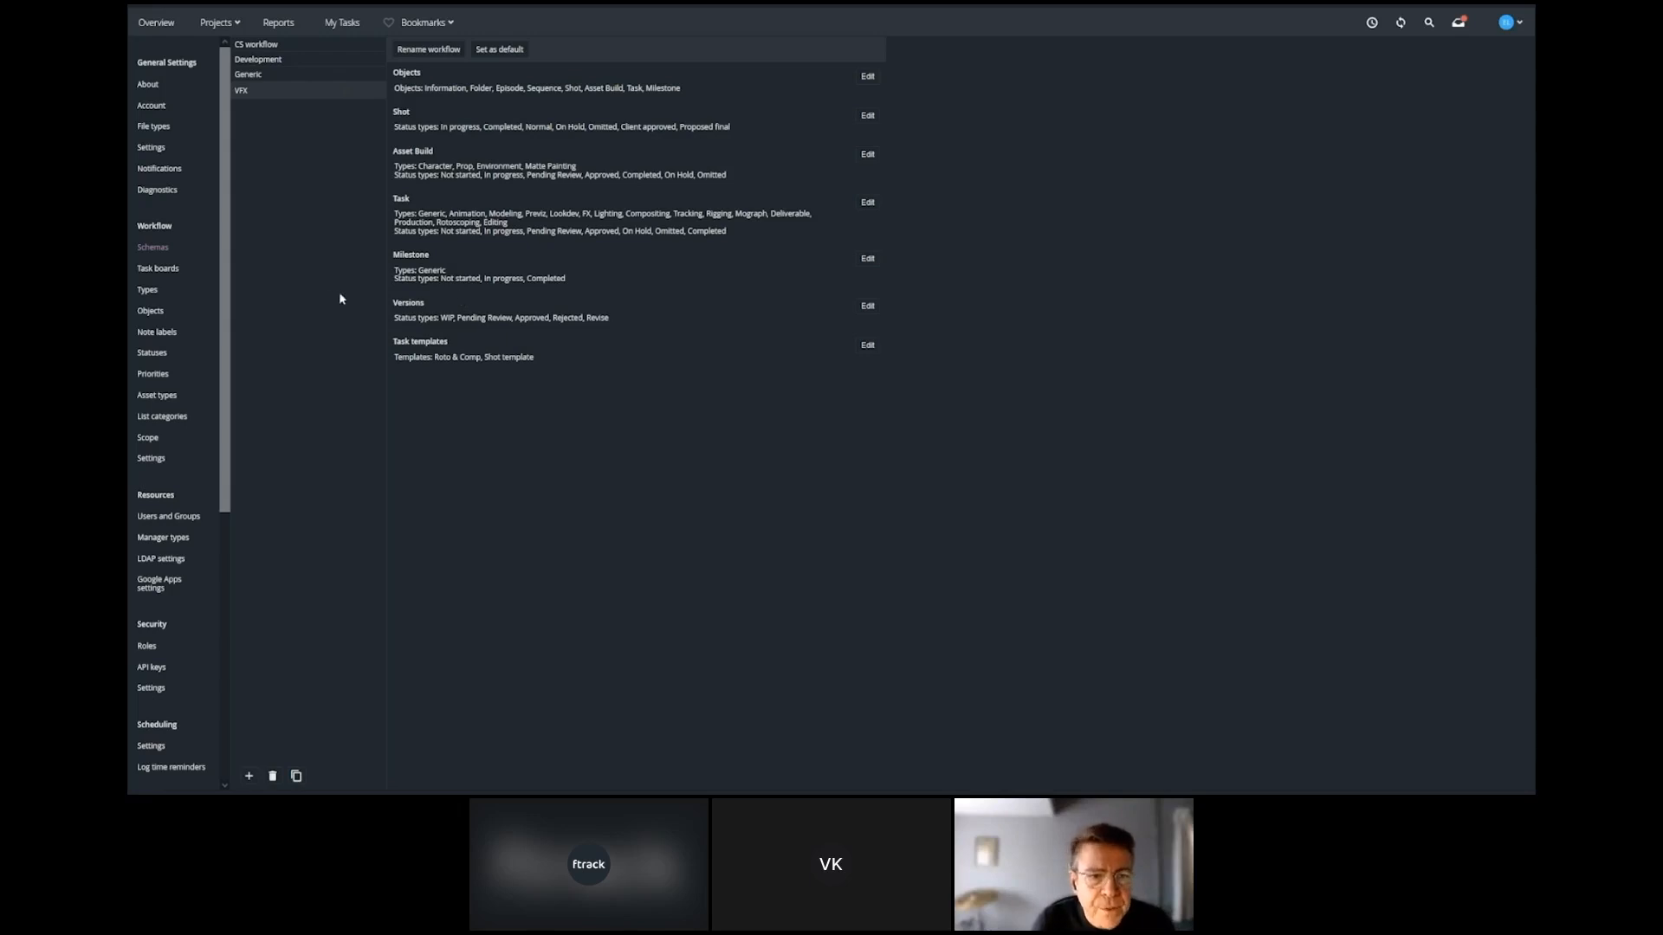
Review the workflow settings for types, schemas, objects and statuses.
{"action": "left_click", "coordinate": [158, 291]}
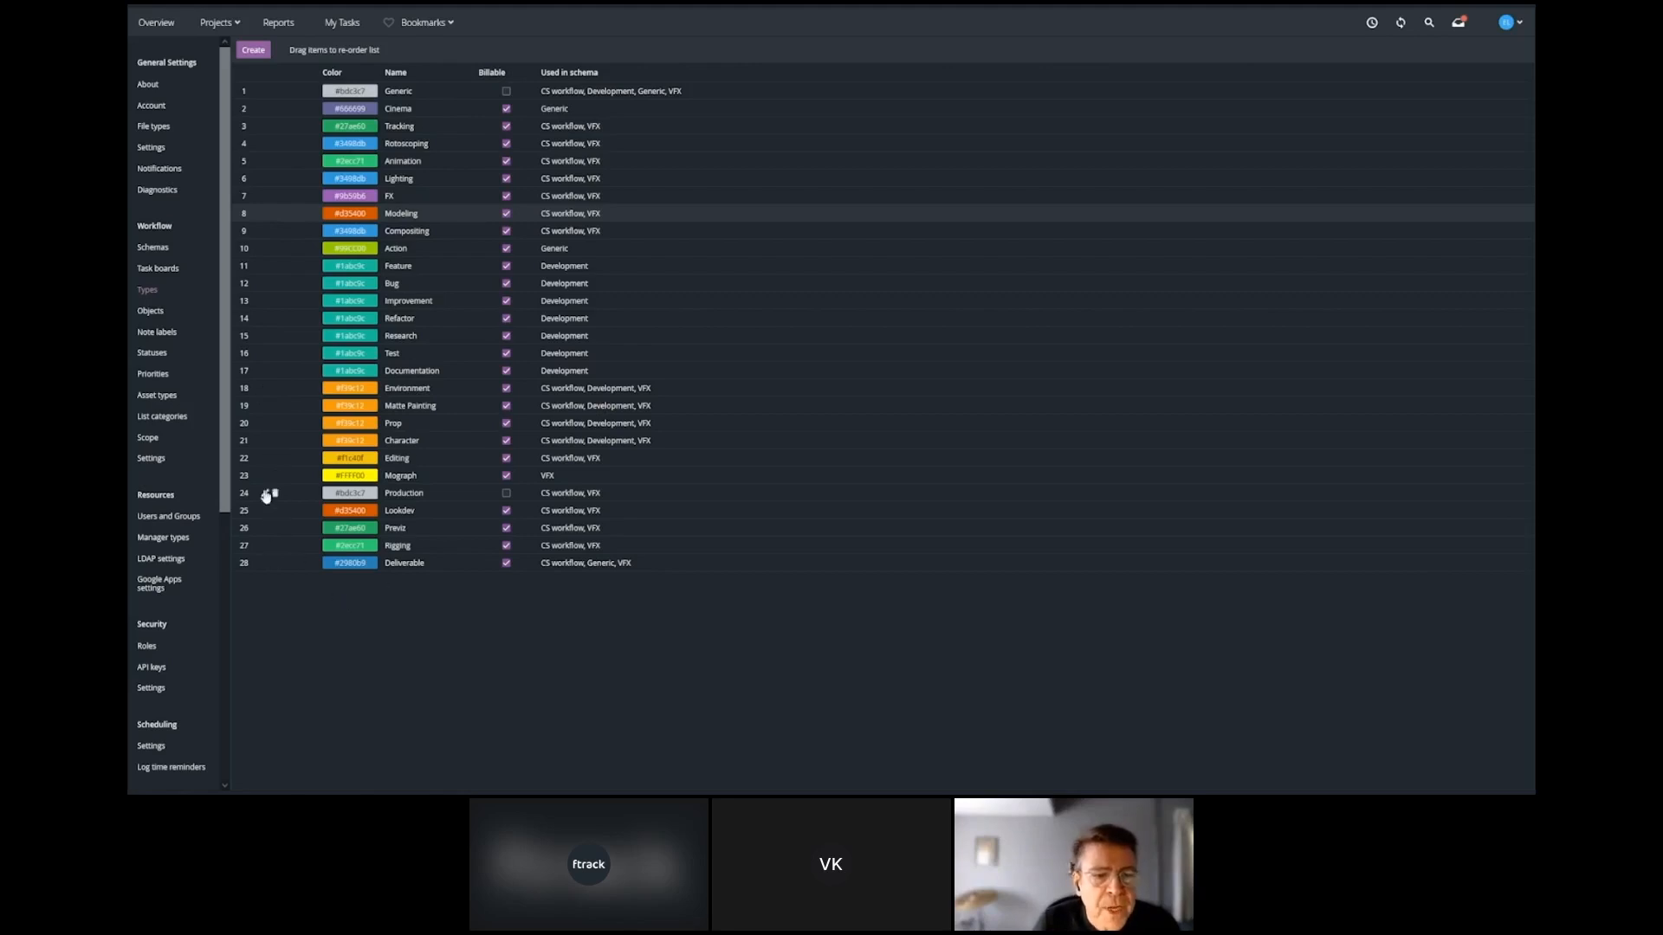
{"action": "left_click", "coordinate": [1519, 25]}
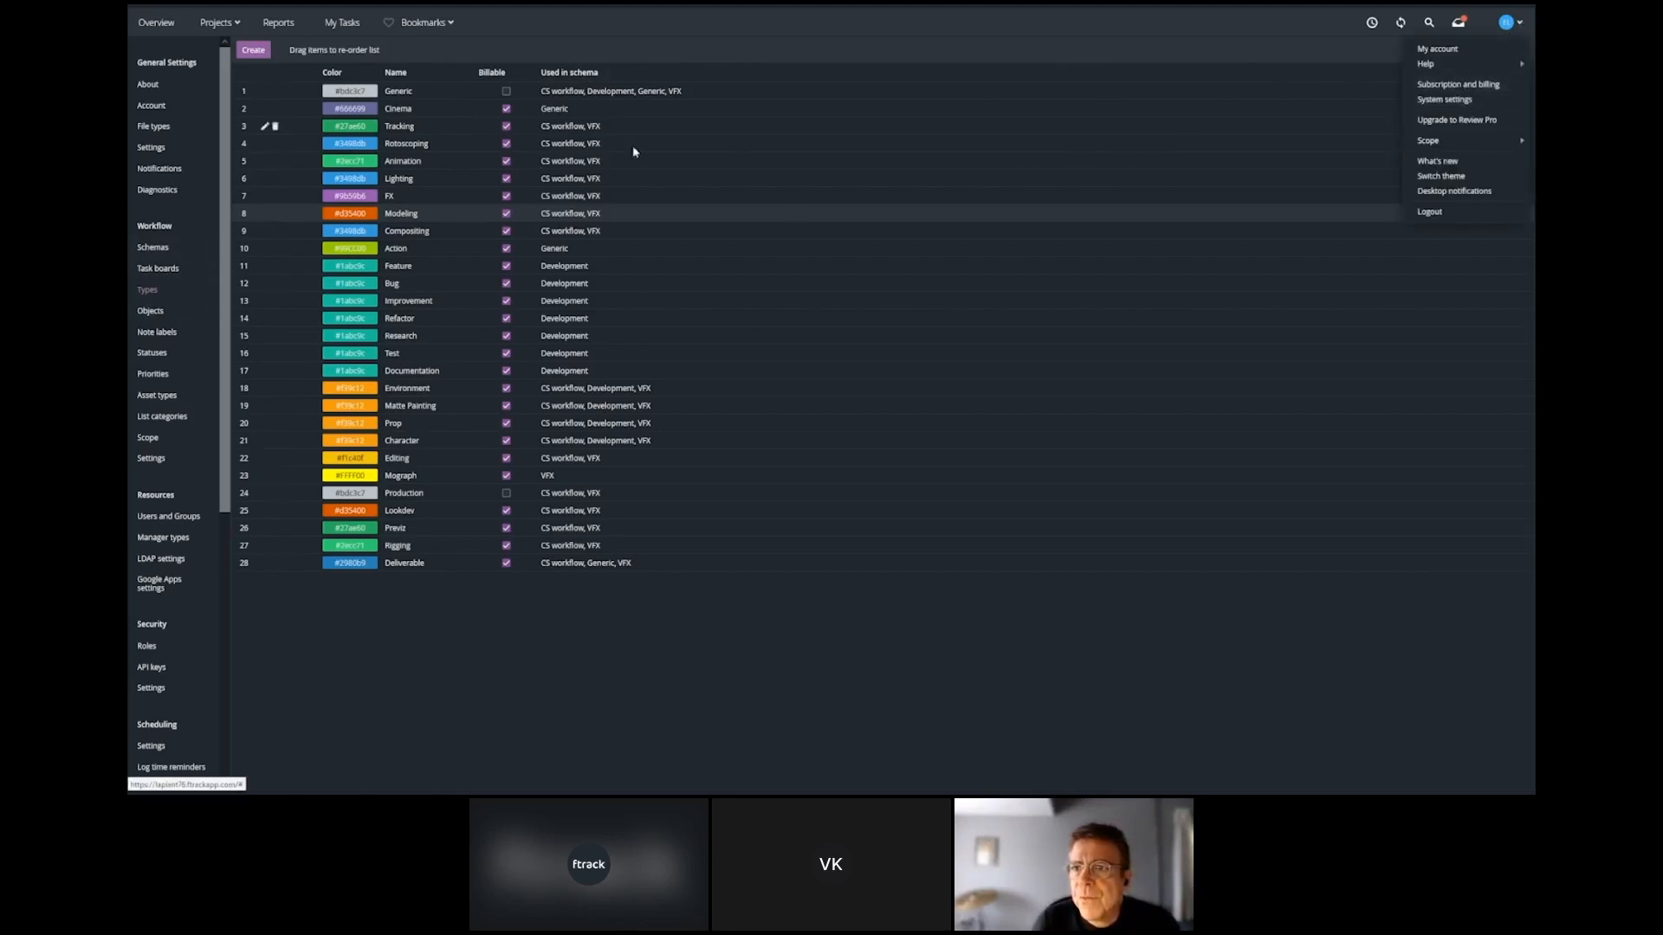
{"action": "left_click", "coordinate": [163, 249]}
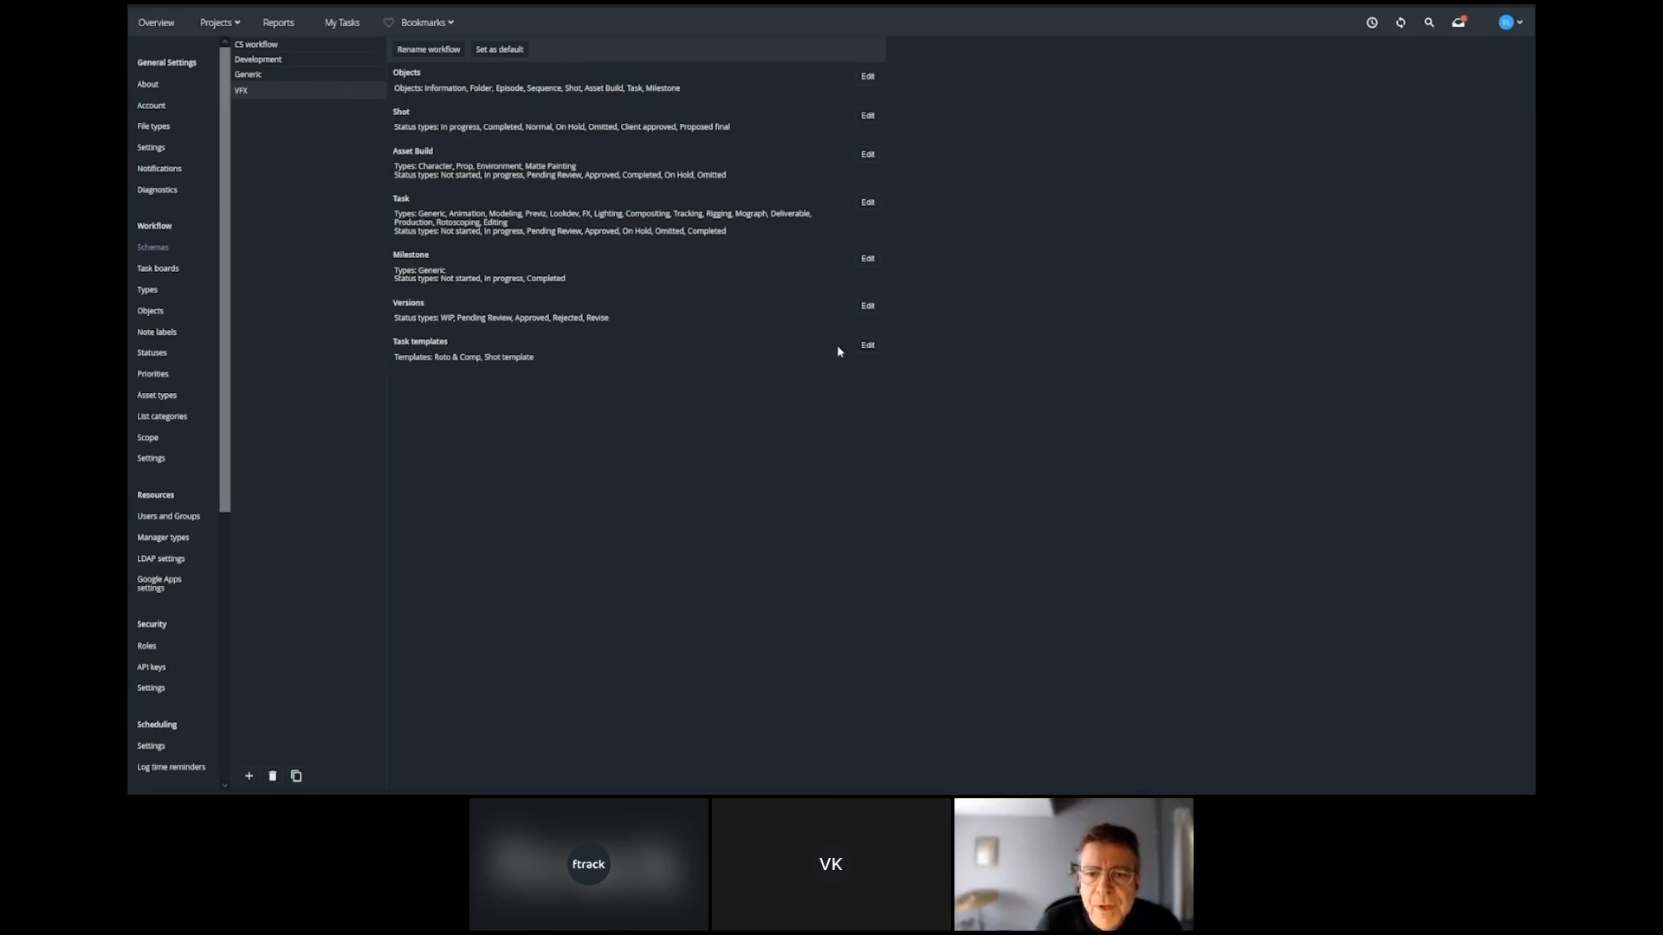
{"action": "left_click", "coordinate": [158, 313]}
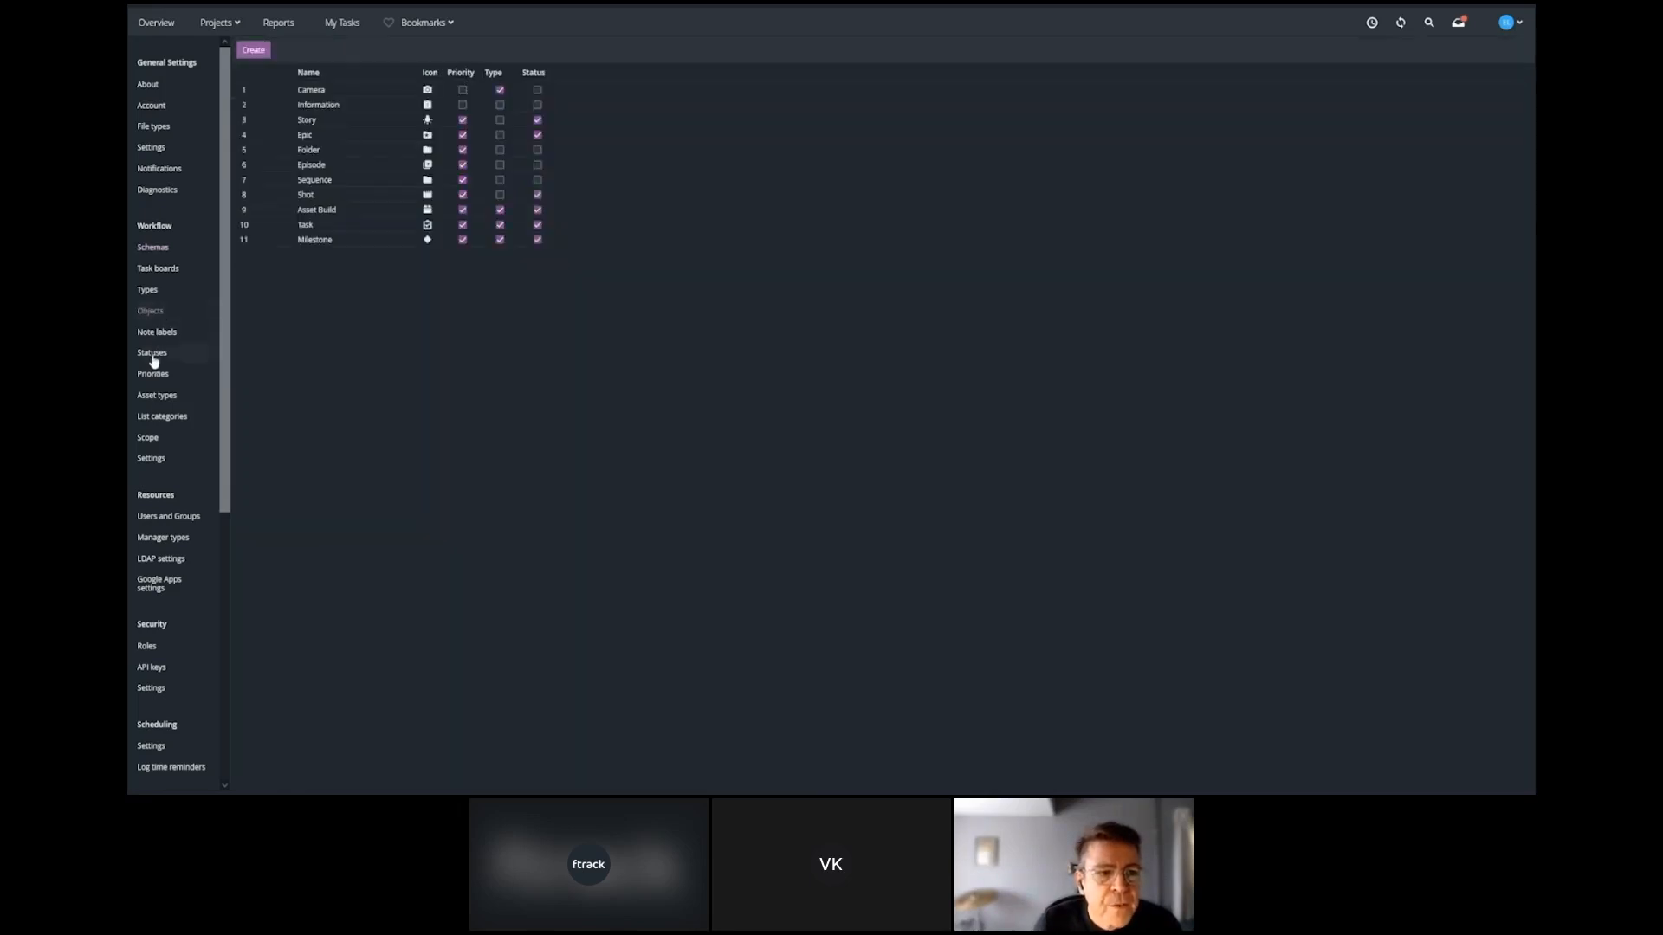
{"action": "left_click", "coordinate": [151, 359]}
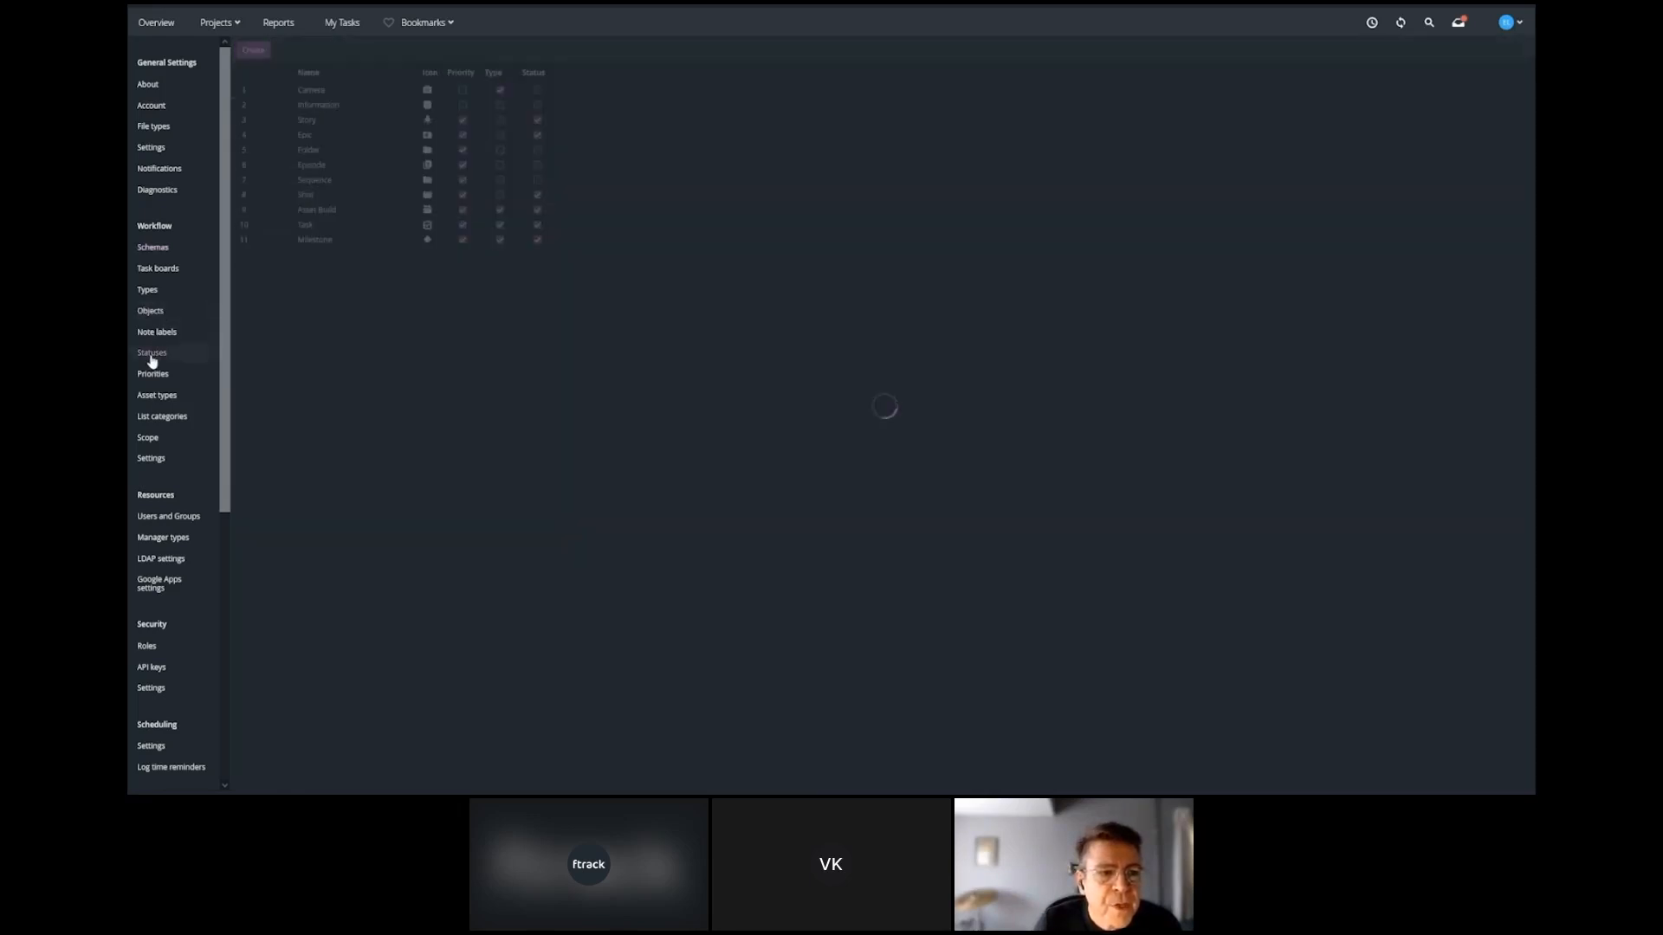
{"action": "left_click", "coordinate": [149, 291]}
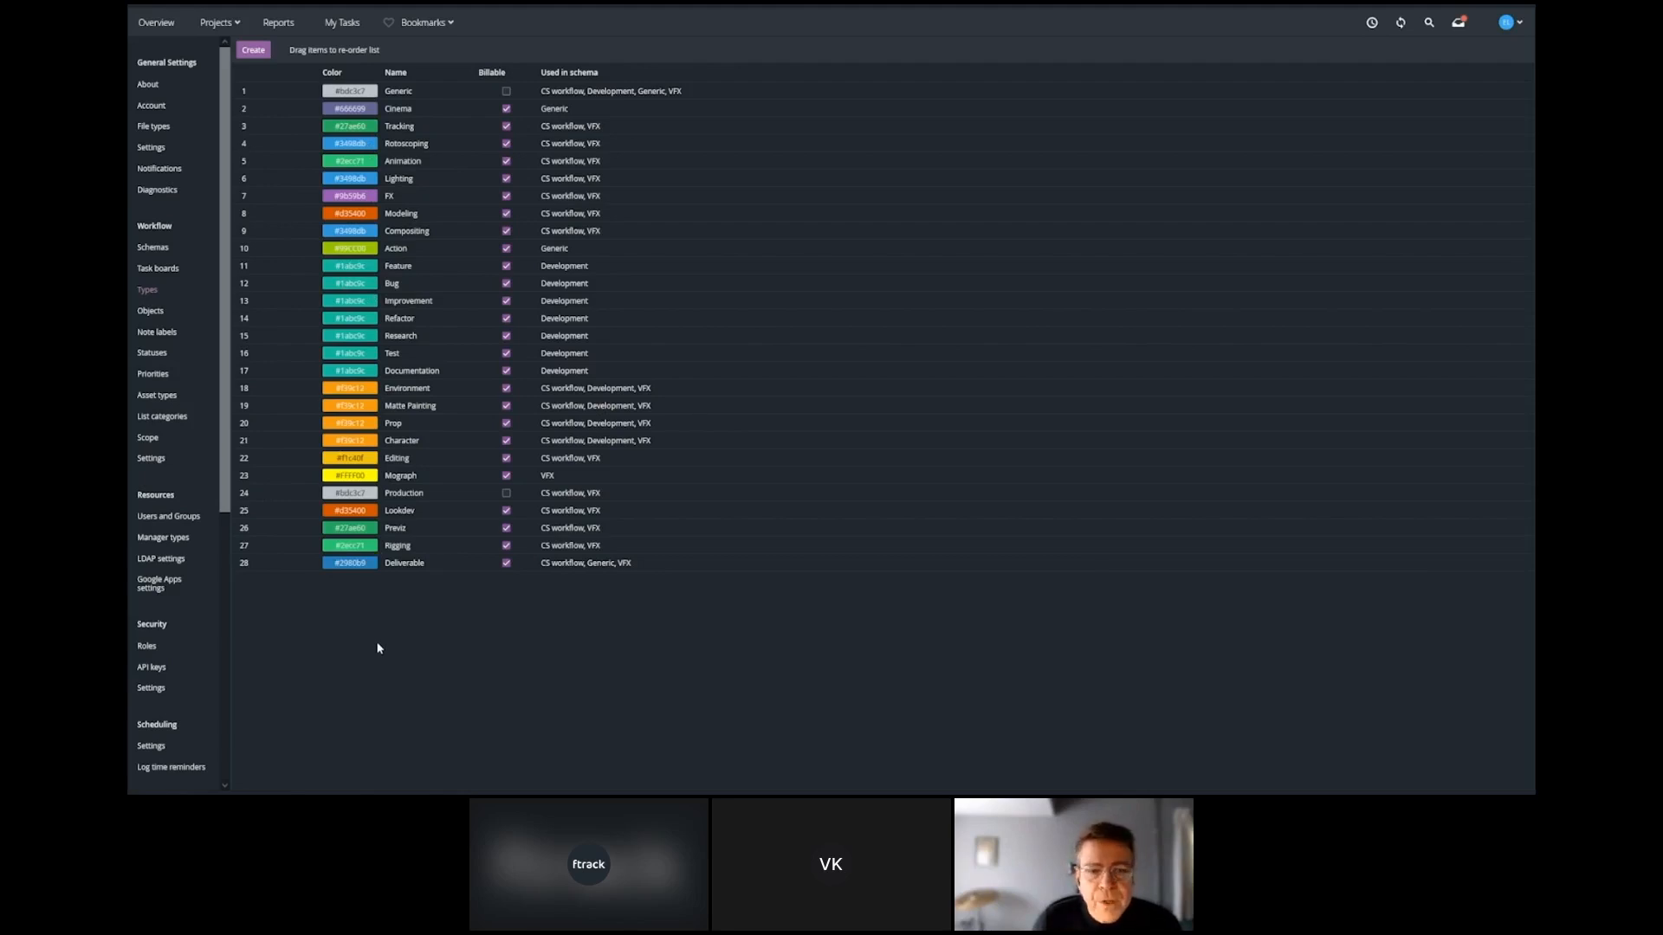
Create a new workflow schema named "My First Schema".
{"action": "left_click", "coordinate": [152, 247]}
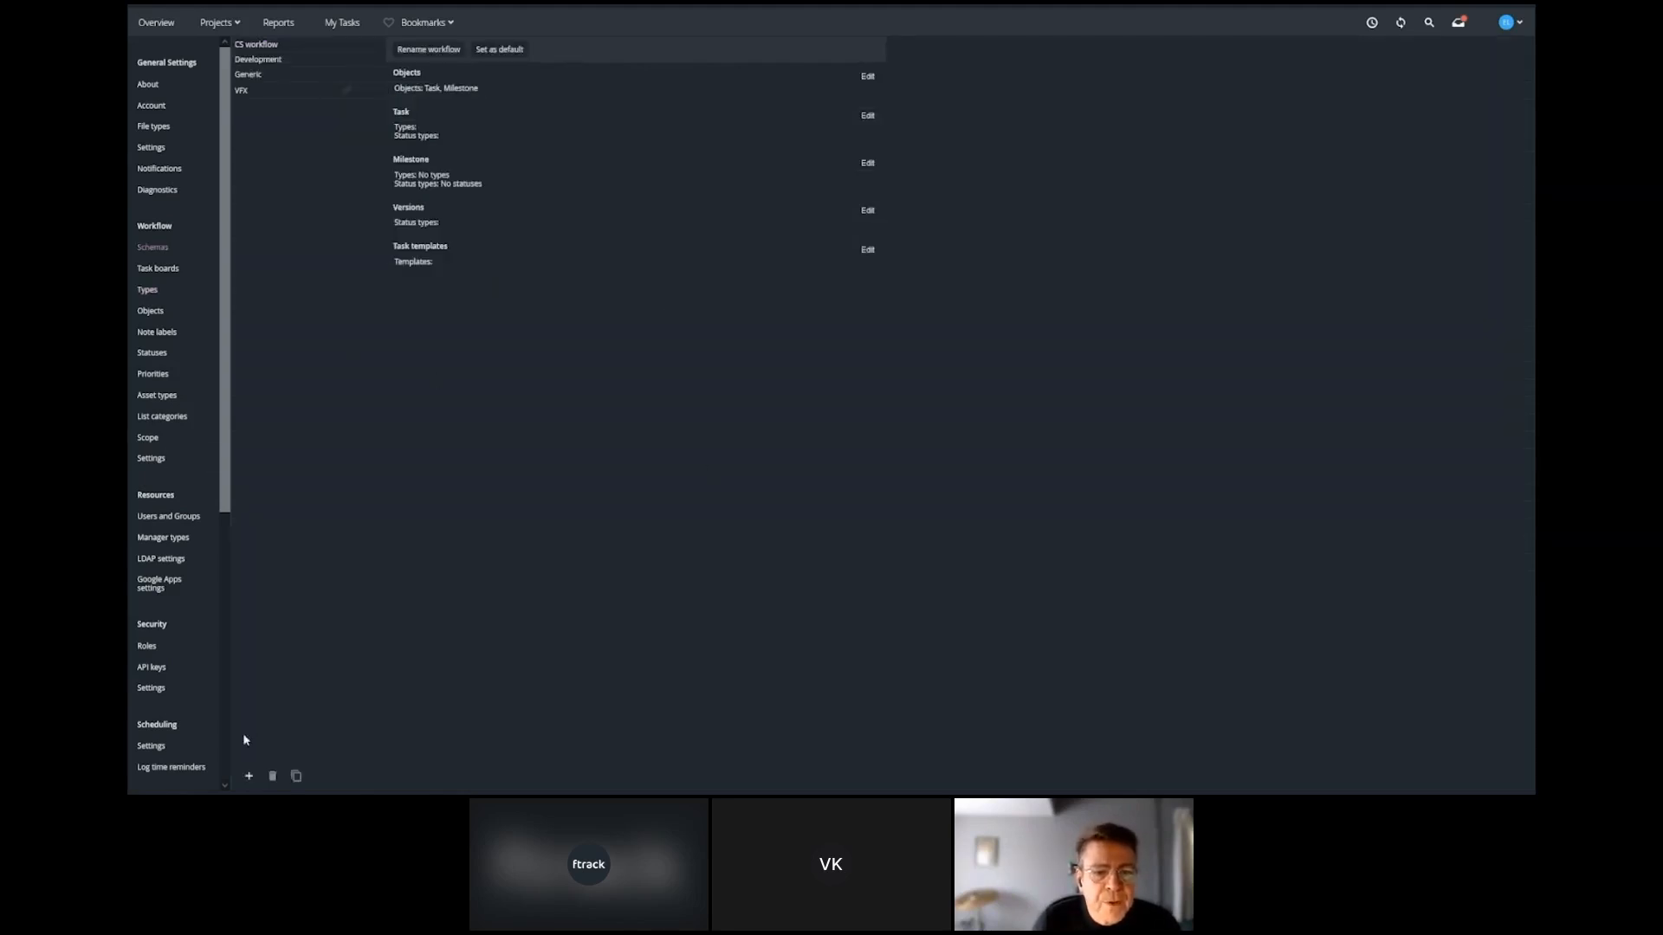
{"action": "left_click", "coordinate": [249, 776]}
{"action": "type", "text": "M"}
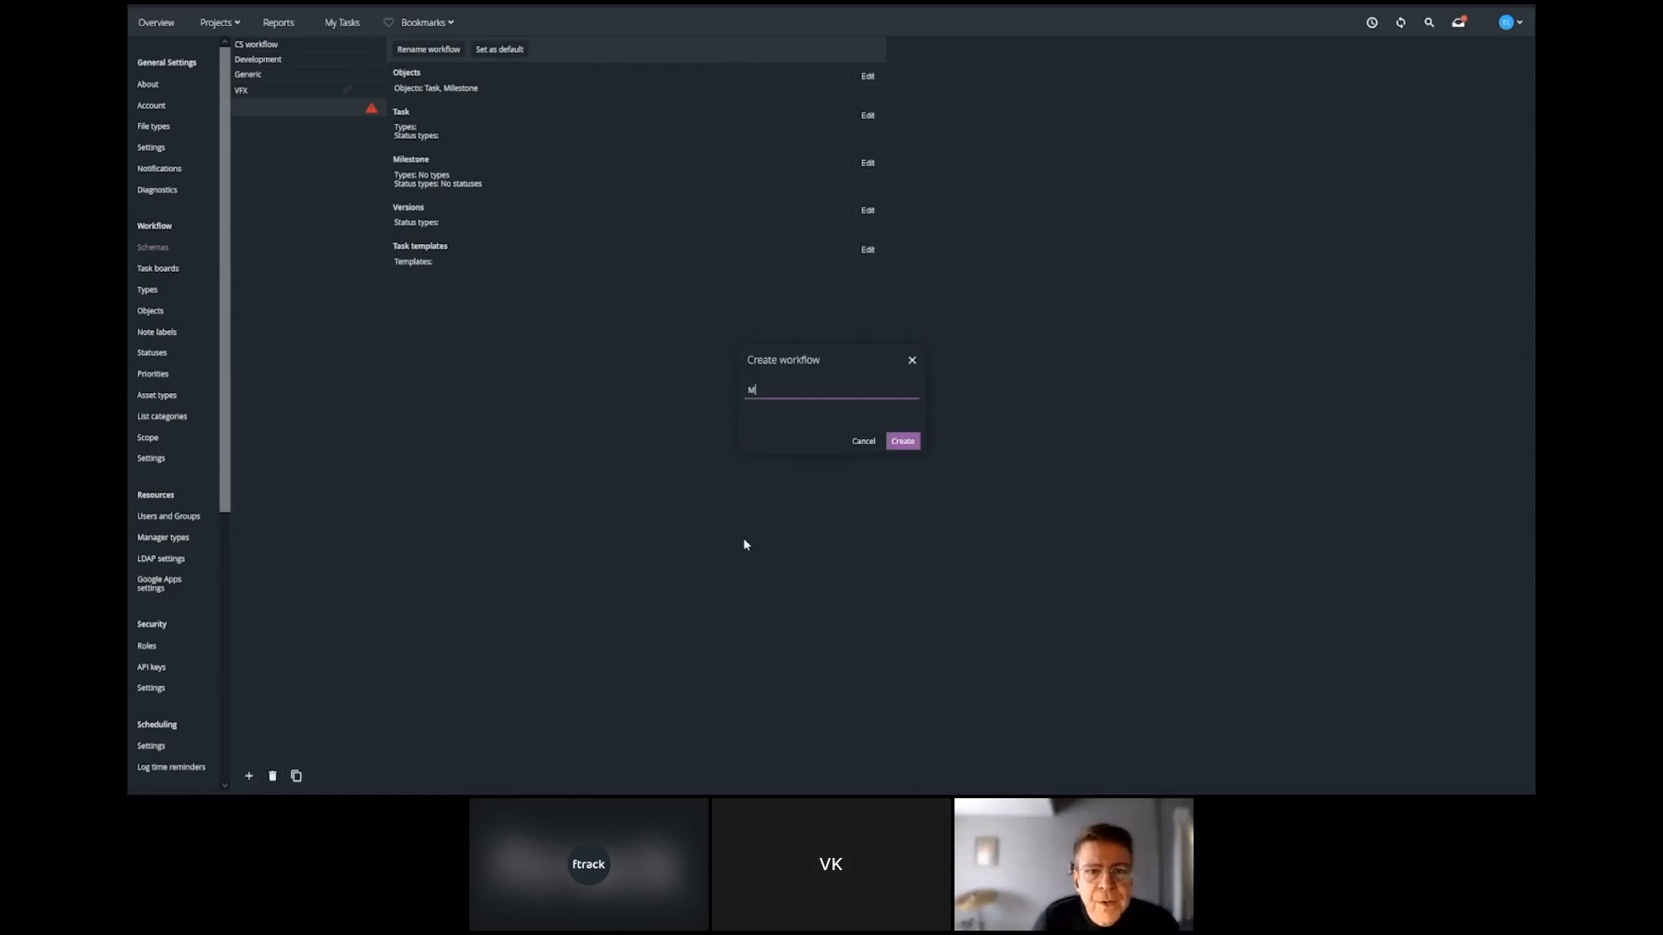
{"action": "type", "text": "y First Schema"}
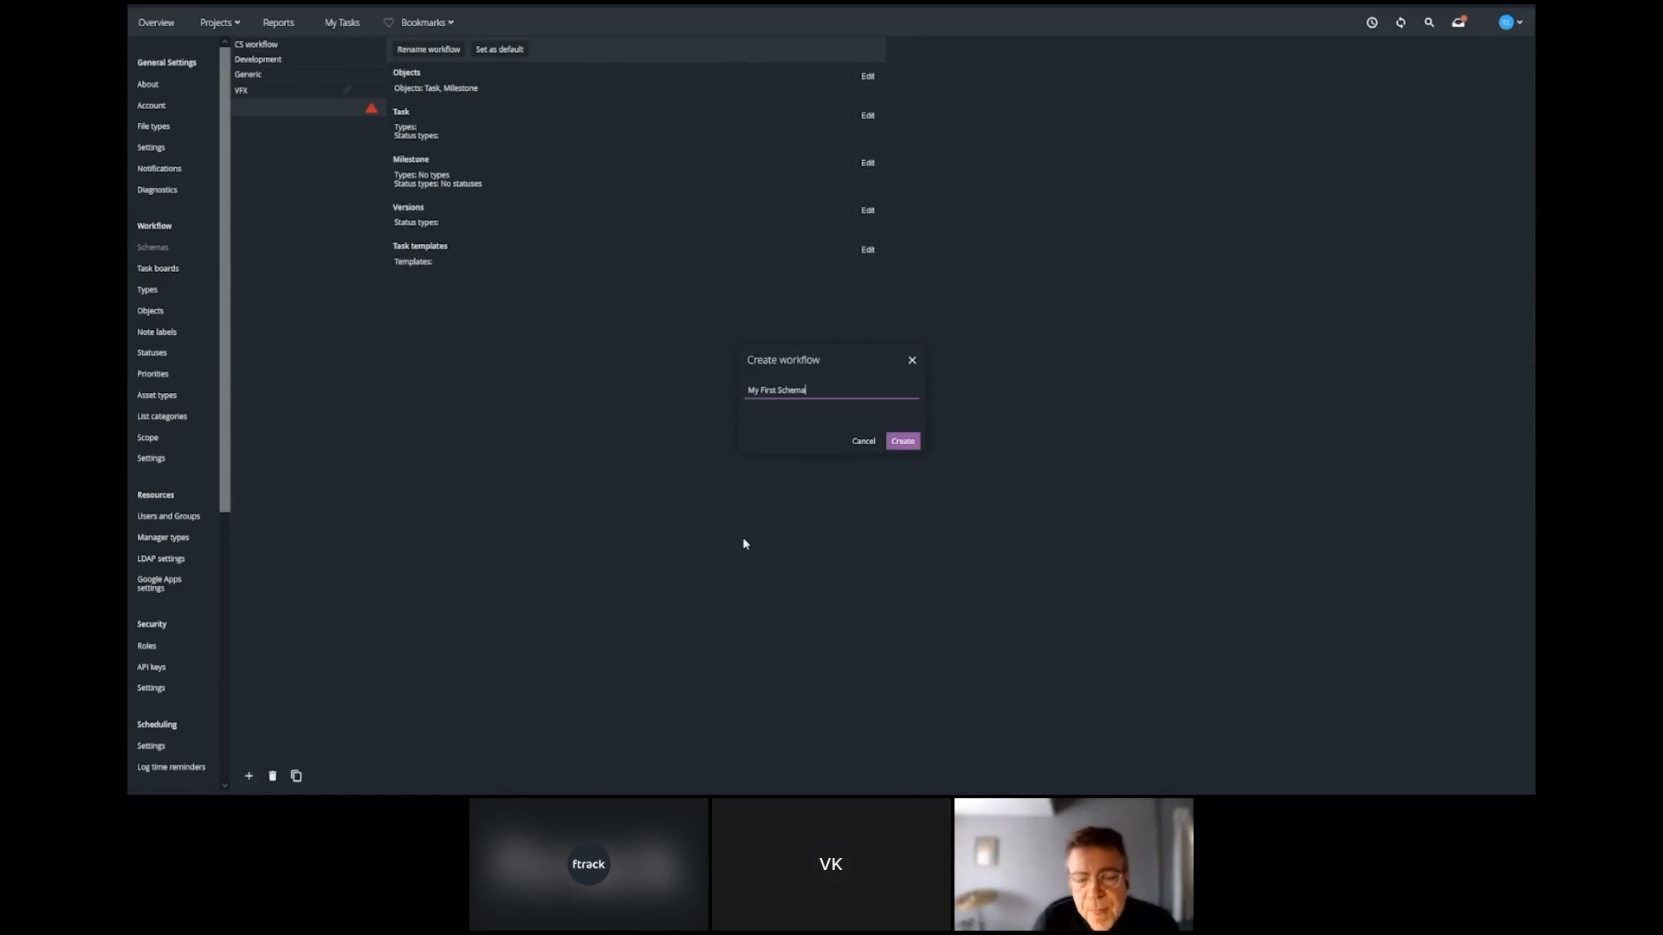
{"action": "left_click", "coordinate": [902, 441]}
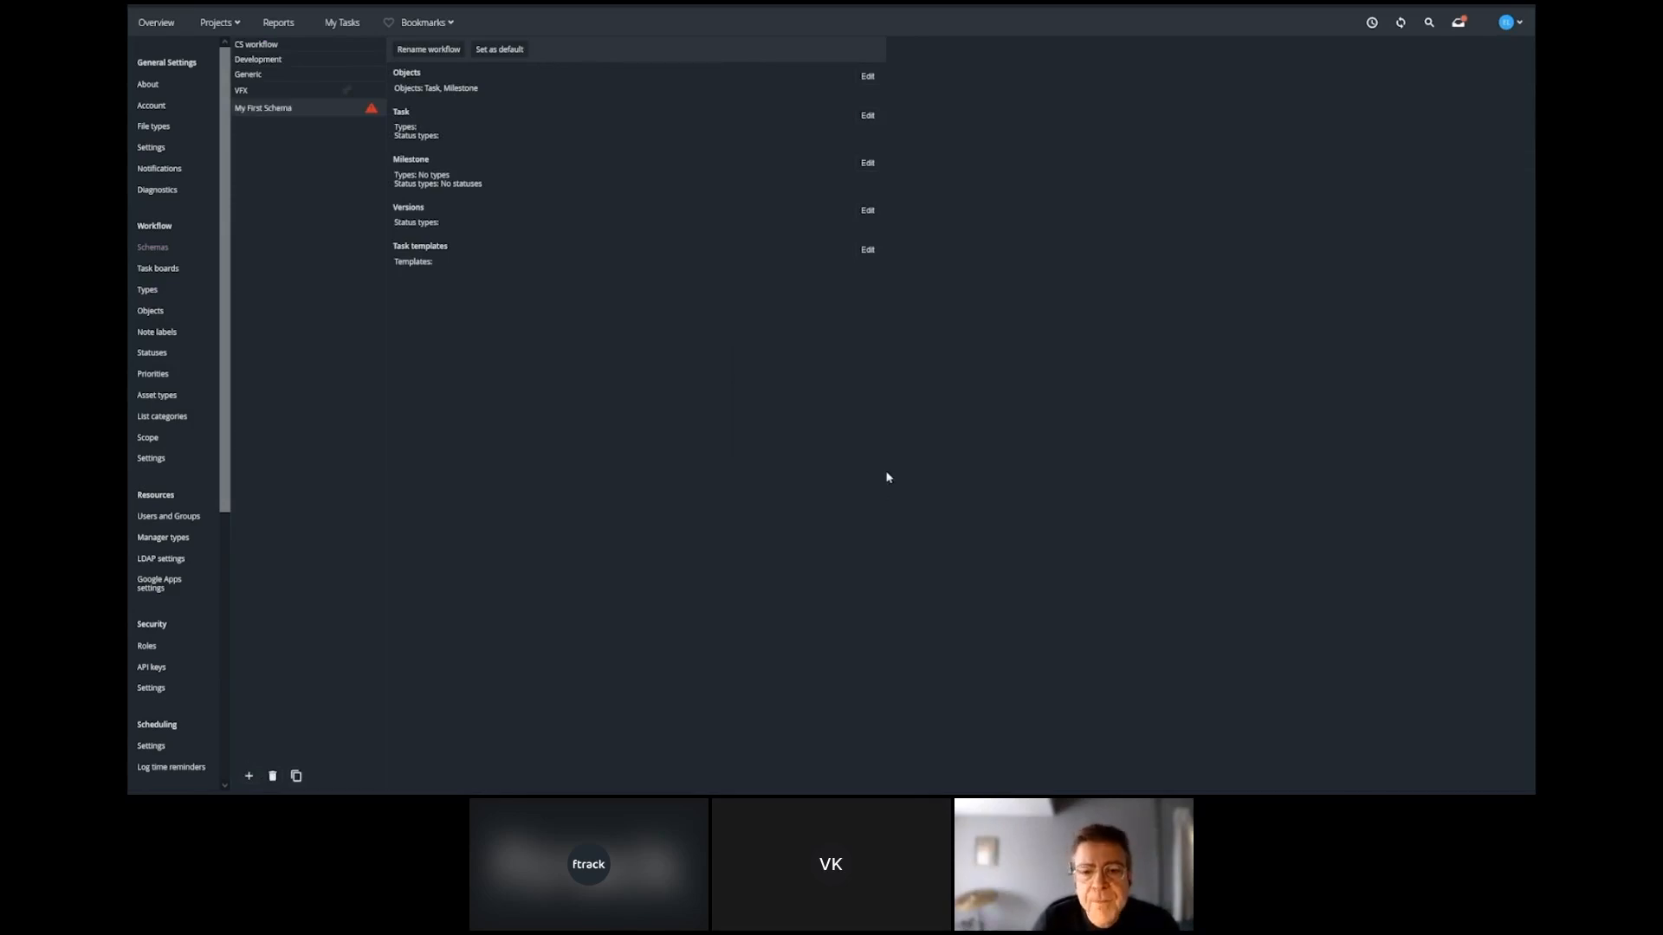
Create a billable type named "Grading", move it between Compositing and Action in the types list, and save the order.
{"action": "left_click", "coordinate": [149, 291]}
{"action": "left_click", "coordinate": [245, 48]}
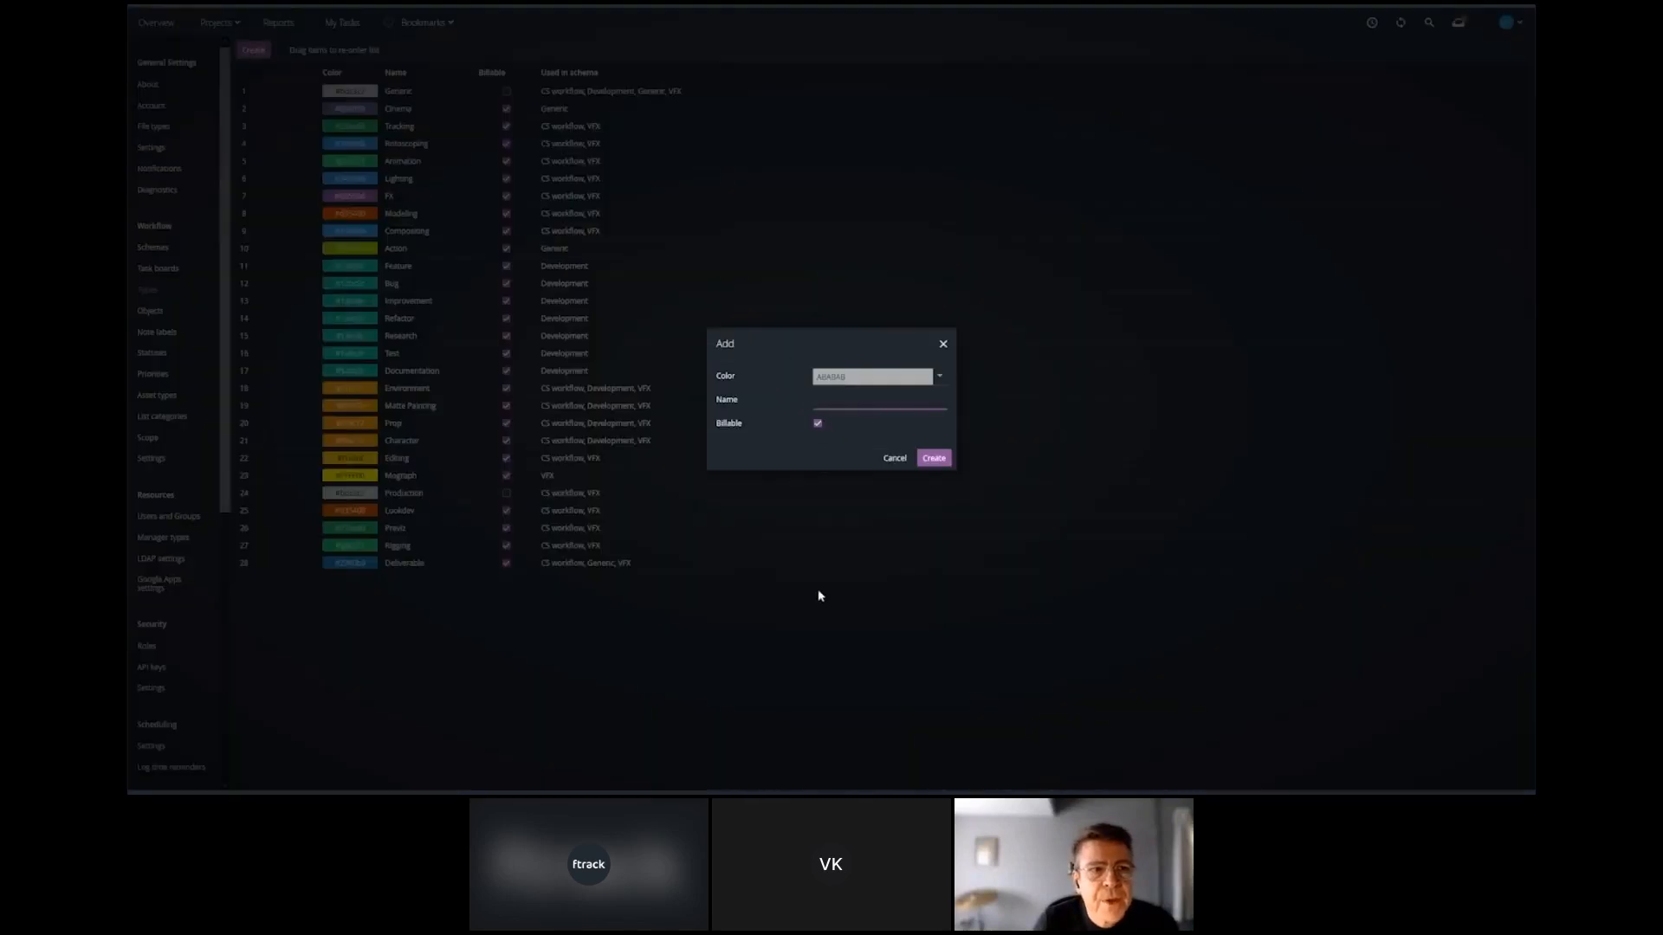
{"action": "type", "text": "Grading"}
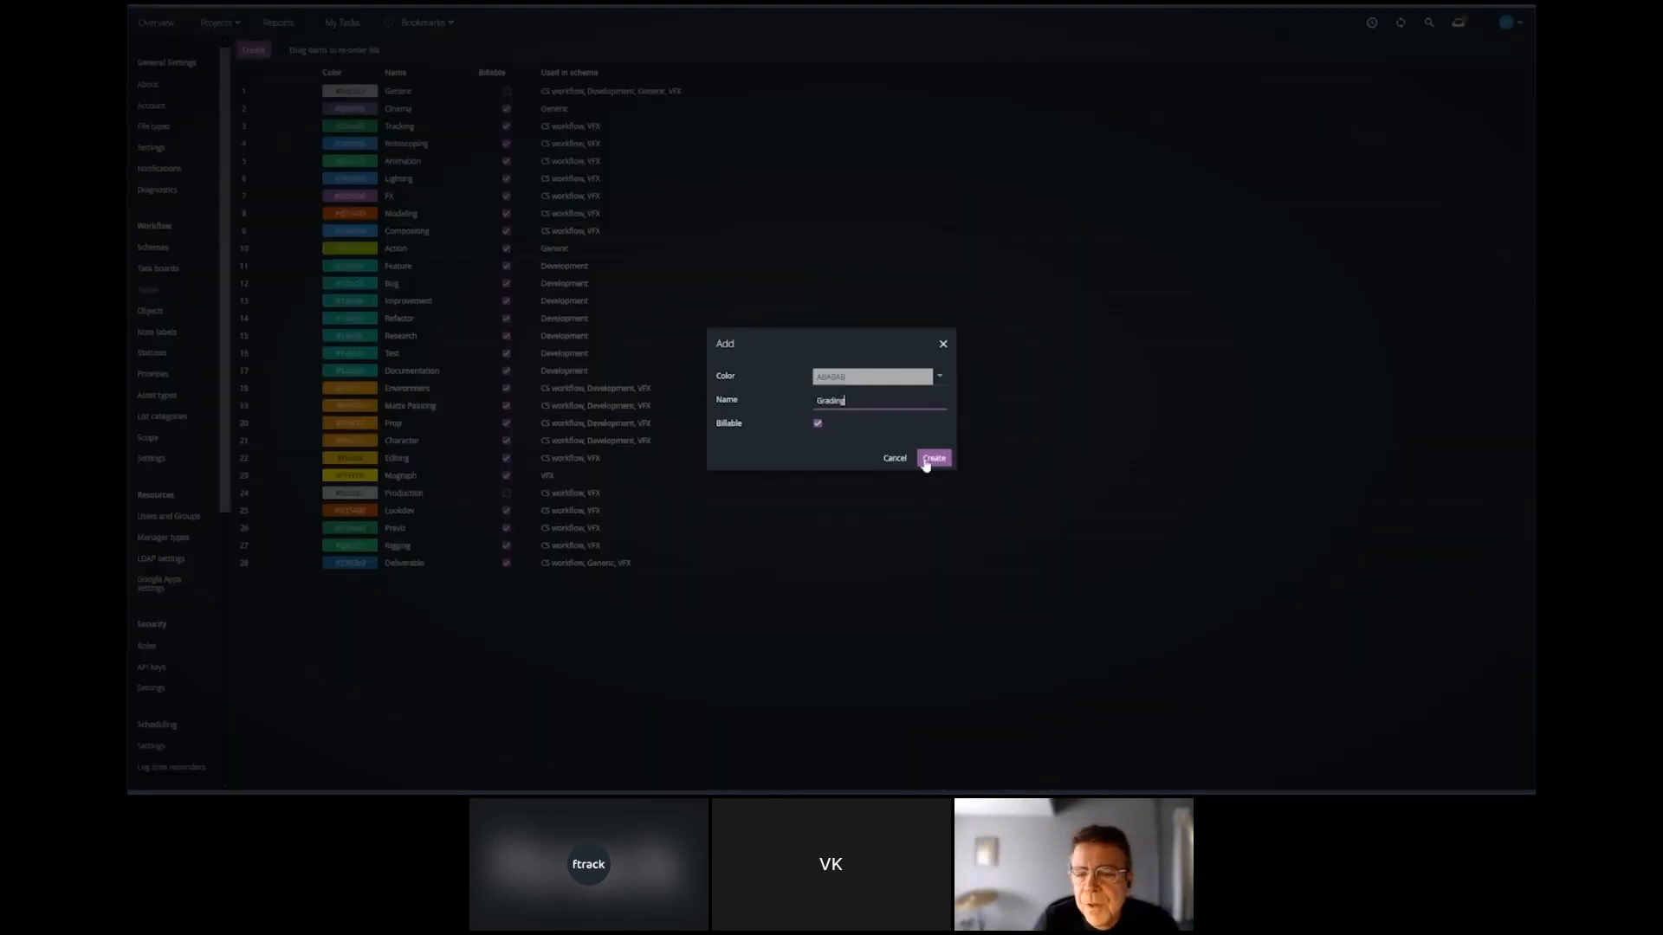
{"action": "left_click", "coordinate": [932, 457]}
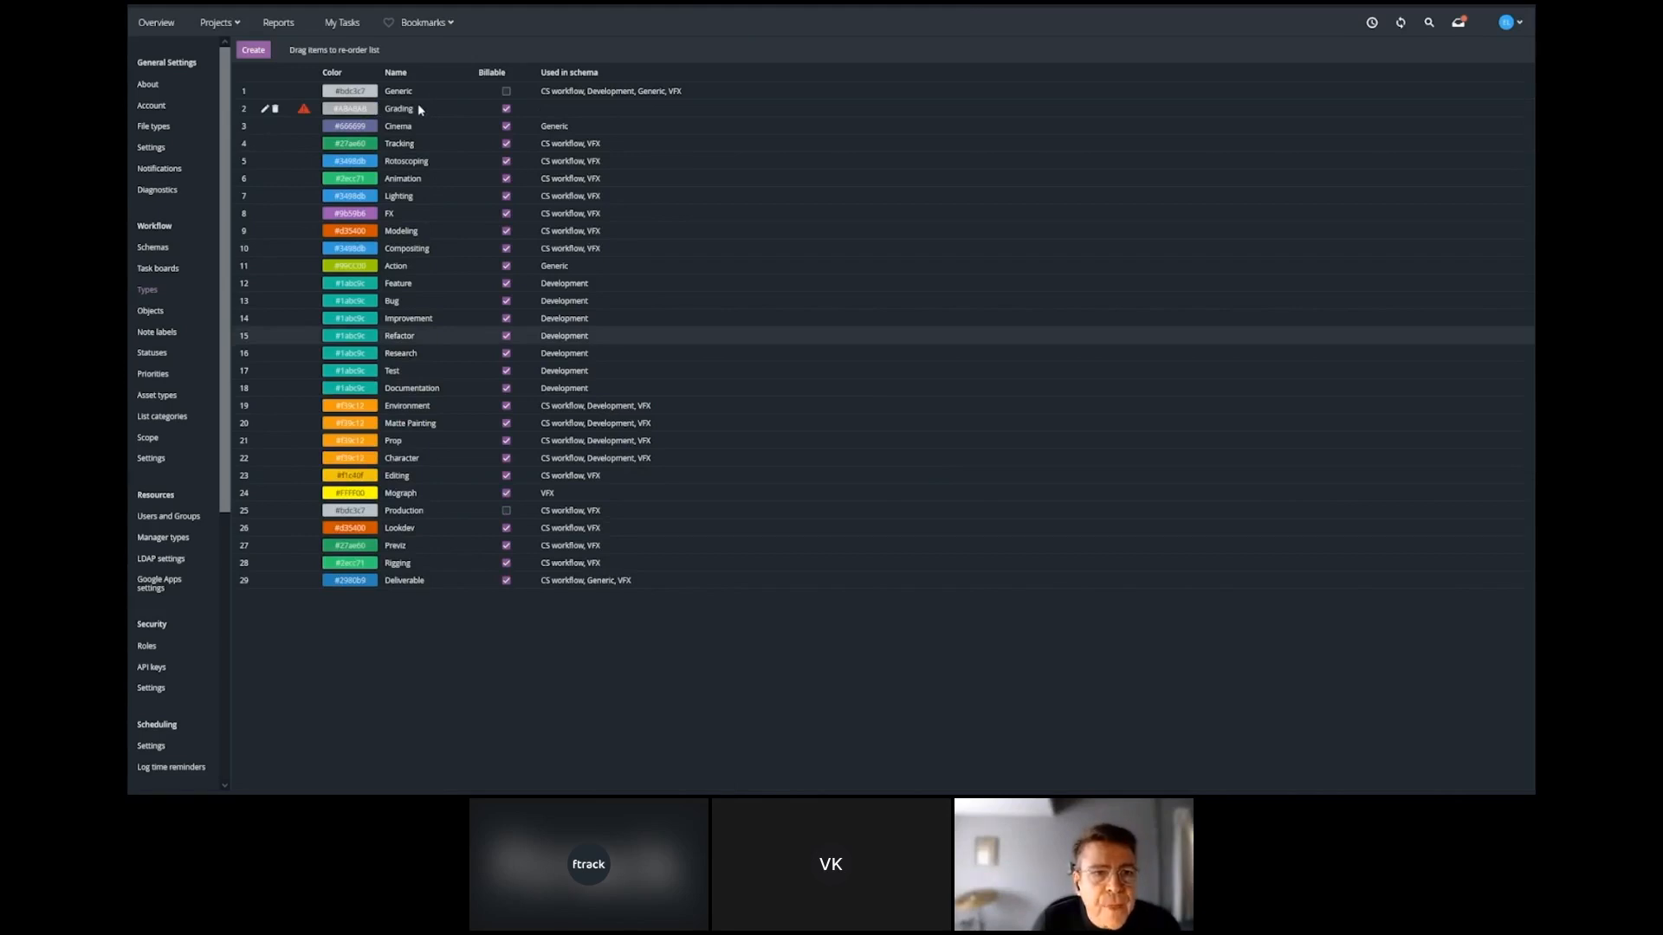
{"action": "left_click_drag", "start_coordinate": [417, 102], "coordinate": [434, 251]}
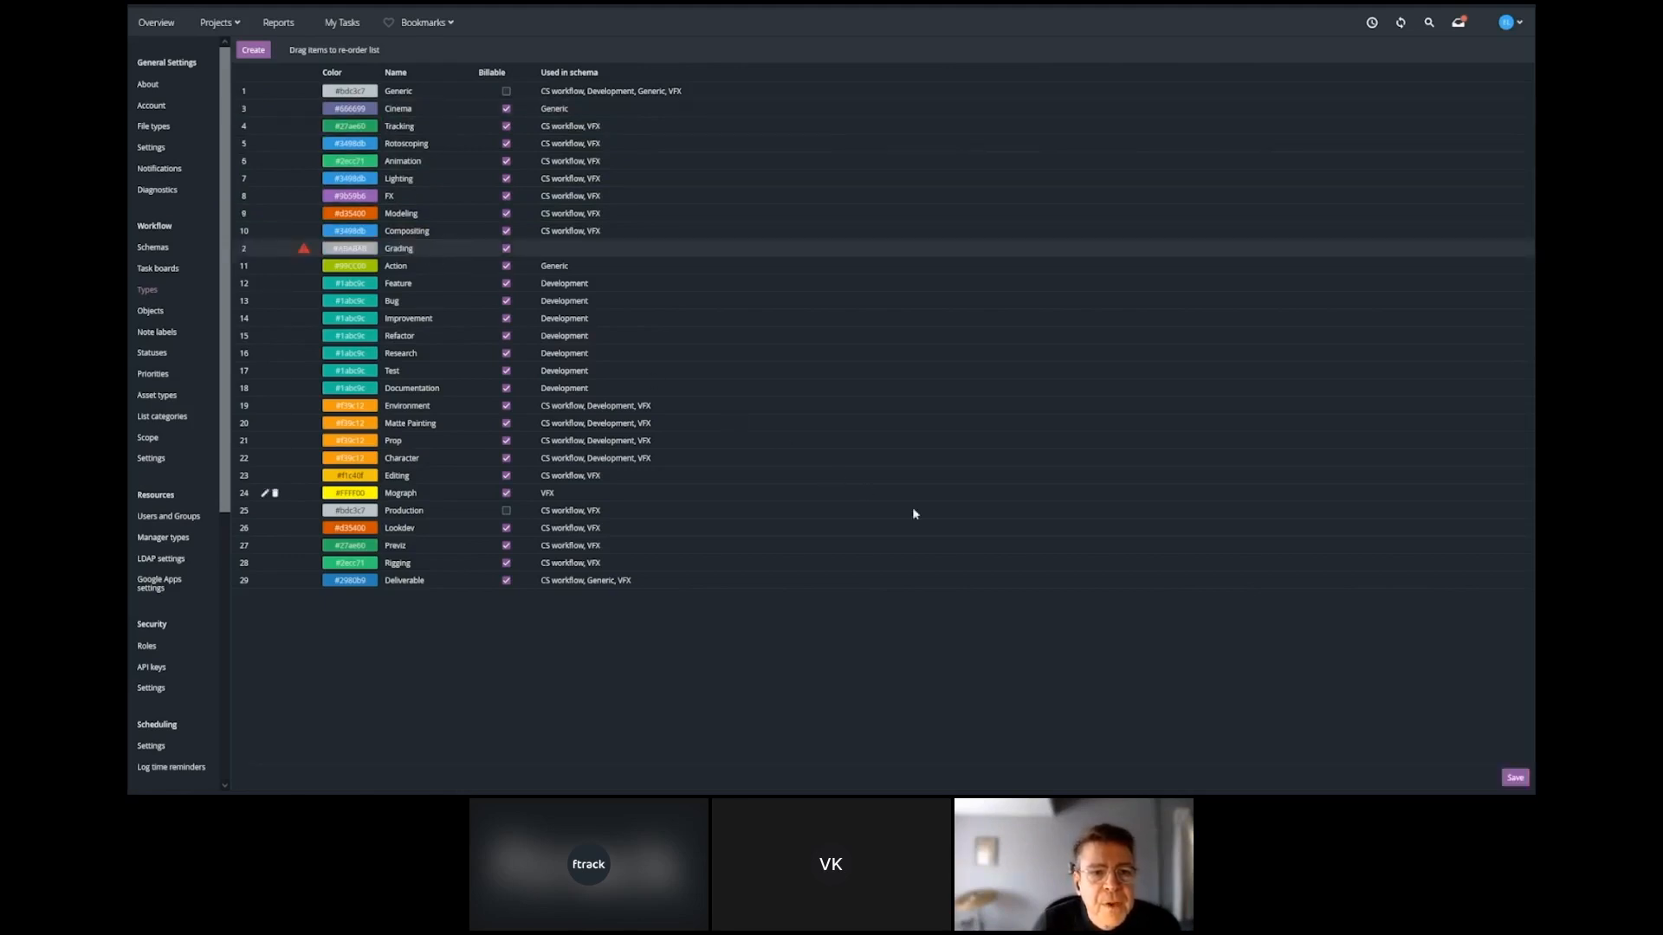
{"action": "left_click", "coordinate": [1514, 779]}
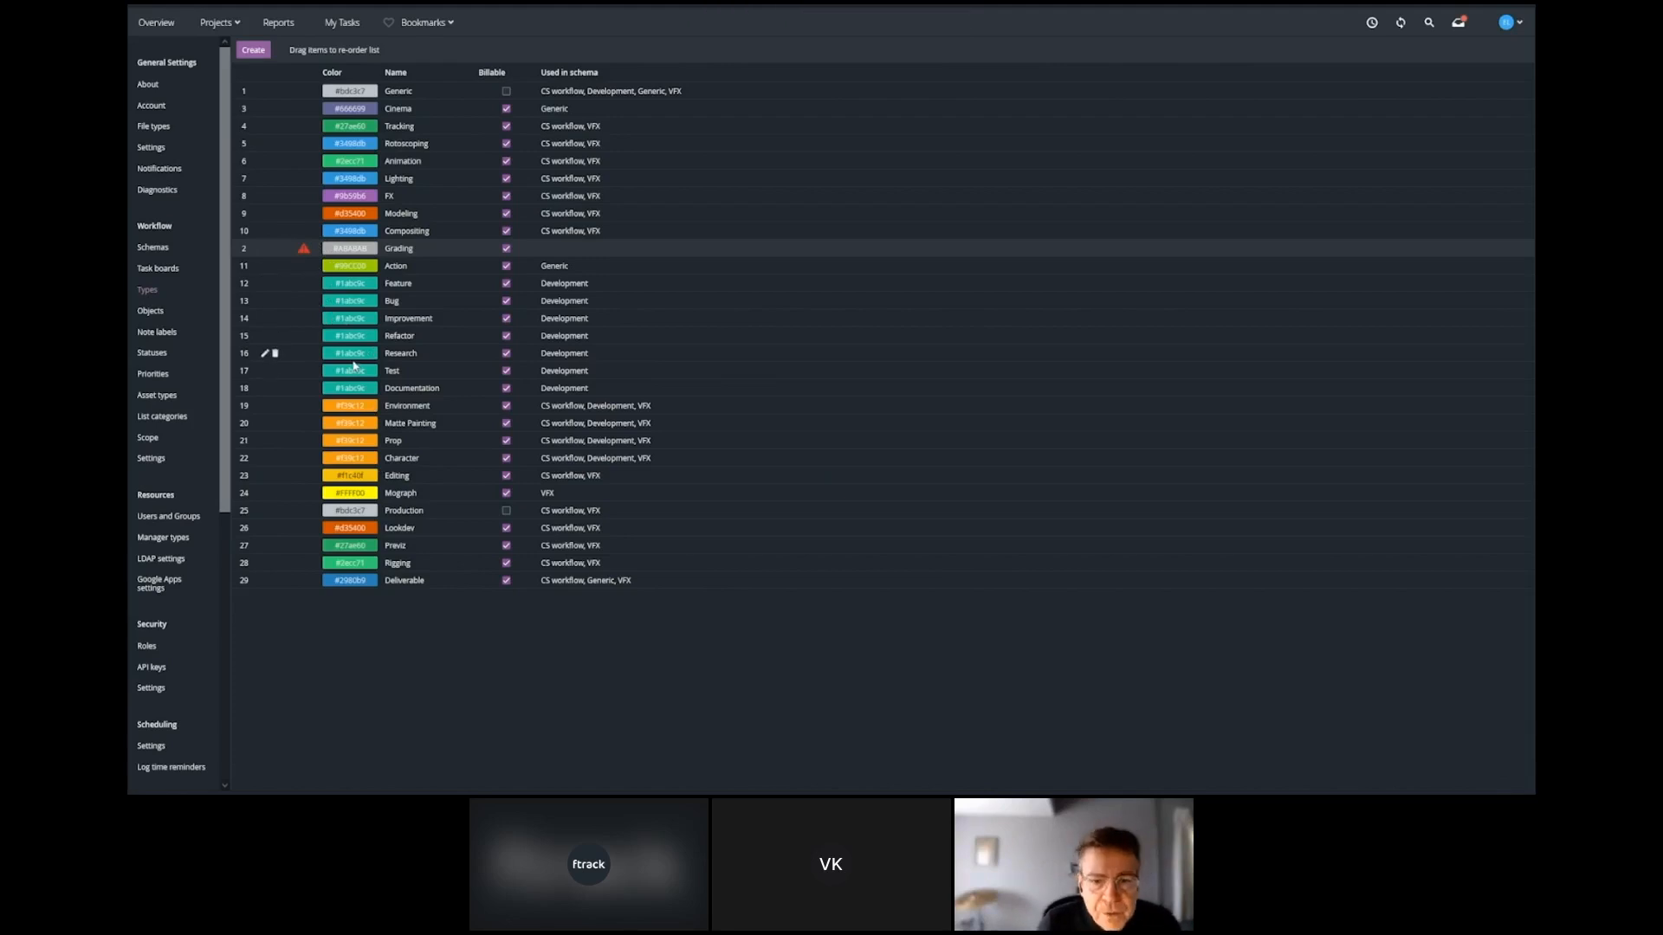
Add the Shot object to My First Schema and give it the statuses Not started, In progress and Approved.
{"action": "left_click", "coordinate": [172, 249]}
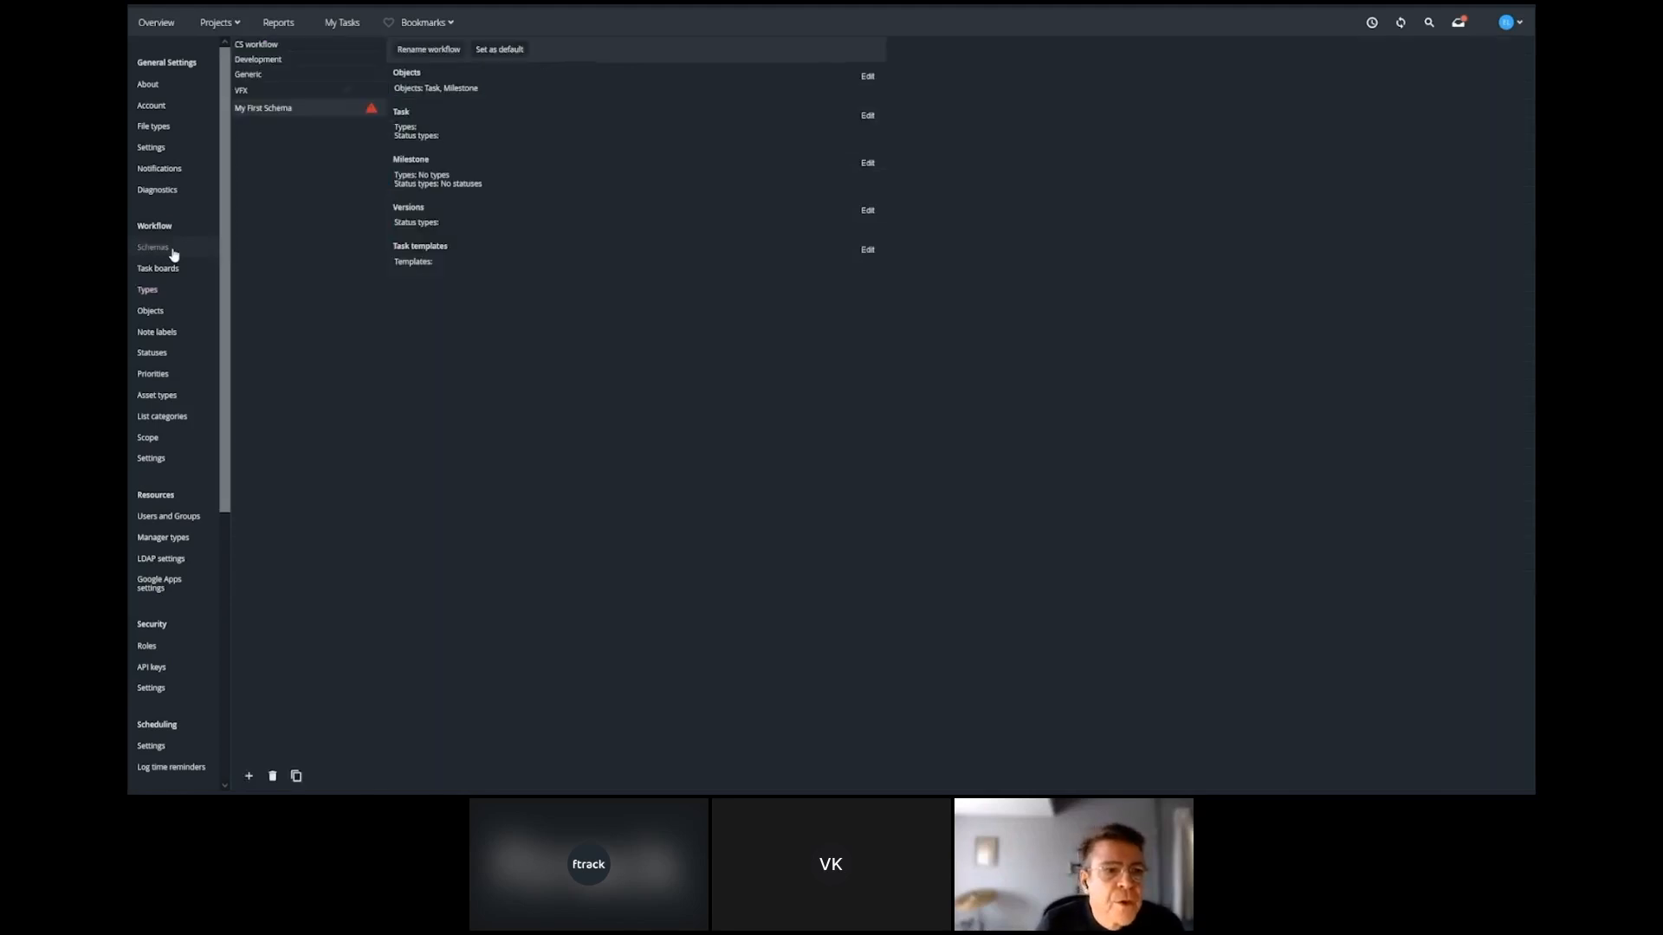
{"action": "left_click", "coordinate": [866, 77]}
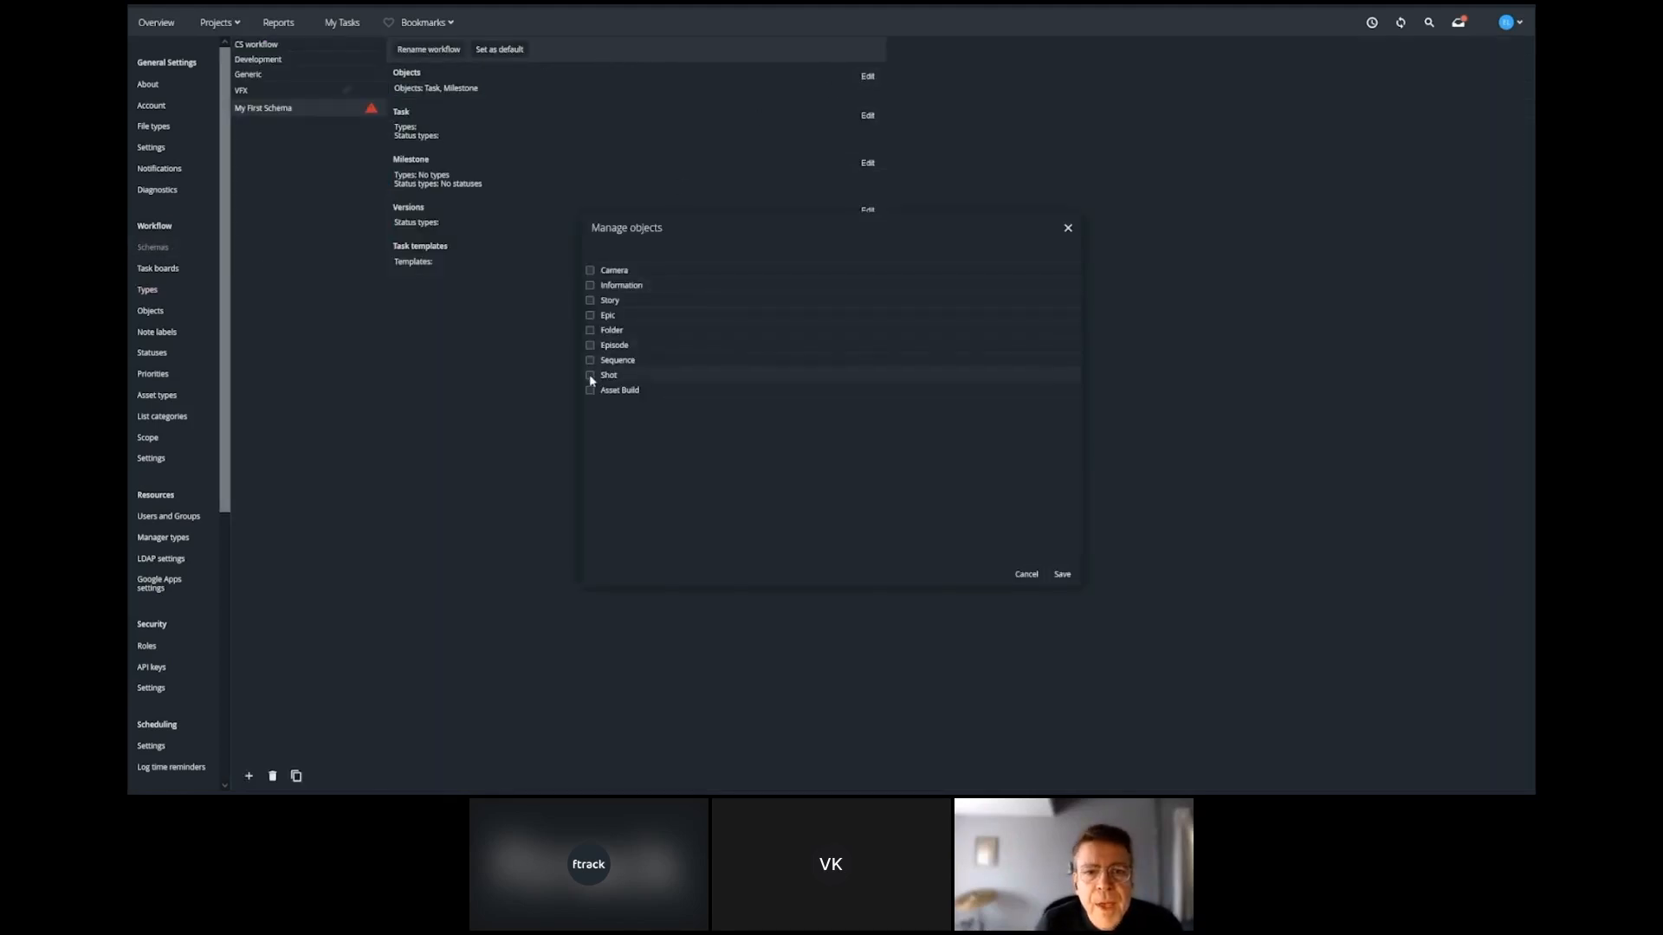
{"action": "left_click", "coordinate": [1062, 576]}
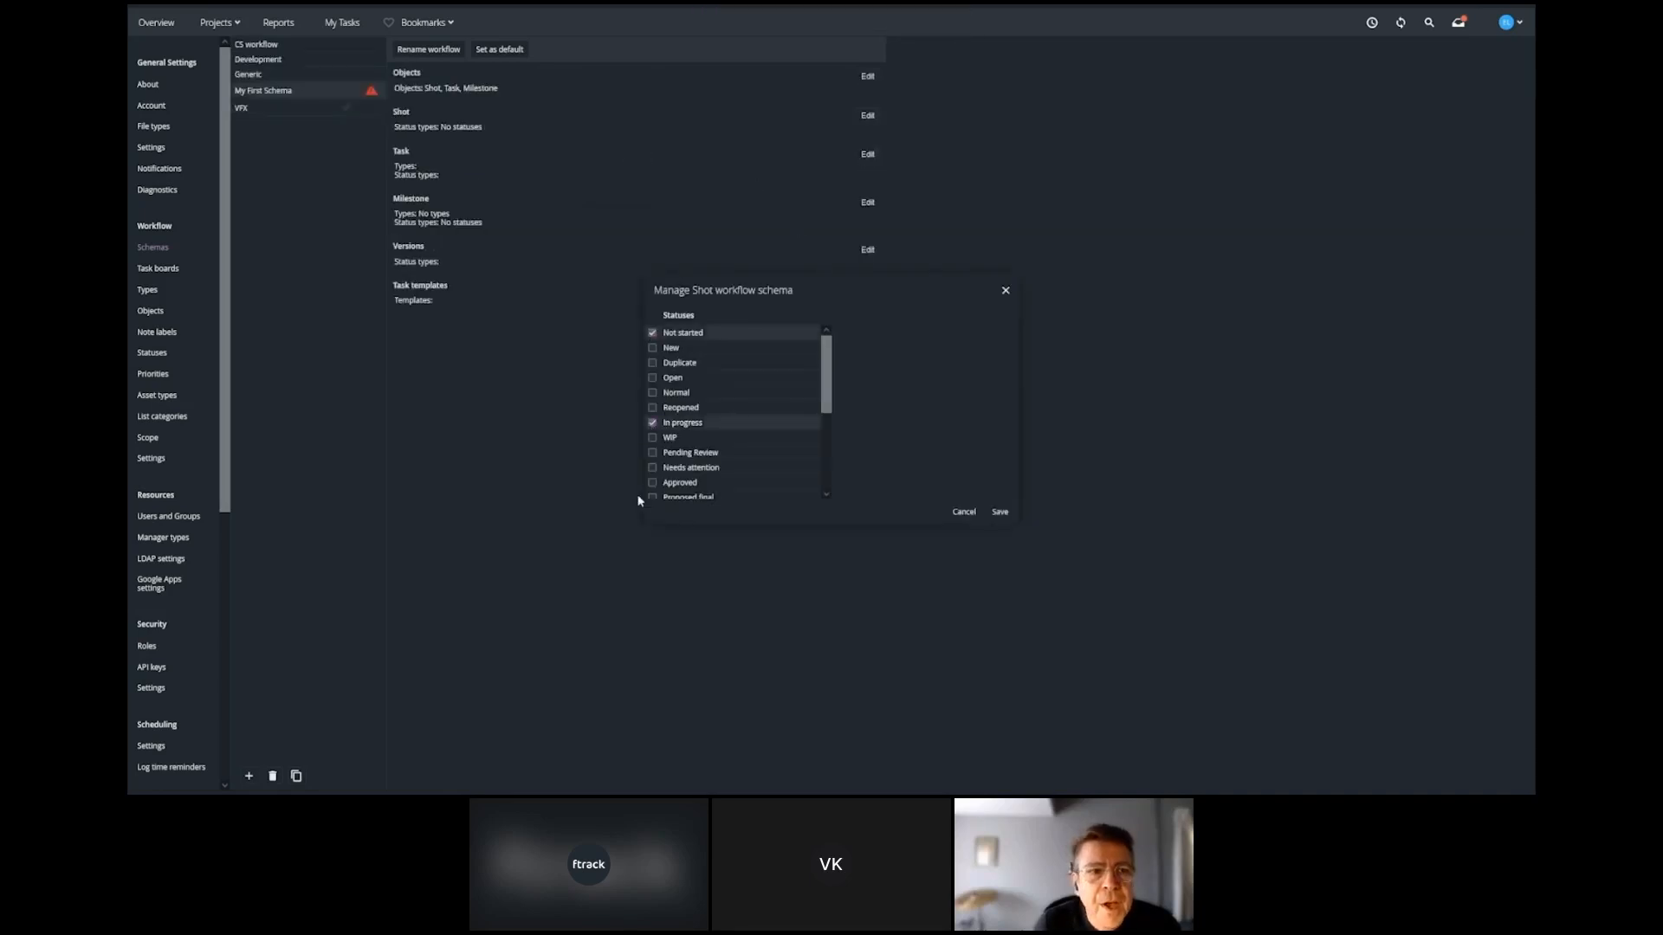
{"action": "left_click", "coordinate": [1000, 513]}
Add the task types Modeling, Compositing and Grading to the tasks section of My First Schema.
{"action": "left_click", "coordinate": [681, 517]}
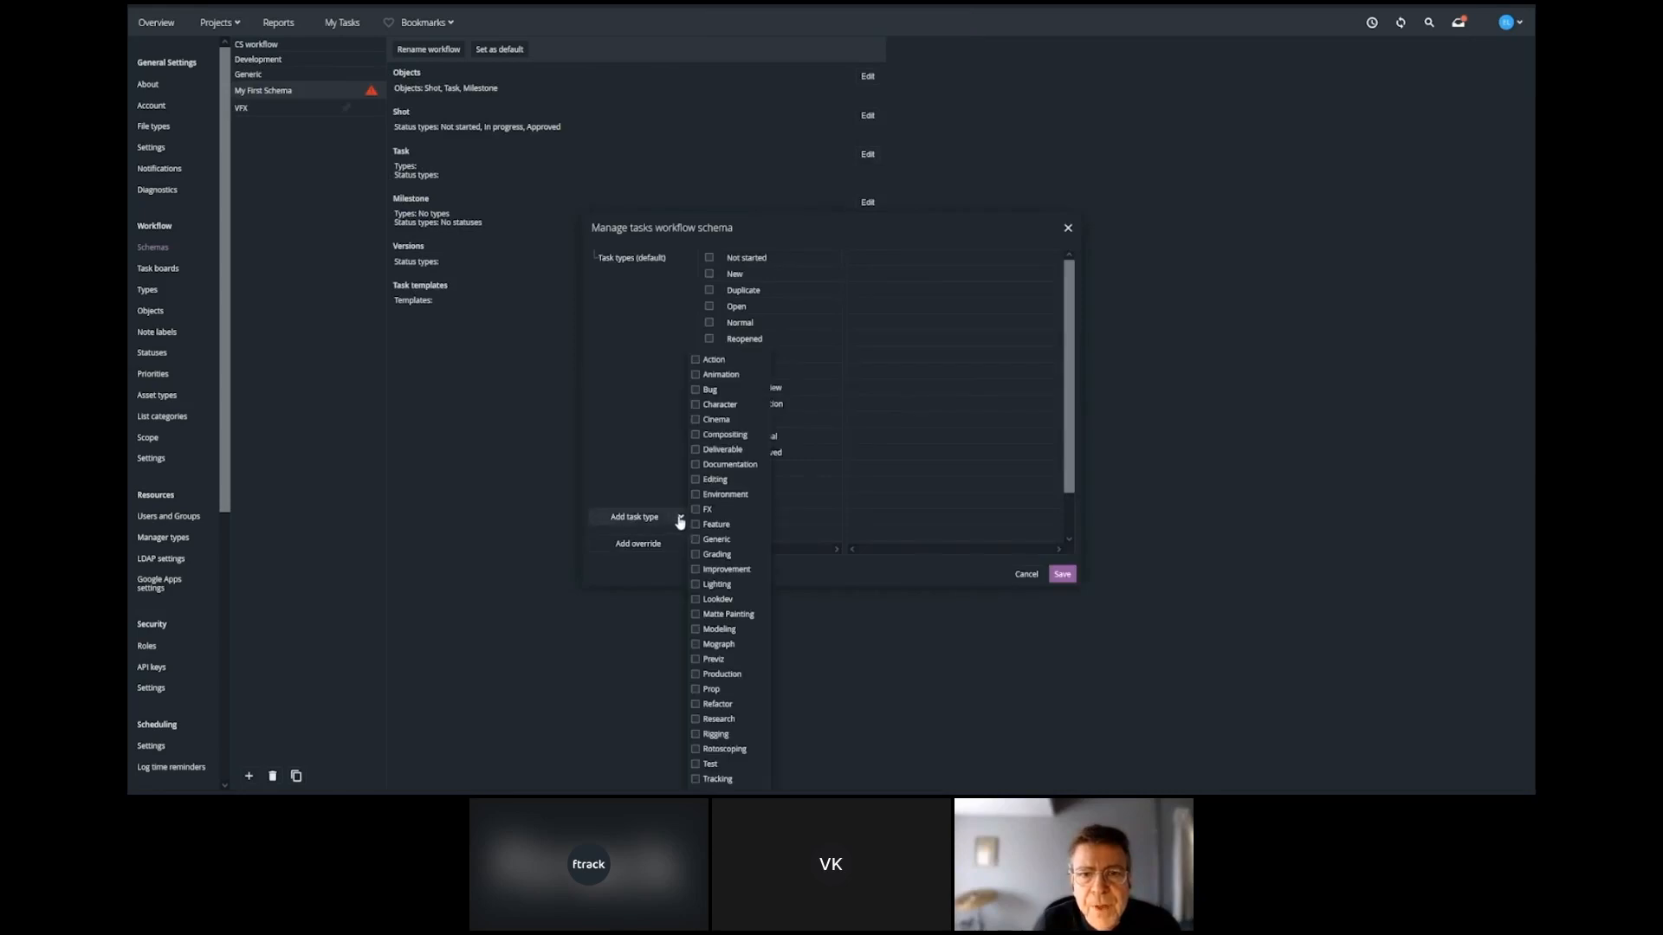
{"action": "left_click", "coordinate": [695, 555]}
{"action": "left_click", "coordinate": [695, 630]}
{"action": "left_click", "coordinate": [694, 435]}
Enable the task statuses Not started, In progress, Approved, On Hold and Revise, and save the tasks workflow.
{"action": "left_click", "coordinate": [709, 258]}
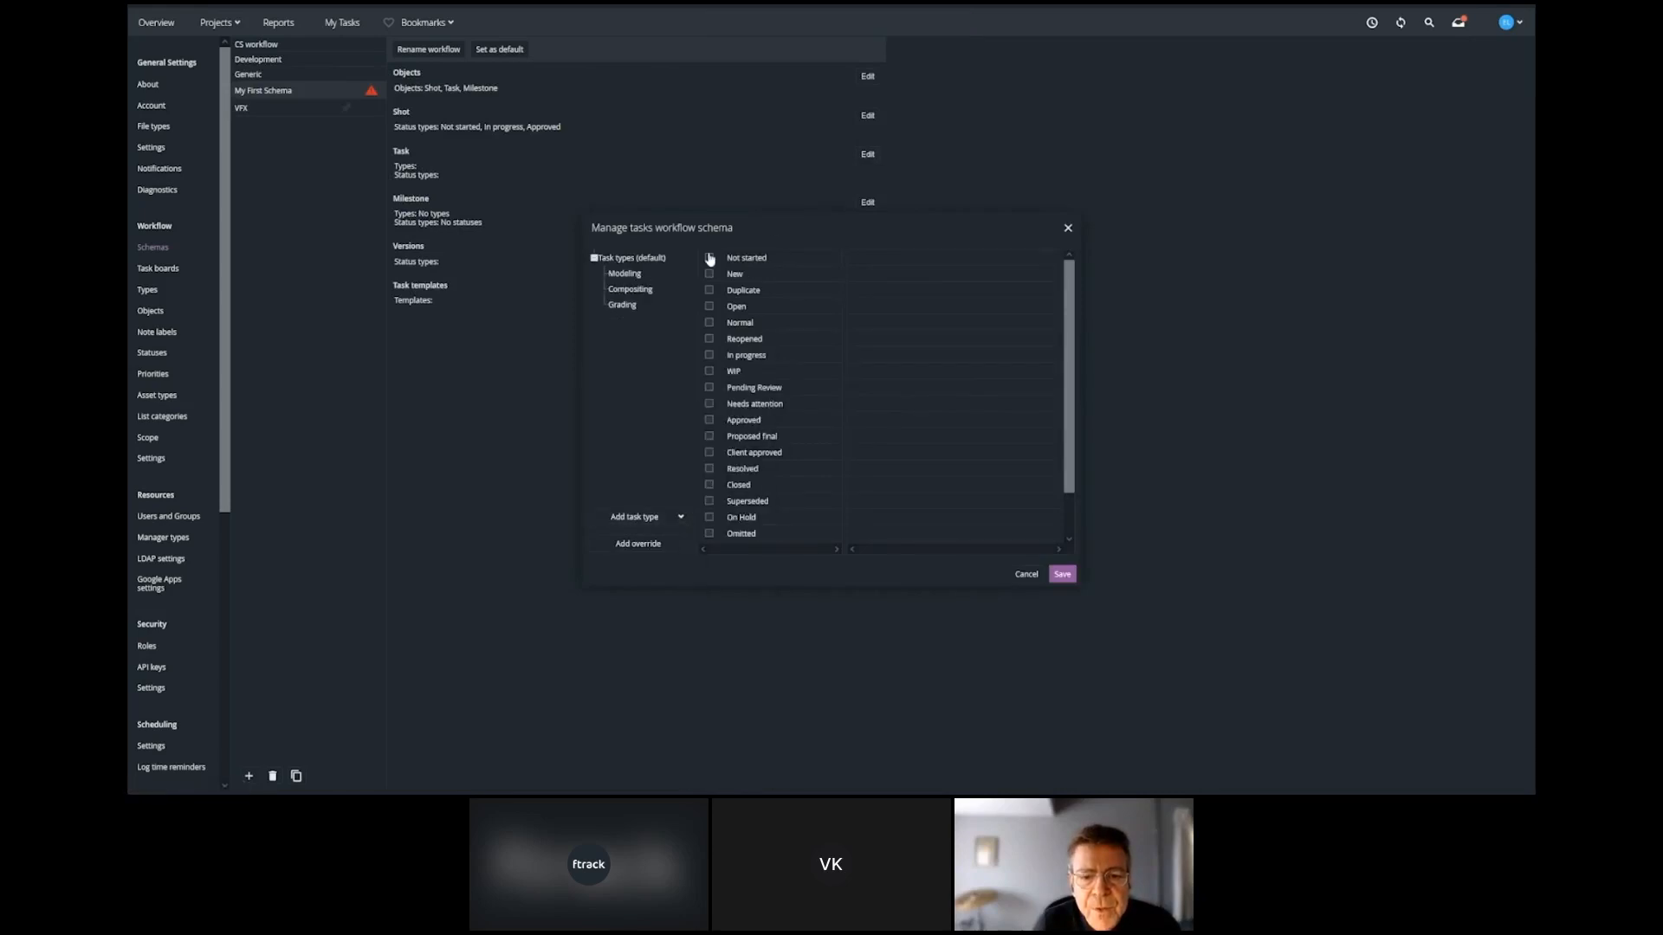
{"action": "left_click", "coordinate": [709, 356]}
{"action": "left_click", "coordinate": [709, 420]}
{"action": "left_click", "coordinate": [710, 517]}
{"action": "scroll", "coordinate": [709, 517], "scroll_direction": "down", "scroll_amount": 3}
{"action": "left_click", "coordinate": [709, 537]}
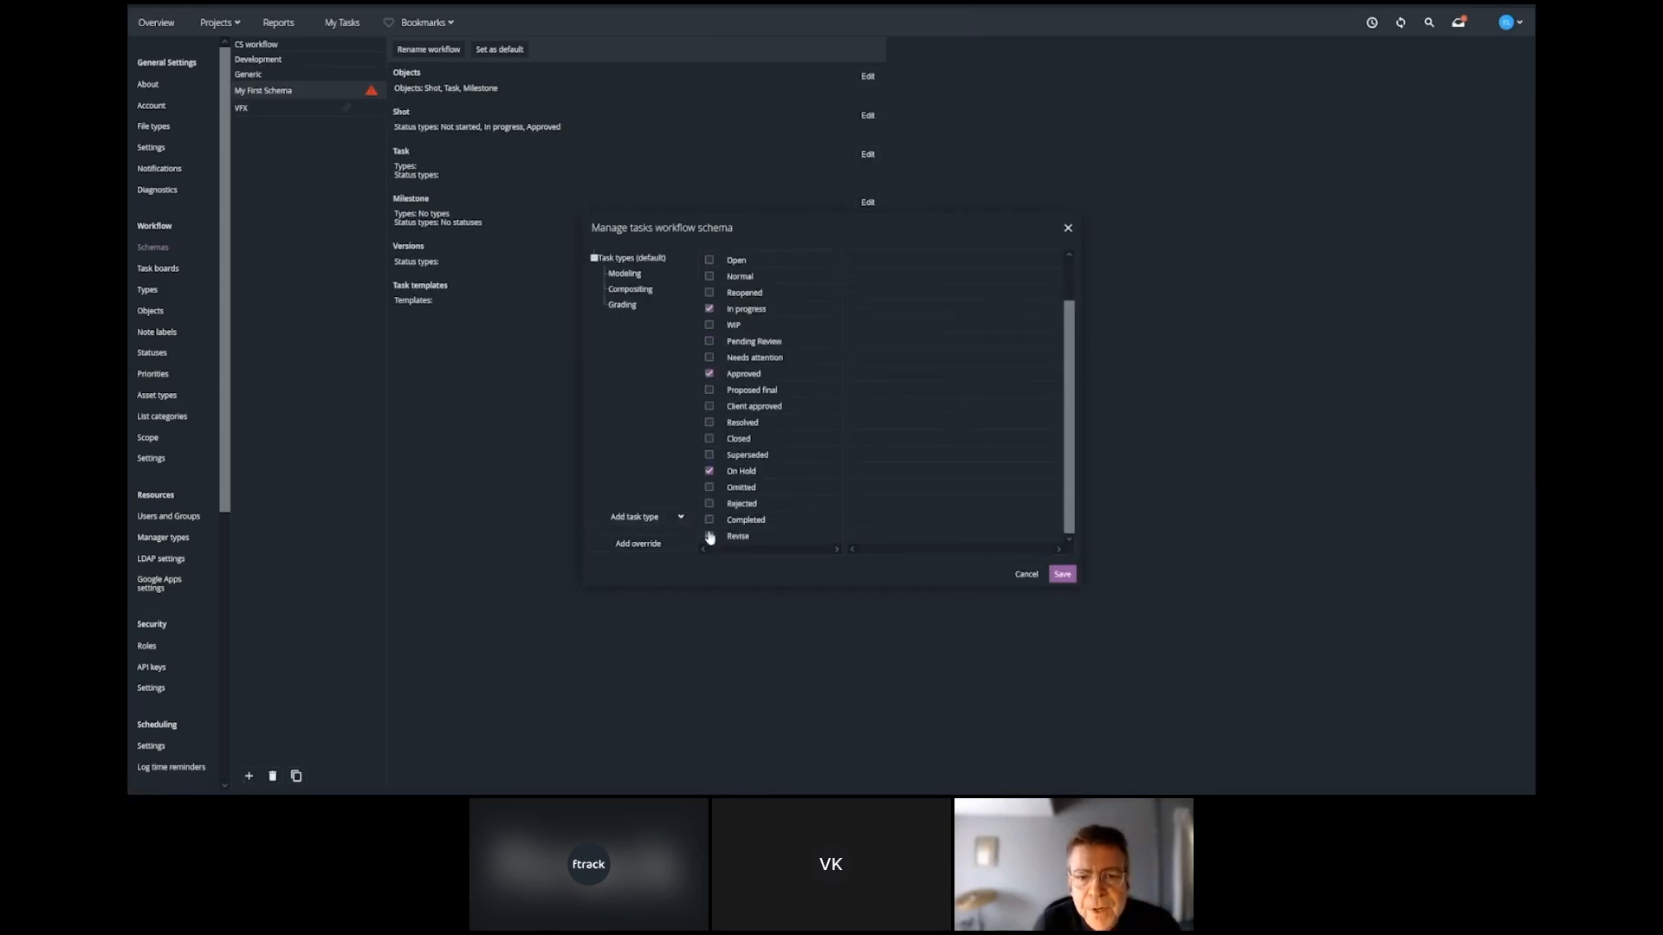
{"action": "left_click", "coordinate": [1062, 574]}
Set the Milestone statuses to Not started, In progress and Completed, with types Modeling, Compositing and Grading, and save.
{"action": "left_click", "coordinate": [867, 202]}
{"action": "left_click", "coordinate": [684, 334]}
{"action": "left_click", "coordinate": [684, 421]}
{"action": "scroll", "coordinate": [684, 422], "scroll_direction": "down", "scroll_amount": 3}
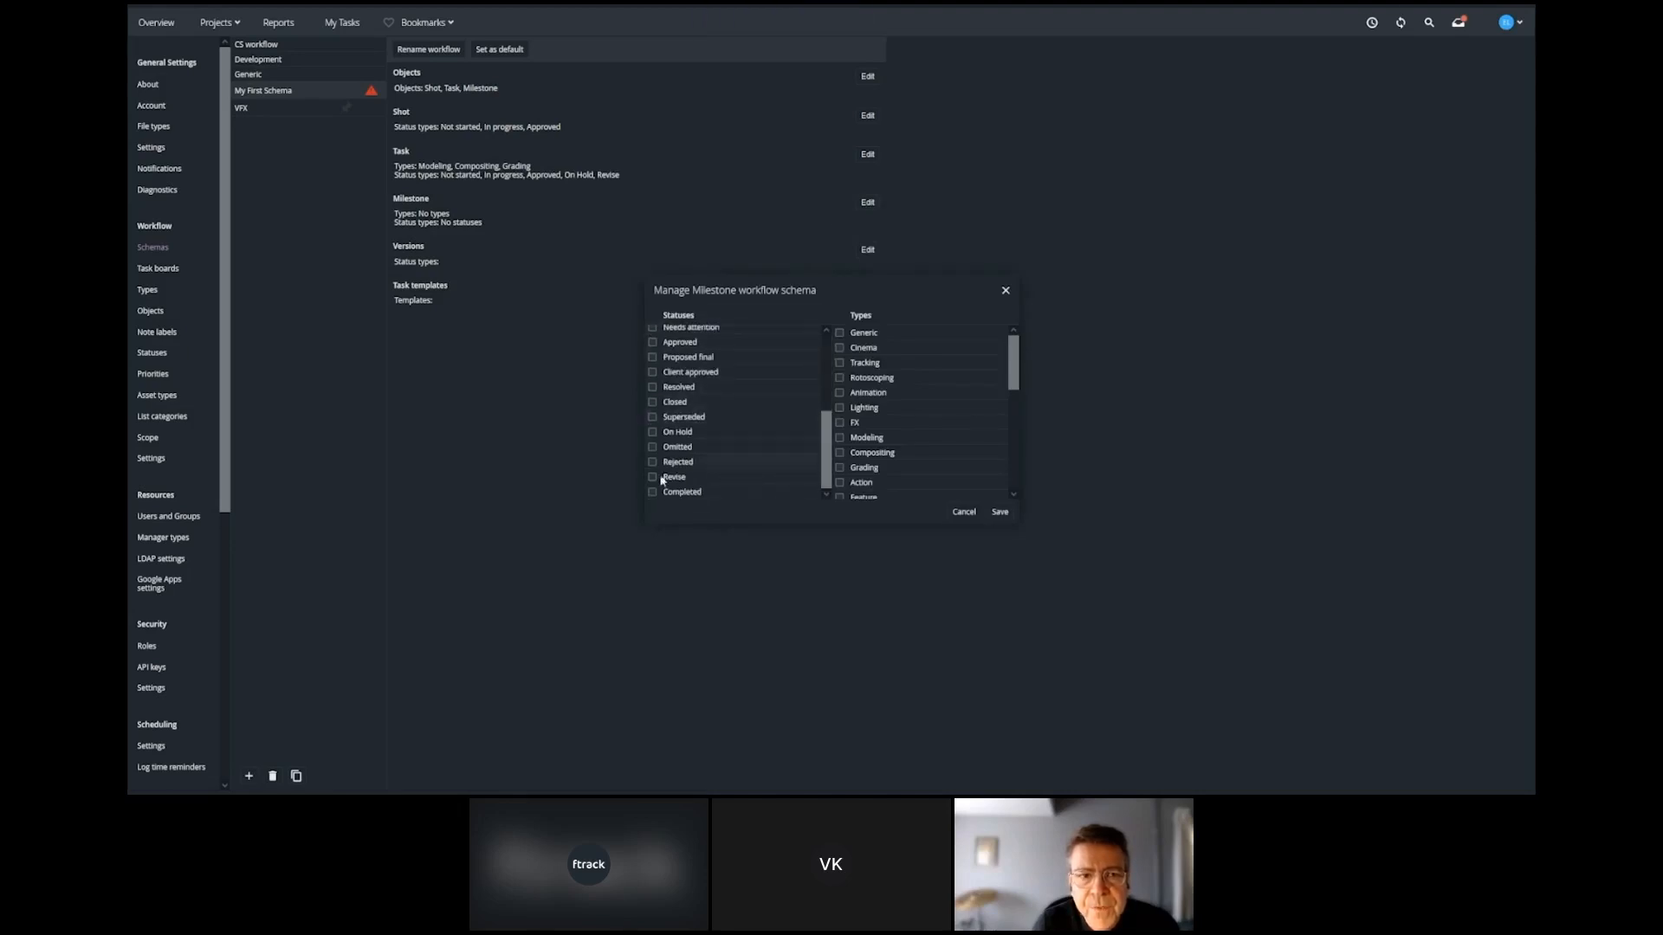
{"action": "left_click", "coordinate": [681, 491]}
{"action": "left_click", "coordinate": [866, 437]}
{"action": "left_click", "coordinate": [871, 452]}
{"action": "left_click", "coordinate": [864, 468]}
{"action": "left_click", "coordinate": [1000, 512]}
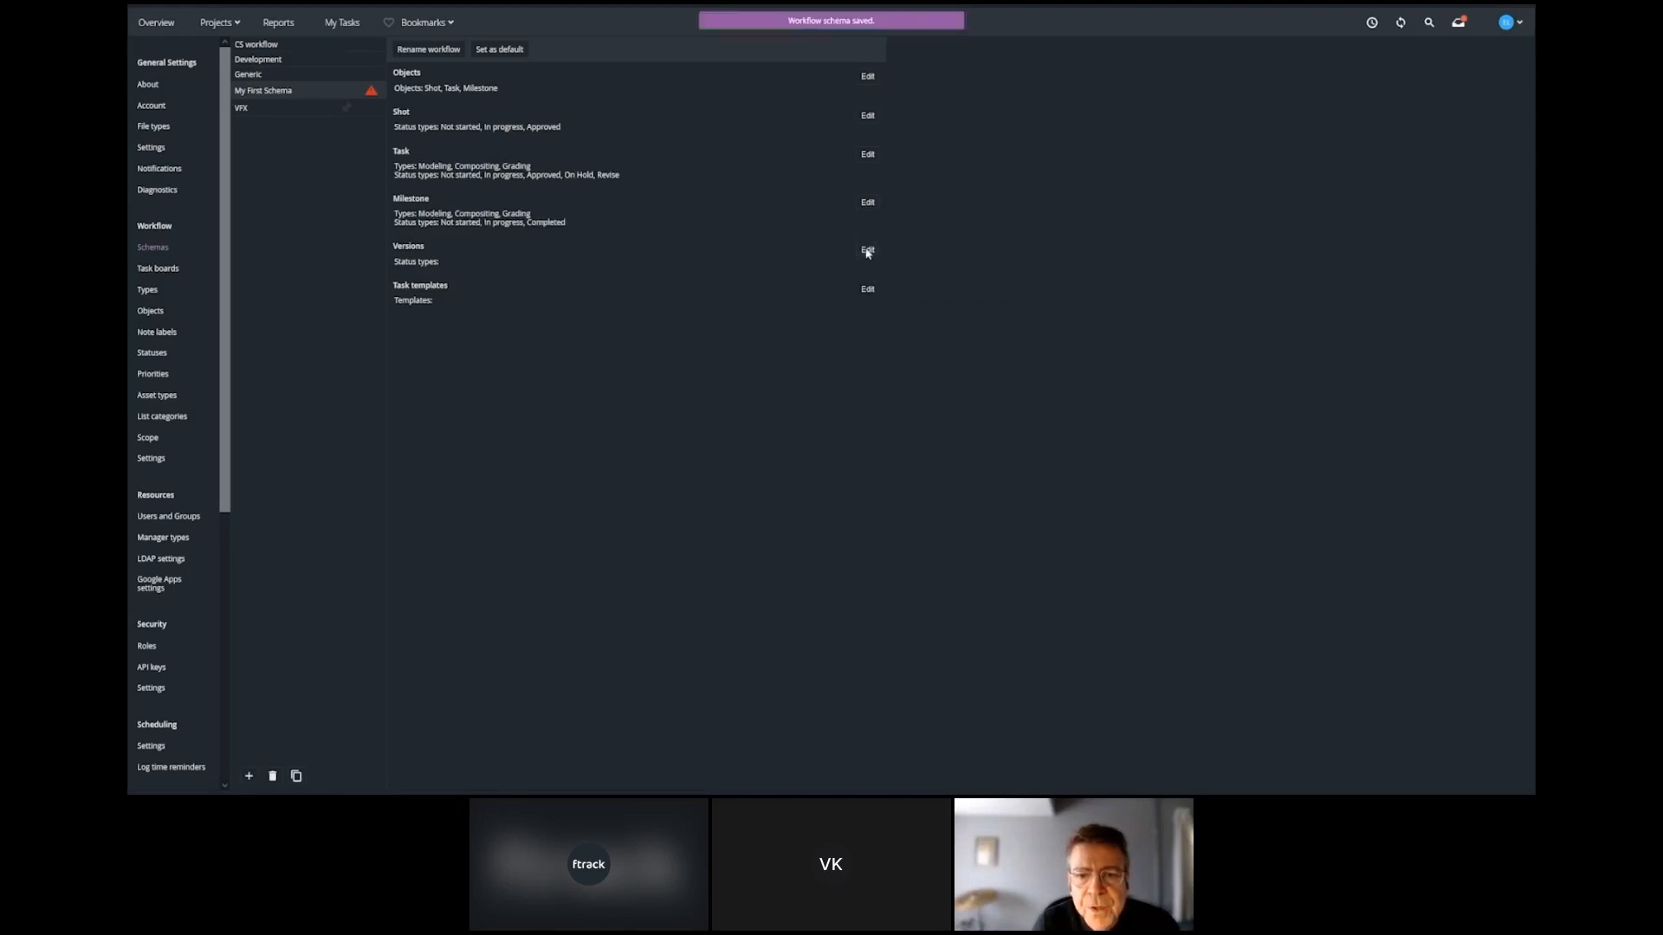
Set the version statuses of My First Schema to WIP, Approved, Client approved and Revise.
{"action": "left_click", "coordinate": [867, 249]}
{"action": "left_click", "coordinate": [745, 420]}
{"action": "left_click", "coordinate": [745, 462]}
{"action": "scroll", "coordinate": [744, 463], "scroll_direction": "down", "scroll_amount": 3}
{"action": "left_click", "coordinate": [745, 433]}
{"action": "left_click", "coordinate": [745, 478]}
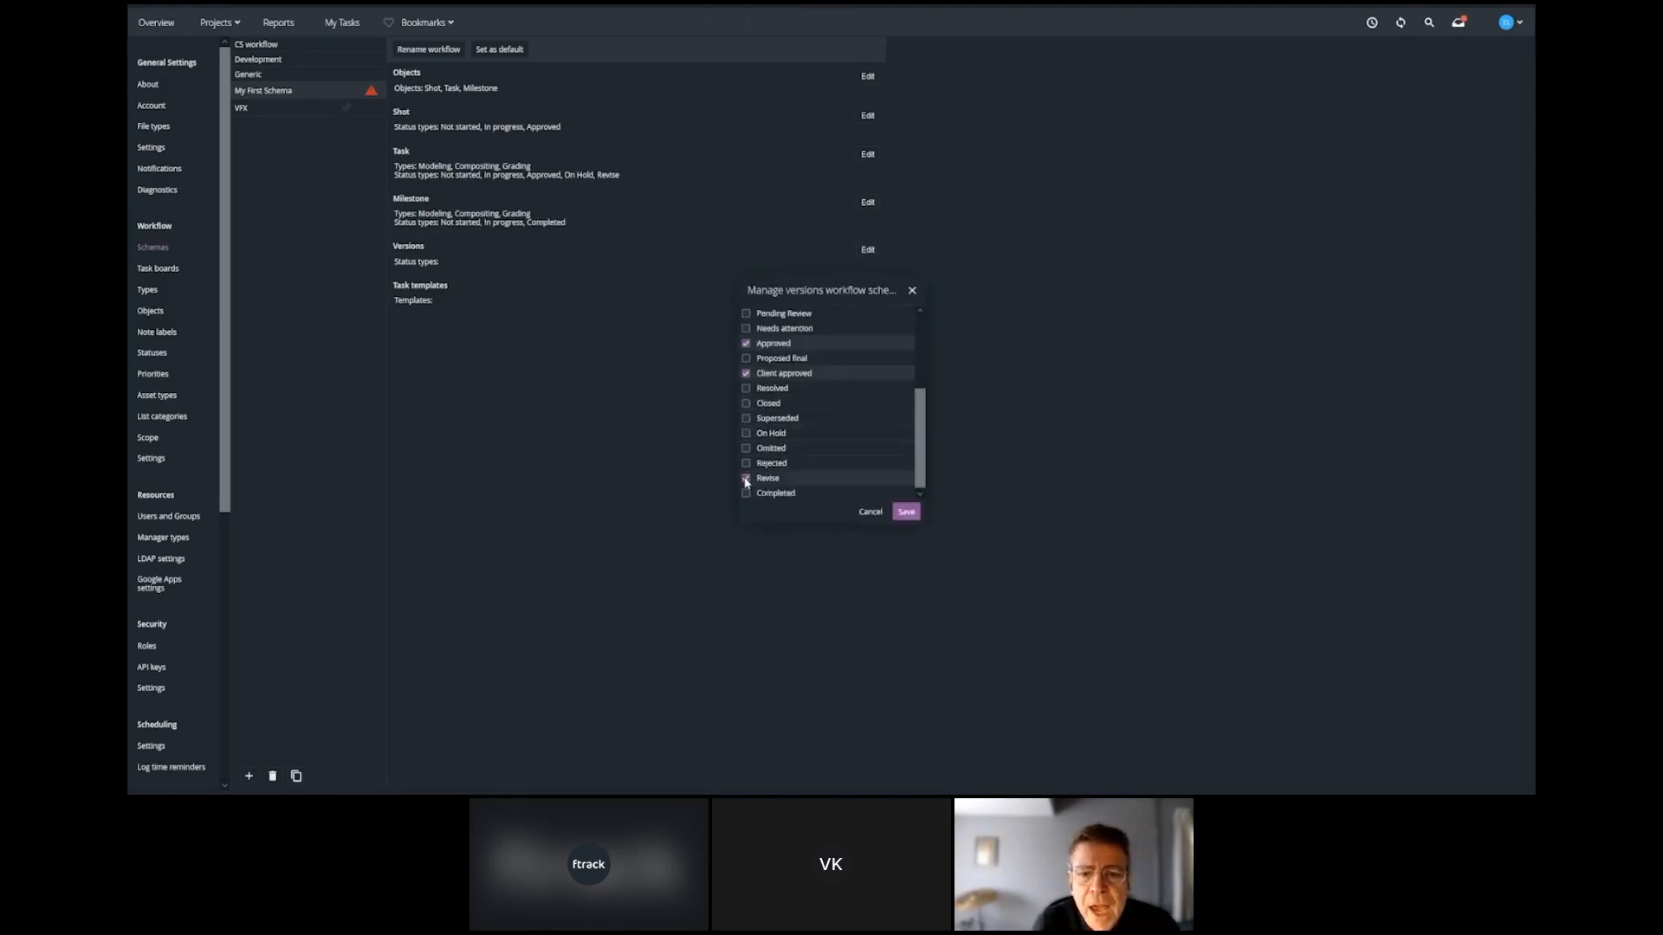
{"action": "left_click", "coordinate": [906, 512]}
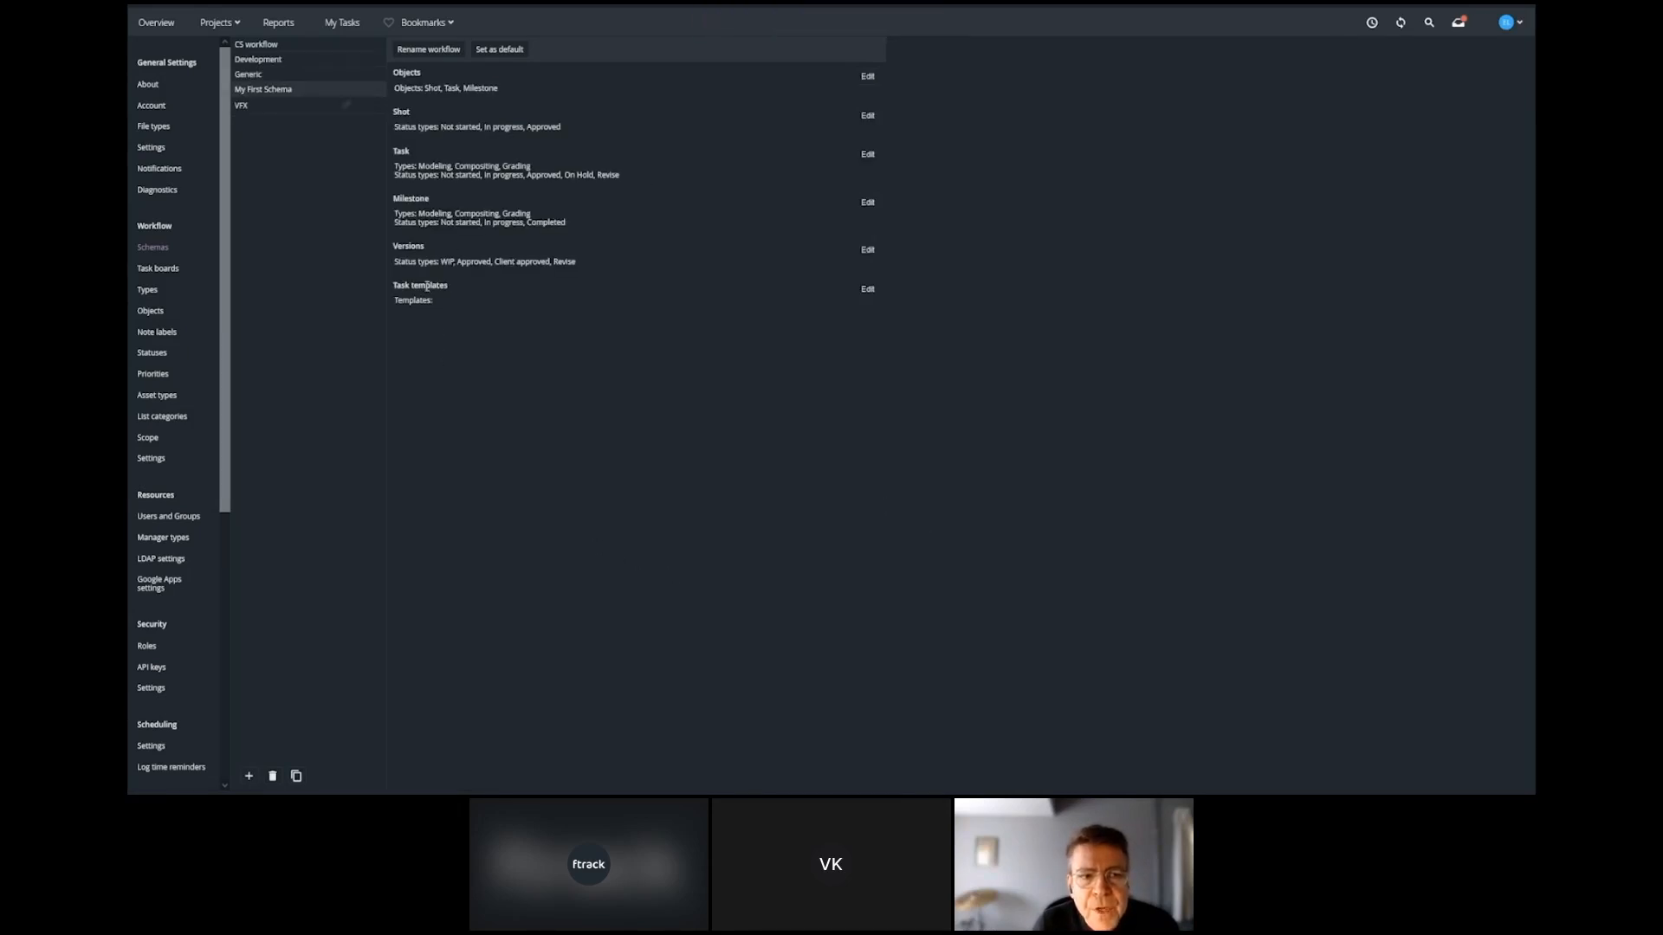
Add a task template named "My Shot Template" containing Modeling, Compositing and Grading to the schema.
{"action": "left_click", "coordinate": [868, 290]}
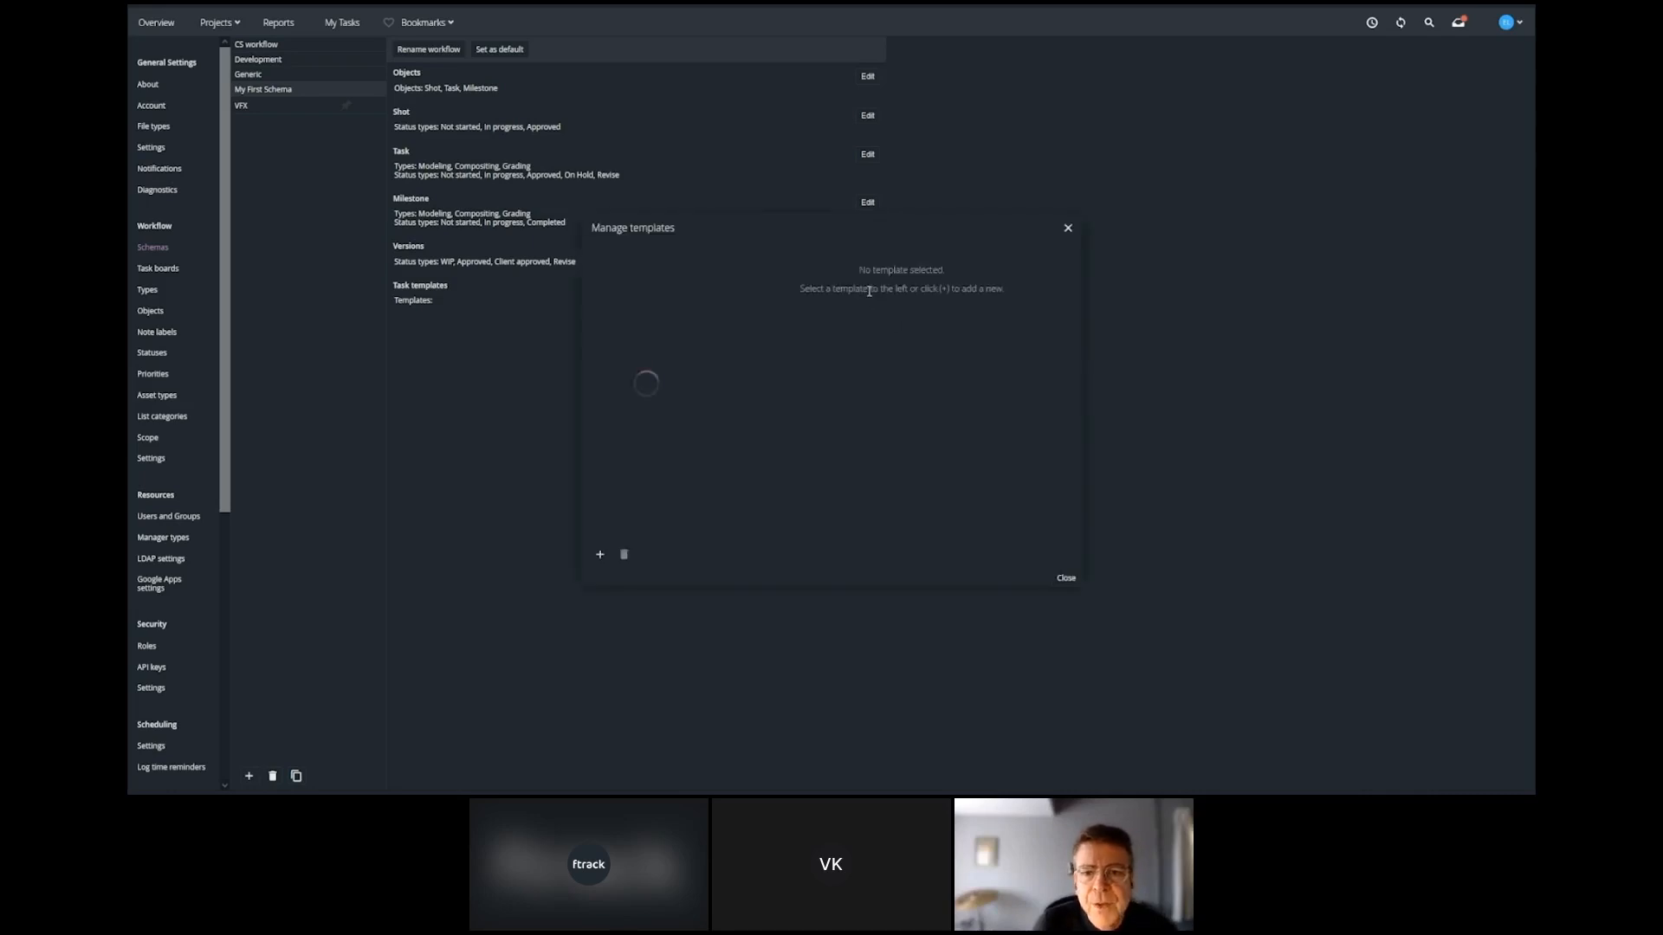
{"action": "left_click", "coordinate": [599, 557]}
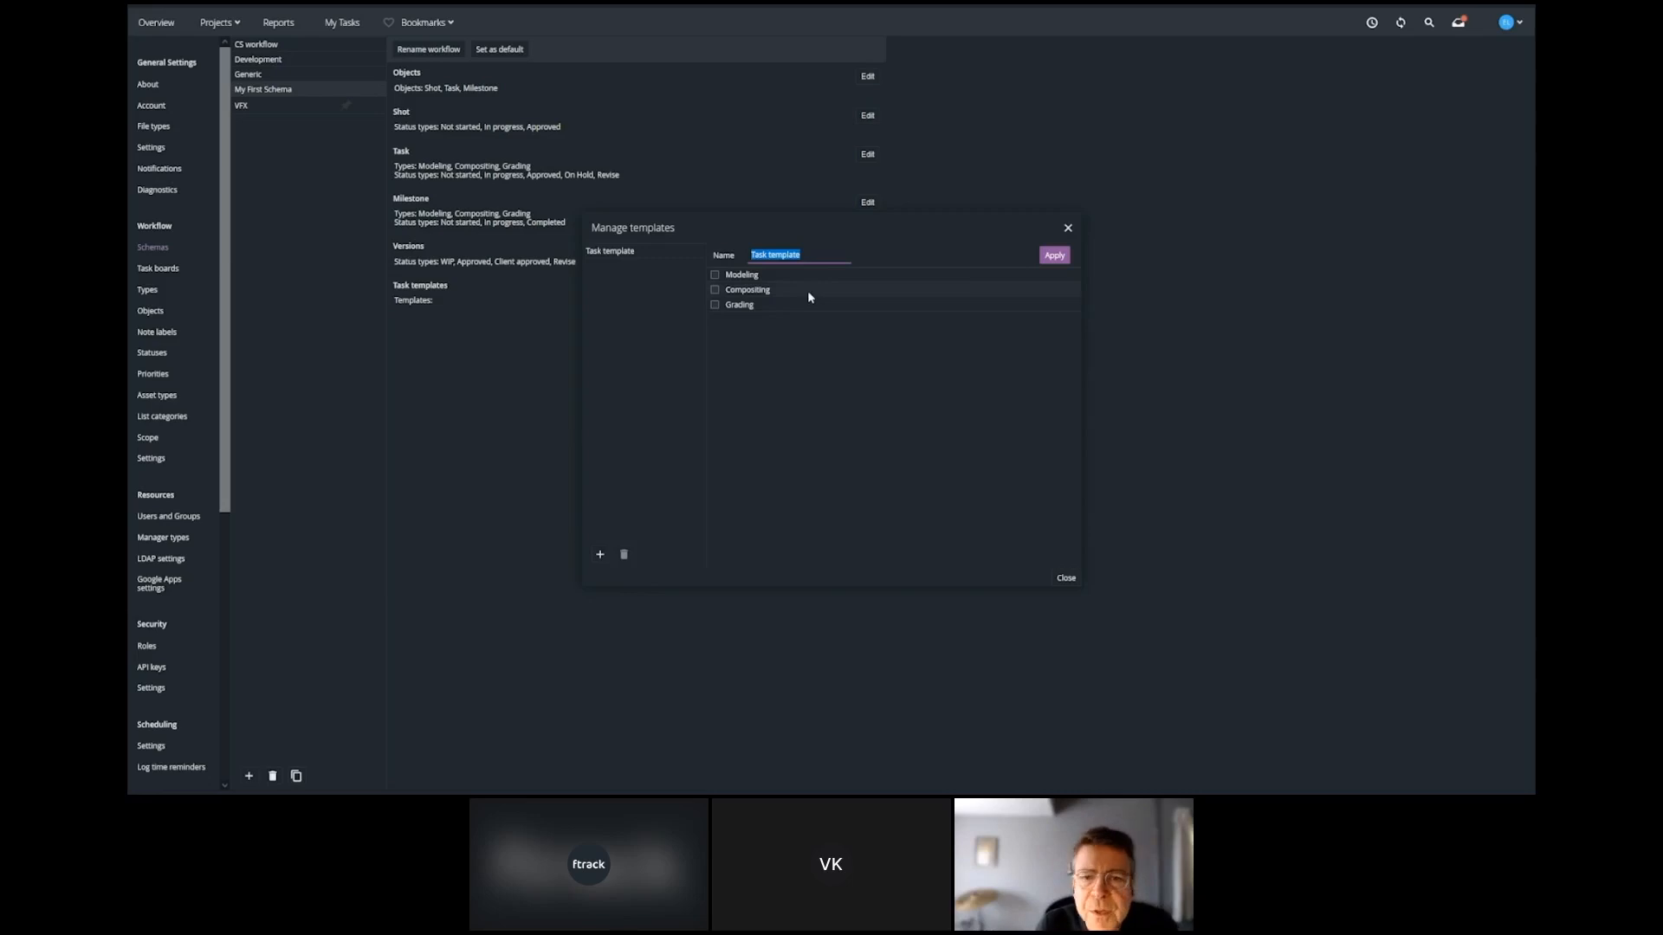
{"action": "type", "text": "My Shot Template"}
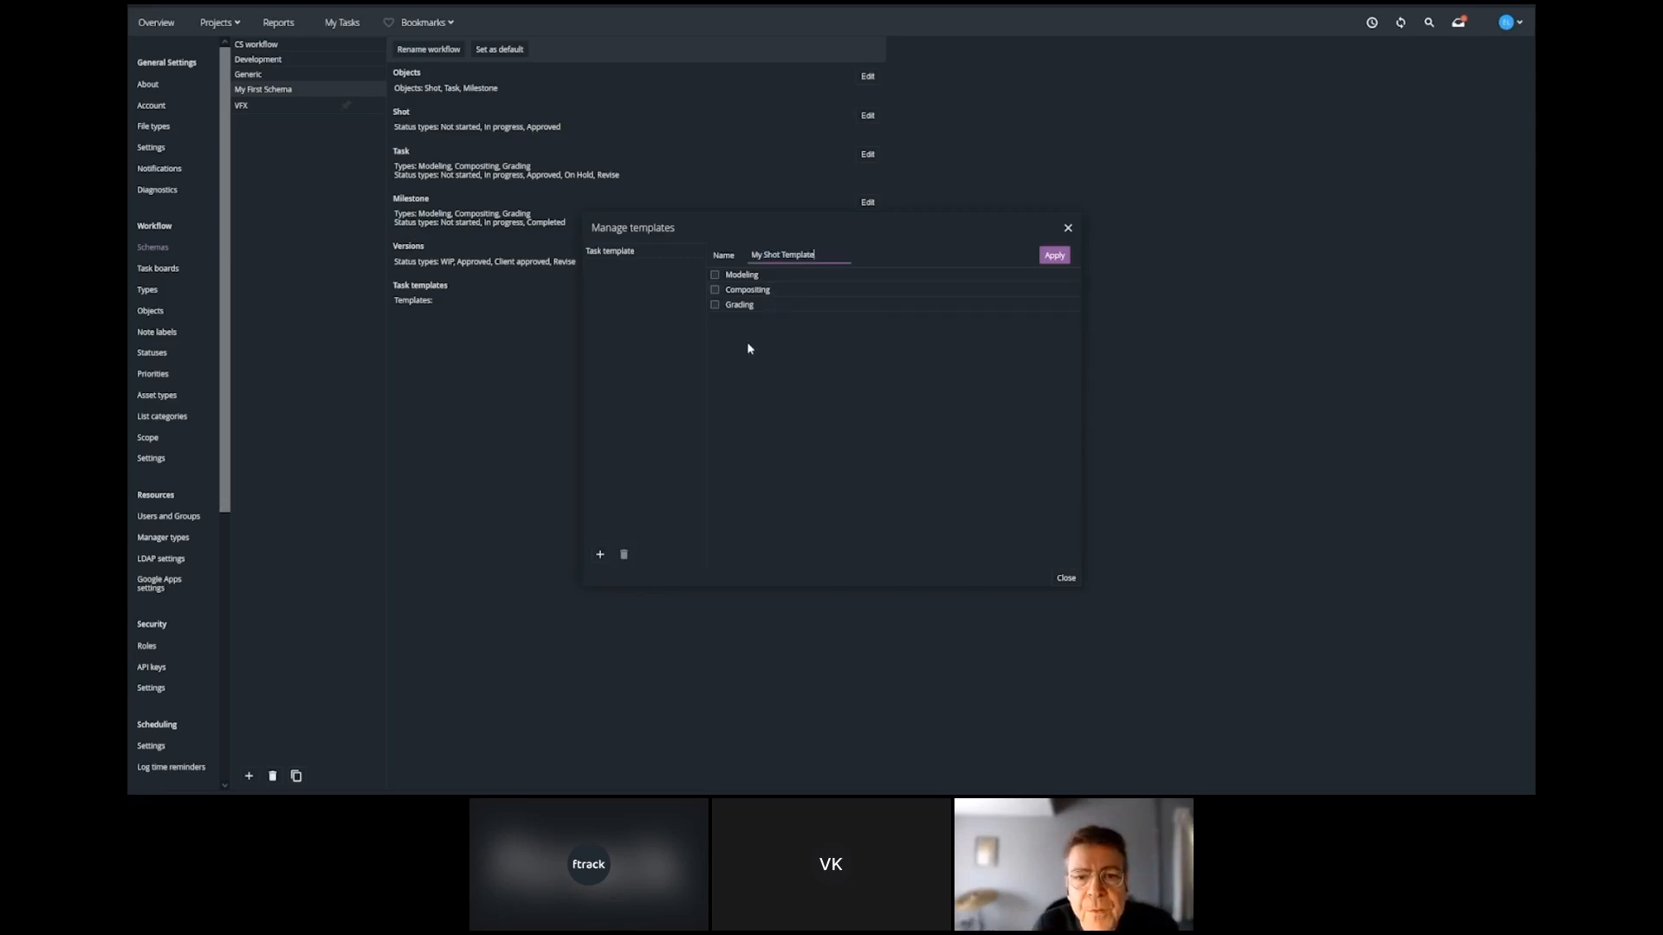
{"action": "left_click", "coordinate": [716, 276]}
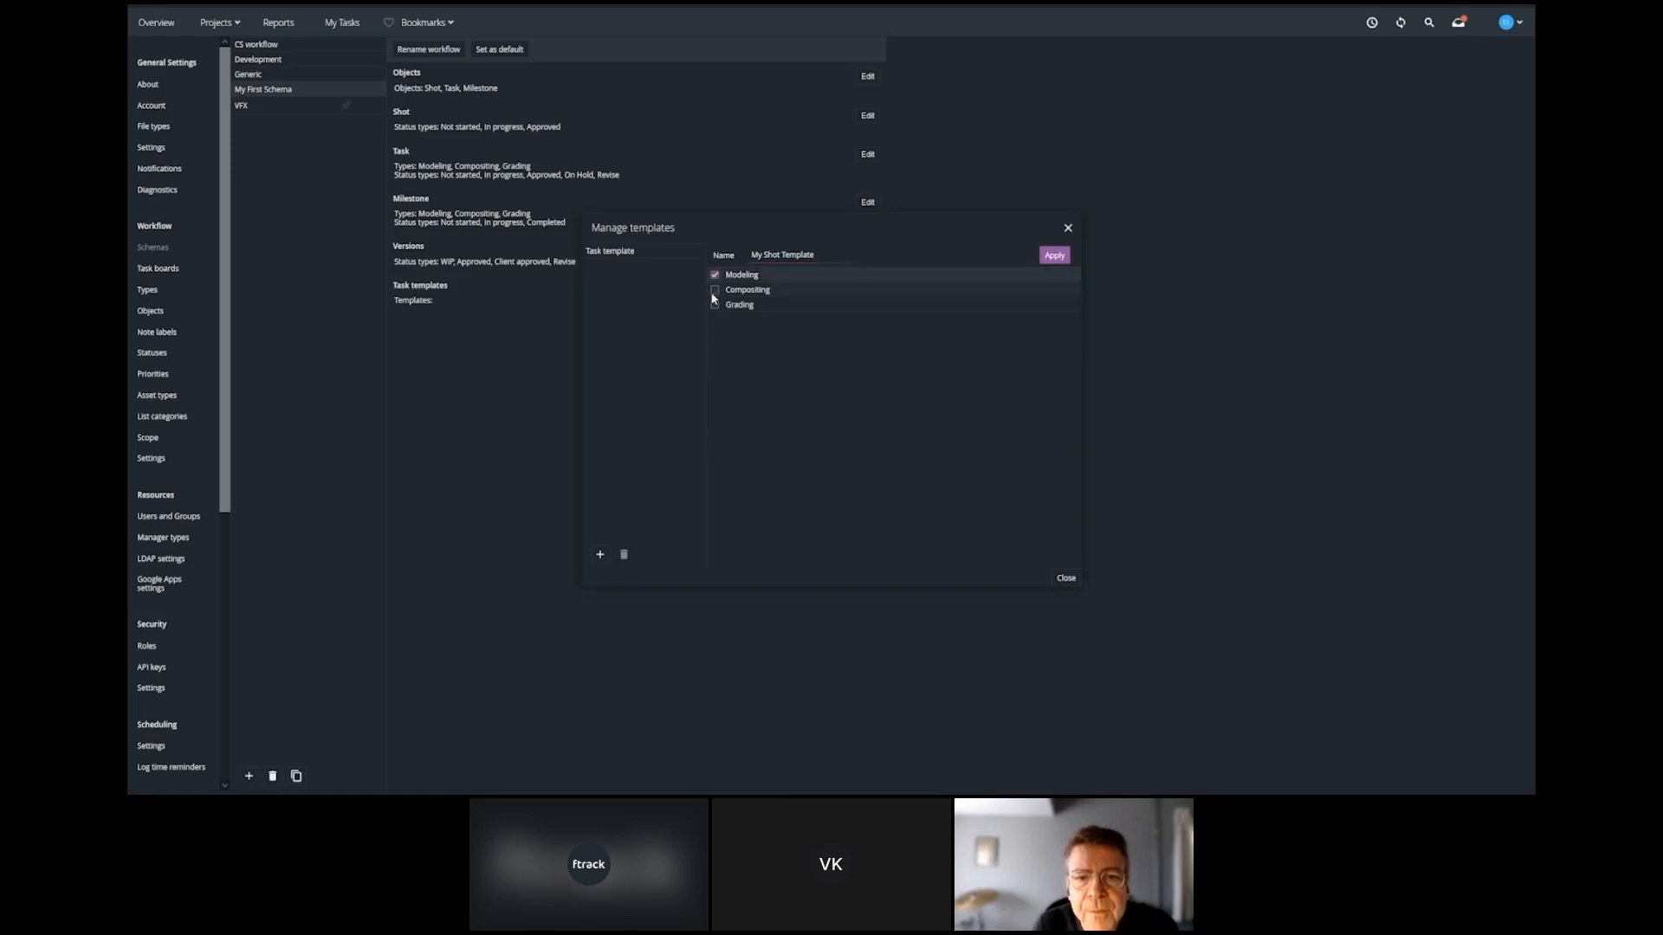
{"action": "left_click", "coordinate": [715, 292]}
{"action": "left_click", "coordinate": [716, 306]}
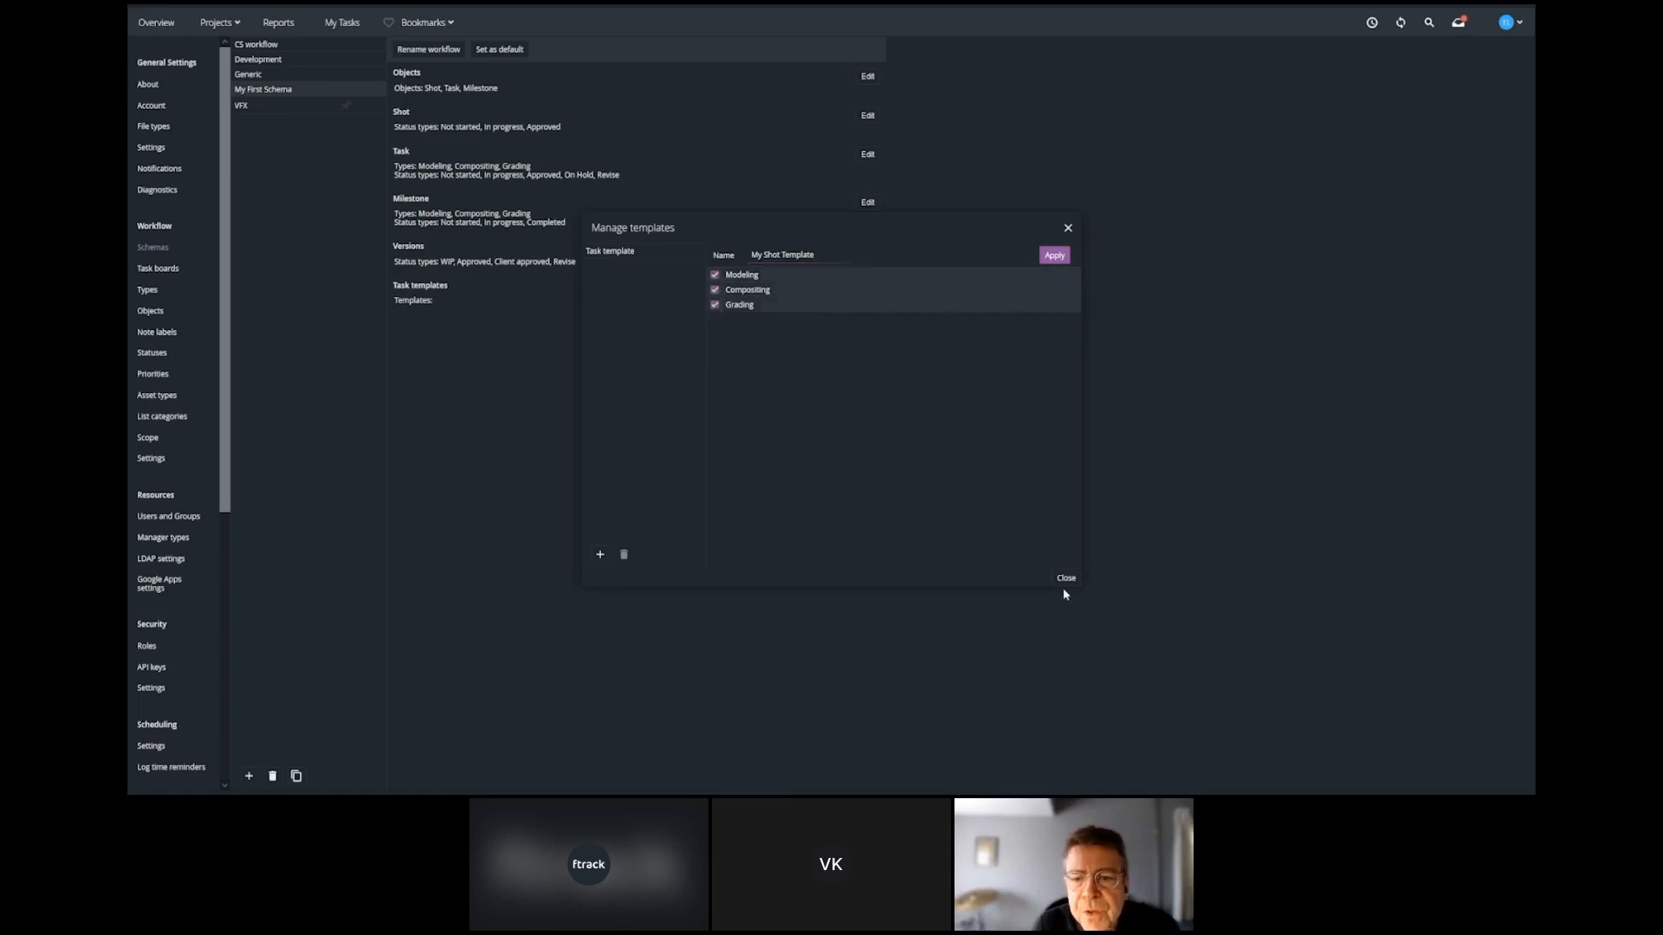
{"action": "left_click", "coordinate": [1054, 256]}
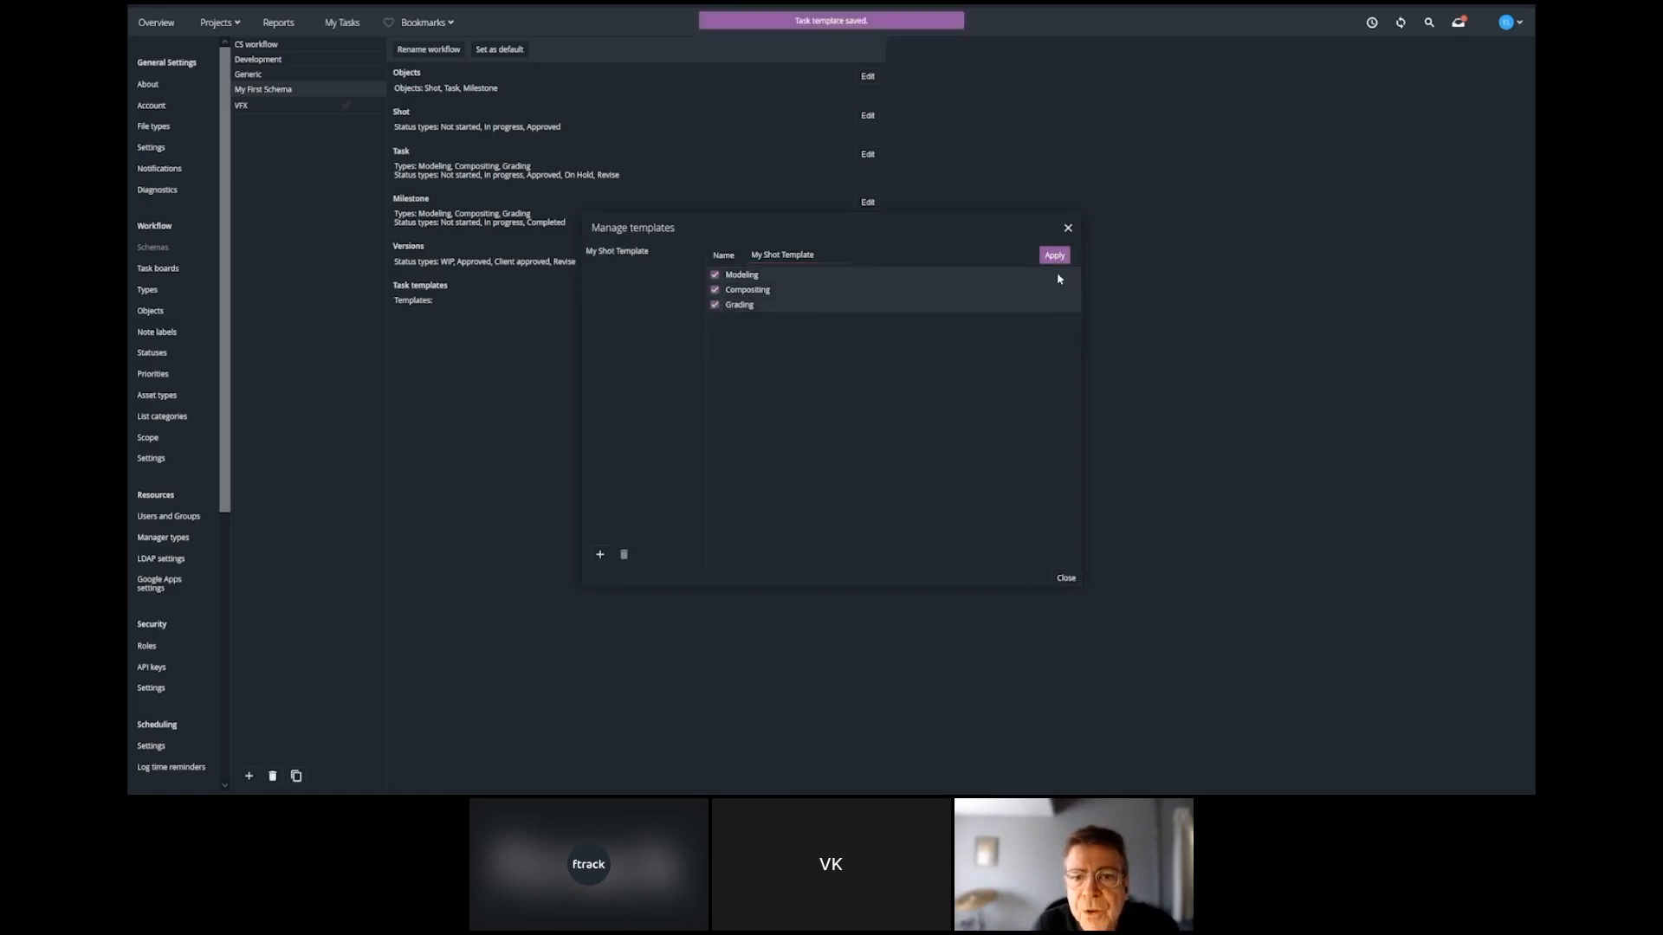
{"action": "left_click", "coordinate": [1066, 579]}
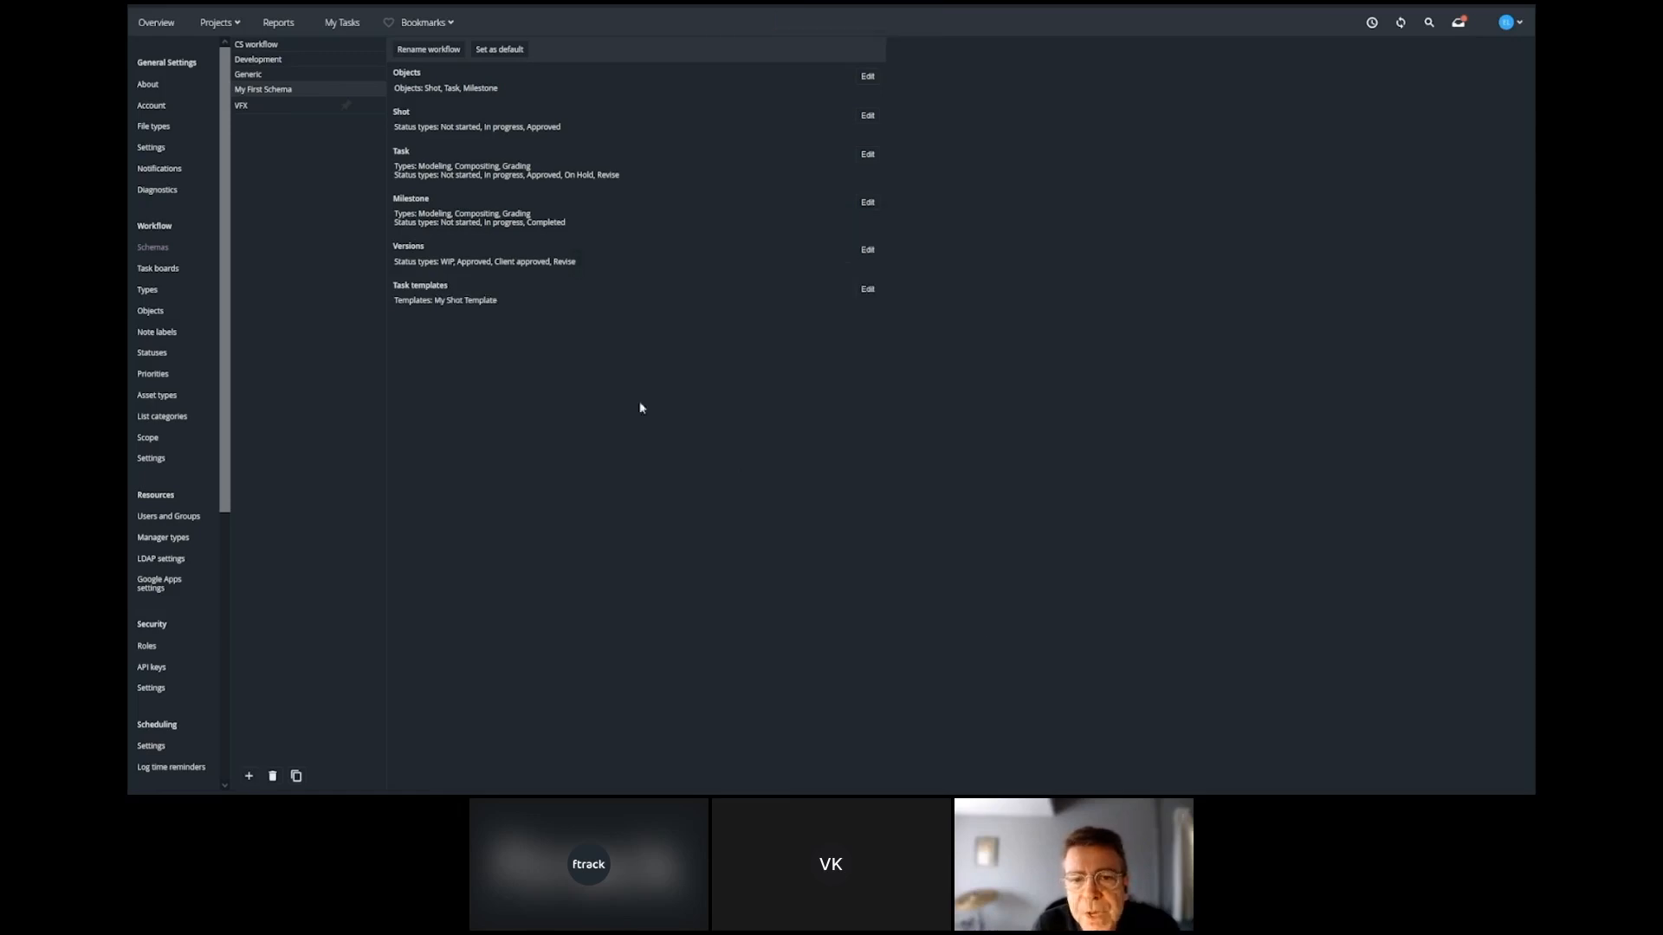
Create a project named "My Project" using the My First Schema workflow, and open it.
{"action": "left_click", "coordinate": [238, 25]}
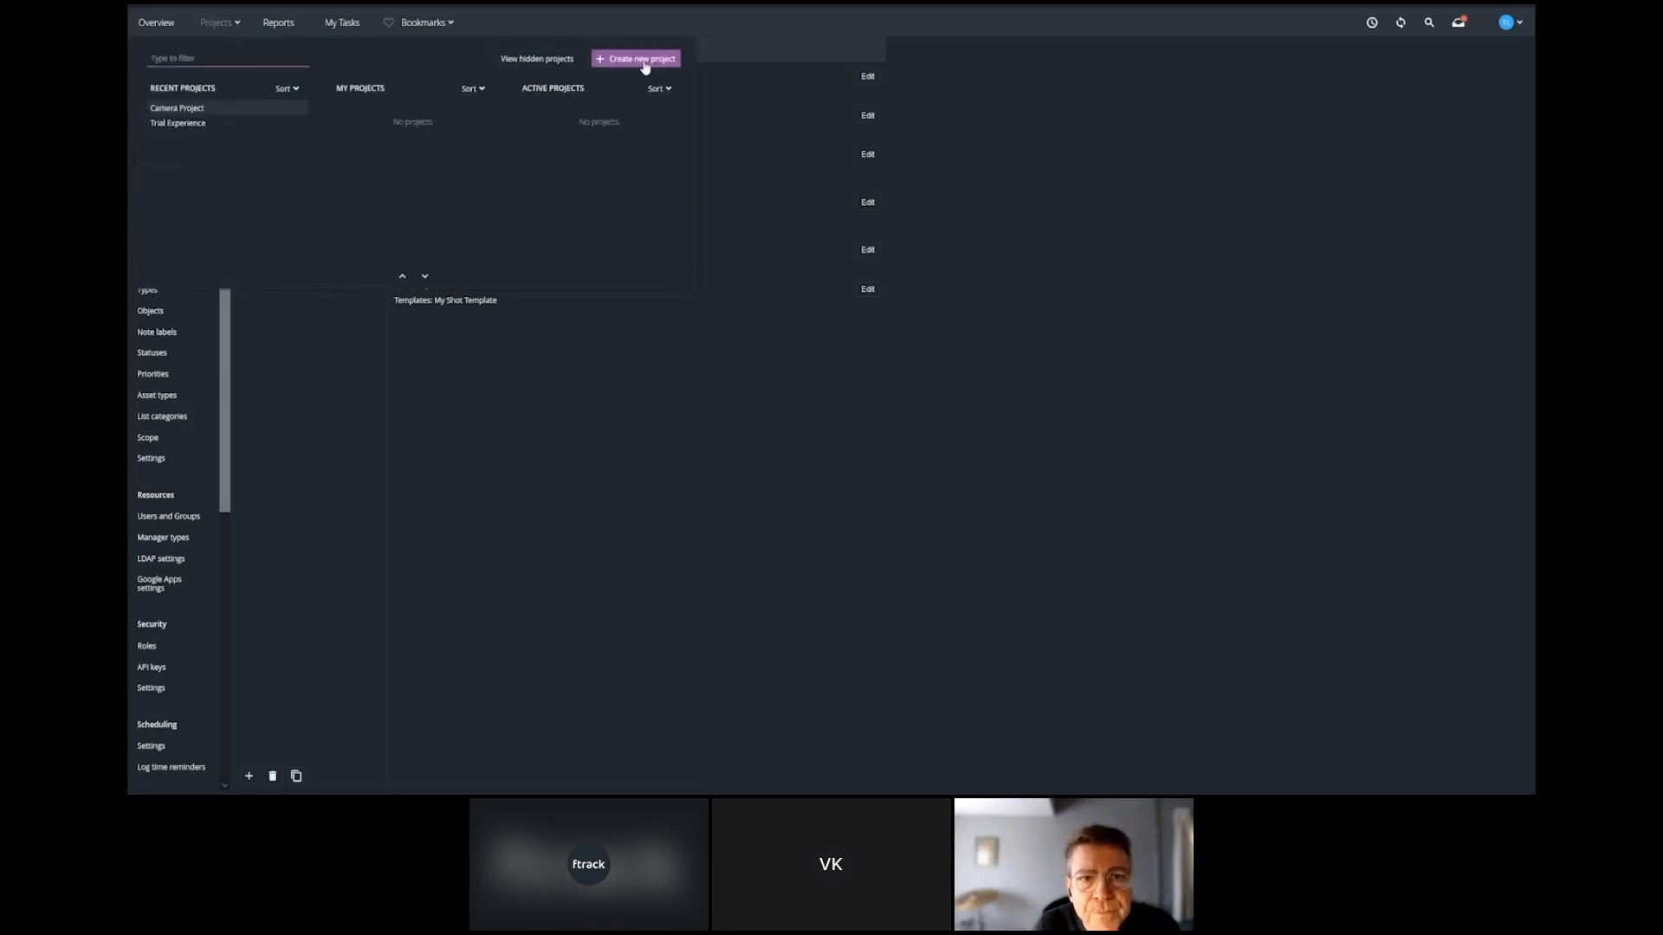
{"action": "left_click", "coordinate": [644, 60]}
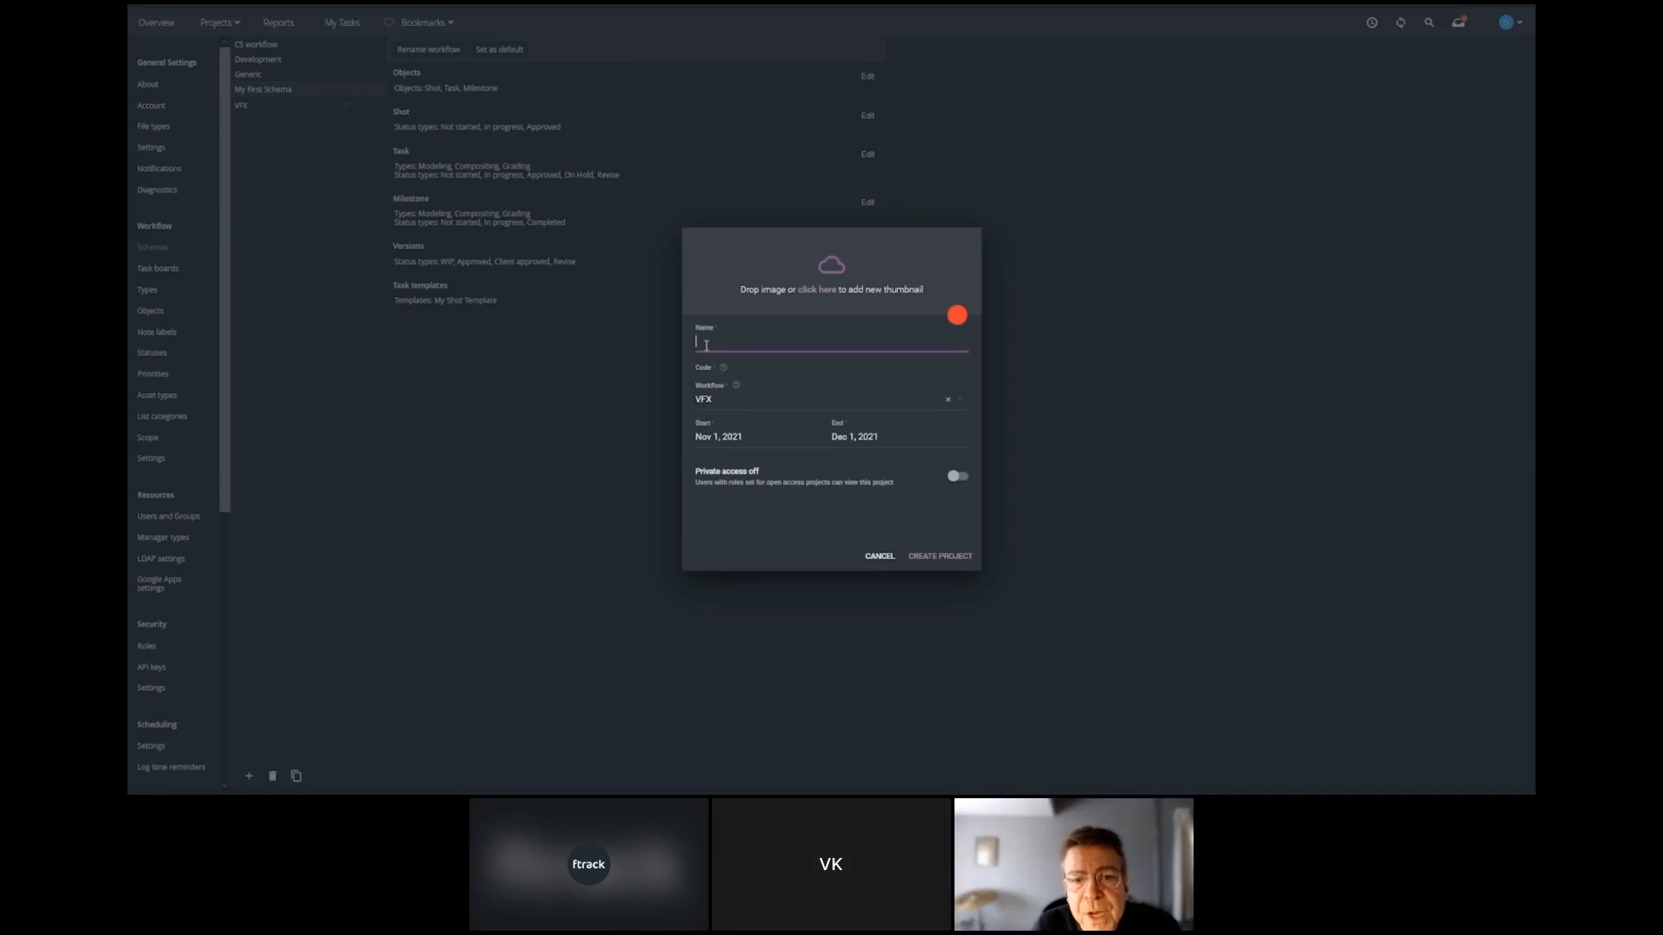
{"action": "type", "text": "My Project"}
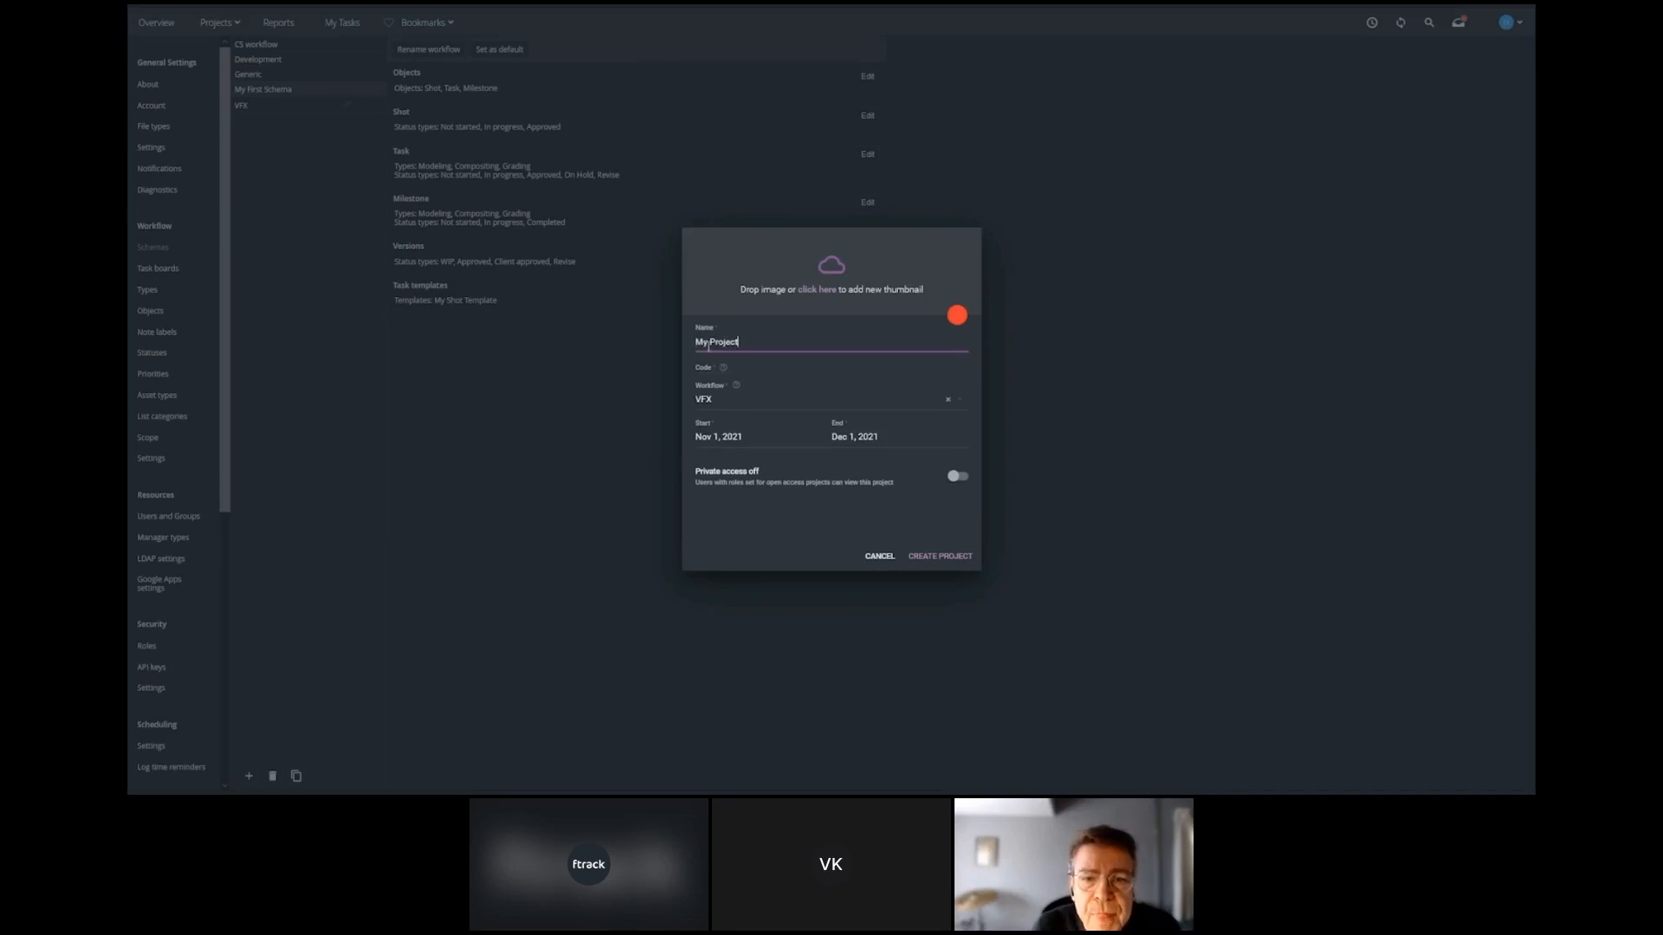
{"action": "left_click", "coordinate": [953, 398]}
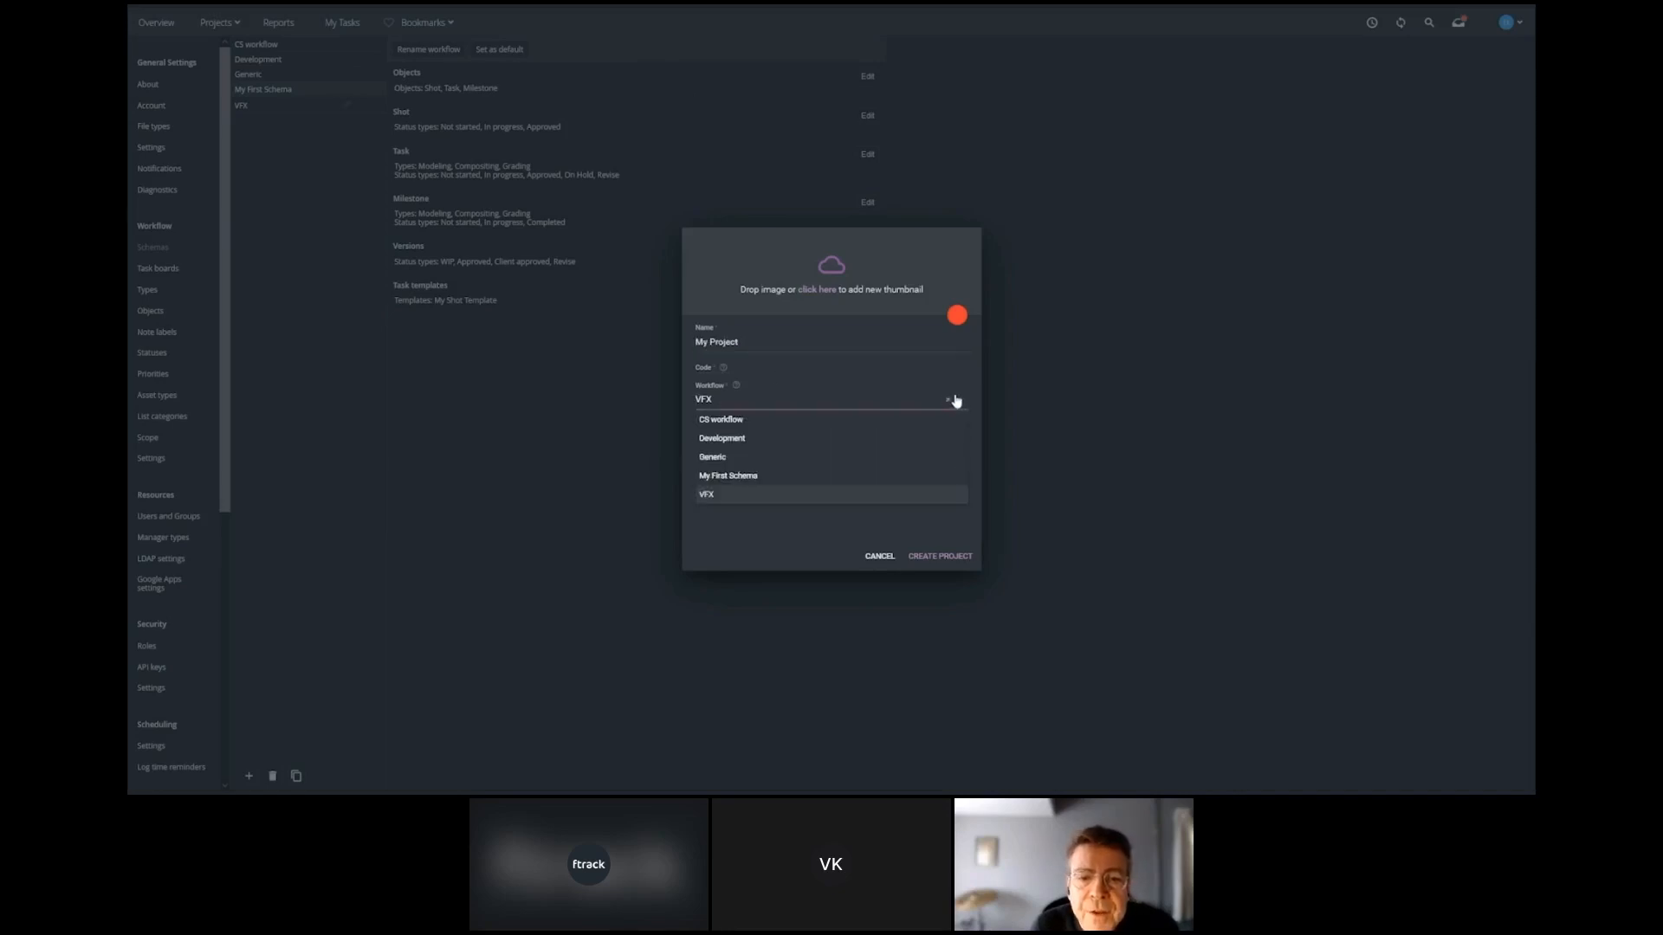
{"action": "left_click", "coordinate": [747, 476]}
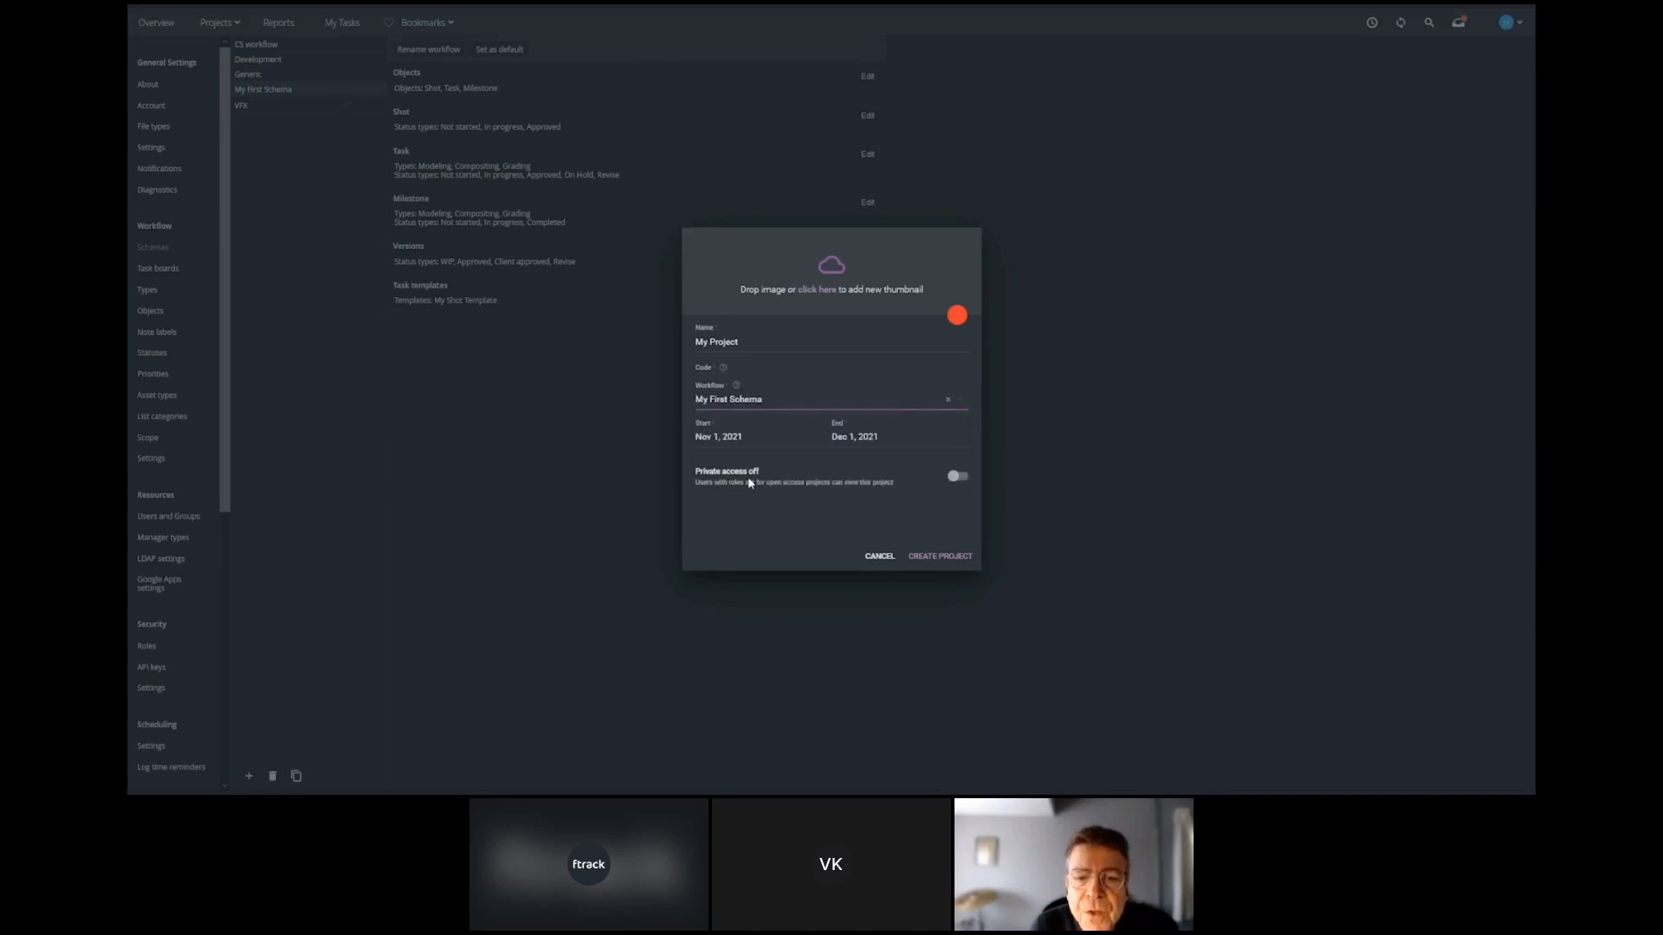
{"action": "left_click", "coordinate": [925, 558]}
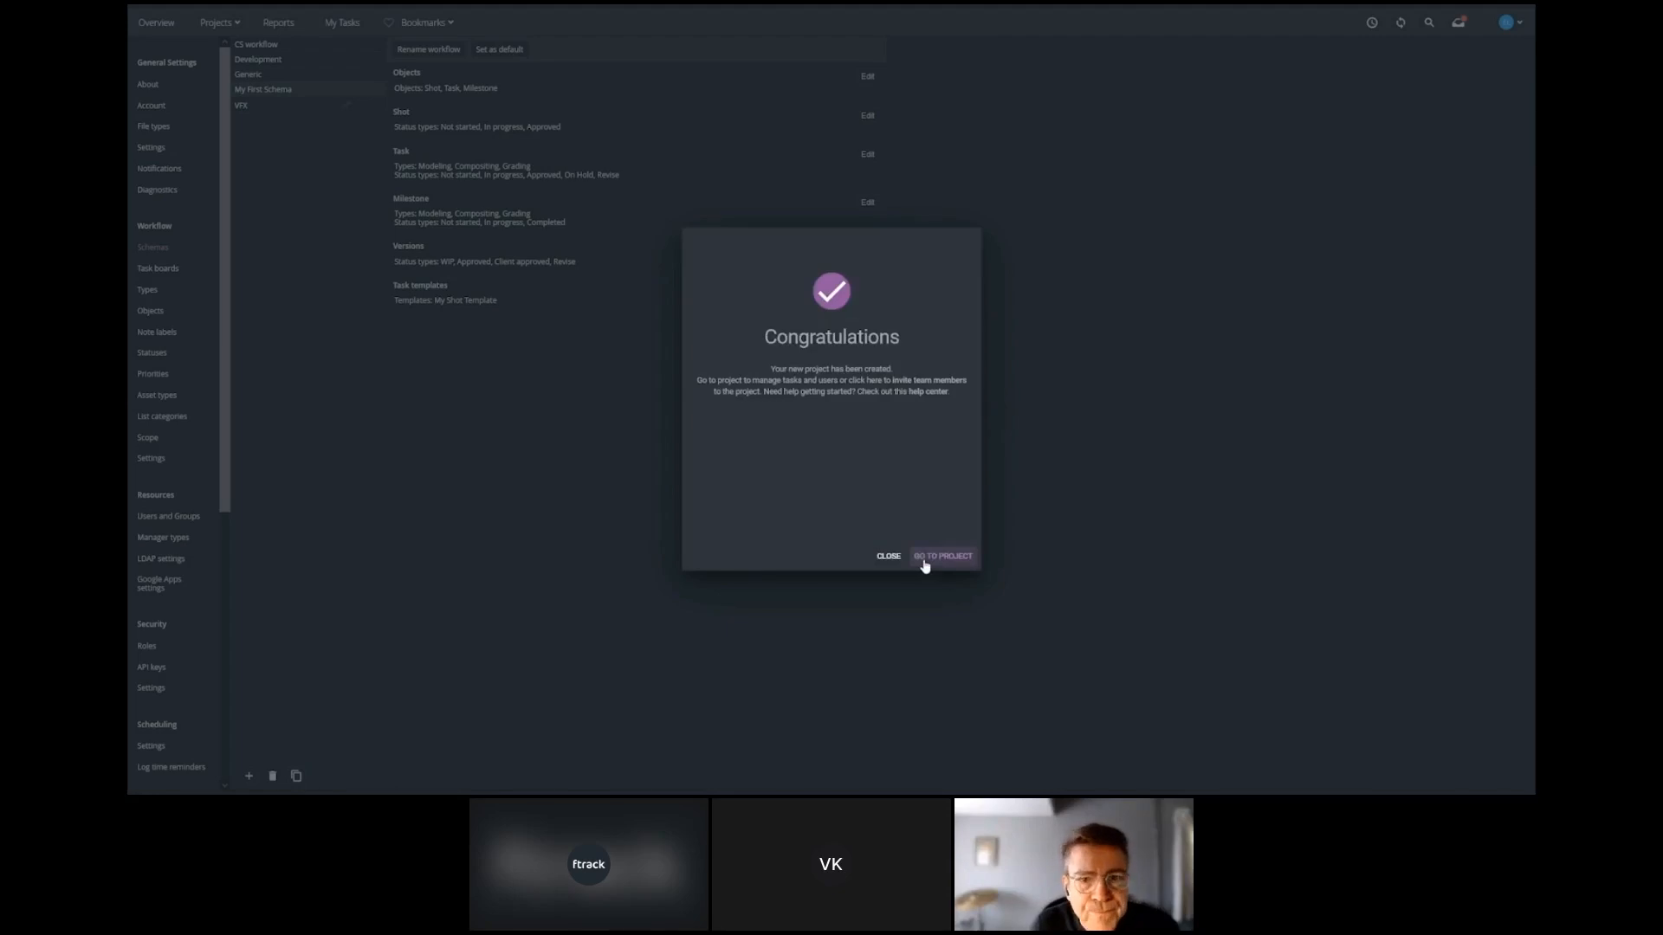
{"action": "left_click", "coordinate": [924, 558]}
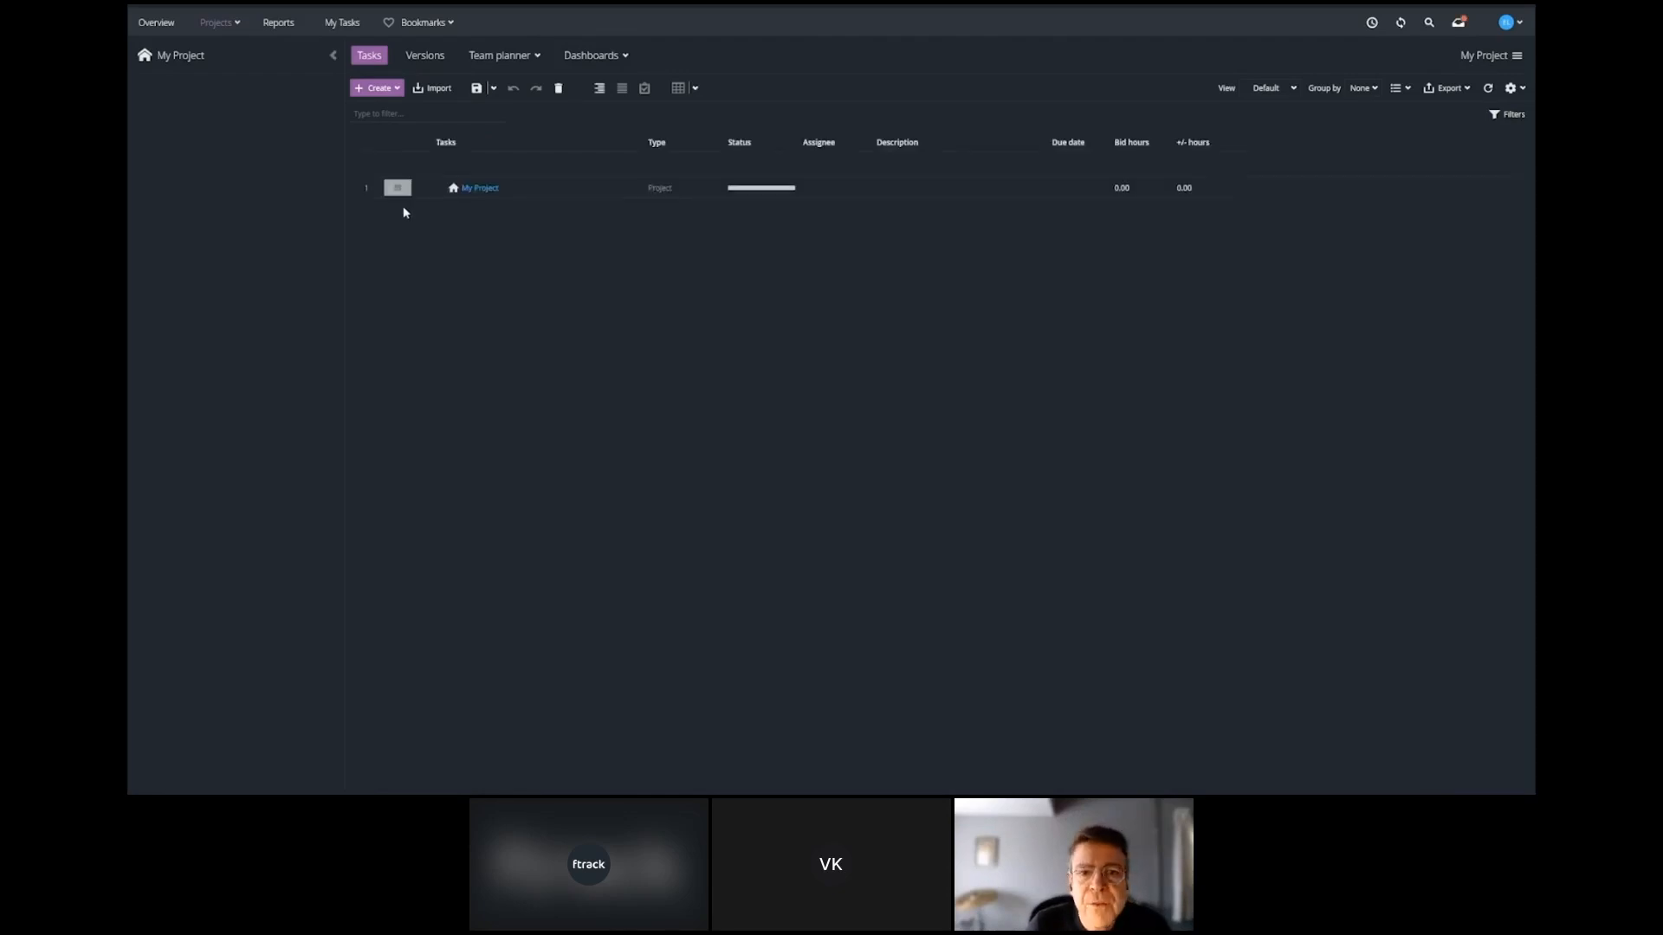
Create a shot named "sh010" in My Project using the task template My Shot Template.
{"action": "left_click", "coordinate": [395, 88]}
{"action": "left_click", "coordinate": [384, 110]}
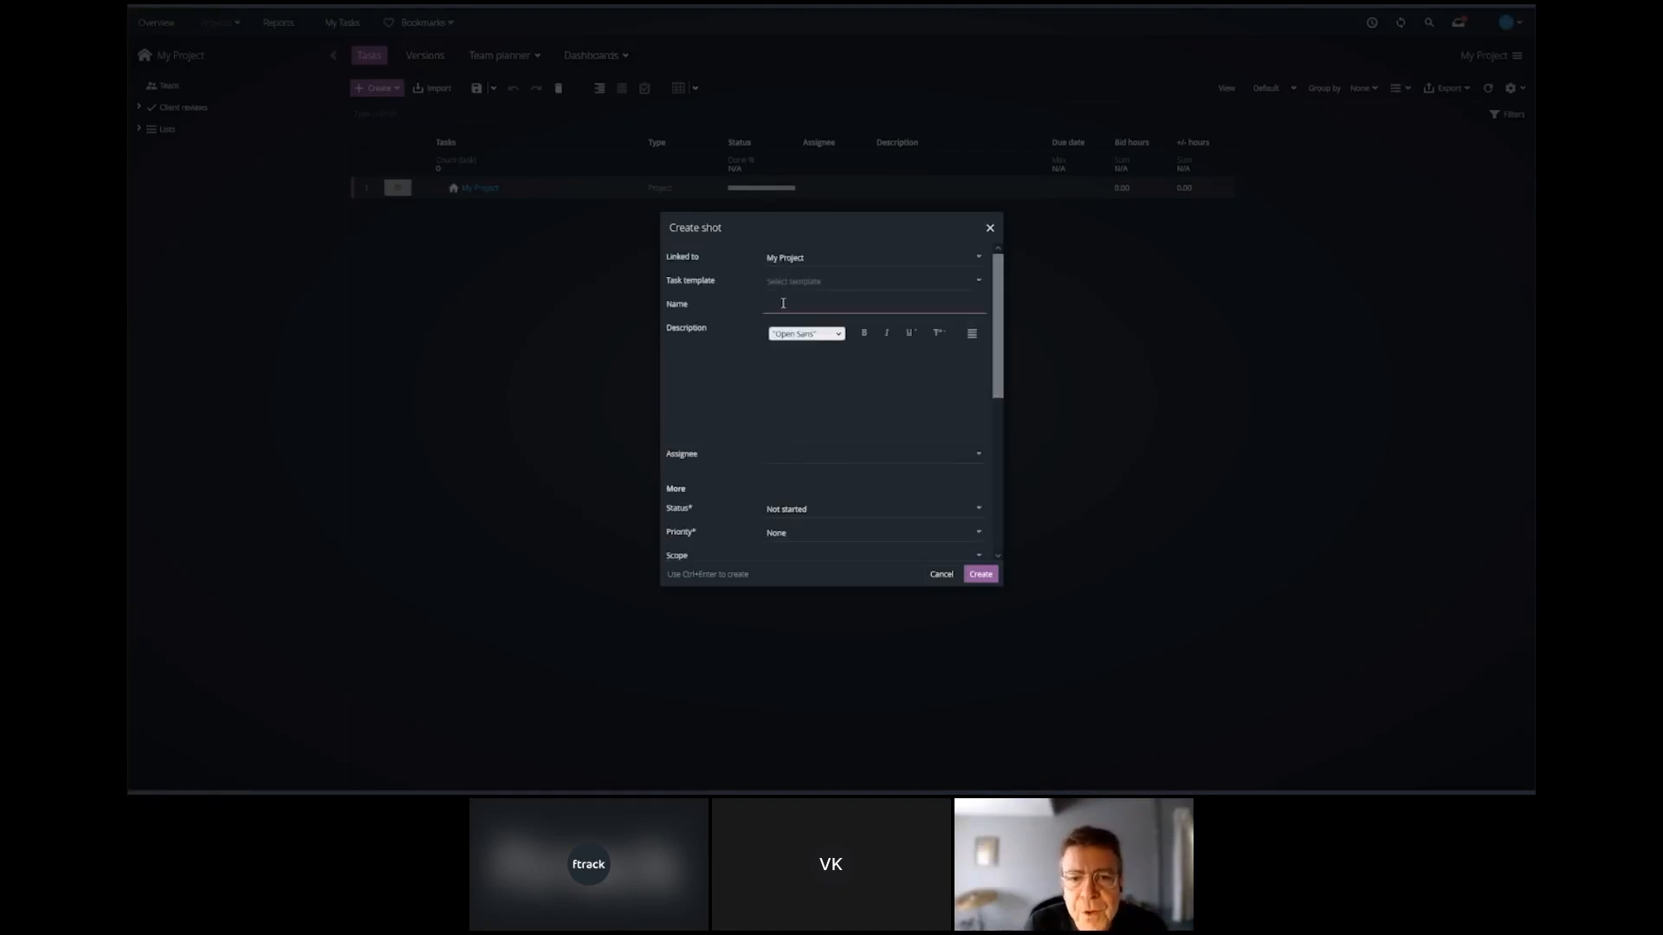
{"action": "type", "text": "sh"}
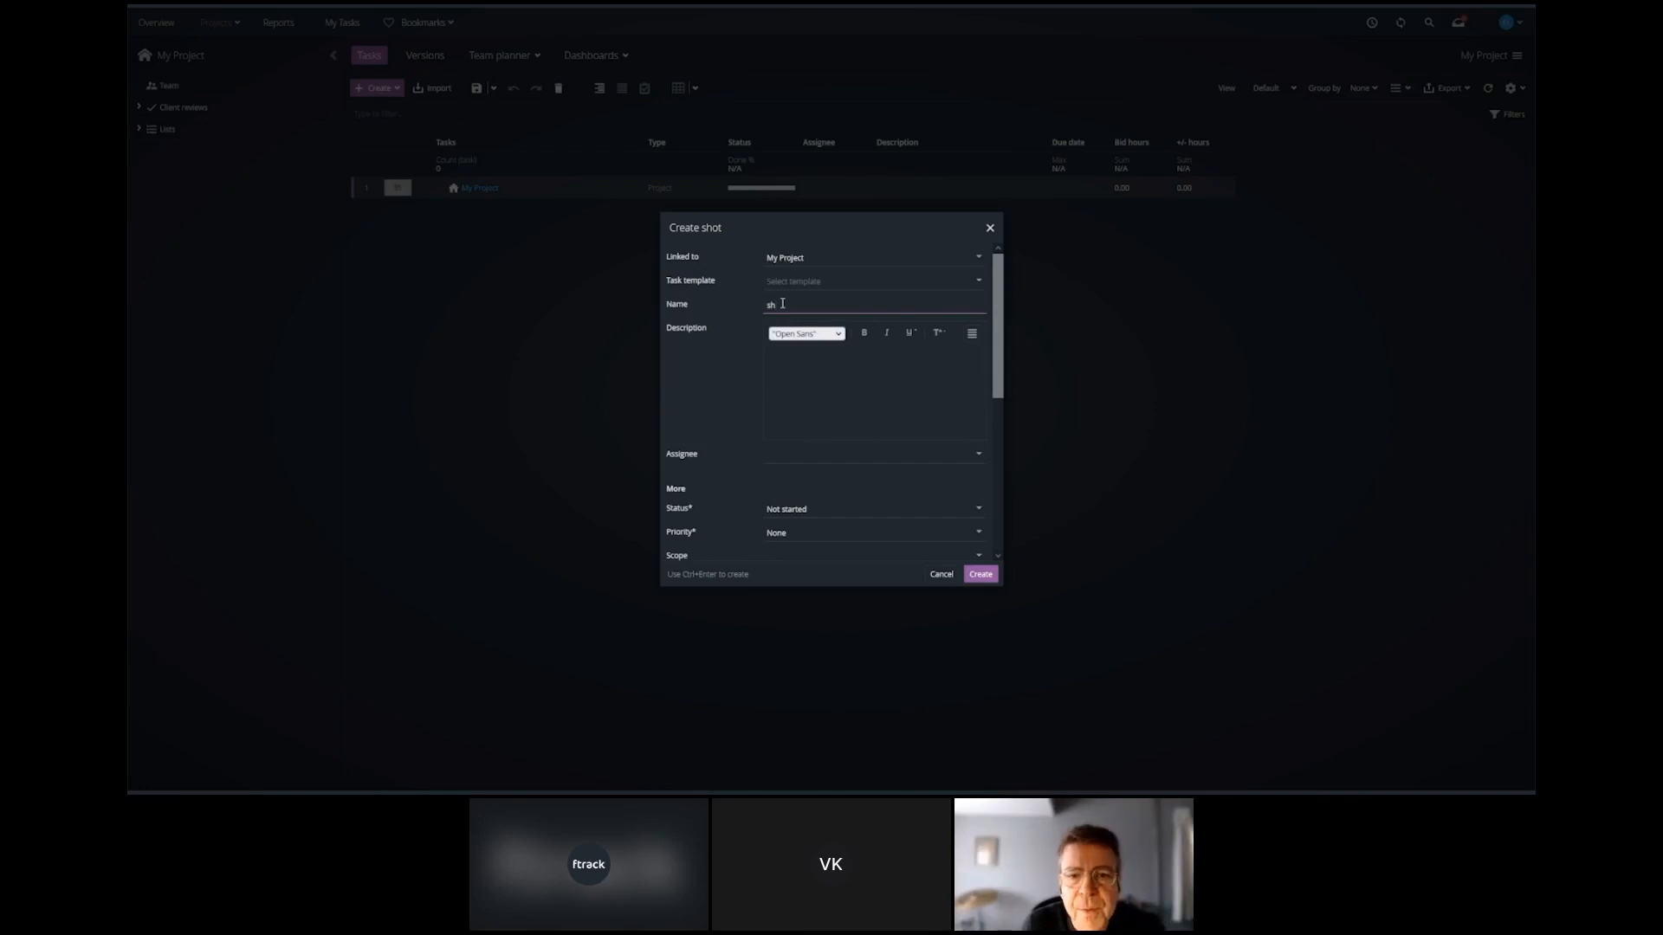
{"action": "type", "text": "ot"}
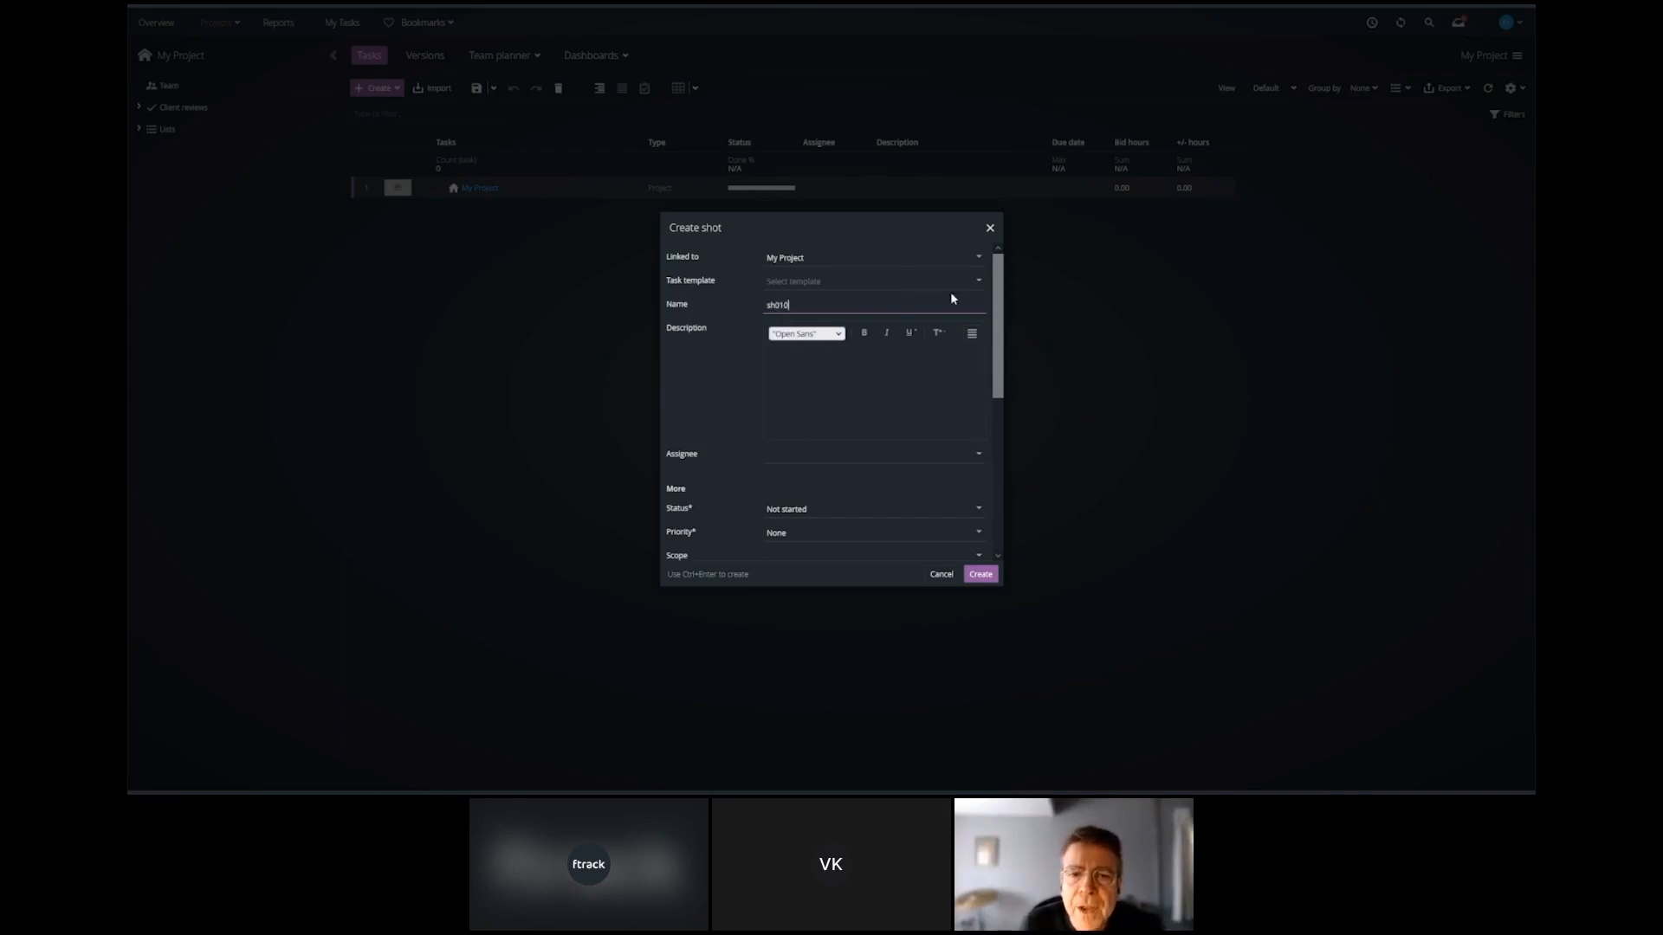
{"action": "left_click", "coordinate": [982, 283]}
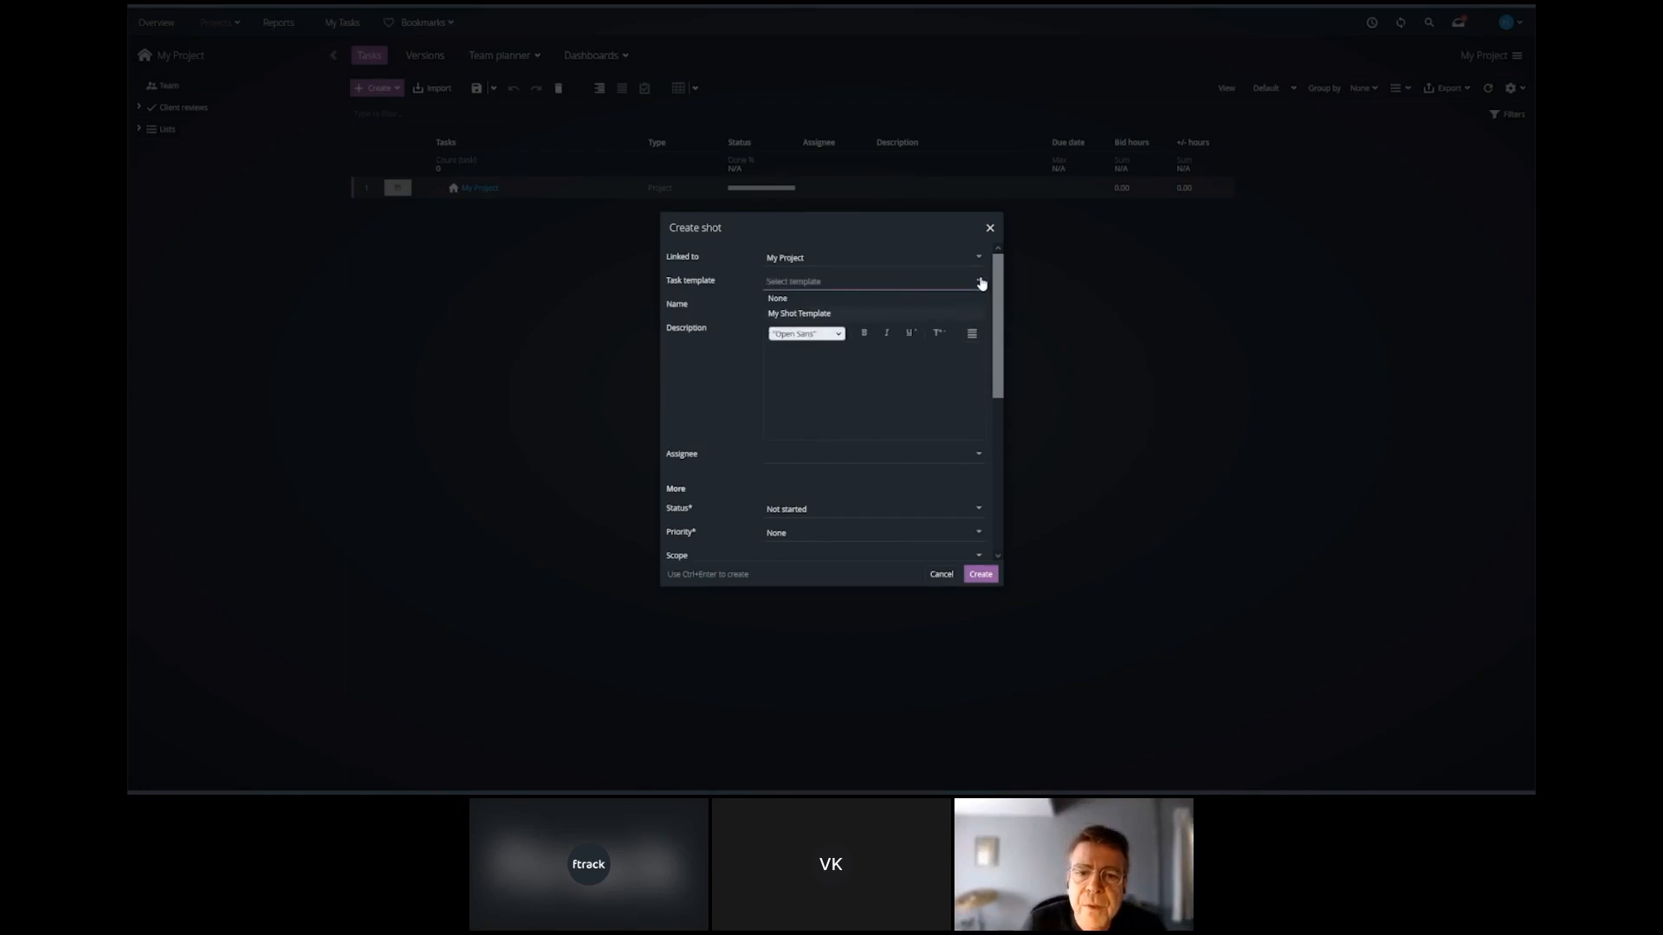
{"action": "left_click", "coordinate": [823, 315]}
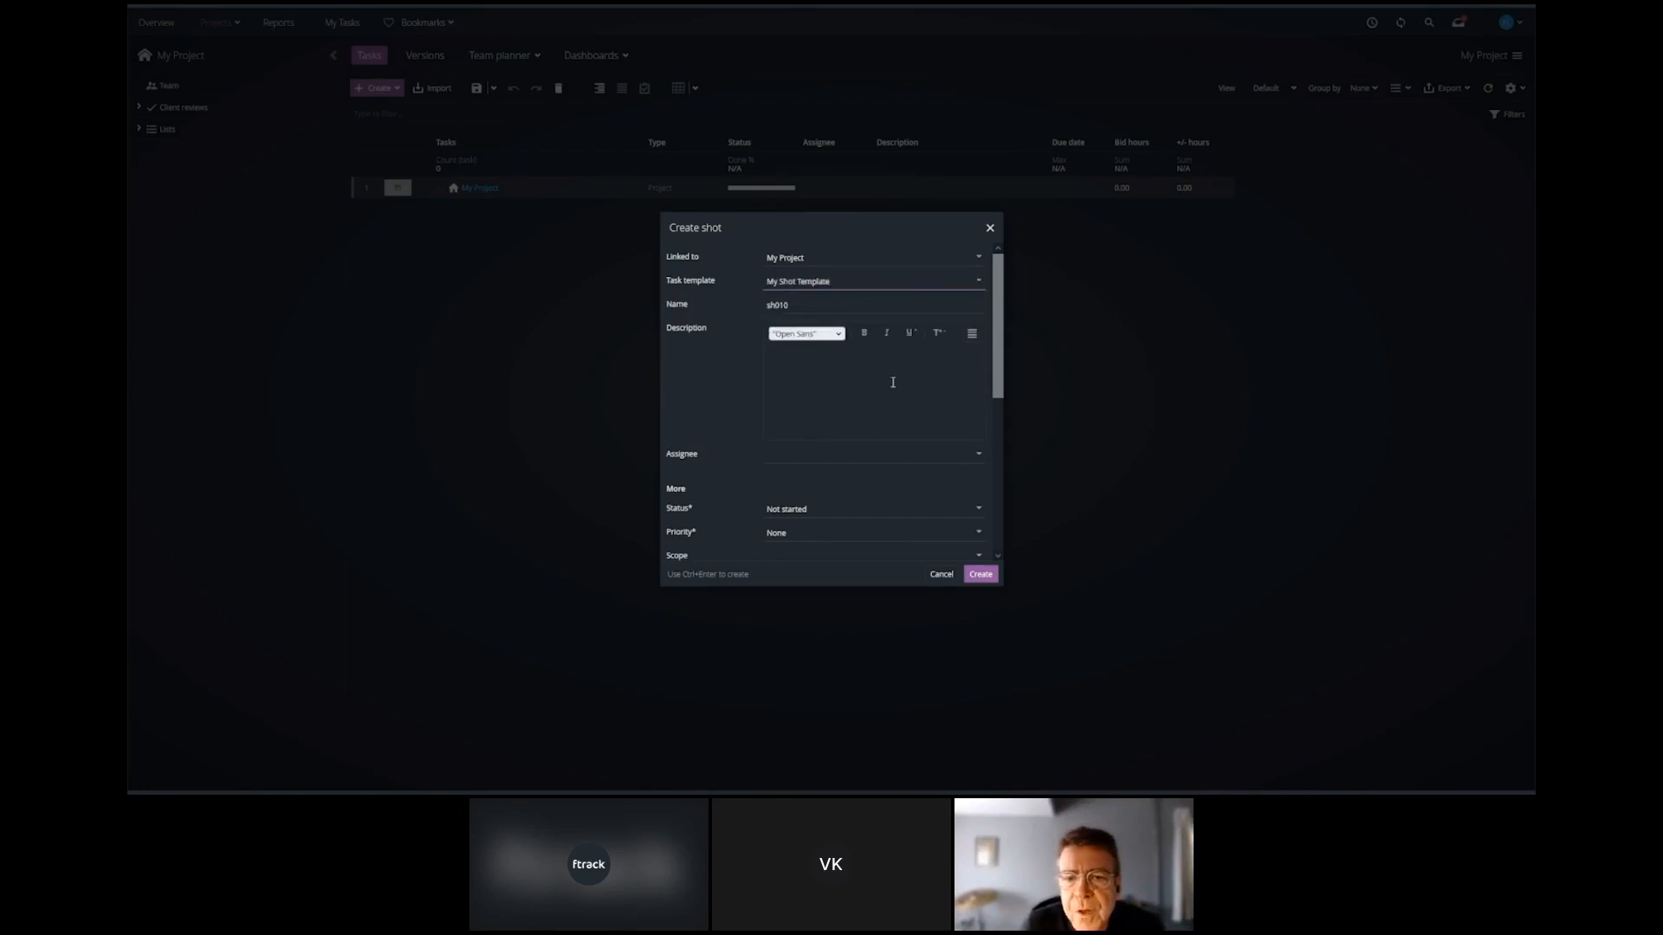
{"action": "left_click", "coordinate": [980, 575]}
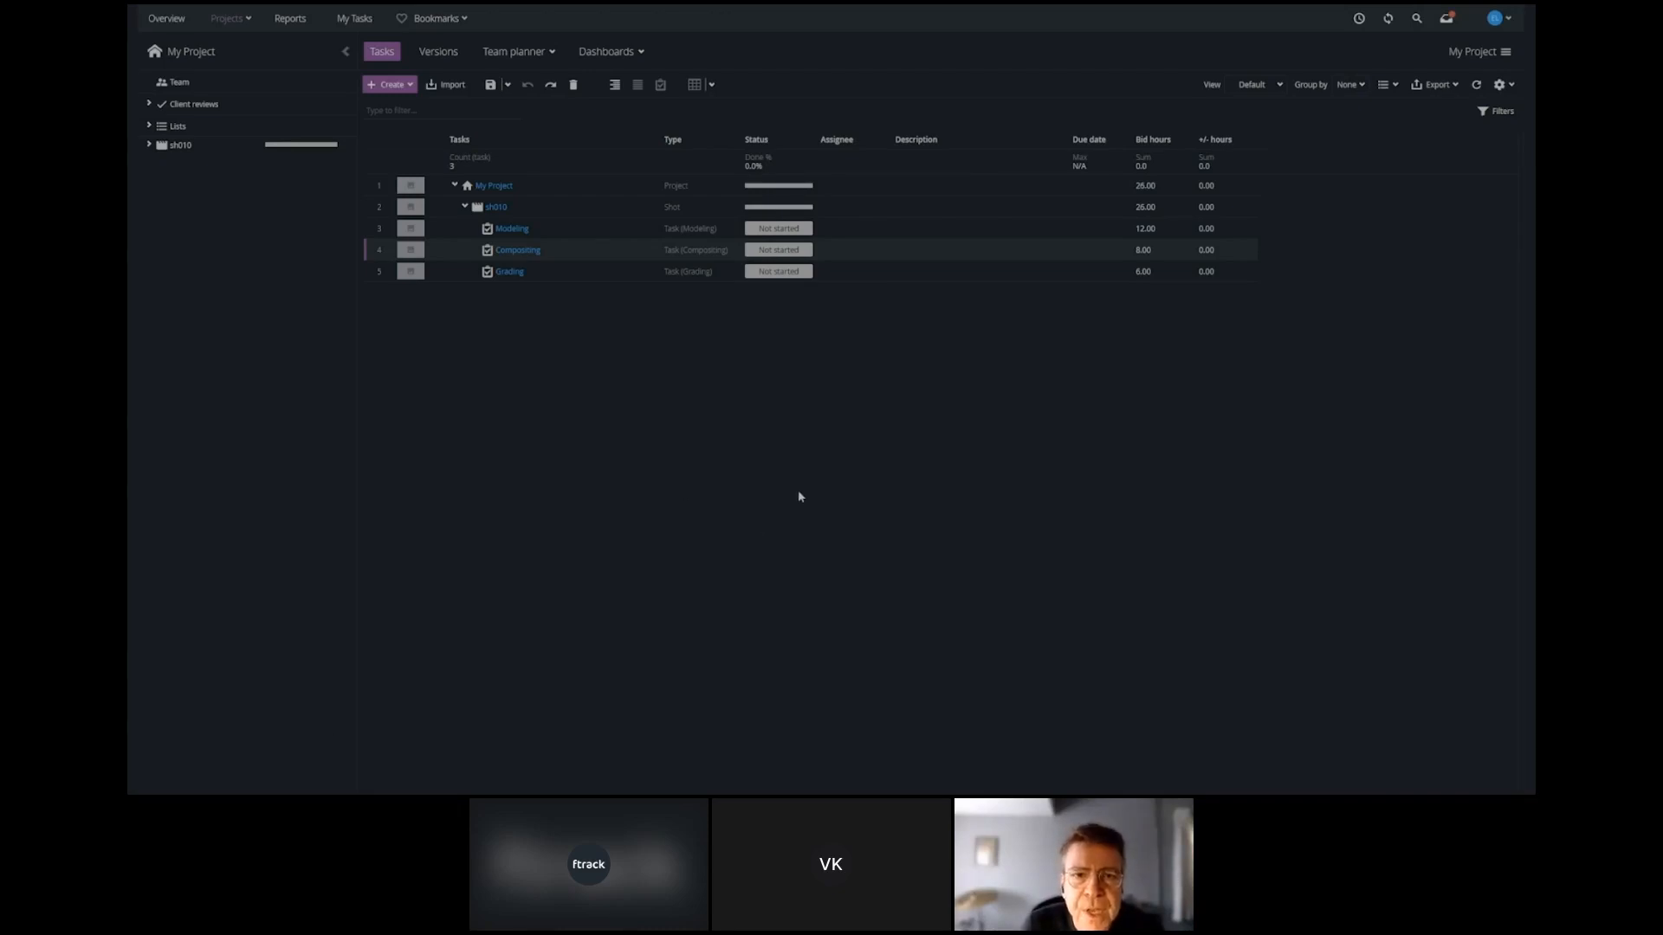
Display the Gantt schedule alongside the project's task list.
{"action": "left_click", "coordinate": [711, 87]}
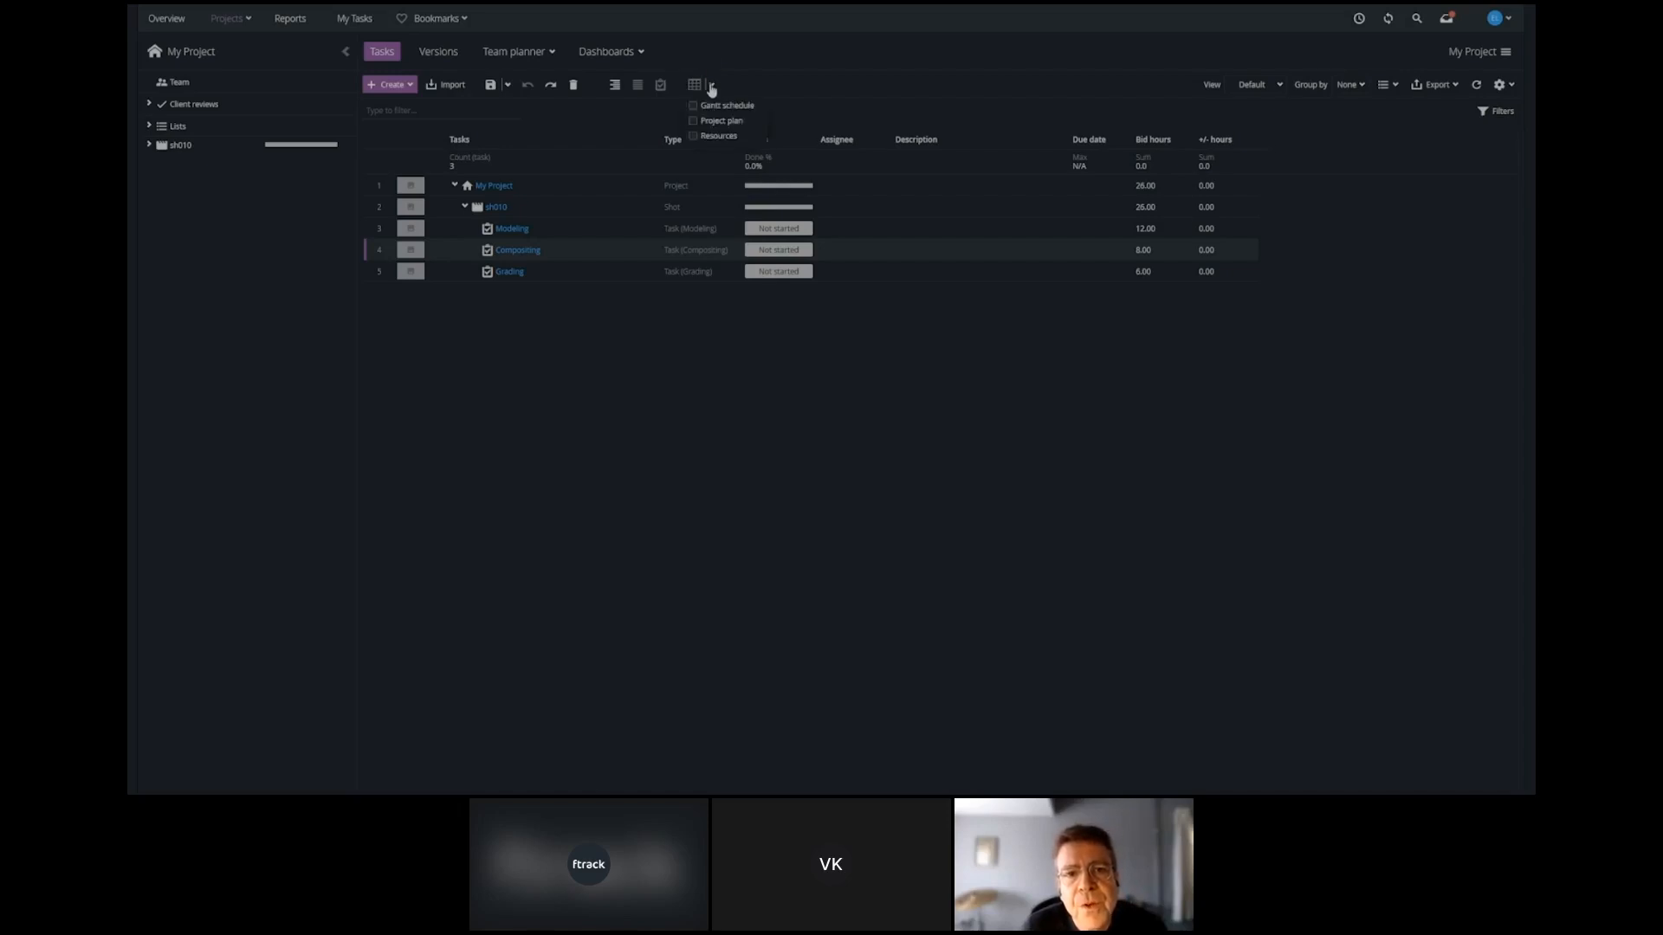
{"action": "left_click", "coordinate": [693, 105]}
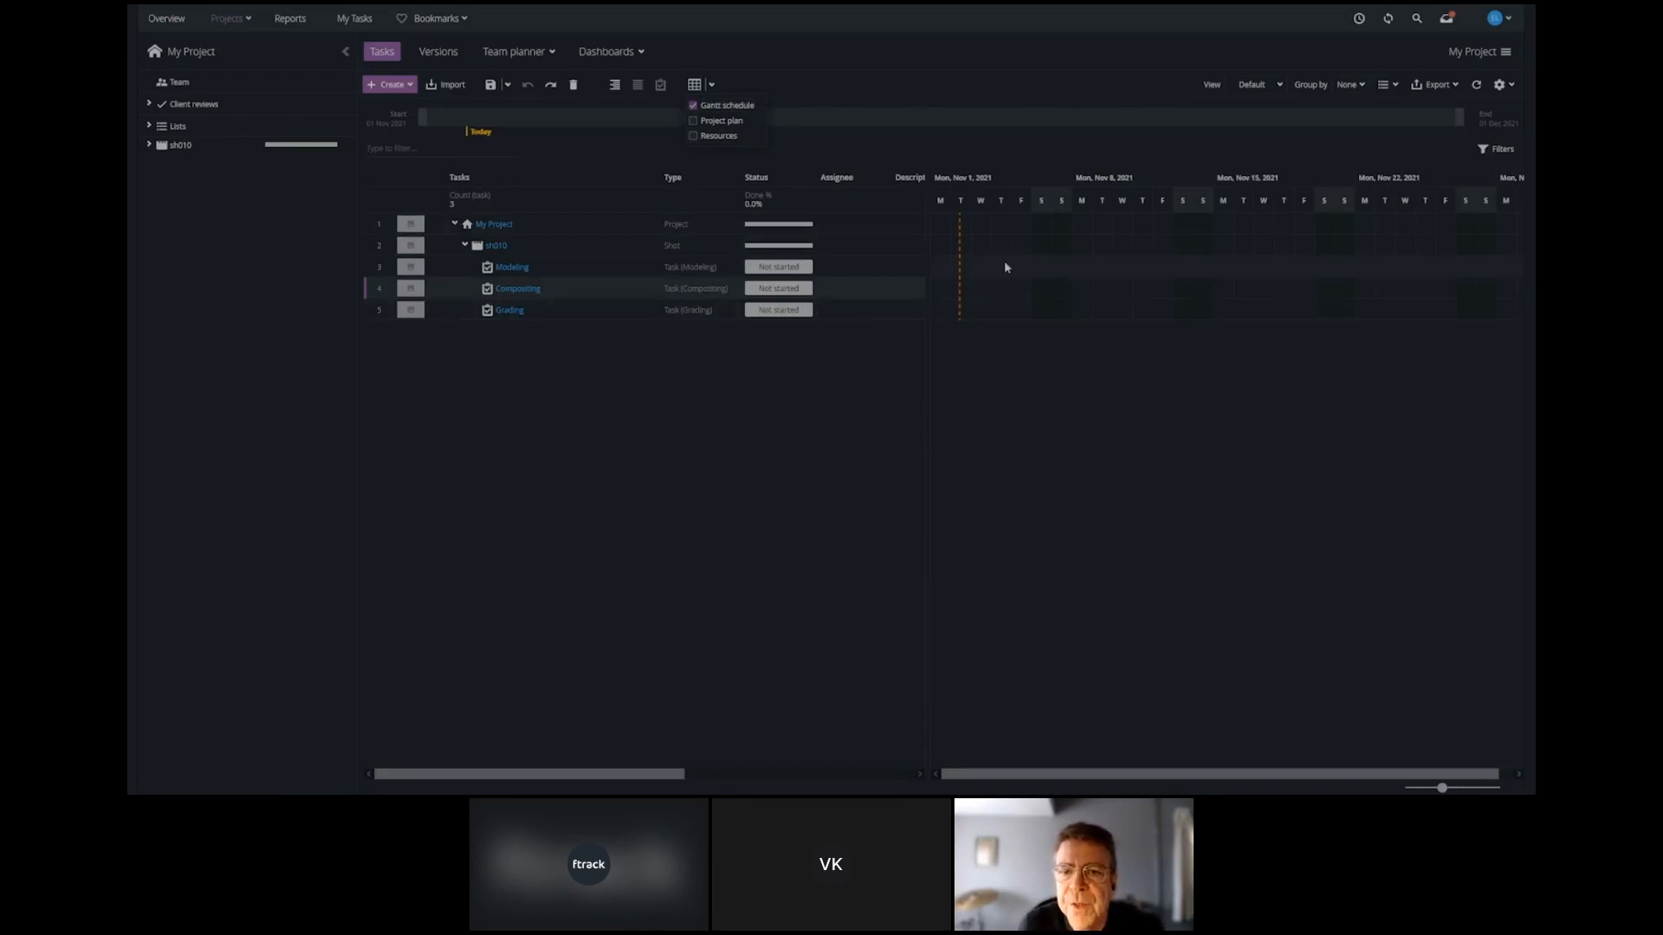
Try scheduling the Modeling task from November 8, 2021 and shortening its bar to about three days, and undo both changes.
{"action": "left_click_drag", "start_coordinate": [1088, 267], "coordinate": [1129, 269]}
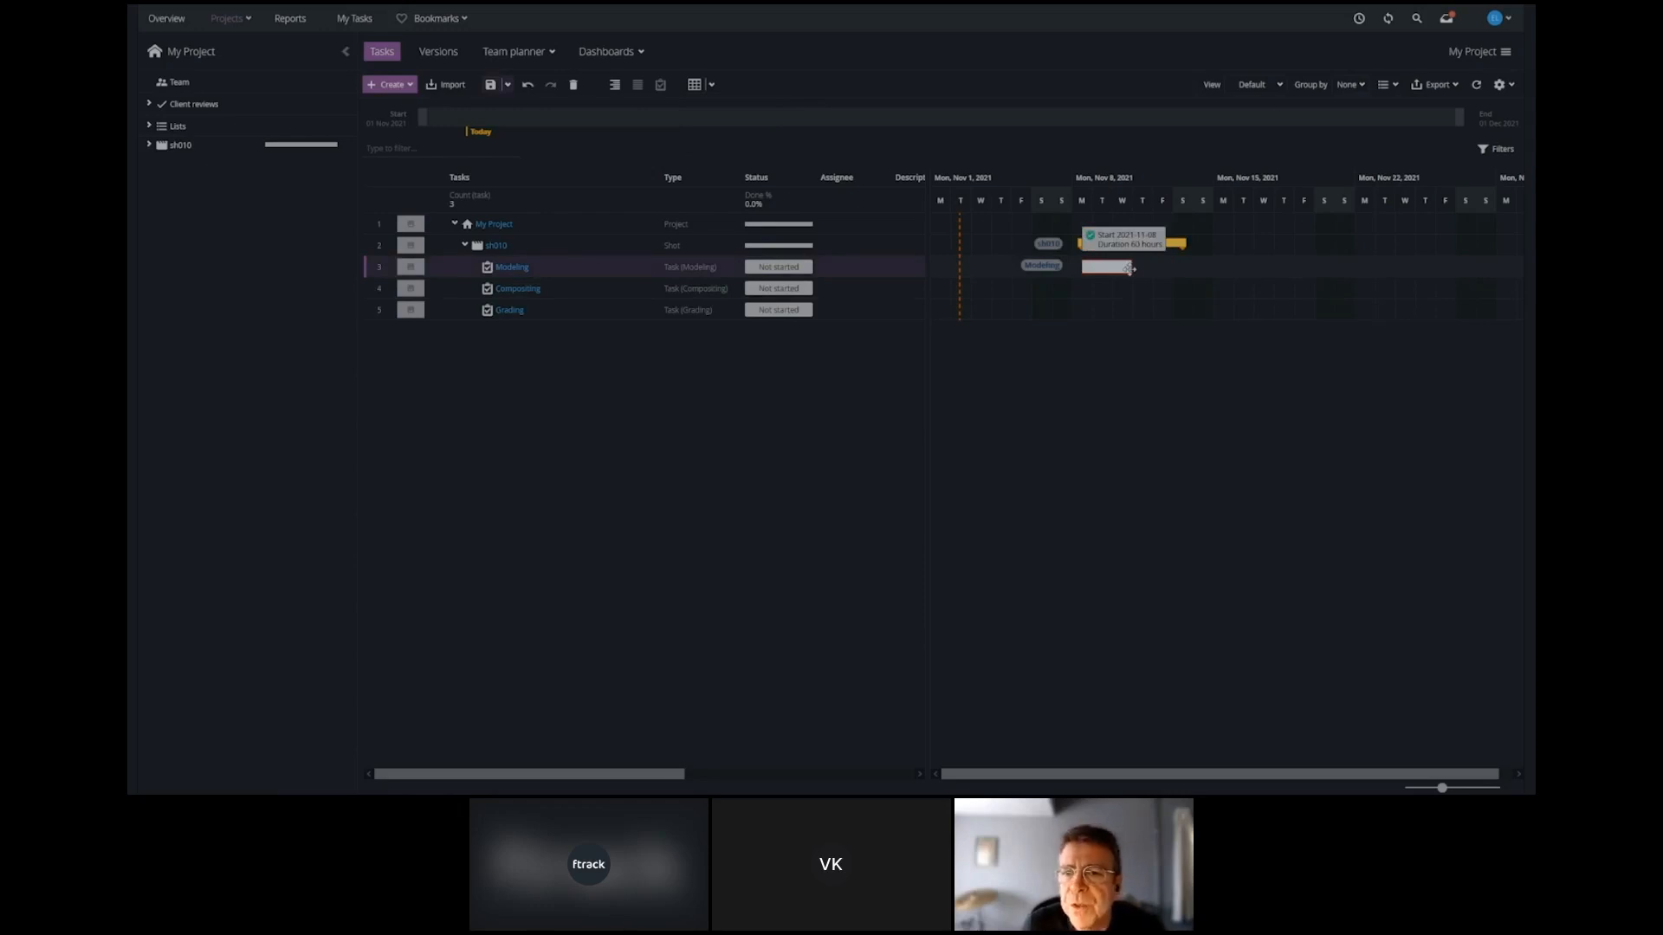
{"action": "left_click_drag", "start_coordinate": [1128, 269], "coordinate": [1129, 270]}
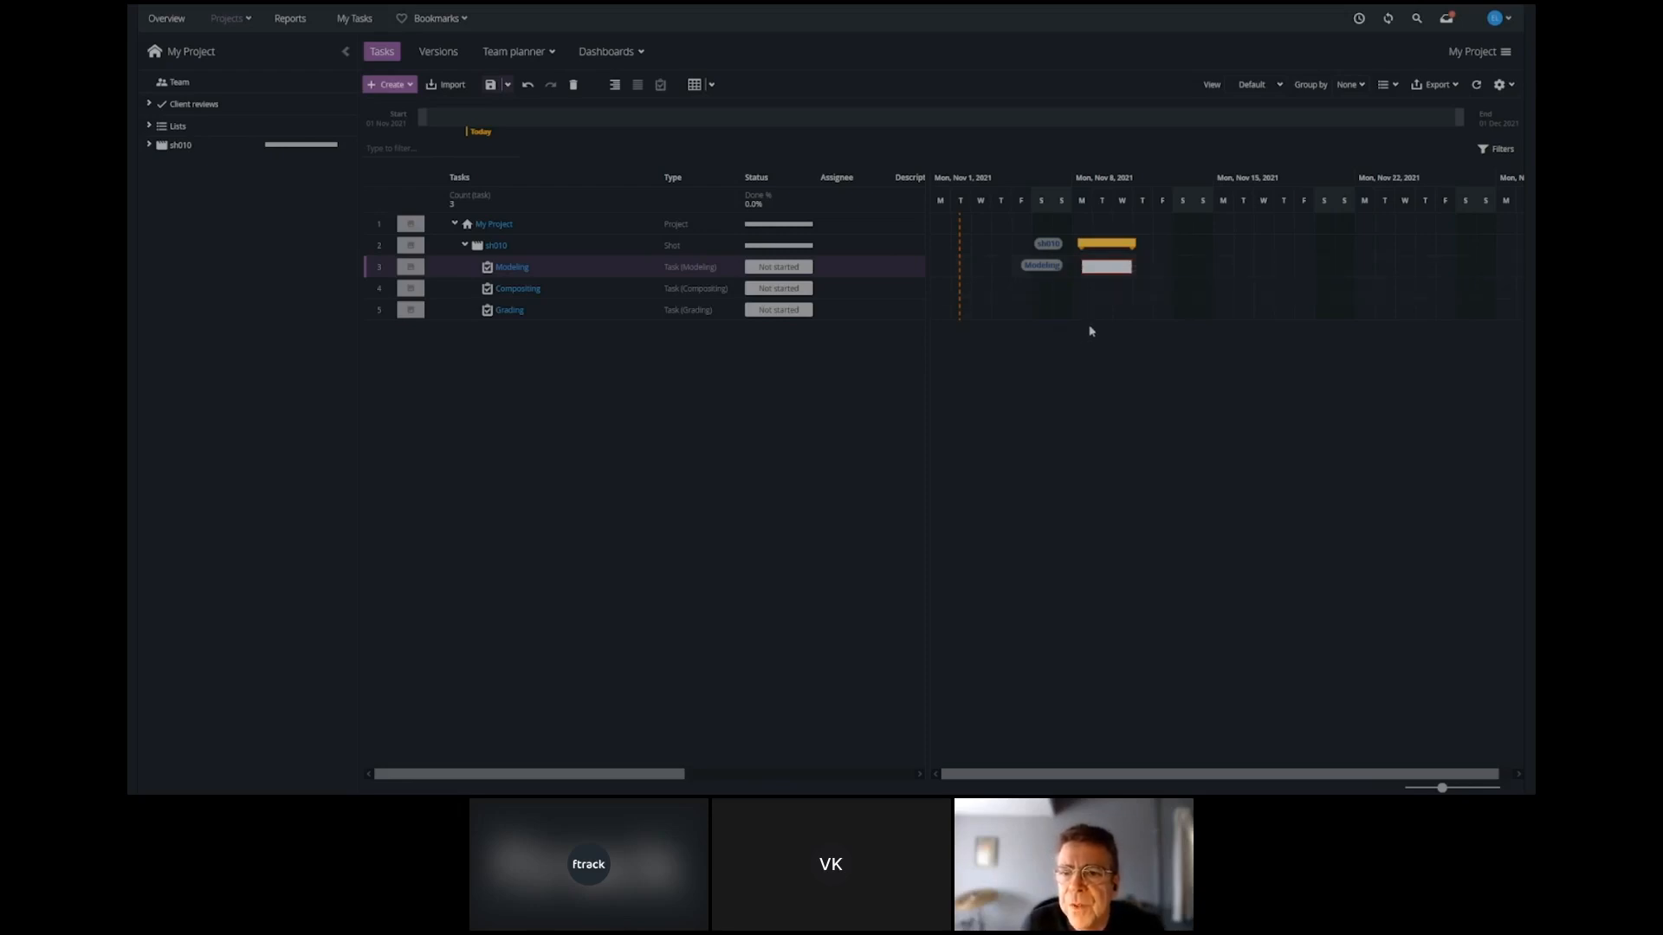
{"action": "key", "text": "ctrl+z"}
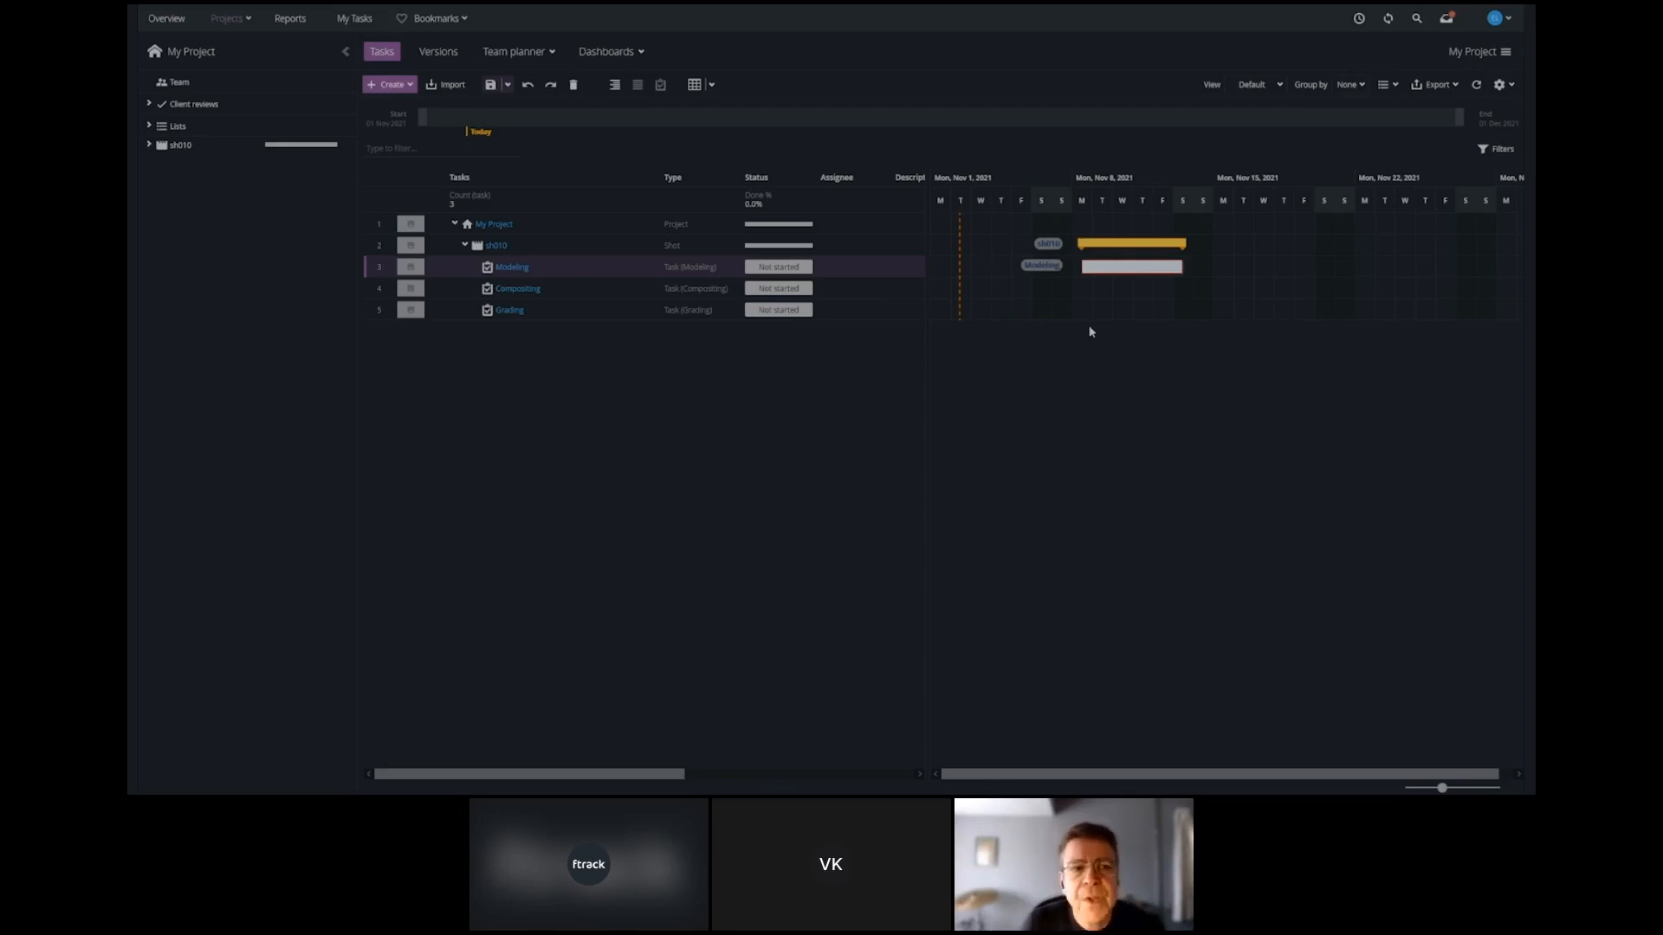
{"action": "key", "text": "ctrl+z"}
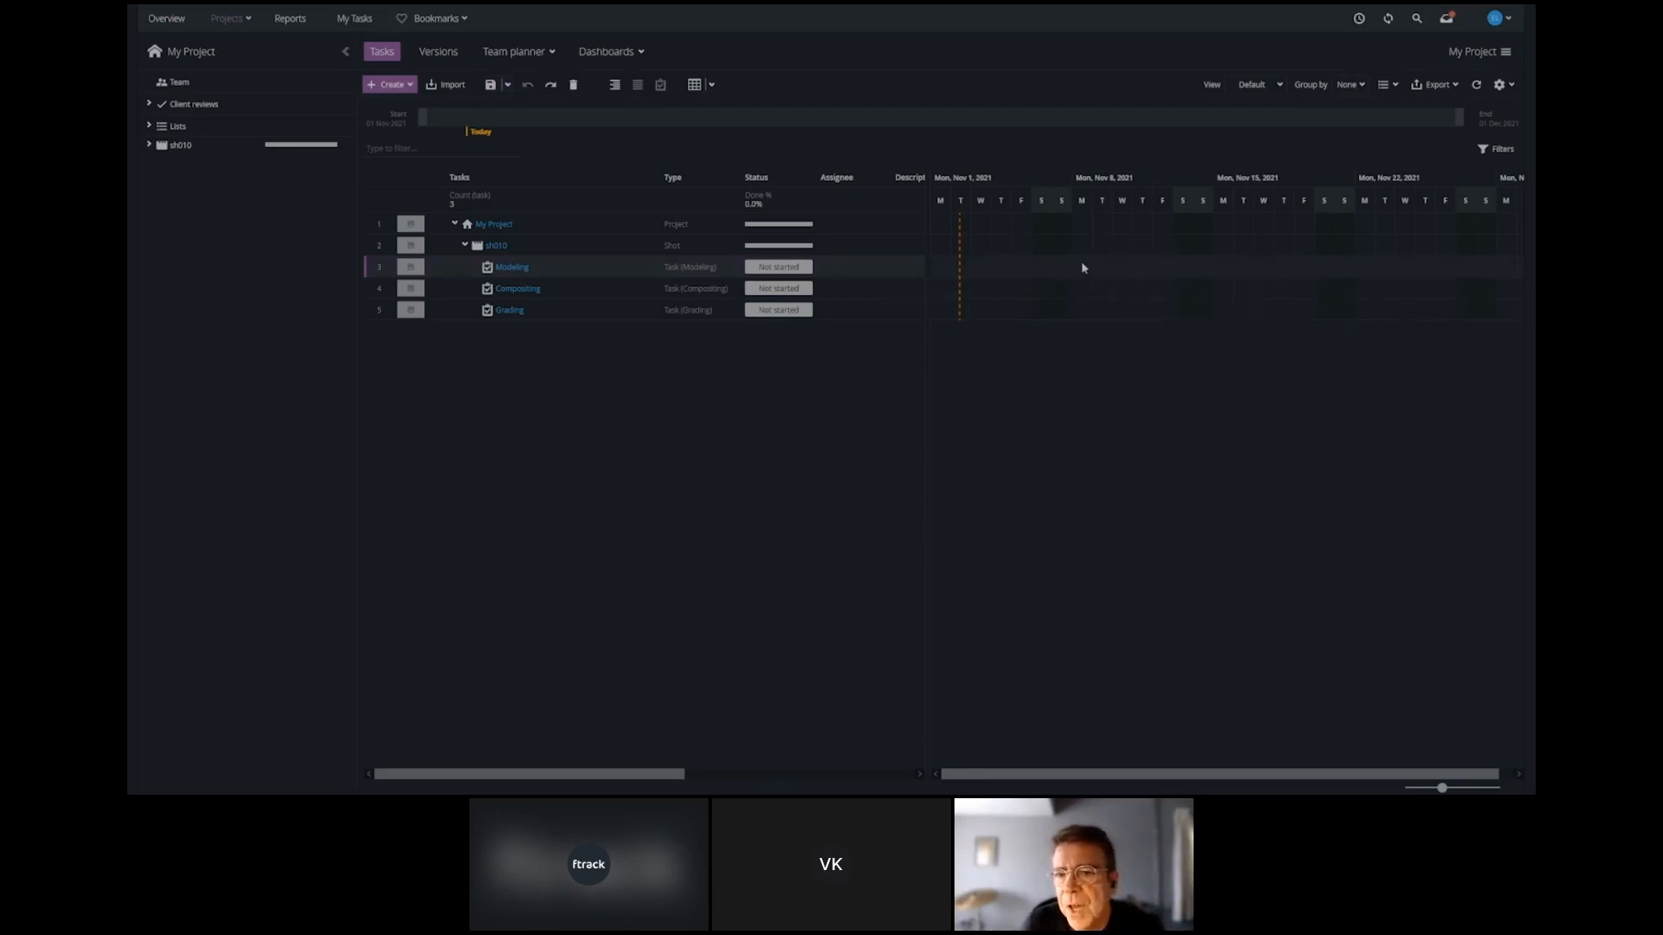
Try placing schedule bars for Modeling, Compositing and Grading freehand on the Gantt chart and shifting them along the timeline.
{"action": "mouse_move", "coordinate": [1083, 266]}
{"action": "left_mouse_down"}
{"action": "mouse_move", "coordinate": [1138, 269]}
{"action": "mouse_move", "coordinate": [1147, 300]}
{"action": "mouse_move", "coordinate": [1186, 297]}
{"action": "mouse_move", "coordinate": [1143, 314]}
{"action": "mouse_move", "coordinate": [1223, 291]}
{"action": "left_mouse_up"}
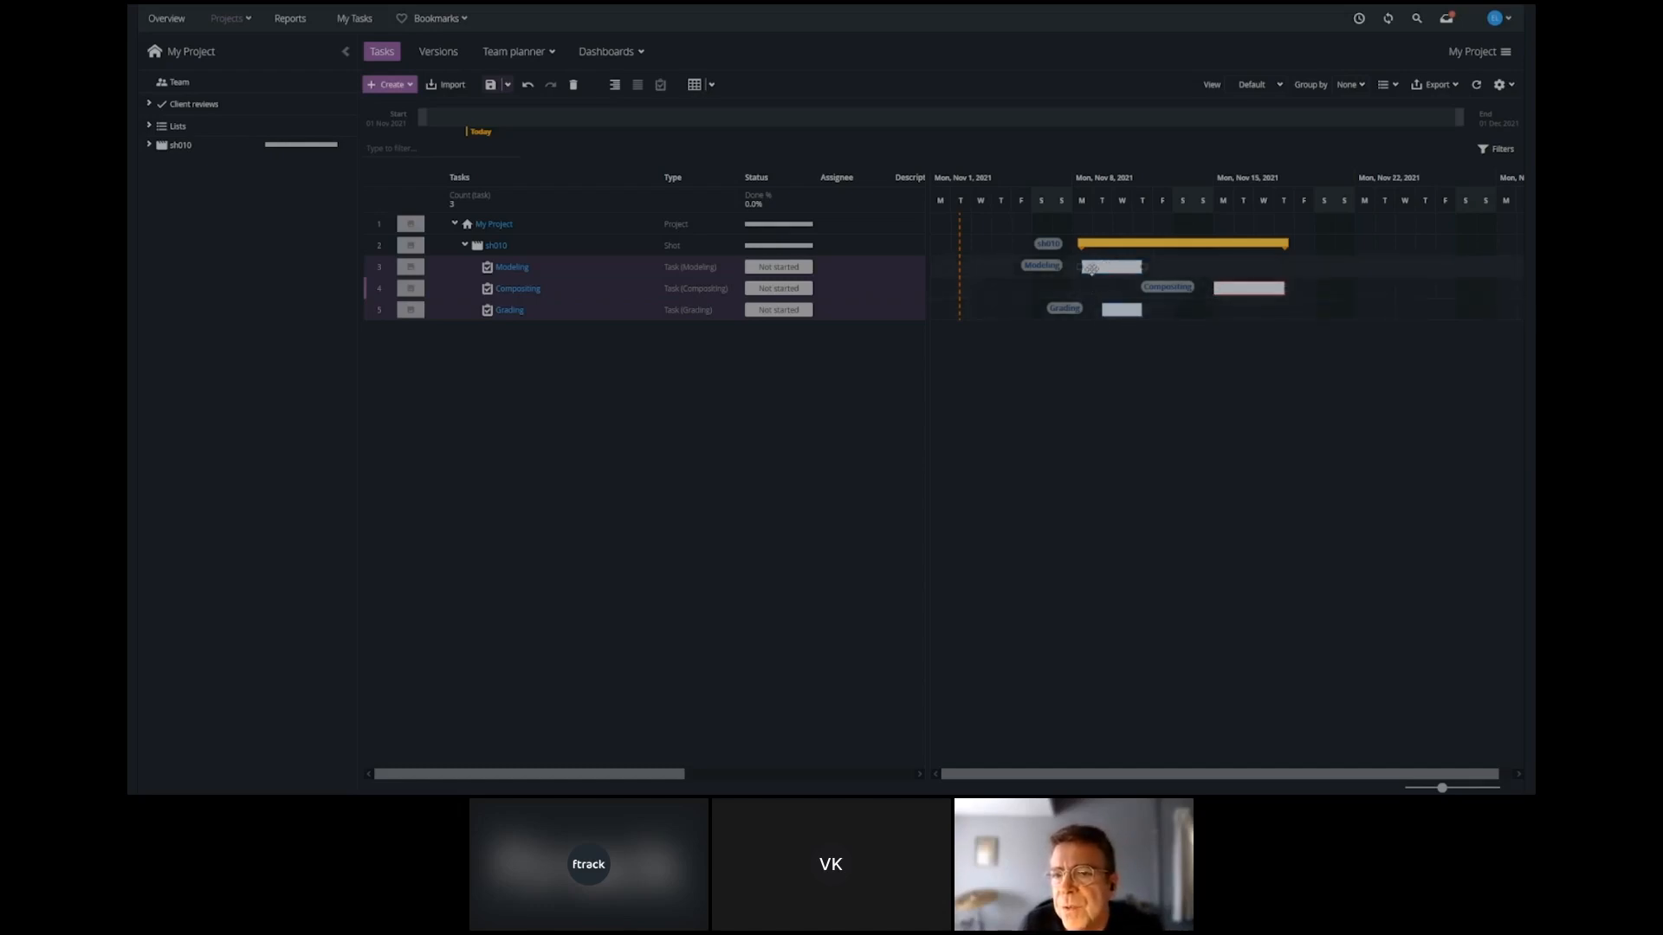
{"action": "left_click_drag", "start_coordinate": [1102, 268], "coordinate": [1167, 274]}
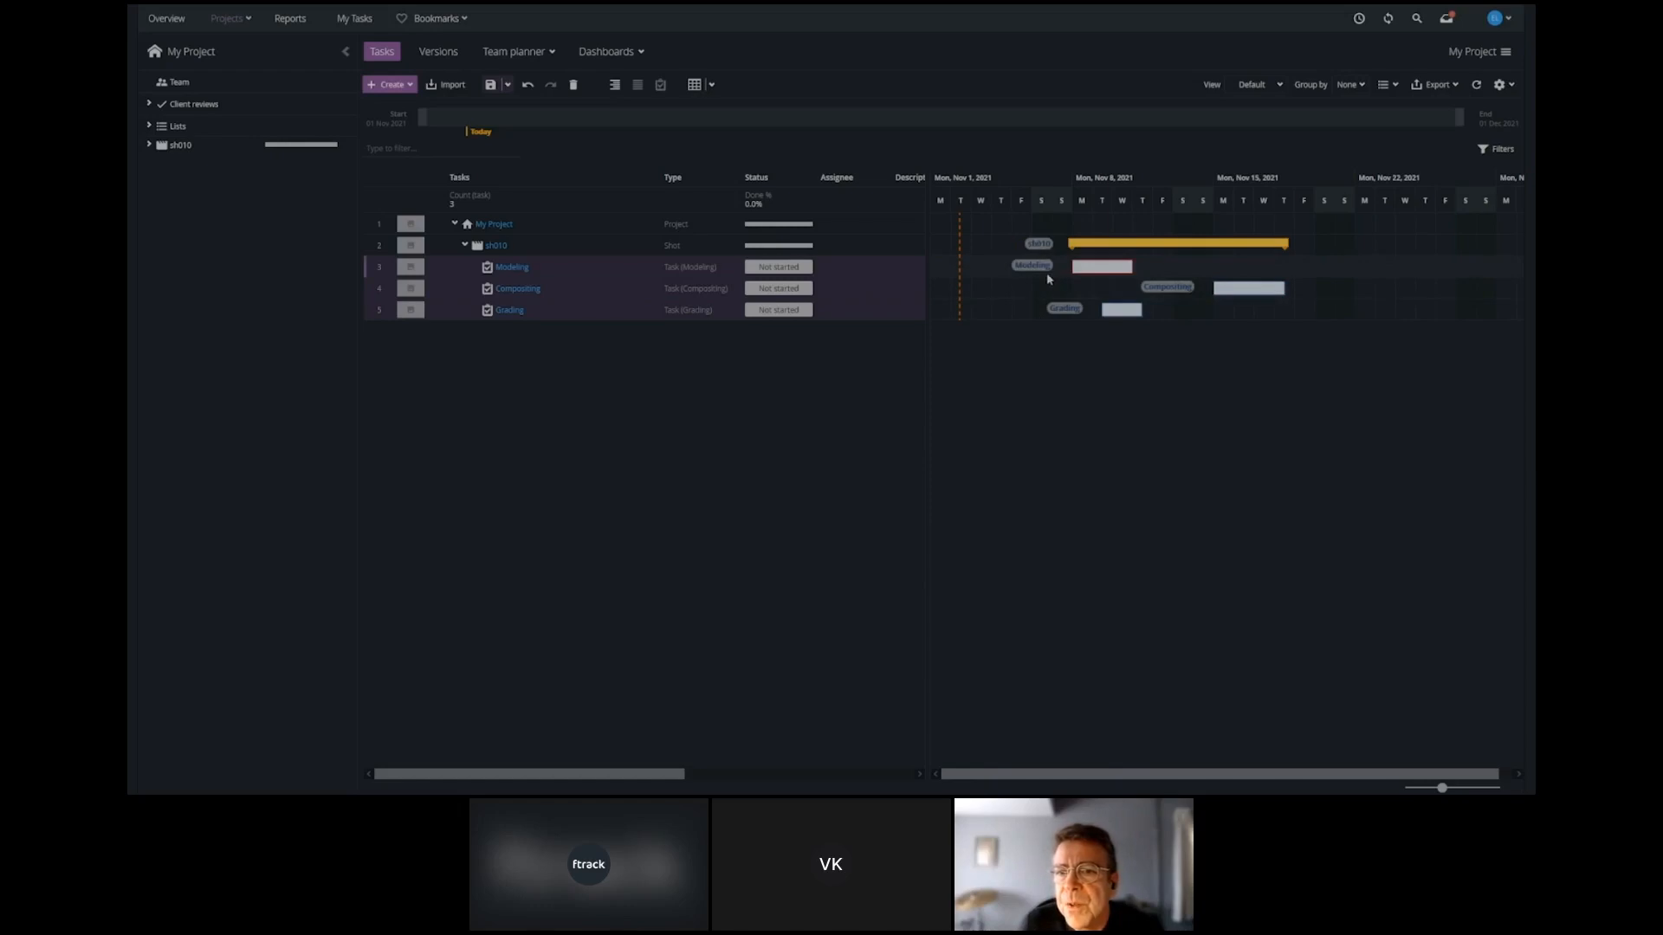
{"action": "left_click_drag", "start_coordinate": [1098, 251], "coordinate": [1242, 249]}
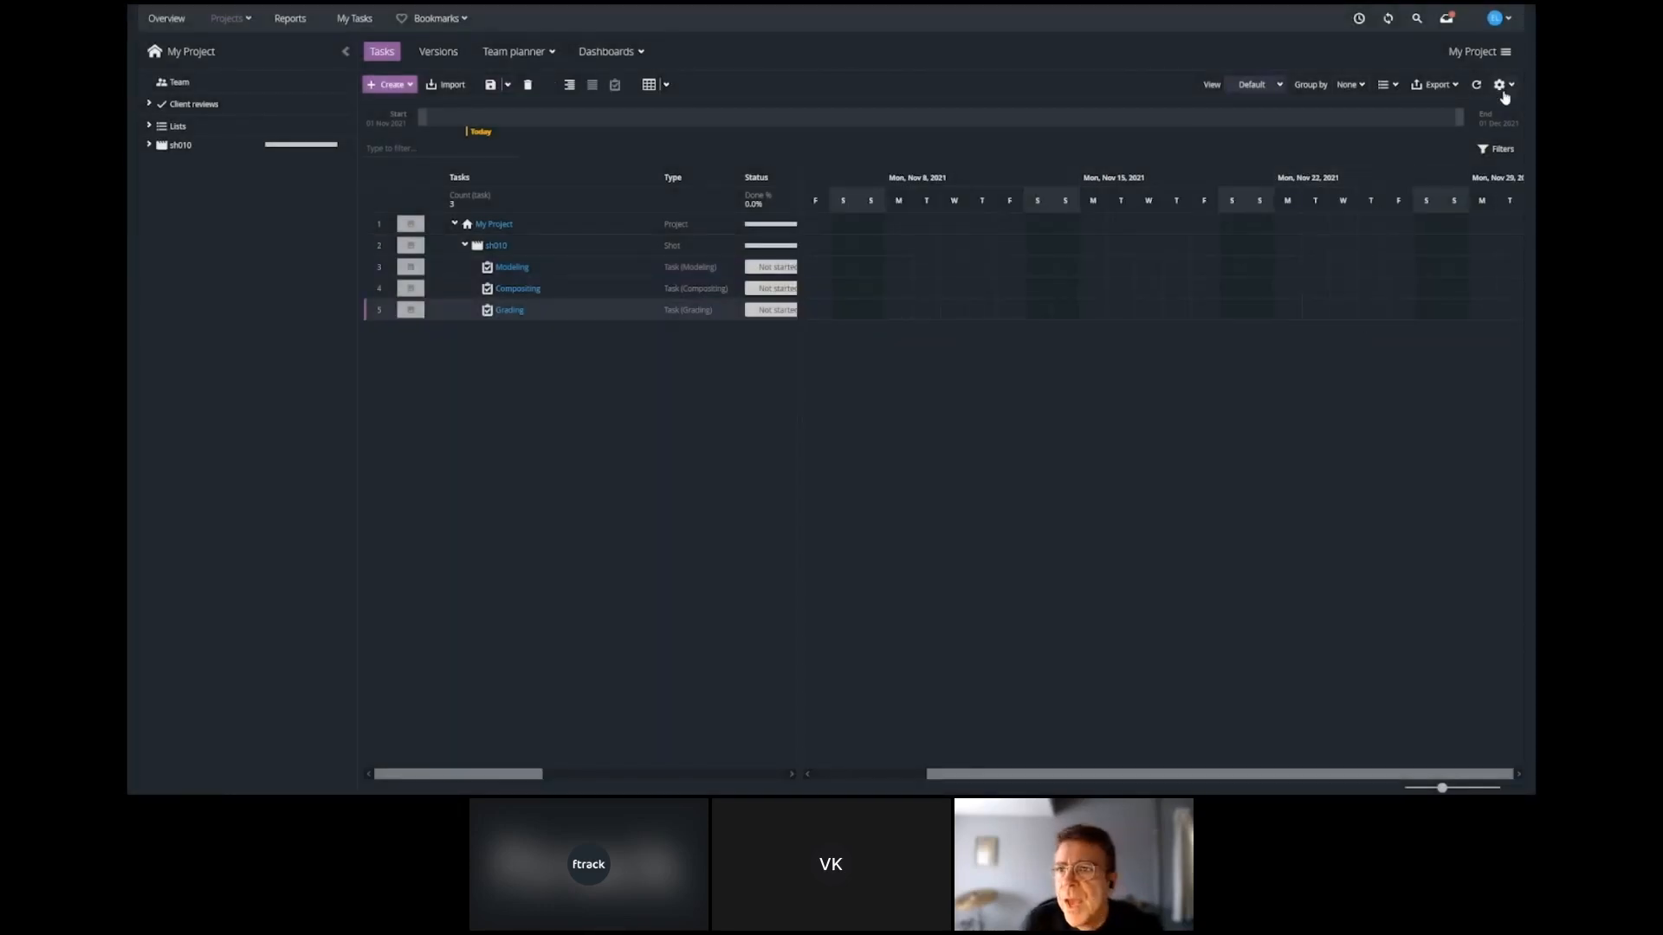
Enable Match bid duration and Auto link tasks, and schedule Modeling, Compositing and Grading together starting November 8, 2021.
{"action": "left_click", "coordinate": [1511, 86]}
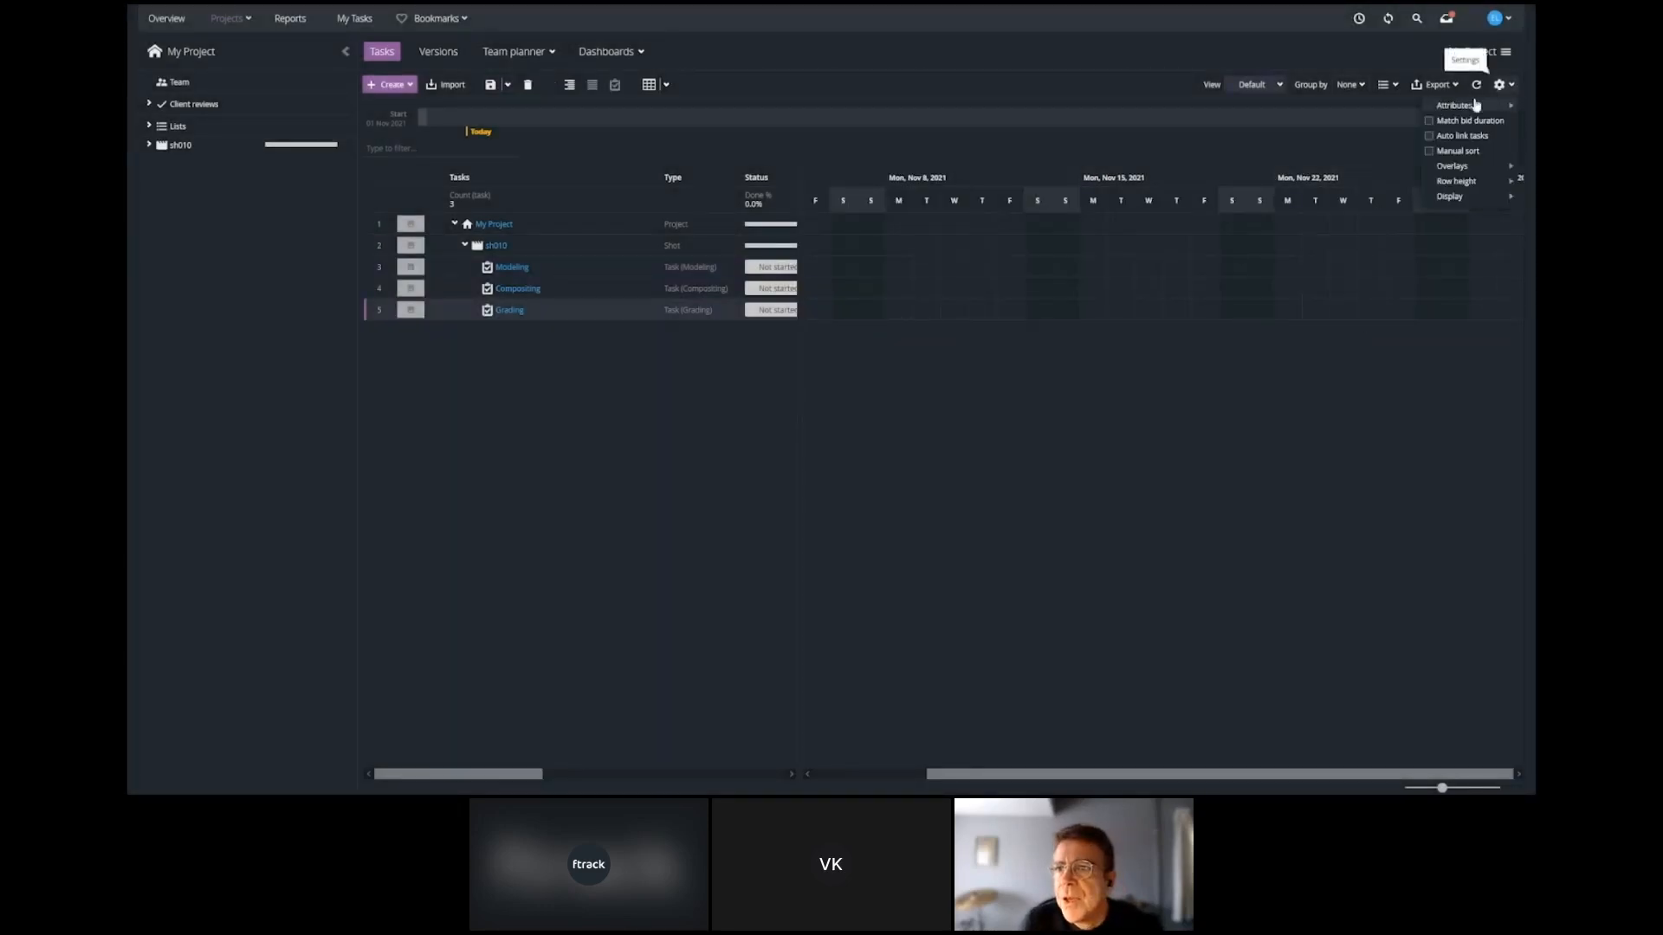
{"action": "left_click", "coordinate": [1430, 122]}
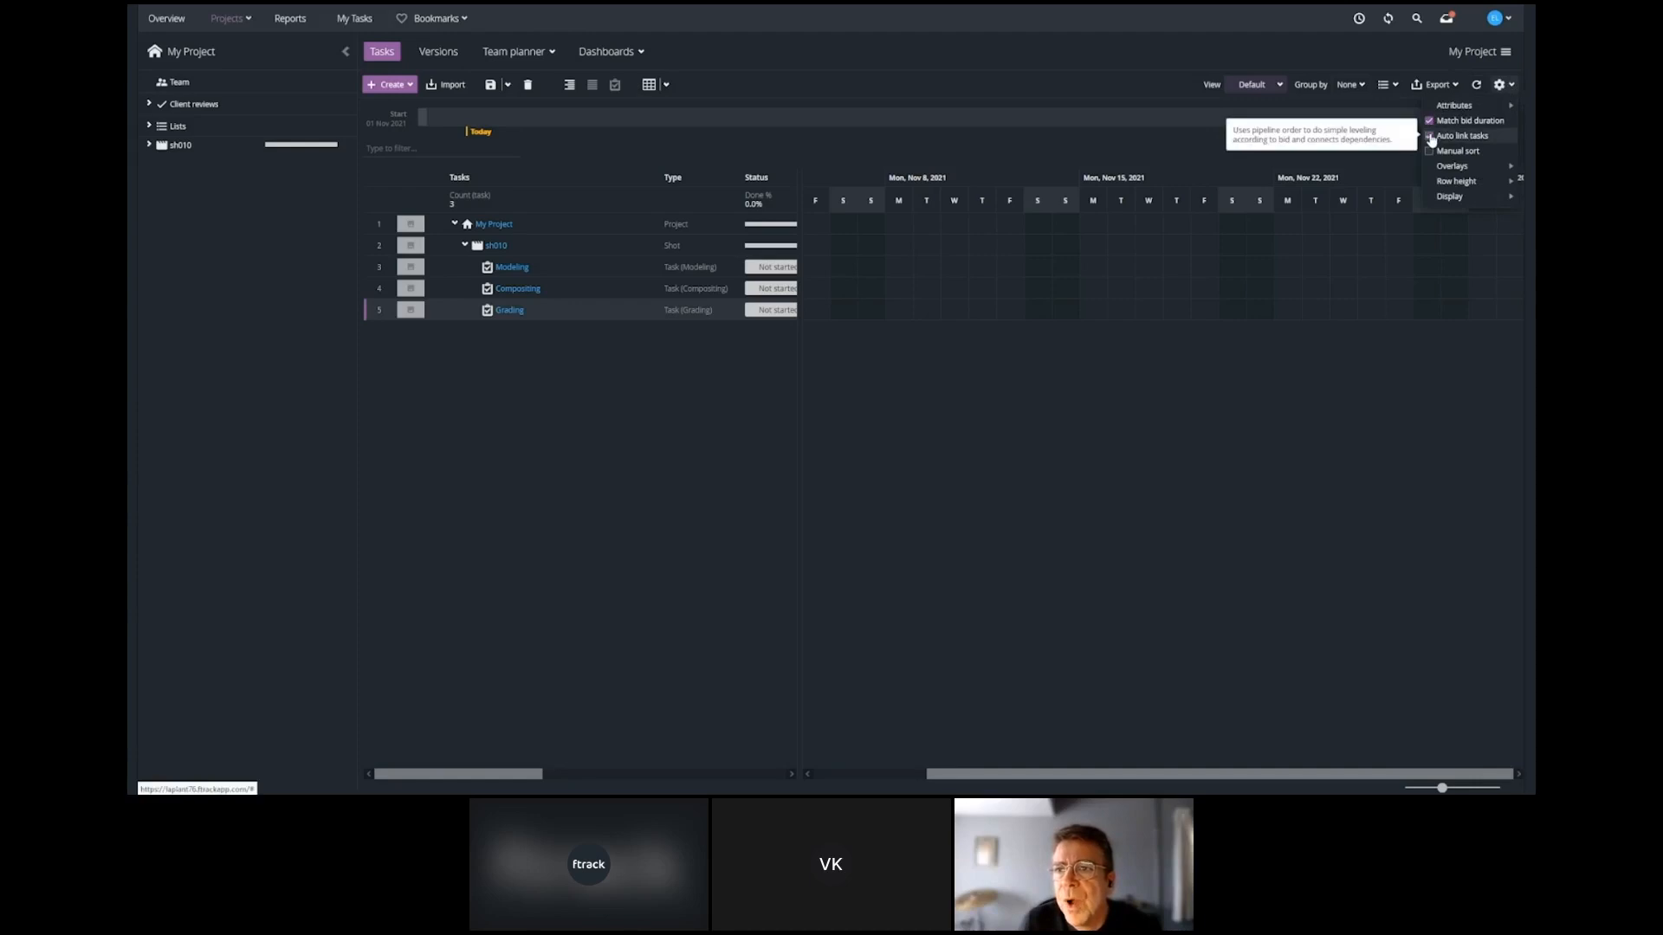
{"action": "left_click", "coordinate": [1431, 139]}
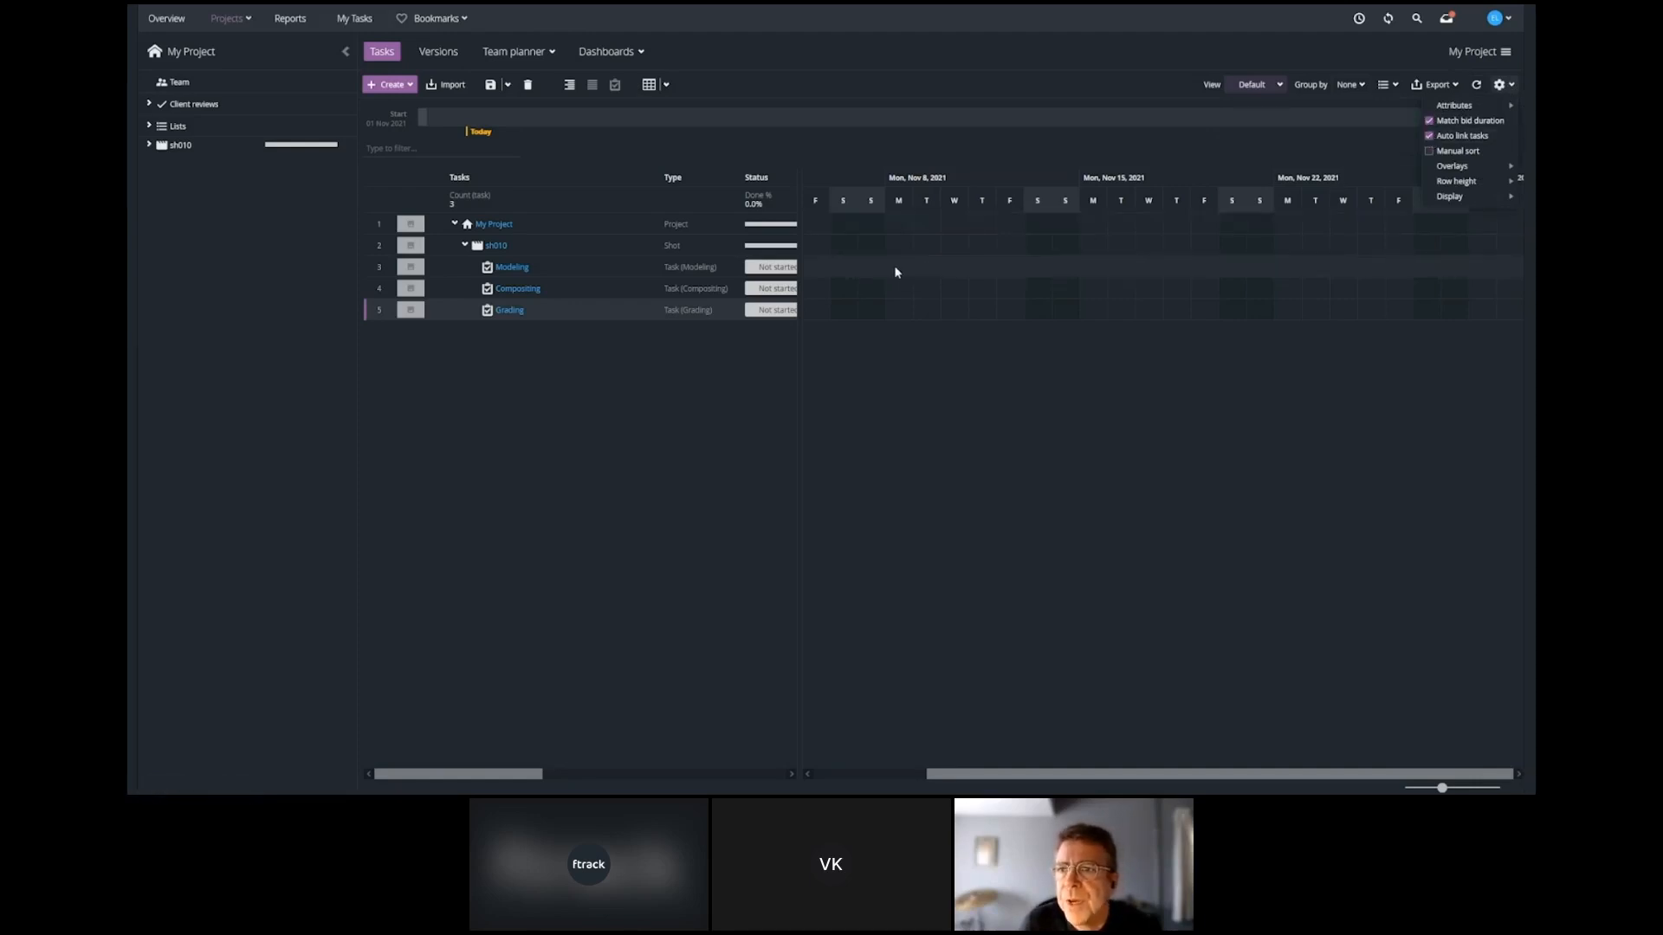
{"action": "left_click_drag", "start_coordinate": [894, 266], "coordinate": [1019, 323]}
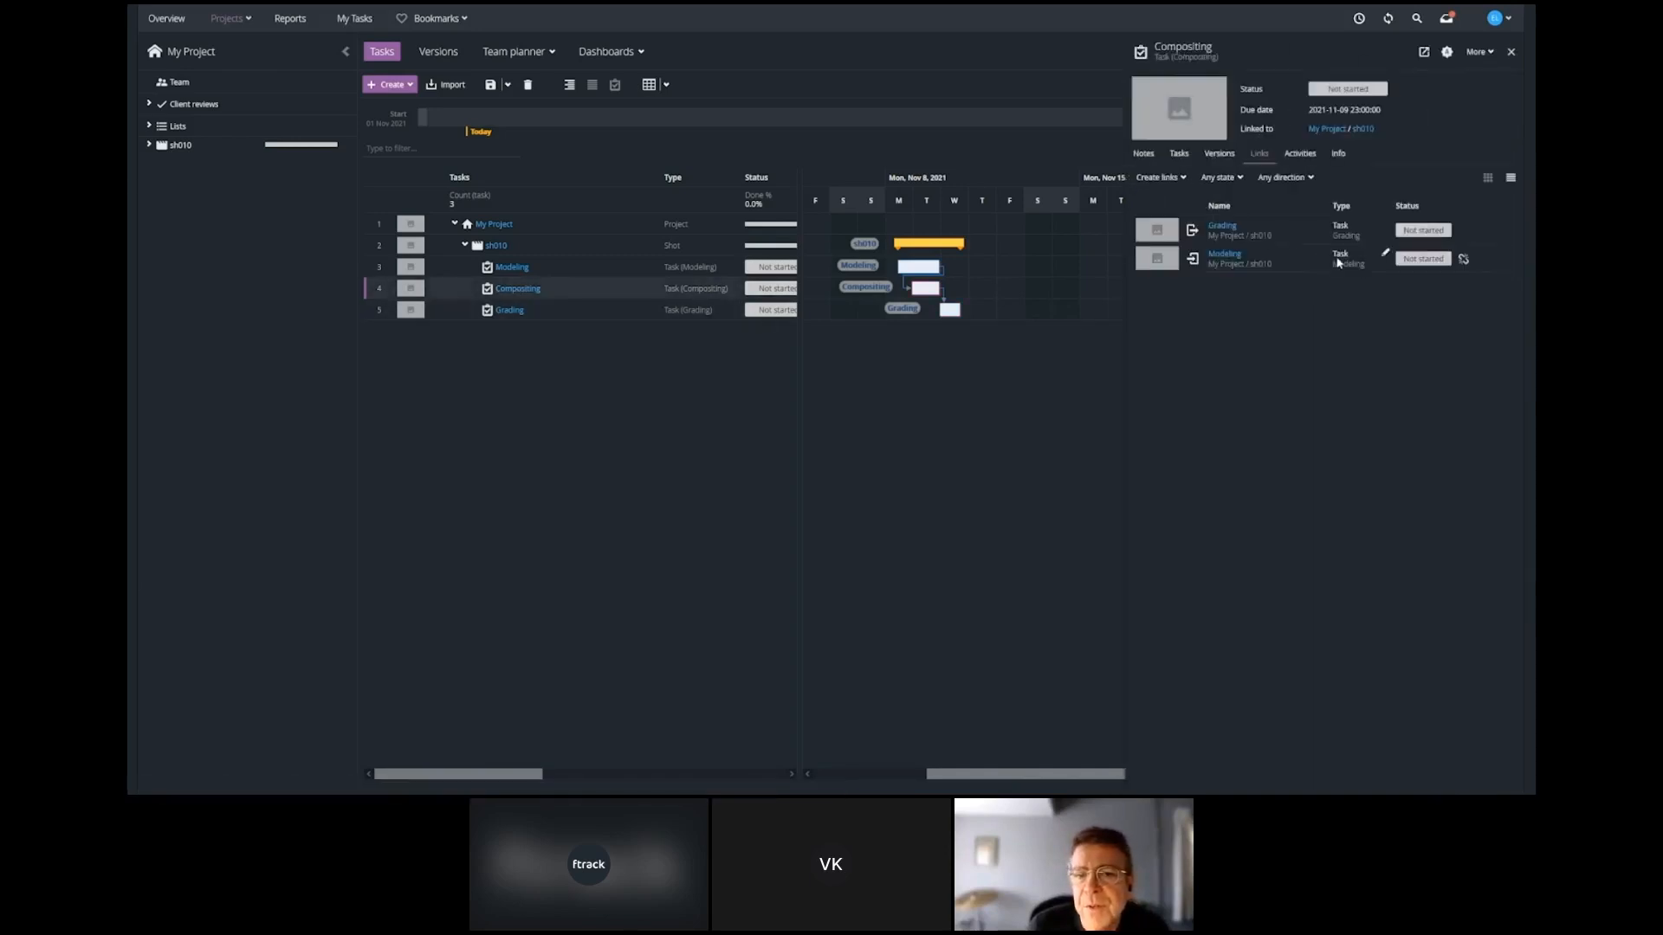
Check the link creation options of the Compositing task, and delete the dependency from Modeling to Compositing in the Gantt chart.
{"action": "left_click", "coordinate": [1181, 178]}
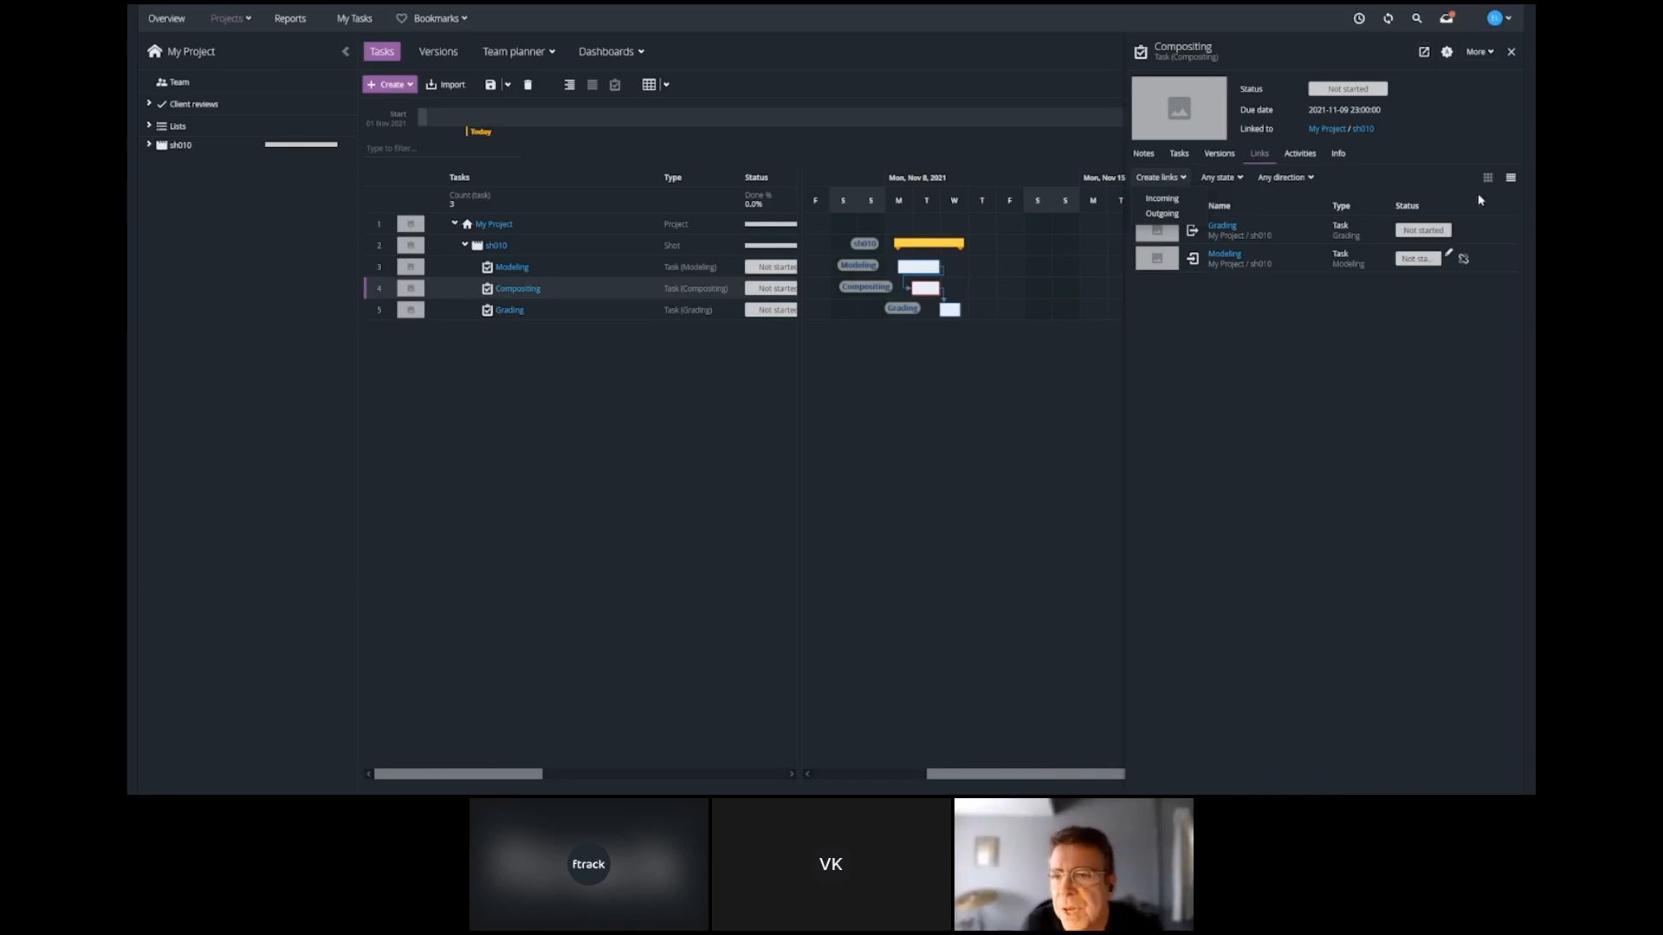
{"action": "left_click", "coordinate": [1511, 51]}
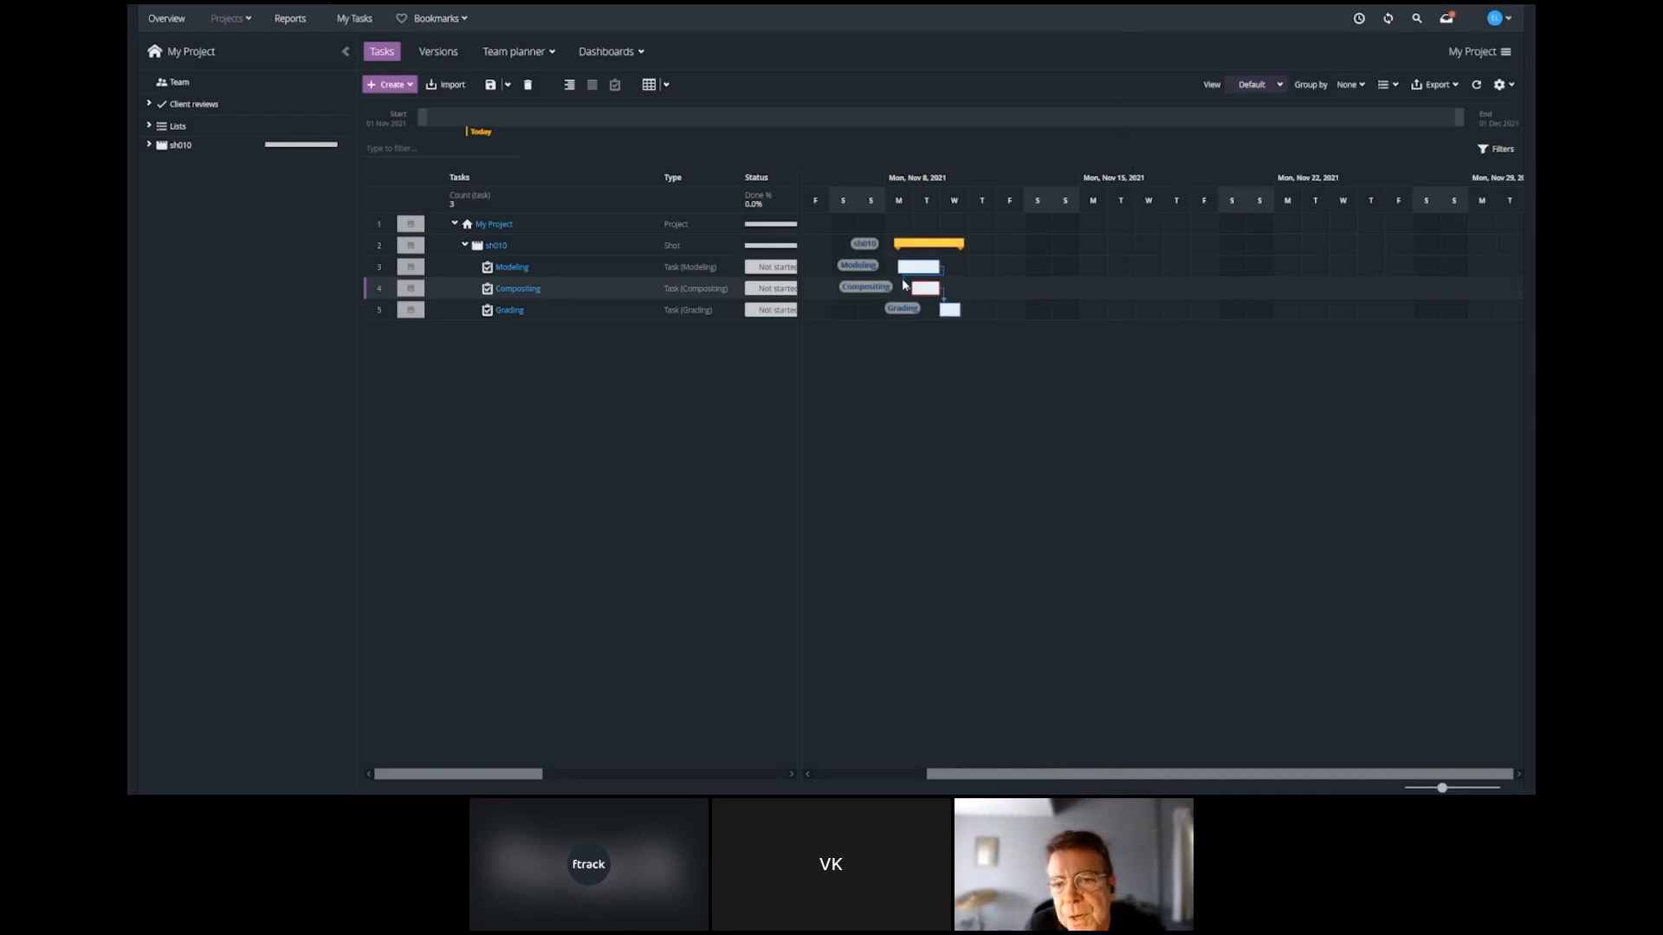
{"action": "double_click", "coordinate": [904, 284]}
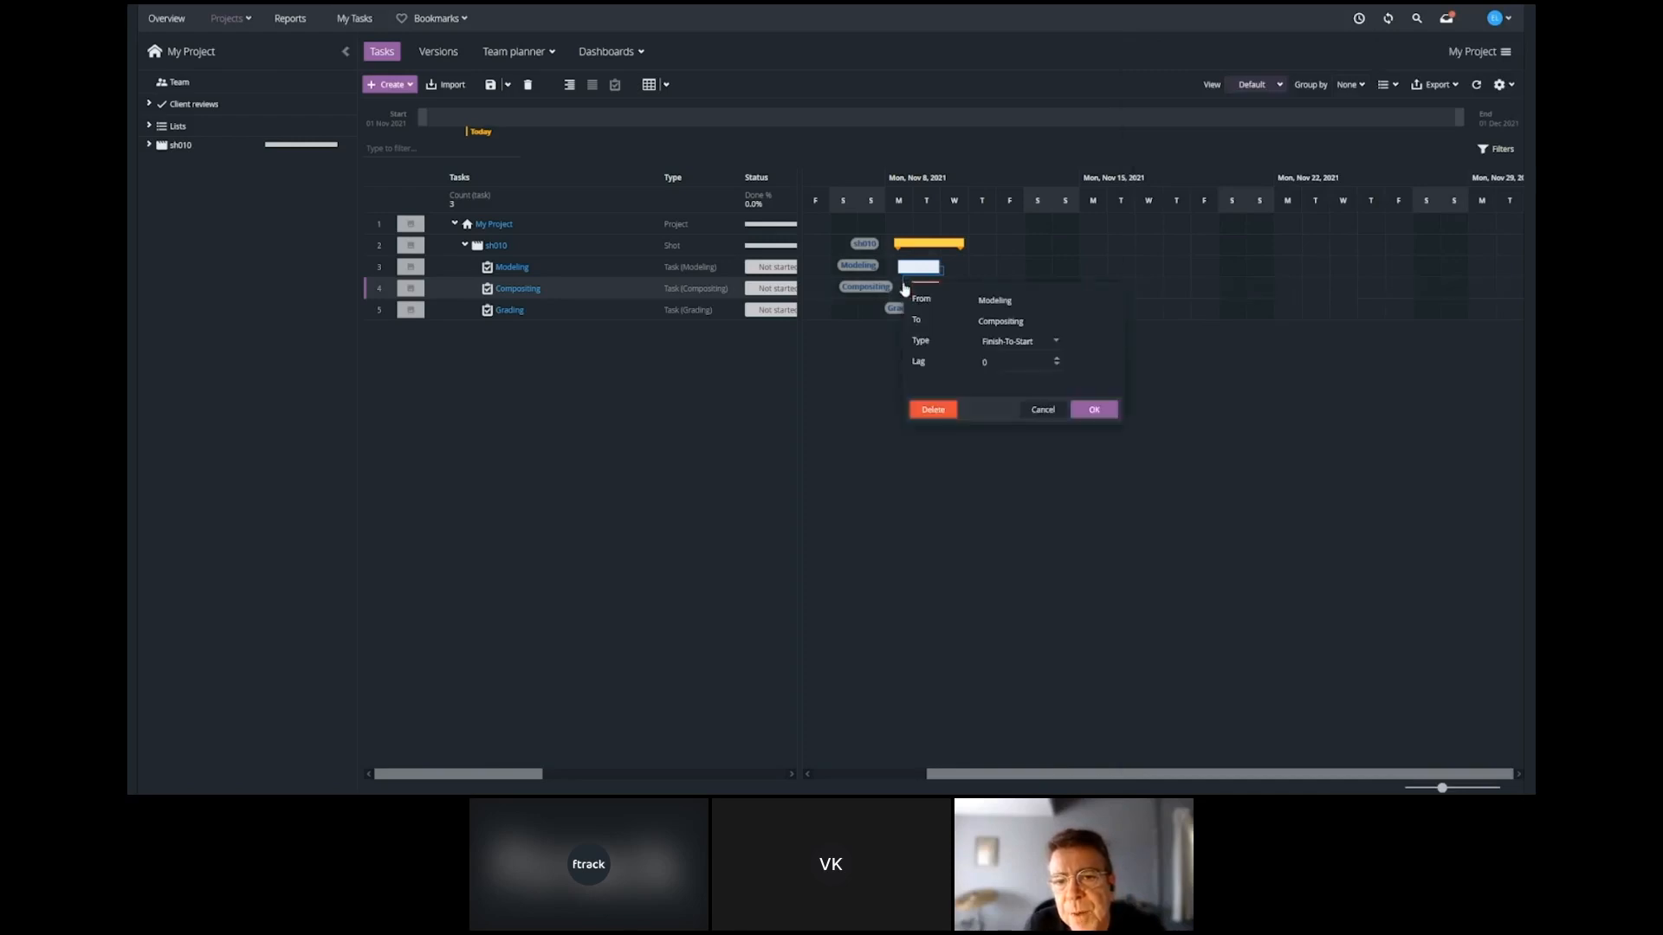
{"action": "left_click", "coordinate": [933, 411]}
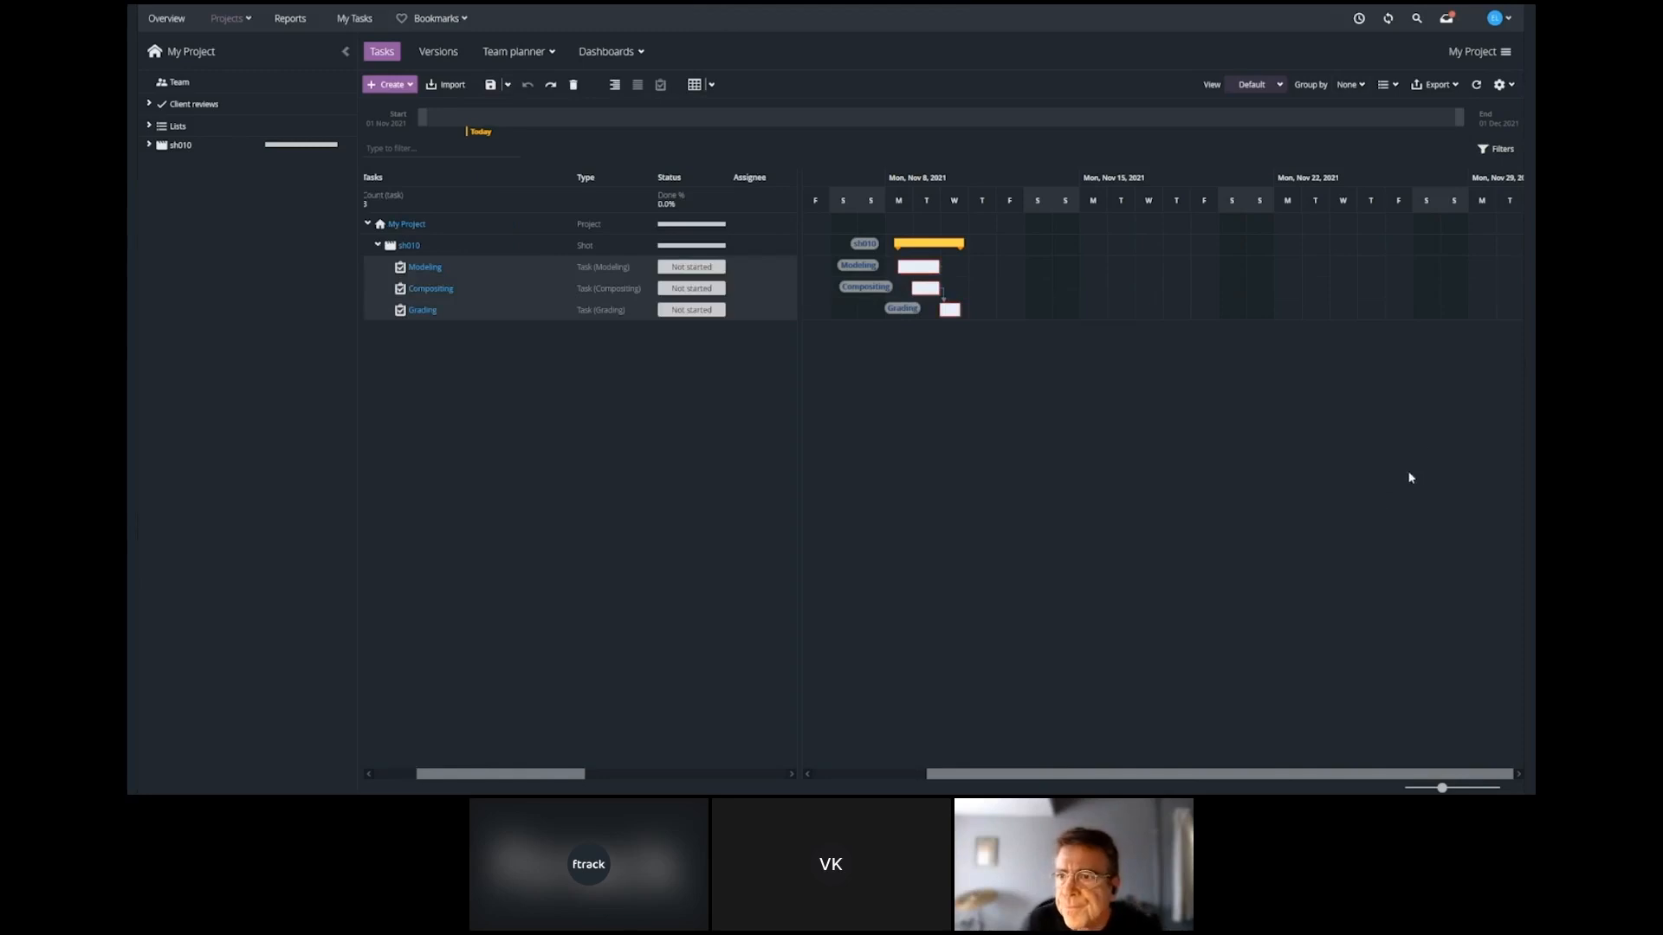
Set the overlay of the Gantt bars to Type.
{"action": "left_click", "coordinate": [1511, 86]}
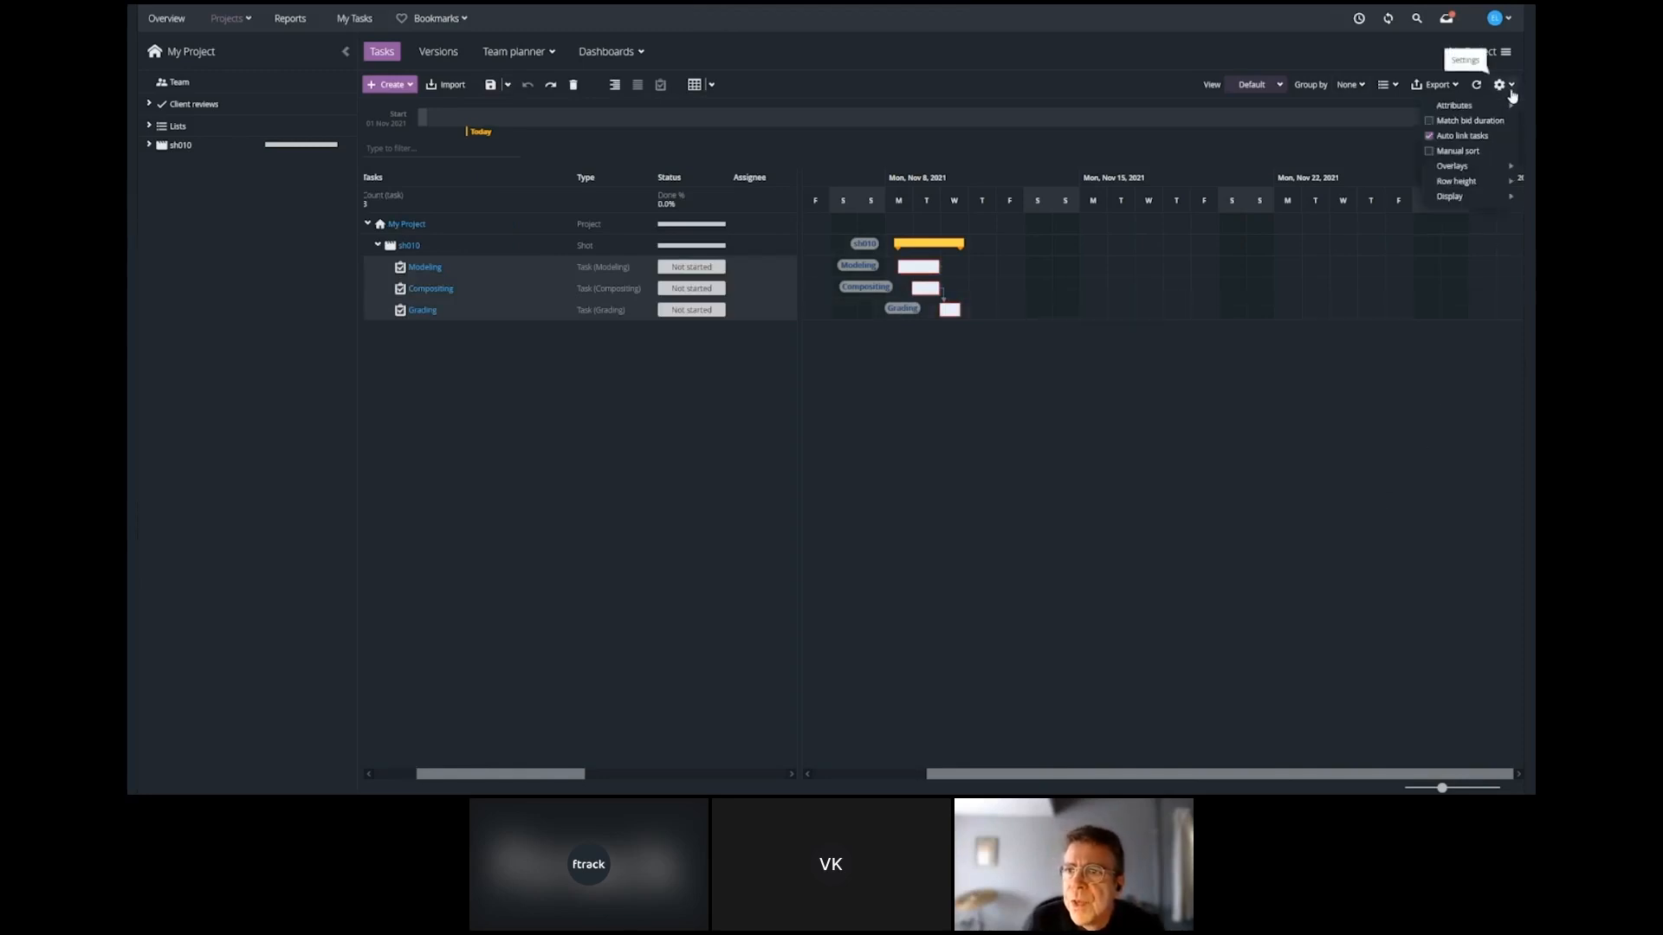
{"action": "mouse_move", "coordinate": [1476, 170]}
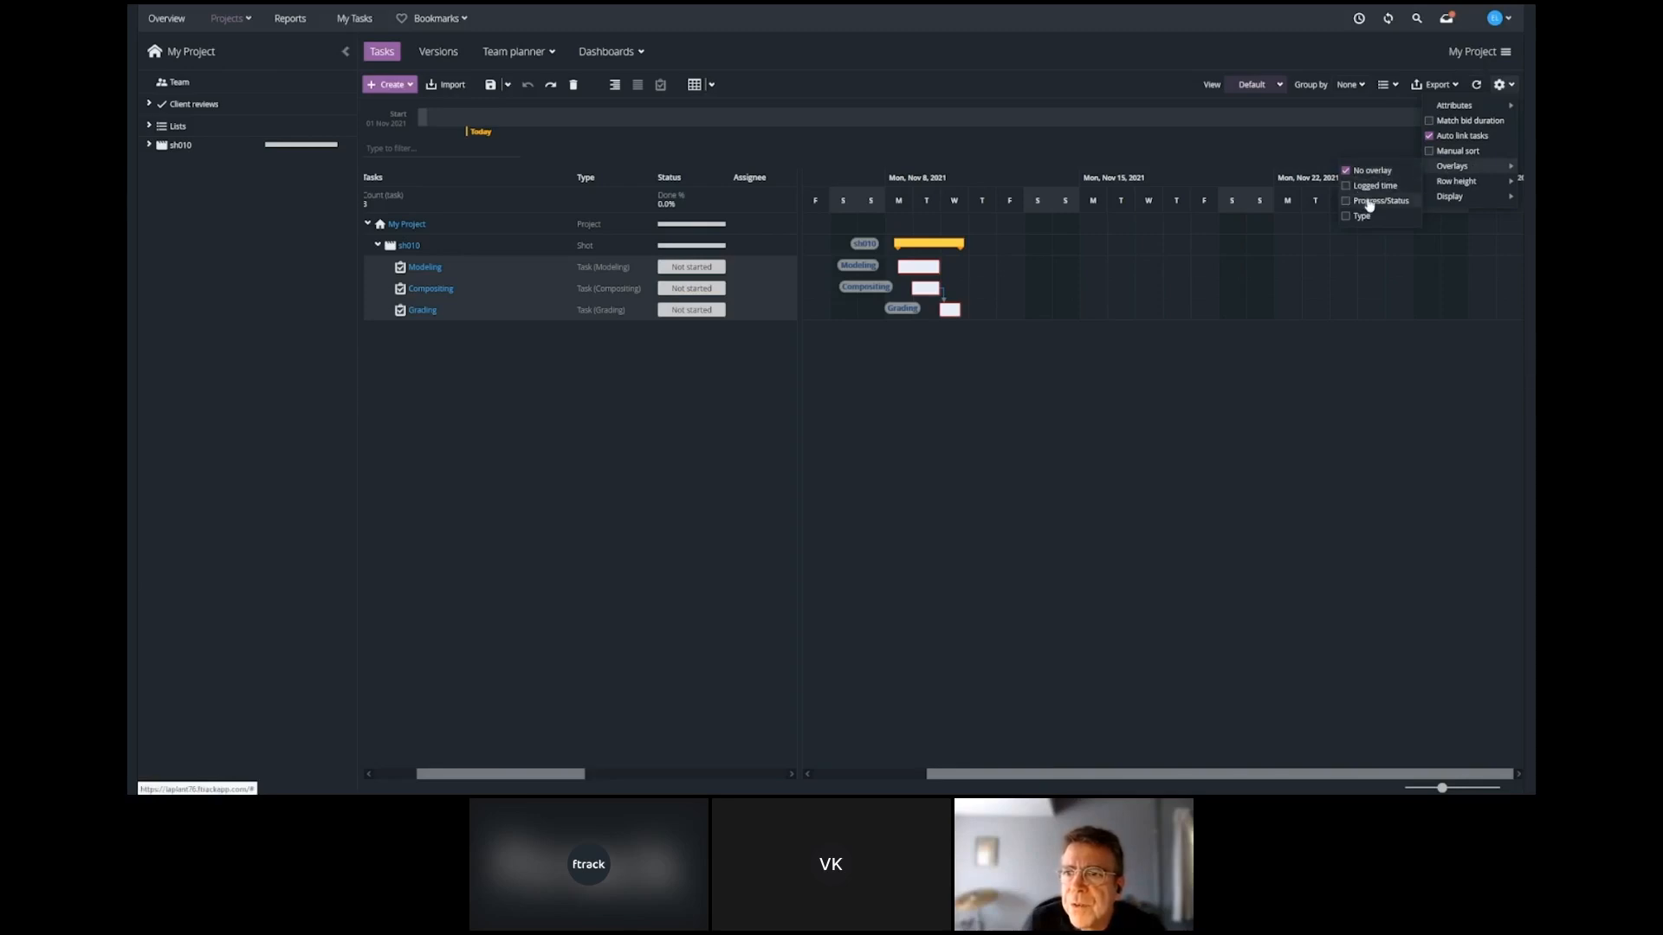
{"action": "left_click", "coordinate": [1347, 218]}
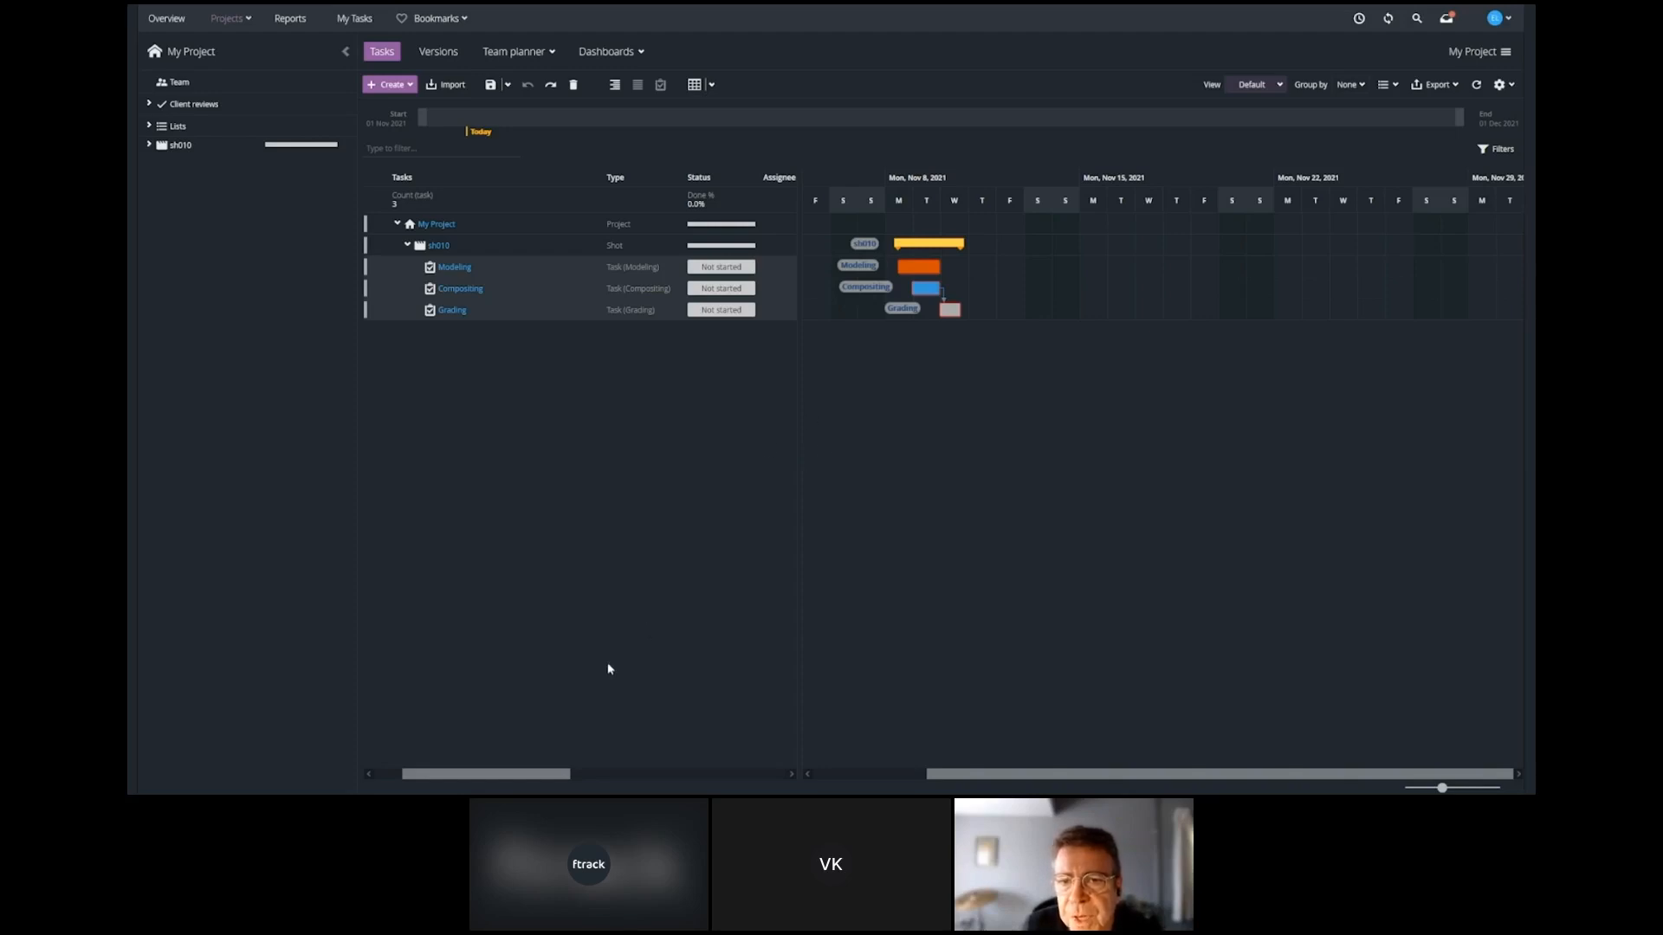
Set the bid hours of Modeling, Compositing and Grading to 16 and adjust their scheduled durations to the bid.
{"action": "left_click_drag", "start_coordinate": [549, 773], "coordinate": [772, 766]}
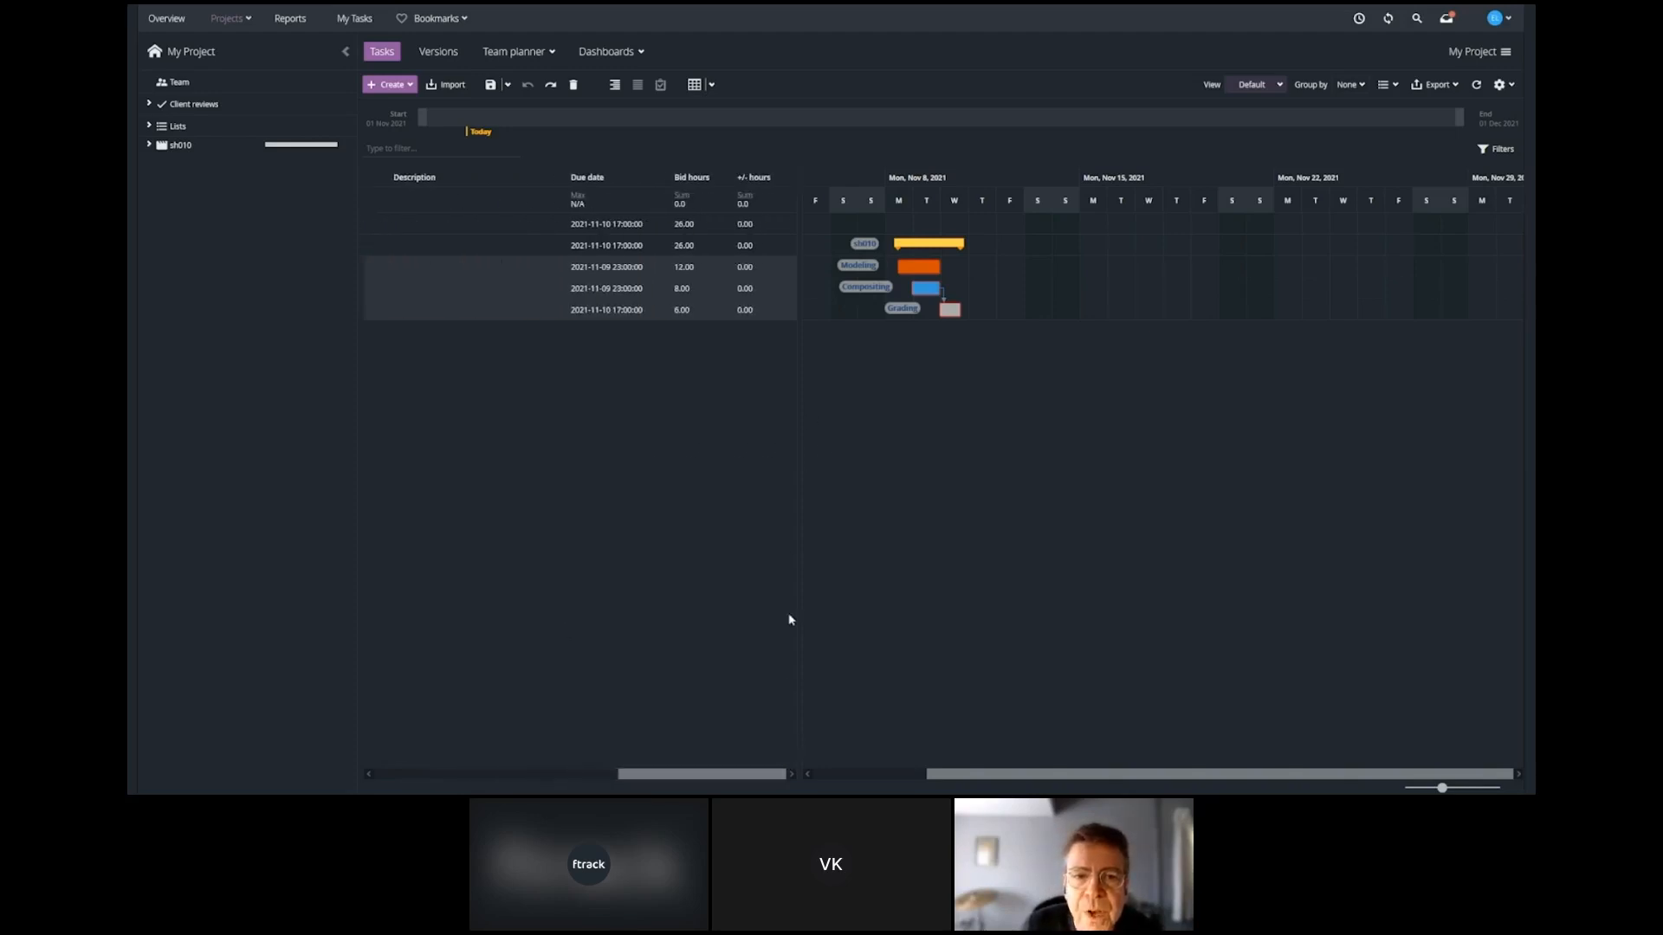
{"action": "left_click", "coordinate": [727, 311]}
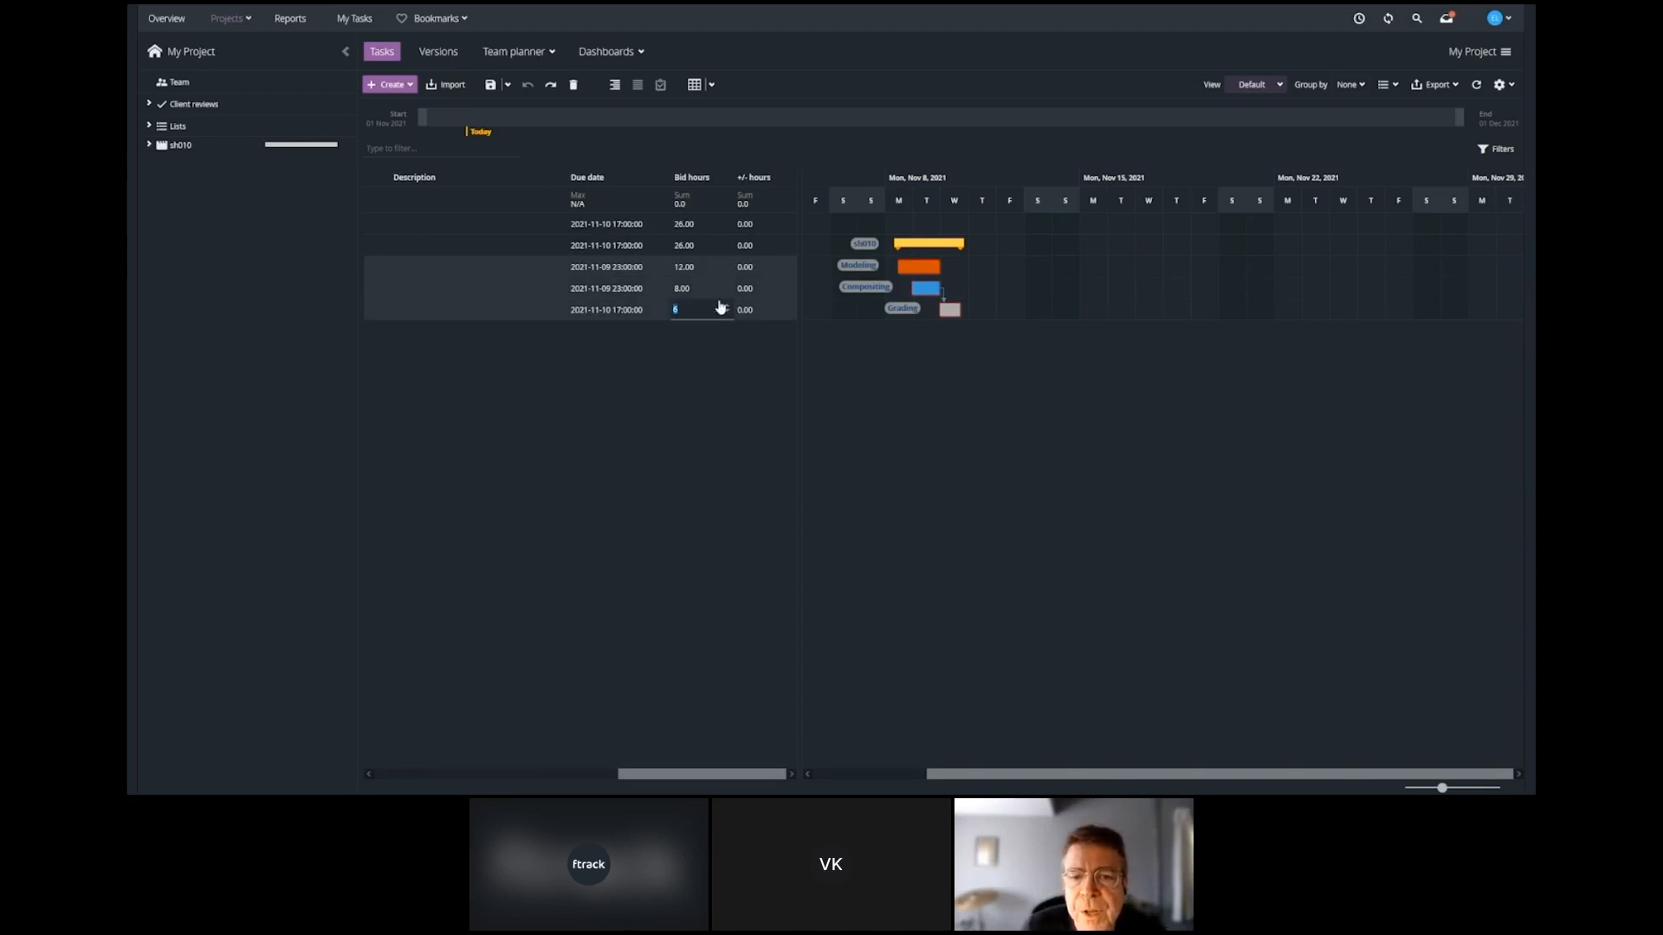
{"action": "type", "text": "16"}
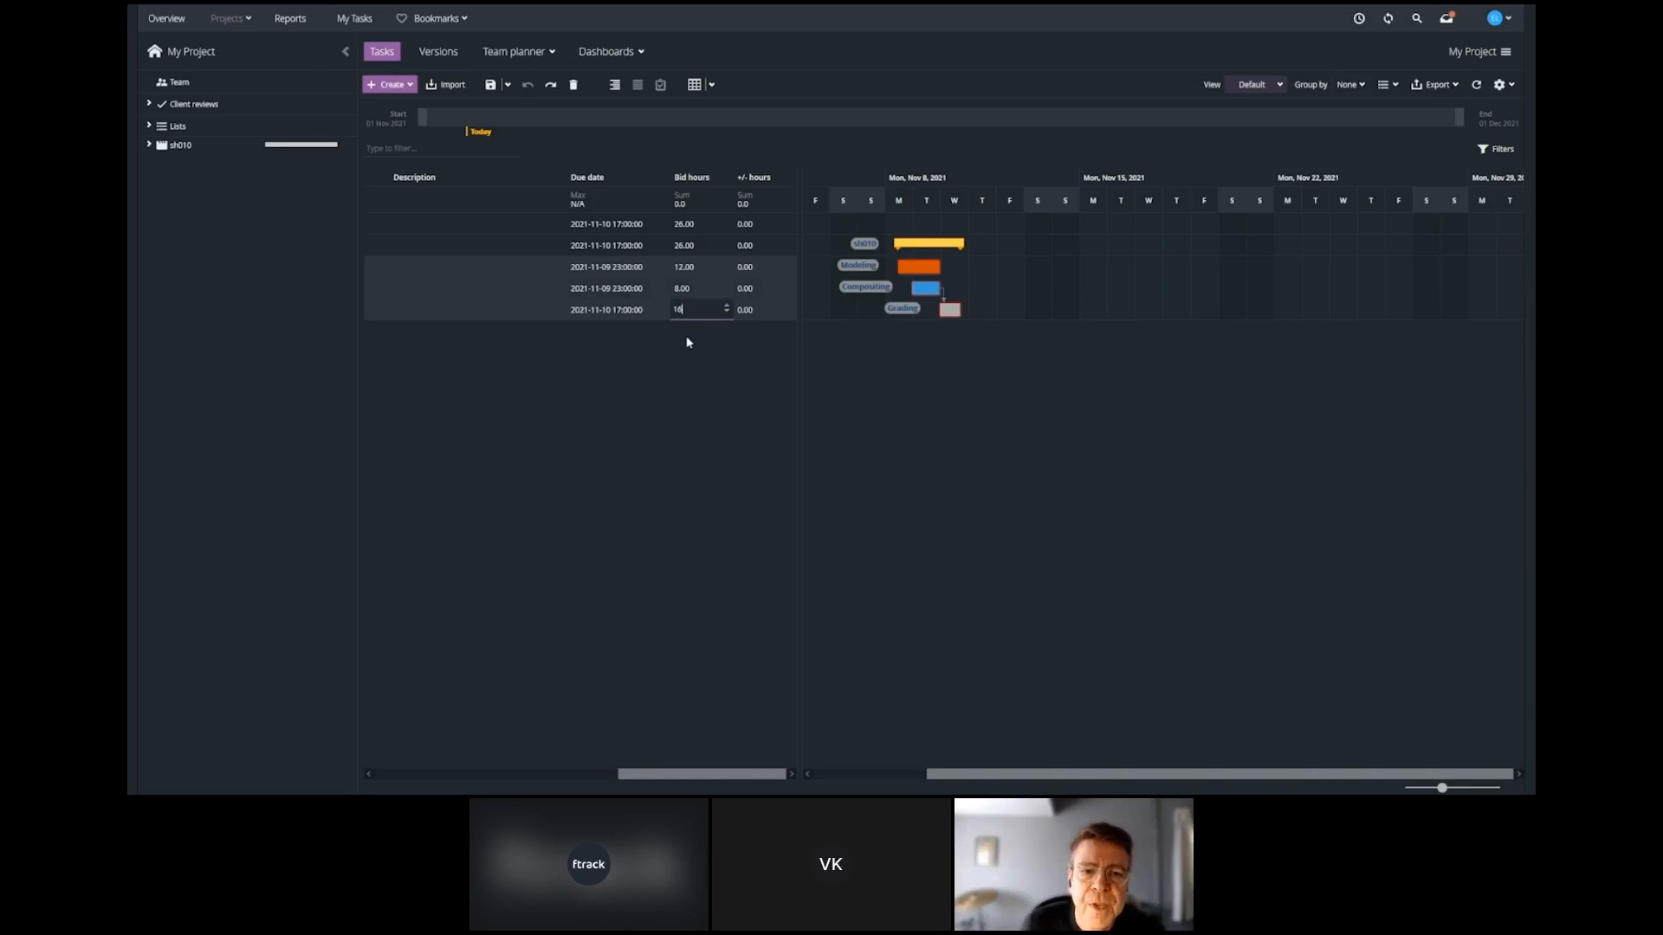
{"action": "key", "text": "Return"}
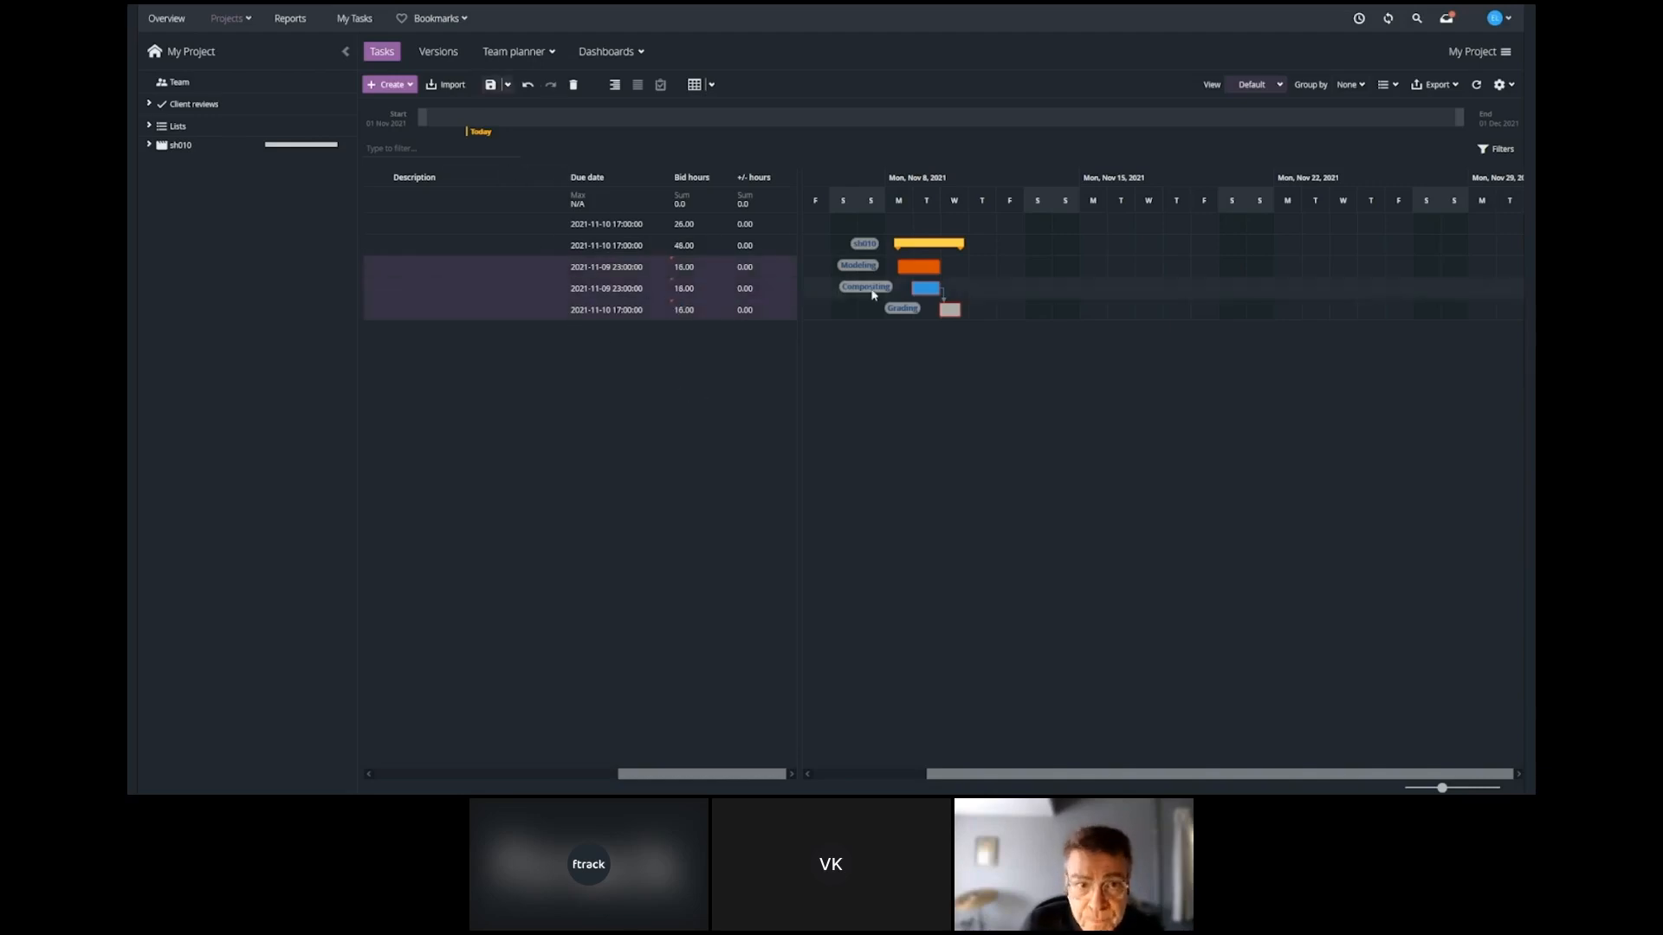
{"action": "right_click", "coordinate": [700, 291]}
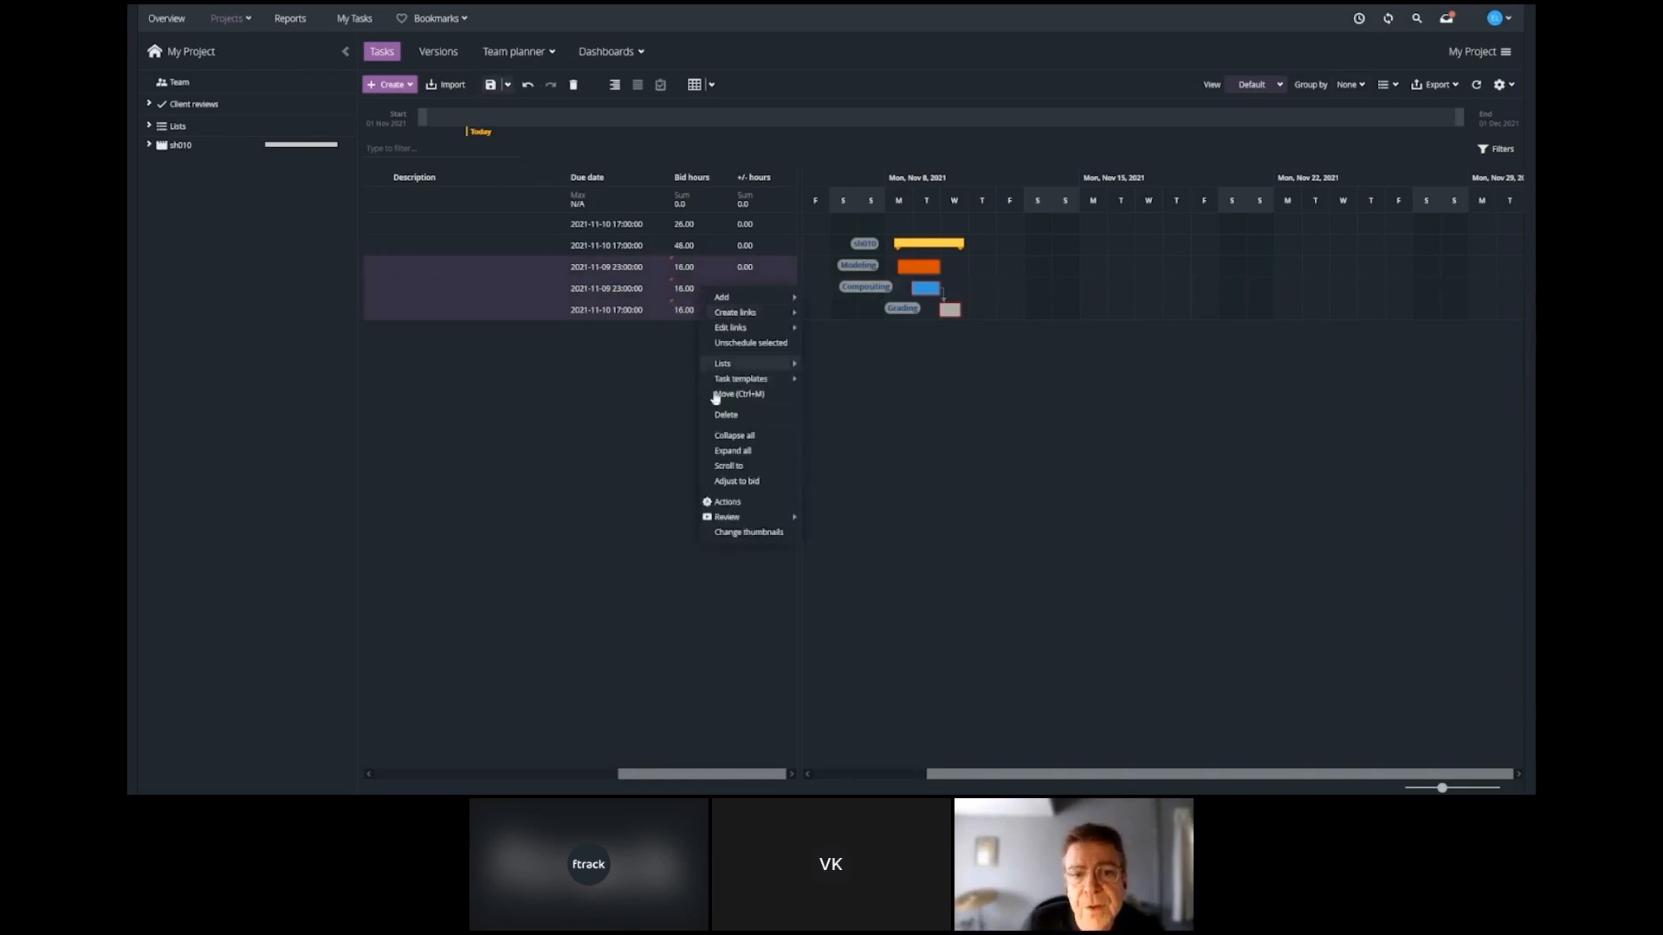
{"action": "left_click", "coordinate": [737, 481]}
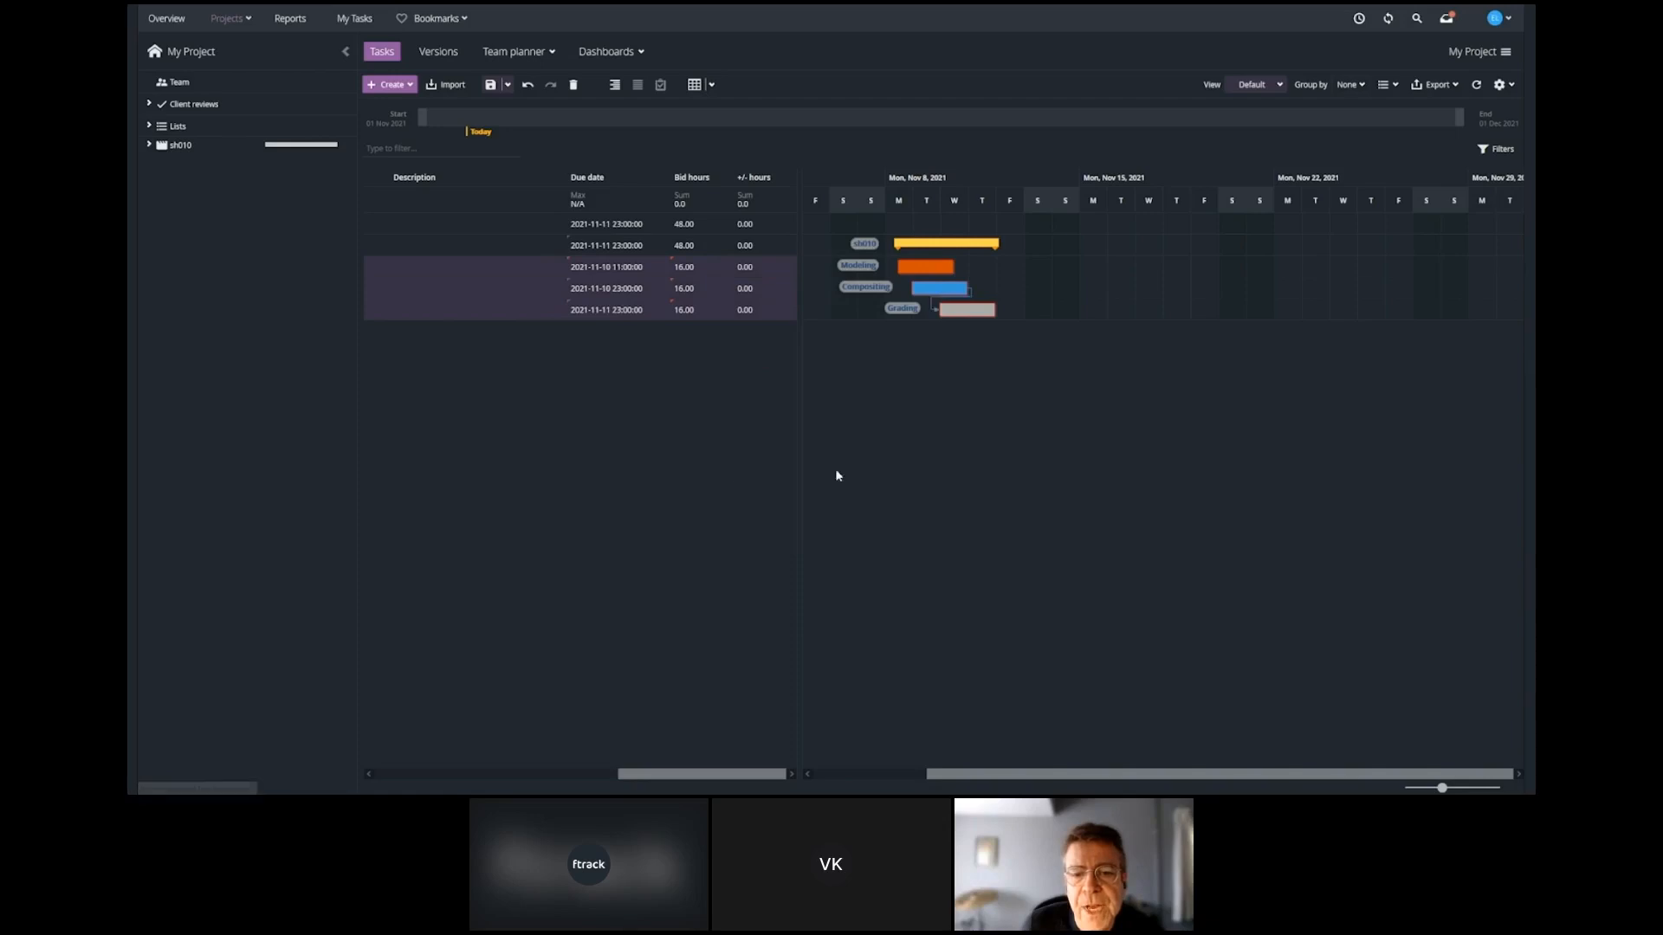
{"action": "left_click", "coordinate": [1506, 84]}
{"action": "mouse_move", "coordinate": [1460, 111]}
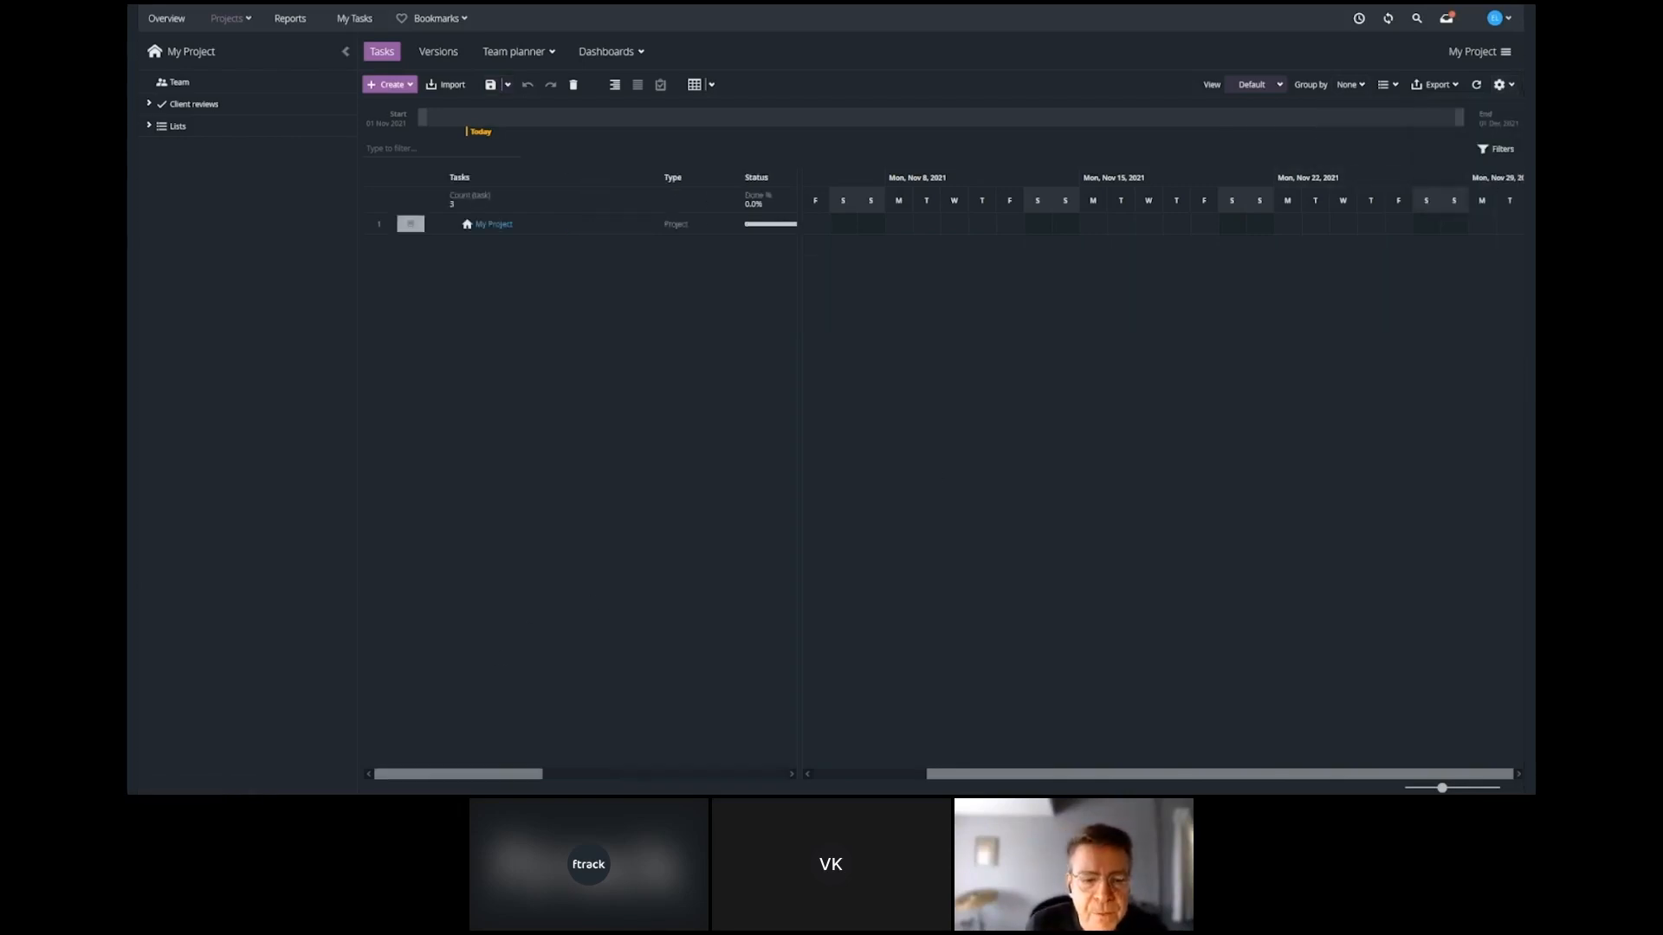
Create a shot named sh010 under My Project using the My Shot Template task template.
{"action": "left_click", "coordinate": [538, 227]}
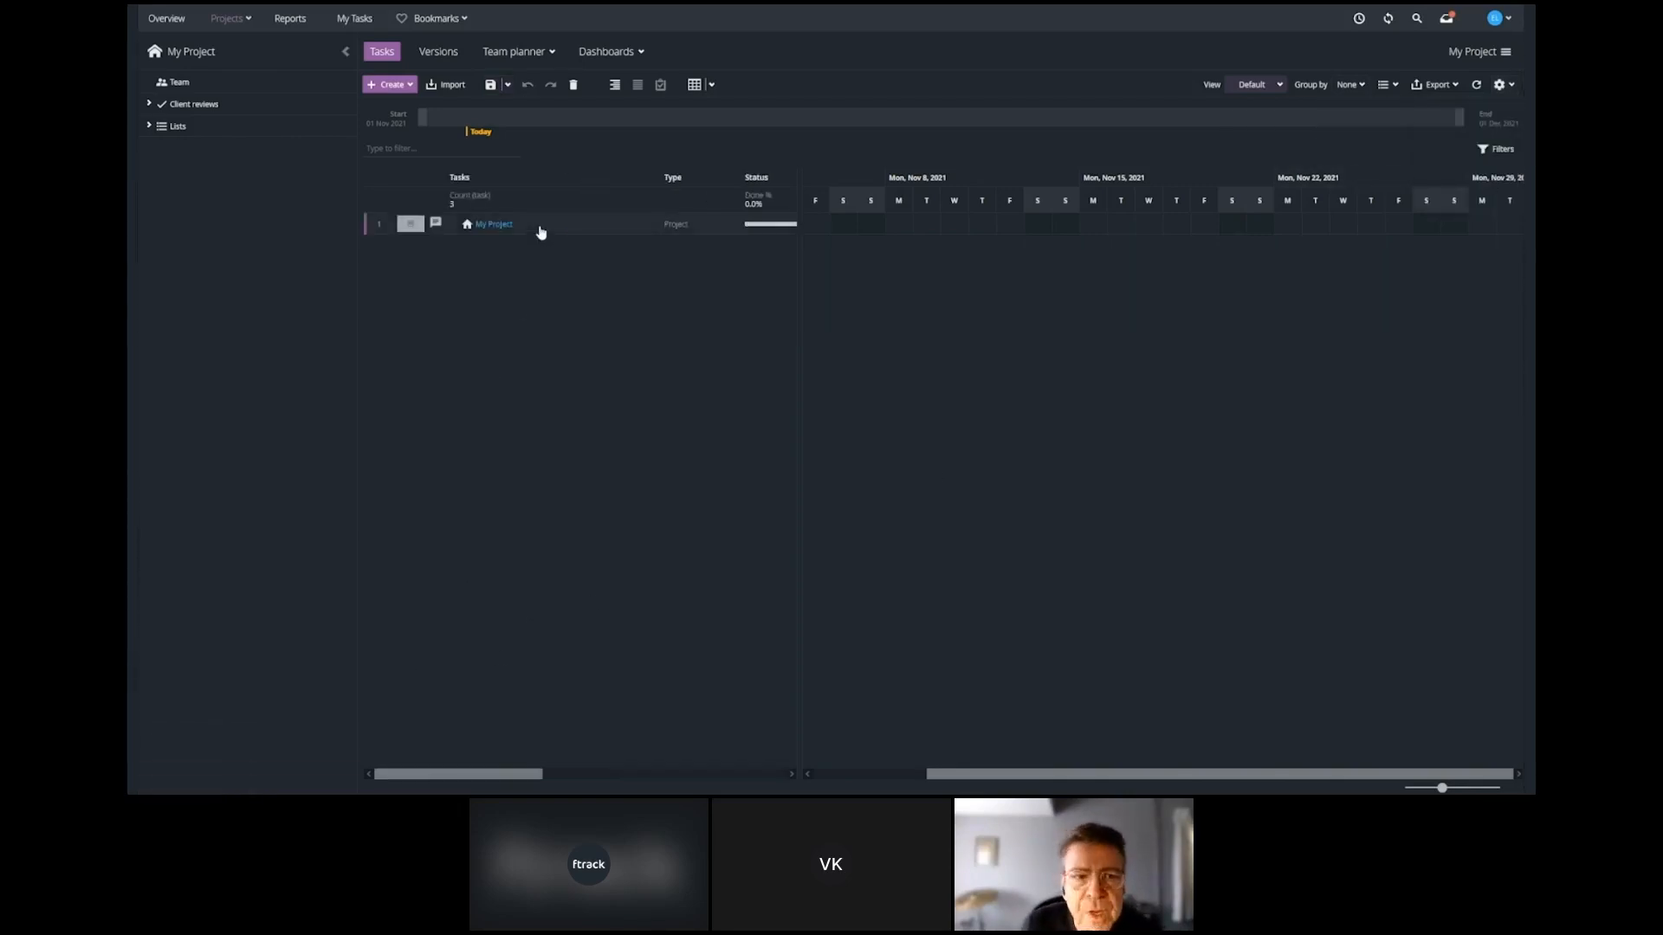
{"action": "left_click", "coordinate": [409, 84]}
{"action": "left_click", "coordinate": [394, 104]}
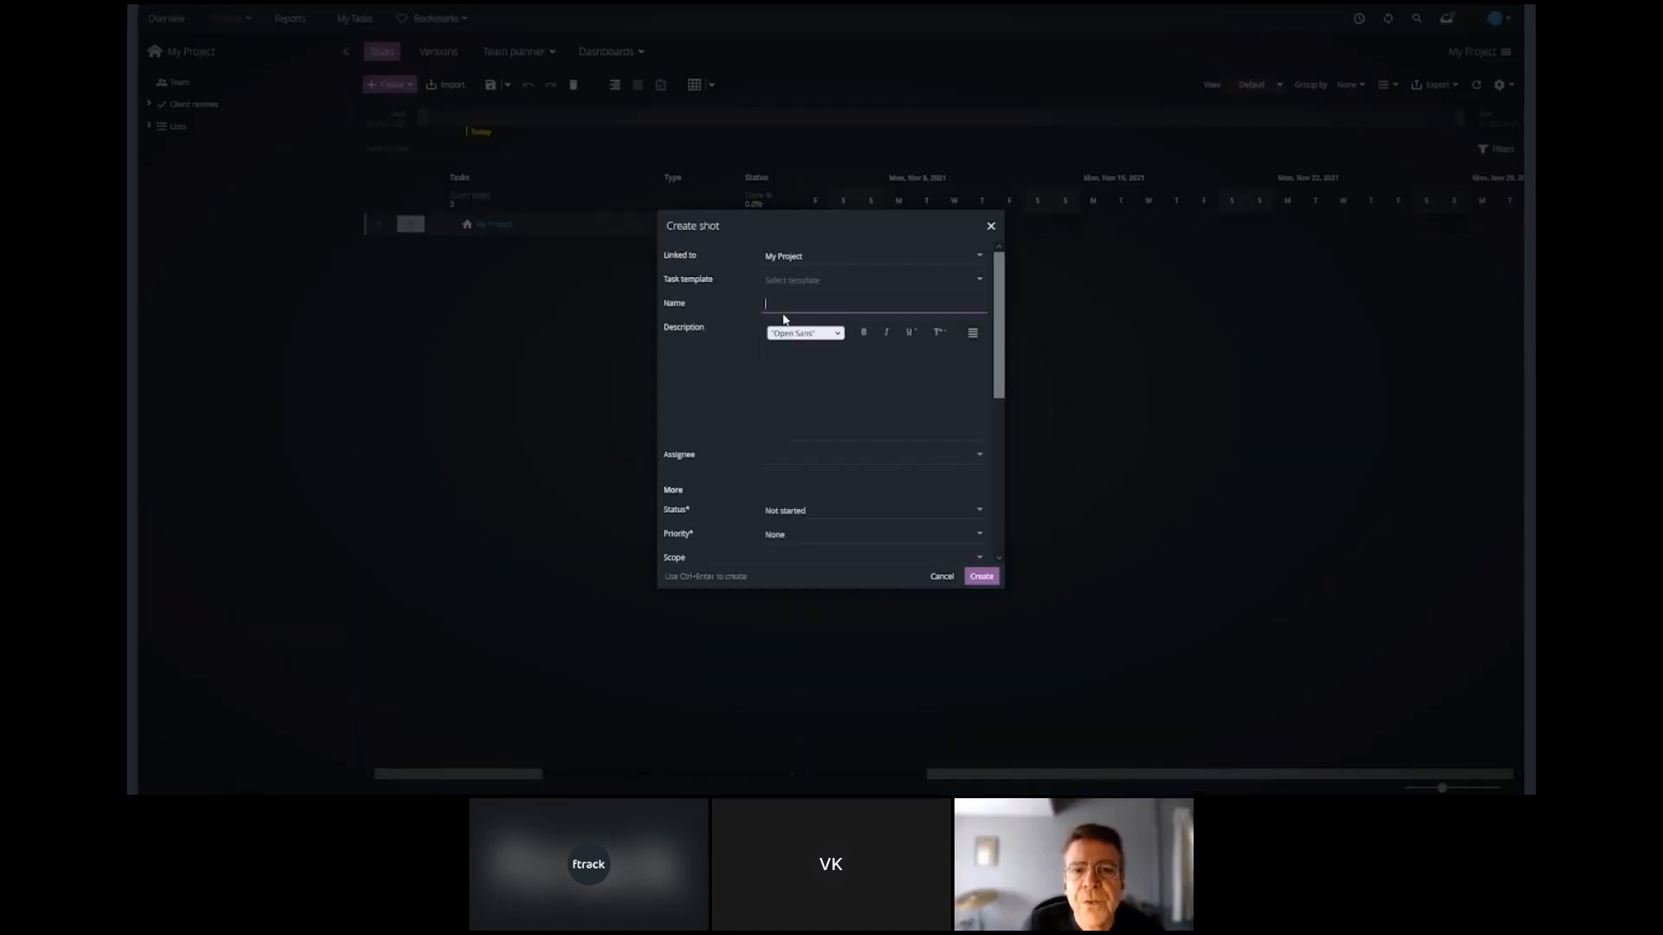
{"action": "type", "text": "sh010"}
{"action": "left_click", "coordinate": [981, 284]}
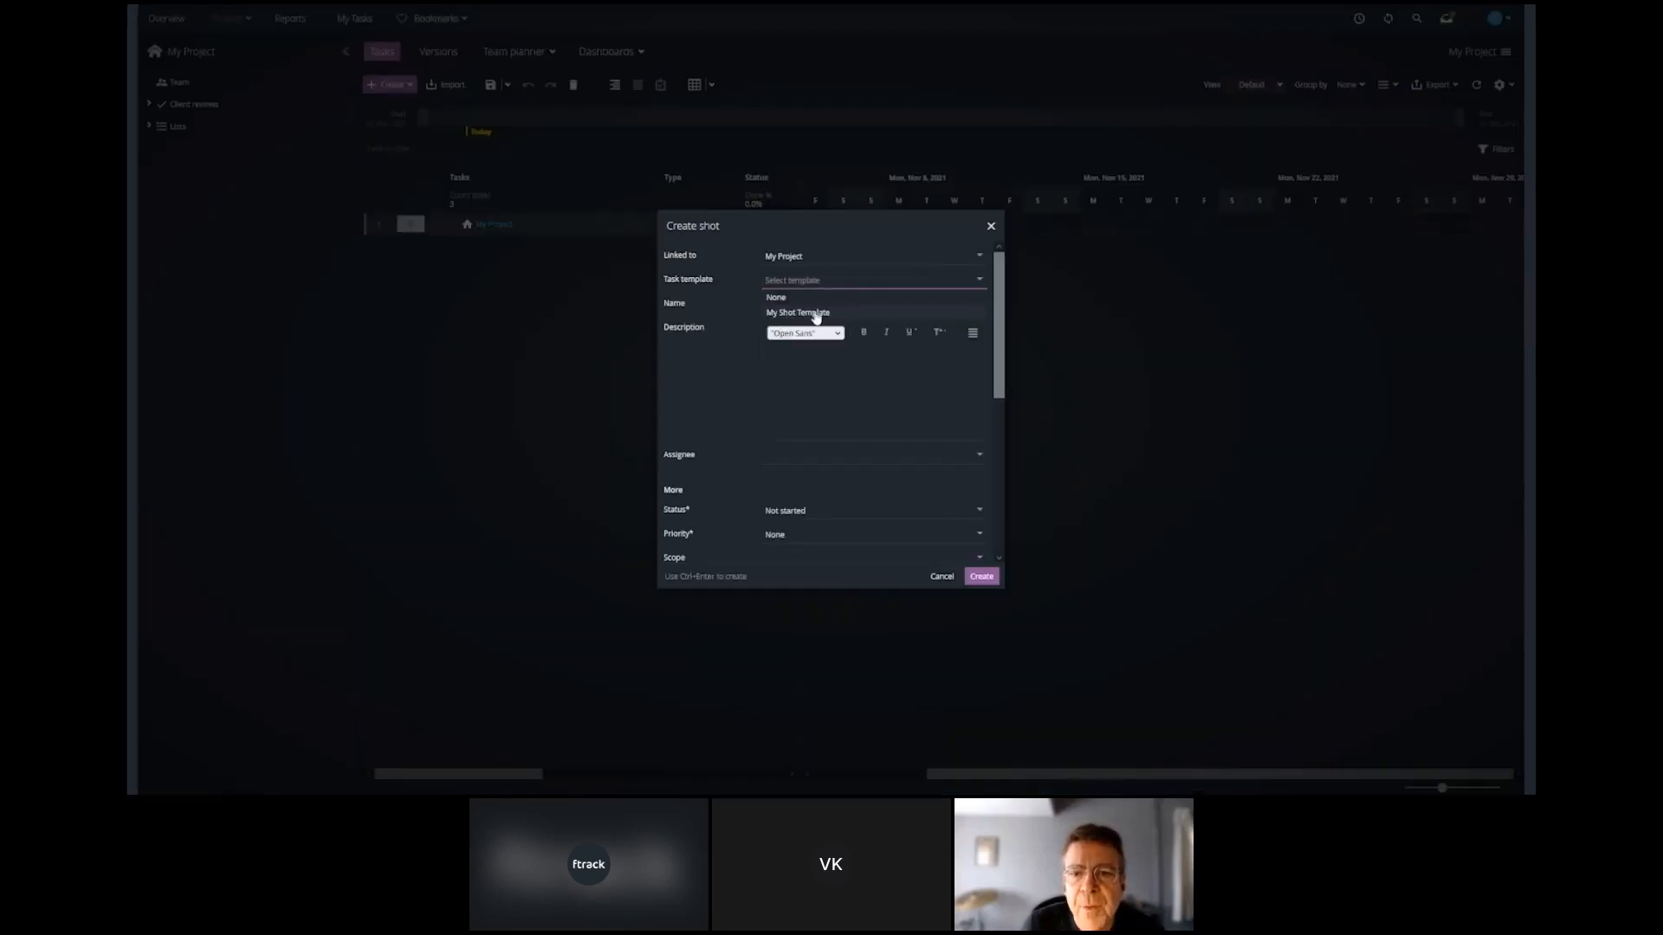
{"action": "left_click", "coordinate": [809, 310]}
{"action": "left_click", "coordinate": [982, 576]}
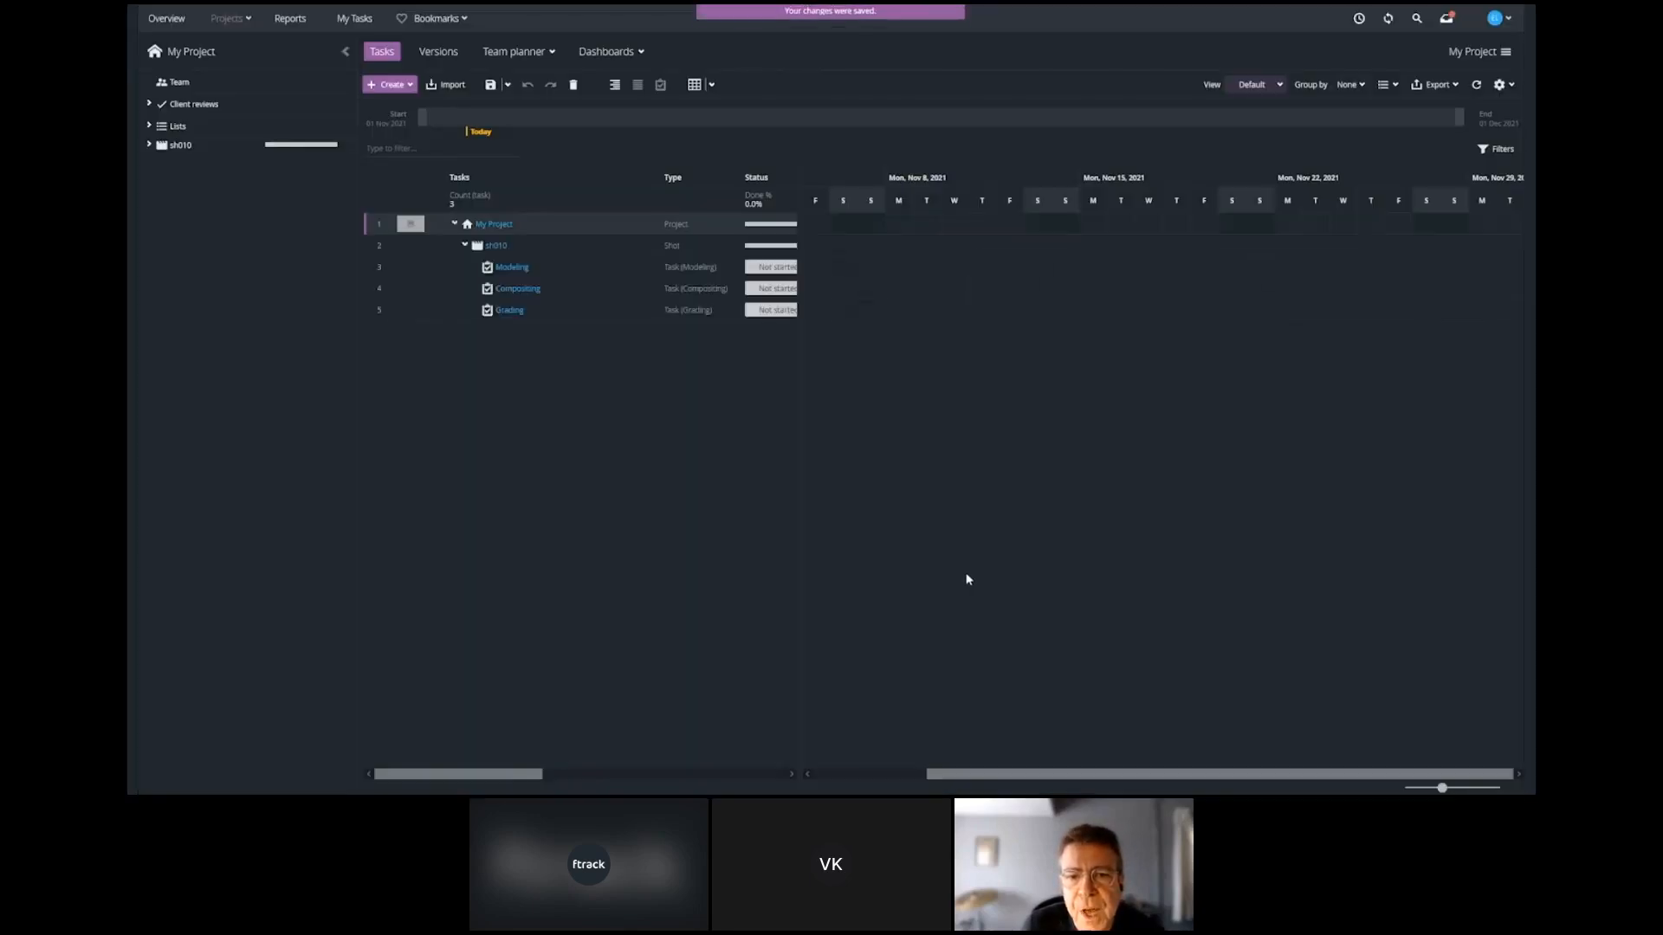
Set the bid hours of sh010's tasks to 10 for Modeling, 6 for Compositing and 12 for Grading.
{"action": "left_click_drag", "start_coordinate": [471, 774], "coordinate": [730, 770]}
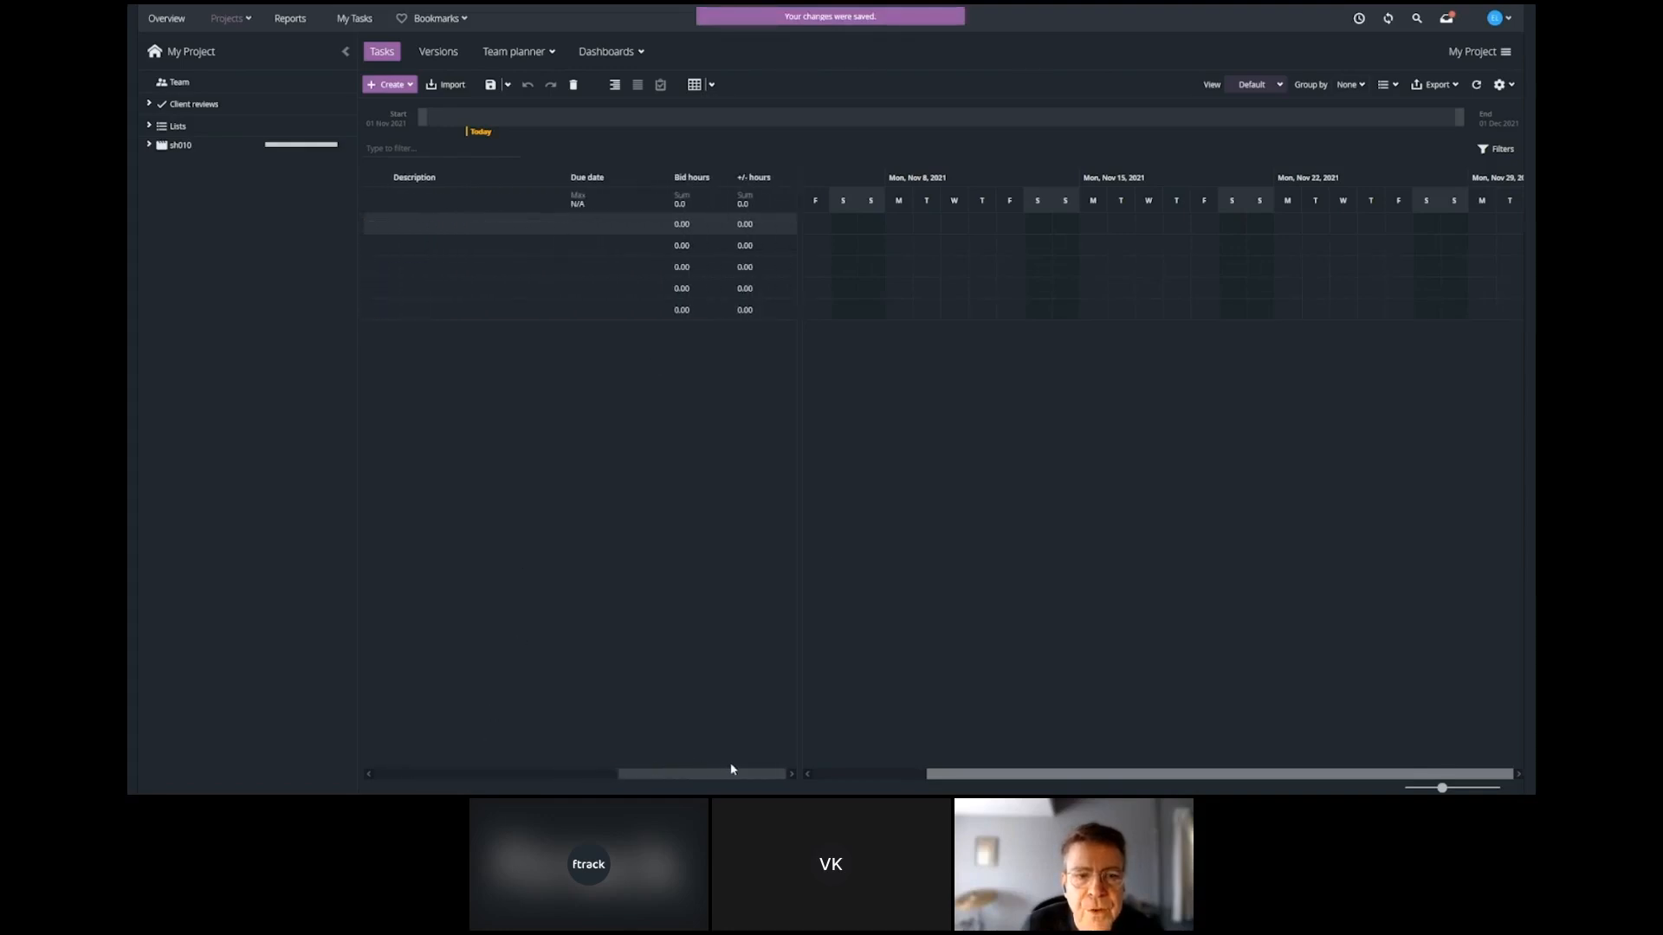
{"action": "left_click", "coordinate": [724, 267]}
{"action": "type", "text": "10"}
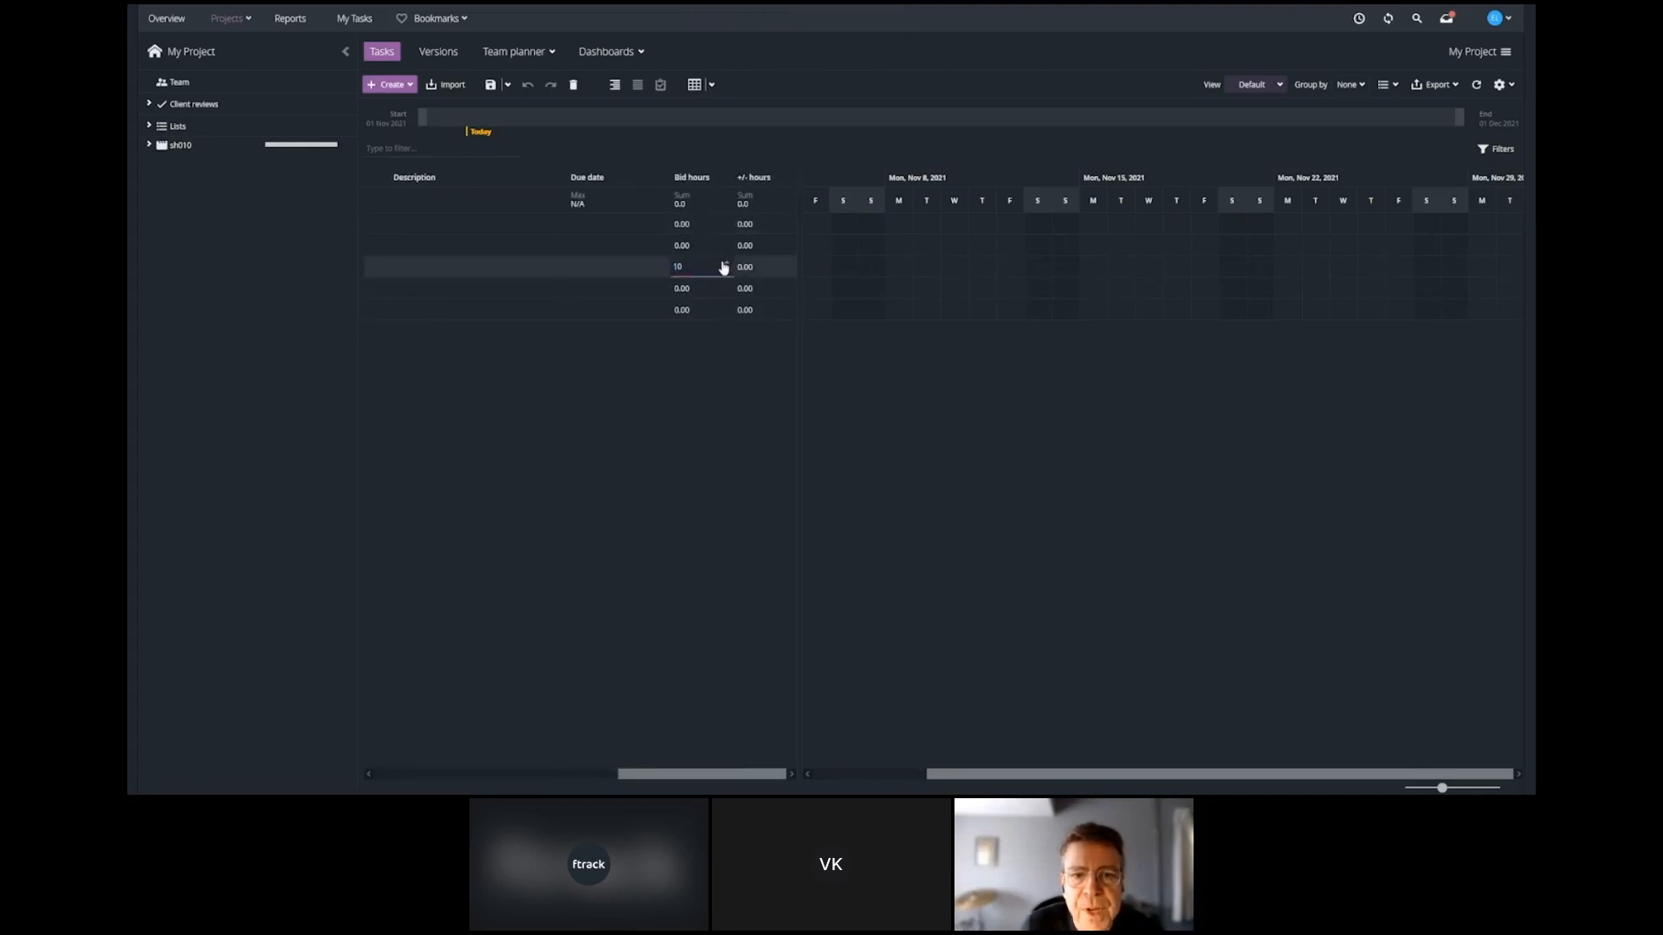
{"action": "left_click", "coordinate": [725, 288]}
{"action": "type", "text": "6"}
{"action": "left_click", "coordinate": [726, 309]}
{"action": "type", "text": "12"}
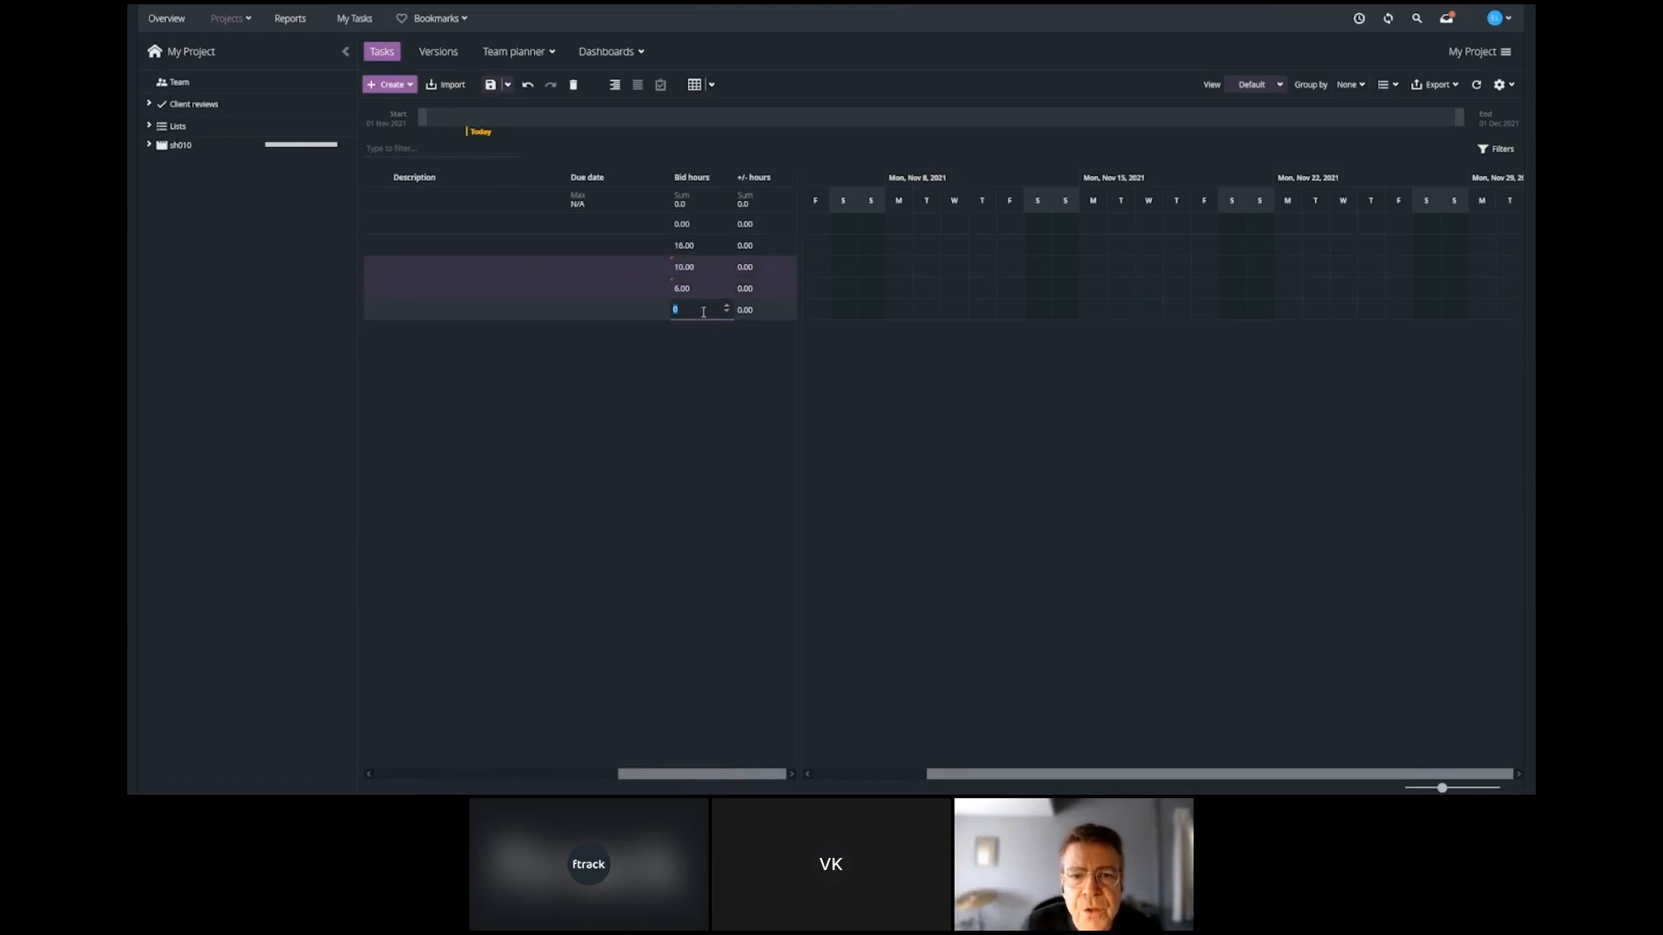
{"action": "key", "text": "Return"}
Draw Gantt bars from November 8, 2021 for sh010, ending Modeling on November 12, Compositing on November 13 and Grading on November 16.
{"action": "left_click_drag", "start_coordinate": [667, 775], "coordinate": [446, 774]}
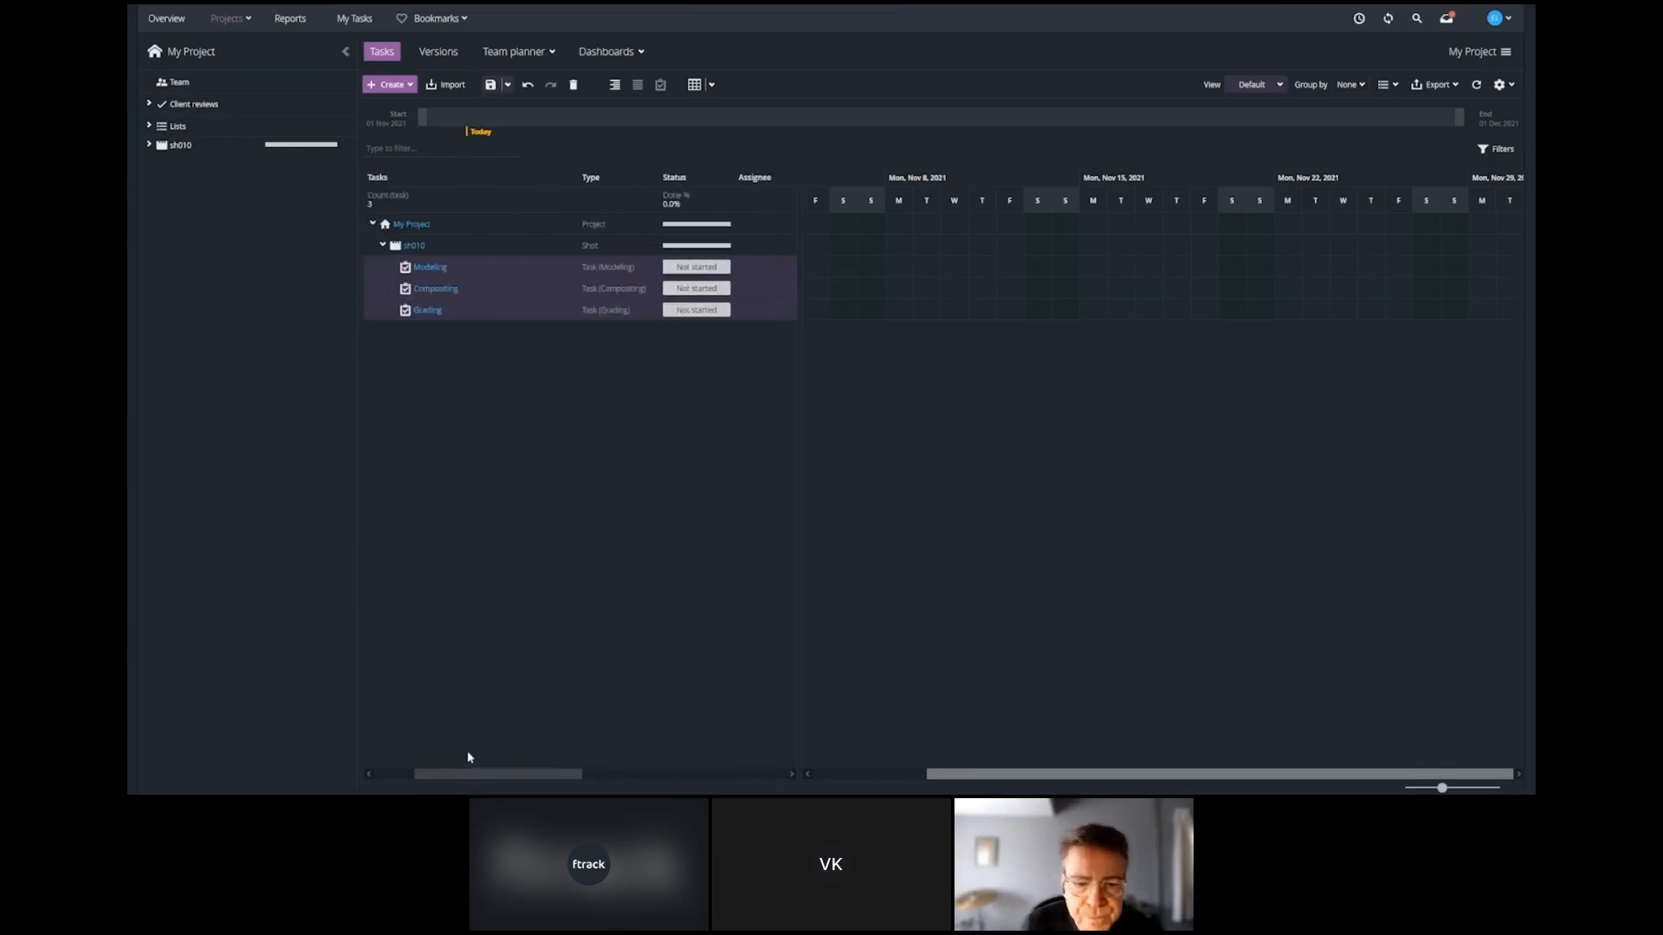
{"action": "left_click", "coordinate": [1511, 84]}
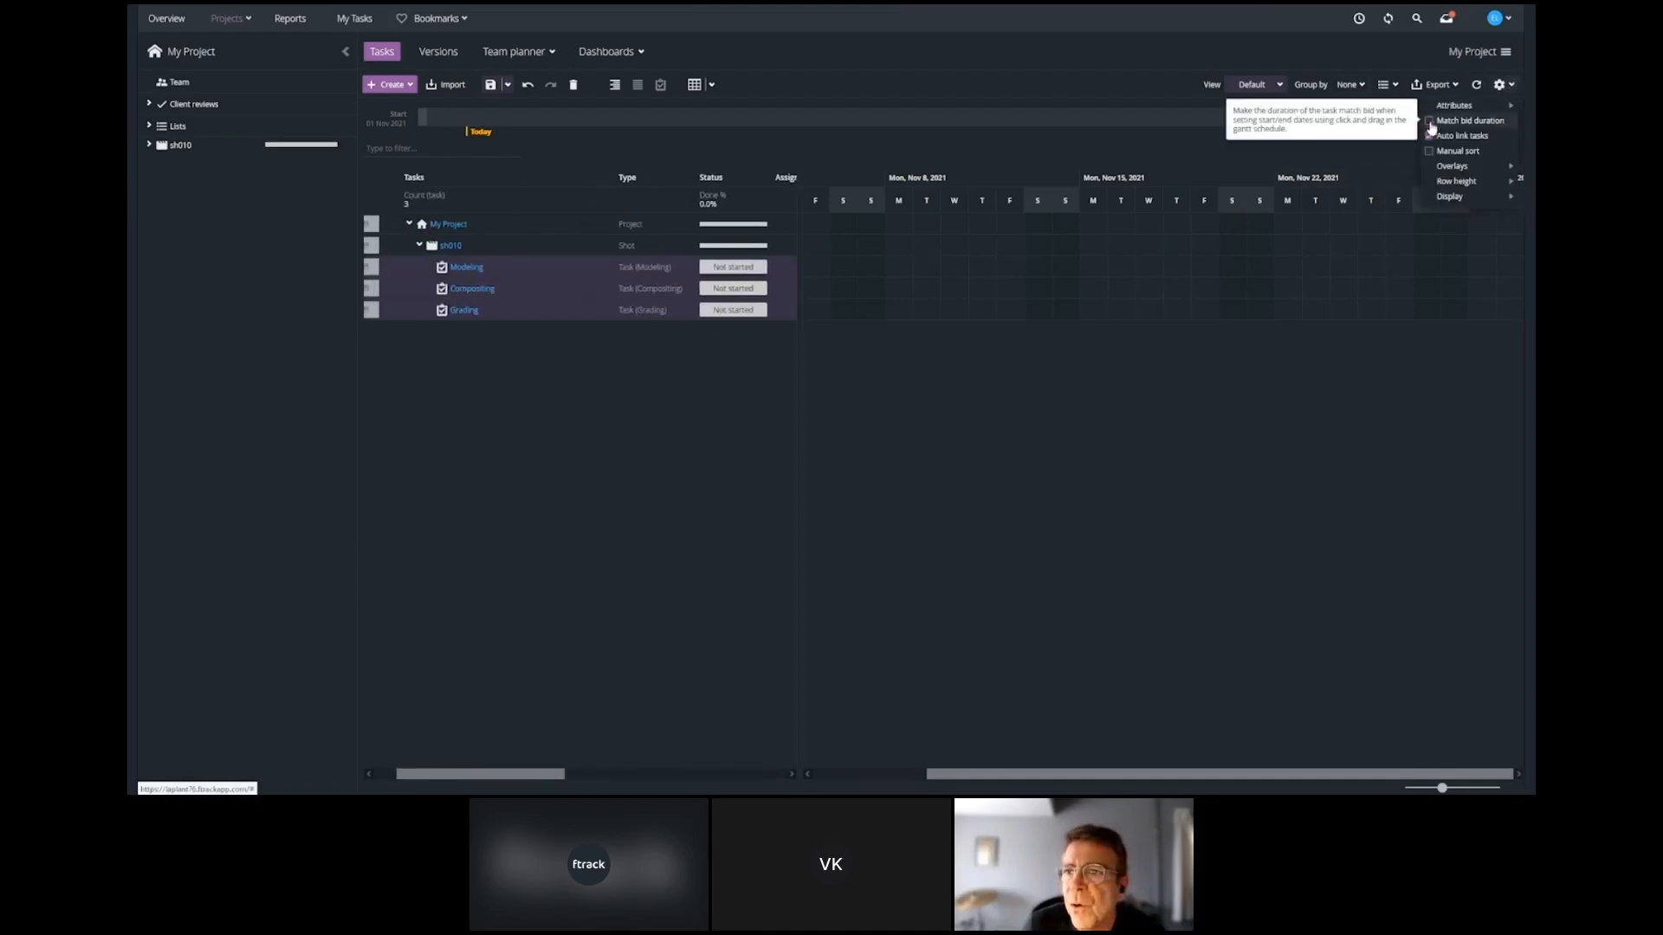
{"action": "left_click_drag", "start_coordinate": [460, 774], "coordinate": [445, 775]}
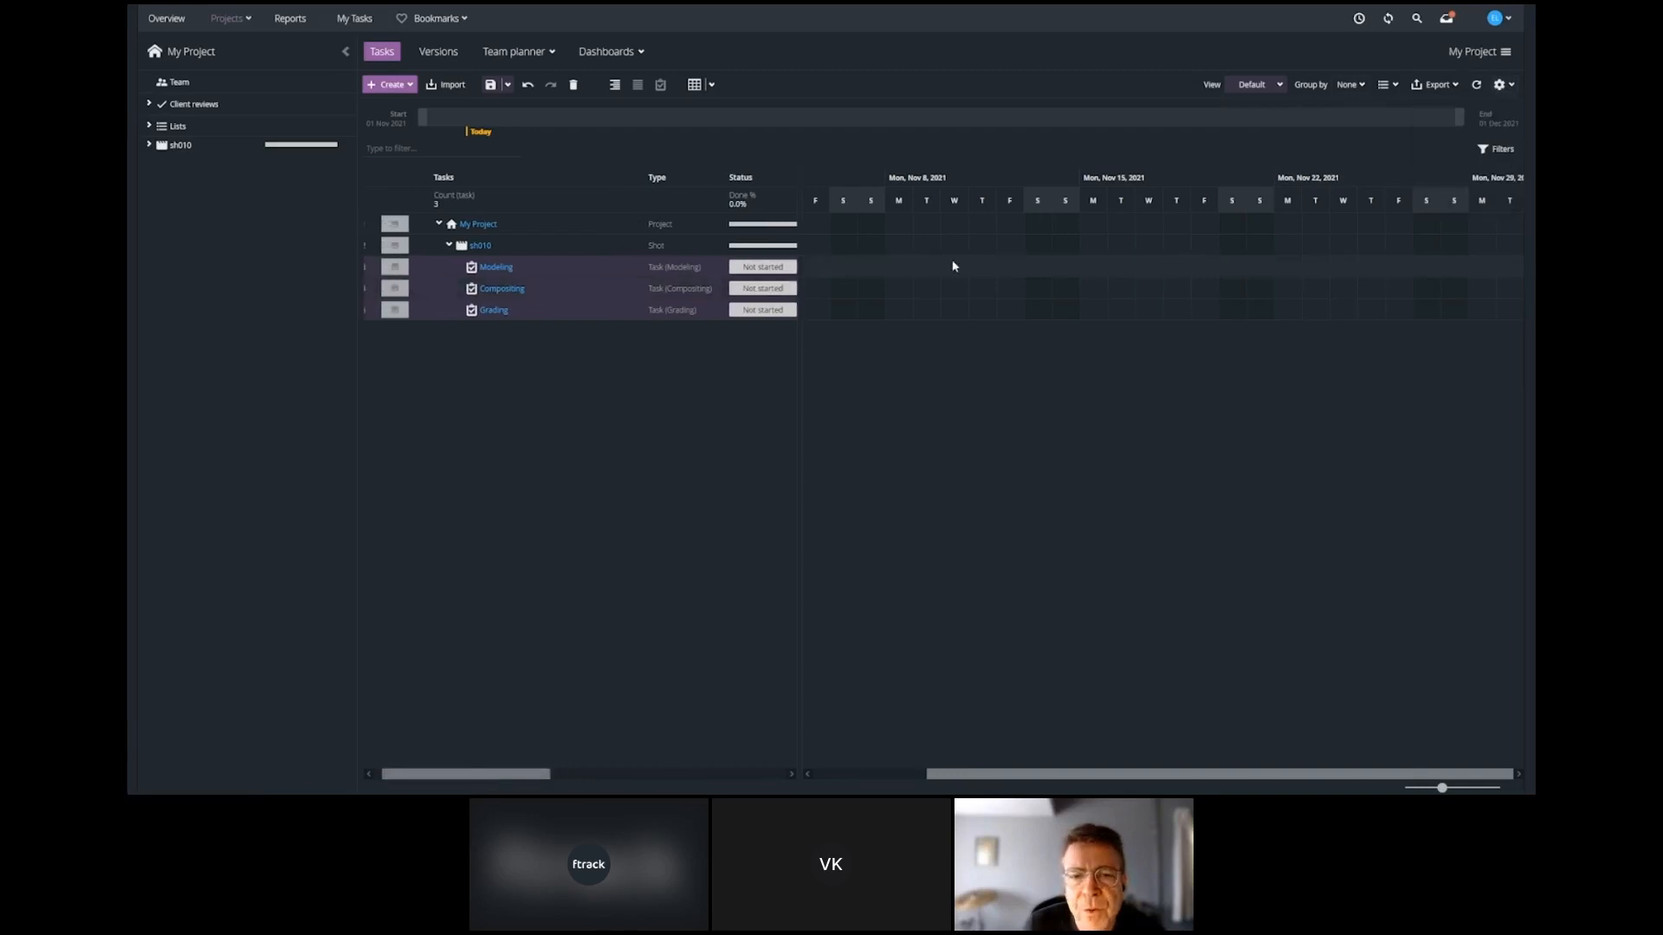
{"action": "mouse_move", "coordinate": [898, 267]}
{"action": "left_mouse_down"}
{"action": "mouse_move", "coordinate": [1009, 268]}
{"action": "mouse_move", "coordinate": [1002, 288]}
{"action": "mouse_move", "coordinate": [1034, 289]}
{"action": "left_mouse_up"}
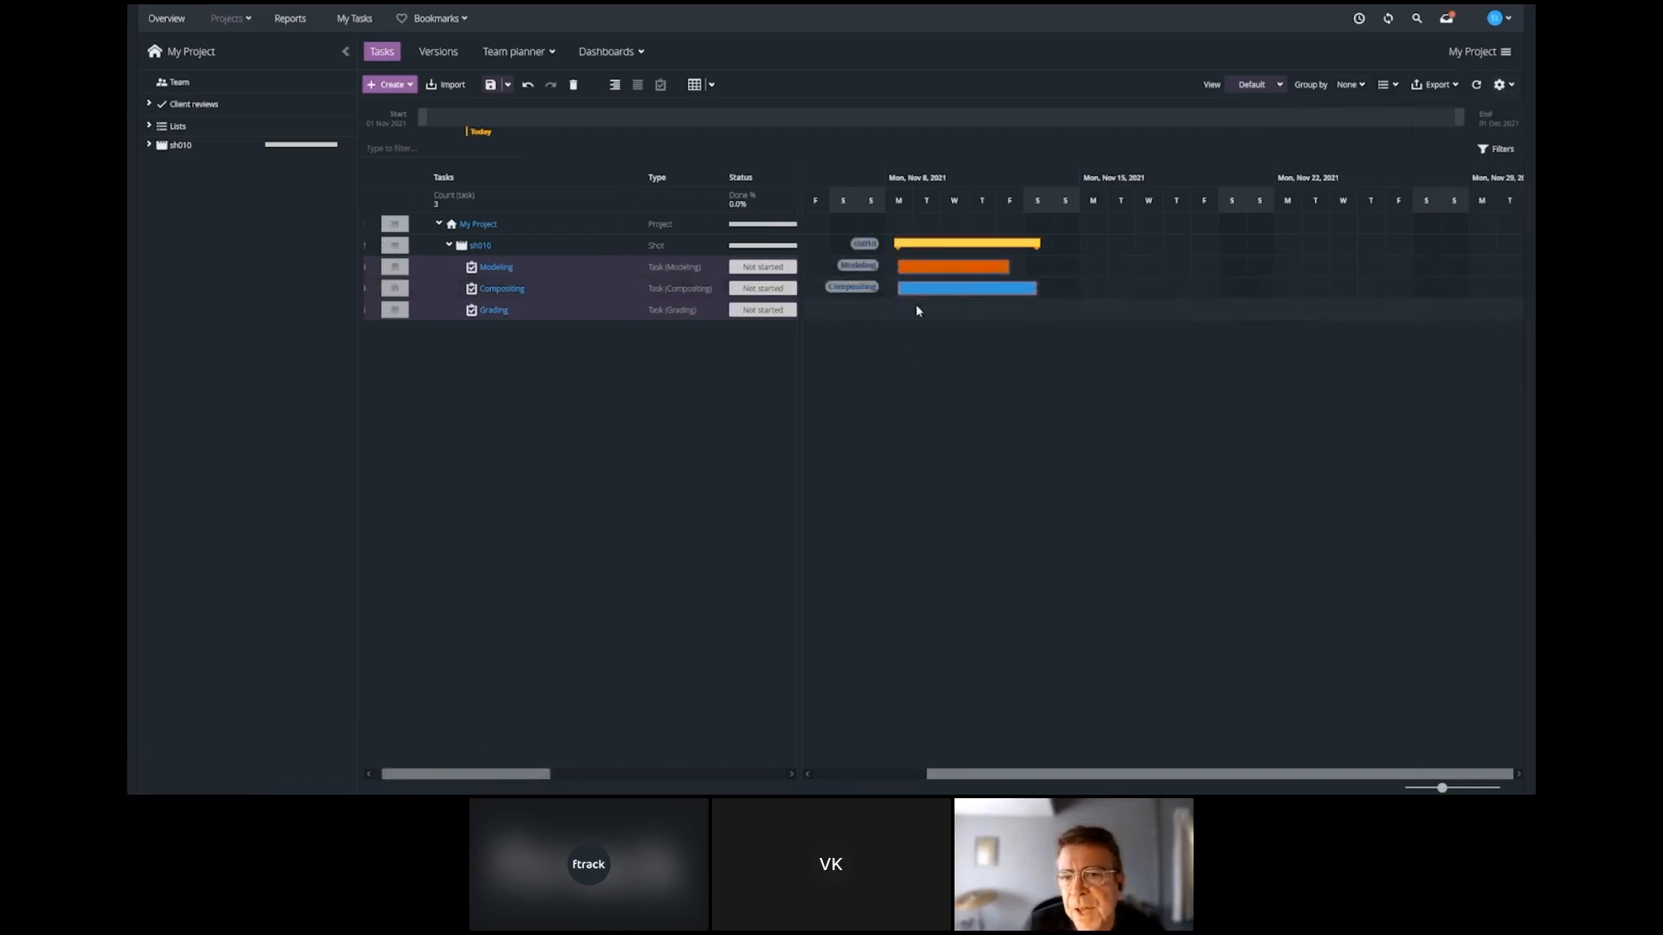
{"action": "left_click_drag", "start_coordinate": [902, 309], "coordinate": [1121, 309]}
Adjust the scheduled durations of sh010's Modeling, Compositing and Grading tasks together to match their bid hours.
{"action": "left_click_drag", "start_coordinate": [502, 775], "coordinate": [741, 766]}
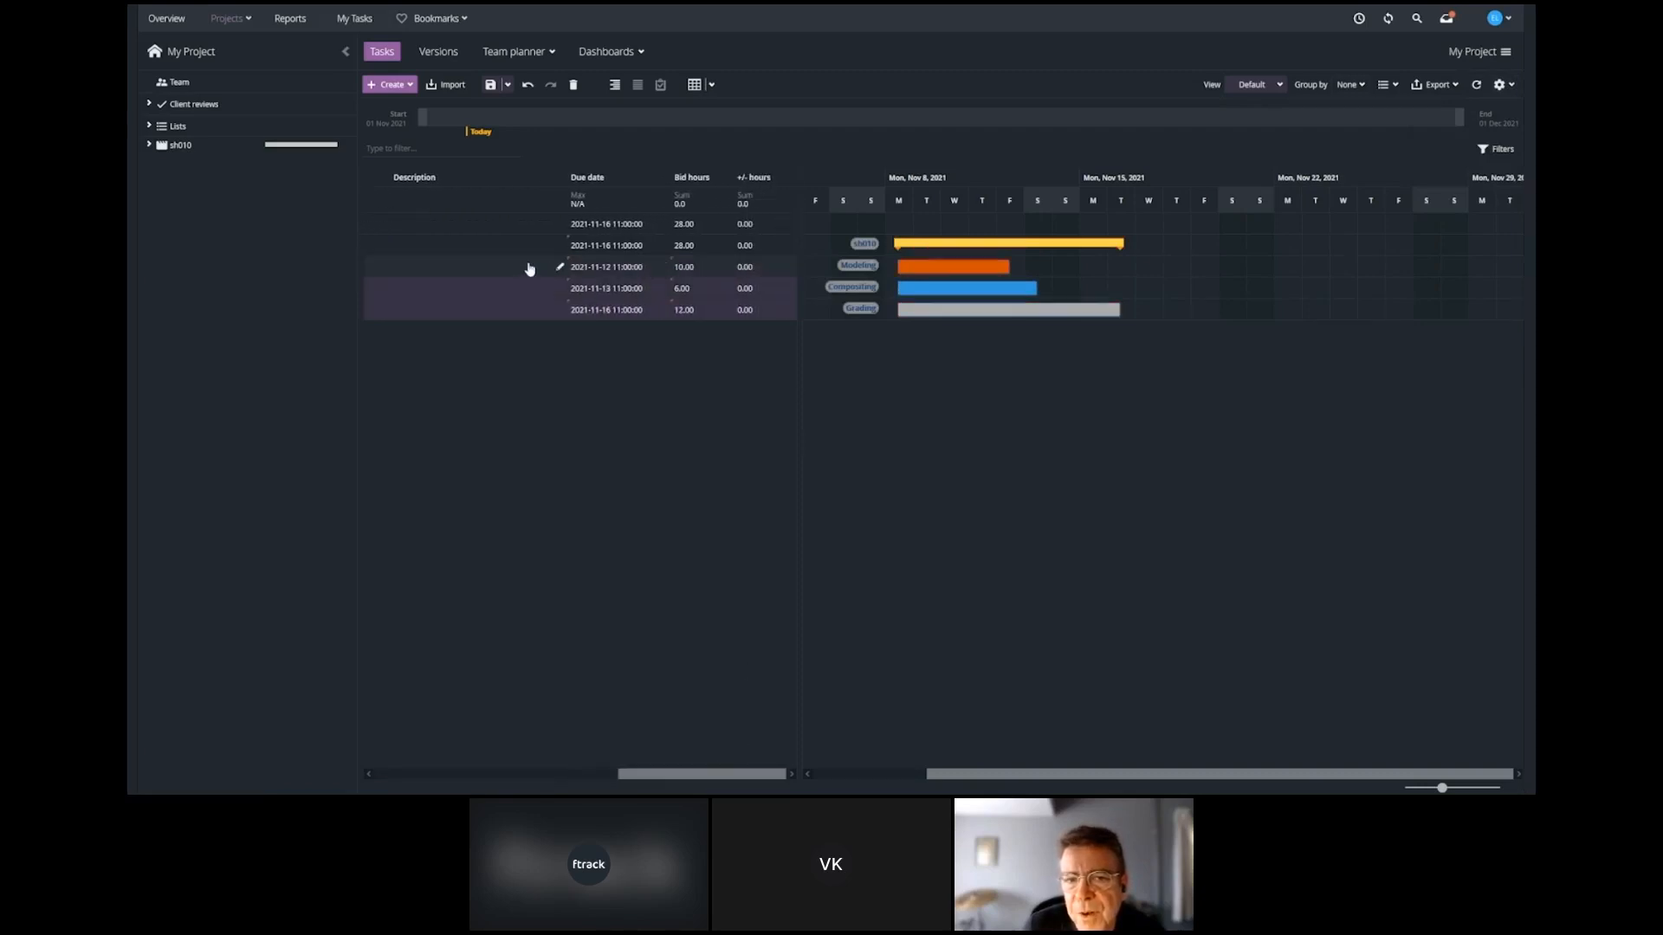
{"action": "left_click", "coordinate": [533, 317], "text": "shift"}
{"action": "right_click", "coordinate": [698, 269]}
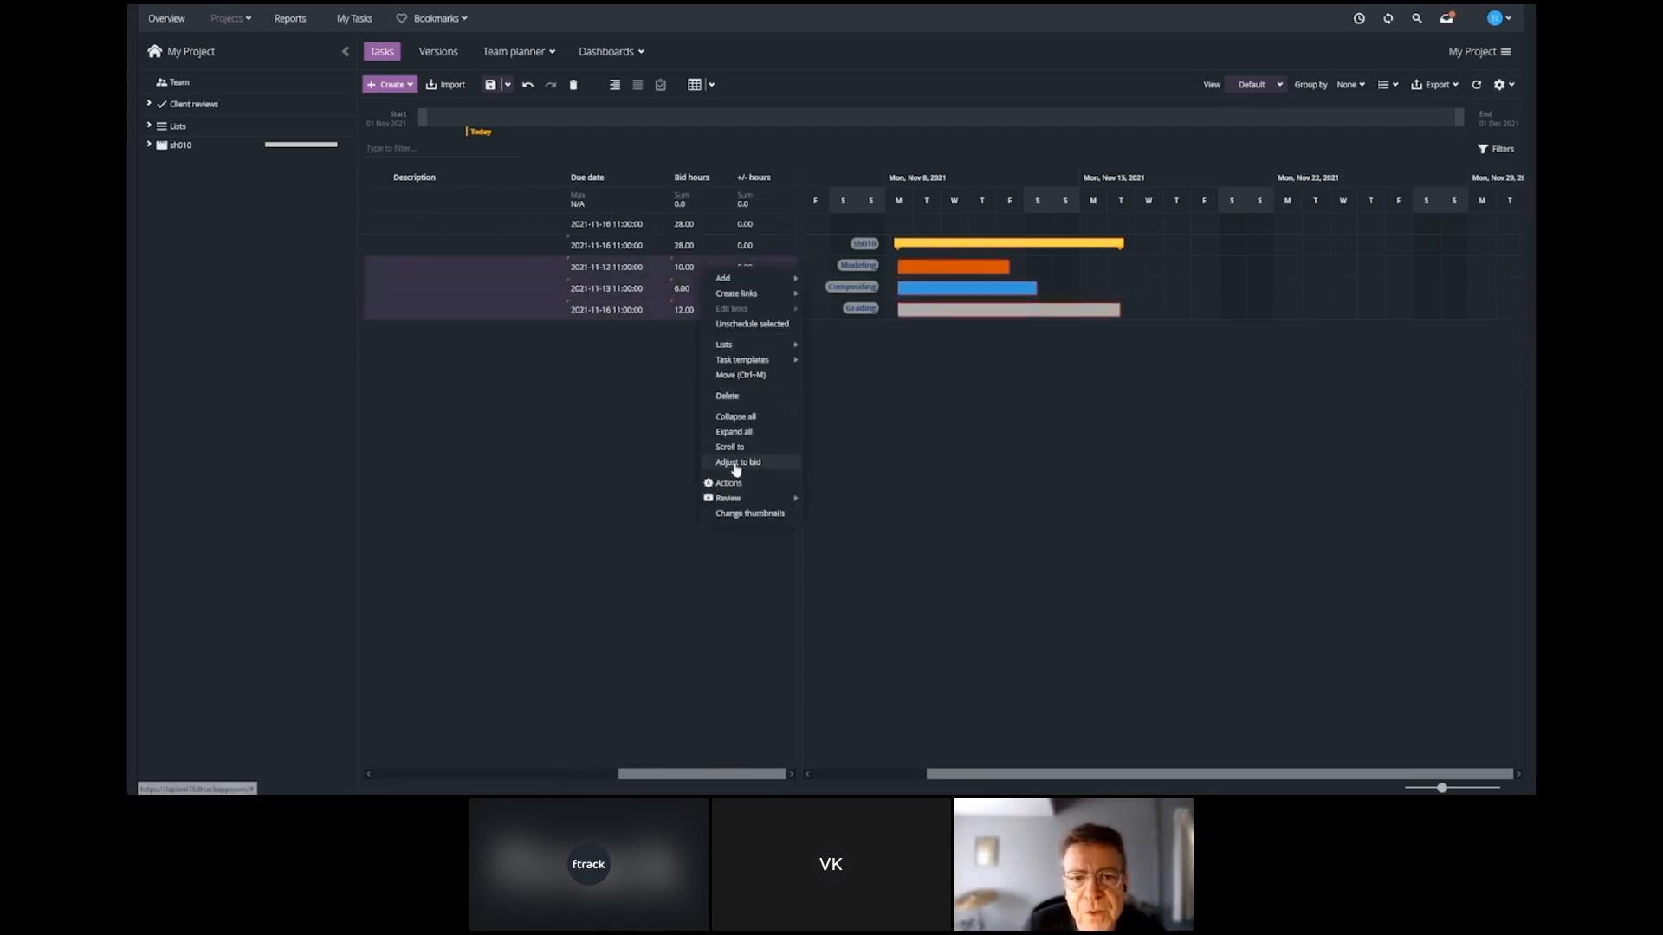
{"action": "left_click", "coordinate": [734, 467]}
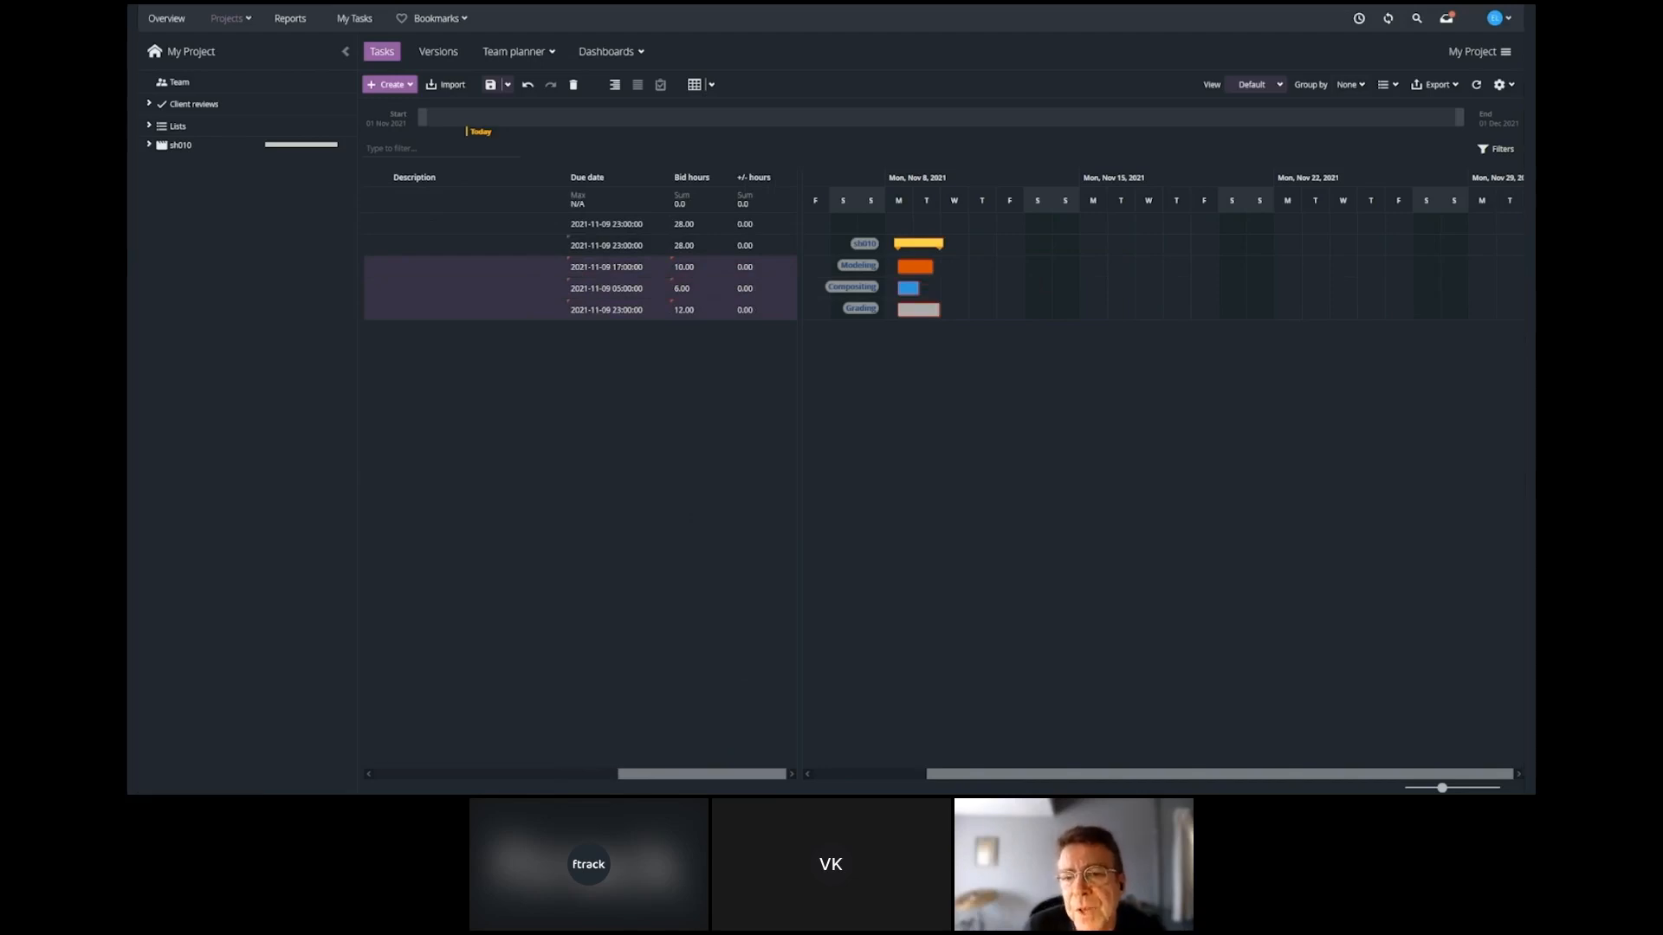
Create a second shot named sh020 under My Project using the My Shot Template task template.
{"action": "left_click", "coordinate": [407, 84]}
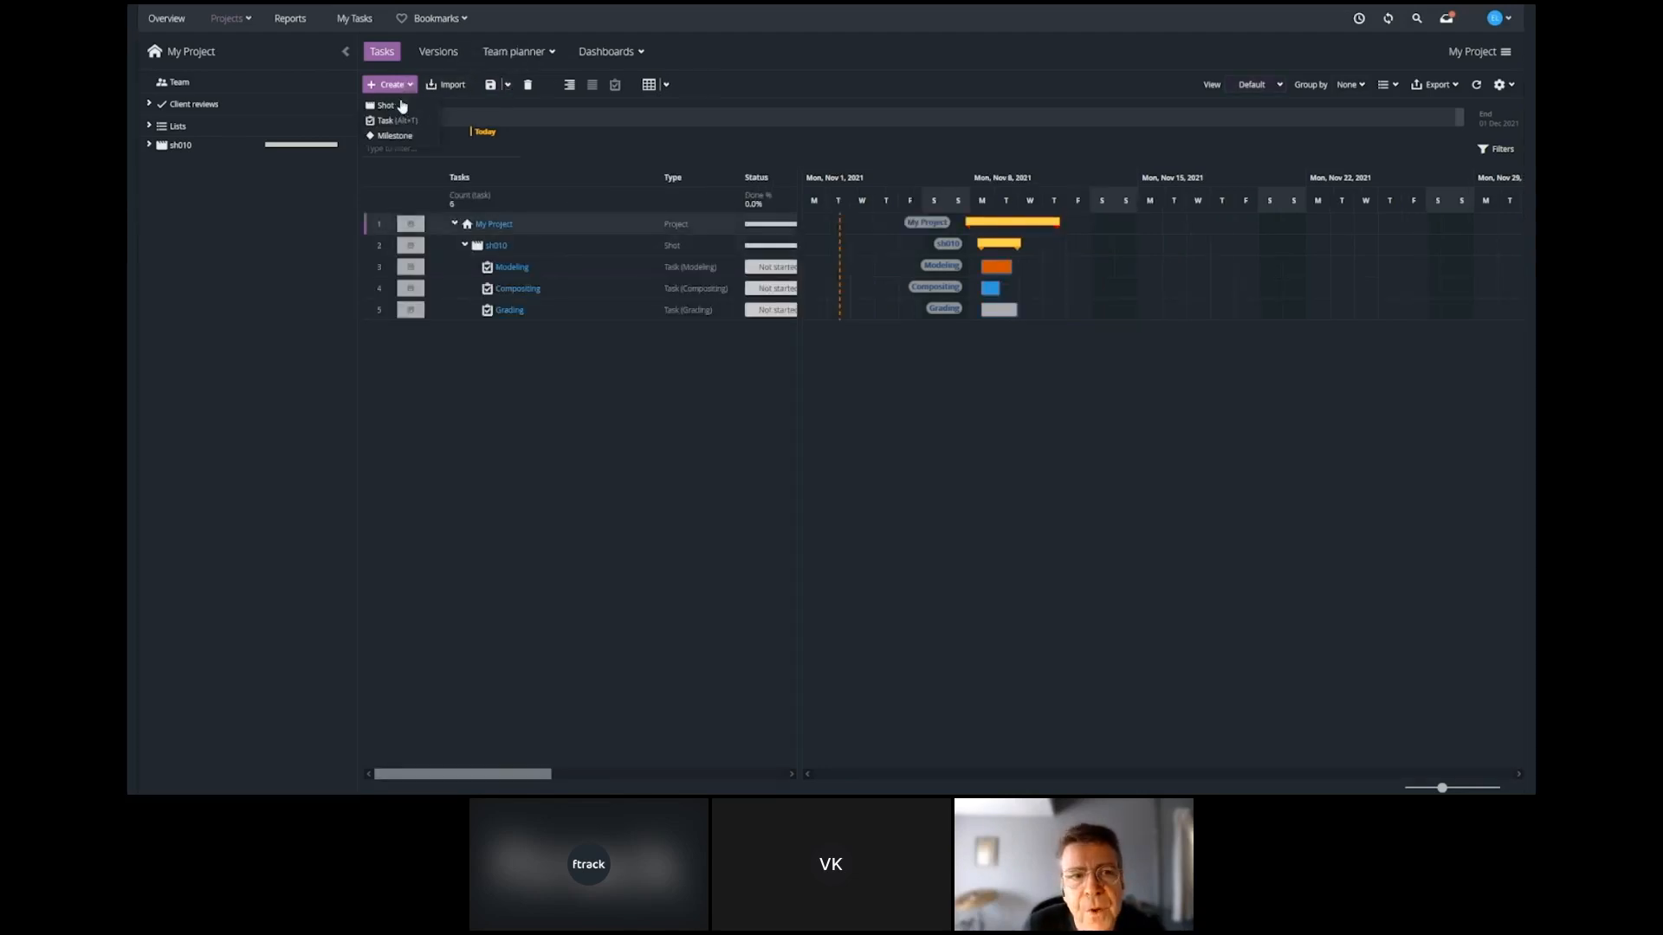
{"action": "left_click", "coordinate": [385, 106]}
{"action": "type", "text": "sh020"}
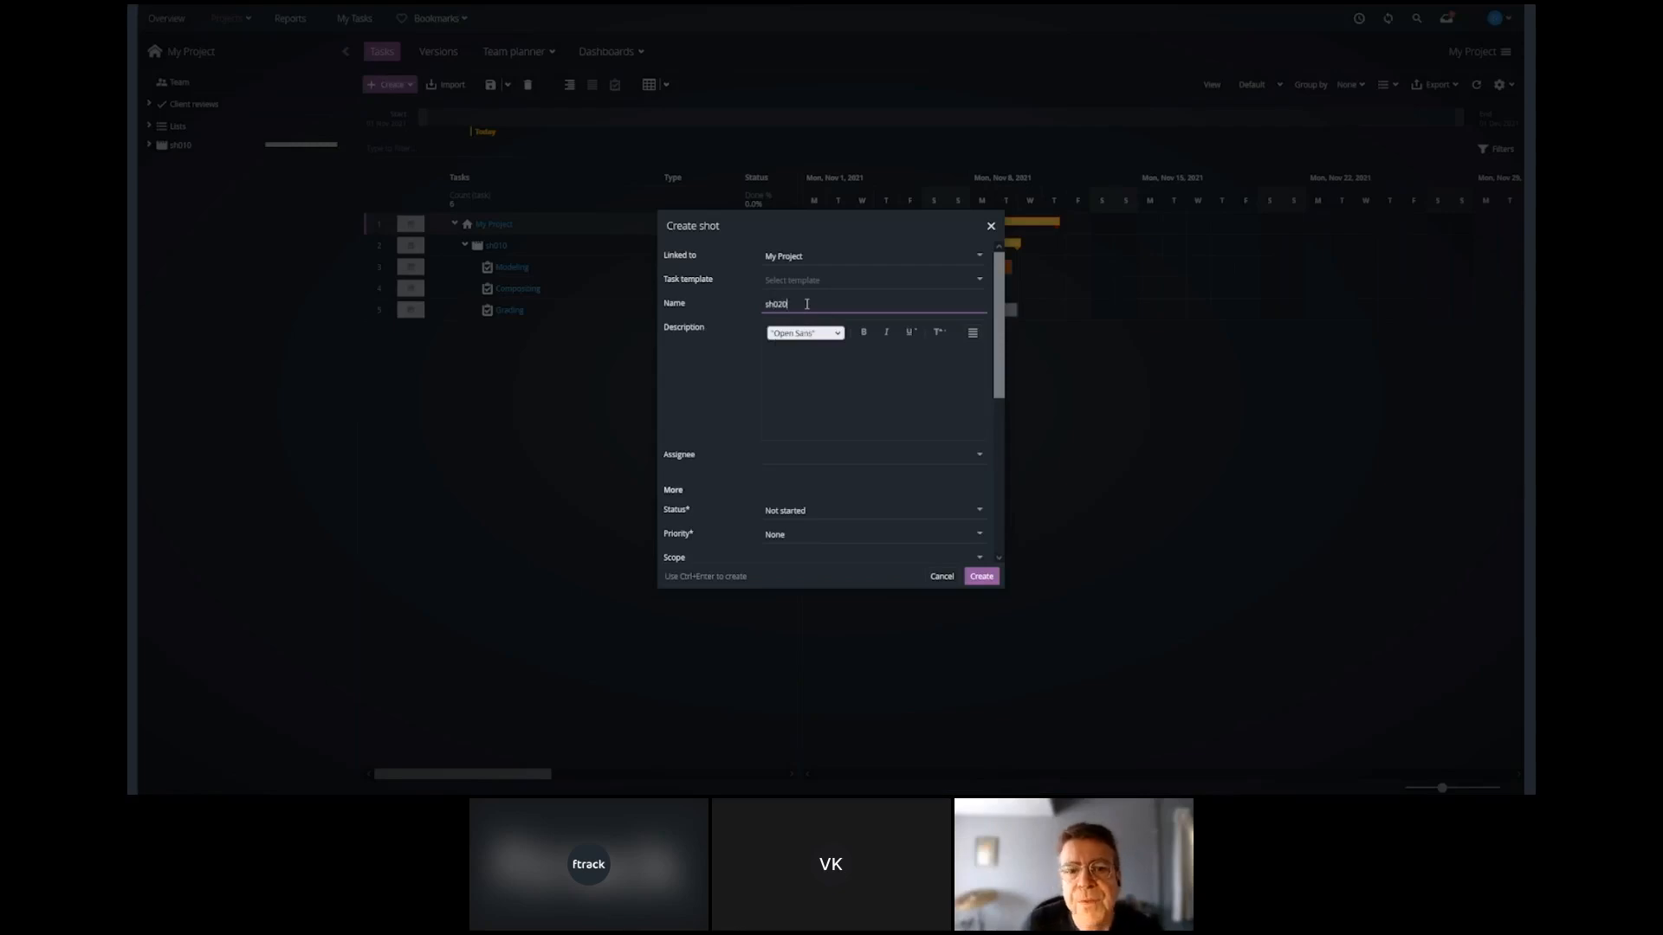
{"action": "left_click", "coordinate": [969, 280]}
{"action": "left_click", "coordinate": [810, 308]}
{"action": "left_click", "coordinate": [987, 578]}
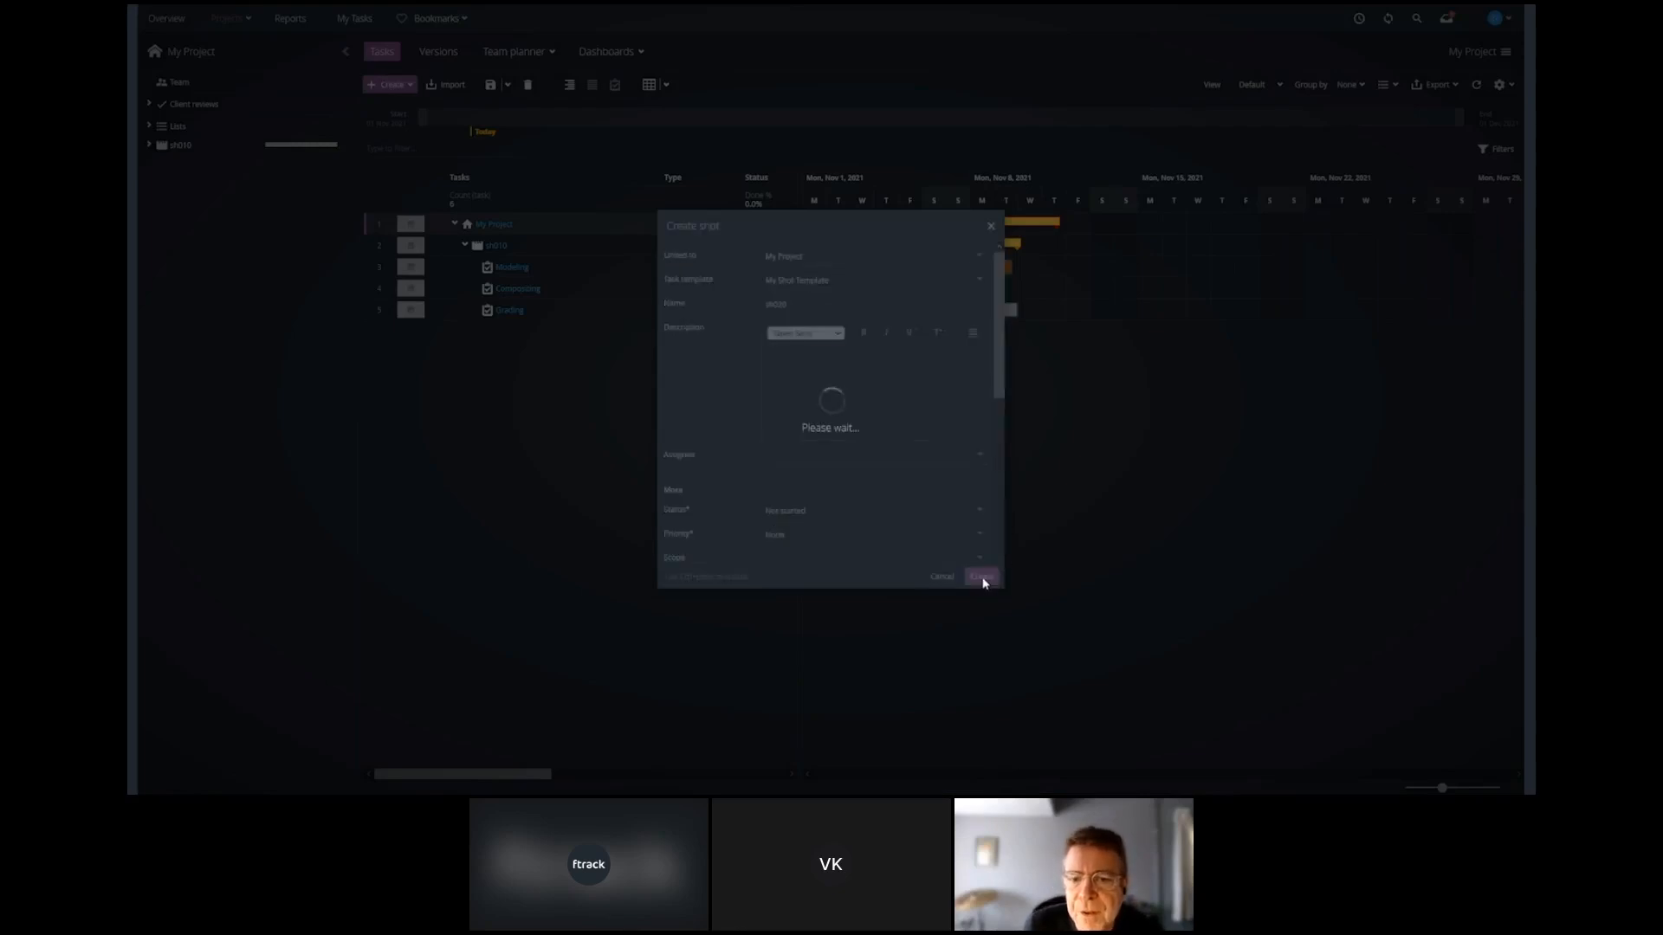
Set the bid hours of sh020's Modeling, Compositing and Grading tasks to 5 each.
{"action": "left_click_drag", "start_coordinate": [538, 775], "coordinate": [760, 754]}
{"action": "left_click", "coordinate": [701, 356]}
{"action": "left_click", "coordinate": [713, 398], "text": "shift"}
{"action": "left_click", "coordinate": [738, 396]}
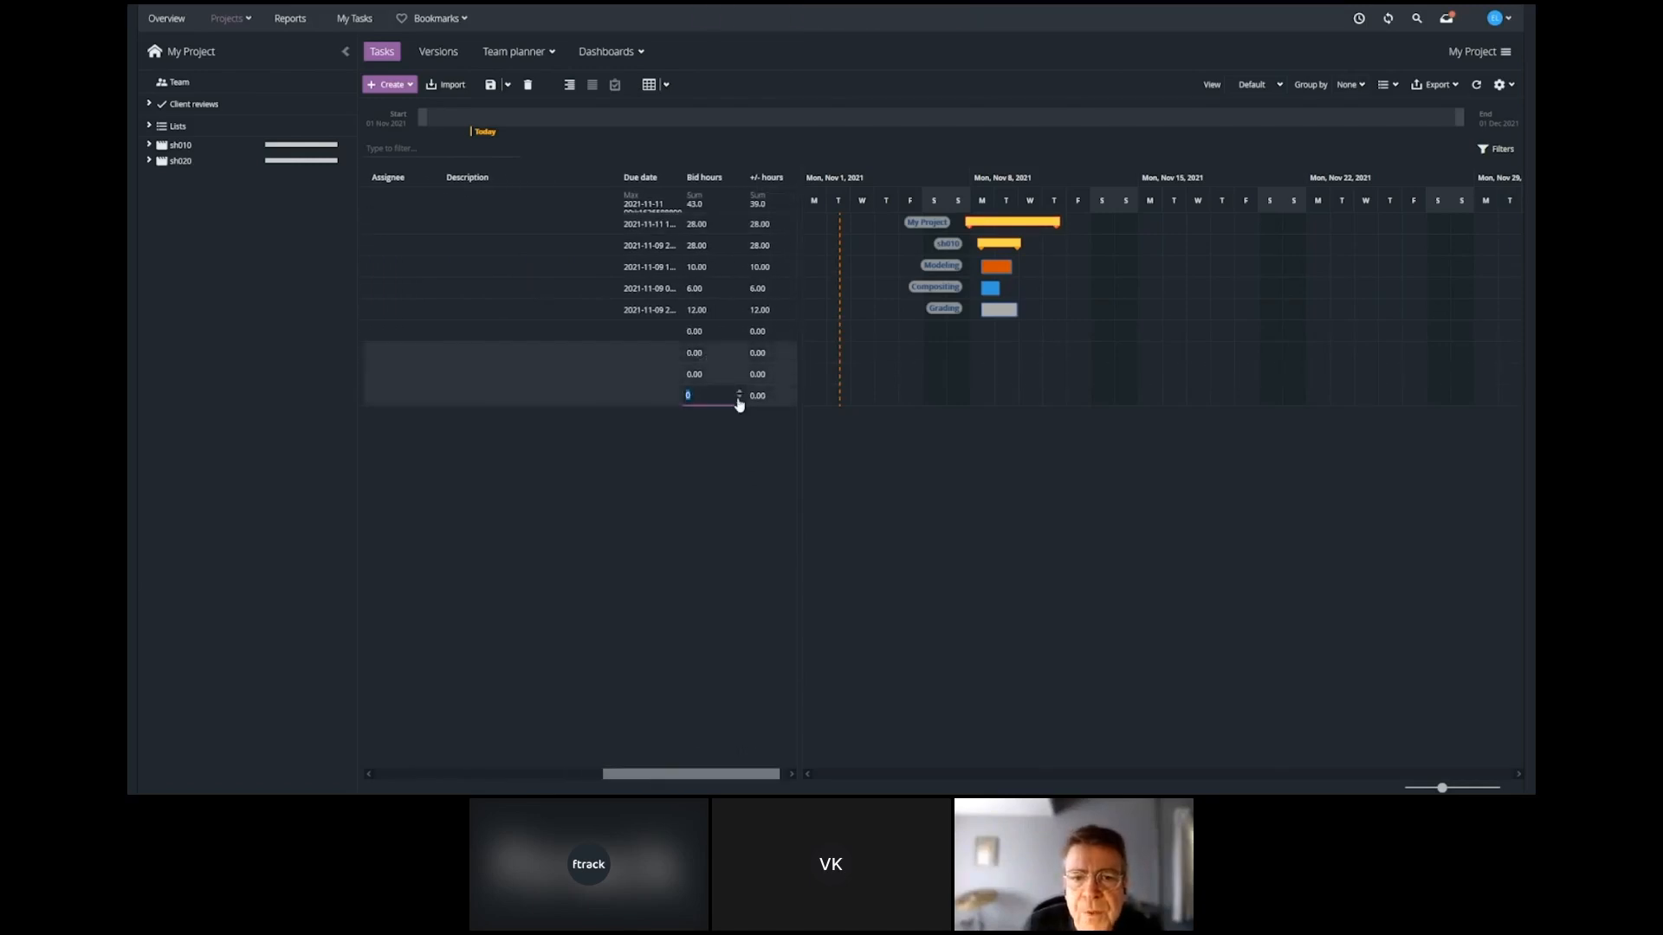
{"action": "type", "text": "5"}
{"action": "key", "text": "Return"}
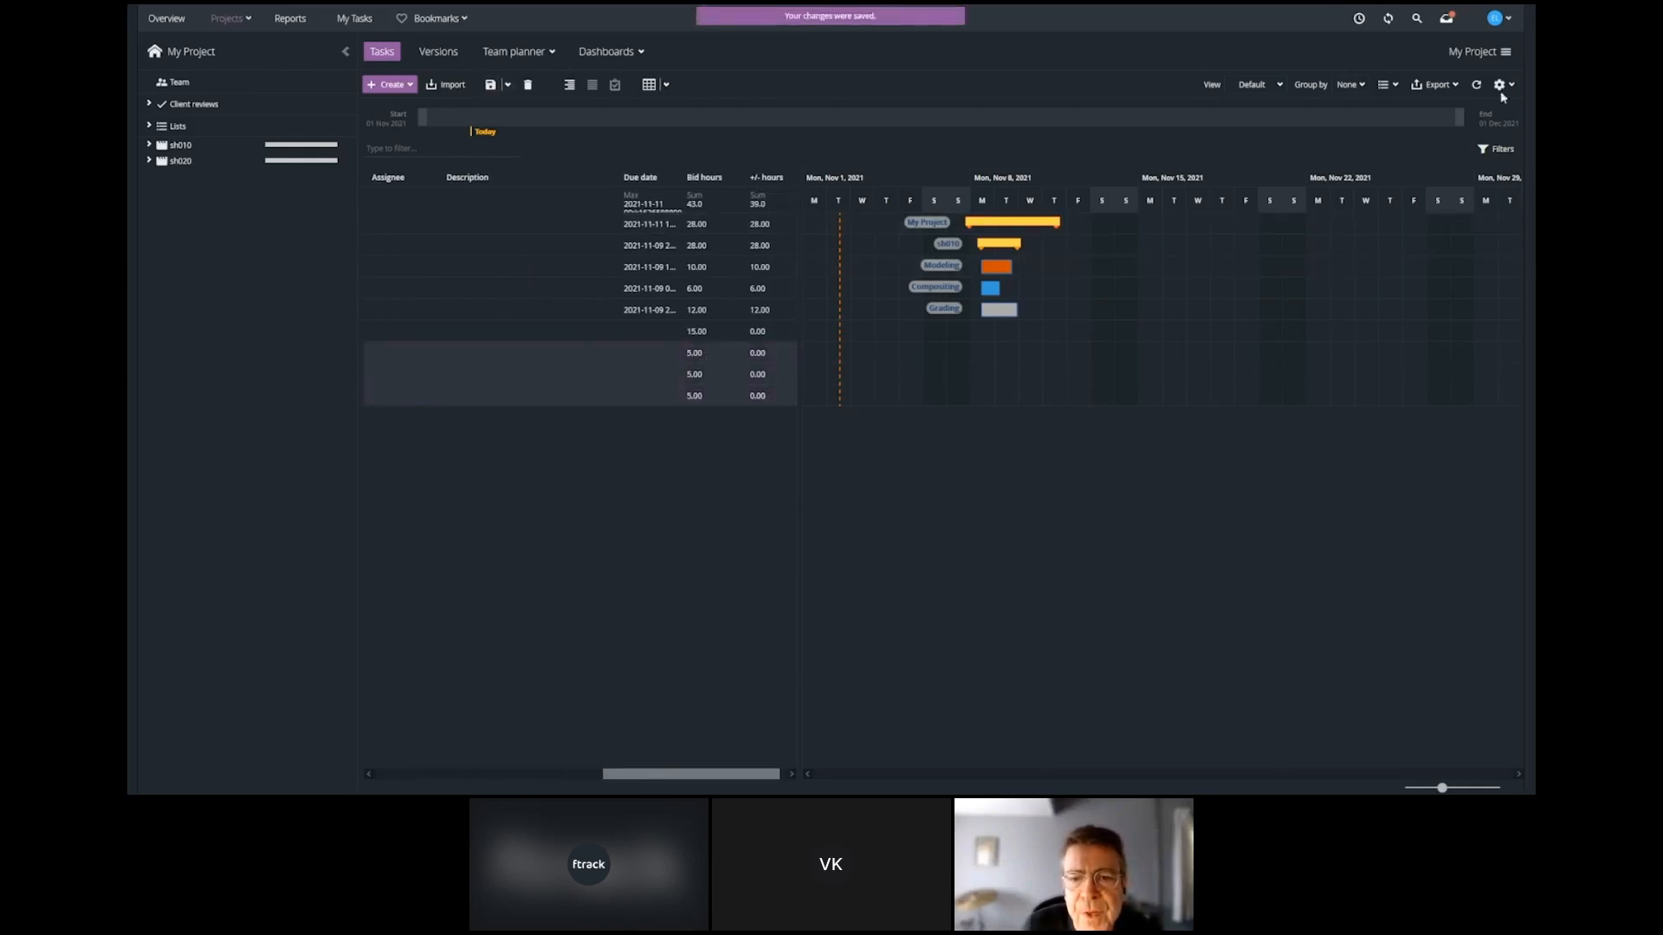
Schedule sh020's three tasks together in the week of November 8, 2021, with Match bid duration and Auto link tasks enabled.
{"action": "left_click", "coordinate": [1500, 85]}
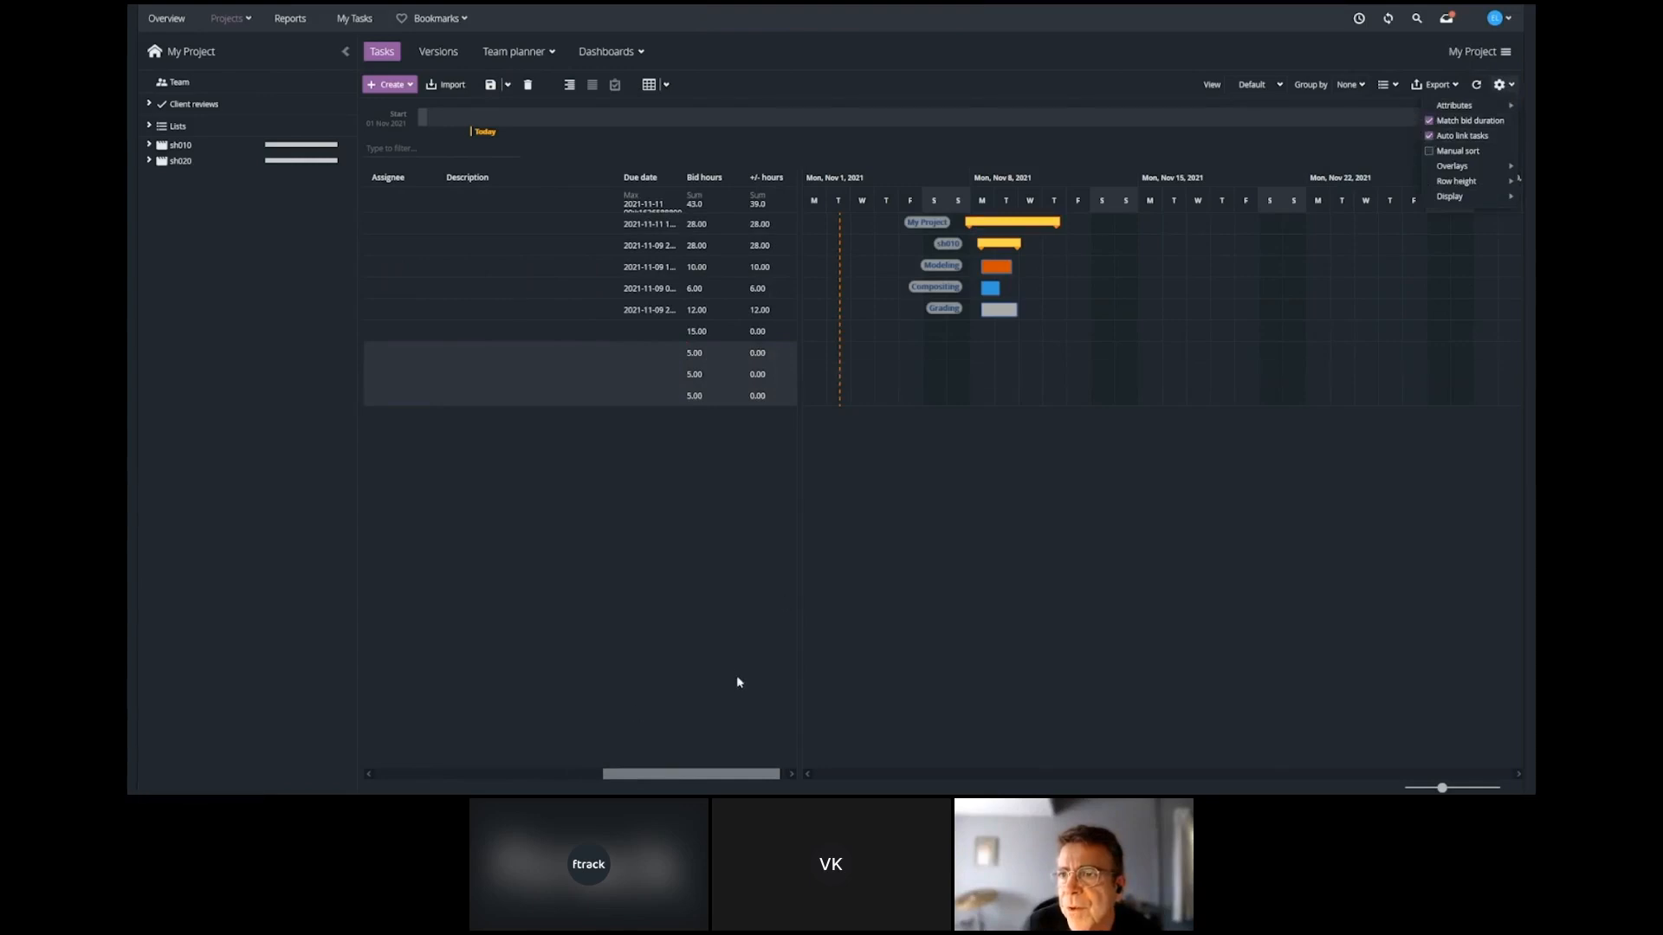
{"action": "mouse_move", "coordinate": [992, 356]}
{"action": "left_mouse_down"}
{"action": "mouse_move", "coordinate": [1031, 376]}
{"action": "mouse_move", "coordinate": [997, 405]}
{"action": "left_mouse_up"}
Assign sh020's Modeling task to the user listed after Demo-artist 4.
{"action": "left_click_drag", "start_coordinate": [687, 775], "coordinate": [573, 775]}
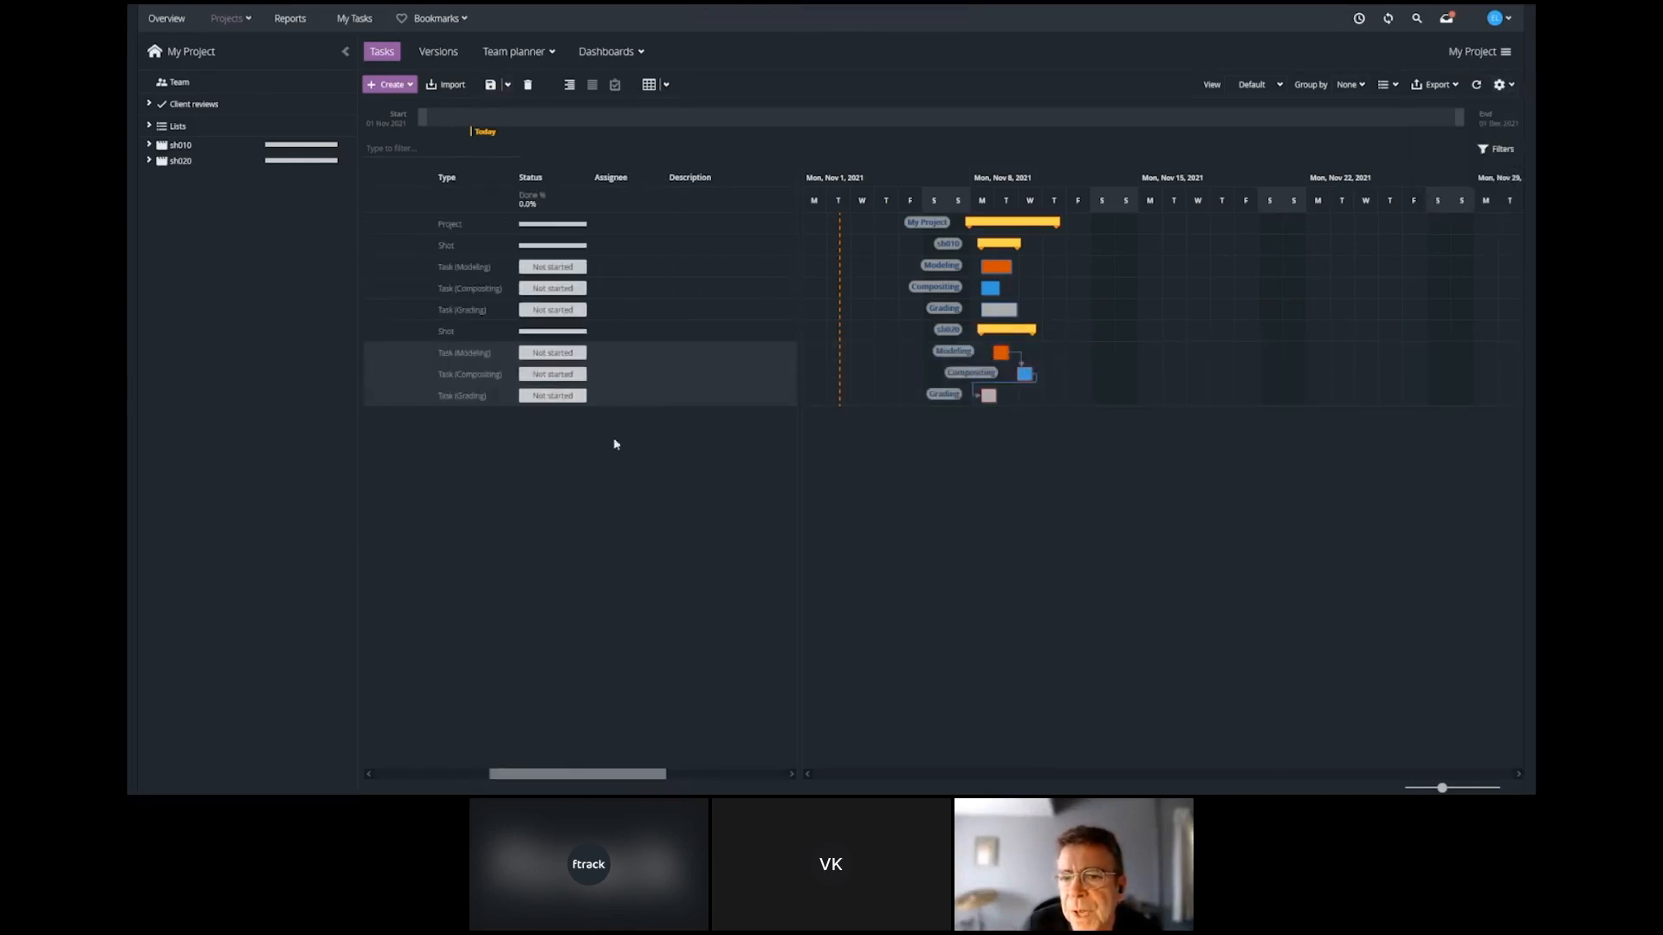
{"action": "left_click", "coordinate": [617, 353]}
{"action": "left_click", "coordinate": [656, 353]}
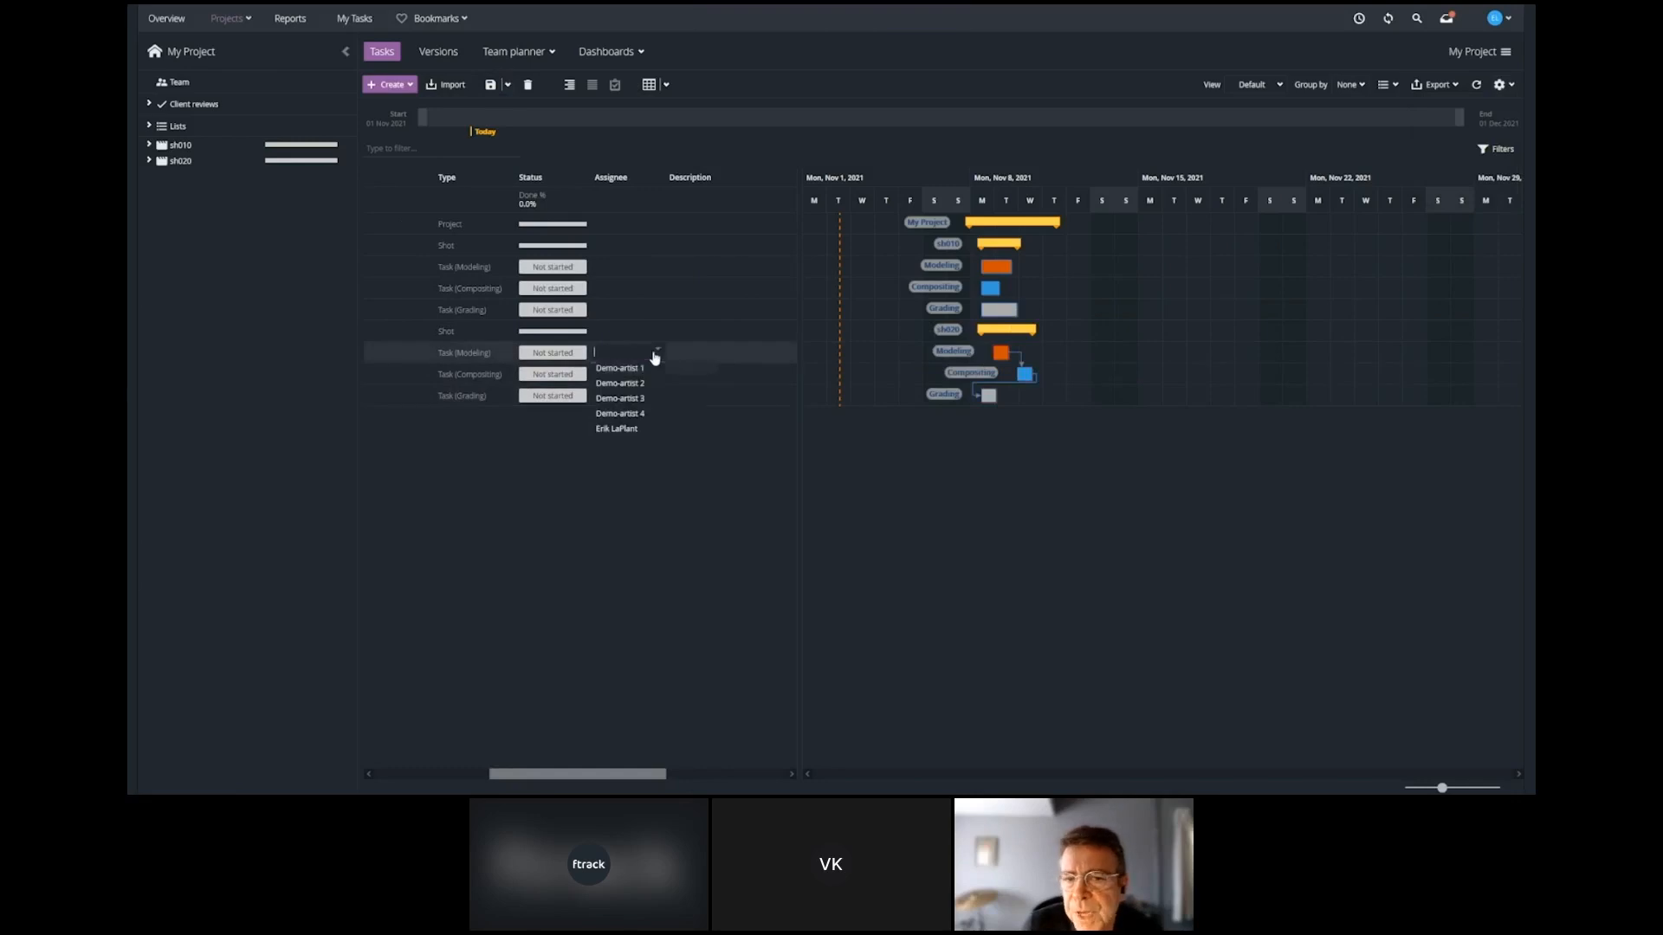
{"action": "left_click", "coordinate": [616, 429]}
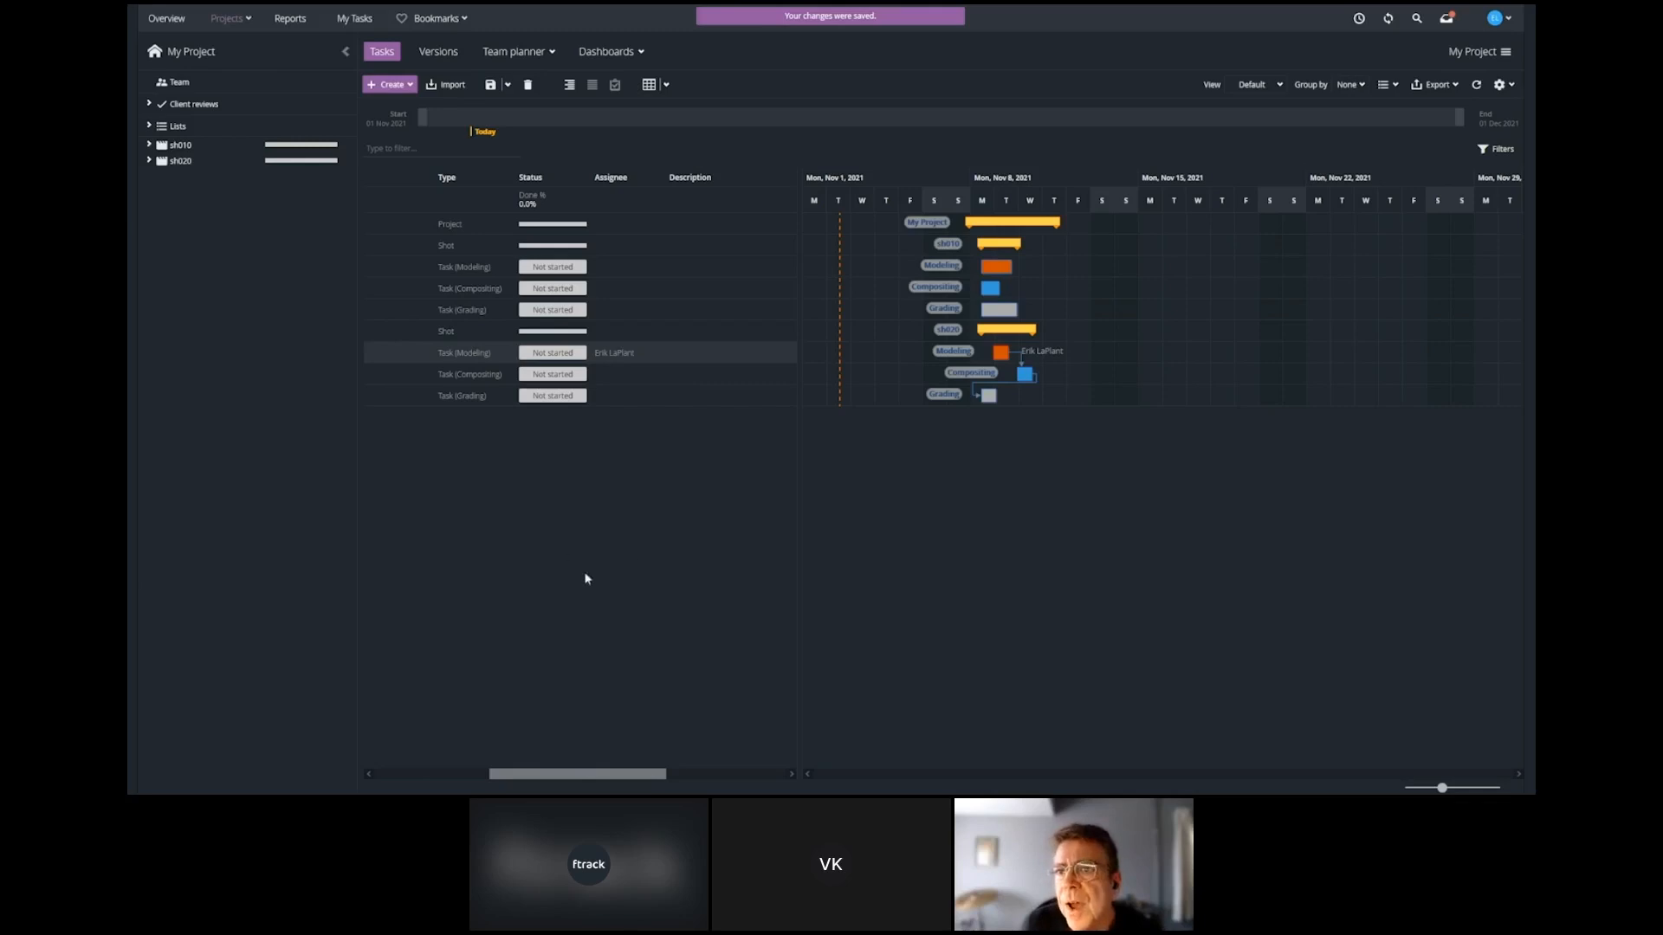
Log 4 hours of work against sh020's Modeling task in the time logger and save the entry.
{"action": "left_click", "coordinate": [1359, 19]}
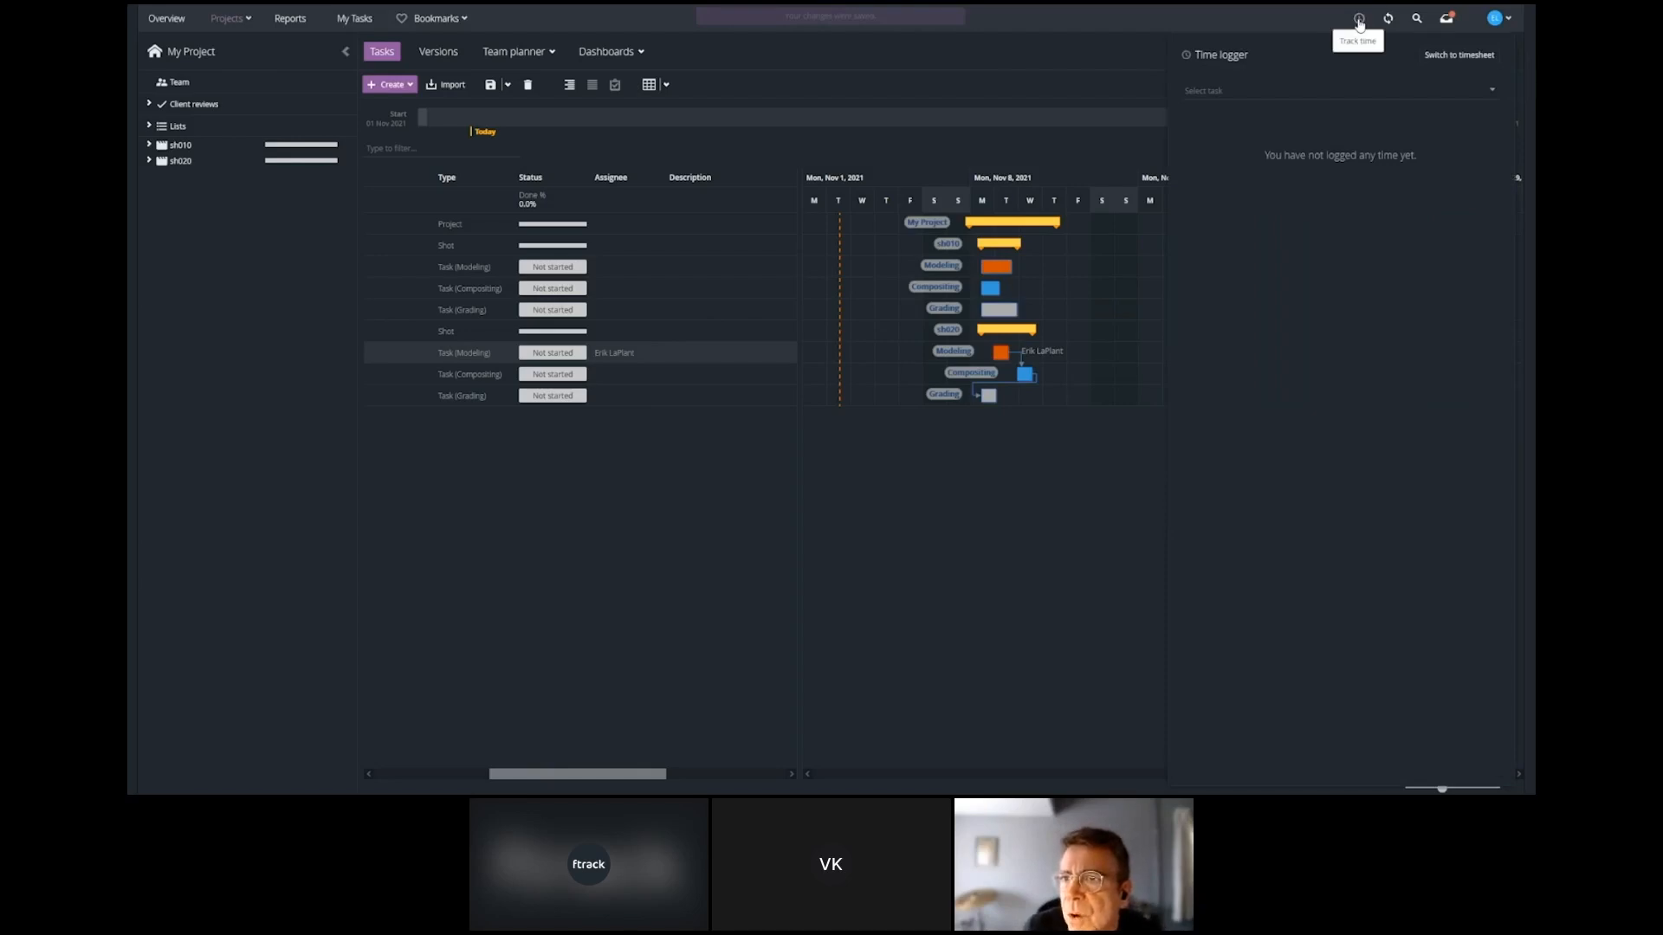
{"action": "left_click", "coordinate": [1493, 93]}
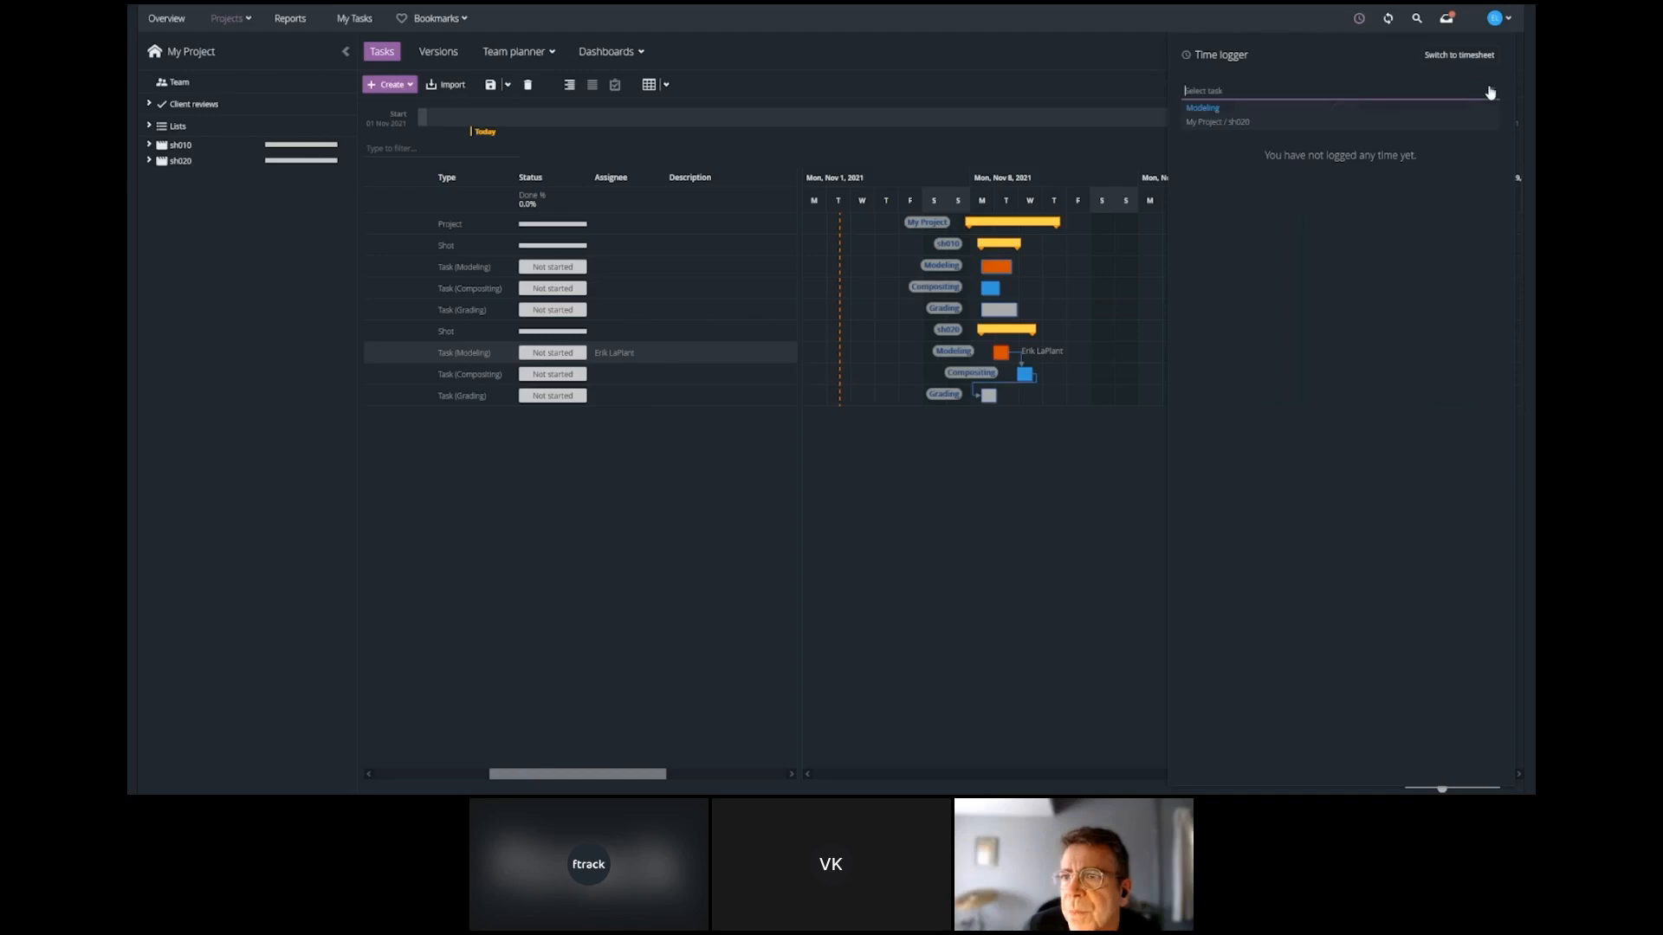
{"action": "left_click", "coordinate": [1237, 122]}
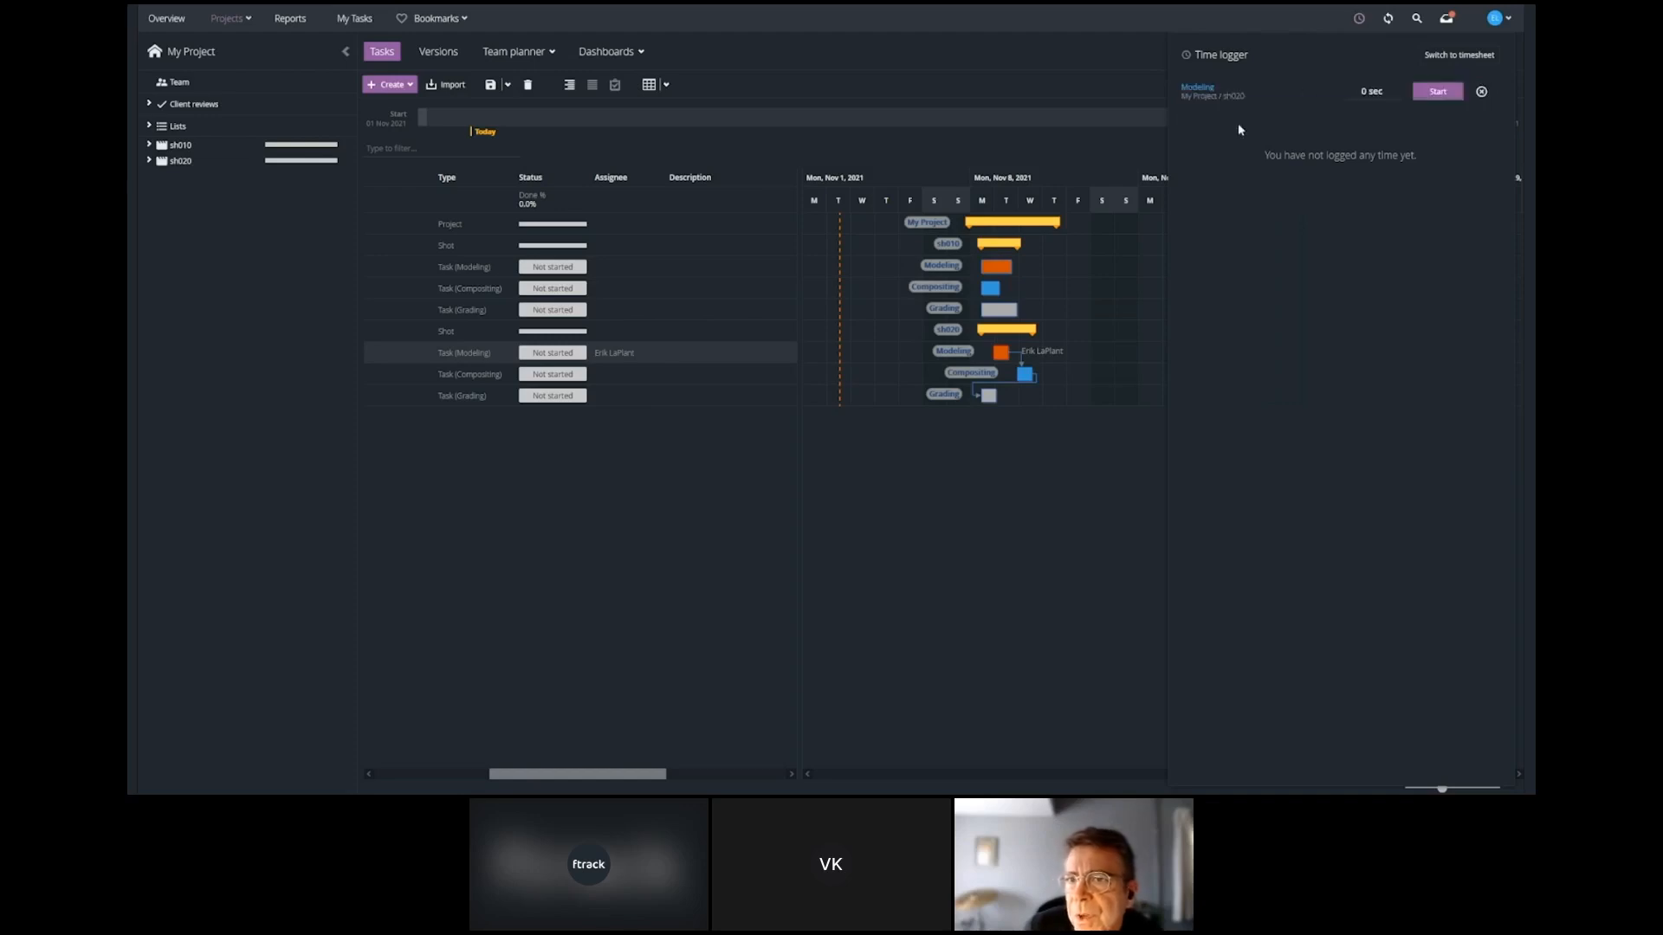
{"action": "left_click", "coordinate": [1390, 90]}
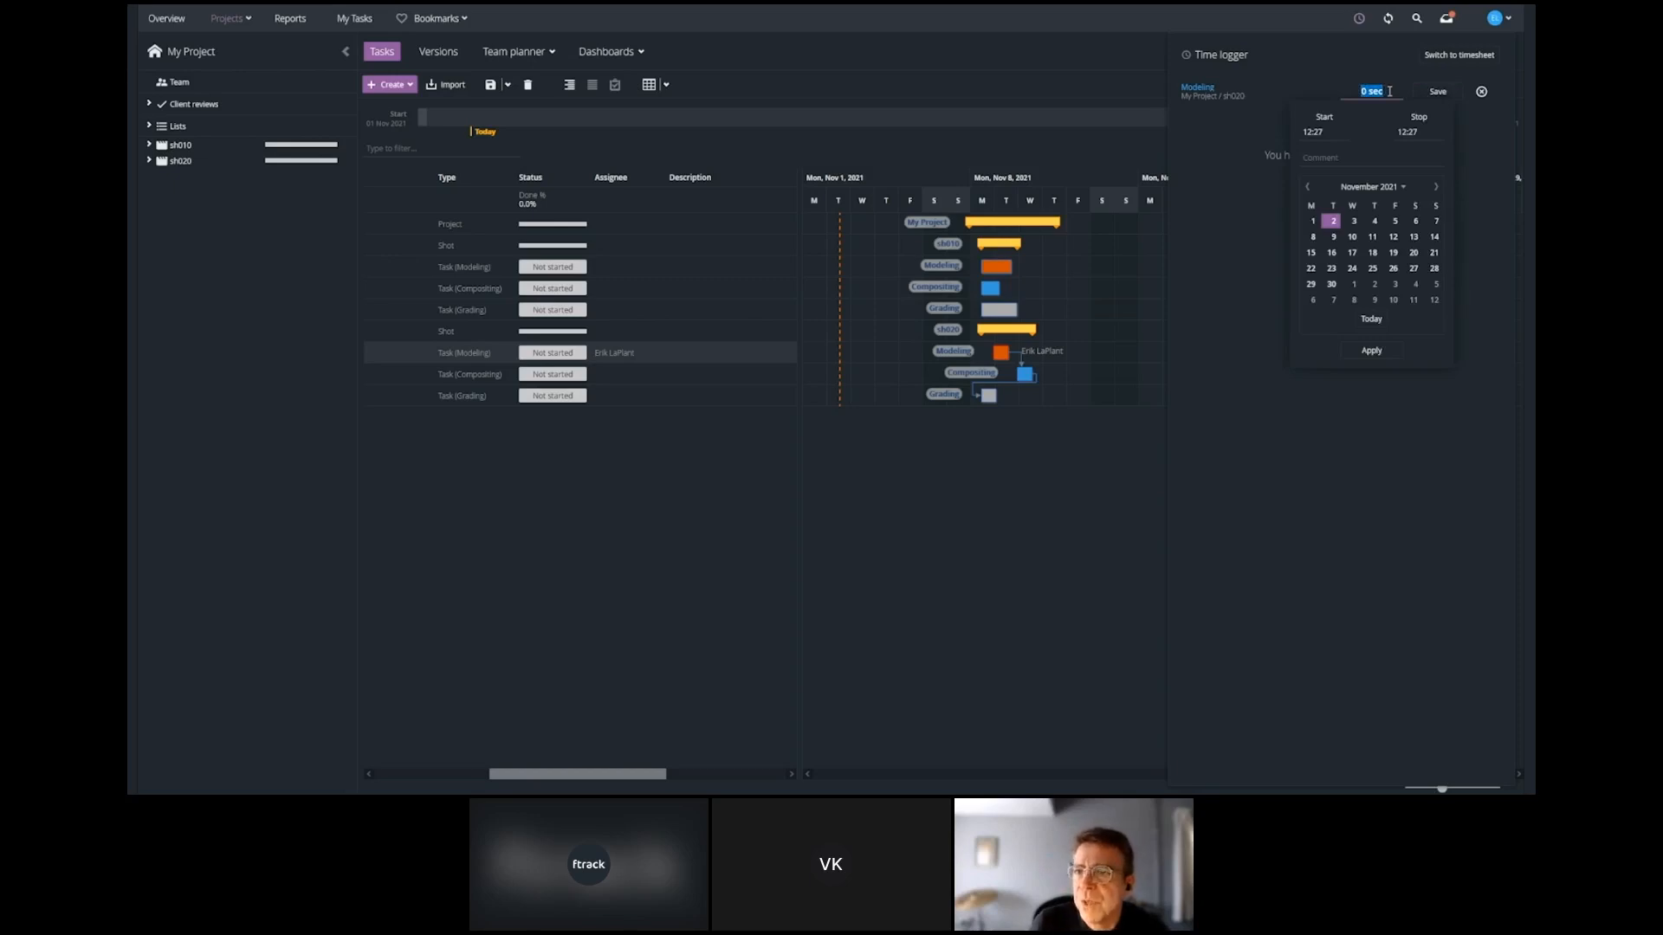
{"action": "type", "text": "4h"}
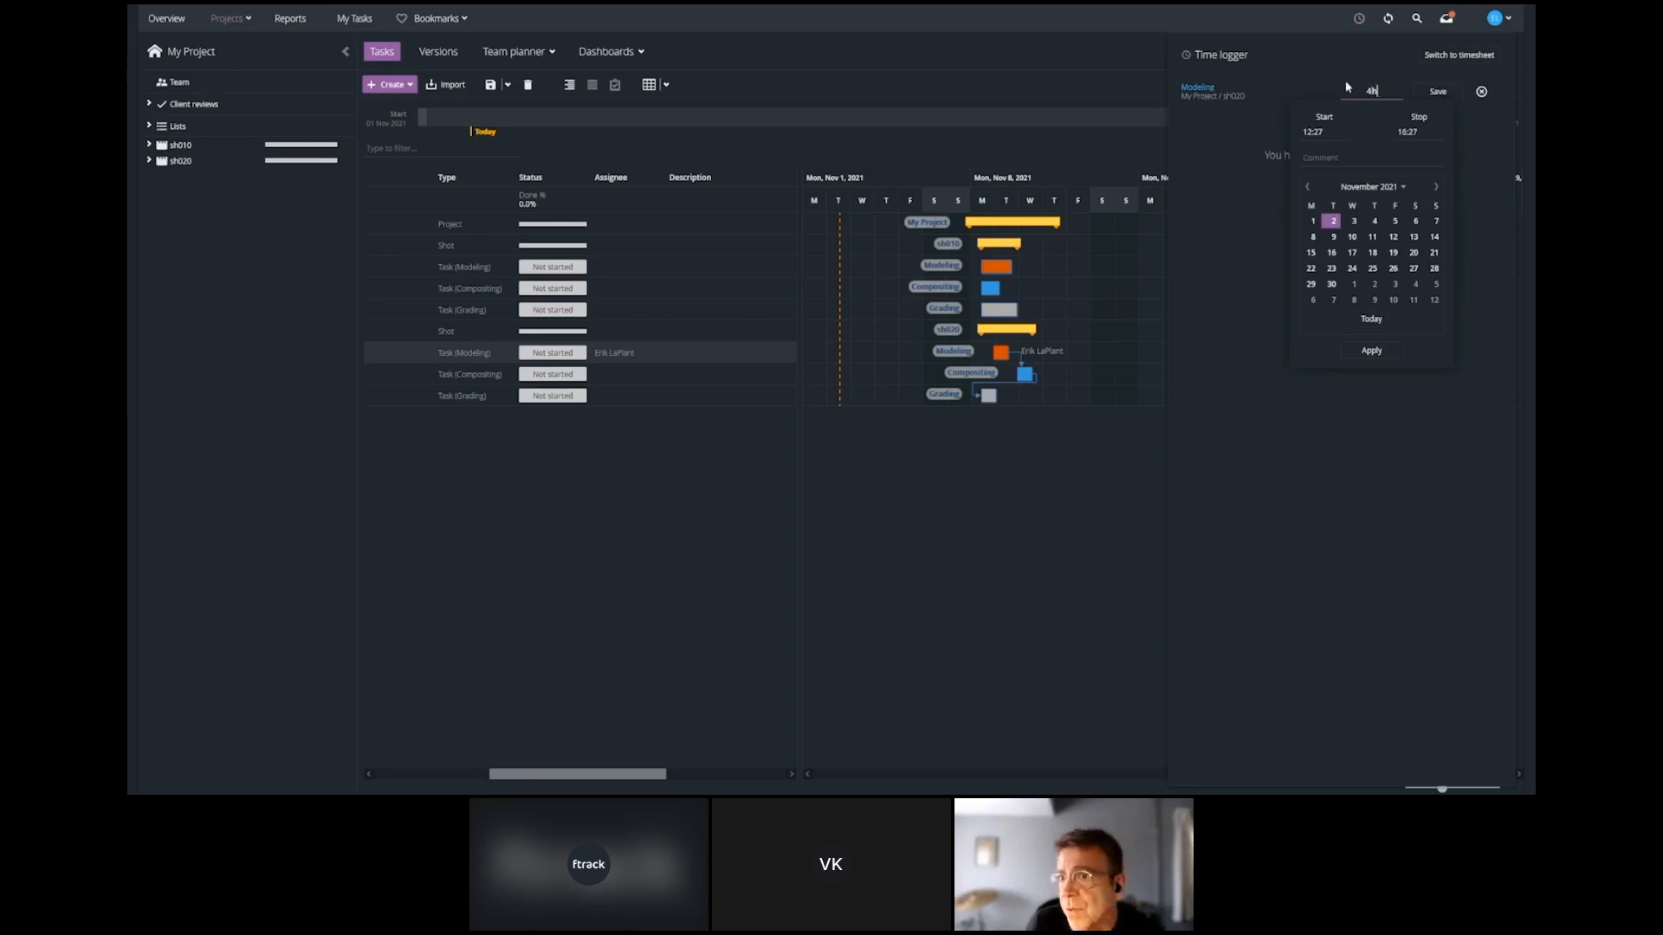
{"action": "left_click", "coordinate": [1438, 91]}
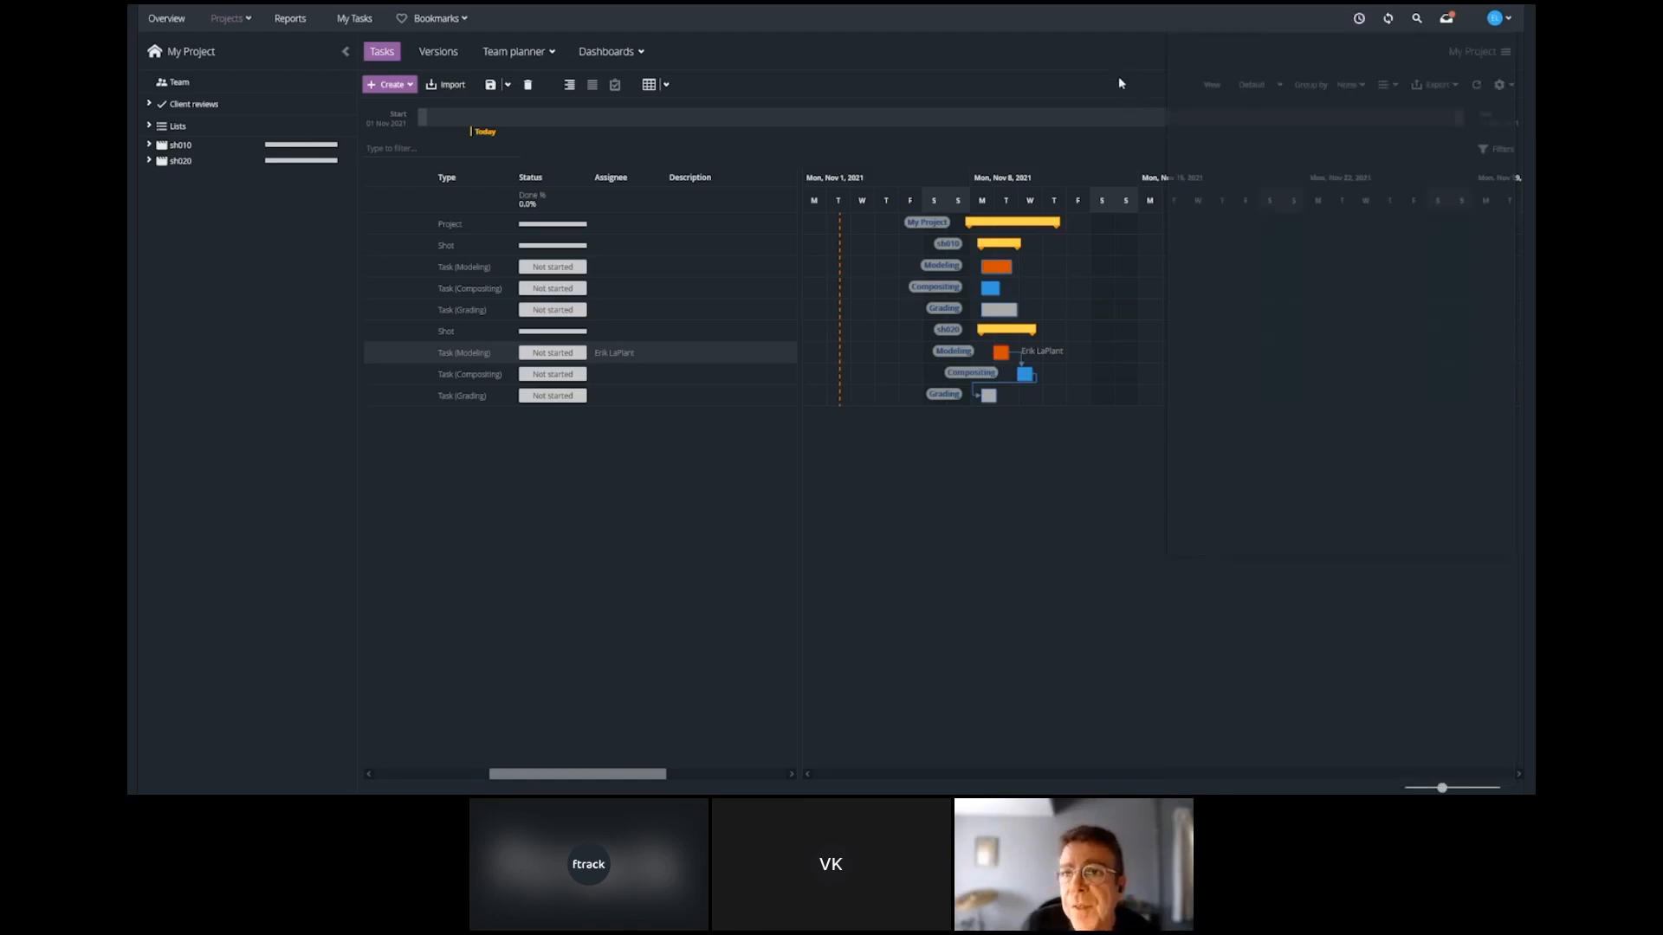
Change the Gantt chart's overlay from task type to Logged time.
{"action": "left_click", "coordinate": [1511, 86]}
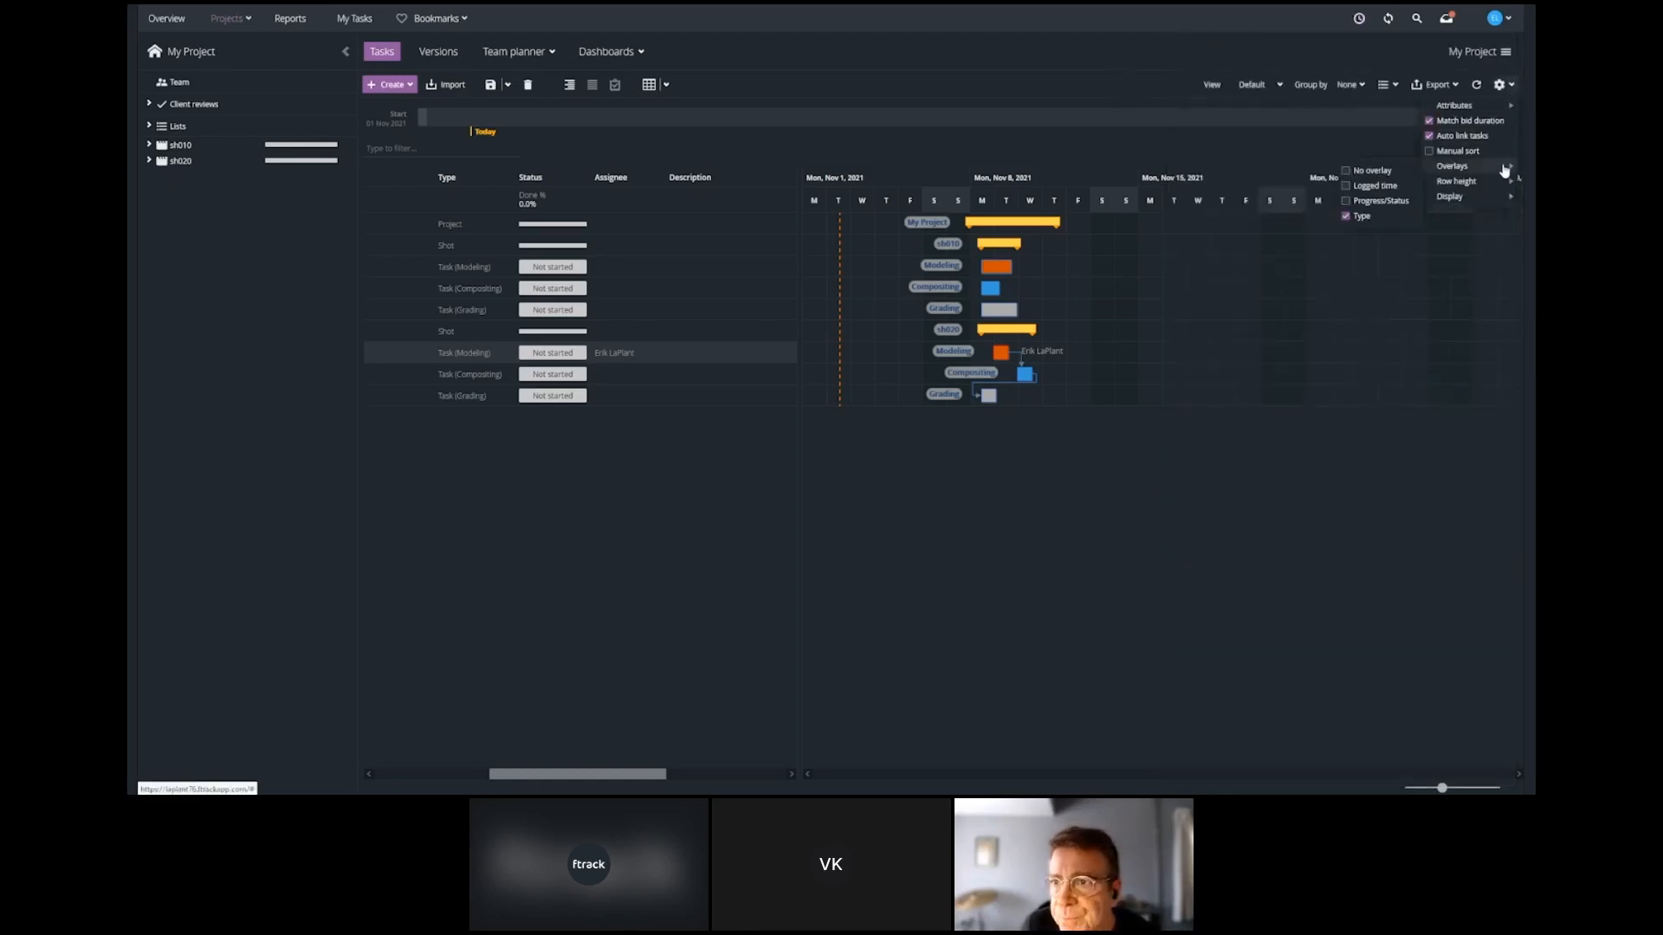
{"action": "mouse_move", "coordinate": [1455, 166]}
{"action": "left_click", "coordinate": [1374, 185]}
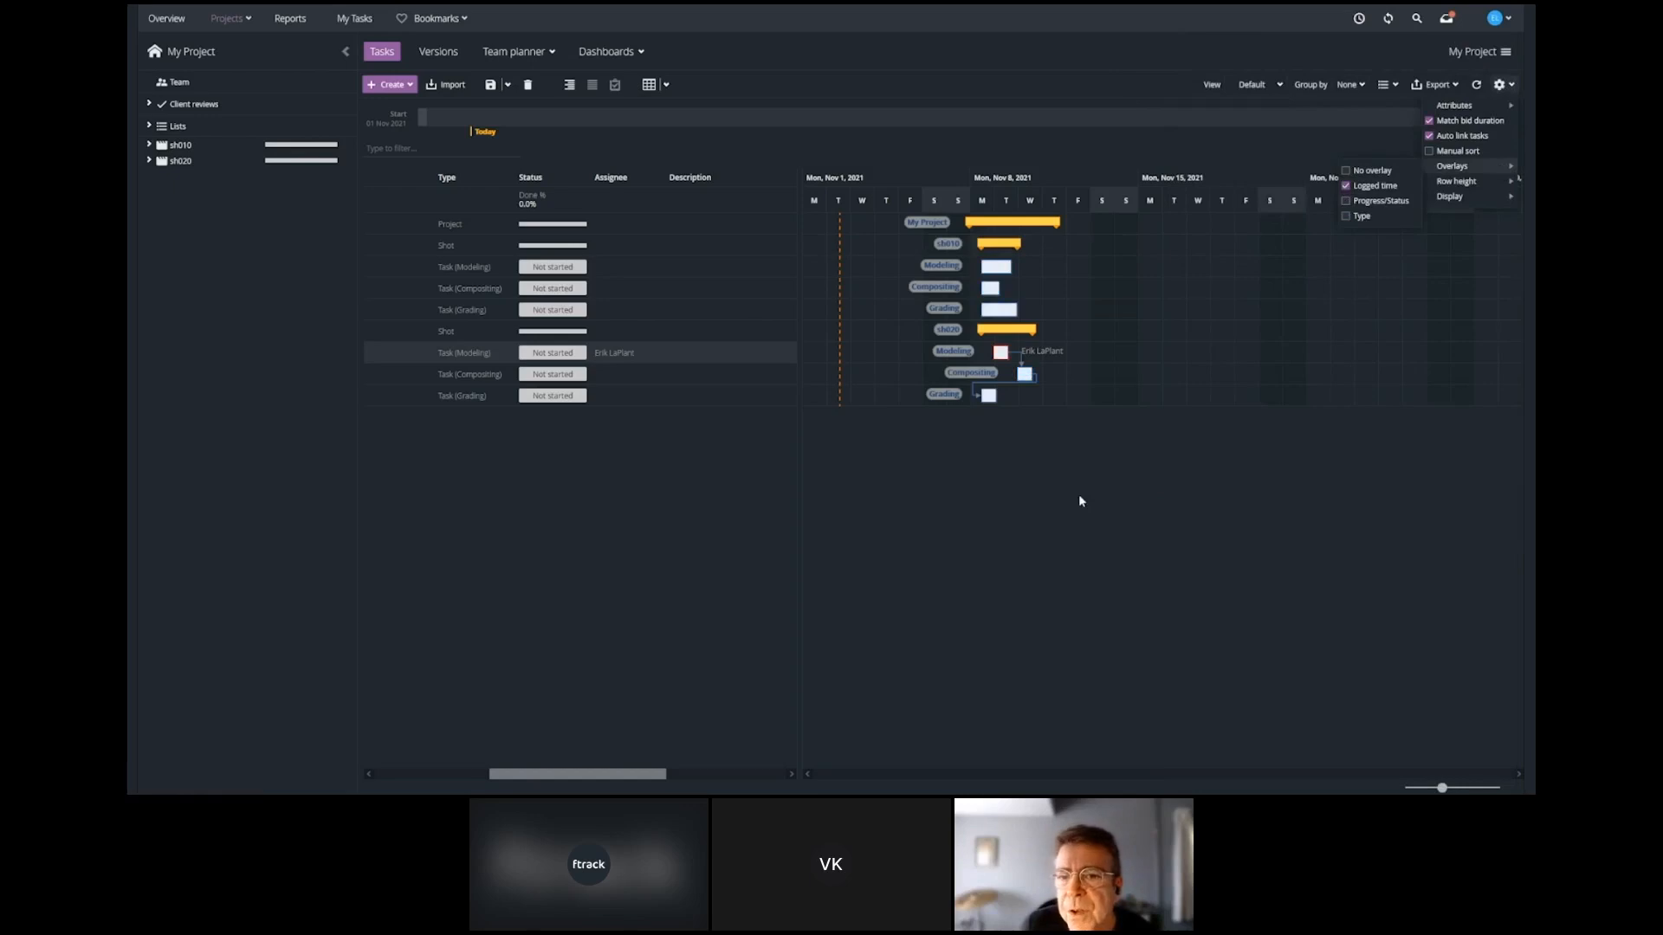
{"action": "left_click", "coordinate": [1078, 500]}
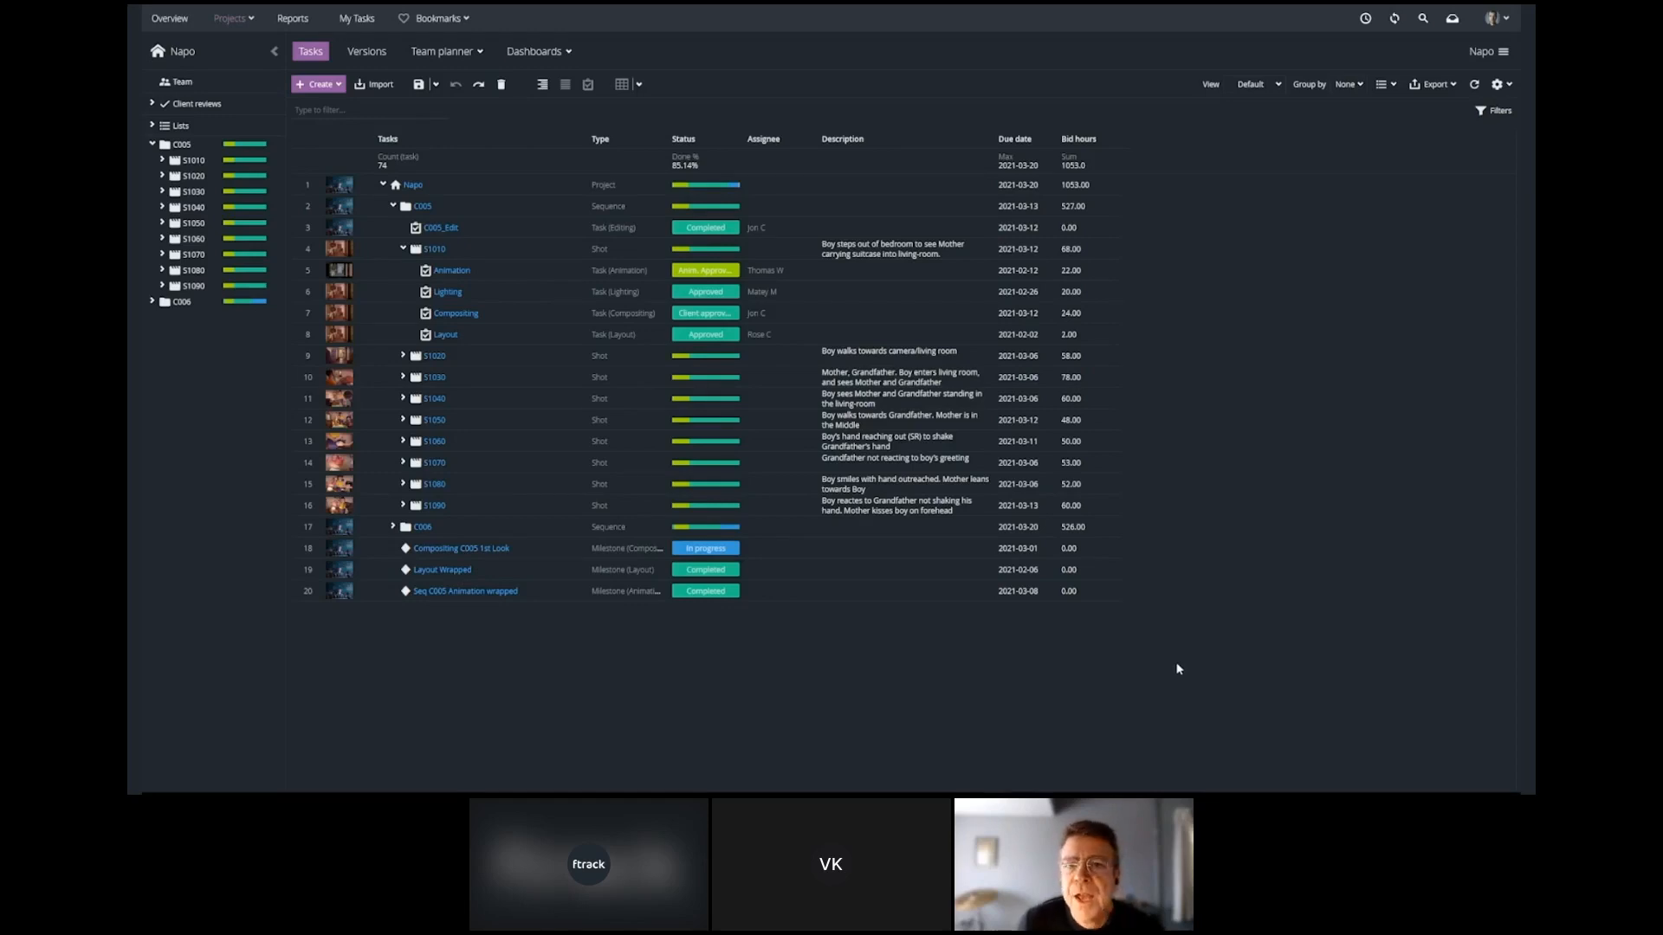
{"action": "left_click", "coordinate": [1496, 85]}
{"action": "mouse_move", "coordinate": [1466, 110]}
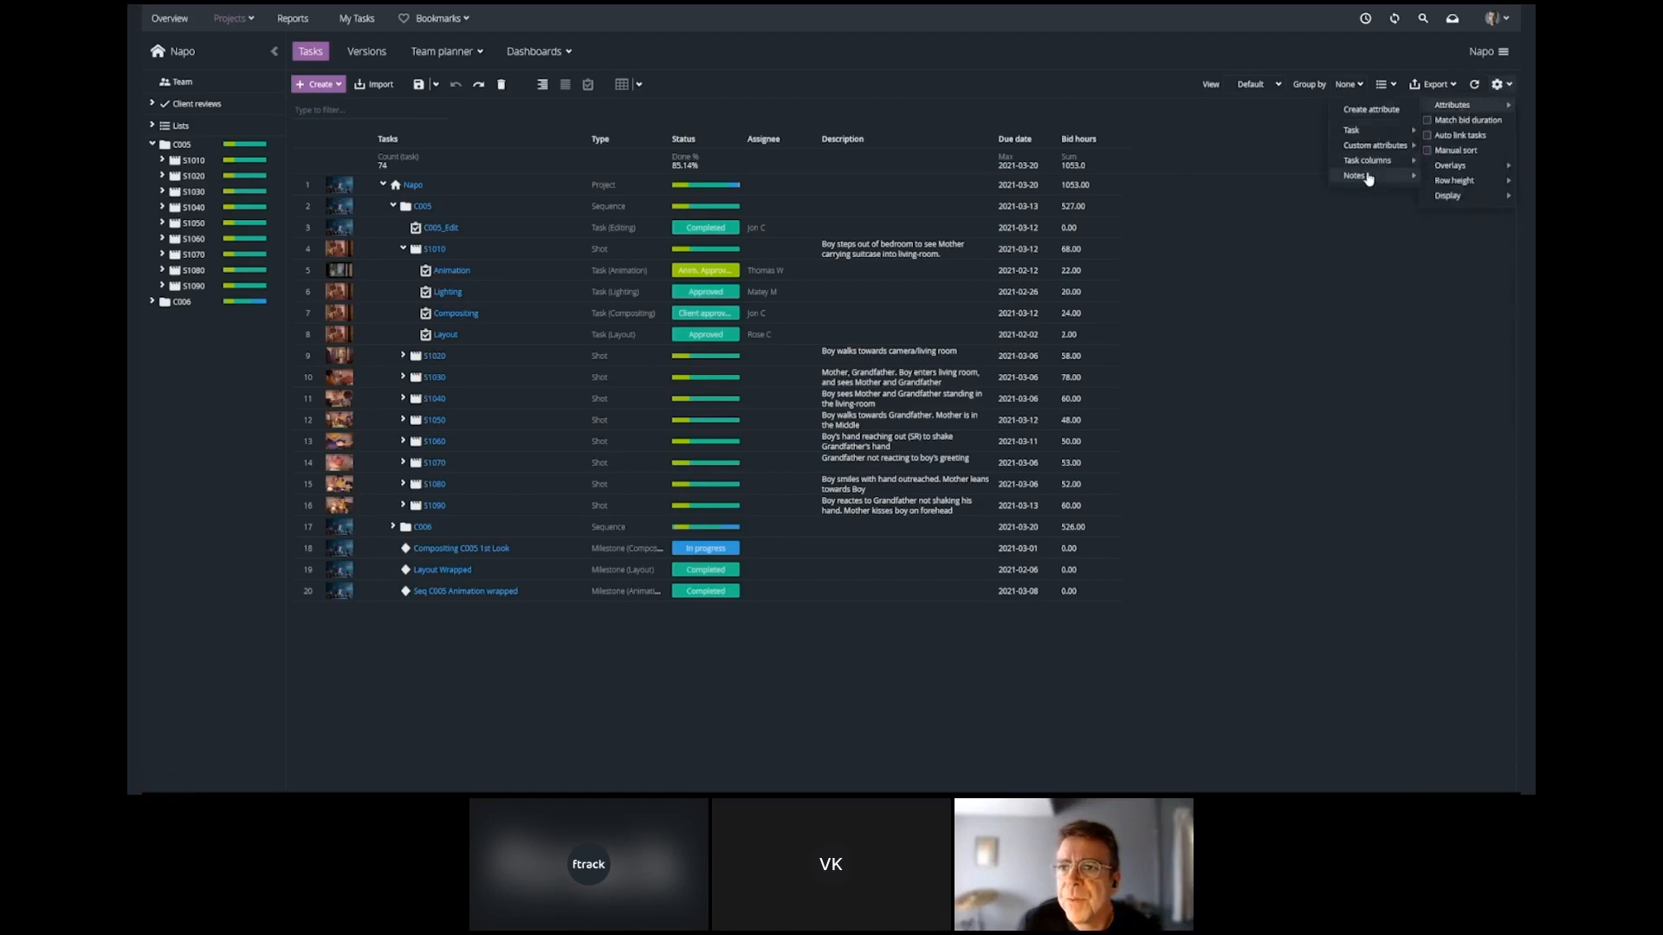
{"action": "mouse_move", "coordinate": [1369, 177]}
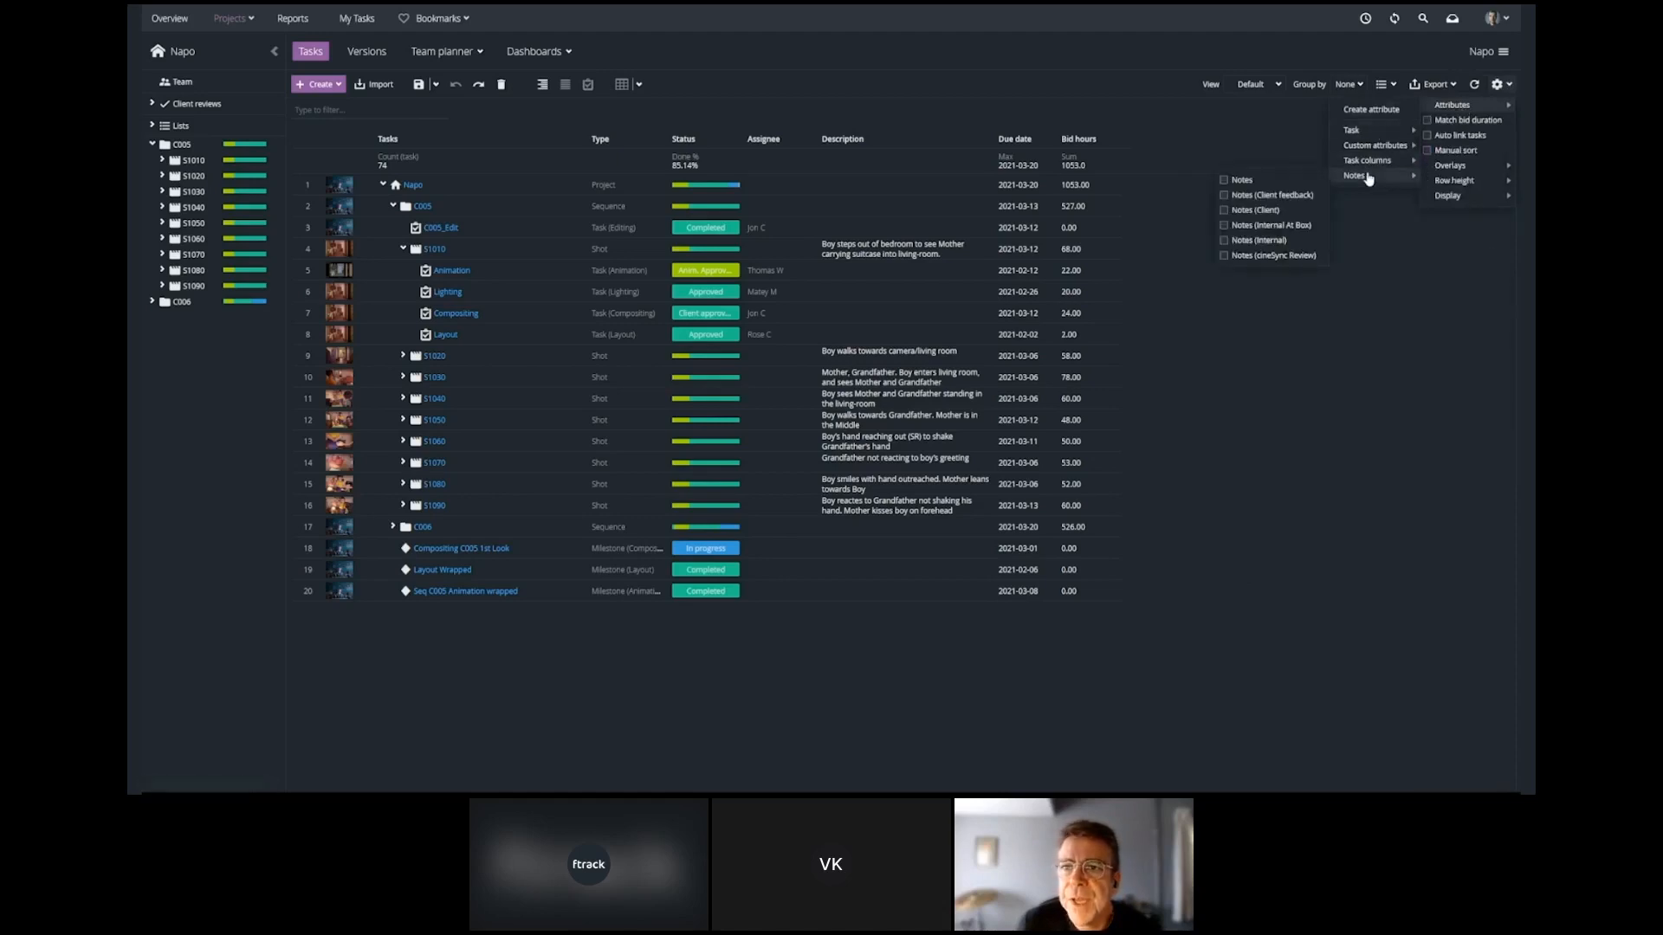
{"action": "left_click", "coordinate": [1283, 356]}
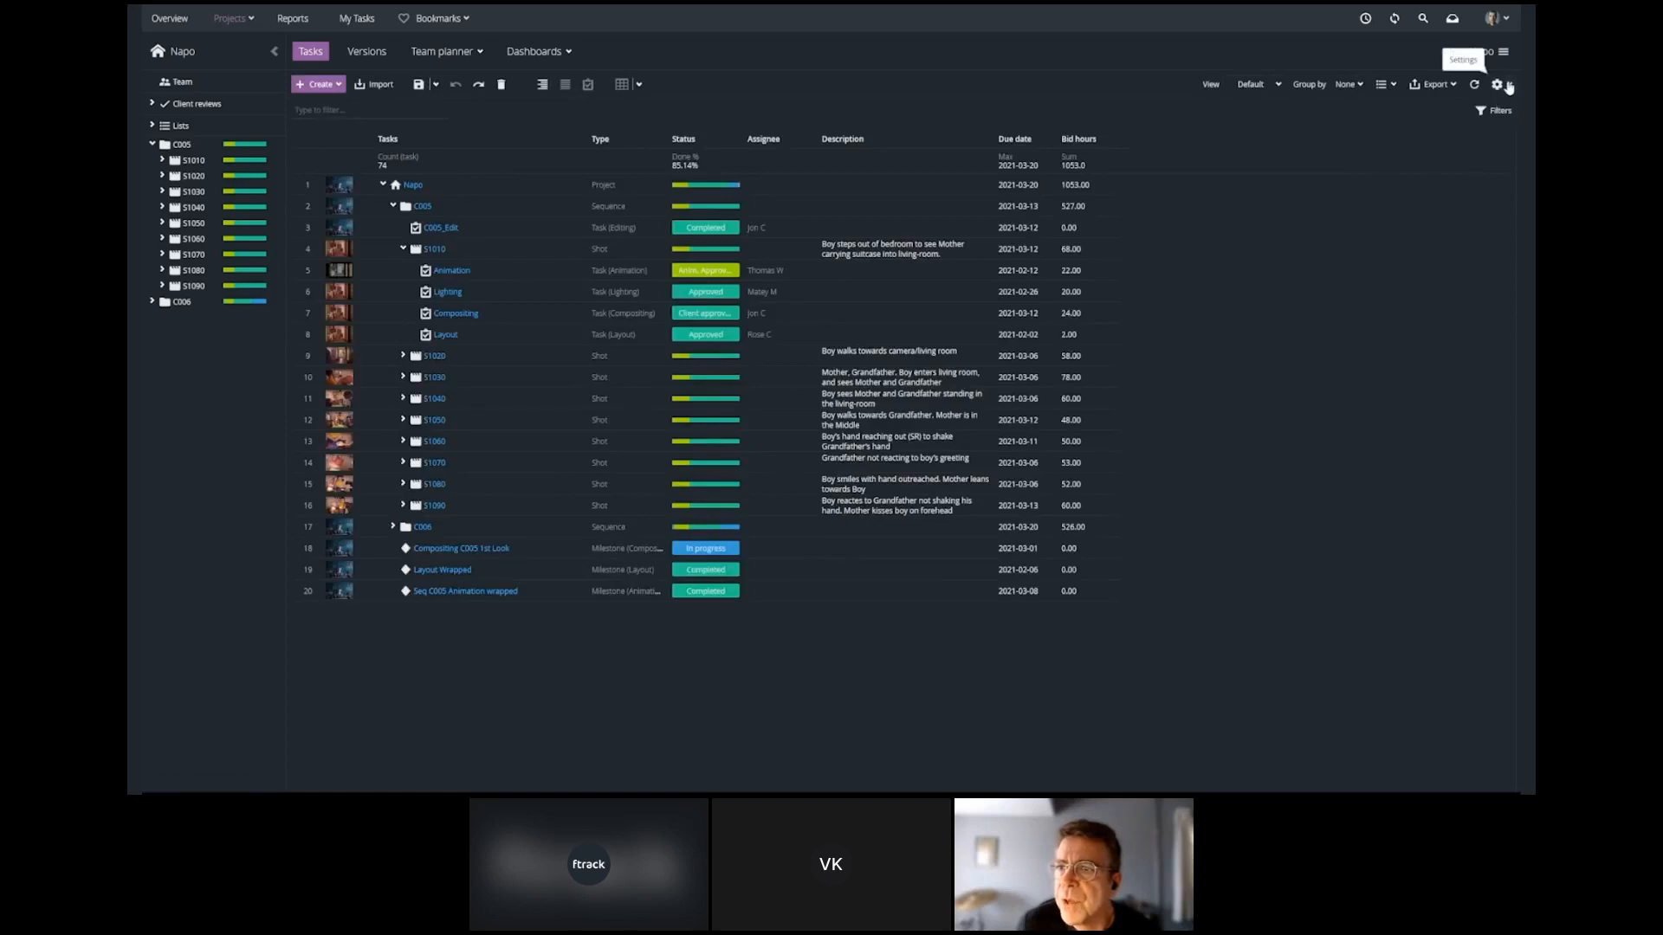
Add the Start date task attribute to the Napo project's task spreadsheet and place its column before Due date.
{"action": "left_click", "coordinate": [1509, 85]}
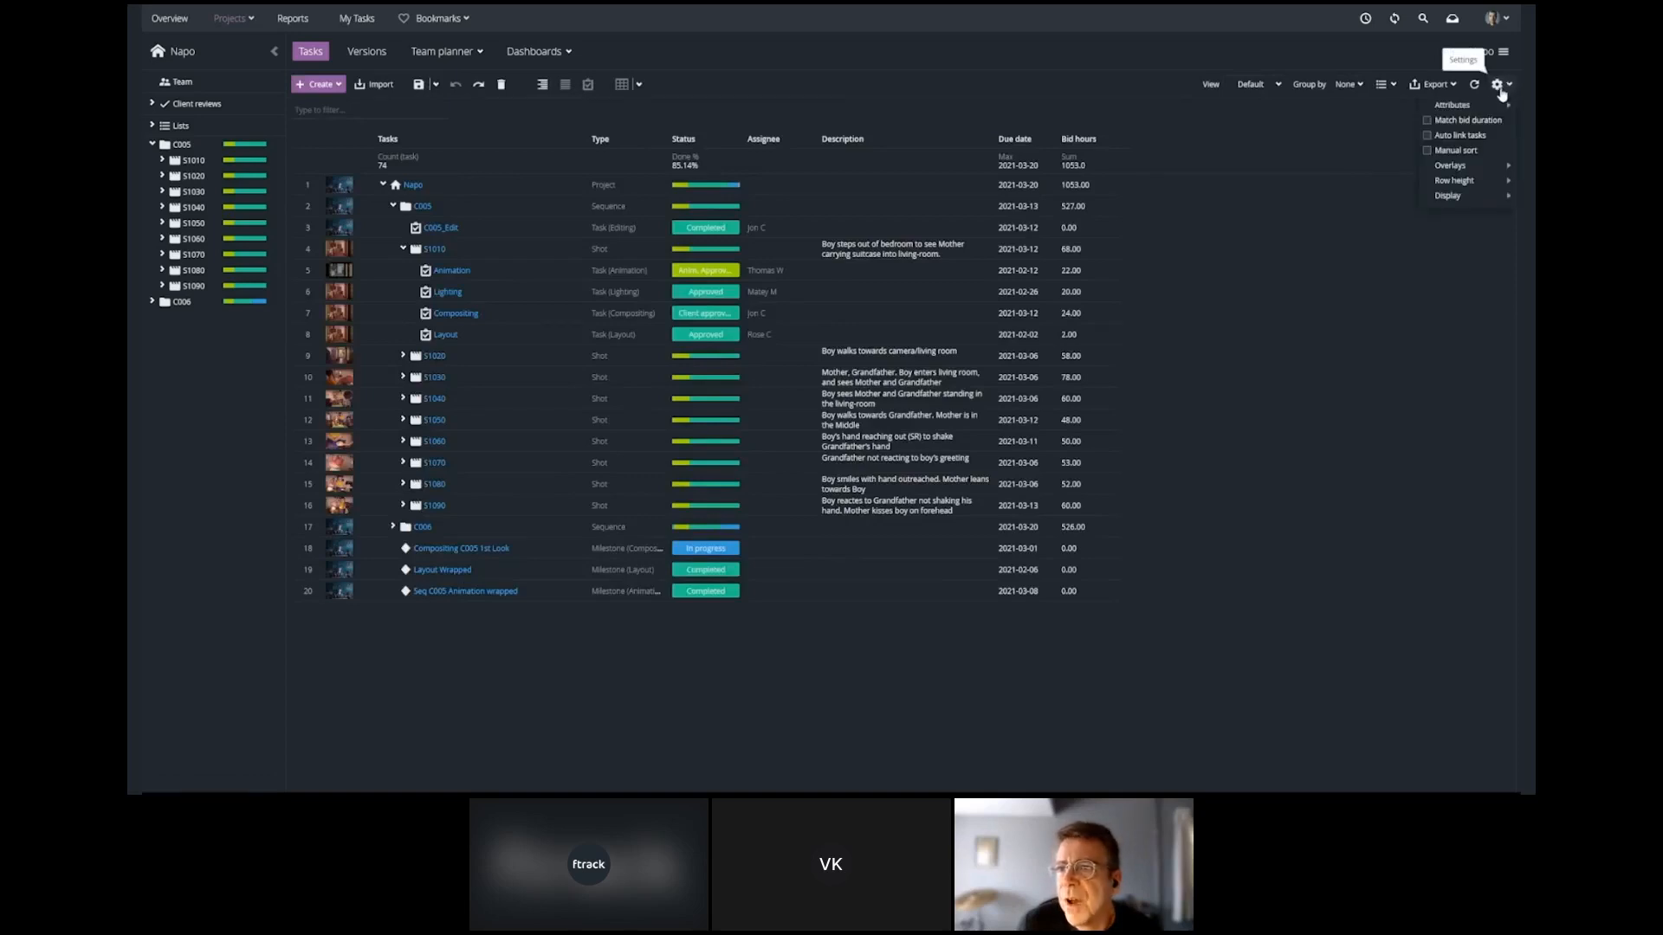
{"action": "mouse_move", "coordinate": [1487, 108]}
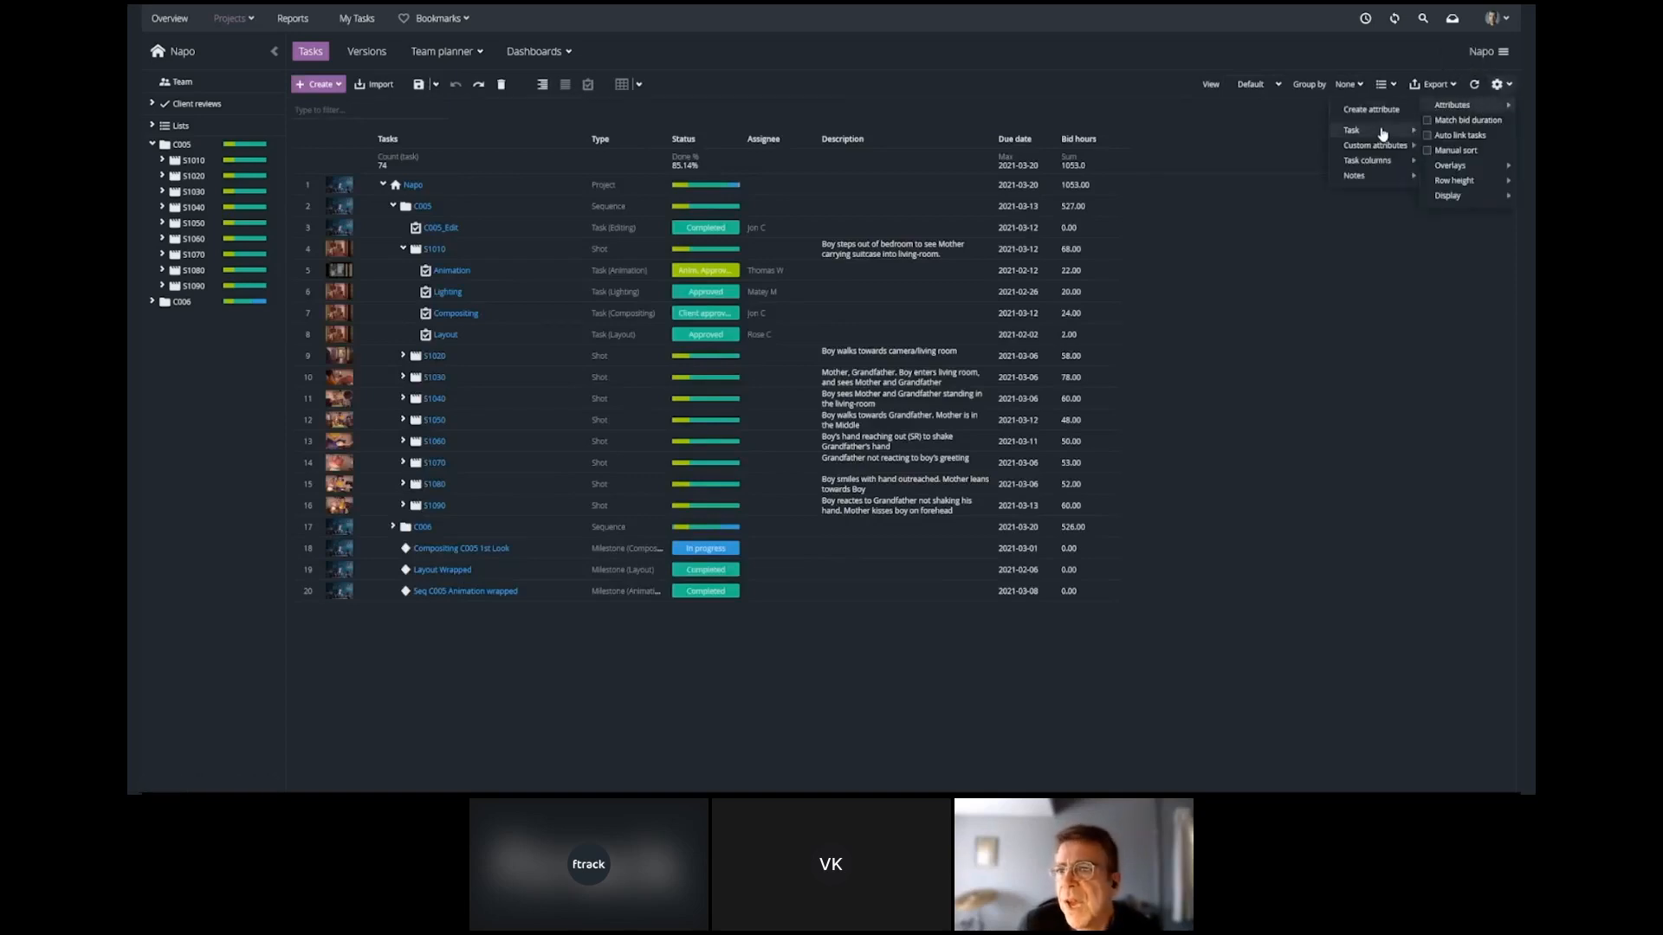
{"action": "mouse_move", "coordinate": [1377, 136]}
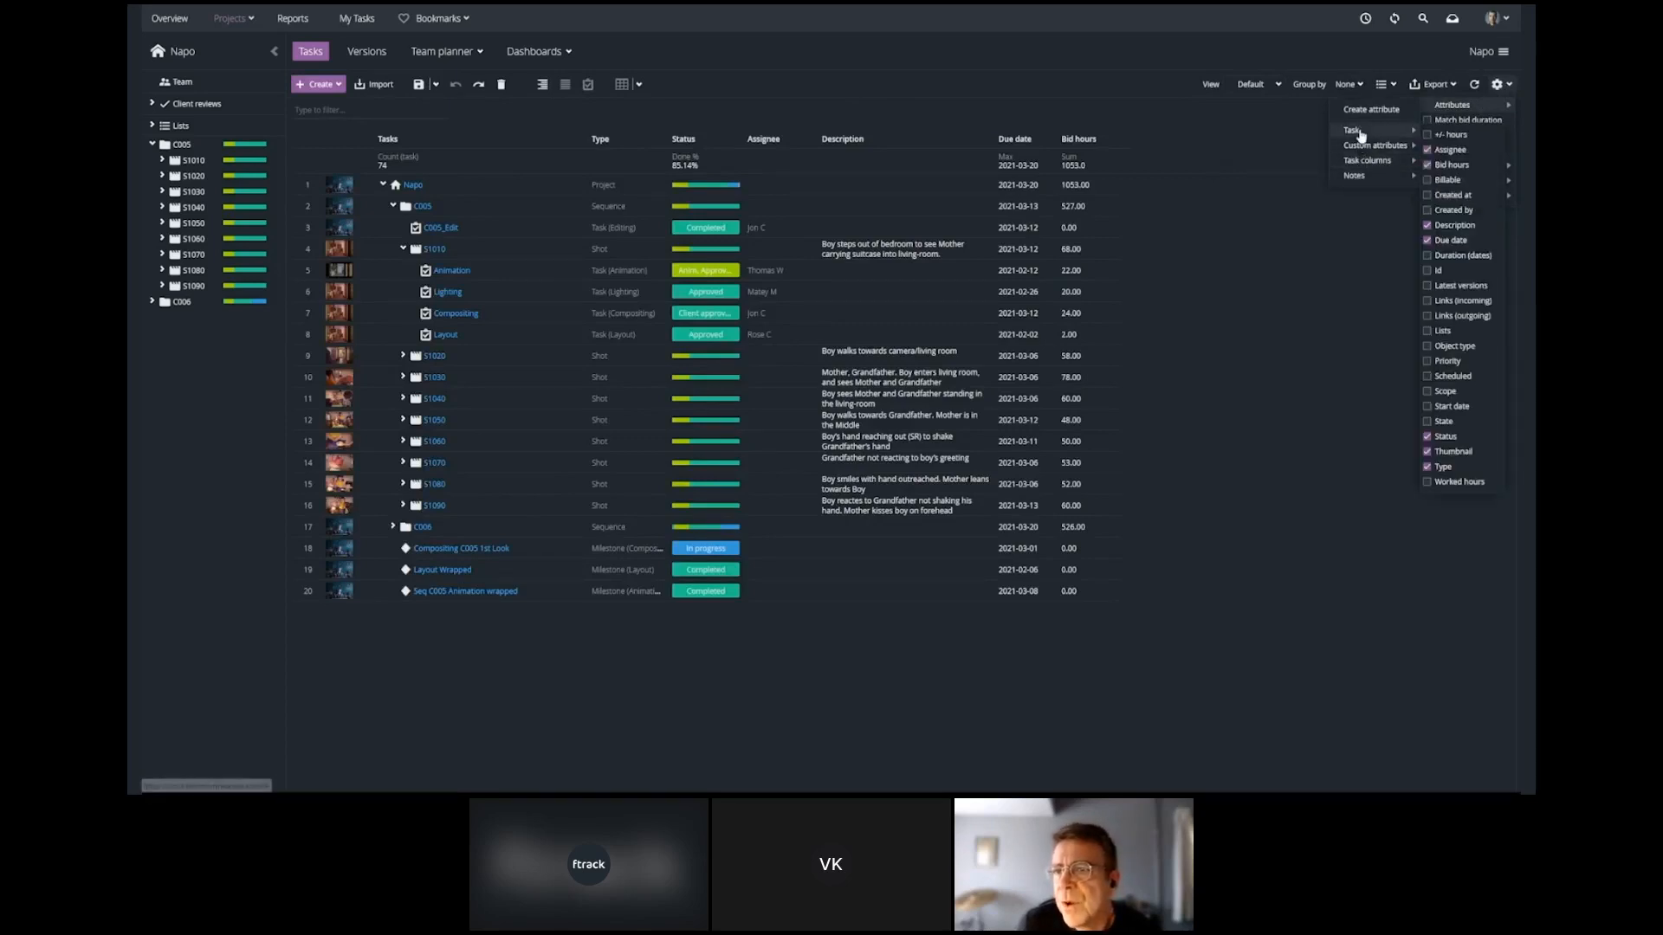
{"action": "left_click", "coordinate": [1451, 406]}
{"action": "left_click", "coordinate": [1193, 646]}
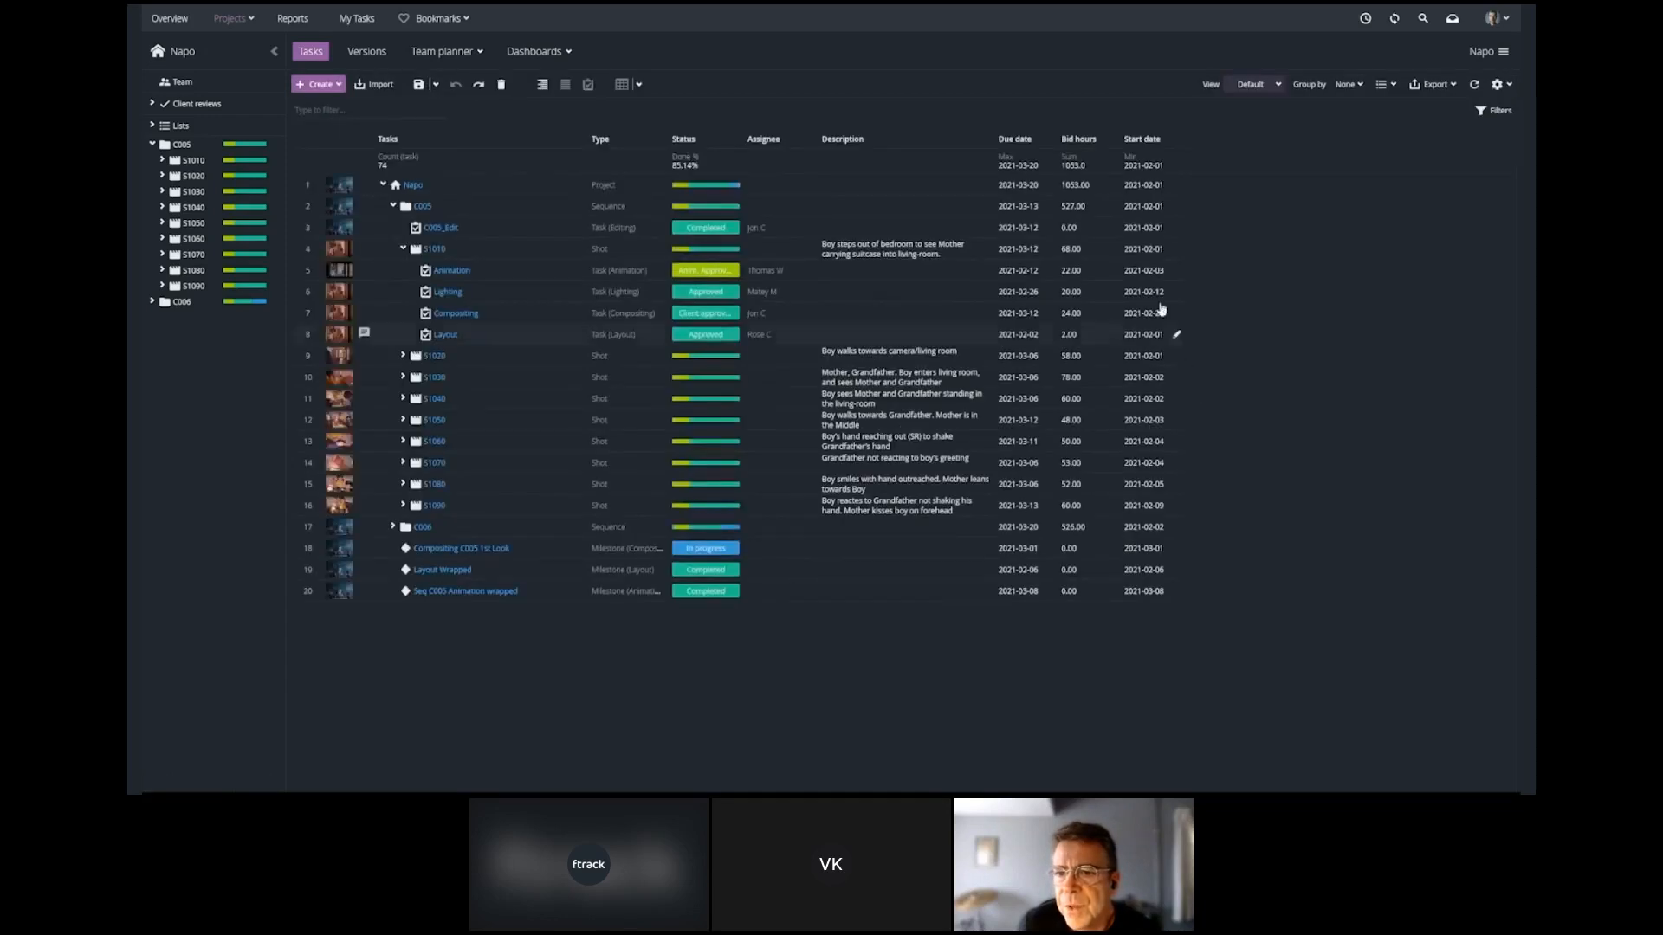
{"action": "left_click_drag", "start_coordinate": [1150, 146], "coordinate": [1014, 151]}
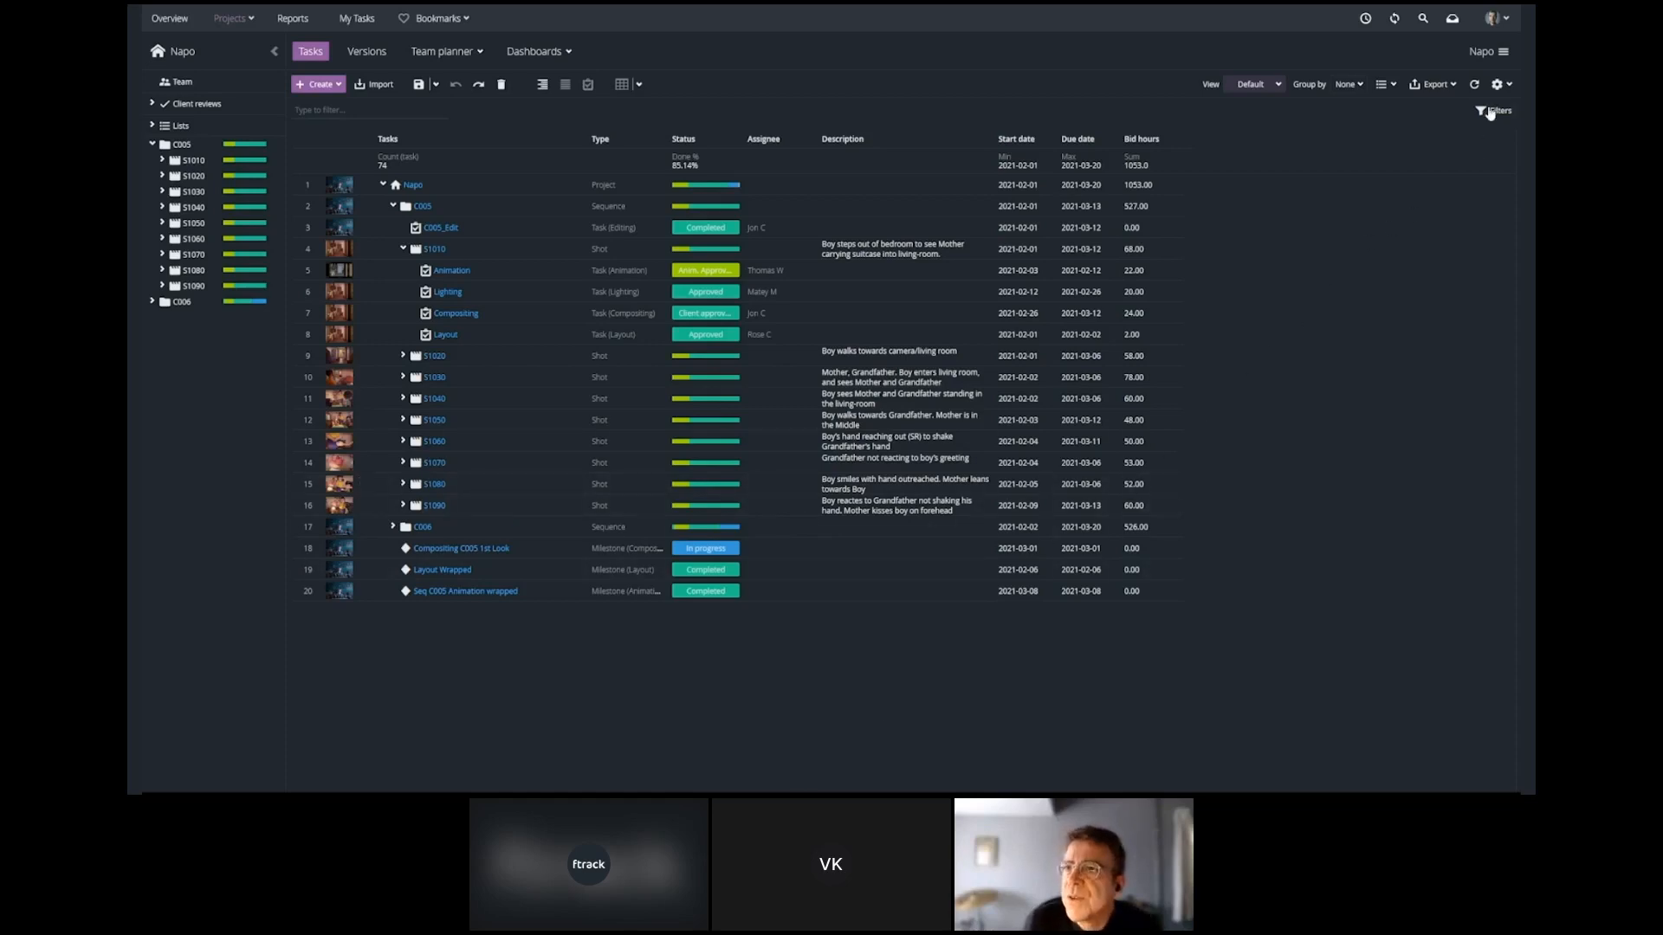
Remove the Start date attribute column from the Napo task spreadsheet.
{"action": "left_click", "coordinate": [1507, 84]}
{"action": "mouse_move", "coordinate": [1463, 105]}
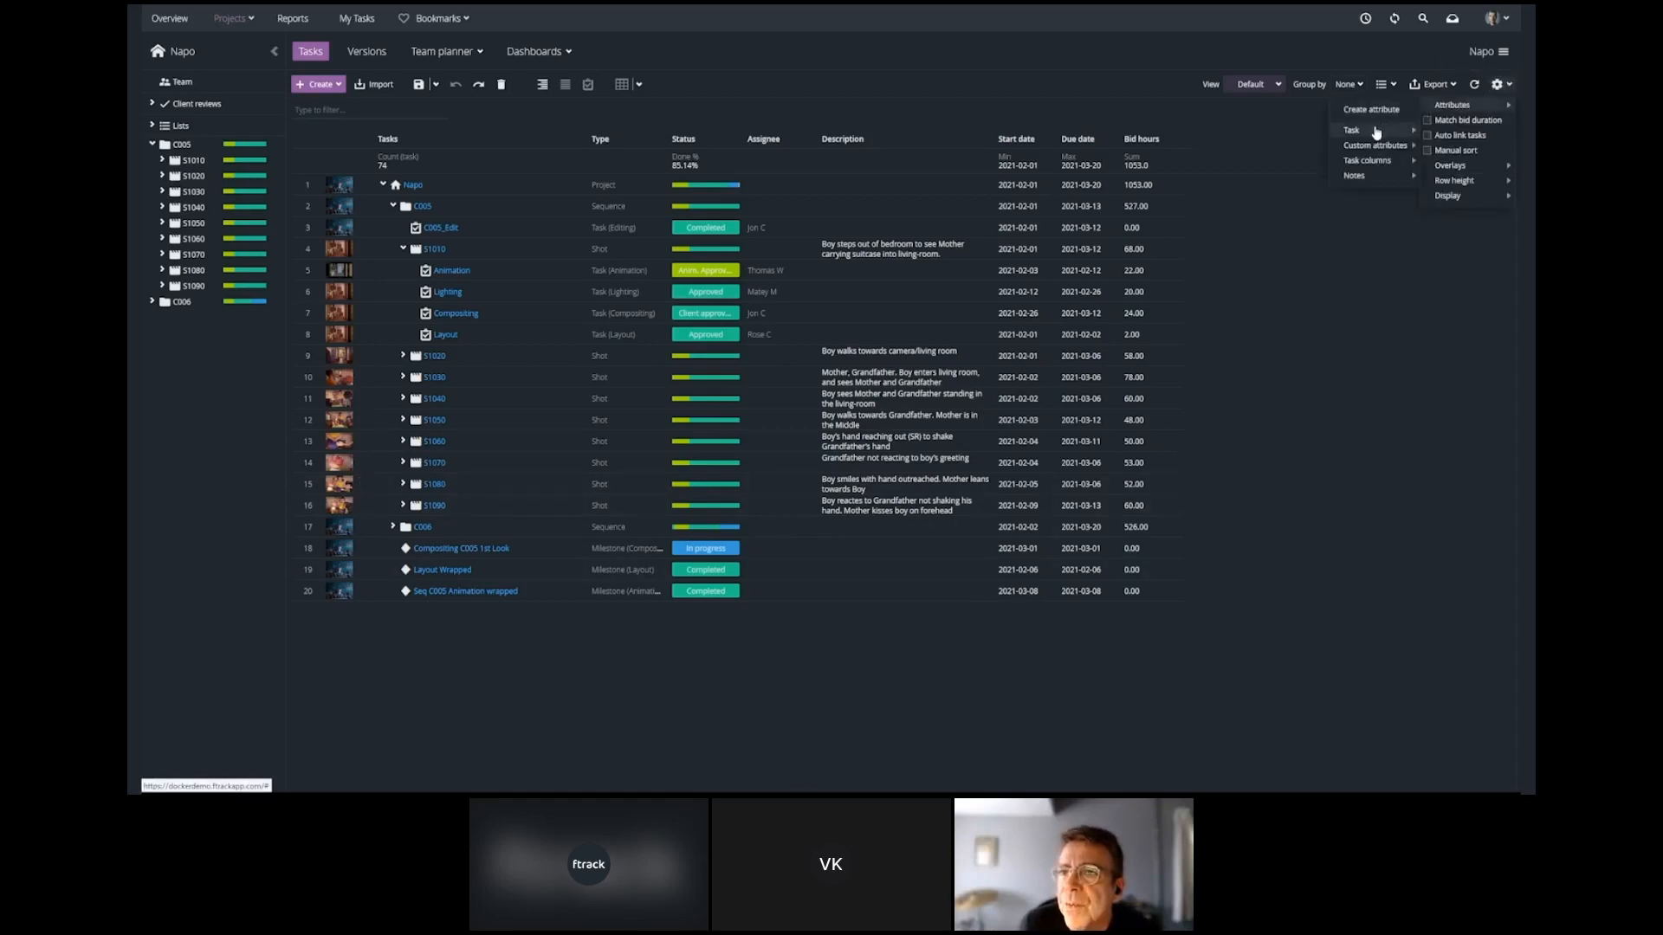
{"action": "mouse_move", "coordinate": [1375, 131]}
{"action": "left_click", "coordinate": [1428, 407]}
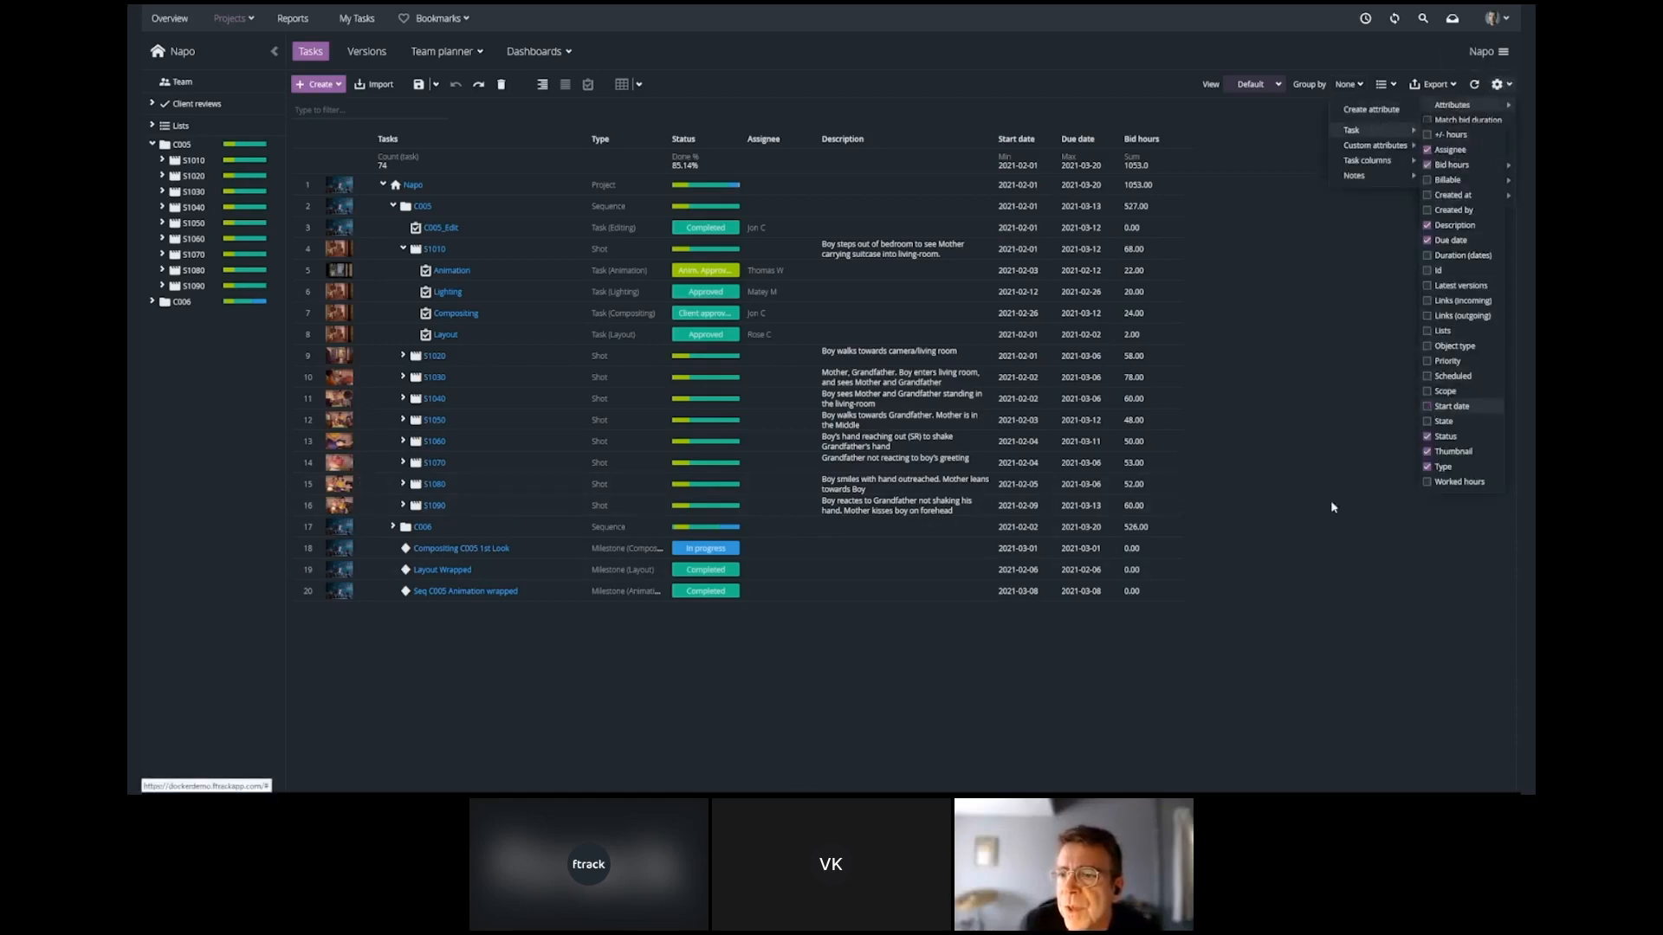
{"action": "left_click", "coordinate": [1024, 692]}
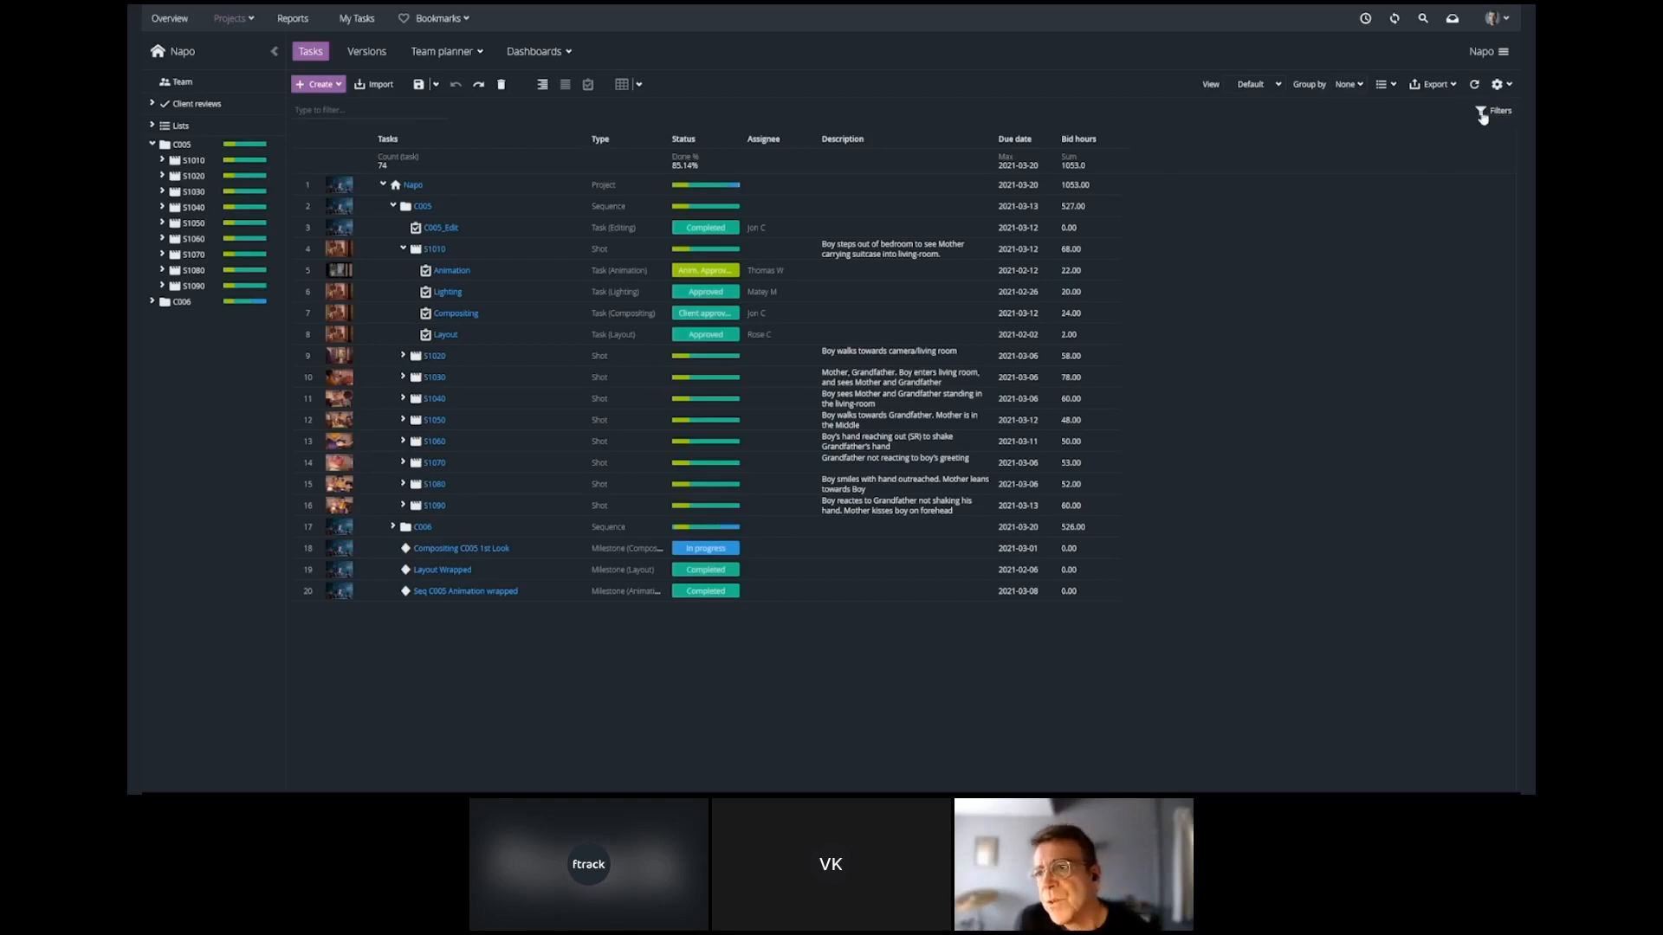
In the view management settings, share the Editorial View with two individual users and the Tracking and Rigging groups.
{"action": "left_click", "coordinate": [1276, 84]}
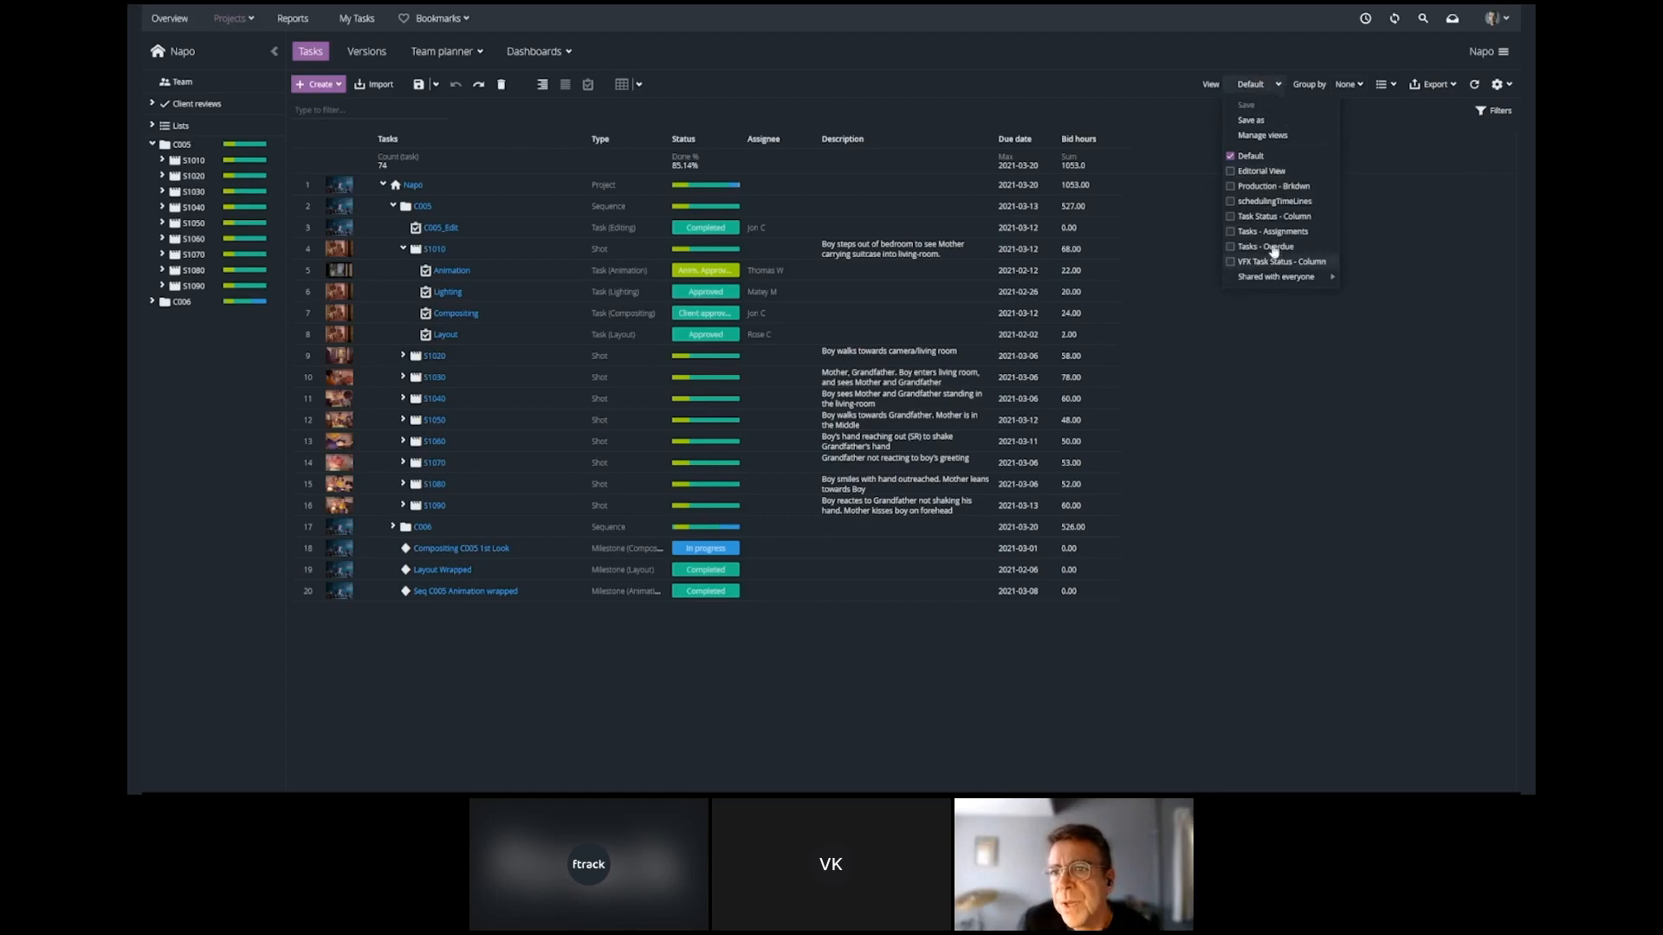
{"action": "left_click", "coordinate": [1264, 139]}
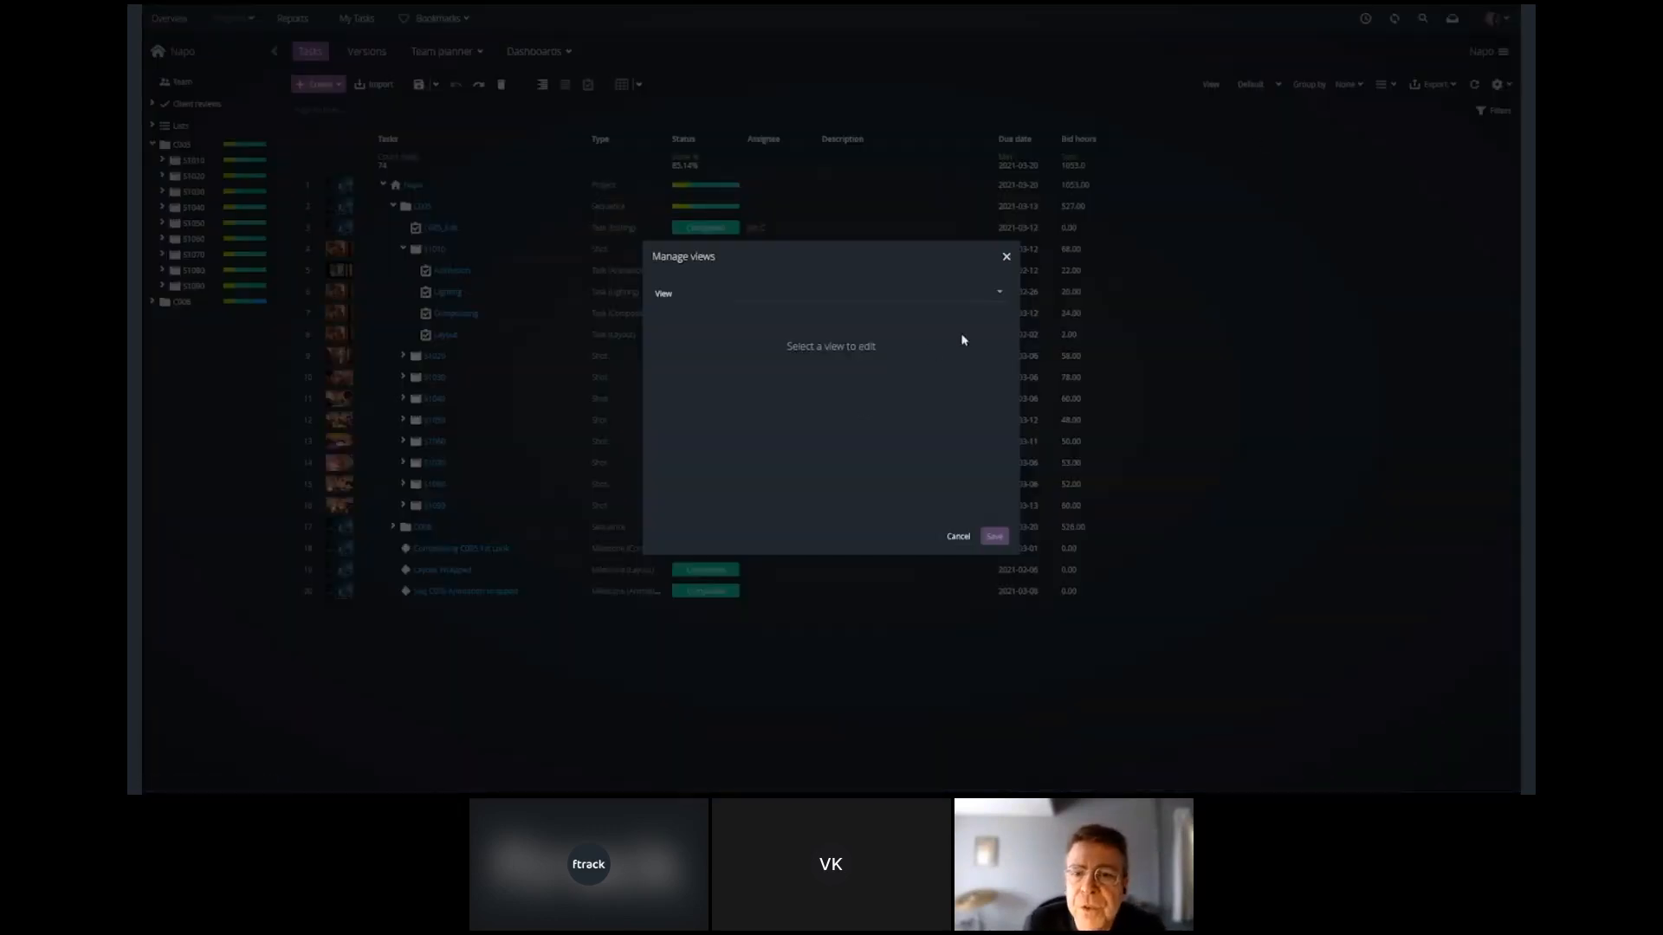
{"action": "left_click", "coordinate": [1002, 297]}
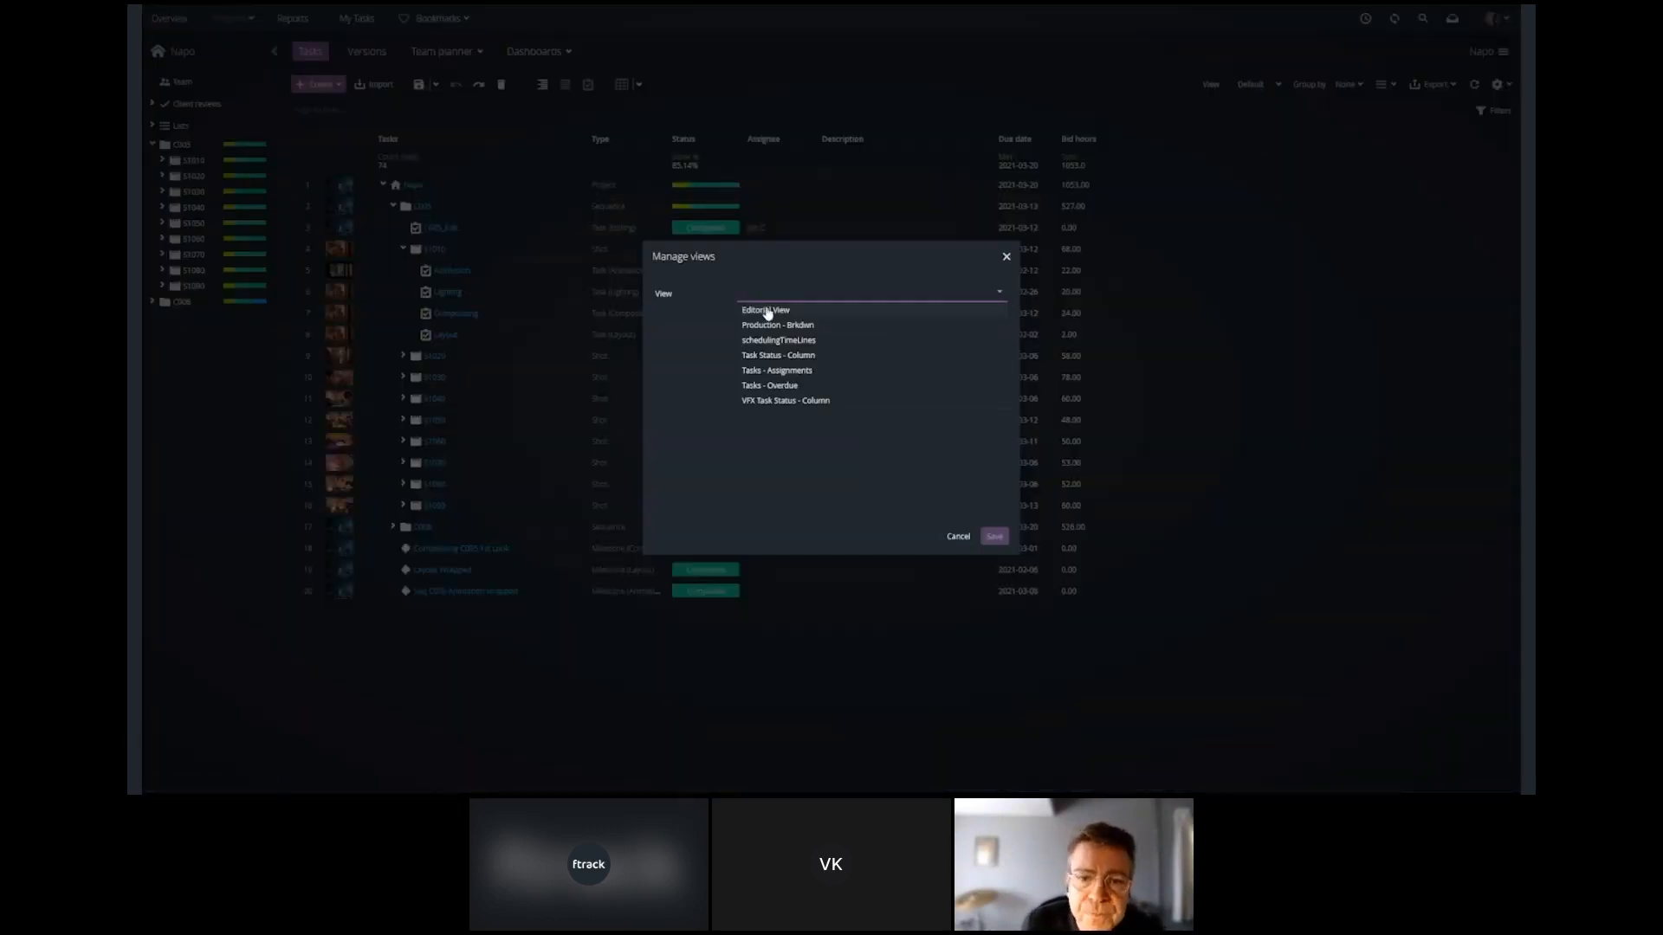
{"action": "left_click", "coordinate": [766, 309]}
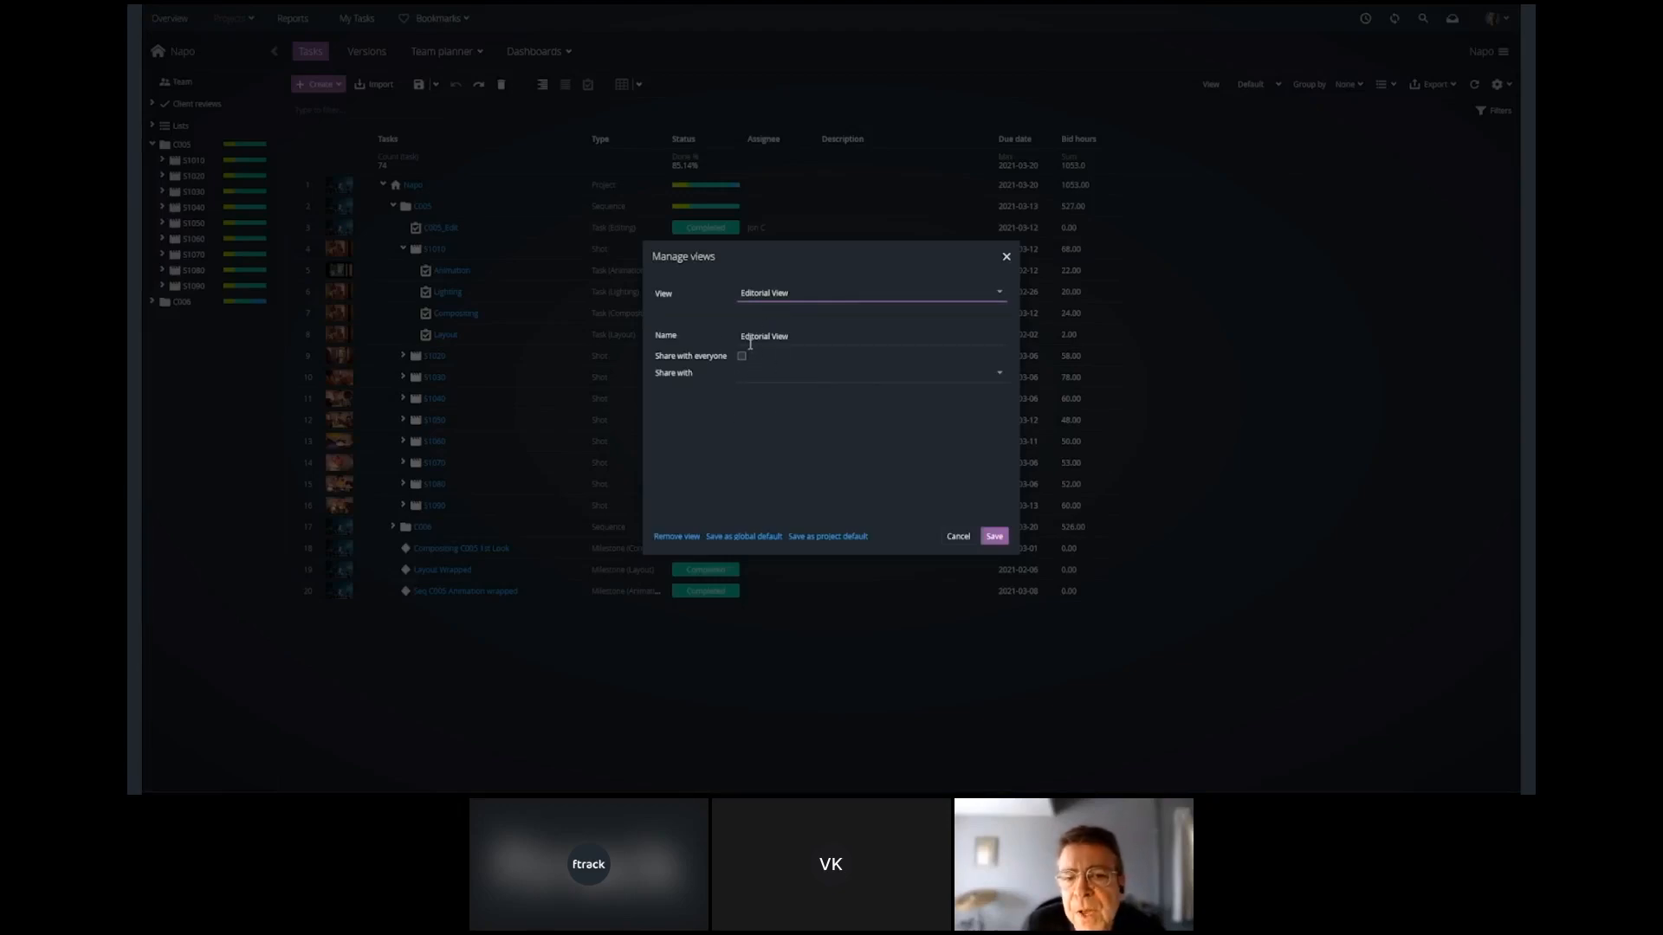
{"action": "left_click", "coordinate": [1001, 375]}
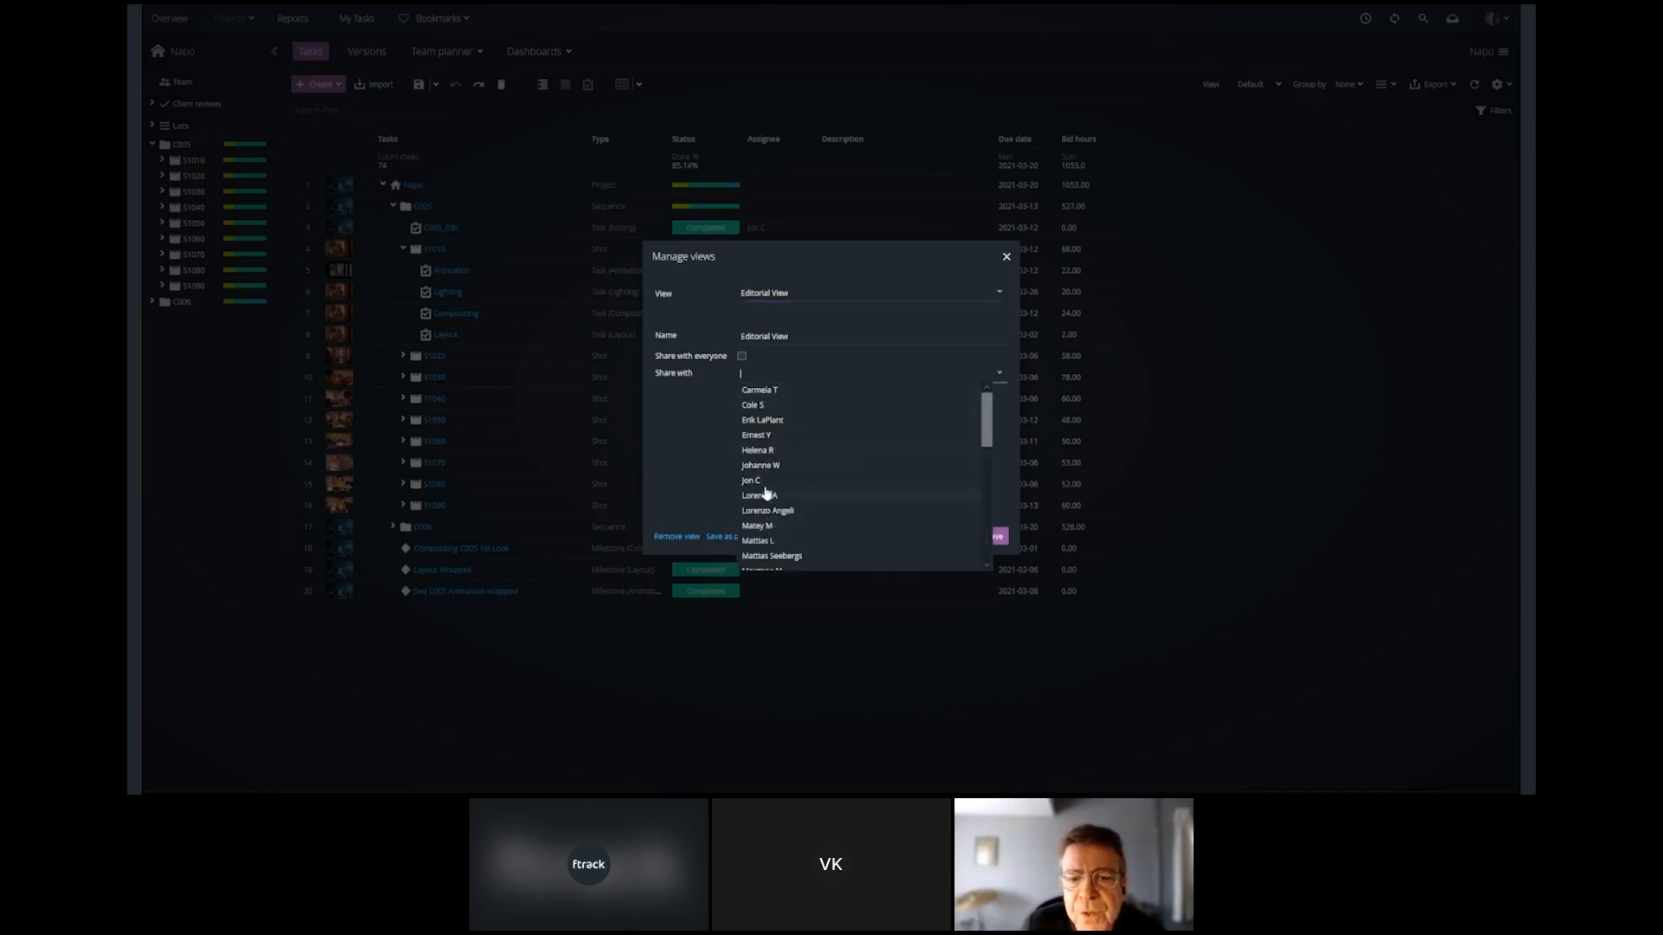
{"action": "left_click", "coordinate": [767, 453]}
{"action": "left_click", "coordinate": [768, 511]}
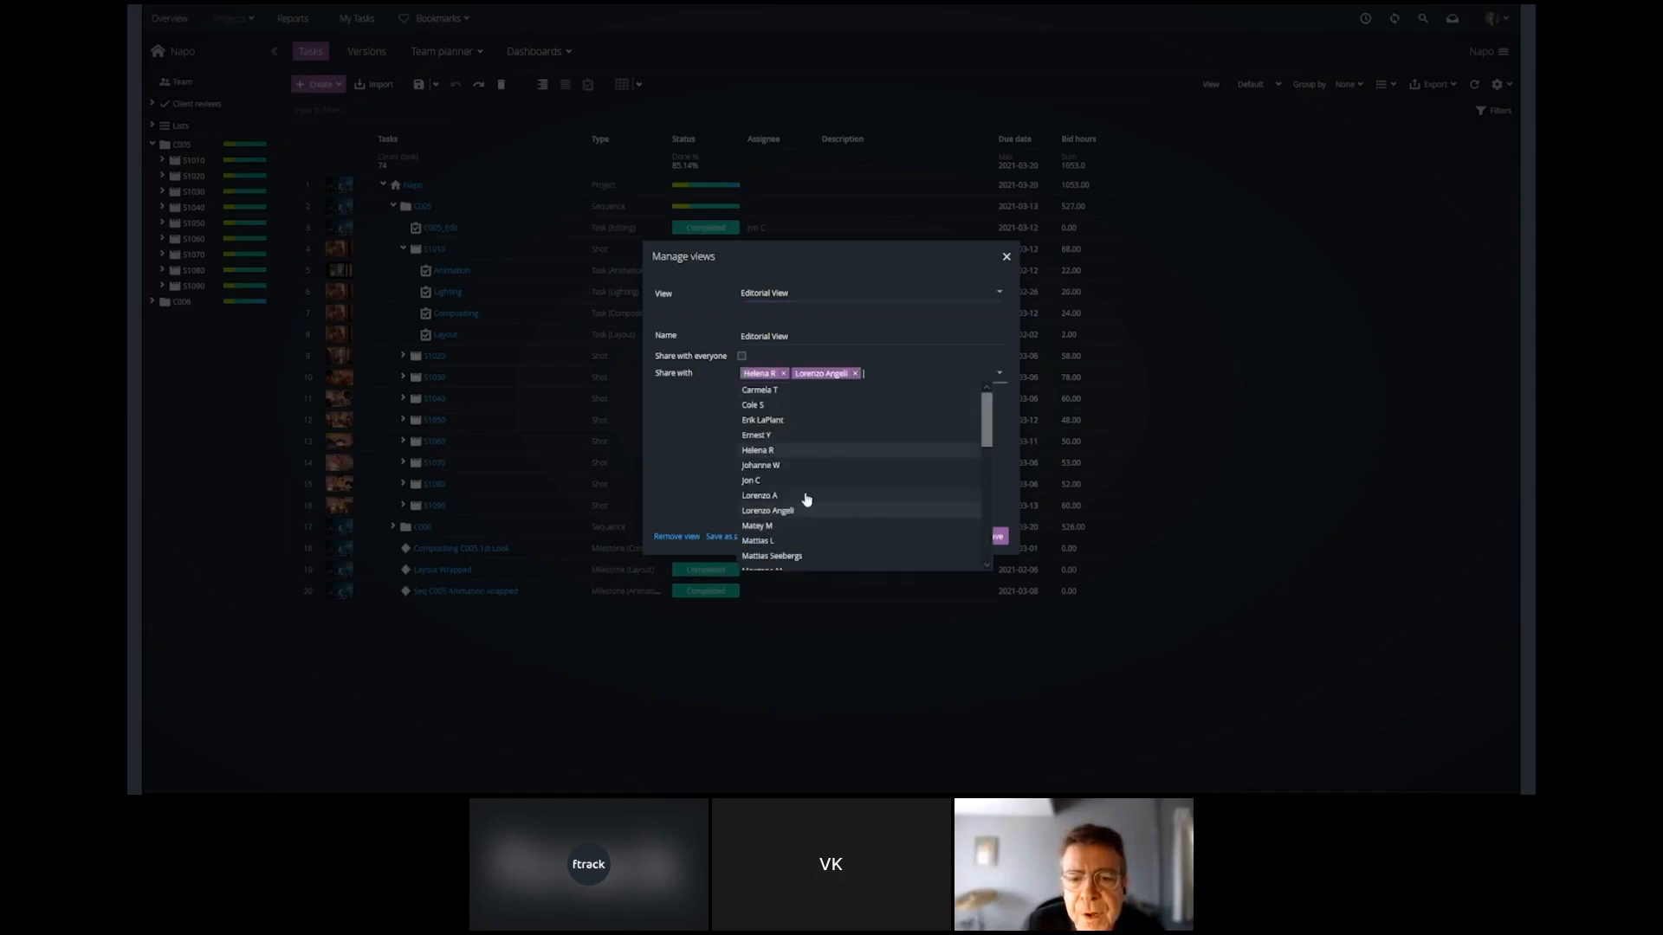
{"action": "scroll", "coordinate": [805, 498], "scroll_direction": "down", "scroll_amount": 10}
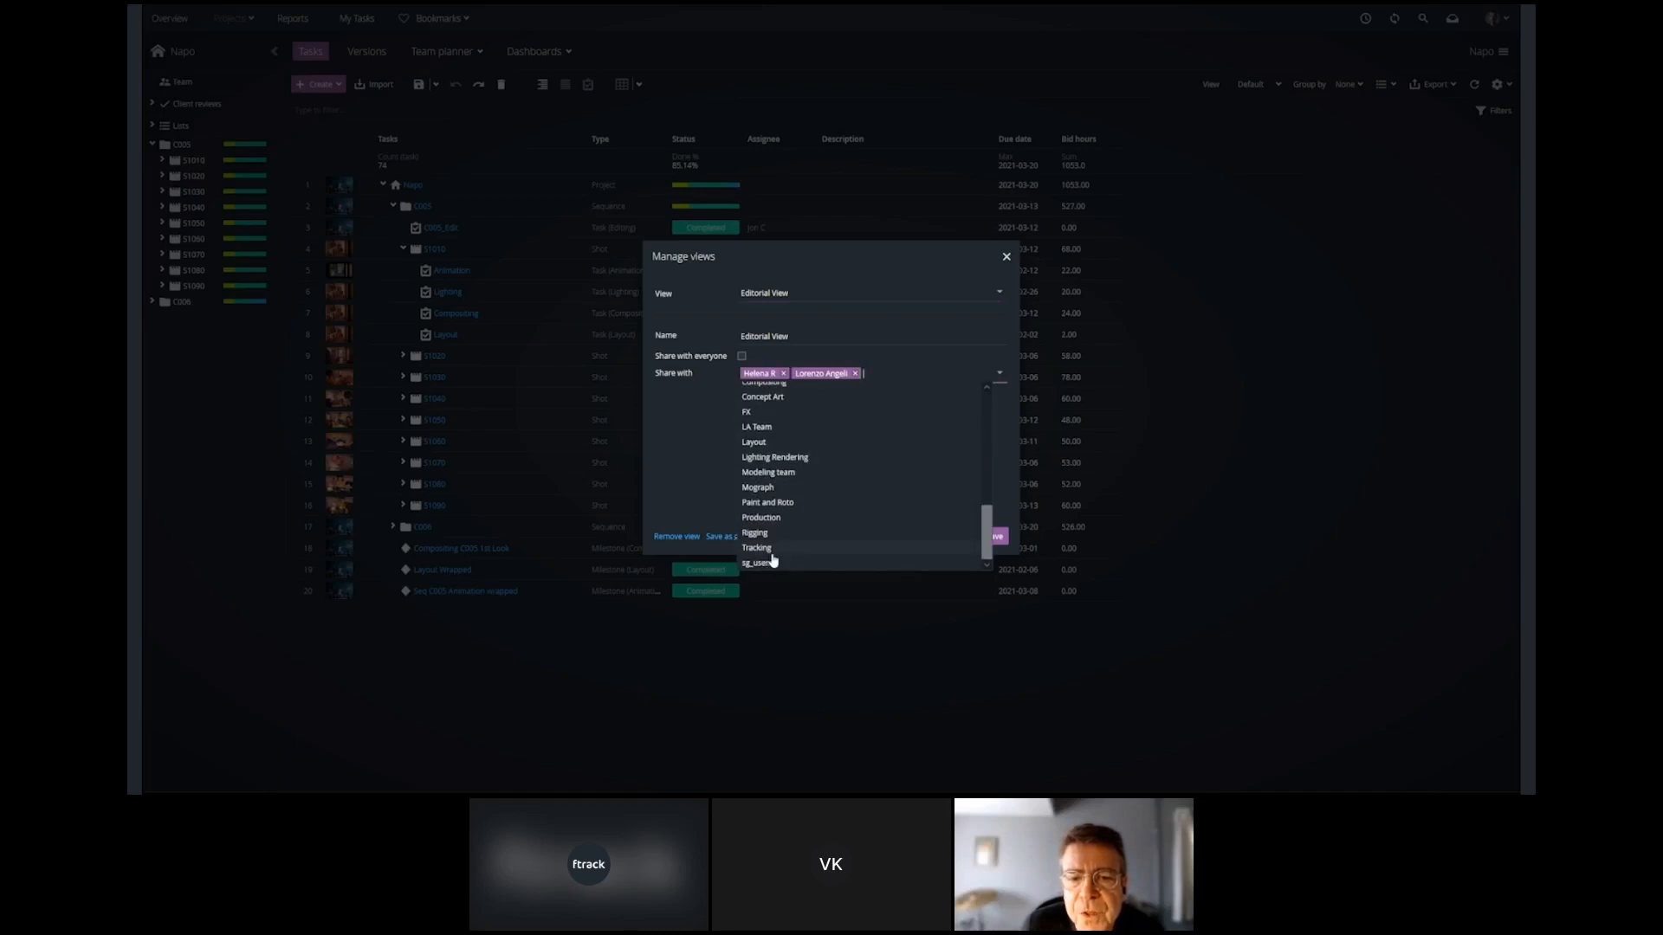
{"action": "left_click", "coordinate": [760, 547]}
{"action": "left_click", "coordinate": [759, 532]}
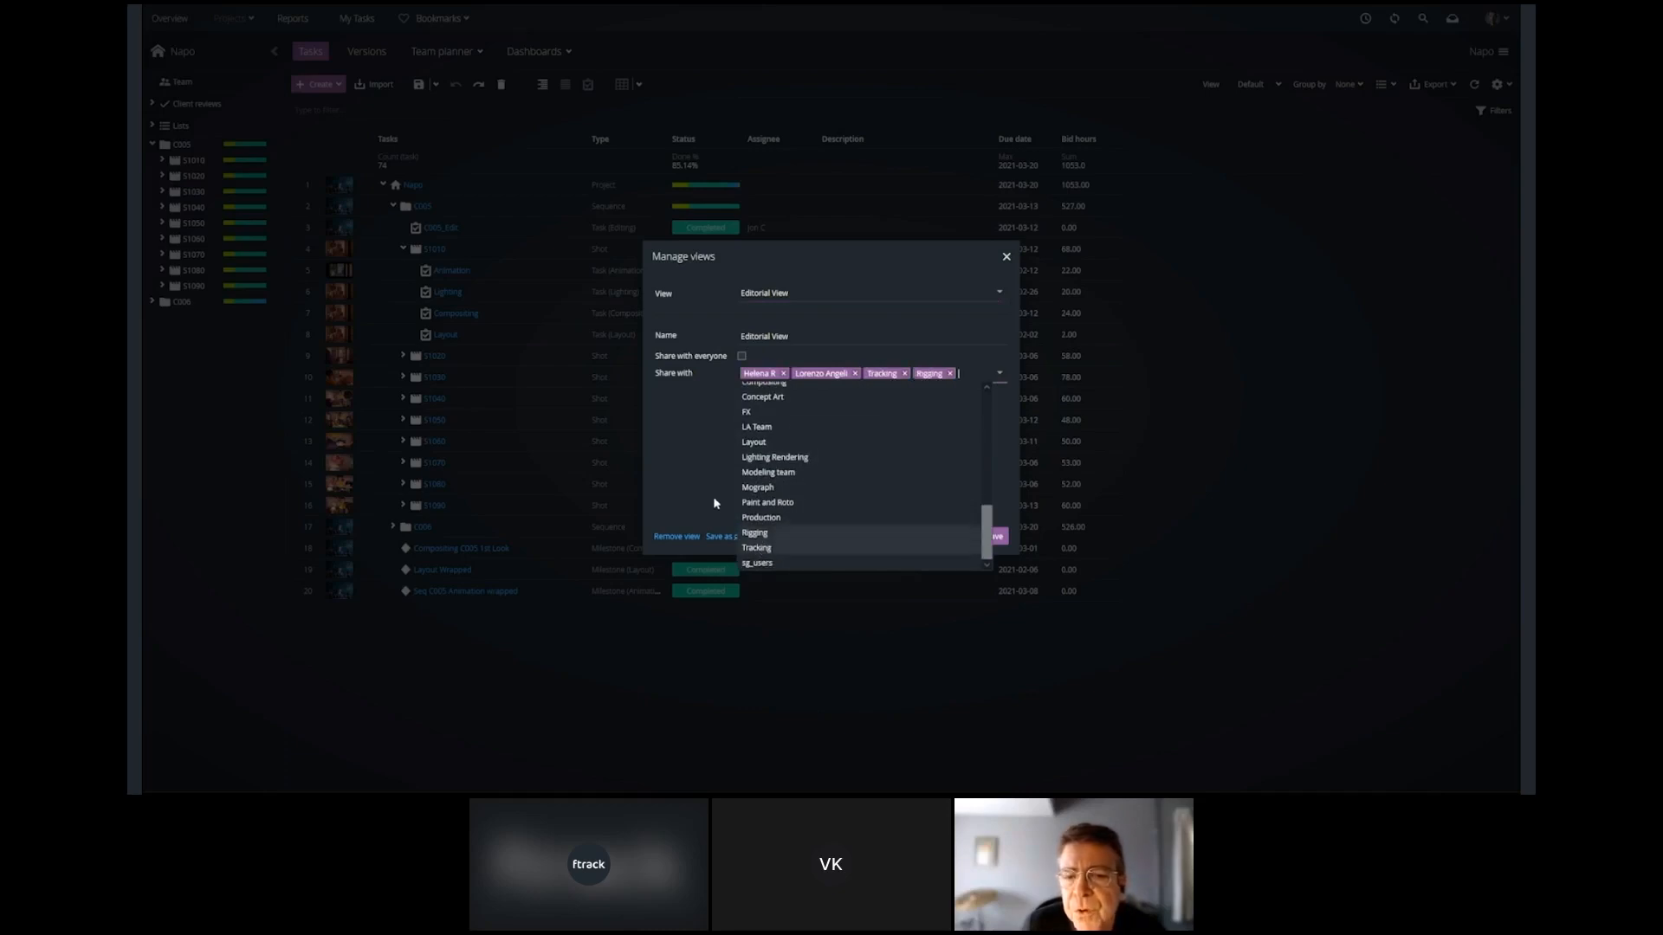
{"action": "left_click", "coordinate": [694, 470]}
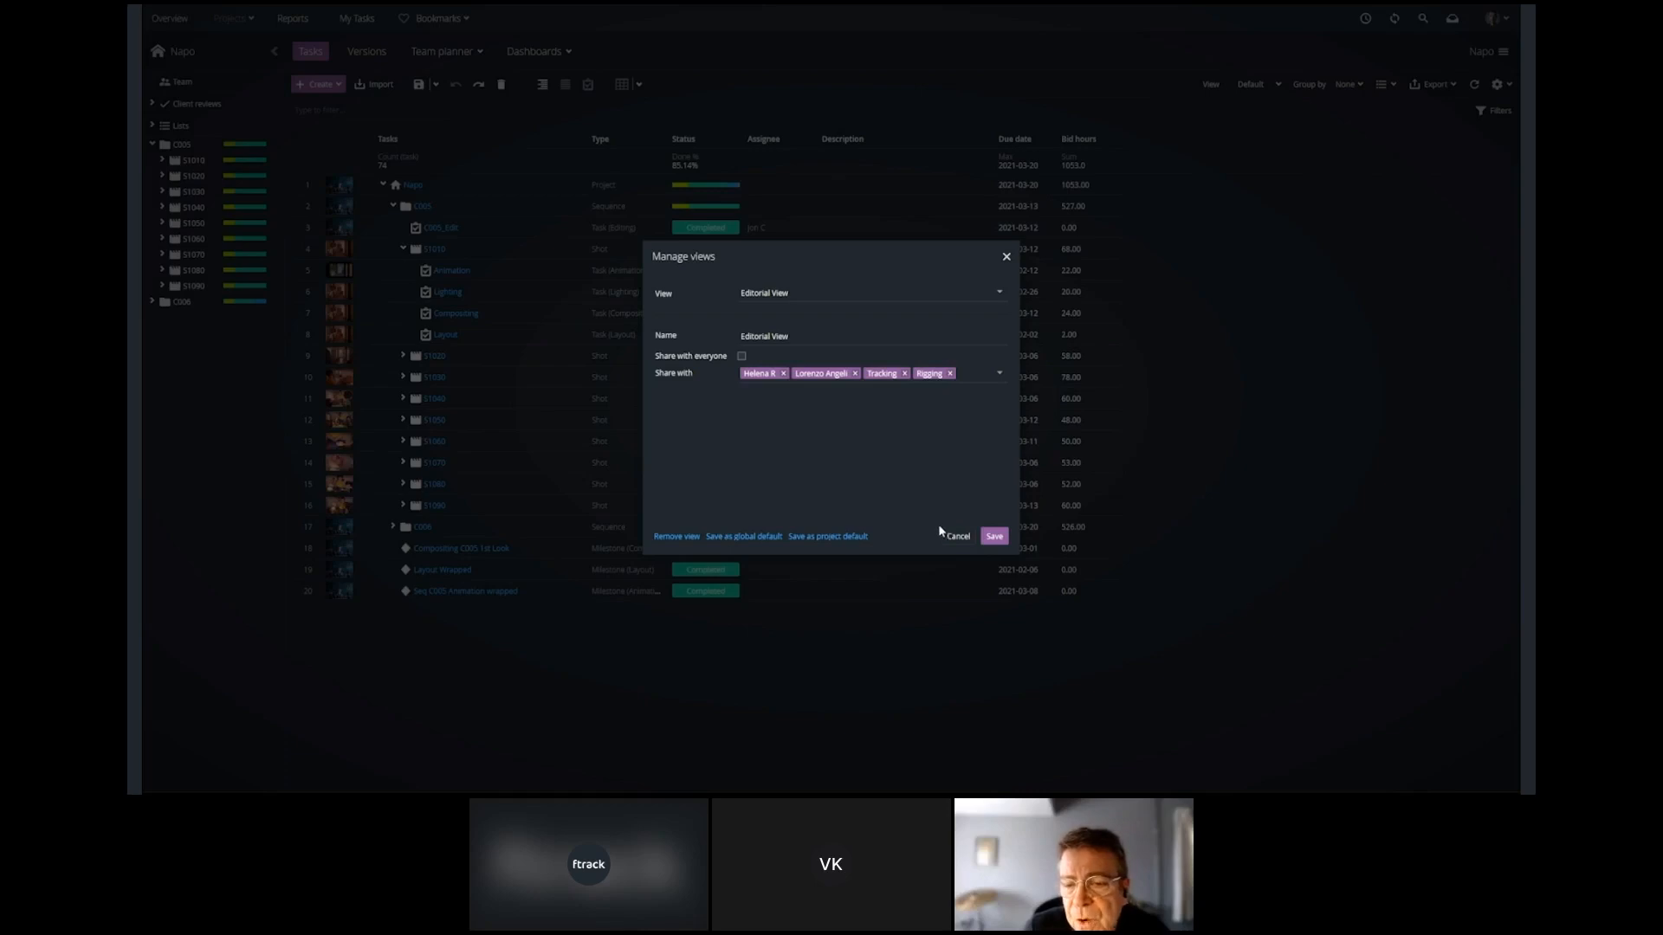
Select the Production - Brkdwn view in the view management settings and save.
{"action": "left_click", "coordinate": [1000, 293]}
{"action": "left_click", "coordinate": [780, 325]}
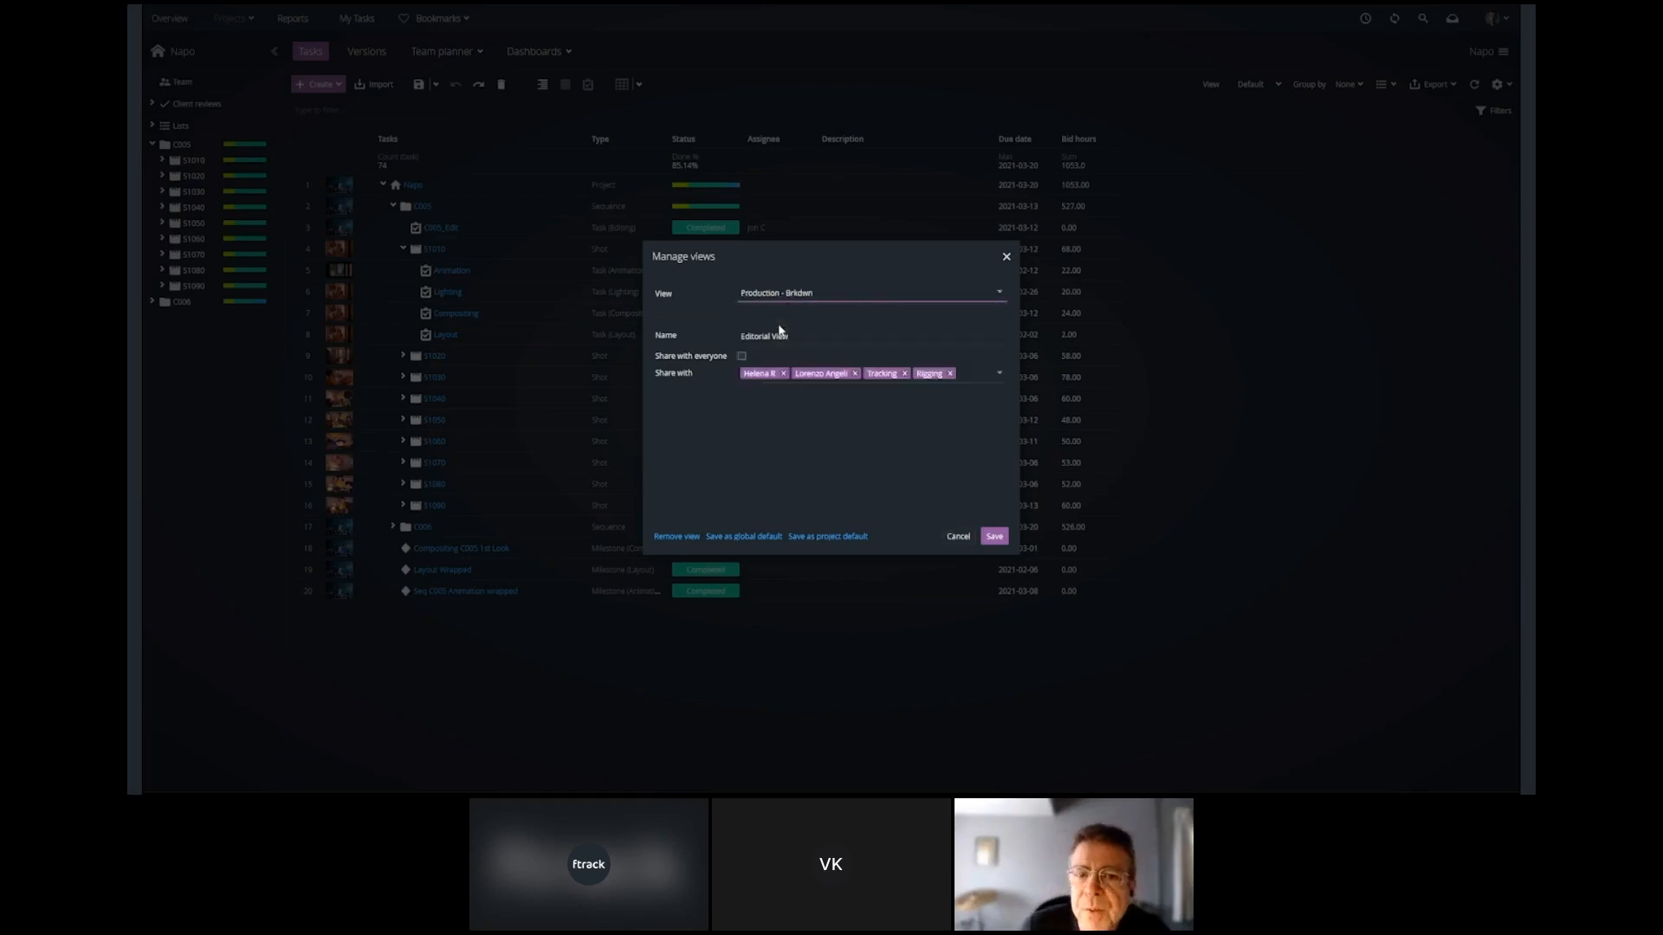
{"action": "left_click", "coordinate": [995, 536]}
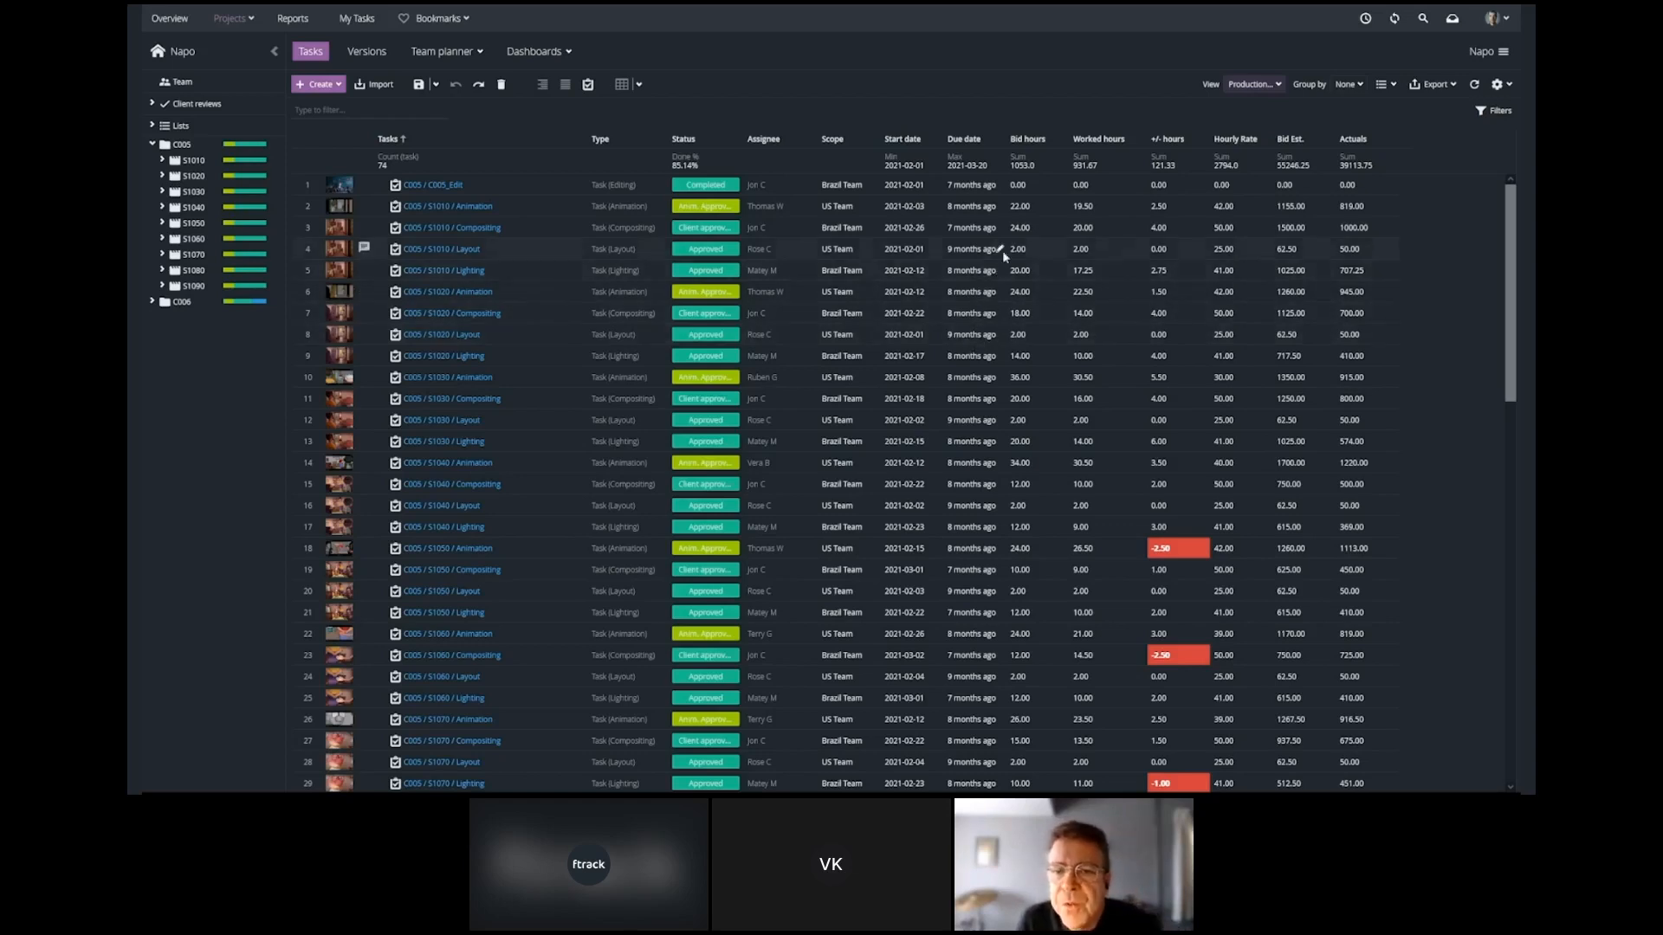
Set the Due date column's cell formatting to Standard in the production breakdown view.
{"action": "left_click", "coordinate": [1002, 142]}
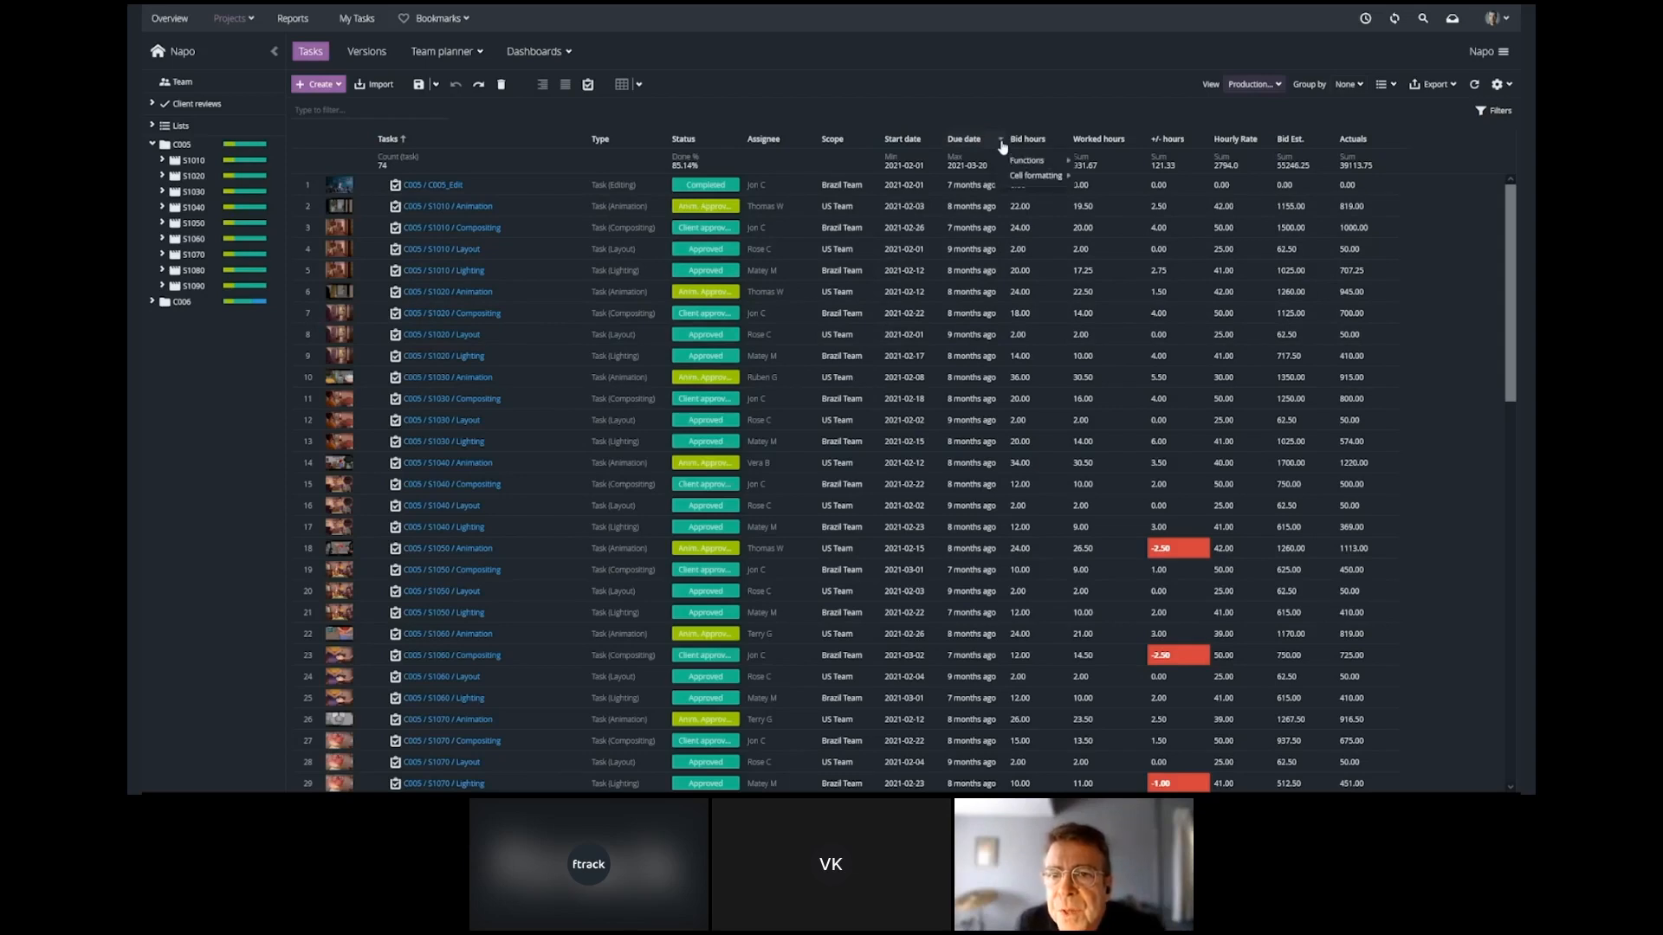
{"action": "mouse_move", "coordinate": [1020, 178]}
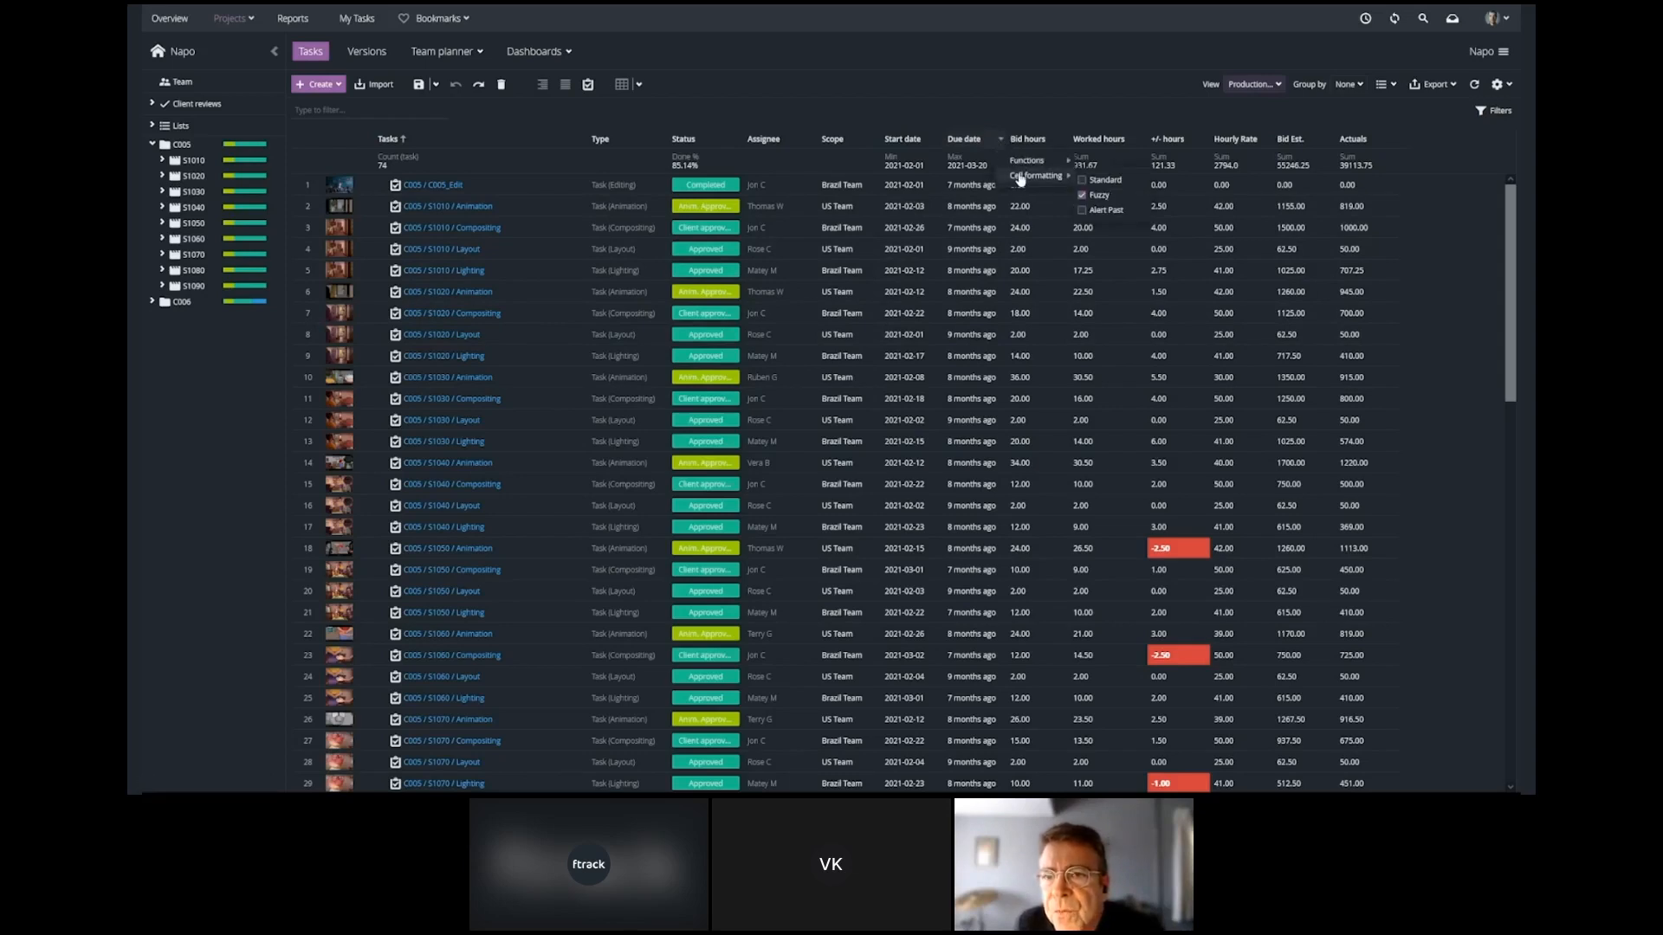
{"action": "left_click", "coordinate": [1082, 180]}
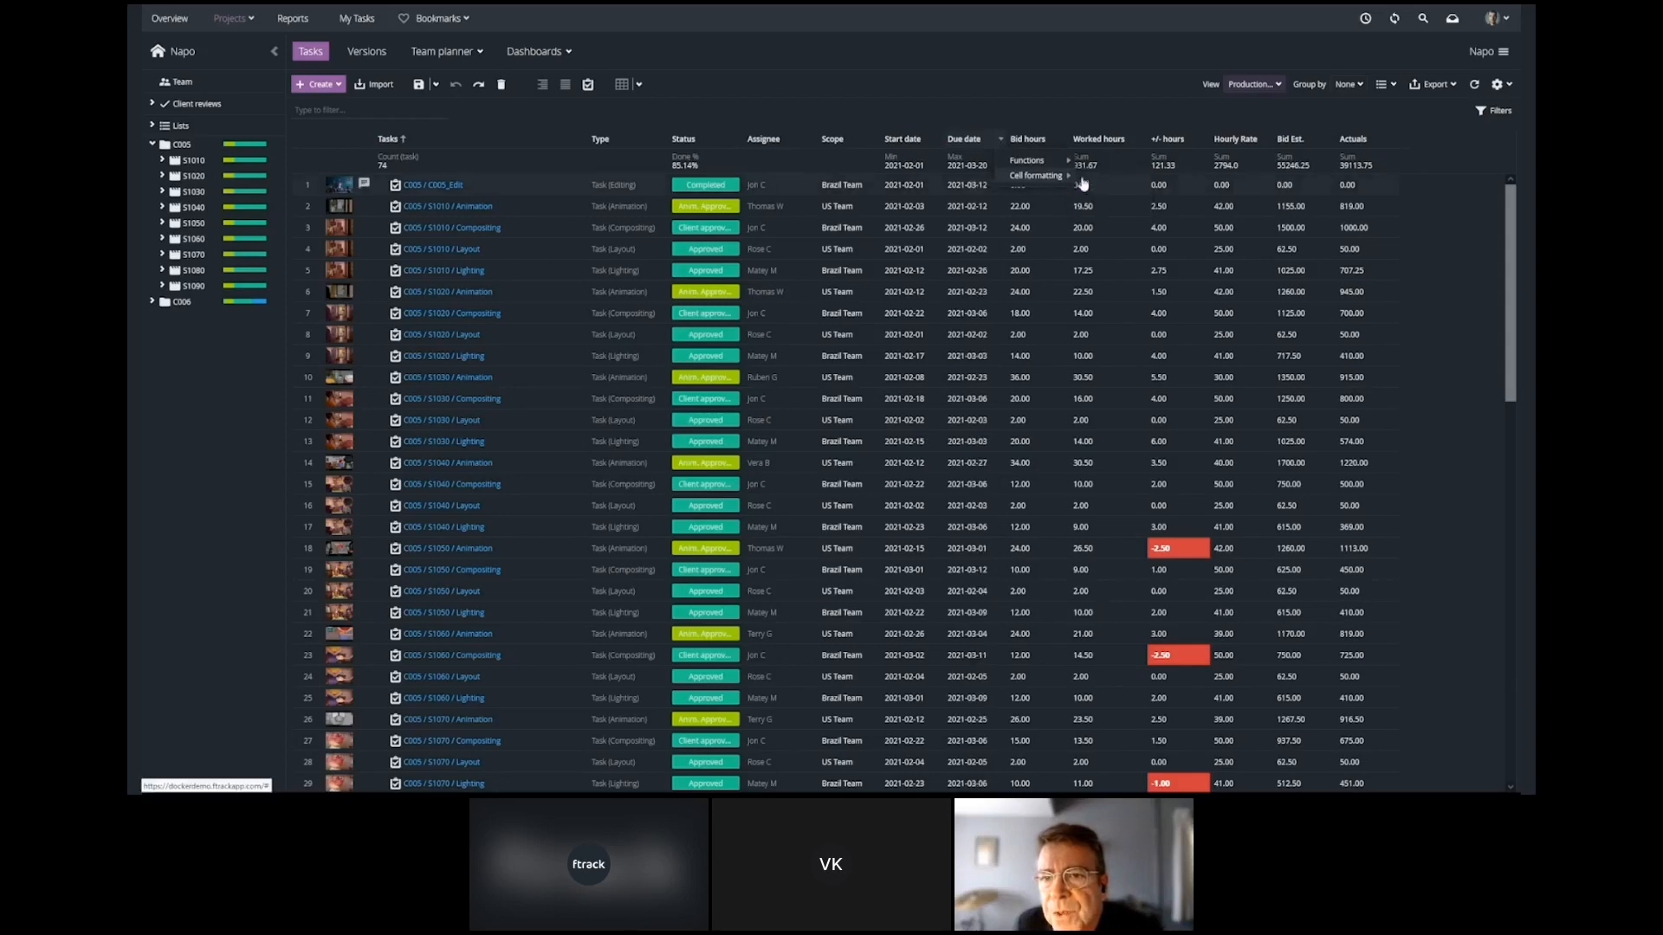
{"action": "left_click", "coordinate": [1092, 104]}
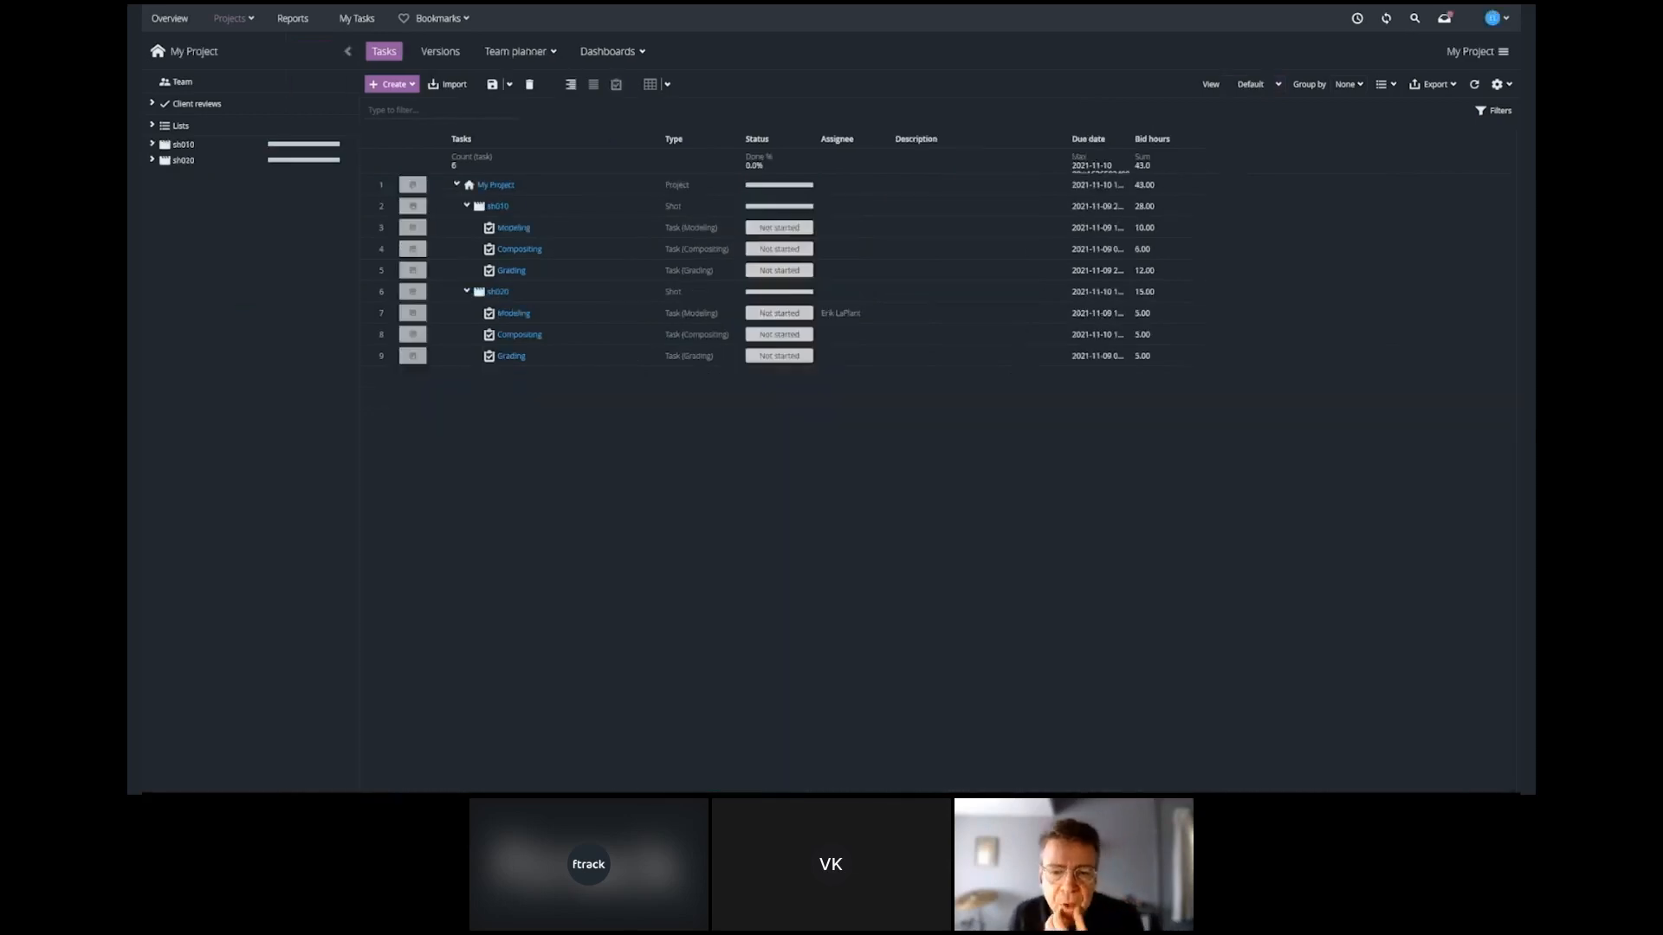
In the system settings for users and groups, create a group named Production.
{"action": "left_click", "coordinate": [1498, 19]}
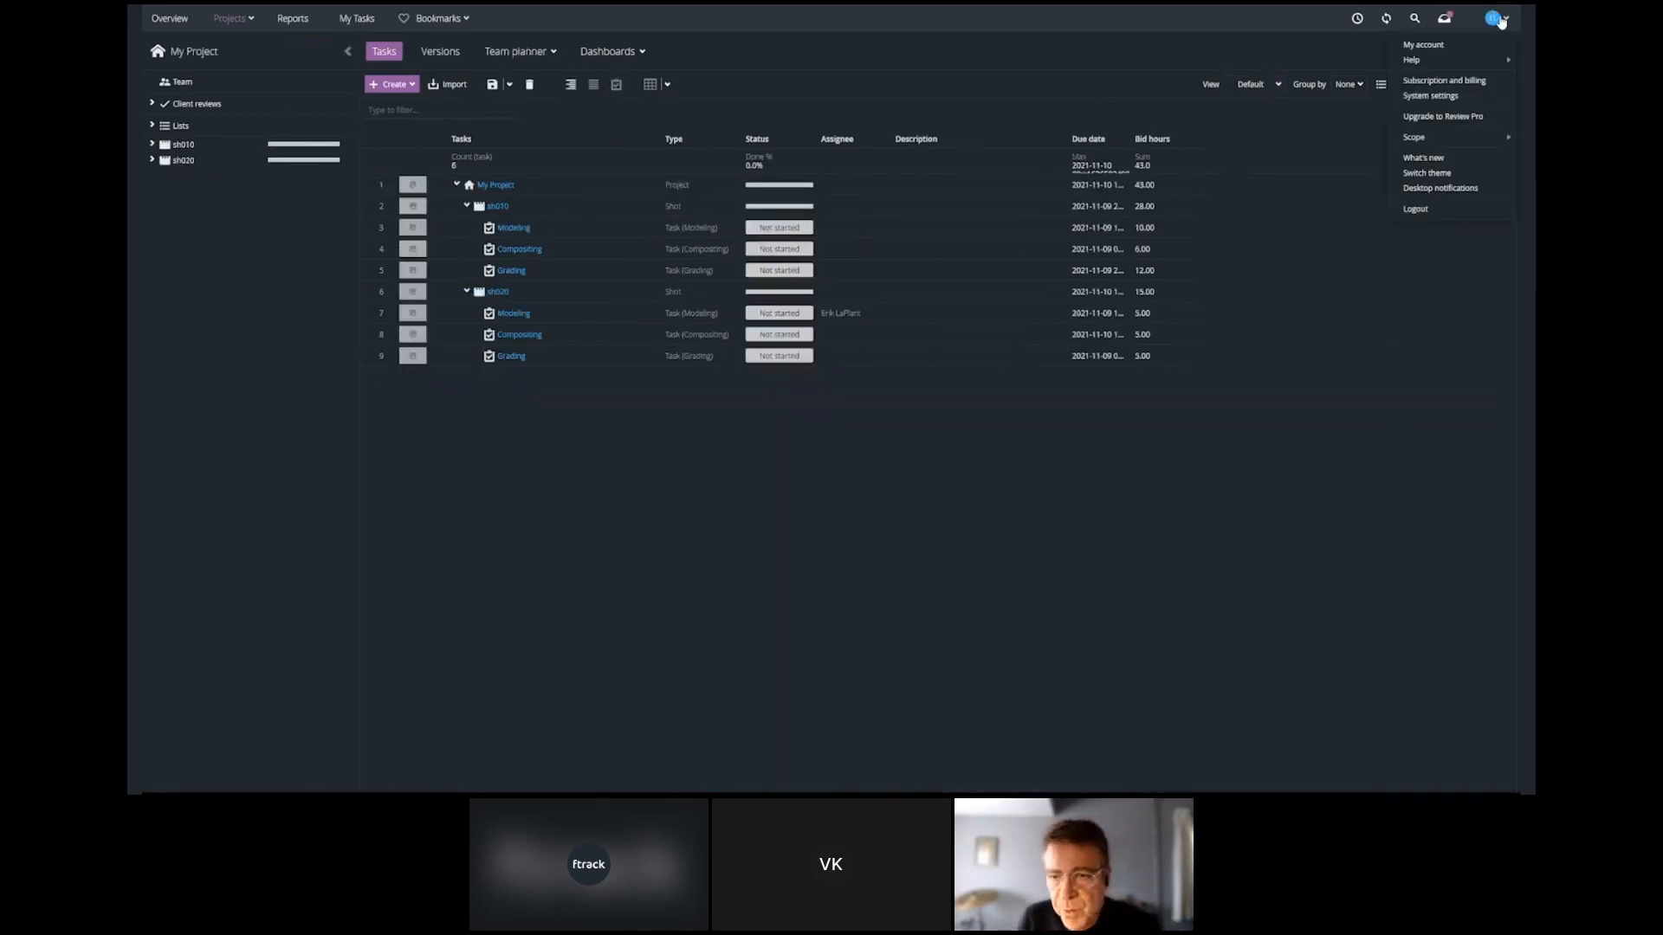
{"action": "left_click", "coordinate": [1431, 95]}
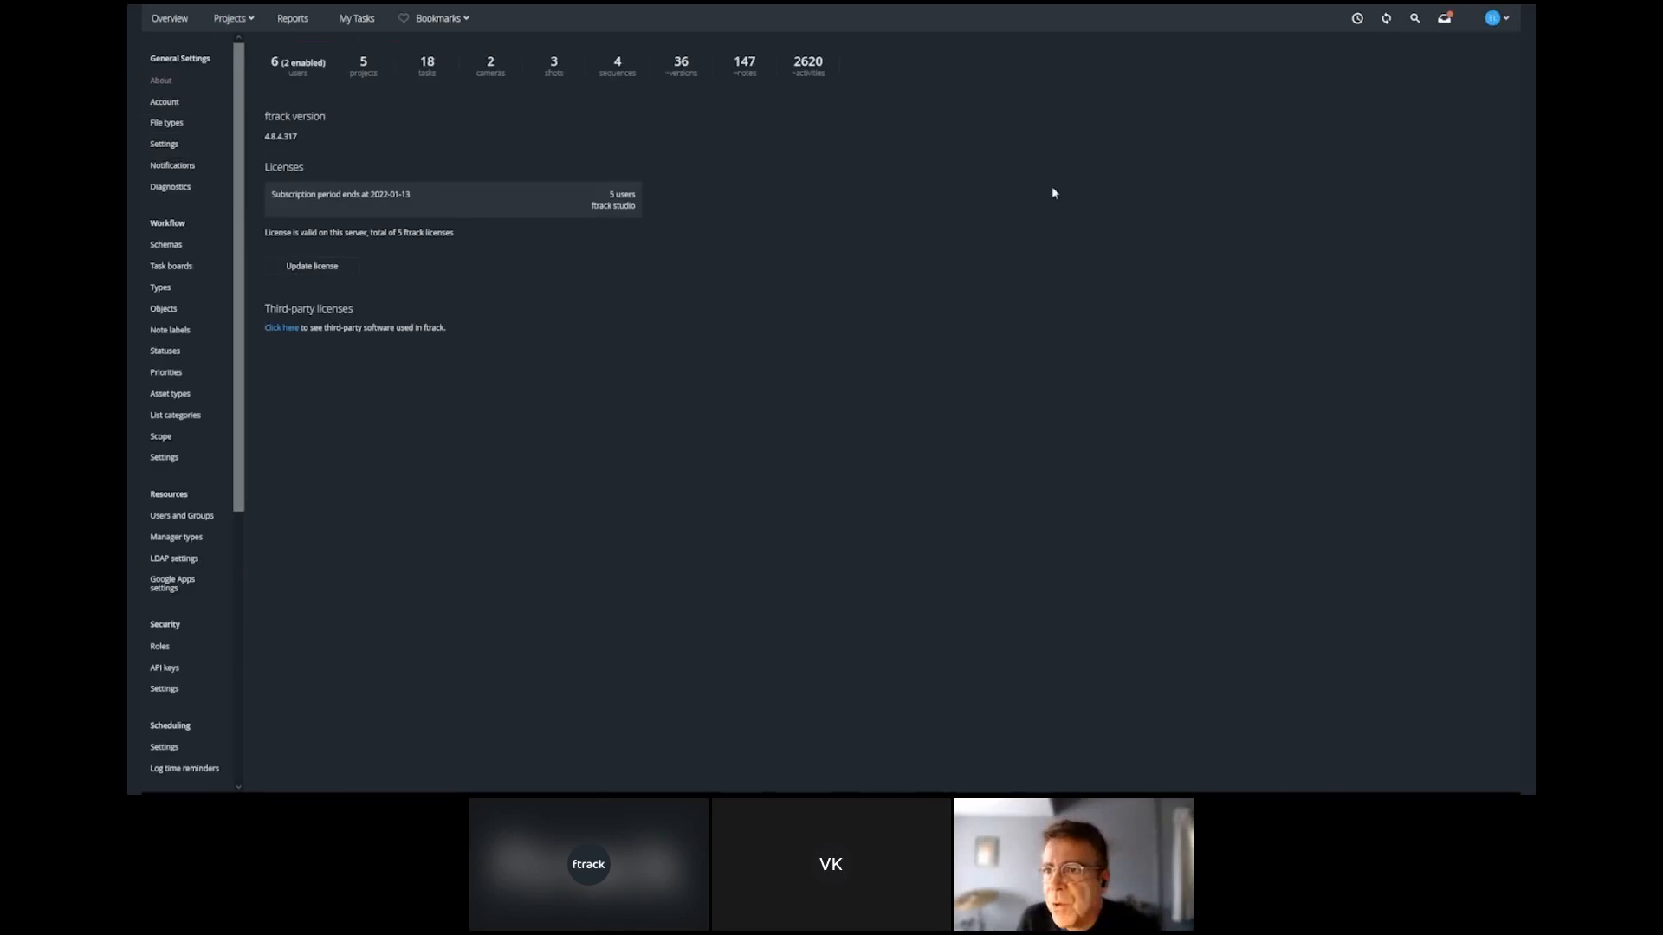
{"action": "left_click", "coordinate": [178, 516]}
{"action": "left_click", "coordinate": [335, 95]}
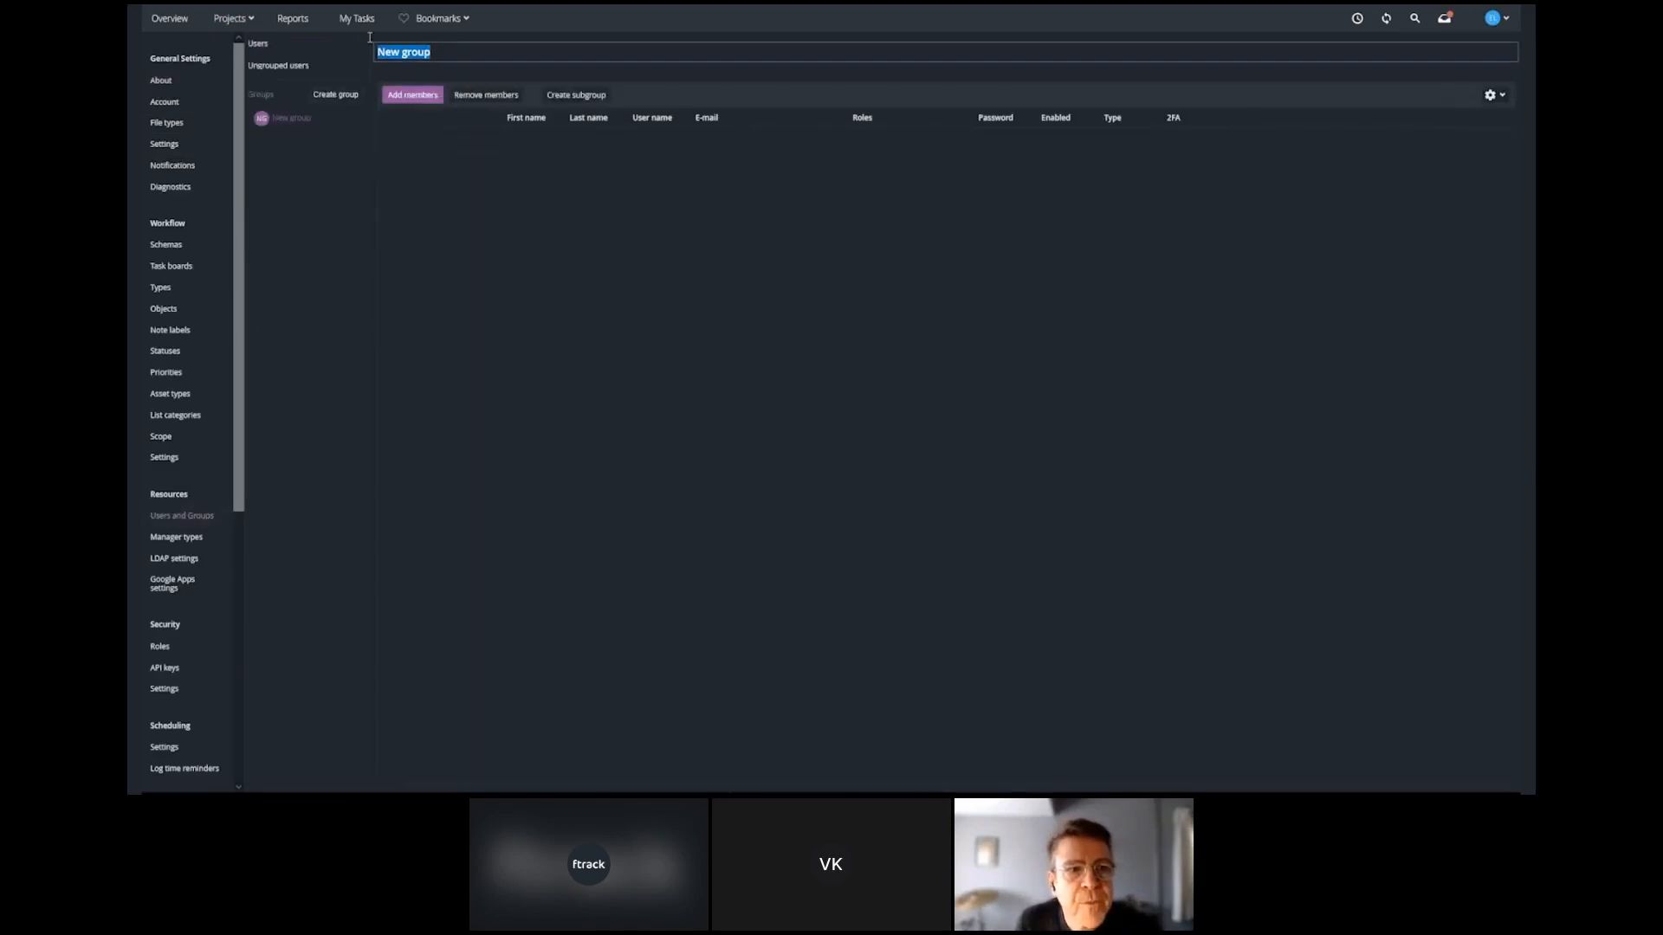
{"action": "type", "text": "Production"}
{"action": "key", "text": "Return"}
Add two members to the Production group and save the membership.
{"action": "left_click", "coordinate": [412, 94]}
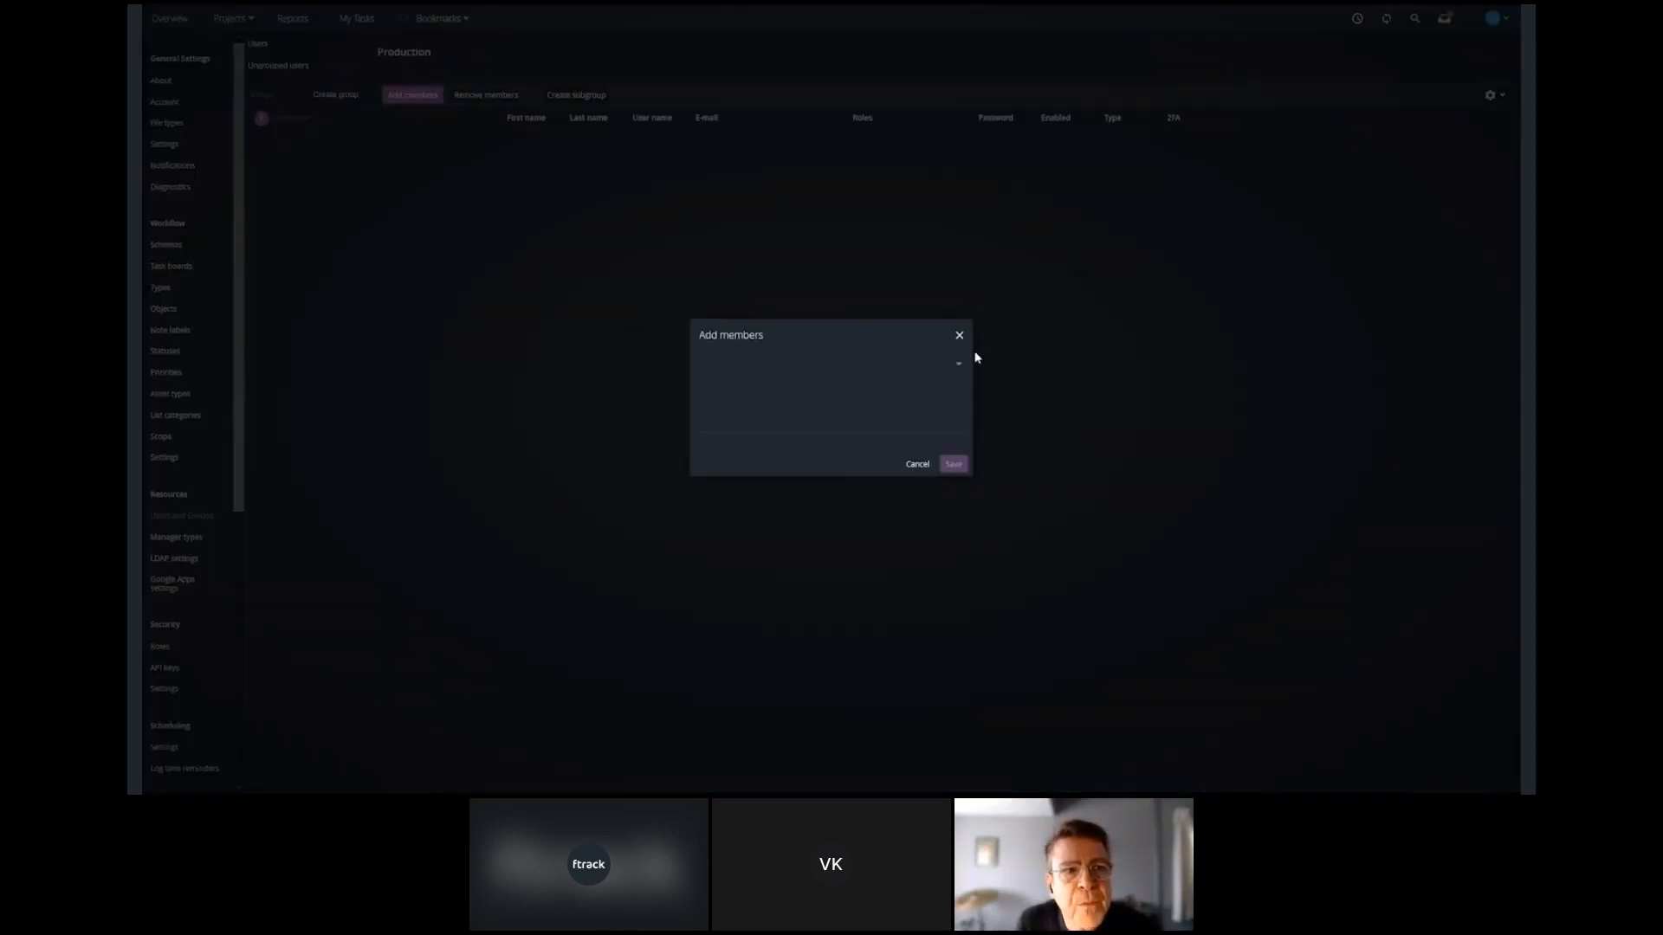
{"action": "left_click", "coordinate": [853, 381]}
{"action": "left_click", "coordinate": [744, 501]}
{"action": "left_click", "coordinate": [748, 515]}
{"action": "left_click", "coordinate": [956, 465]}
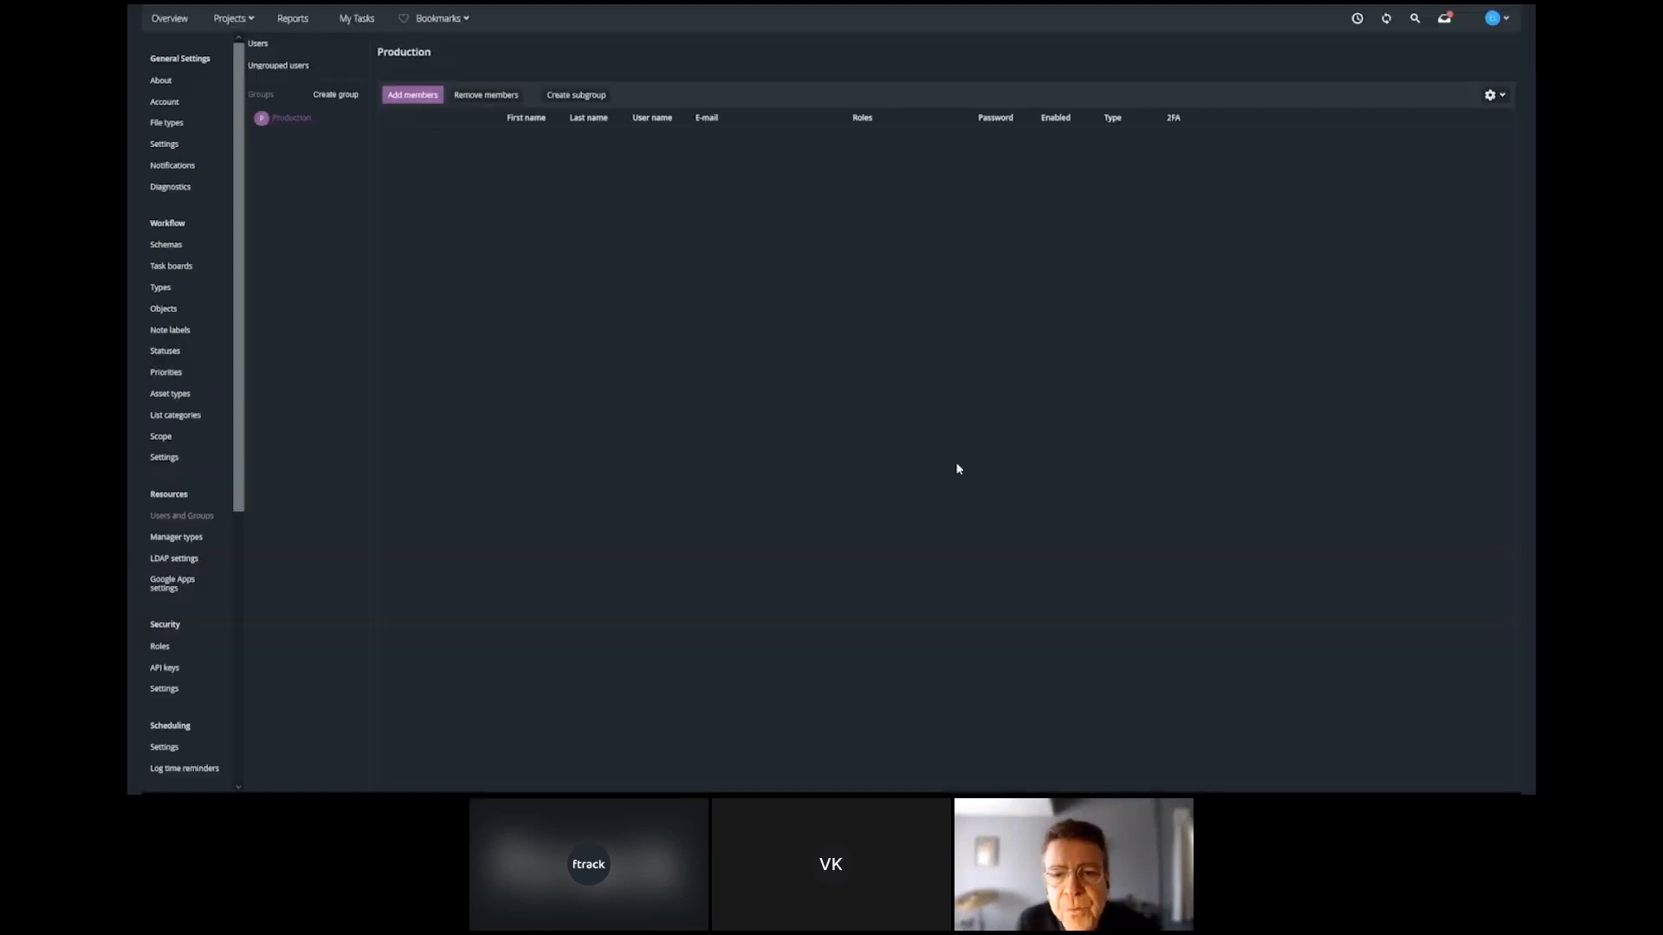
Add the +/- hours and Worked hours columns to the My Project task spreadsheet, placing Worked hours directly after Bid hours.
{"action": "left_click", "coordinate": [250, 20]}
{"action": "left_click", "coordinate": [180, 105]}
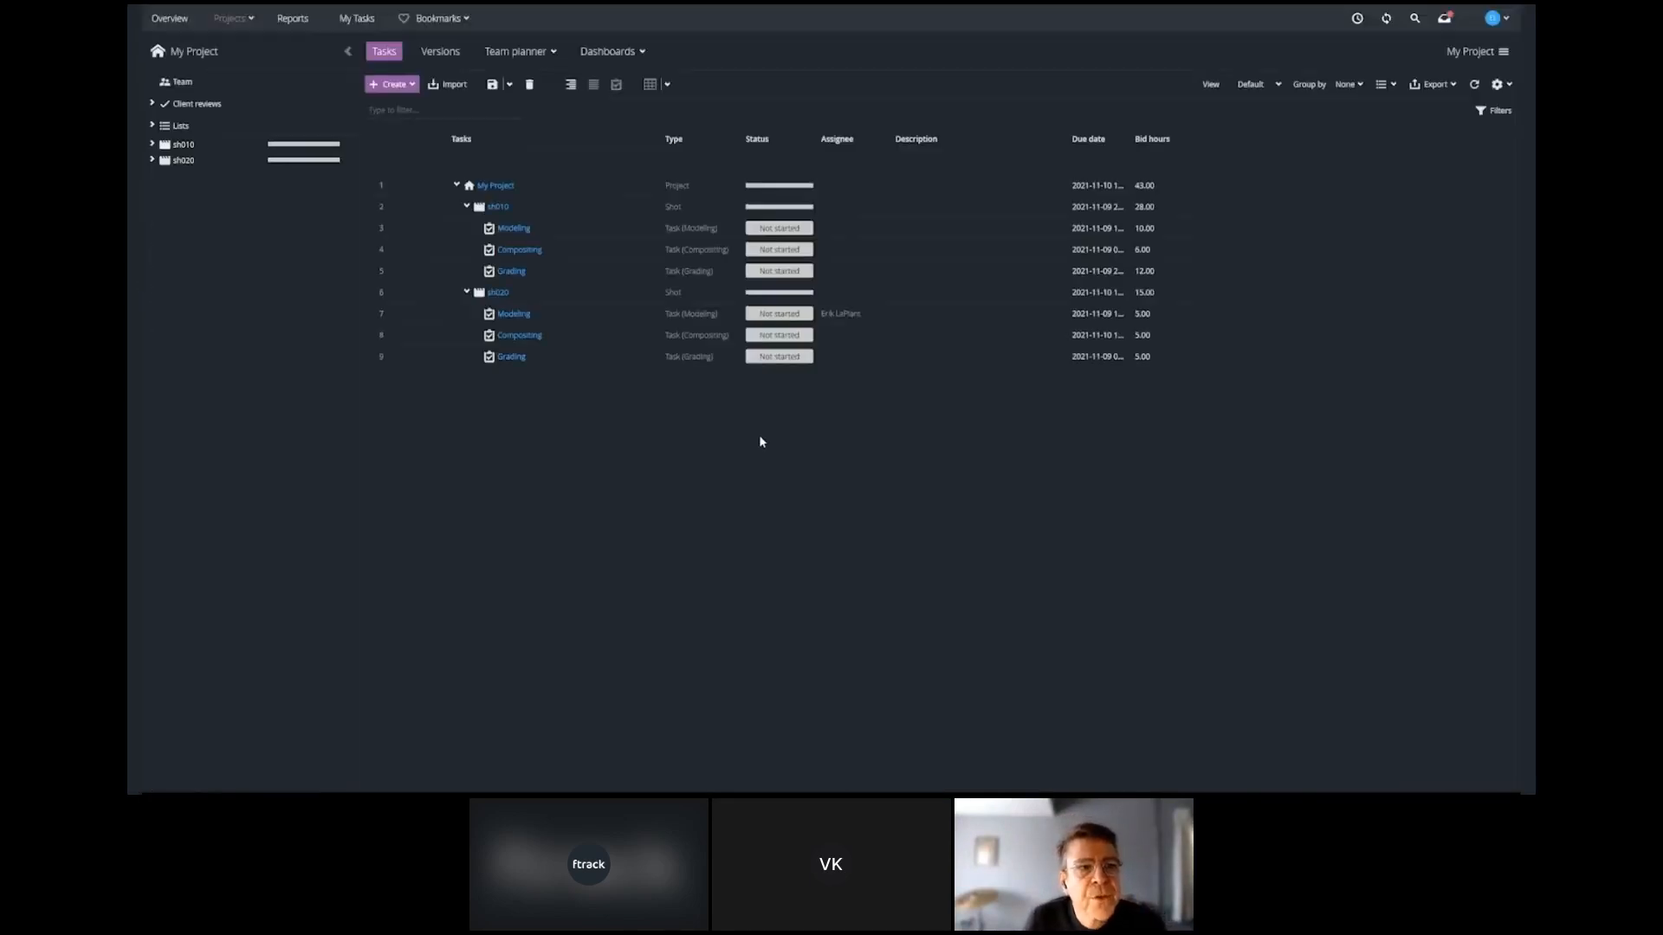
{"action": "left_click", "coordinate": [1496, 84]}
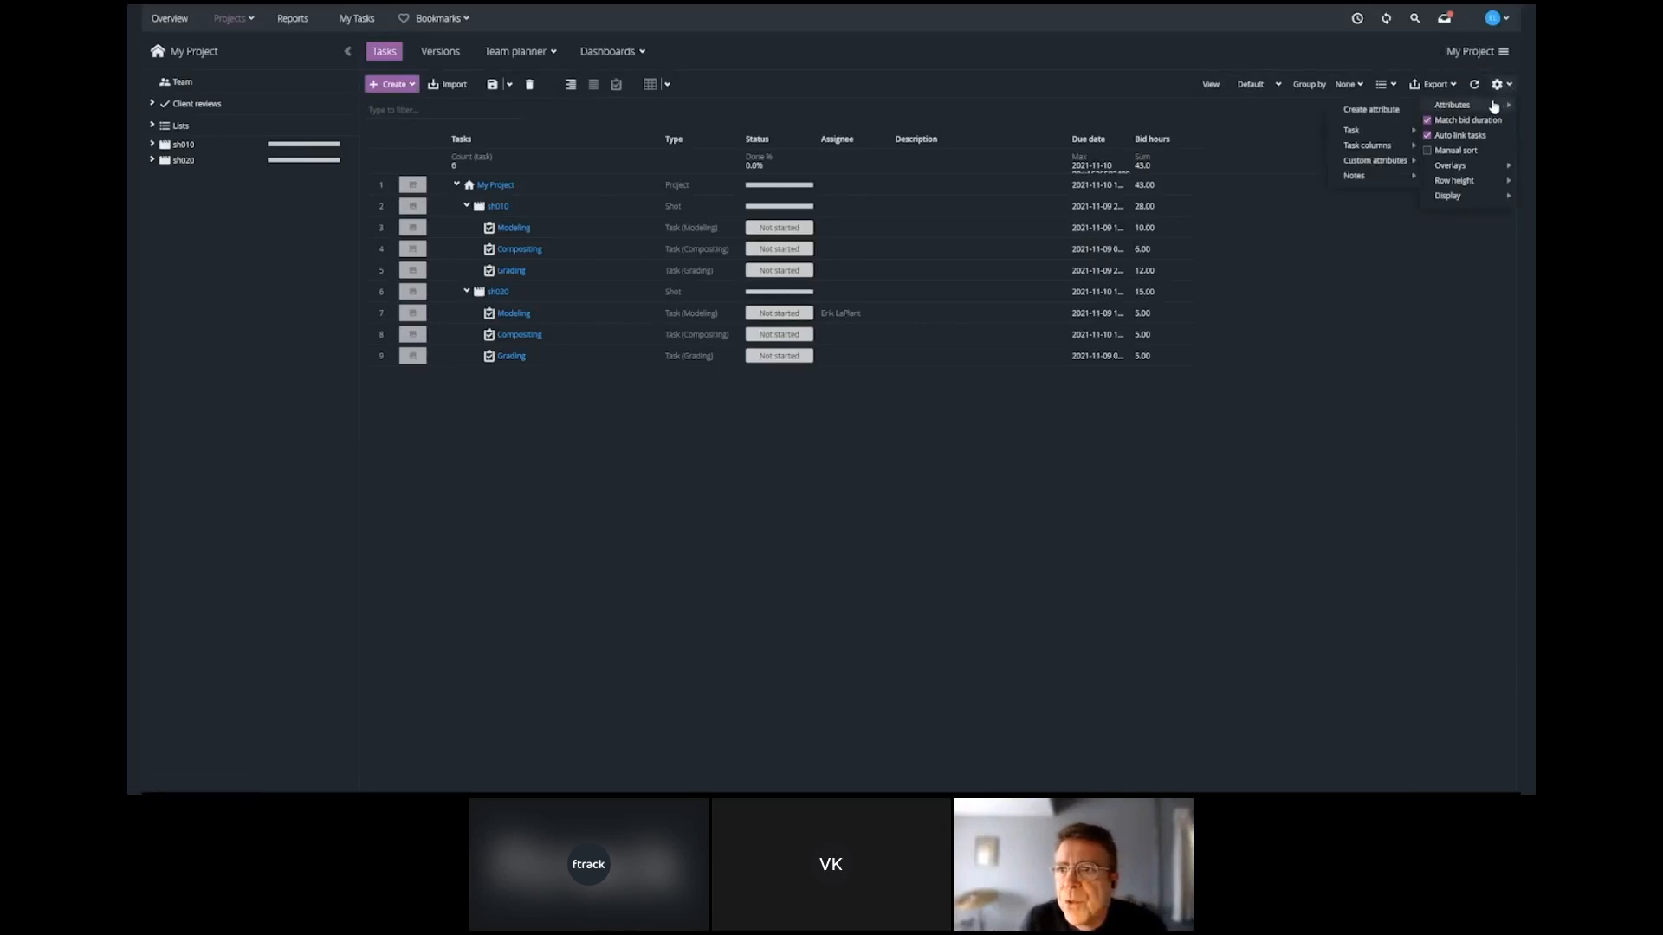
{"action": "left_click", "coordinate": [1427, 135]}
{"action": "left_click", "coordinate": [1427, 496]}
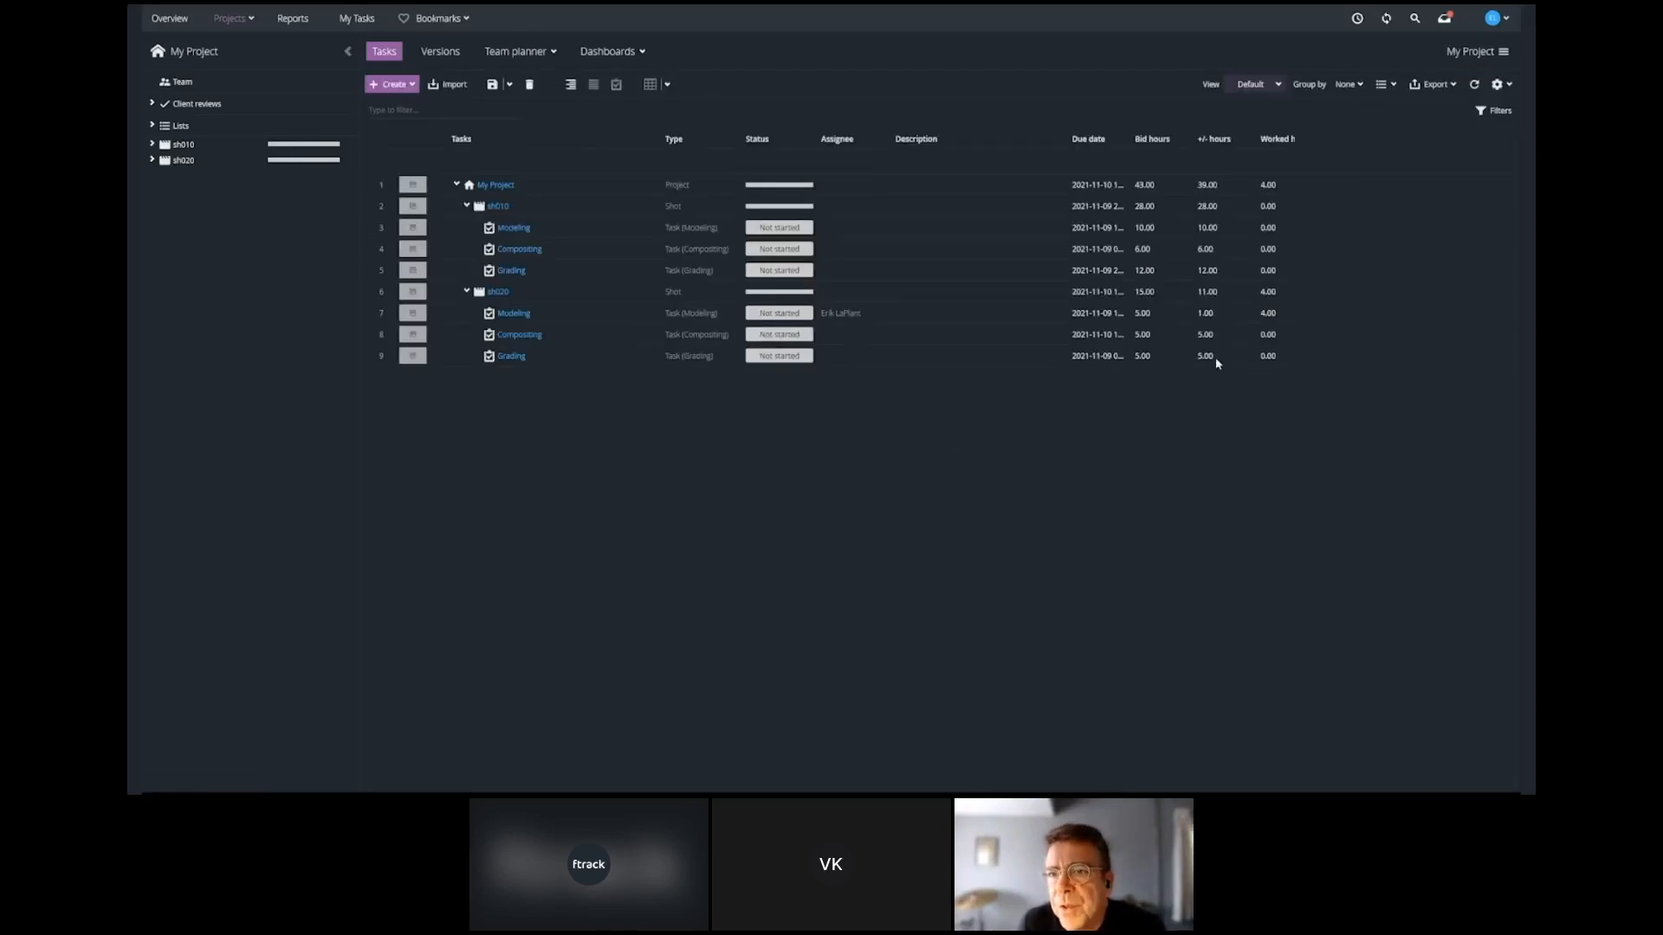
{"action": "left_click_drag", "start_coordinate": [1278, 138], "coordinate": [1204, 145]}
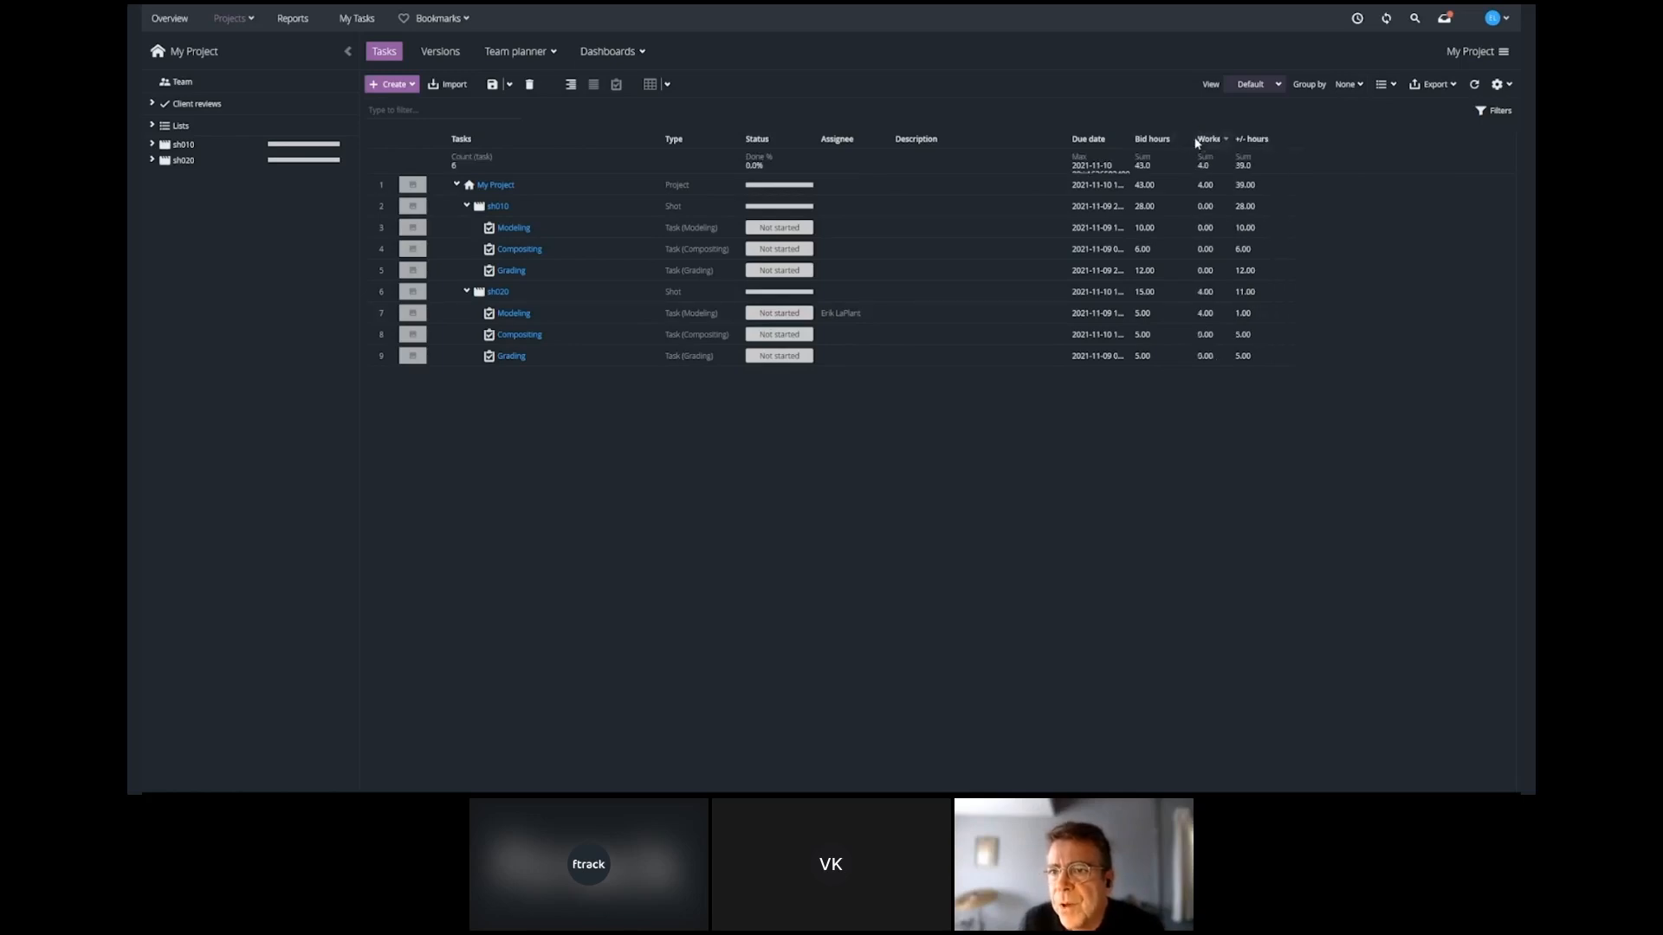
Save the current task spreadsheet layout as a new view named Production View.
{"action": "left_click", "coordinate": [1279, 85]}
{"action": "left_click", "coordinate": [1257, 120]}
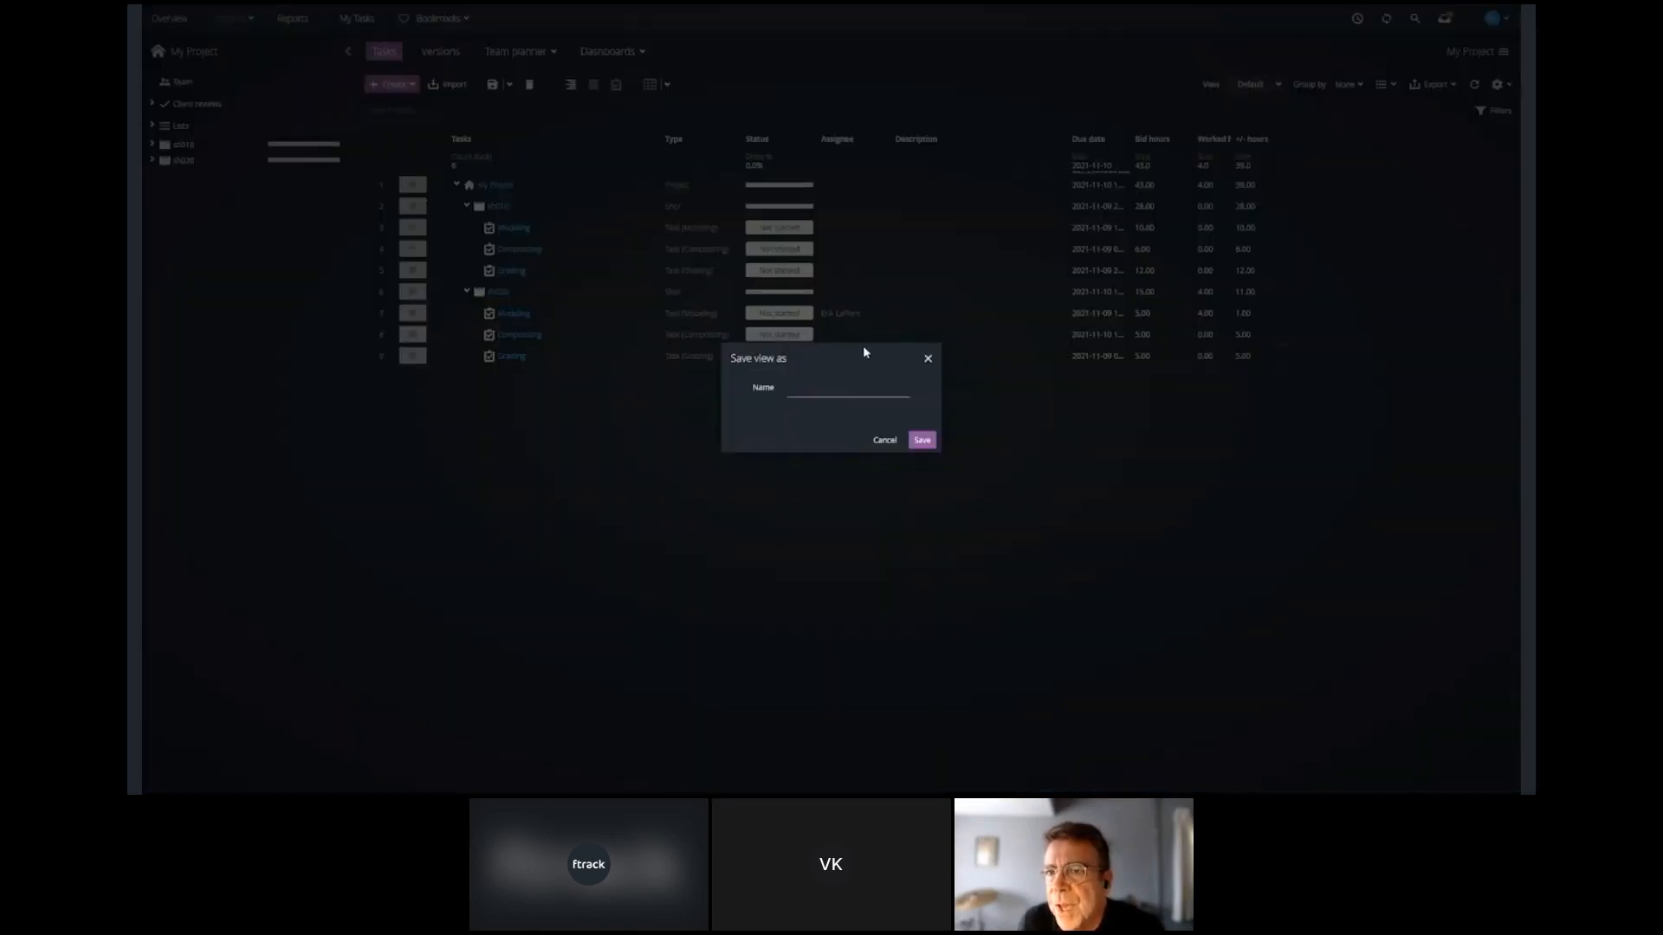
{"action": "type", "text": "Production View"}
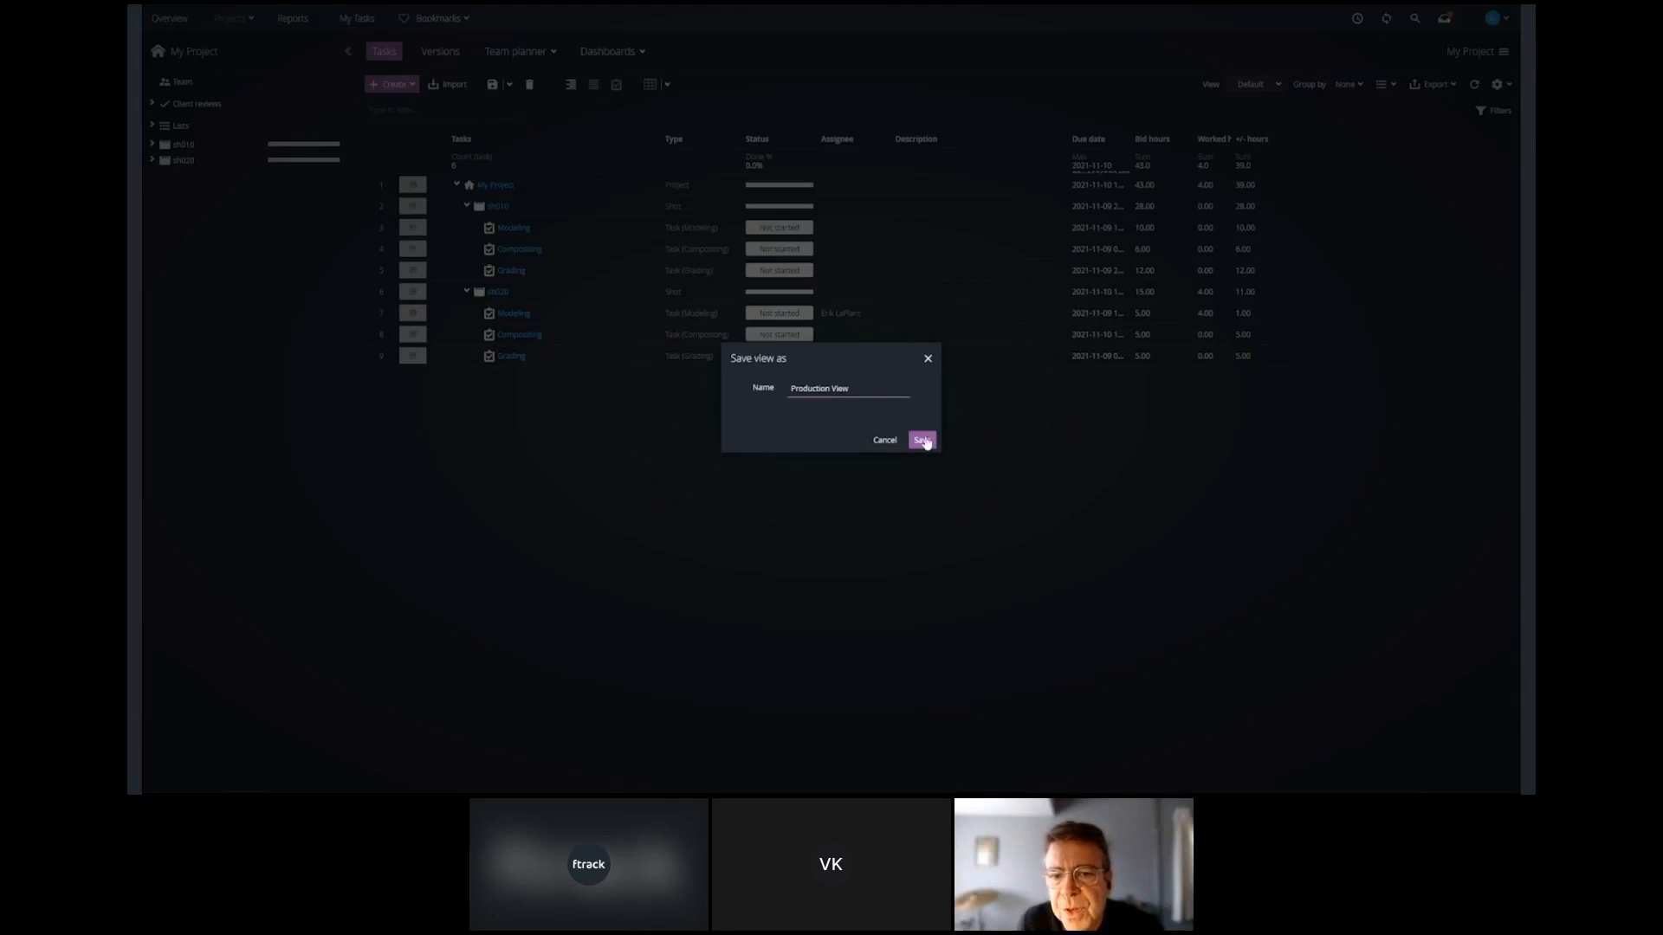
{"action": "left_click", "coordinate": [923, 441]}
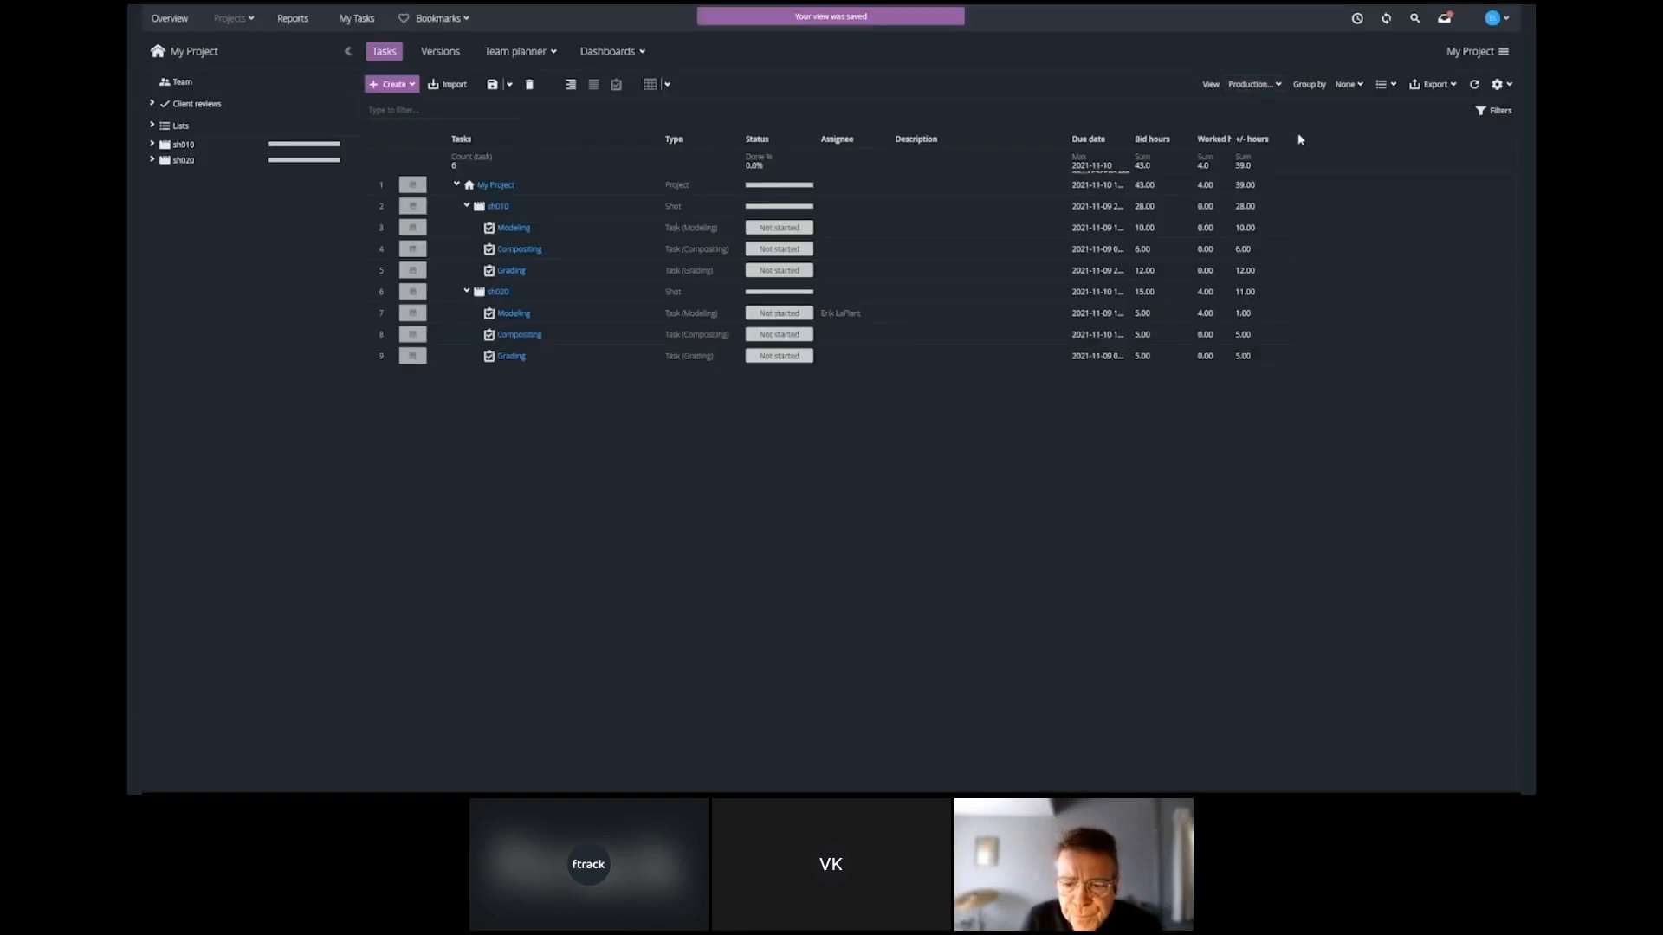
Log another 4 hours on the sh020 Modeling task with the time logger.
{"action": "left_click", "coordinate": [1289, 139]}
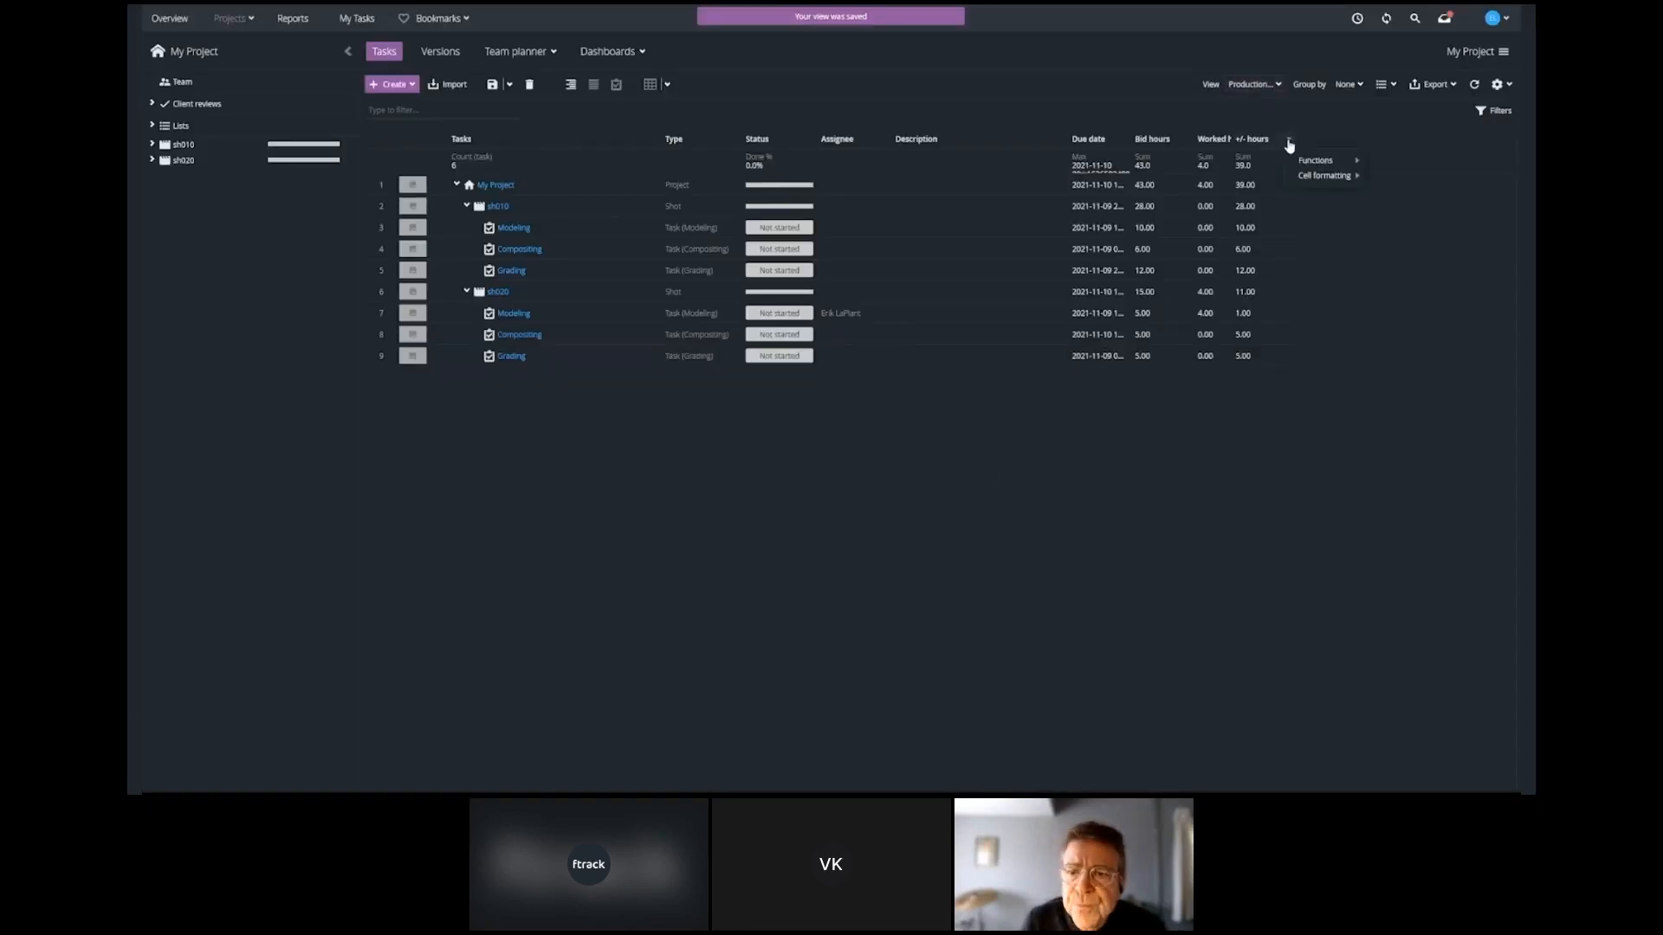
{"action": "left_click", "coordinate": [1186, 571]}
{"action": "left_click", "coordinate": [1357, 18]}
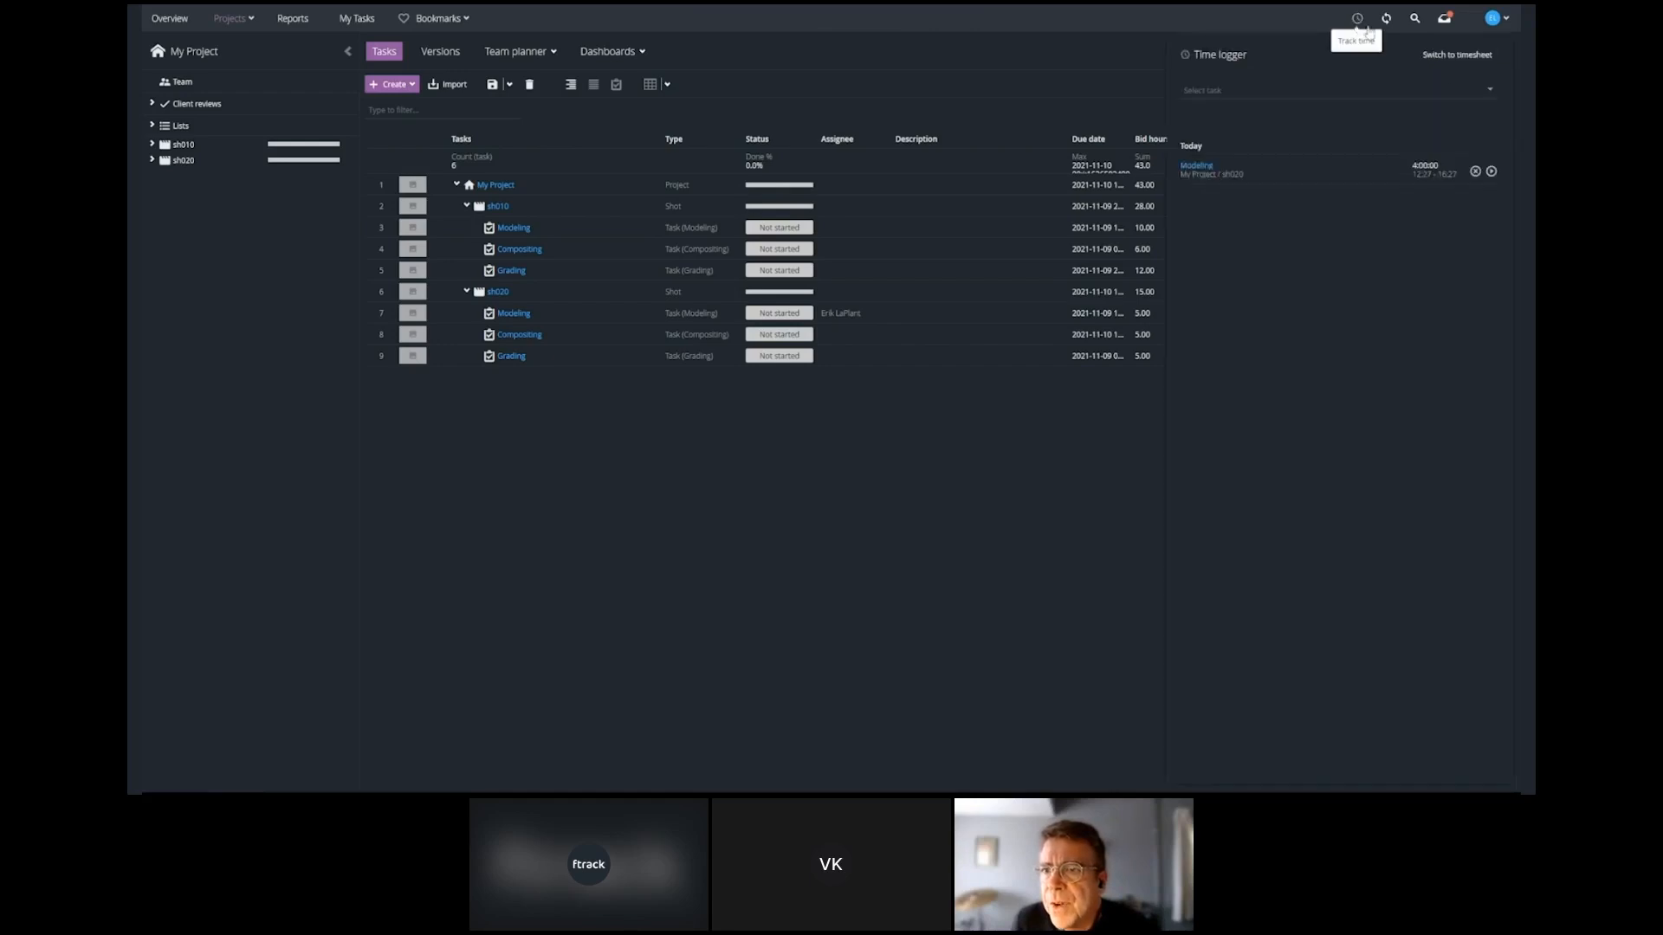
{"action": "left_click", "coordinate": [1490, 94]}
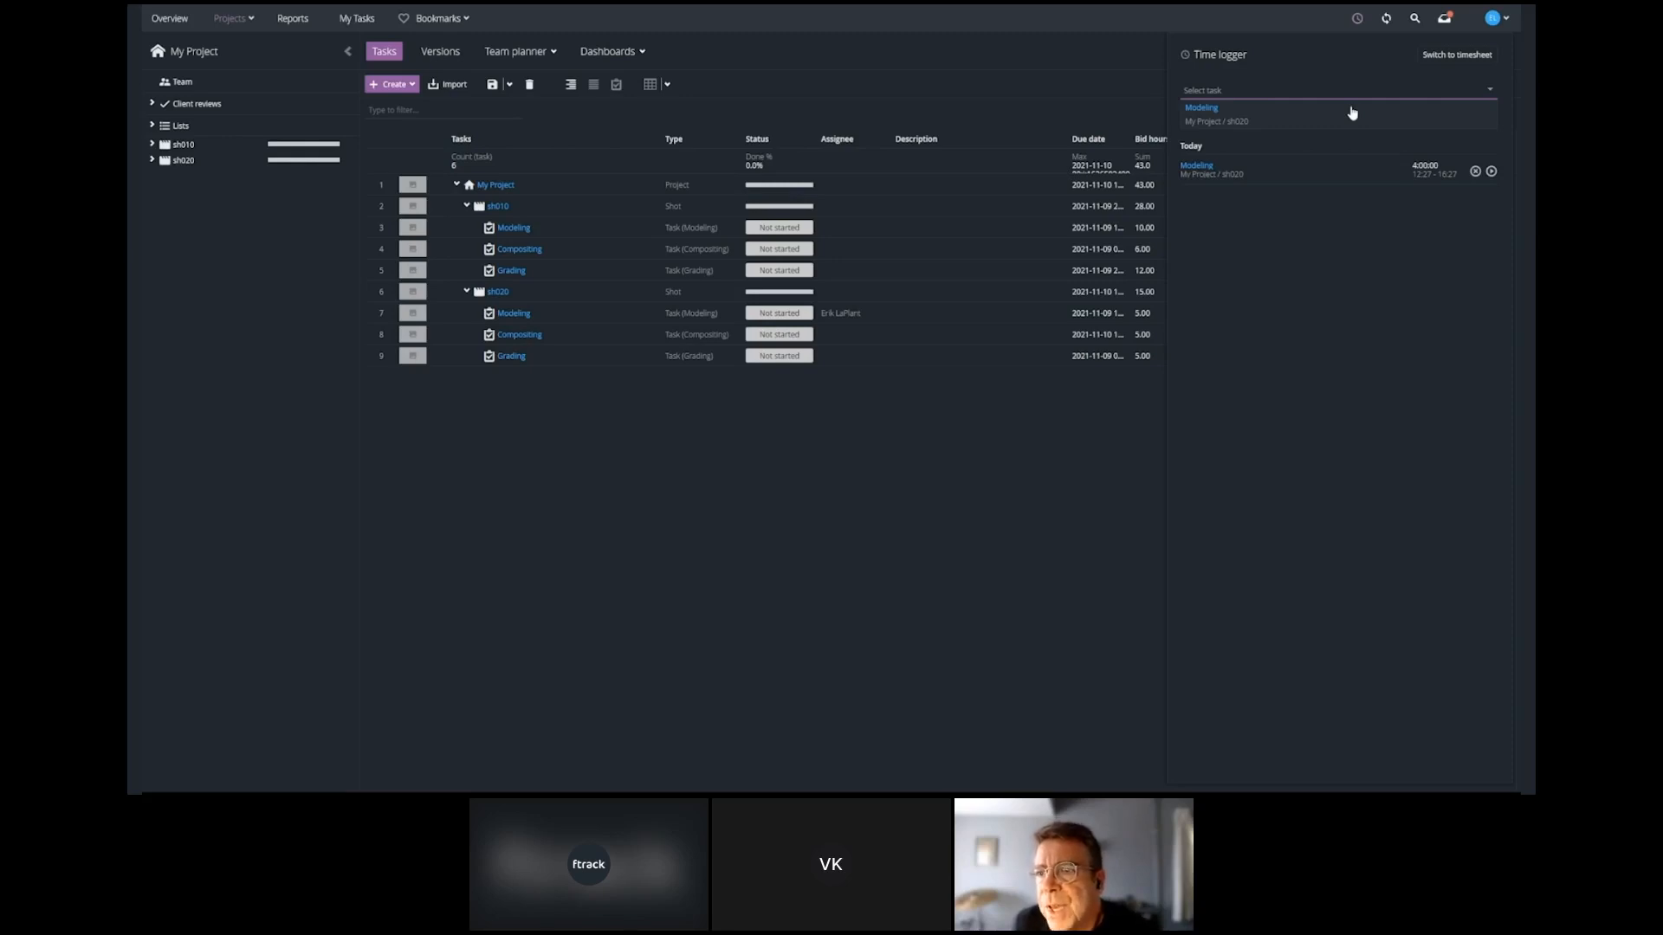
{"action": "left_click", "coordinate": [1329, 113]}
{"action": "left_click", "coordinate": [1368, 88]}
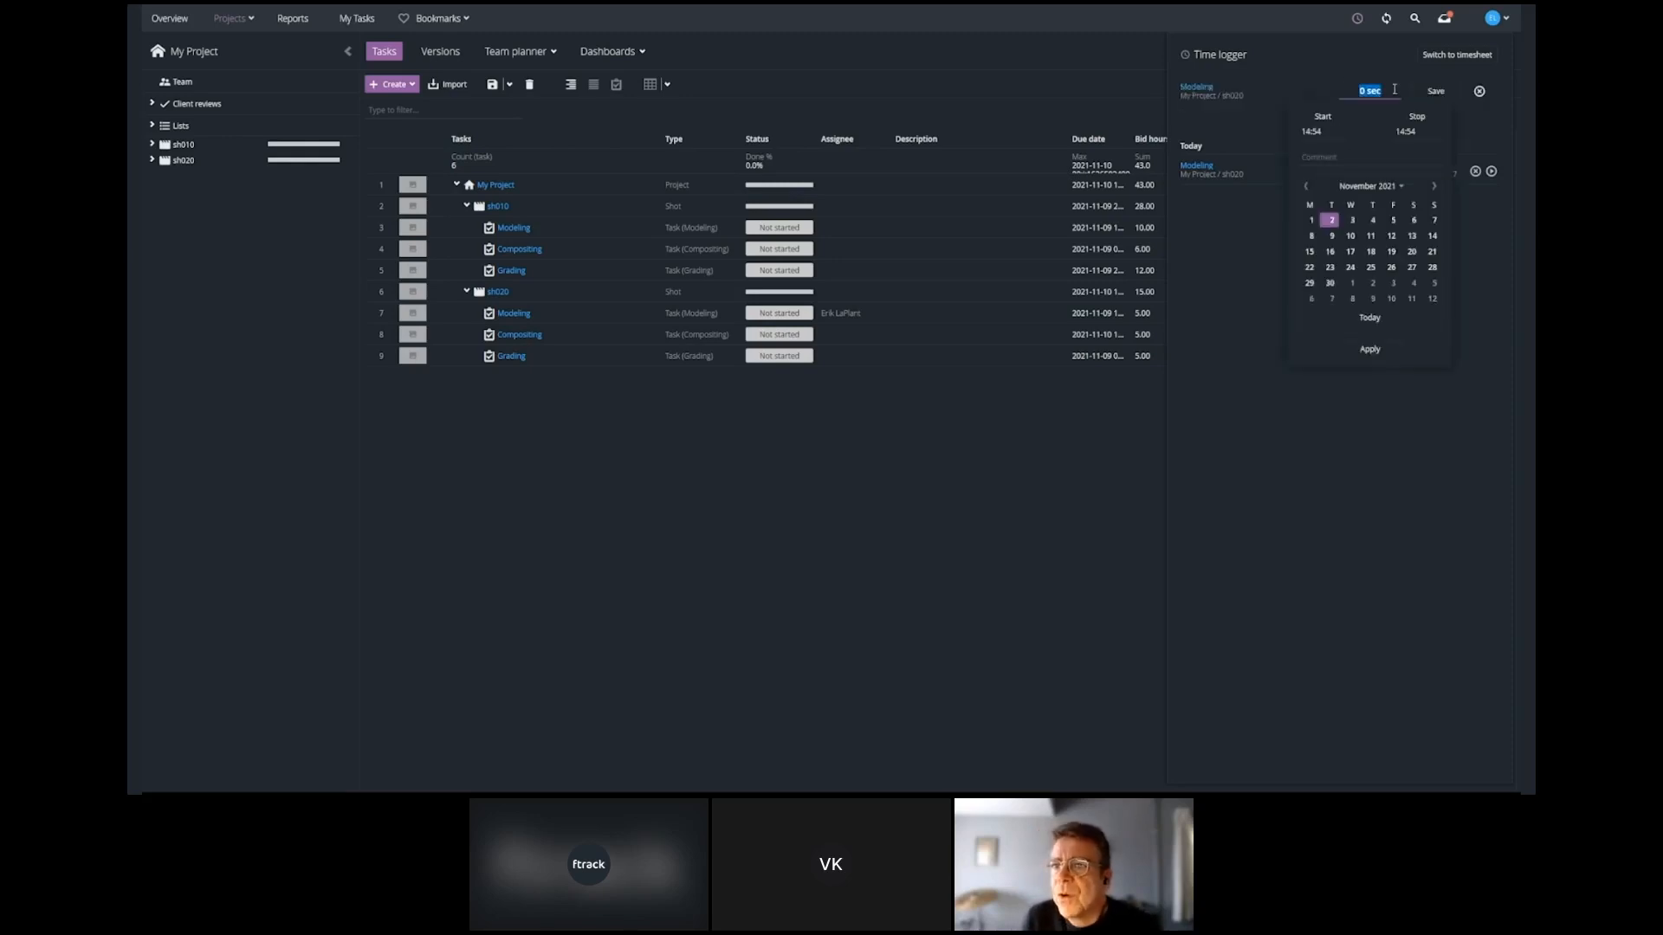
{"action": "left_click", "coordinate": [1425, 98]}
{"action": "left_click", "coordinate": [1105, 487]}
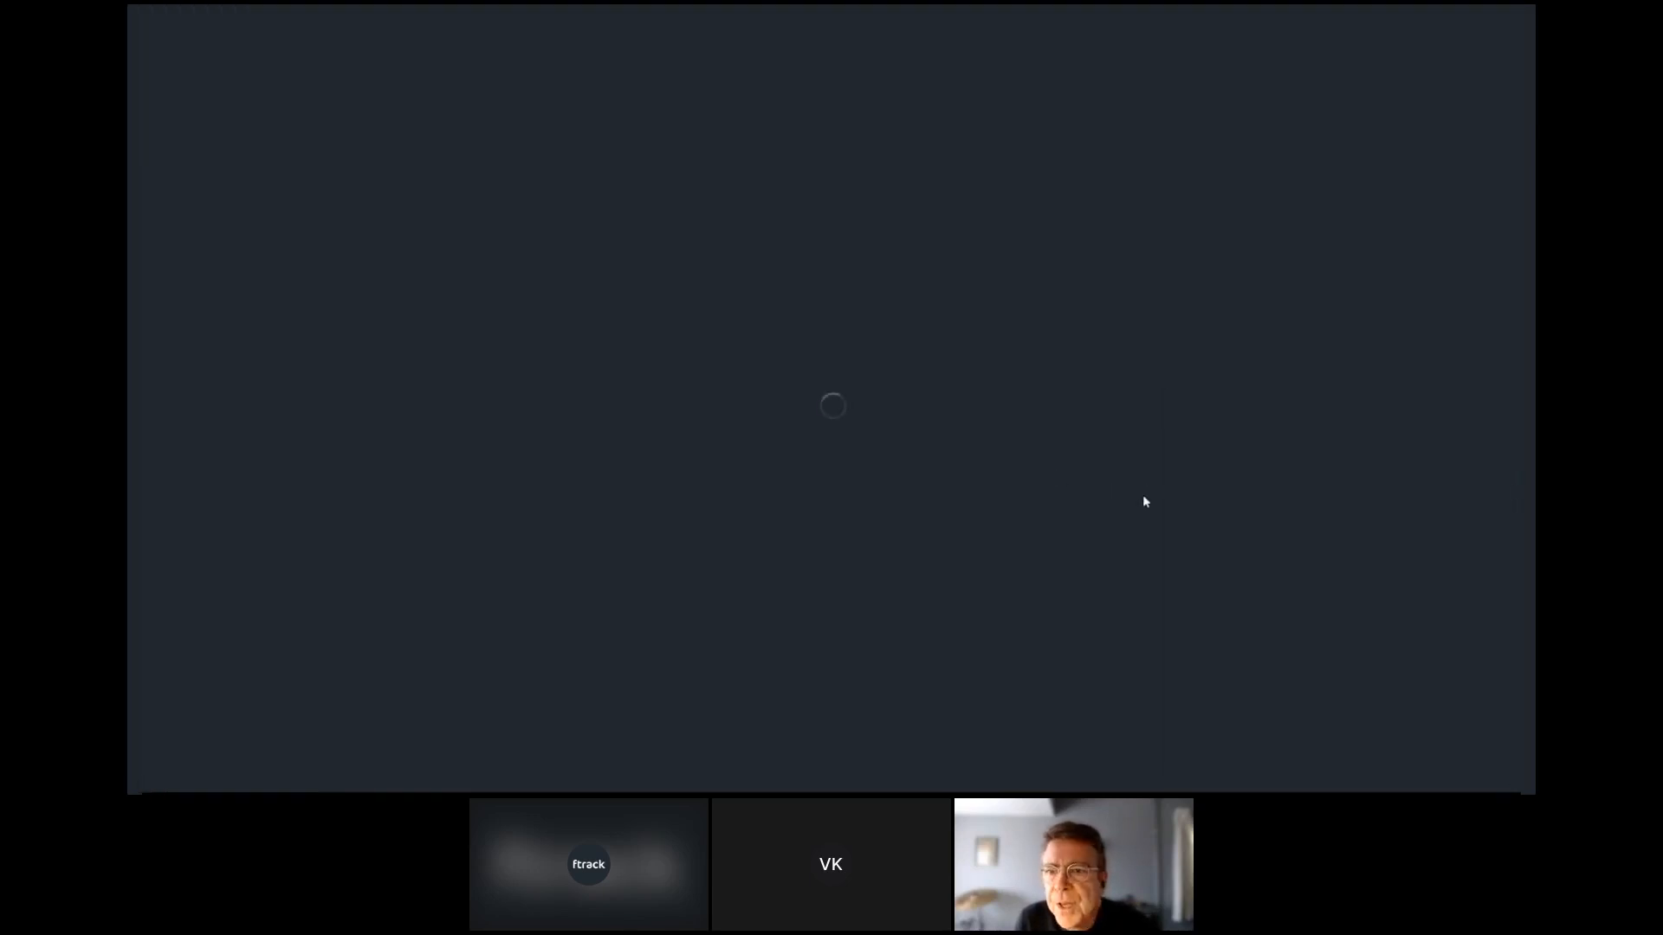
Apply cell formatting that highlights negative values in red to the +/- hours column, and save the Production View.
{"action": "left_click", "coordinate": [1288, 141]}
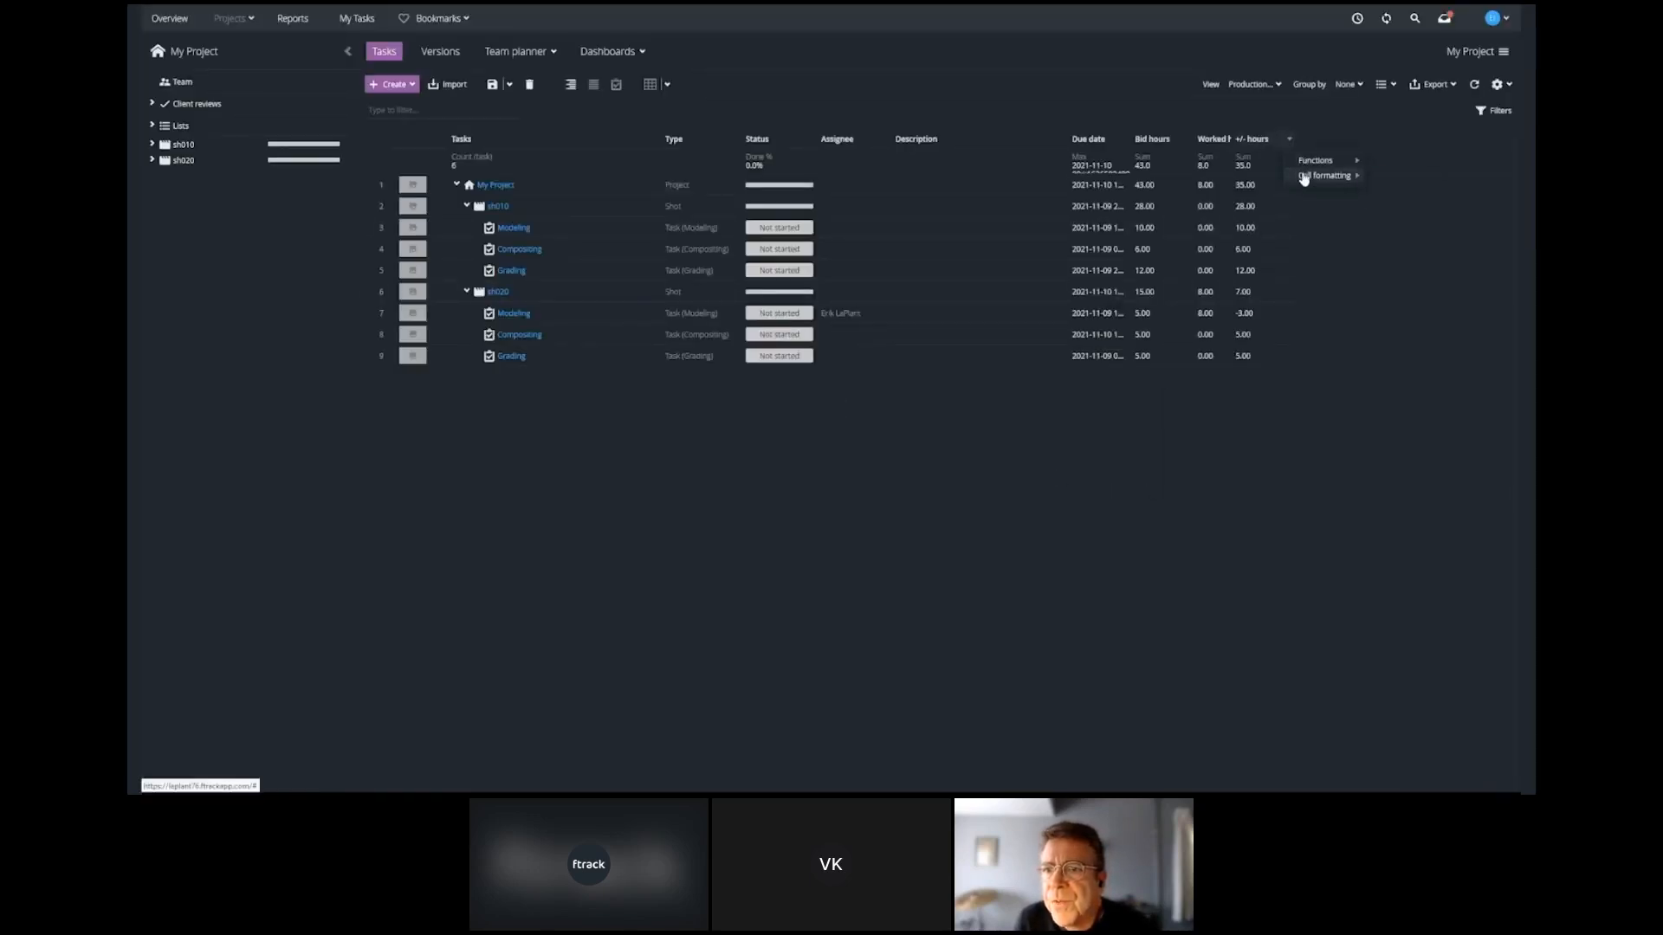
{"action": "mouse_move", "coordinate": [1306, 177]}
{"action": "left_click", "coordinate": [1370, 196]}
{"action": "left_click", "coordinate": [1226, 513]}
{"action": "left_click", "coordinate": [1254, 84]}
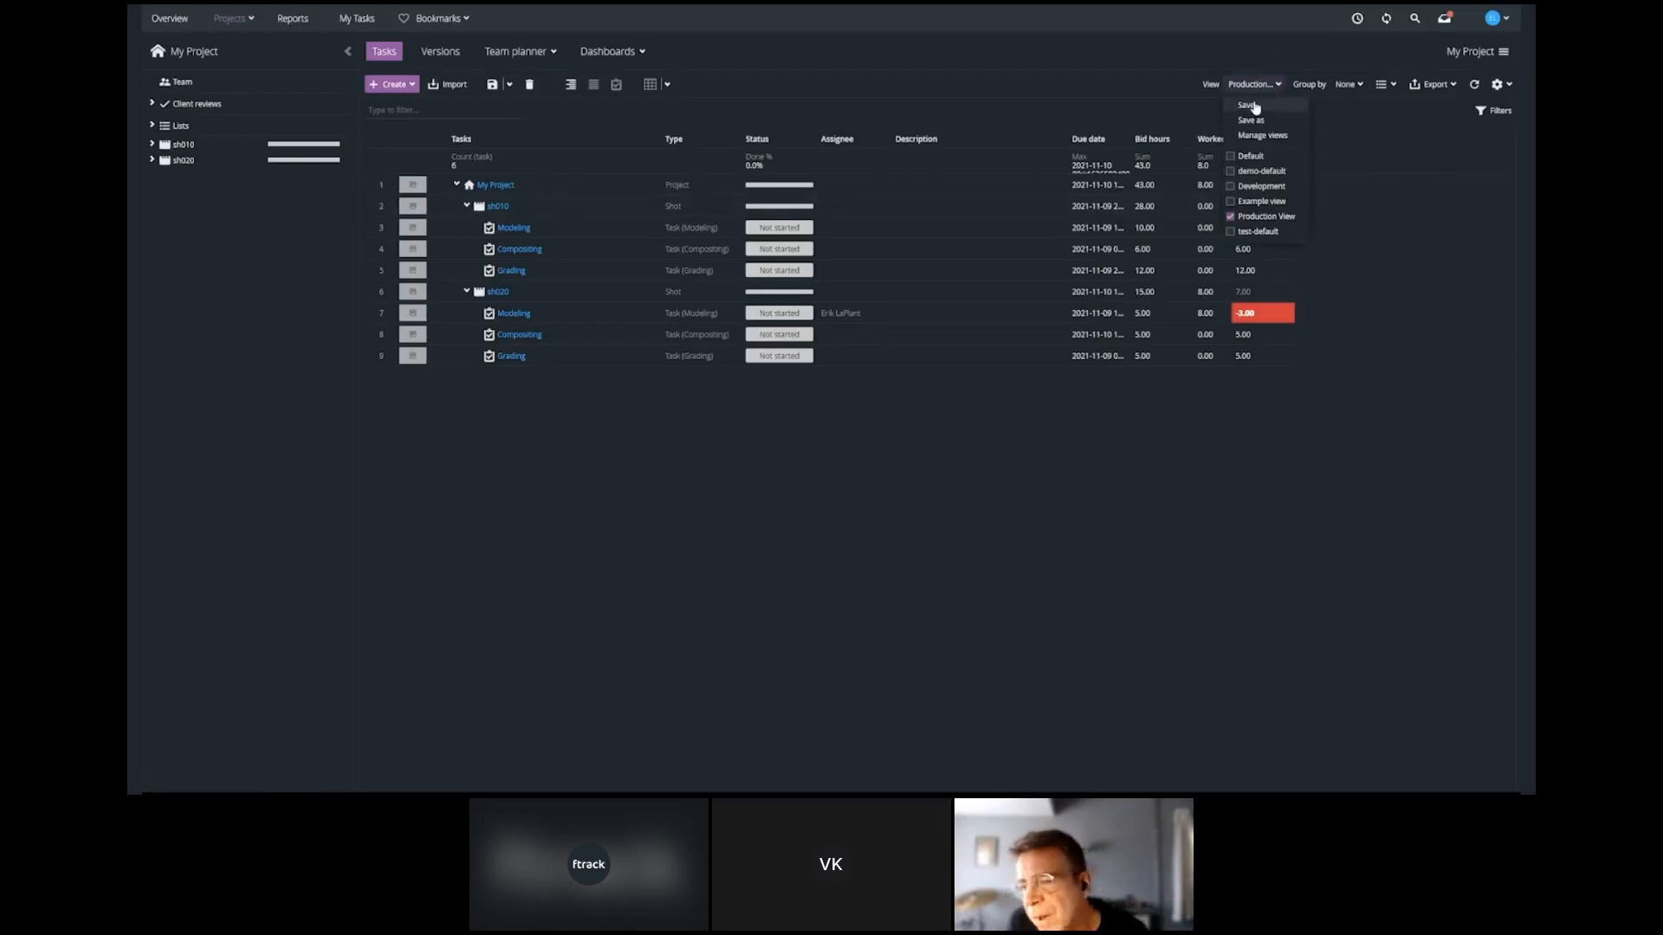
{"action": "left_click", "coordinate": [1247, 105]}
In the view management settings, share the Production View with the Production group and save.
{"action": "left_click", "coordinate": [1254, 84]}
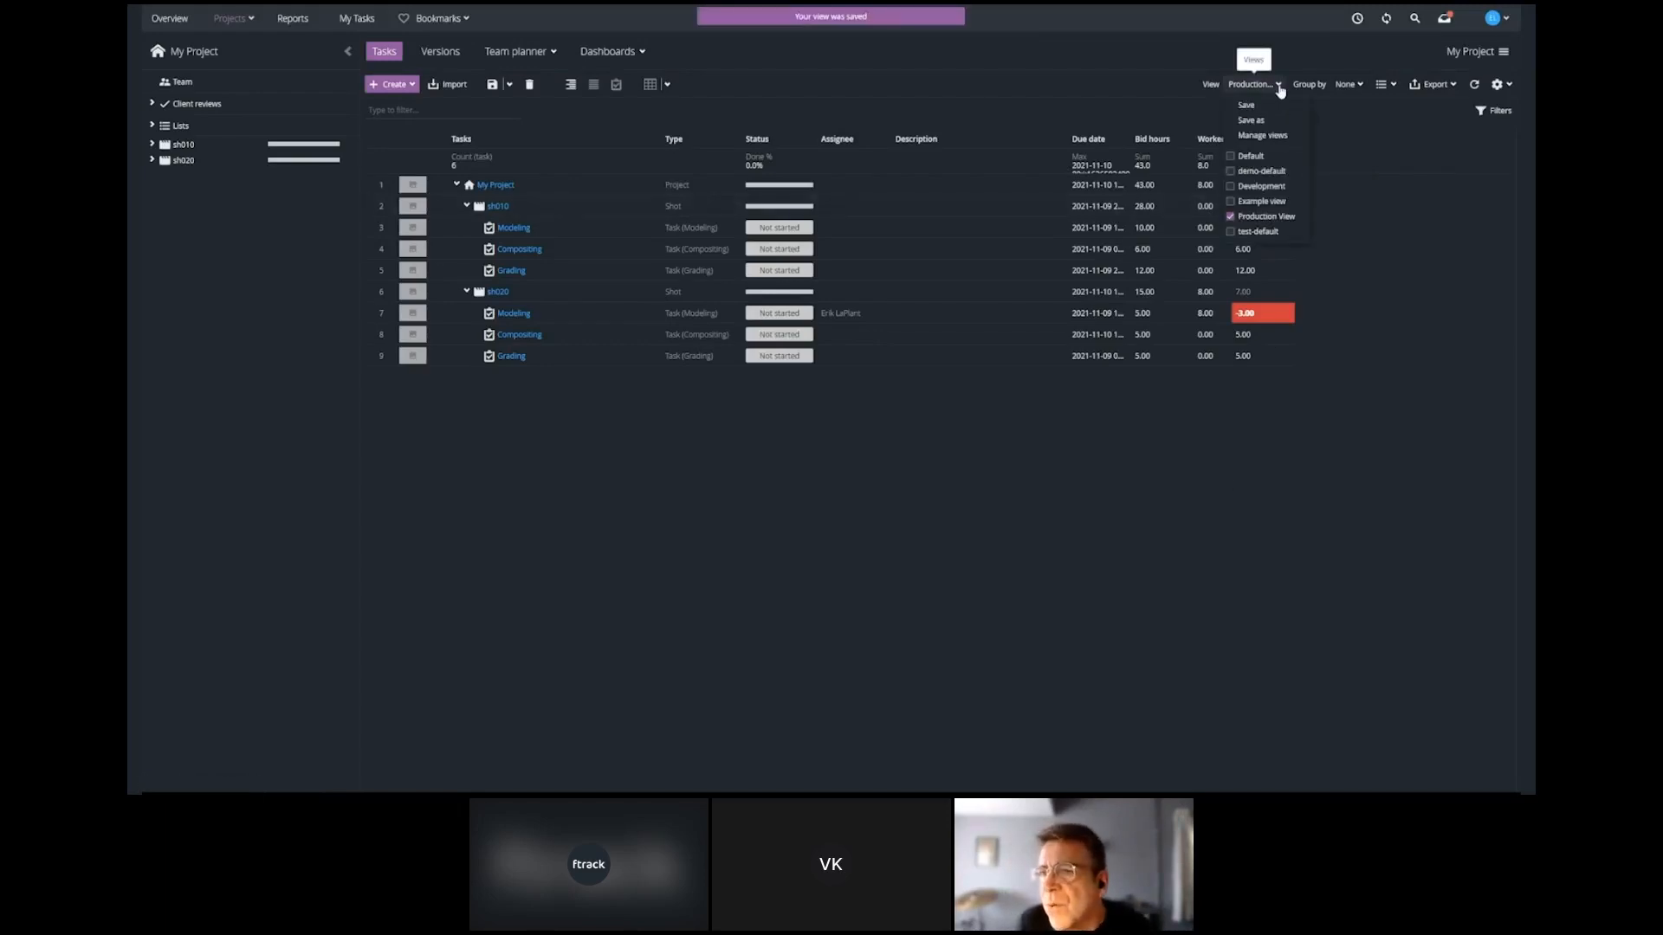
{"action": "left_click", "coordinate": [1263, 135]}
{"action": "left_click", "coordinate": [1000, 295]}
{"action": "left_click", "coordinate": [779, 366]}
{"action": "left_click", "coordinate": [999, 373]}
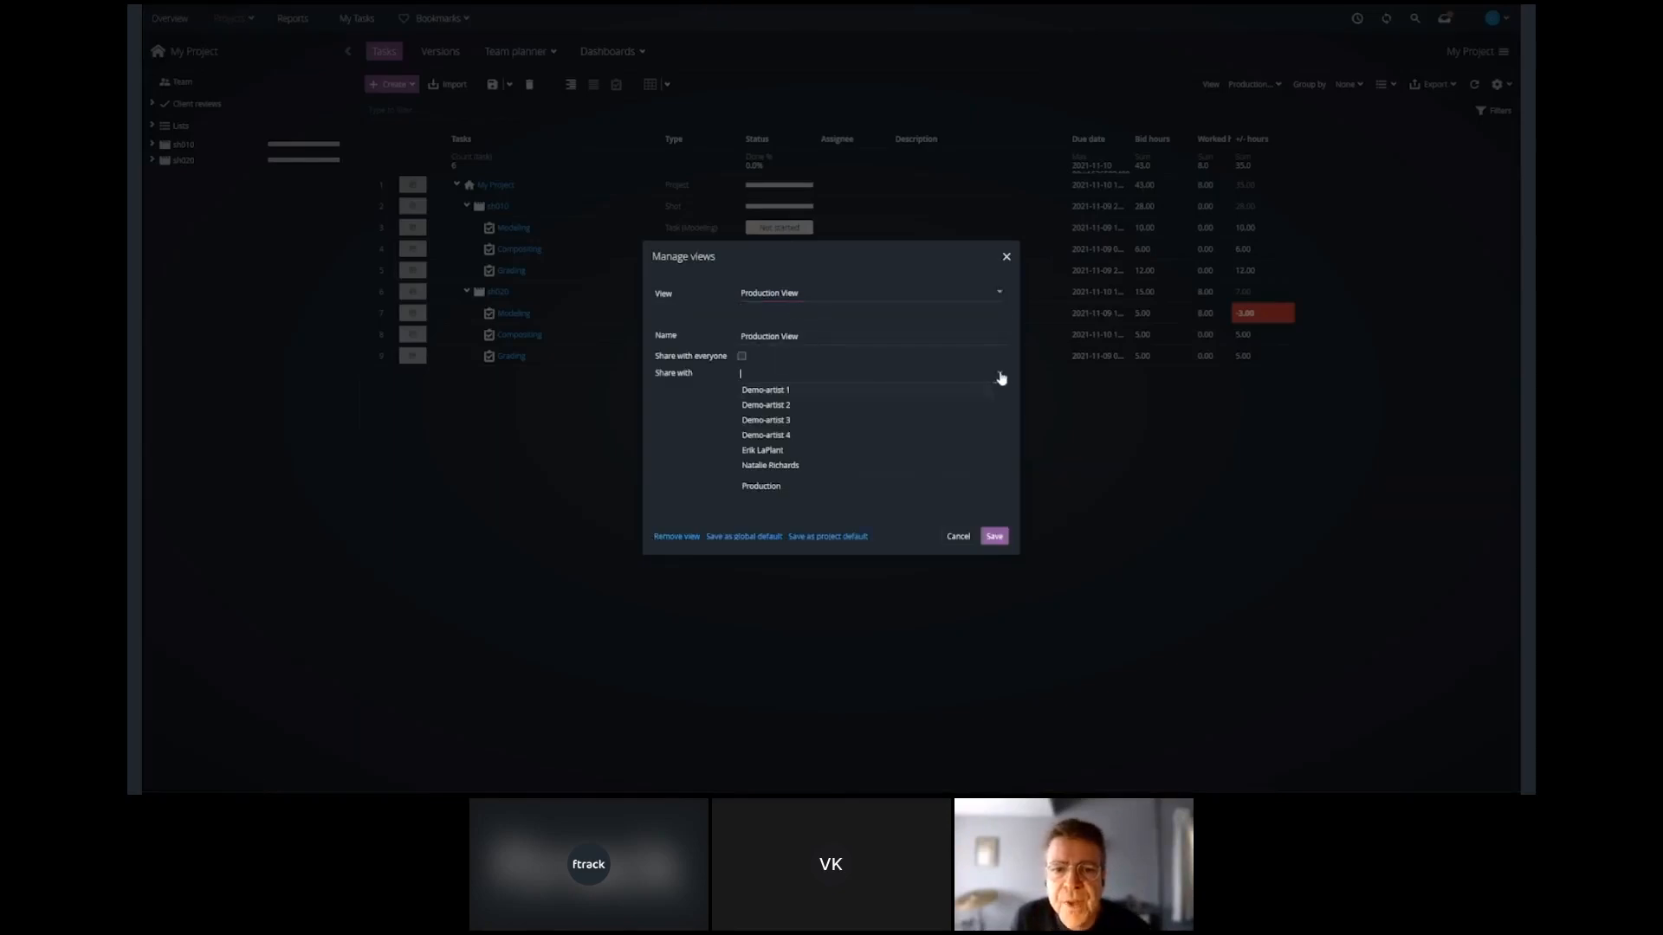
{"action": "left_click", "coordinate": [761, 488]}
{"action": "left_click", "coordinate": [992, 536]}
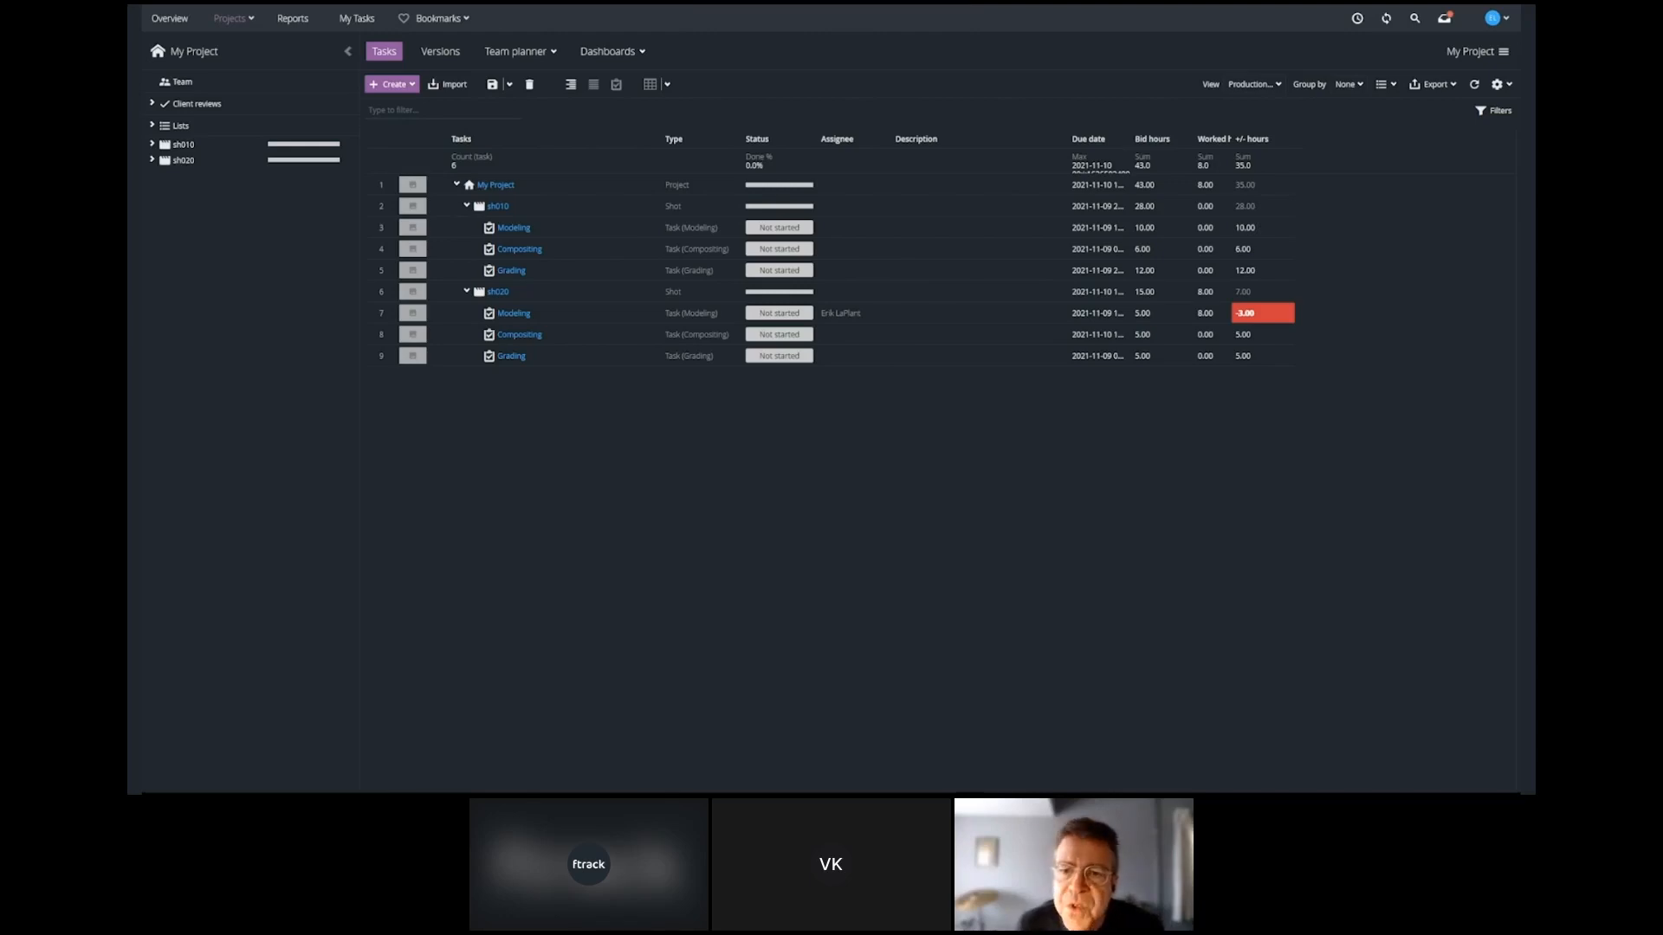
{"action": "key", "text": "Right"}
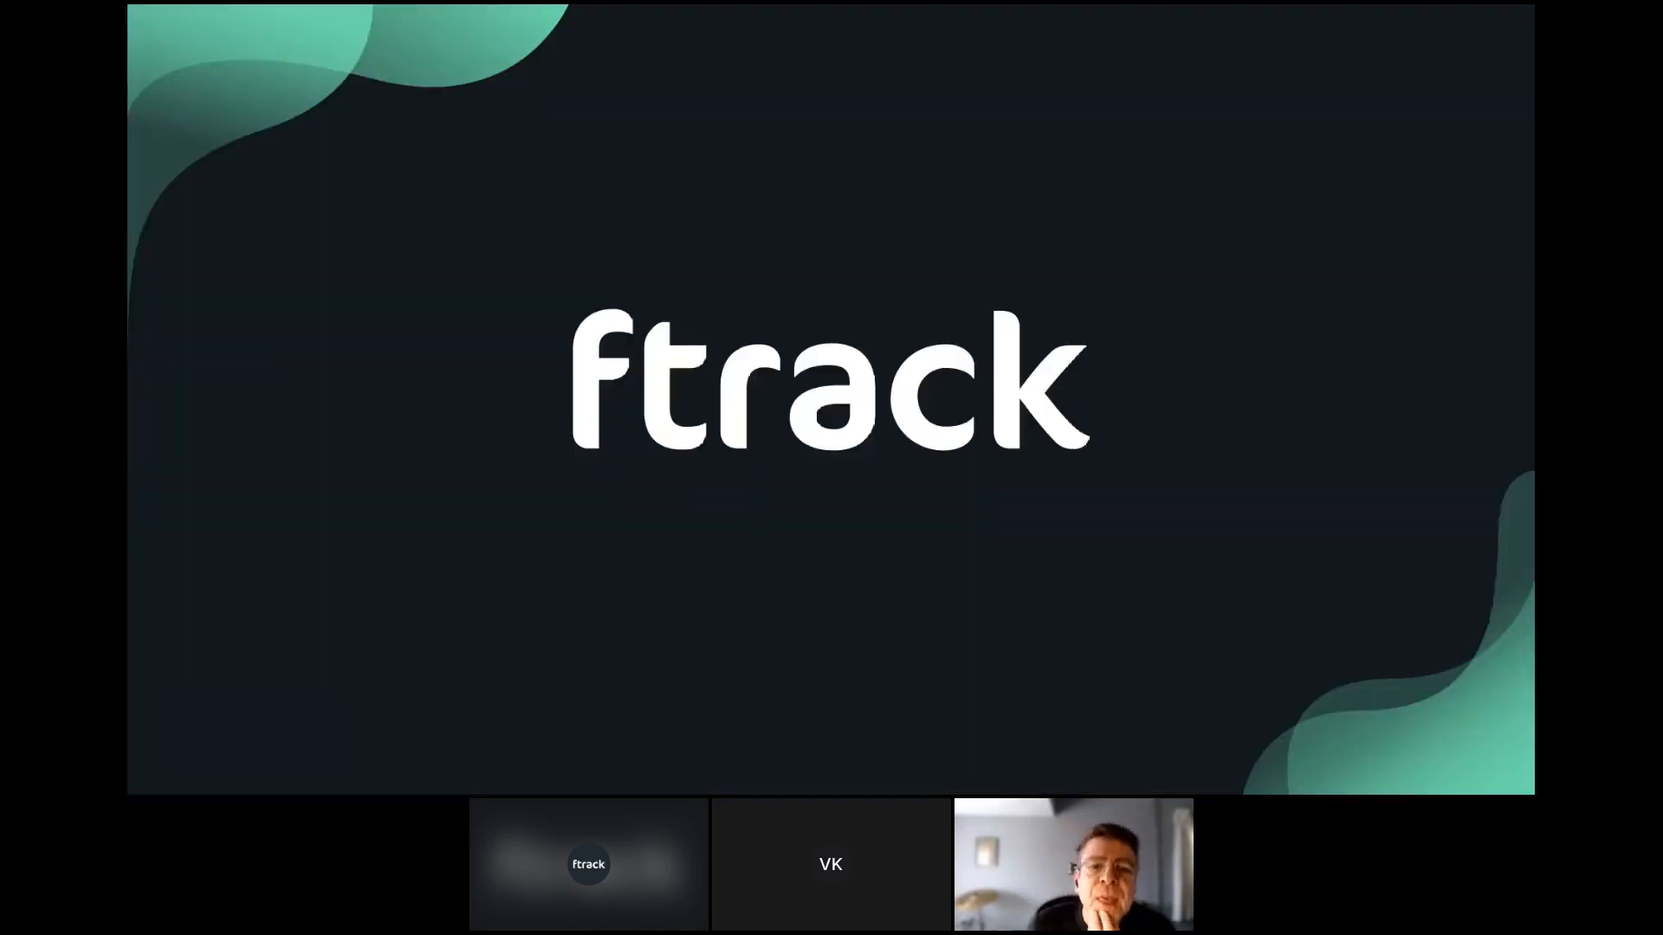
{"action": "key", "text": "Right"}
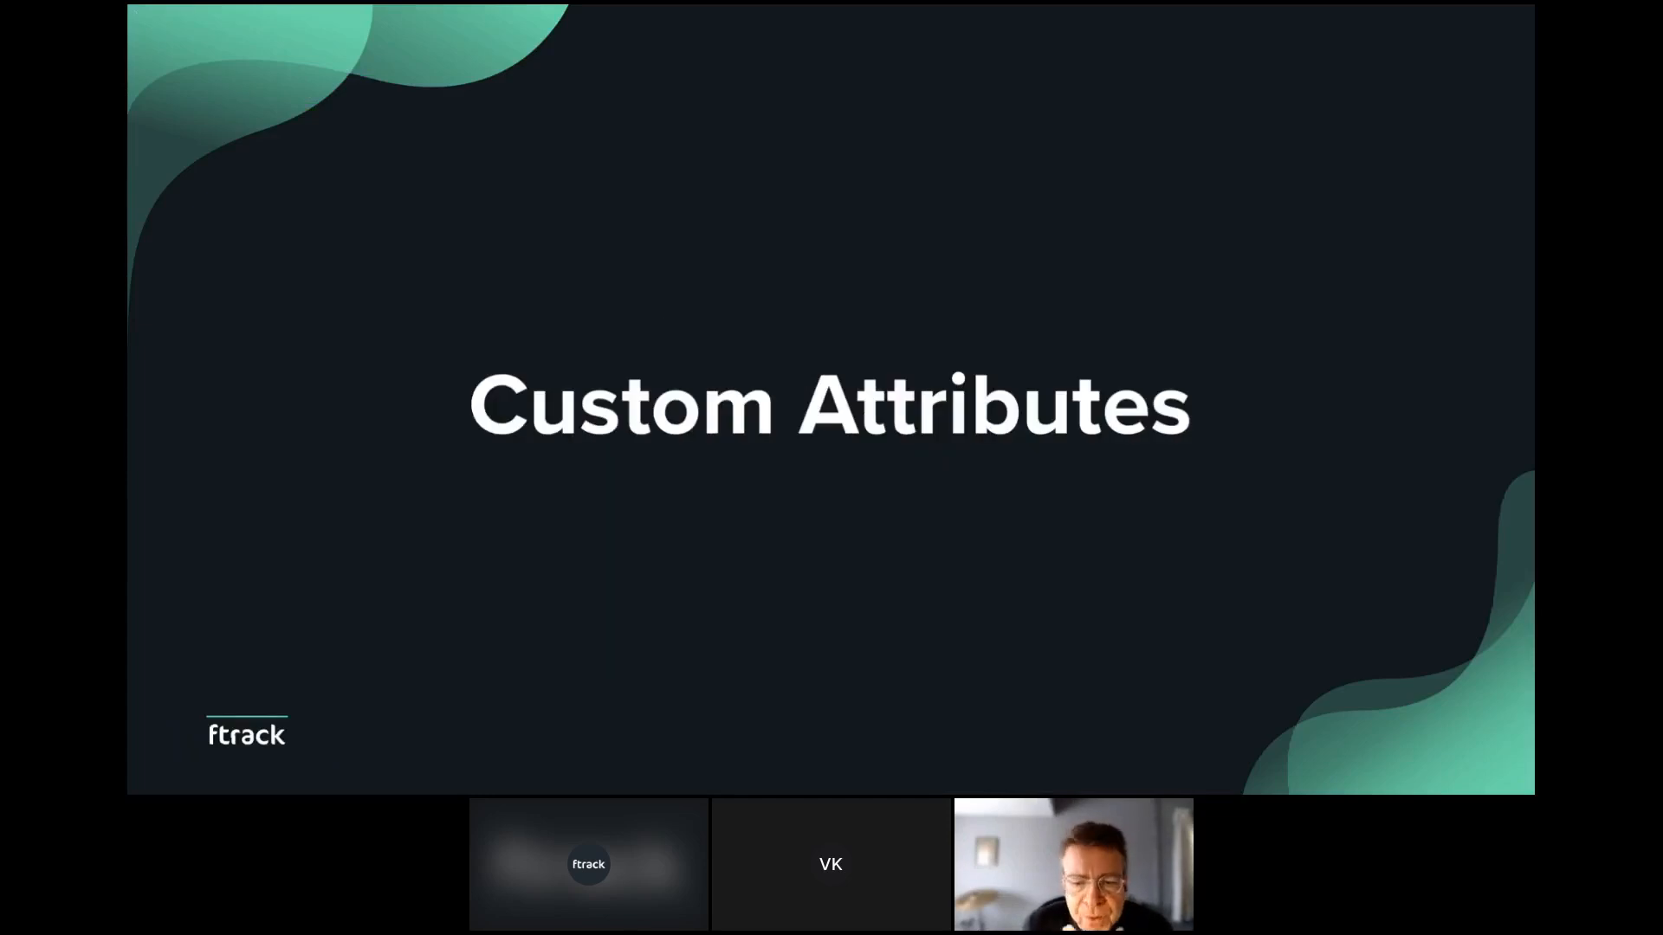
{"action": "key", "text": "Right"}
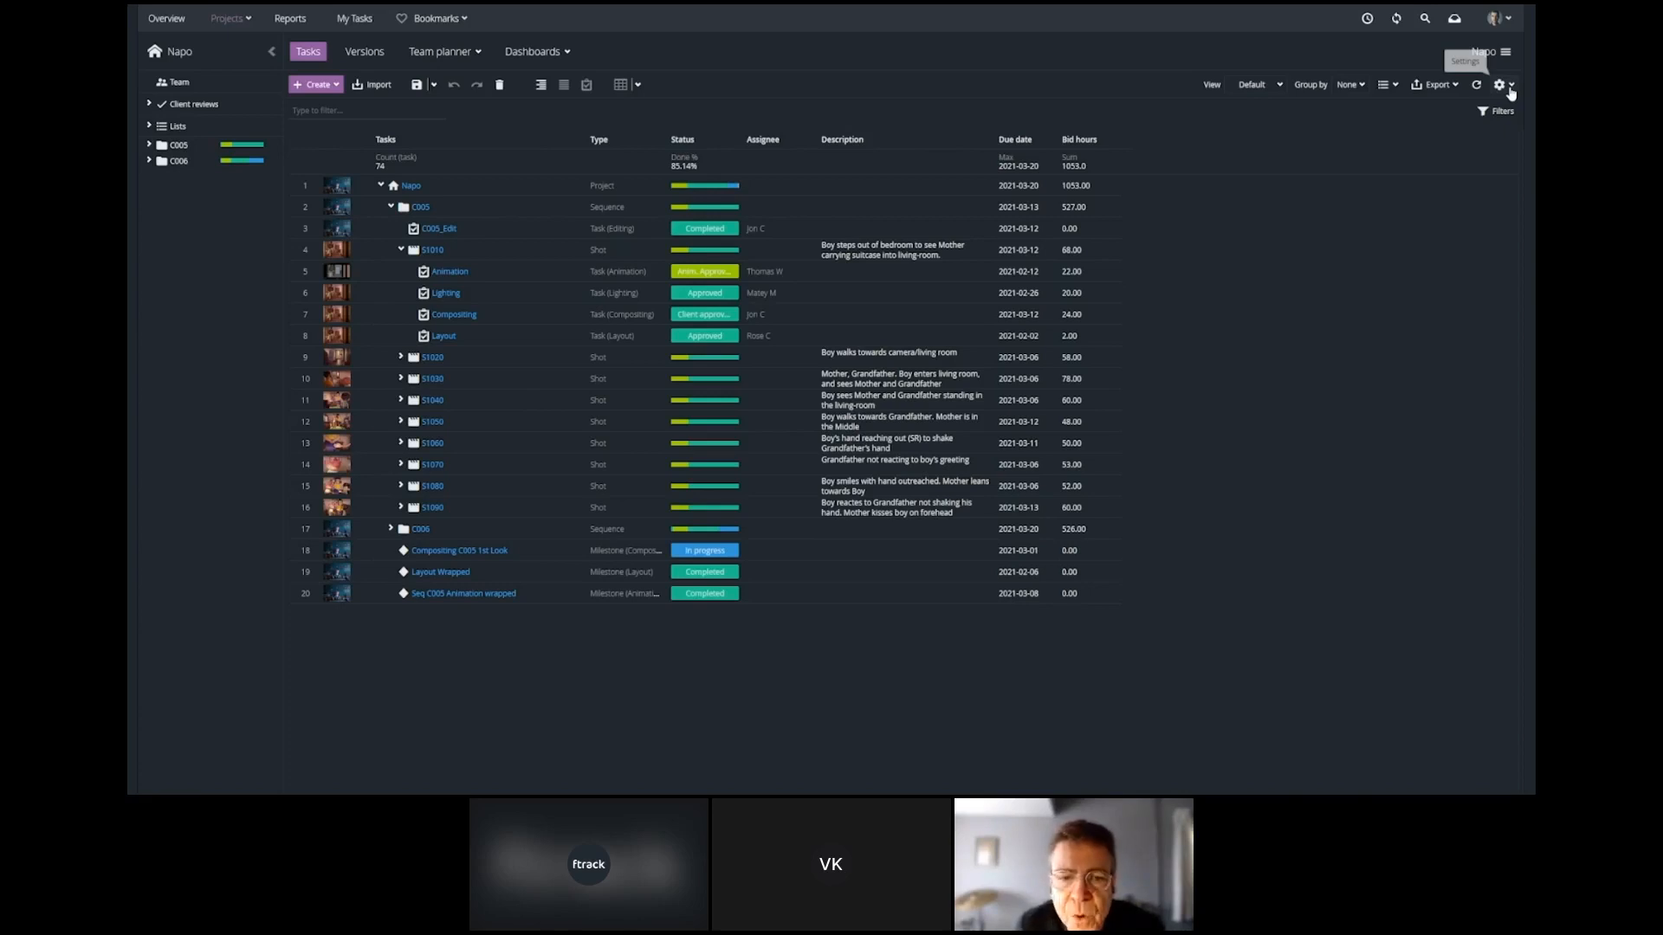
Examine the attribute types and role permissions offered when creating an attribute for the Napo project, without creating one.
{"action": "left_click", "coordinate": [1510, 86]}
{"action": "left_click", "coordinate": [1388, 107]}
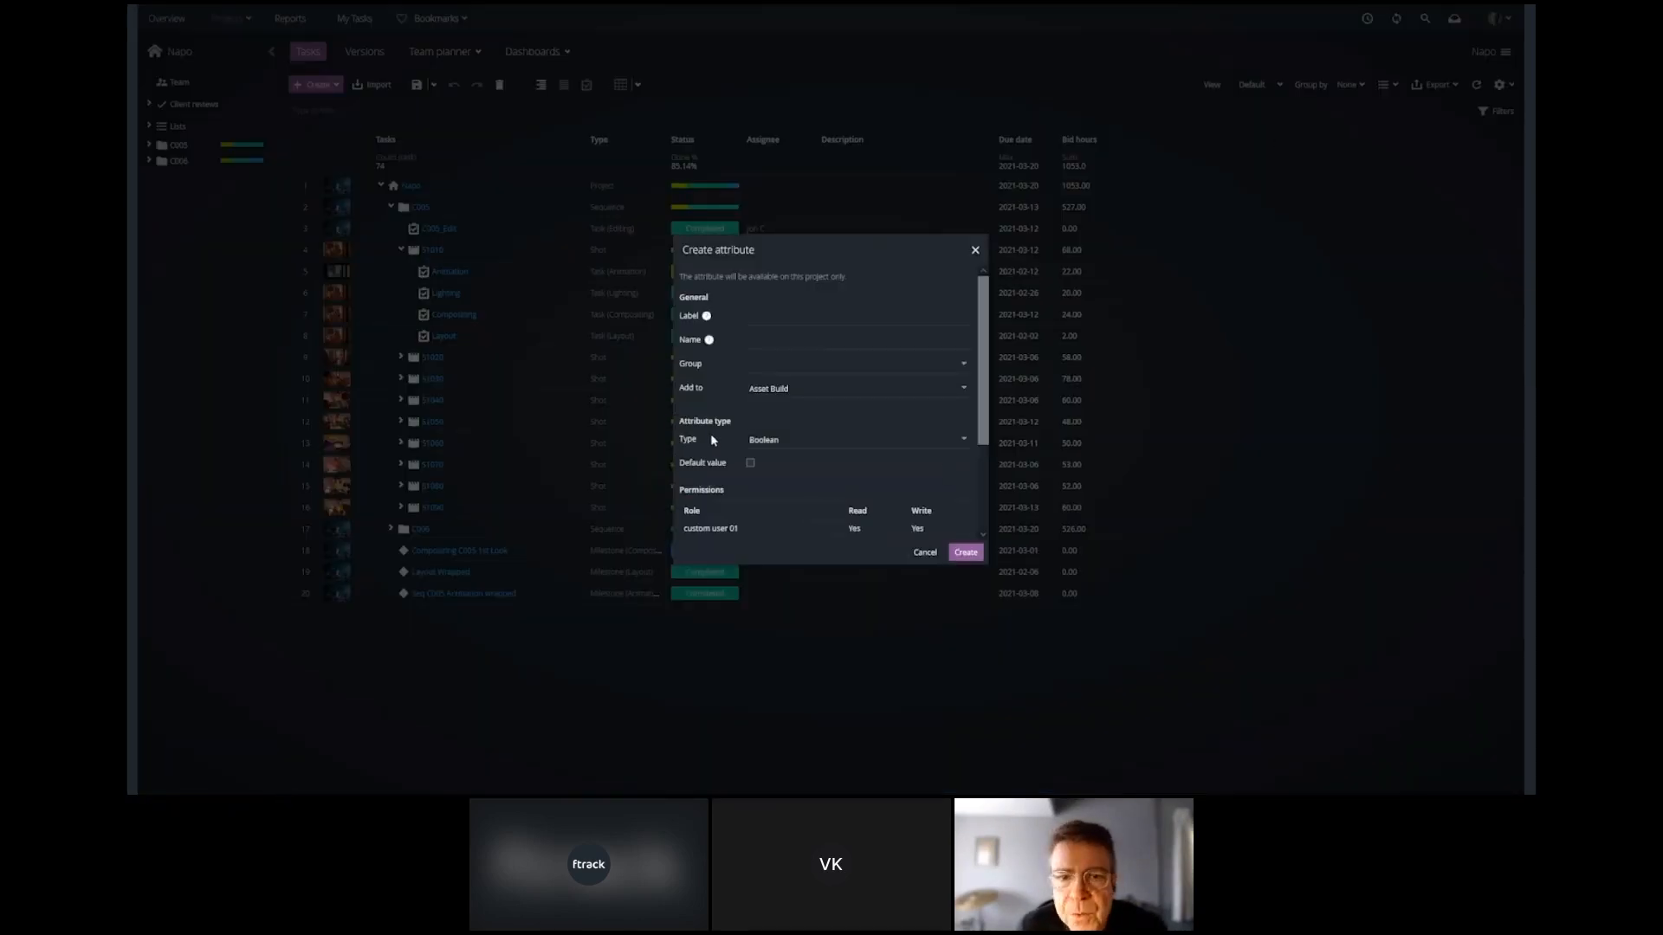
{"action": "left_click", "coordinate": [766, 440]}
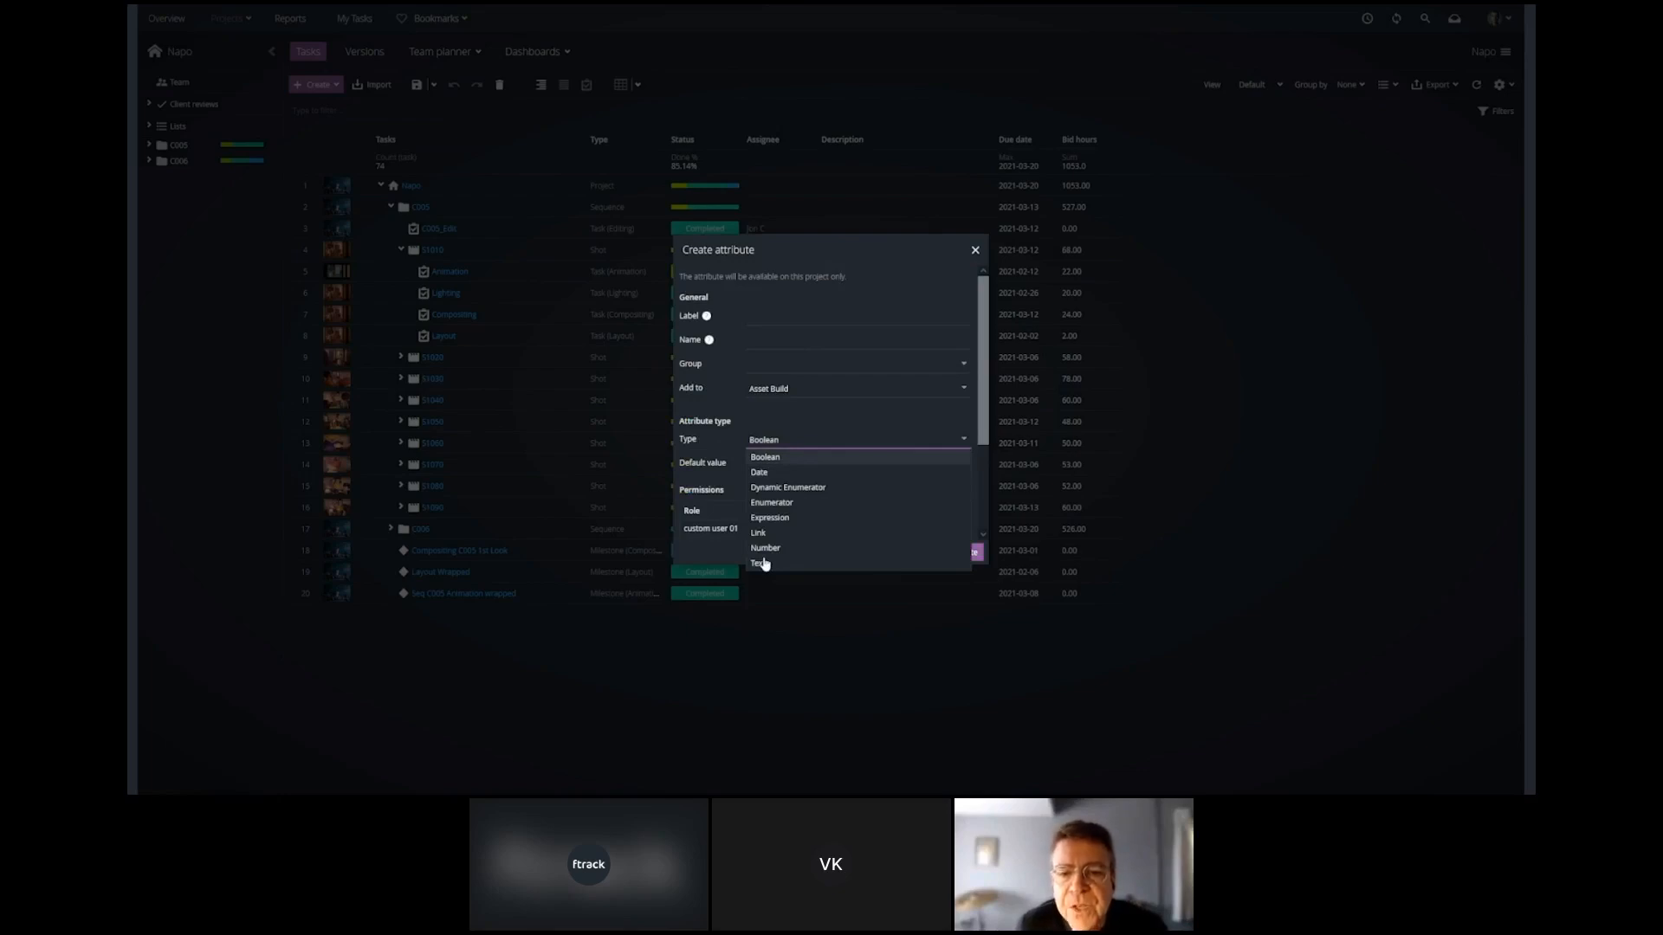
{"action": "left_click", "coordinate": [735, 488]}
{"action": "scroll", "coordinate": [737, 483], "scroll_direction": "down", "scroll_amount": 3}
{"action": "left_click", "coordinate": [924, 552]}
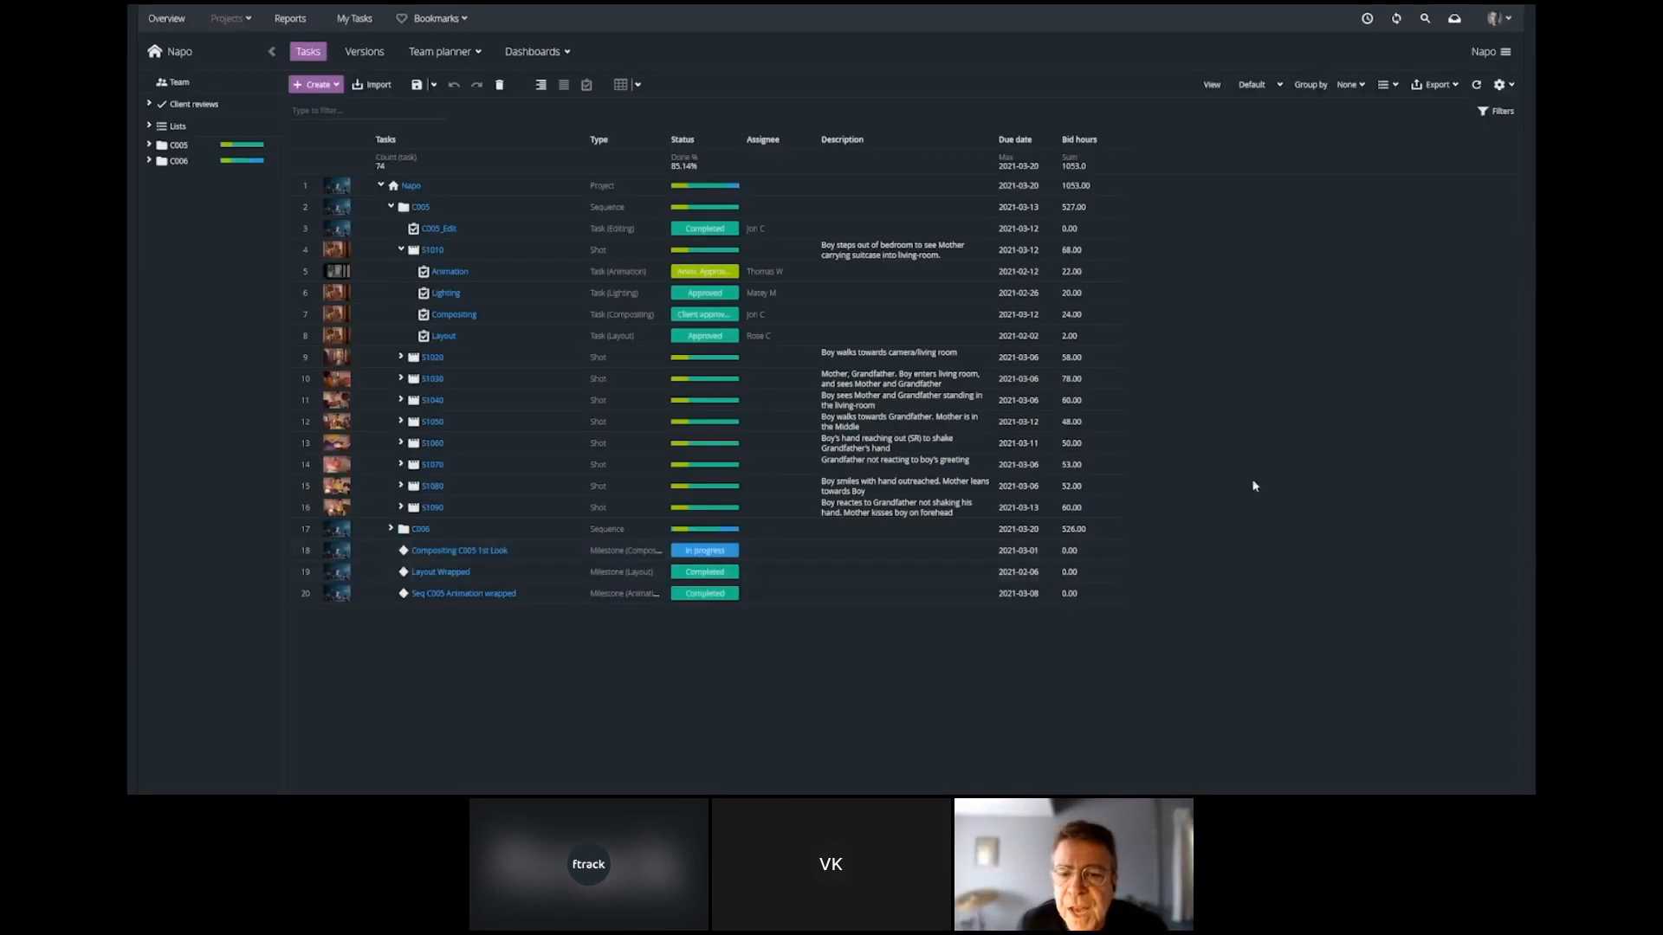
Examine which custom attributes are available for filtering and grouping the Napo task spreadsheet.
{"action": "left_click", "coordinate": [1496, 111]}
{"action": "left_click", "coordinate": [1358, 111]}
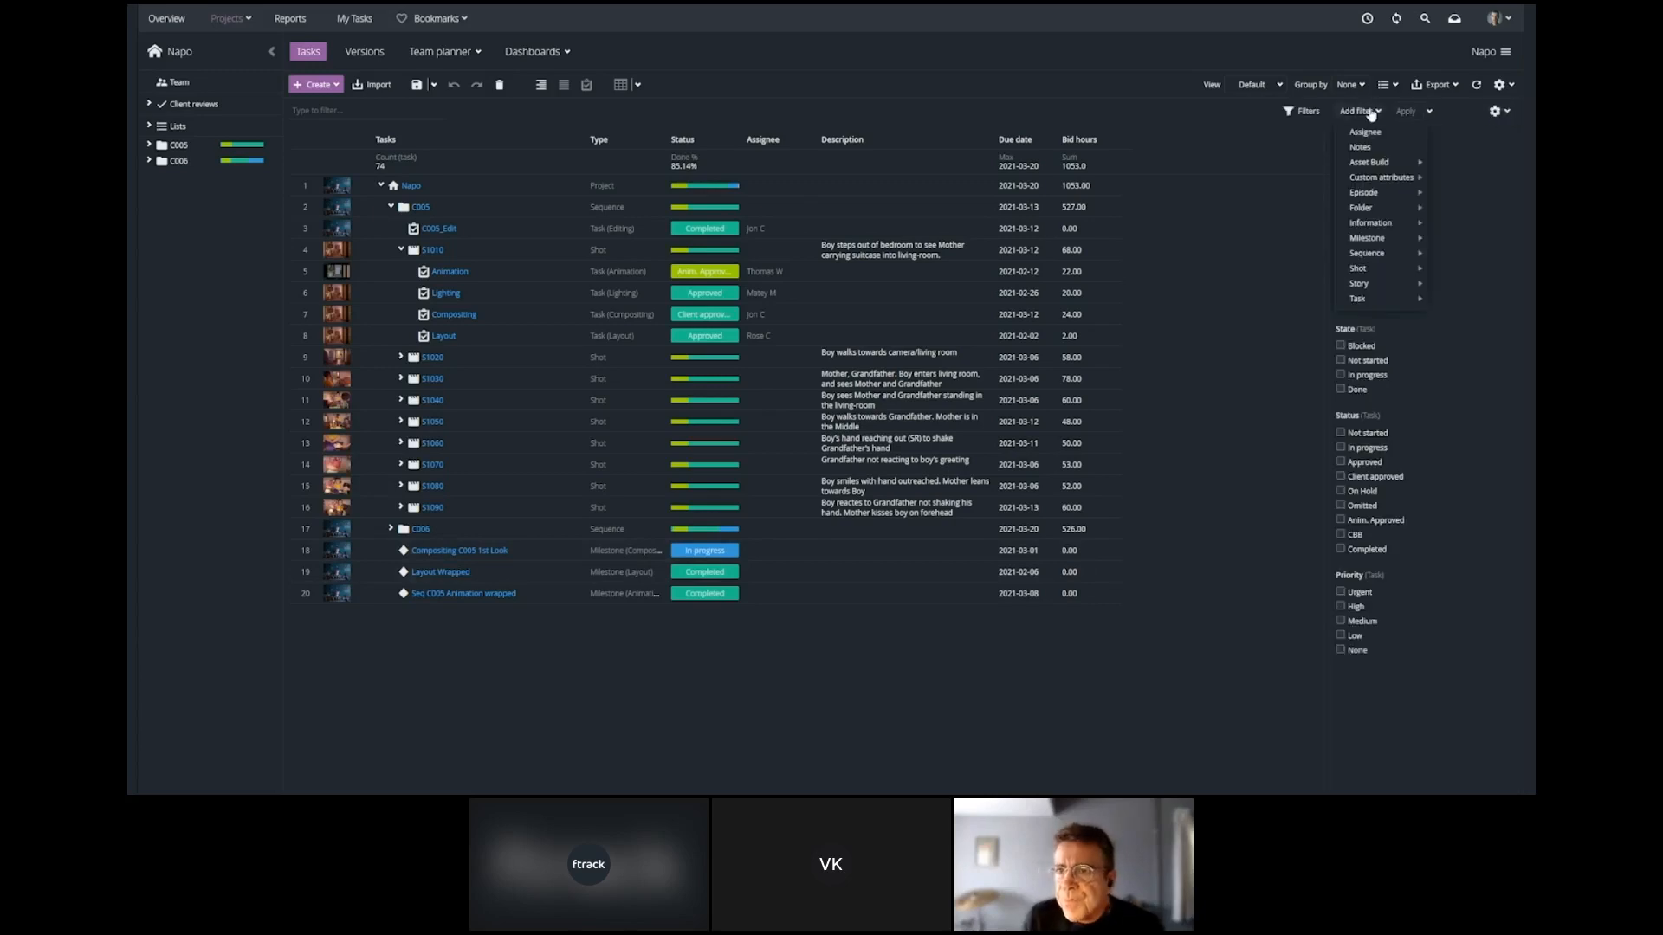
{"action": "mouse_move", "coordinate": [1390, 177]}
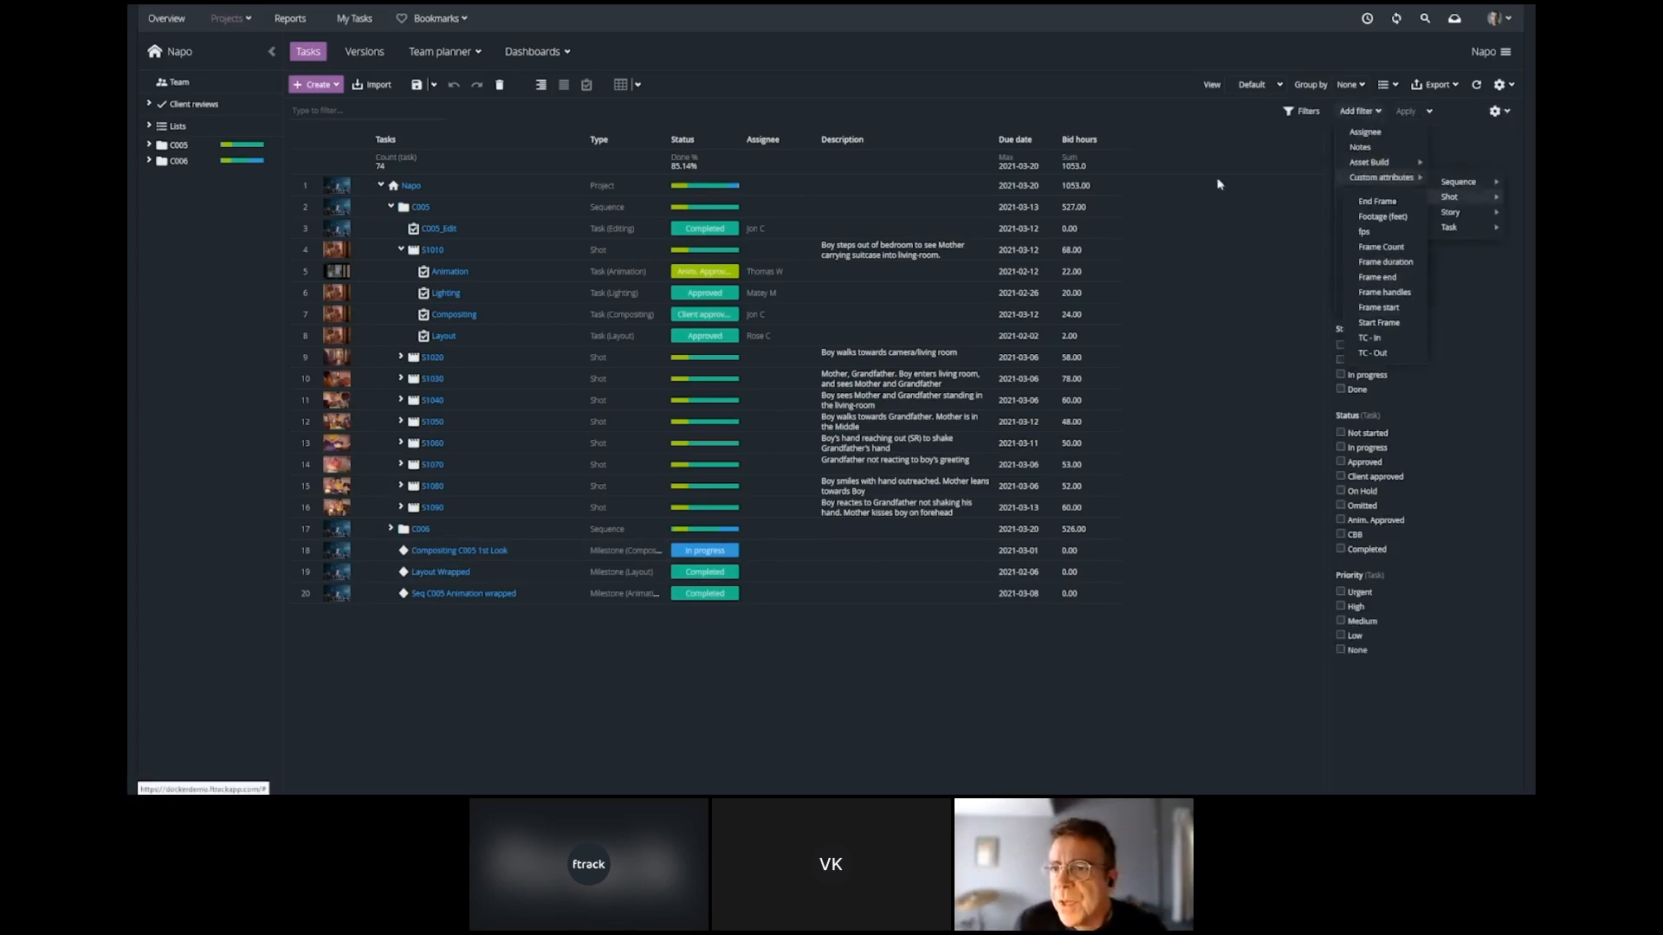
{"action": "left_click", "coordinate": [1291, 111]}
{"action": "left_click", "coordinate": [1349, 84]}
{"action": "mouse_move", "coordinate": [1377, 262]}
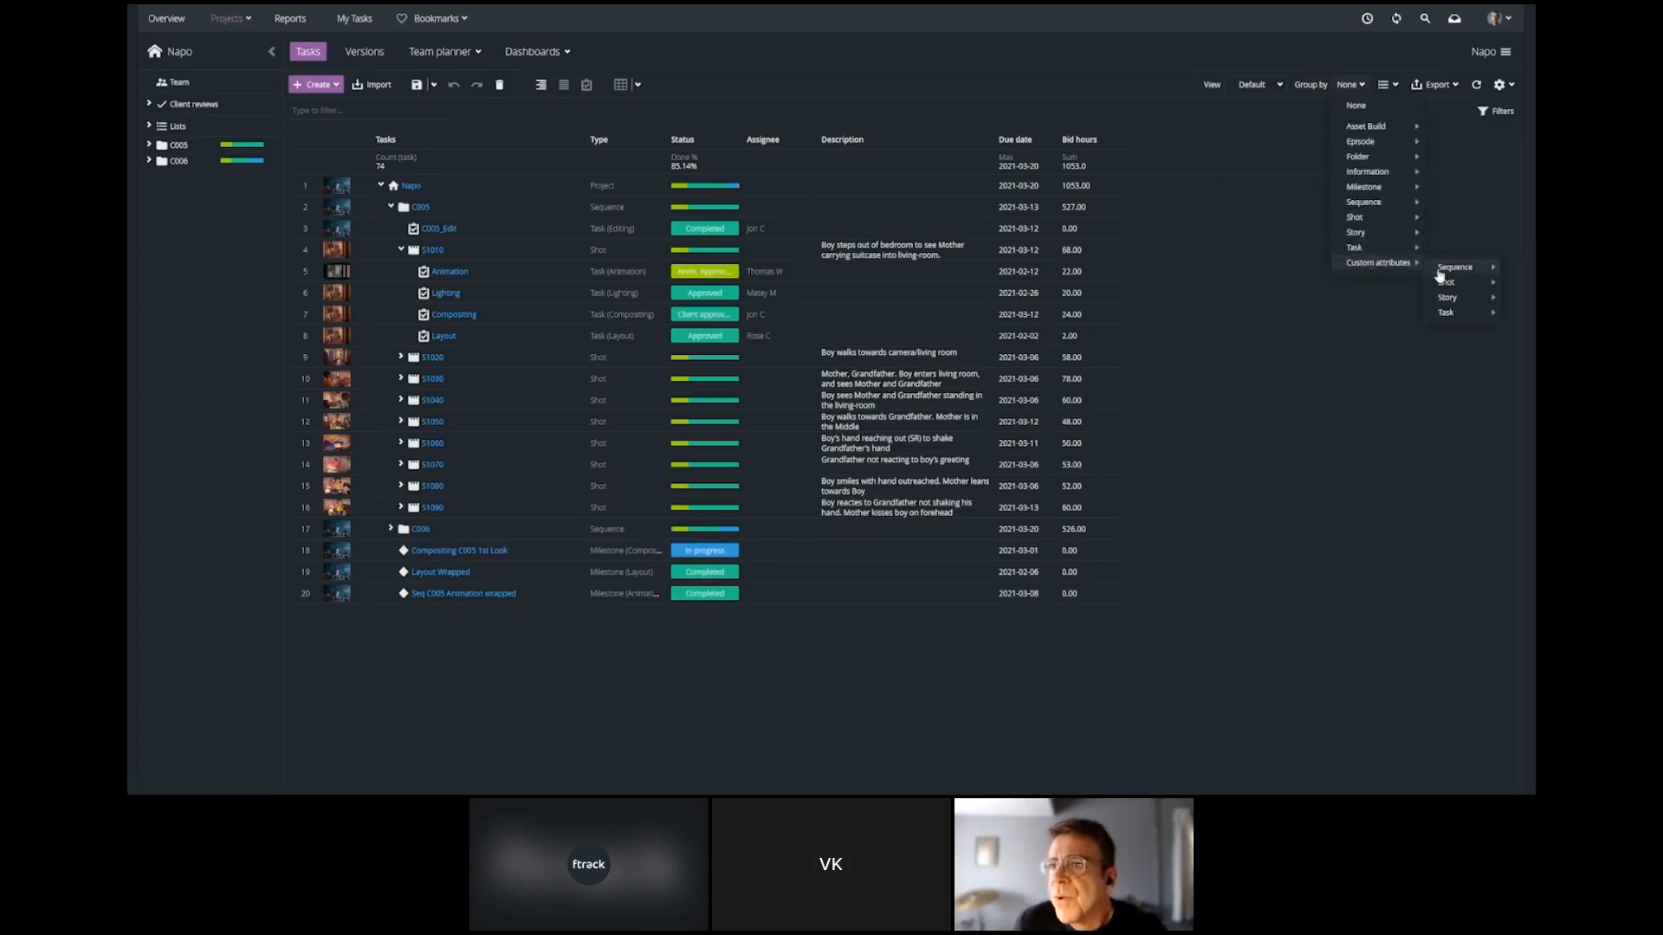
{"action": "mouse_move", "coordinate": [1446, 297]}
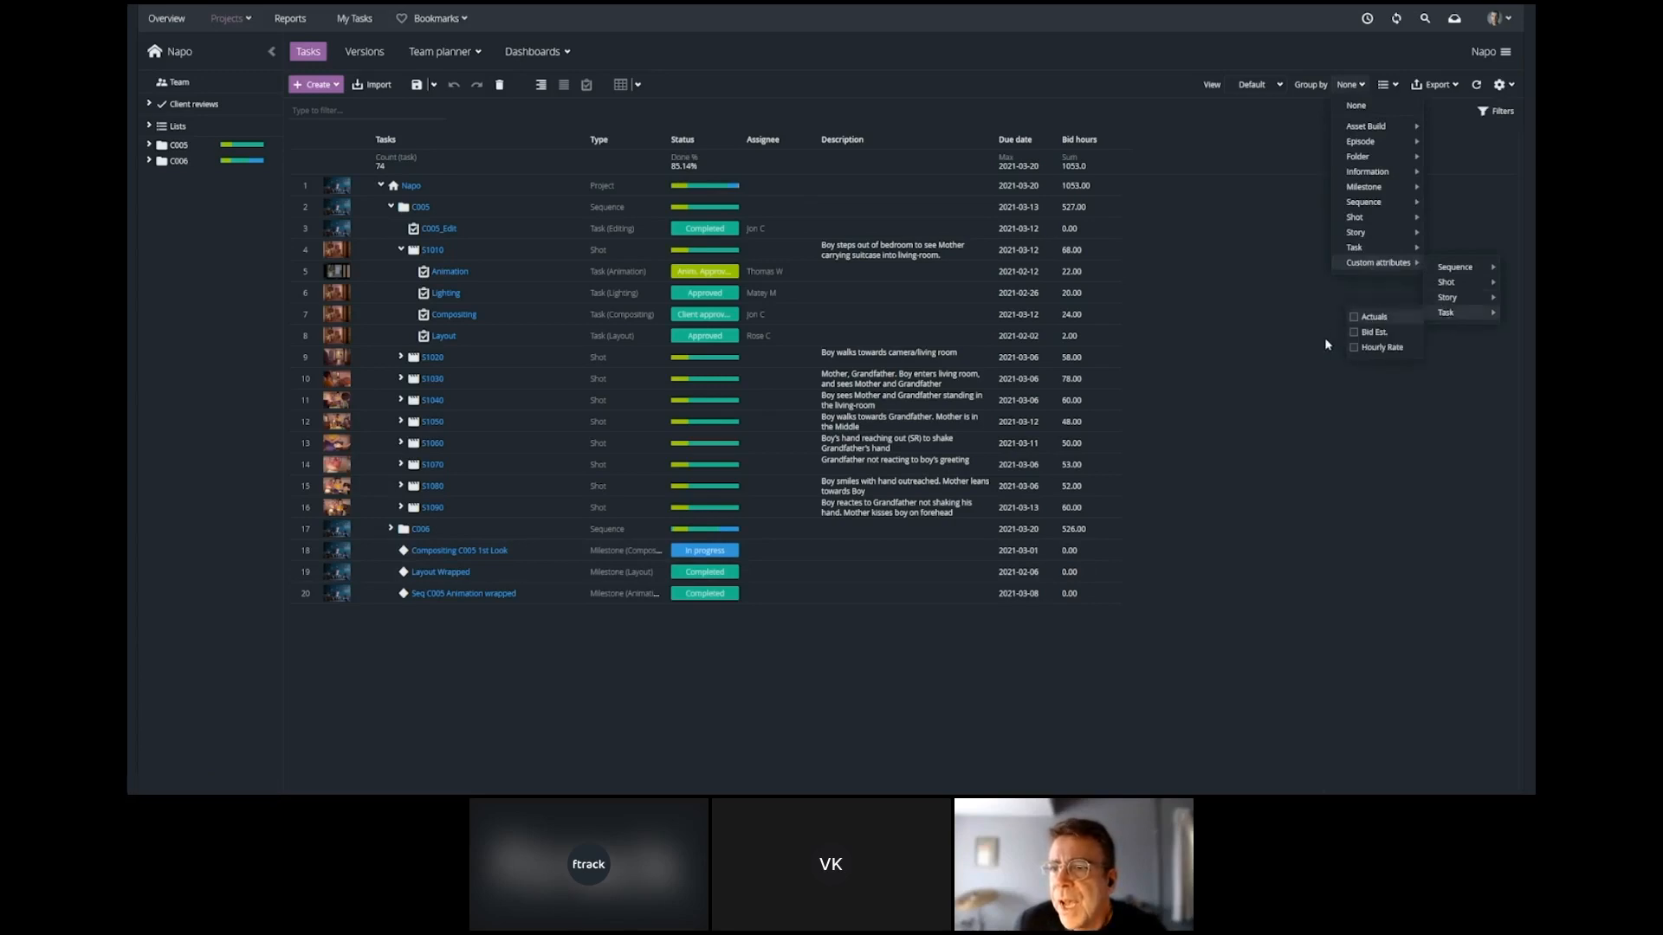
Look through the Napo project's lists, the user accounts settings and the Napo versions spreadsheet.
{"action": "left_click", "coordinate": [178, 126]}
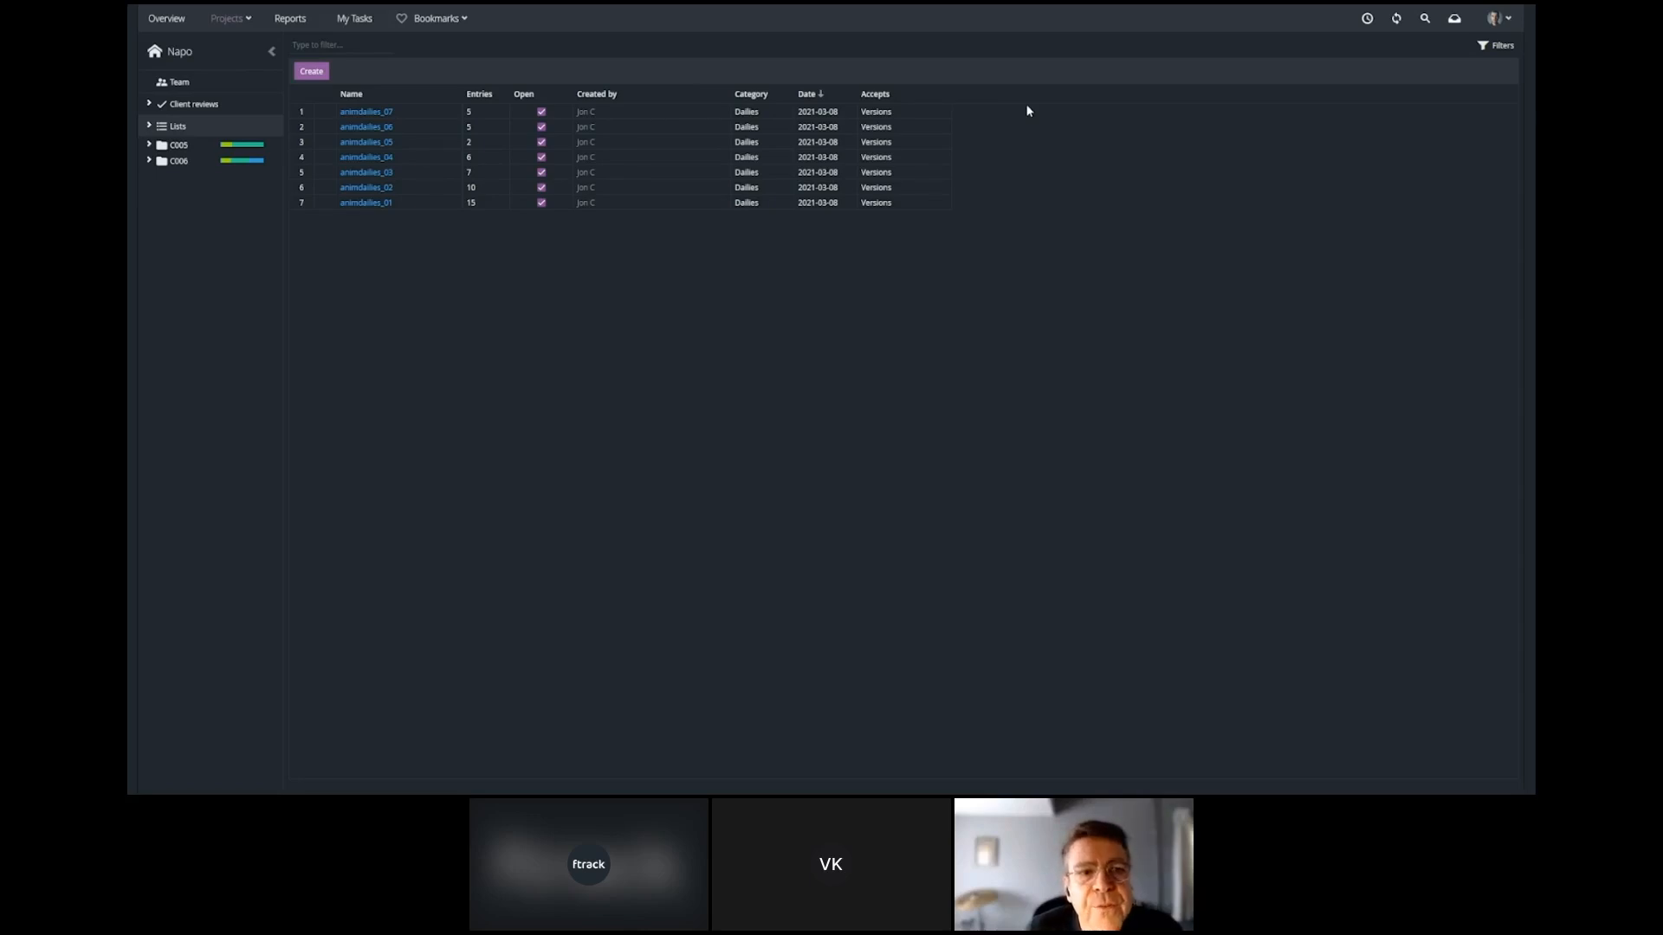
{"action": "key", "text": "ctrl+Tab"}
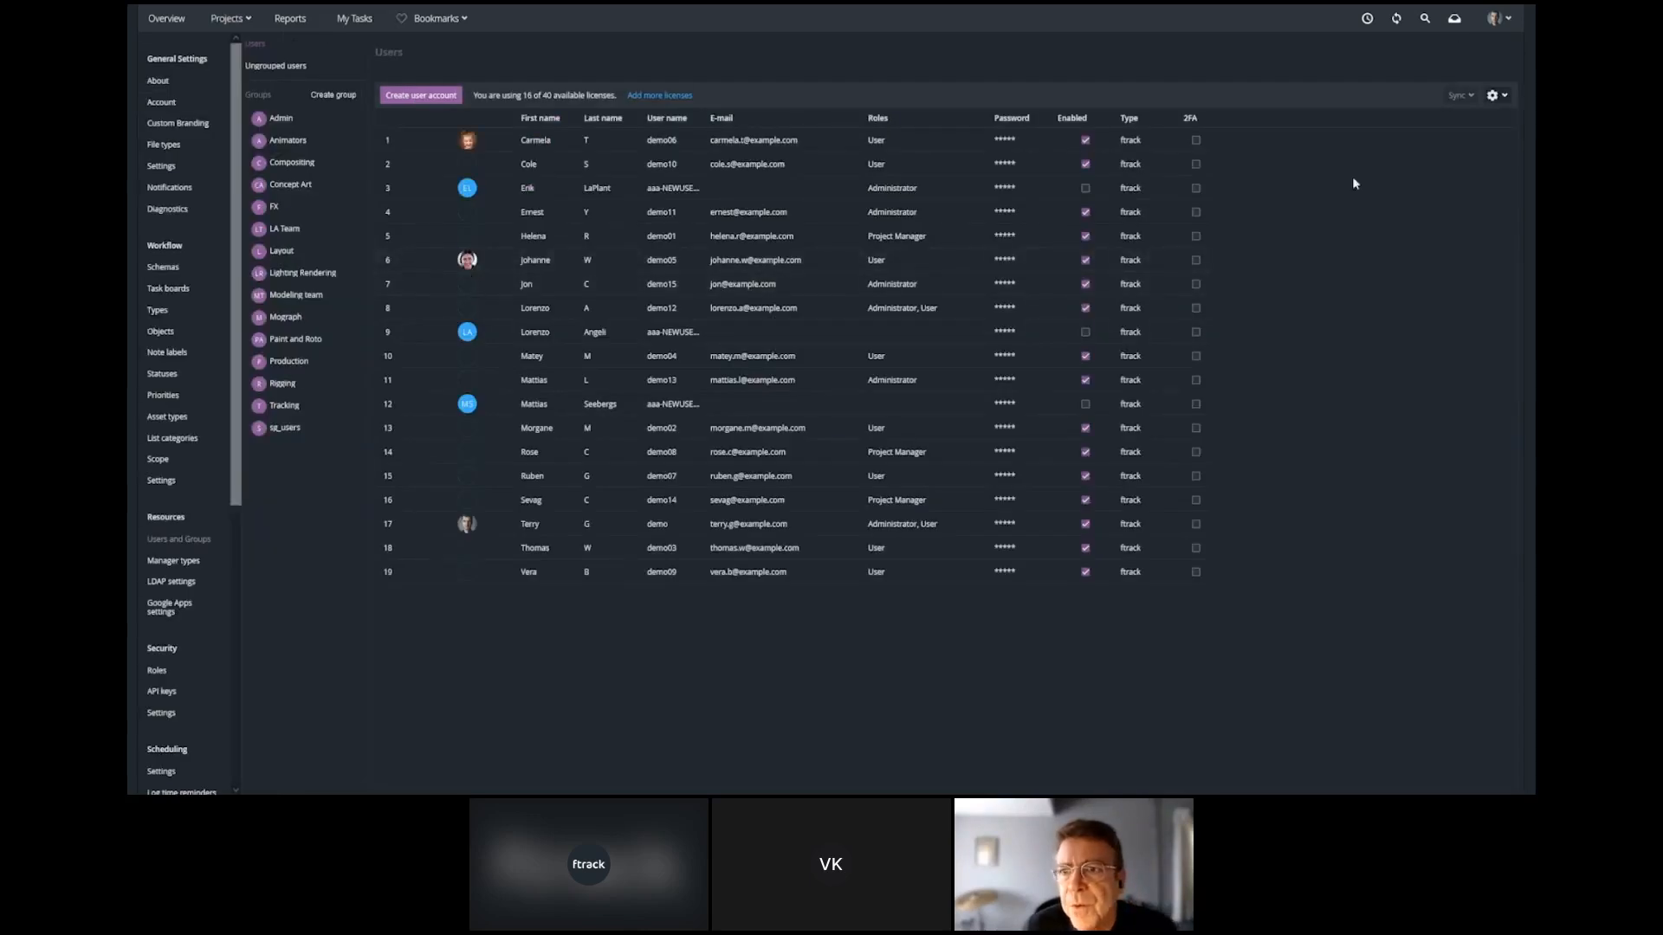
{"action": "left_click", "coordinate": [1503, 97]}
{"action": "key", "text": "ctrl+Tab"}
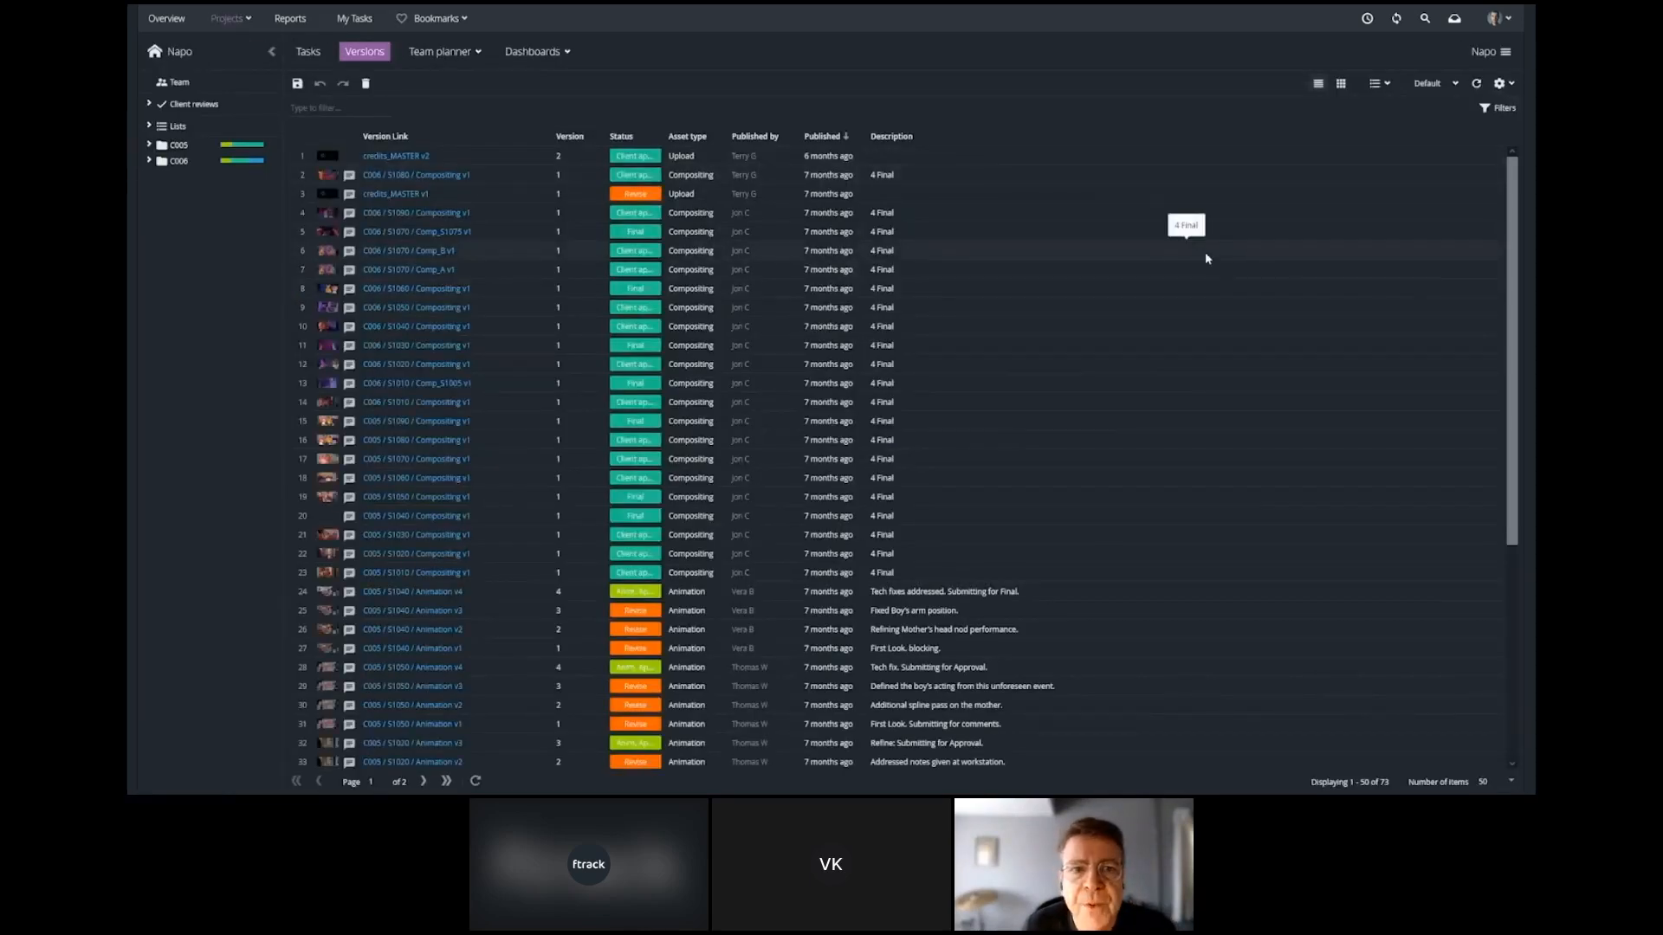
Look through the attribute settings of the Napo versions spreadsheet and open the C006 / S1080 Compositing v1 version.
{"action": "left_click", "coordinate": [1505, 84]}
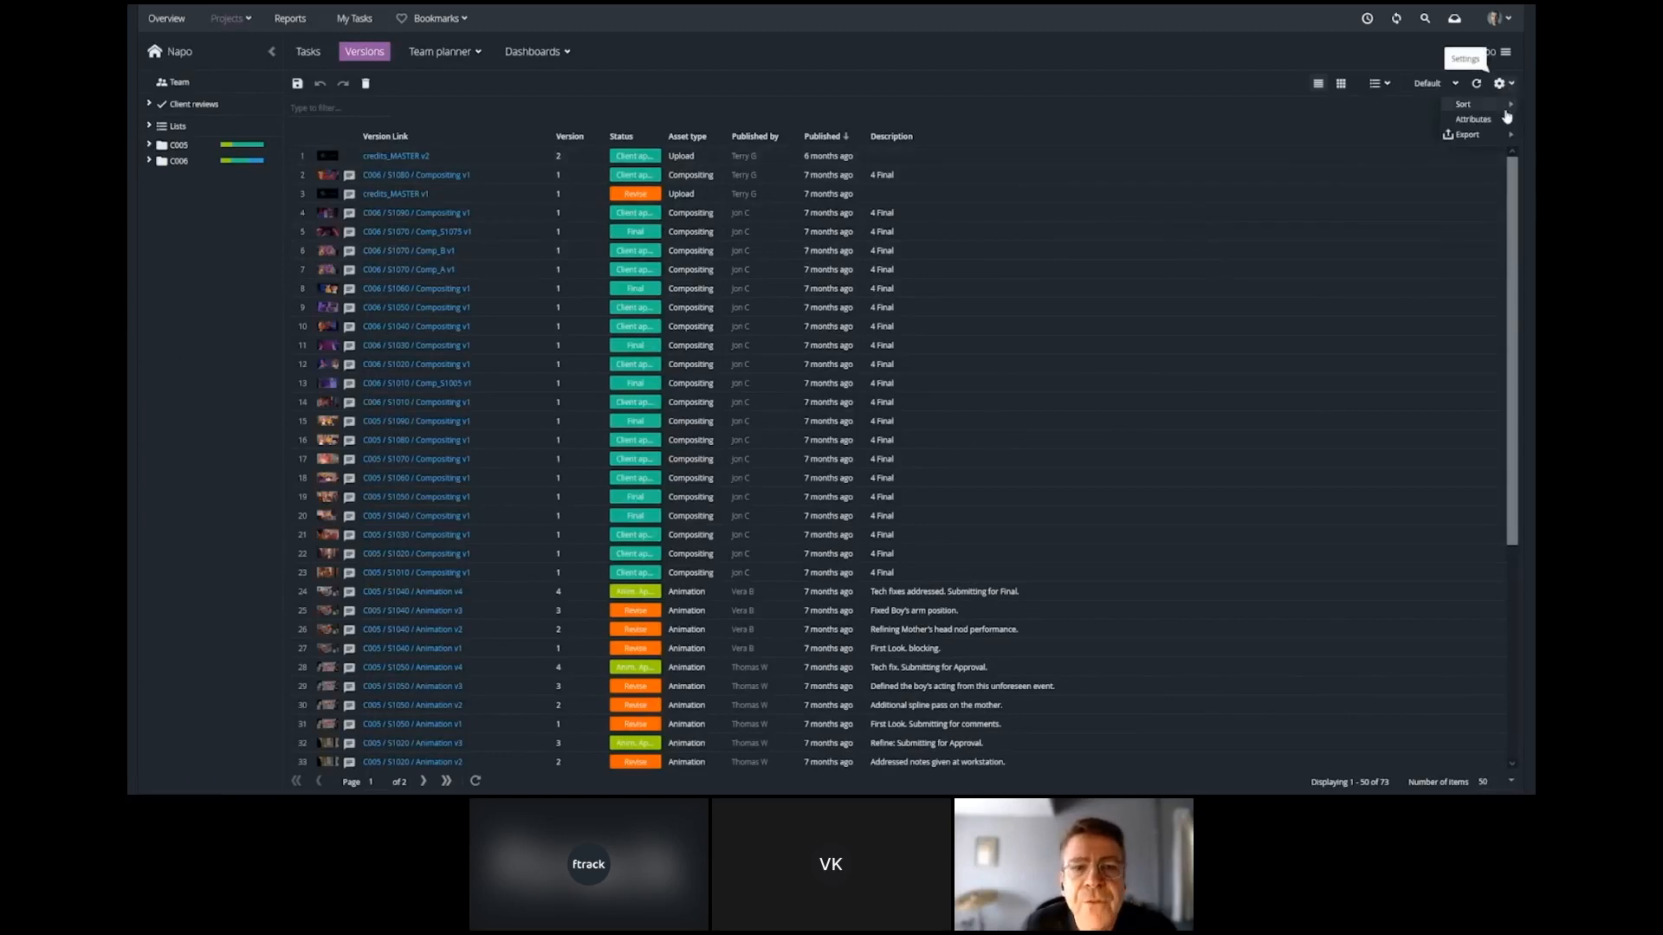
{"action": "mouse_move", "coordinate": [1503, 121]}
{"action": "left_click", "coordinate": [961, 128]}
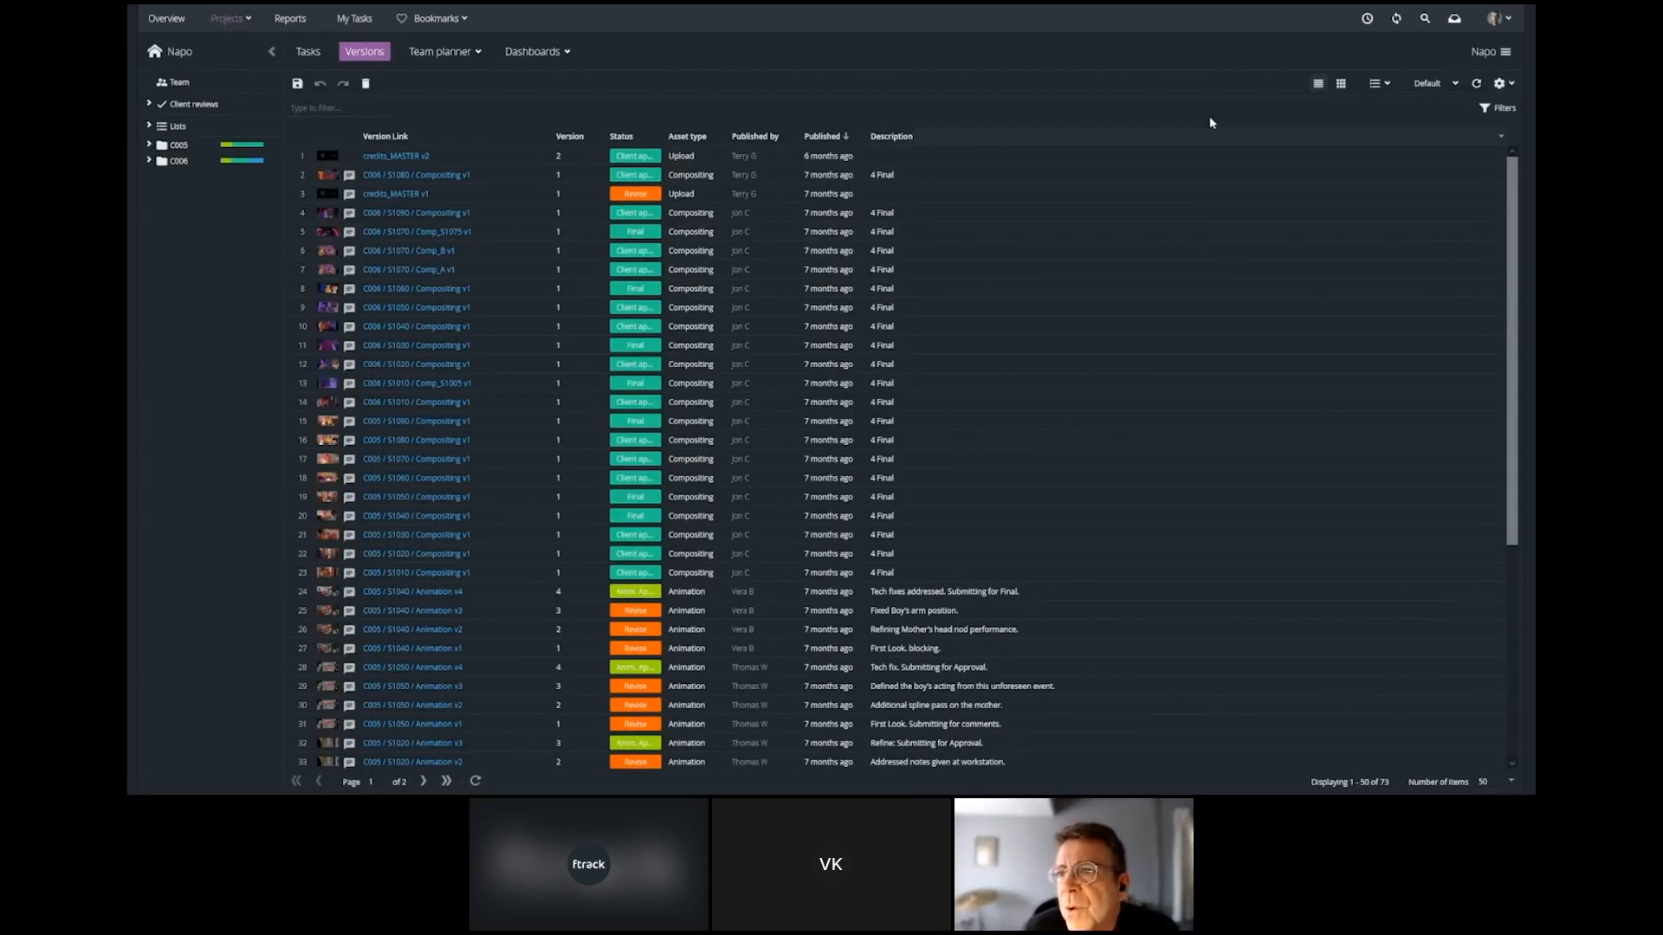
{"action": "left_click", "coordinate": [375, 174]}
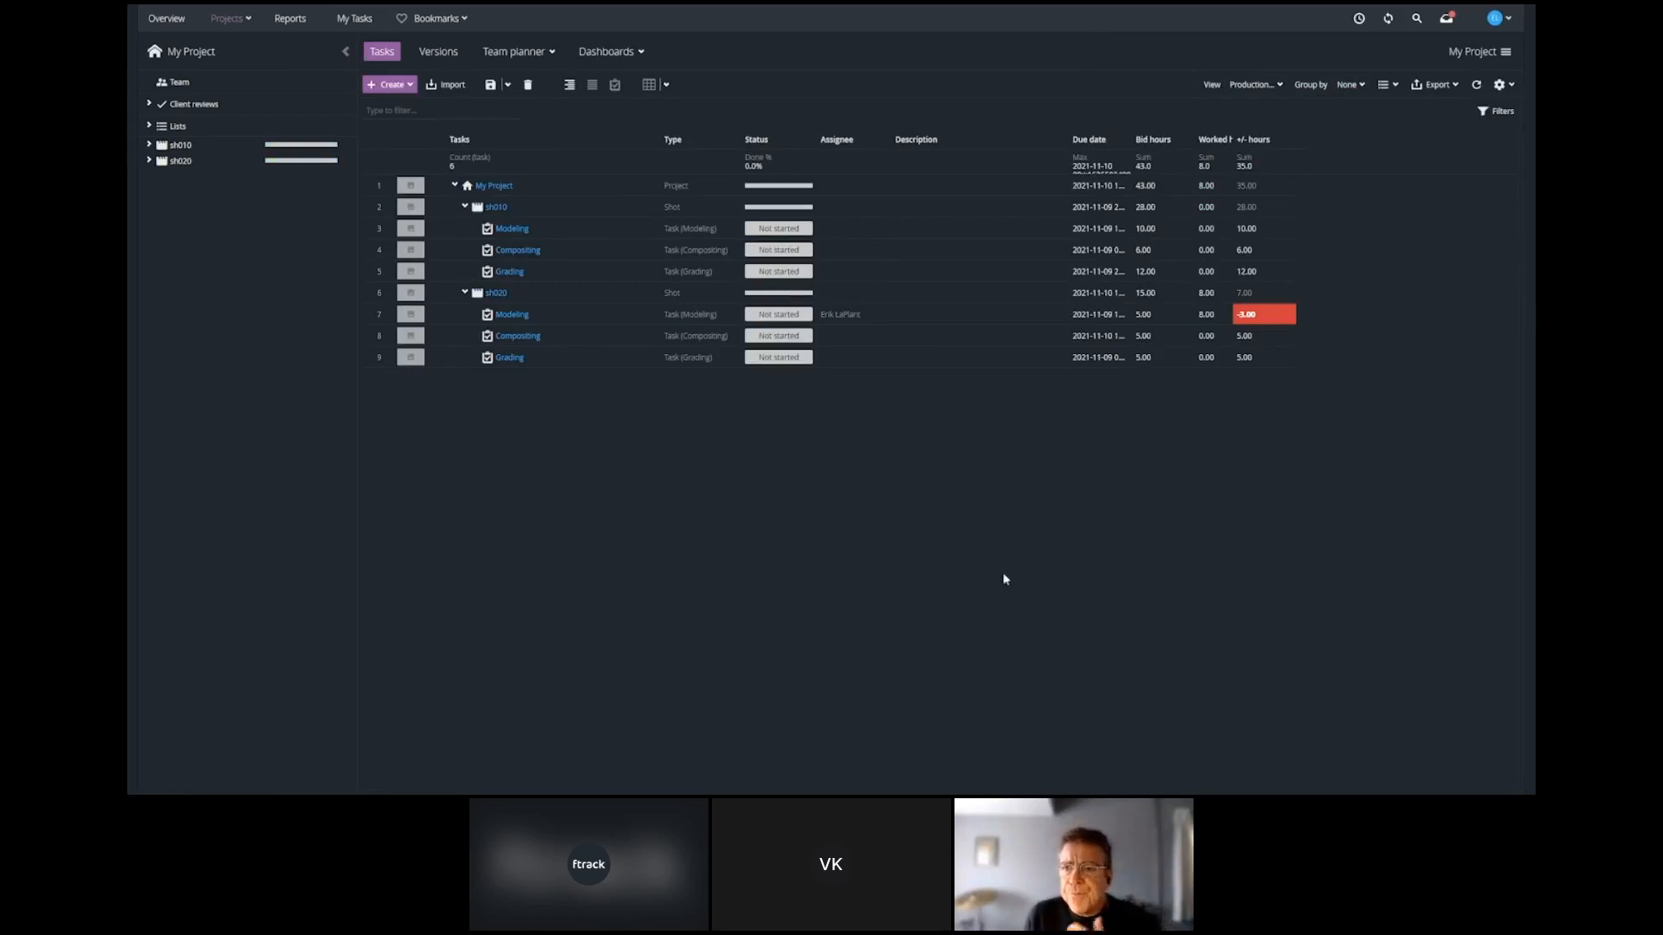
Look at the form for creating an attribute from the My Project task spreadsheet, without creating one.
{"action": "left_click", "coordinate": [1510, 85]}
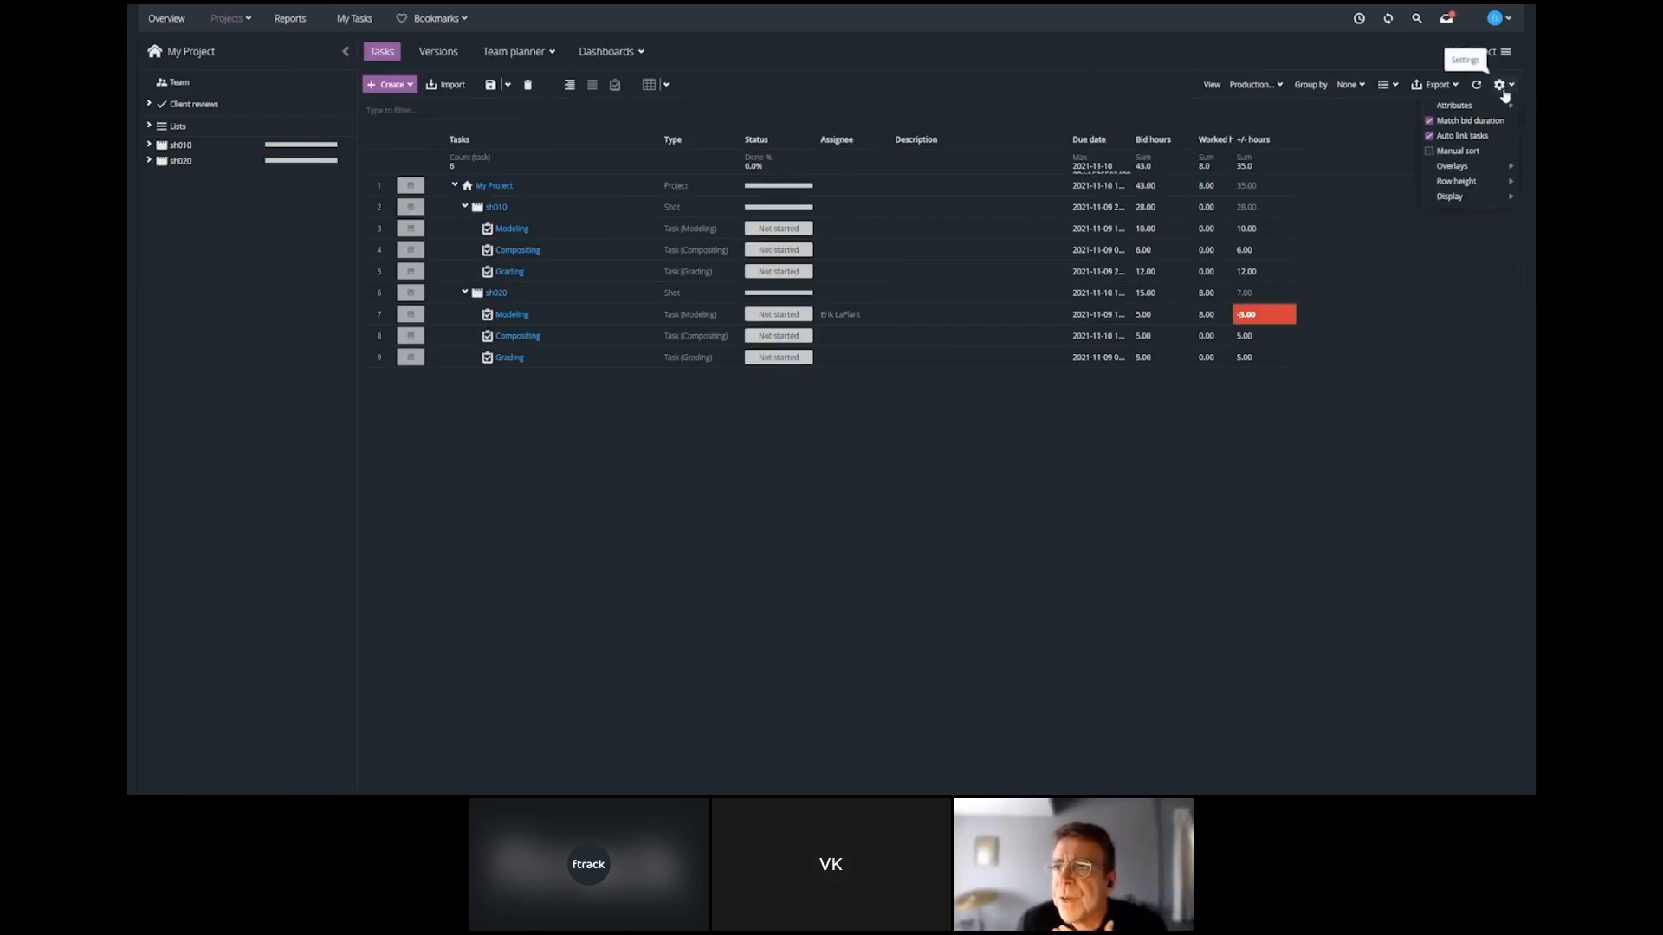
{"action": "mouse_move", "coordinate": [1494, 107]}
{"action": "left_click", "coordinate": [1388, 111]}
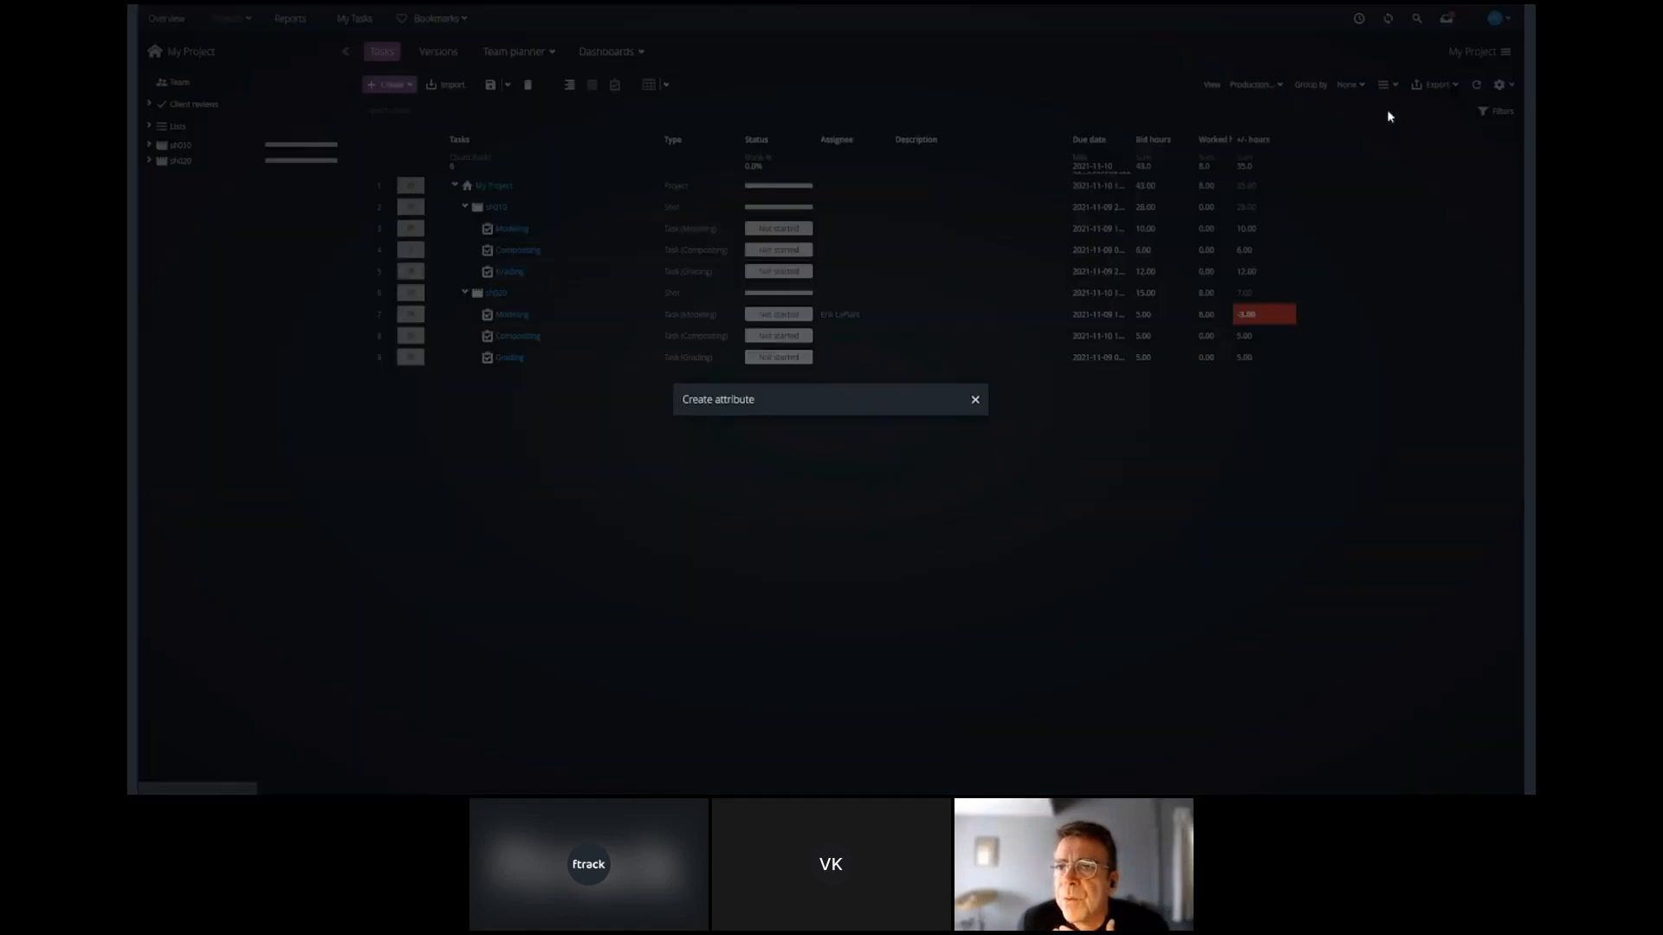
{"action": "left_click", "coordinate": [975, 250]}
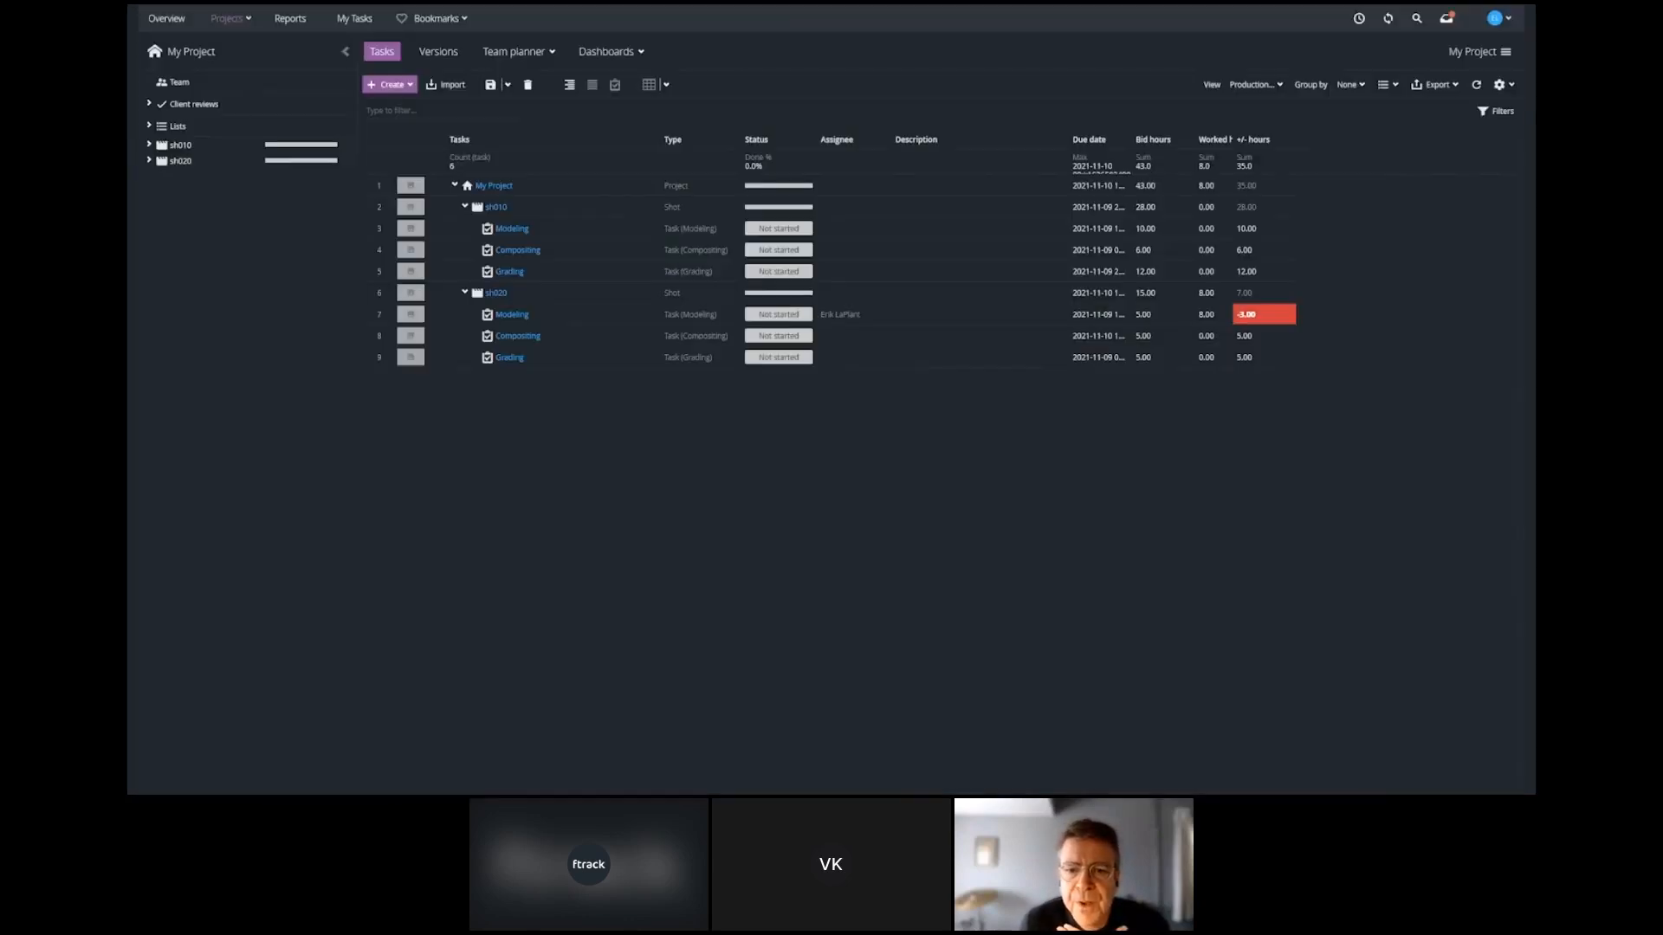
Open the list of custom attributes in the system settings and select the tags attribute.
{"action": "left_click", "coordinate": [1511, 19]}
{"action": "left_click", "coordinate": [1447, 97]}
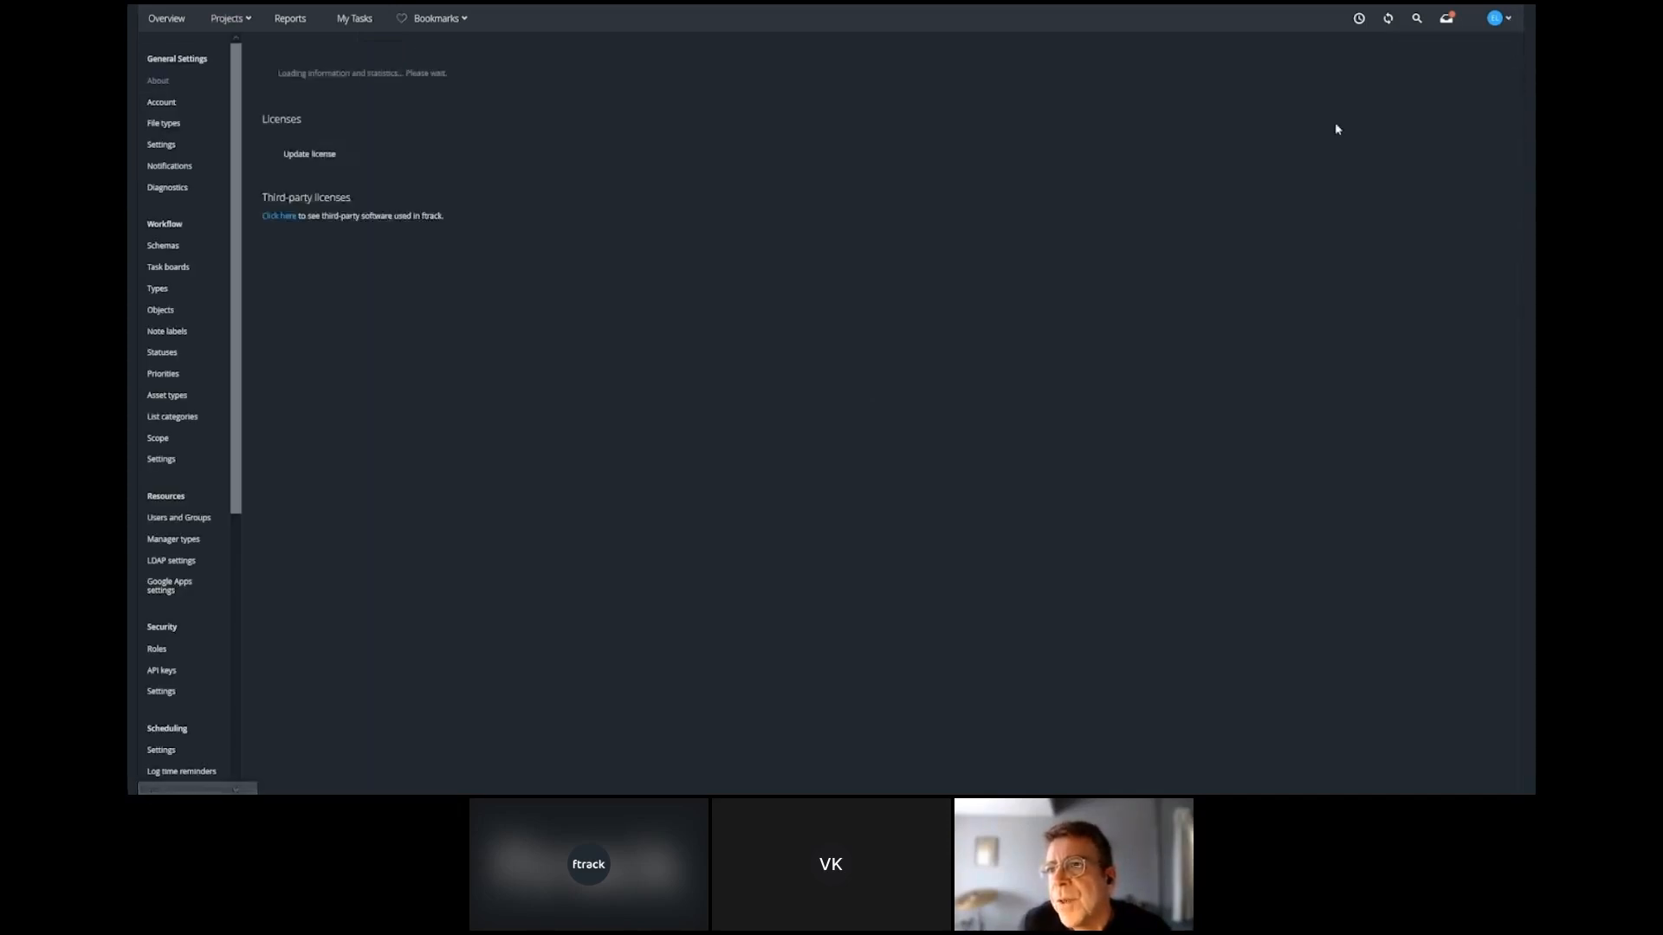
{"action": "scroll", "coordinate": [171, 583], "scroll_direction": "down", "scroll_amount": 5}
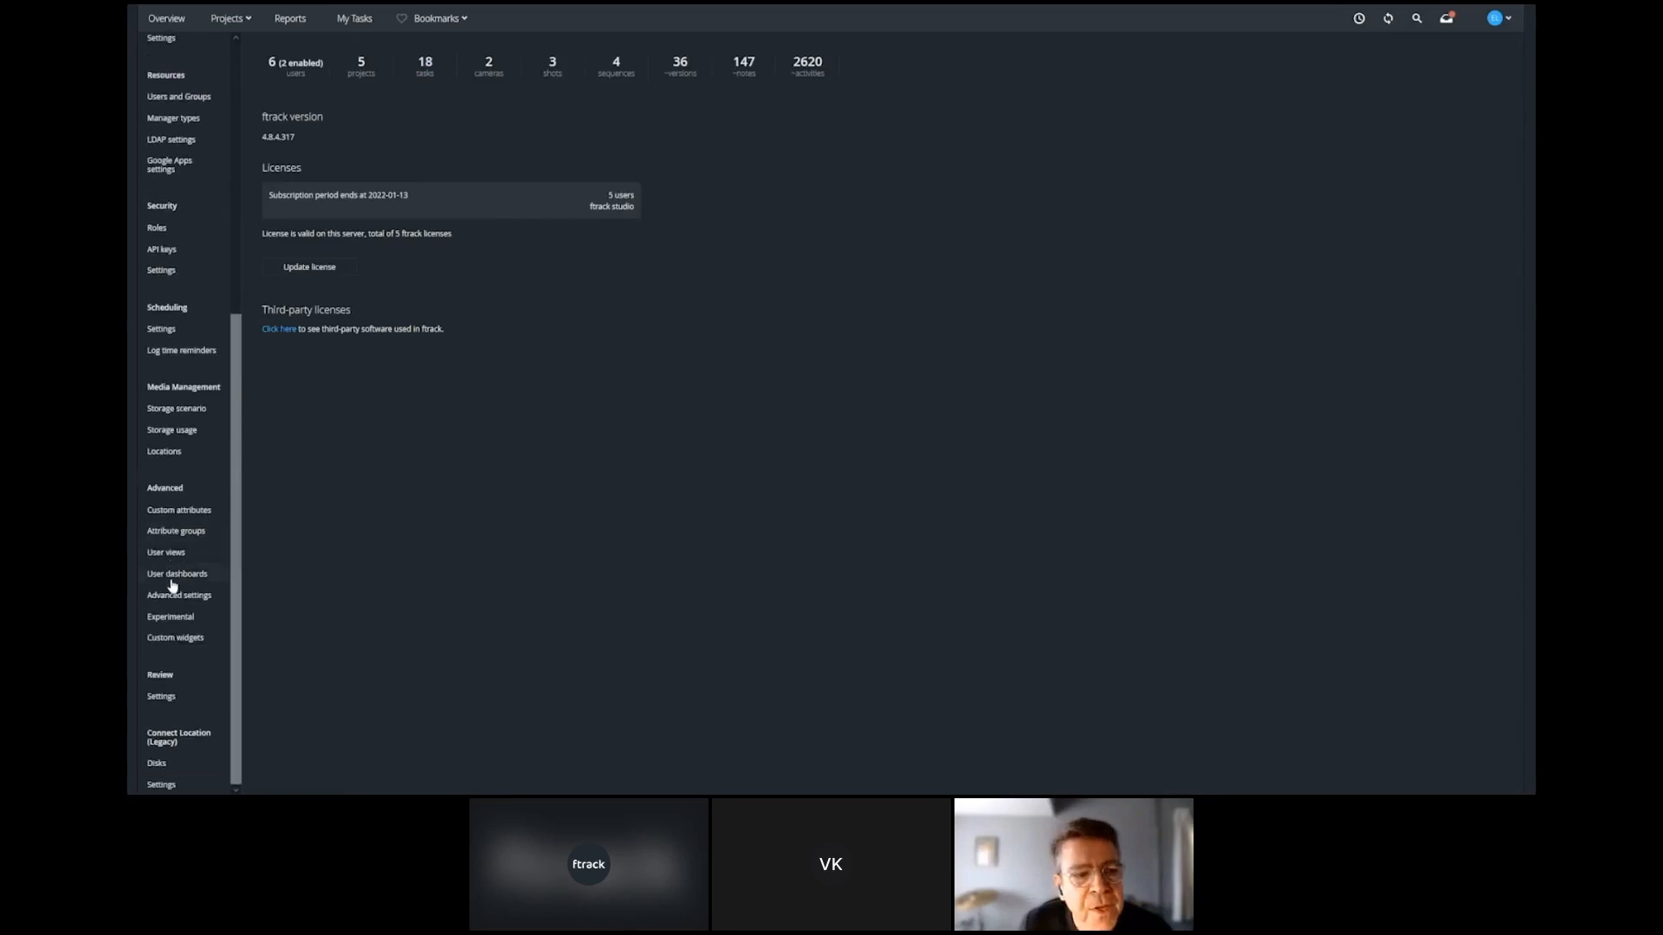
{"action": "left_click", "coordinate": [179, 511]}
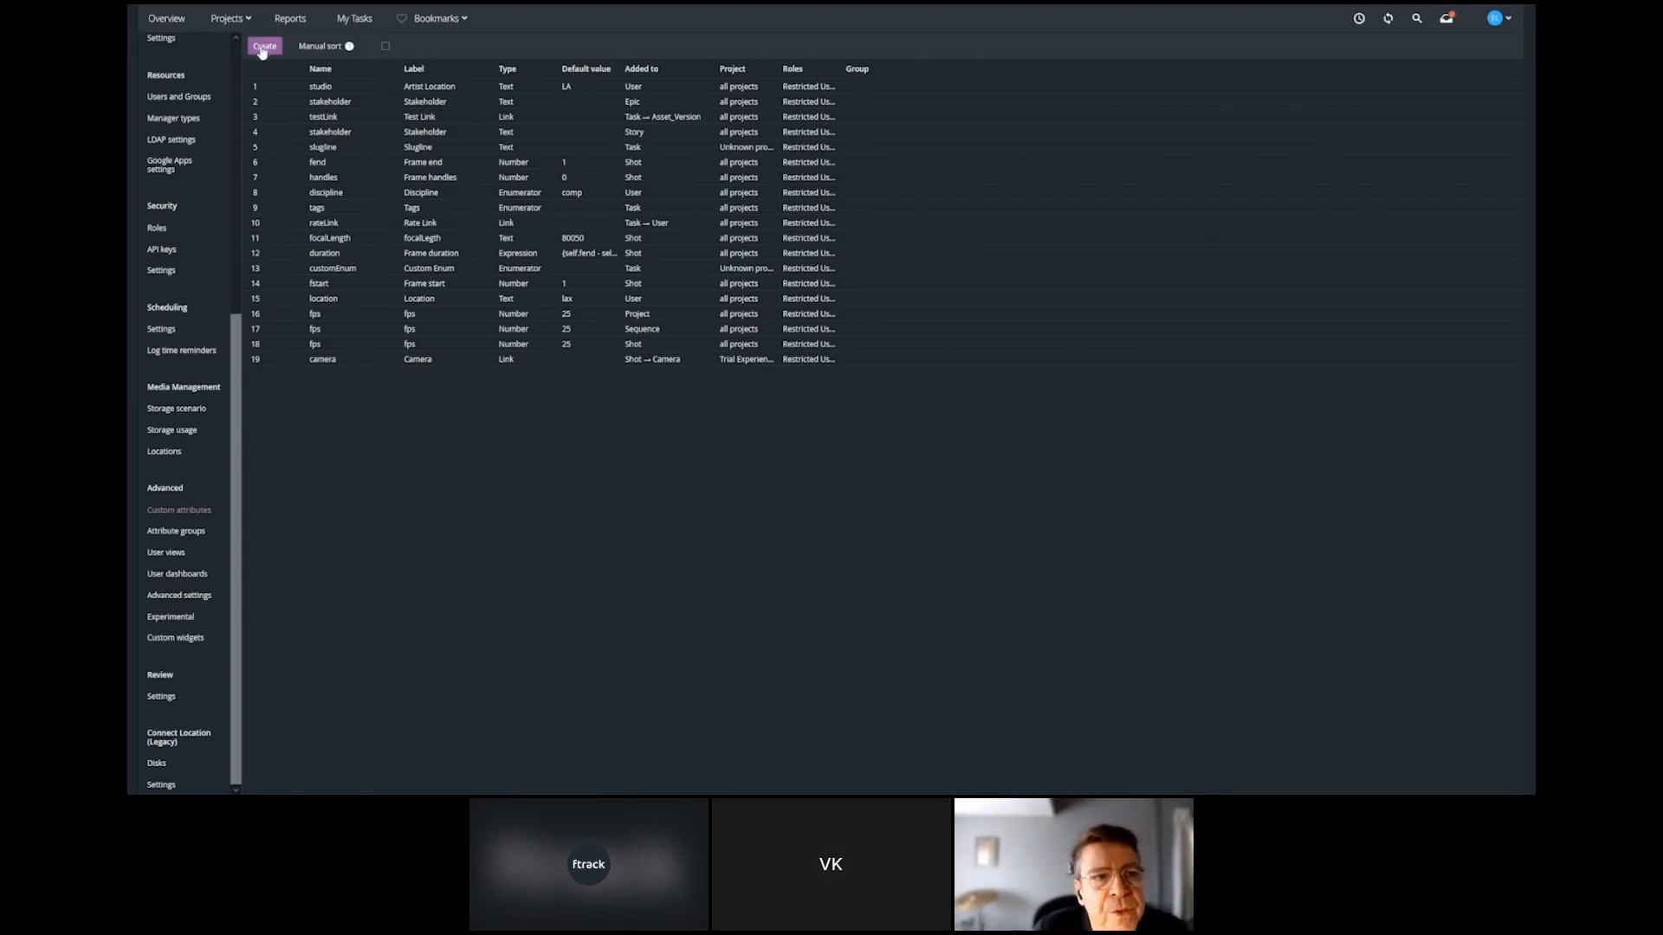
{"action": "left_click", "coordinate": [420, 207]}
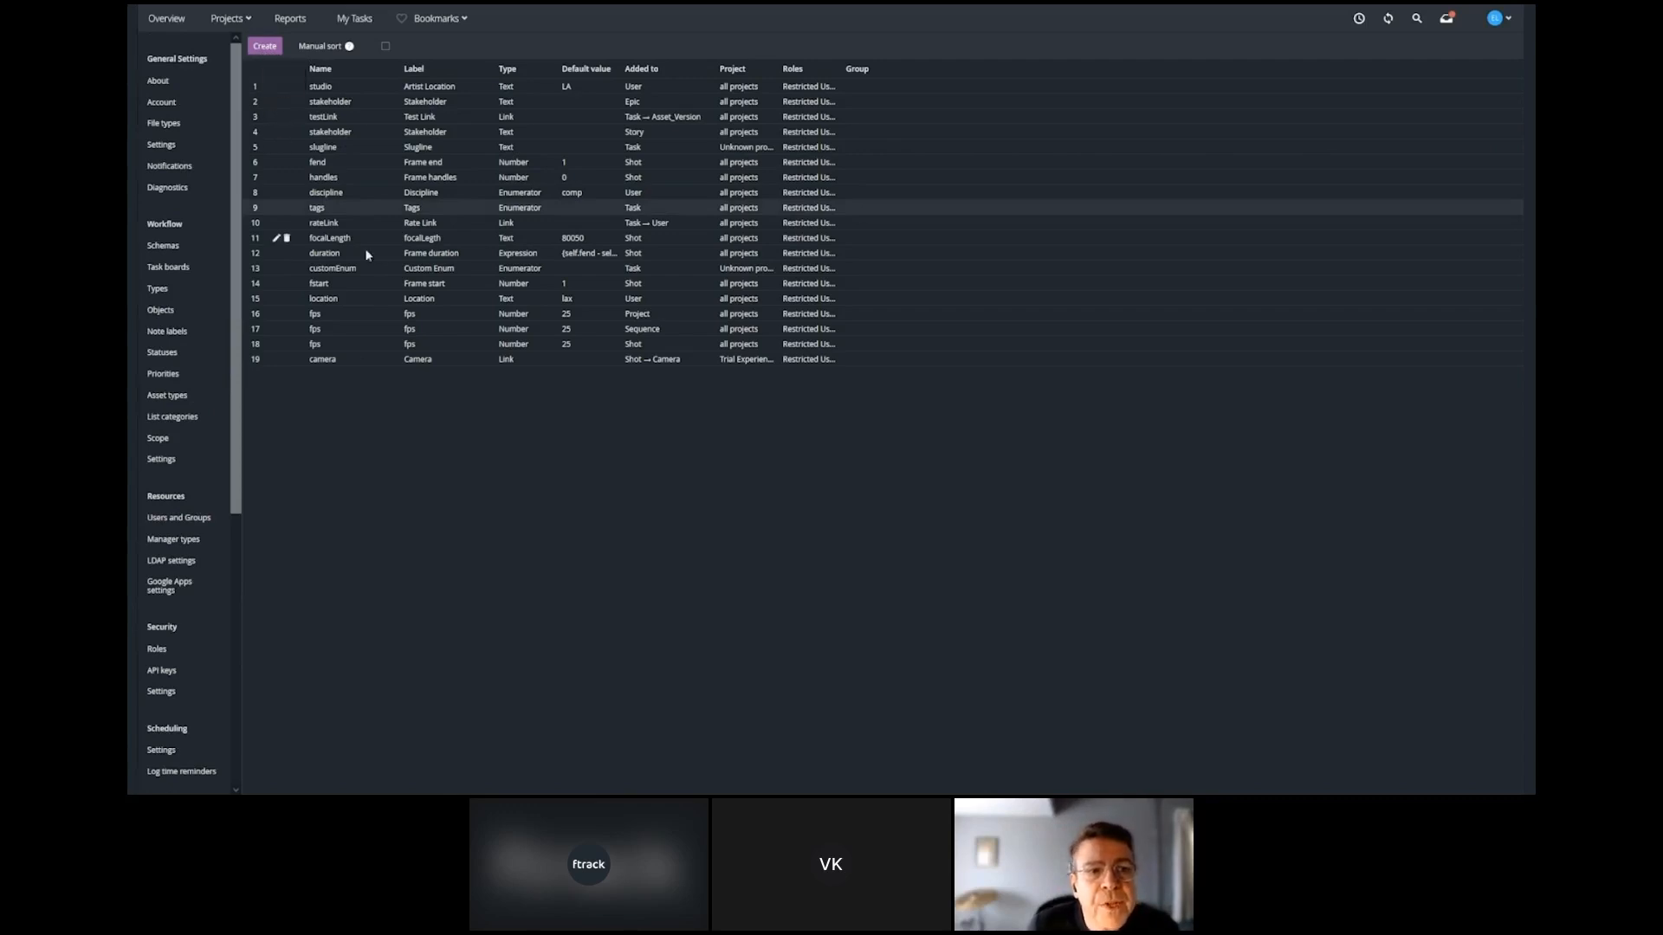
Enable manual sort, move the duration attribute below fstart and save, checking the delete prompt for the project's fps attribute without deleting it.
{"action": "left_click", "coordinate": [385, 45]}
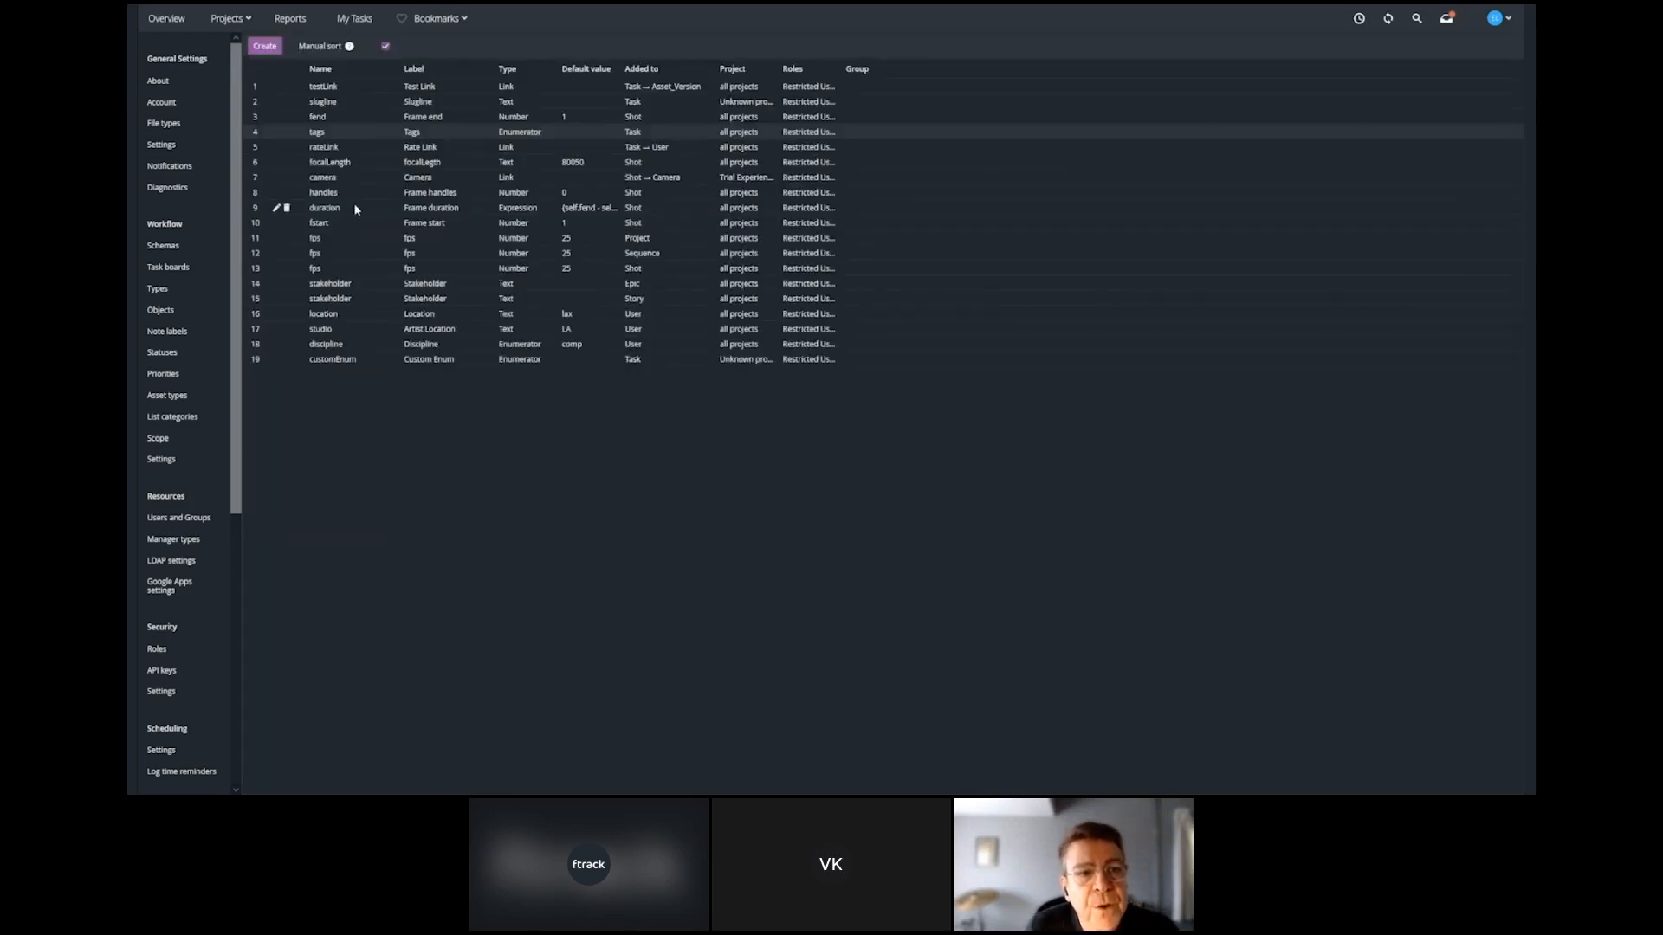
{"action": "left_click_drag", "start_coordinate": [354, 206], "coordinate": [352, 226]}
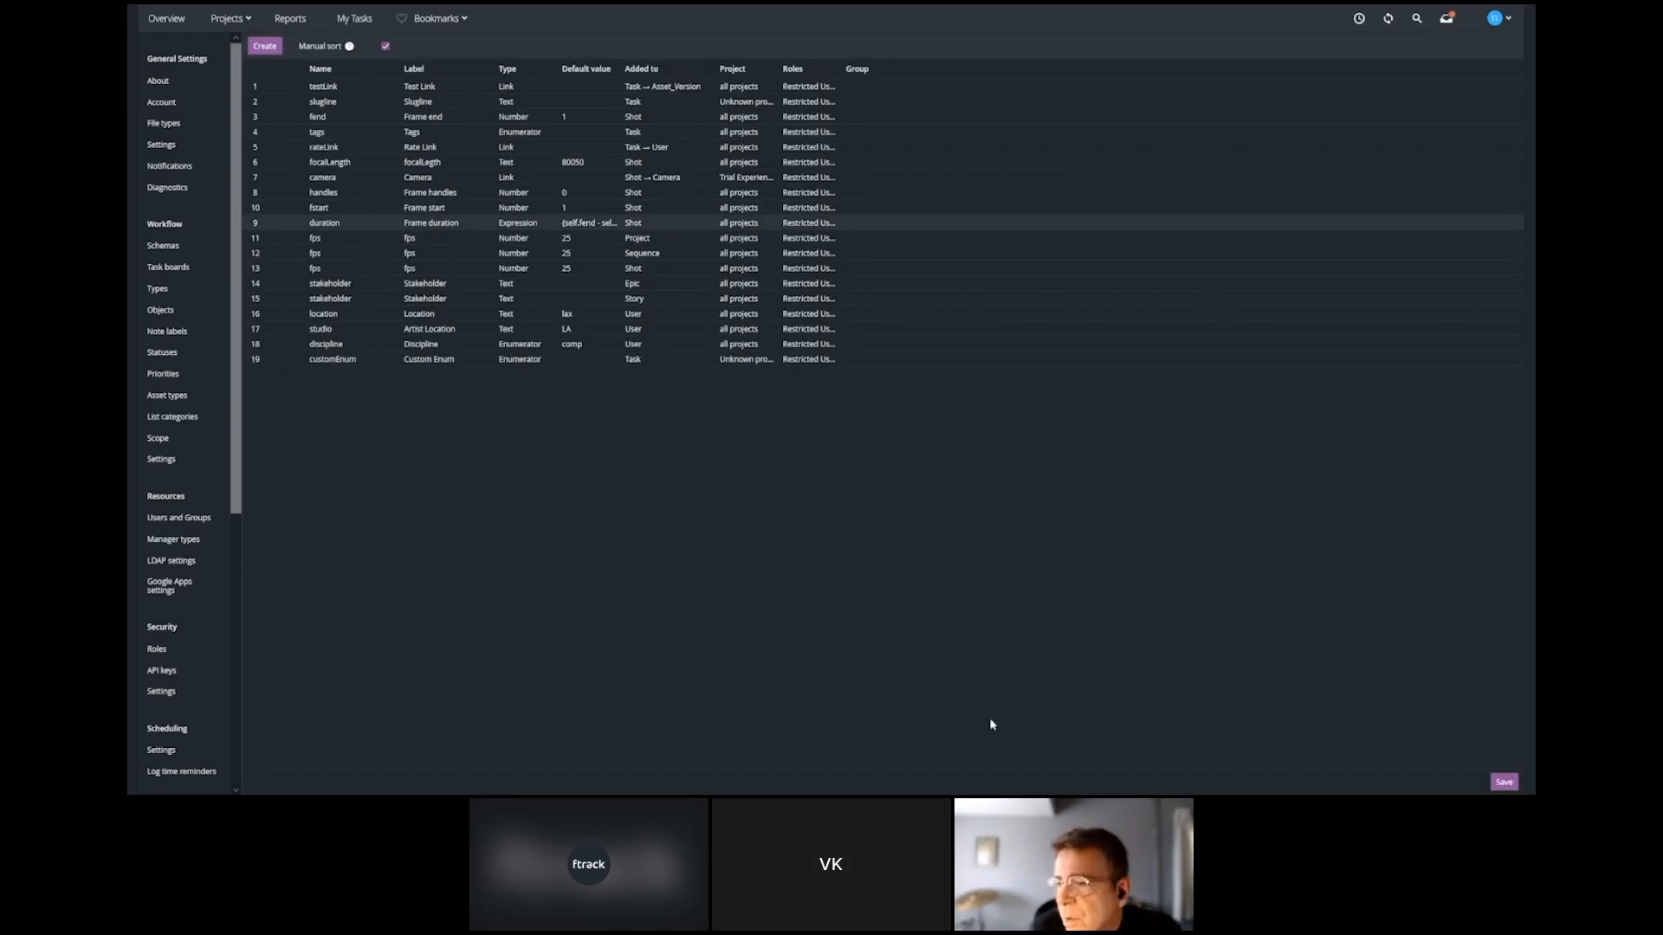
{"action": "left_click", "coordinate": [1501, 779]}
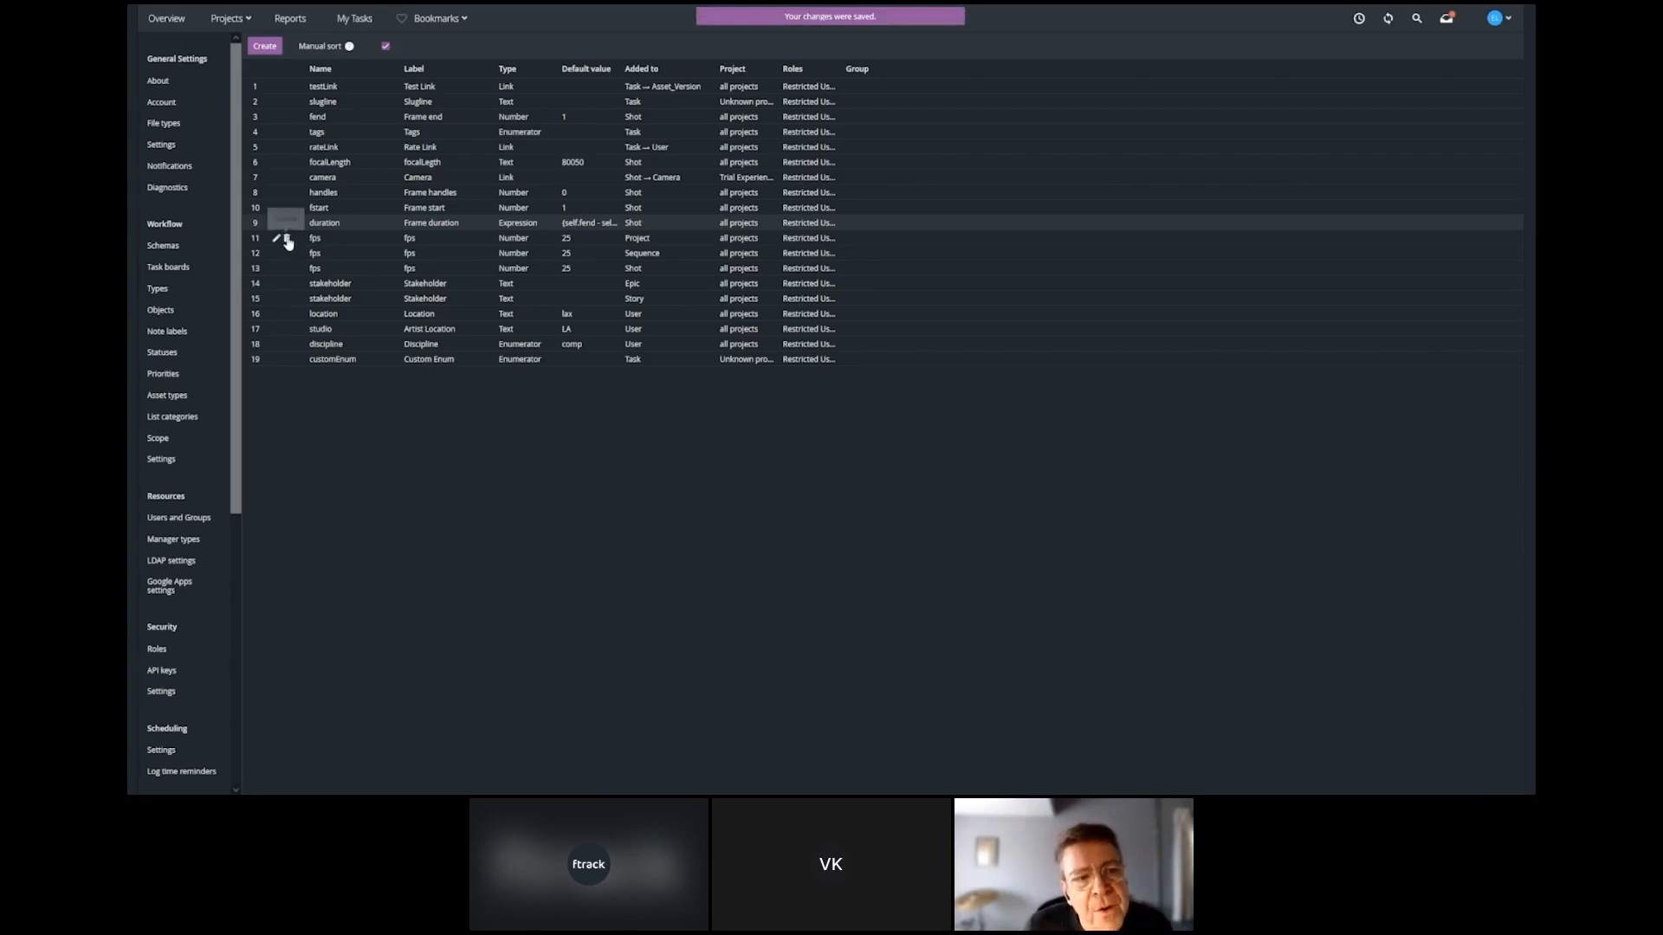
{"action": "left_click", "coordinate": [288, 238]}
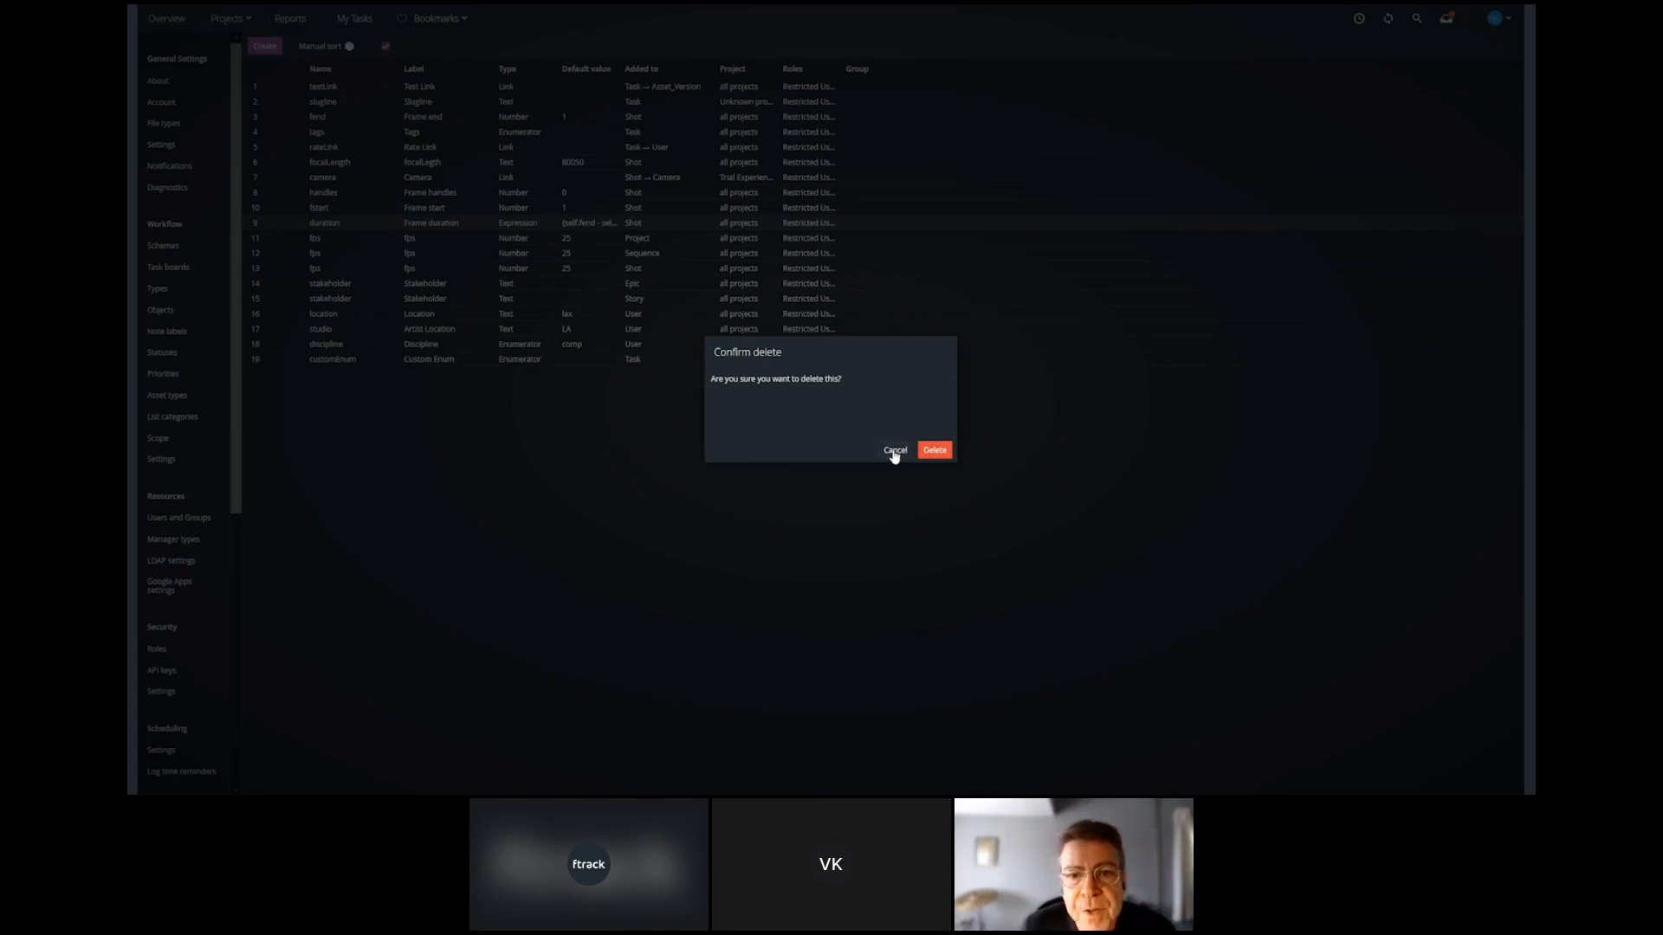
{"action": "left_click", "coordinate": [894, 451]}
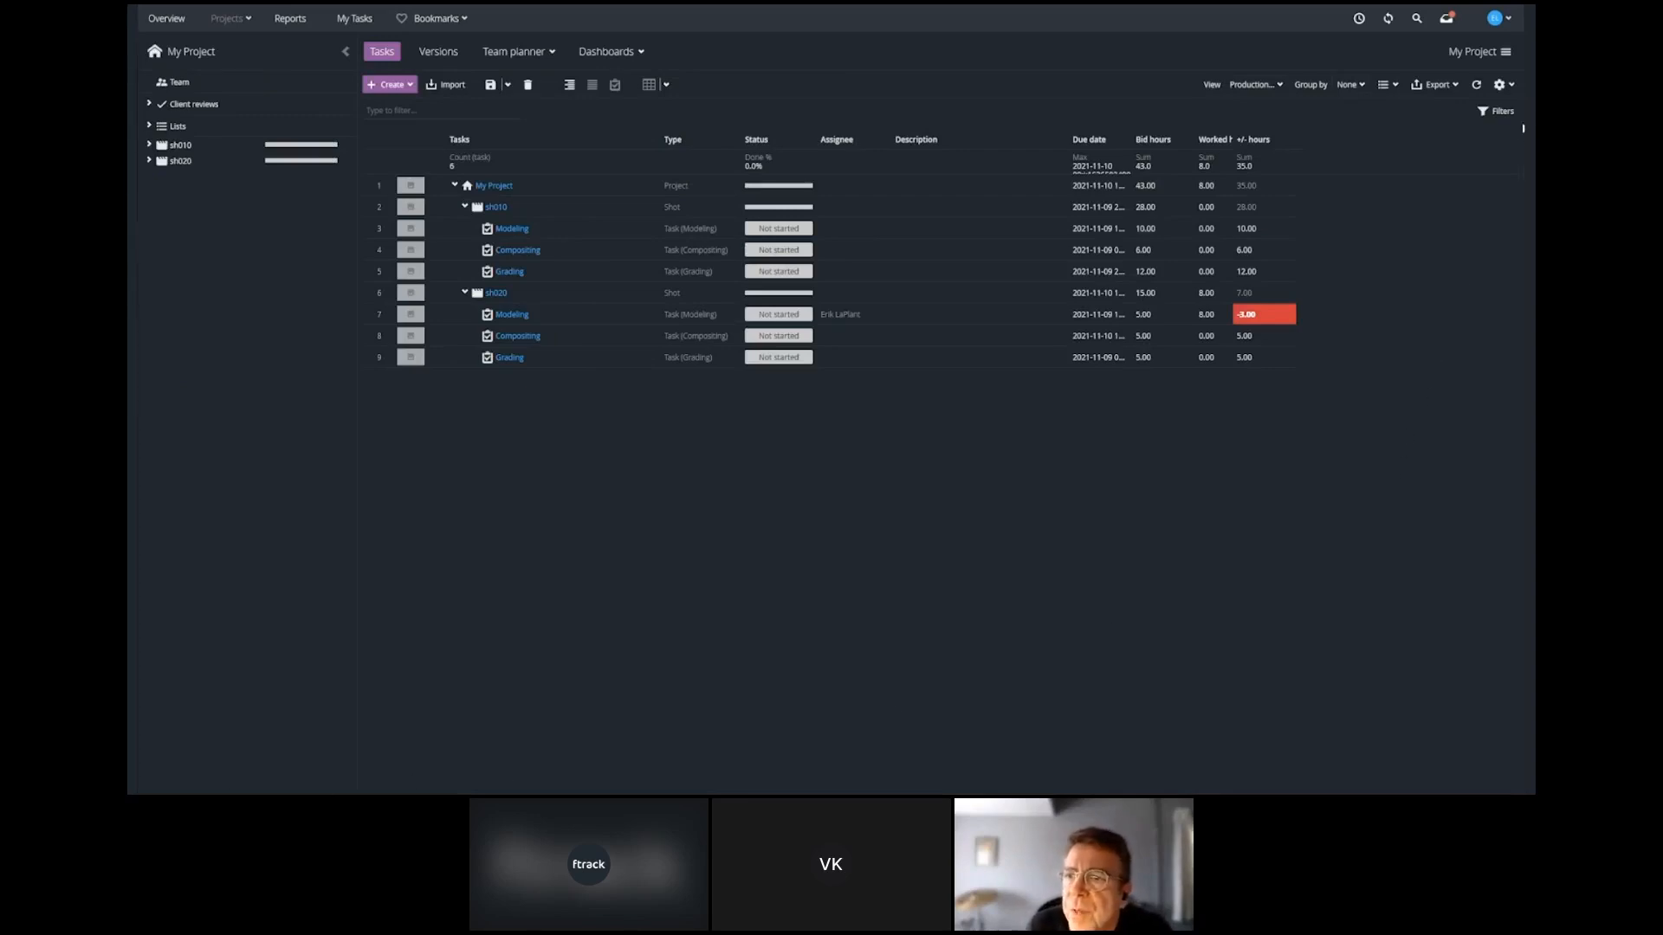
Start a new project-only attribute from the My Project task spreadsheet and go through its type and permission settings.
{"action": "left_click", "coordinate": [1512, 85]}
{"action": "mouse_move", "coordinate": [1464, 106]}
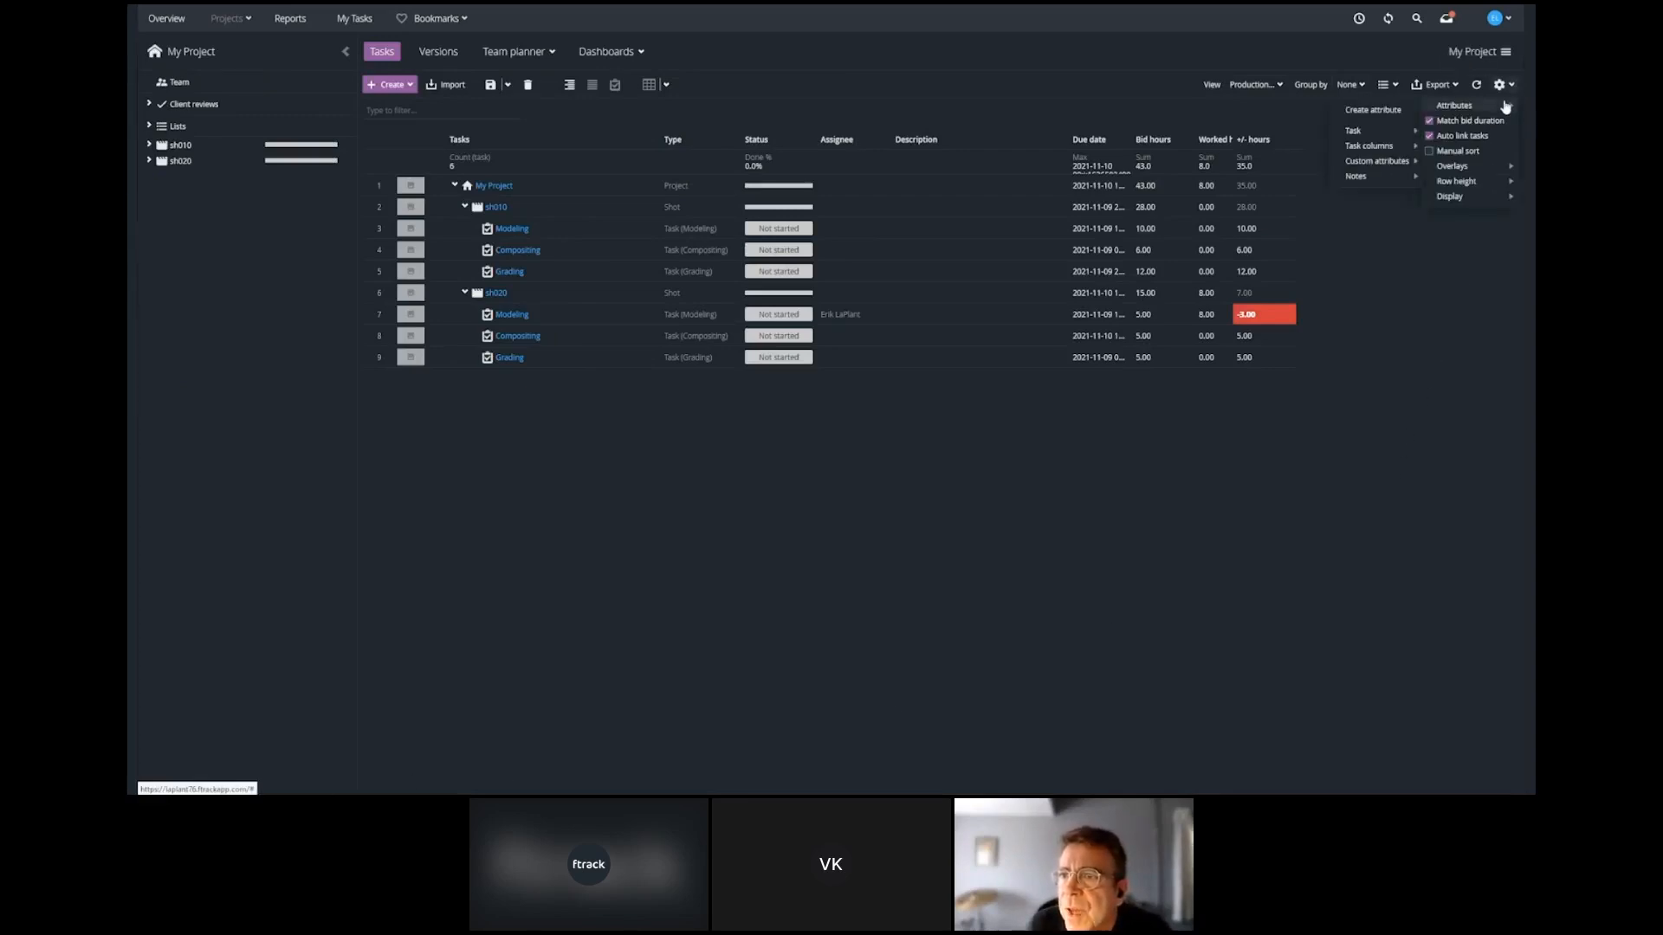
{"action": "left_click", "coordinate": [1384, 110]}
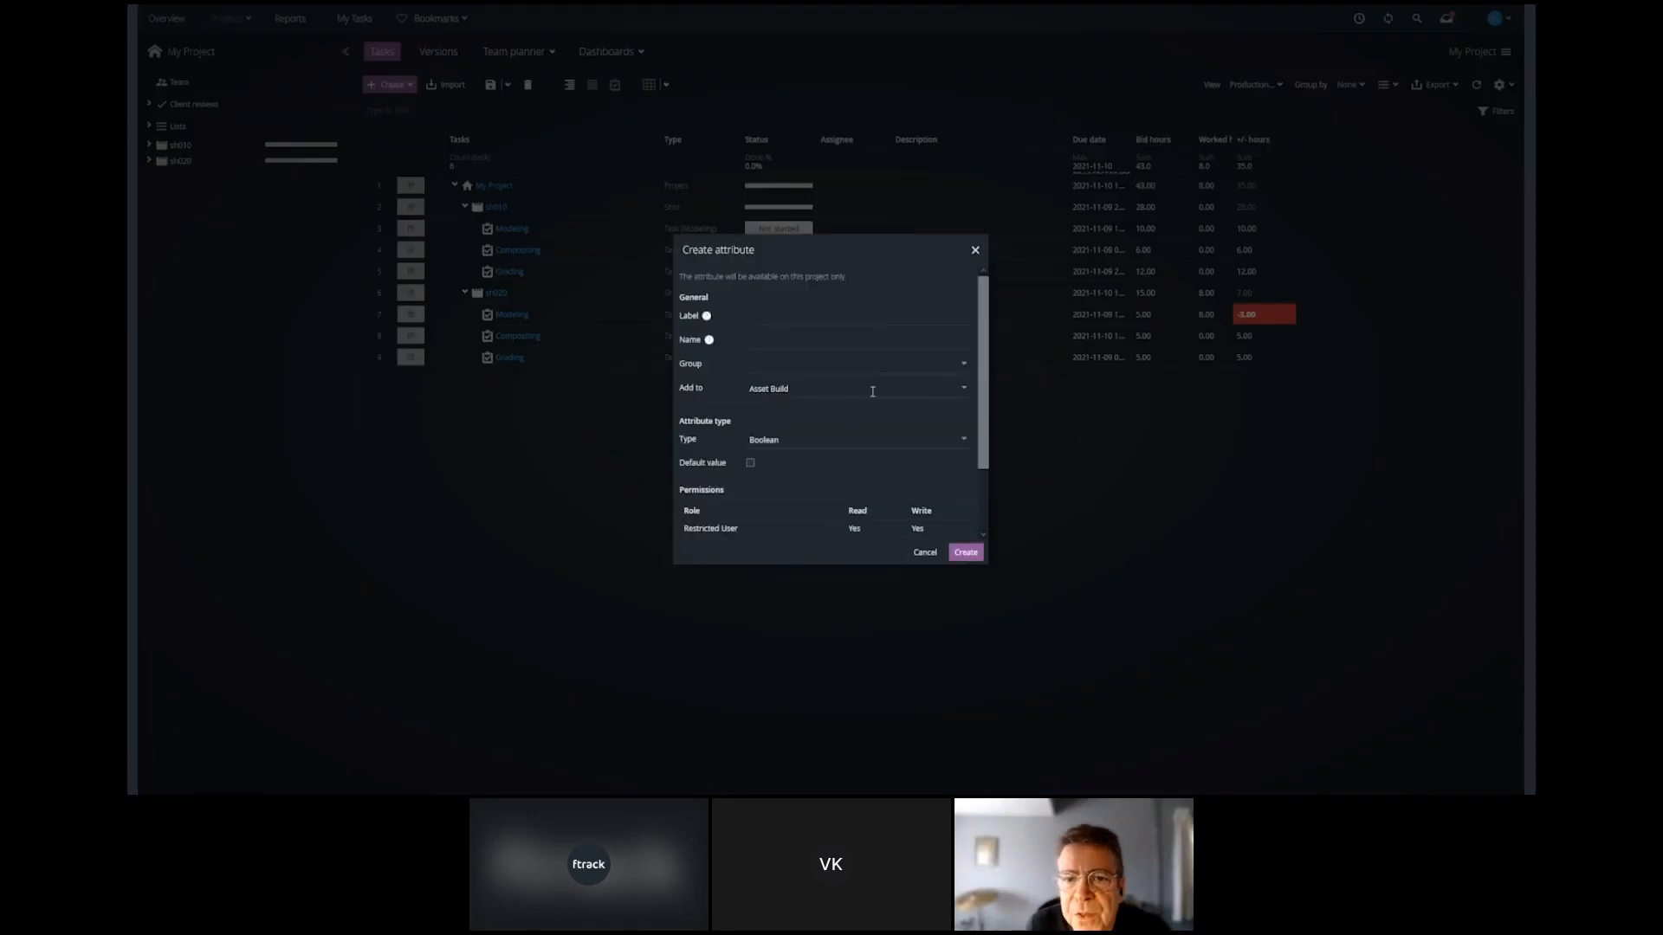
{"action": "scroll", "coordinate": [828, 436], "scroll_direction": "down", "scroll_amount": 2}
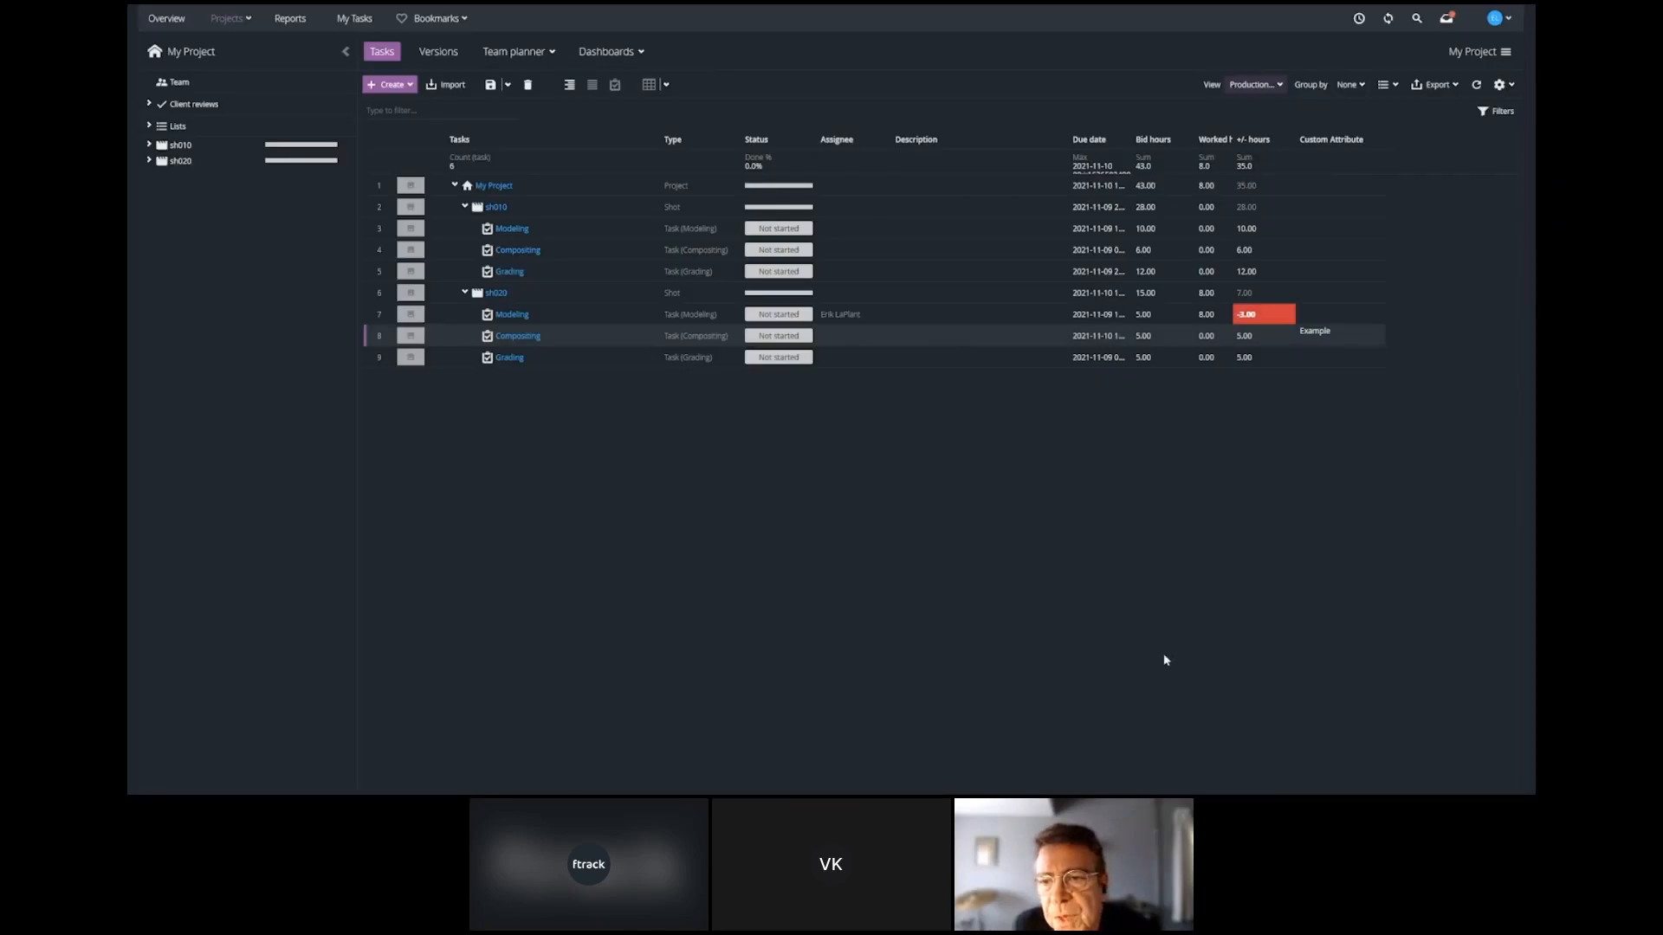
Examine where Custom Attribute sits under Attribute GRP in the spreadsheet's attribute options and in the sh020 Compositing task's details.
{"action": "left_click", "coordinate": [1511, 86]}
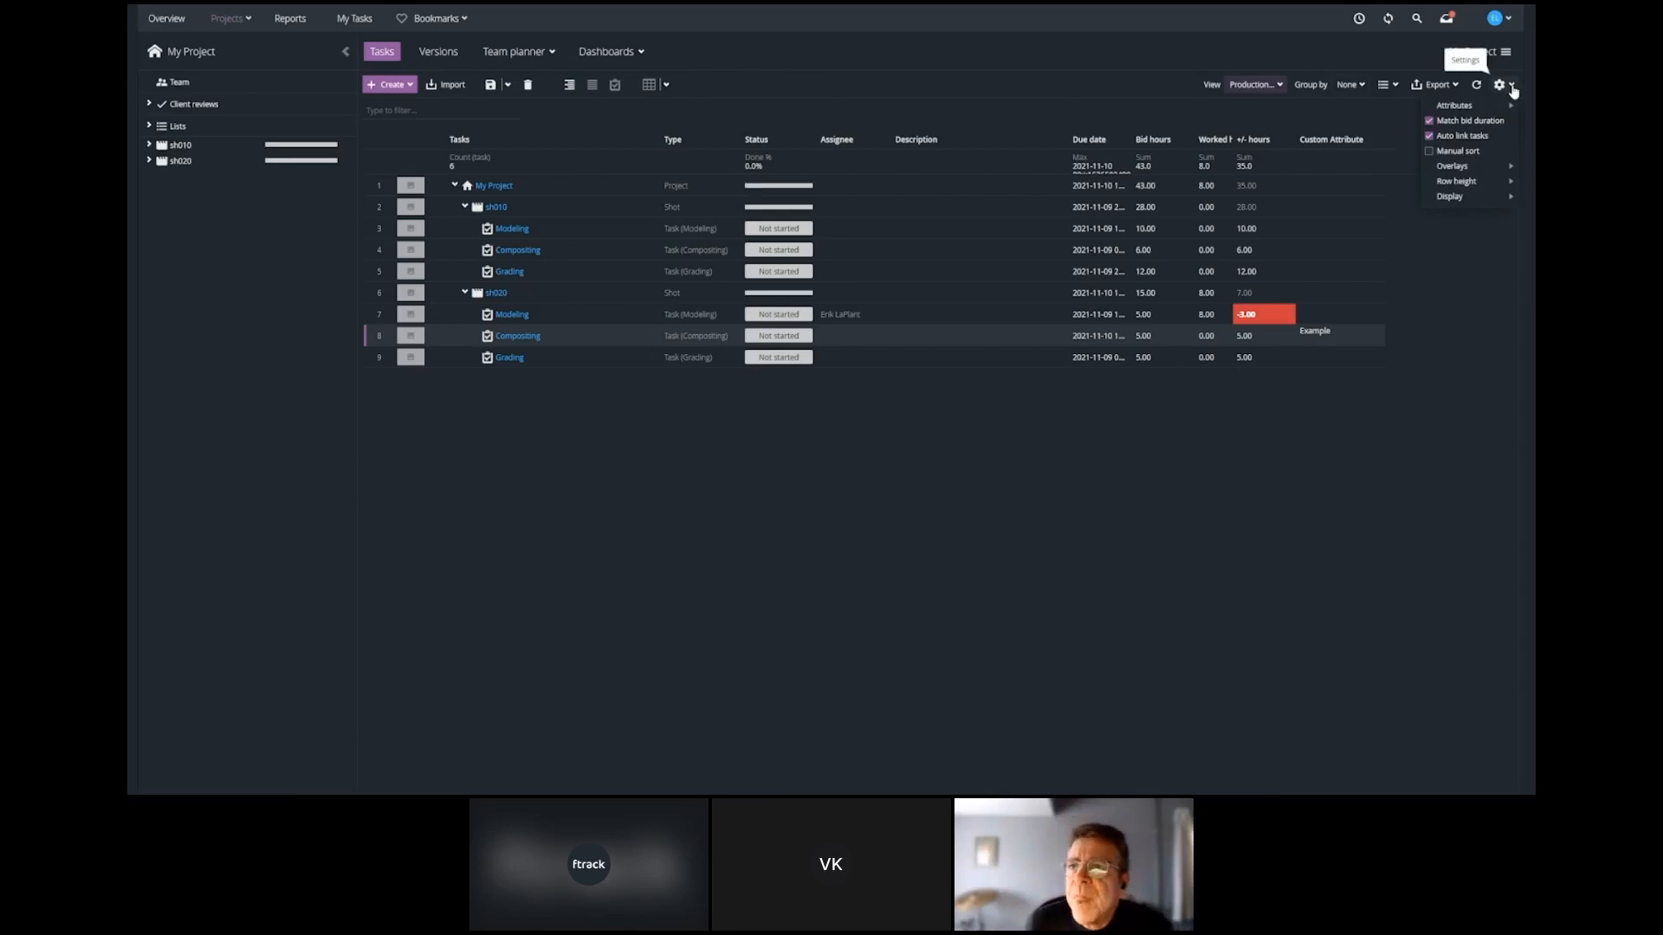
{"action": "mouse_move", "coordinate": [1463, 106]}
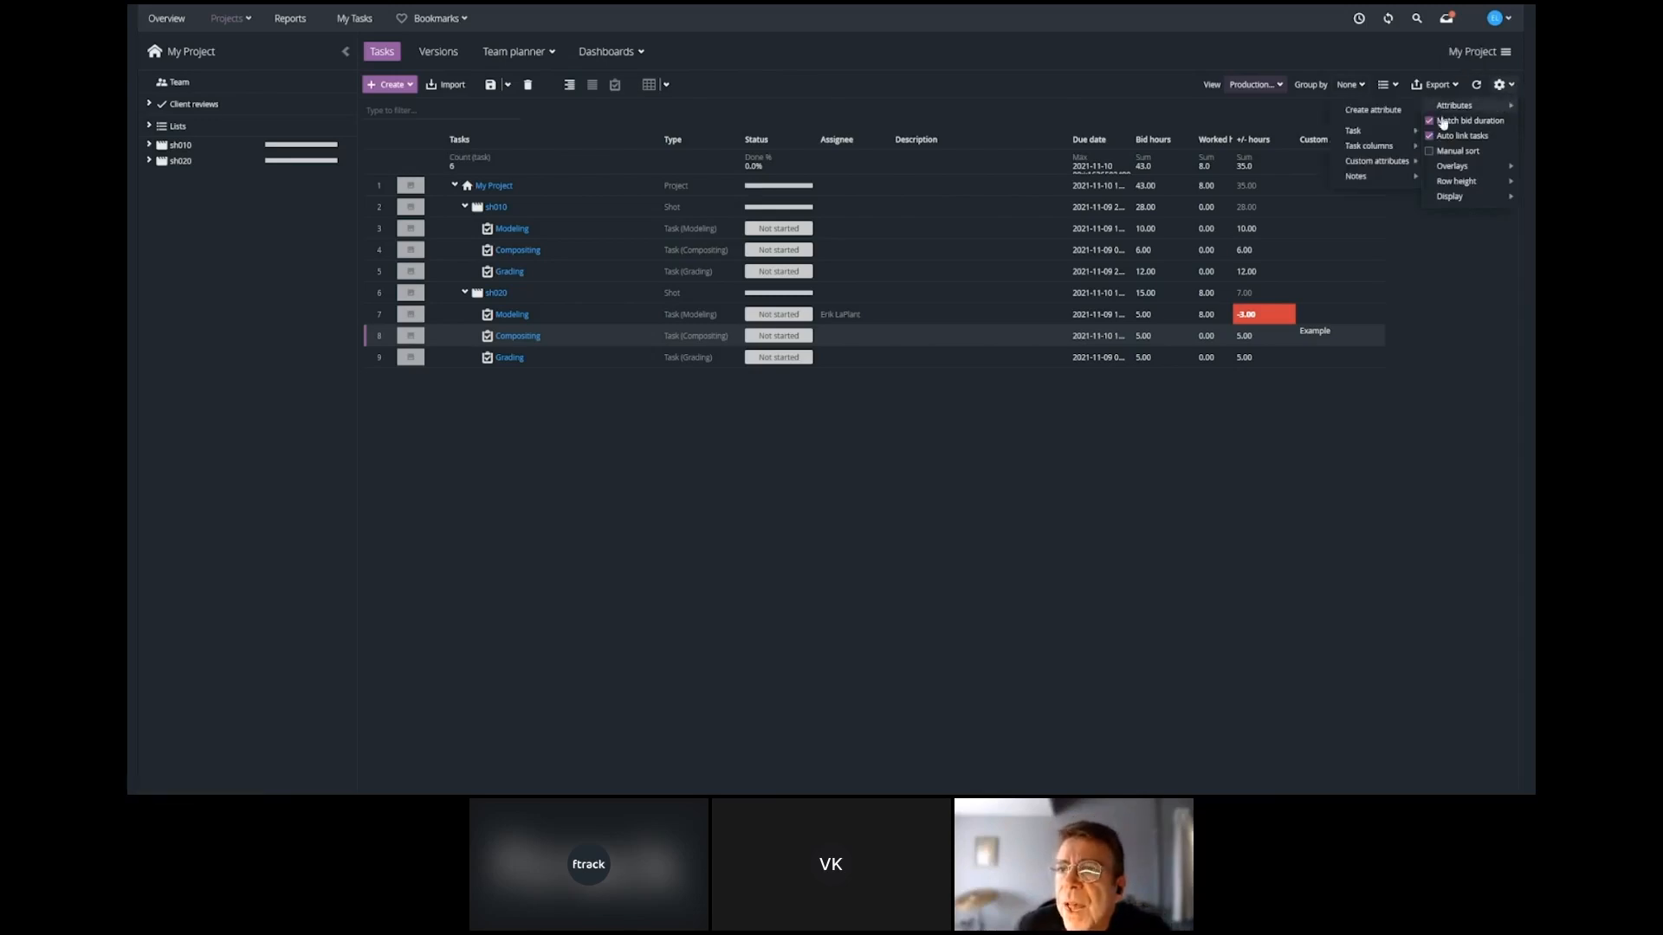
{"action": "mouse_move", "coordinate": [1392, 171]}
{"action": "mouse_move", "coordinate": [1444, 168]}
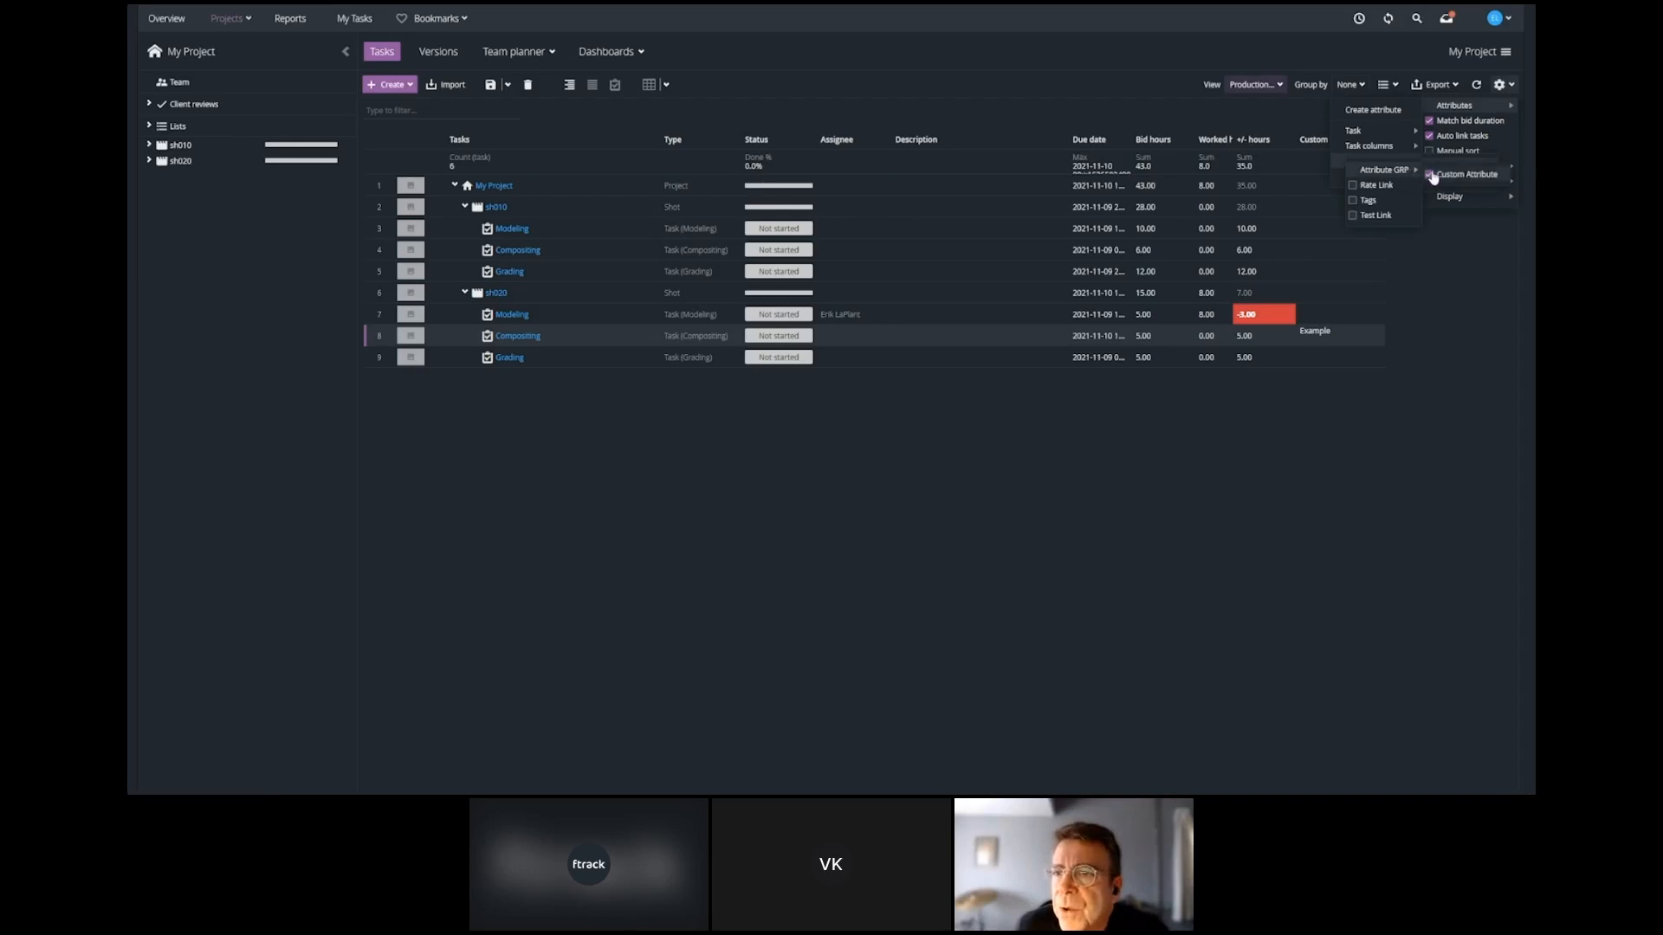
{"action": "left_click", "coordinate": [1438, 177]}
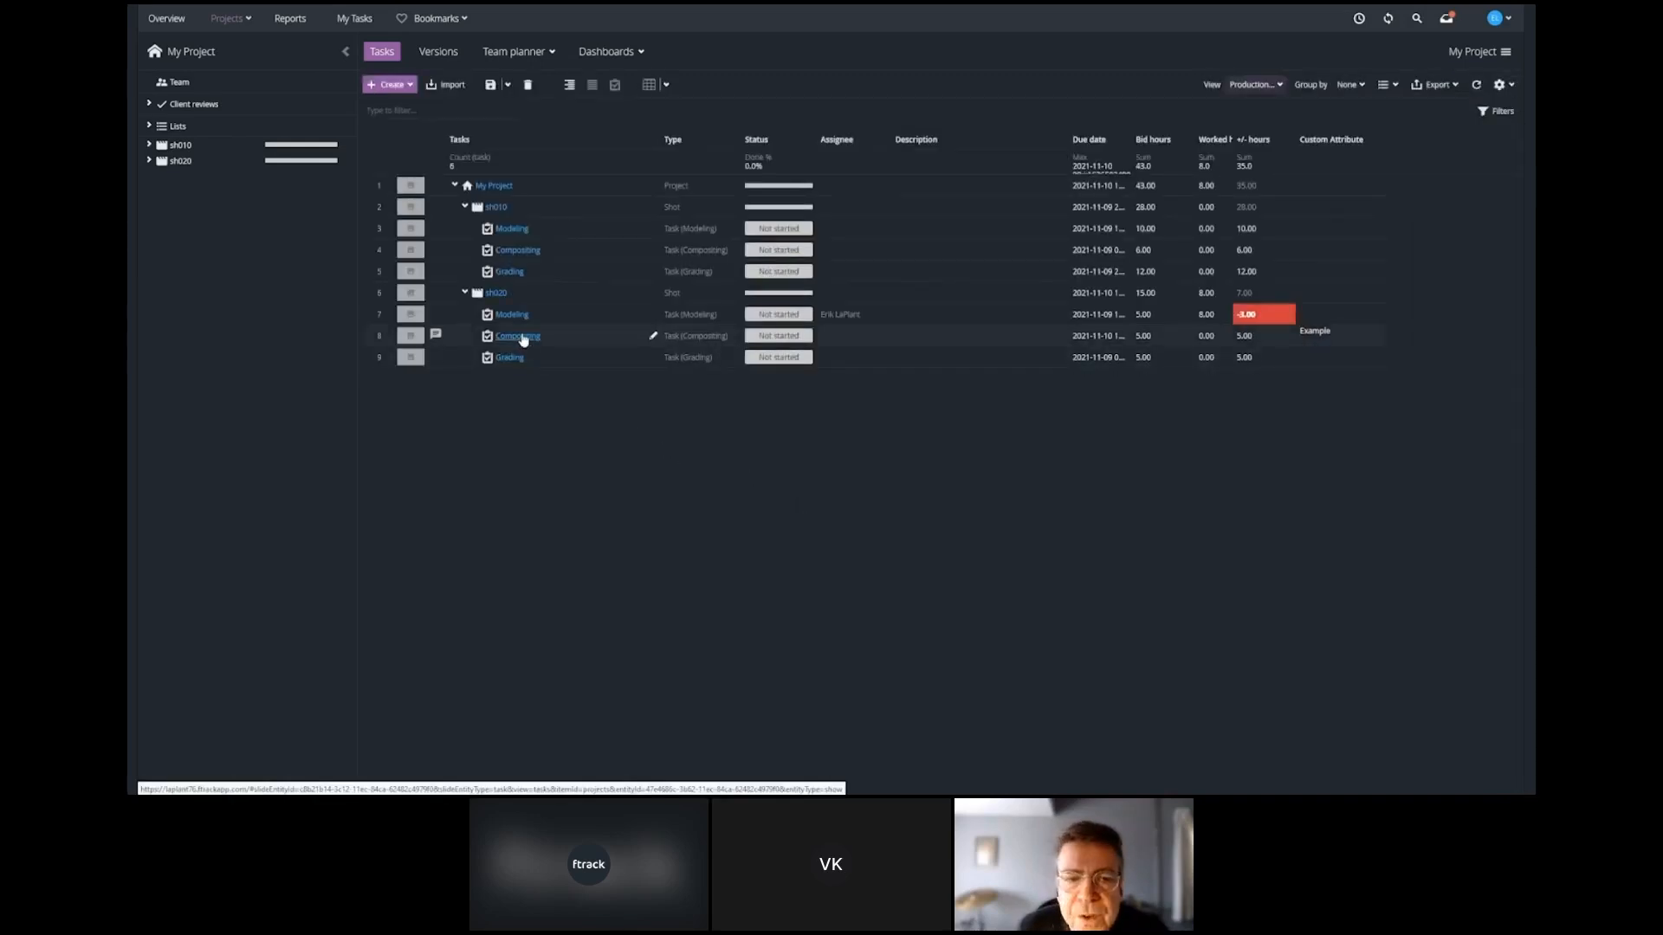
{"action": "left_click", "coordinate": [524, 338]}
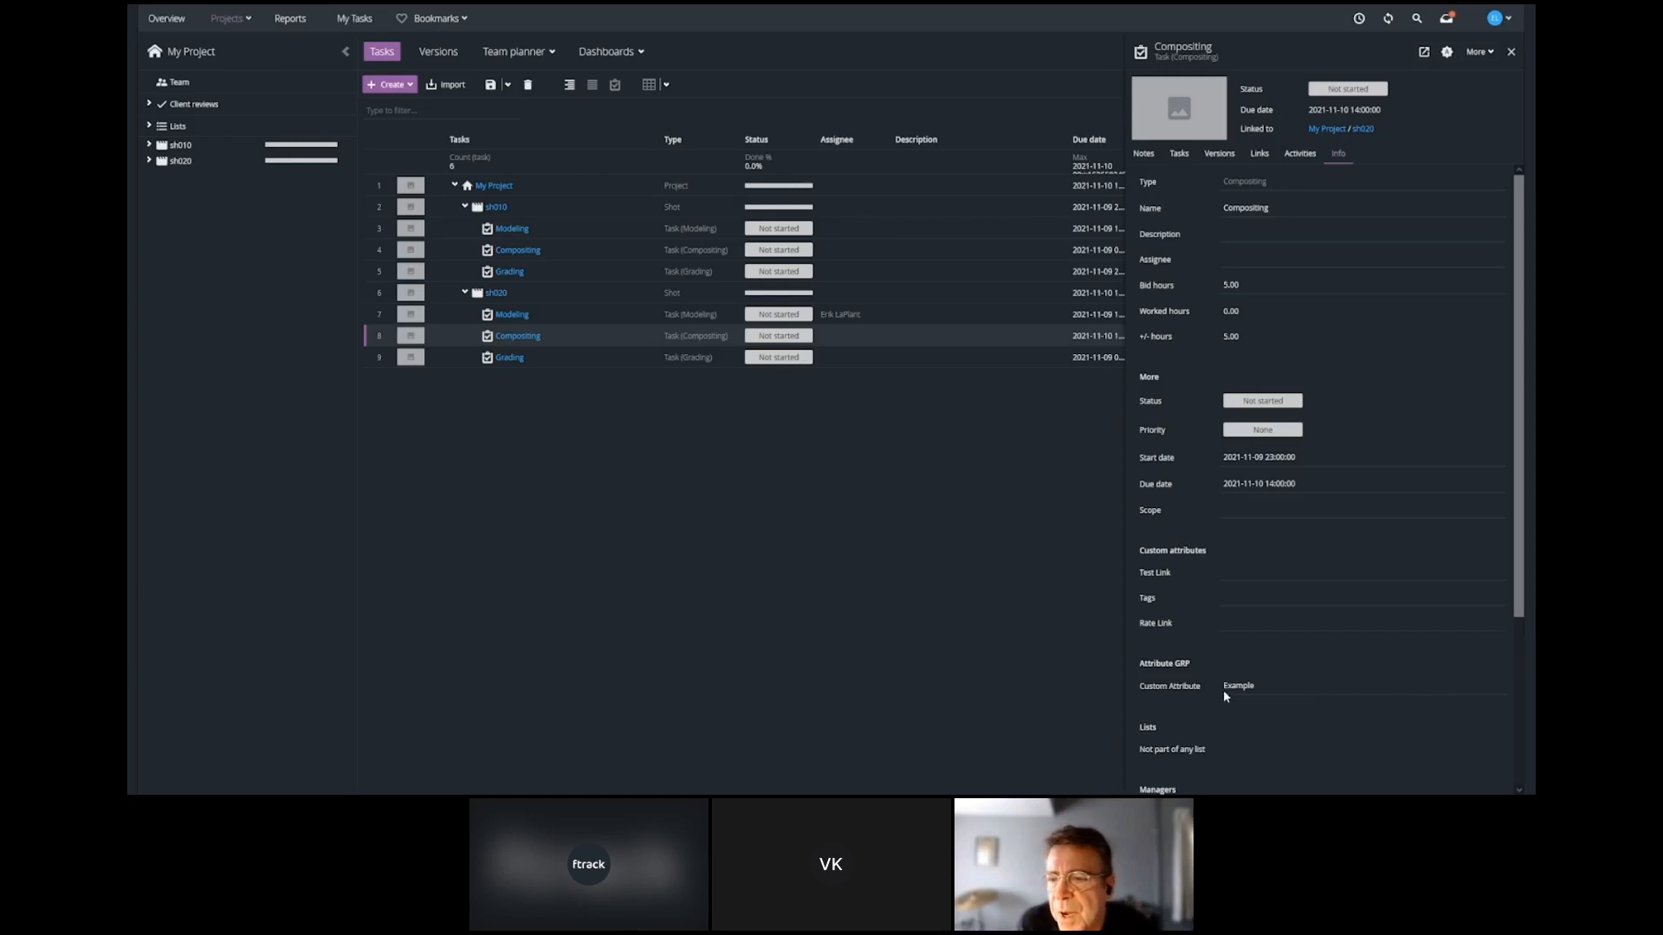
{"action": "left_click", "coordinate": [1010, 600]}
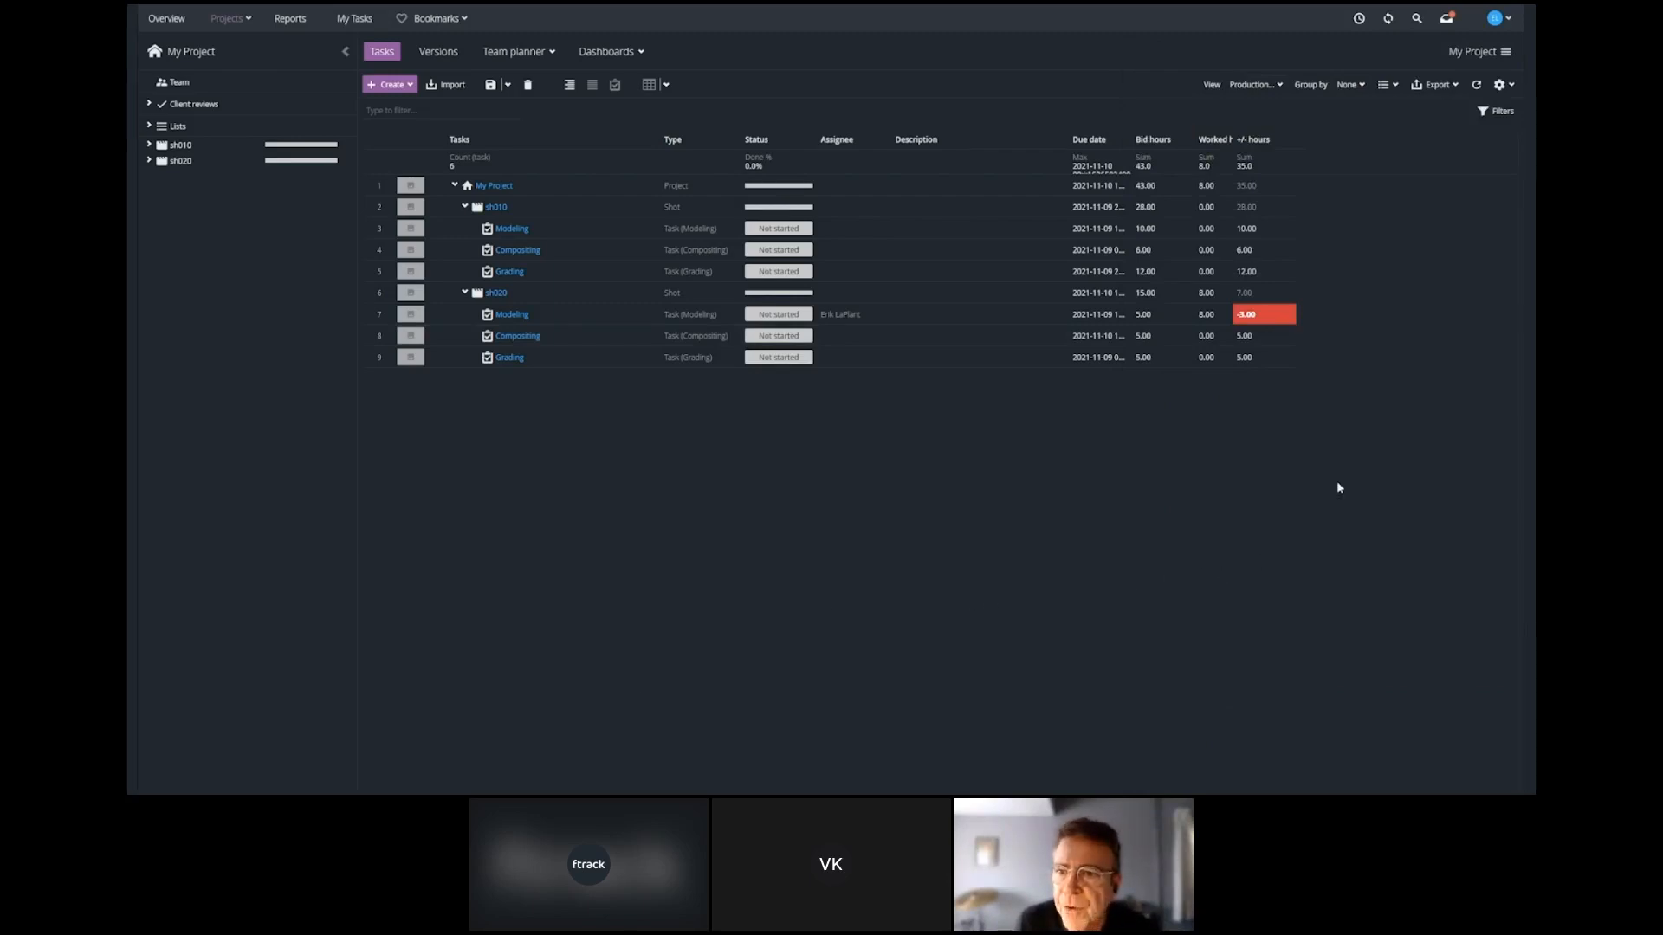
Examine the attribute types offered for My Project and the settings of the Expression type, without creating an attribute.
{"action": "left_click", "coordinate": [1508, 86]}
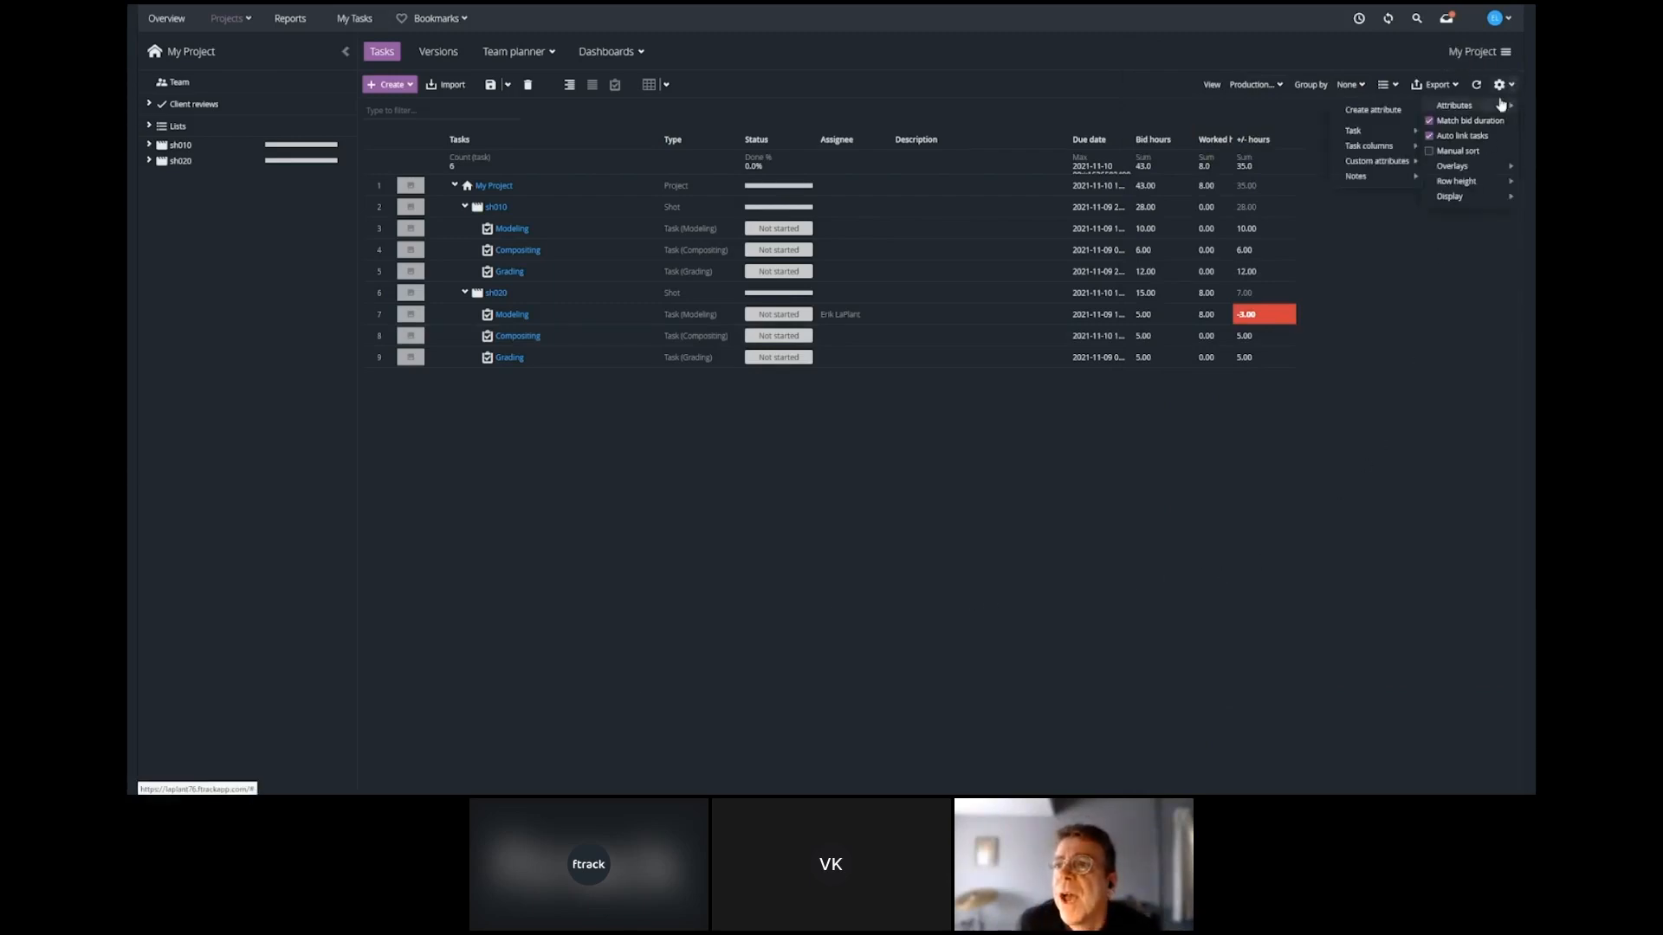
{"action": "left_click", "coordinate": [1371, 110]}
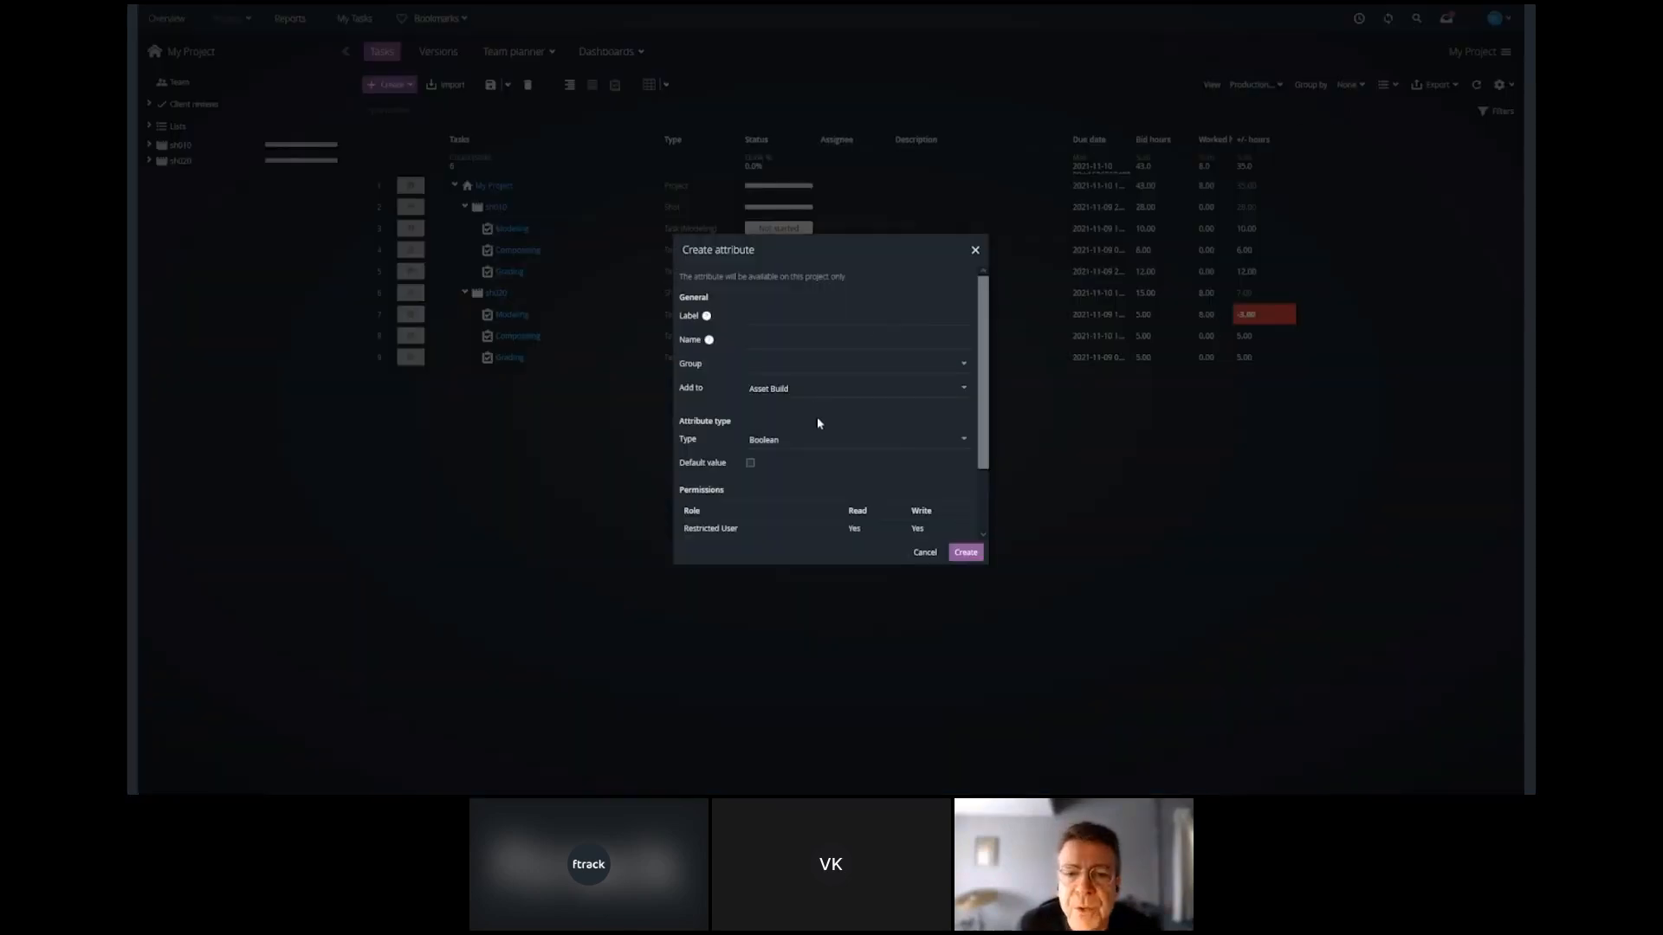
{"action": "left_click", "coordinate": [965, 440]}
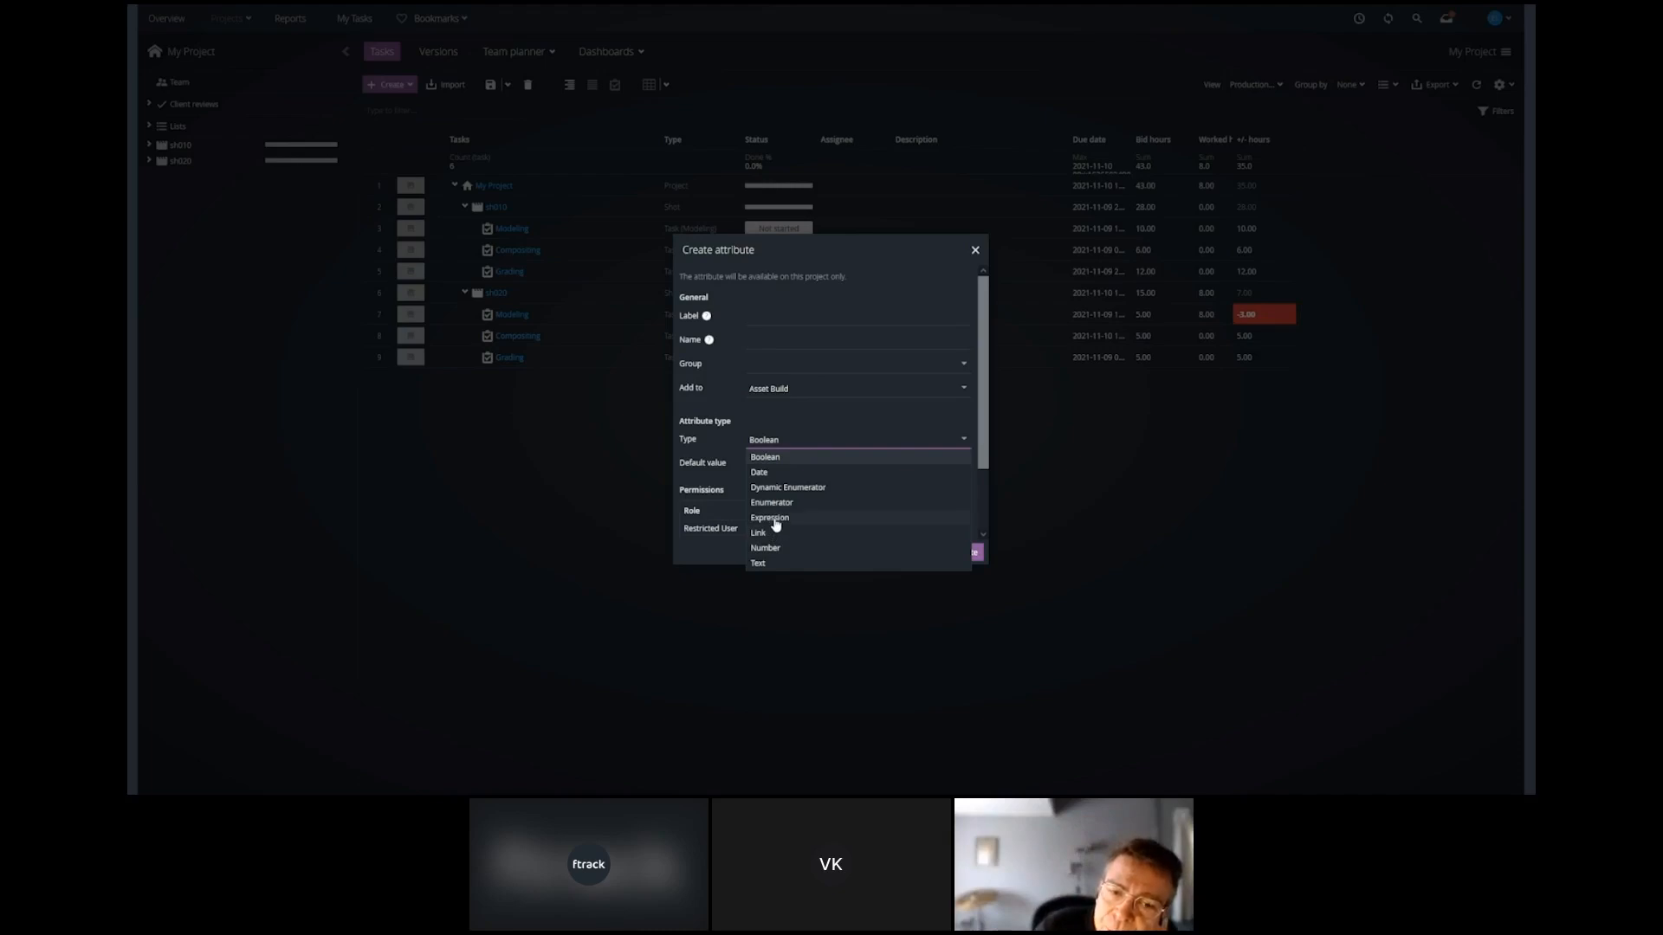
{"action": "left_click", "coordinate": [770, 518]}
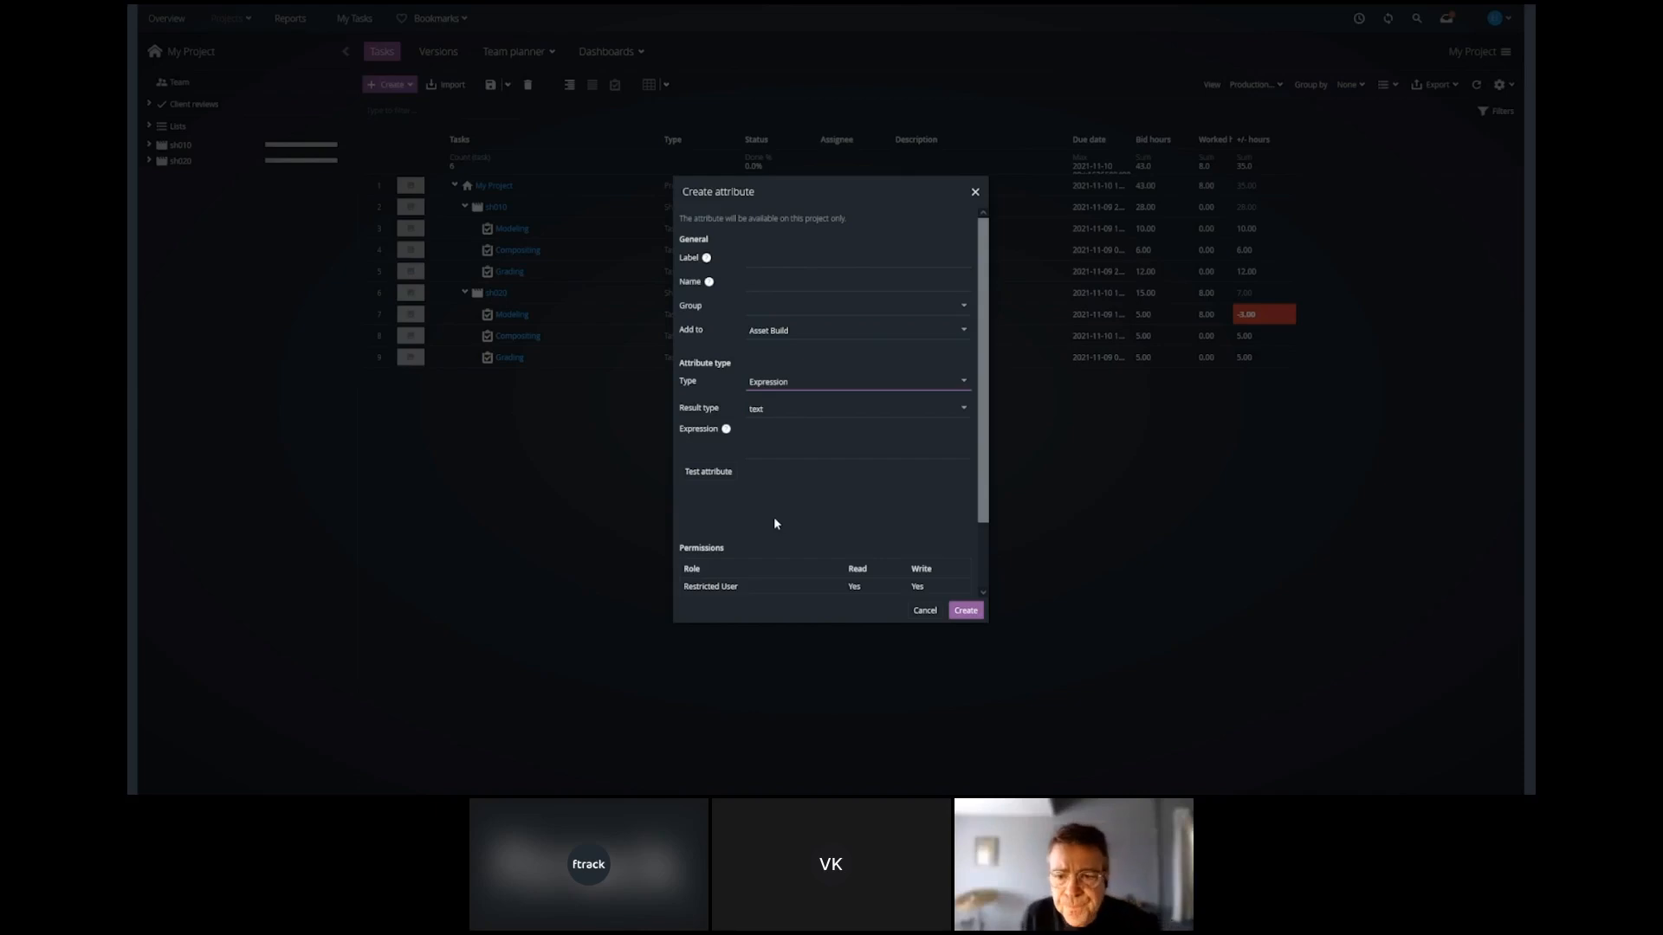
{"action": "left_click", "coordinate": [773, 445]}
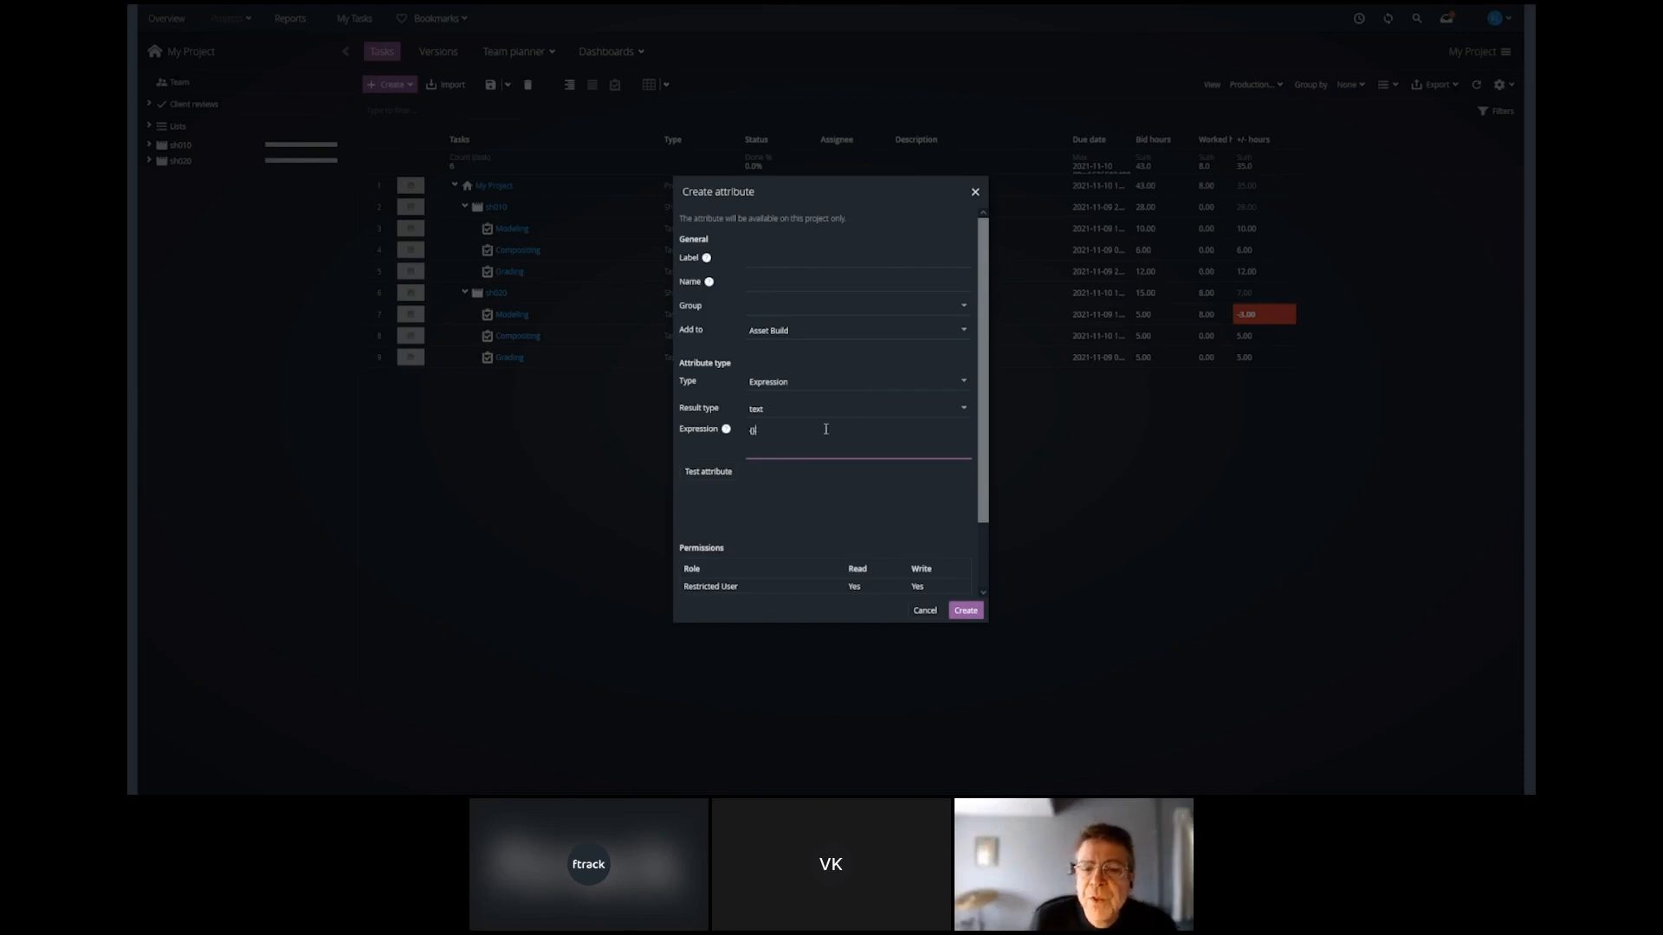
{"action": "left_click", "coordinate": [925, 611]}
Create an attribute group named Producers GRP in the system settings.
{"action": "left_click", "coordinate": [1496, 18]}
{"action": "left_click", "coordinate": [1437, 86]}
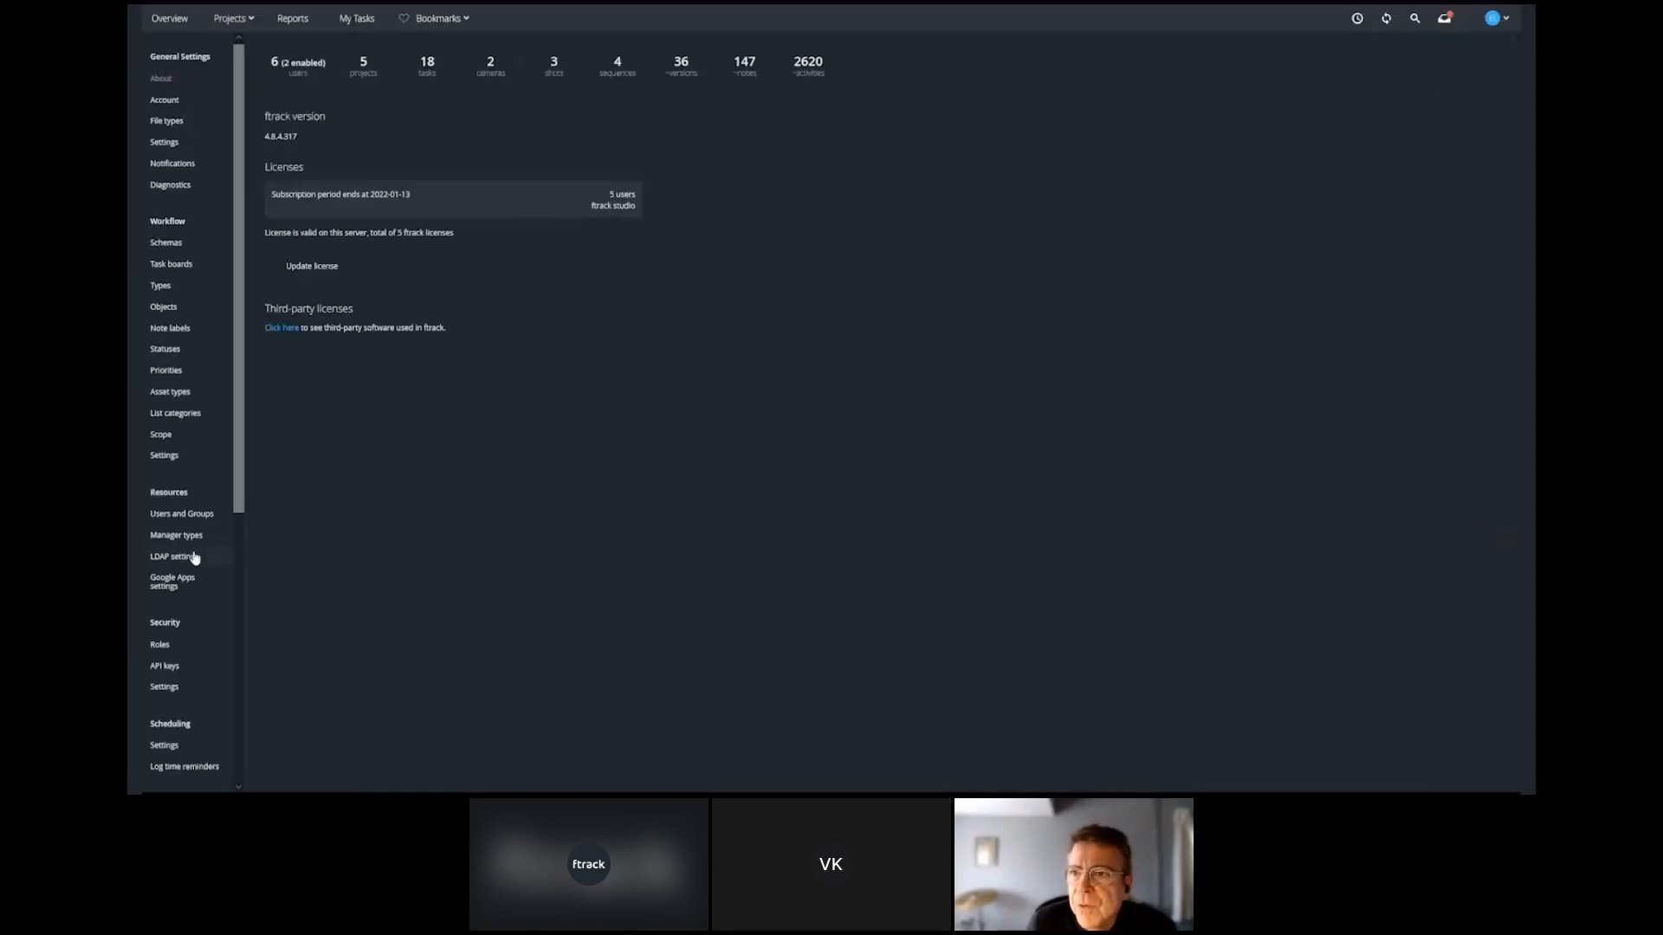
{"action": "scroll", "coordinate": [194, 556], "scroll_direction": "down", "scroll_amount": 5}
{"action": "left_click", "coordinate": [182, 529]}
{"action": "left_click", "coordinate": [268, 45]}
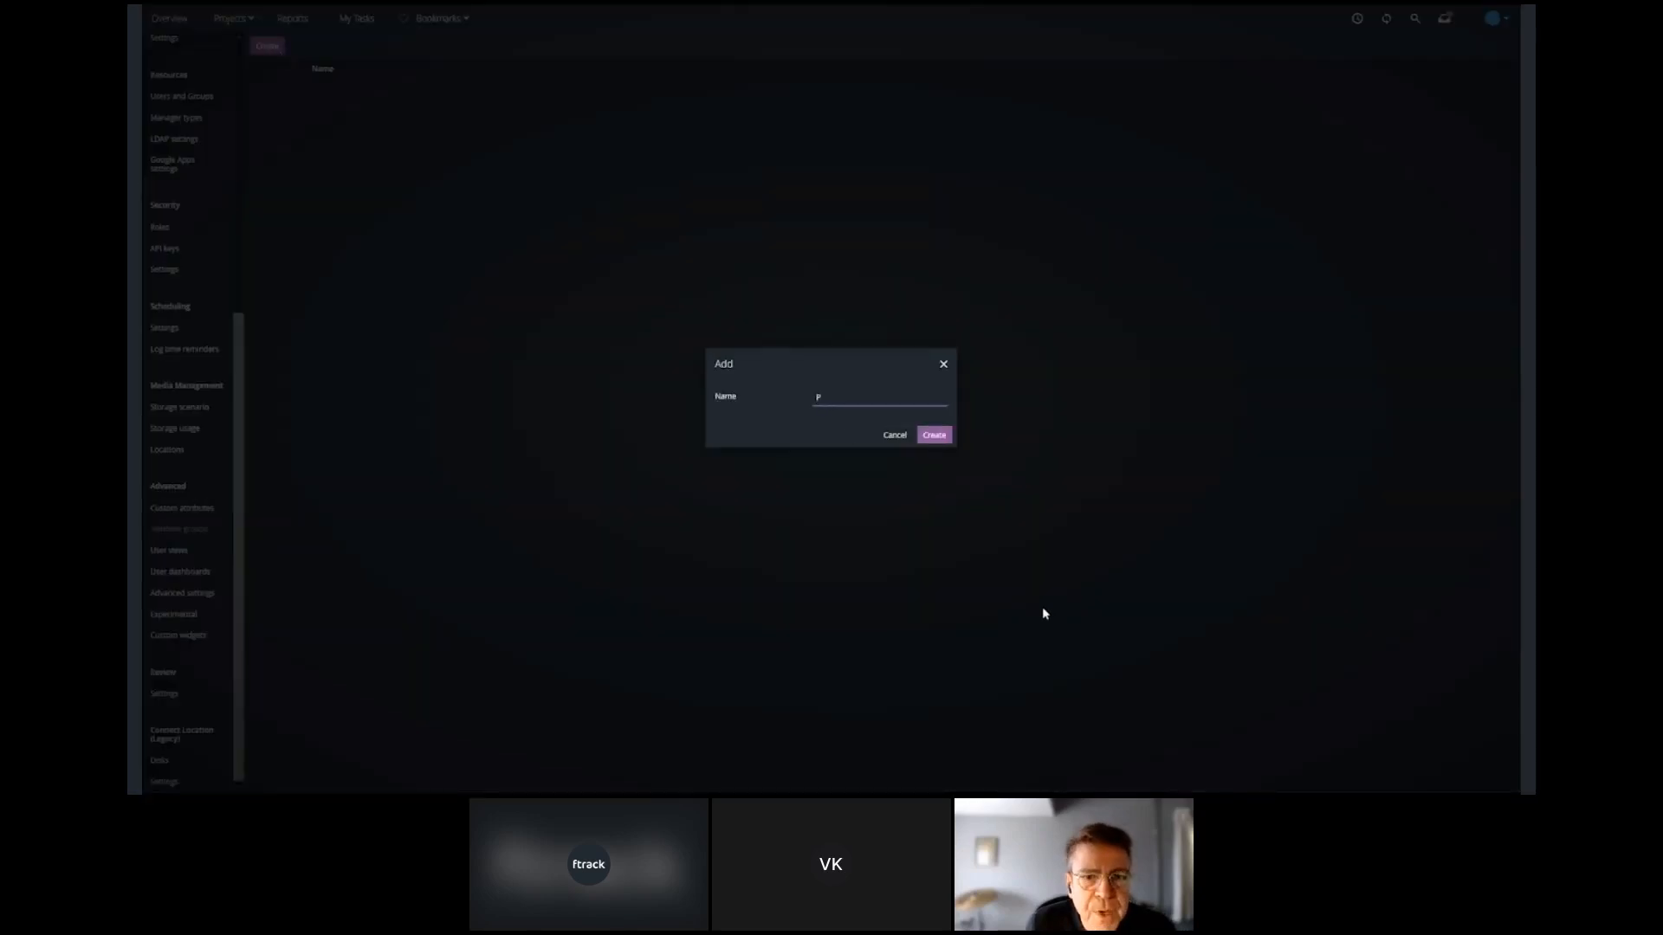
{"action": "type", "text": "Producers GRP"}
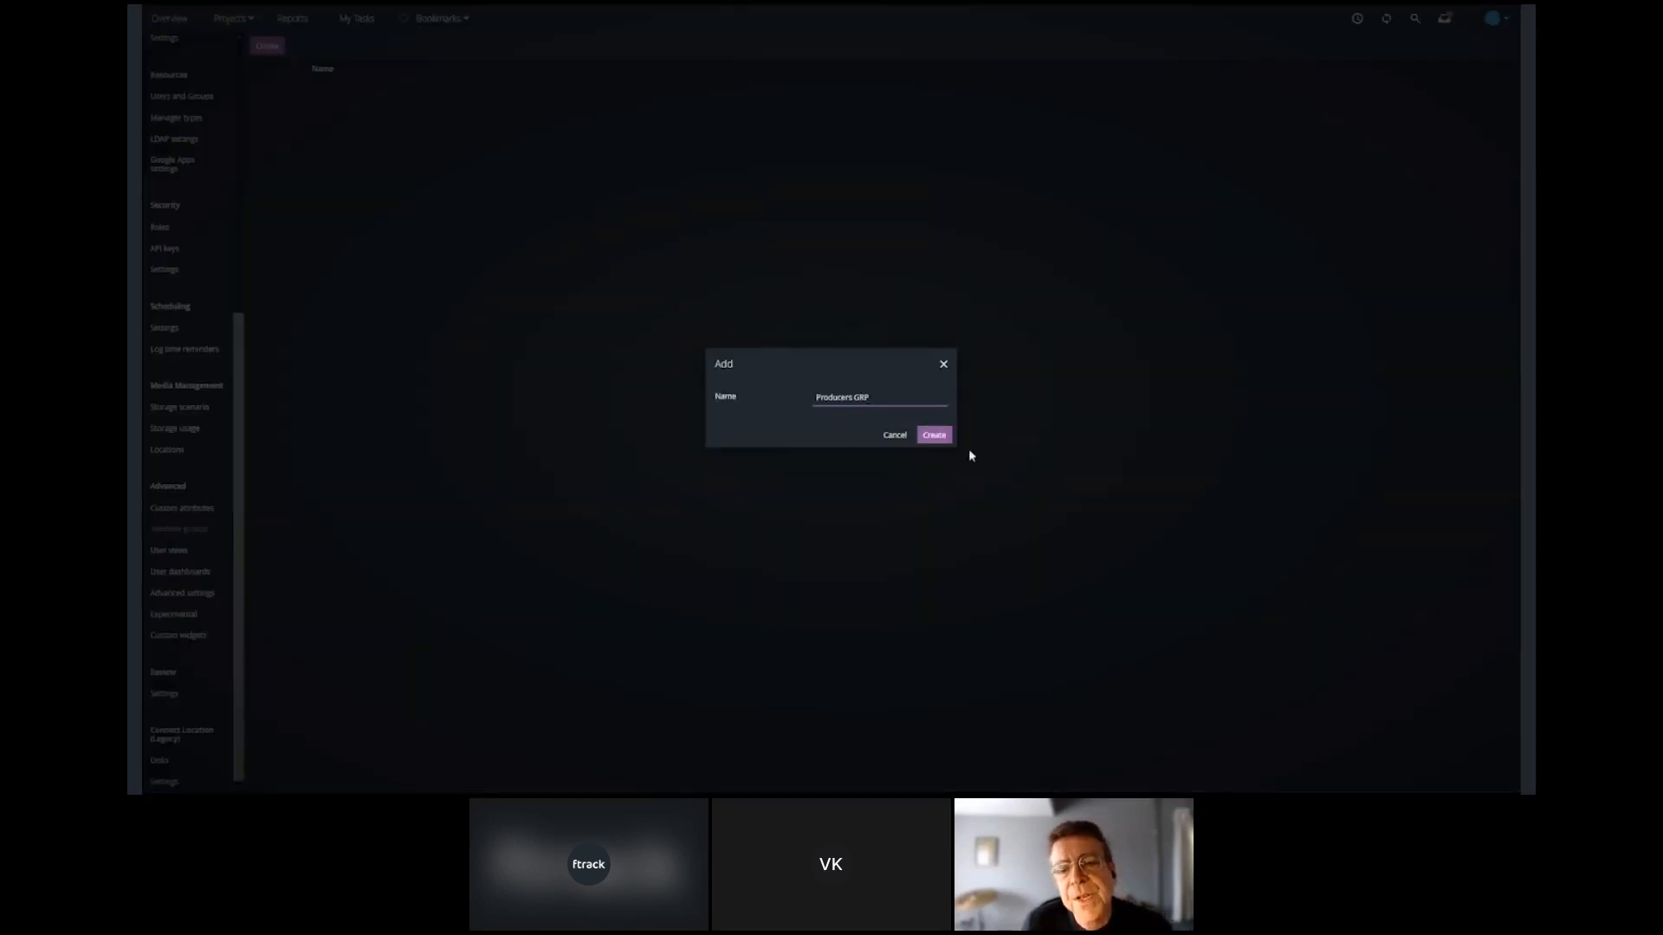
{"action": "left_click", "coordinate": [924, 436]}
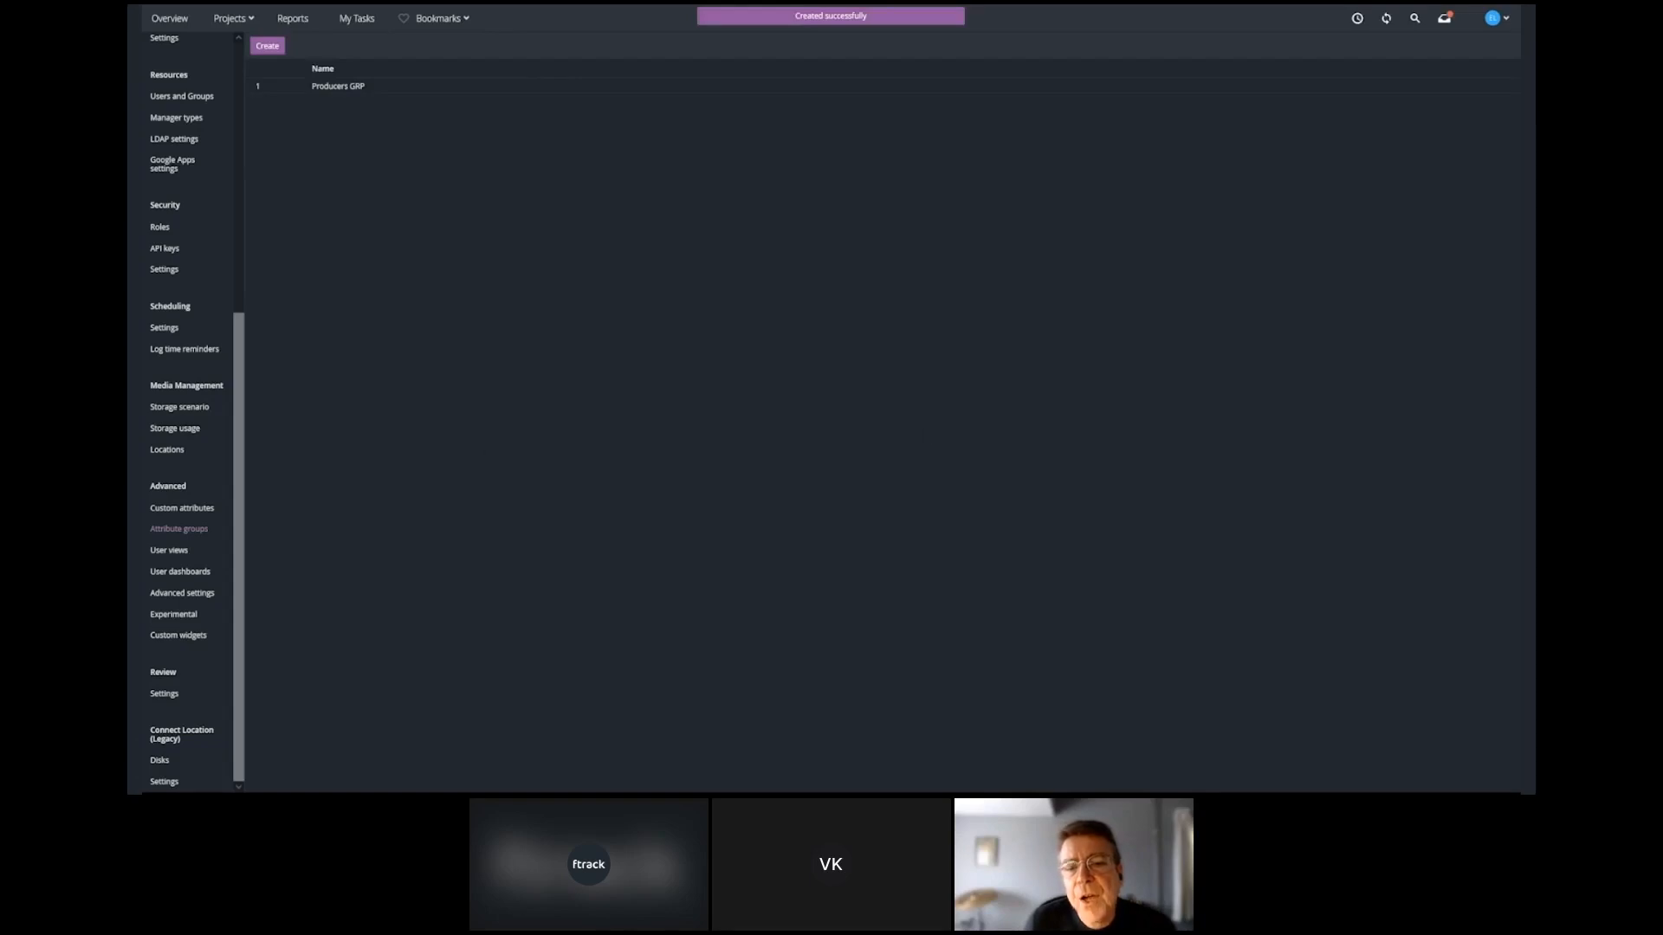
Start a new custom attribute in the system settings with the label Rate and the name rate.
{"action": "left_click", "coordinate": [152, 510]}
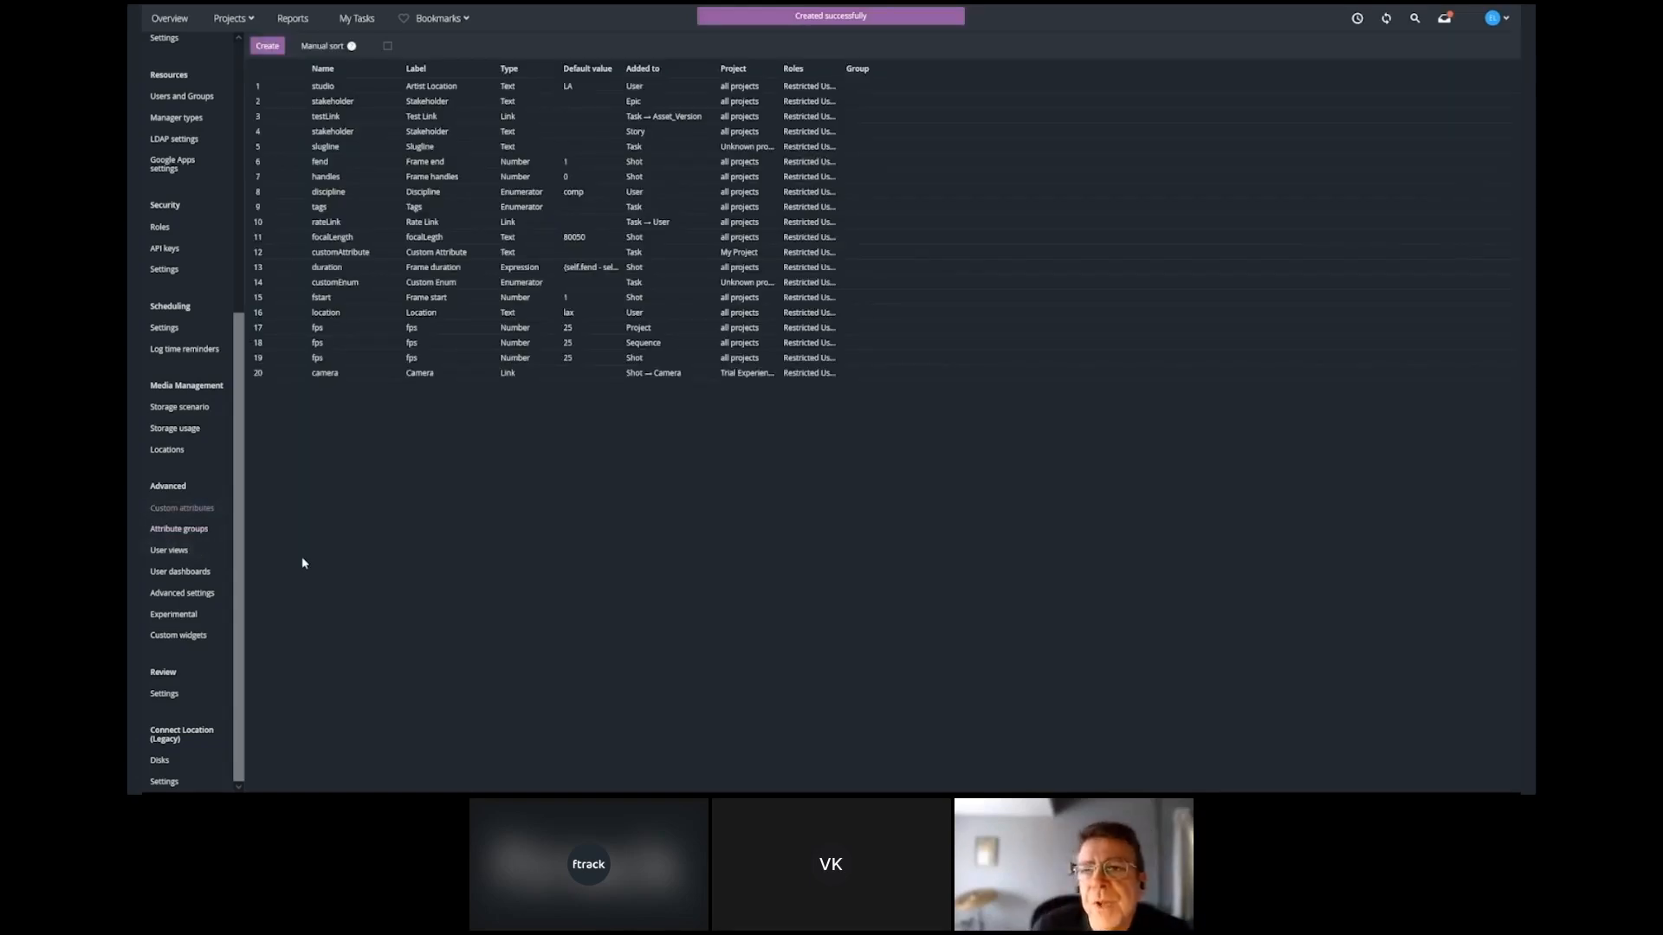
{"action": "left_click", "coordinate": [268, 47]}
{"action": "type", "text": "Ra"}
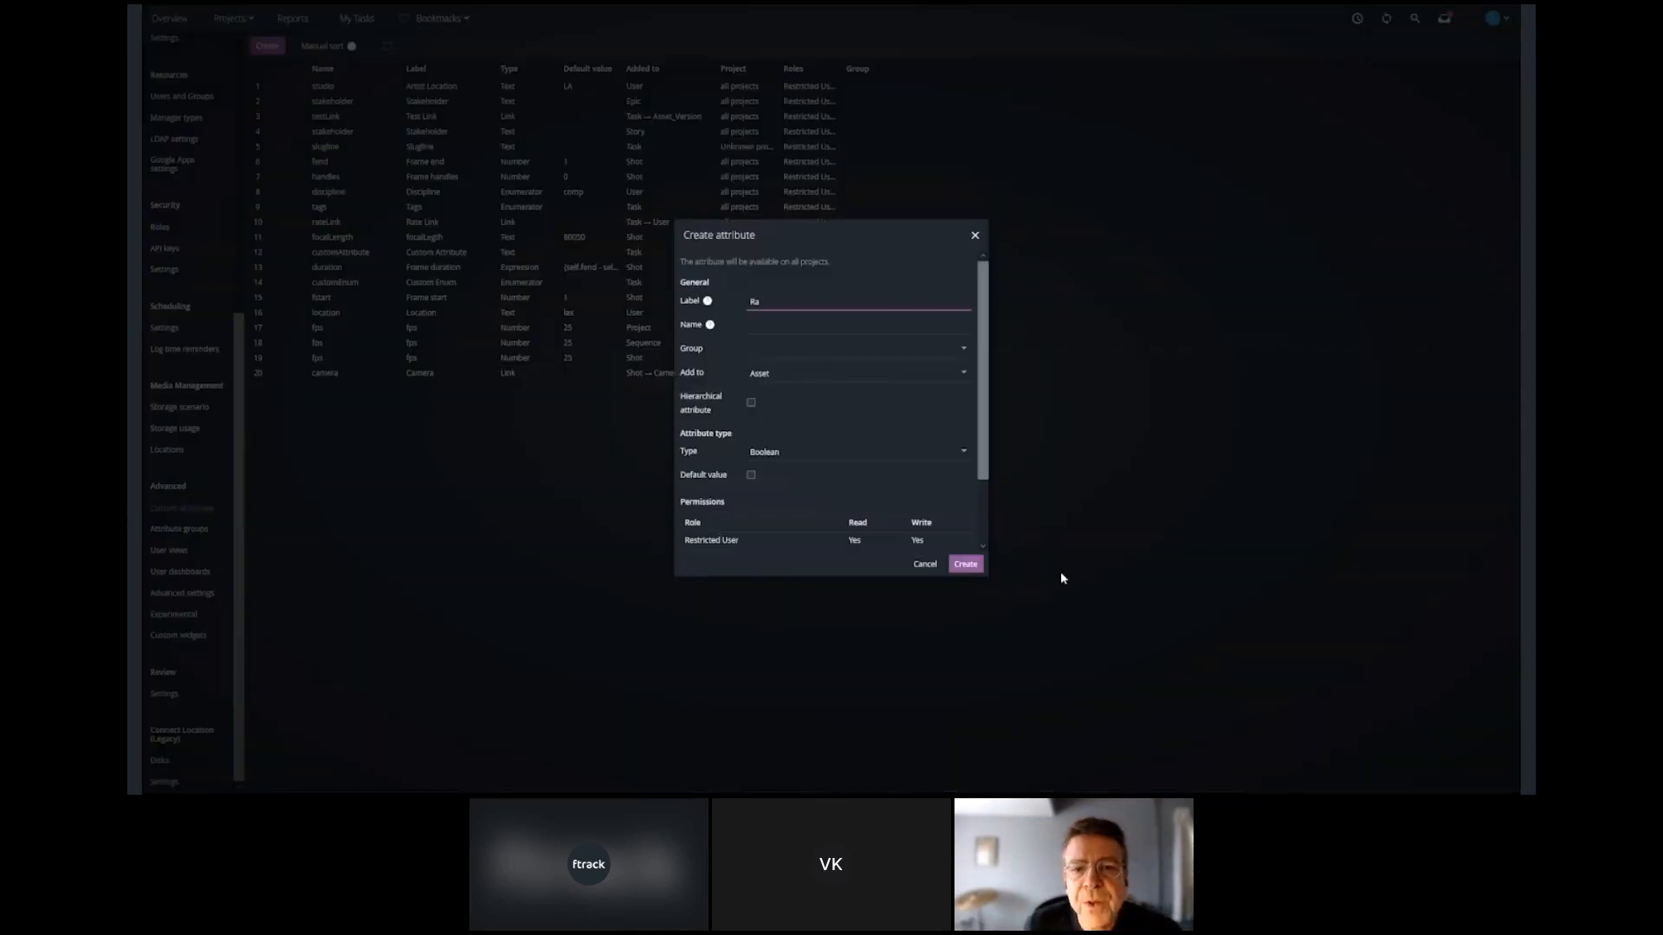
{"action": "type", "text": "te"}
{"action": "key", "text": "Tab"}
{"action": "type", "text": "ra"}
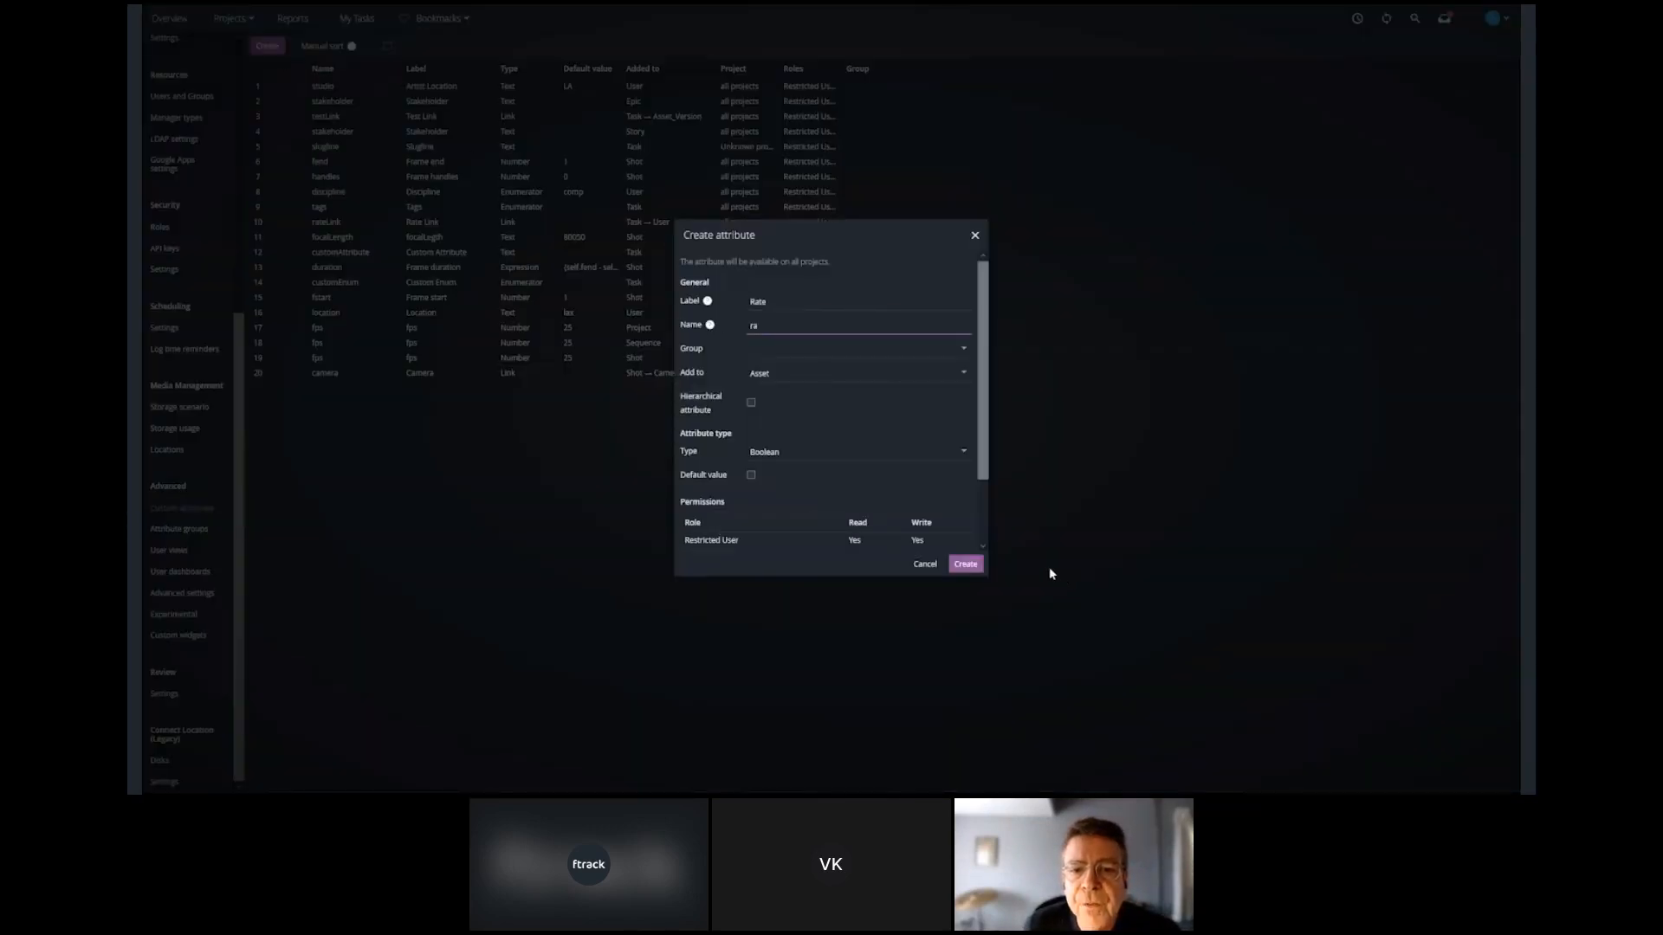
{"action": "type", "text": "te"}
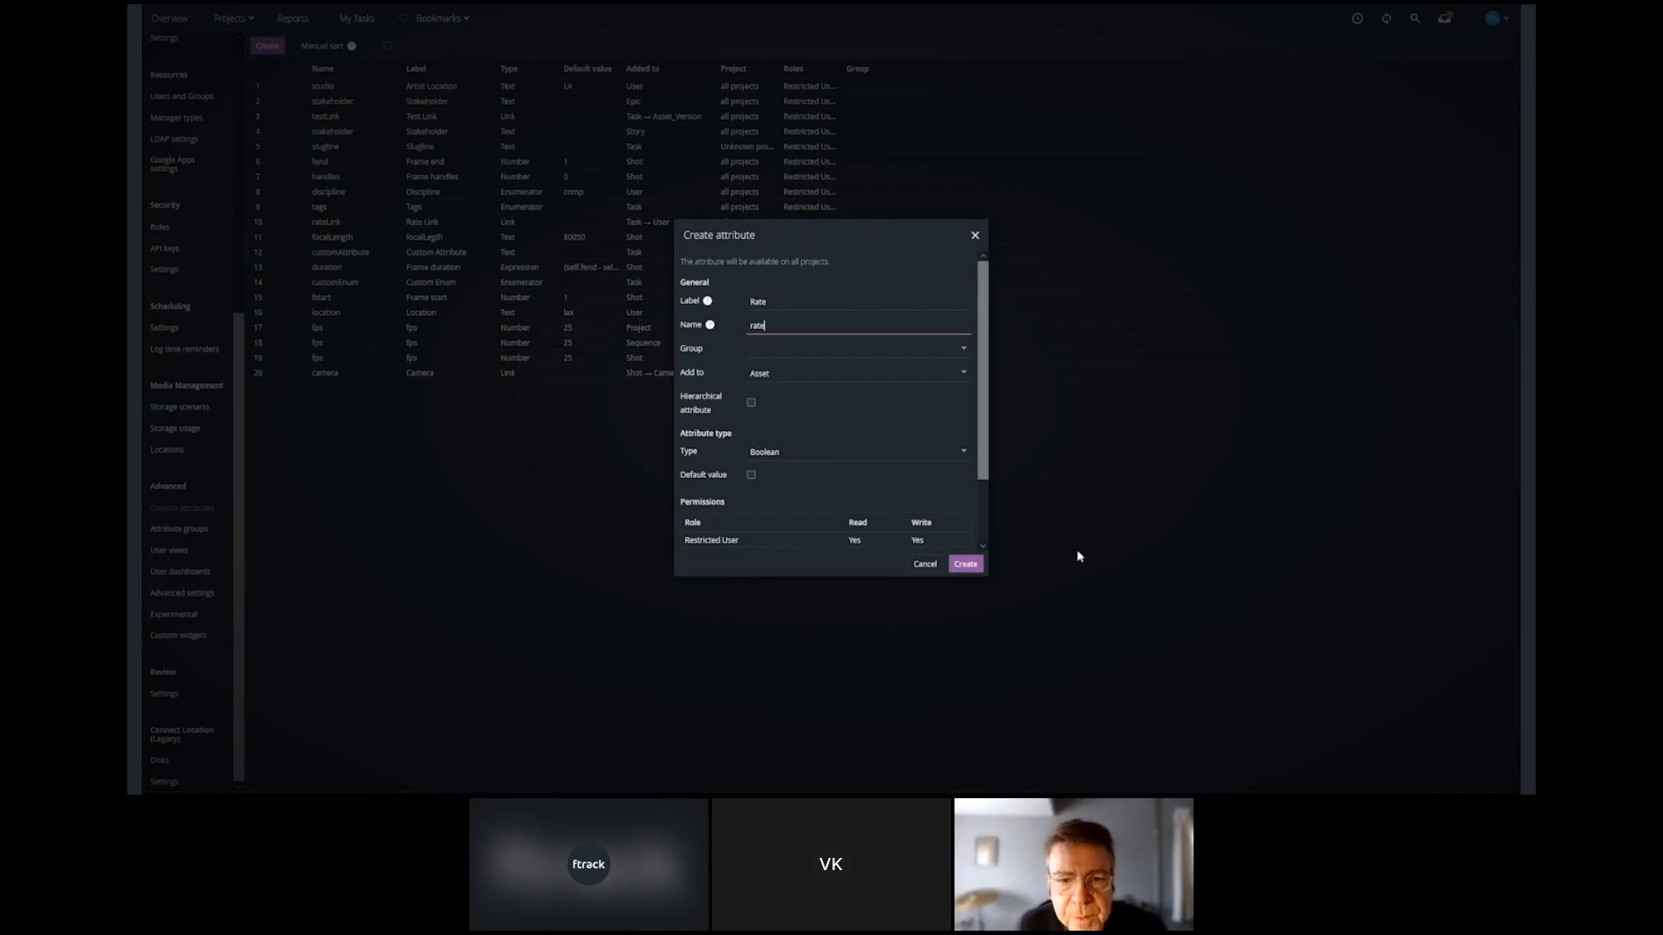
Add the Rate attribute to Task as a Number type and assign it to the Producers GRP group.
{"action": "left_click", "coordinate": [961, 373]}
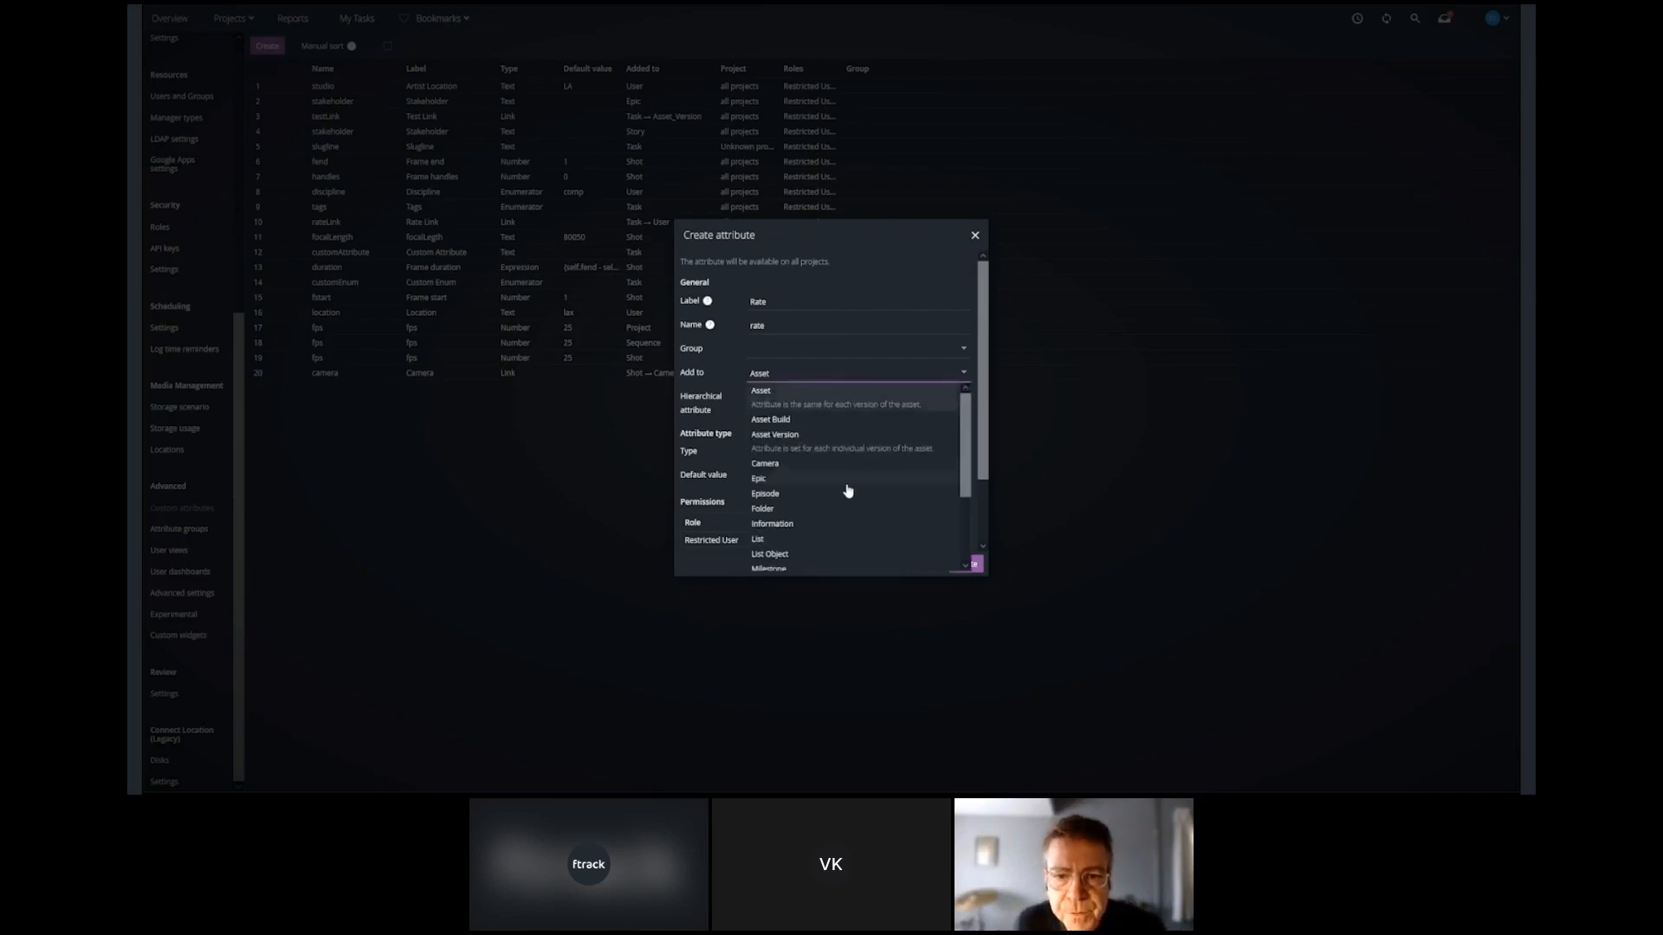
{"action": "scroll", "coordinate": [846, 486], "scroll_direction": "down", "scroll_amount": 3}
{"action": "left_click", "coordinate": [768, 546]}
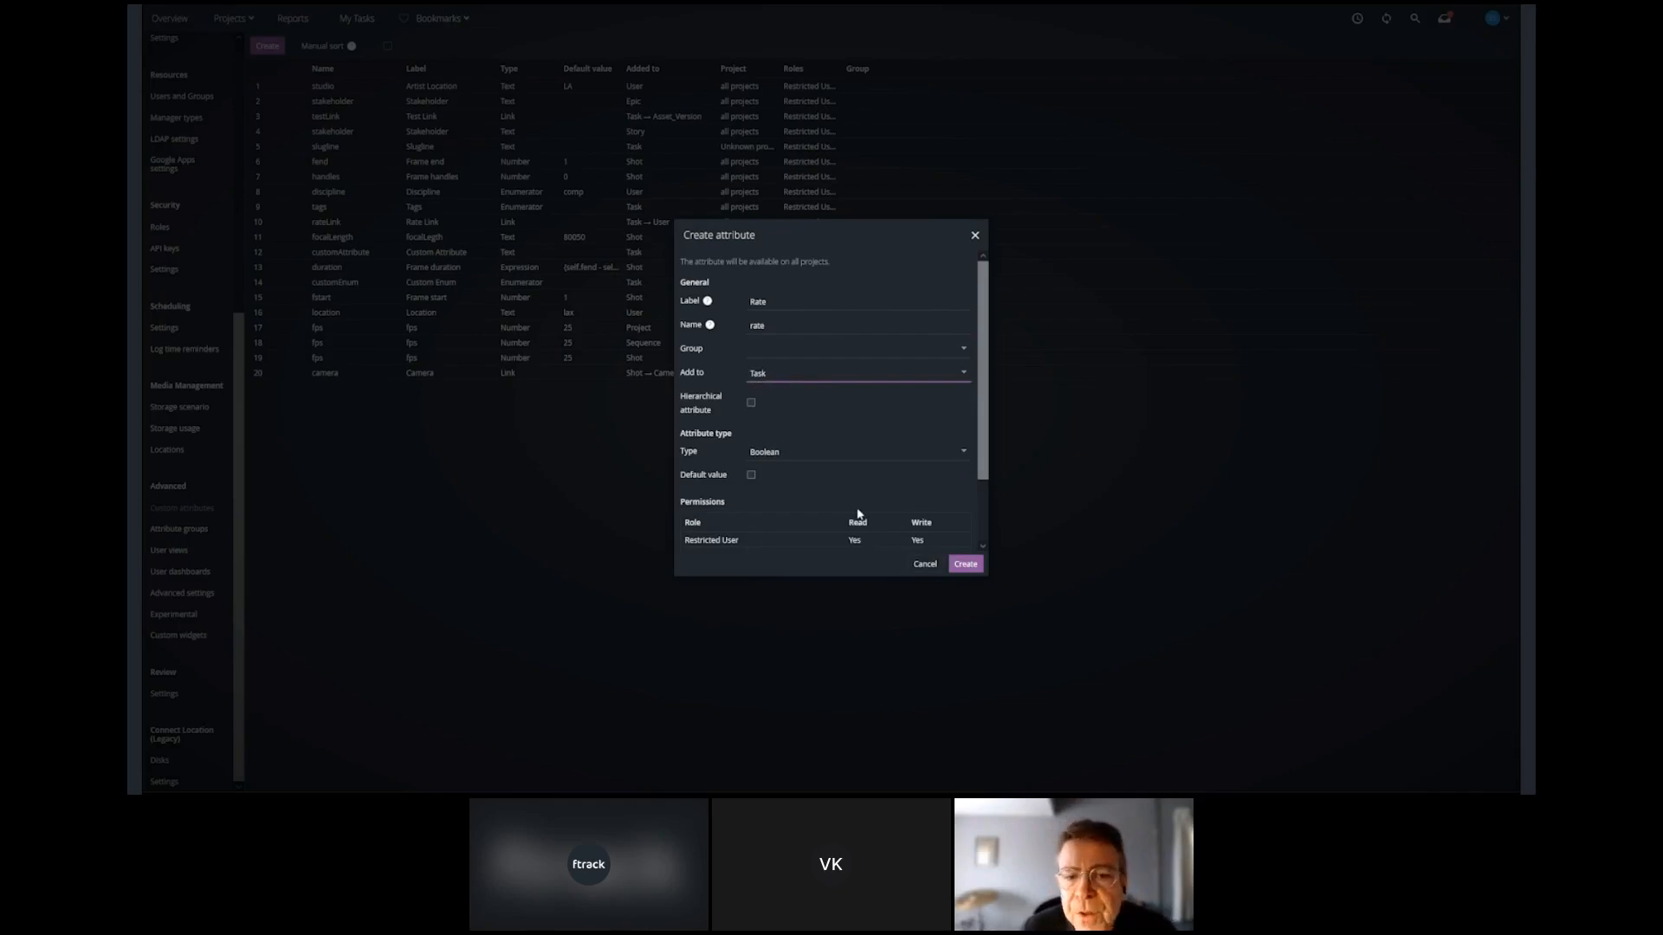
{"action": "left_click", "coordinate": [963, 451]}
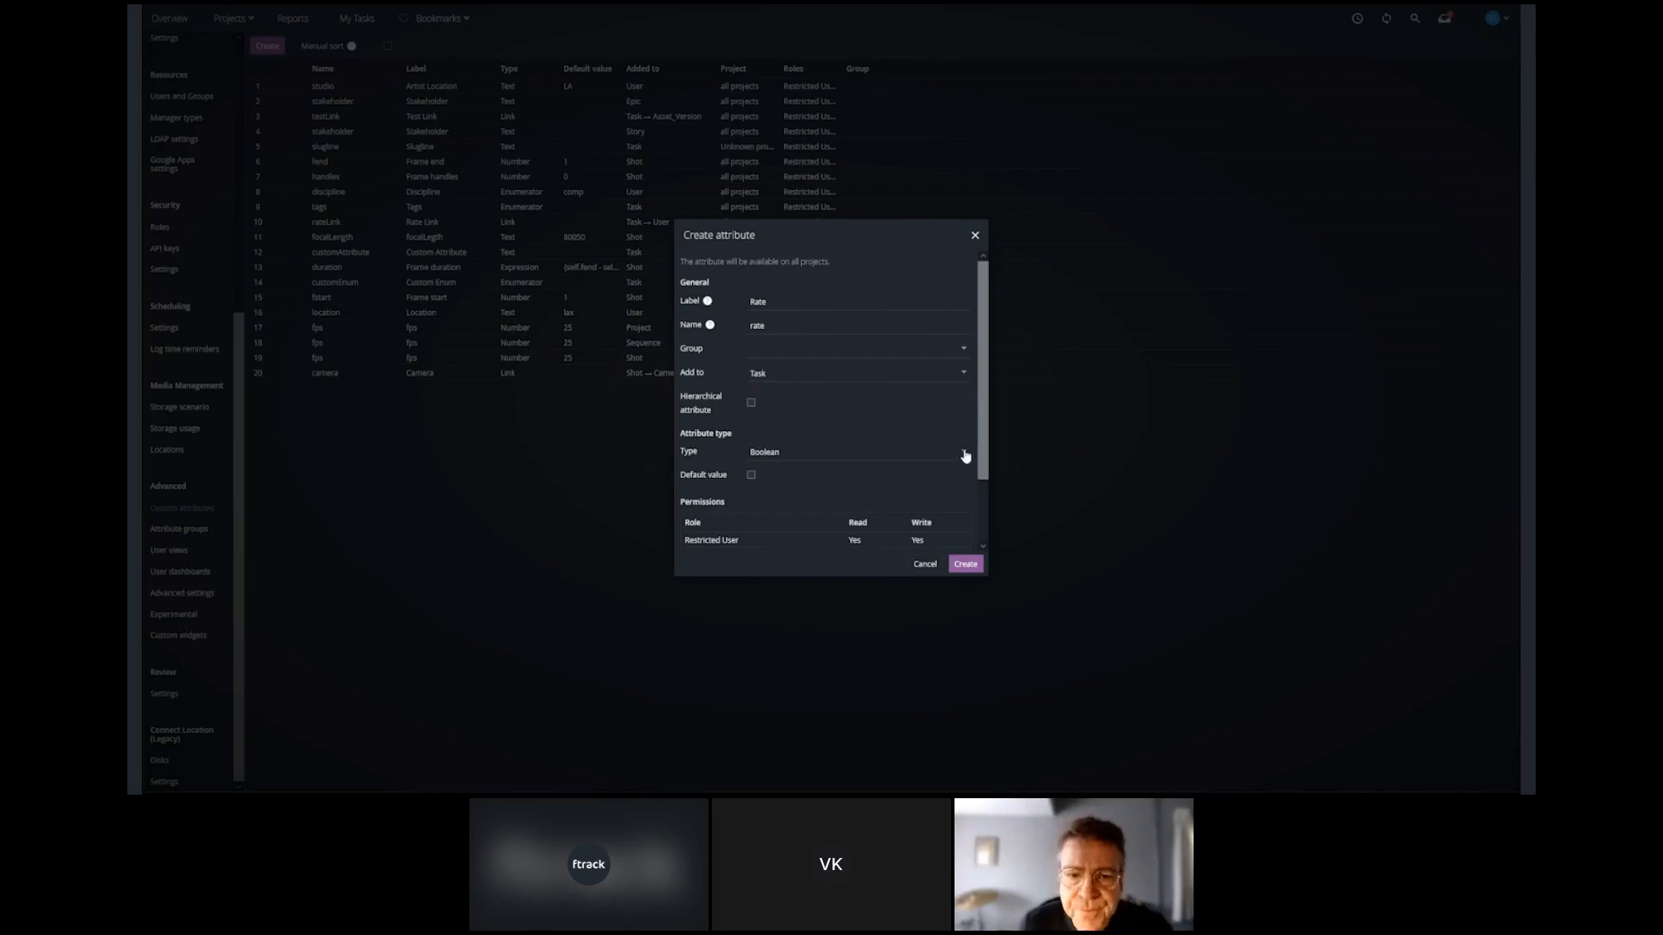
{"action": "left_click", "coordinate": [774, 561]}
{"action": "left_click", "coordinate": [961, 338]}
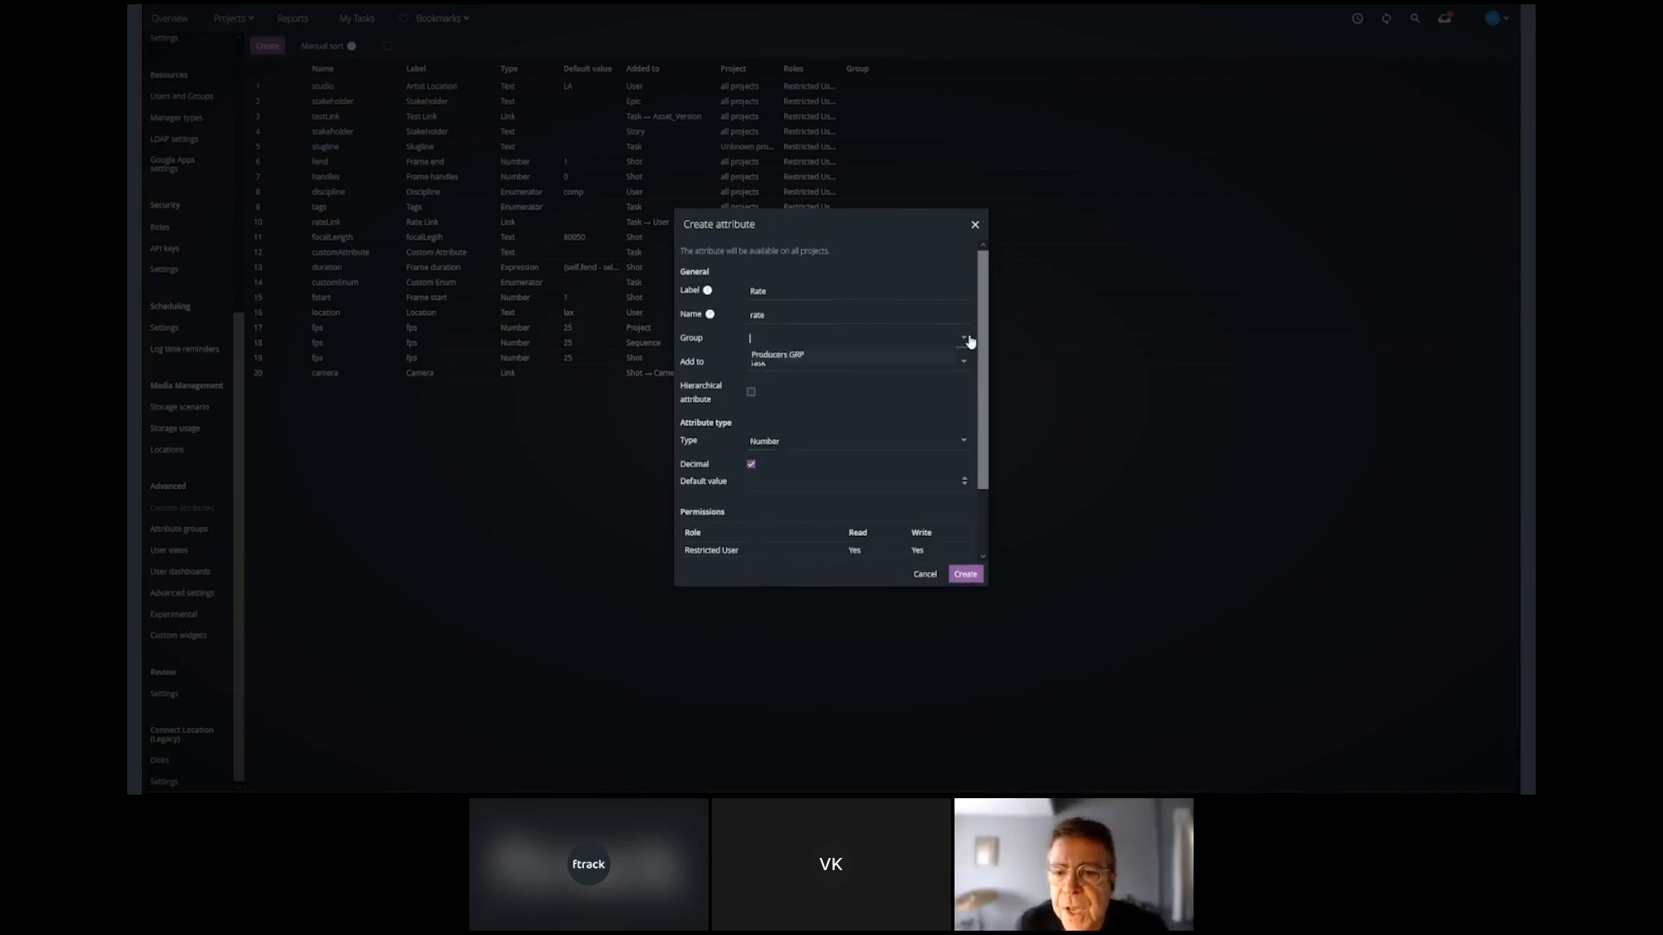
{"action": "left_click", "coordinate": [797, 358]}
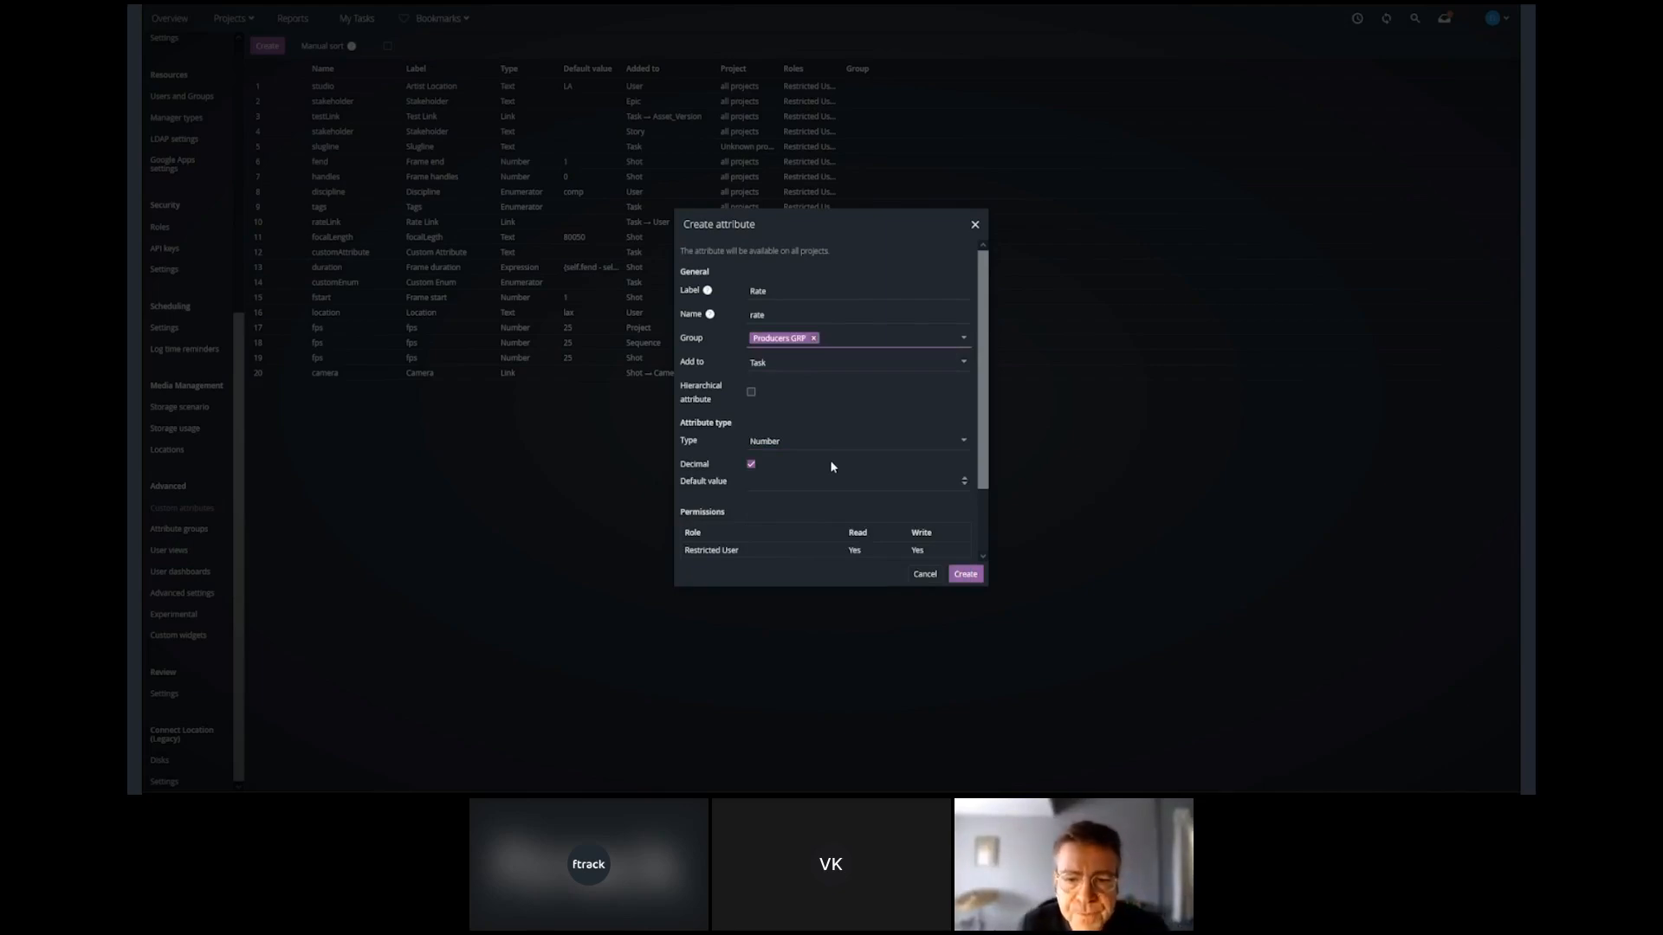
Remove read and write permissions on Rate for the Restricted User, User and API roles, and create the attribute.
{"action": "left_click", "coordinate": [873, 552]}
{"action": "left_click", "coordinate": [944, 551]}
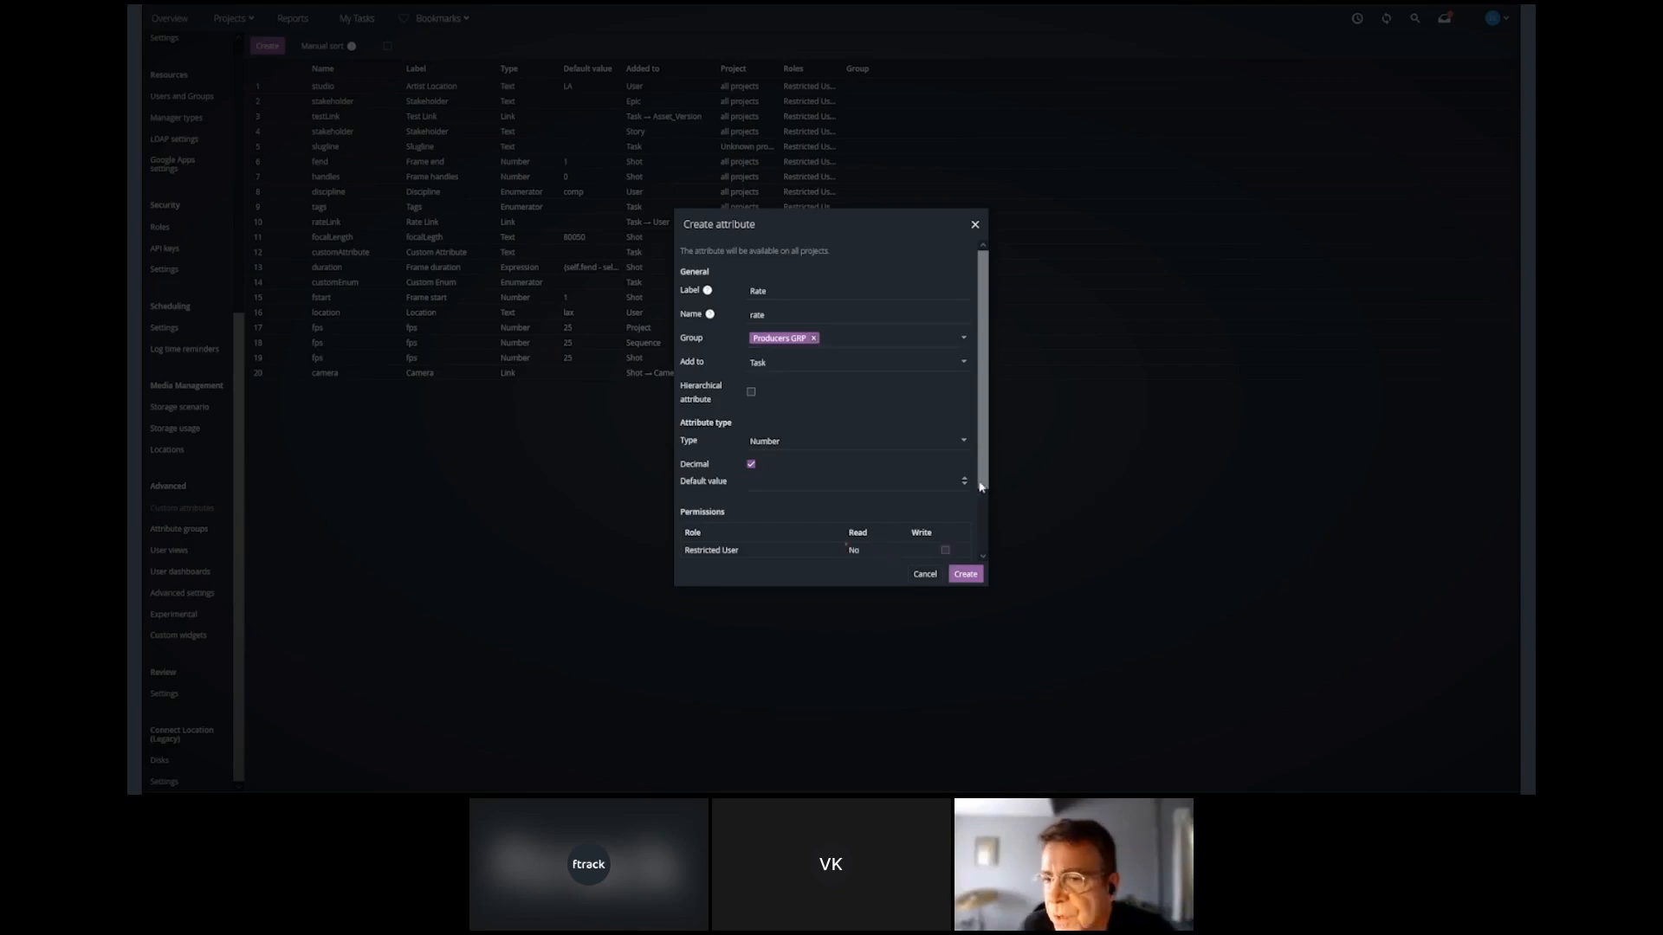
{"action": "left_click_drag", "start_coordinate": [981, 487], "coordinate": [973, 534]}
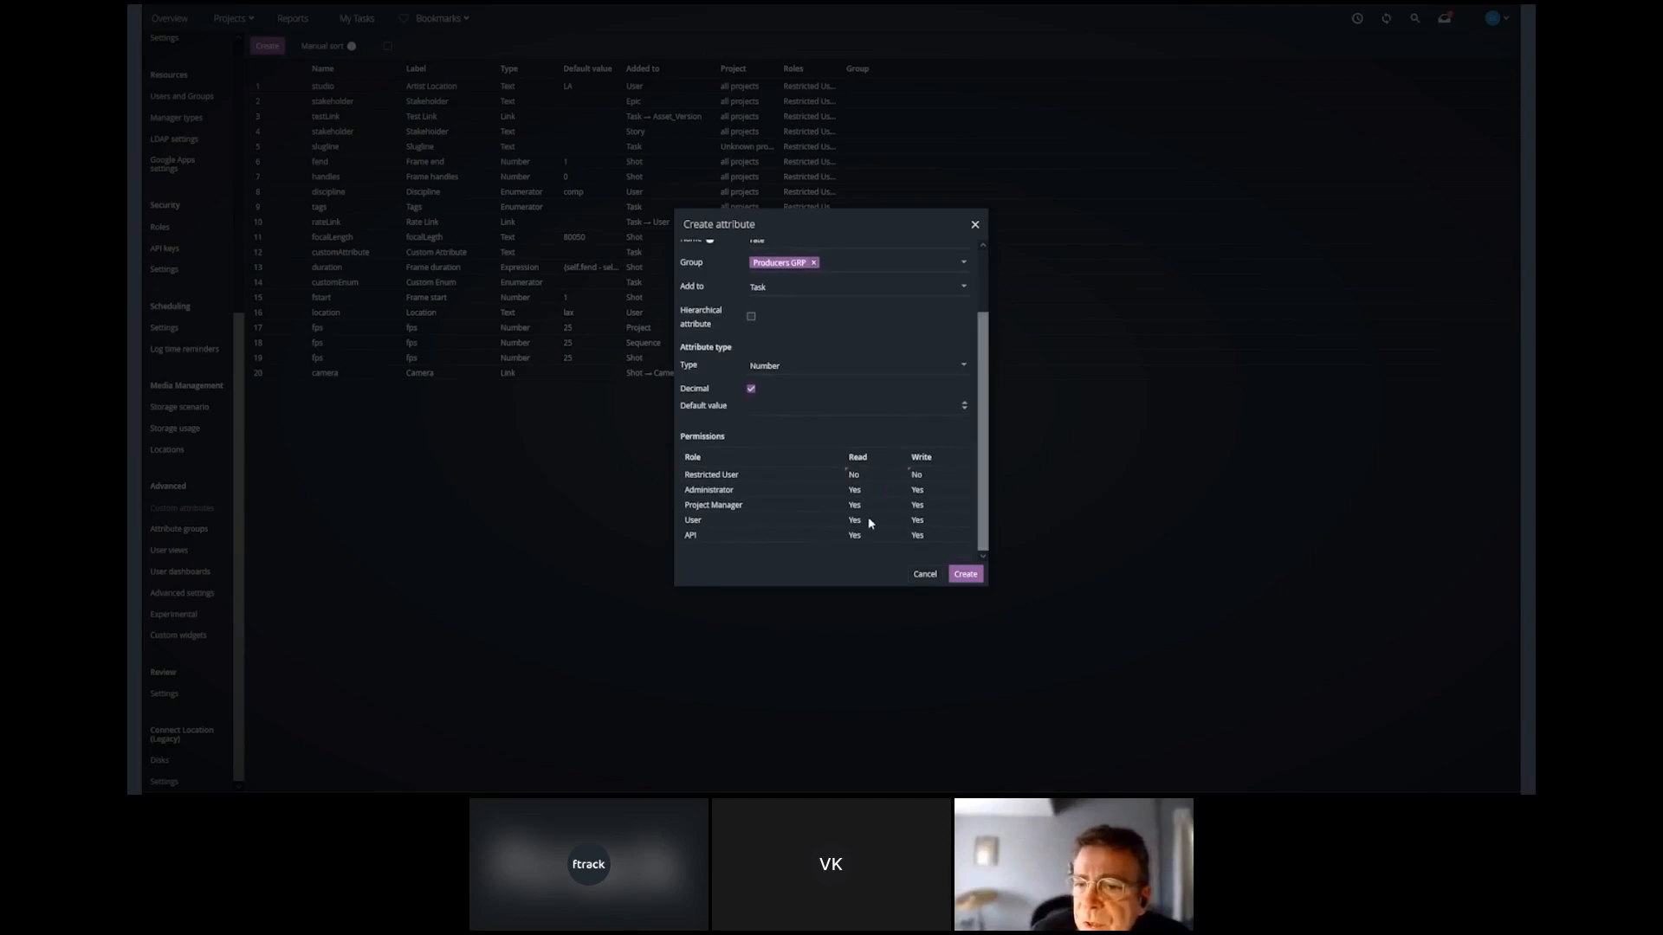
{"action": "left_click", "coordinate": [882, 522]}
{"action": "left_click", "coordinate": [937, 523]}
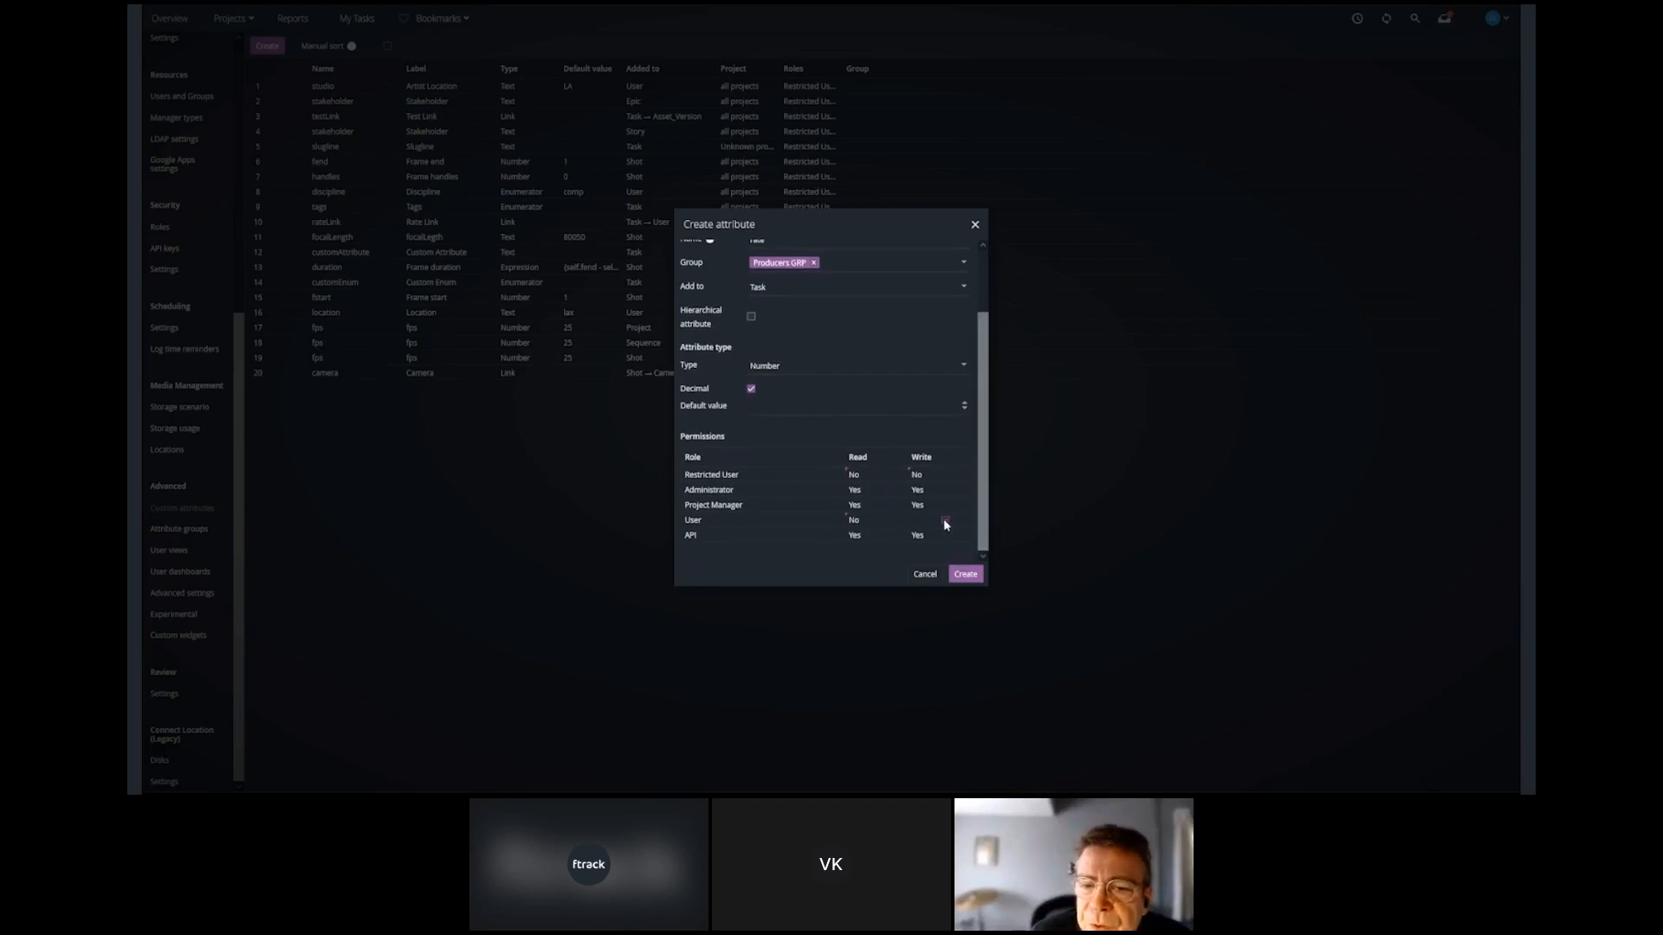
{"action": "left_click", "coordinate": [870, 534]}
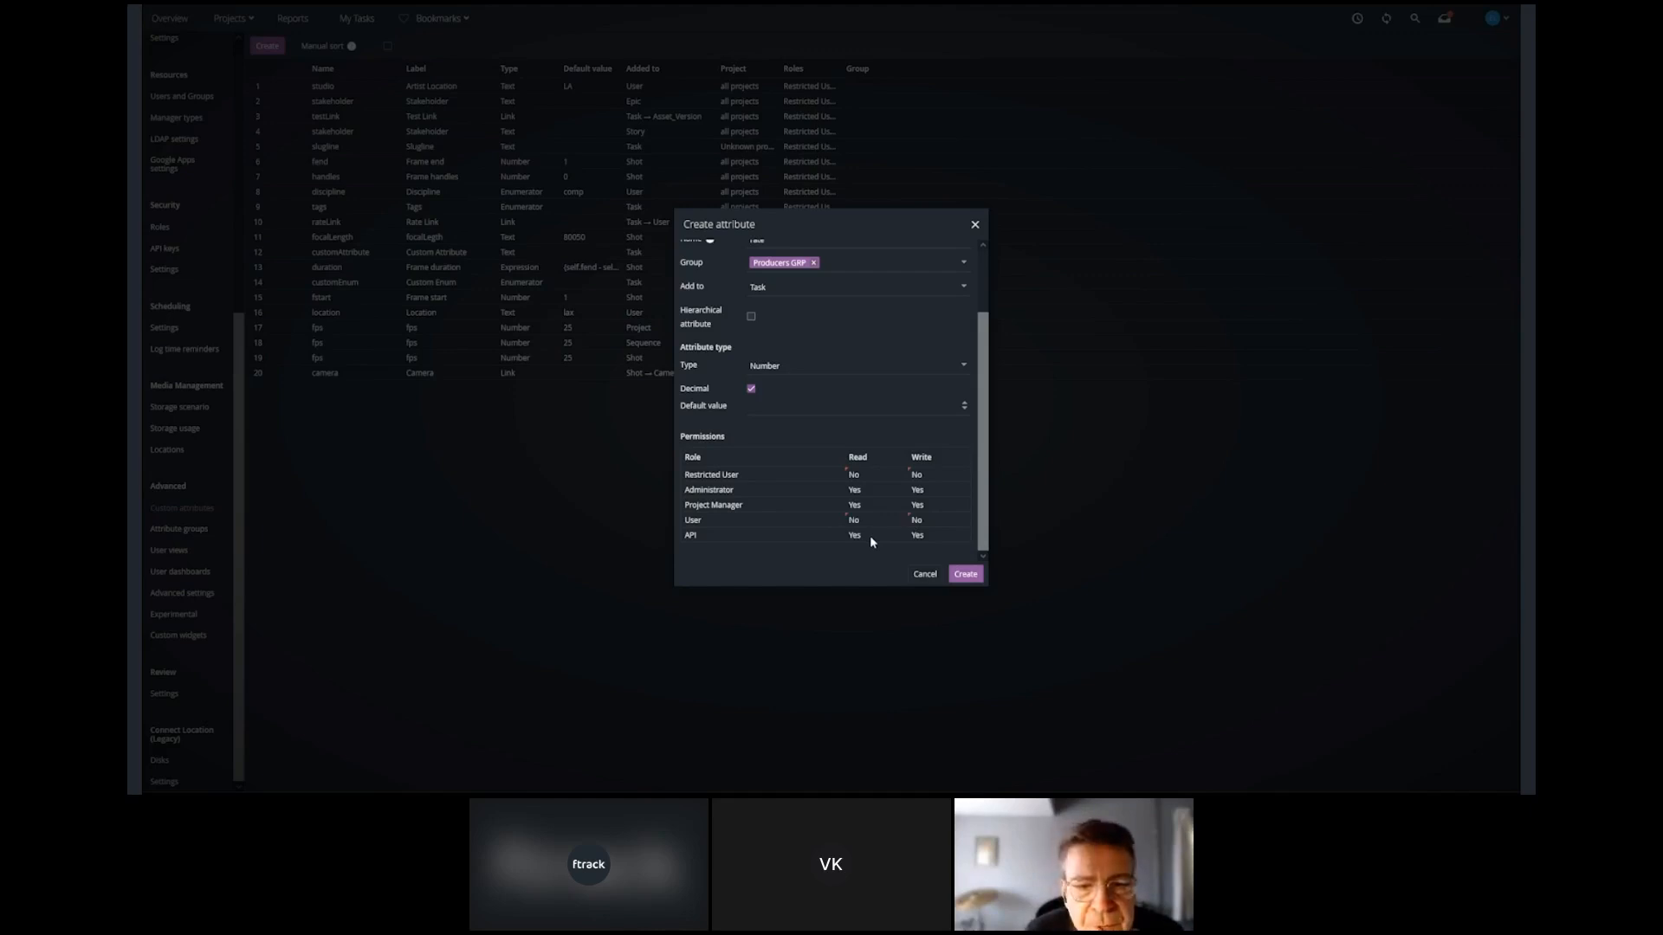
{"action": "left_click", "coordinate": [871, 536]}
{"action": "left_click", "coordinate": [935, 535]}
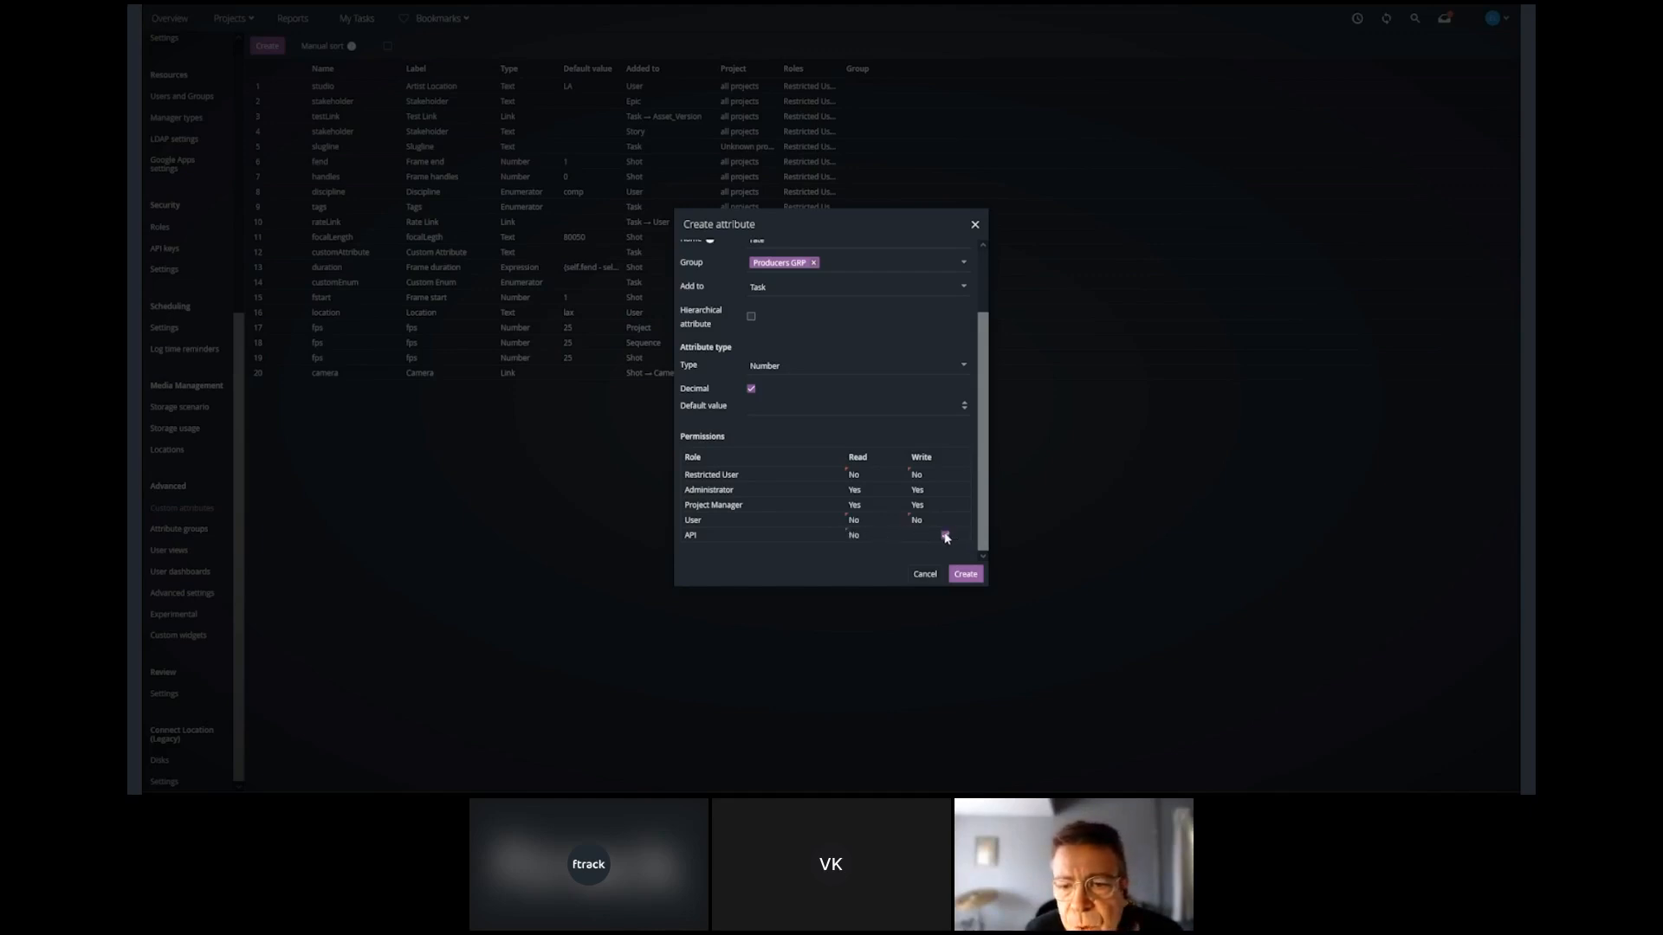
{"action": "left_click", "coordinate": [965, 575]}
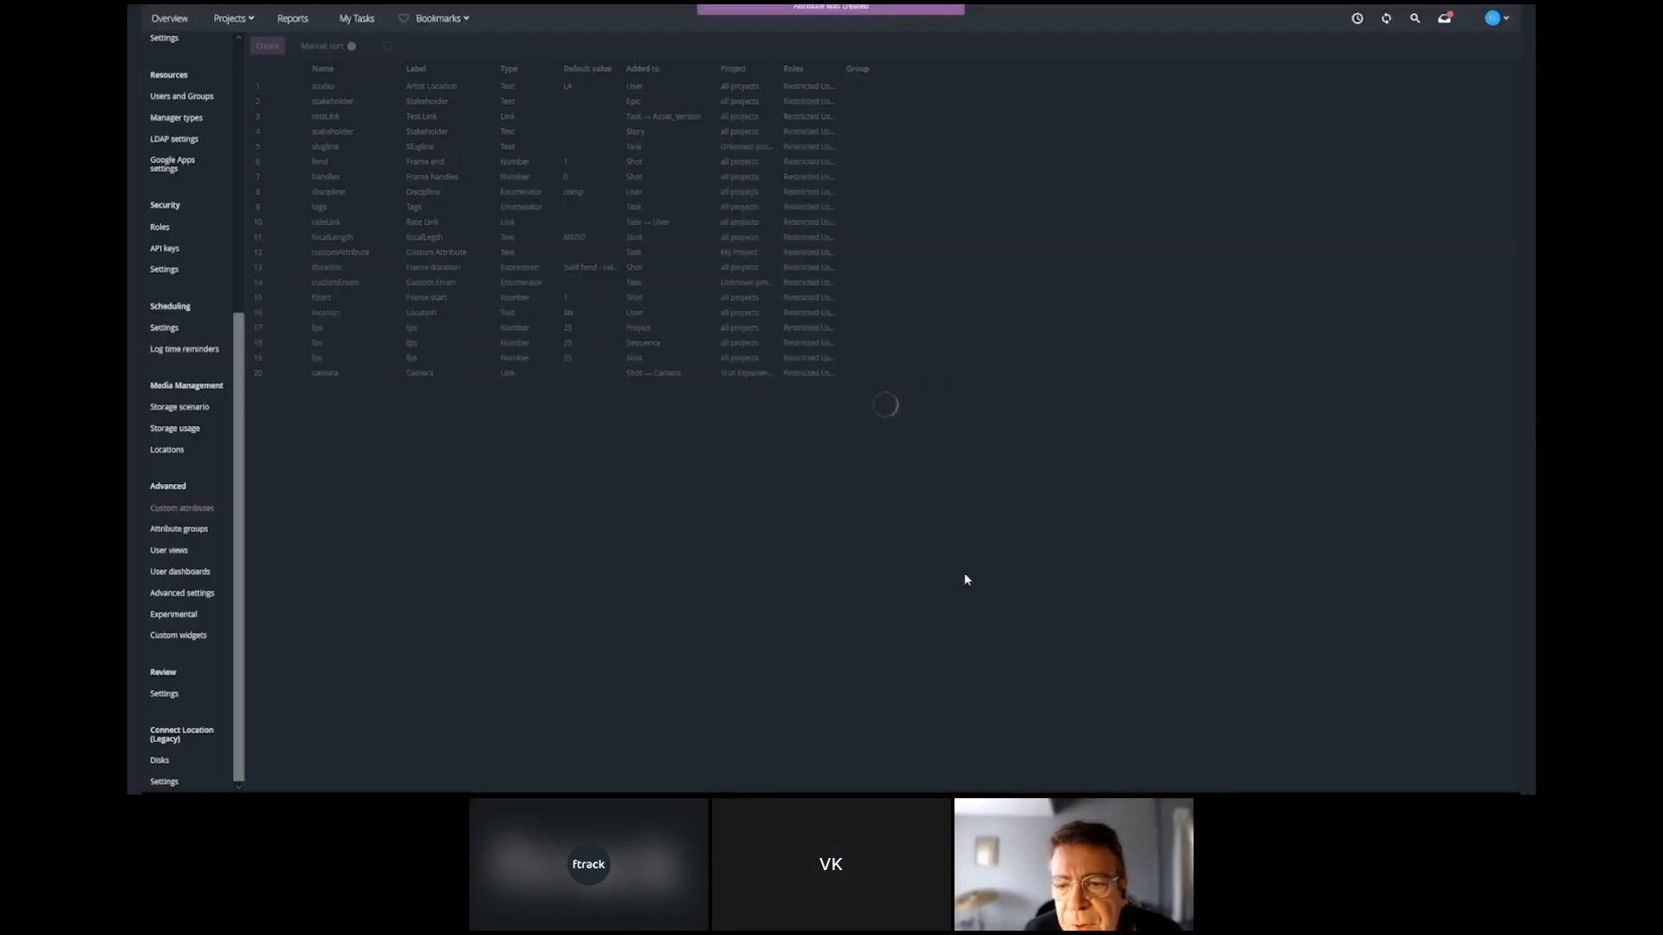
Start another custom attribute labelled Sum, named sum, added to Task, with the Expression type.
{"action": "left_click", "coordinate": [268, 46]}
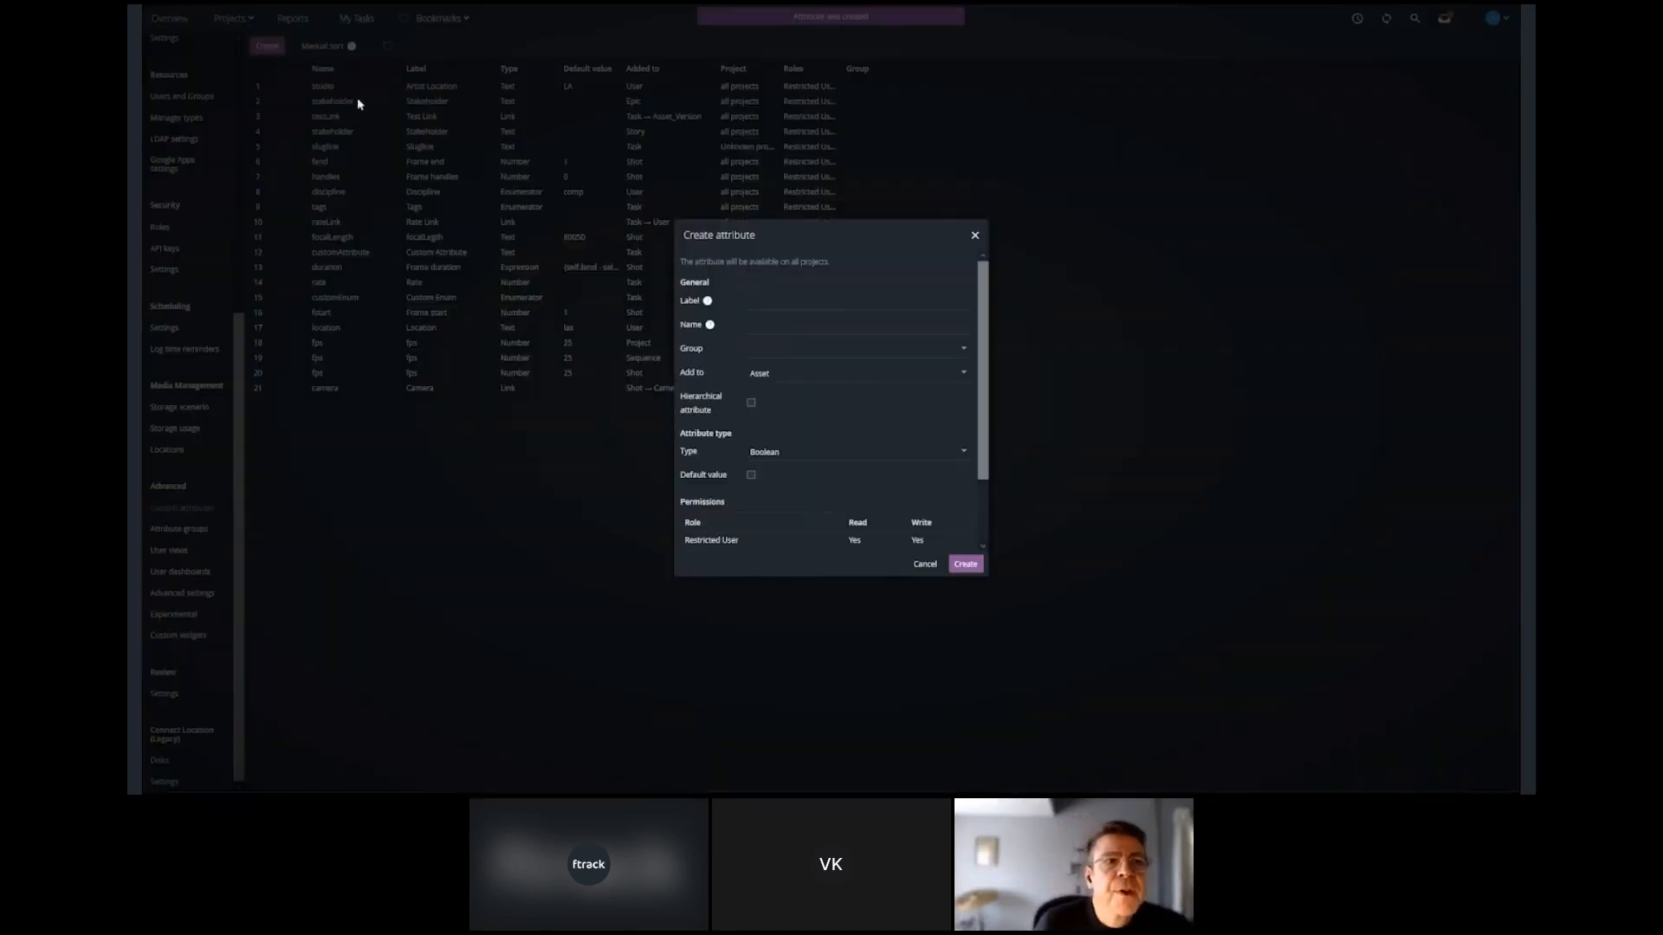
{"action": "left_click", "coordinate": [751, 303]}
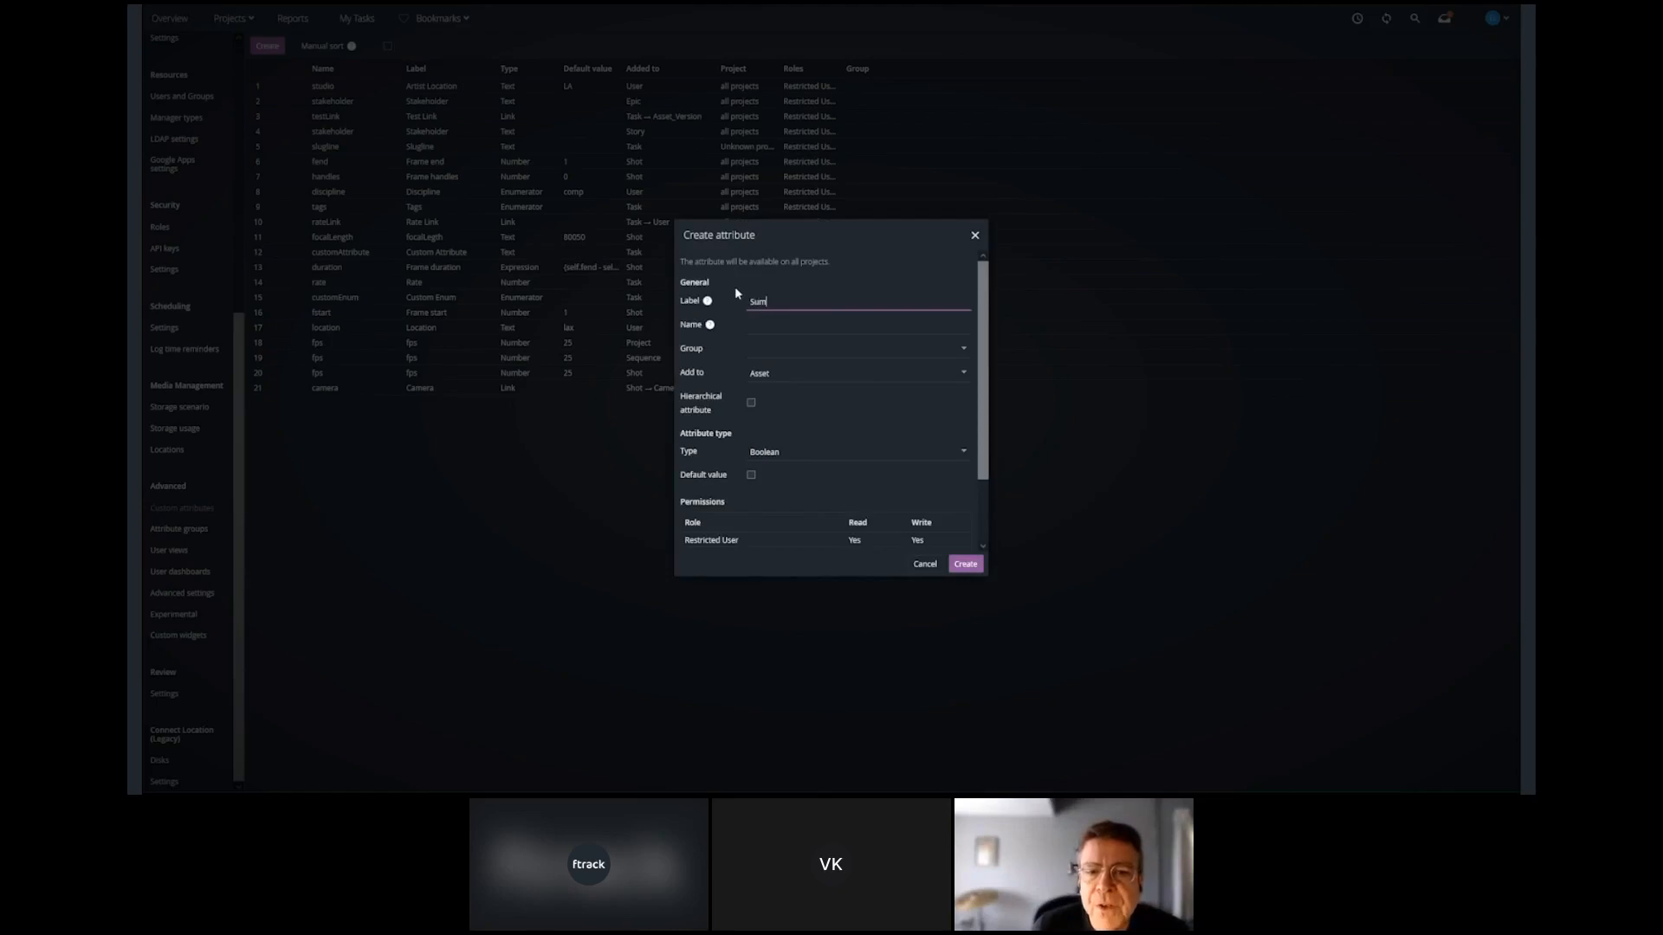
{"action": "left_click", "coordinate": [741, 322]}
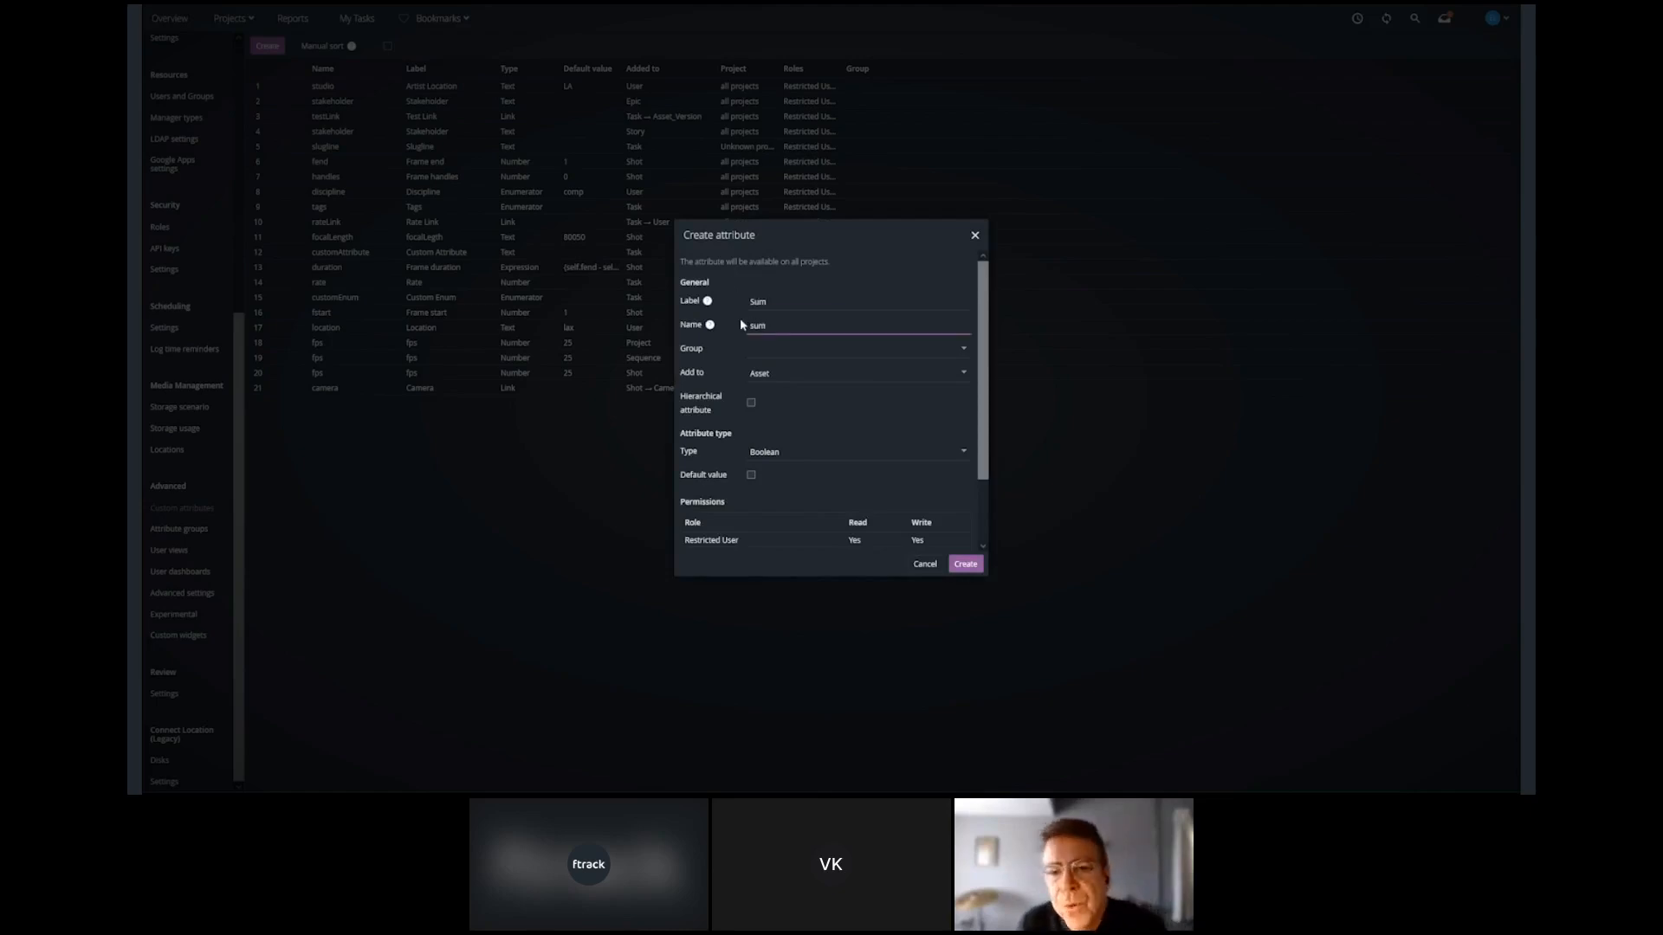
{"action": "left_click", "coordinate": [963, 373]}
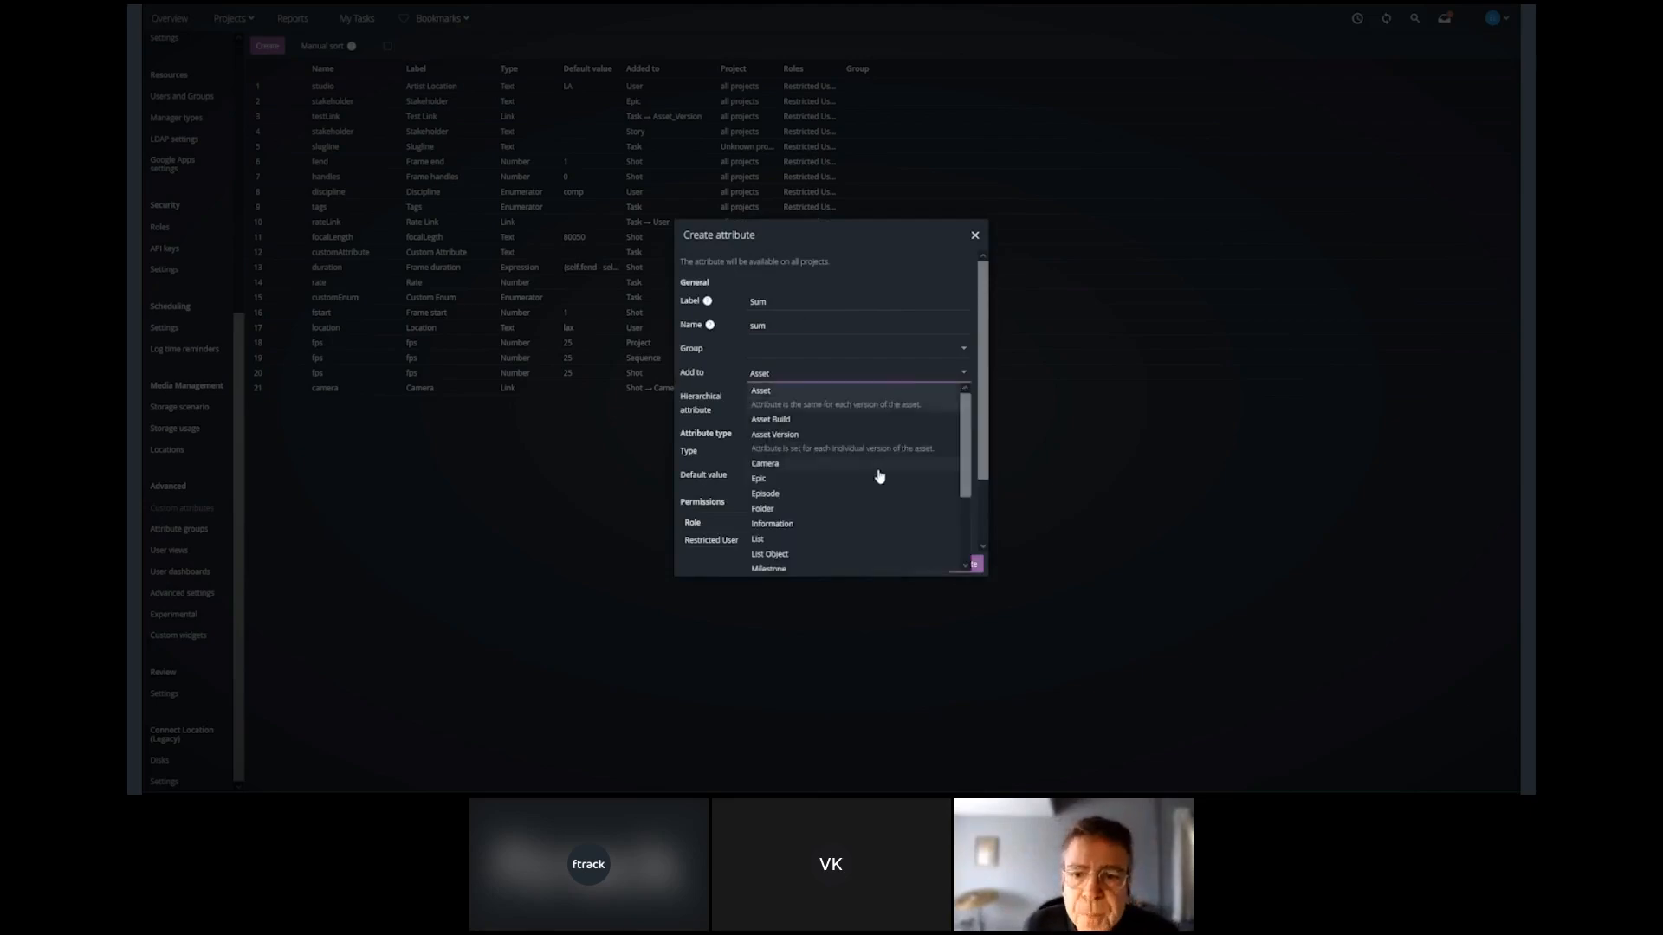
{"action": "scroll", "coordinate": [881, 472], "scroll_direction": "down", "scroll_amount": 3}
{"action": "left_click", "coordinate": [769, 548]}
{"action": "left_click", "coordinate": [963, 452]}
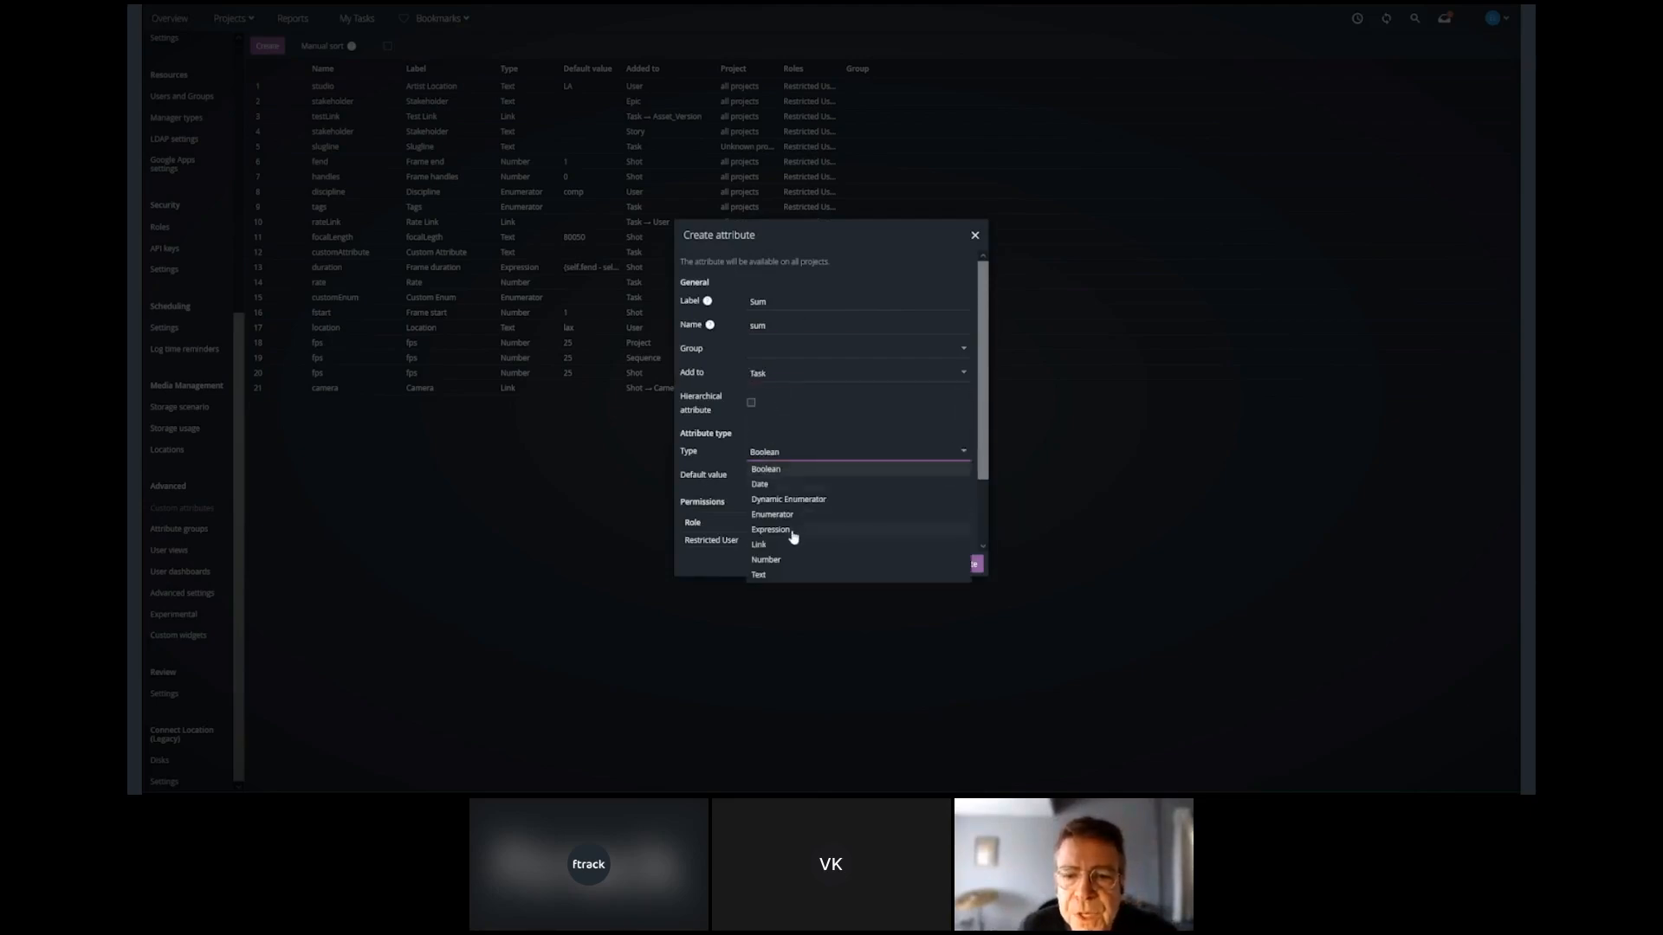
{"action": "left_click", "coordinate": [788, 534]}
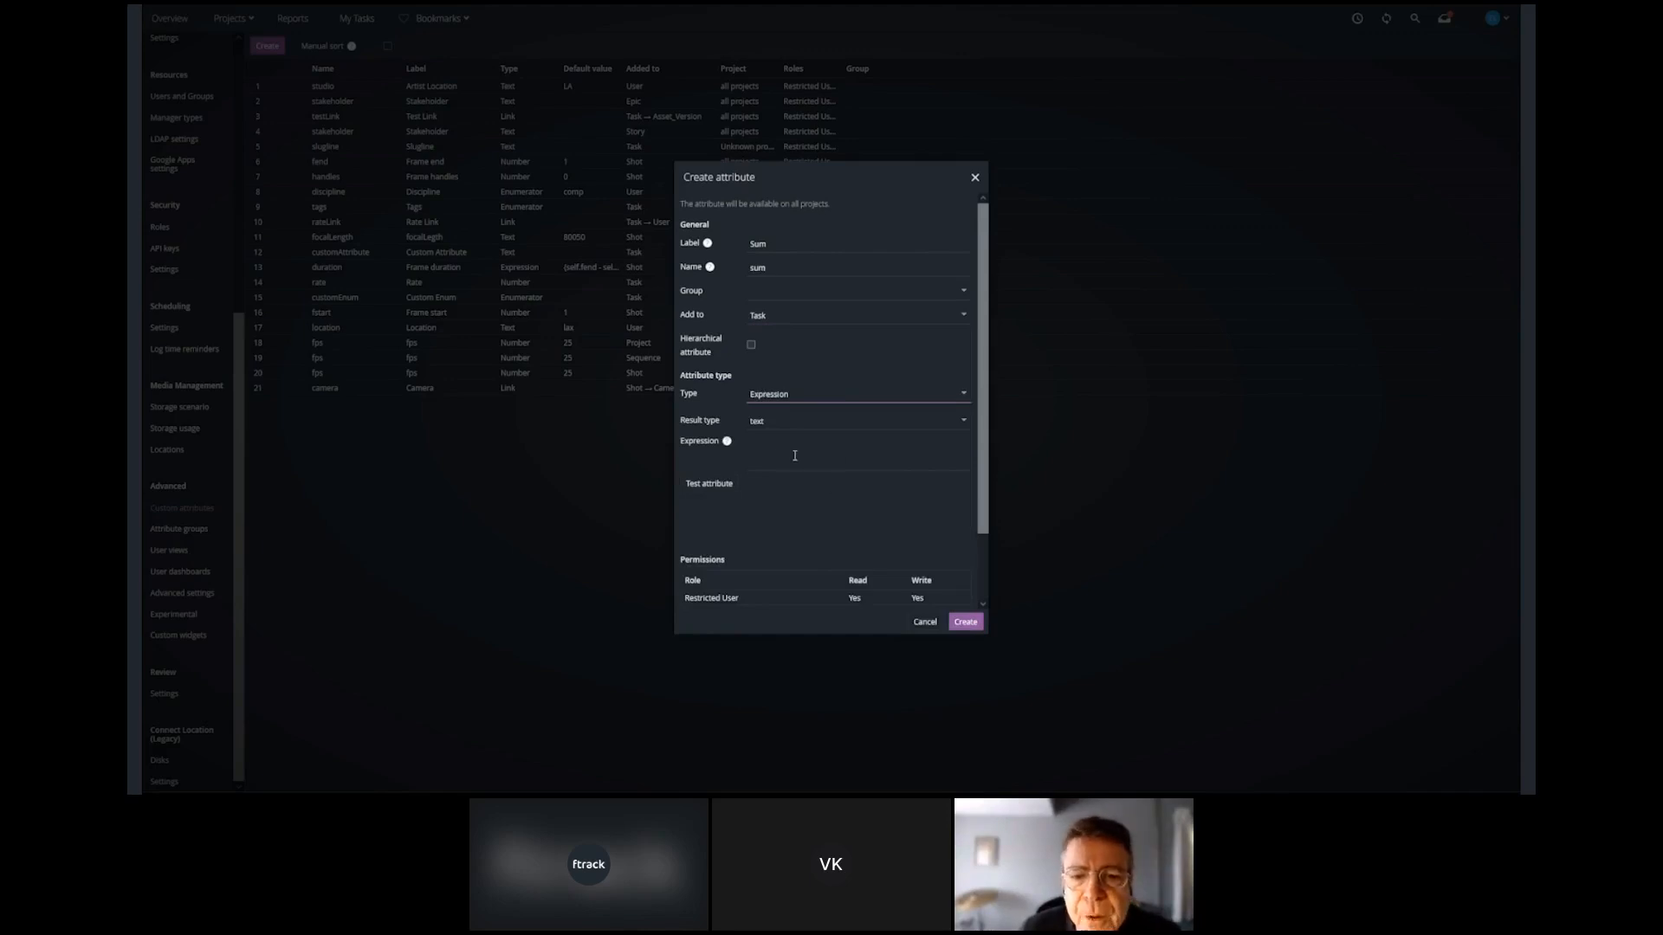
Enter and test the expression (self.rate * self.worked) for Sum, and assign the attribute to Producers GRP.
{"action": "left_click", "coordinate": [763, 445]}
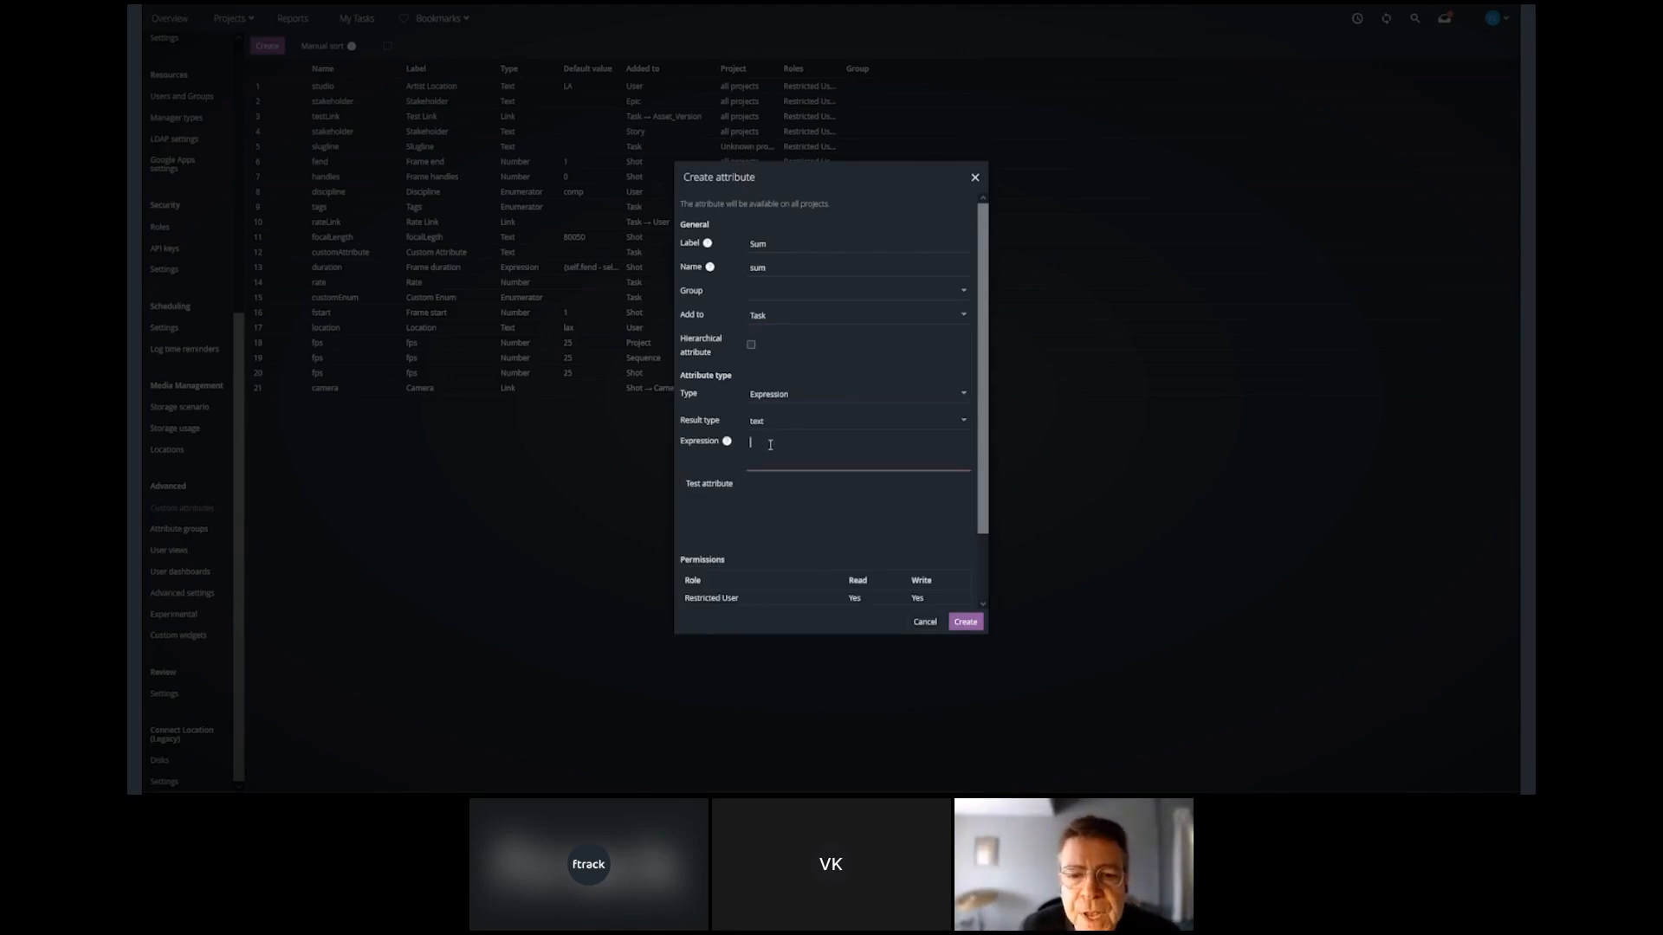
{"action": "type", "text": "{self.rate * self.worked}"}
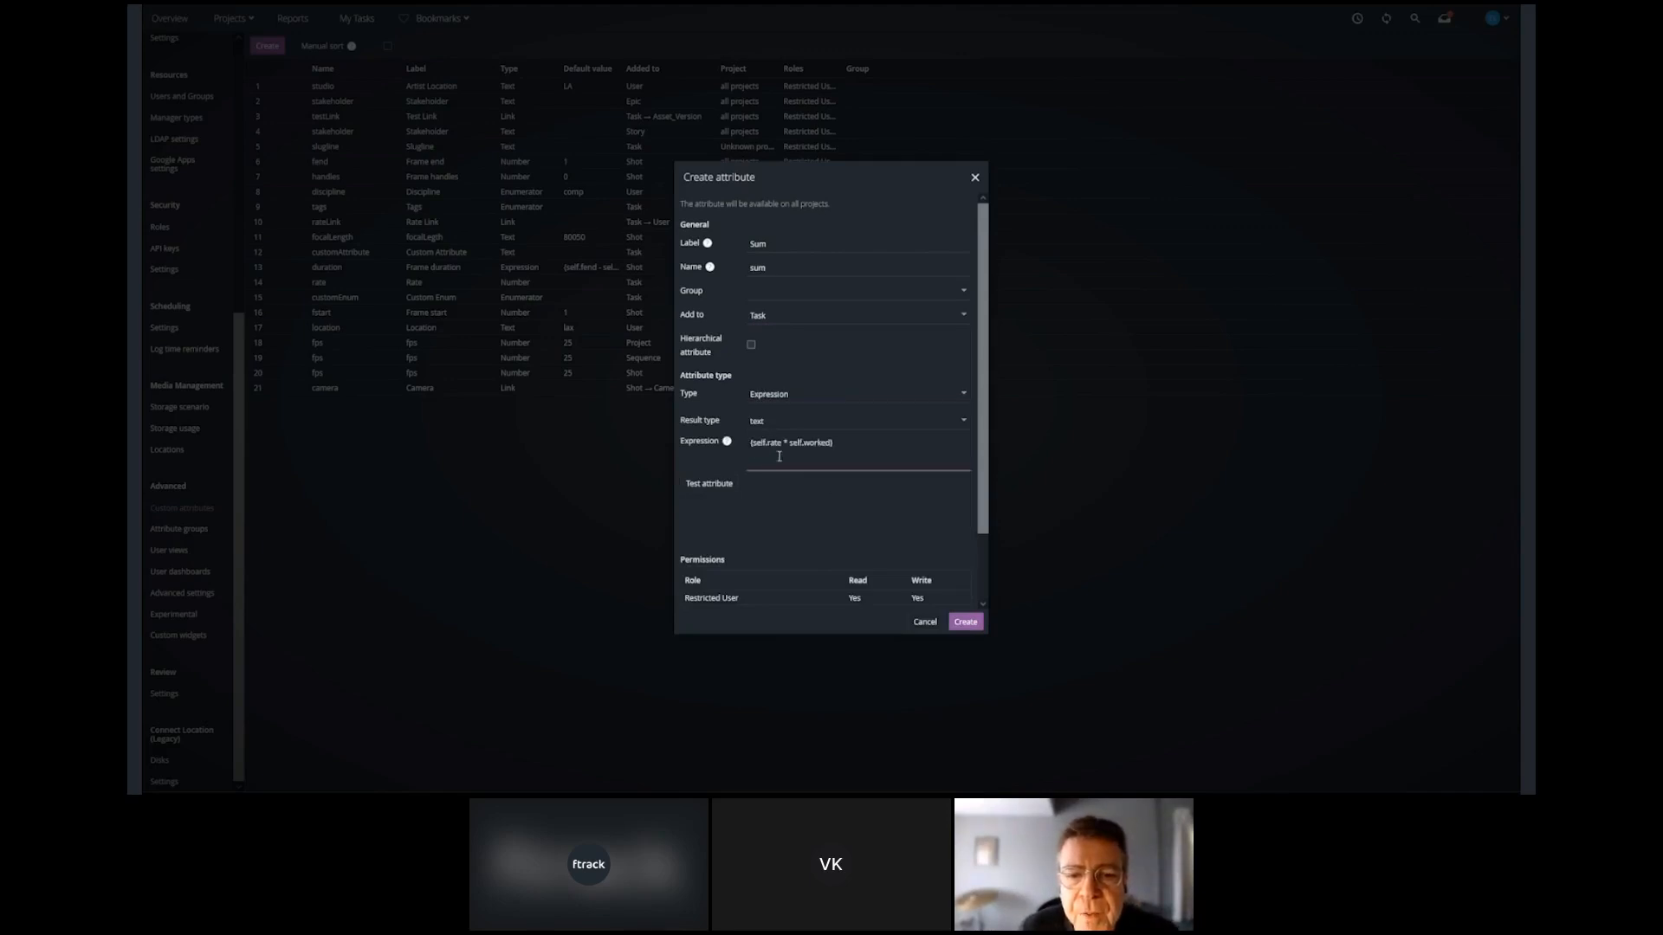
{"action": "left_click", "coordinate": [718, 485]}
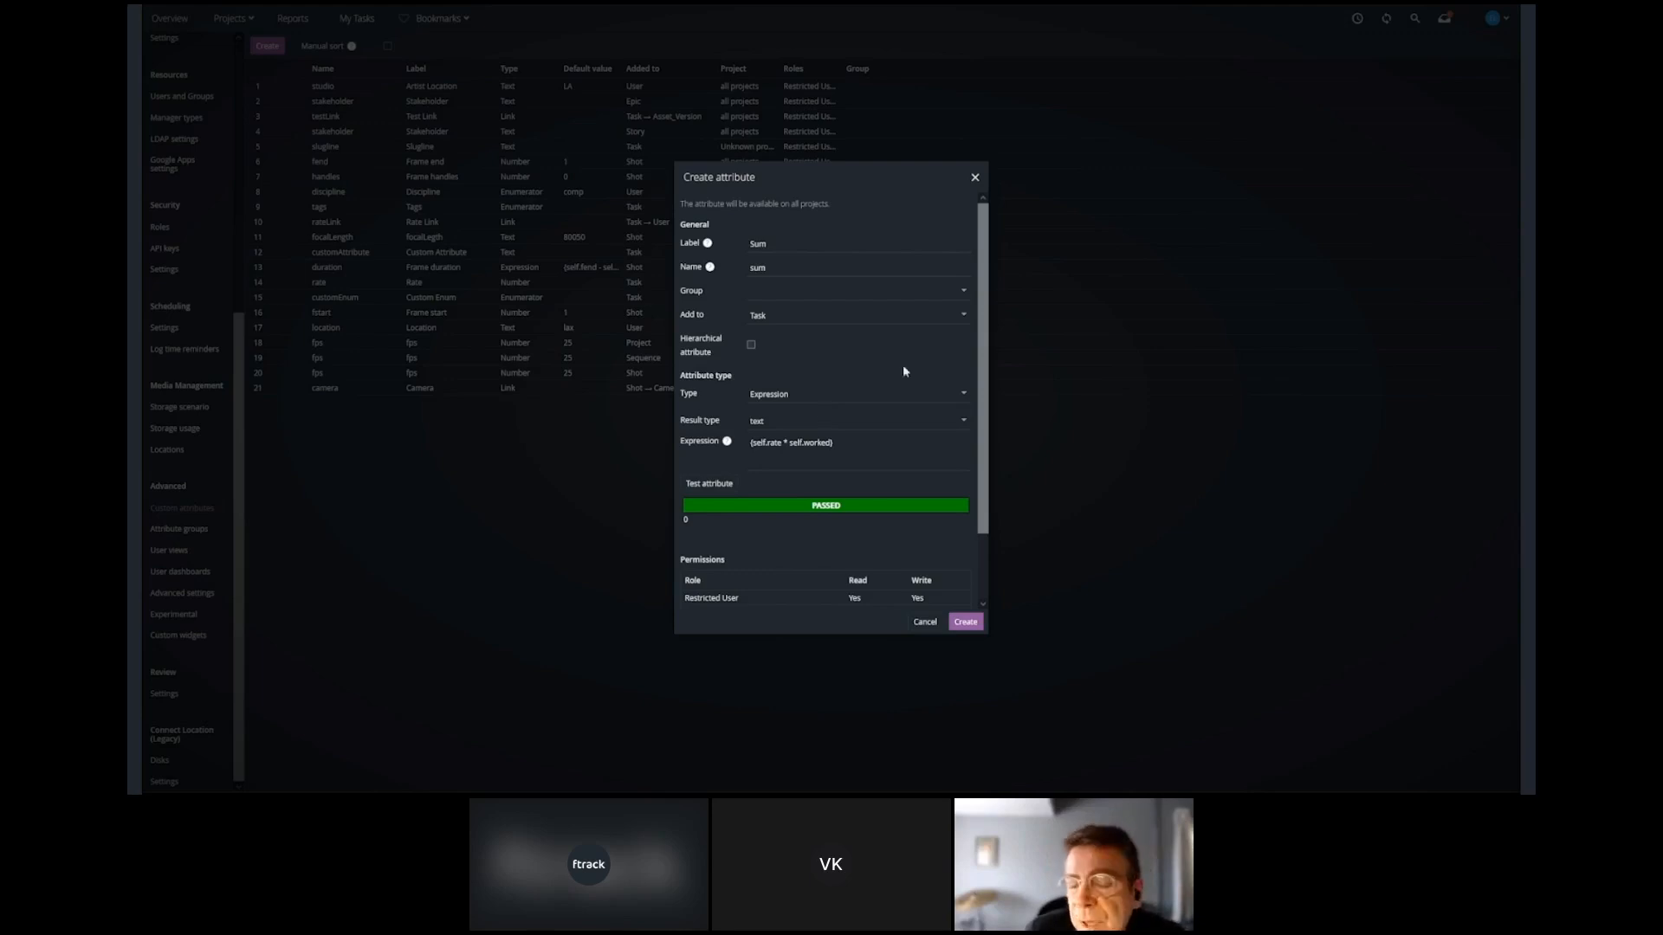
{"action": "left_click", "coordinate": [962, 290]}
{"action": "left_click", "coordinate": [821, 310]}
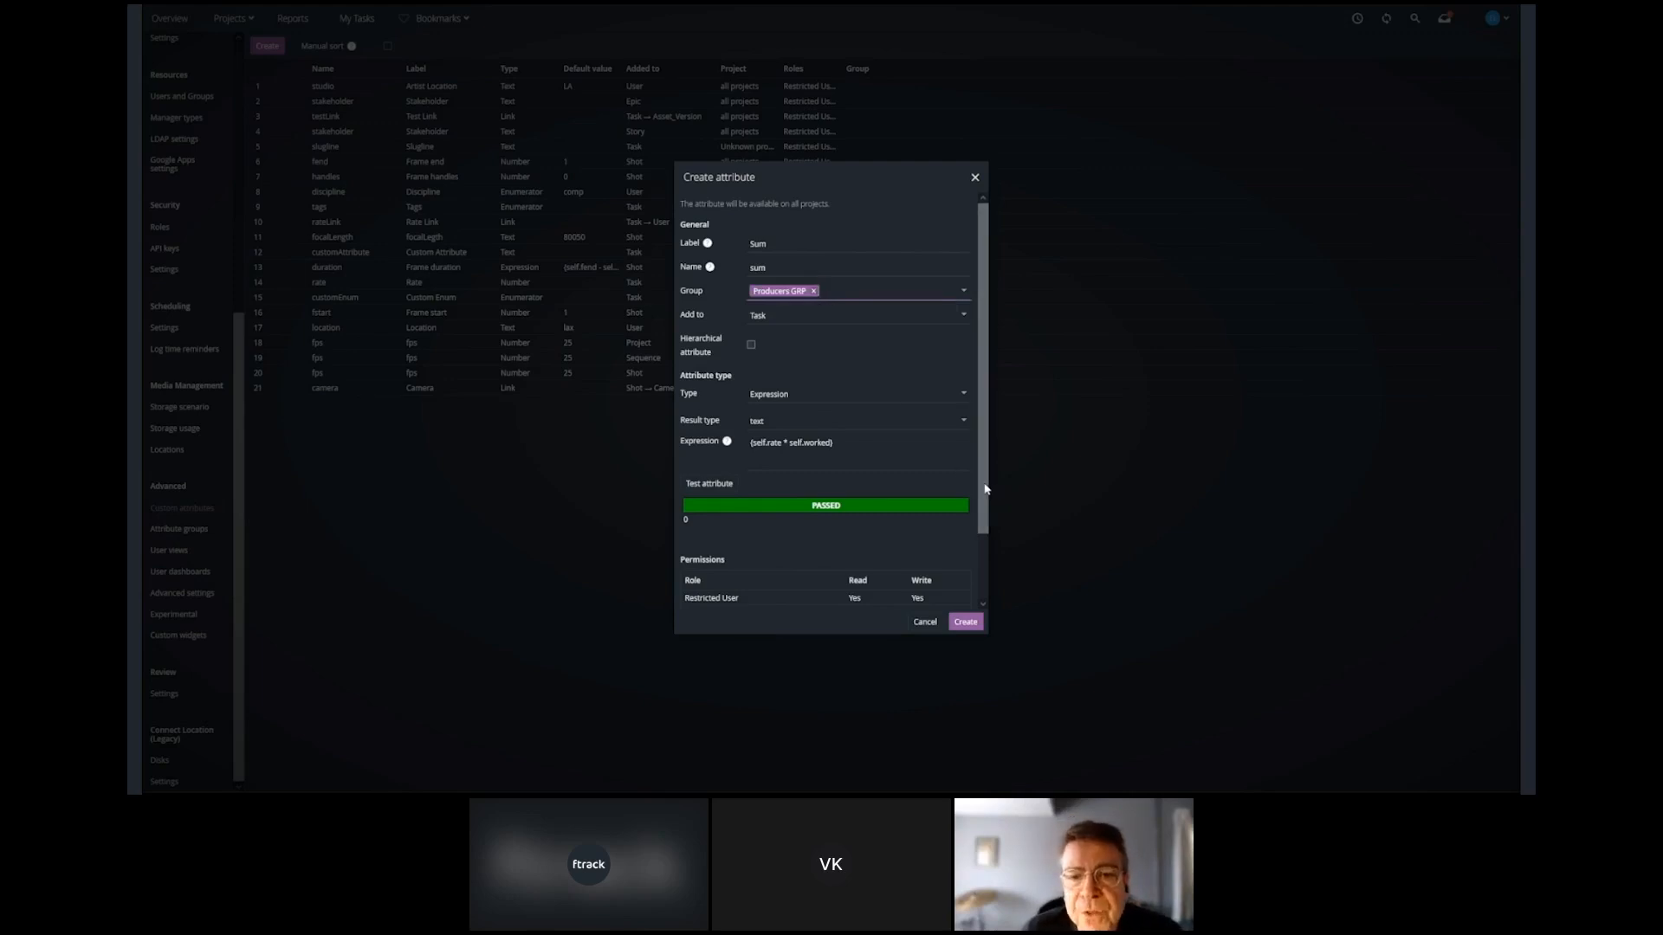
Deny the Restricted User, User and API roles read and write access to Sum, and create the attribute.
{"action": "left_click_drag", "start_coordinate": [984, 484], "coordinate": [977, 559]}
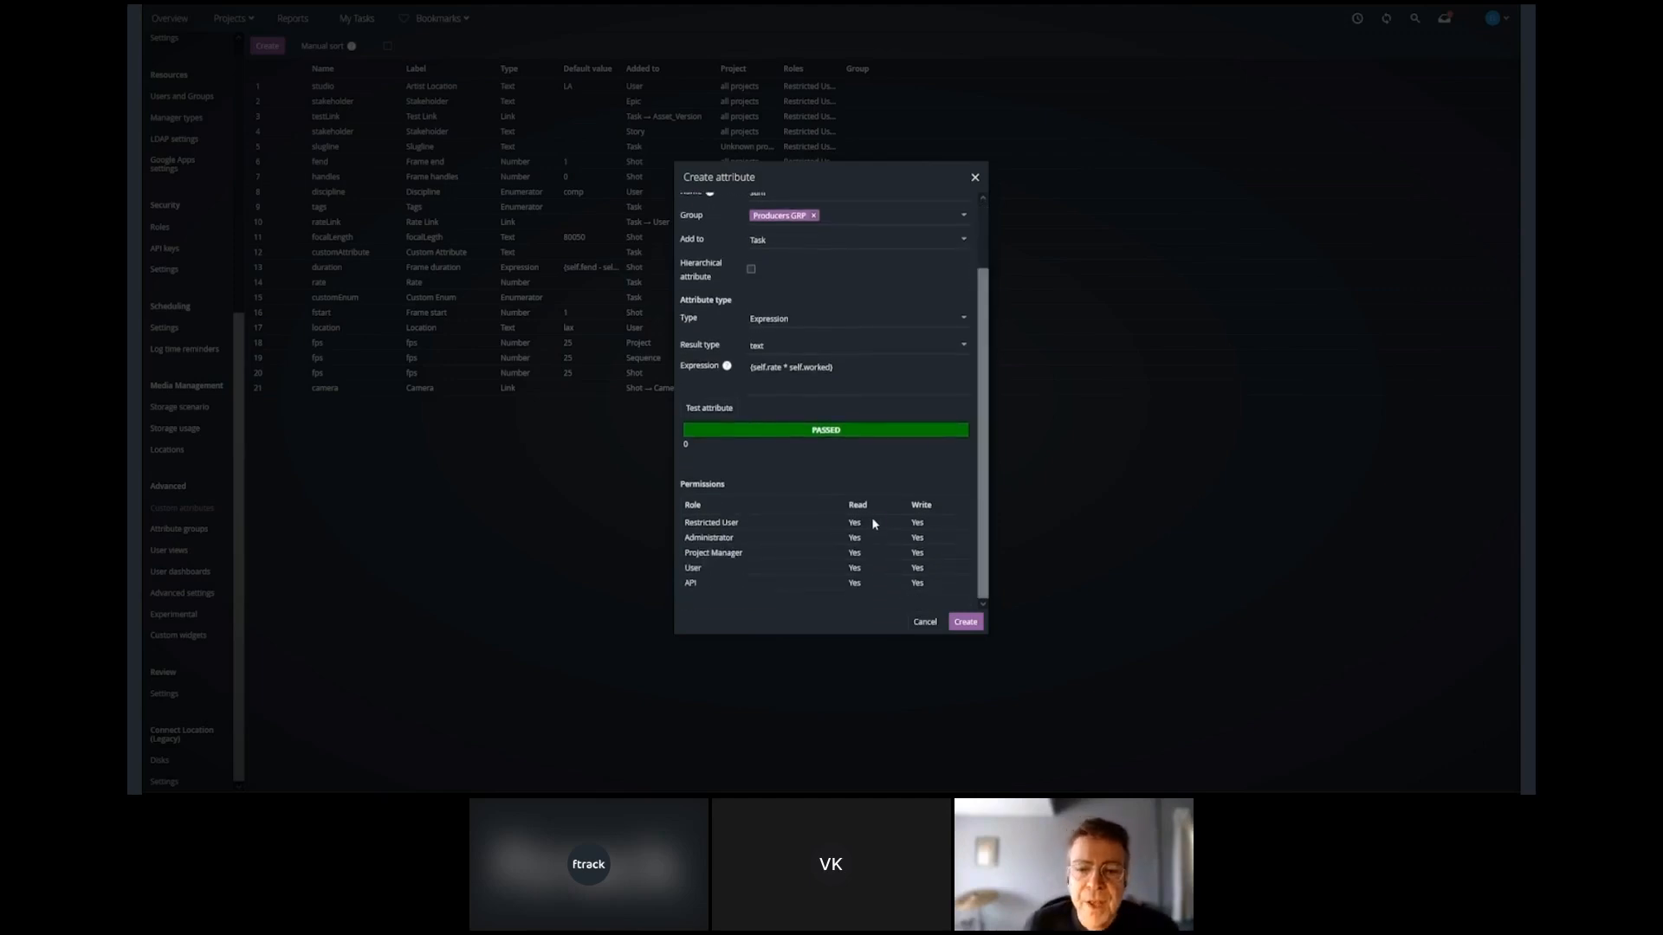
{"action": "left_click", "coordinate": [871, 518]}
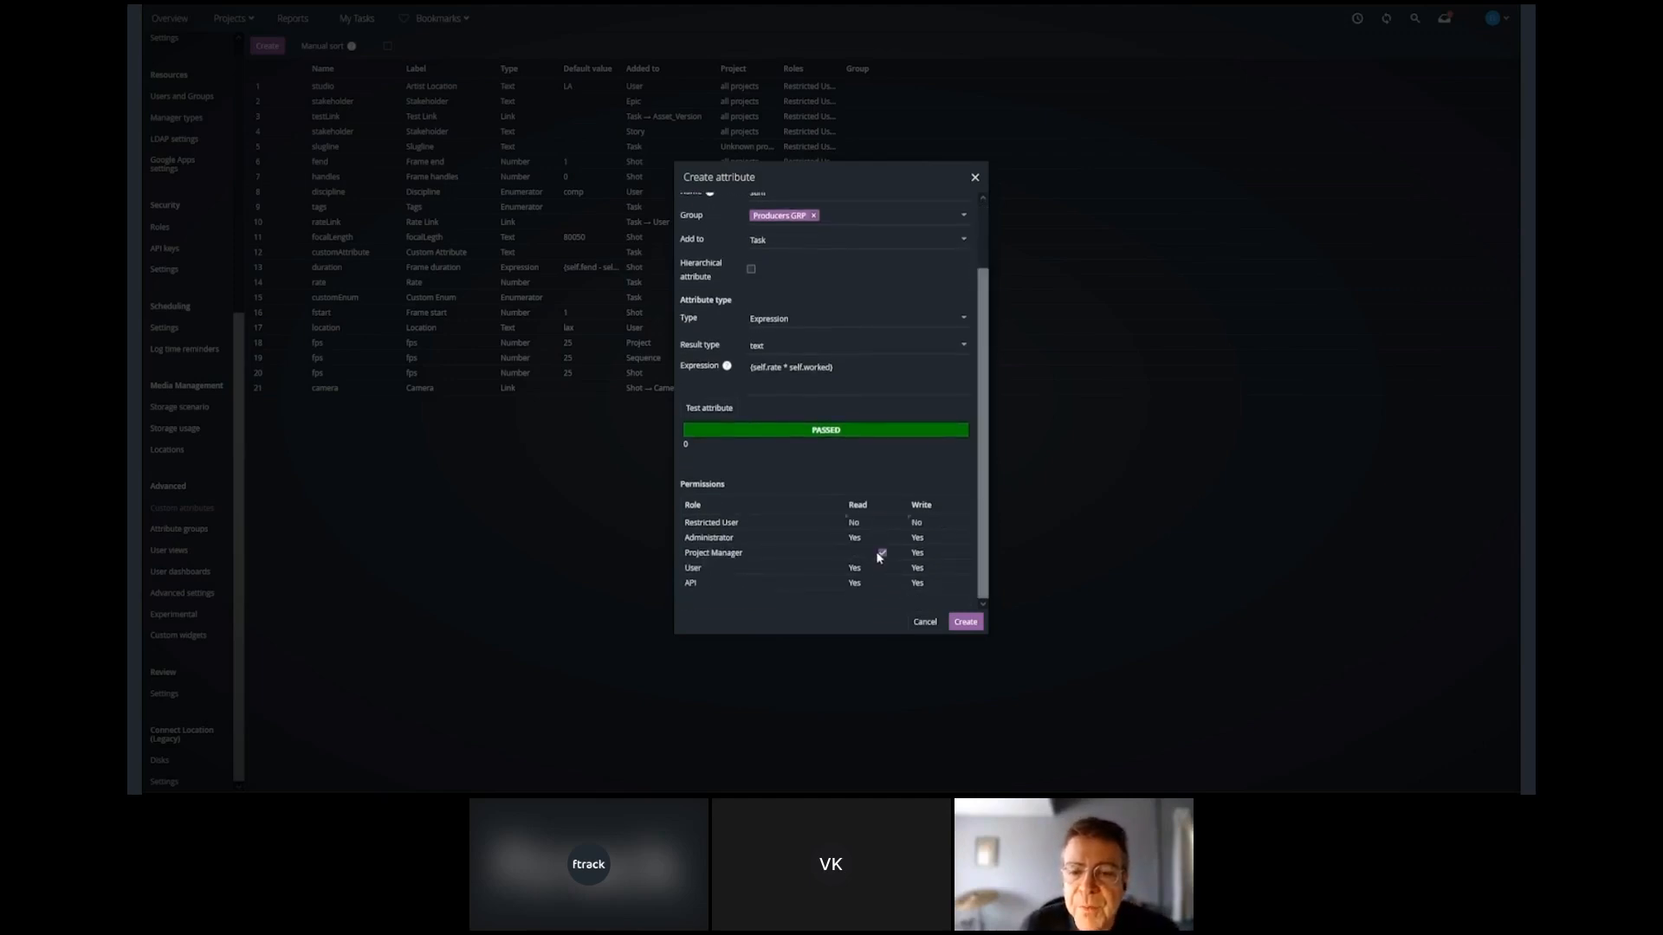
{"action": "left_click", "coordinate": [882, 554]}
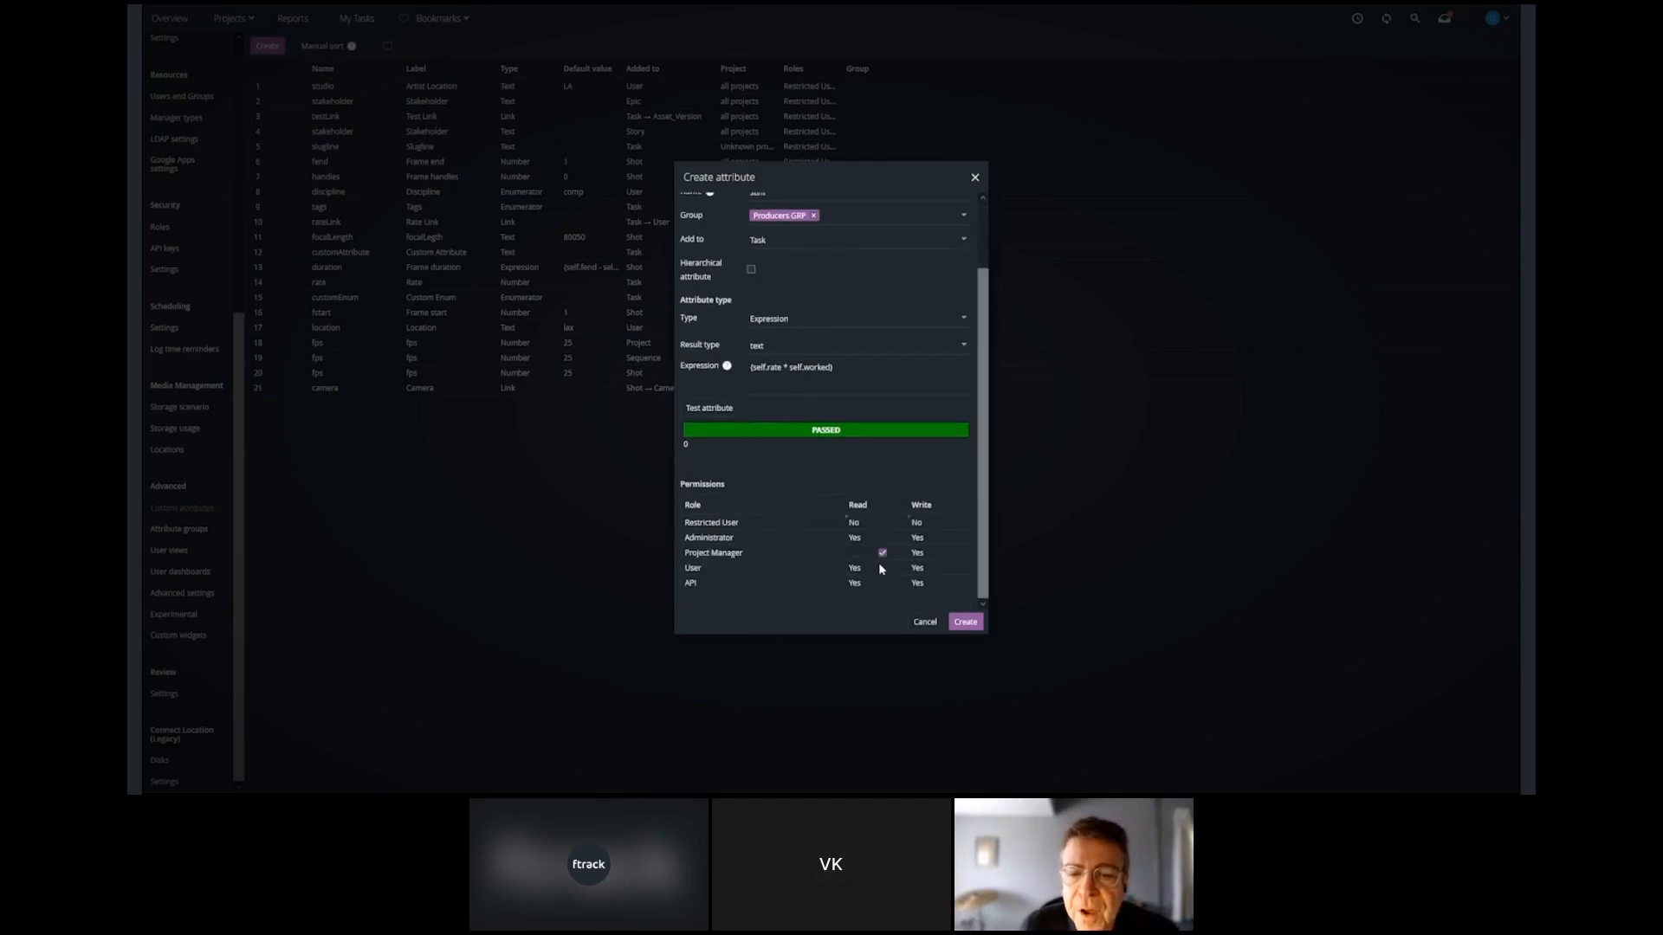
{"action": "left_click", "coordinate": [881, 569]}
{"action": "left_click", "coordinate": [945, 568]}
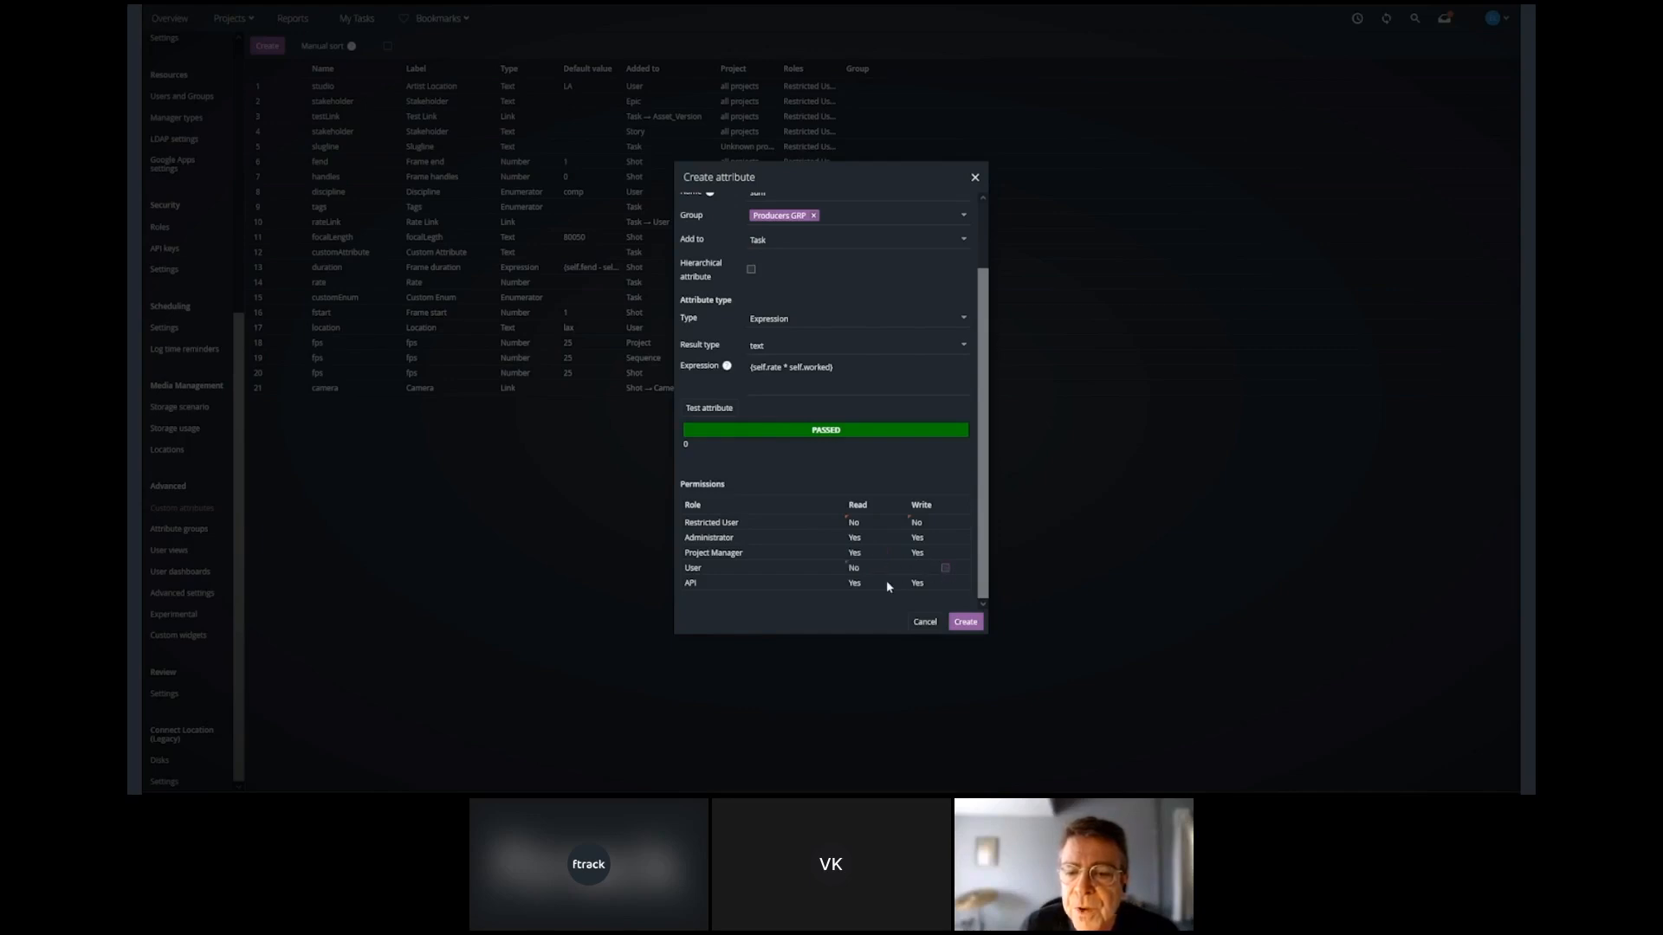
{"action": "left_click", "coordinate": [884, 583]}
{"action": "left_click", "coordinate": [944, 583]}
{"action": "left_click", "coordinate": [966, 622]}
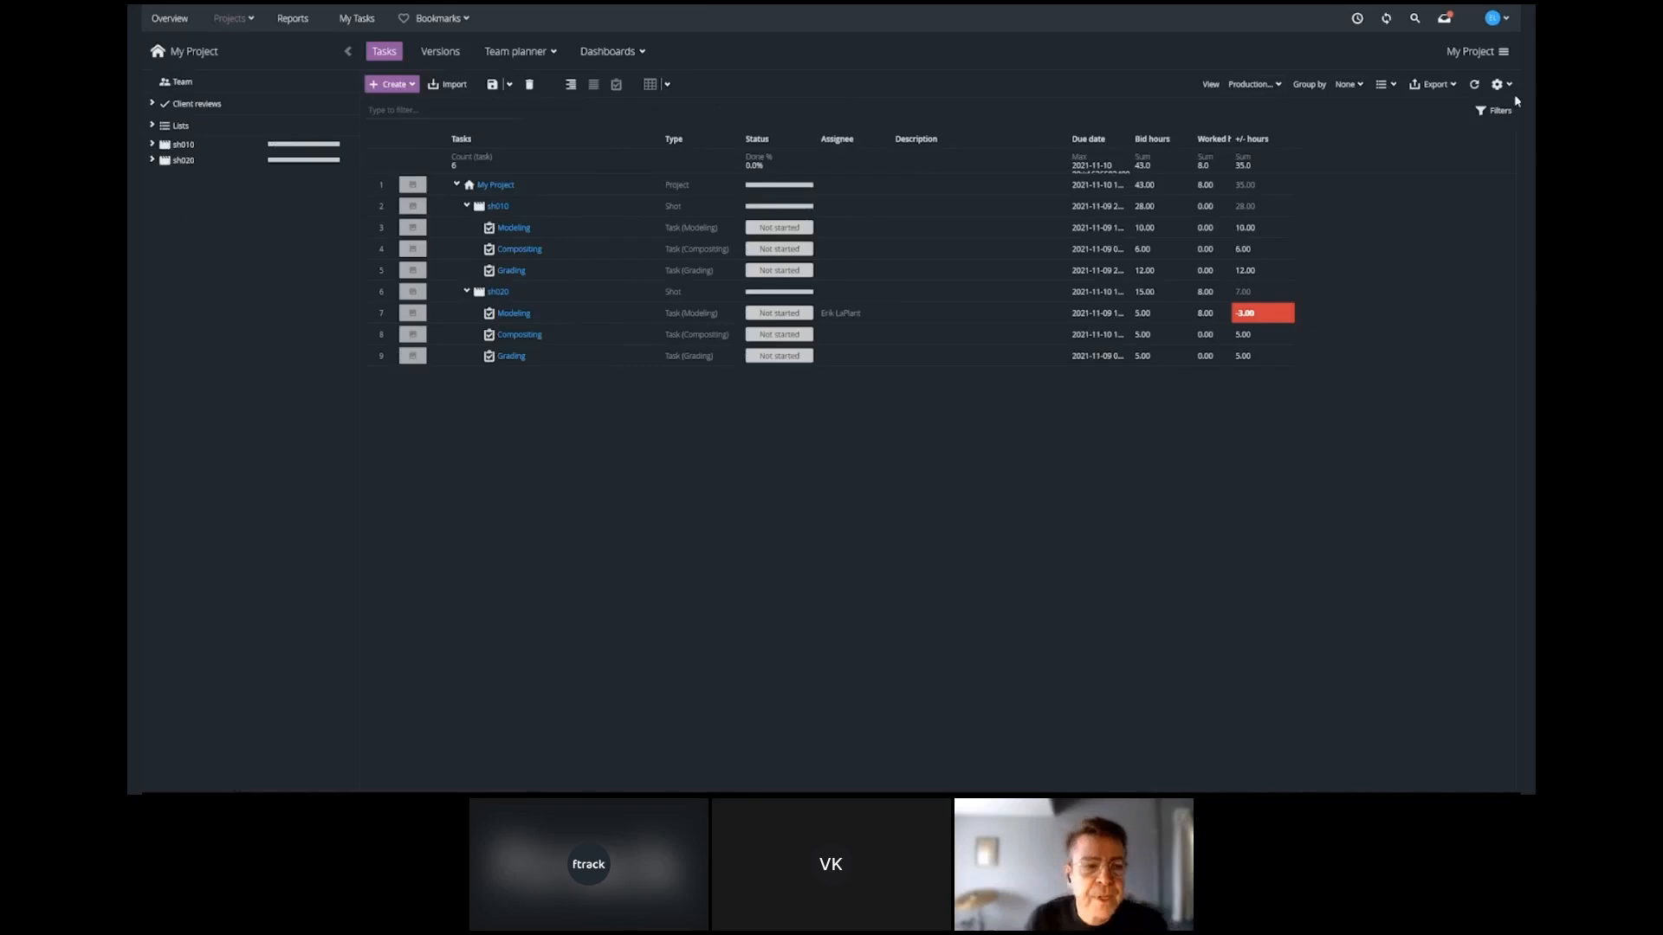
Show the Rate and Sum attributes from Producers GRP in the My Project task spreadsheet and save the Production View.
{"action": "left_click", "coordinate": [1509, 86]}
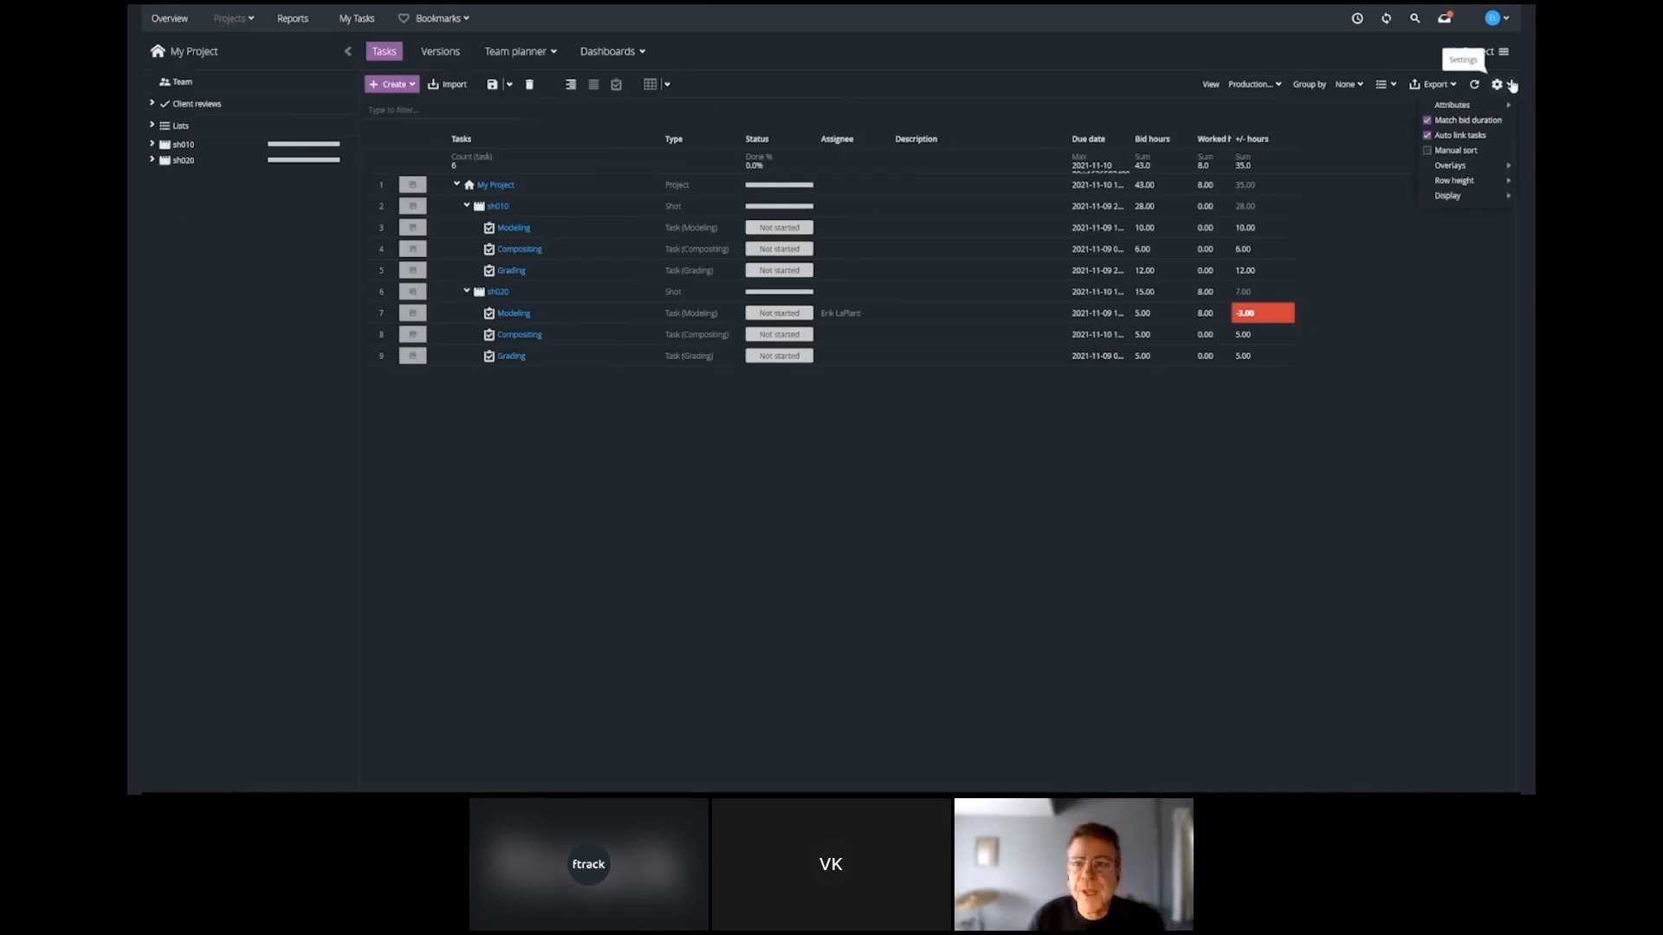
{"action": "mouse_move", "coordinate": [1482, 105]}
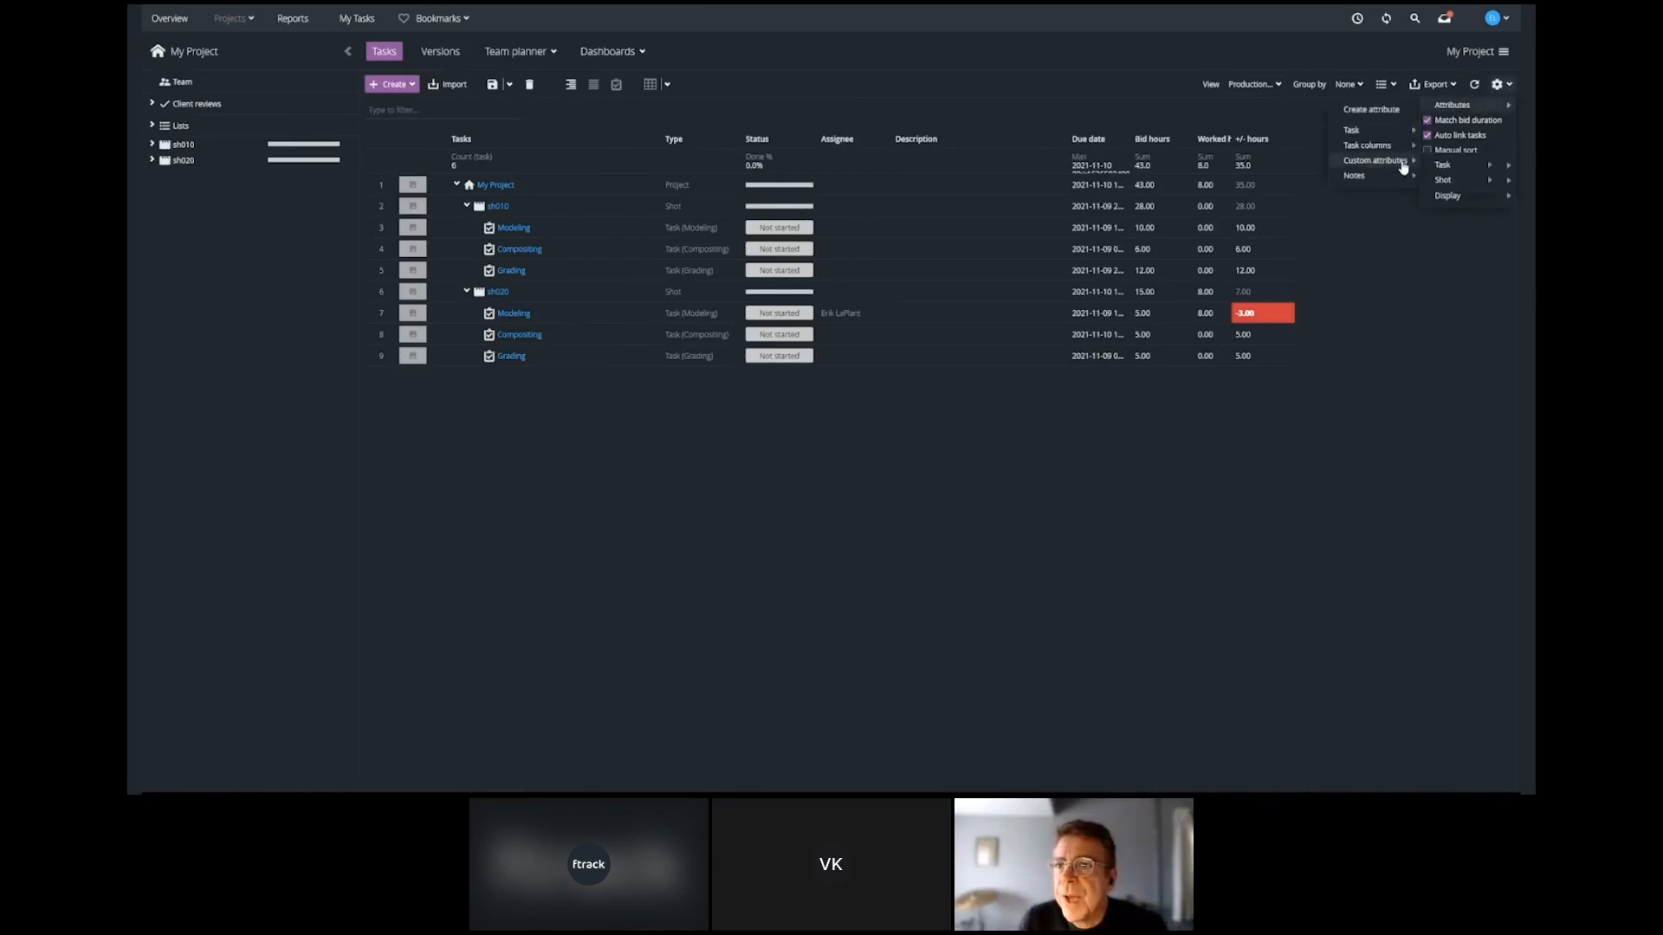
{"action": "mouse_move", "coordinate": [1375, 161]}
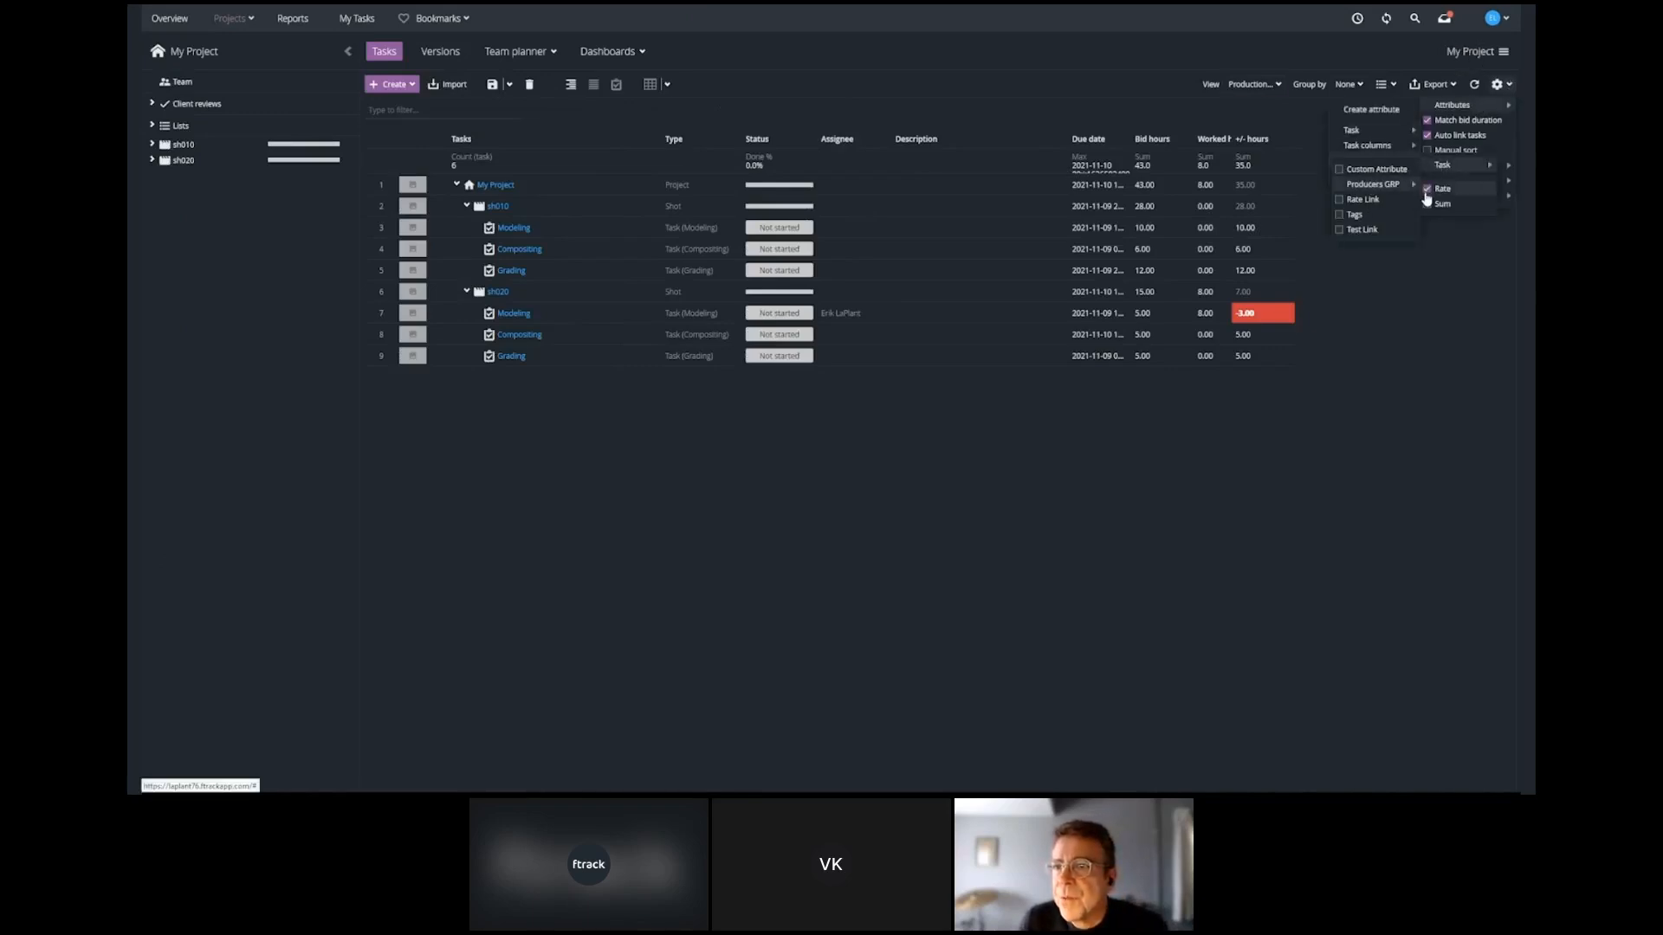
{"action": "left_click", "coordinate": [1233, 536]}
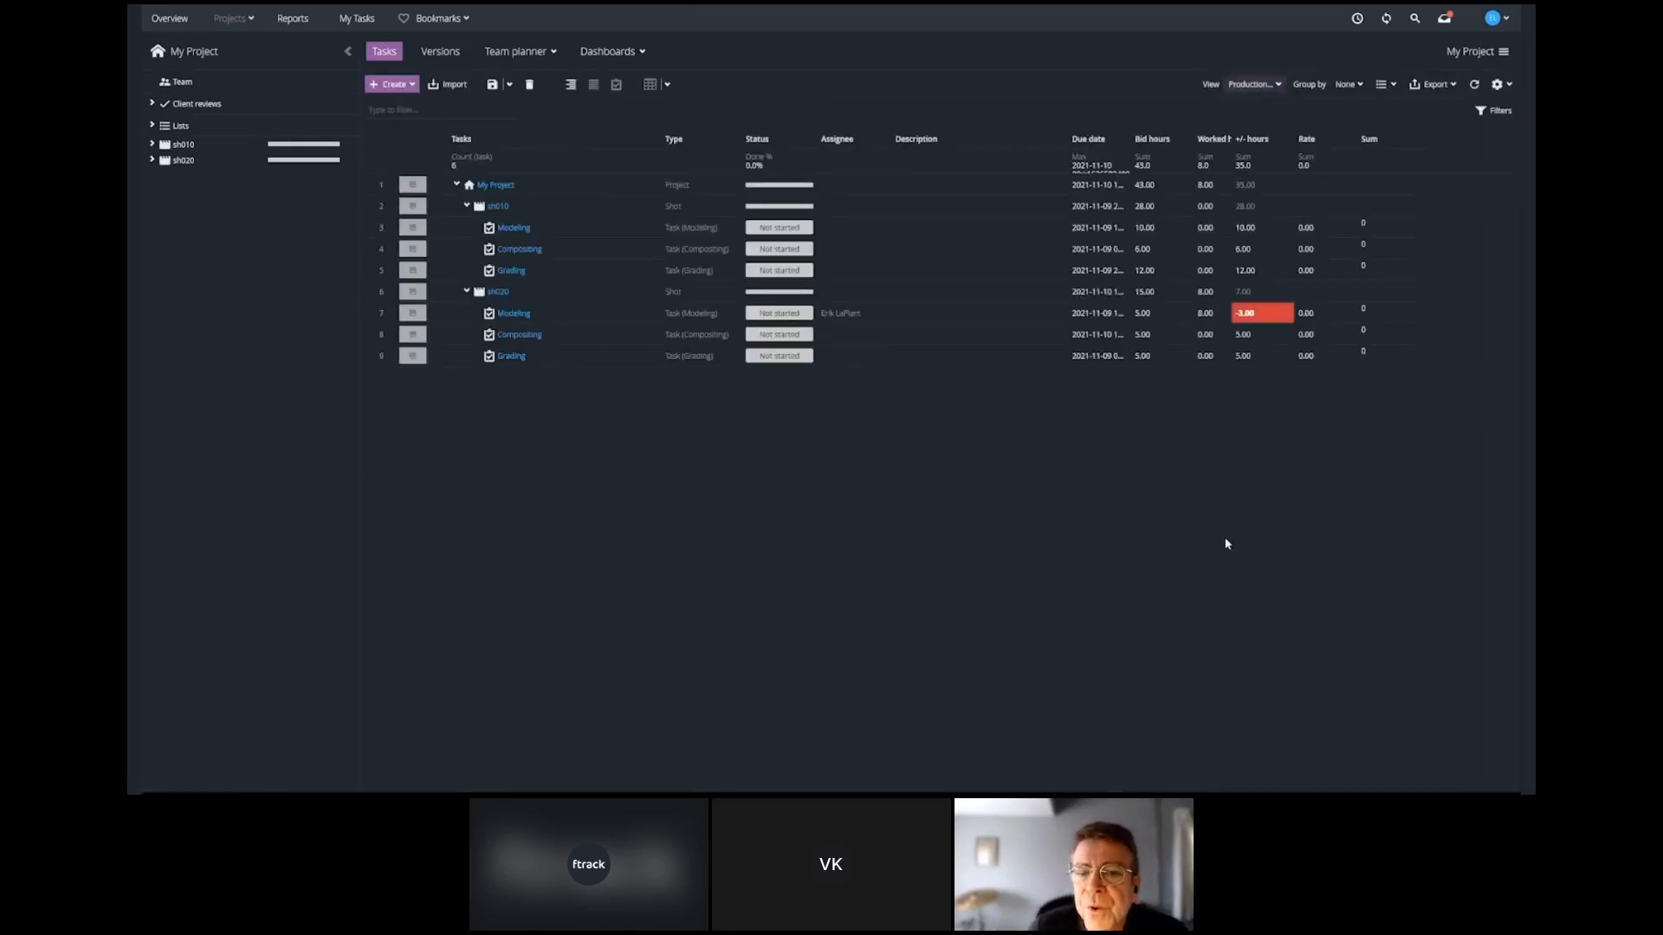
{"action": "left_click", "coordinate": [1278, 84]}
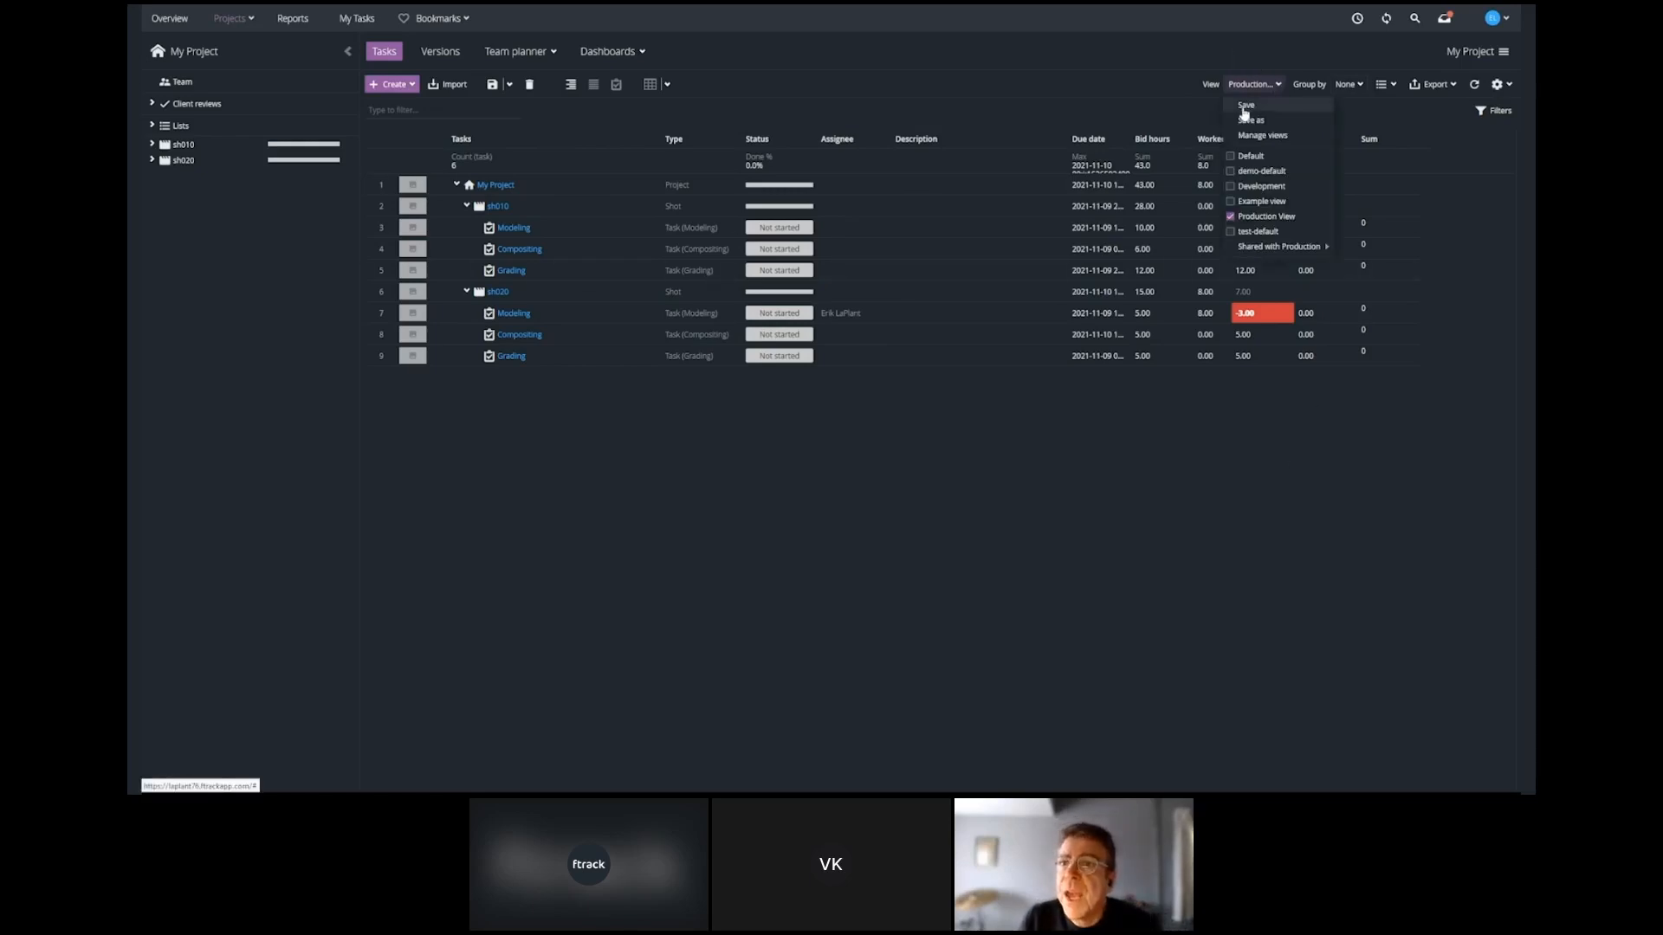
{"action": "left_click", "coordinate": [1245, 106]}
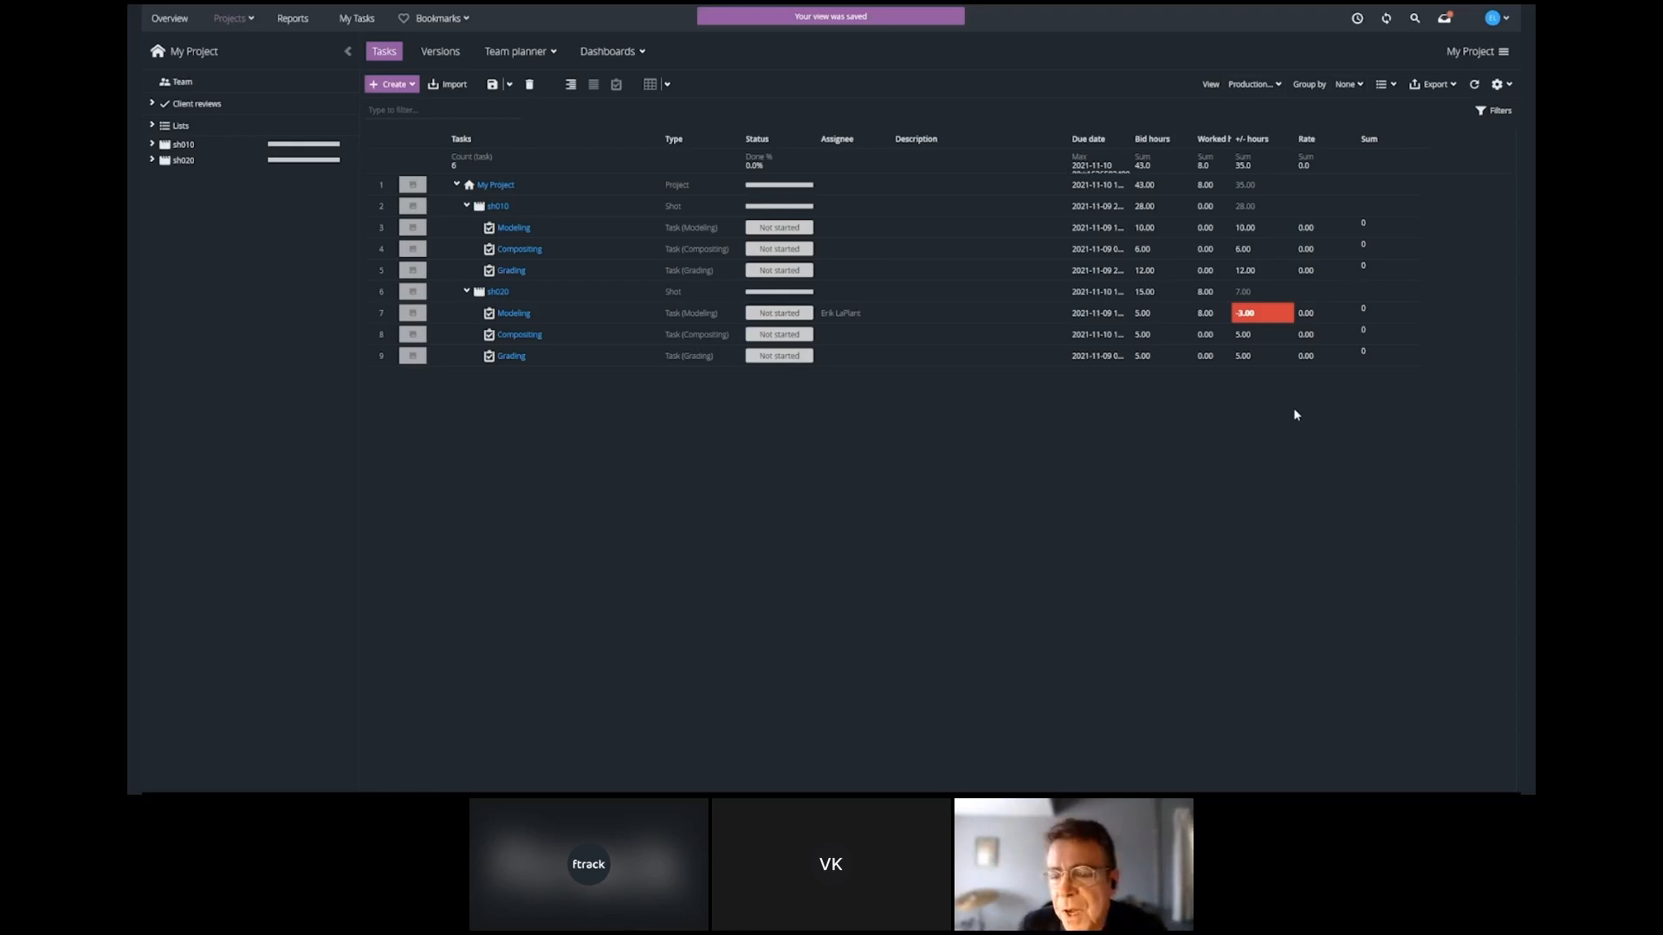
{"action": "key", "text": "alt+Tab"}
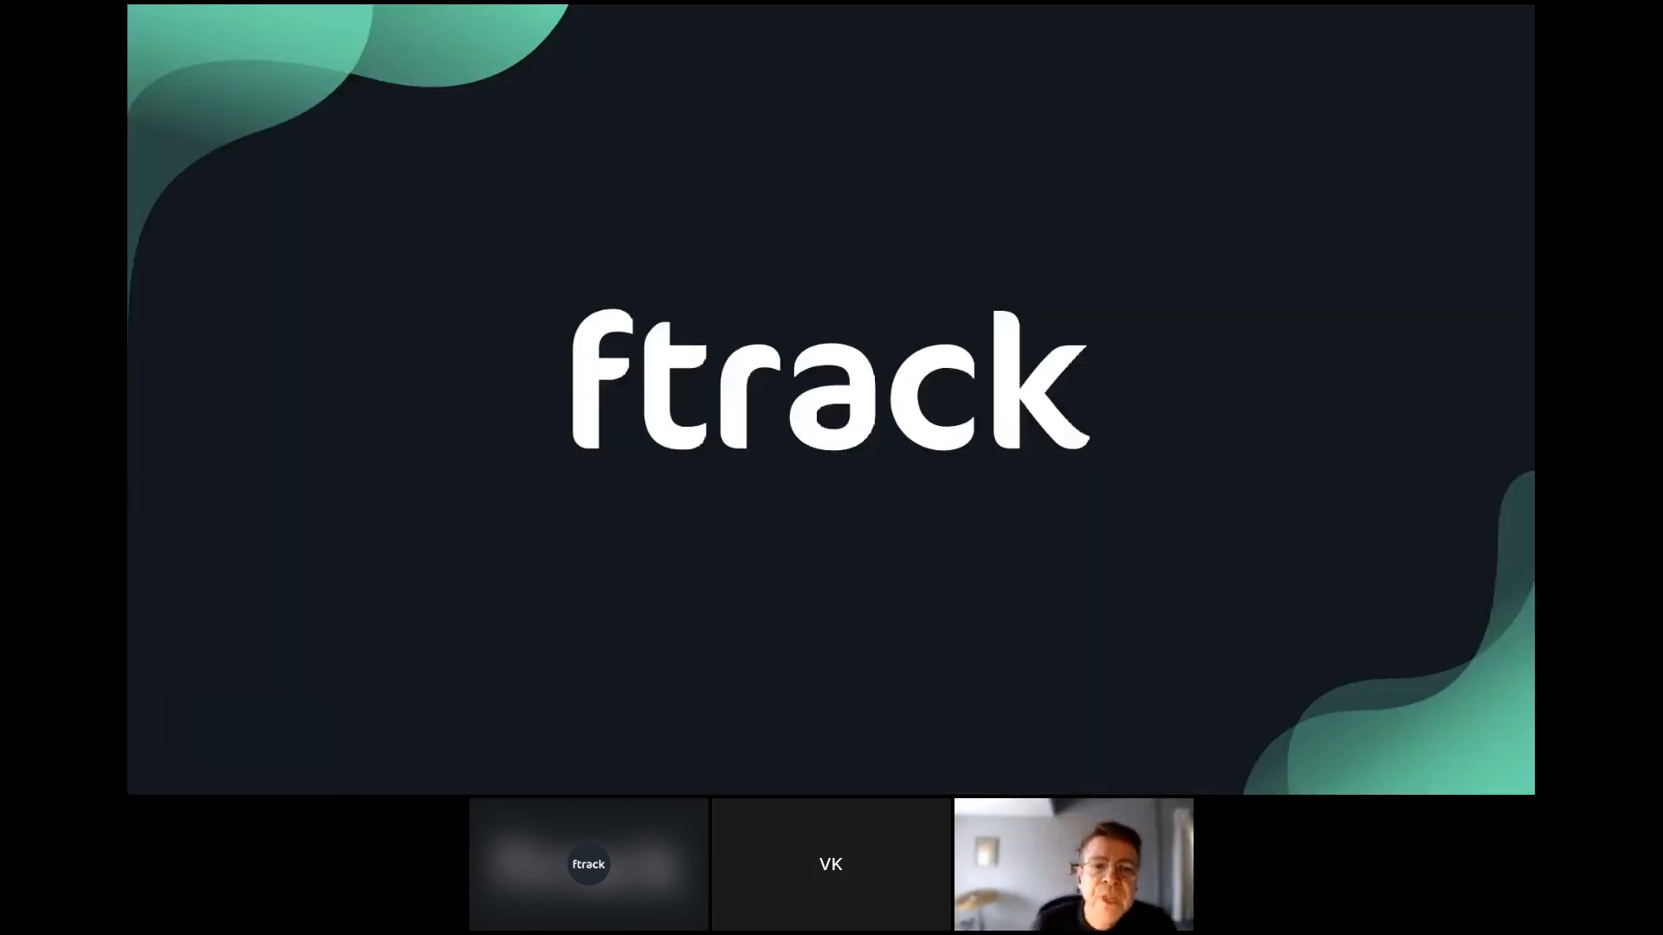
{"action": "key", "text": "Right"}
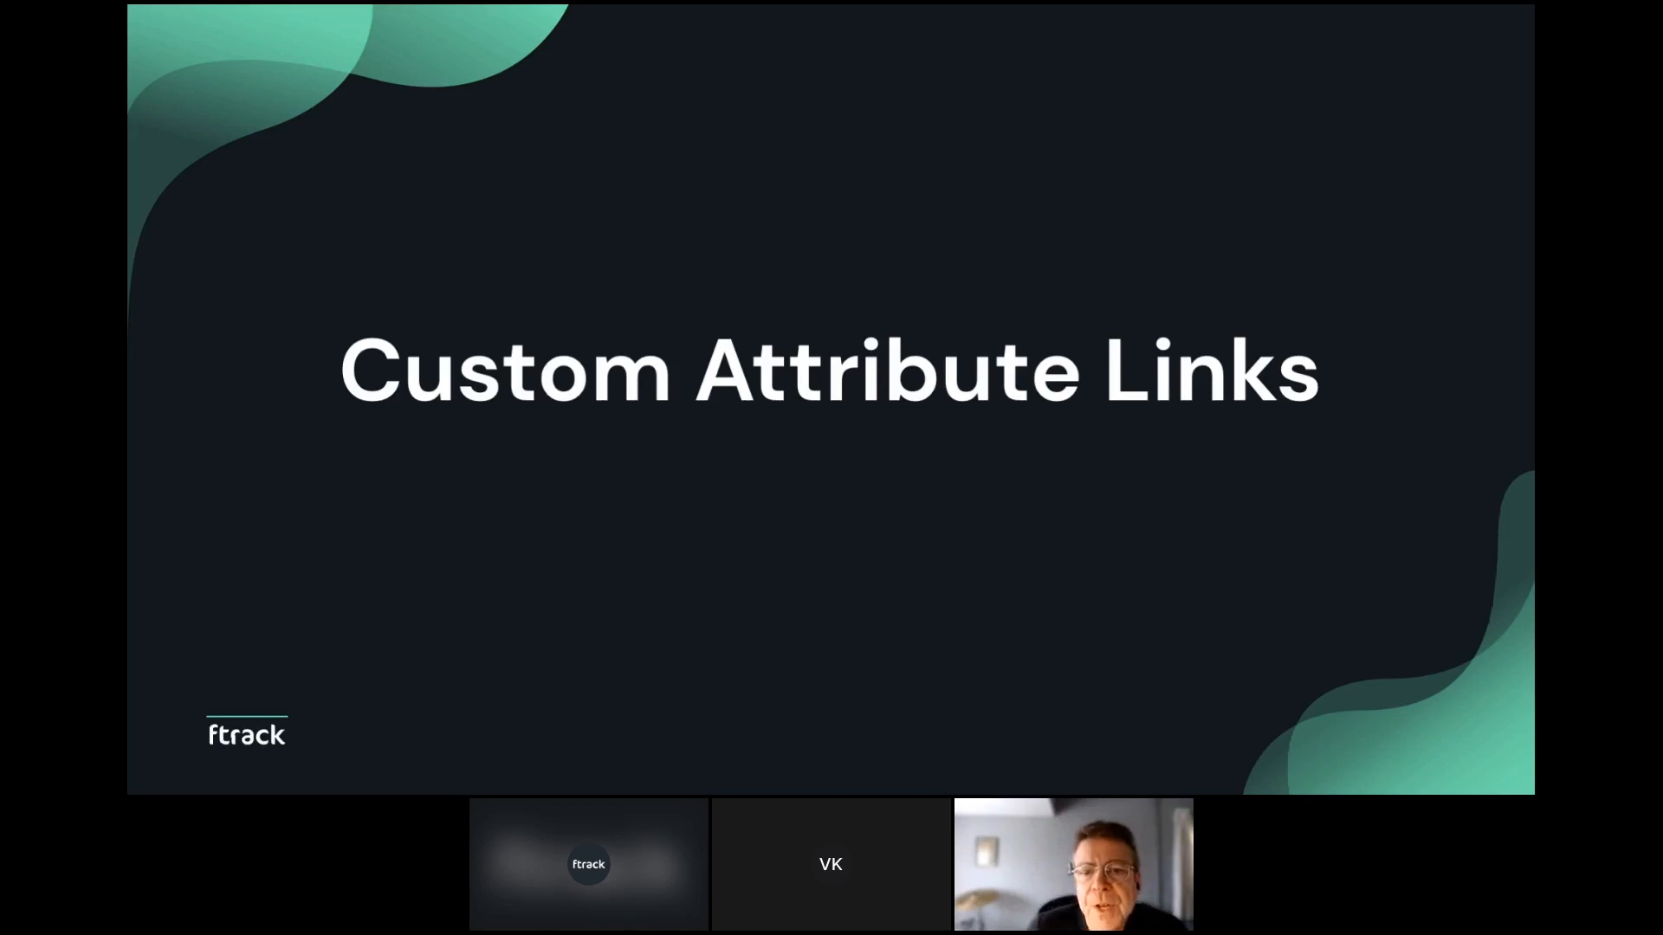
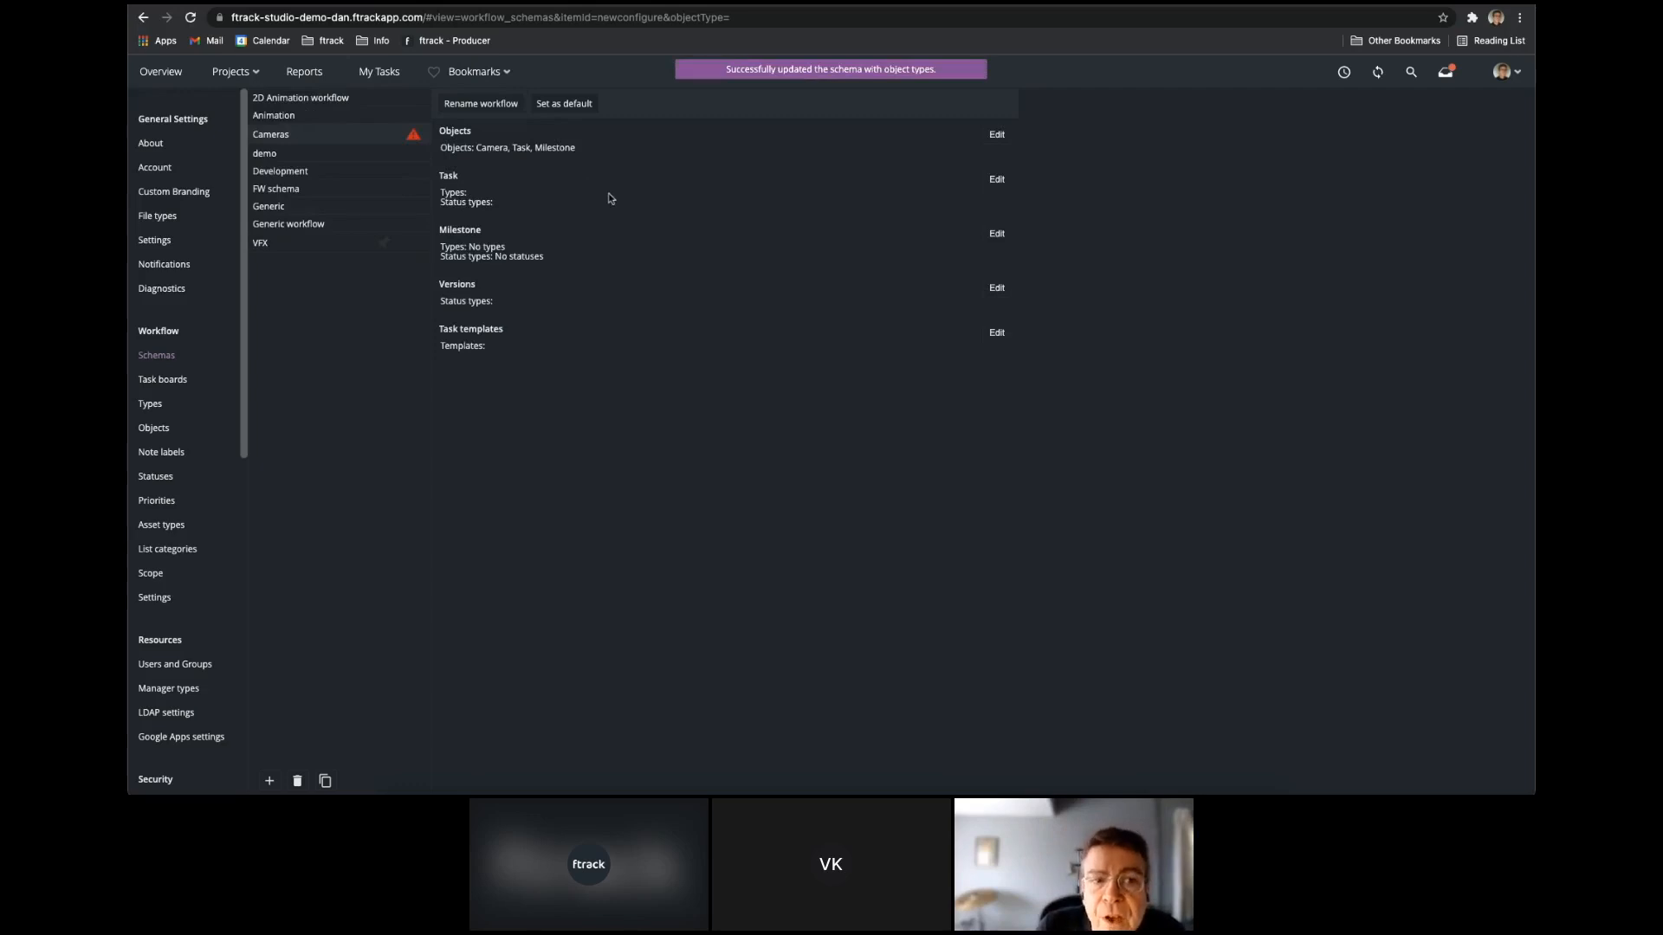
Assign the Generic task type and the Normal status to tasks in the Cameras workflow schema and save.
{"action": "left_click", "coordinate": [997, 180]}
{"action": "left_click", "coordinate": [642, 565]}
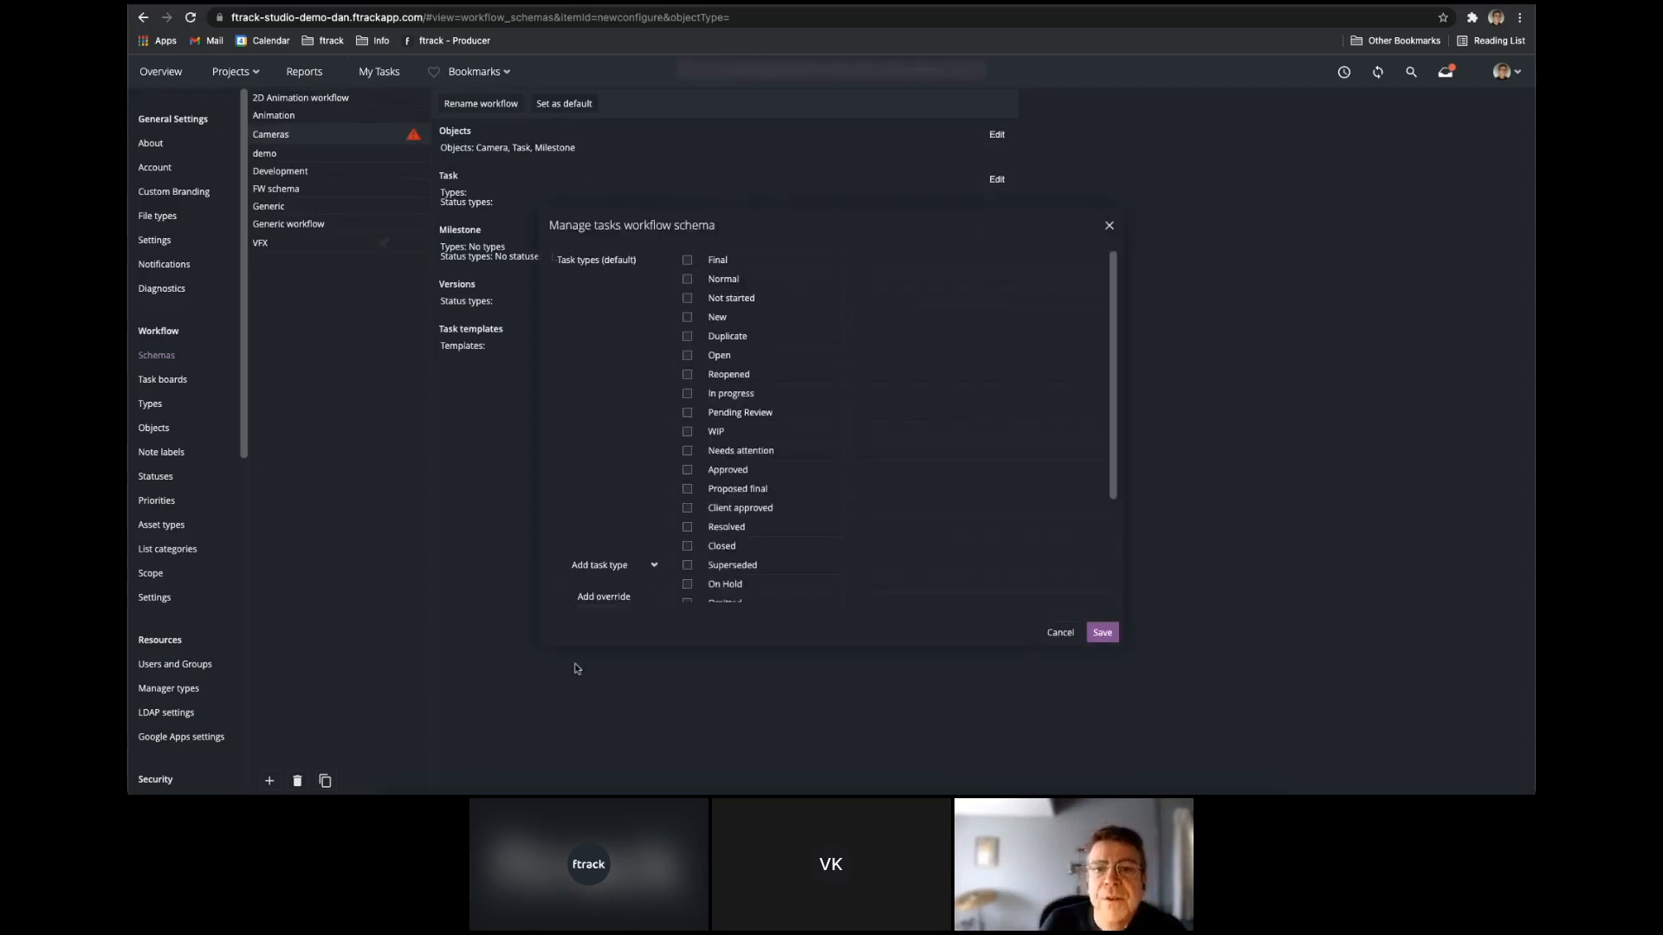
{"action": "left_click", "coordinate": [742, 380]}
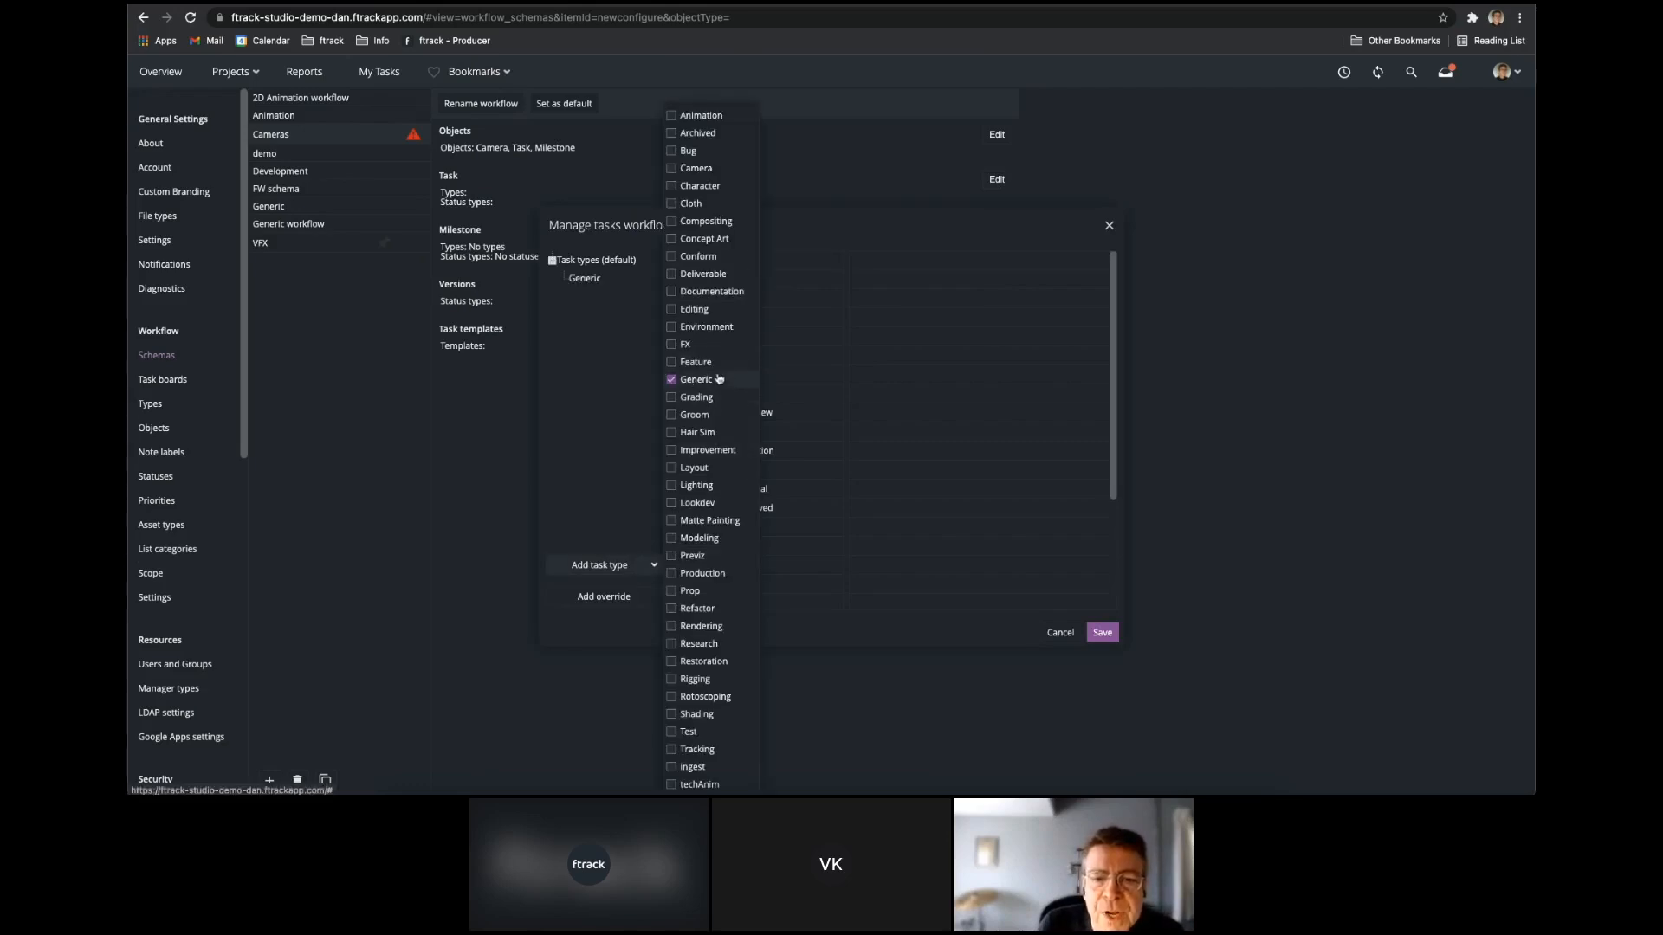
{"action": "left_click", "coordinate": [689, 279]}
{"action": "left_click", "coordinate": [1098, 633]}
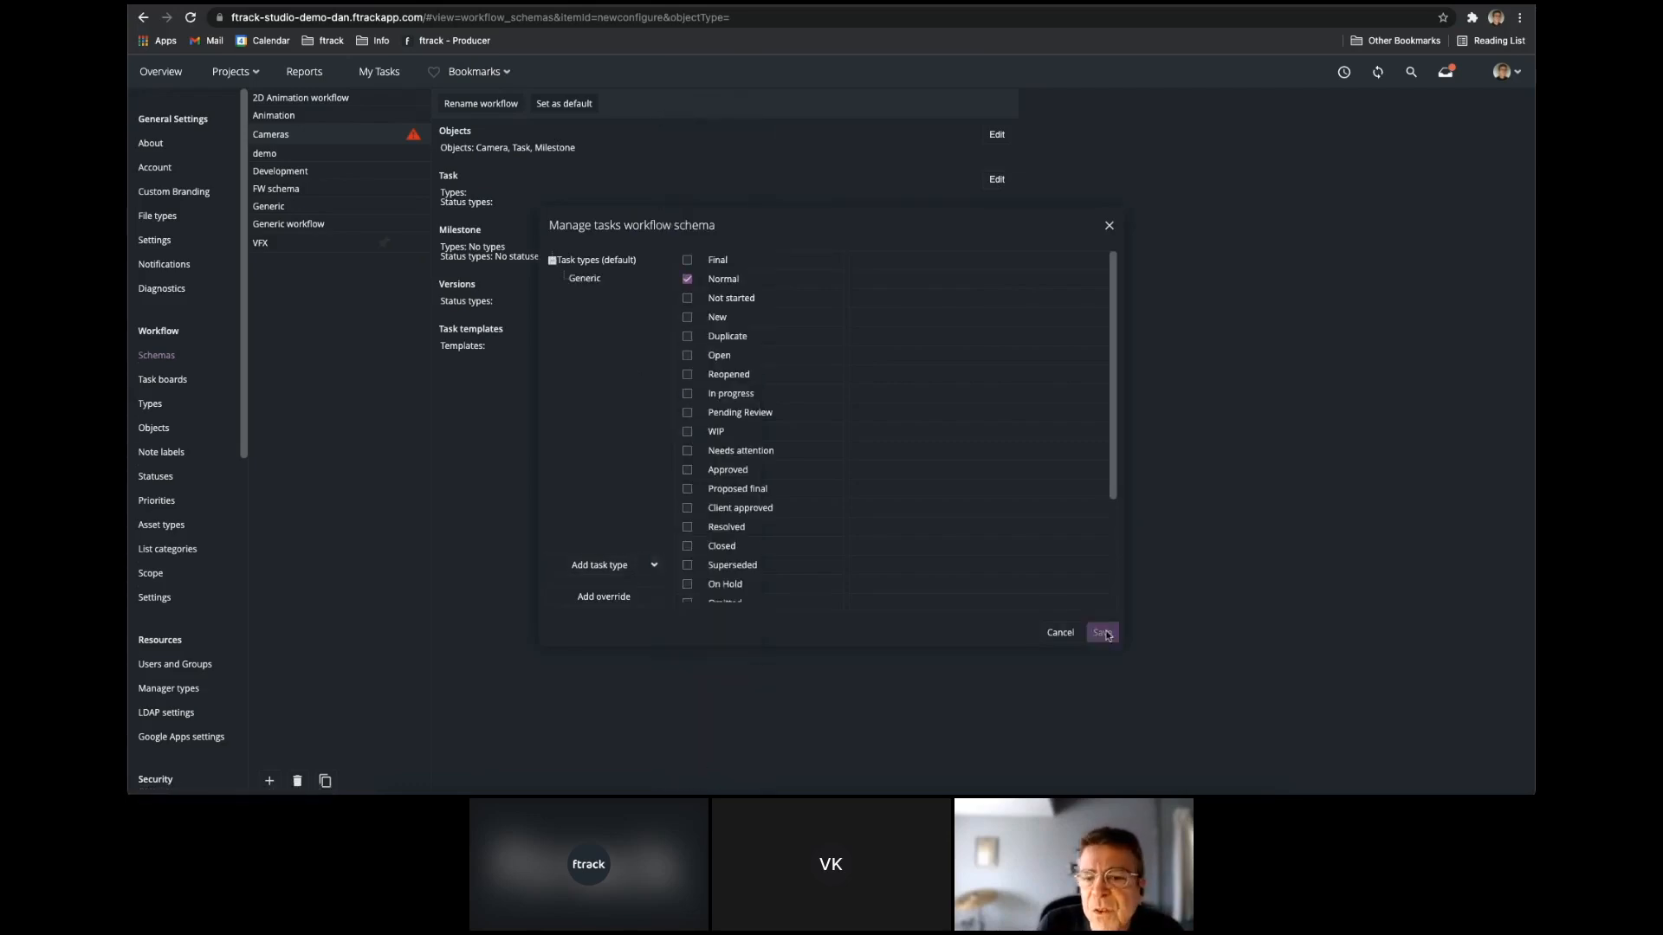
Enable the Normal status for versions in the Cameras workflow schema and save.
{"action": "left_click", "coordinate": [996, 288]}
{"action": "left_click", "coordinate": [730, 345]}
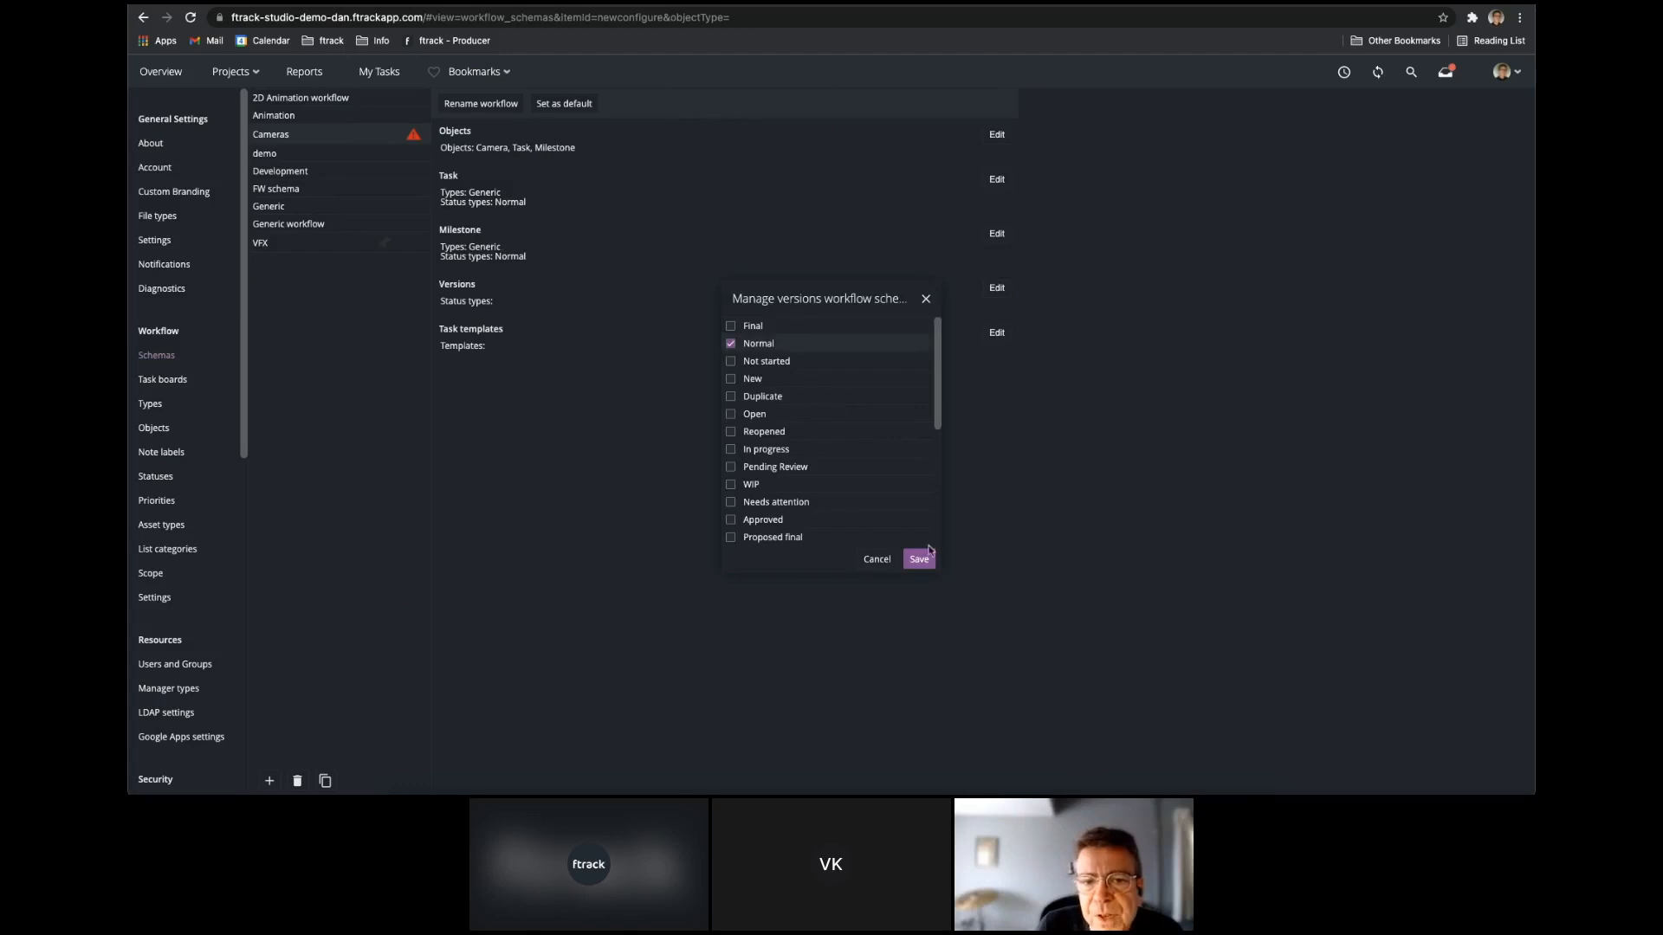
{"action": "left_click", "coordinate": [919, 559]}
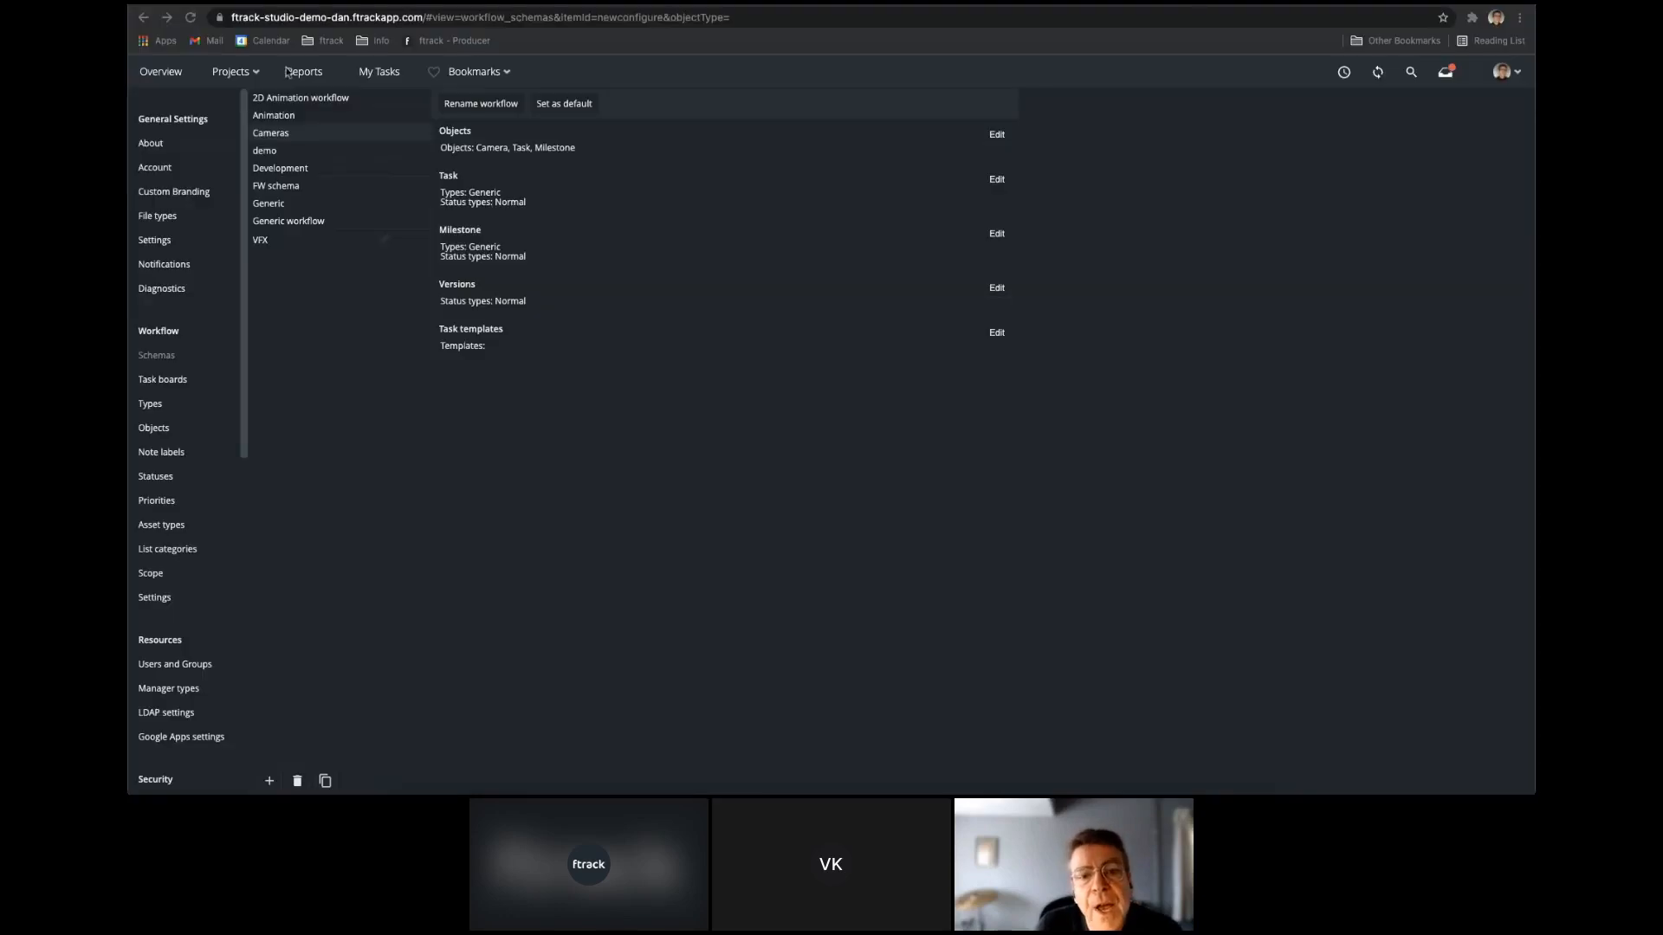
Create a new project named Cameras that uses the Cameras workflow.
{"action": "left_click", "coordinate": [233, 73]}
{"action": "left_click", "coordinate": [706, 117]}
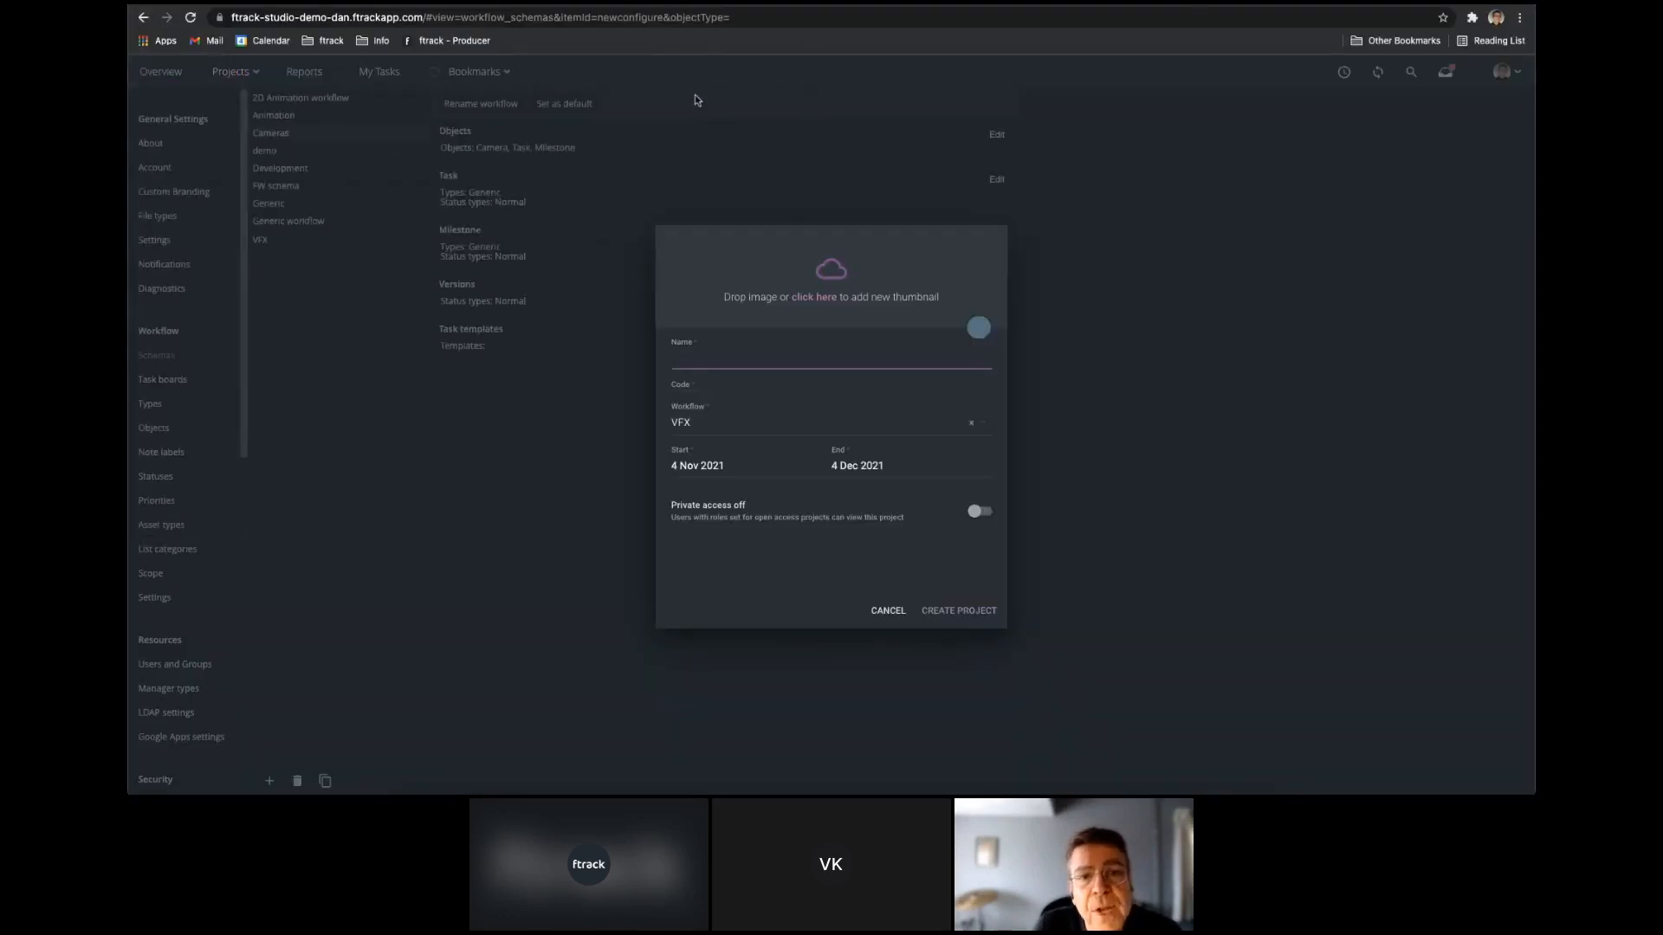
{"action": "type", "text": "Cameras"}
{"action": "left_click", "coordinate": [891, 424]}
{"action": "scroll", "coordinate": [797, 485], "scroll_direction": "up", "scroll_amount": 2}
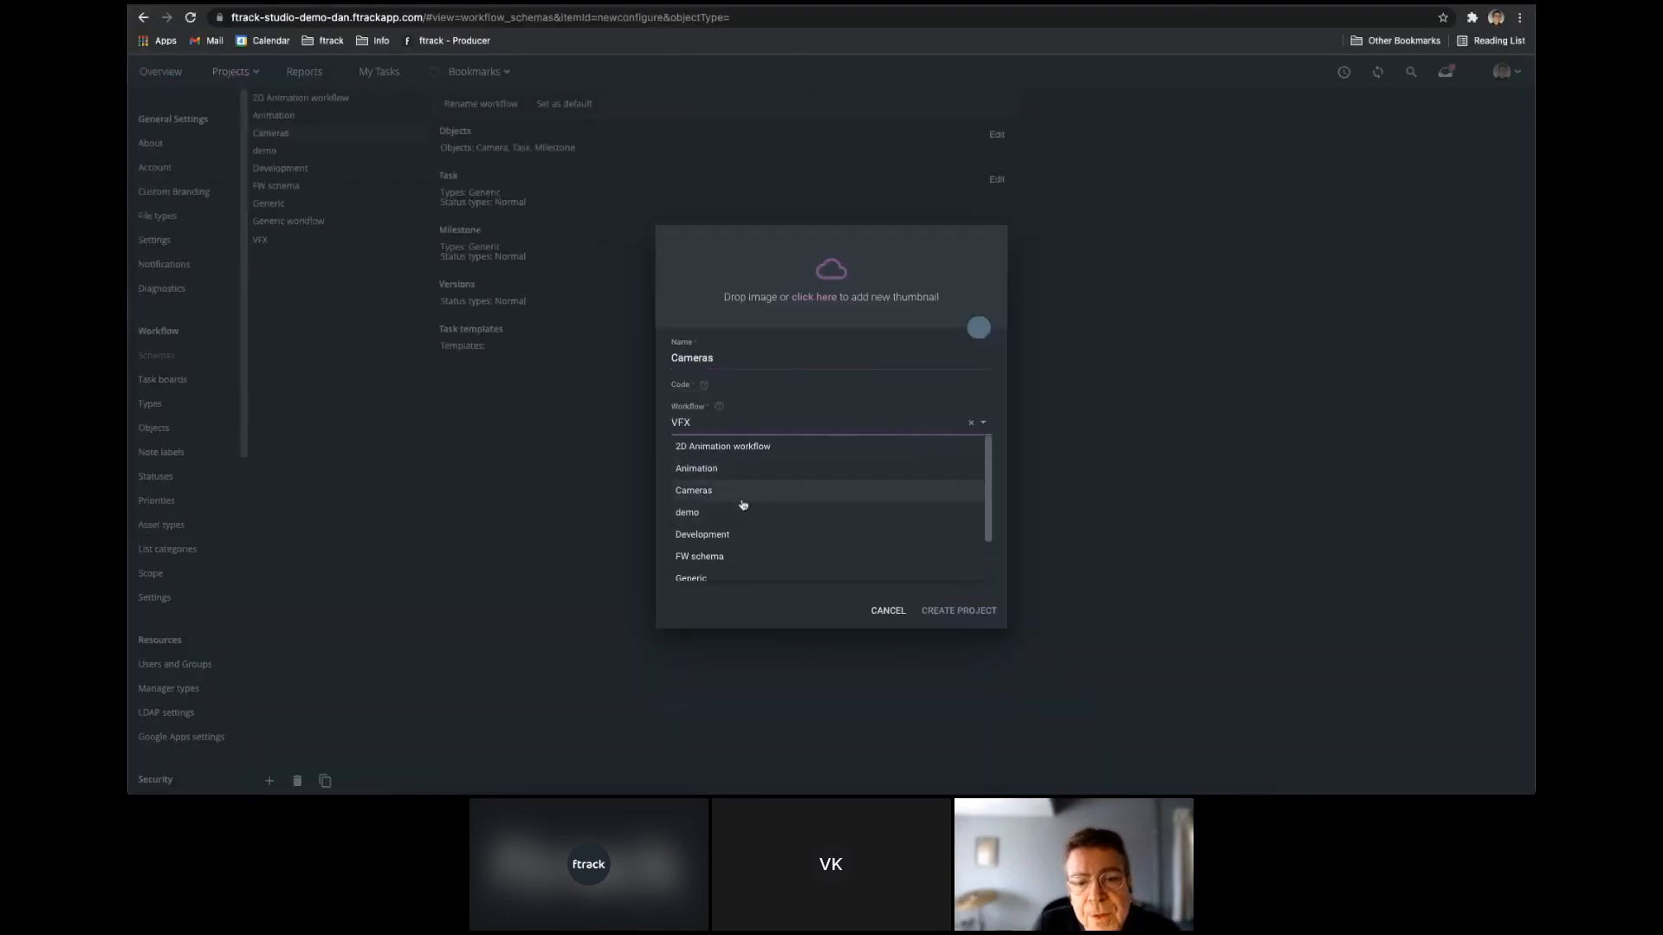
{"action": "left_click", "coordinate": [705, 492]}
{"action": "left_click", "coordinate": [956, 611]}
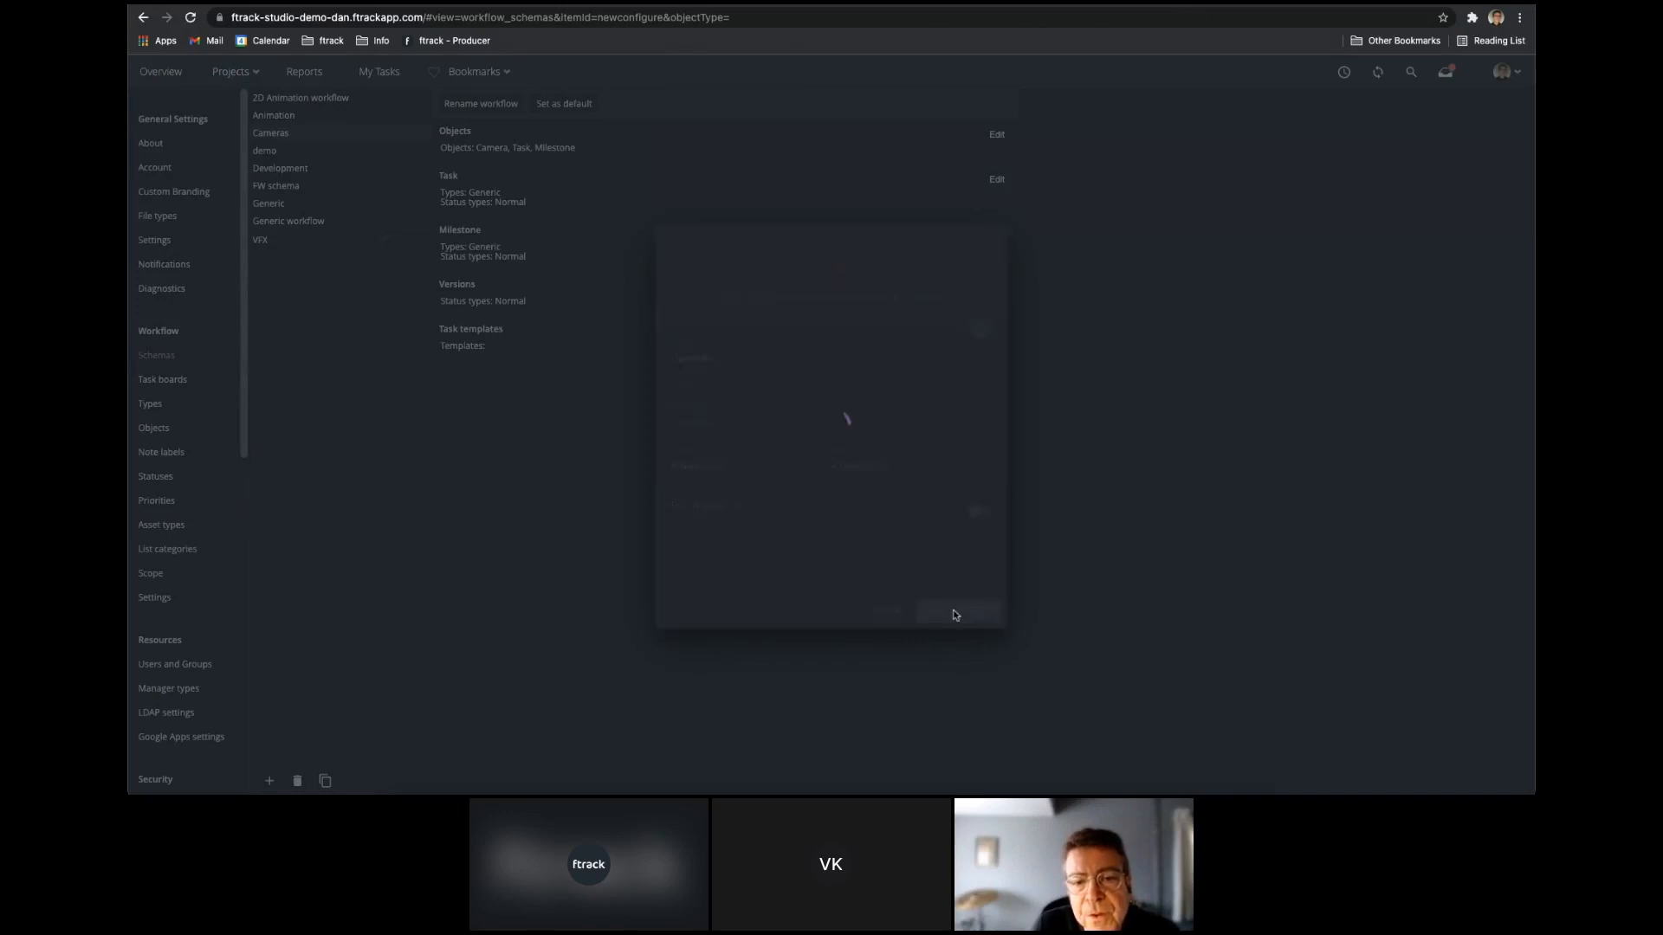
{"action": "left_click", "coordinate": [962, 611]}
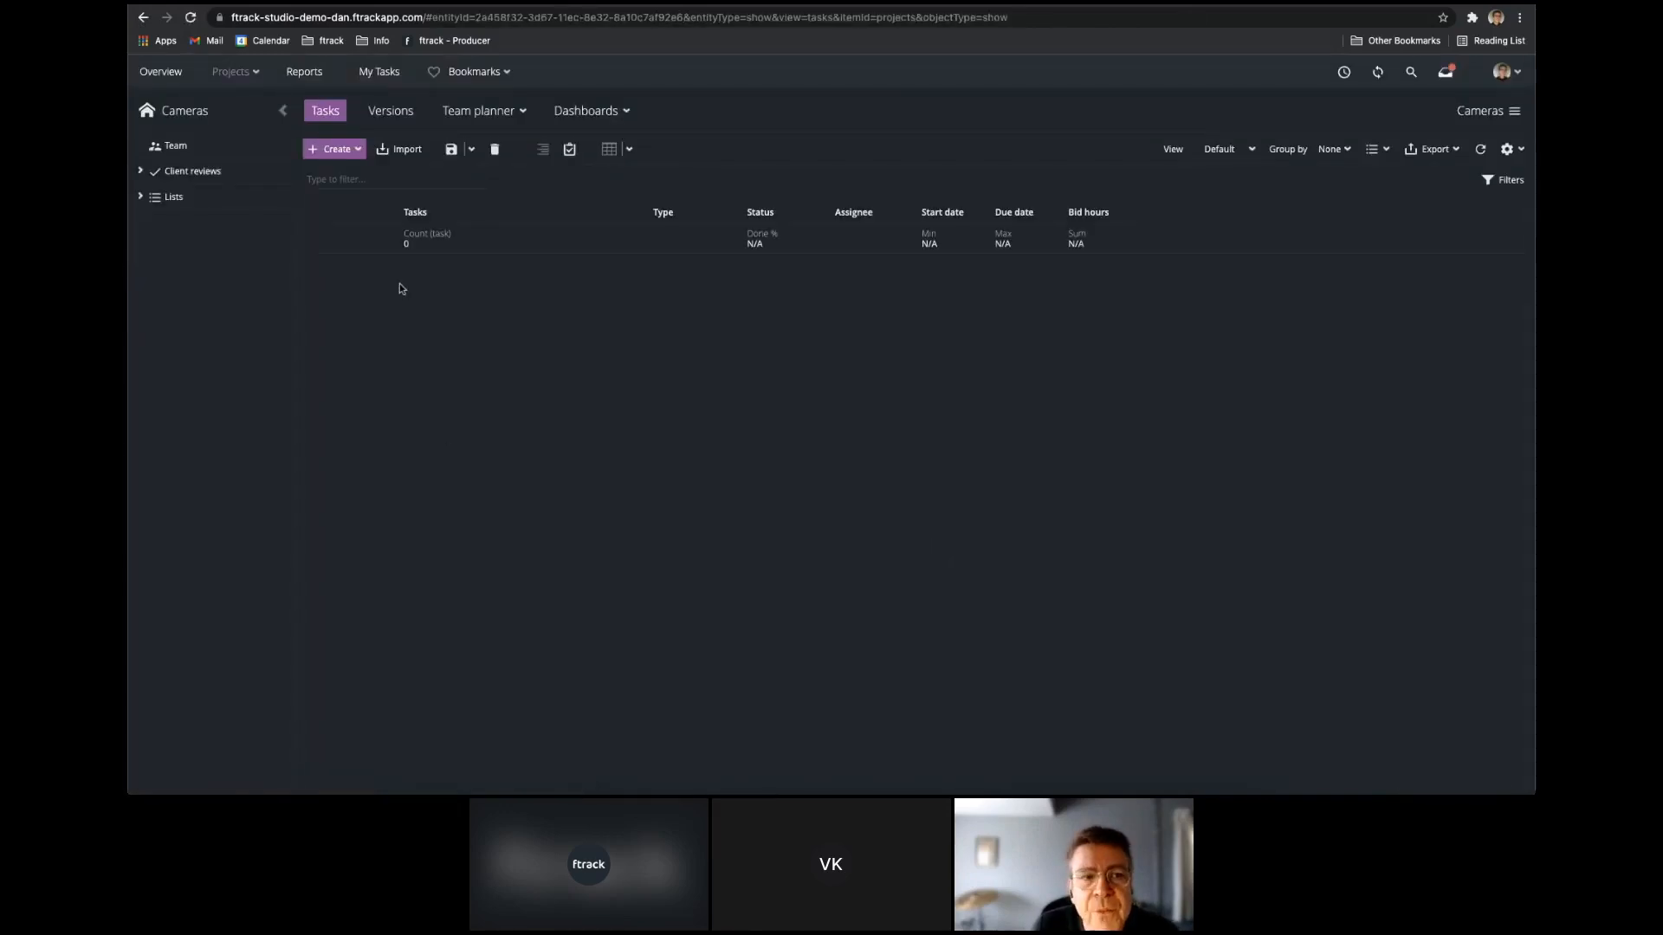
Create a camera object named GoPro linked to the Cameras project.
{"action": "left_click", "coordinate": [334, 152]}
{"action": "left_click", "coordinate": [332, 170]}
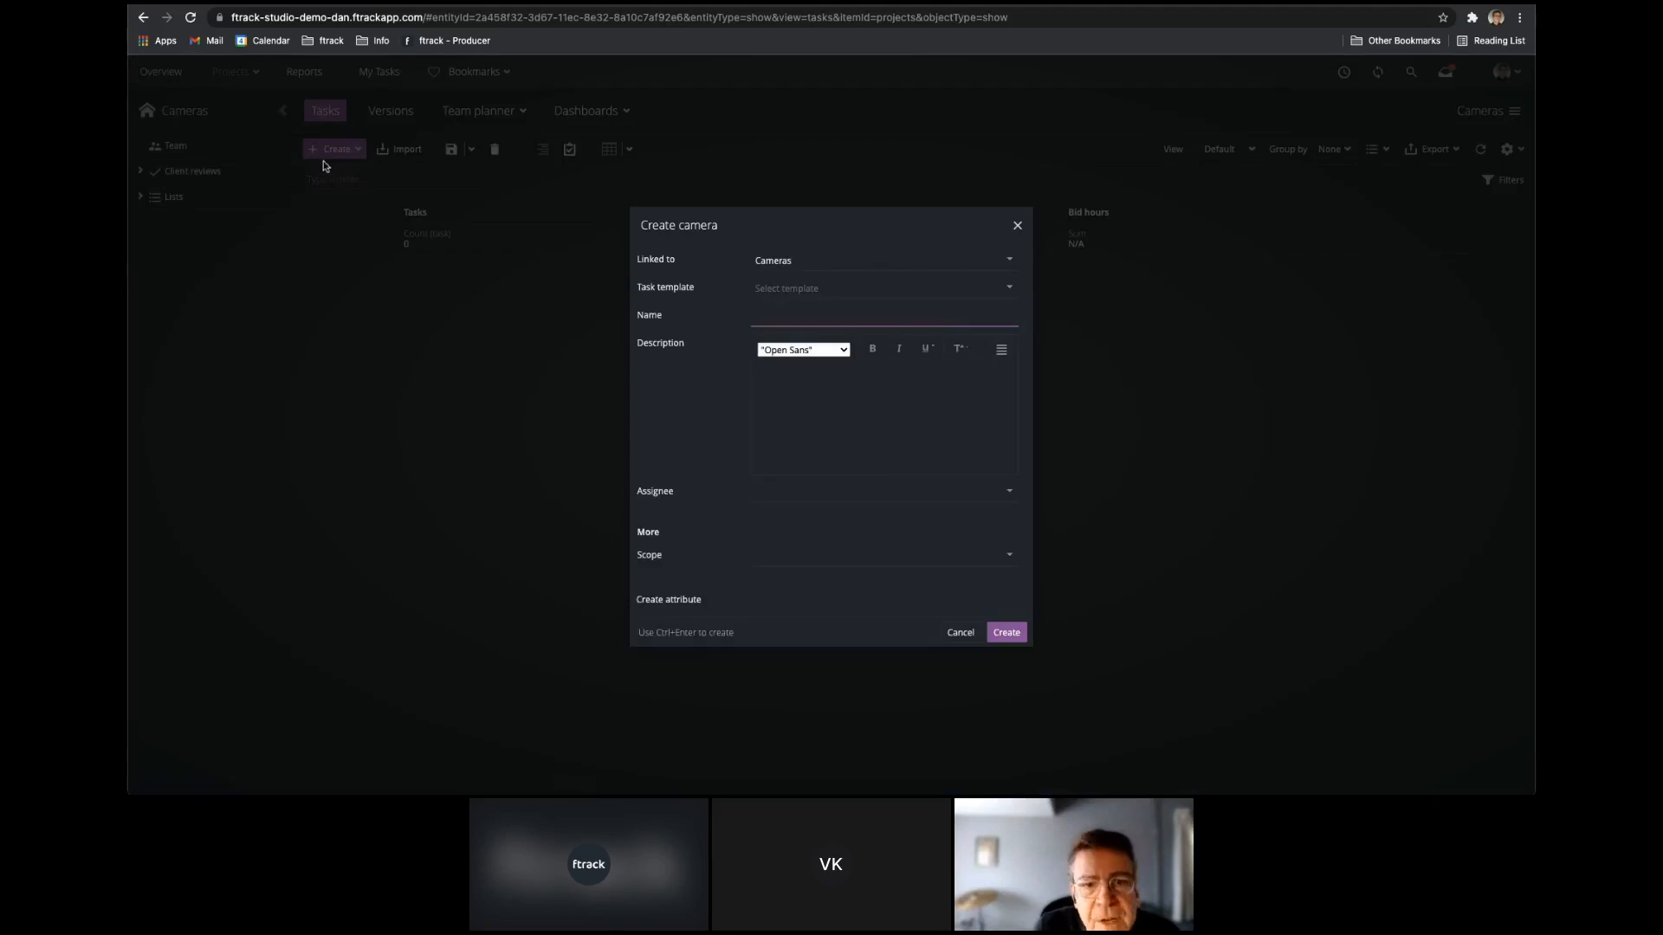
{"action": "type", "text": "GoPro"}
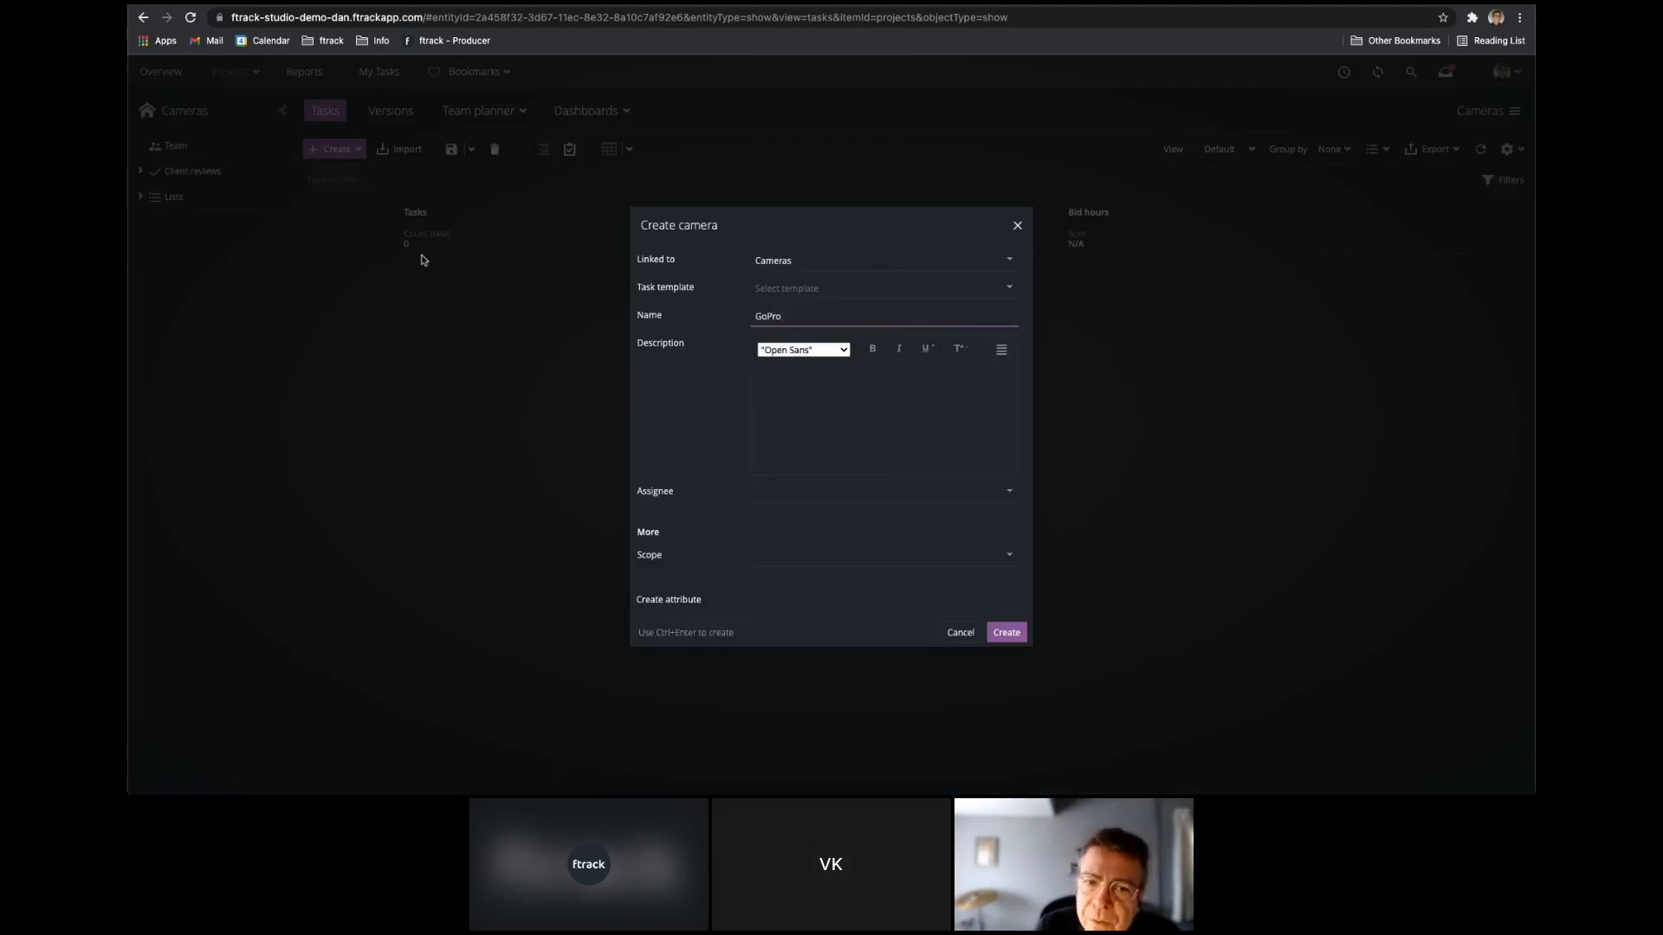
{"action": "left_click", "coordinate": [1003, 638]}
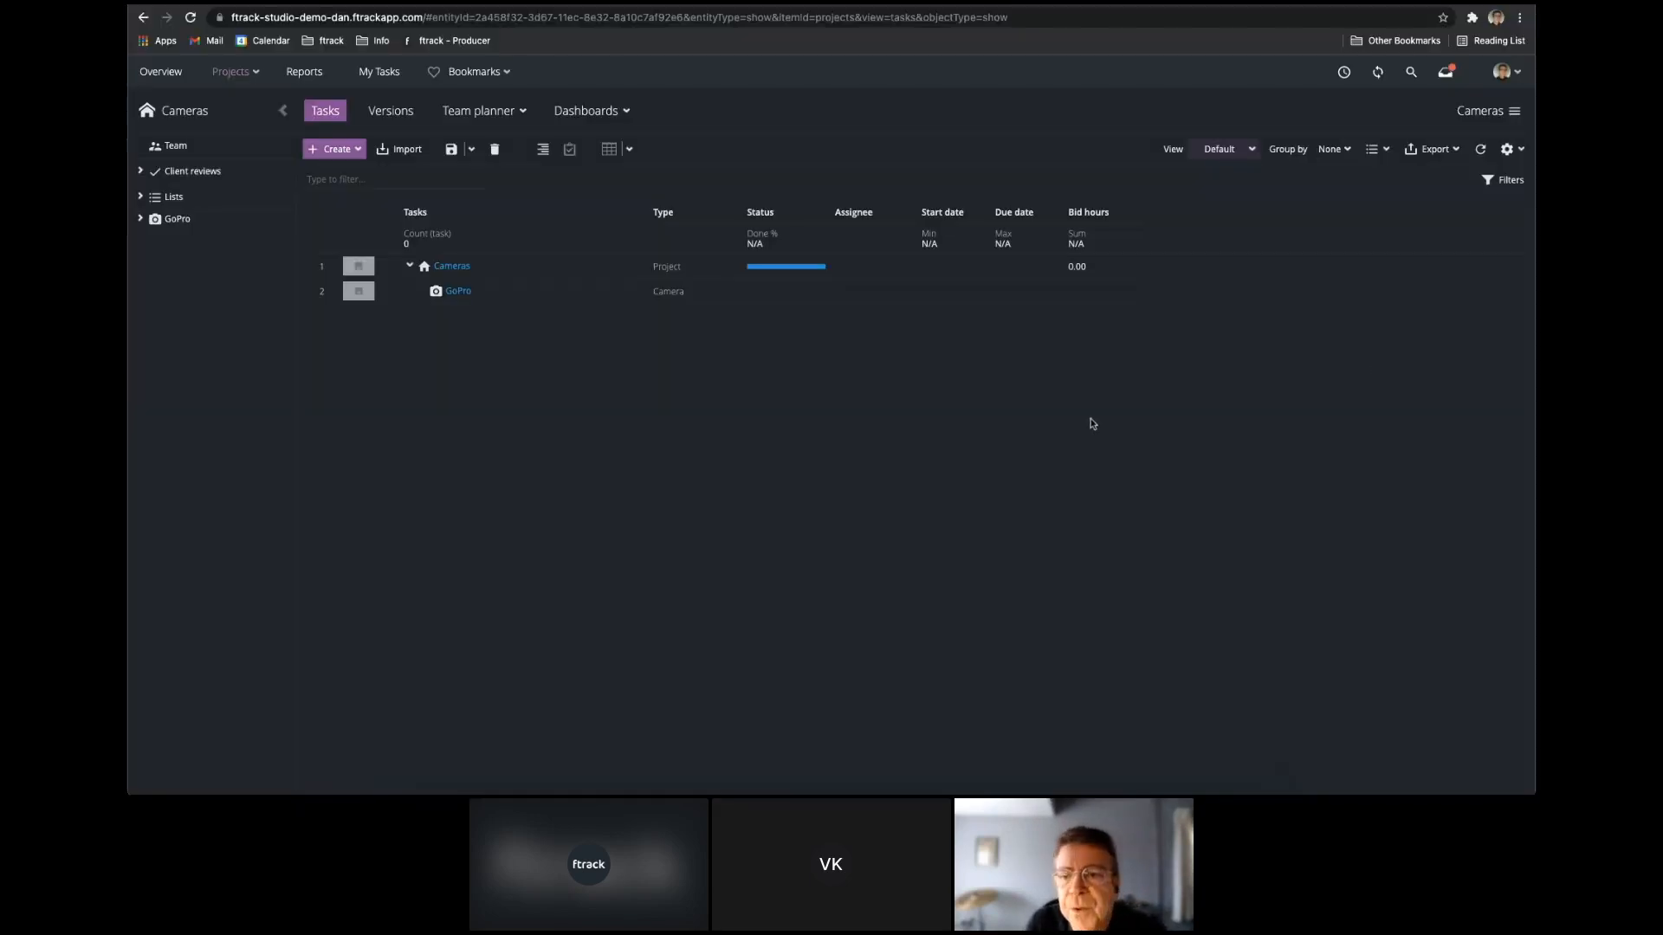
Start a new custom attribute in the system settings, labelled Camera Resolution and named camera_resolution.
{"action": "left_click", "coordinate": [1521, 76]}
{"action": "left_click", "coordinate": [1463, 158]}
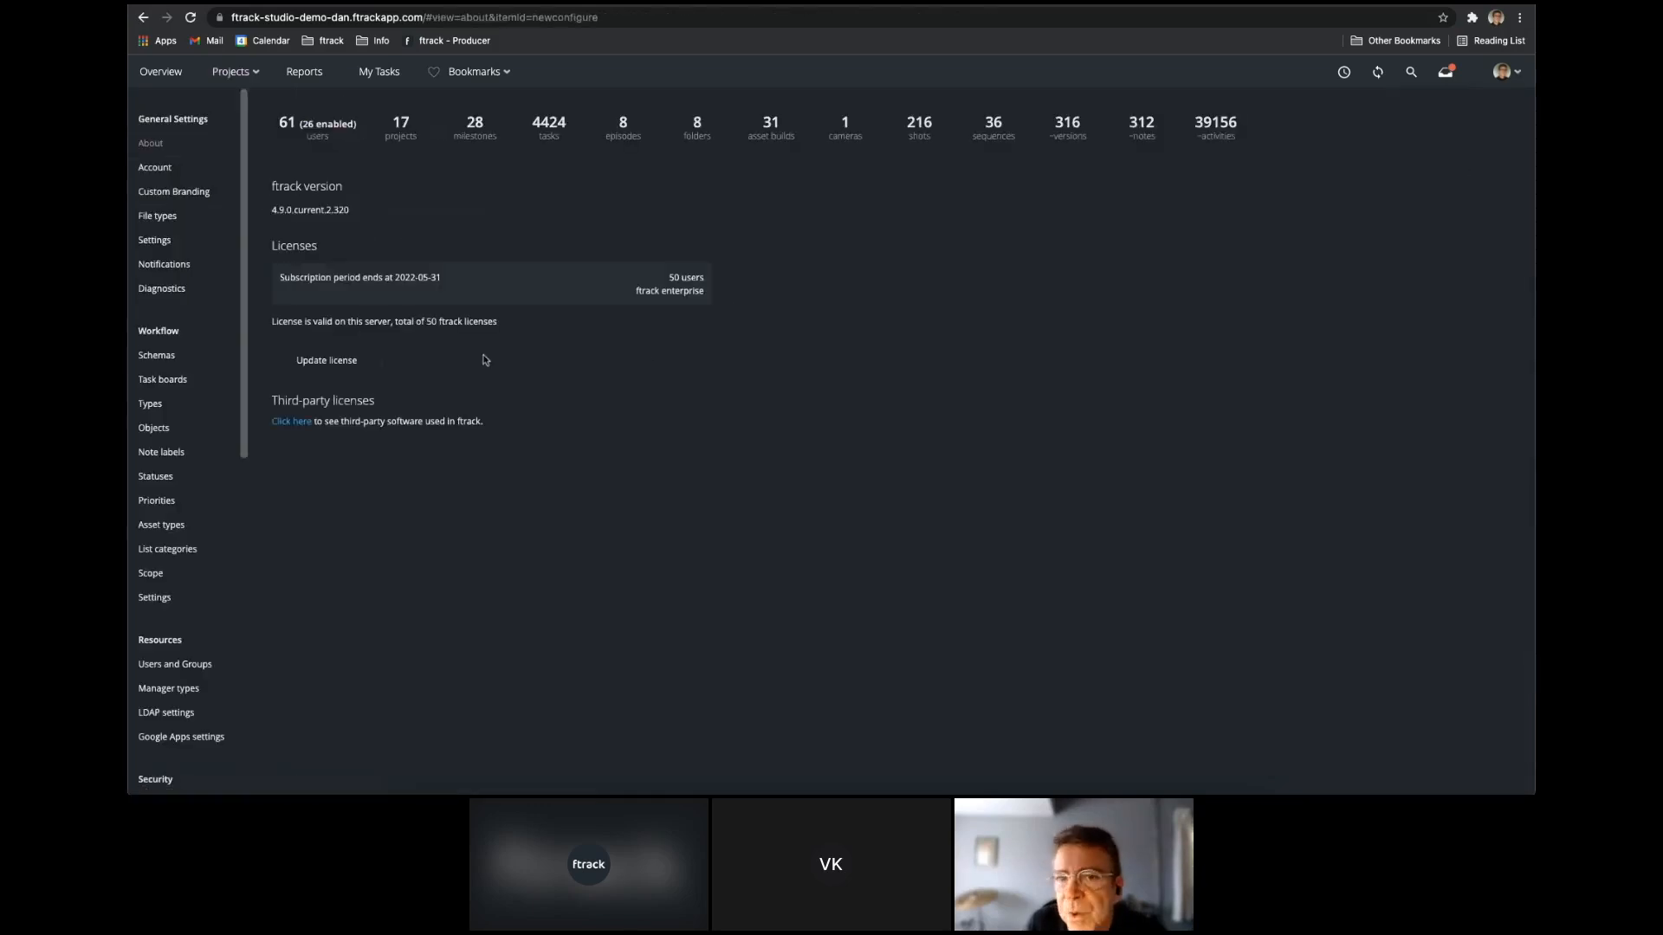
{"action": "scroll", "coordinate": [239, 220], "scroll_direction": "down", "scroll_amount": 6}
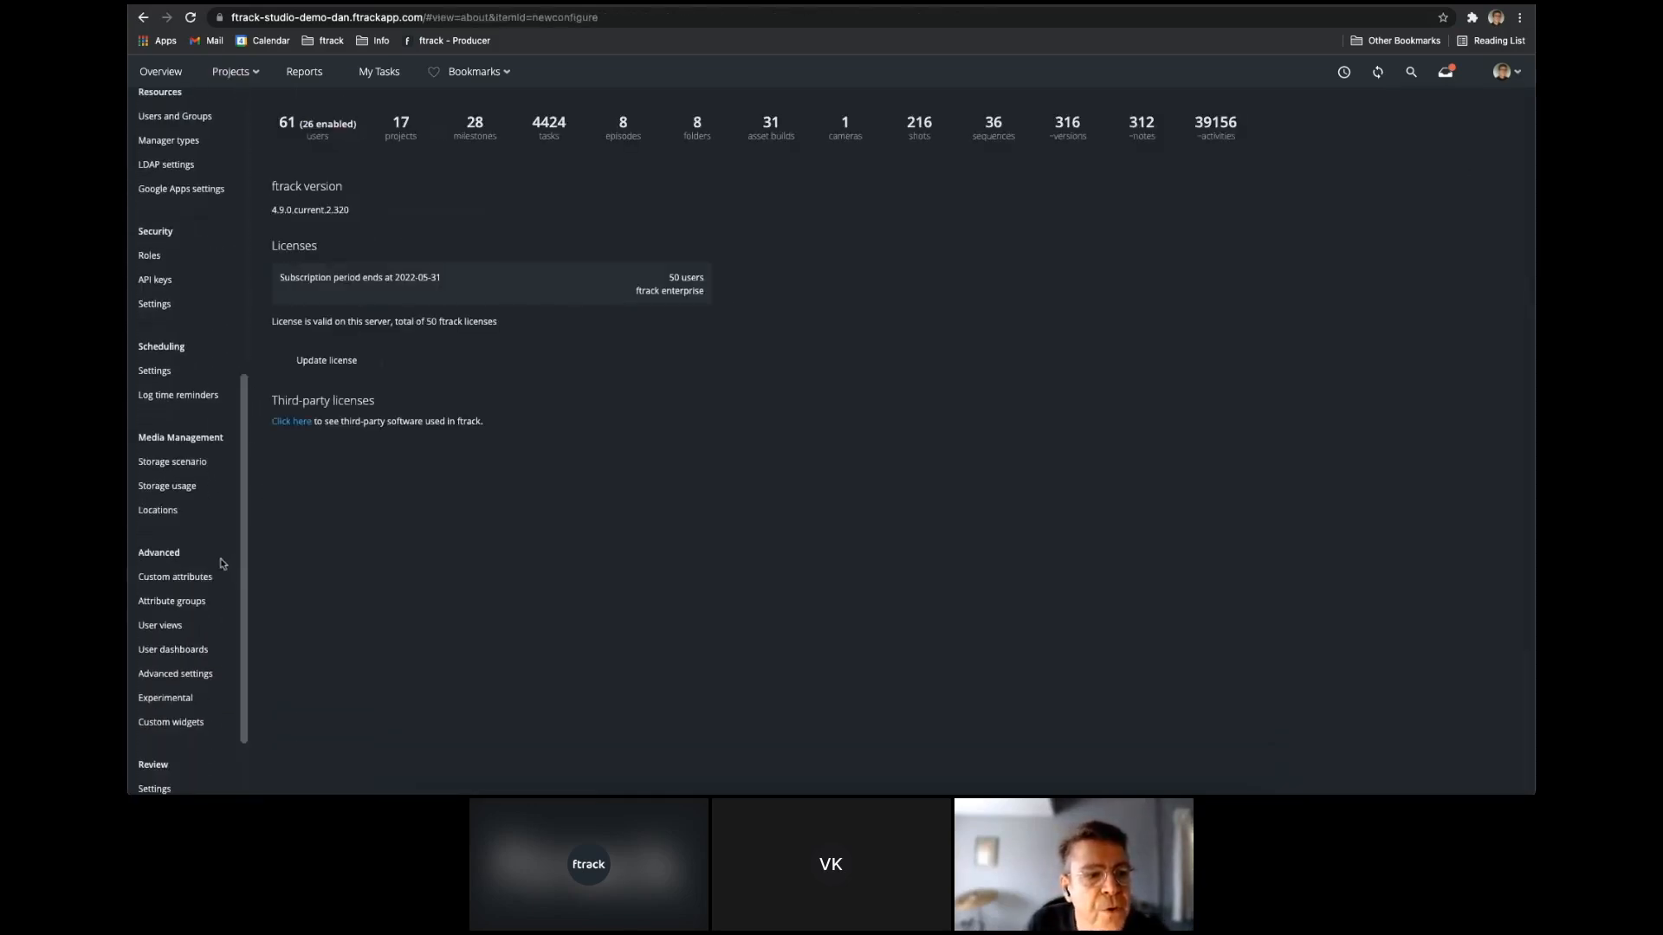
{"action": "left_click", "coordinate": [207, 578]}
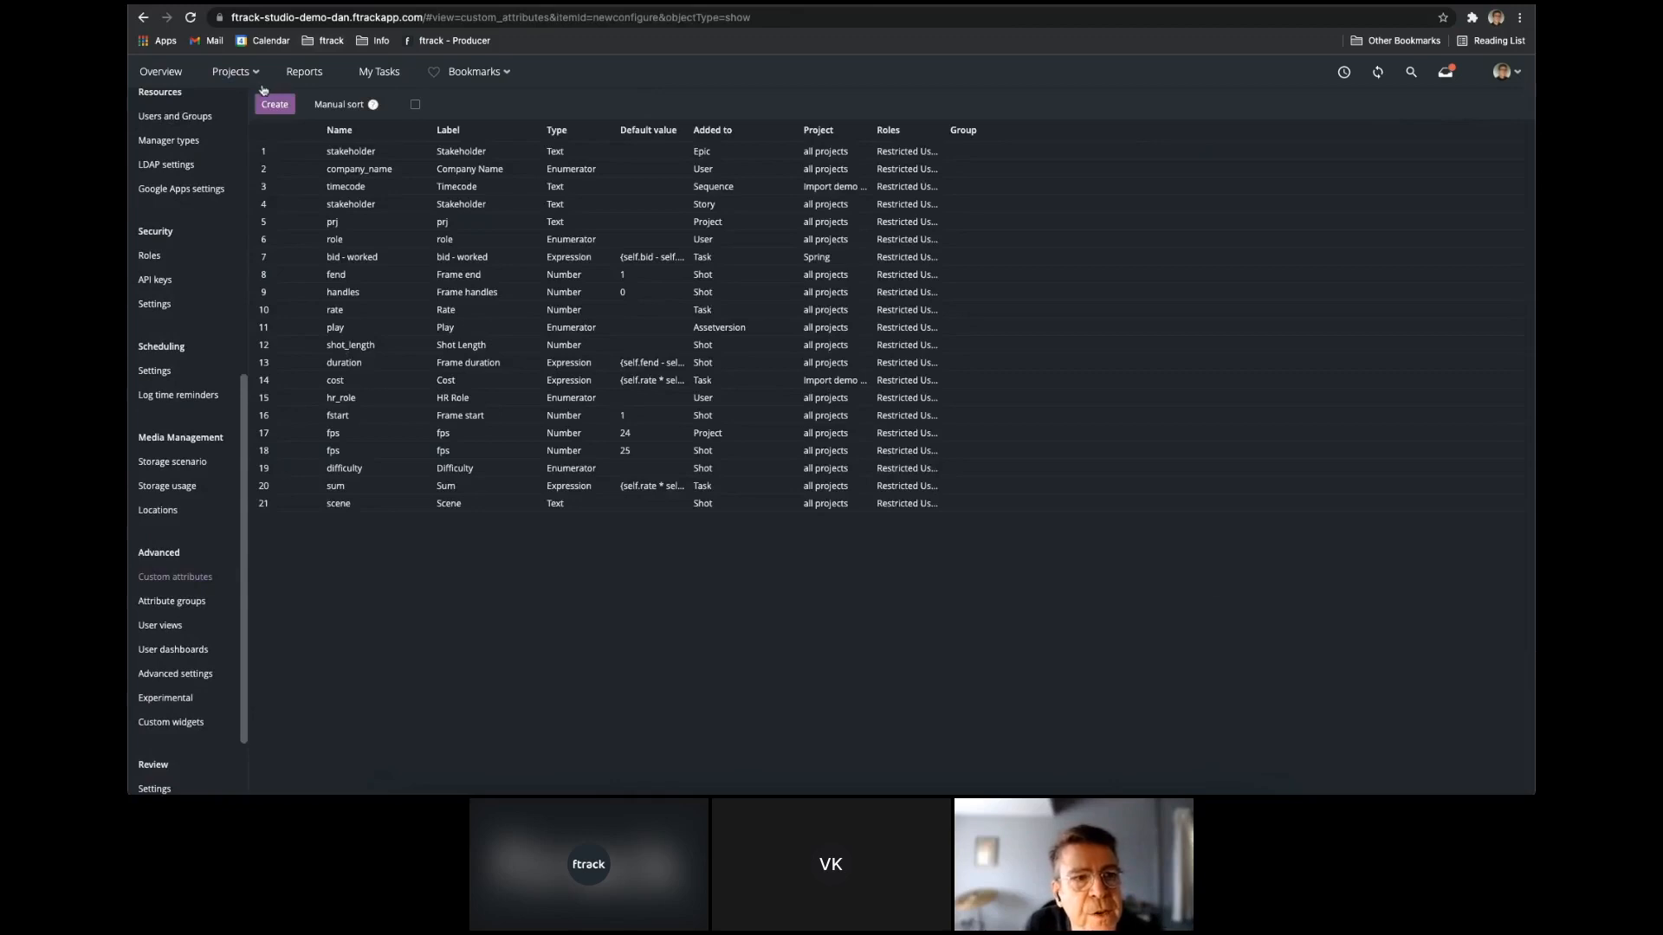
{"action": "left_click", "coordinate": [266, 108]}
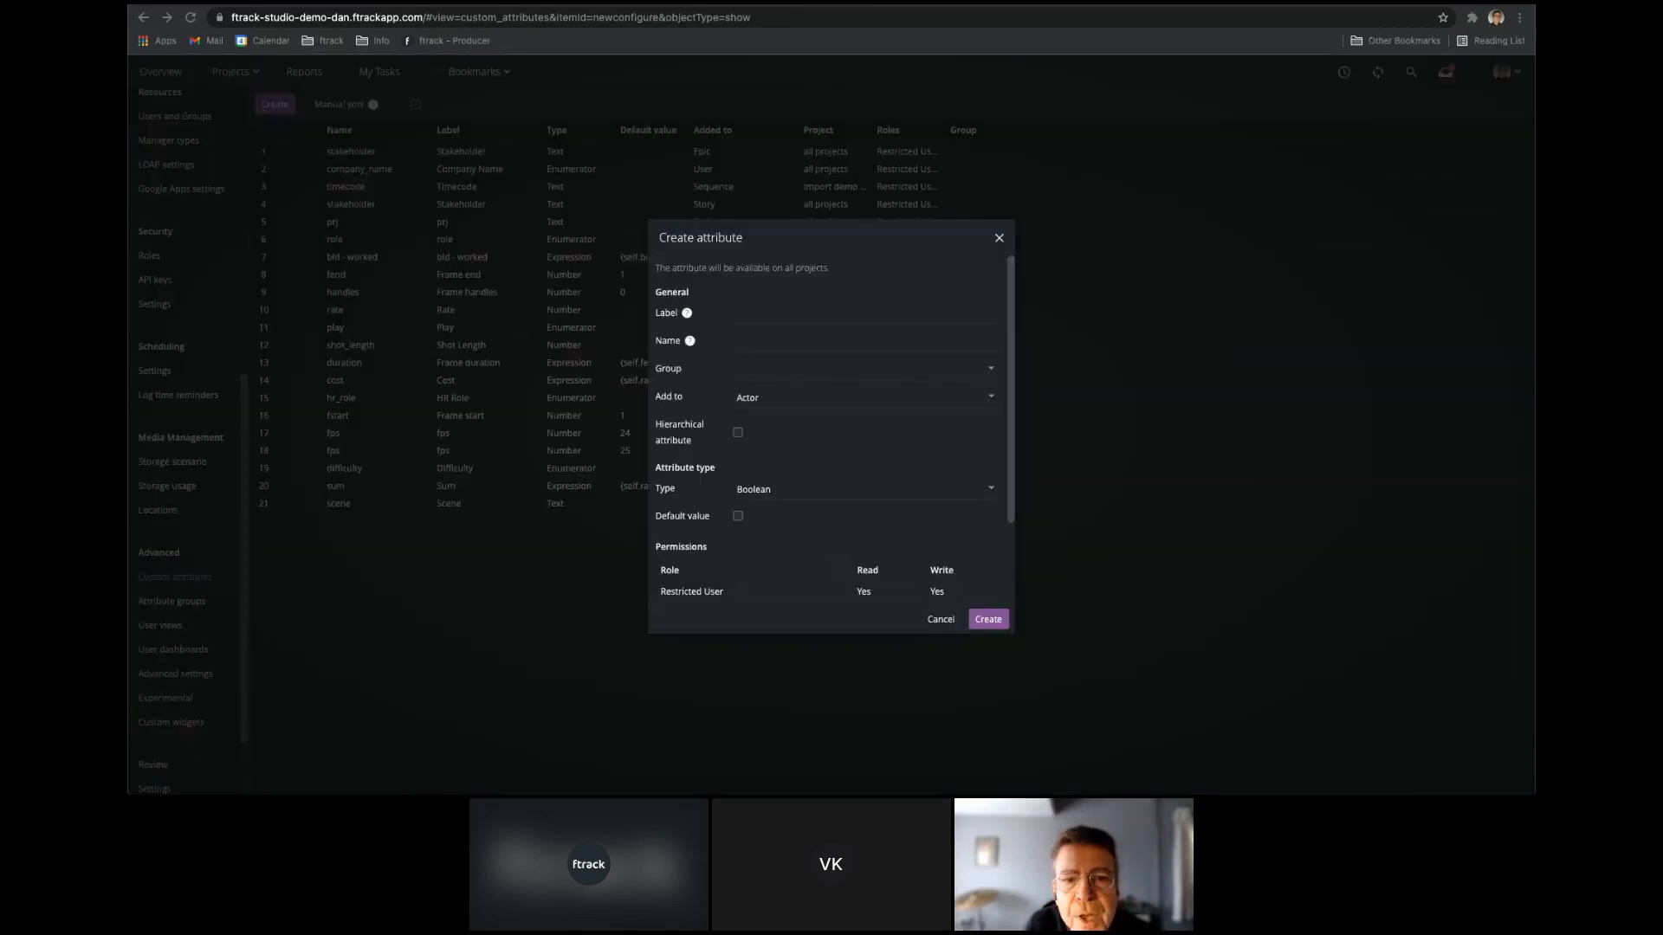
{"action": "left_click", "coordinate": [814, 315]}
{"action": "type", "text": "Camera Resolution"}
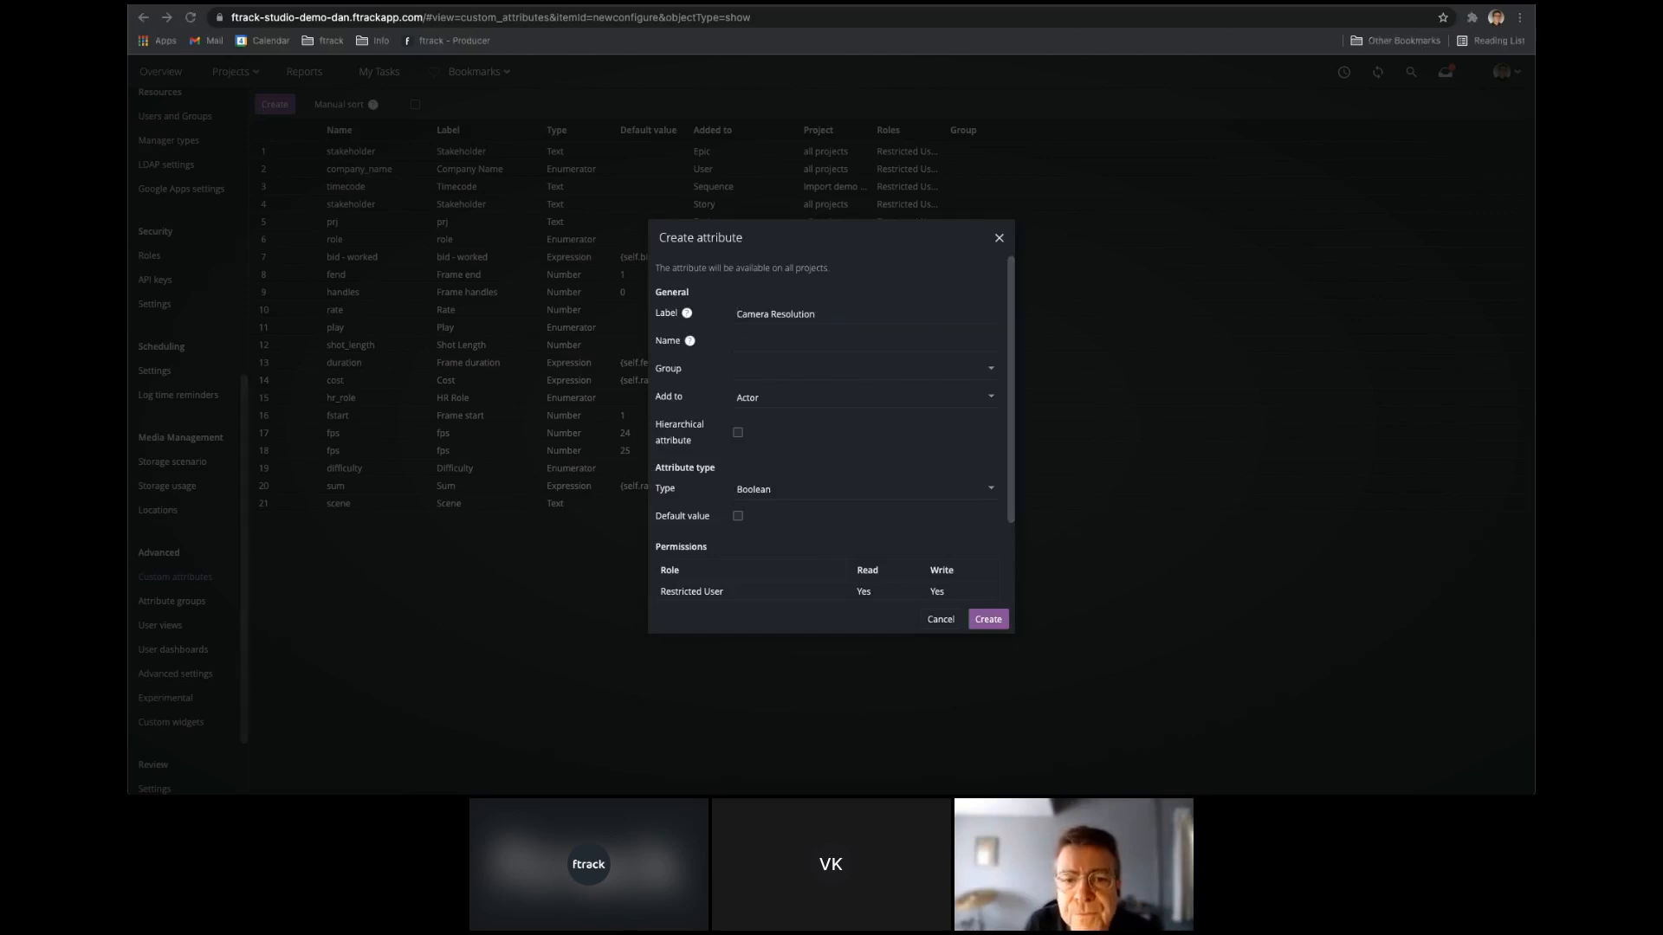
{"action": "left_click", "coordinate": [781, 343]}
{"action": "type", "text": "camera_resolution"}
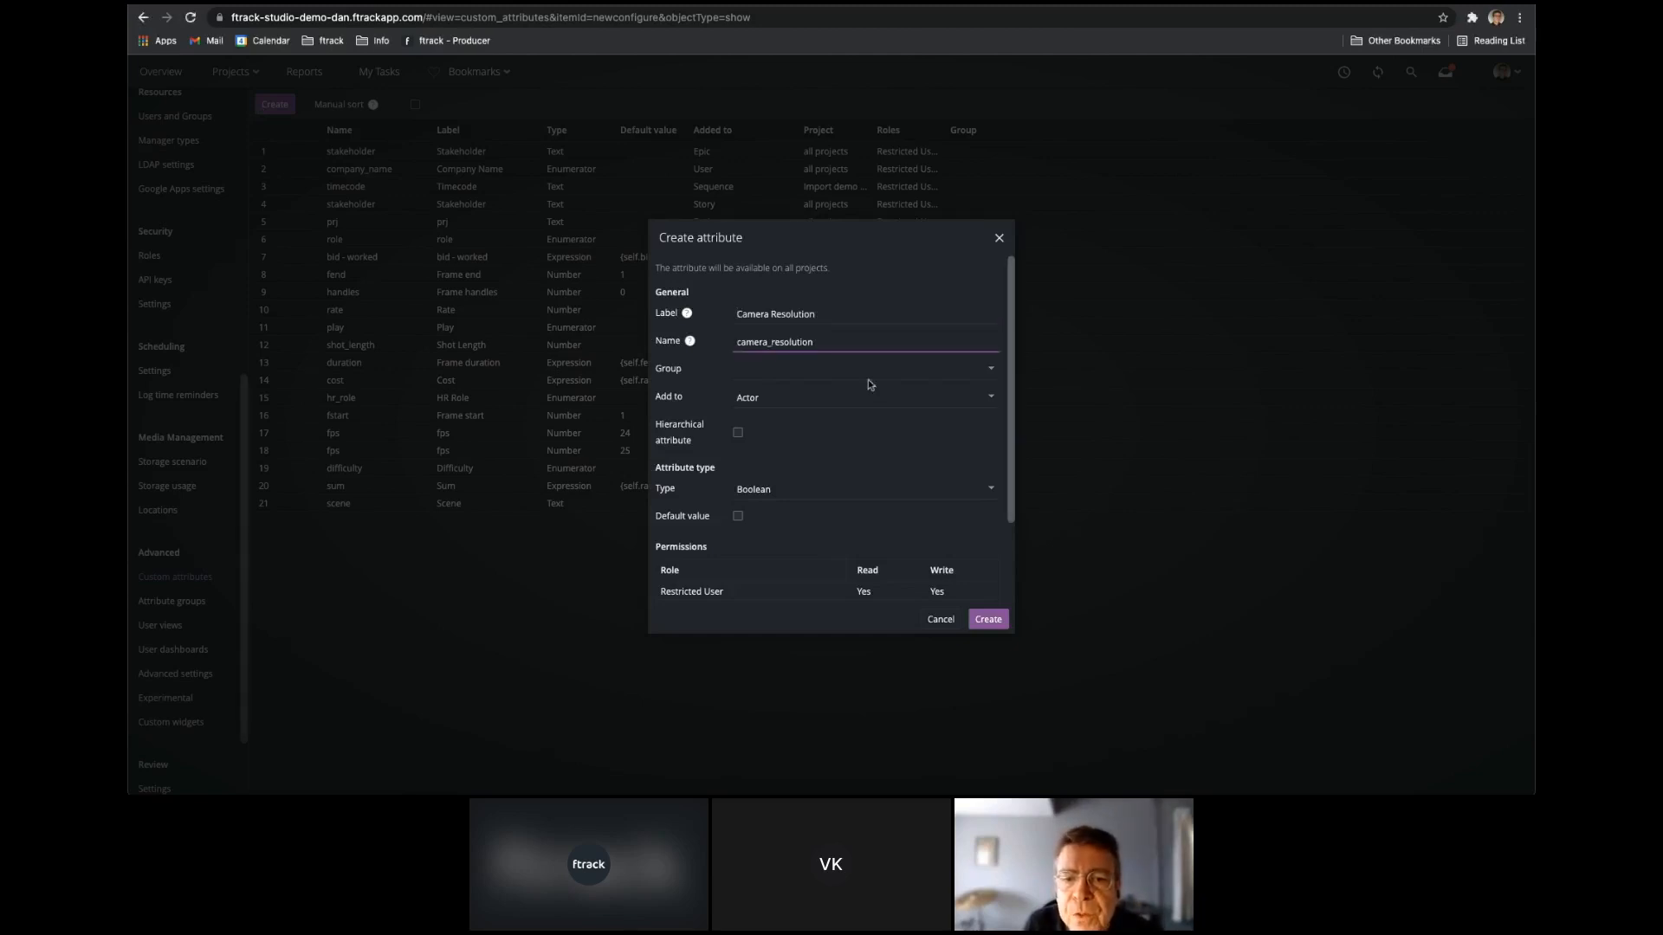
Add the Camera Resolution attribute to the Camera object and make its type Enumerator.
{"action": "left_click", "coordinate": [988, 397]}
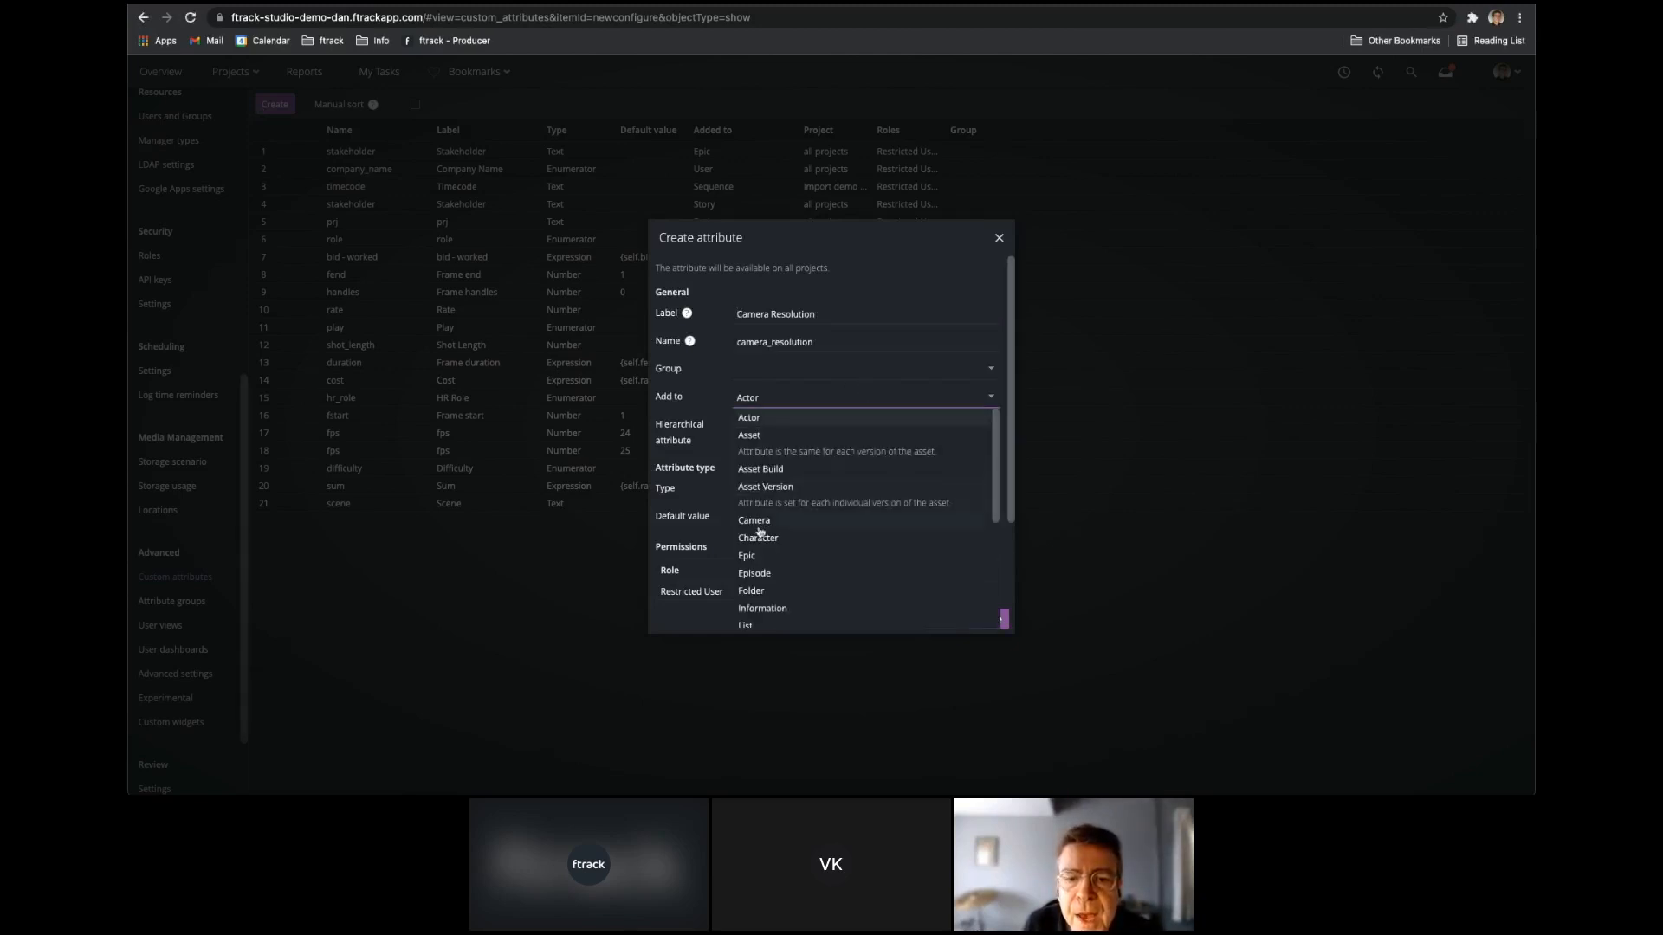
{"action": "left_click", "coordinate": [756, 530]}
{"action": "left_click", "coordinate": [989, 490]}
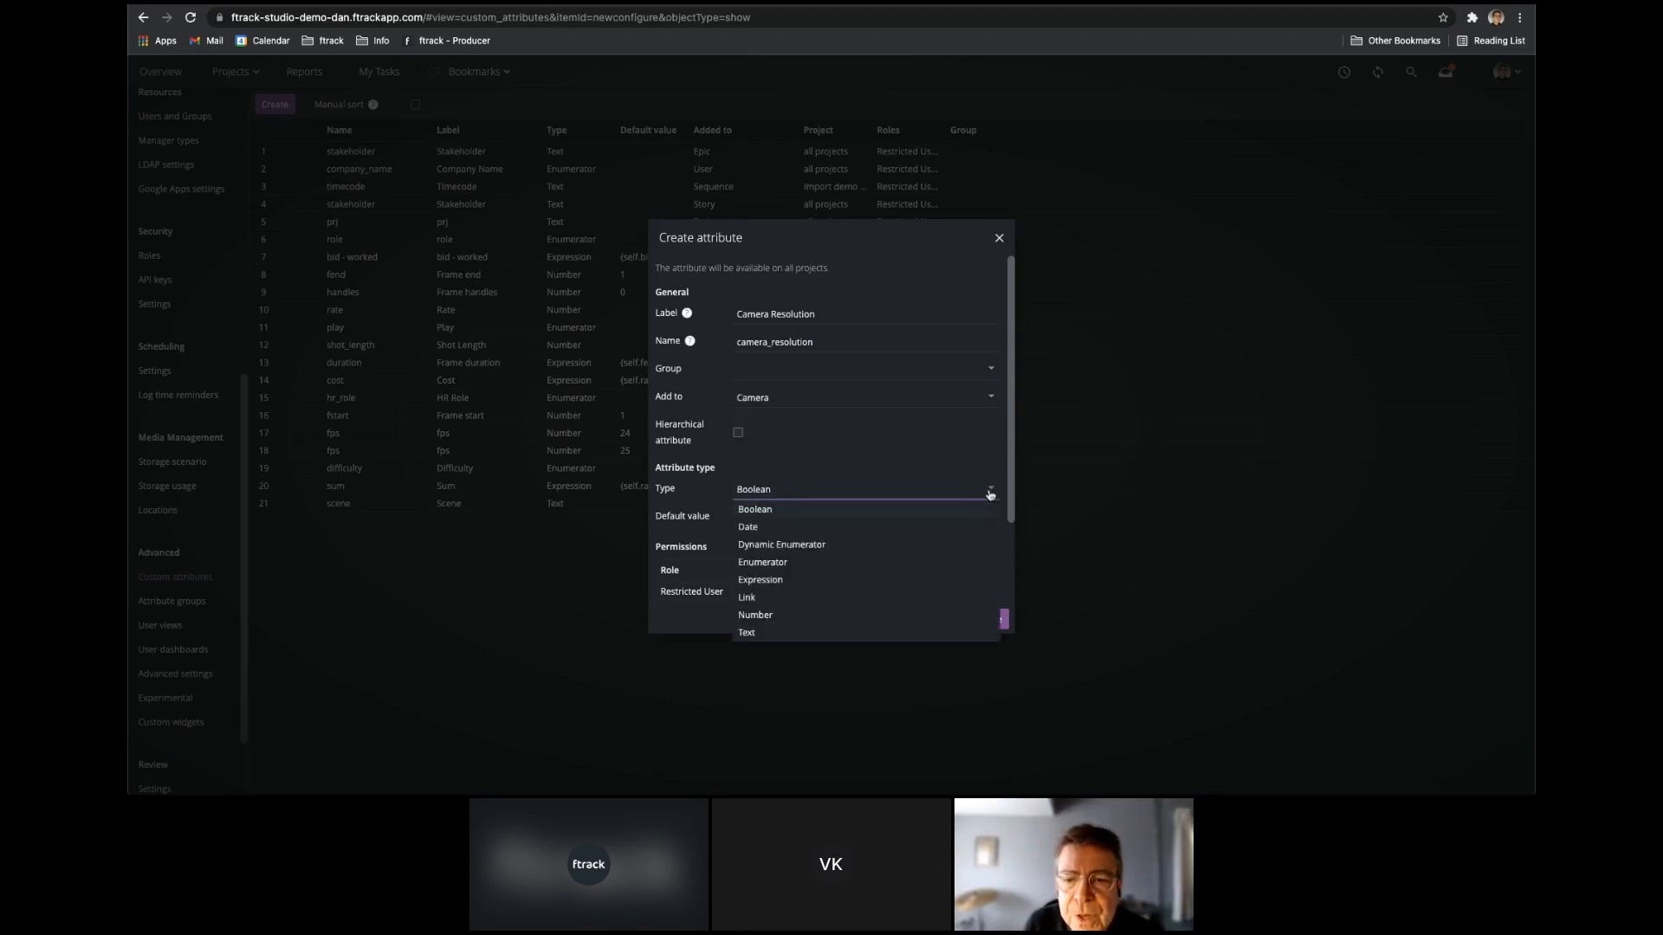
{"action": "left_click", "coordinate": [776, 575]}
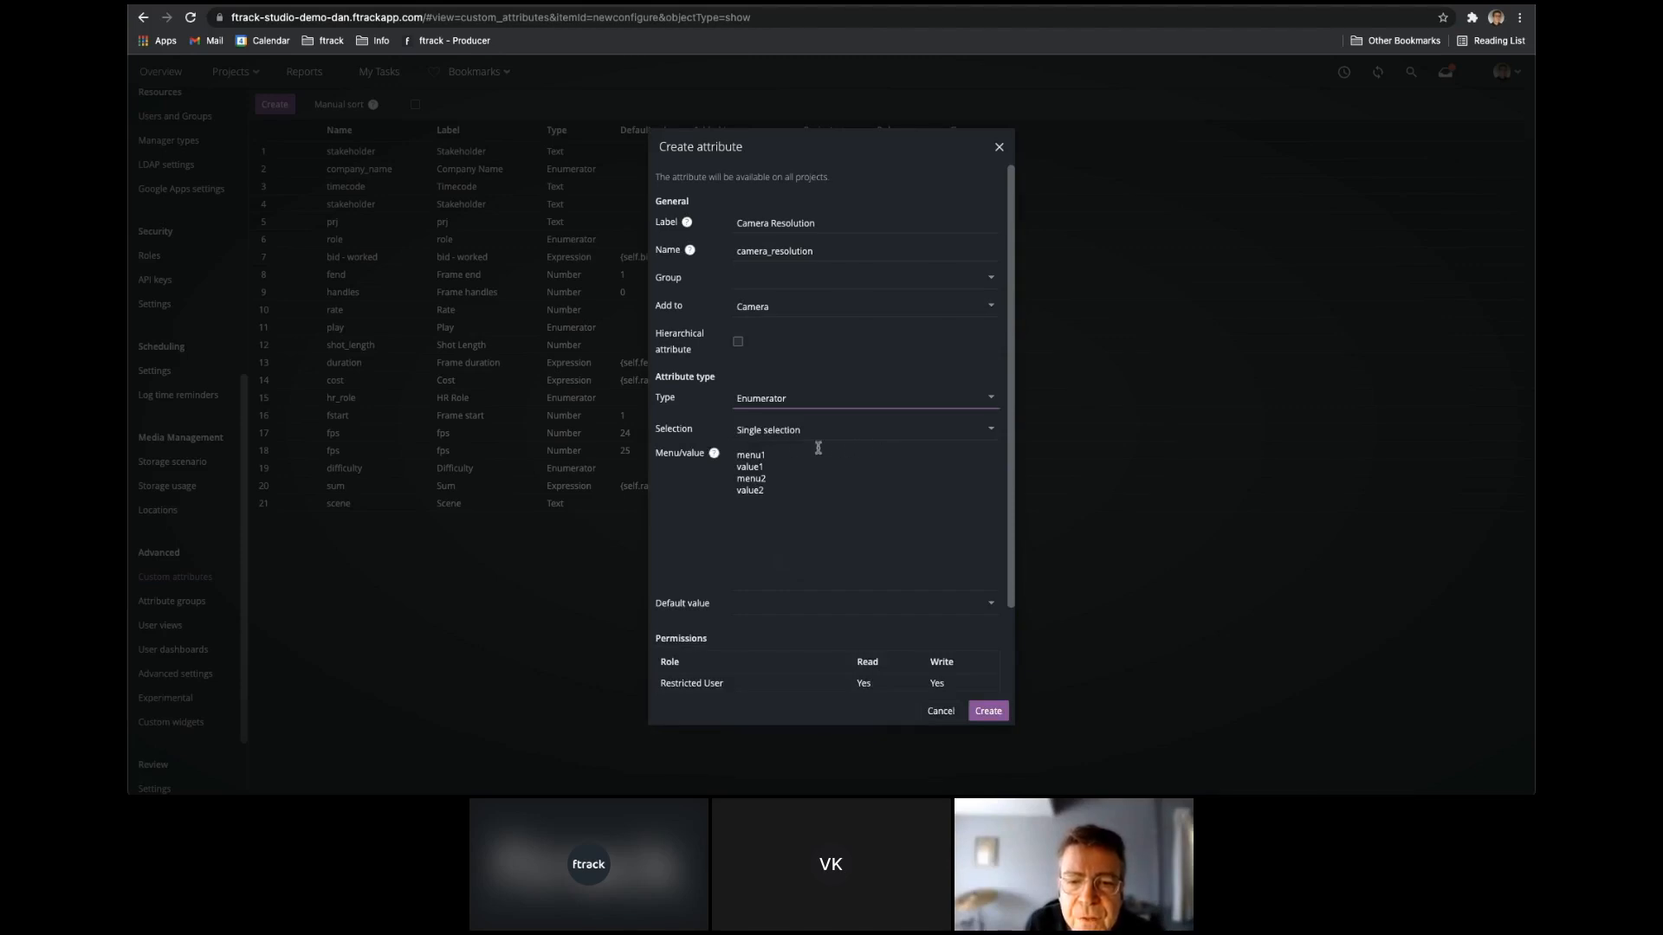
Replace the sample menu entries with matching menu/value pairs for 1920x1080, 2048x1152, 4096x2160 and 8192x4320, and create the attribute.
{"action": "double_click", "coordinate": [769, 455]}
{"action": "double_click", "coordinate": [767, 466]}
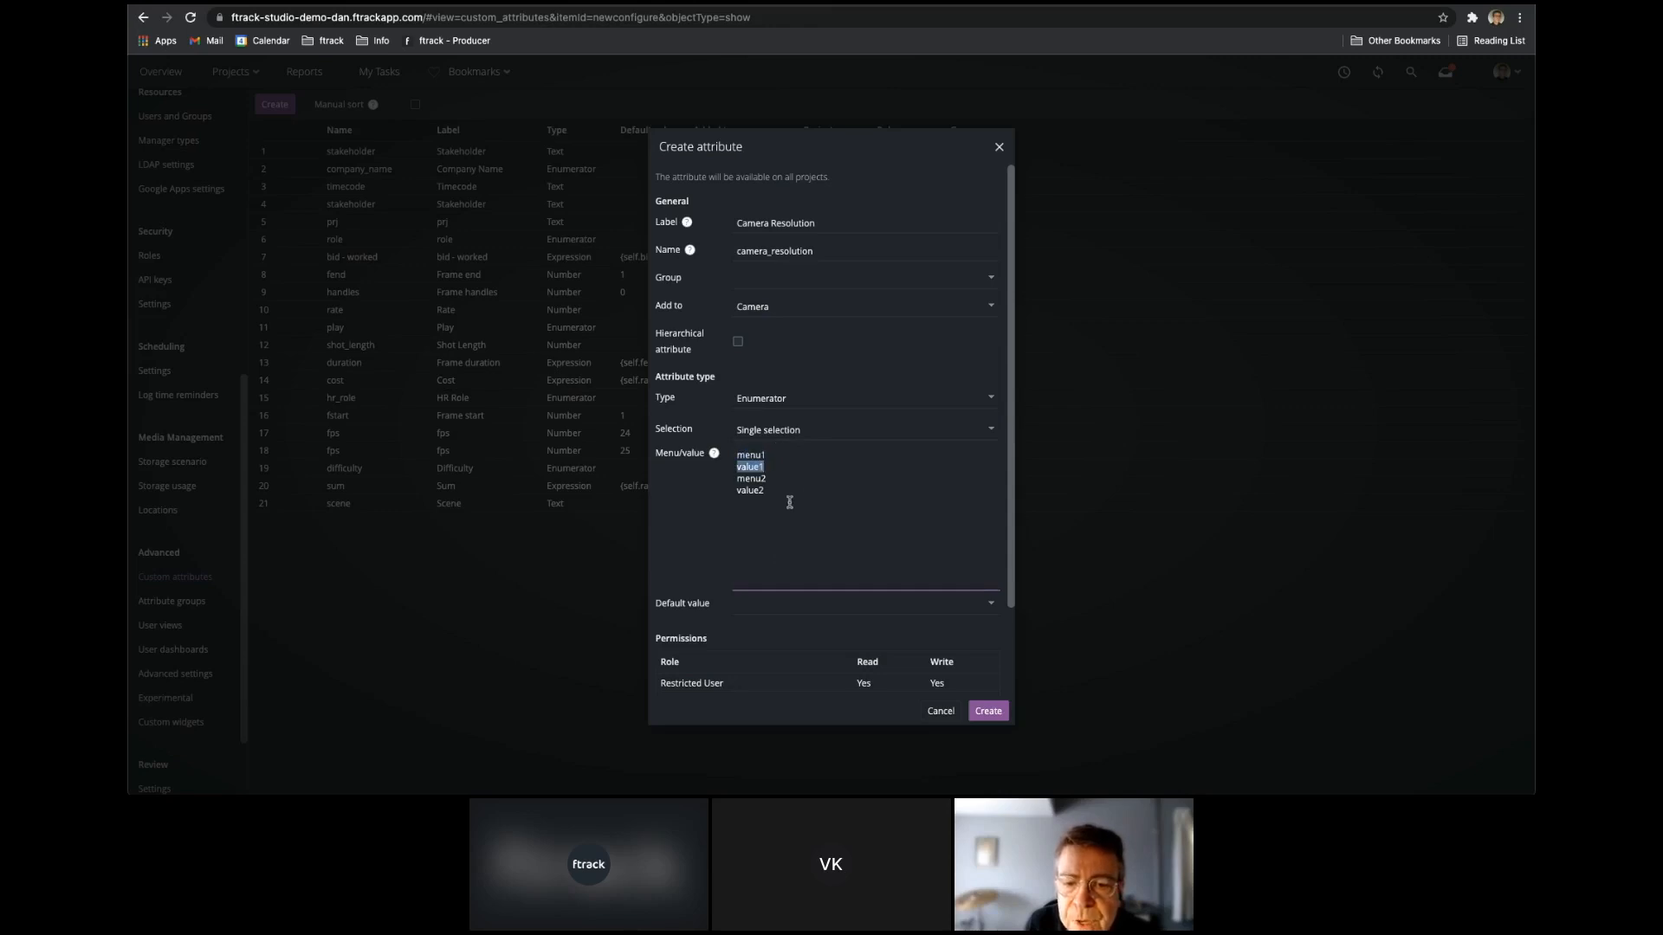
{"action": "left_click_drag", "start_coordinate": [789, 506], "coordinate": [689, 442]}
{"action": "type", "text": "1920x1080"}
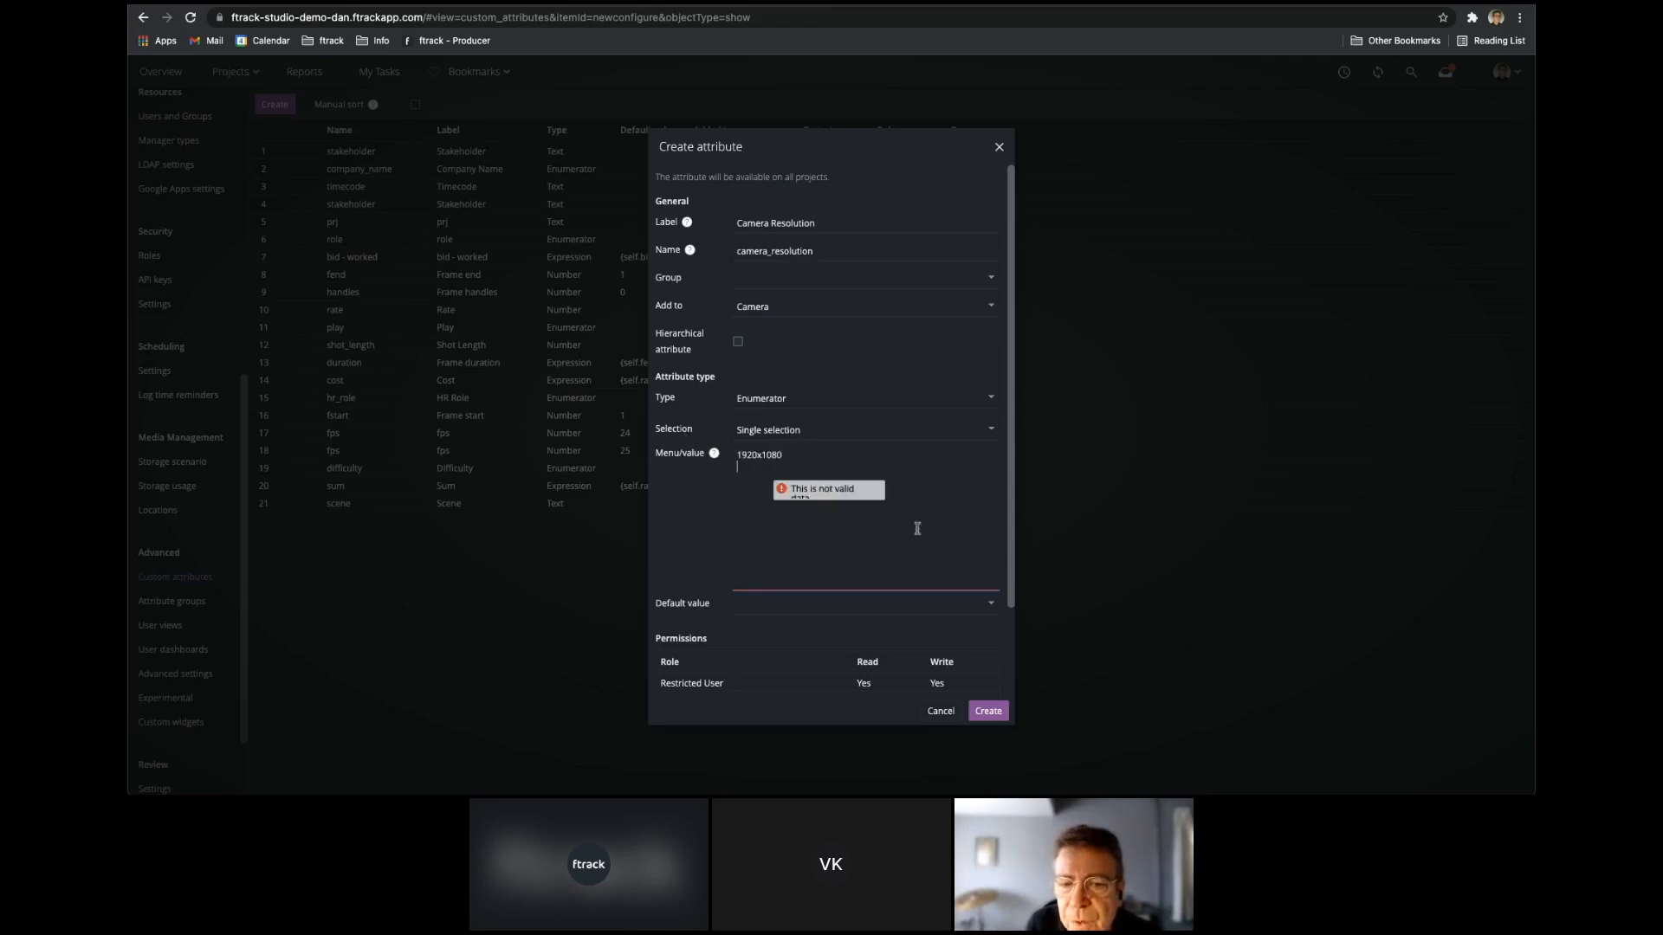
{"action": "key", "text": "Return"}
{"action": "type", "text": "1920x1080"}
{"action": "key", "text": "Return"}
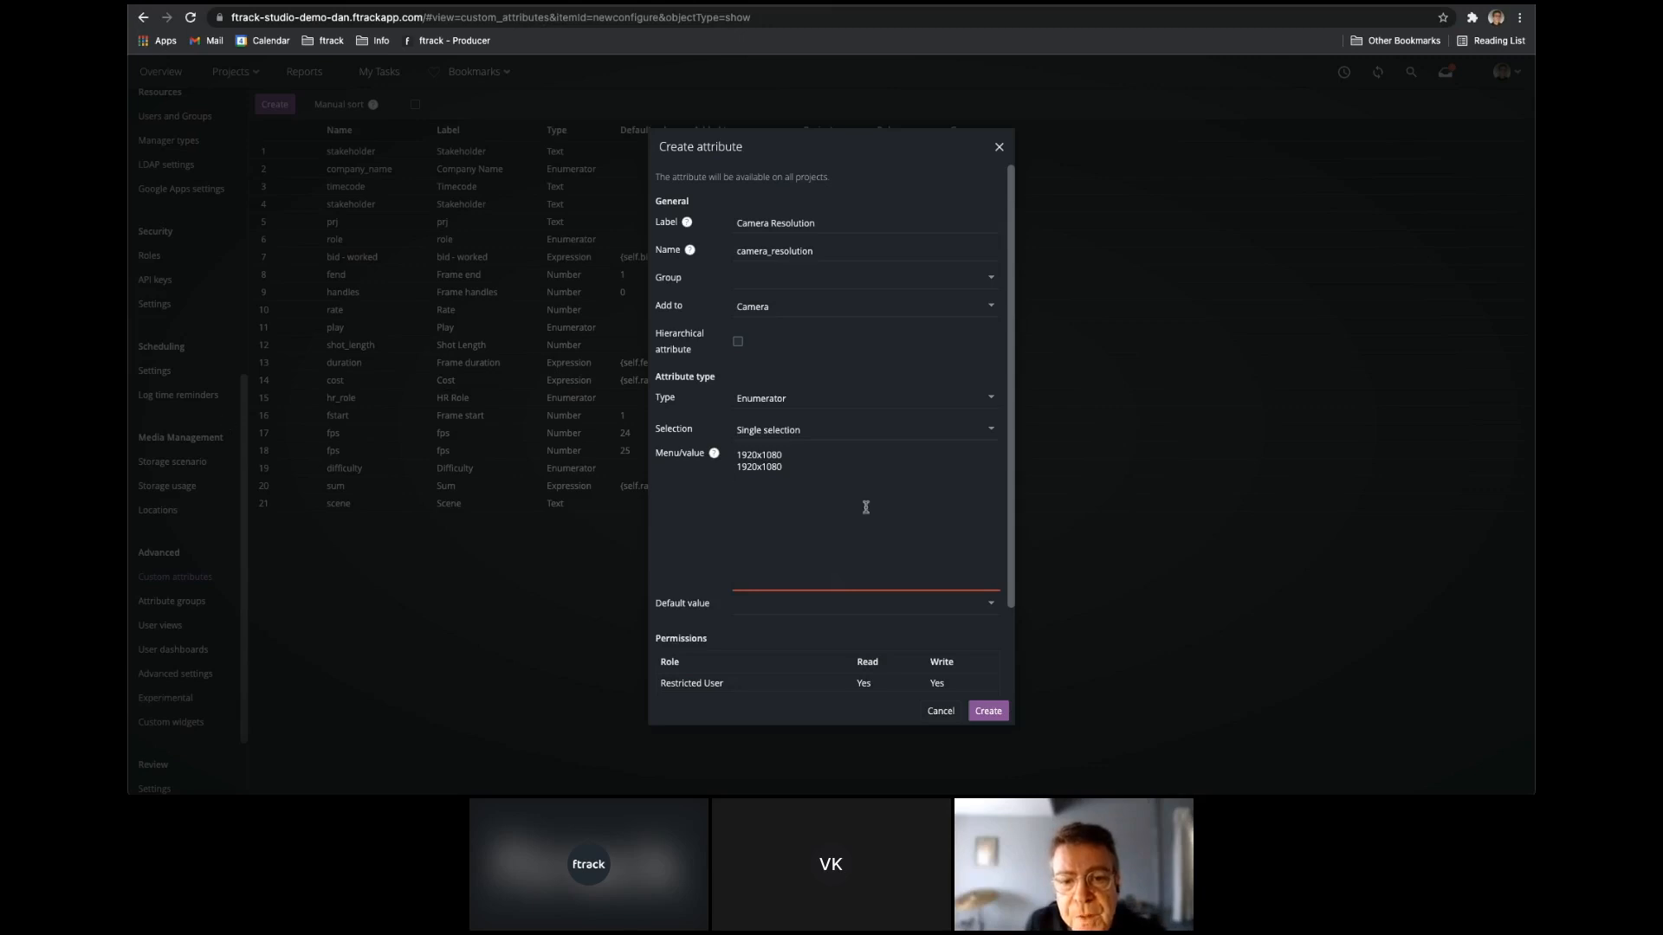
{"action": "type", "text": "2048x1152 2048x1152 4096x2160 4096x2160 8192x4320 8192x4320"}
{"action": "left_click", "coordinate": [796, 469]}
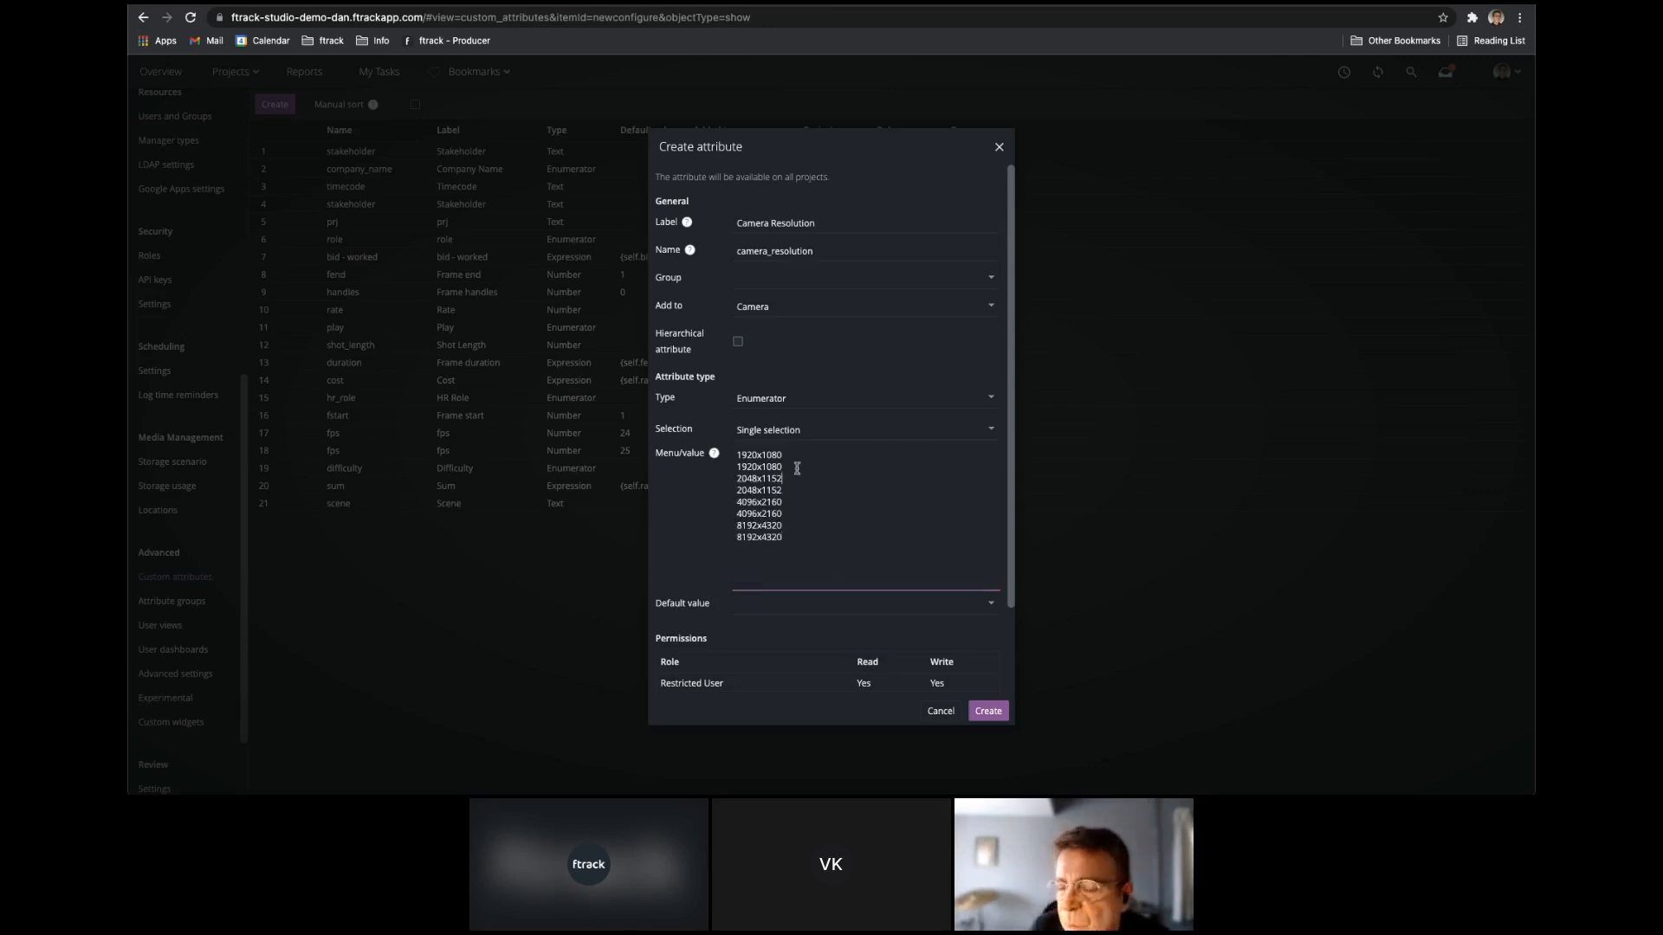
{"action": "left_click", "coordinate": [991, 715]}
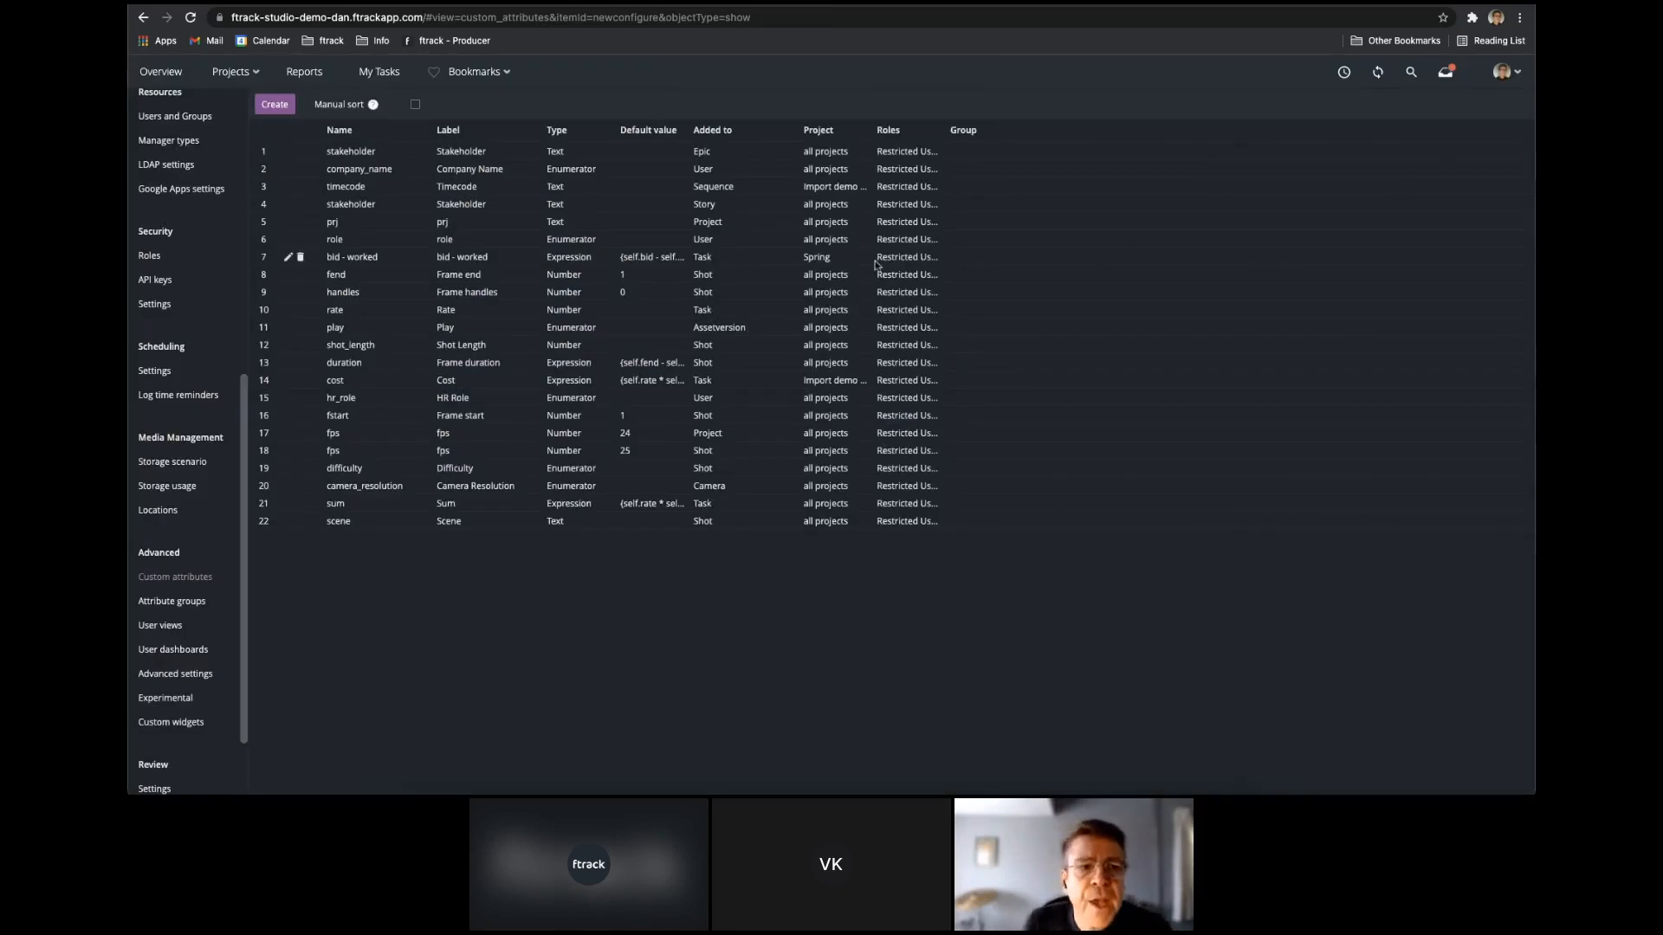
Return to the Cameras project and set the GoPro camera's Camera Resolution to 1920x1080.
{"action": "left_click", "coordinate": [232, 72]}
{"action": "left_click", "coordinate": [172, 171]}
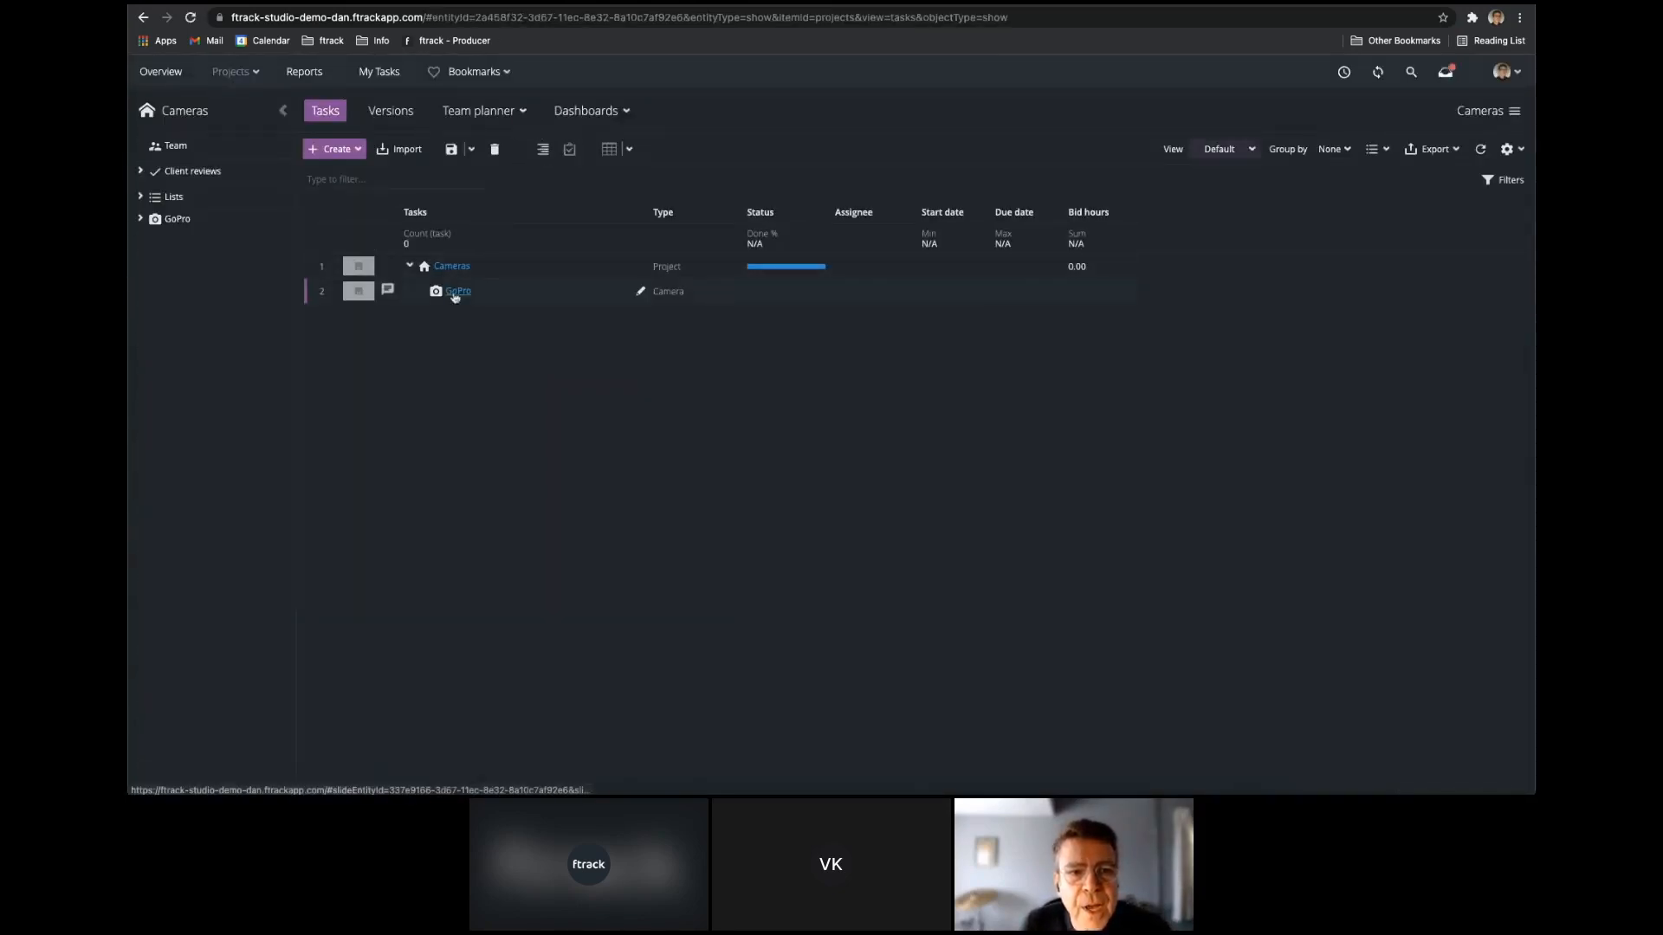
{"action": "left_click", "coordinate": [454, 291]}
{"action": "left_click", "coordinate": [1257, 229]}
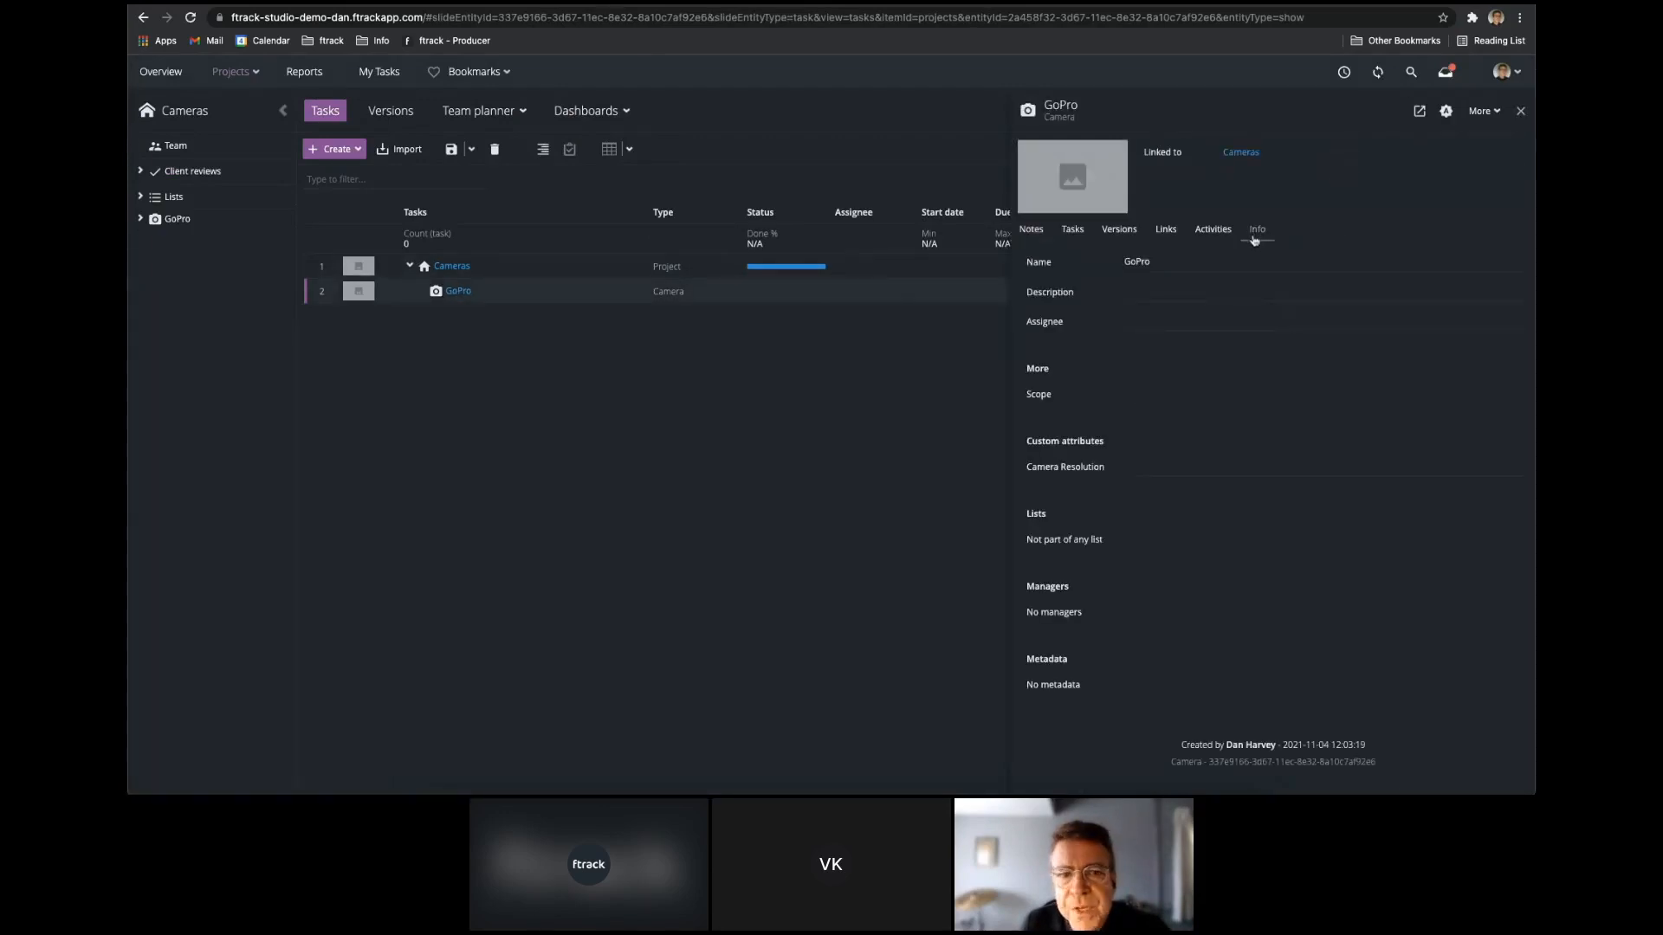
{"action": "left_click", "coordinate": [1214, 475]}
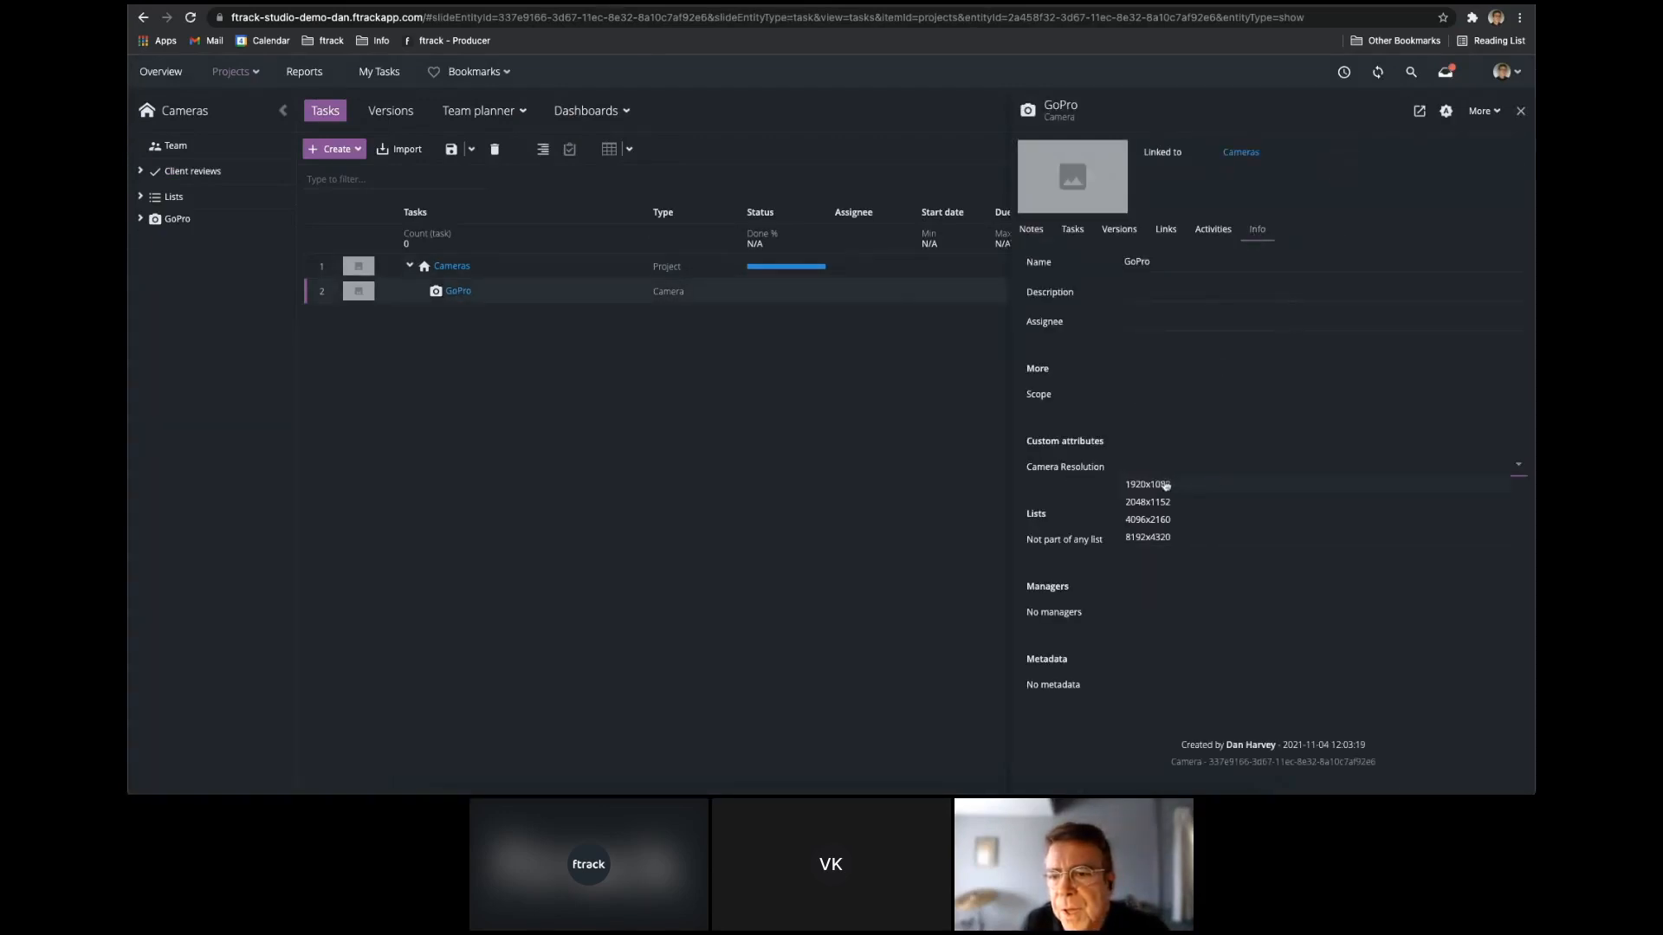
{"action": "left_click", "coordinate": [1165, 485]}
{"action": "left_click", "coordinate": [1521, 111]}
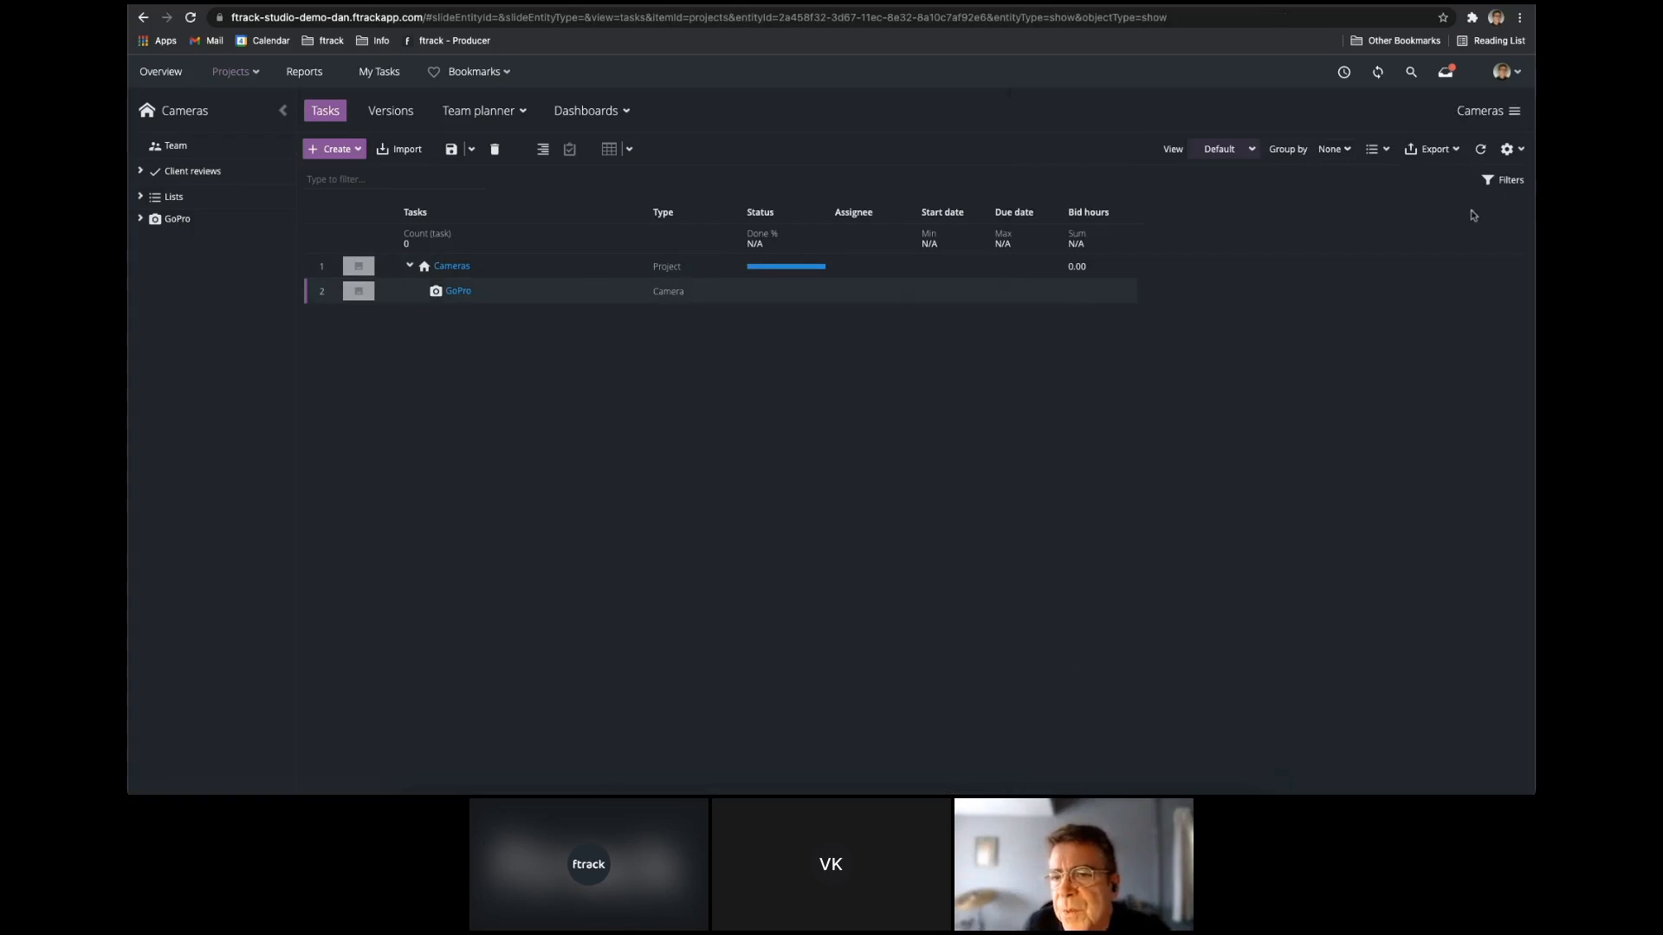
Show the Camera Resolution custom attribute as a column in the Cameras task spreadsheet.
{"action": "left_click", "coordinate": [1507, 149]}
{"action": "mouse_move", "coordinate": [1499, 172]}
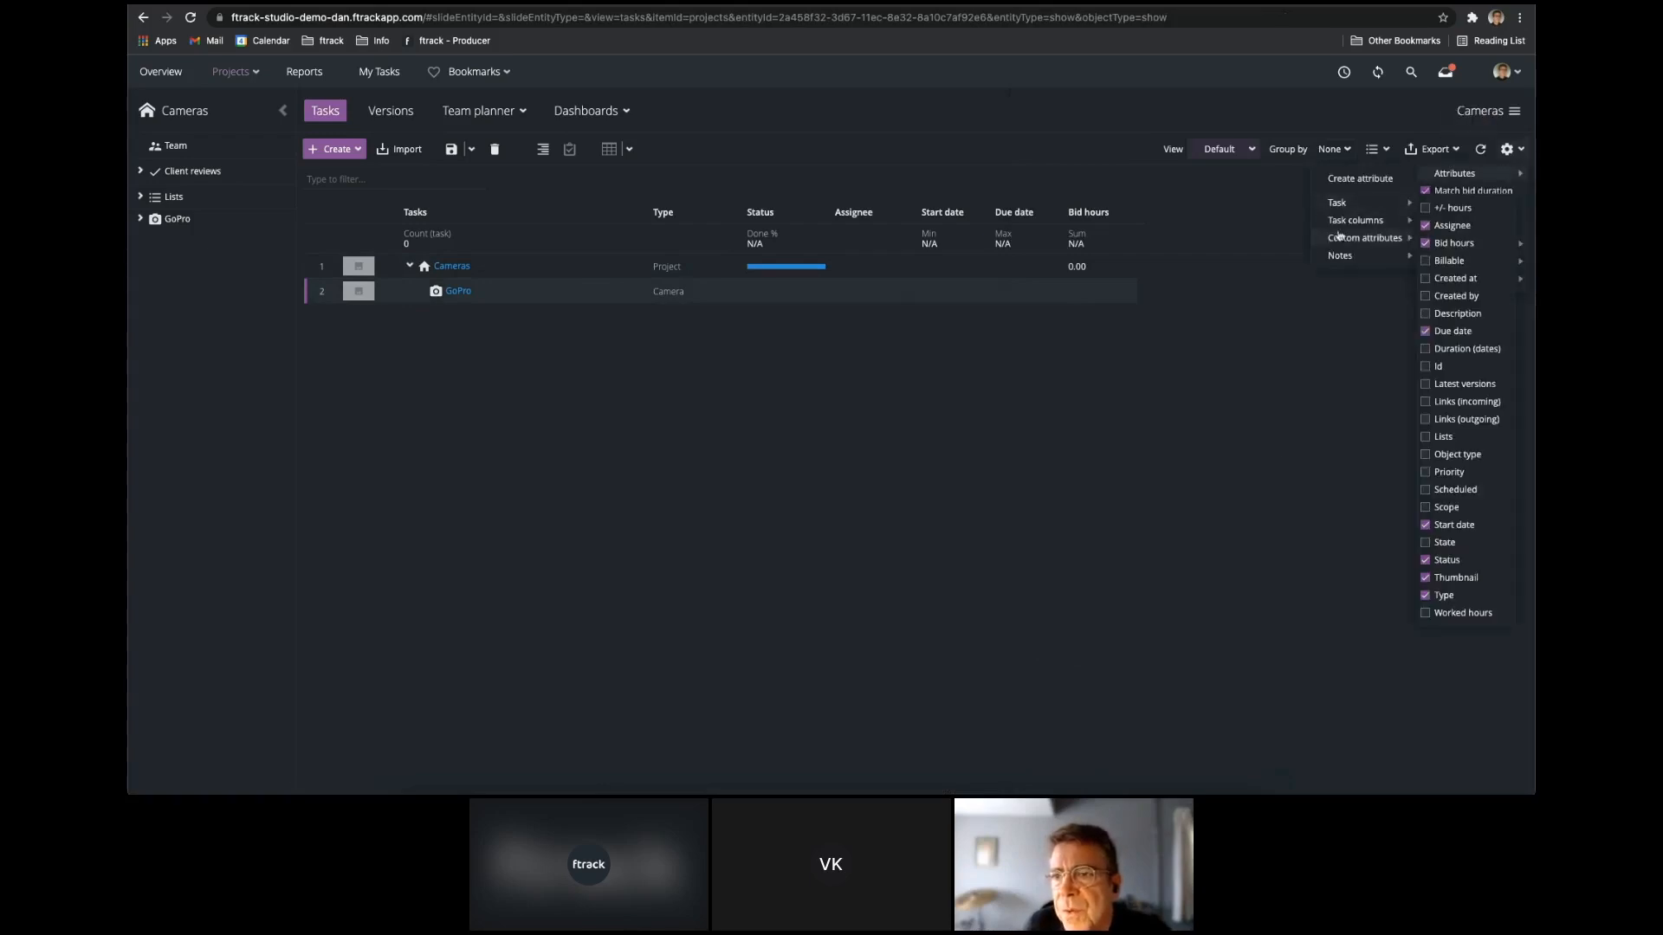
{"action": "mouse_move", "coordinate": [1339, 237]}
{"action": "mouse_move", "coordinate": [1436, 243]}
{"action": "left_click", "coordinate": [1362, 248]}
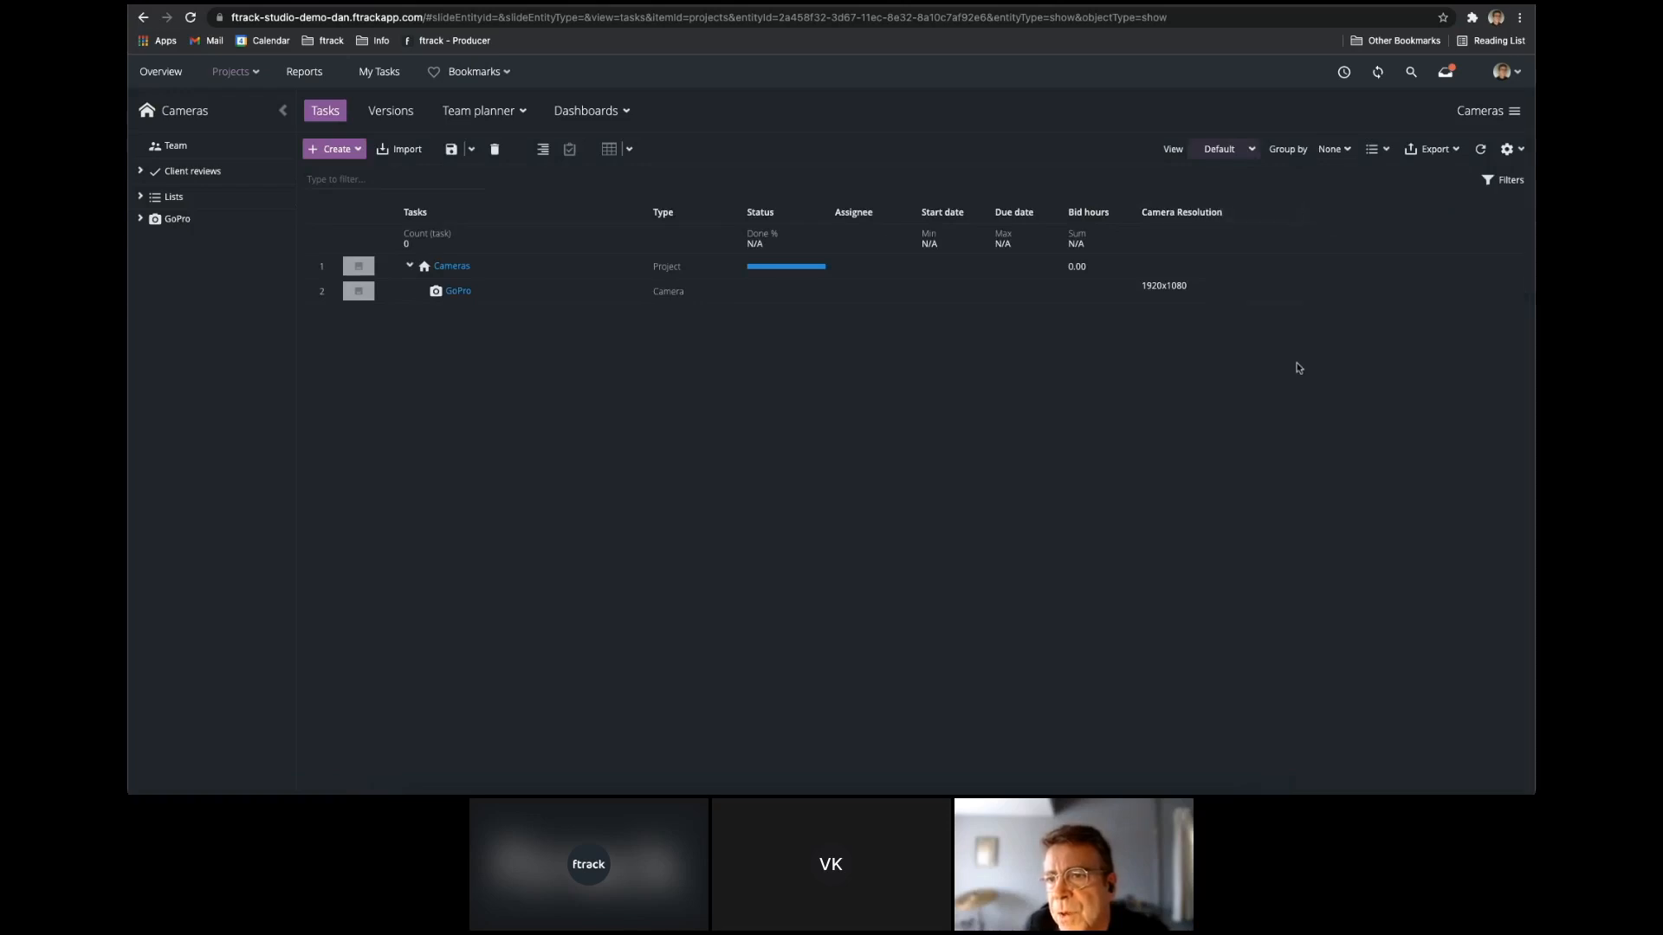
Save the current spreadsheet layout as a new view named Camera res.
{"action": "left_click", "coordinate": [1252, 155]}
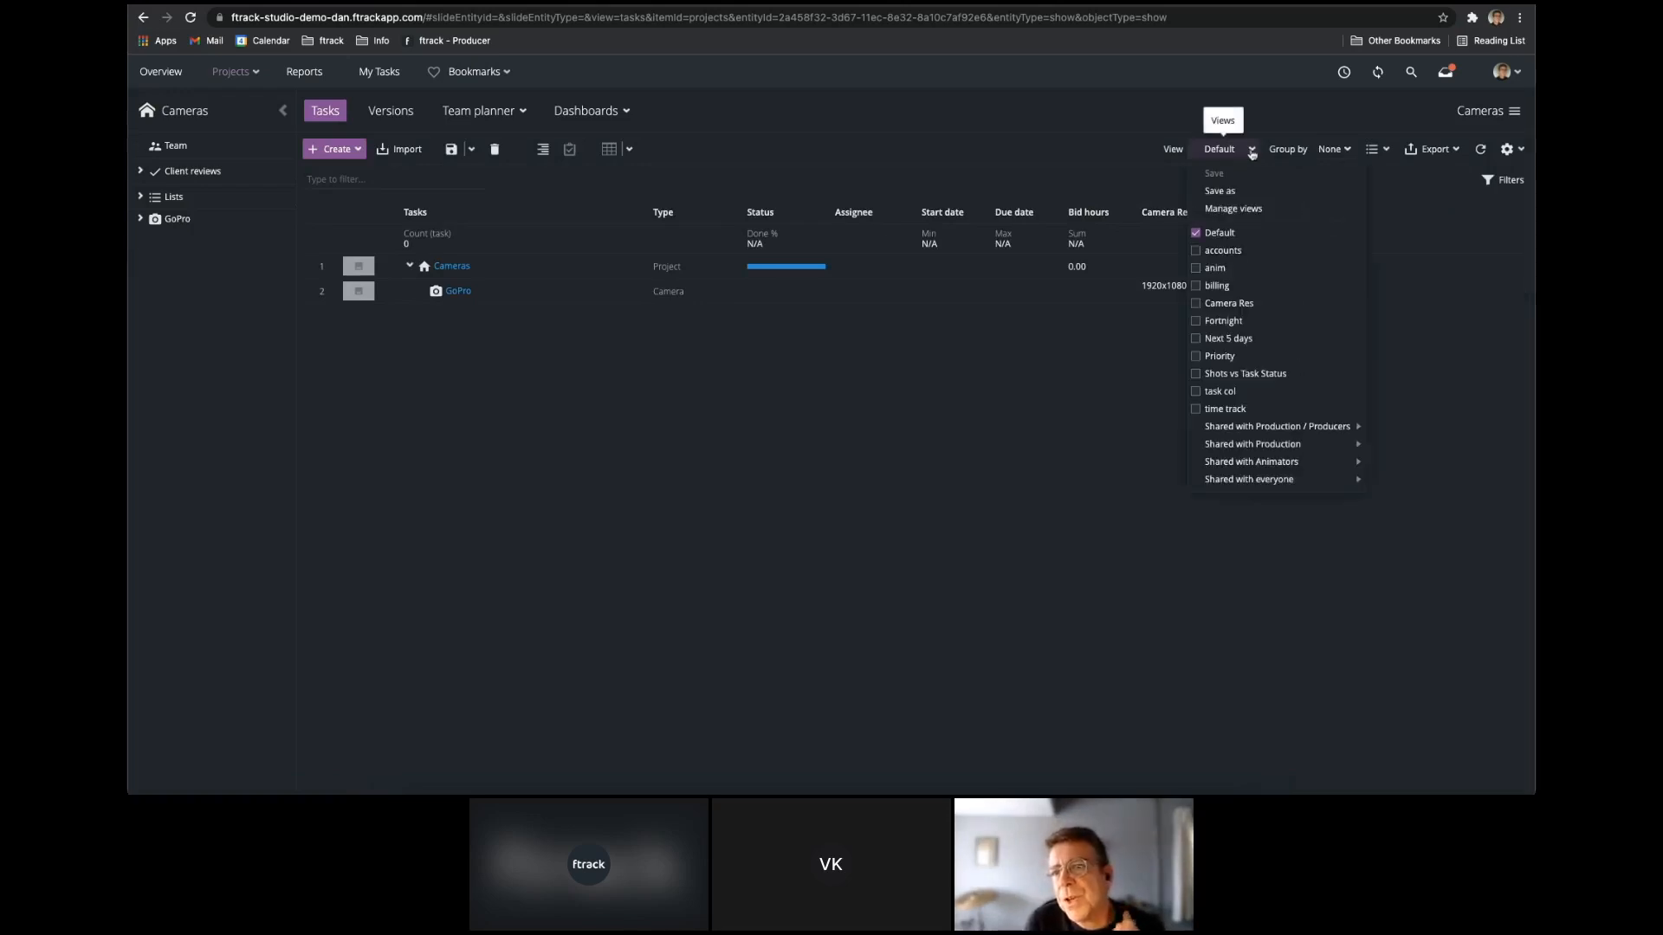
{"action": "left_click", "coordinate": [1244, 189]}
{"action": "type", "text": "camera res"}
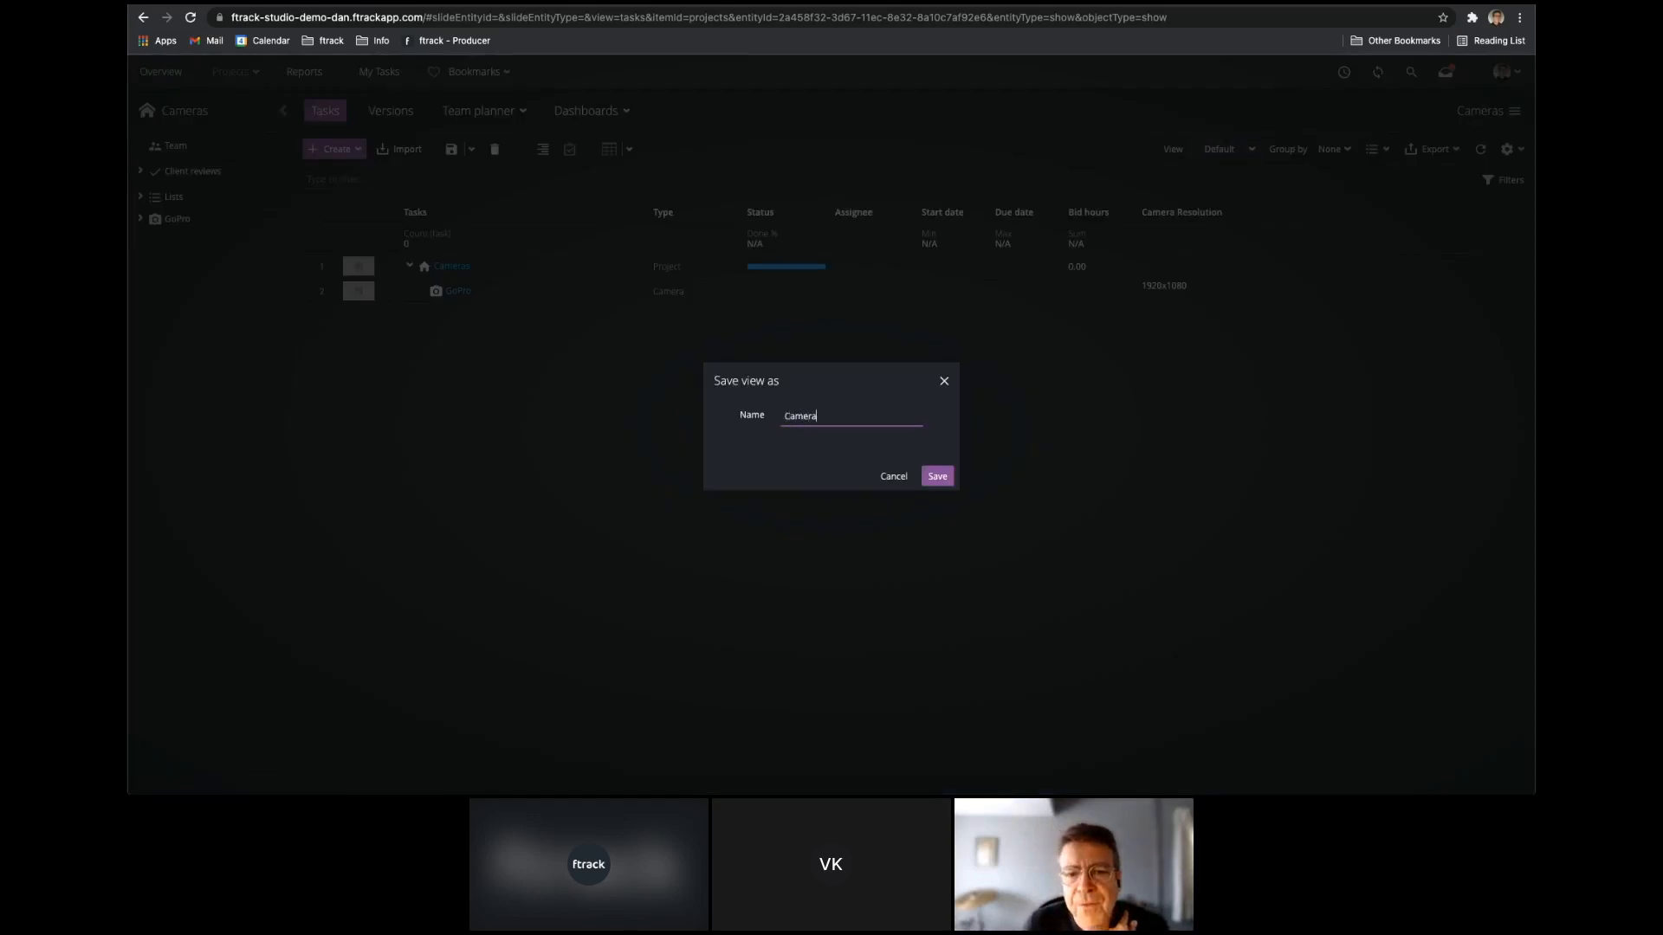
{"action": "left_click", "coordinate": [945, 484]}
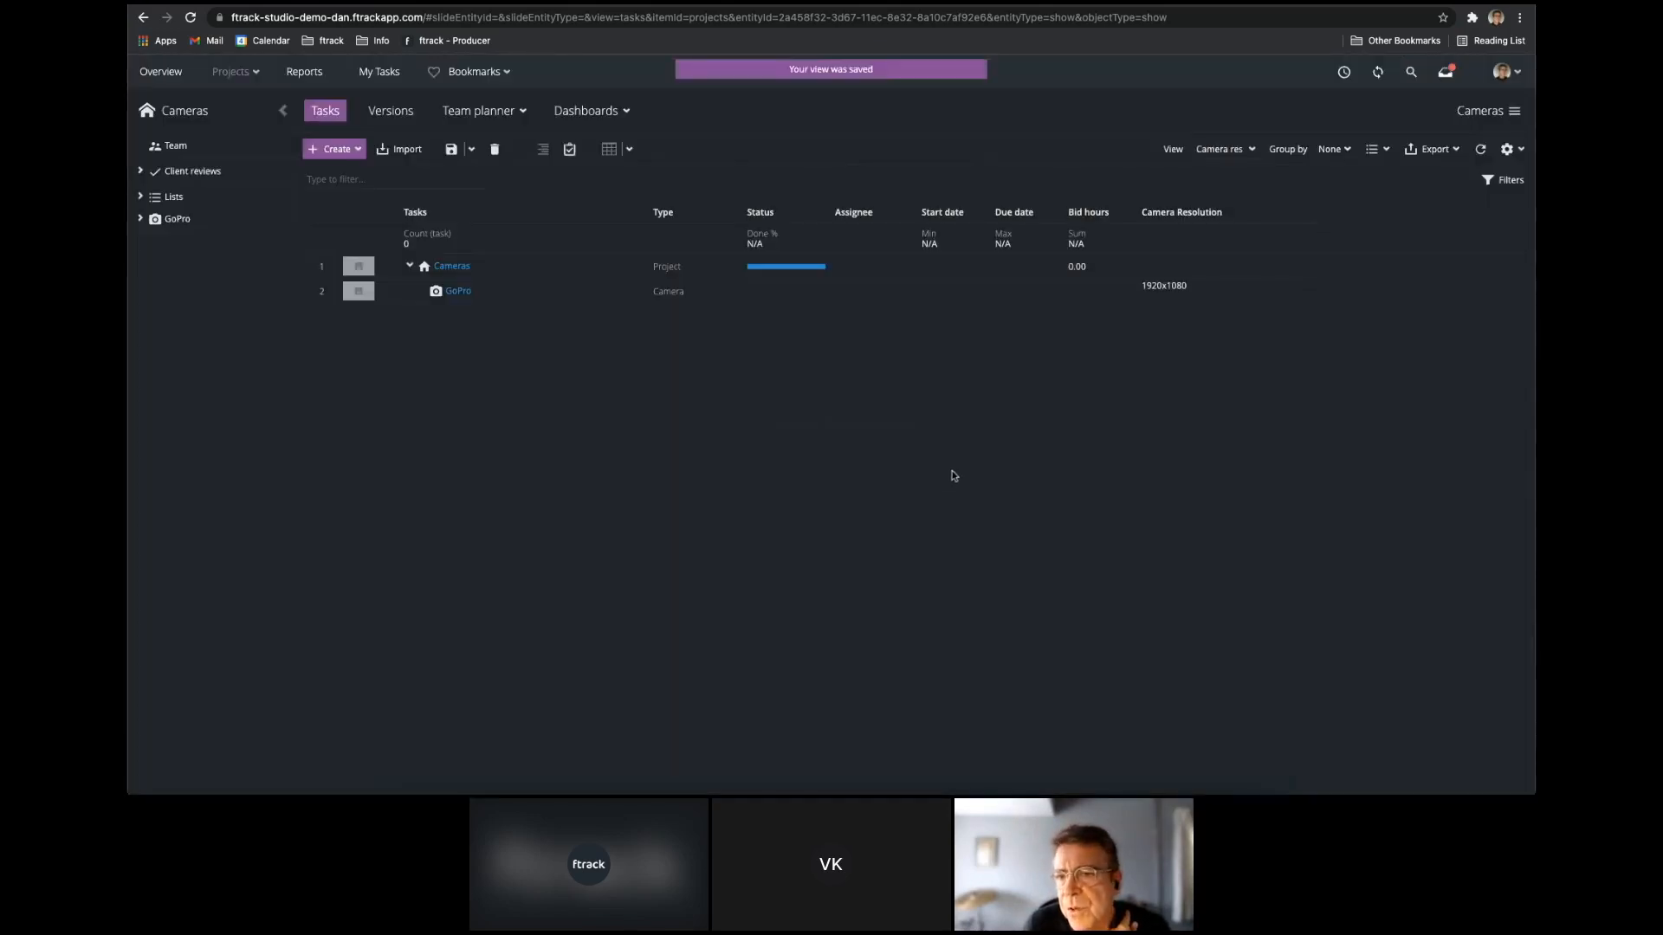
Create a camera named Amira in the Cameras project and set its Camera Resolution to 2048x1152.
{"action": "left_click", "coordinate": [339, 150]}
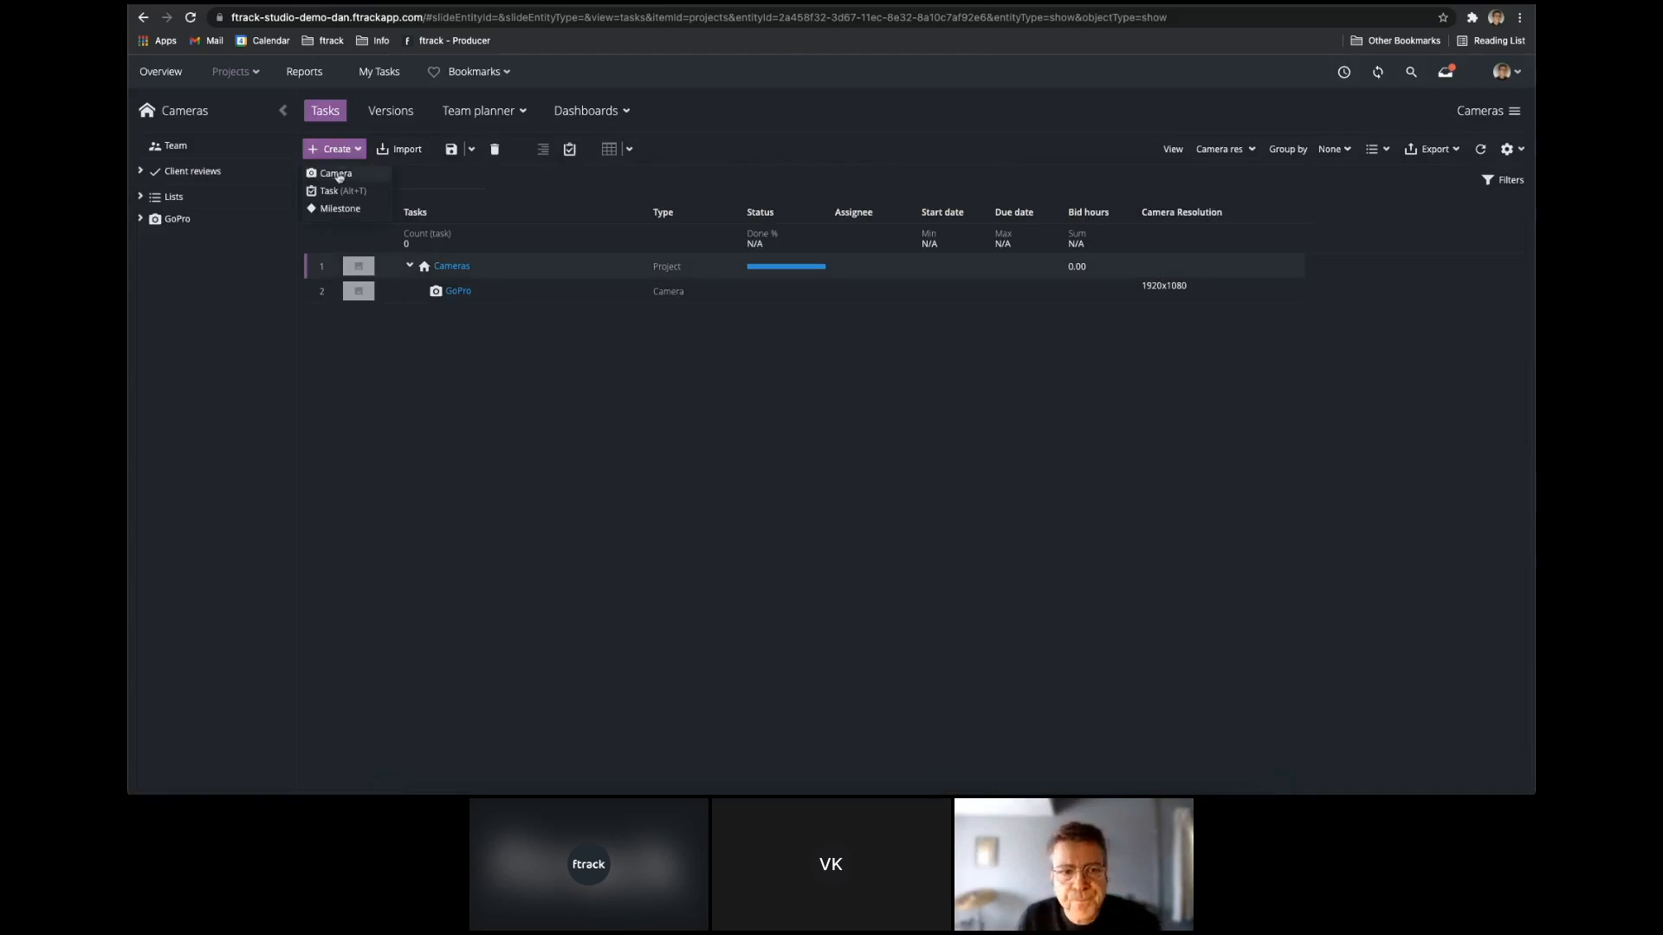
{"action": "left_click", "coordinate": [344, 173]}
{"action": "type", "text": "Amira"}
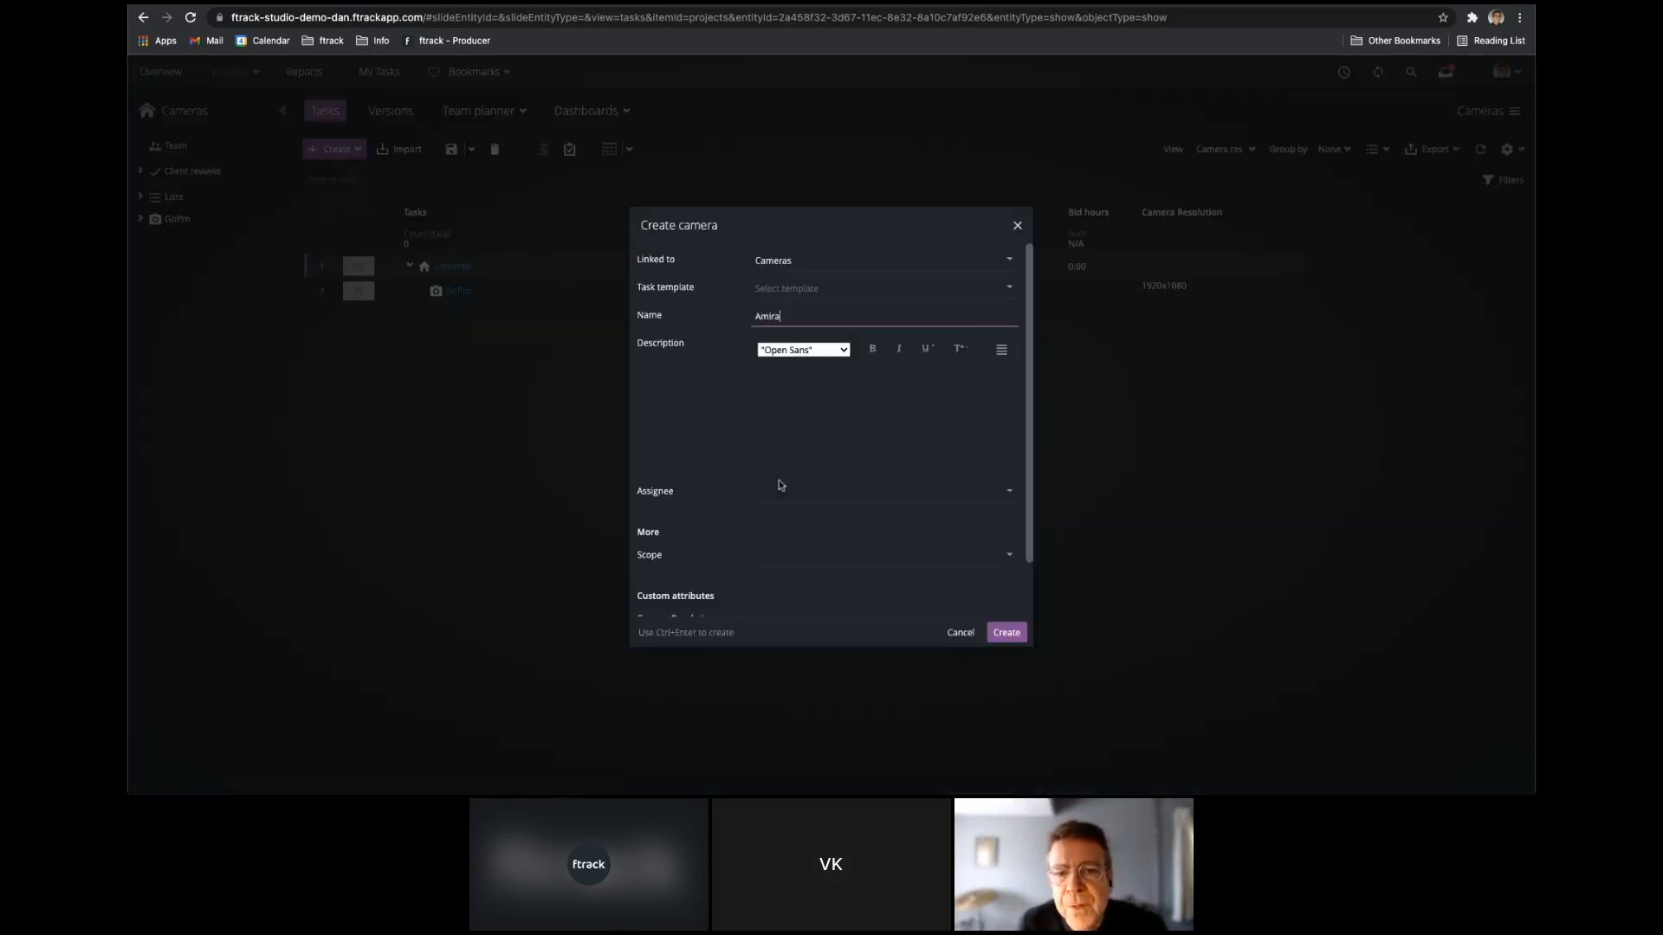
{"action": "left_click", "coordinate": [1006, 633]}
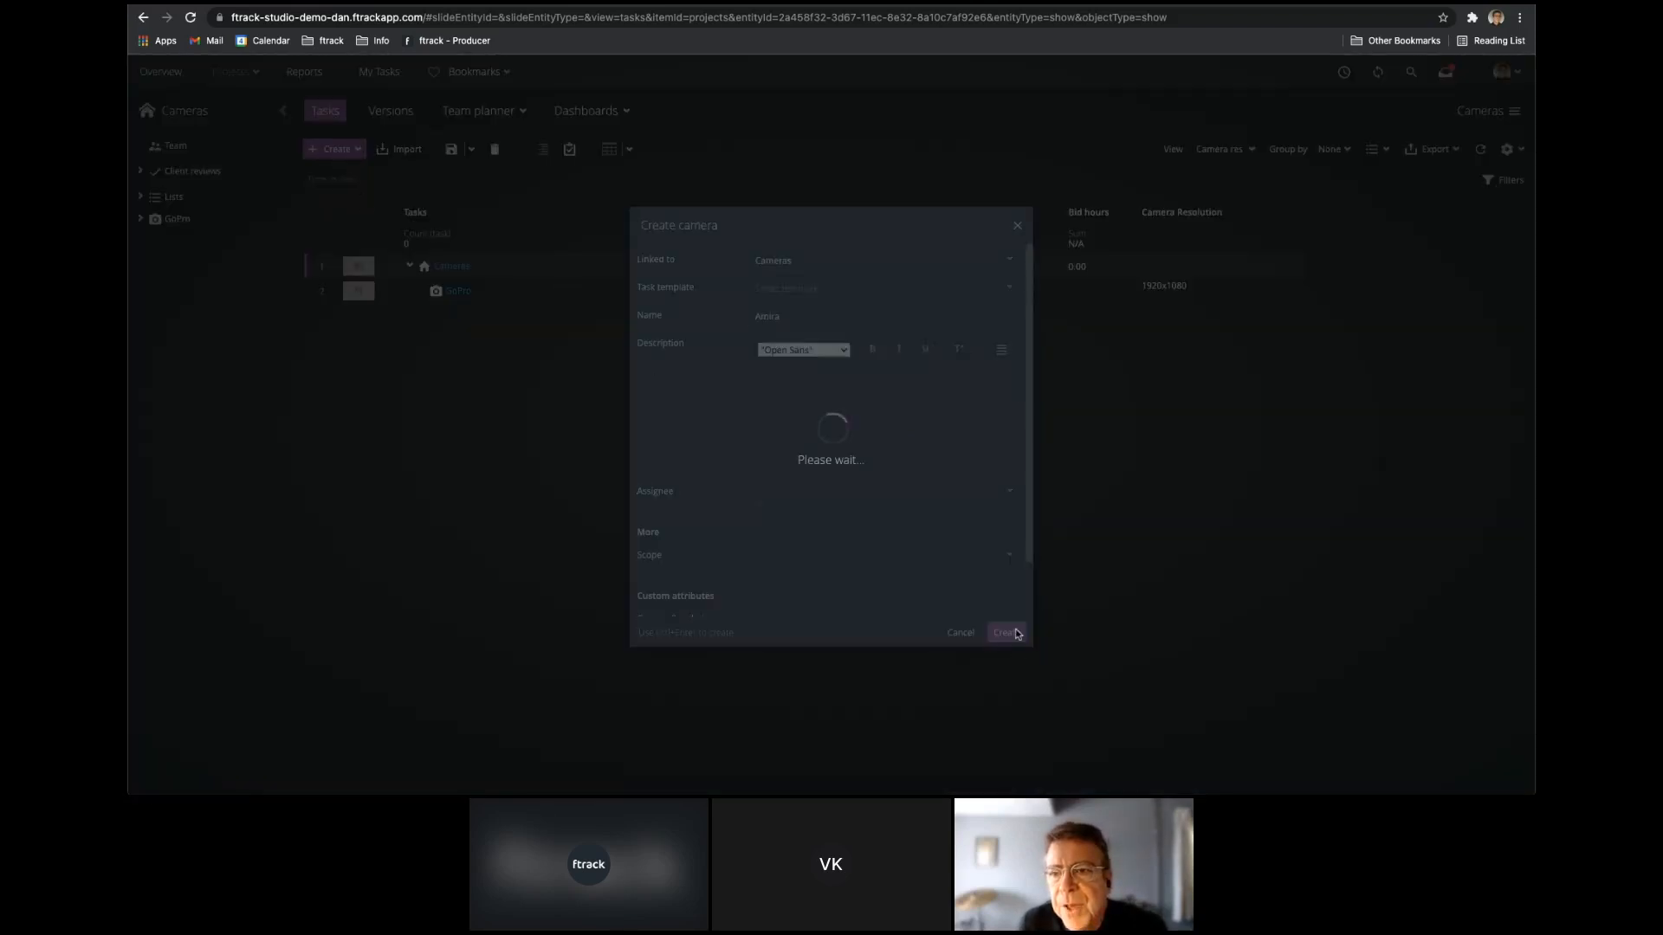
{"action": "left_click", "coordinate": [1298, 320]}
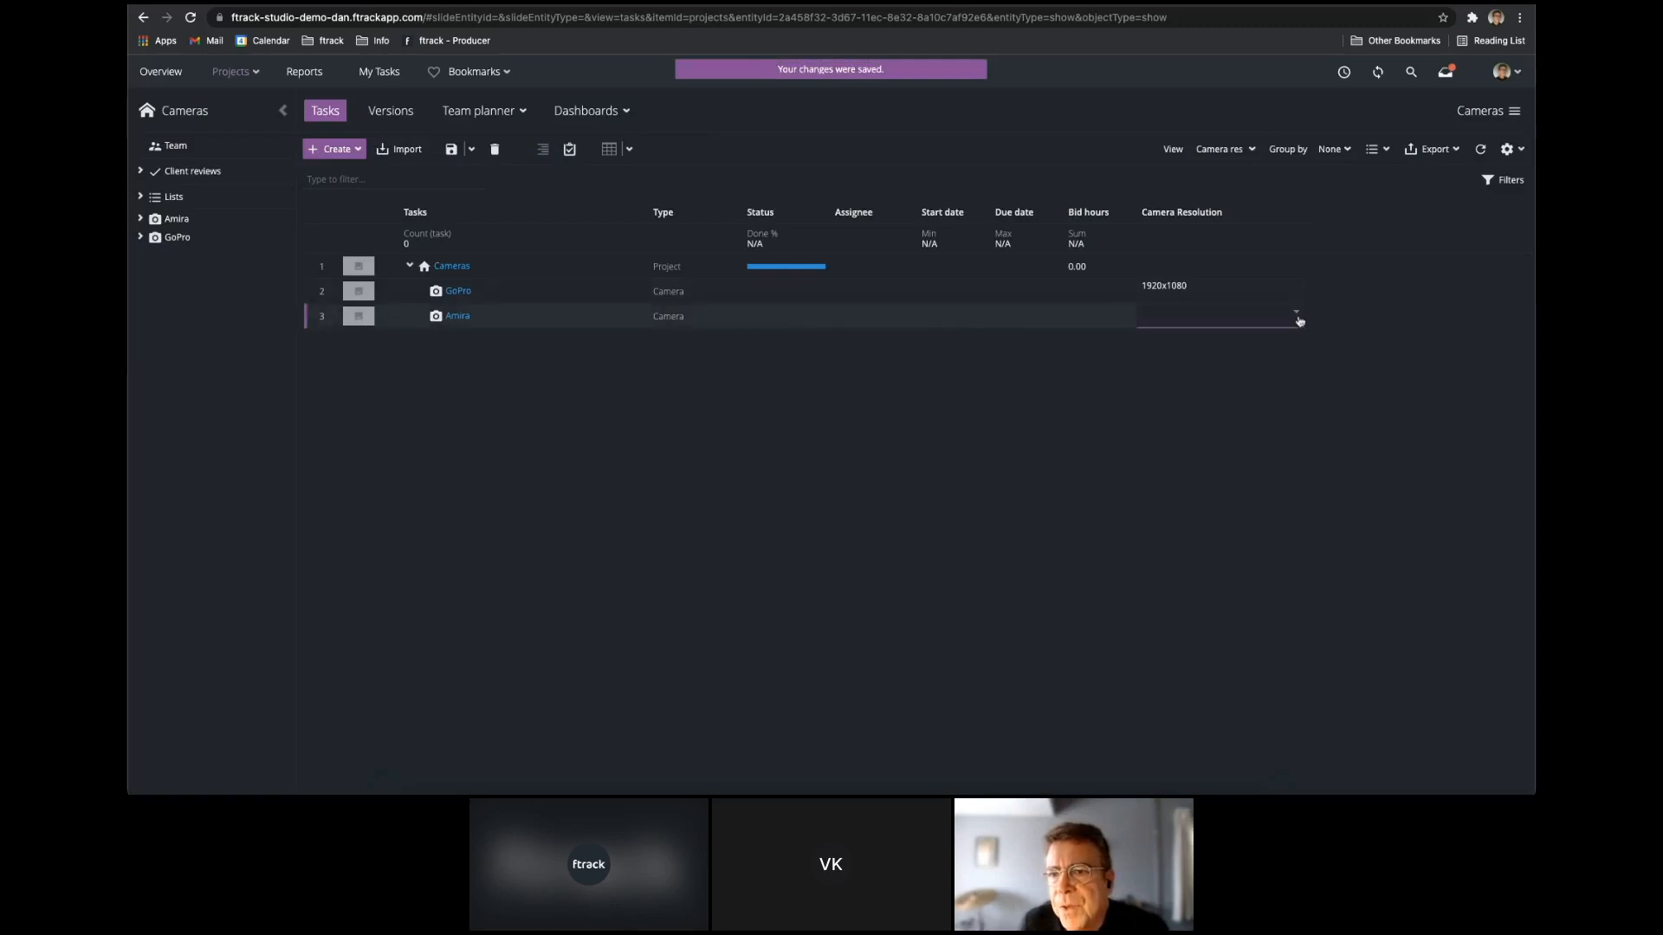
{"action": "left_click", "coordinate": [1169, 351]}
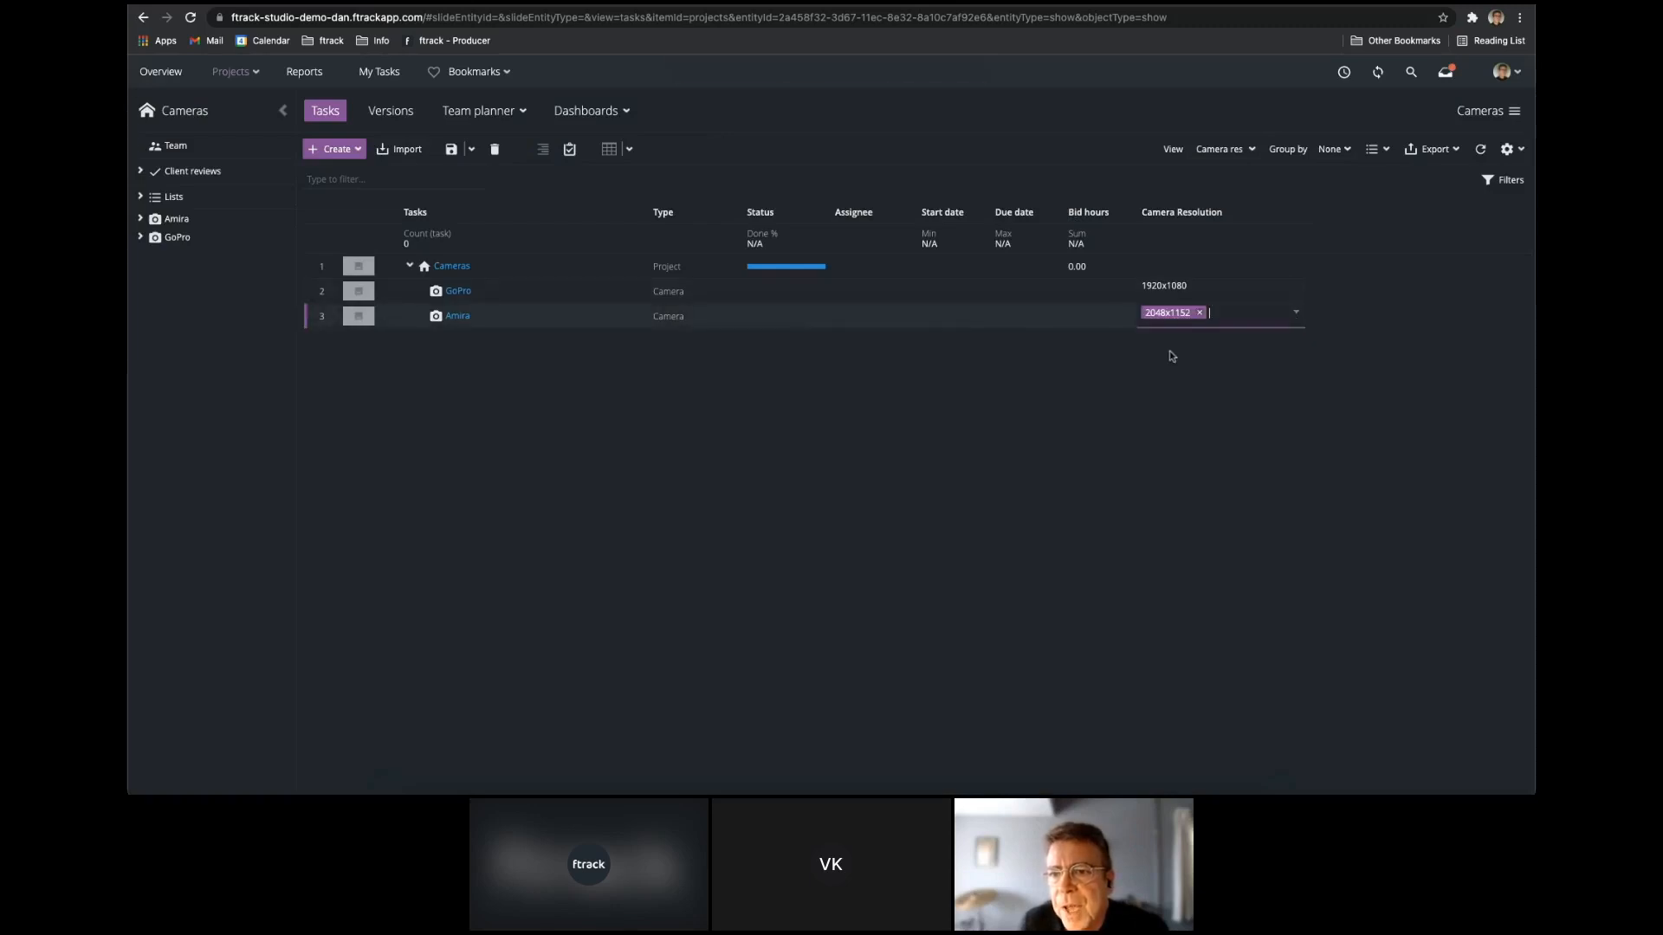
{"action": "left_click", "coordinate": [1108, 394]}
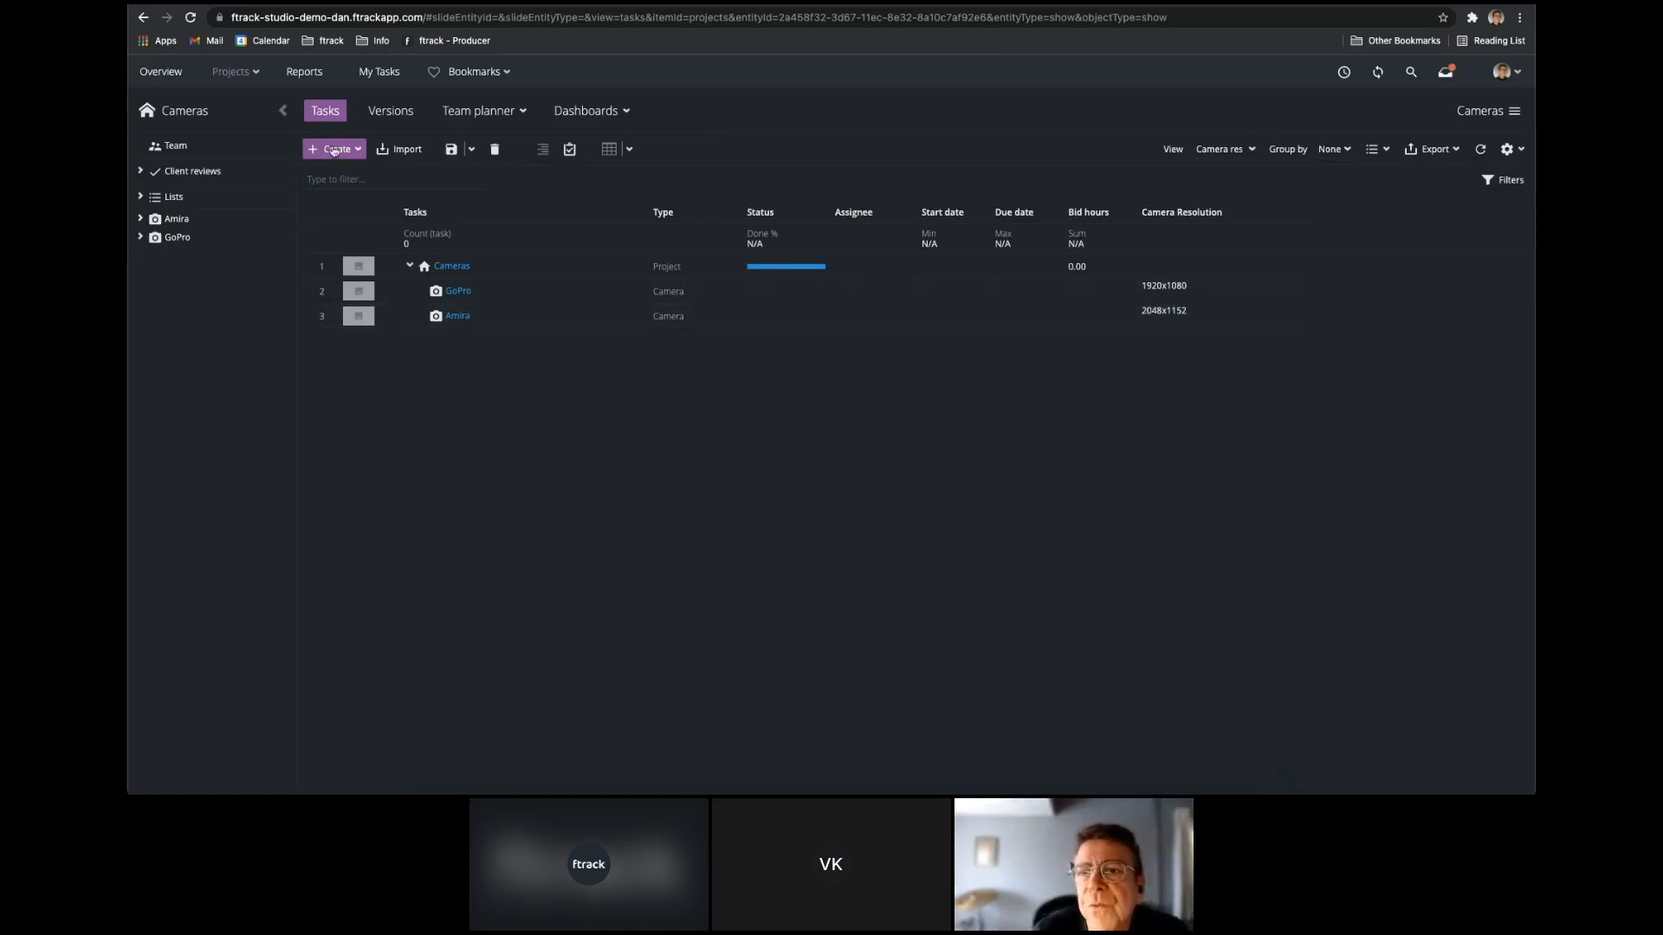
Create a camera named BMD Studio in the Cameras project with Camera Resolution 4096x2160.
{"action": "left_click", "coordinate": [340, 151]}
{"action": "left_click", "coordinate": [336, 171]}
{"action": "type", "text": "BMD Studio"}
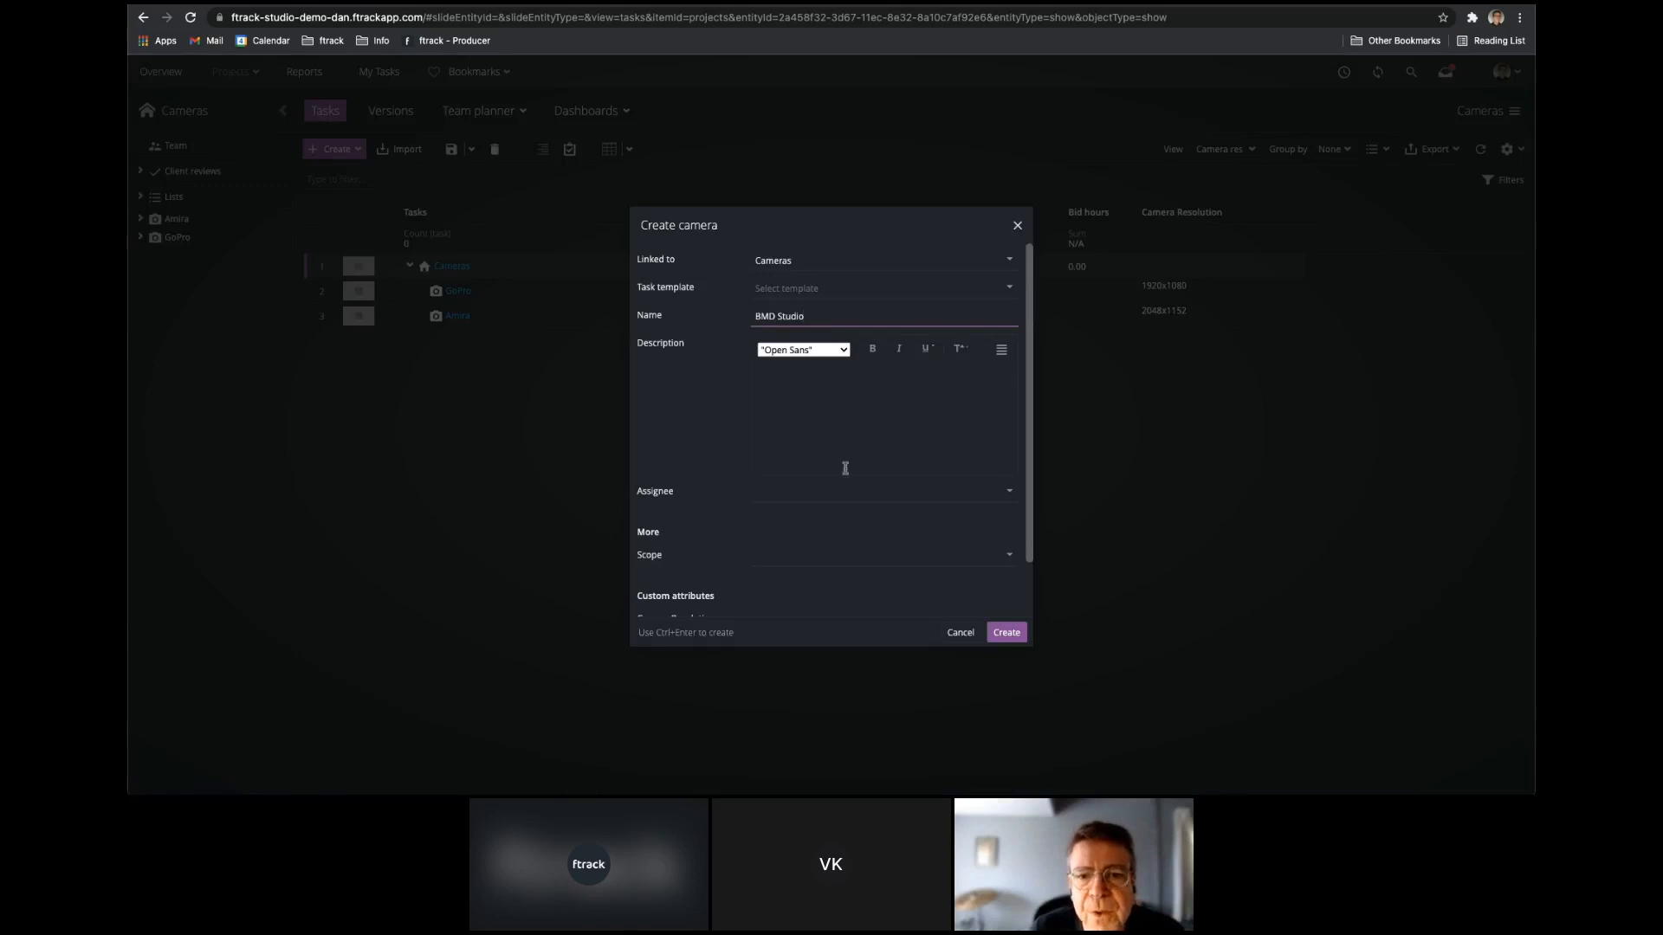
{"action": "scroll", "coordinate": [892, 530], "scroll_direction": "down", "scroll_amount": 2}
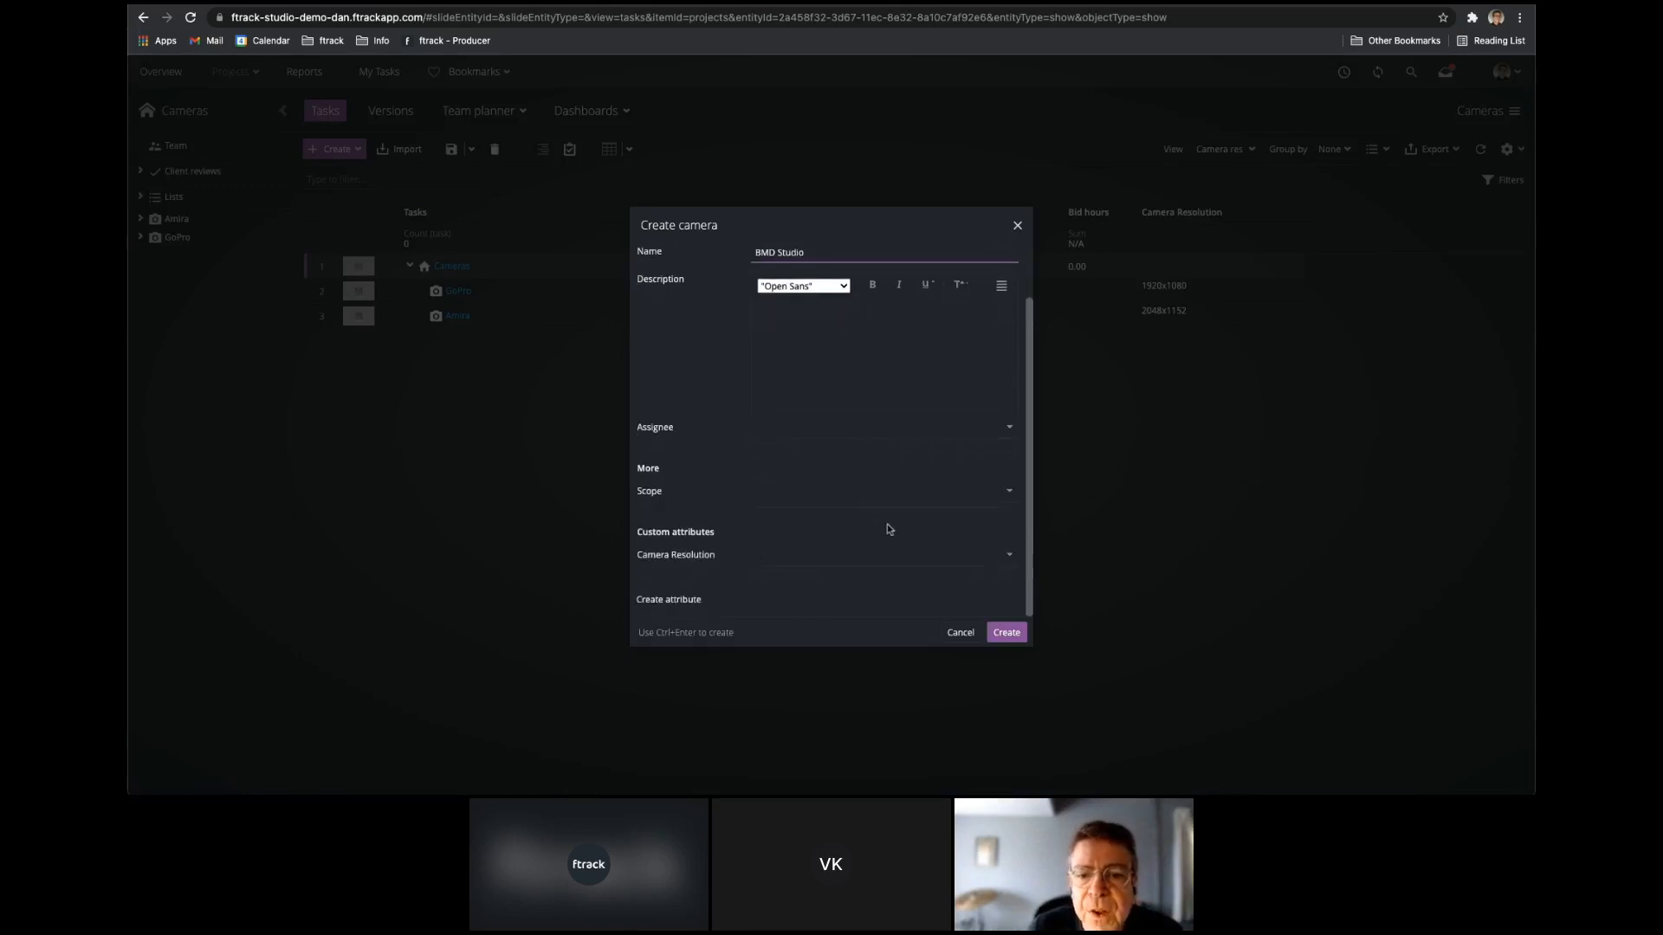
{"action": "left_click", "coordinate": [1007, 562]}
{"action": "left_click", "coordinate": [784, 611]}
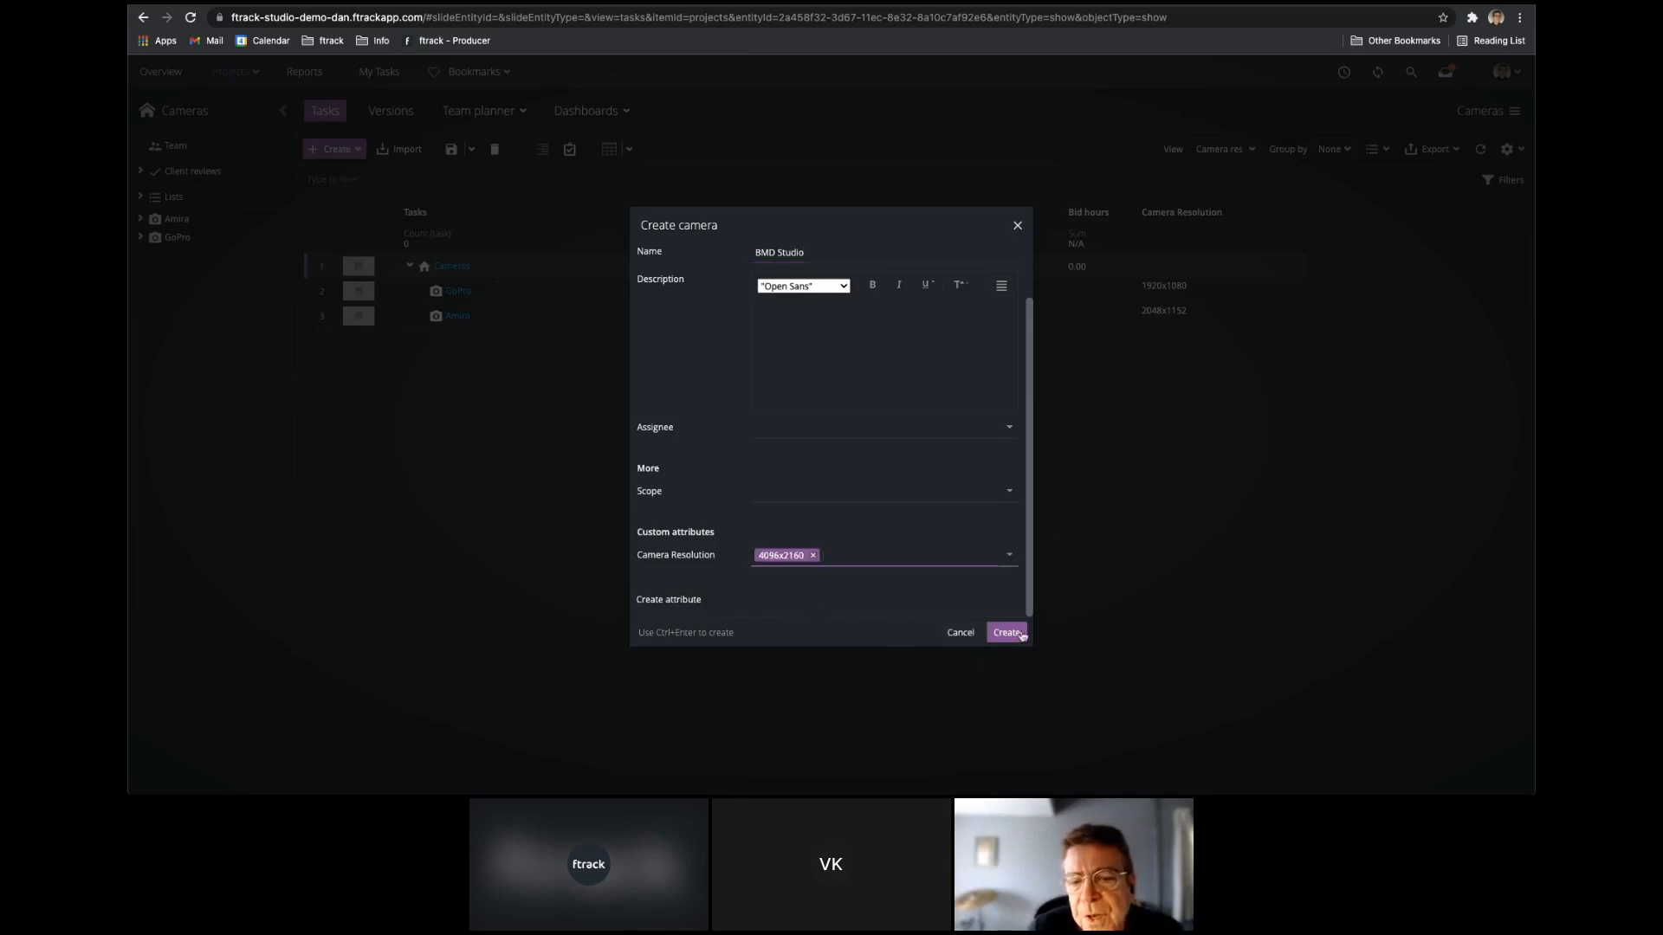
{"action": "left_click", "coordinate": [1022, 633]}
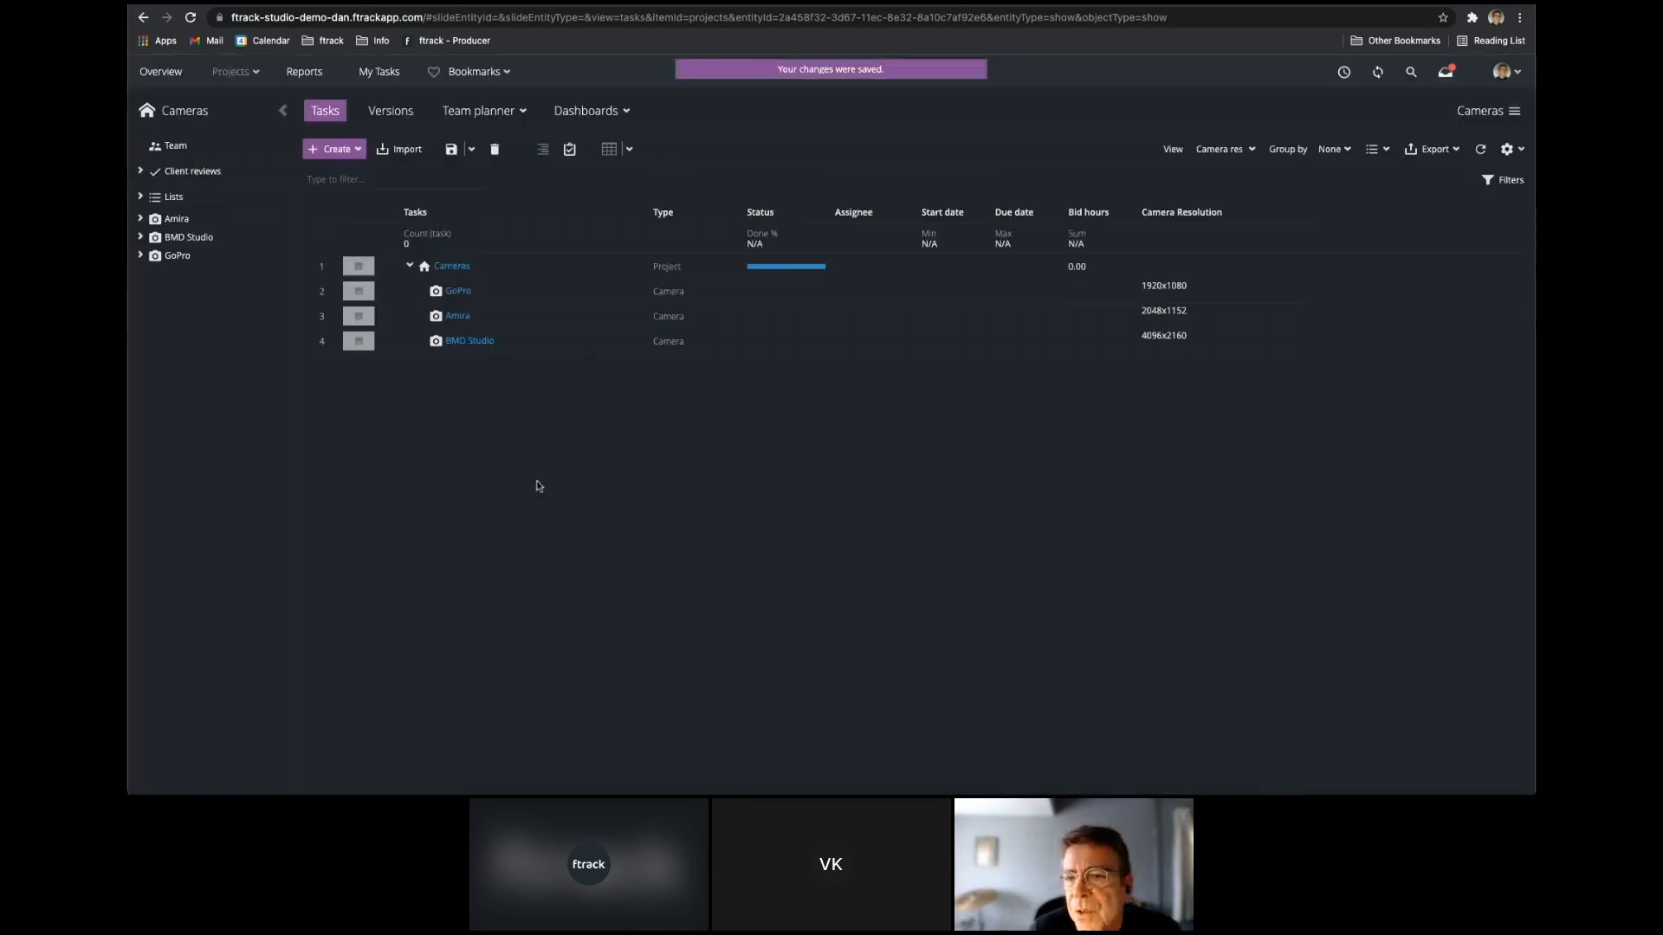
Create a camera named RED Epic in the Cameras project with Camera Resolution 8192x4320.
{"action": "left_click", "coordinate": [332, 148]}
{"action": "left_click", "coordinate": [336, 173]}
{"action": "type", "text": "RED Epic"}
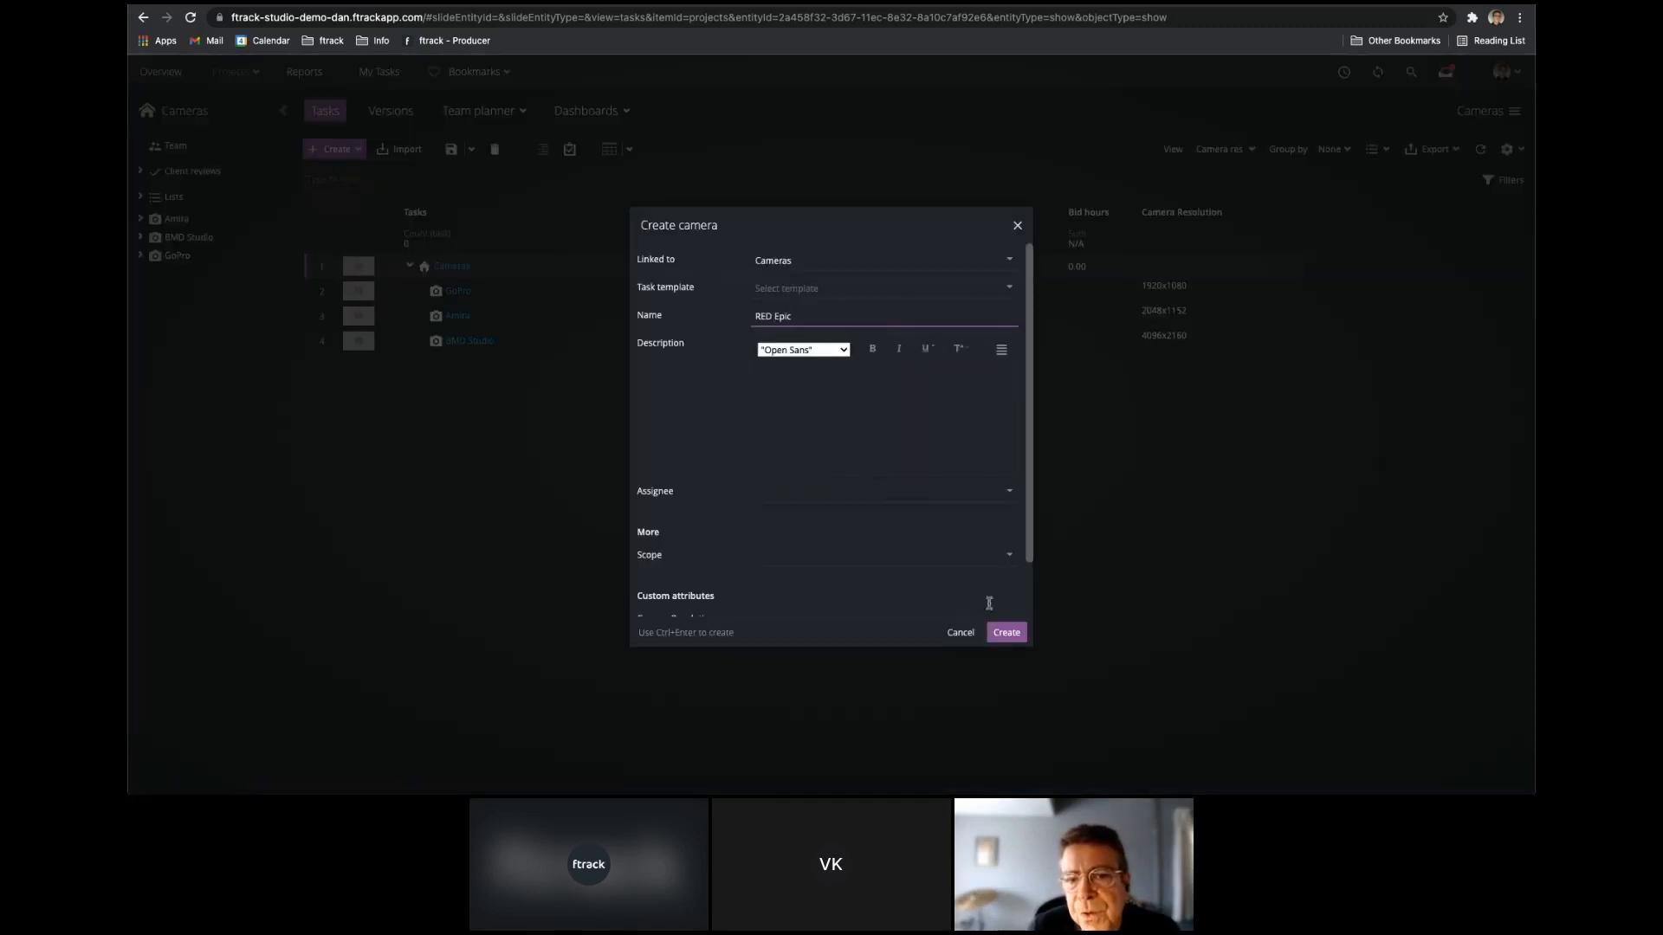
{"action": "scroll", "coordinate": [992, 602], "scroll_direction": "down", "scroll_amount": 1}
{"action": "left_click", "coordinate": [1012, 582]}
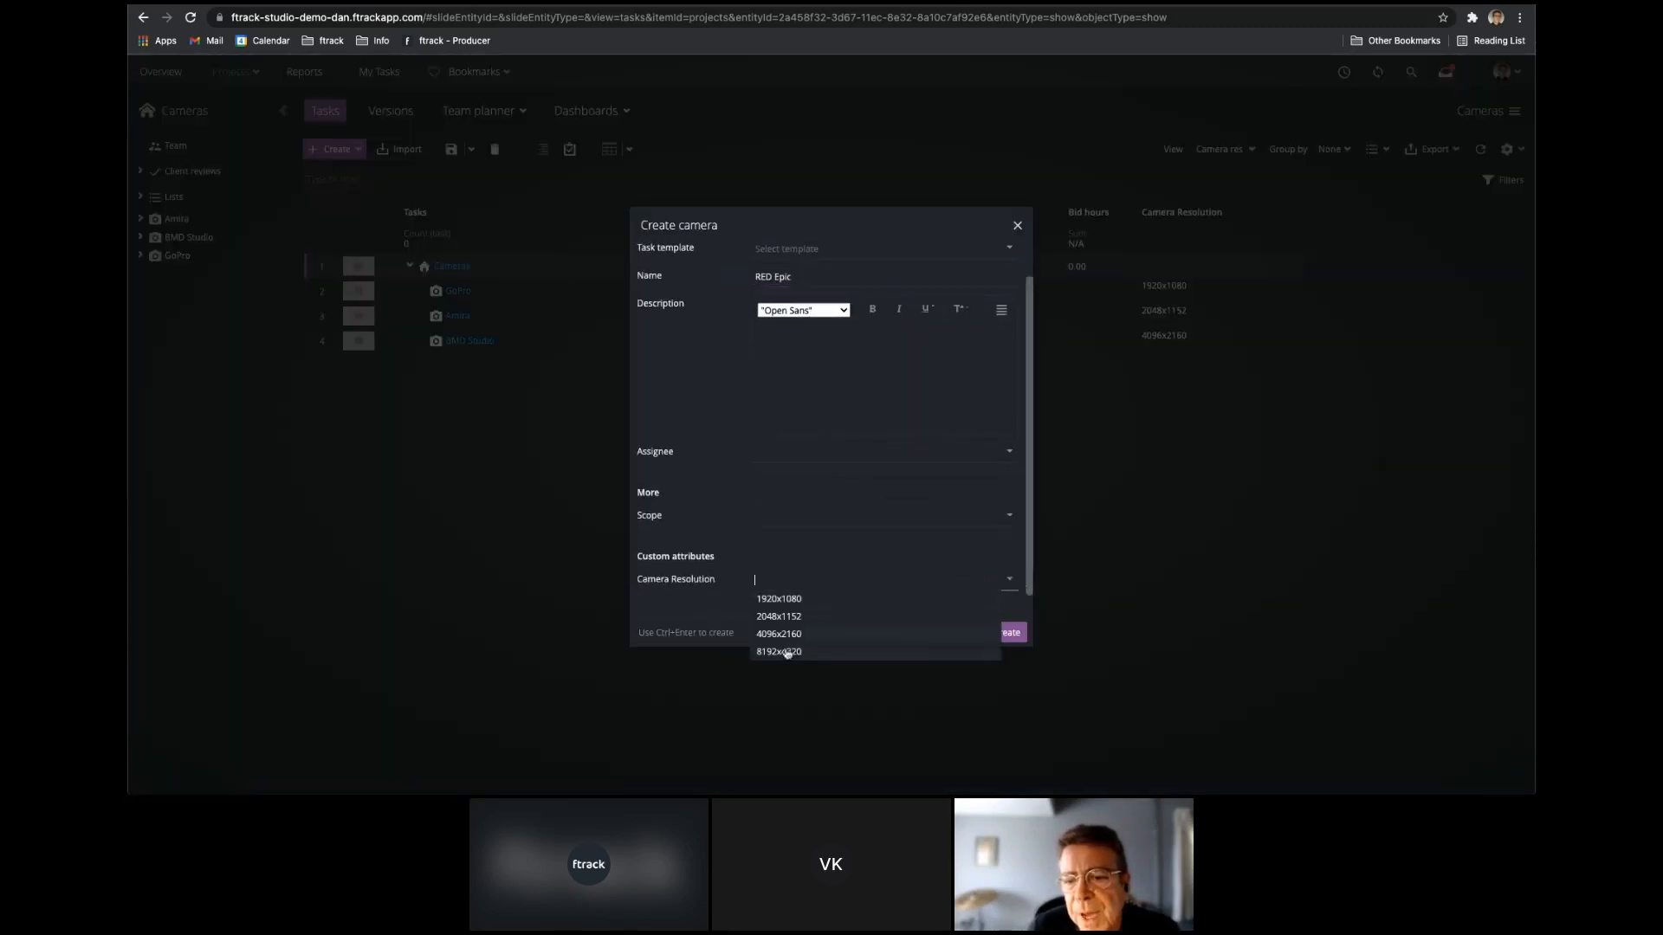
{"action": "left_click", "coordinate": [785, 652]}
{"action": "left_click", "coordinate": [1018, 633]}
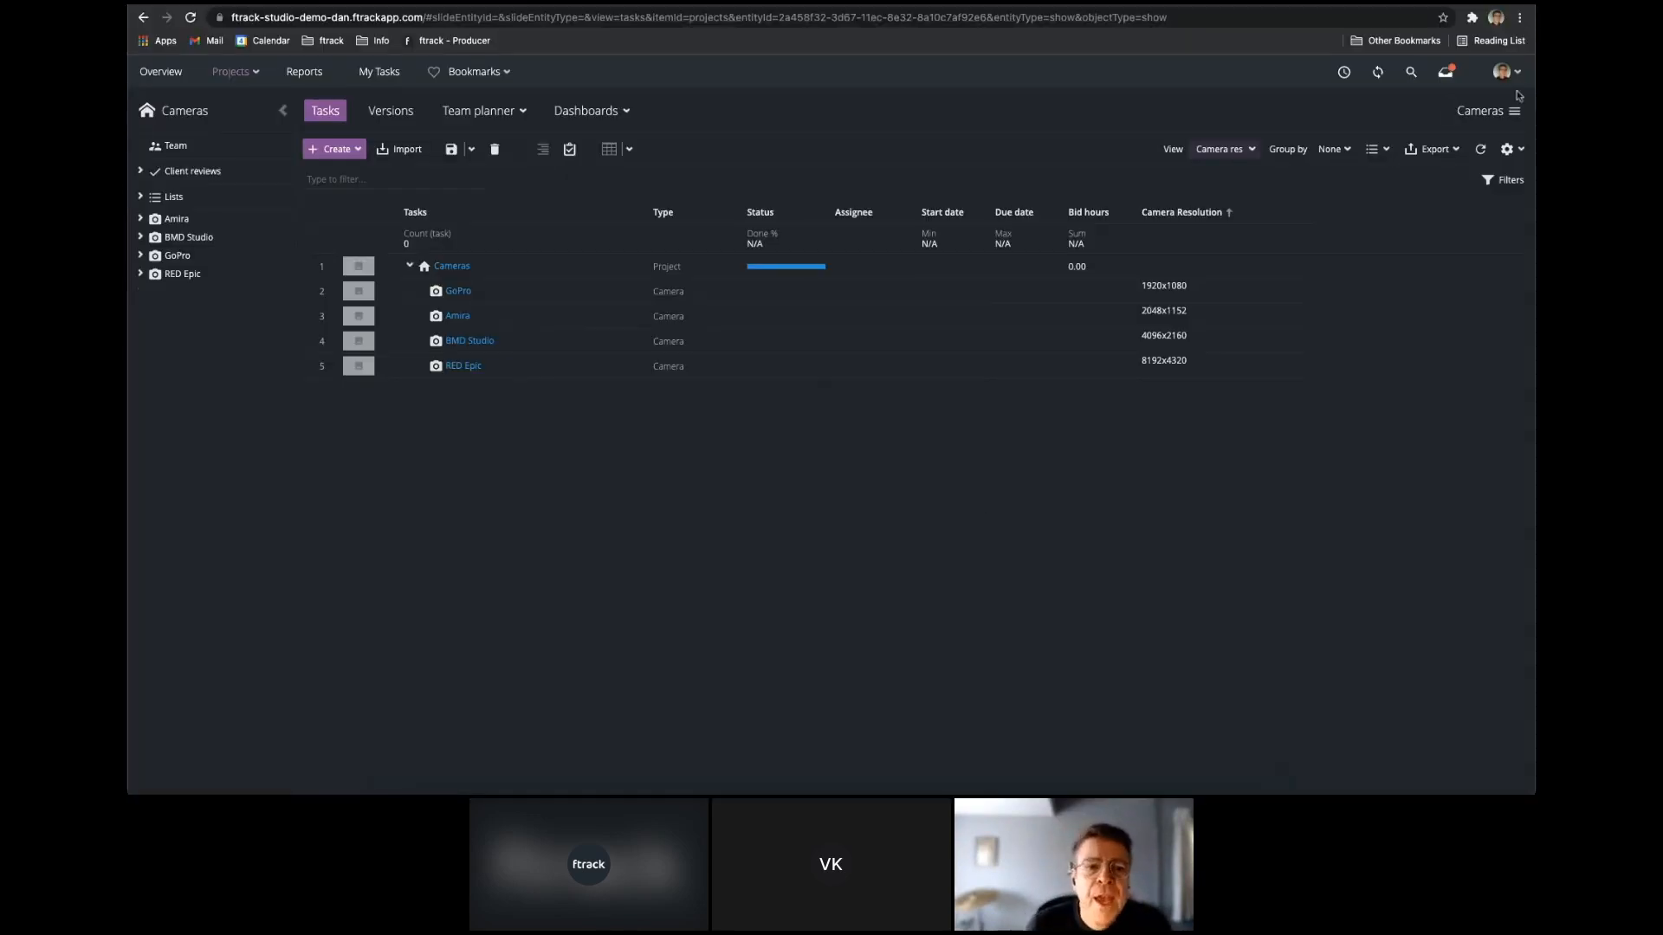
Start a new custom attribute in the system settings, labelled Shot vs Camera with the name shot_vs_camera.
{"action": "left_click", "coordinate": [1517, 74]}
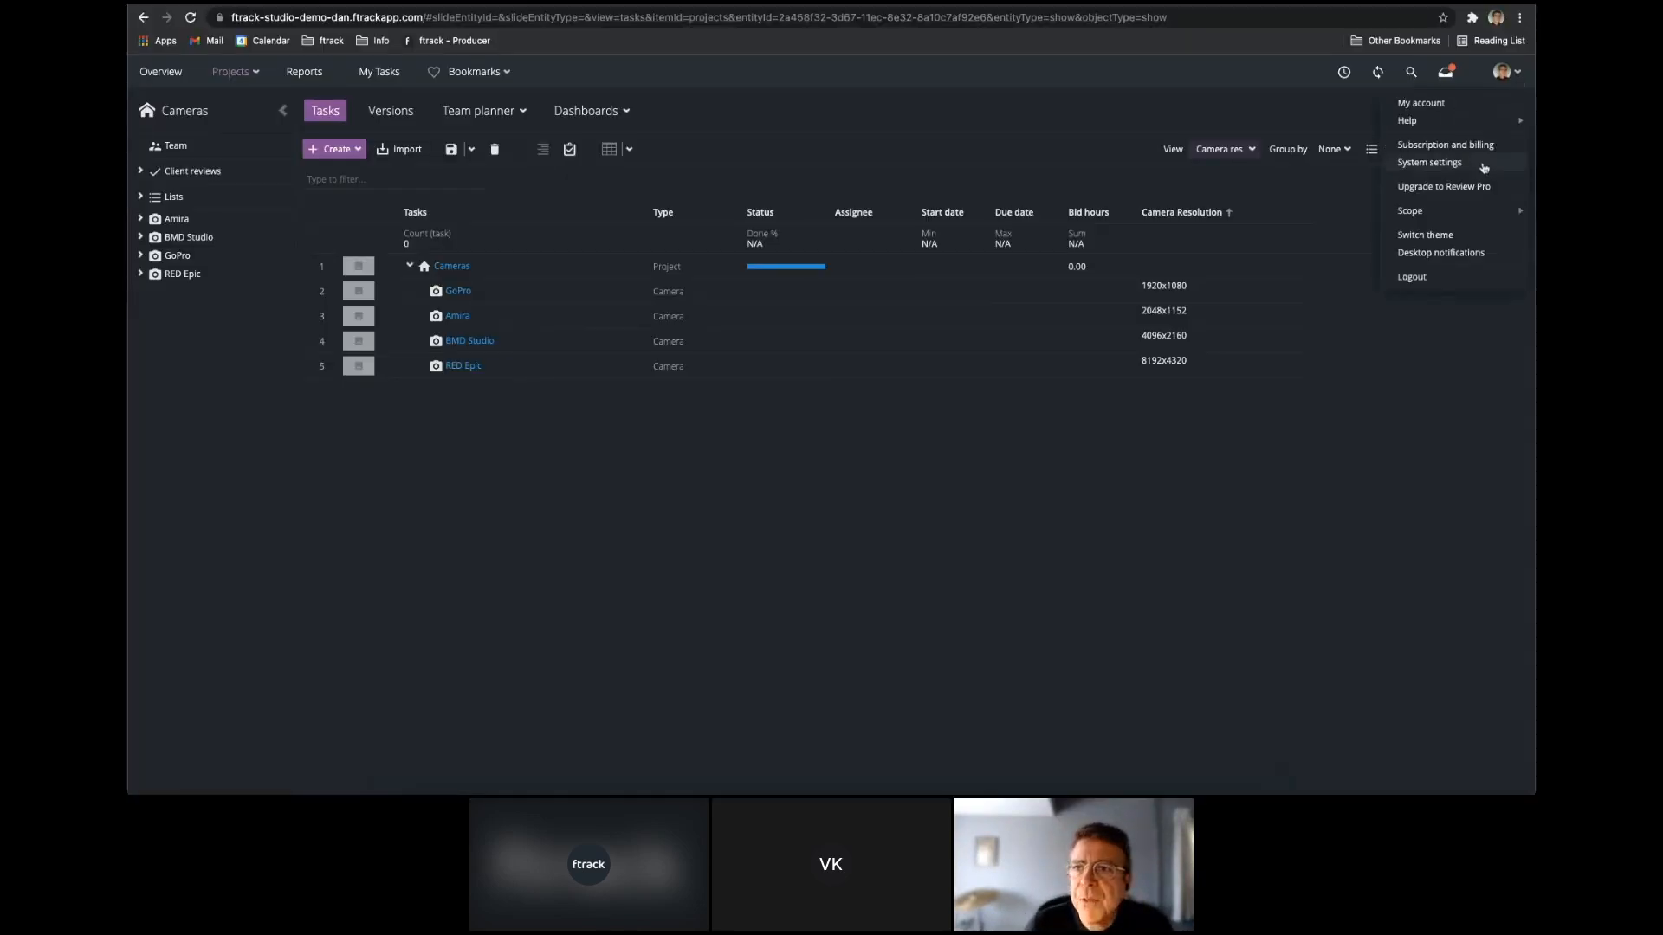
{"action": "left_click", "coordinate": [1488, 165]}
{"action": "scroll", "coordinate": [184, 437], "scroll_direction": "down", "scroll_amount": 5}
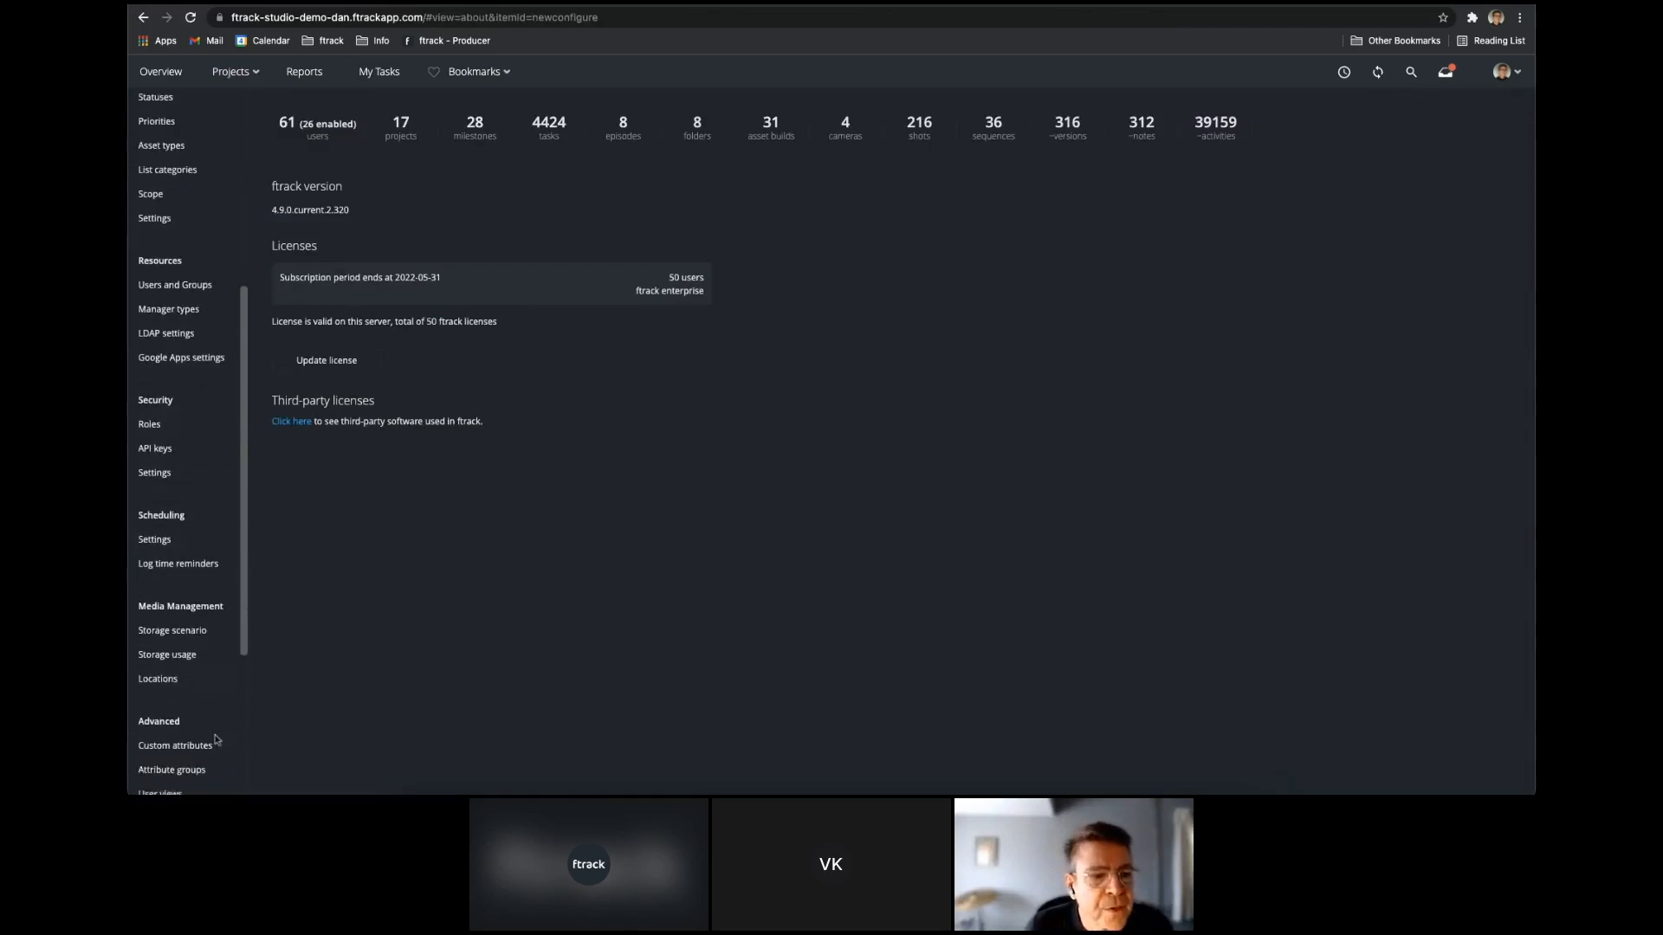
{"action": "left_click", "coordinate": [199, 746]}
{"action": "left_click", "coordinate": [276, 103]}
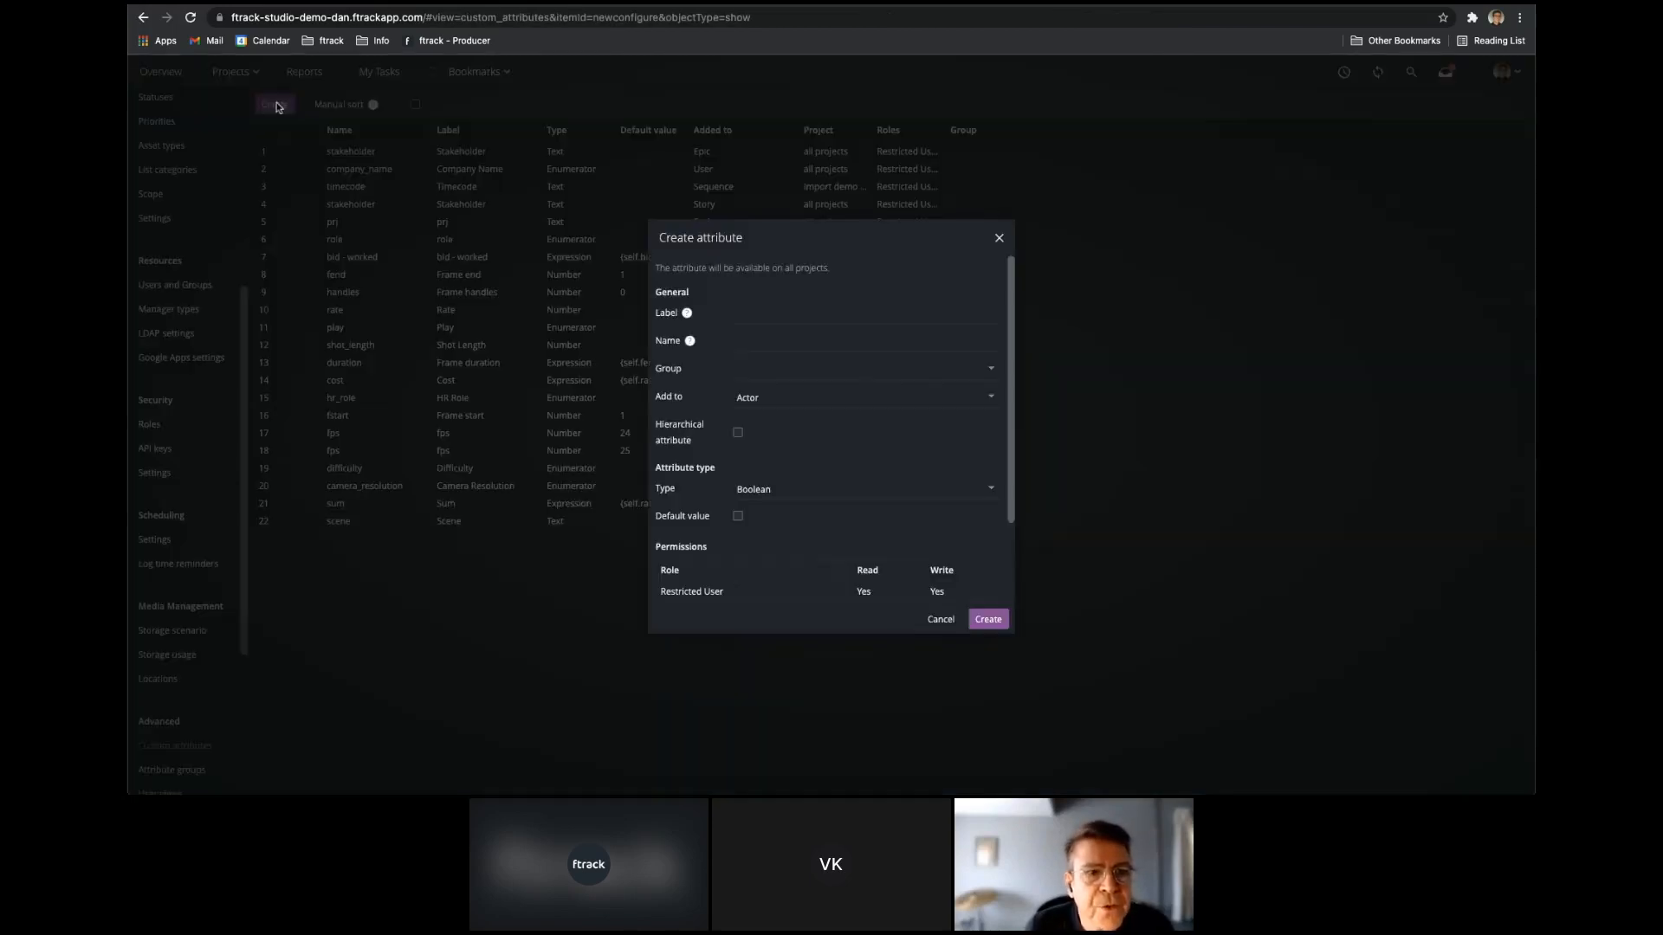
{"action": "left_click", "coordinate": [791, 314]}
{"action": "type", "text": "Shot vs Camera"}
{"action": "key", "text": "Tab"}
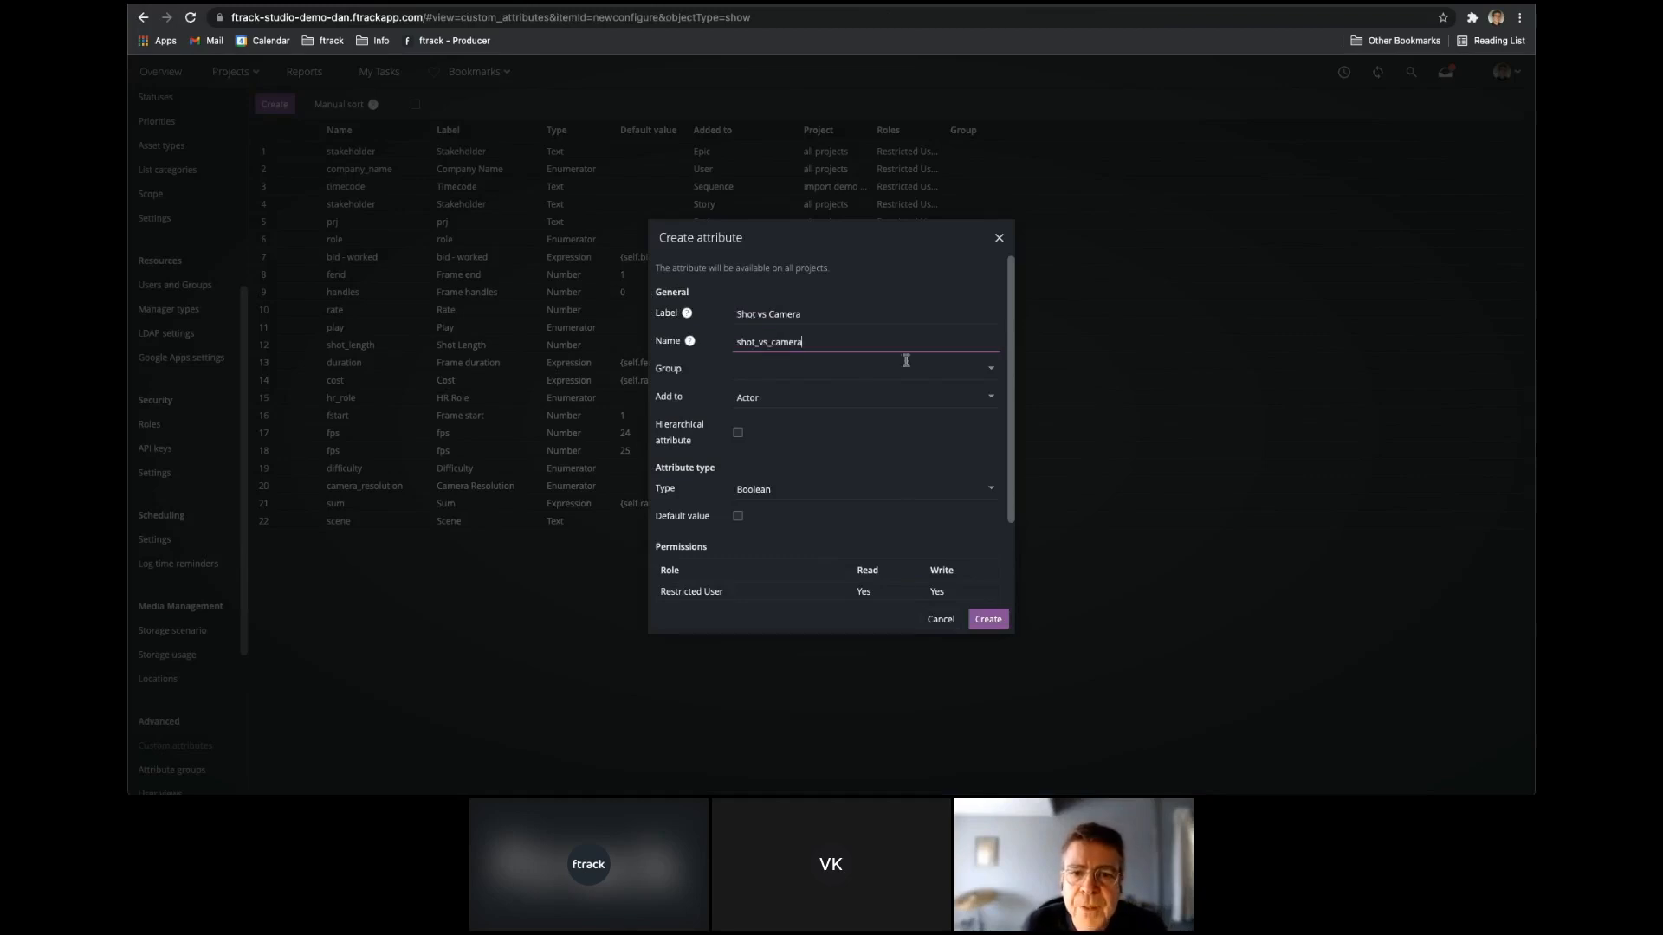
Add the attribute to Shot as a Link to the Camera entity with multi selection, and create it.
{"action": "left_click", "coordinate": [988, 402]}
{"action": "scroll", "coordinate": [847, 448], "scroll_direction": "down", "scroll_amount": 5}
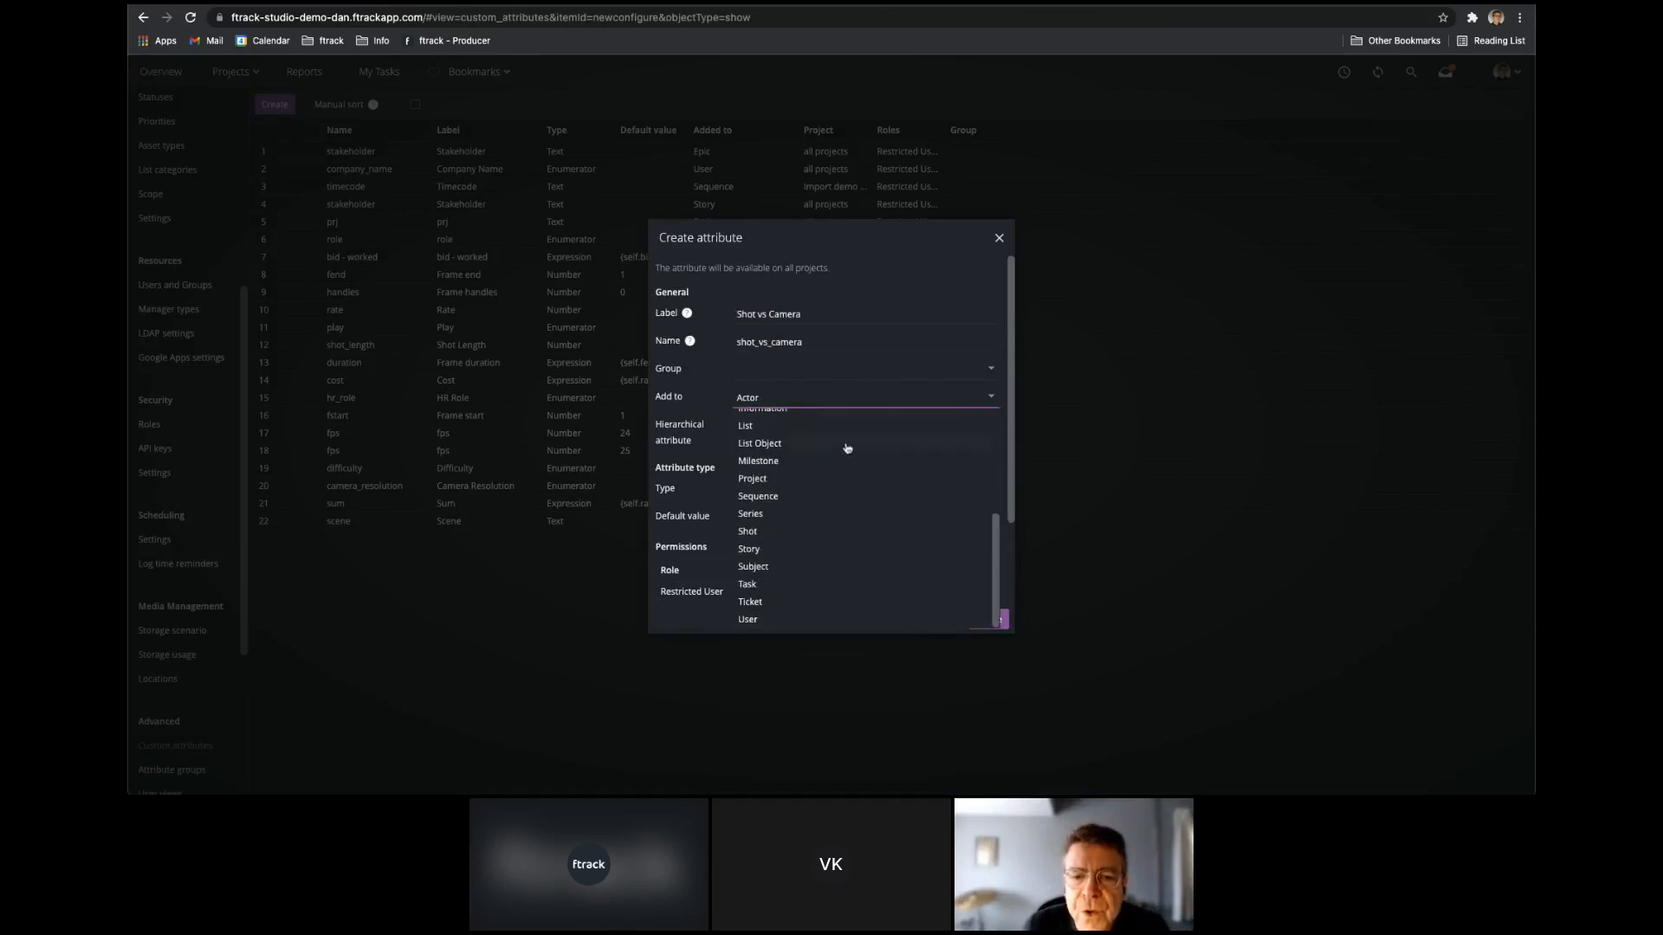
{"action": "left_click", "coordinate": [747, 531]}
{"action": "left_click", "coordinate": [907, 489]}
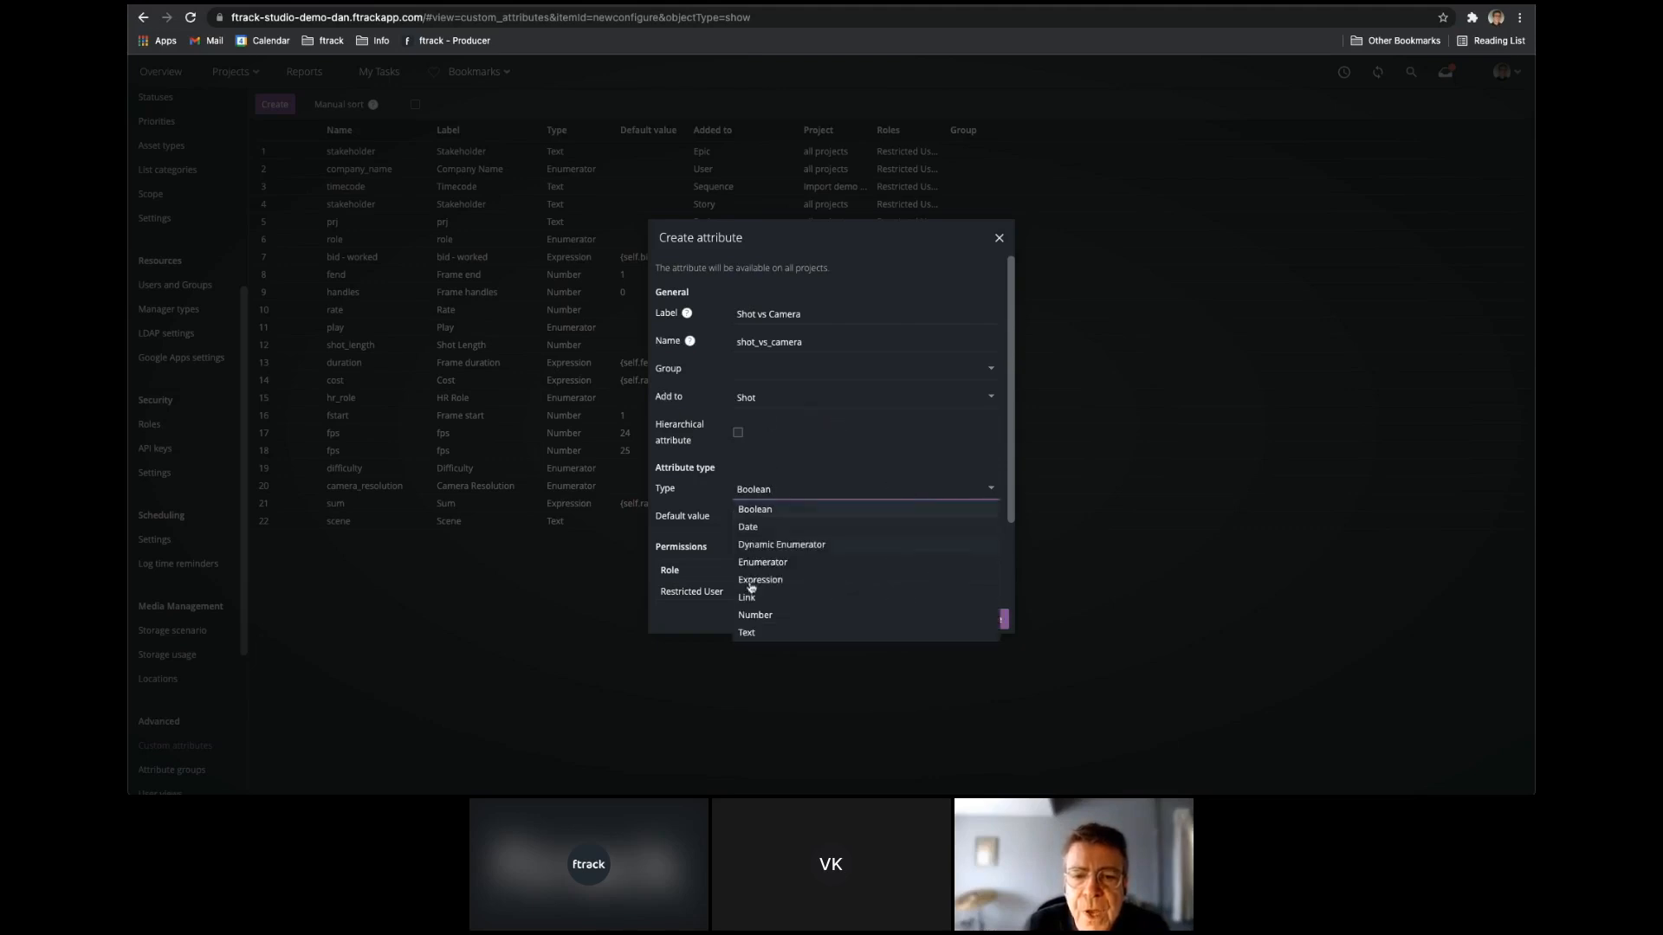
{"action": "left_click", "coordinate": [763, 598]}
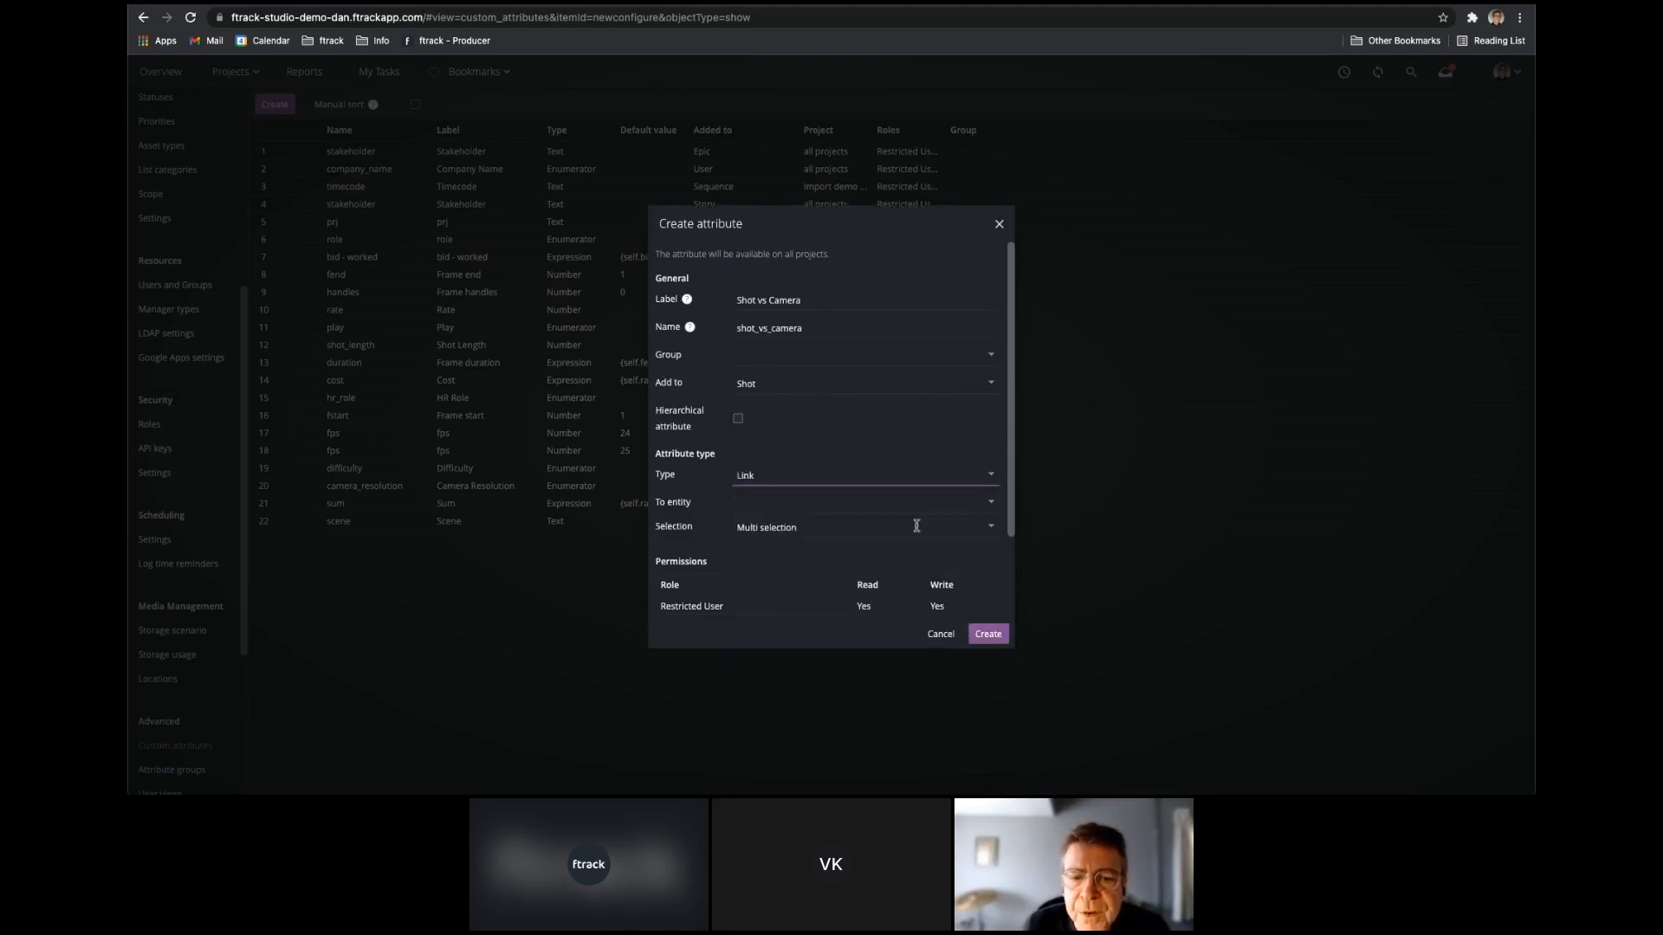
{"action": "left_click", "coordinate": [990, 505]}
{"action": "left_click", "coordinate": [760, 595]}
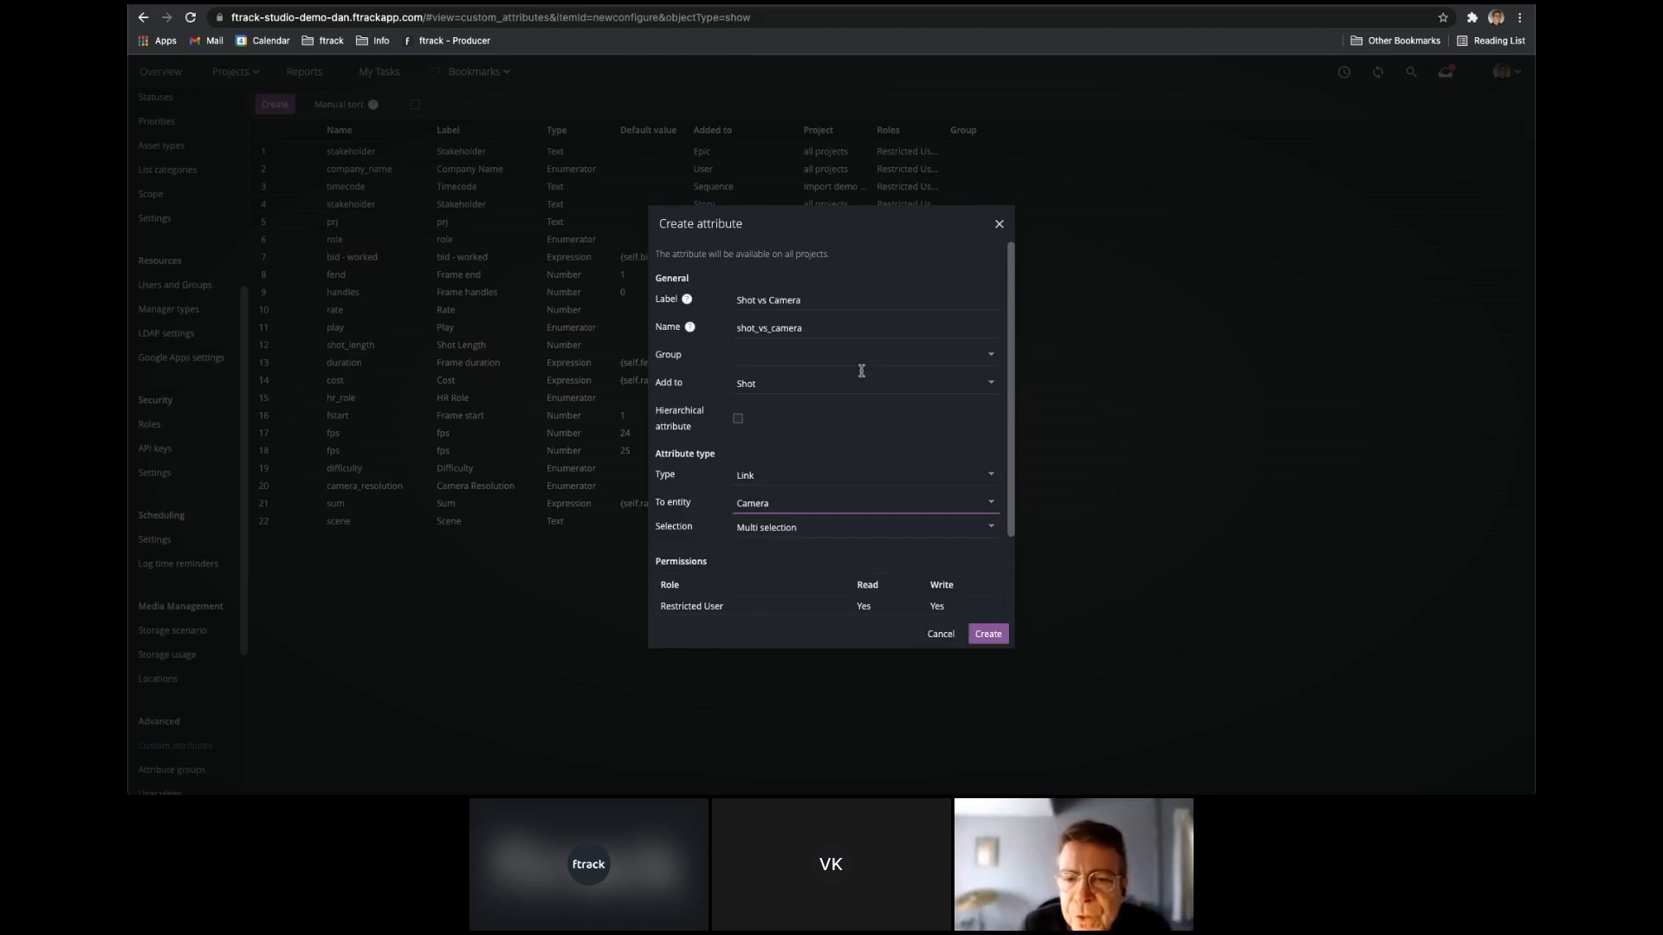
{"action": "left_click", "coordinate": [935, 530]}
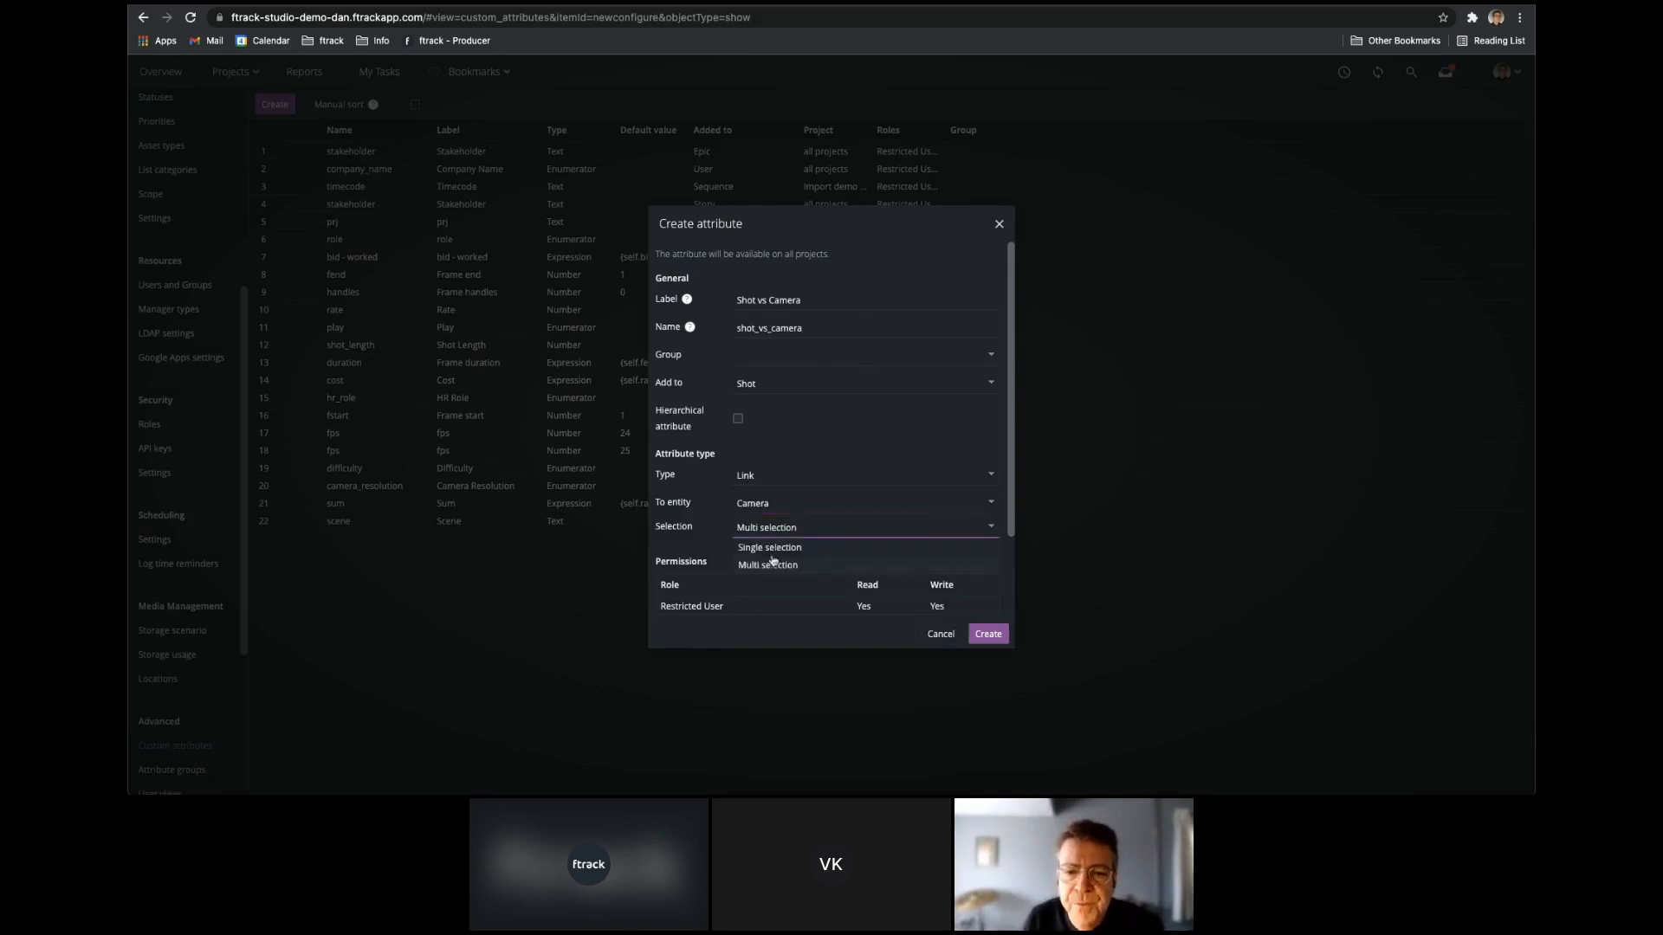
{"action": "left_click", "coordinate": [777, 569]}
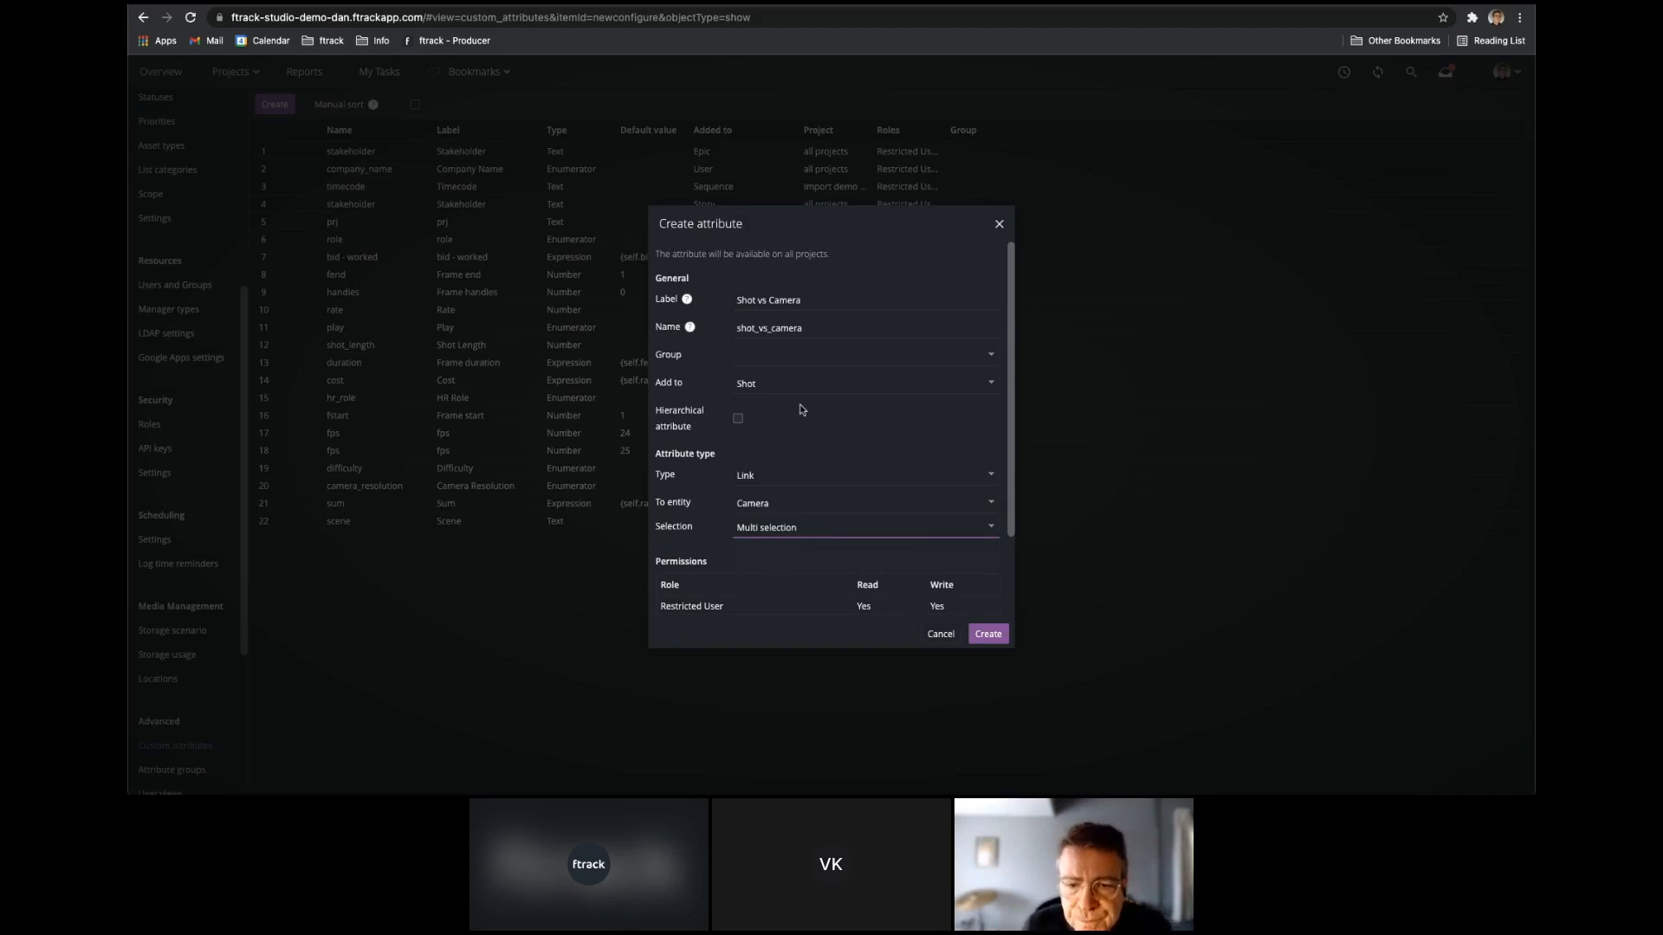
{"action": "left_click", "coordinate": [992, 633]}
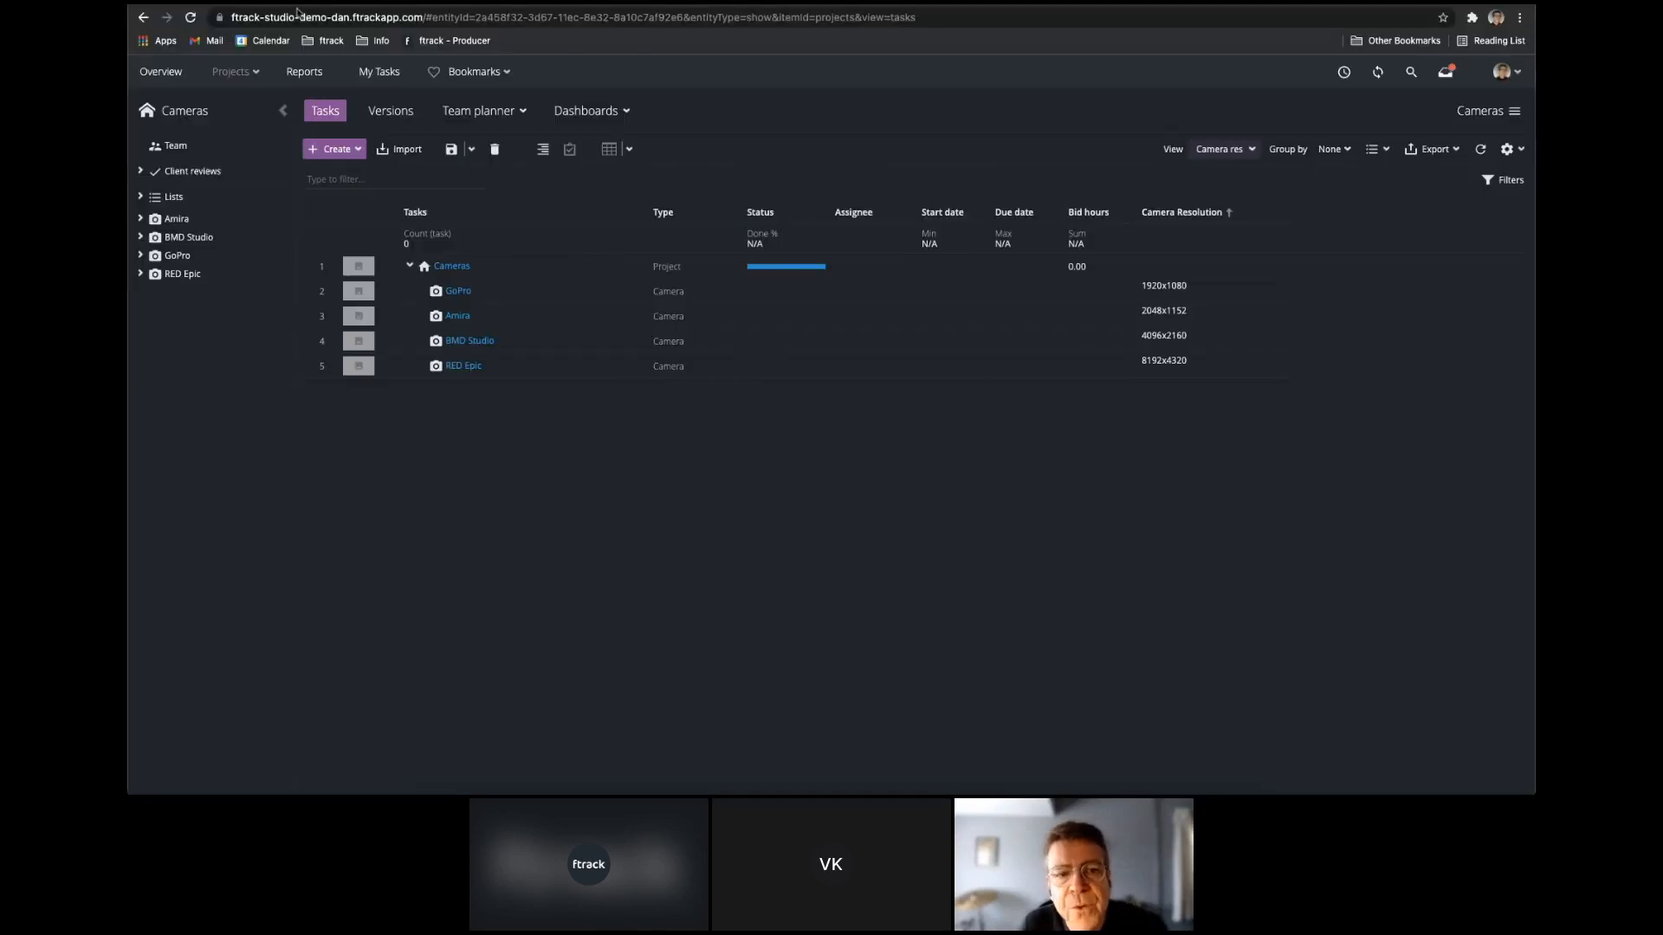
Open the Show project and link Shot001 to the GoPro camera through its Shot vs Camera attribute.
{"action": "left_click", "coordinate": [235, 71]}
{"action": "left_click", "coordinate": [182, 192]}
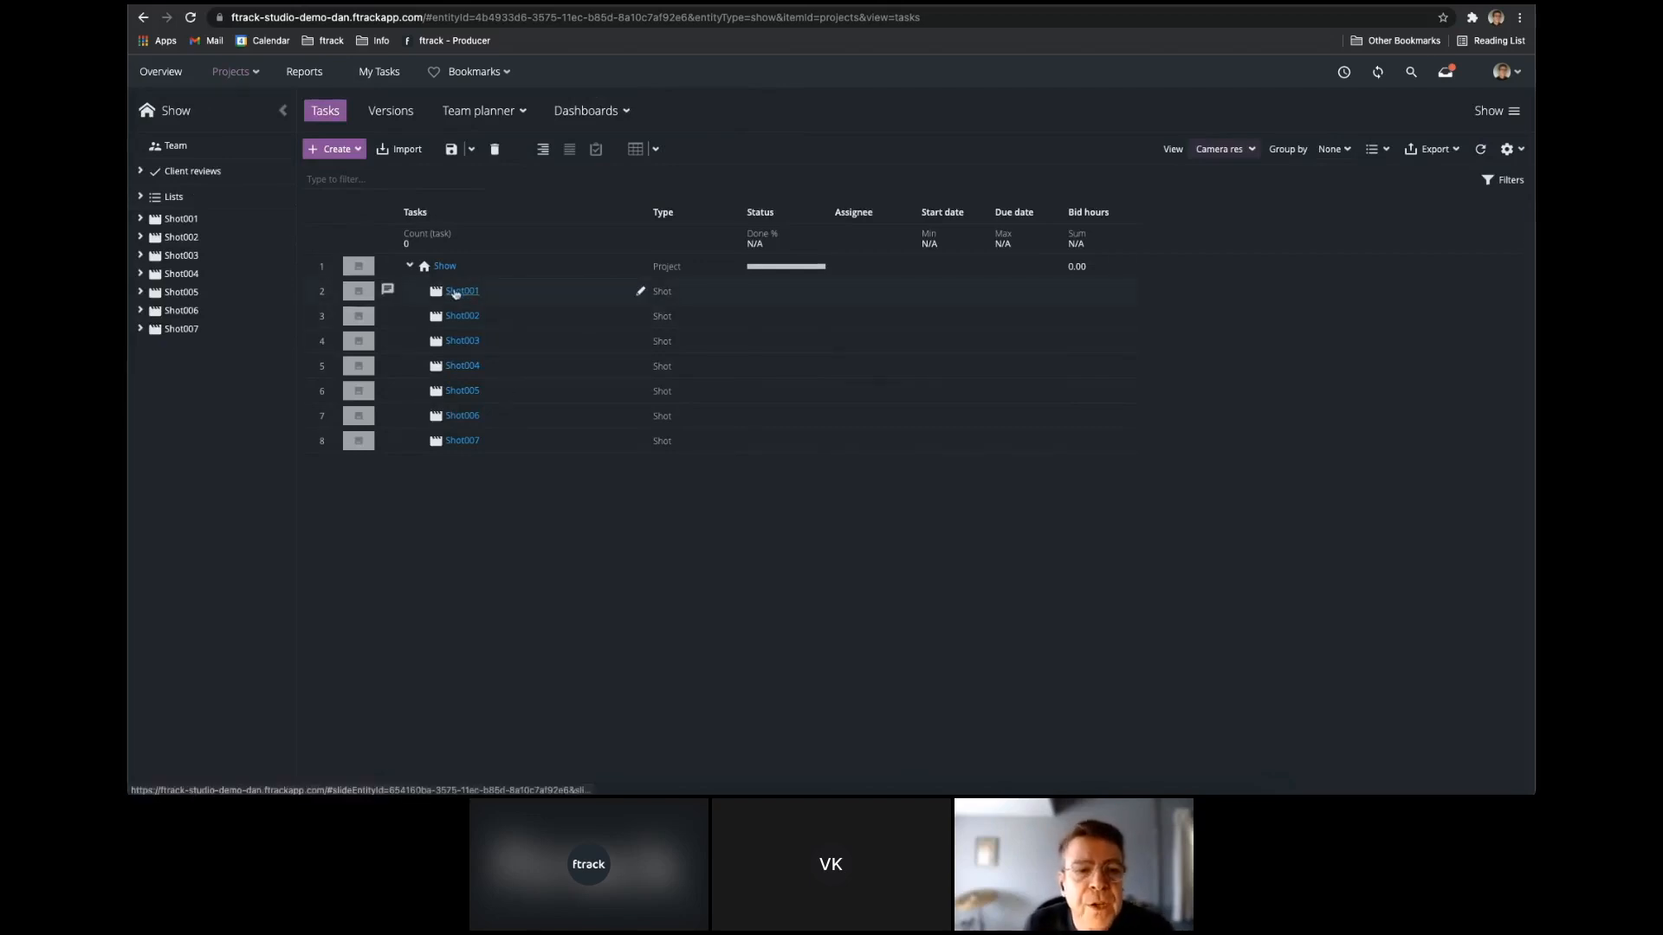
{"action": "left_click", "coordinate": [537, 291]}
{"action": "scroll", "coordinate": [1266, 555], "scroll_direction": "down", "scroll_amount": 5}
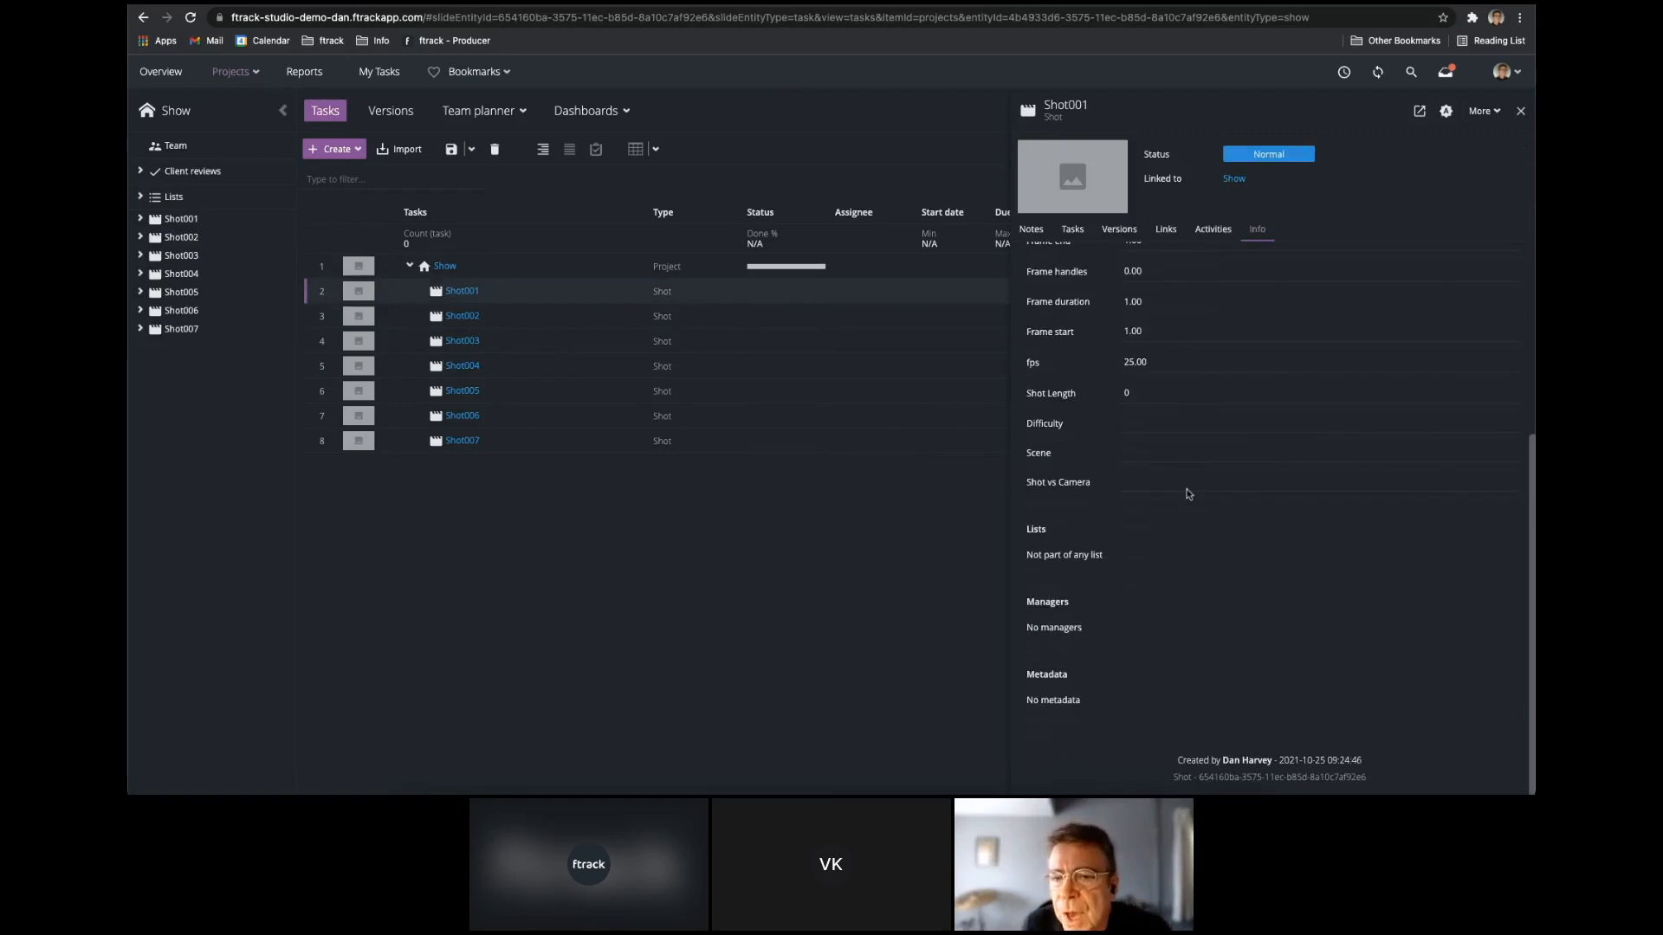
{"action": "left_click", "coordinate": [1280, 487]}
{"action": "left_click", "coordinate": [712, 235]}
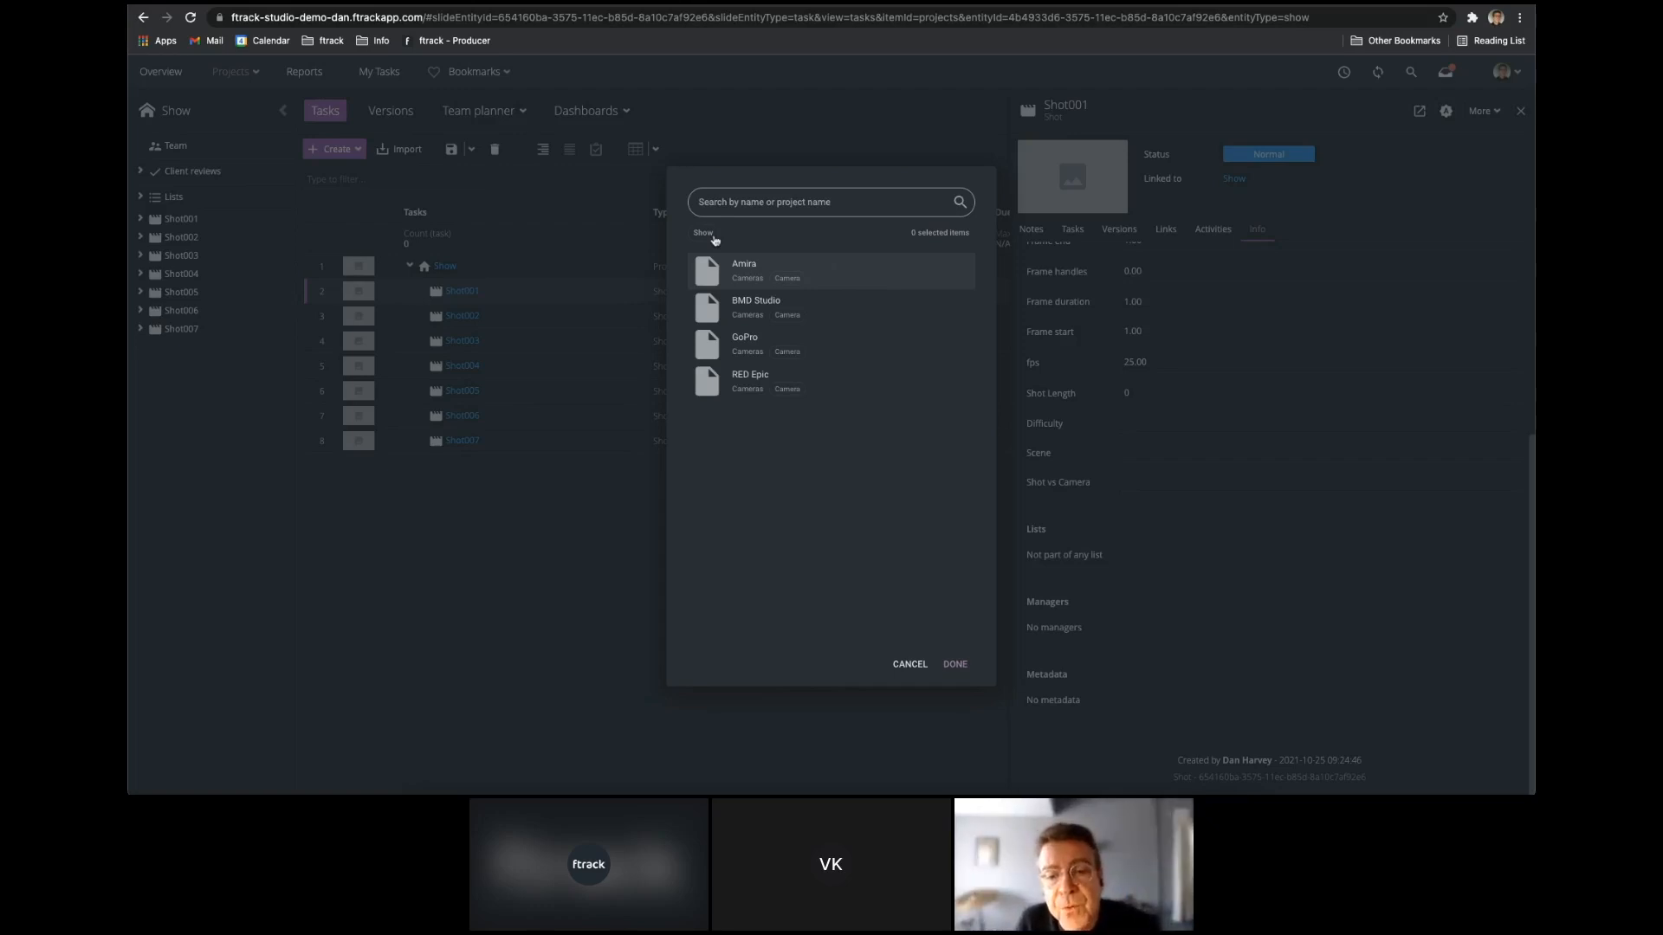
{"action": "left_click", "coordinate": [780, 343]}
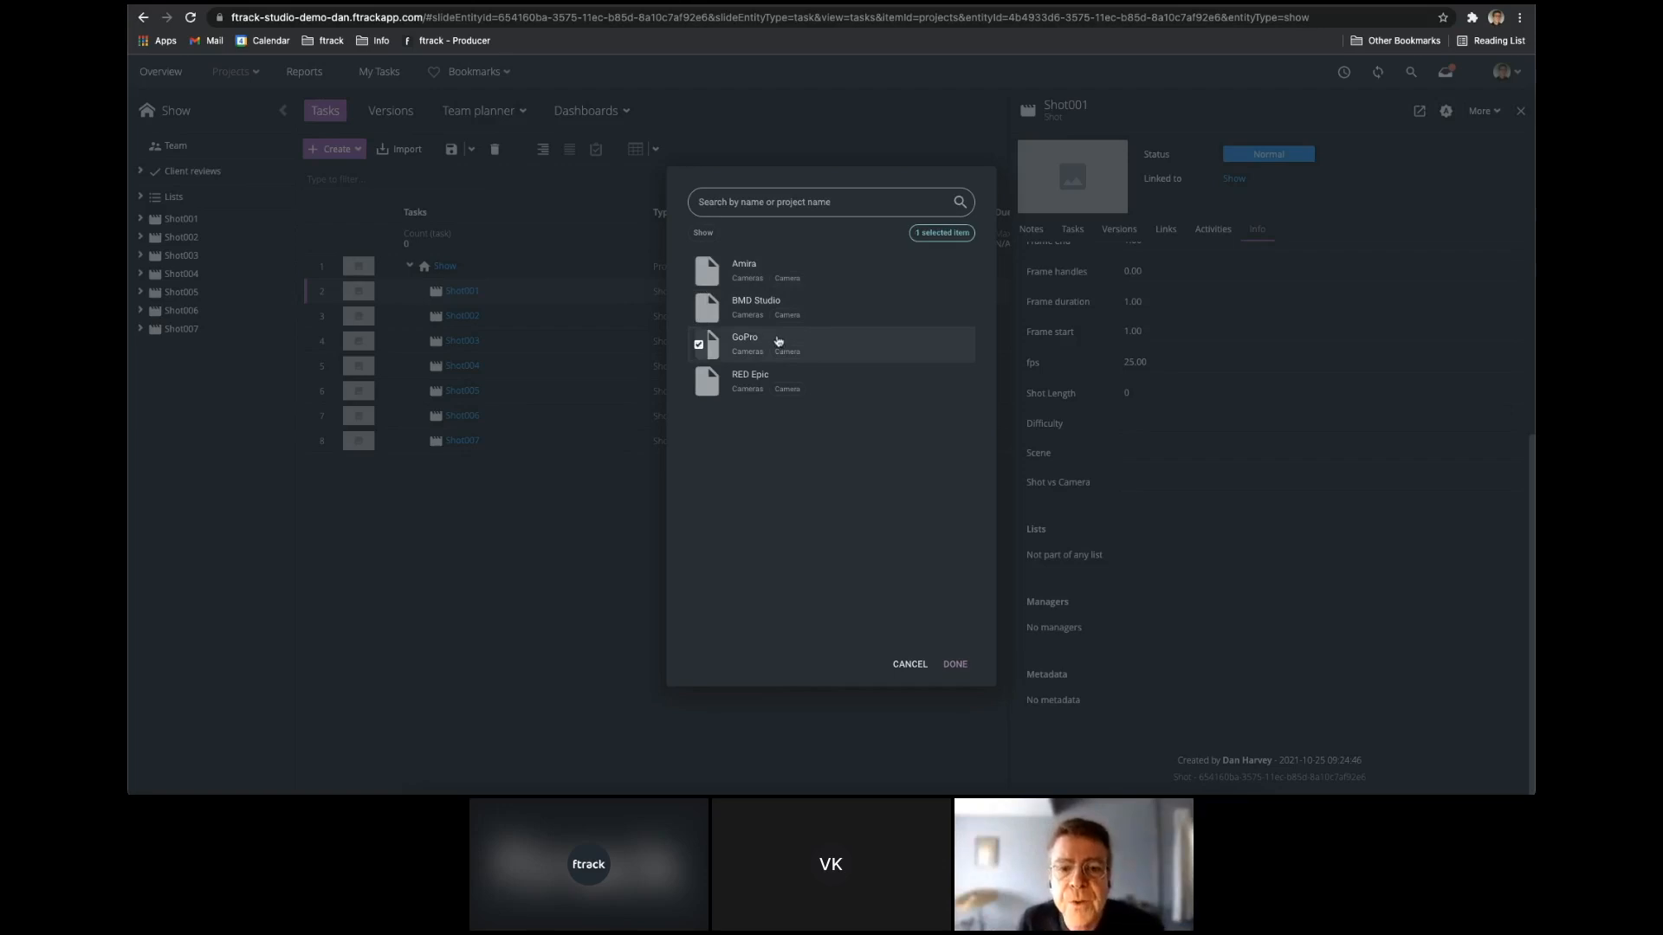
{"action": "left_click", "coordinate": [955, 664]}
{"action": "left_click", "coordinate": [1521, 111]}
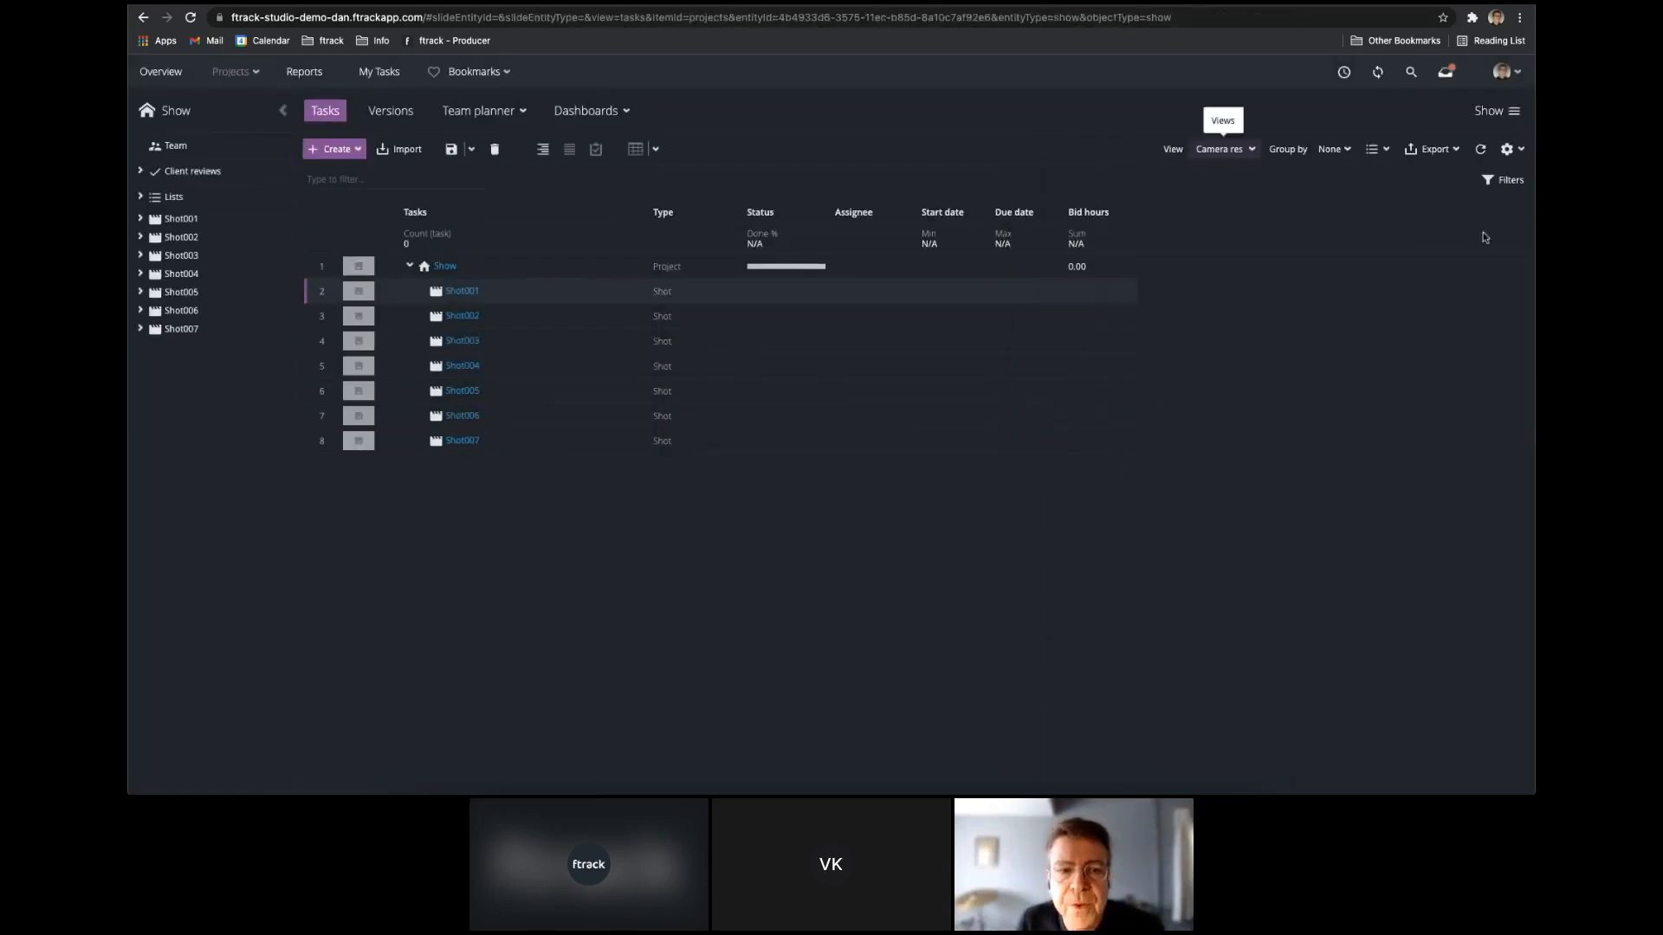
Show the Shot vs Camera custom attribute as a column in the Show task spreadsheet.
{"action": "left_click", "coordinate": [1522, 150]}
{"action": "mouse_move", "coordinate": [1500, 174]}
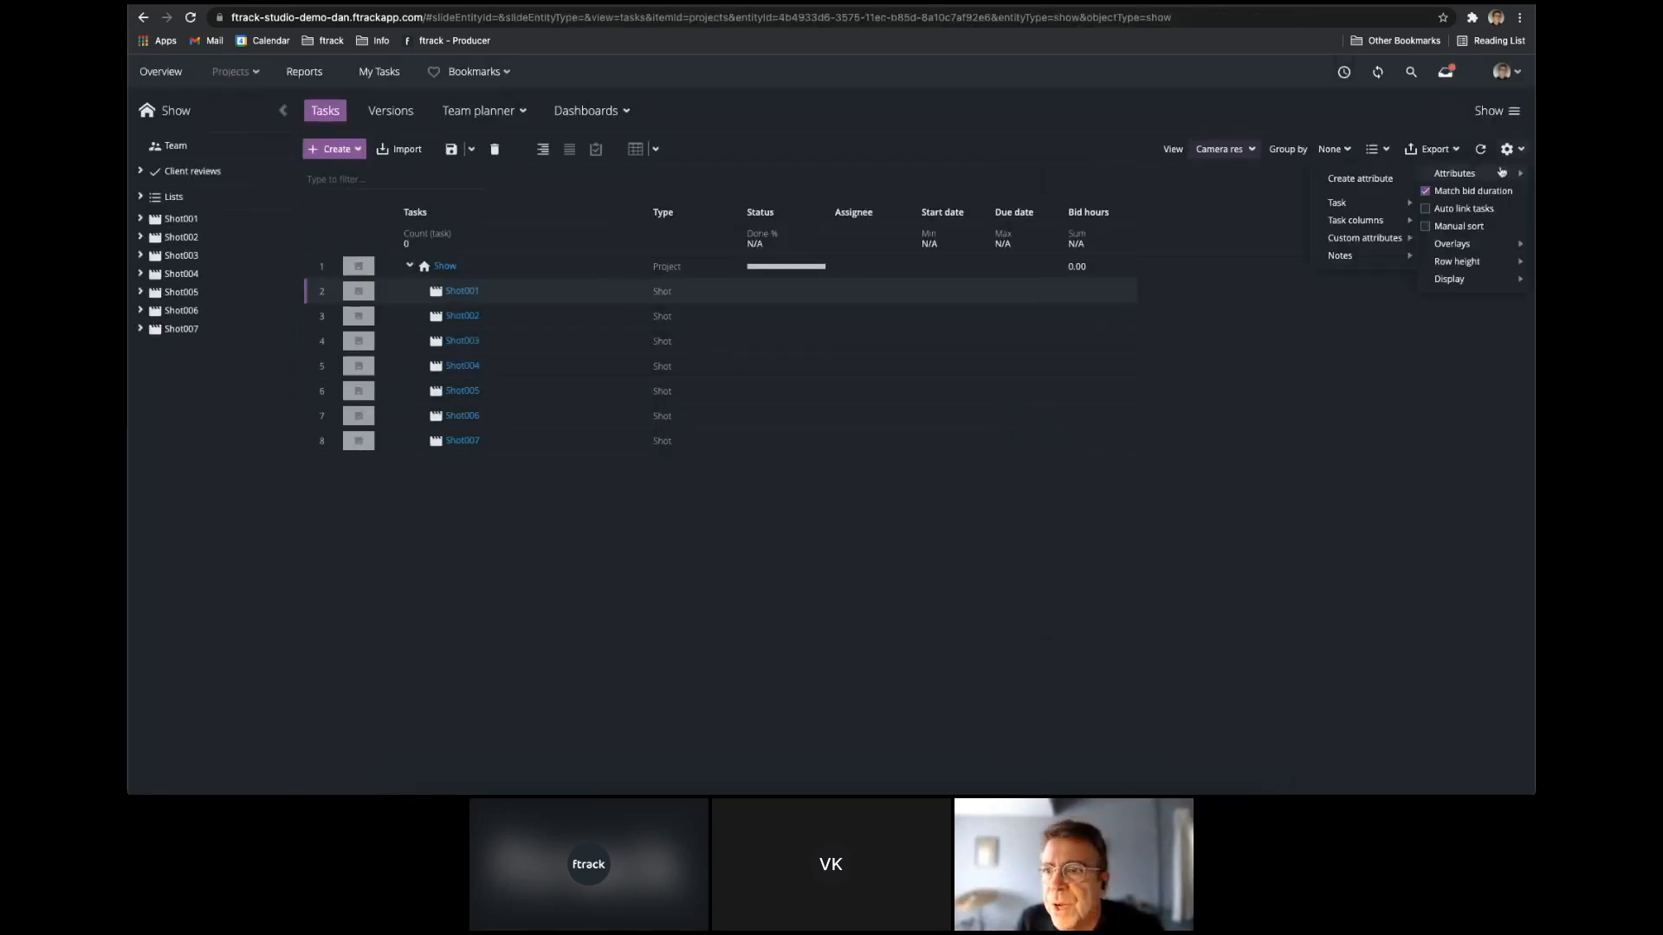
{"action": "mouse_move", "coordinate": [1364, 238]}
{"action": "mouse_move", "coordinate": [1442, 243]}
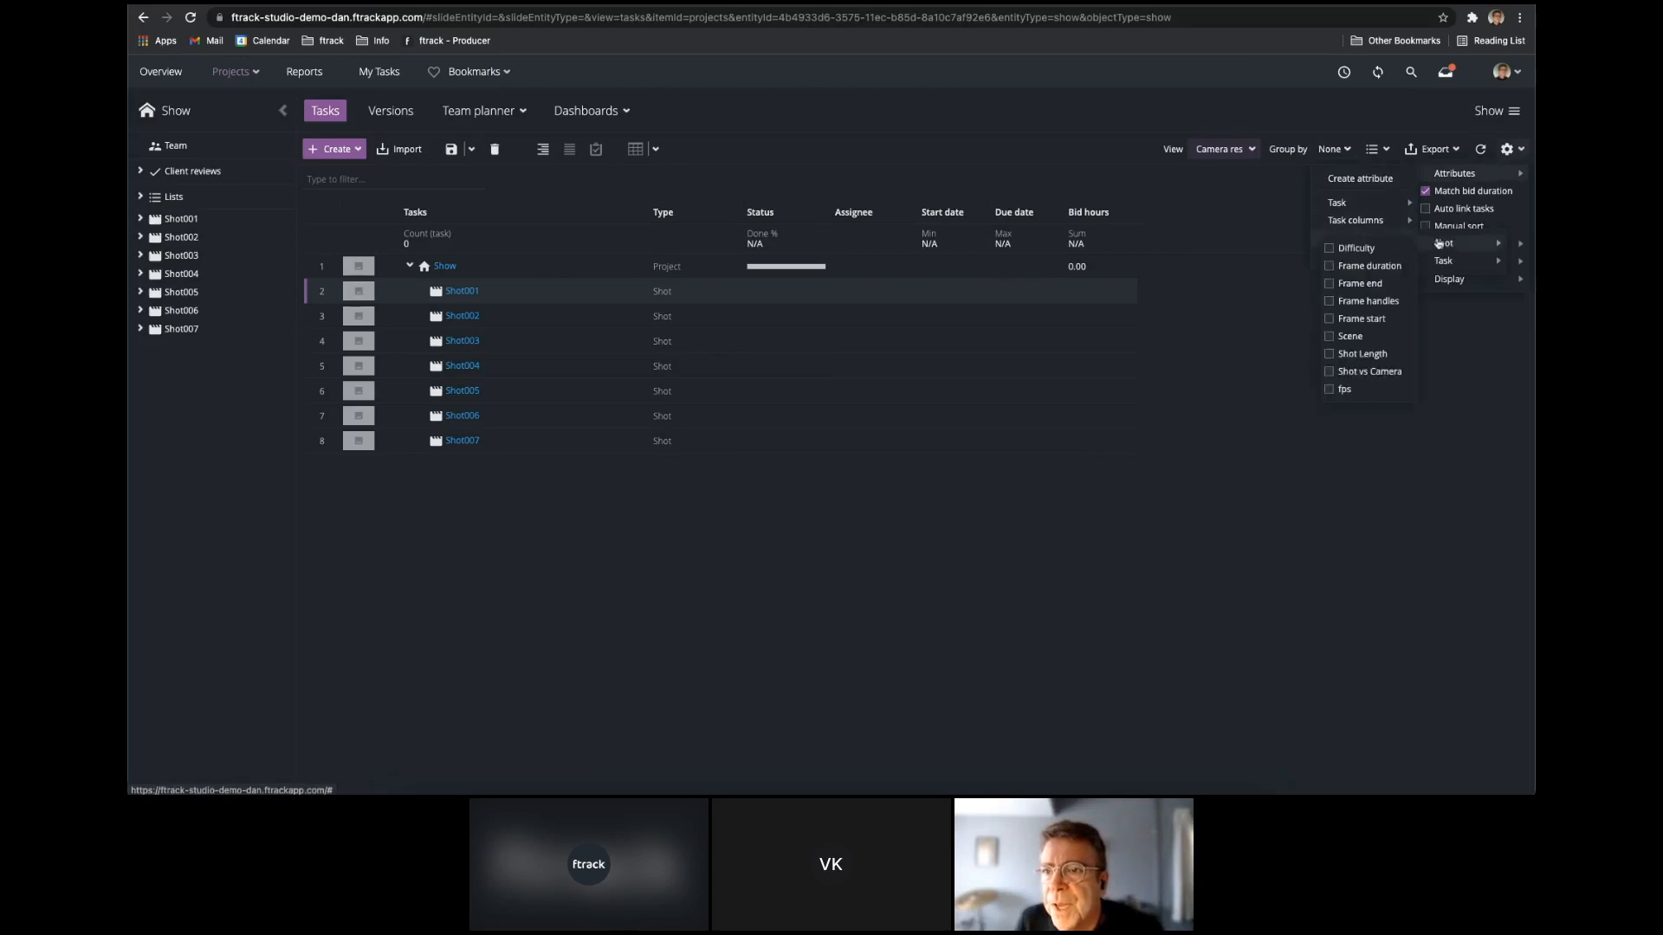
{"action": "left_click", "coordinate": [1375, 371]}
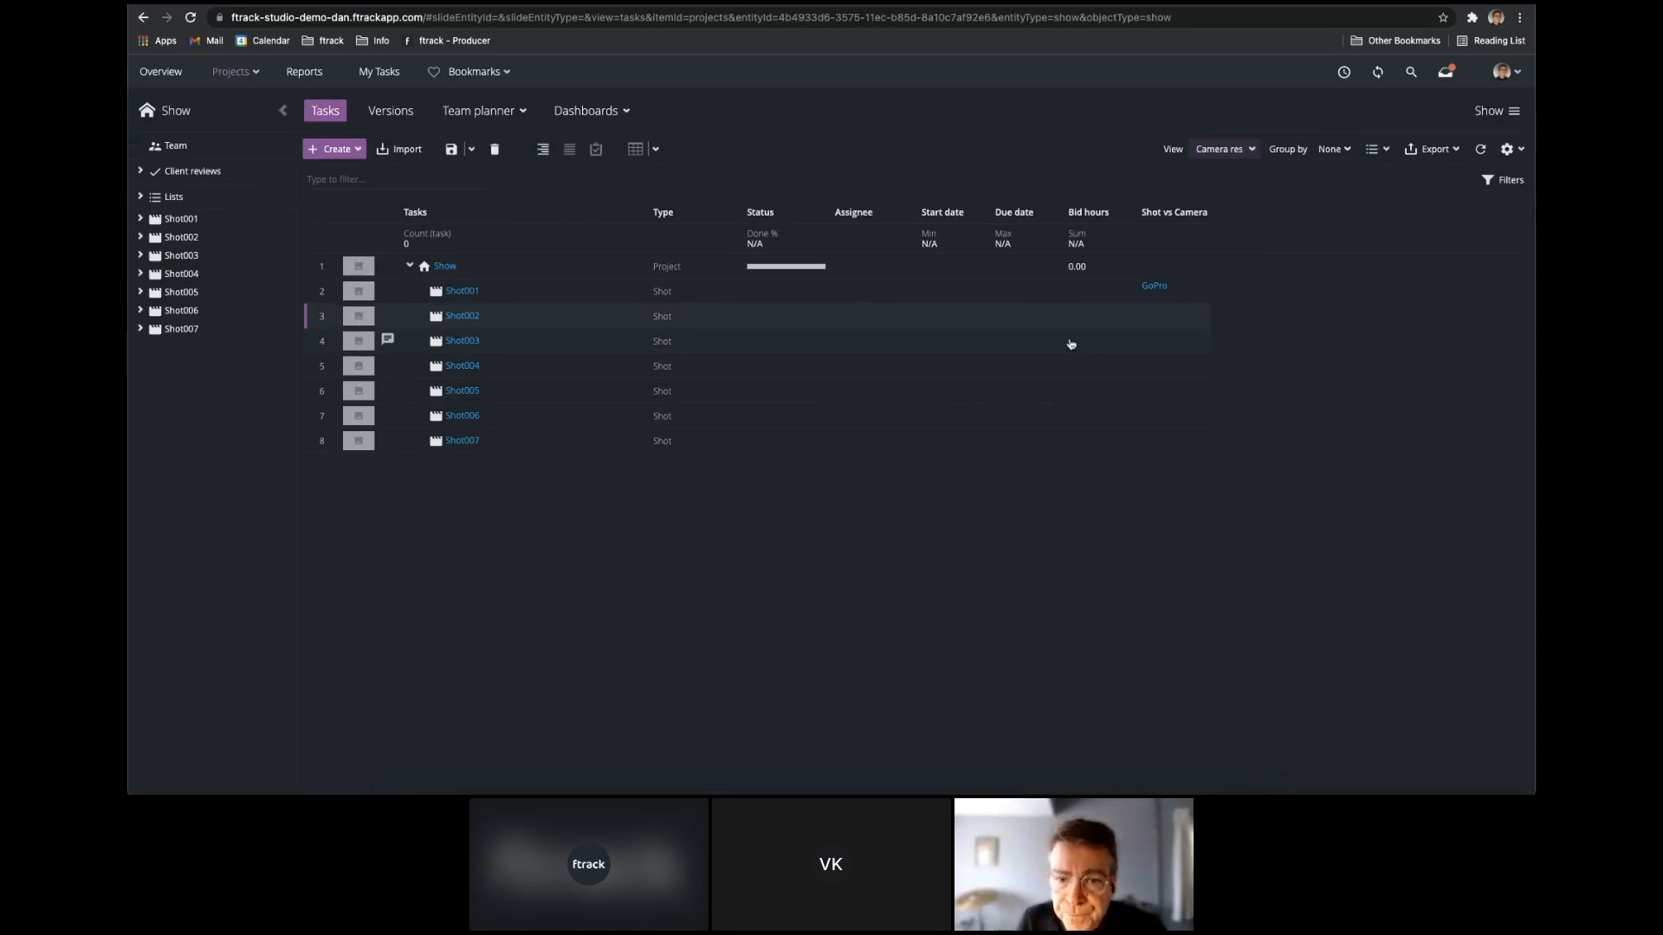
Link Shot002, Shot003 and Shot004 together to the Amira camera in the Shot vs Camera column.
{"action": "left_click", "coordinate": [1172, 316]}
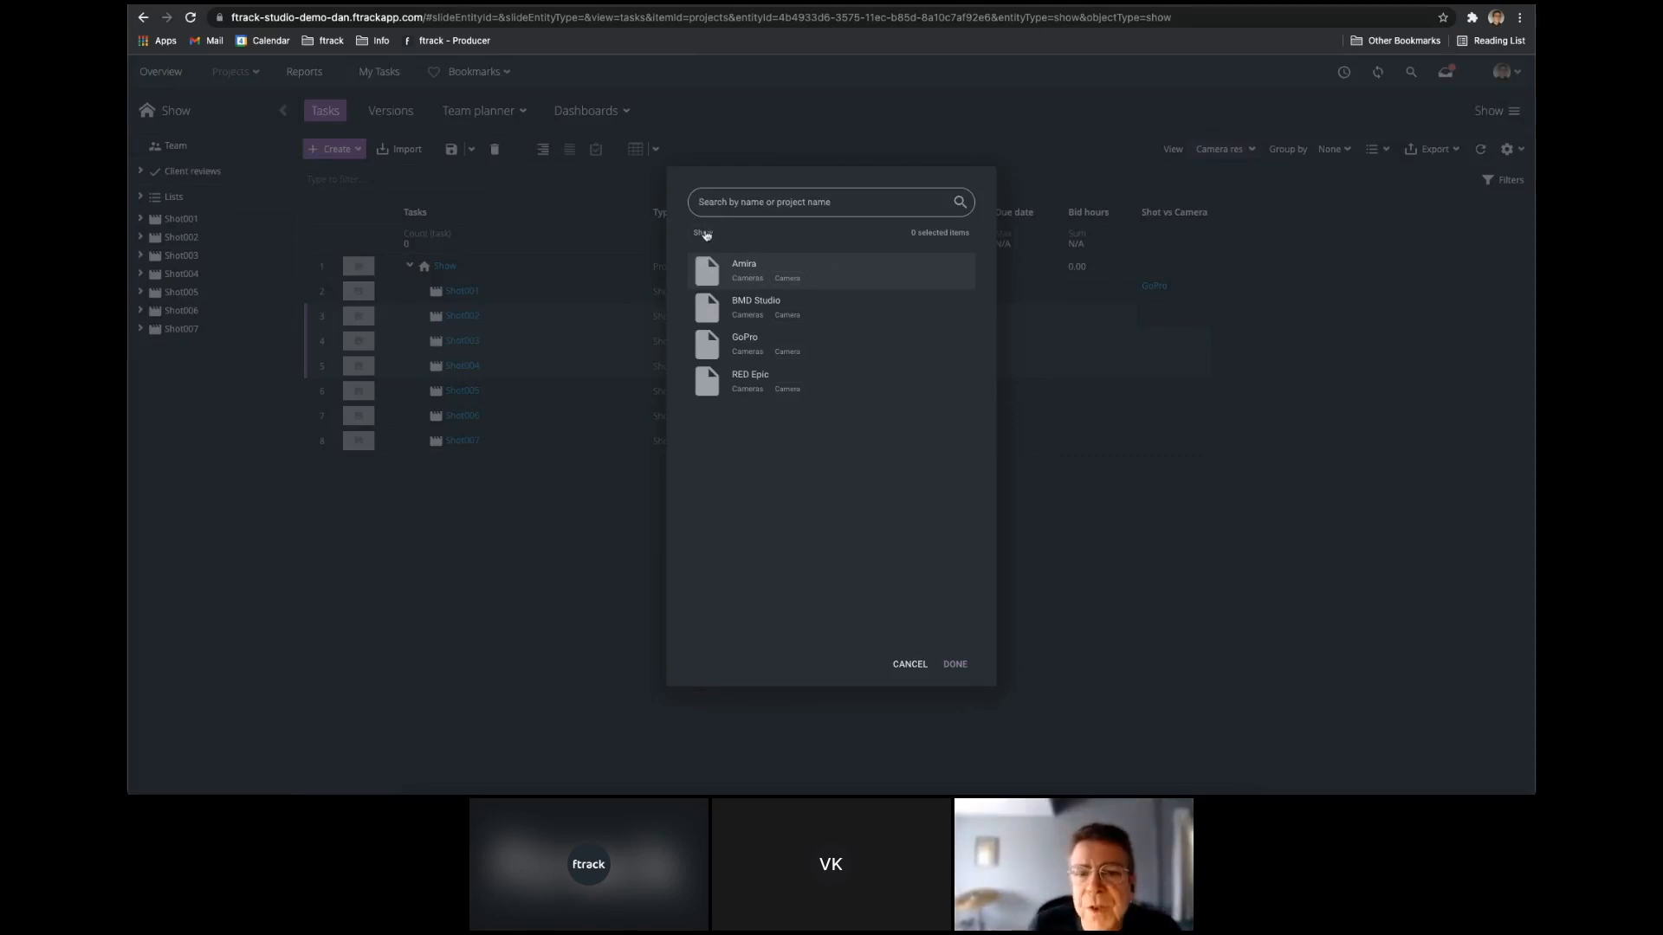
{"action": "left_click", "coordinate": [835, 267]}
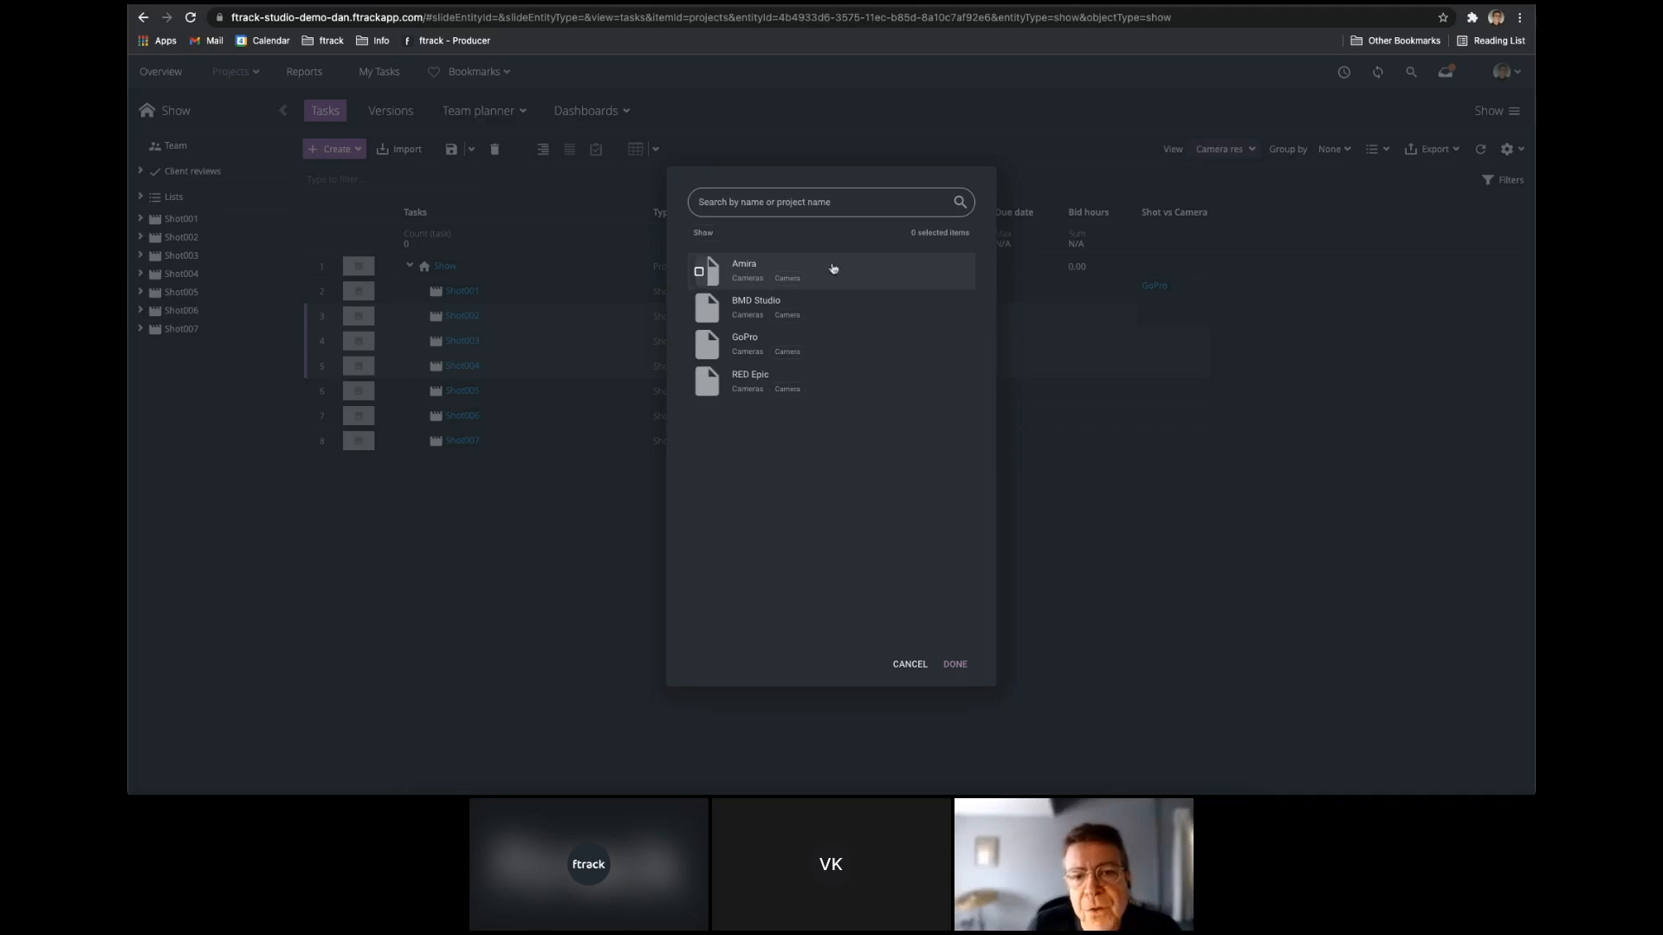
{"action": "left_click", "coordinate": [956, 664]}
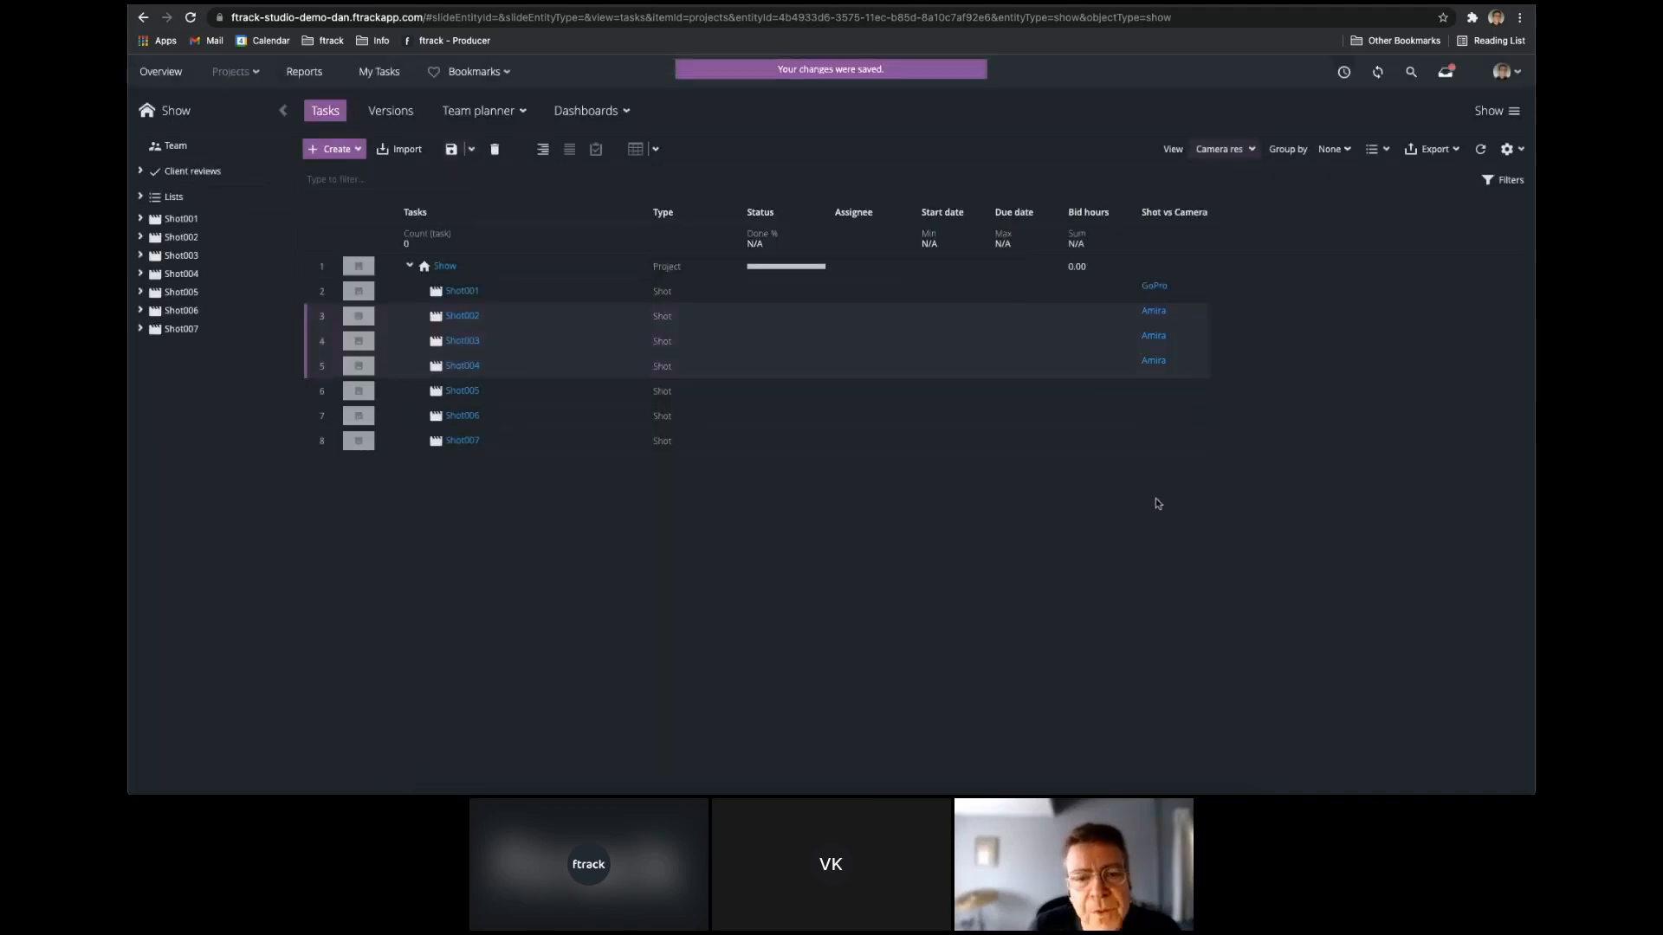
Link Shot005 and Shot006 together to the BMD Studio camera in the Shot vs Camera column.
{"action": "left_click", "coordinate": [1087, 394]}
{"action": "left_click", "coordinate": [1084, 418], "text": "shift"}
{"action": "left_click", "coordinate": [1165, 392]}
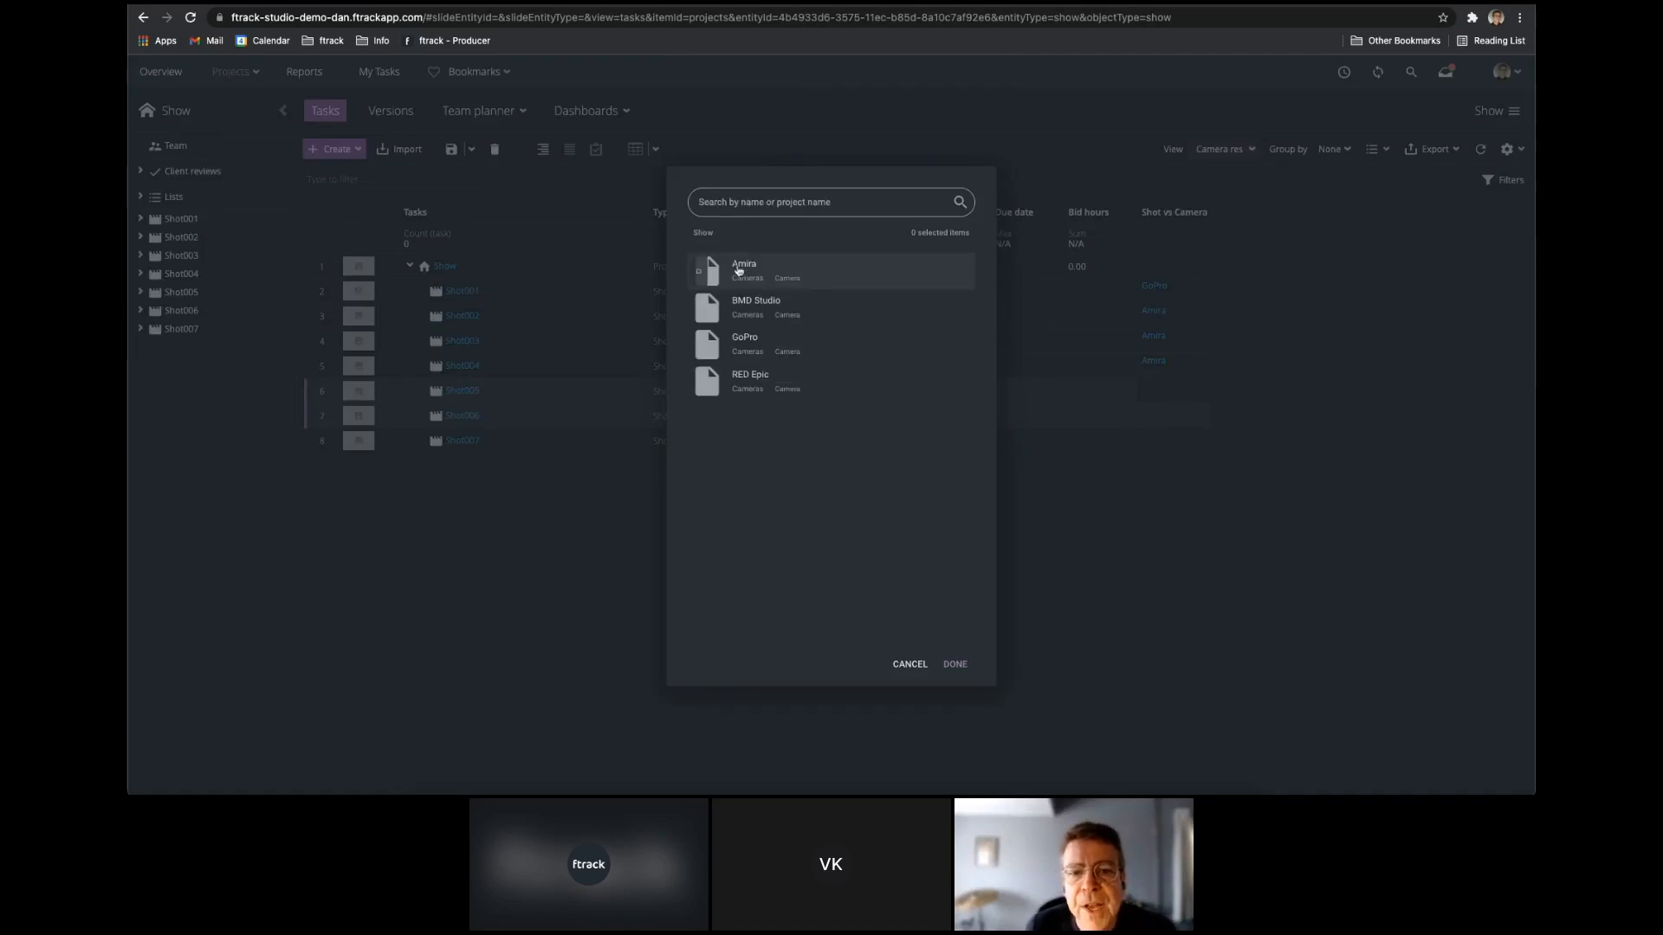
{"action": "left_click", "coordinate": [762, 307]}
{"action": "left_click", "coordinate": [955, 664]}
Link Shot007 to both the GoPro and RED Epic cameras in the Shot vs Camera column.
{"action": "left_click", "coordinate": [1060, 441]}
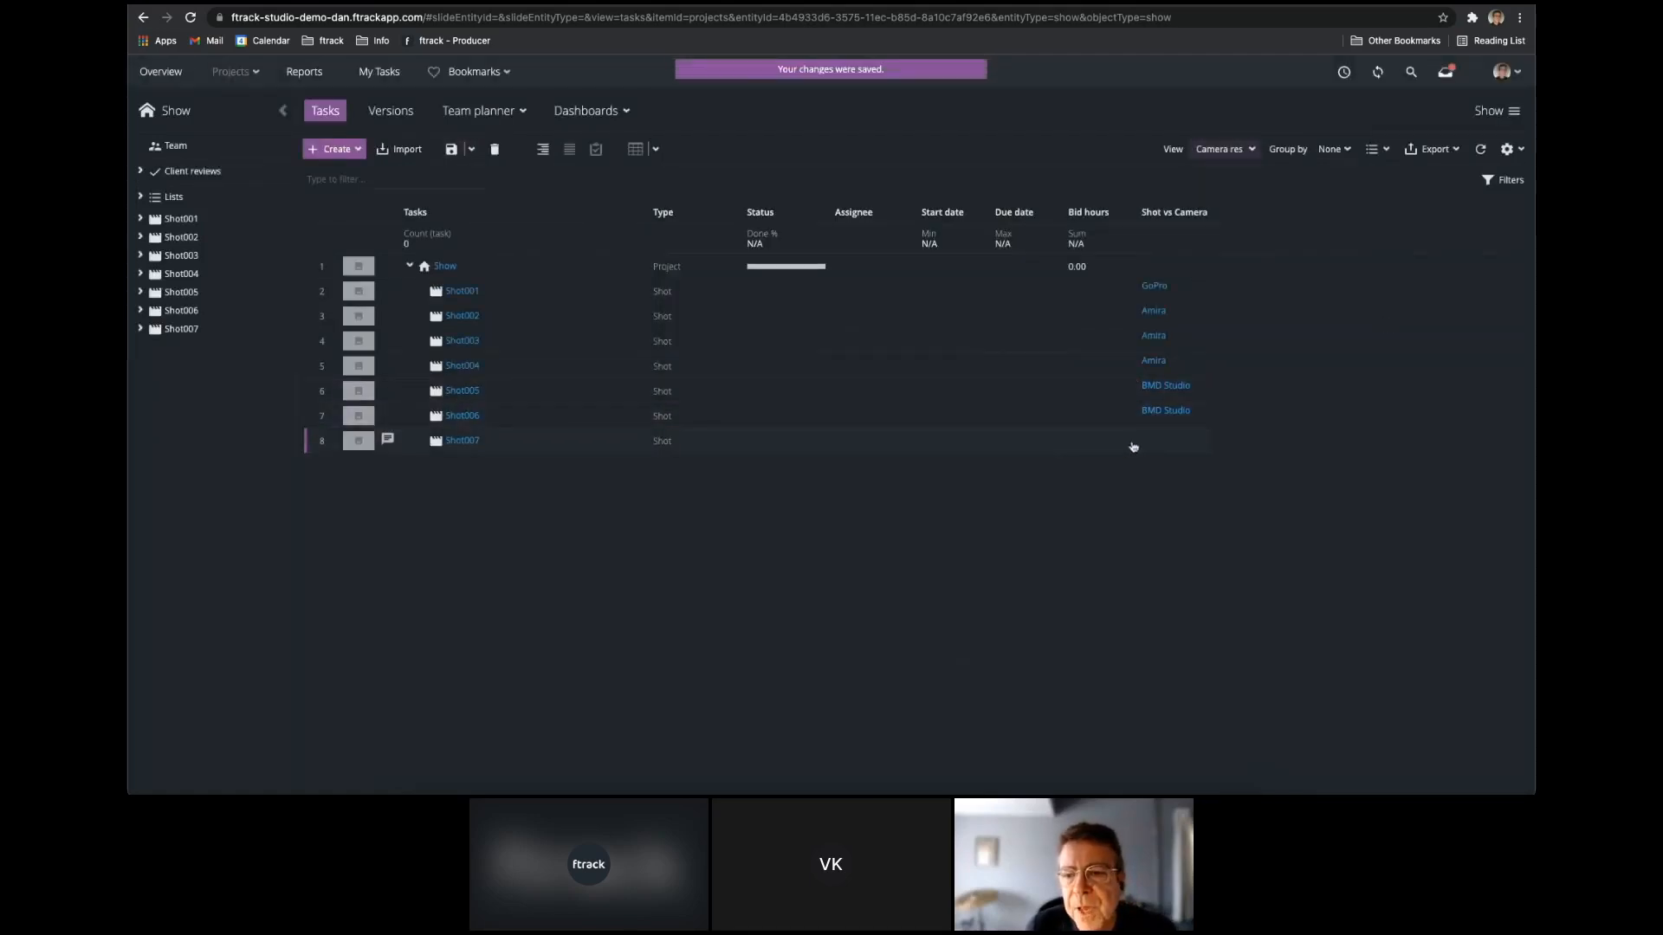
{"action": "left_click", "coordinate": [1153, 442]}
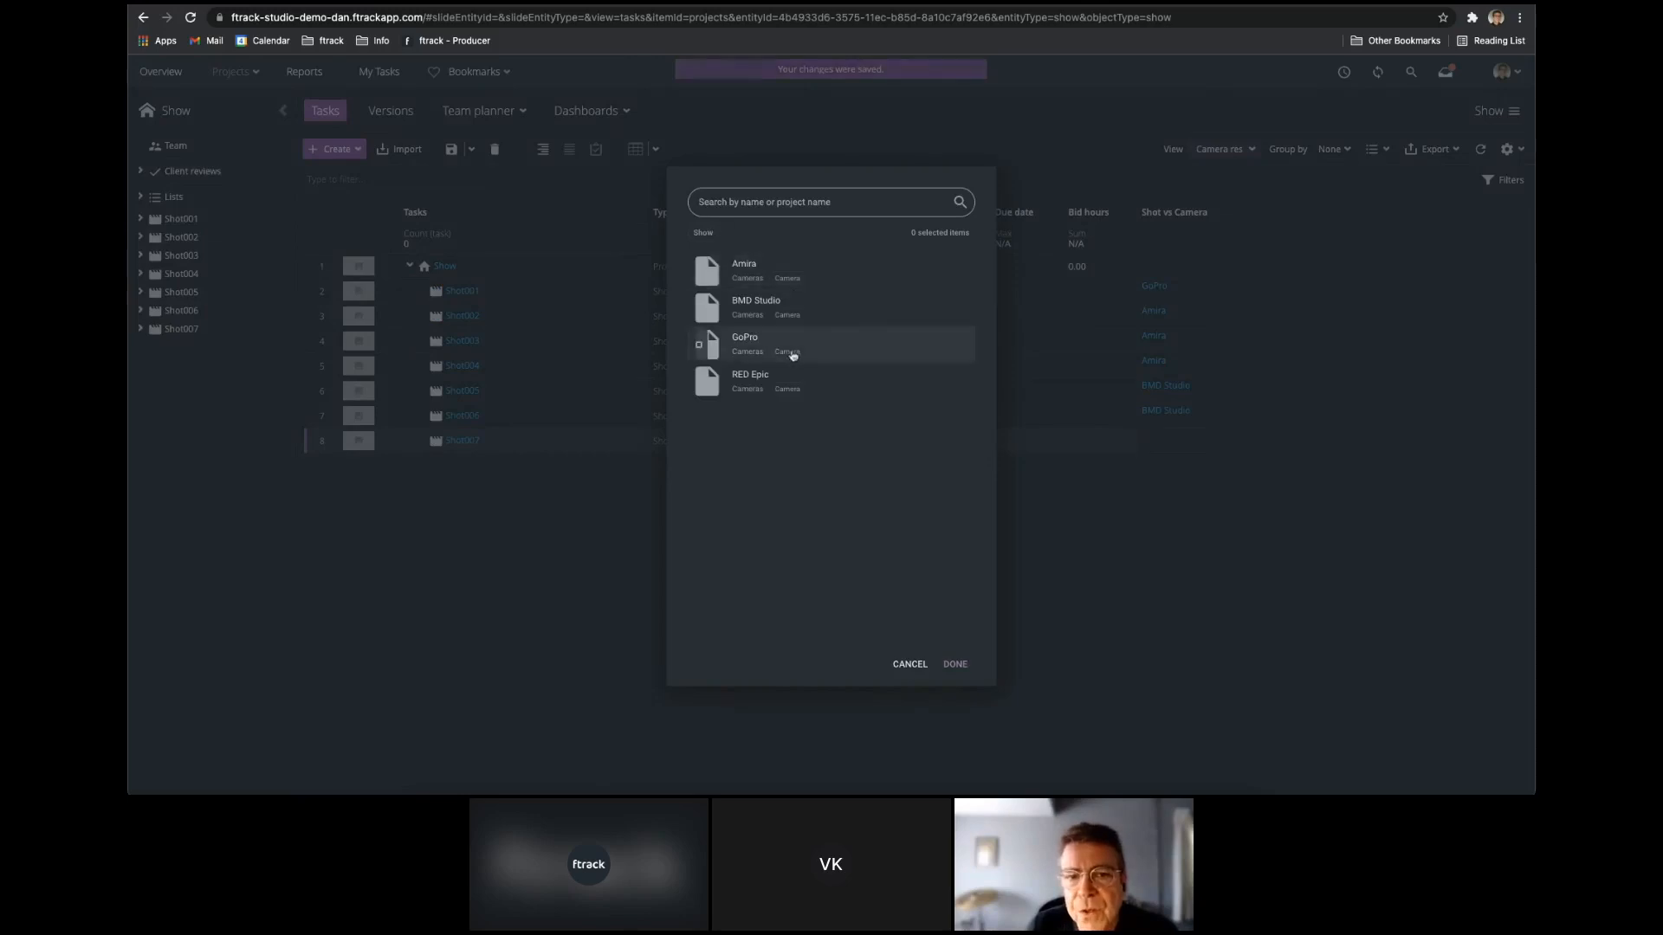
{"action": "left_click", "coordinate": [699, 345]}
{"action": "left_click", "coordinate": [698, 382]}
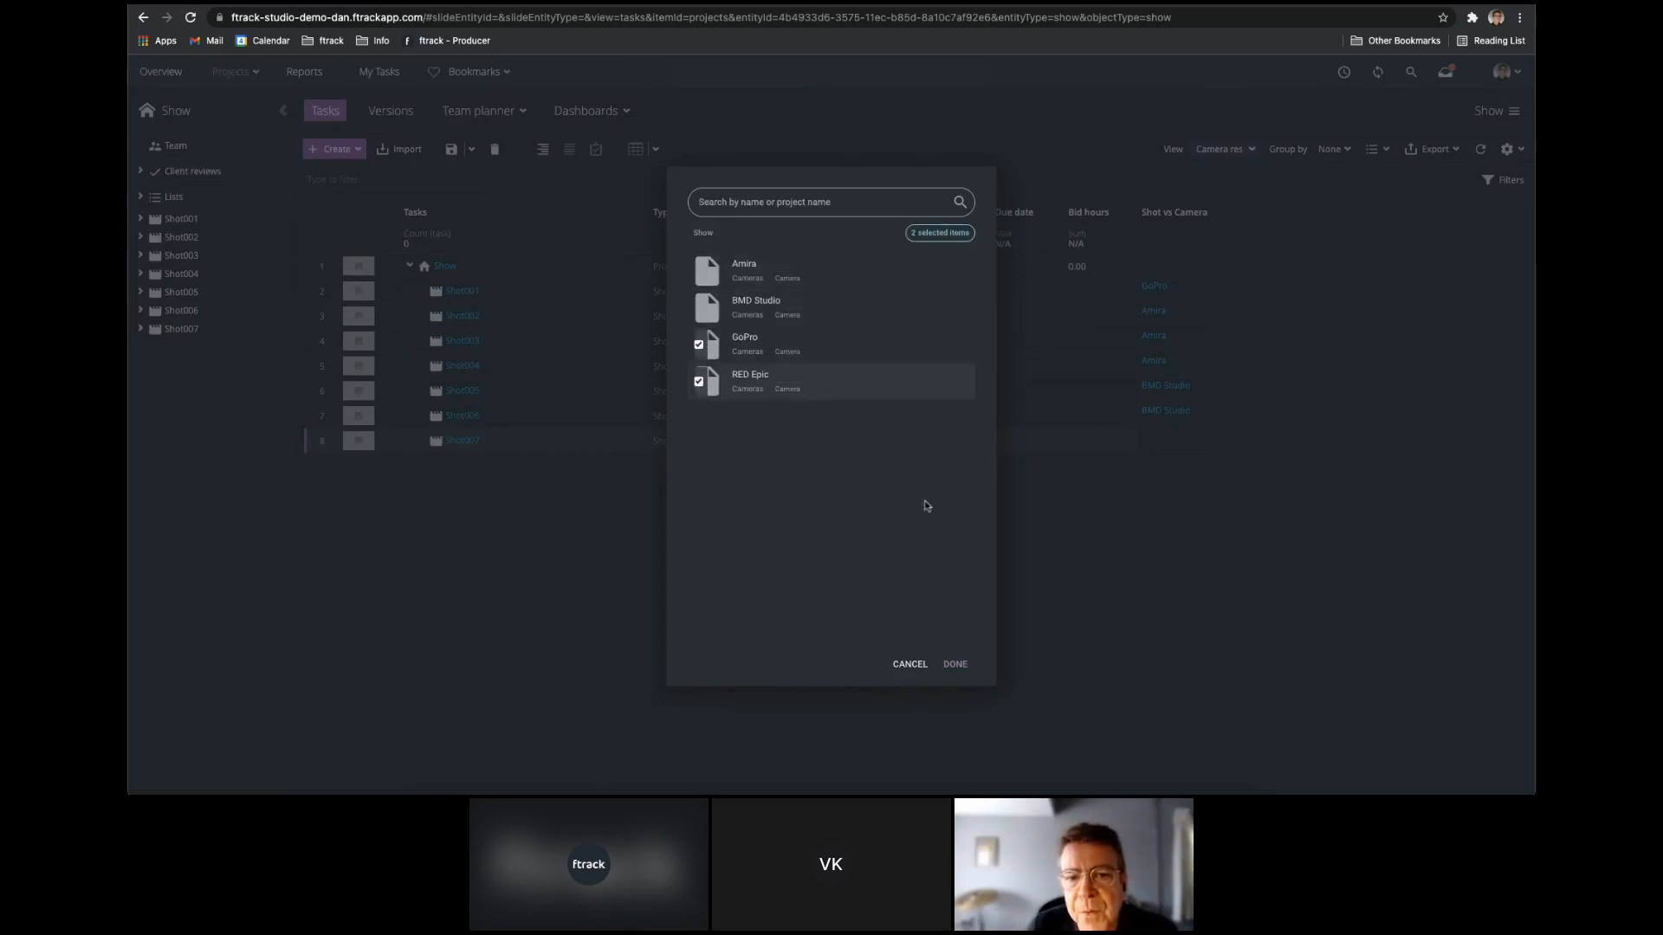
{"action": "left_click", "coordinate": [955, 664]}
Save the current spreadsheet layout as a new view named Shots vs Cameras.
{"action": "left_click", "coordinate": [1247, 150]}
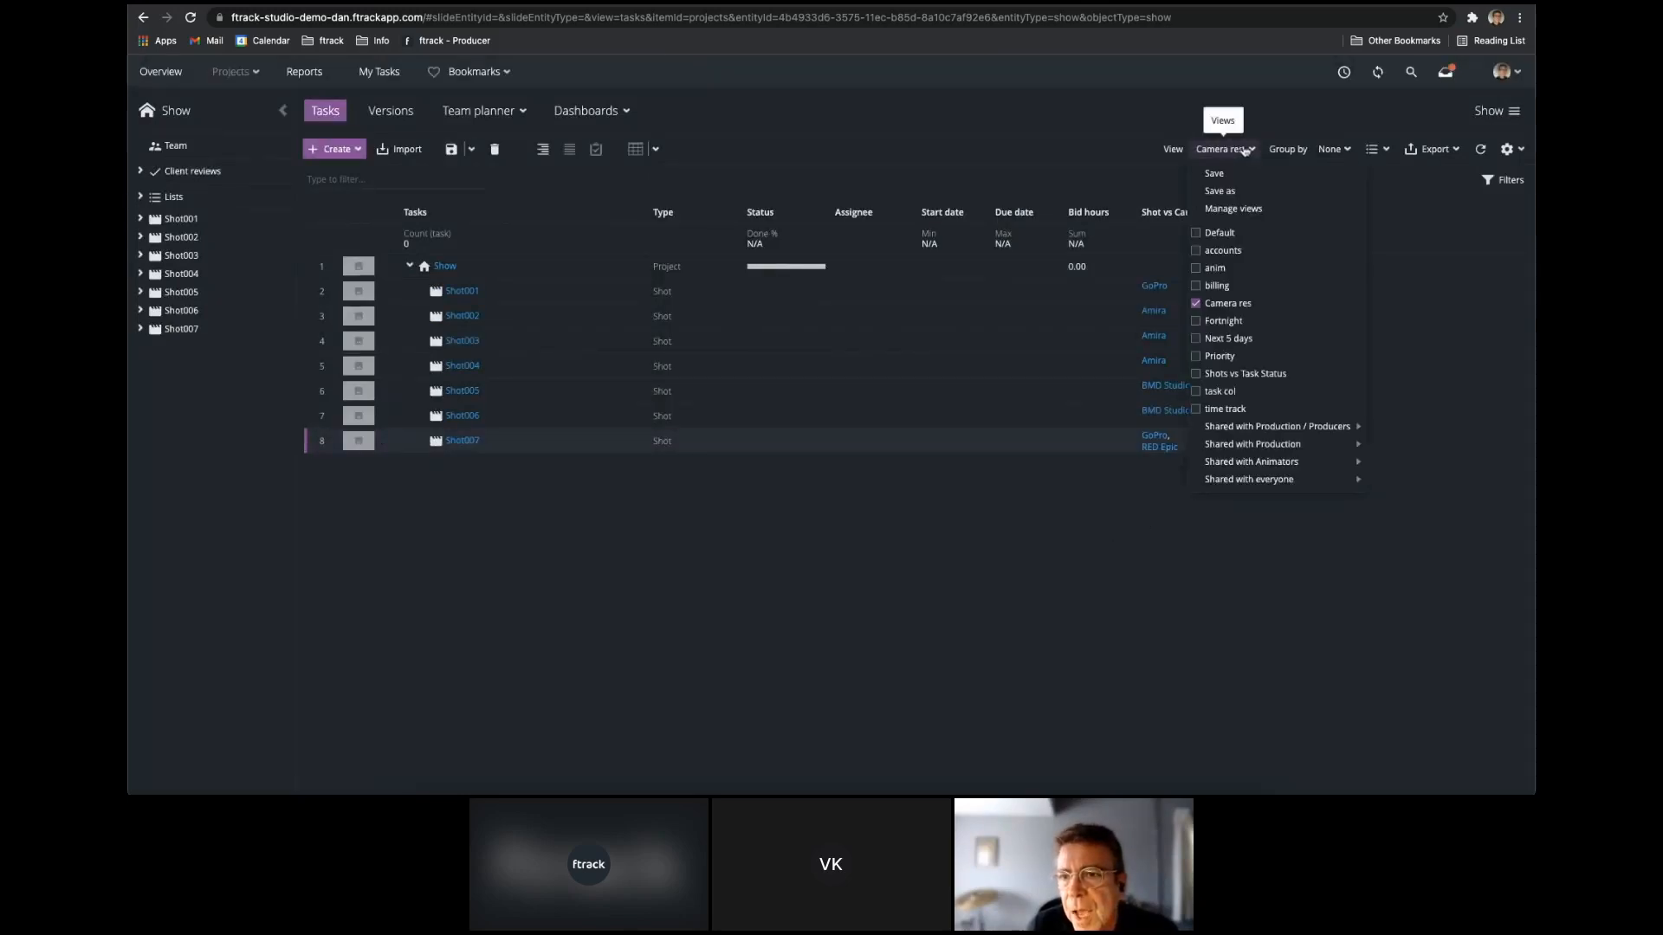
{"action": "left_click", "coordinate": [1232, 196]}
{"action": "type", "text": "Shots vs Cameras"}
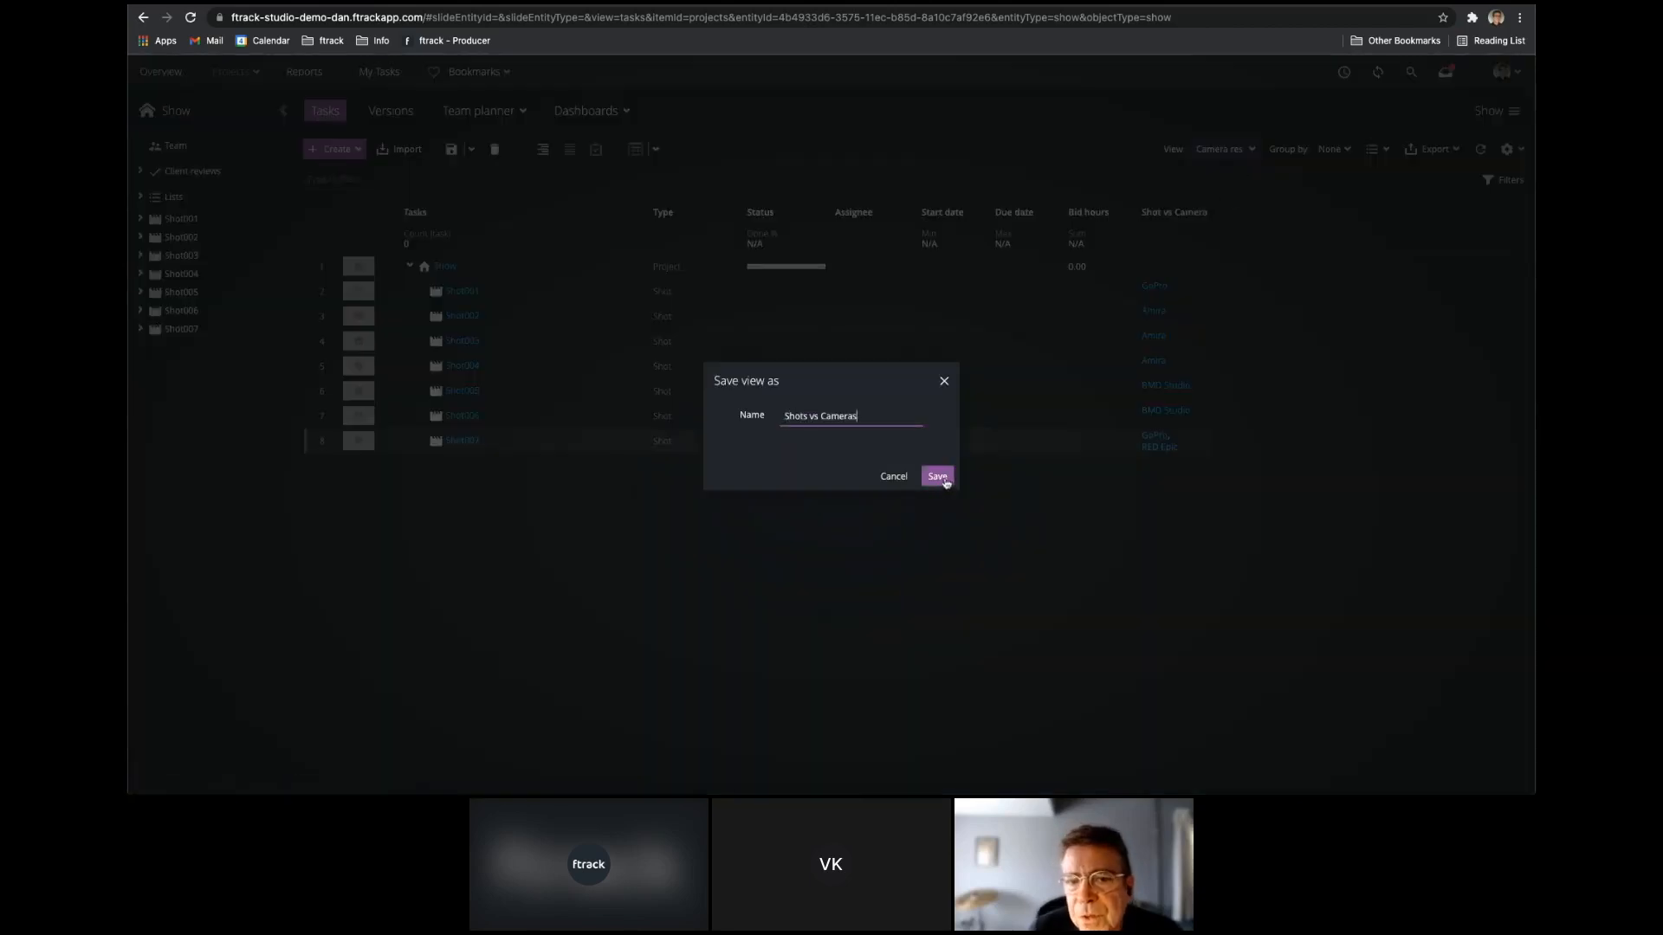
{"action": "left_click", "coordinate": [937, 476]}
Switch the spreadsheet to the Default view and back to Shots vs Cameras to compare their columns.
{"action": "left_click", "coordinate": [1223, 149]}
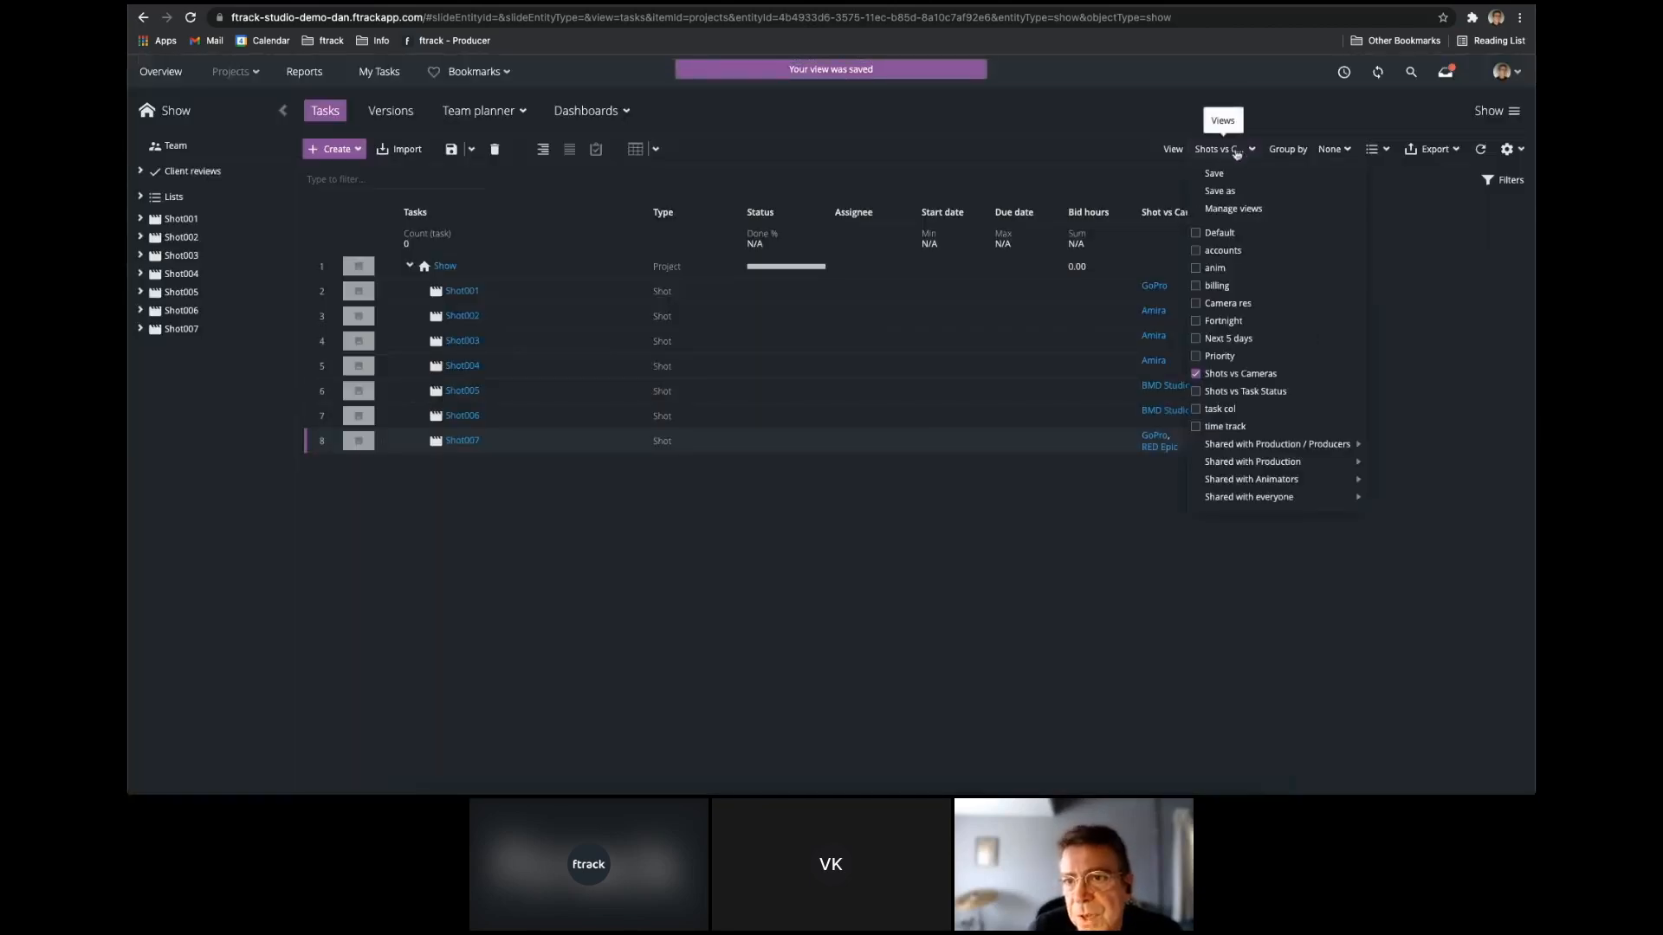
{"action": "left_click", "coordinate": [1218, 233]}
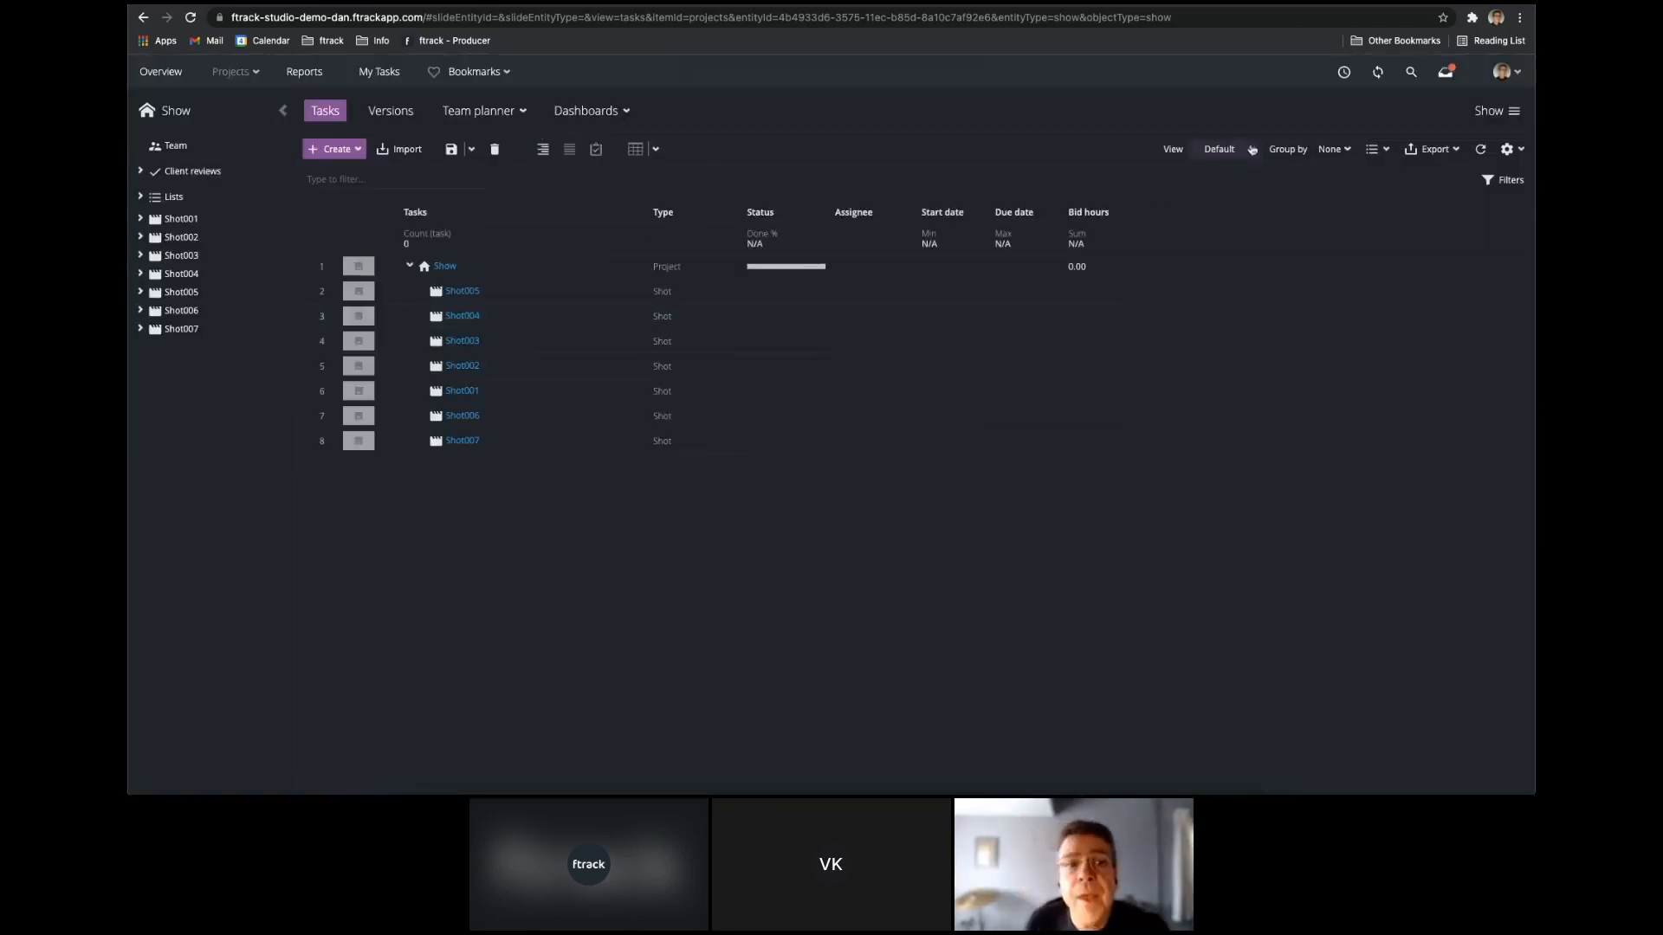
{"action": "left_click", "coordinate": [1223, 149]}
{"action": "left_click", "coordinate": [1240, 374]}
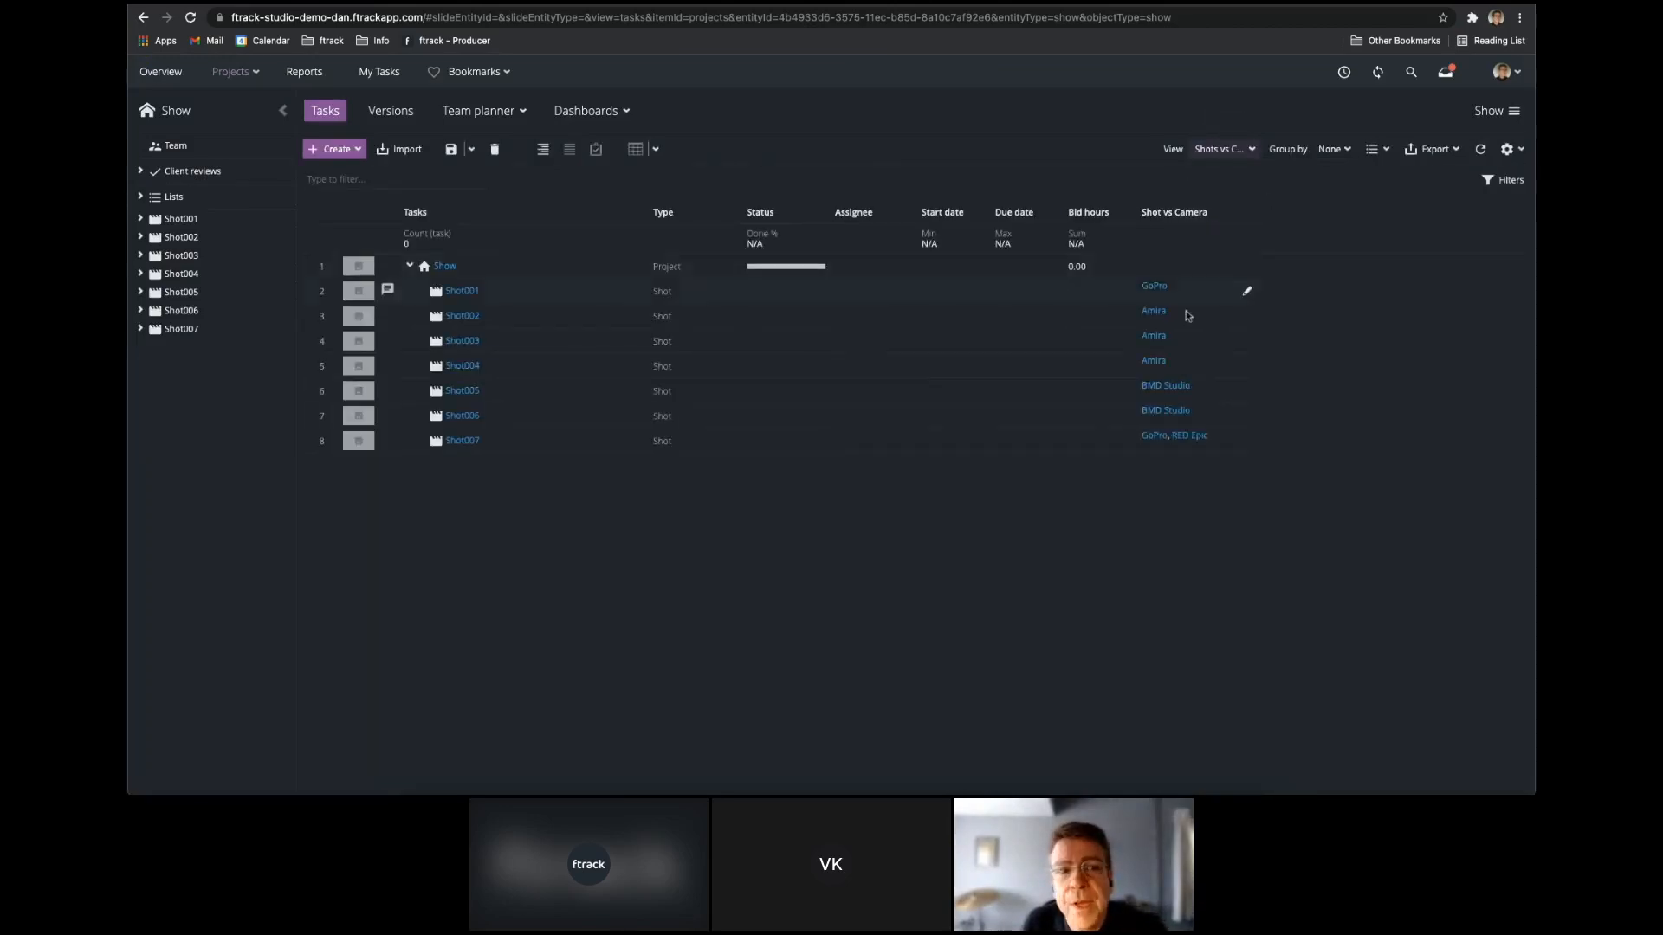
Open the Amira camera linked to Shot003, examine its resolution and linked shots, and close its details.
{"action": "left_click", "coordinate": [1159, 342]}
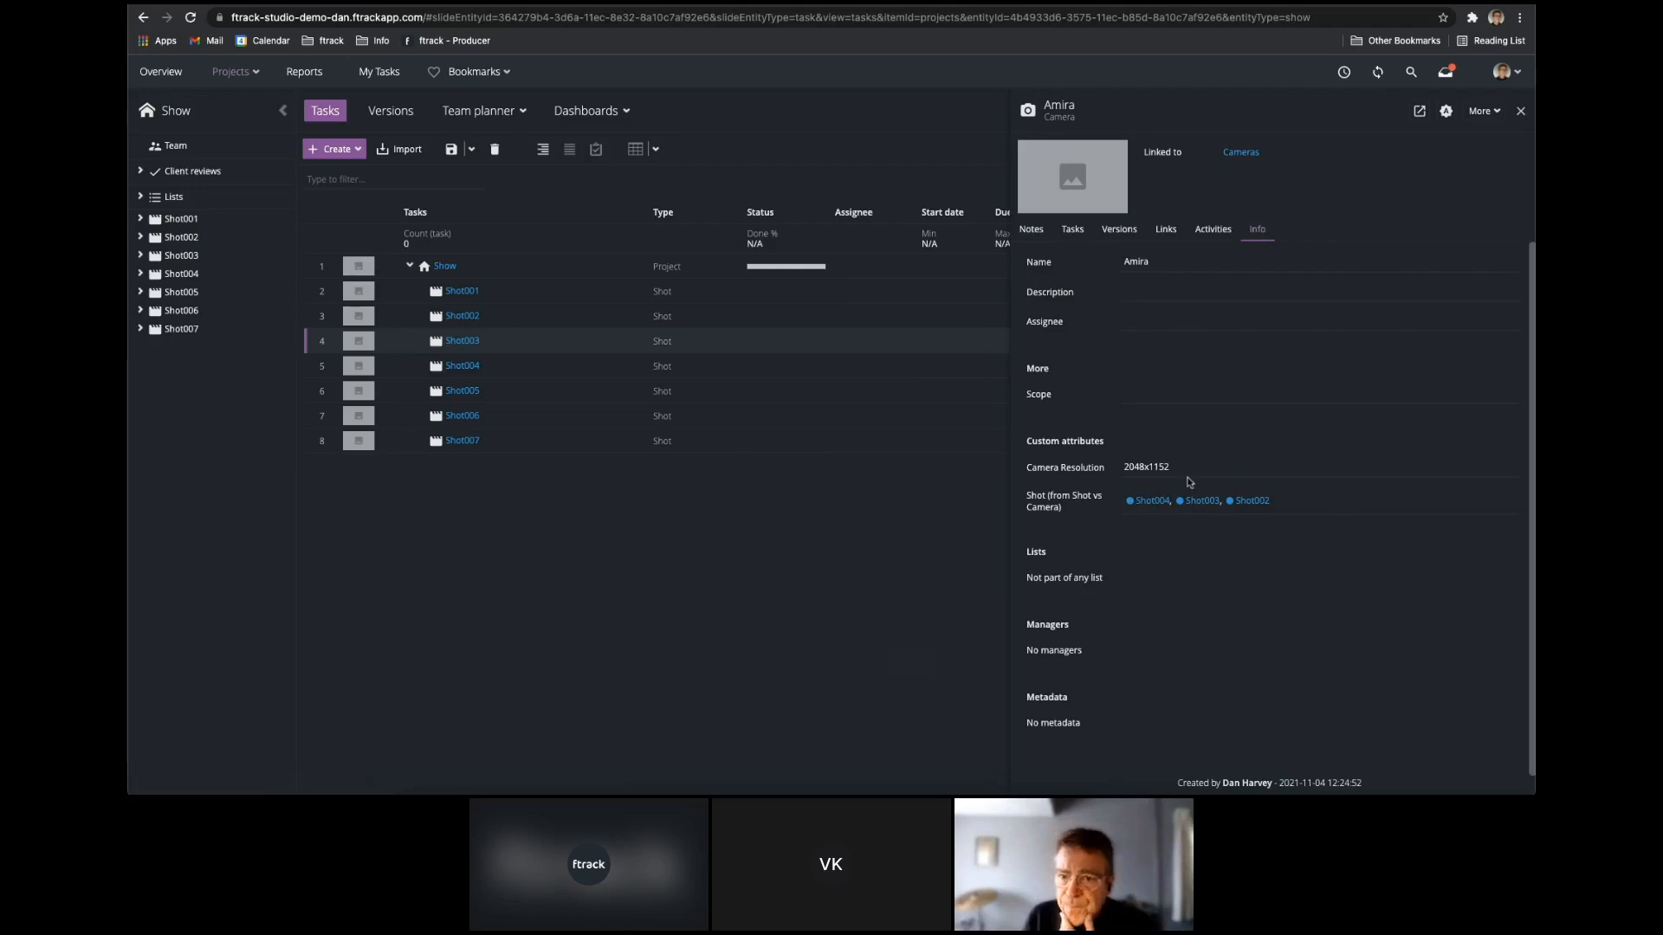
{"action": "left_click", "coordinate": [1519, 111]}
Open the Cameras project and show the Camera attribute Shot (from Shot vs Camera) as a spreadsheet column.
{"action": "left_click", "coordinate": [232, 72]}
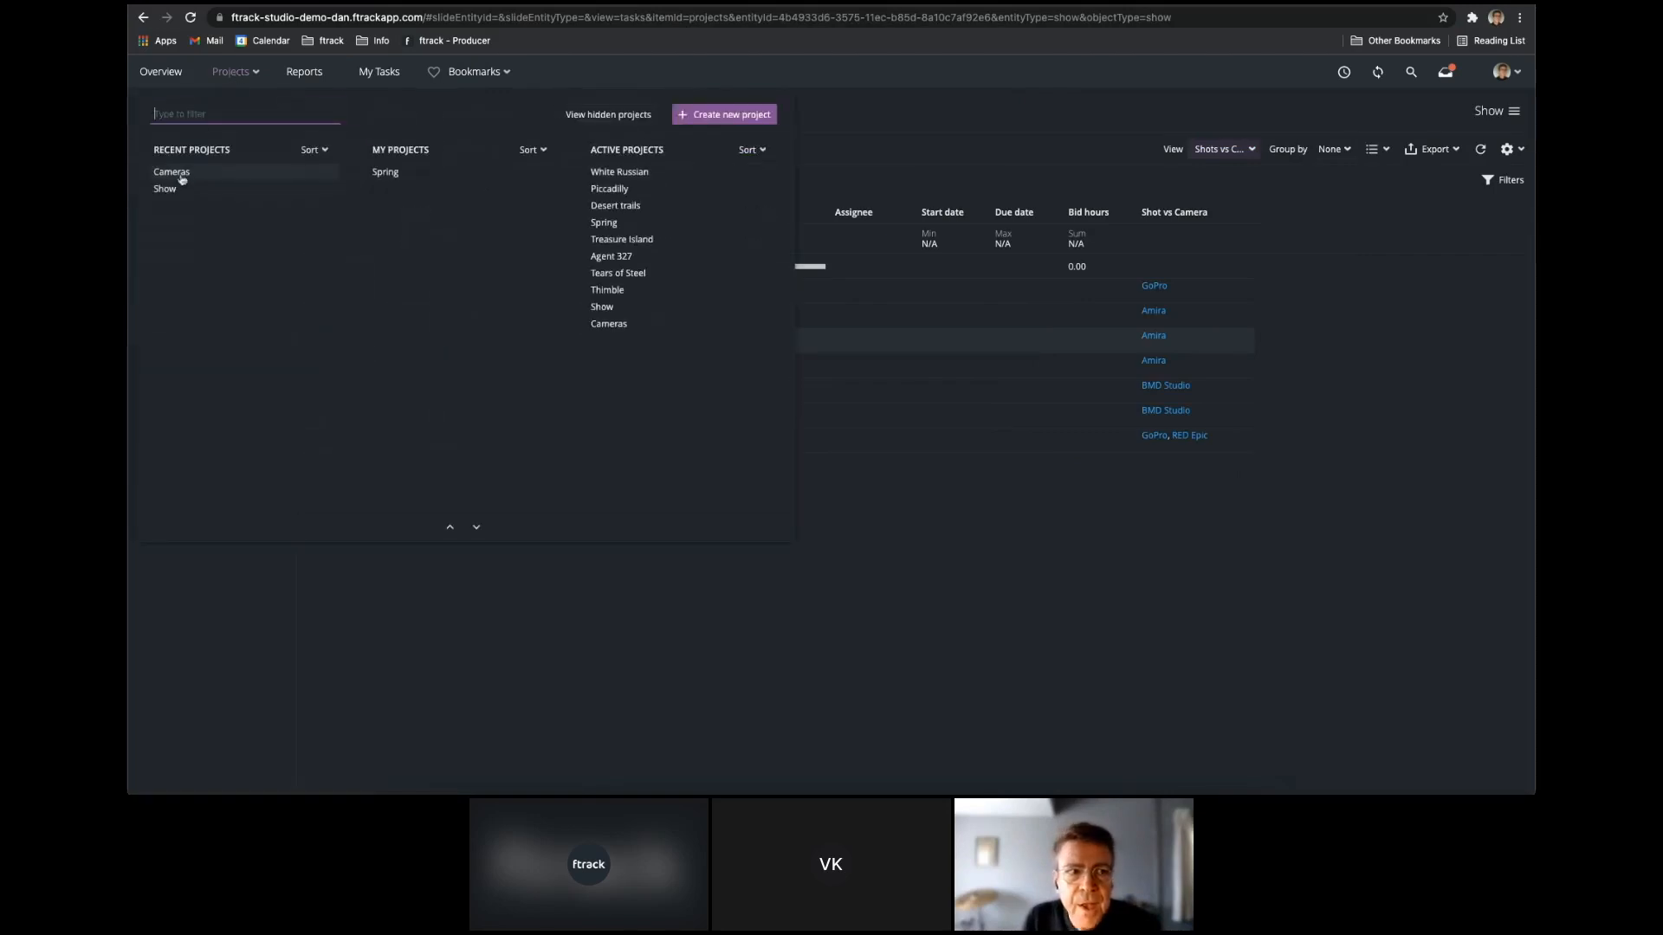
{"action": "left_click", "coordinate": [182, 169]}
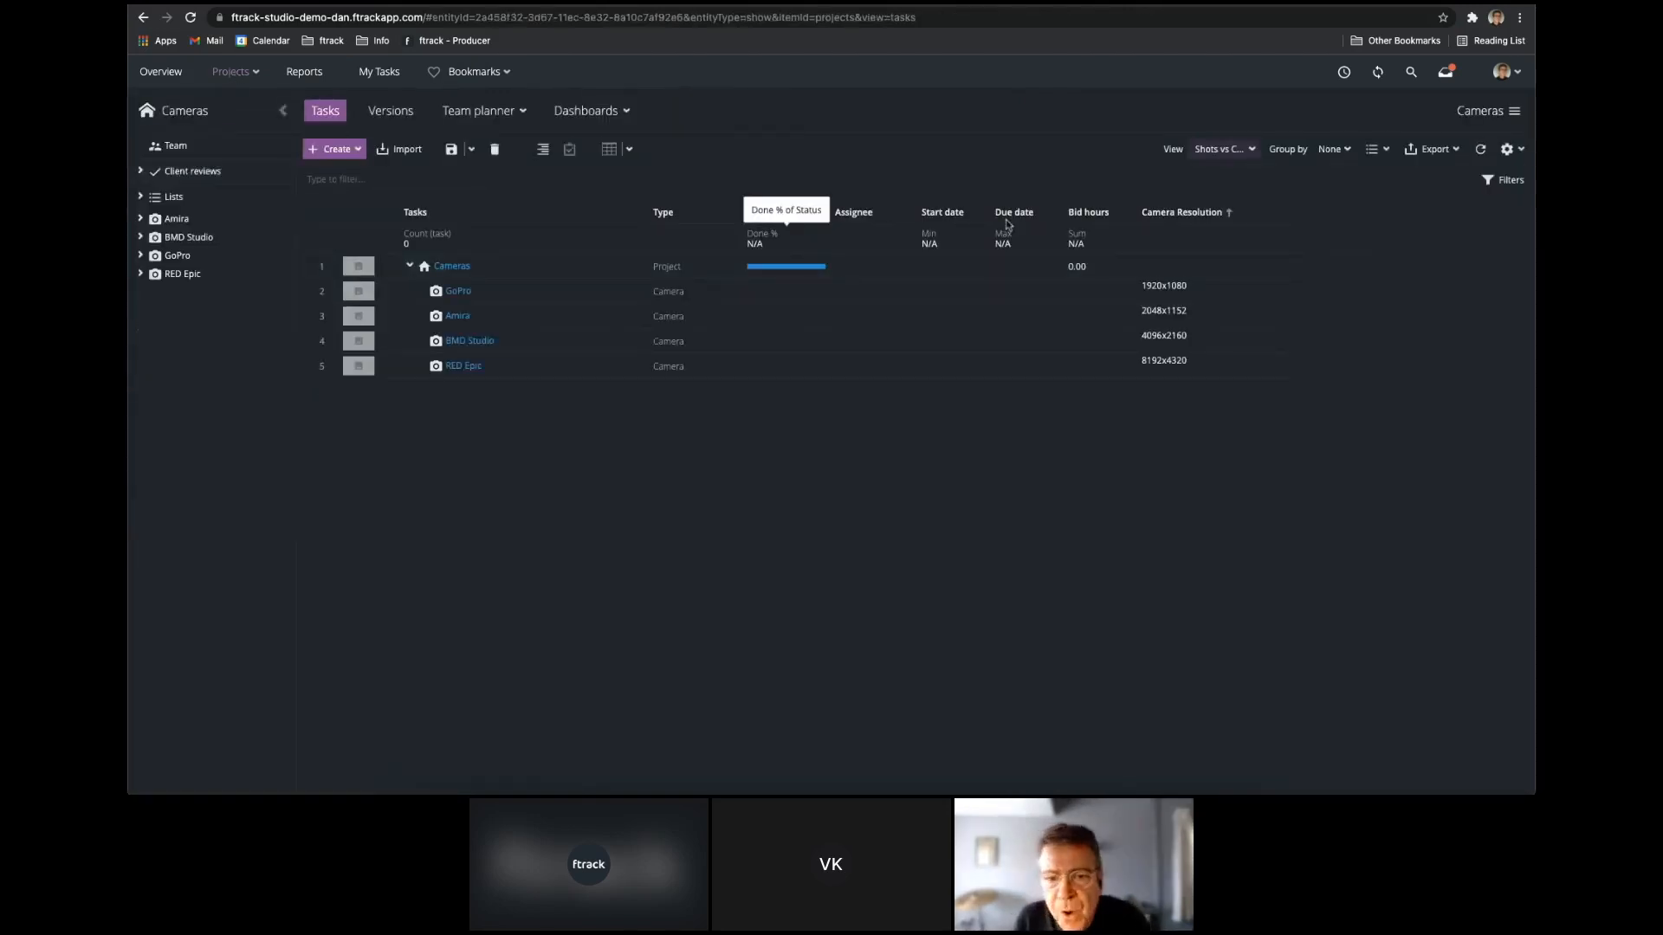
{"action": "left_click", "coordinate": [1507, 149]}
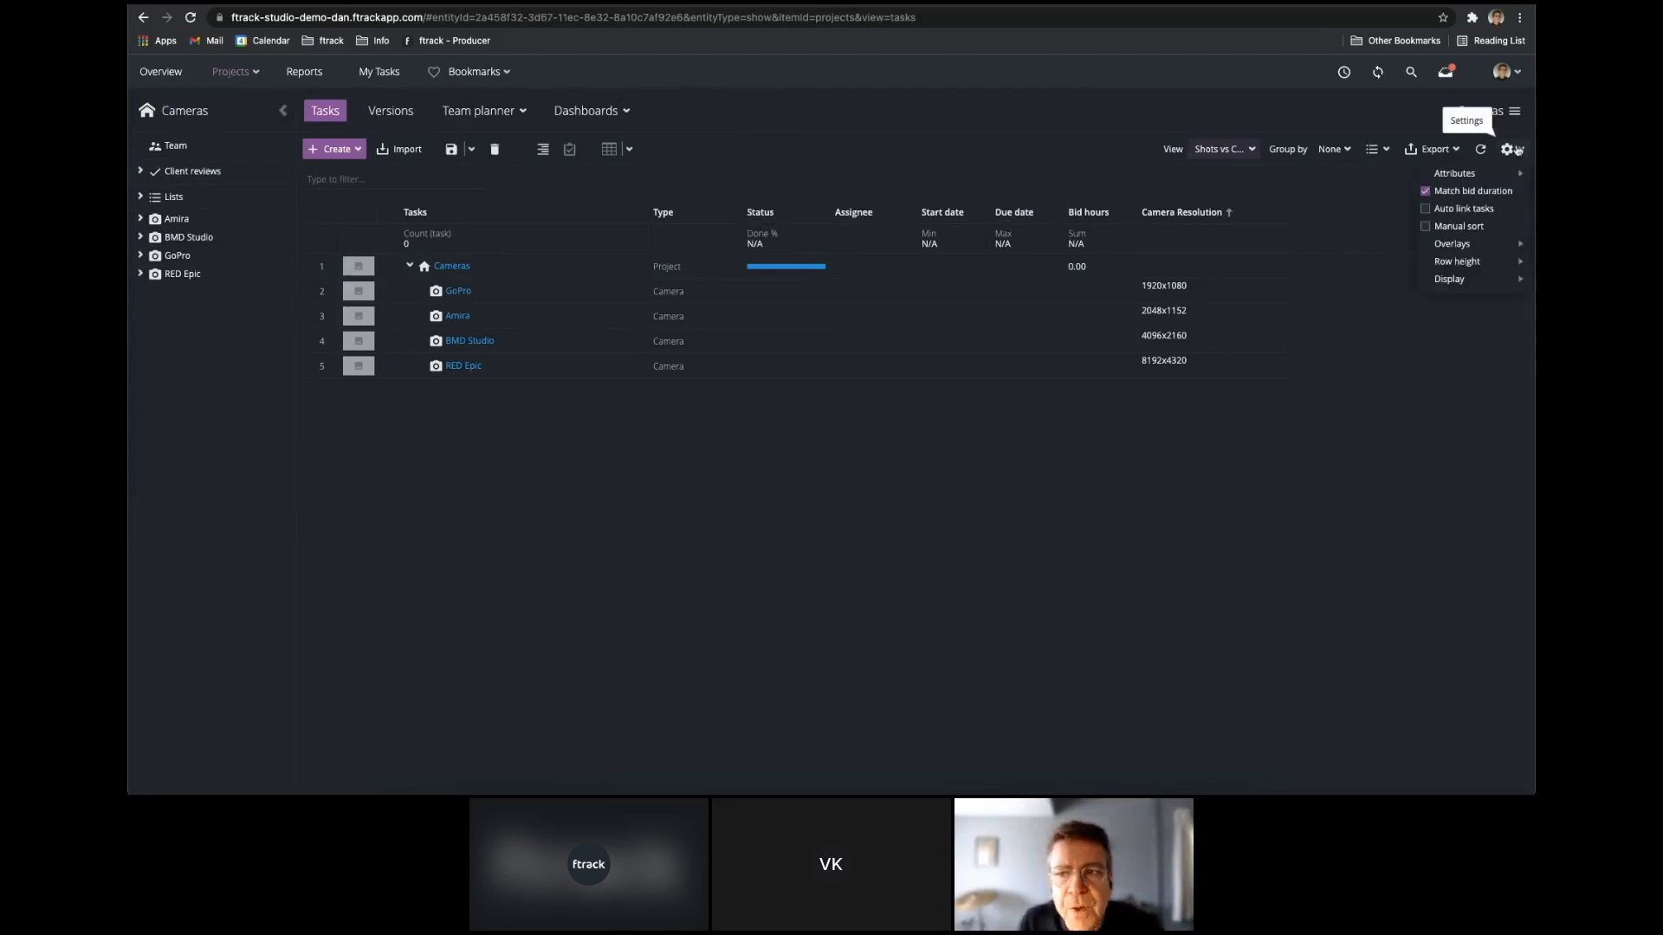
{"action": "mouse_move", "coordinate": [1492, 169]}
{"action": "mouse_move", "coordinate": [1388, 239]}
{"action": "mouse_move", "coordinate": [1484, 243]}
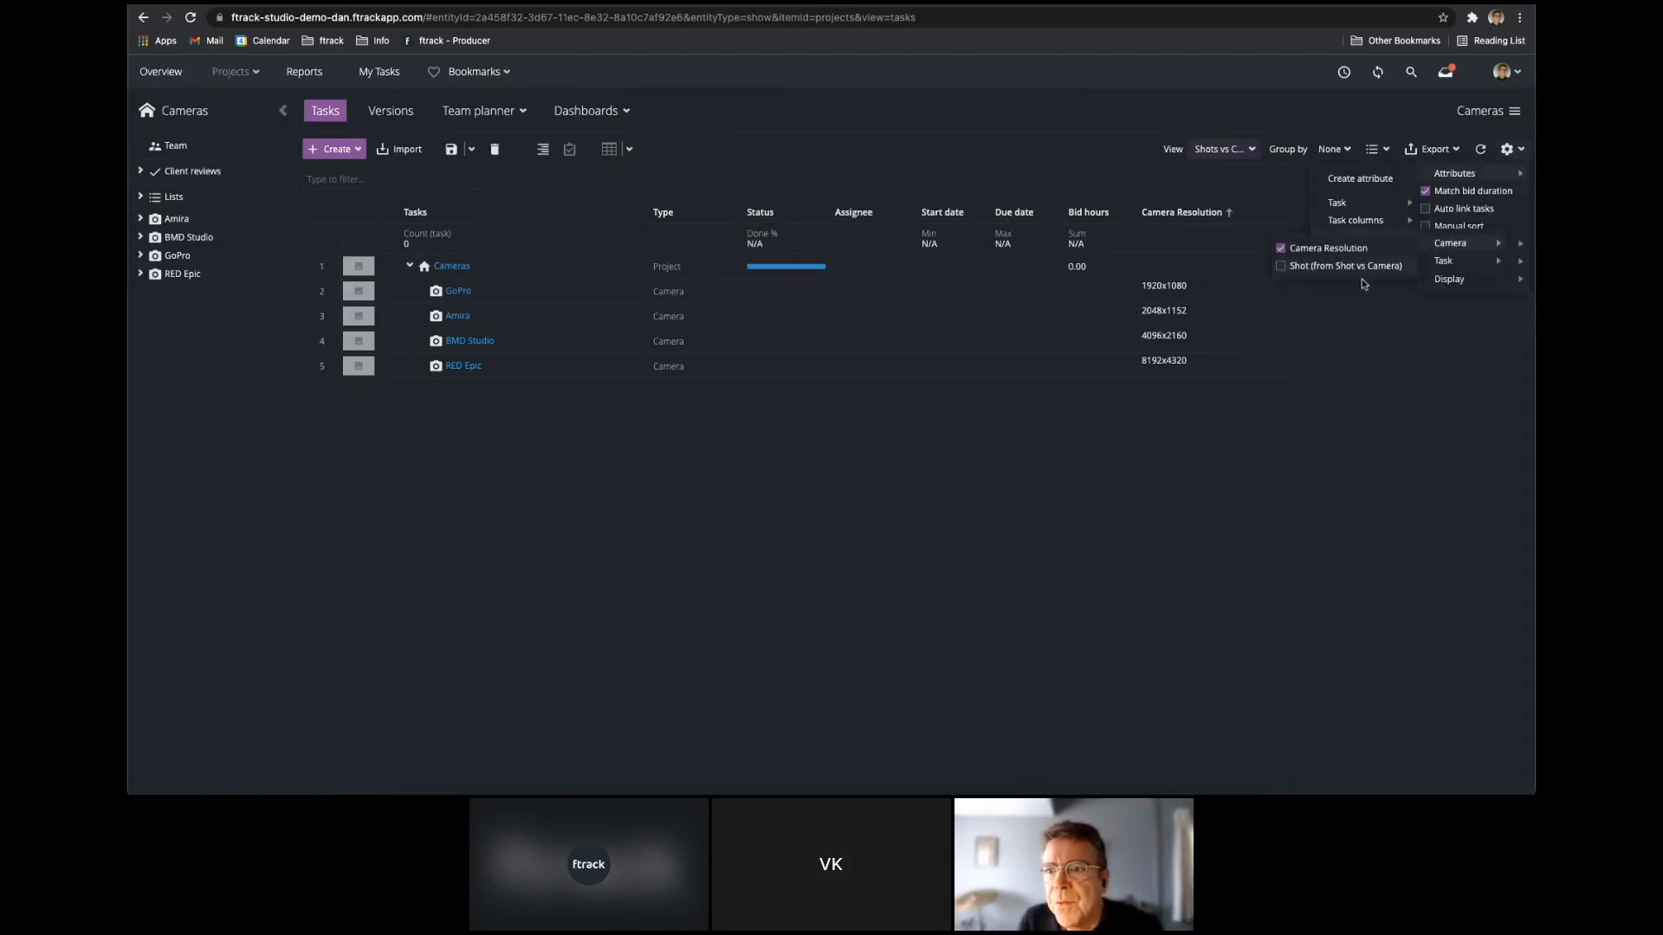
{"action": "left_click", "coordinate": [1364, 268]}
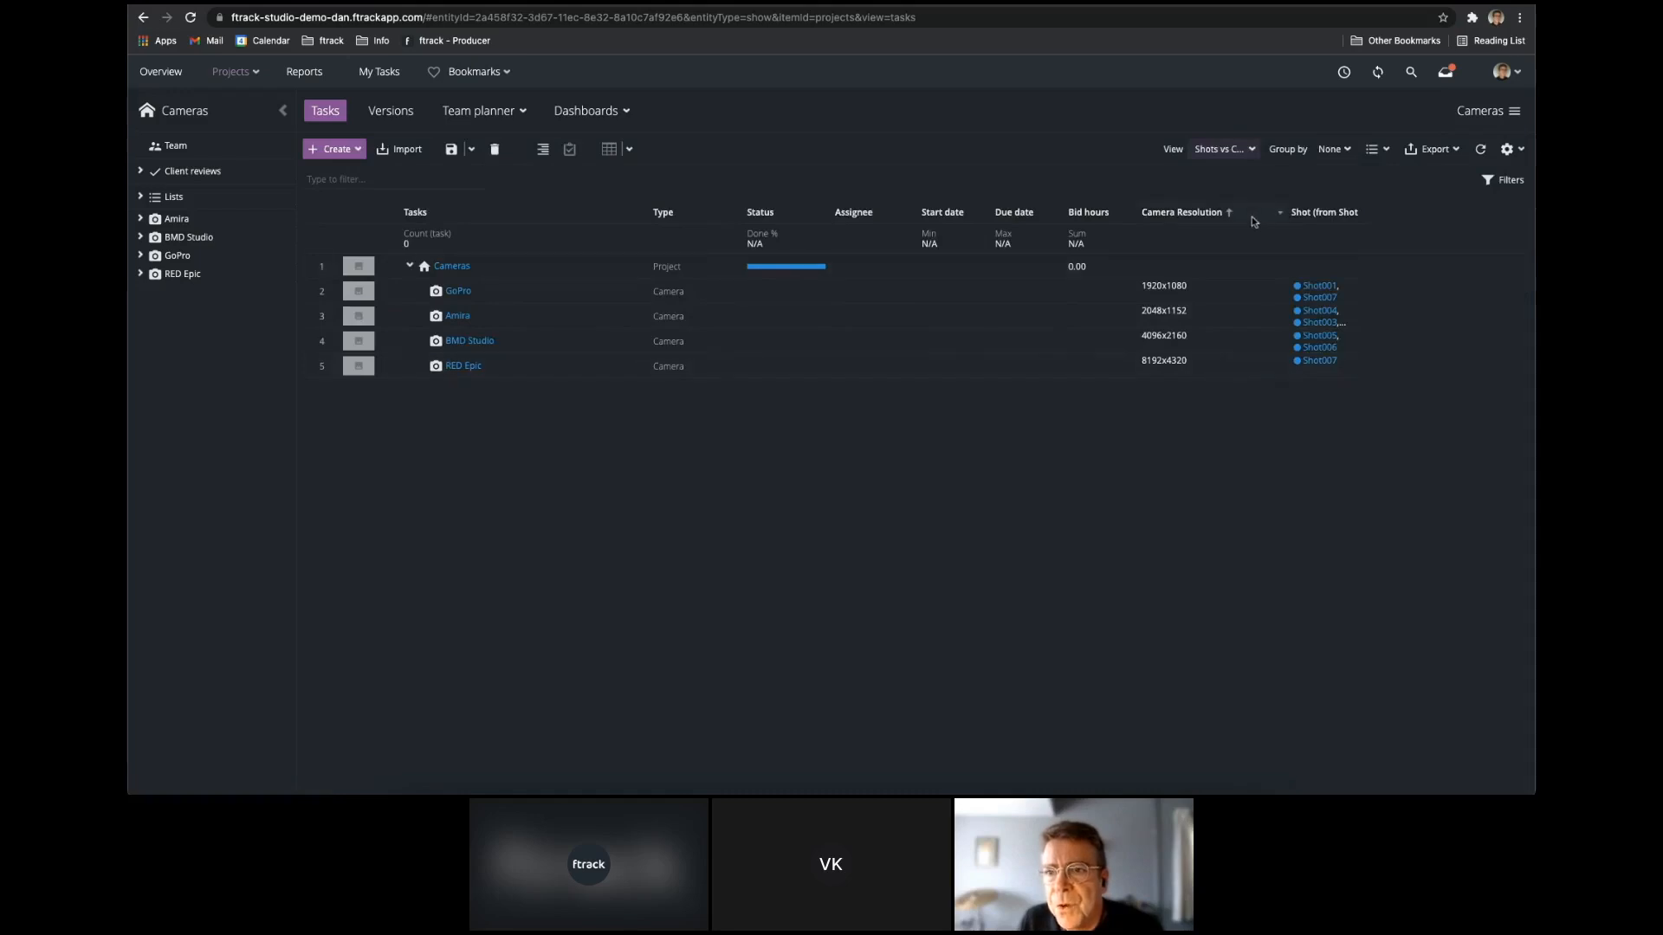
Set the spreadsheet's row height to Medium and widen the Shot (from Shot vs Camera) column to fit its heading.
{"action": "left_click", "coordinate": [1514, 148]}
{"action": "mouse_move", "coordinate": [1483, 266]}
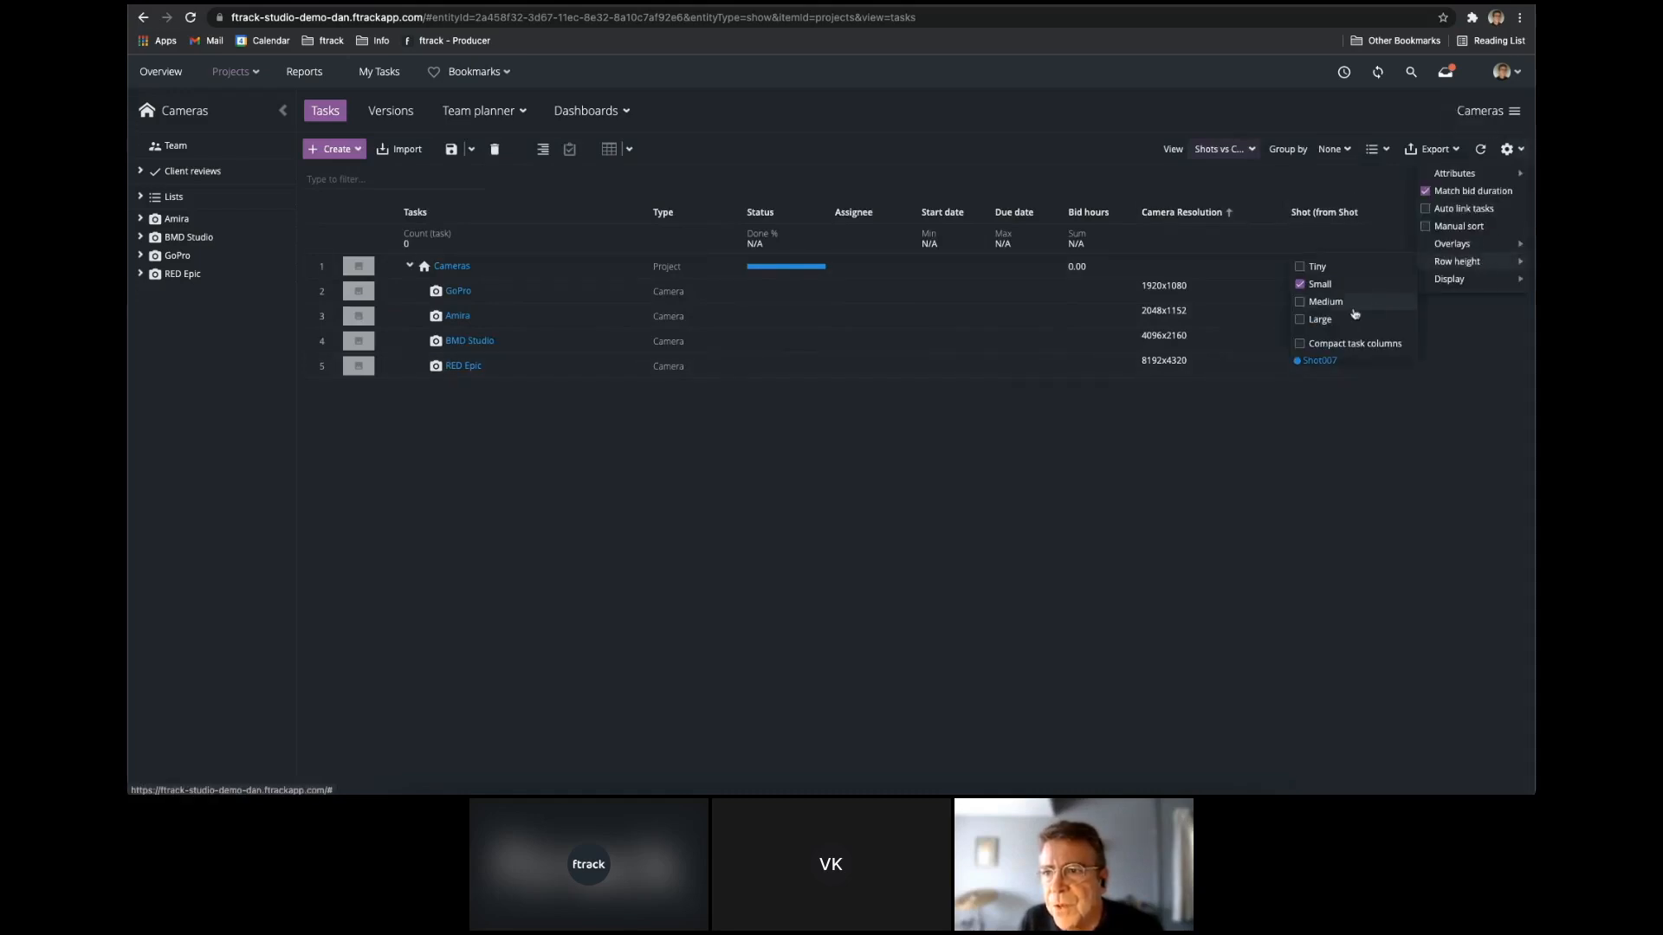
{"action": "left_click", "coordinate": [1355, 309]}
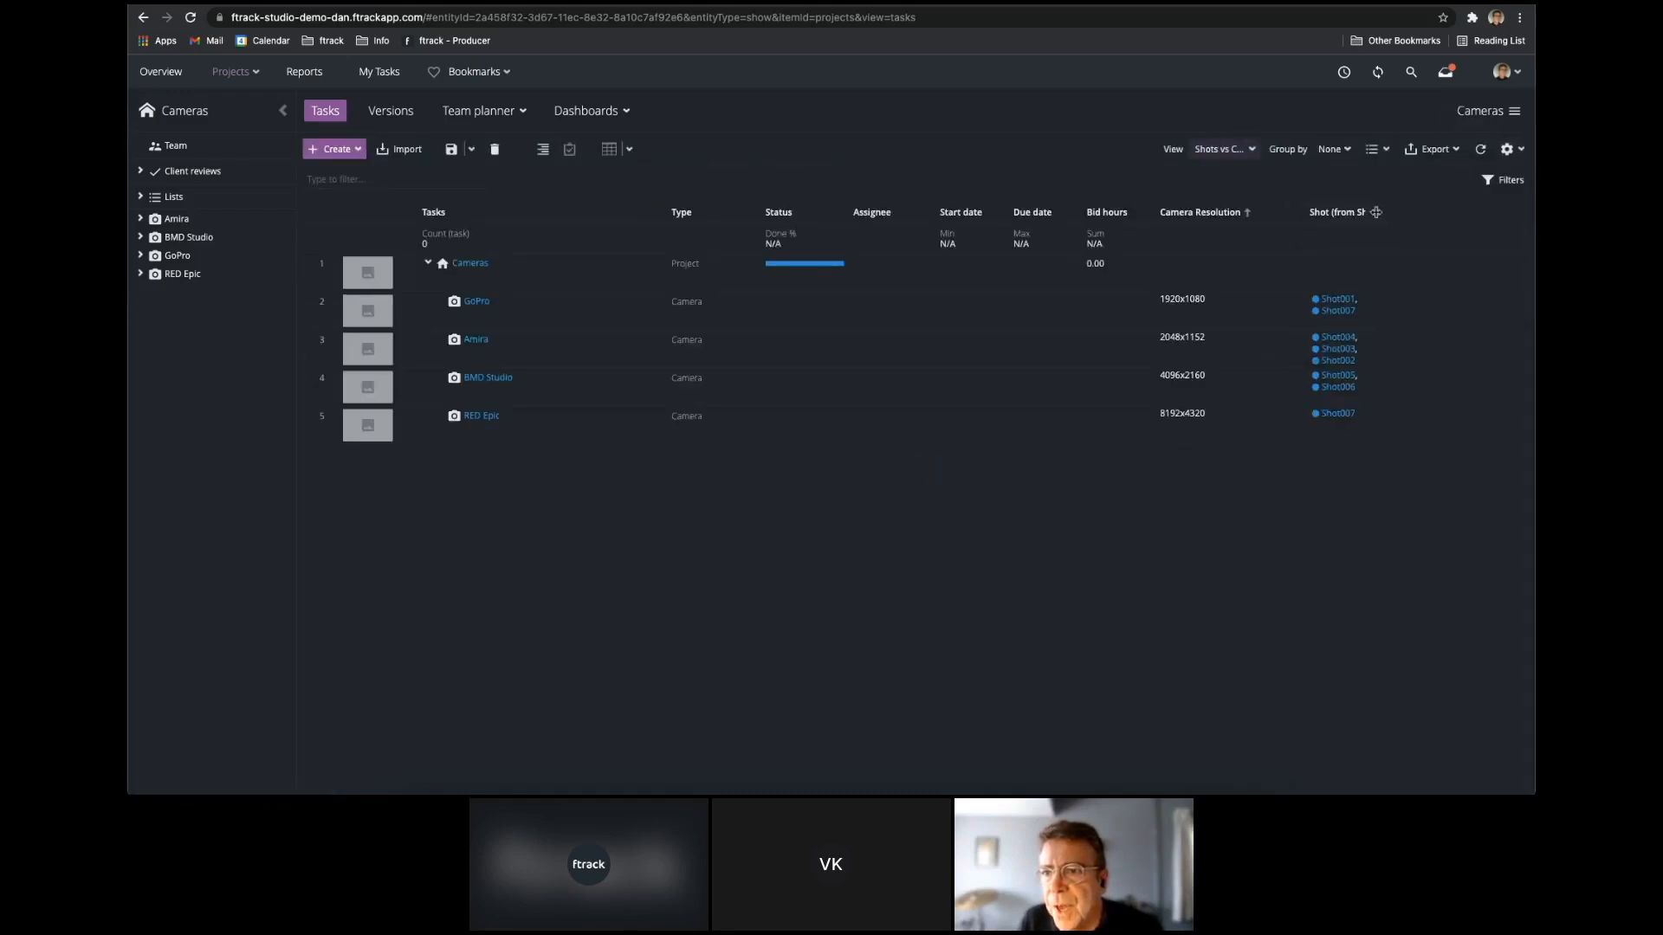
{"action": "left_click_drag", "start_coordinate": [1382, 212], "coordinate": [1426, 204]}
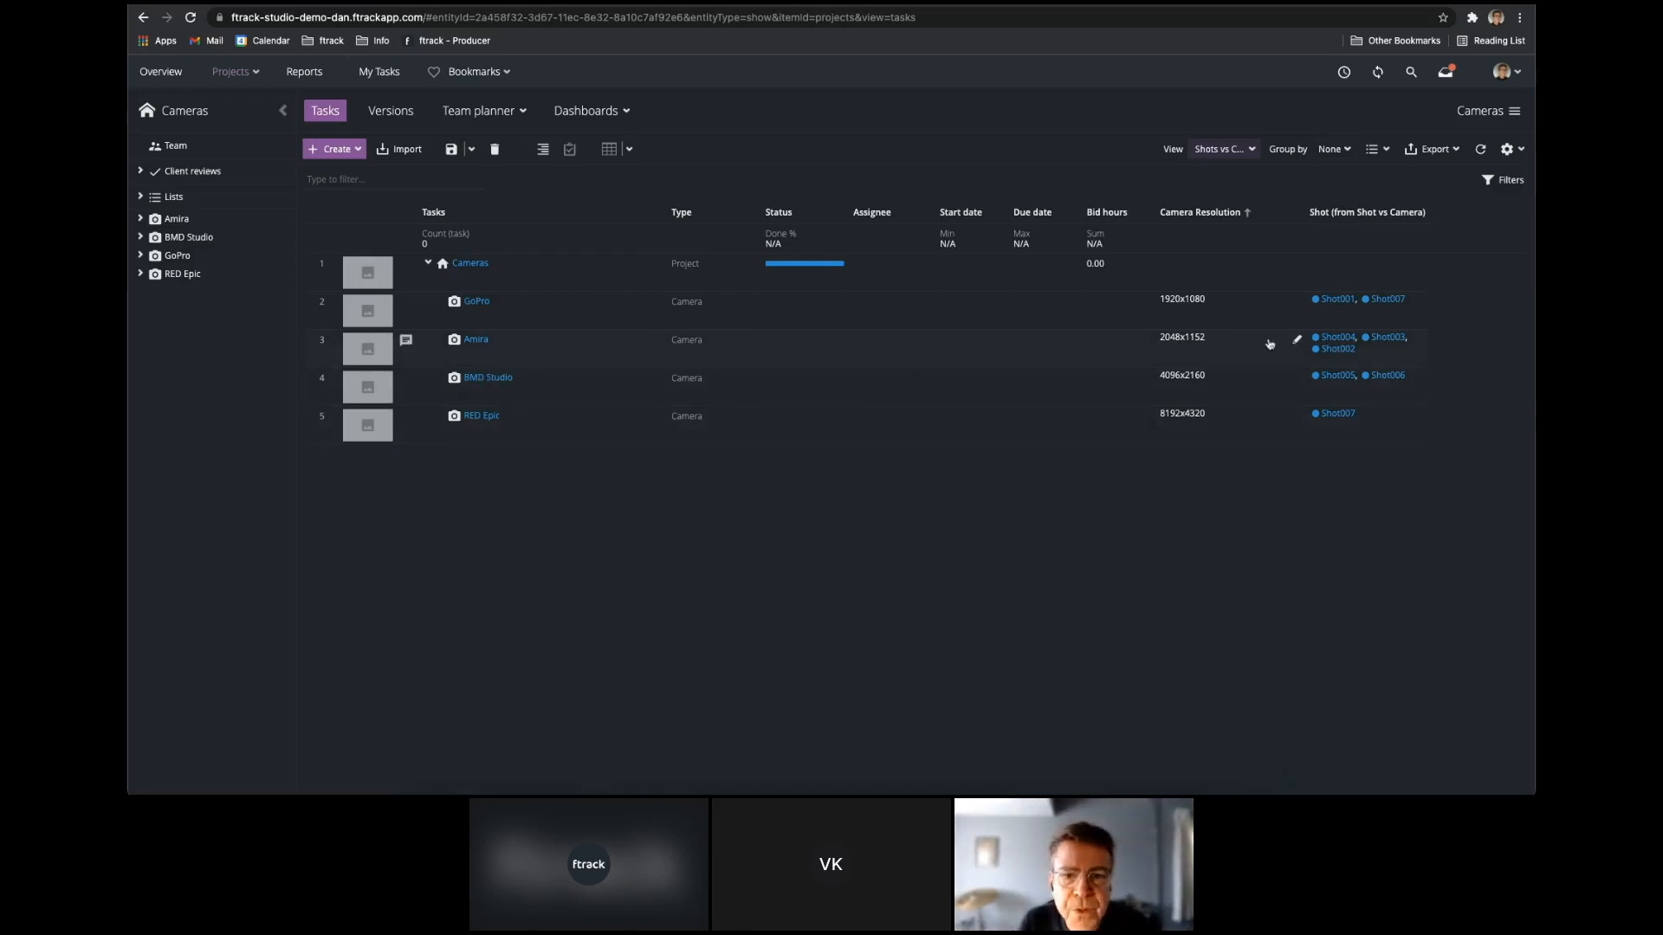
Open the Amira camera's details and follow its custom attribute link to Shot002.
{"action": "left_click", "coordinate": [471, 340]}
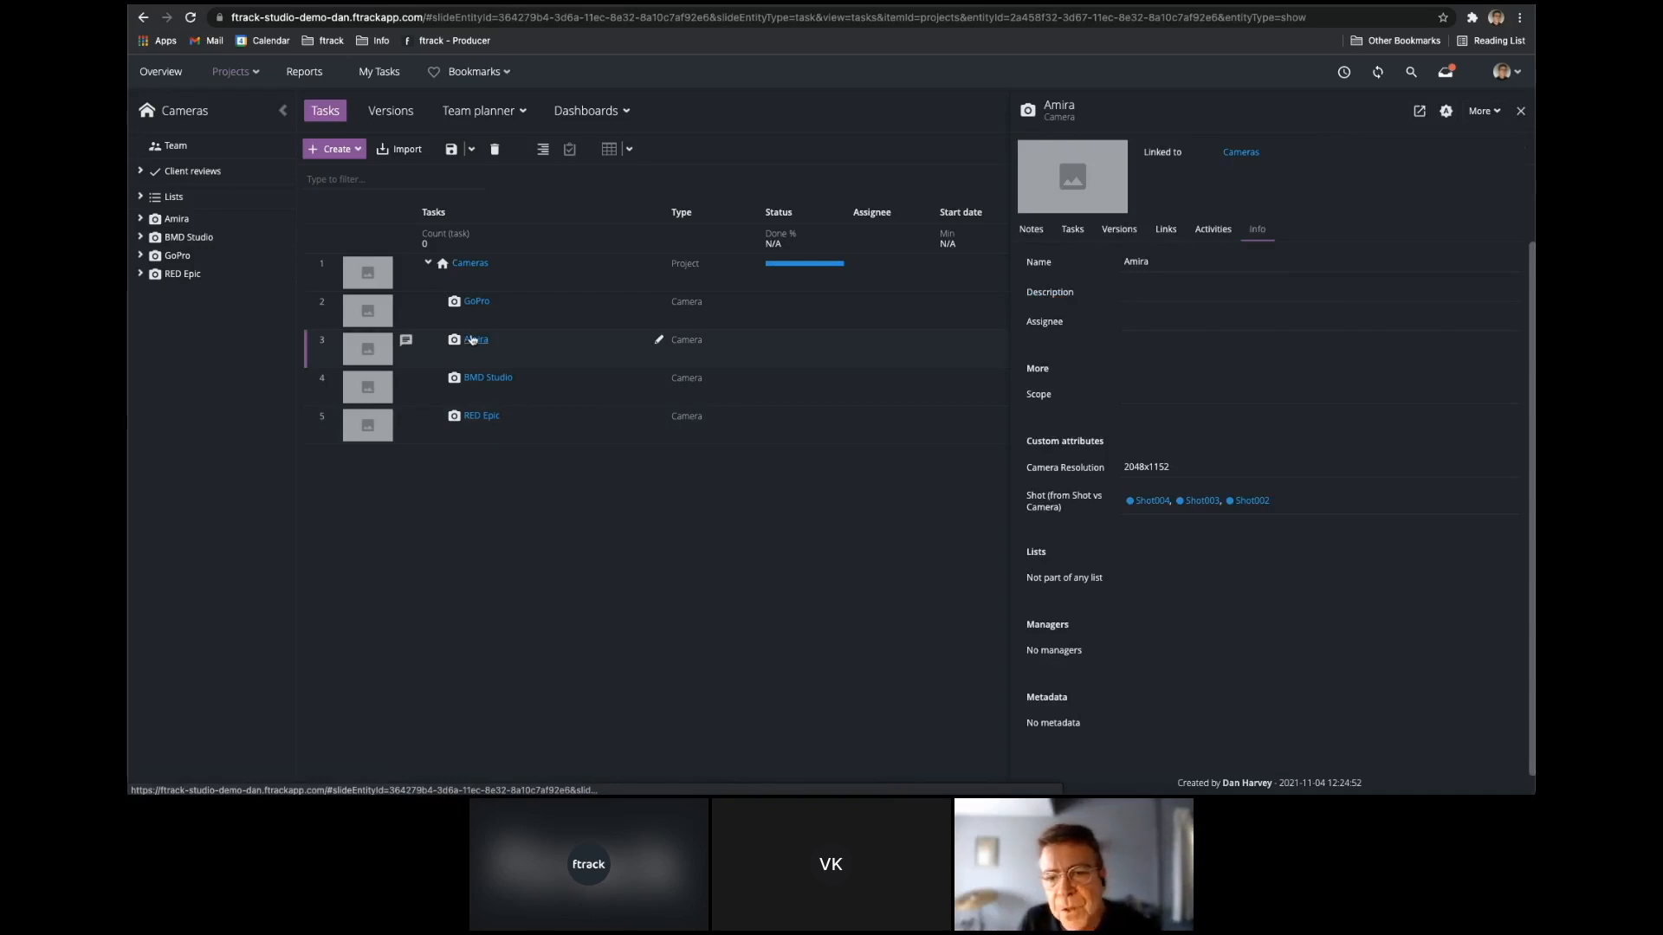
{"action": "left_click", "coordinate": [1248, 502]}
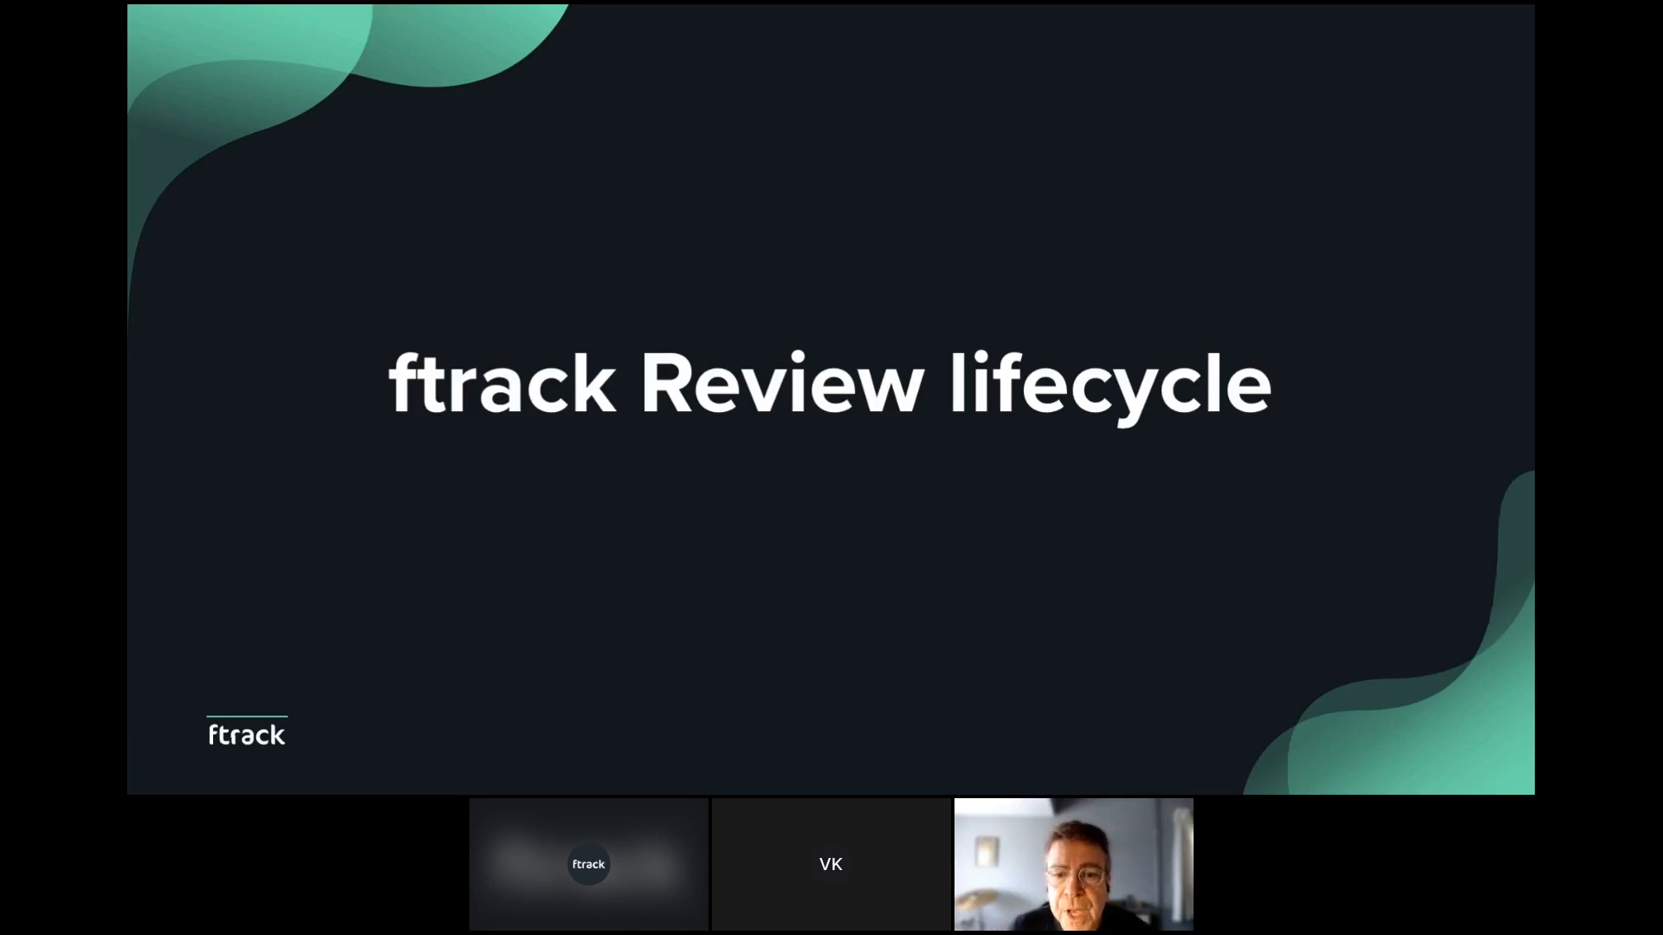
Switch to the ftrack browser window and create a Grading task named TOS Grade 01 in that project, assigned to the artist.
{"action": "key", "text": "super+Tab"}
{"action": "left_click", "coordinate": [331, 152]}
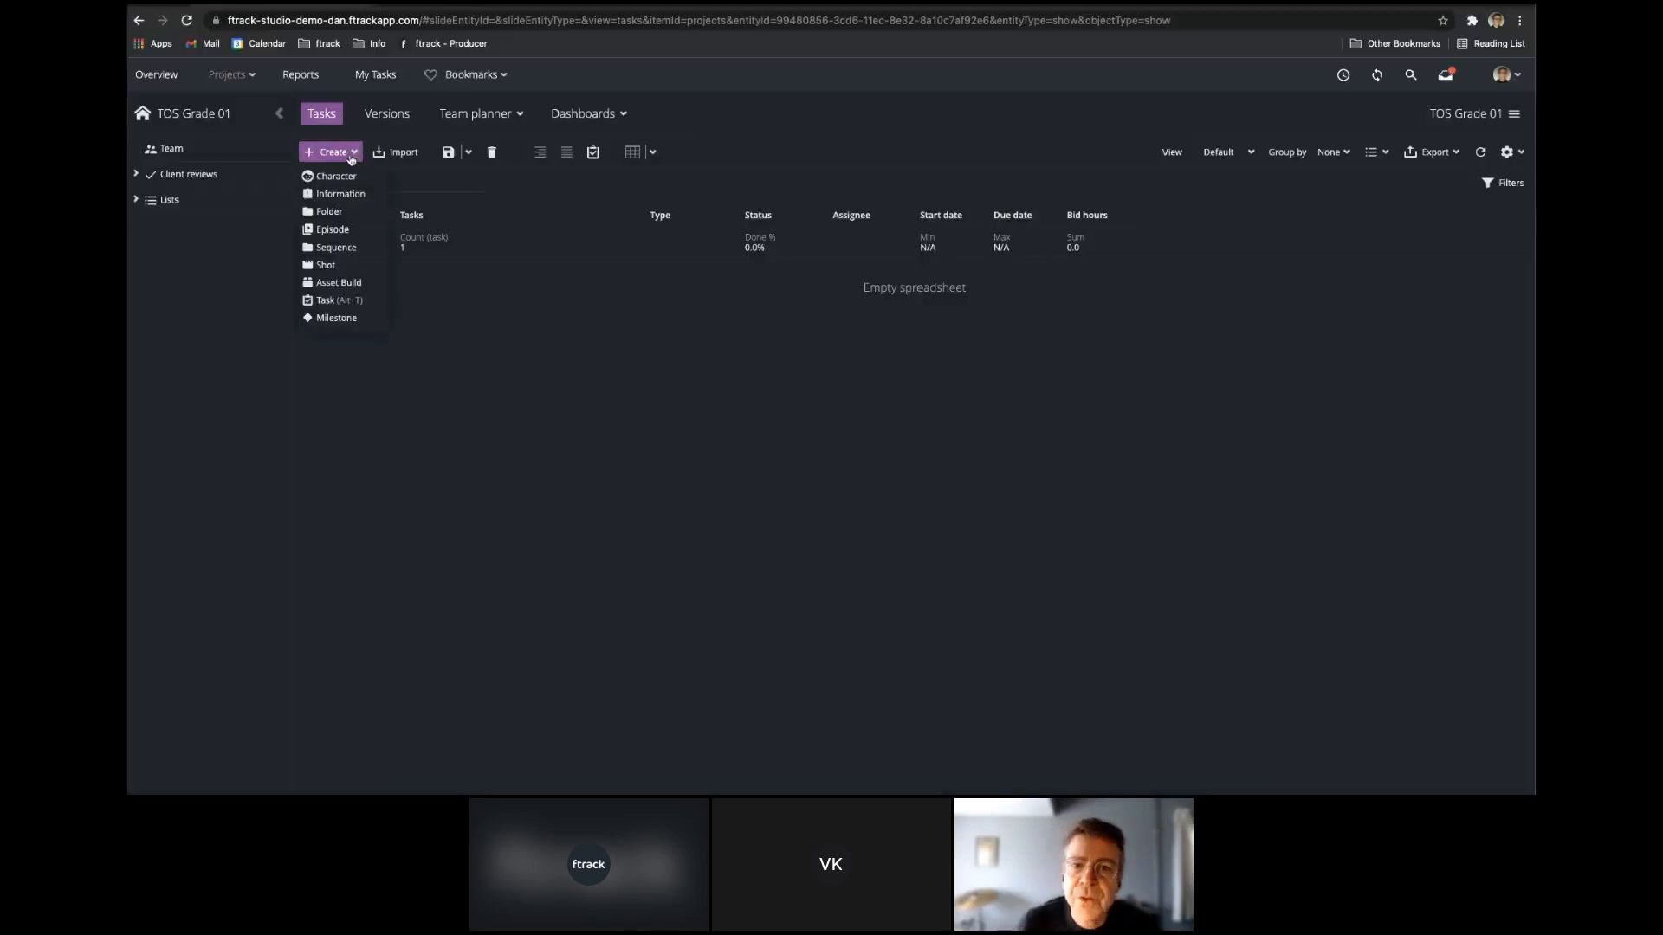
{"action": "left_click", "coordinate": [355, 300]}
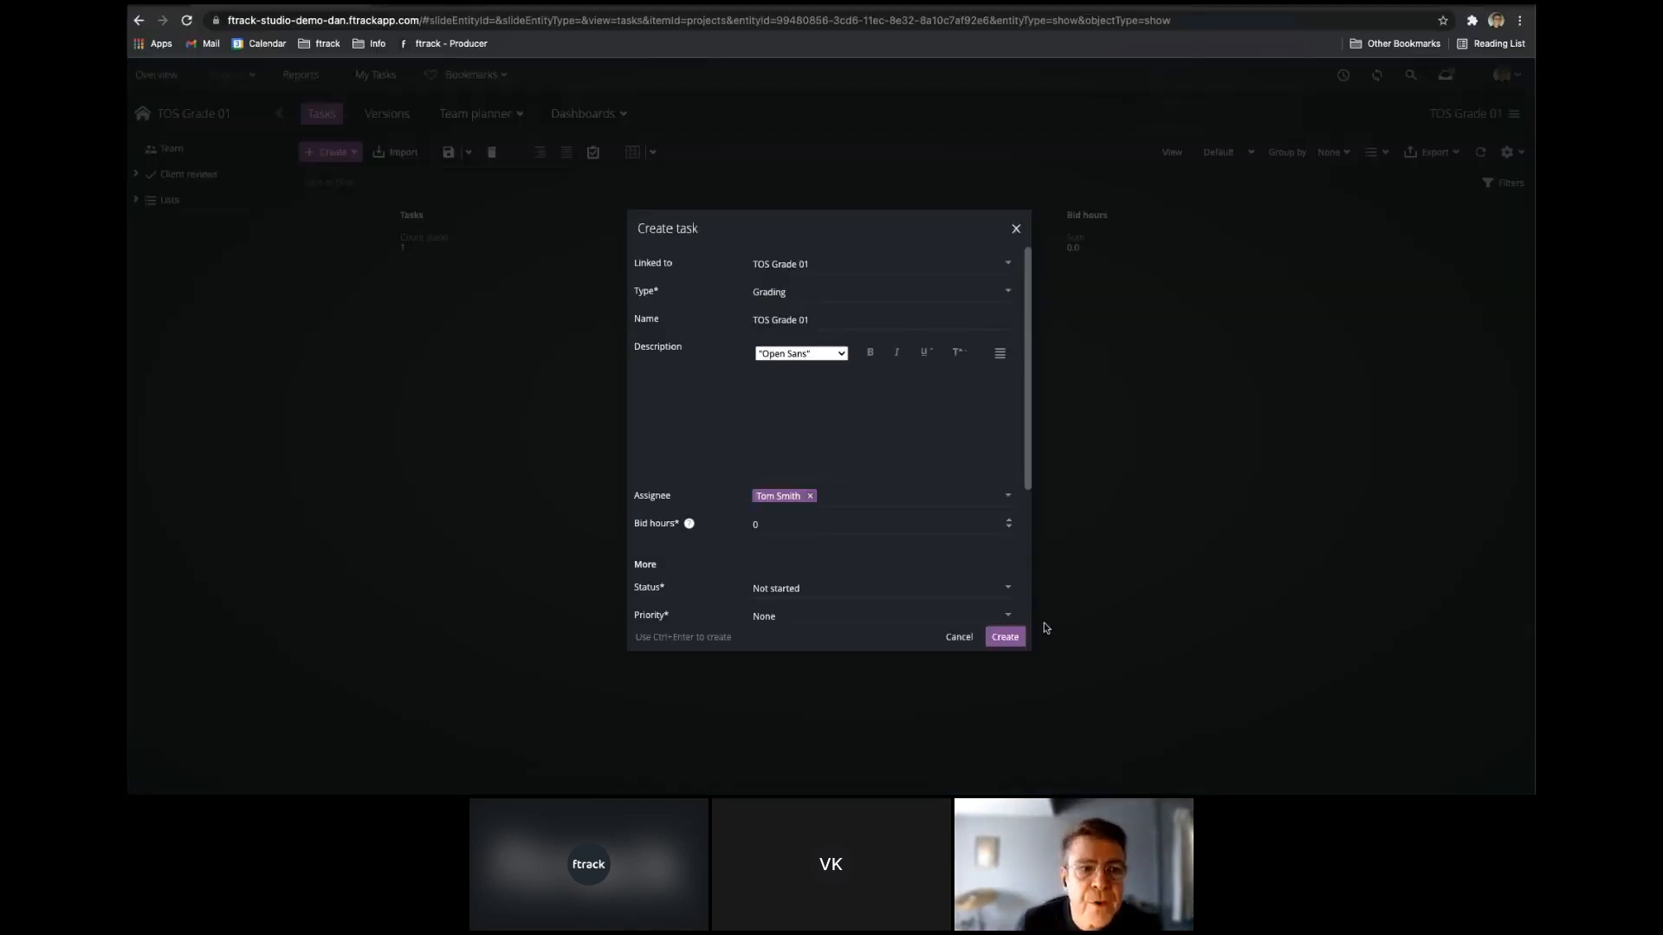
{"action": "left_click", "coordinate": [1005, 638]}
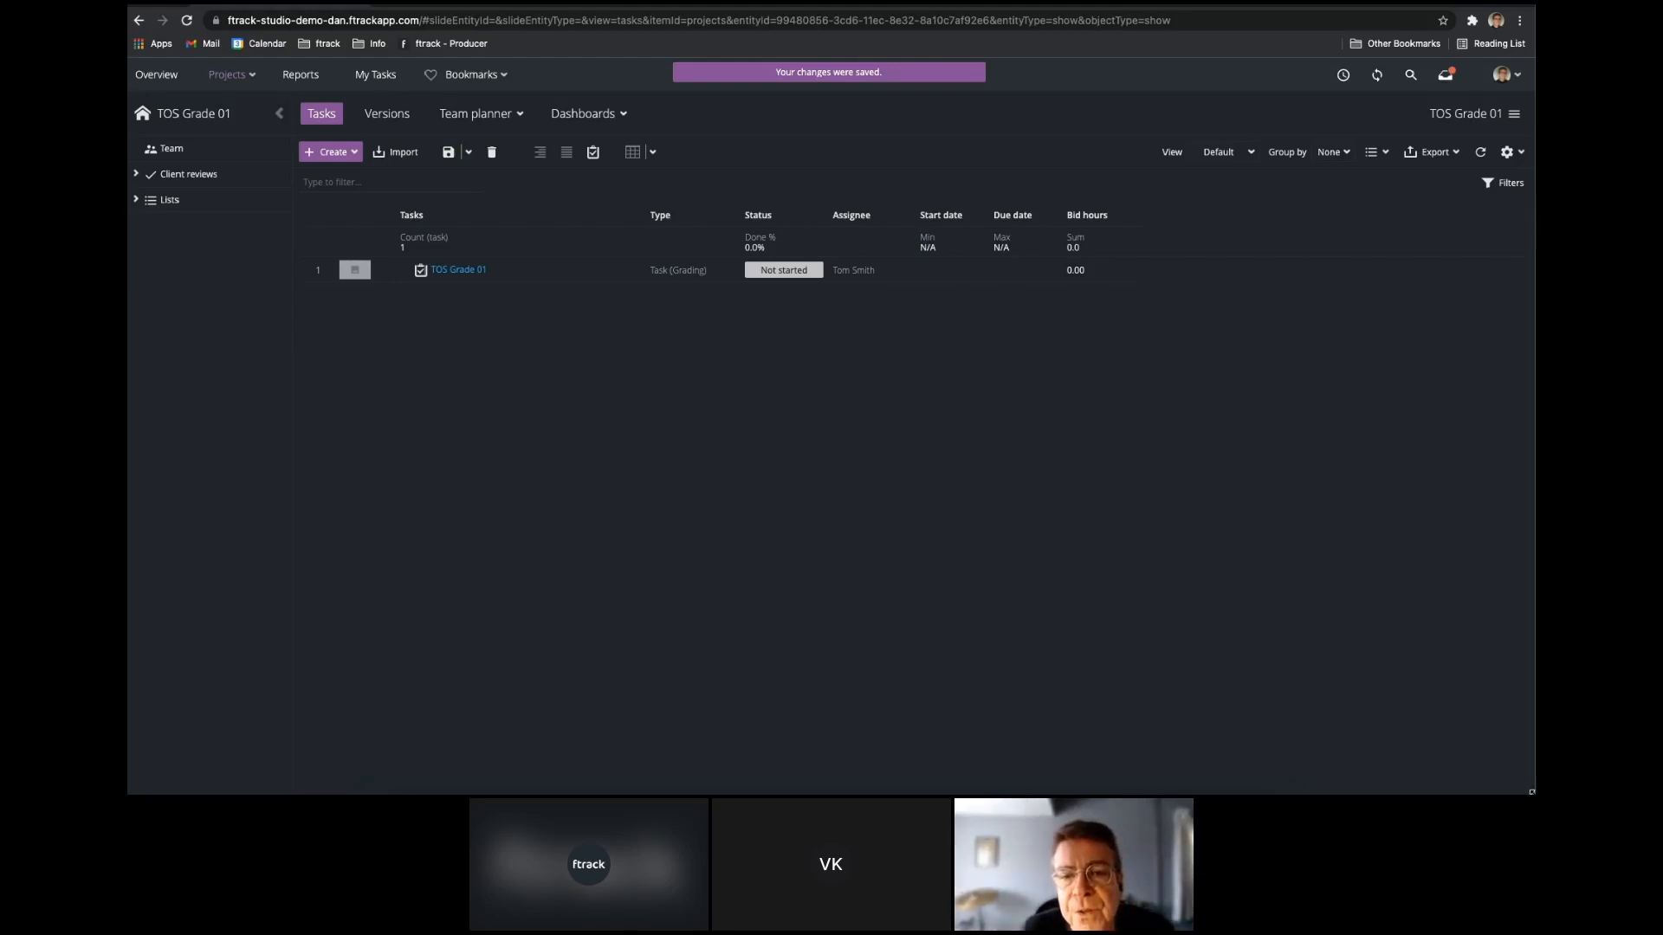
Place the producer's window beside the artist's browser and check the artist's inbox for the TOS Grade 01 assignment.
{"action": "double_click", "coordinate": [1410, 4]}
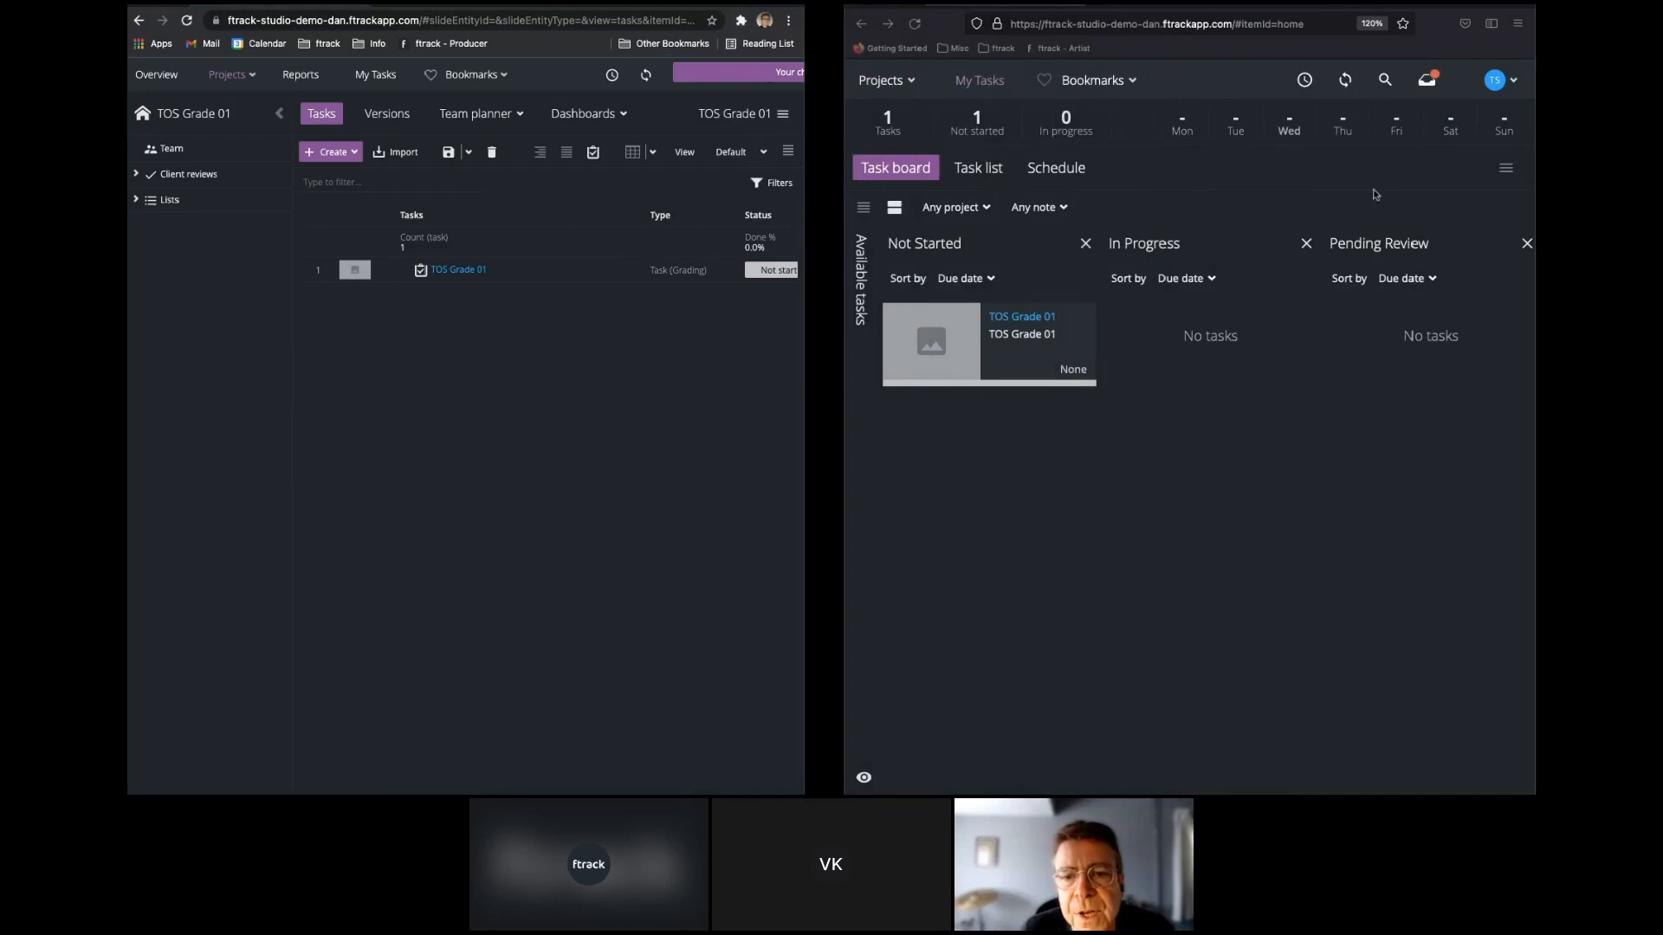
{"action": "left_click", "coordinate": [1434, 81]}
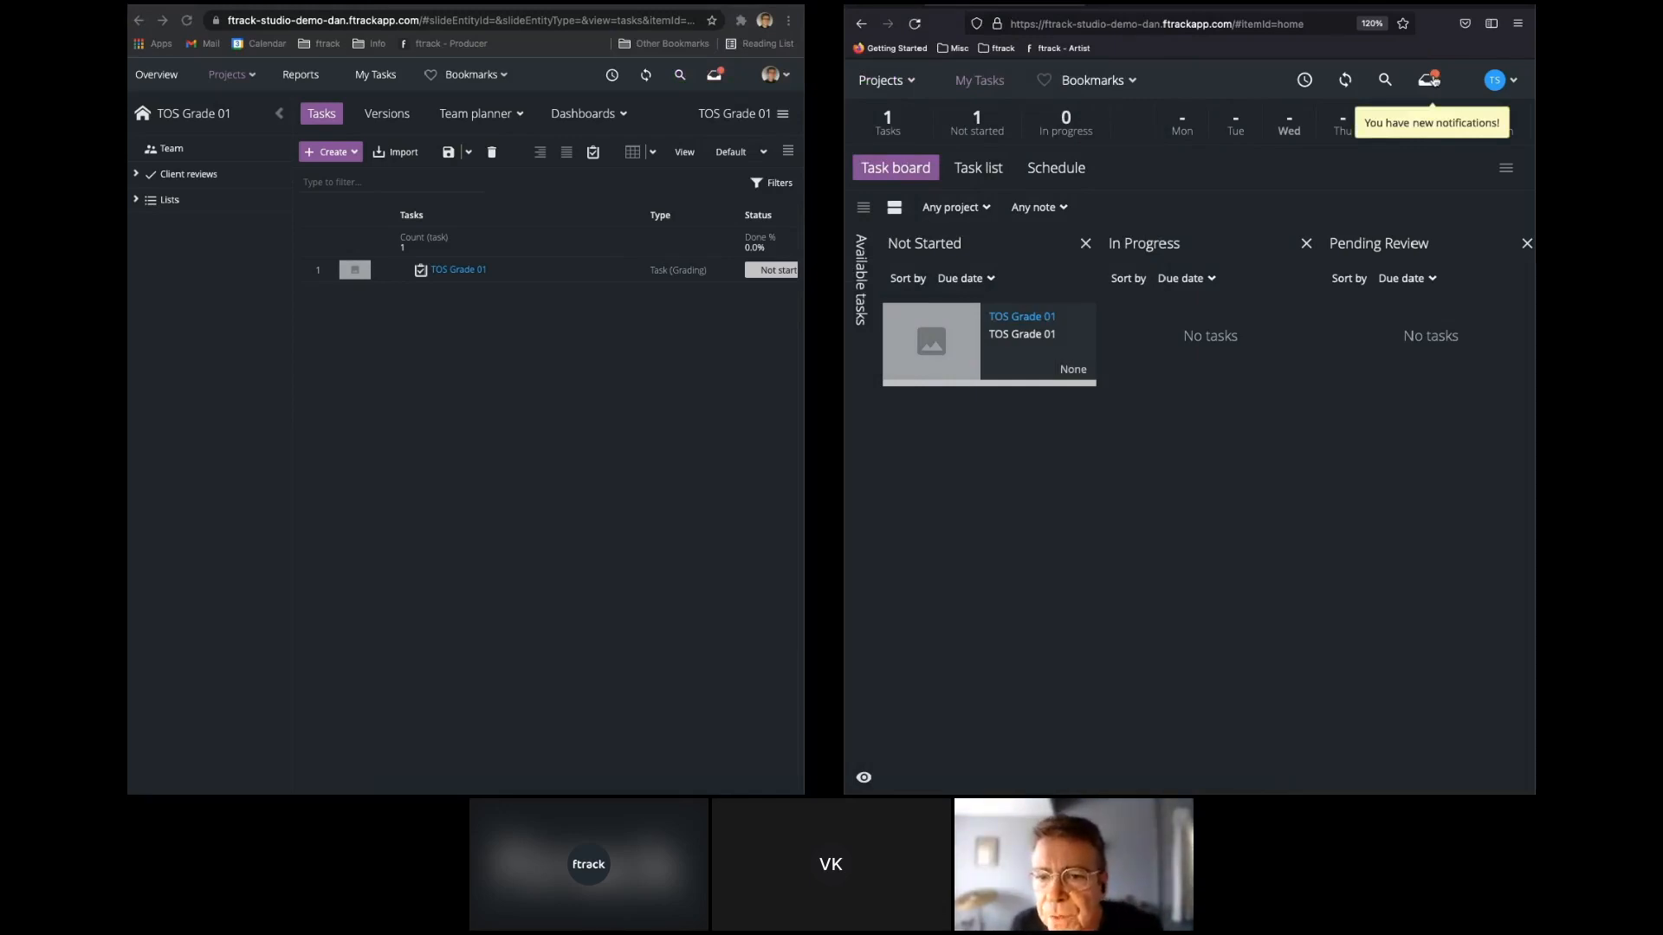
{"action": "left_click", "coordinate": [1430, 79]}
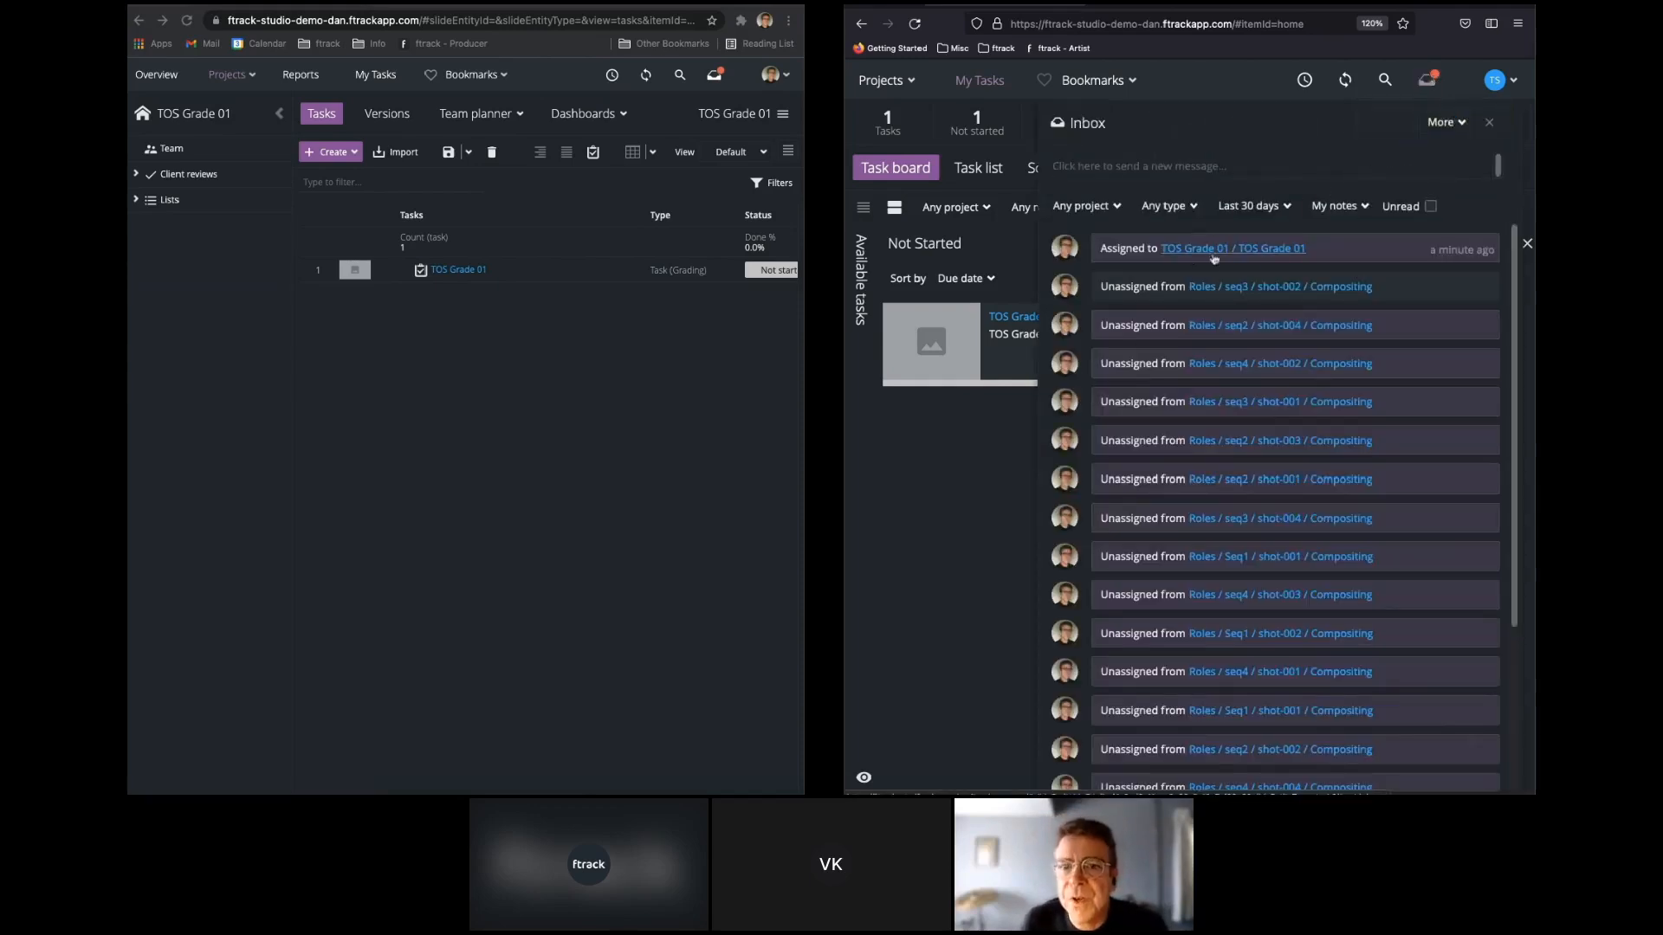
{"action": "left_click", "coordinate": [1429, 74]}
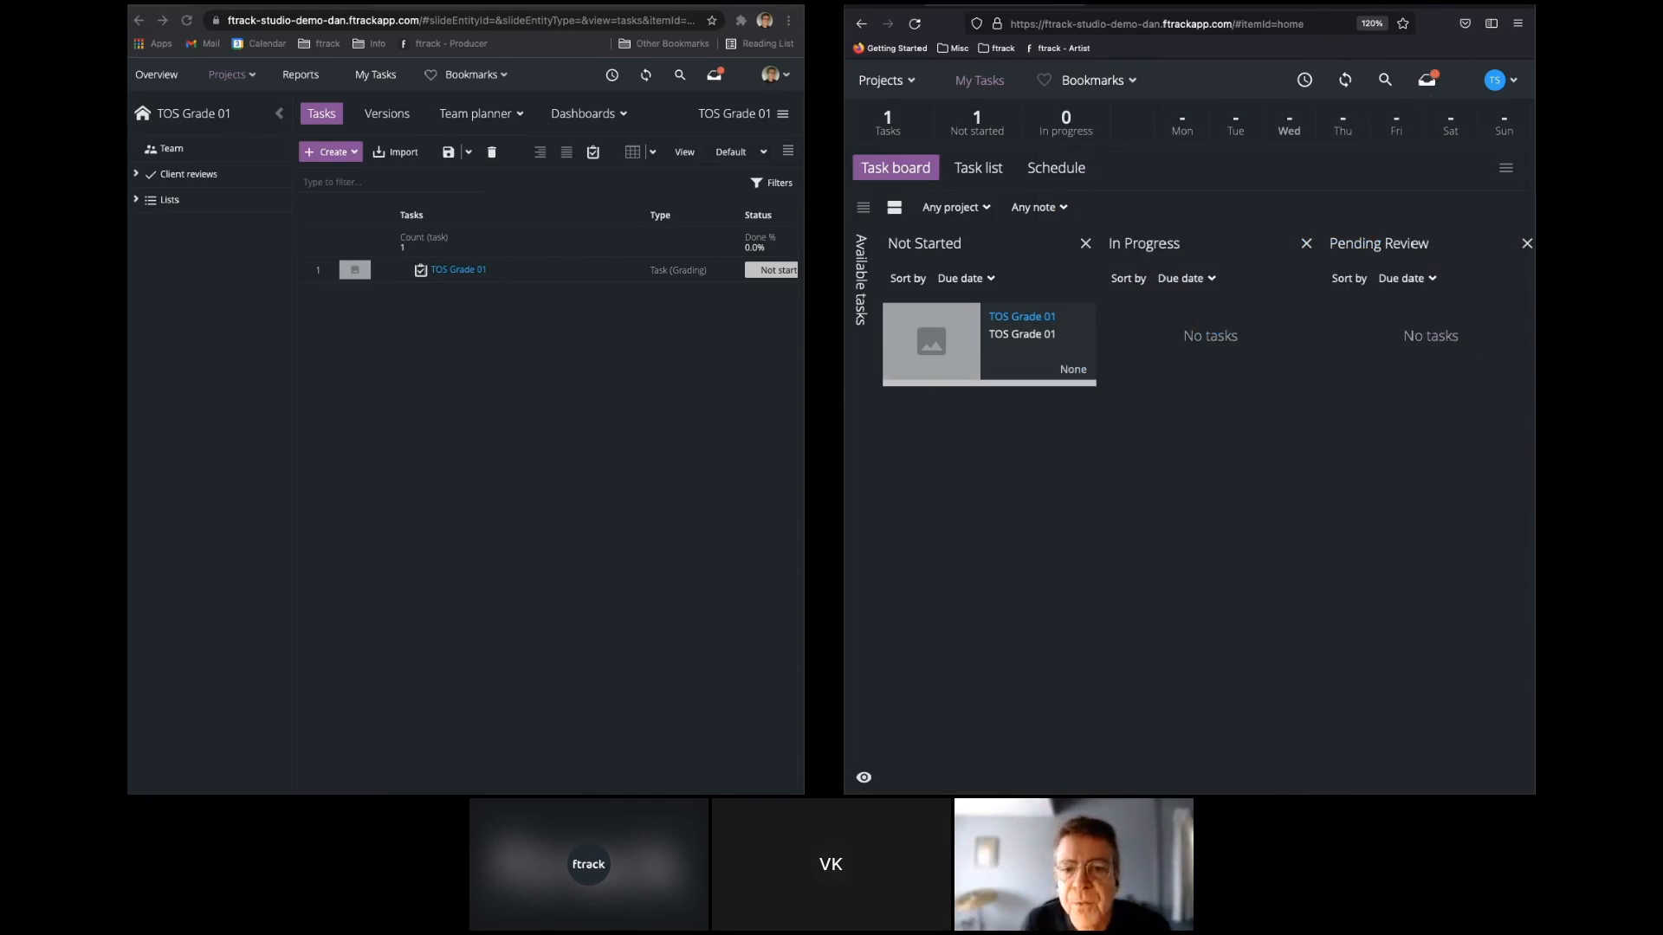
Bring the producer spreadsheet's Status column into view and move TOS Grade 01 to Pending Review on the artist's task board.
{"action": "scroll", "coordinate": [548, 500], "scroll_direction": "right", "scroll_amount": 5}
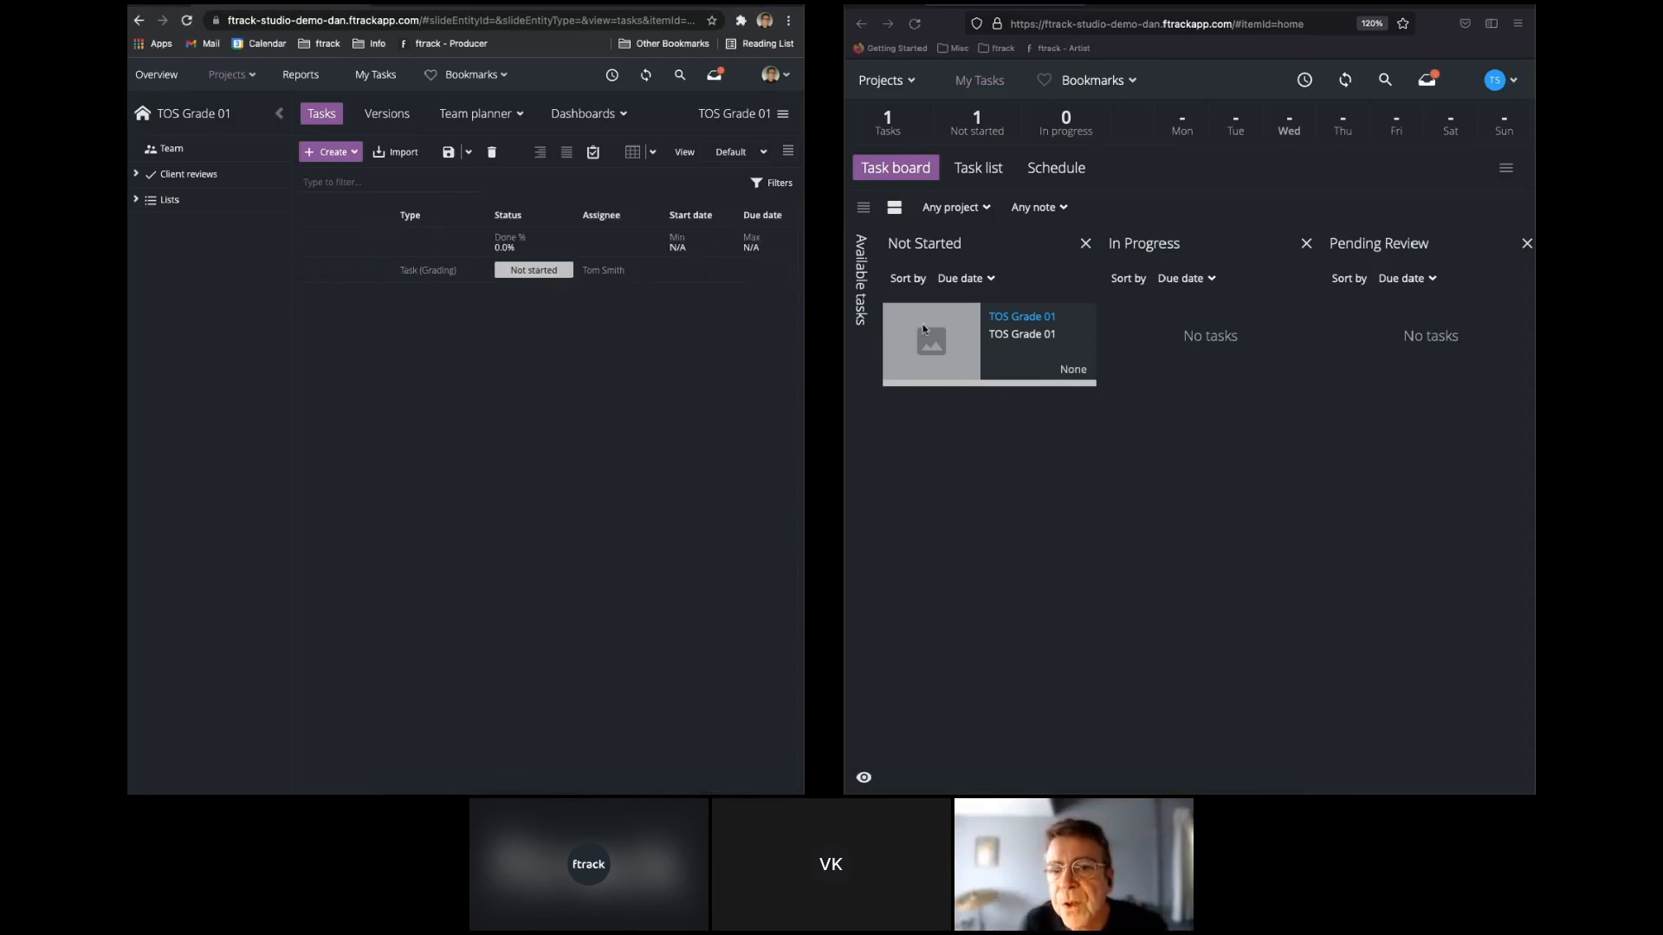
{"action": "mouse_move", "coordinate": [957, 341]}
{"action": "left_click_drag", "start_coordinate": [957, 342], "coordinate": [1312, 418]}
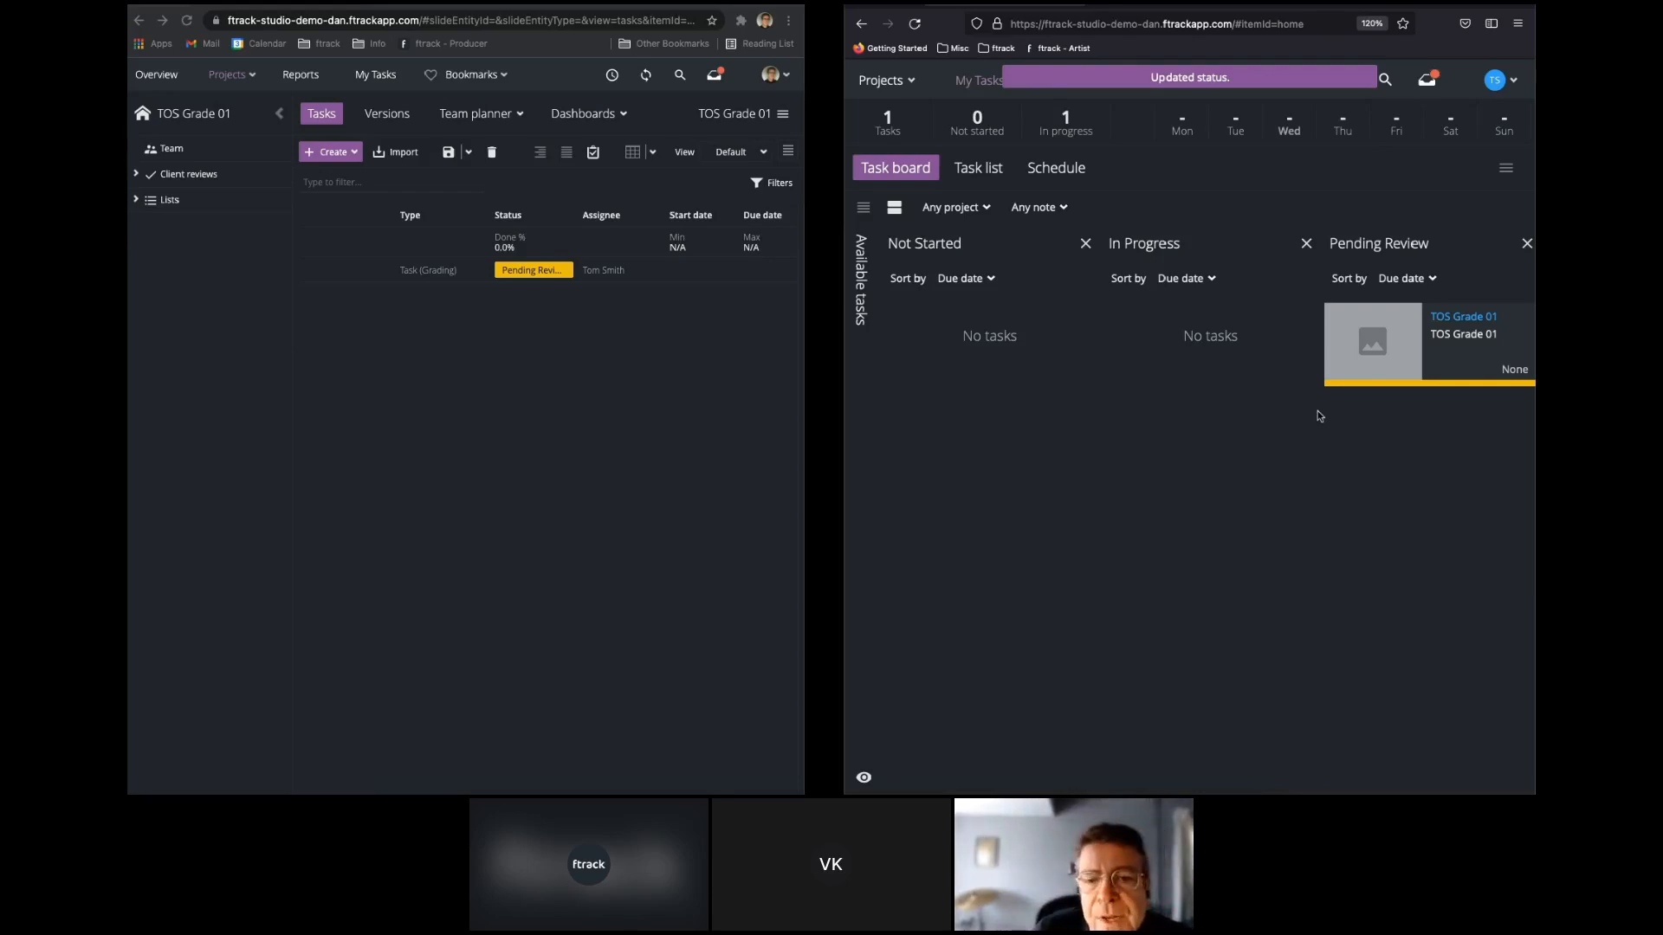
Open the artist's TOS Grade 01 task and upload the Tos_Closeup clip from Finder as a new version.
{"action": "left_click", "coordinate": [1463, 317]}
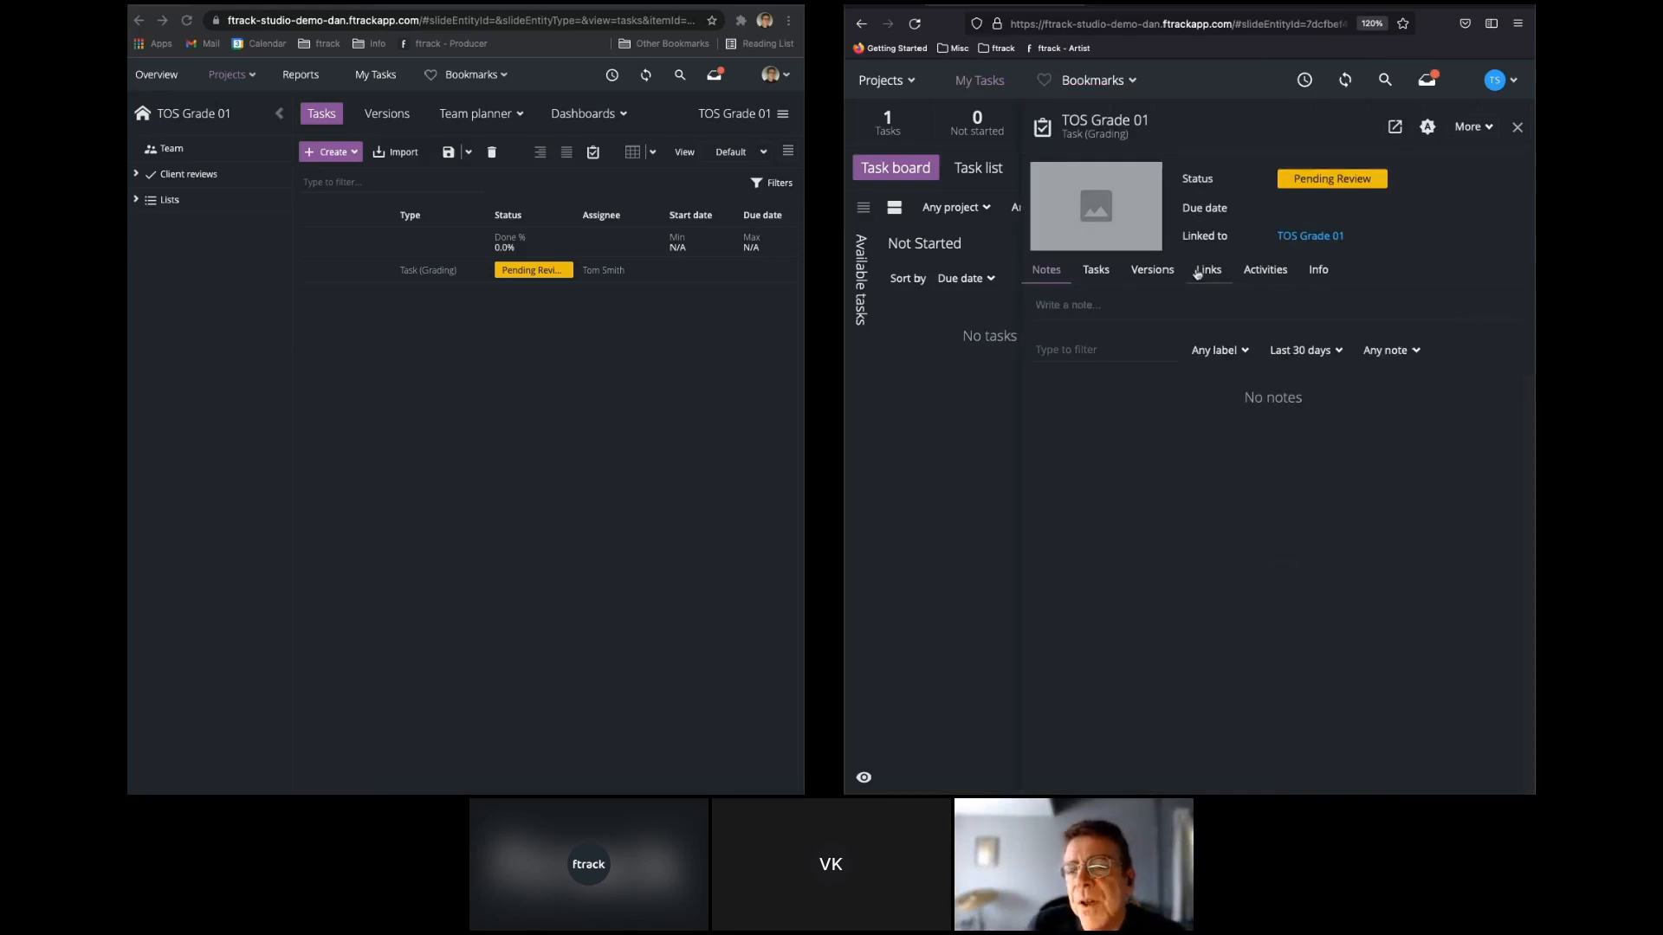
{"action": "left_click", "coordinate": [1143, 270]}
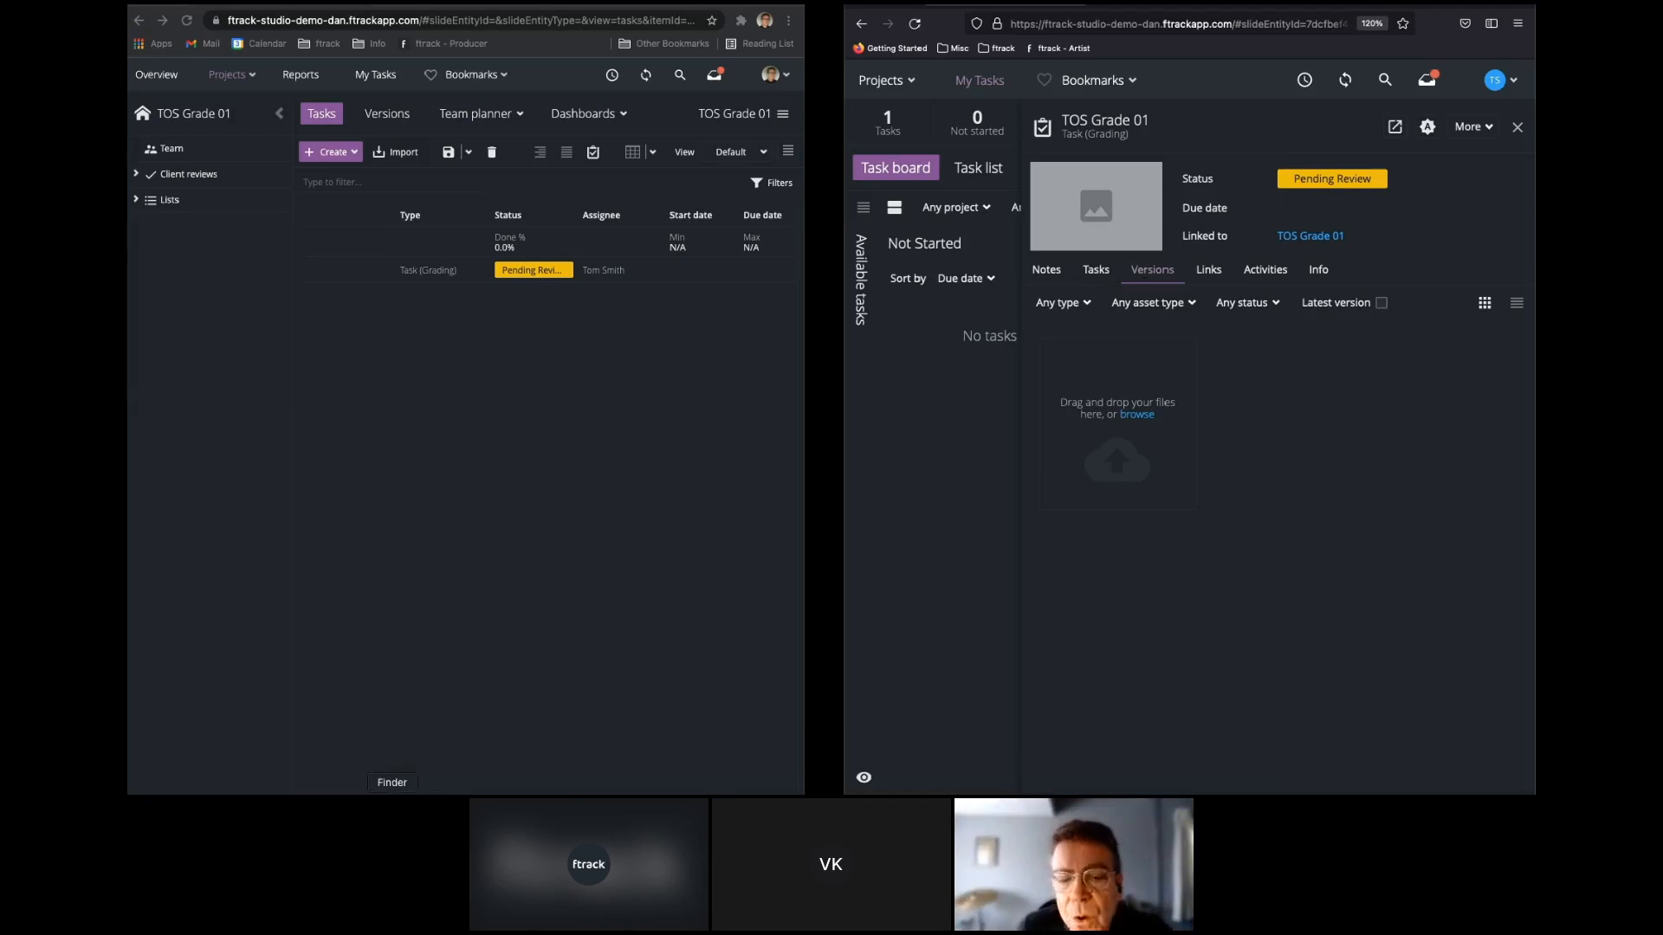
{"action": "left_click", "coordinate": [392, 793]}
{"action": "left_click_drag", "start_coordinate": [355, 318], "coordinate": [1117, 433]}
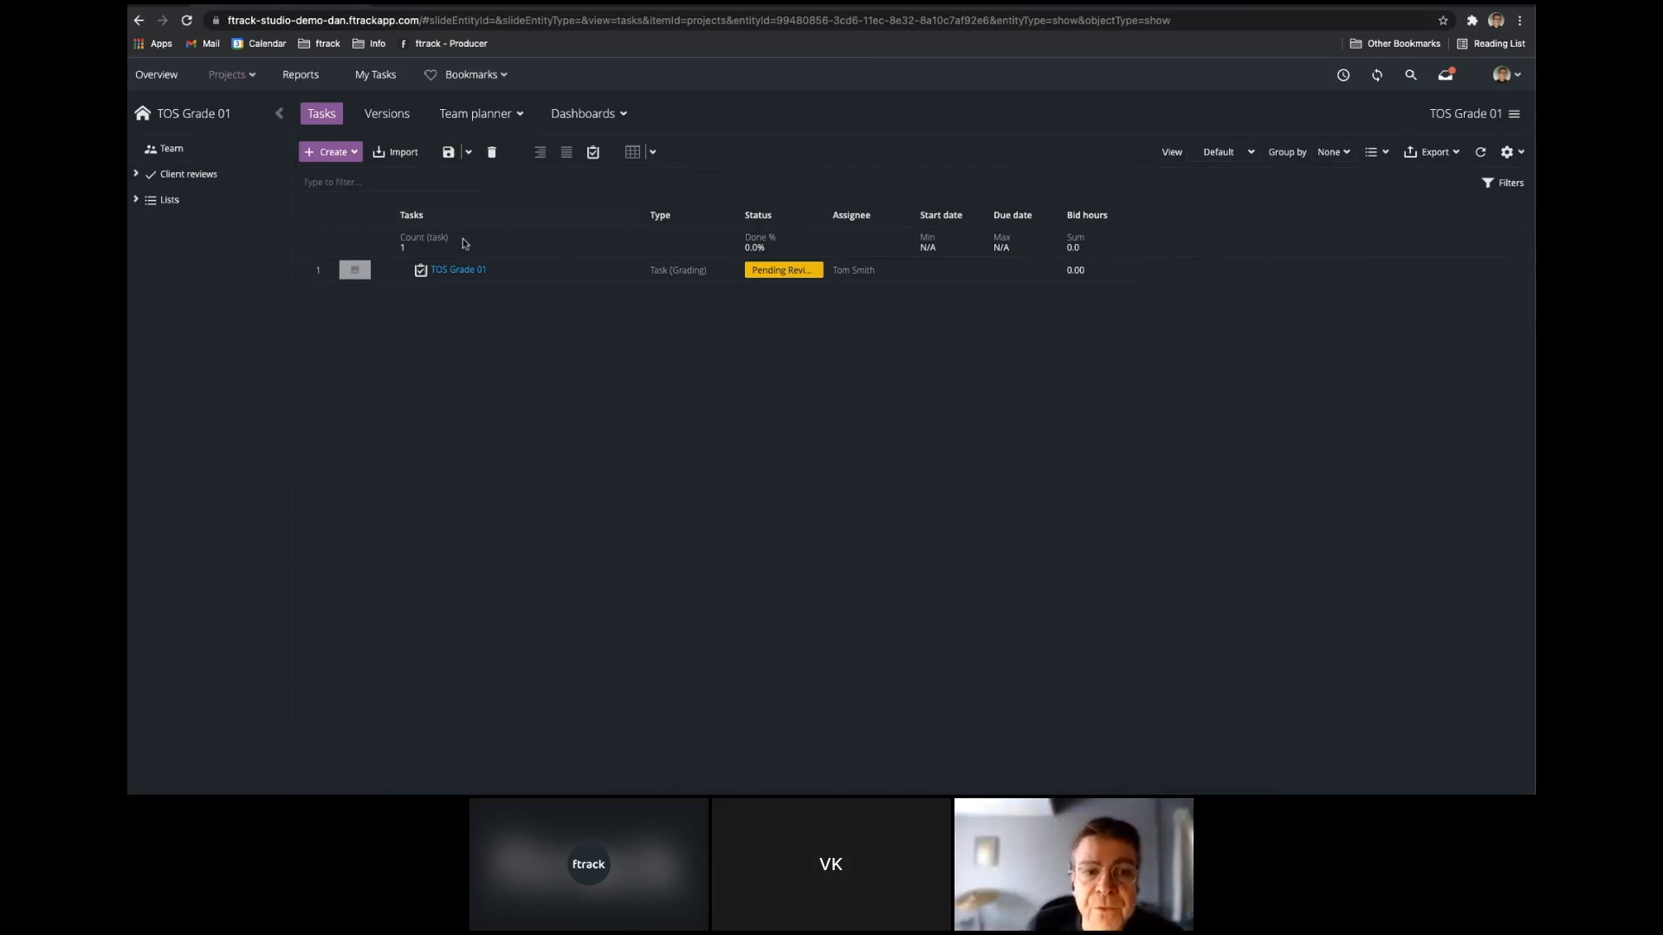
Open the TOS Grade 01 task's versions in the producer's window and open Tos_Closeup v1 in the review player.
{"action": "left_click", "coordinate": [459, 270]}
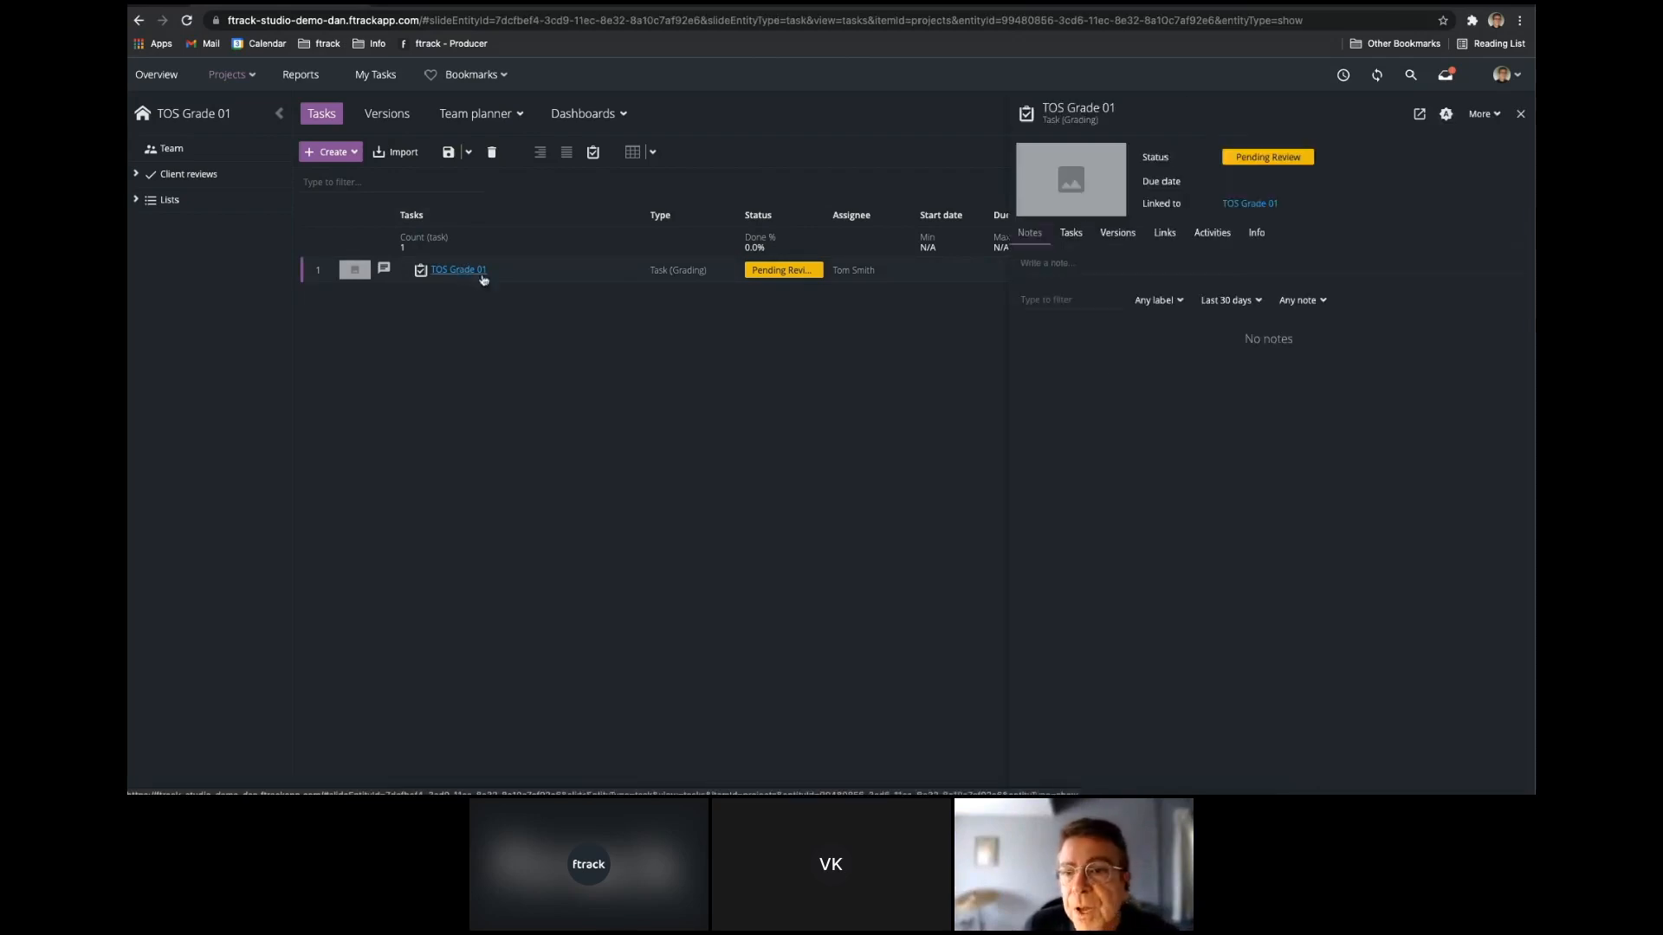
{"action": "left_click", "coordinate": [1124, 236]}
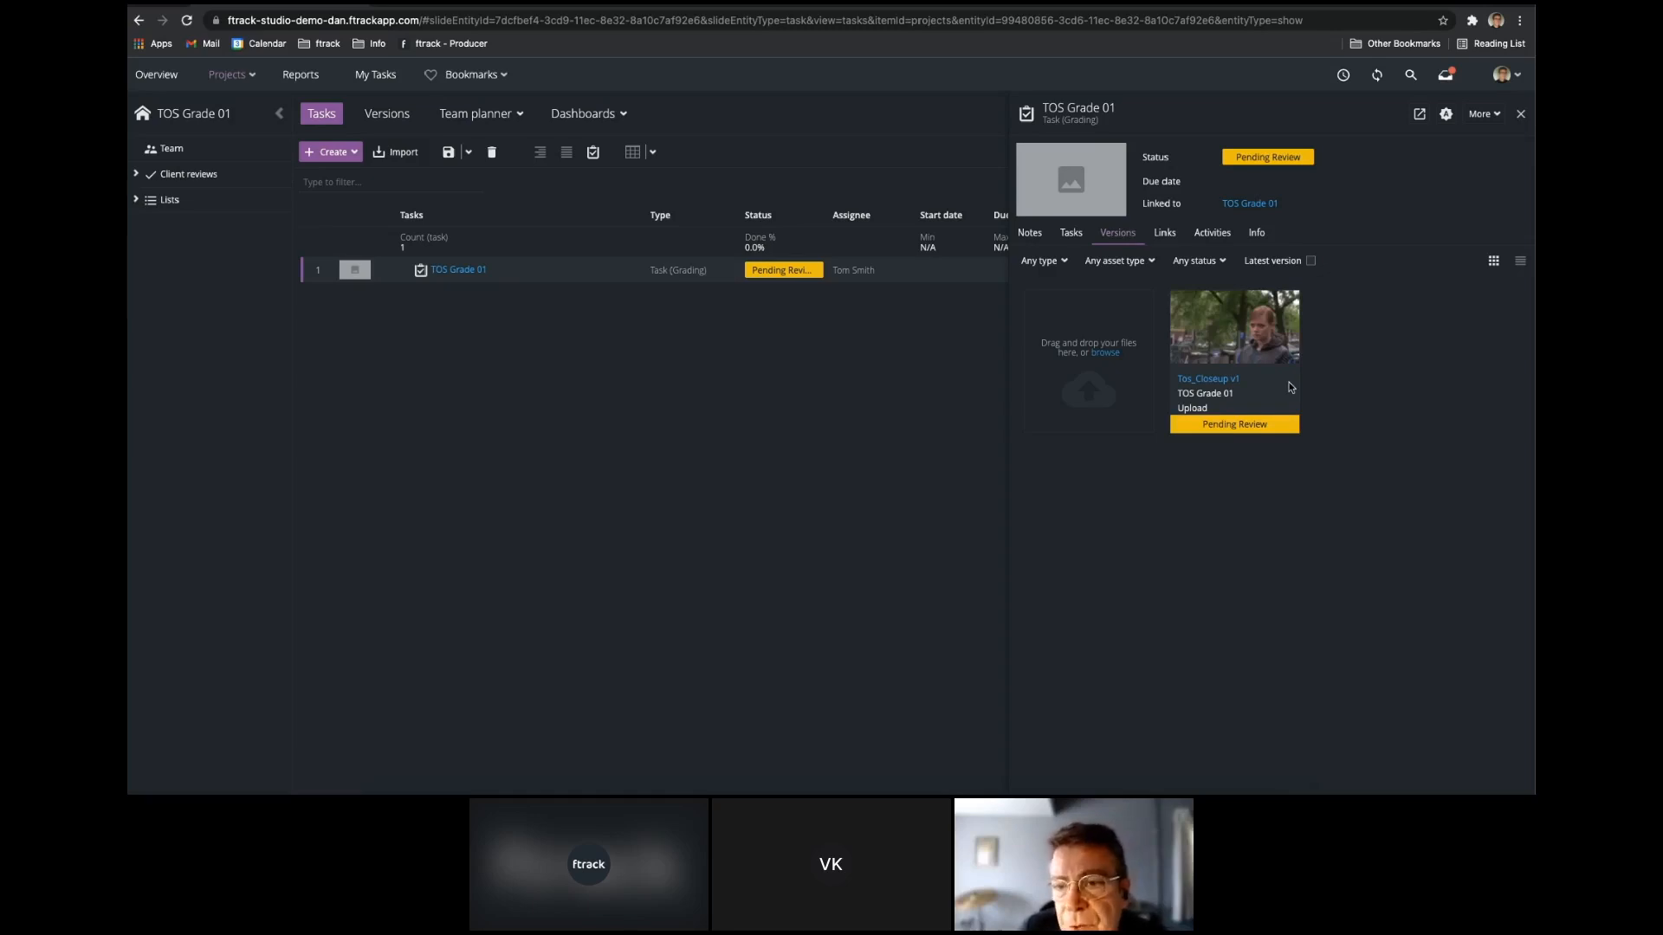
{"action": "left_click", "coordinate": [1238, 378]}
{"action": "left_click", "coordinate": [1116, 258]}
{"action": "left_click", "coordinate": [1124, 284]}
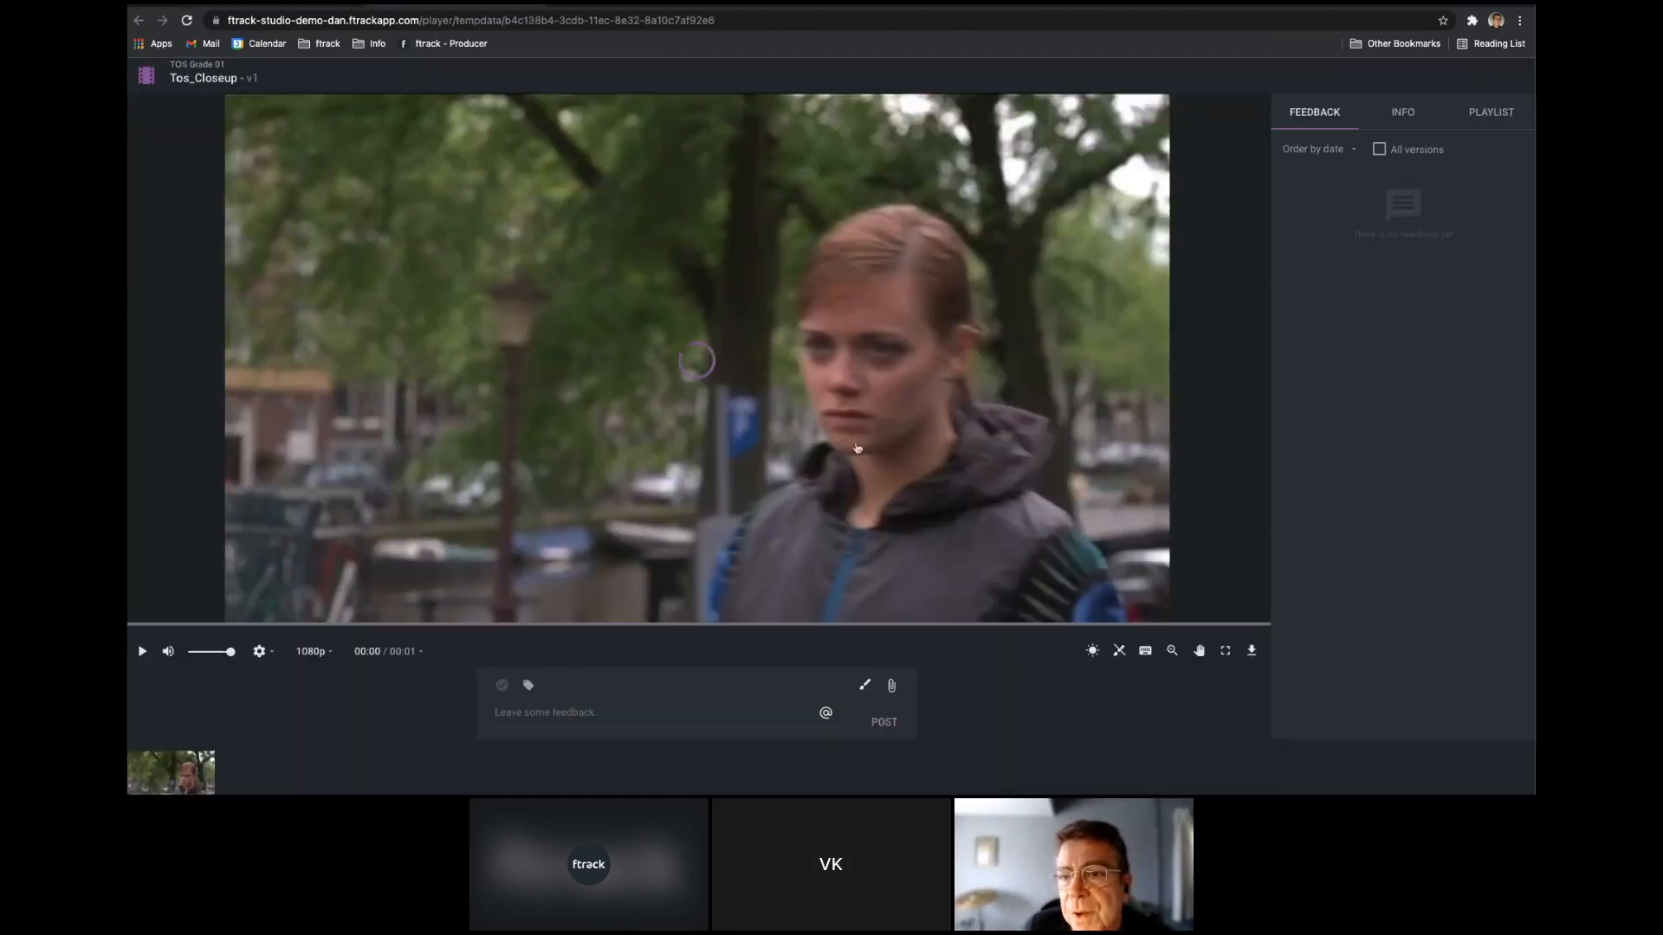
Post the completable feedback "Let's try a Scandi noir look" on Tos_Closeup v1 with the scandi JPEG attached.
{"action": "left_click", "coordinate": [526, 712]}
{"action": "type", "text": "Let's try a Scandi"}
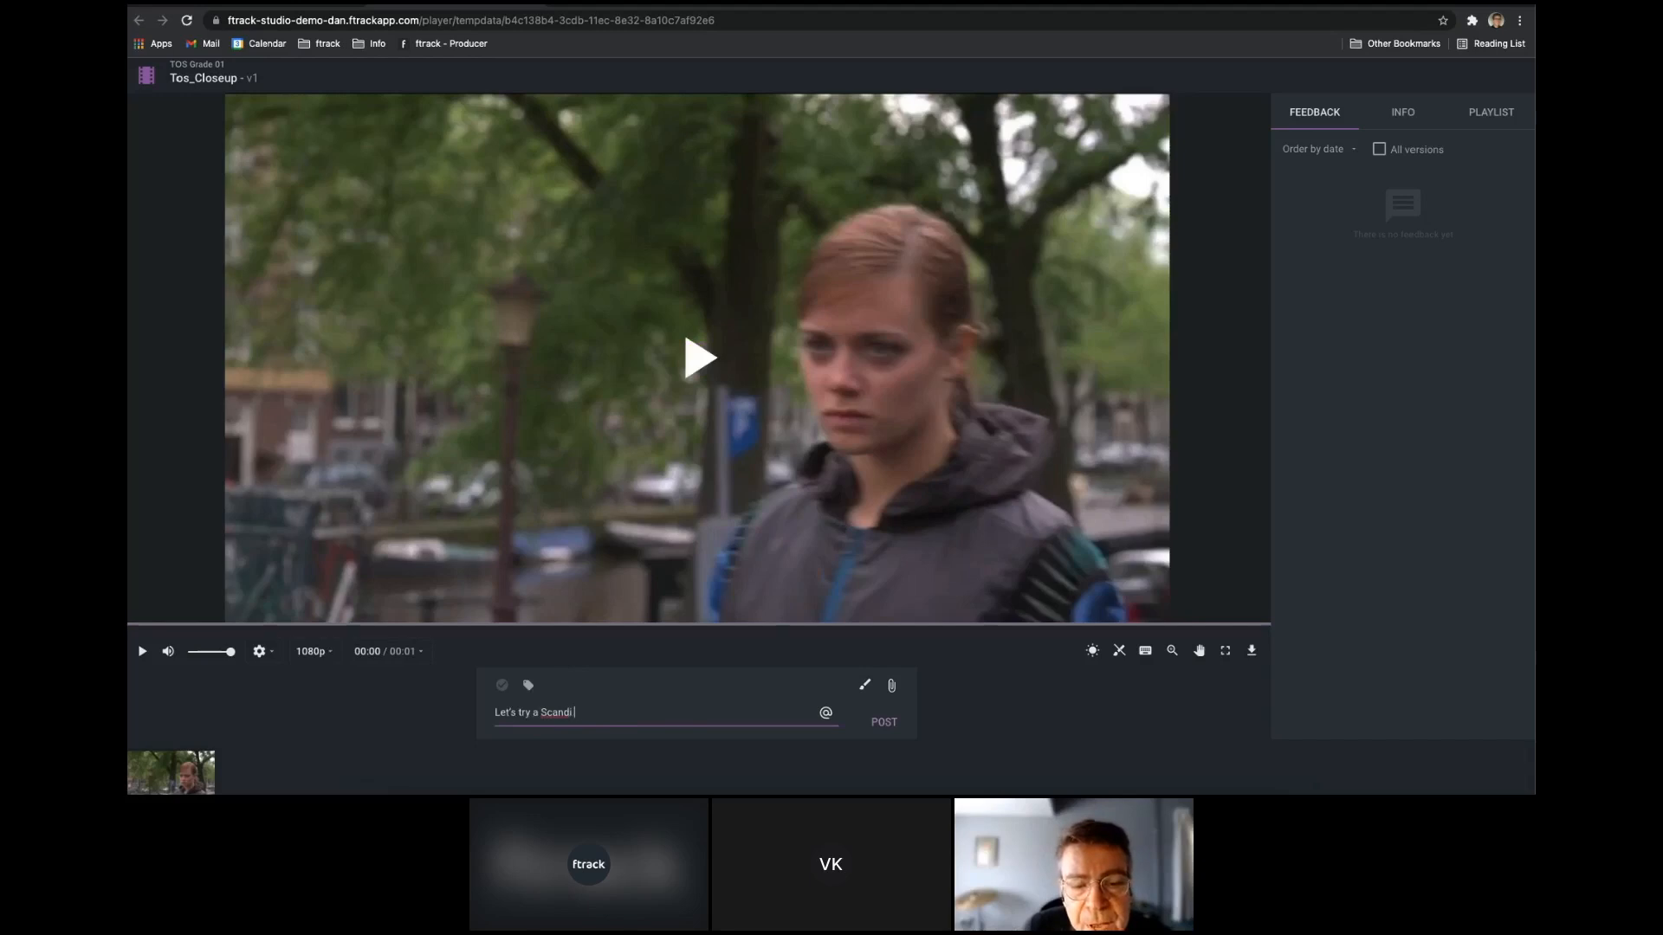
{"action": "type", "text": " noir look"}
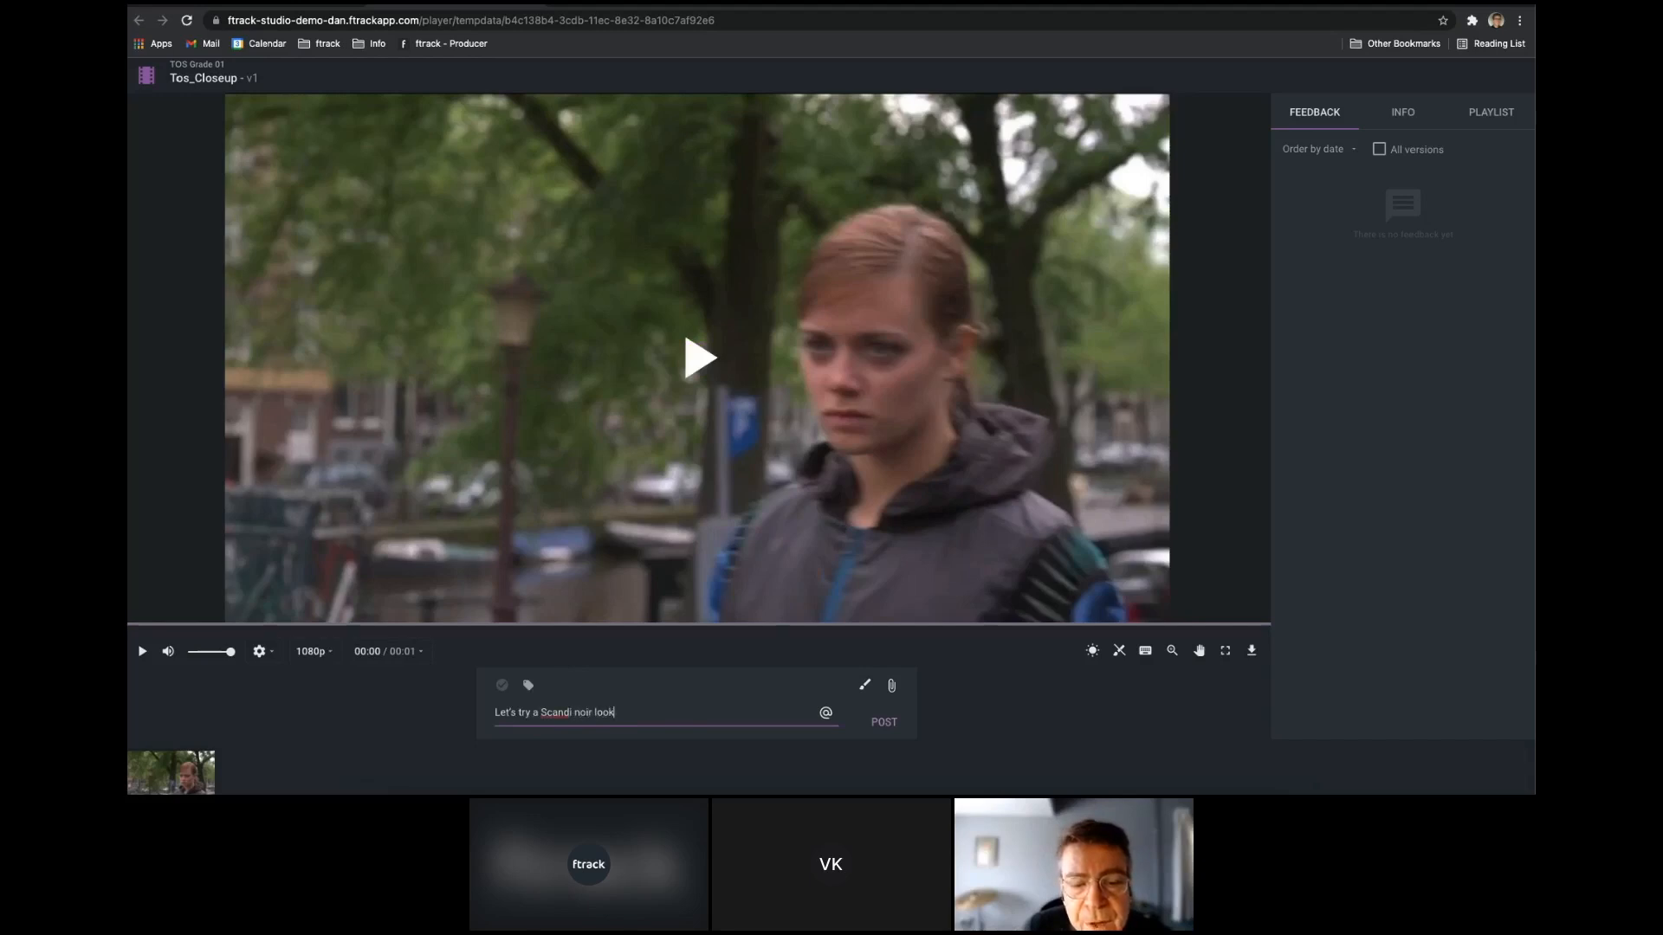
{"action": "left_click", "coordinate": [503, 687]}
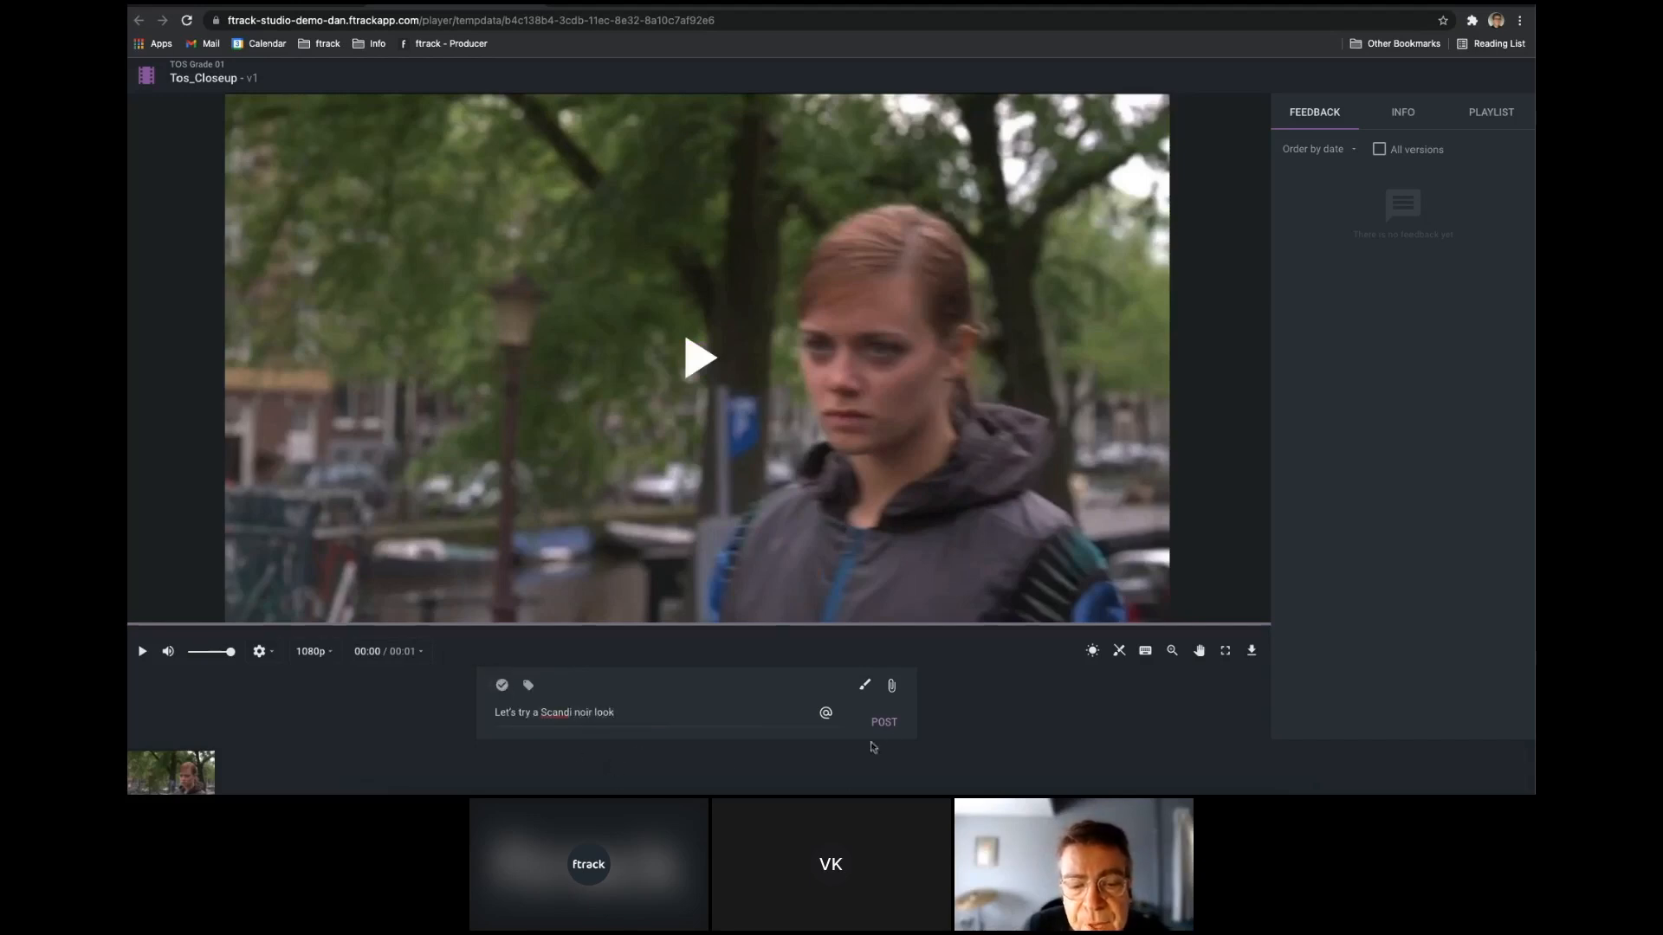
{"action": "left_click", "coordinate": [891, 688]}
{"action": "double_click", "coordinate": [474, 222]}
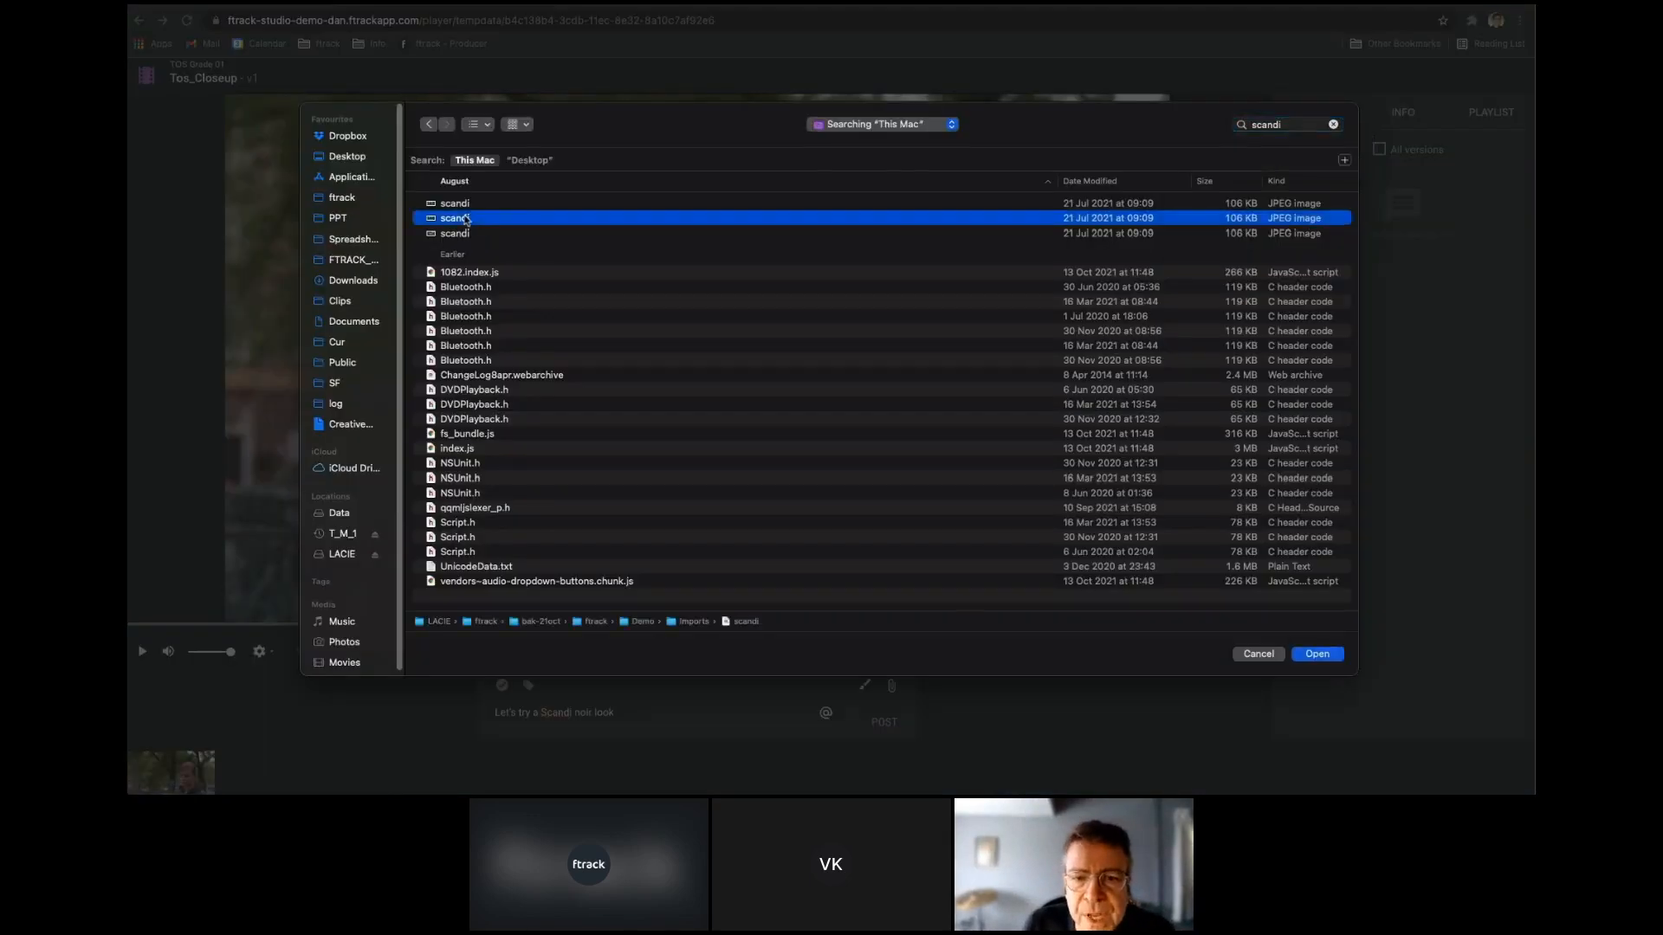
{"action": "left_click", "coordinate": [885, 723]}
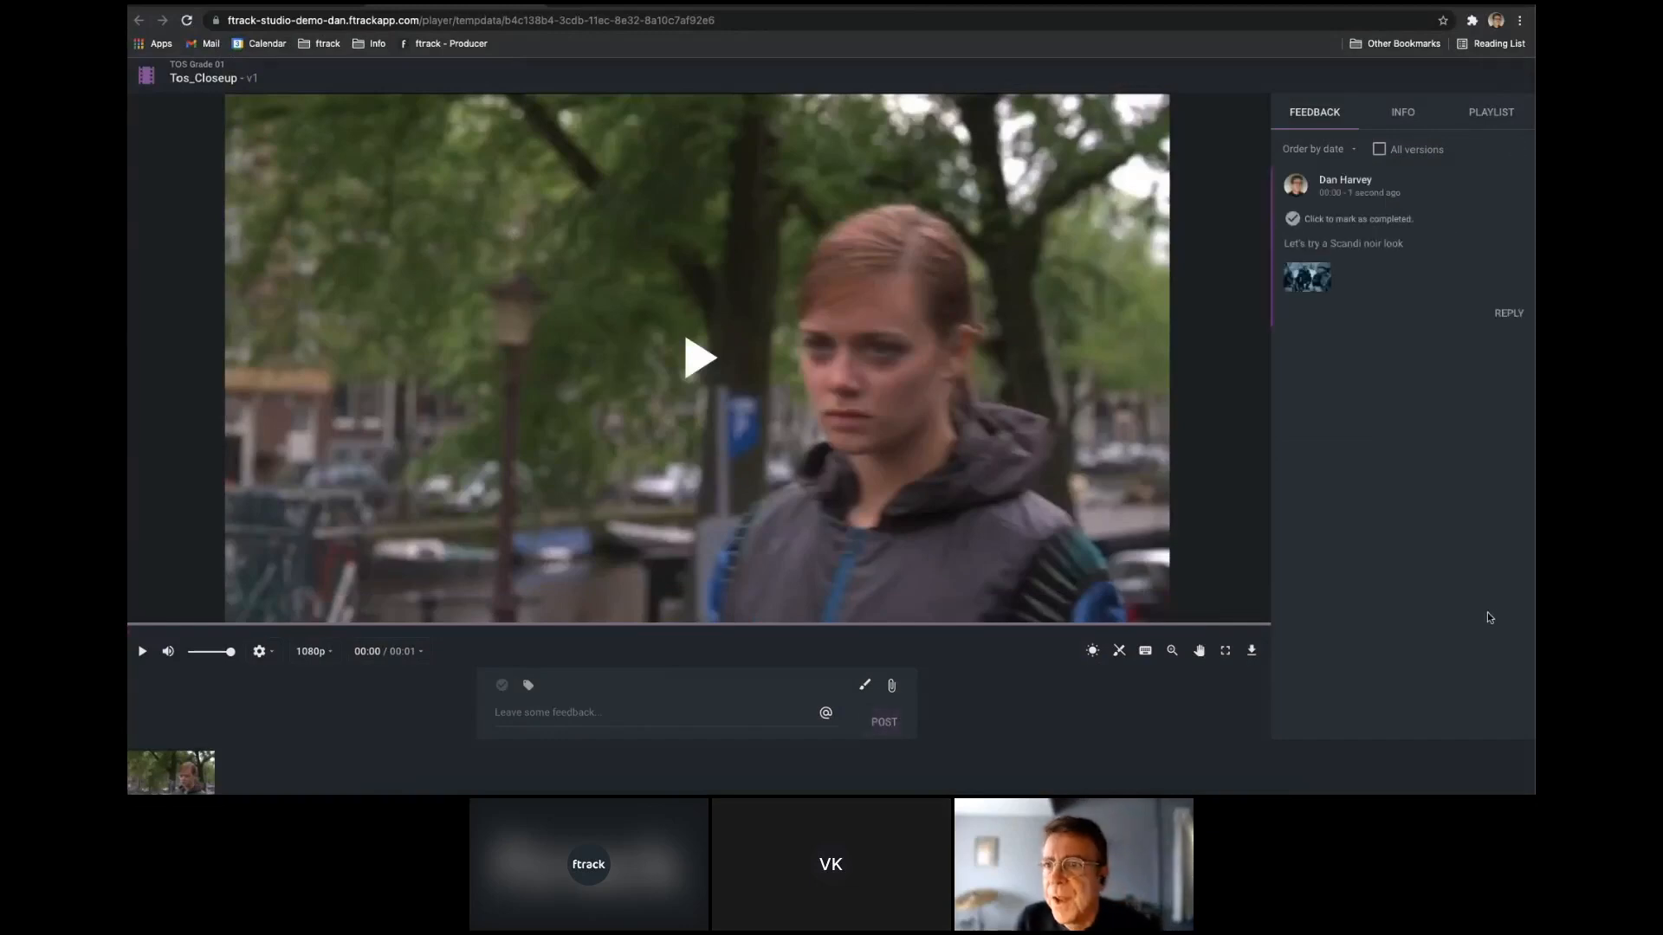
View the reference image on the Scandi noir note in the artist's inbox, mark the note as completed and close the inbox.
{"action": "key", "text": "Right"}
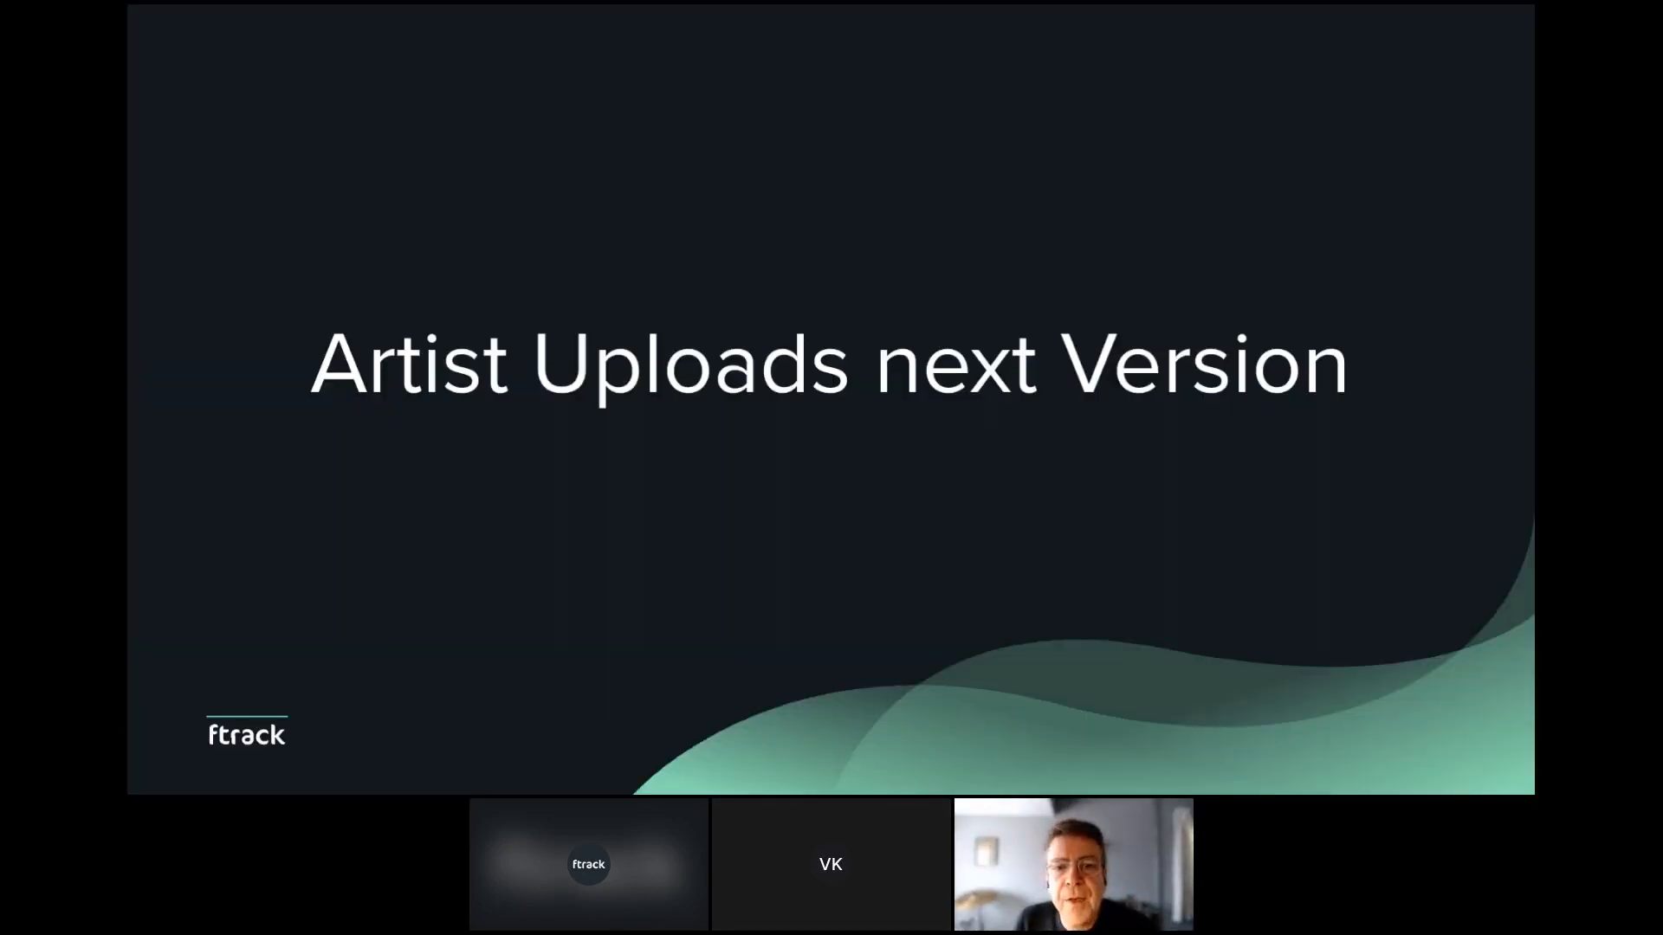
{"action": "key", "text": "Right"}
{"action": "left_click", "coordinate": [1428, 80]}
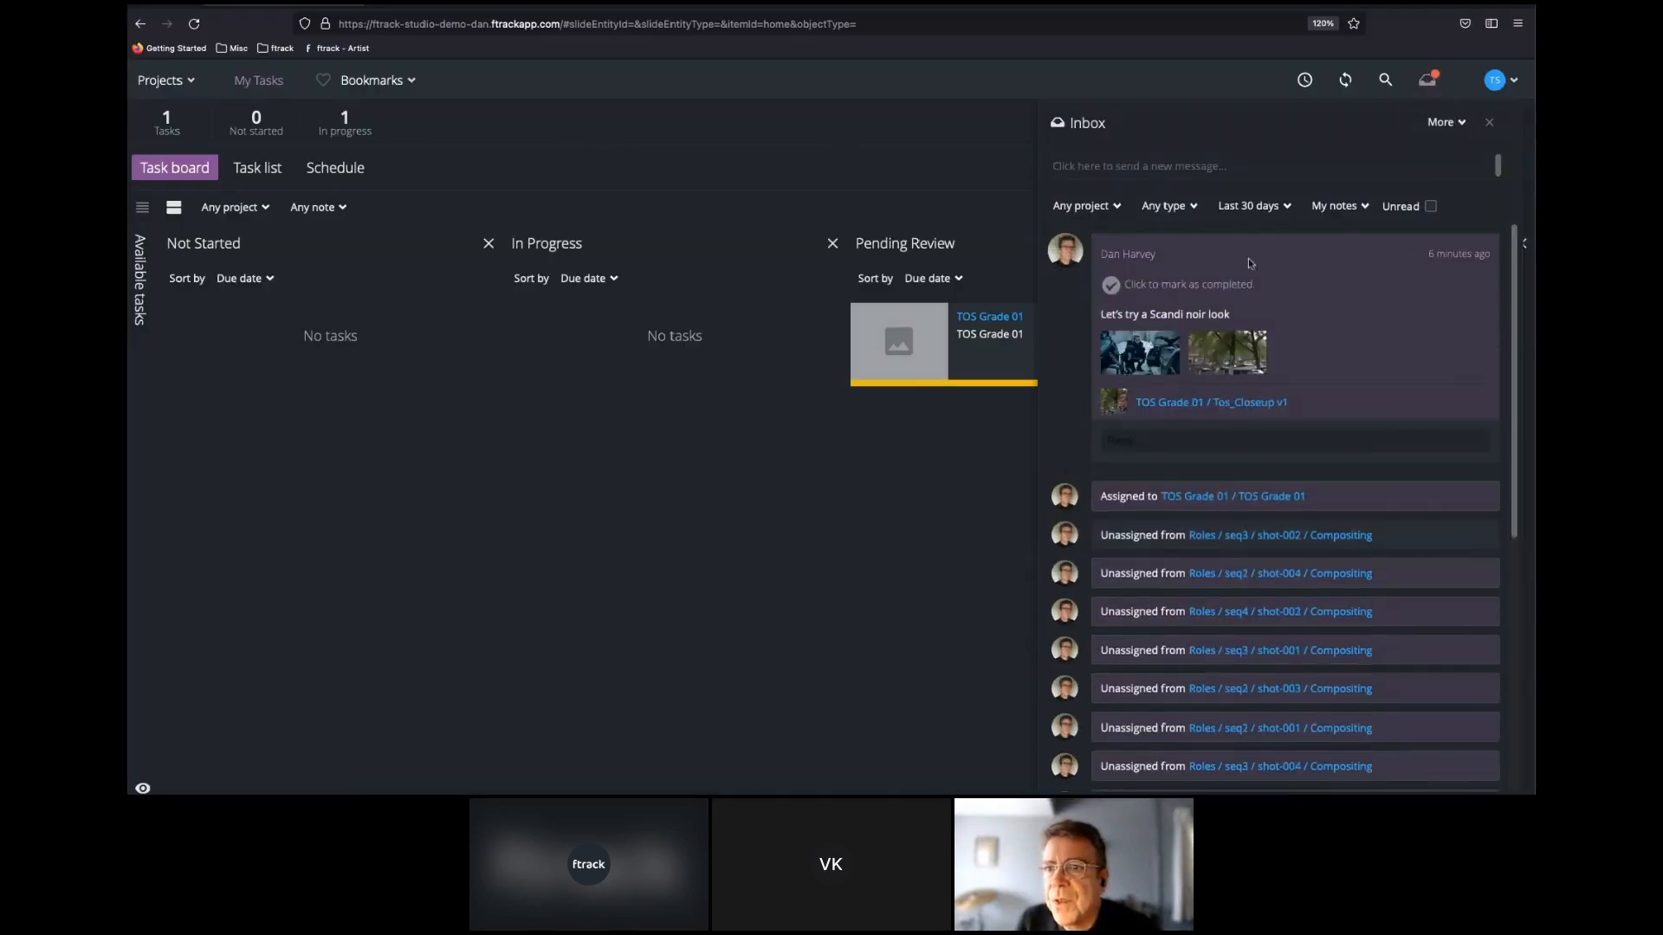
{"action": "left_click", "coordinate": [1141, 351]}
{"action": "left_click", "coordinate": [1318, 322]}
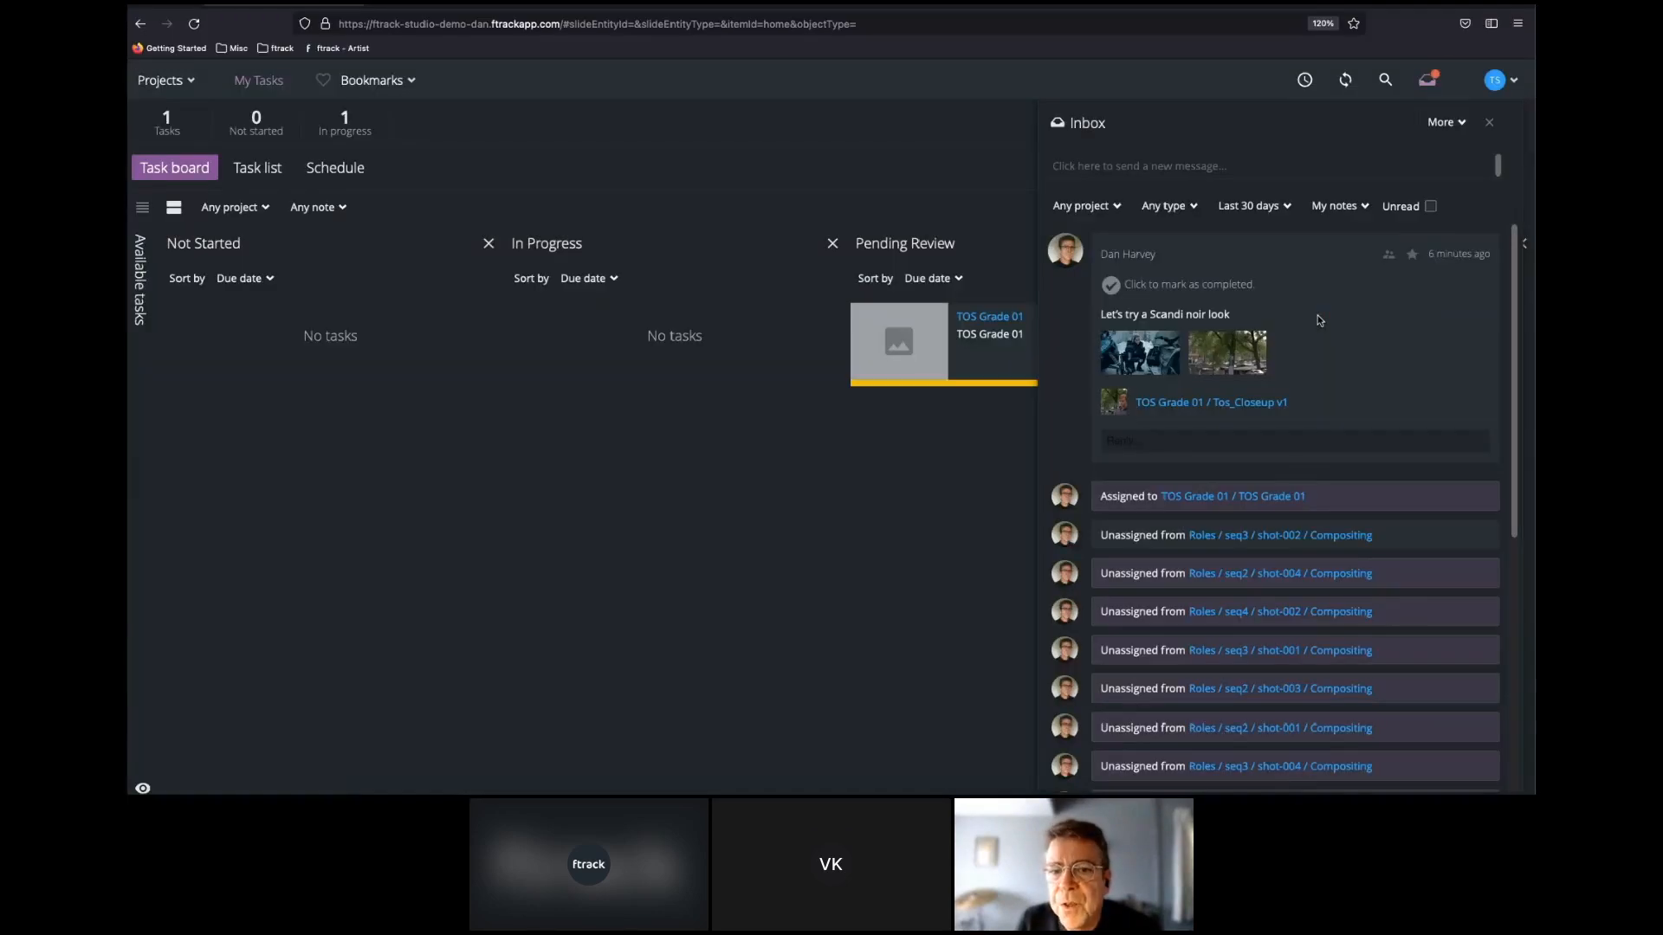
{"action": "left_click", "coordinate": [1110, 285]}
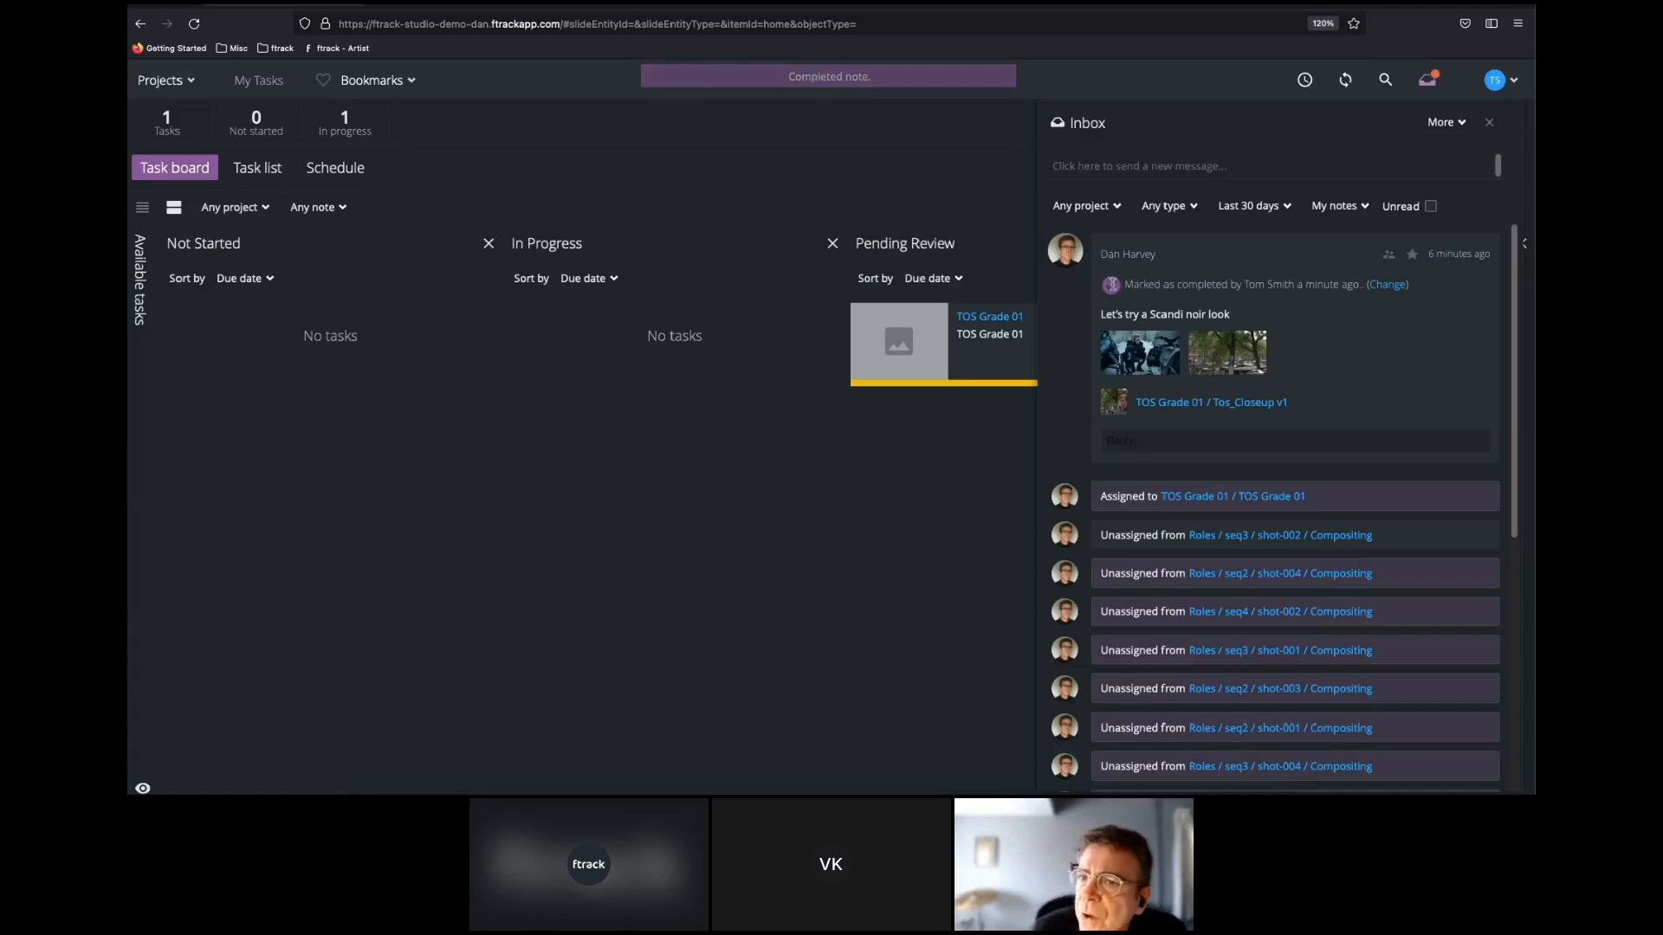
{"action": "left_click", "coordinate": [1489, 123]}
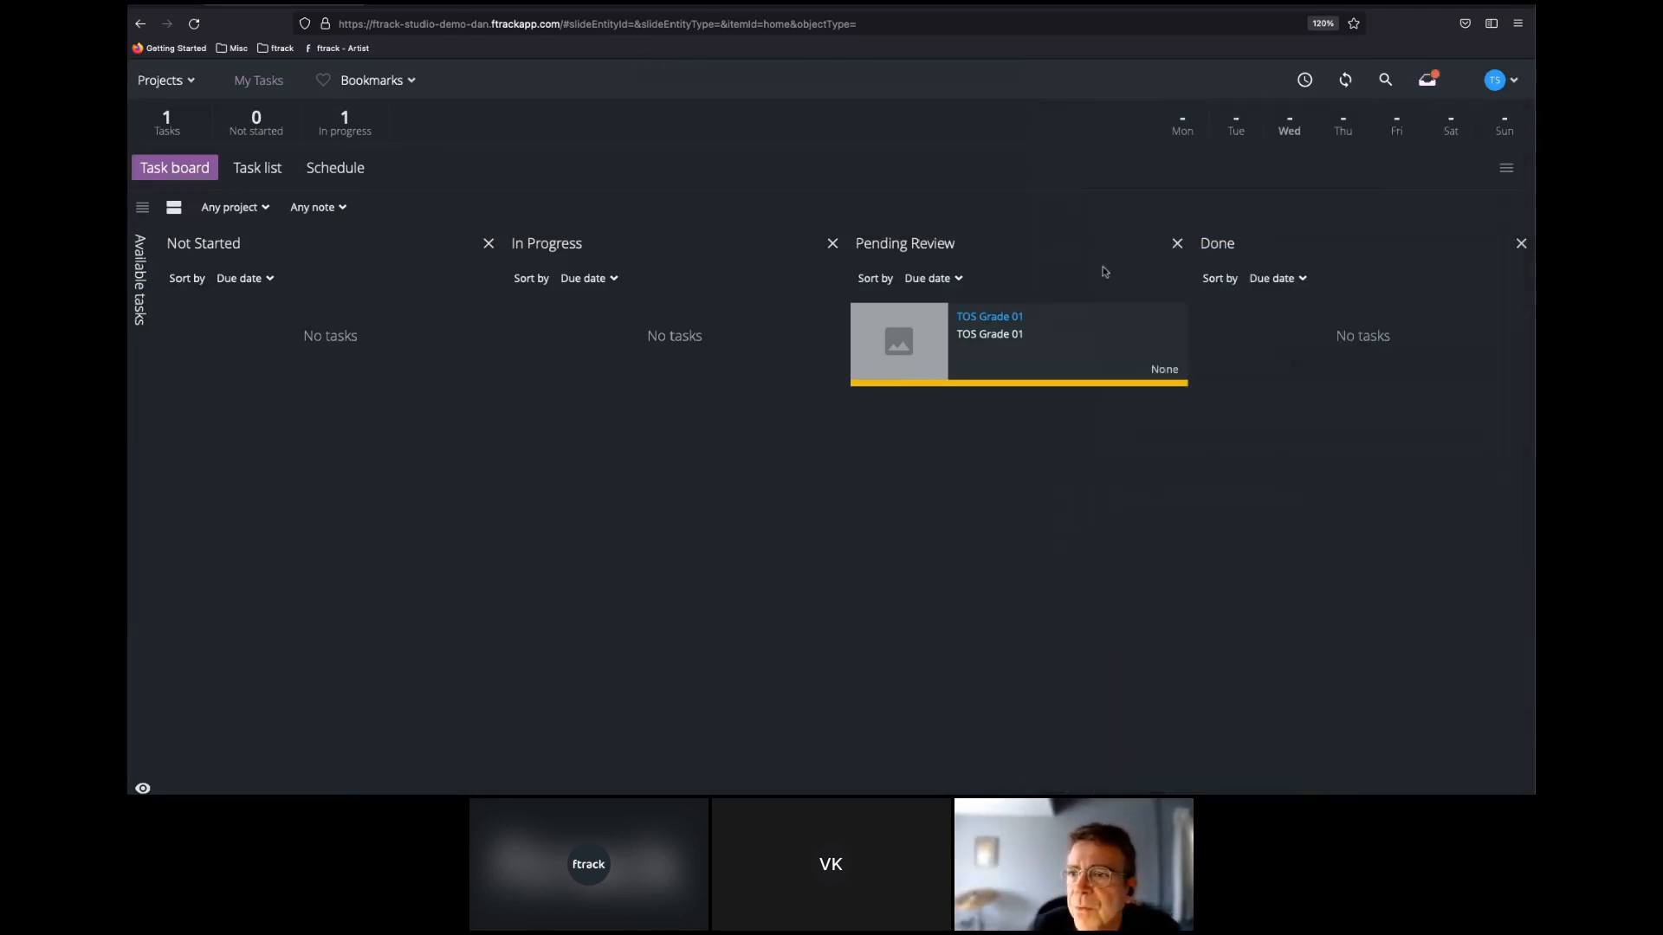
Open the artist's TOS Grade 01 task and upload Tos_Closeup.mov from the v2 folder as a new version.
{"action": "left_click", "coordinate": [1007, 320]}
{"action": "left_click", "coordinate": [1130, 414]}
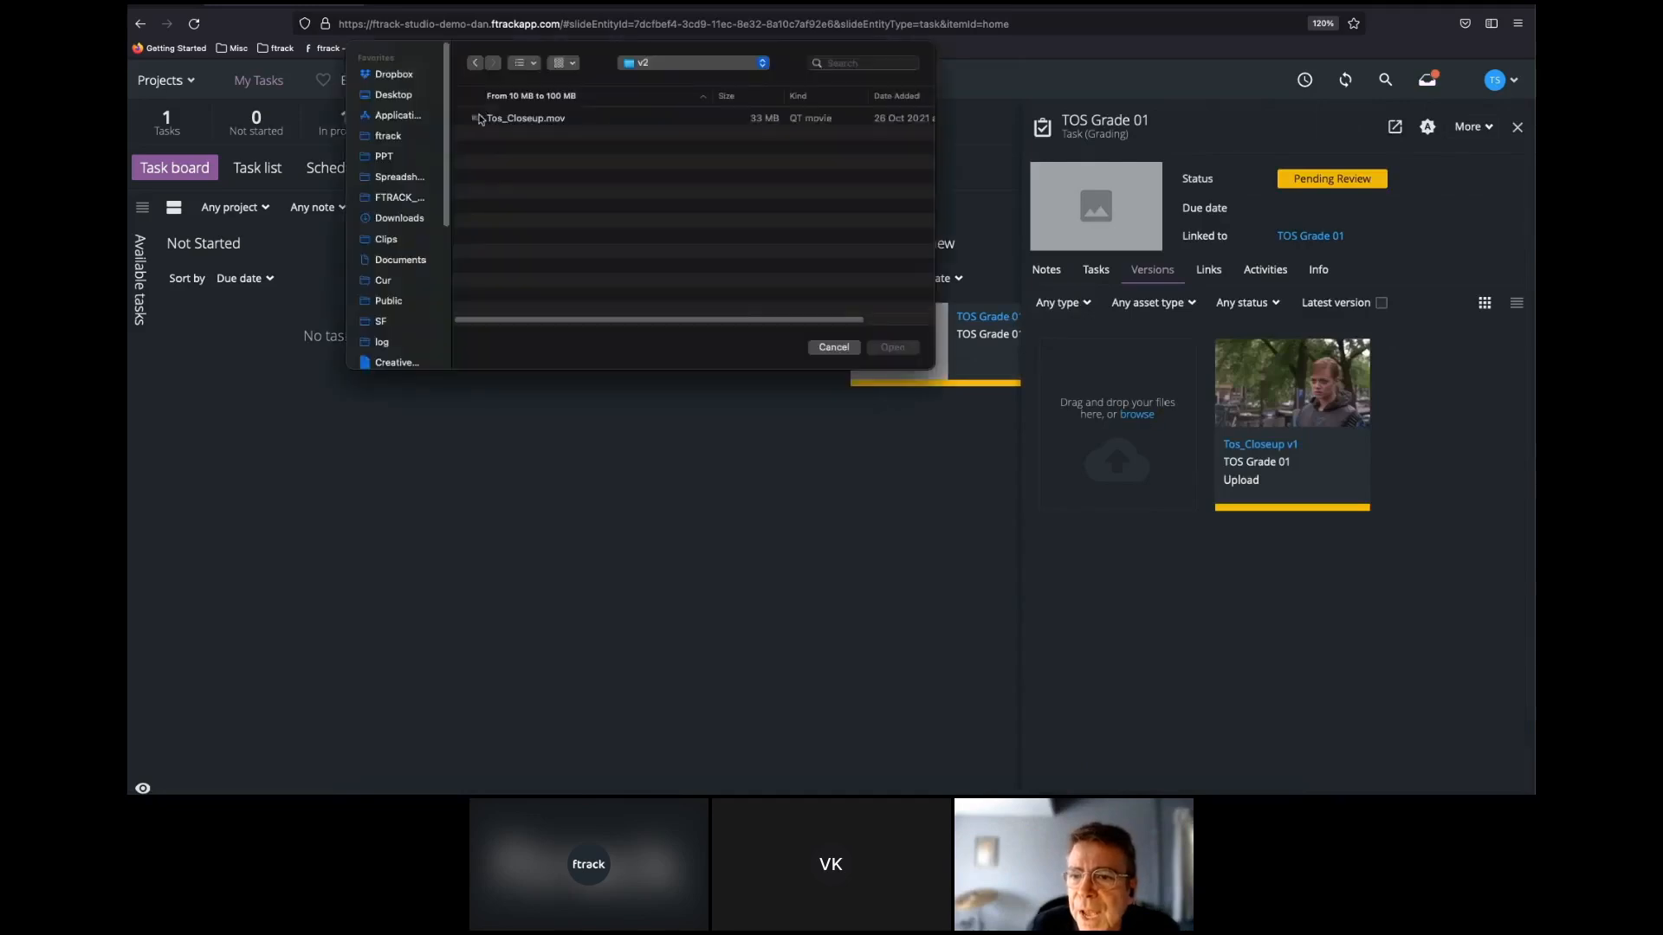
{"action": "left_click_drag", "start_coordinate": [520, 118], "coordinate": [1108, 469]}
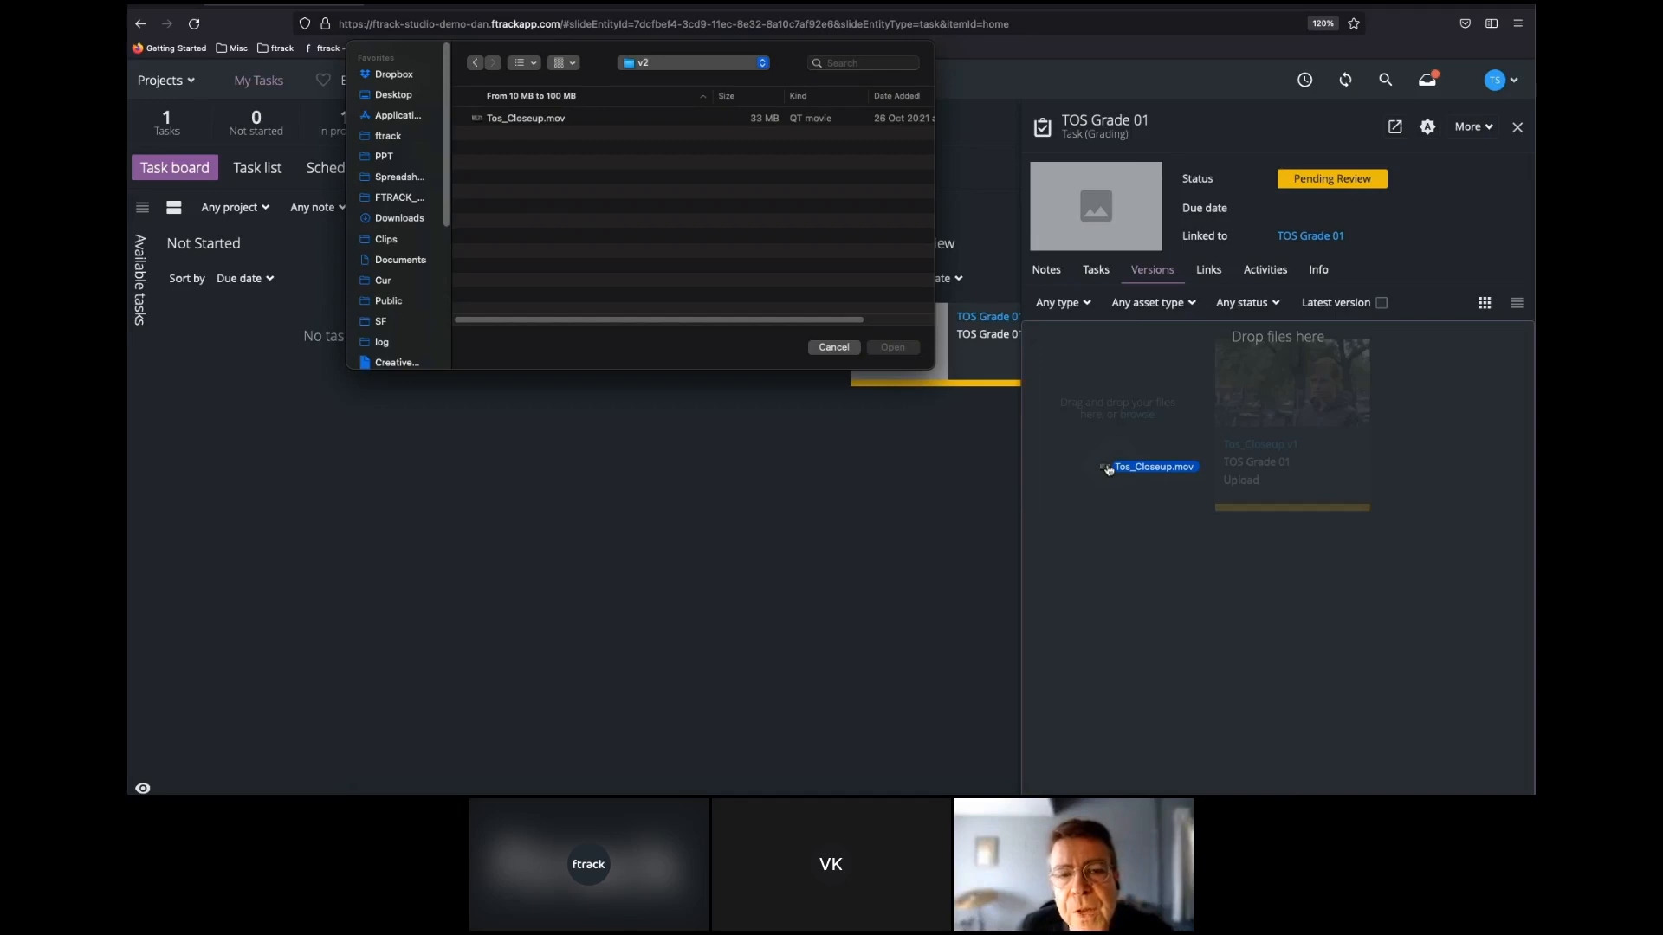
{"action": "left_click_drag", "start_coordinate": [1108, 470], "coordinate": [1108, 470]}
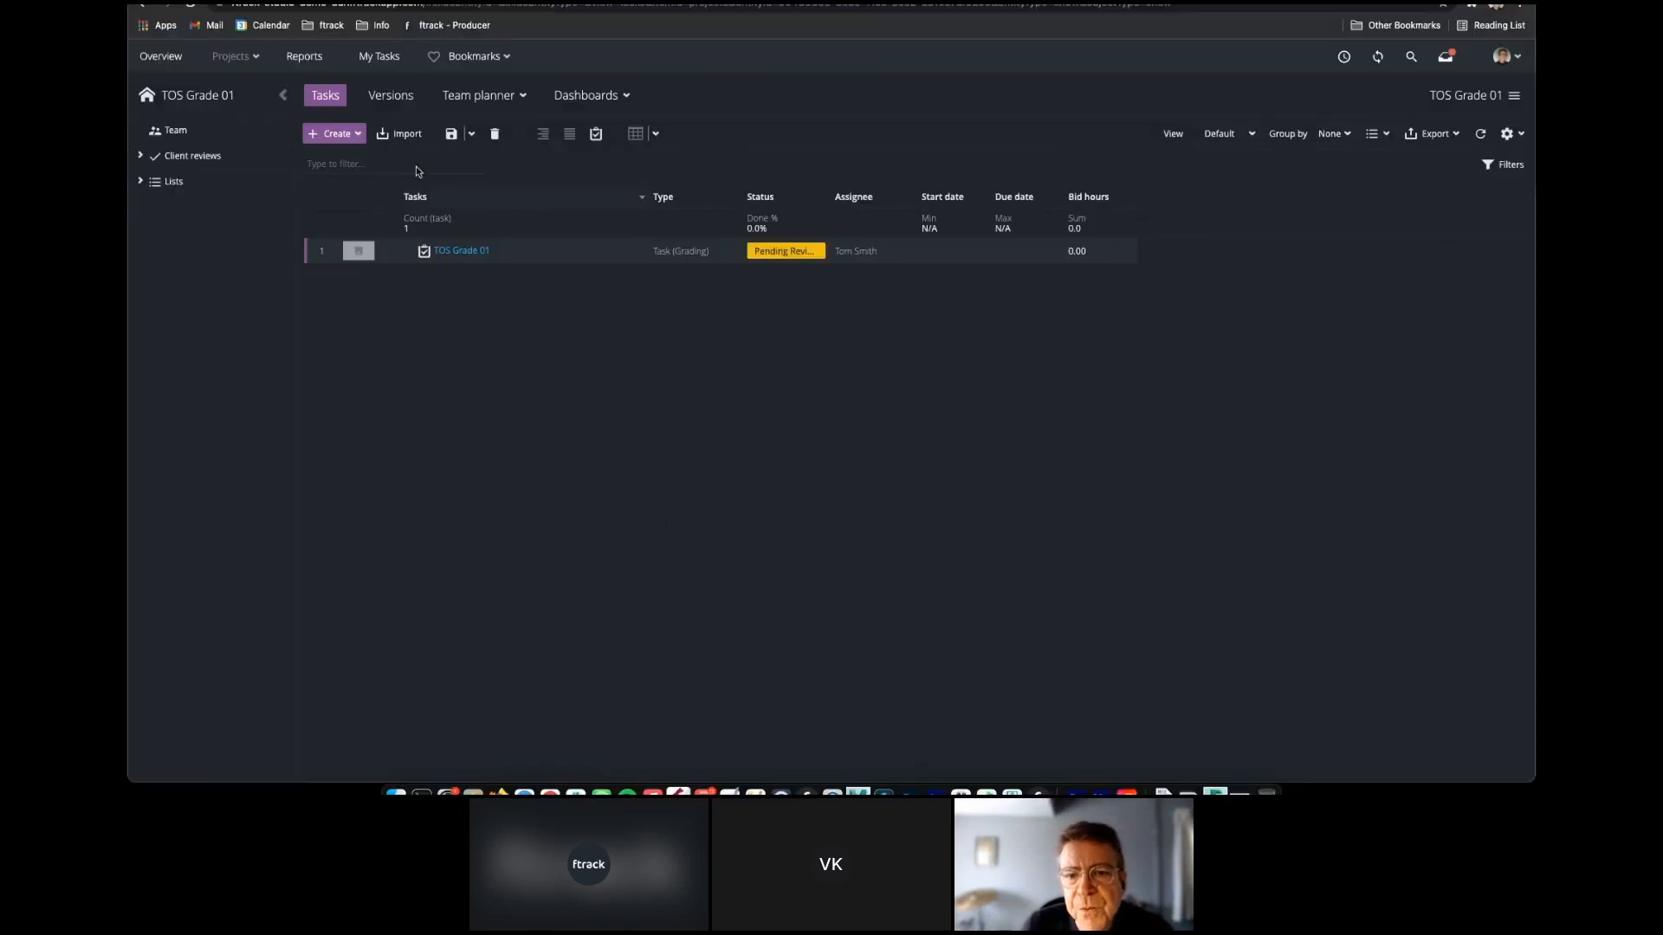
Open the TOS Grade 01 project's versions in the producer's window and play Tos_Closeup v2 in the review player.
{"action": "left_click", "coordinate": [395, 98]}
{"action": "right_click", "coordinate": [485, 226]}
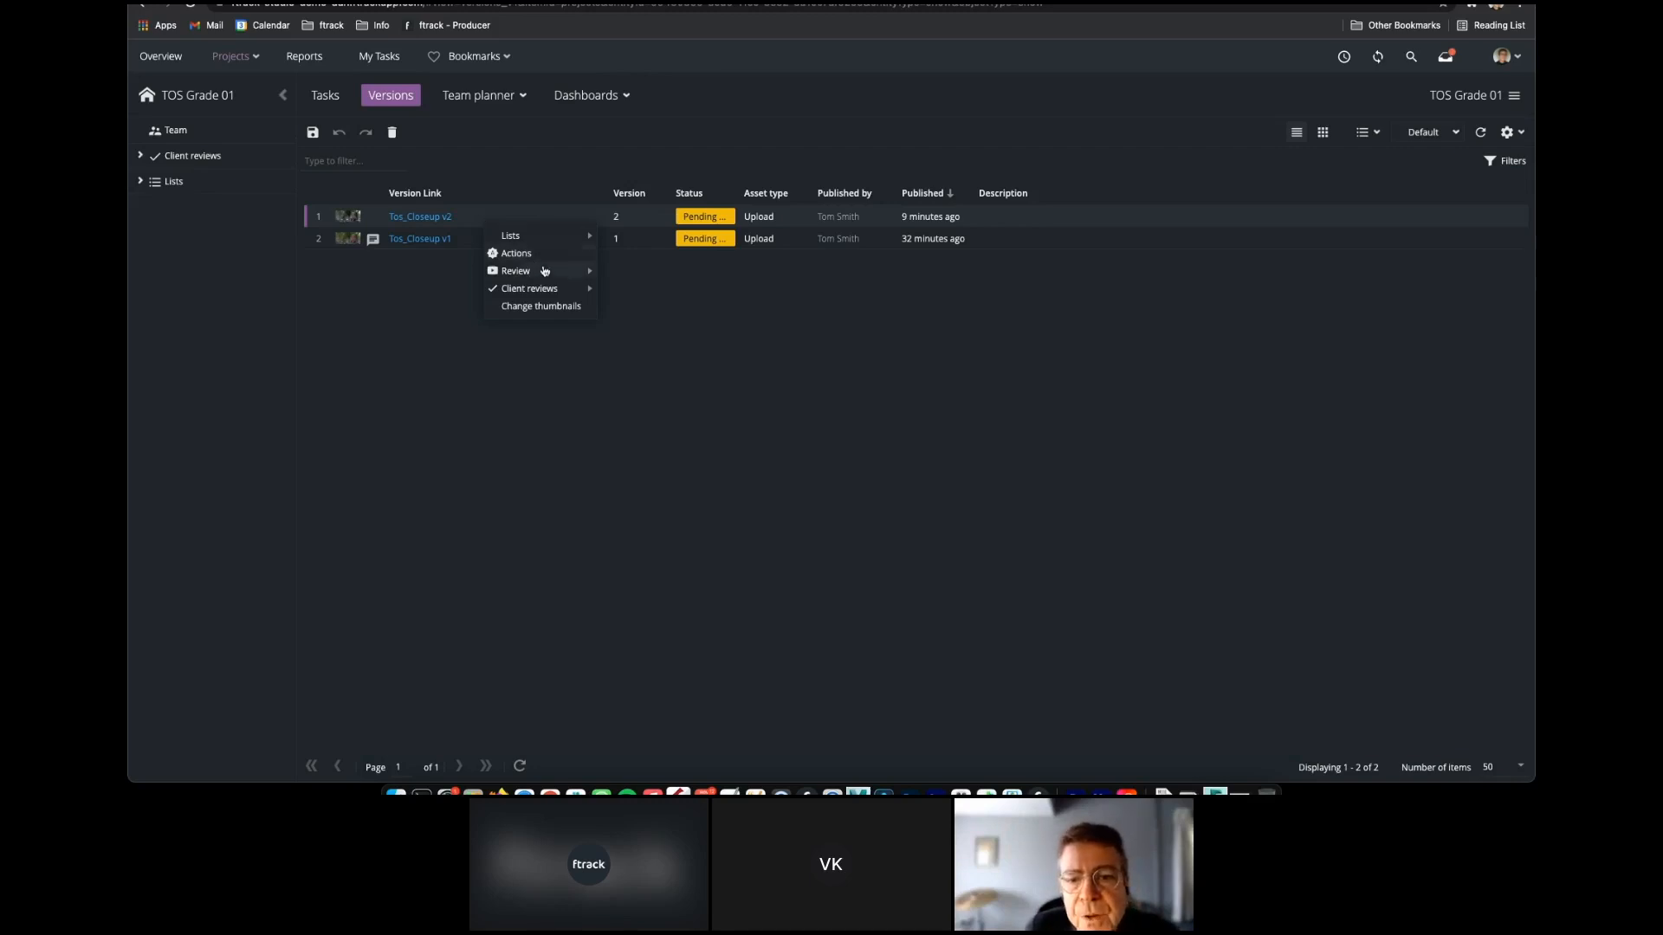
{"action": "mouse_move", "coordinate": [547, 271]}
{"action": "left_click", "coordinate": [645, 273]}
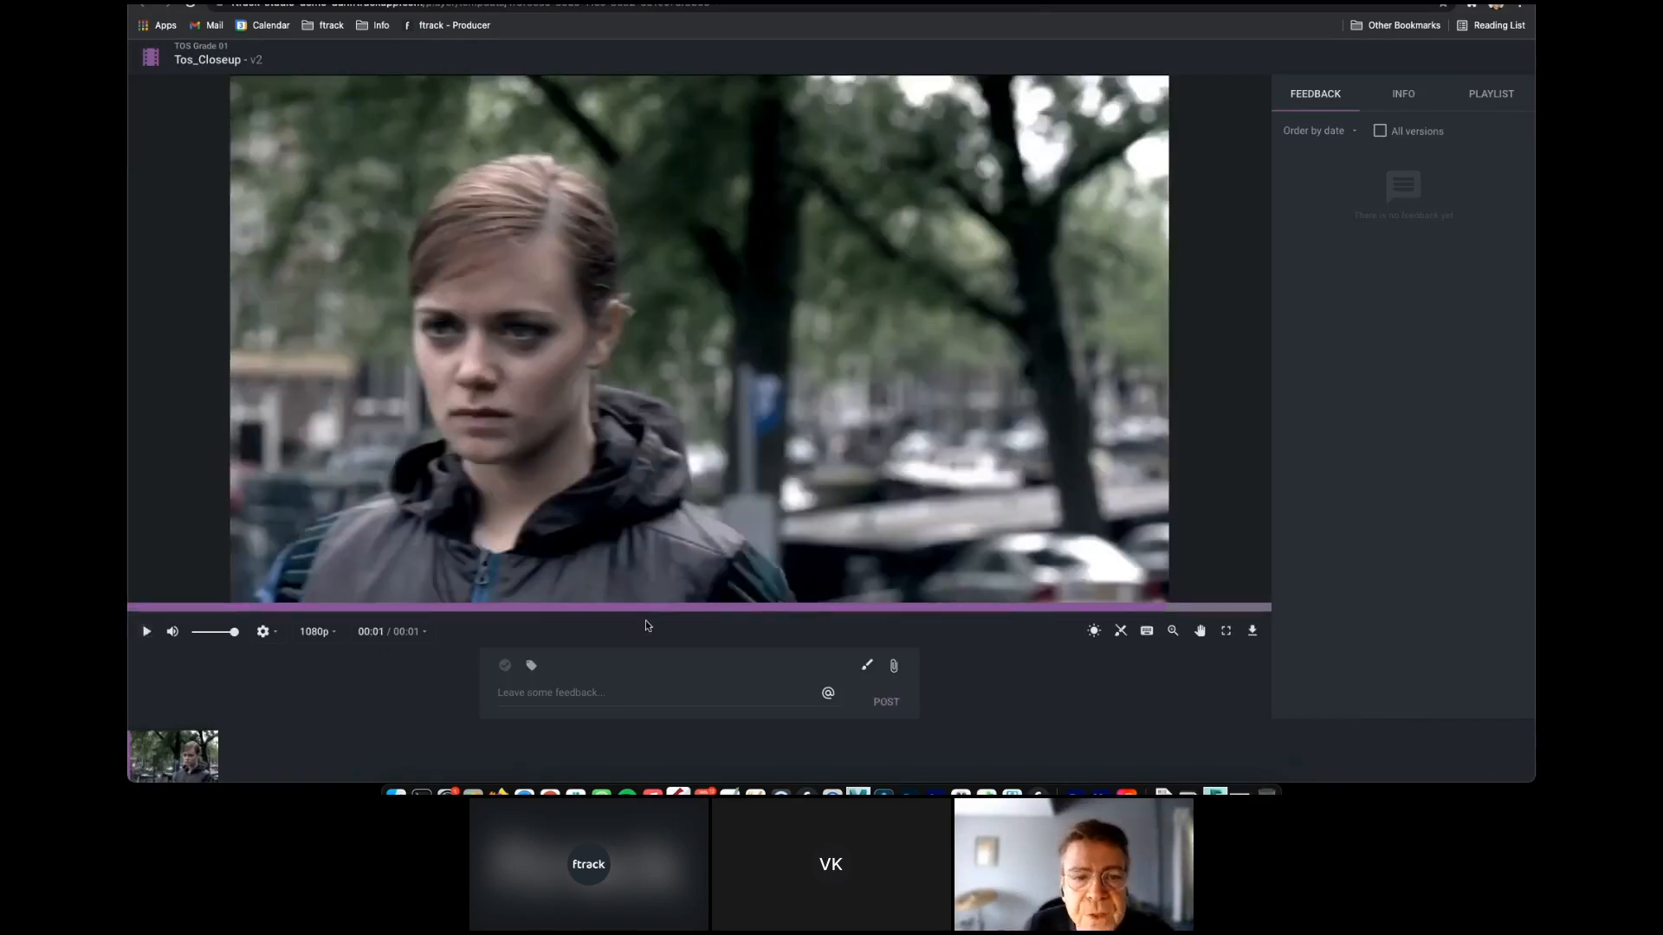
Draw a green oval around the face with two outward arrows on the v2 frame and post it with the feedback "dark vignette".
{"action": "left_click", "coordinate": [866, 665]}
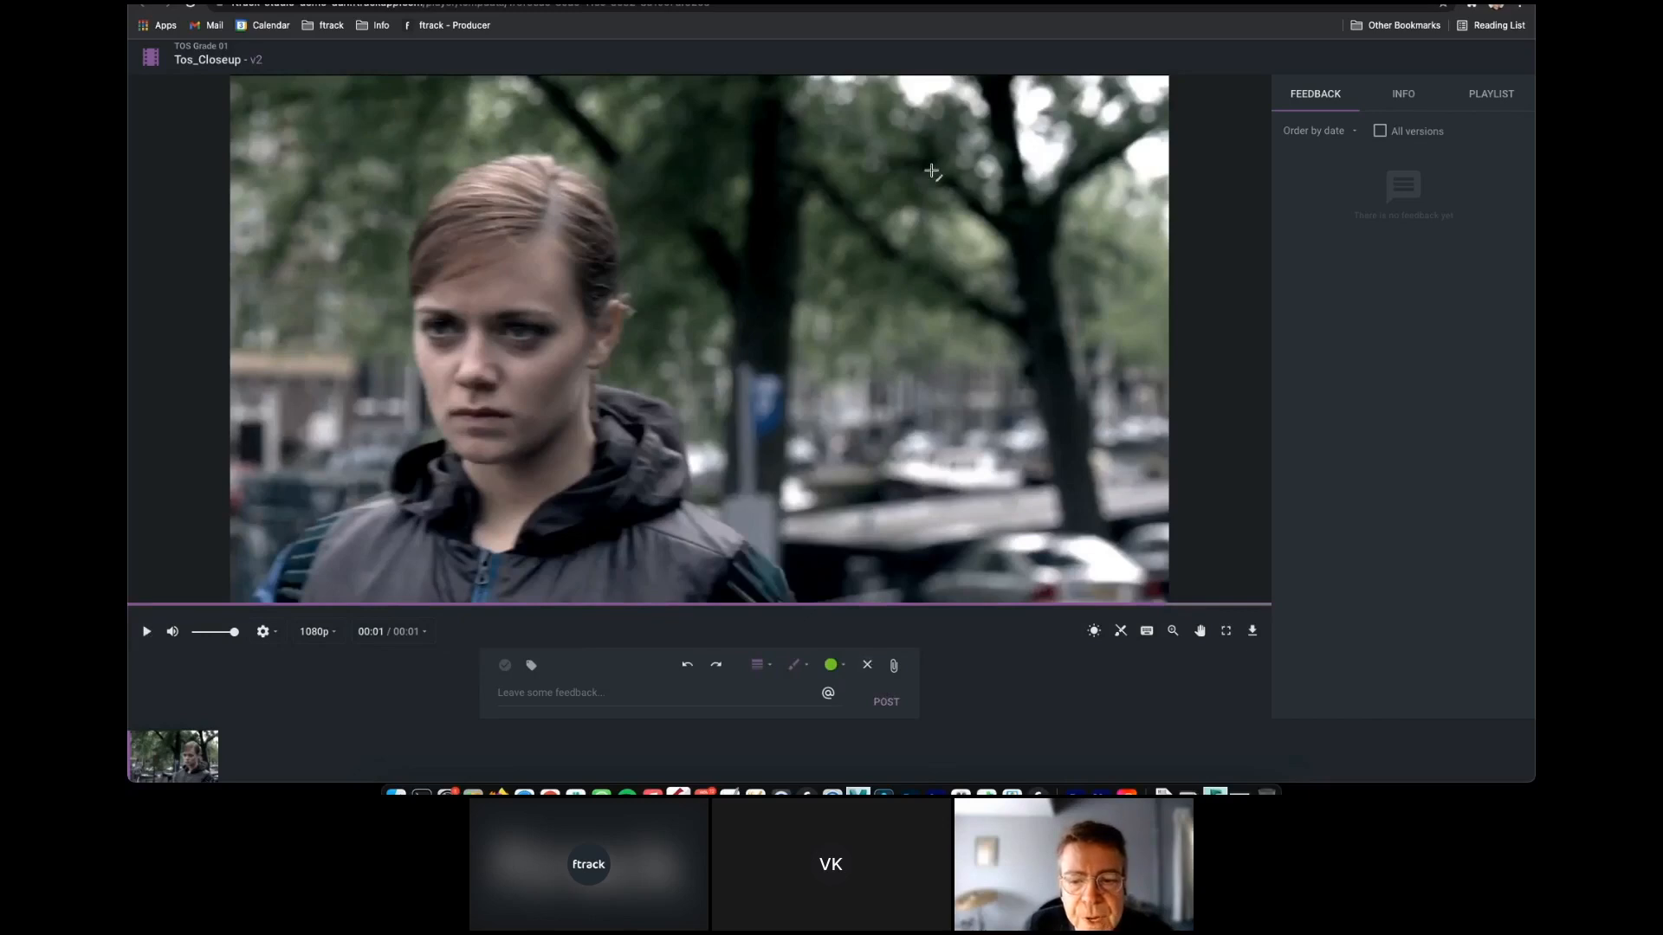
{"action": "mouse_move", "coordinate": [931, 171]}
{"action": "left_mouse_down"}
{"action": "mouse_move", "coordinate": [371, 299]}
{"action": "mouse_move", "coordinate": [978, 212]}
{"action": "mouse_move", "coordinate": [942, 167]}
{"action": "mouse_move", "coordinate": [1093, 121]}
{"action": "mouse_move", "coordinate": [1074, 180]}
{"action": "left_mouse_up"}
{"action": "left_click", "coordinate": [1011, 175]}
{"action": "left_click_drag", "start_coordinate": [419, 476], "coordinate": [299, 594]}
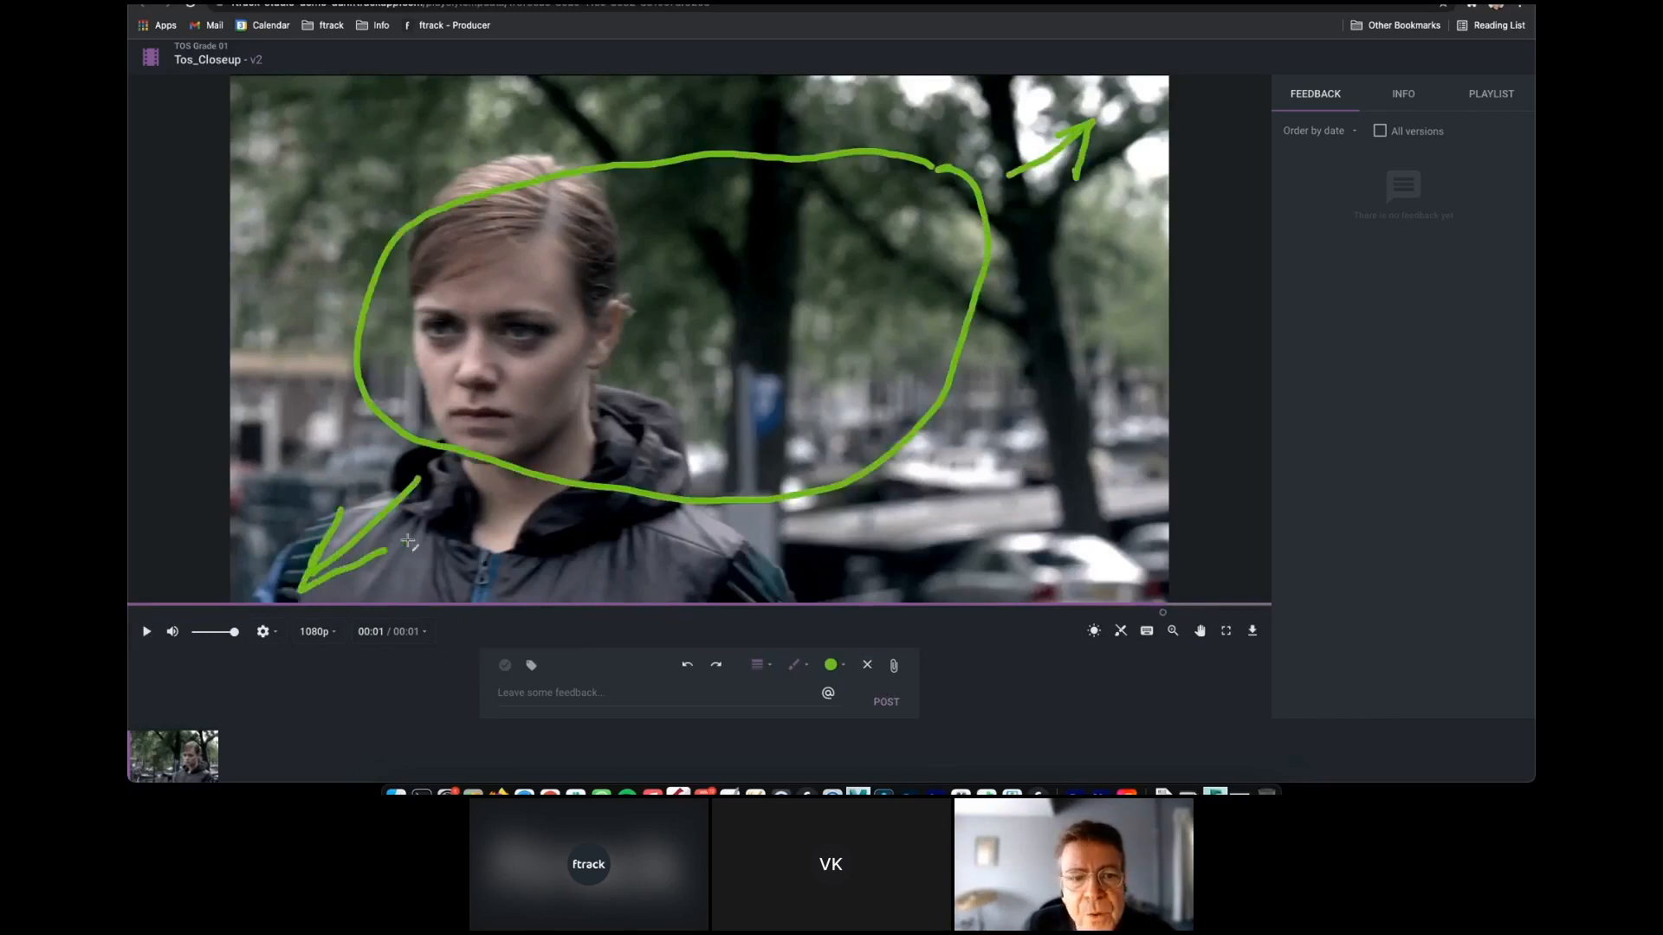
{"action": "left_click_drag", "start_coordinate": [338, 509], "coordinate": [408, 541]}
{"action": "left_click", "coordinate": [501, 693]}
{"action": "type", "text": "dark vignette"}
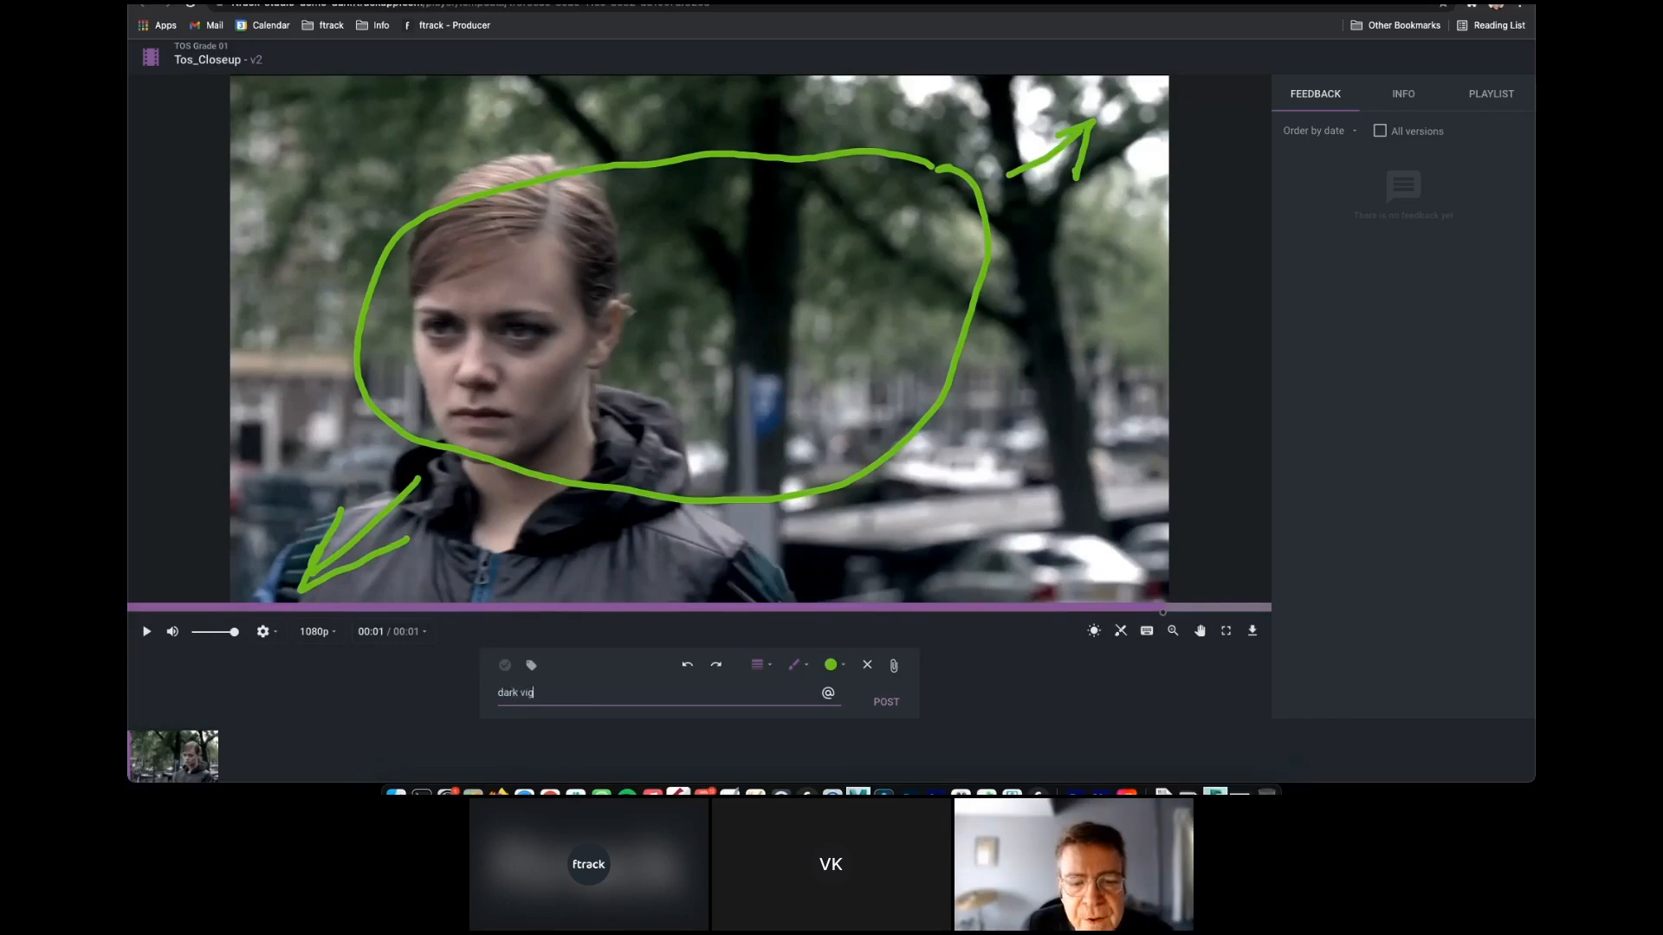
{"action": "left_click", "coordinate": [887, 702]}
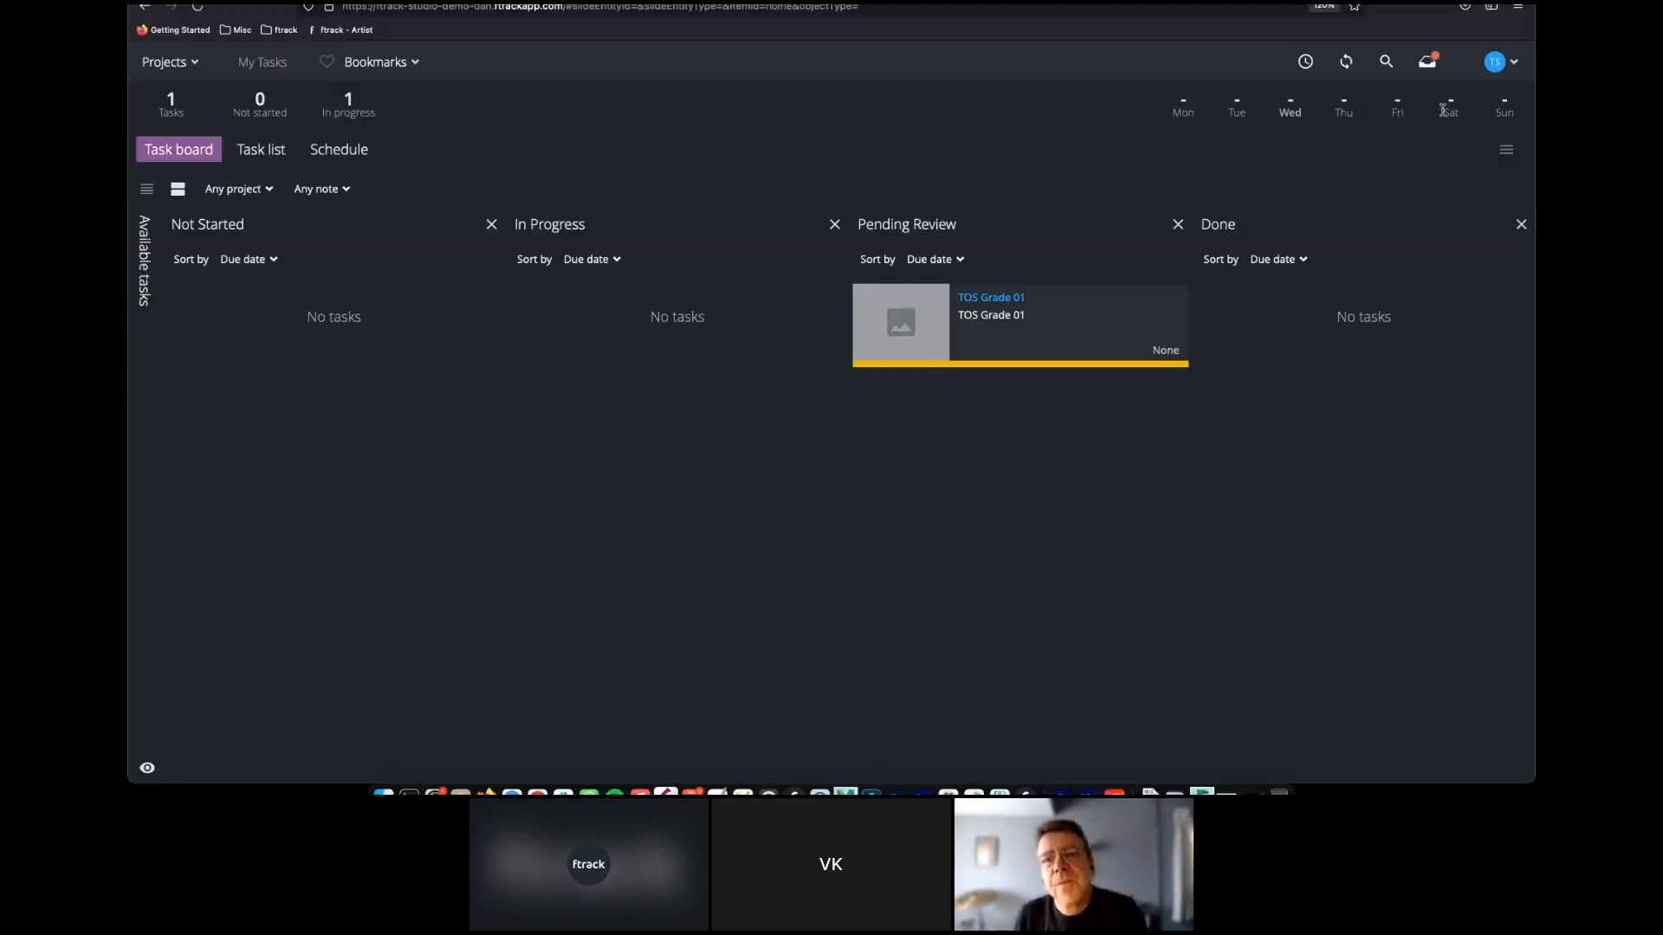
Enlarge the annotated Tos_Closeup v2 frame from the artist's inbox, review it and close the inbox.
{"action": "left_click", "coordinate": [1427, 60]}
{"action": "left_click", "coordinate": [1145, 299]}
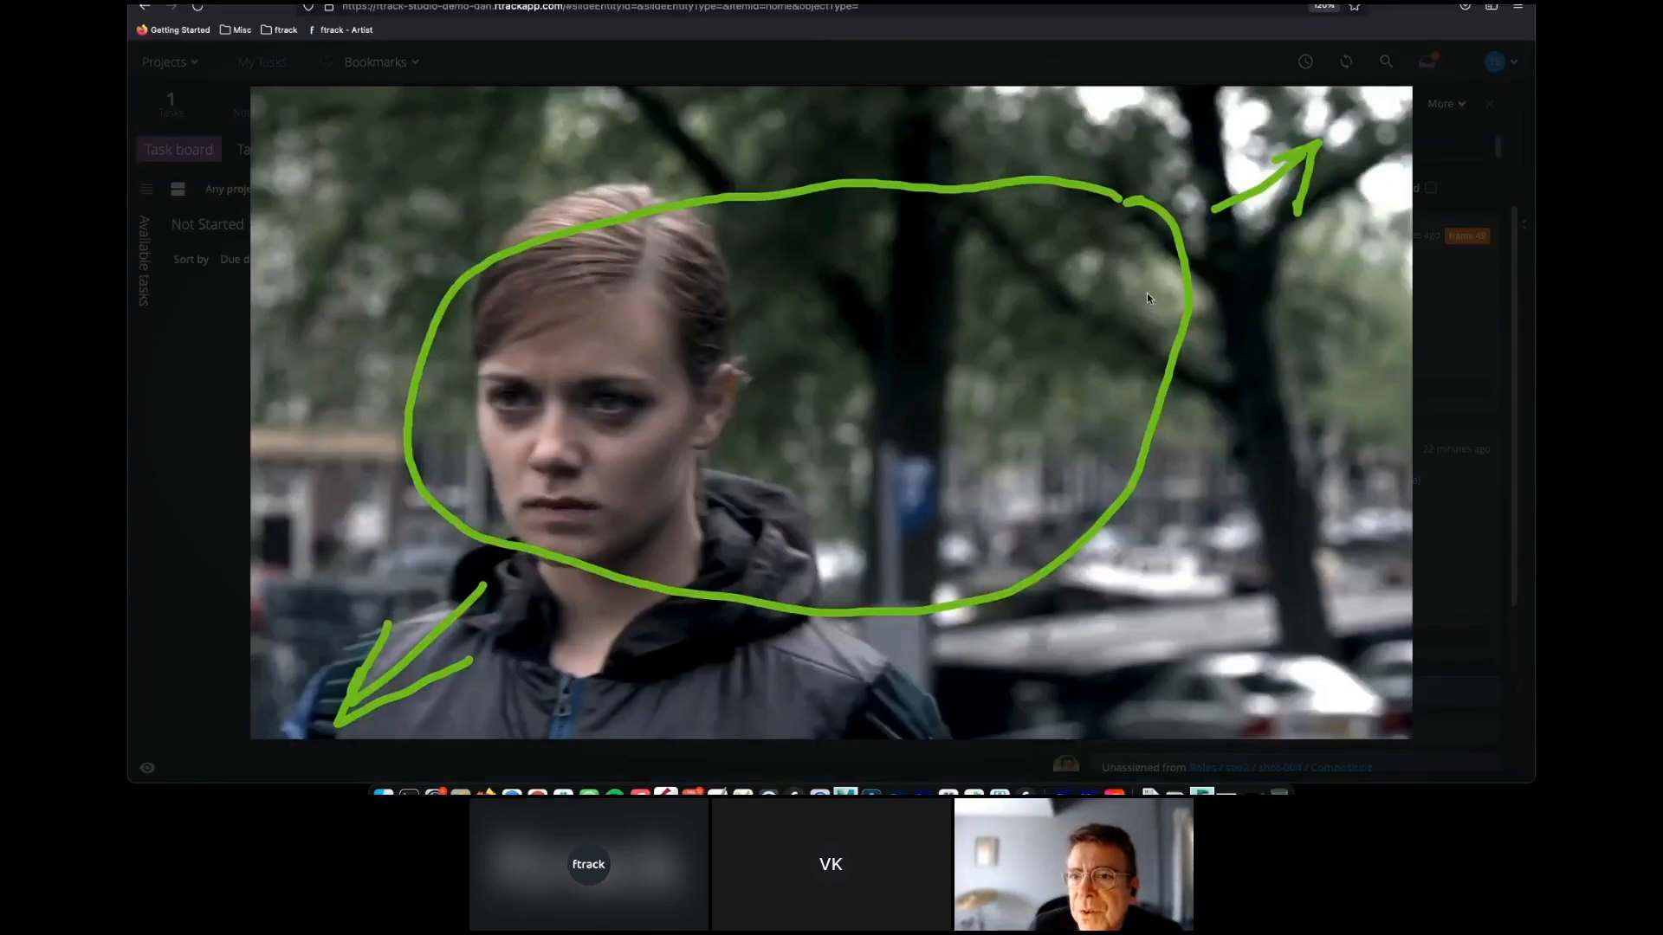
{"action": "left_click", "coordinate": [1416, 118]}
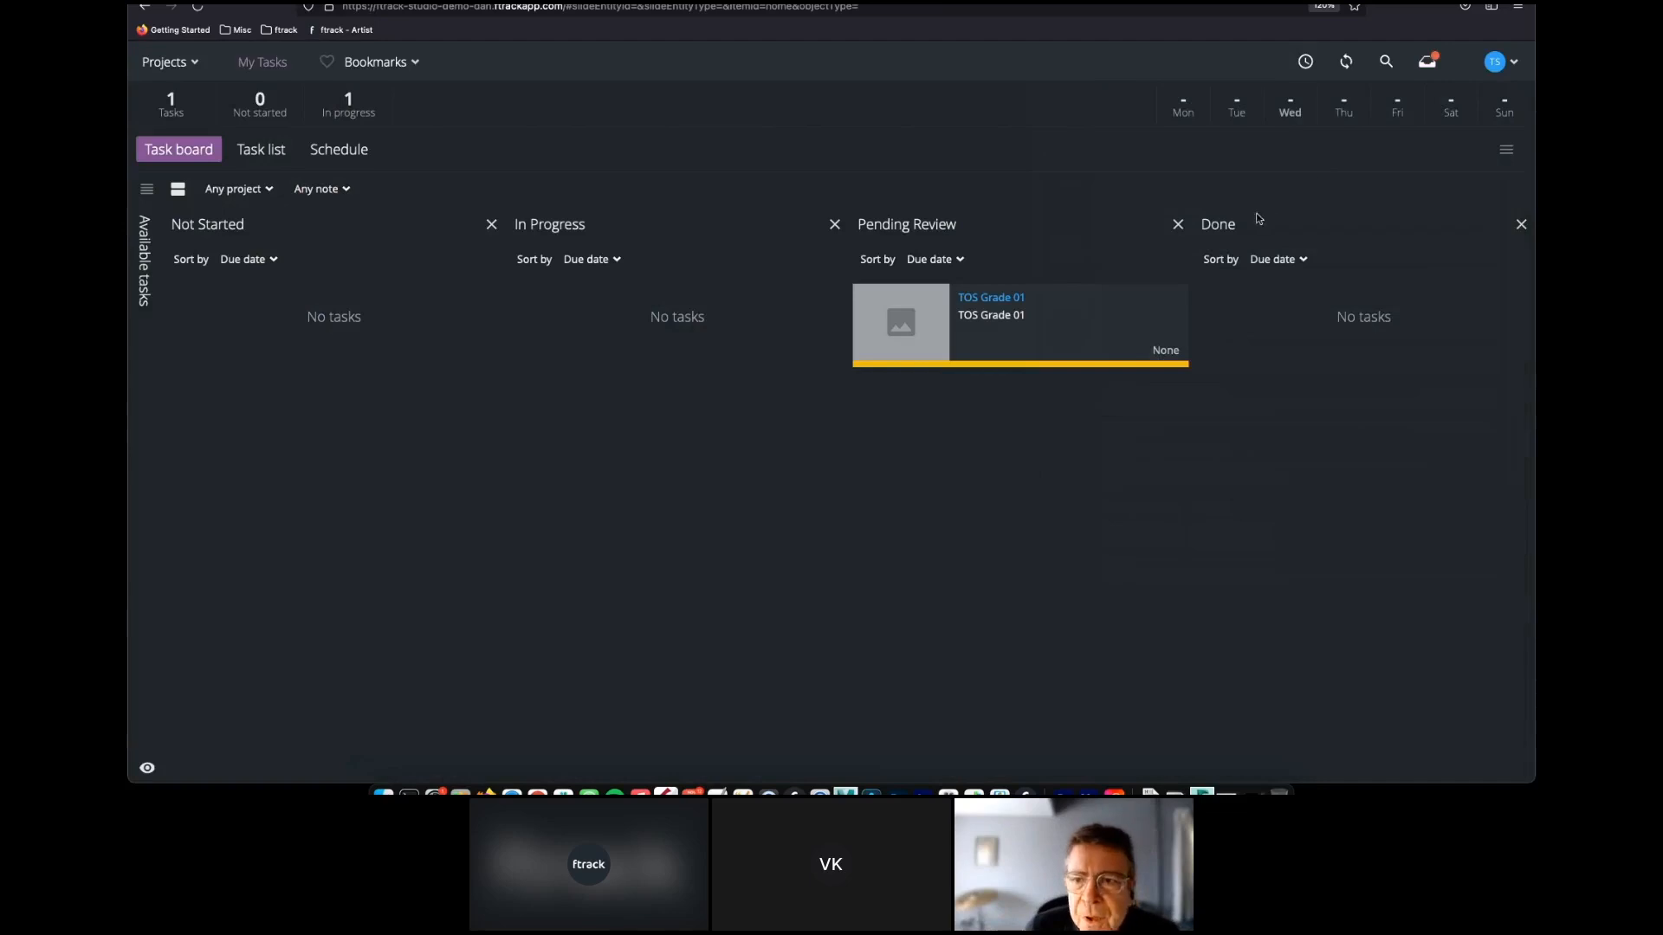
Upload Tos_Closeup.mov from the v3 folder in Finder as a new version of the artist's TOS Grade 01 task.
{"action": "left_click", "coordinate": [1007, 304]}
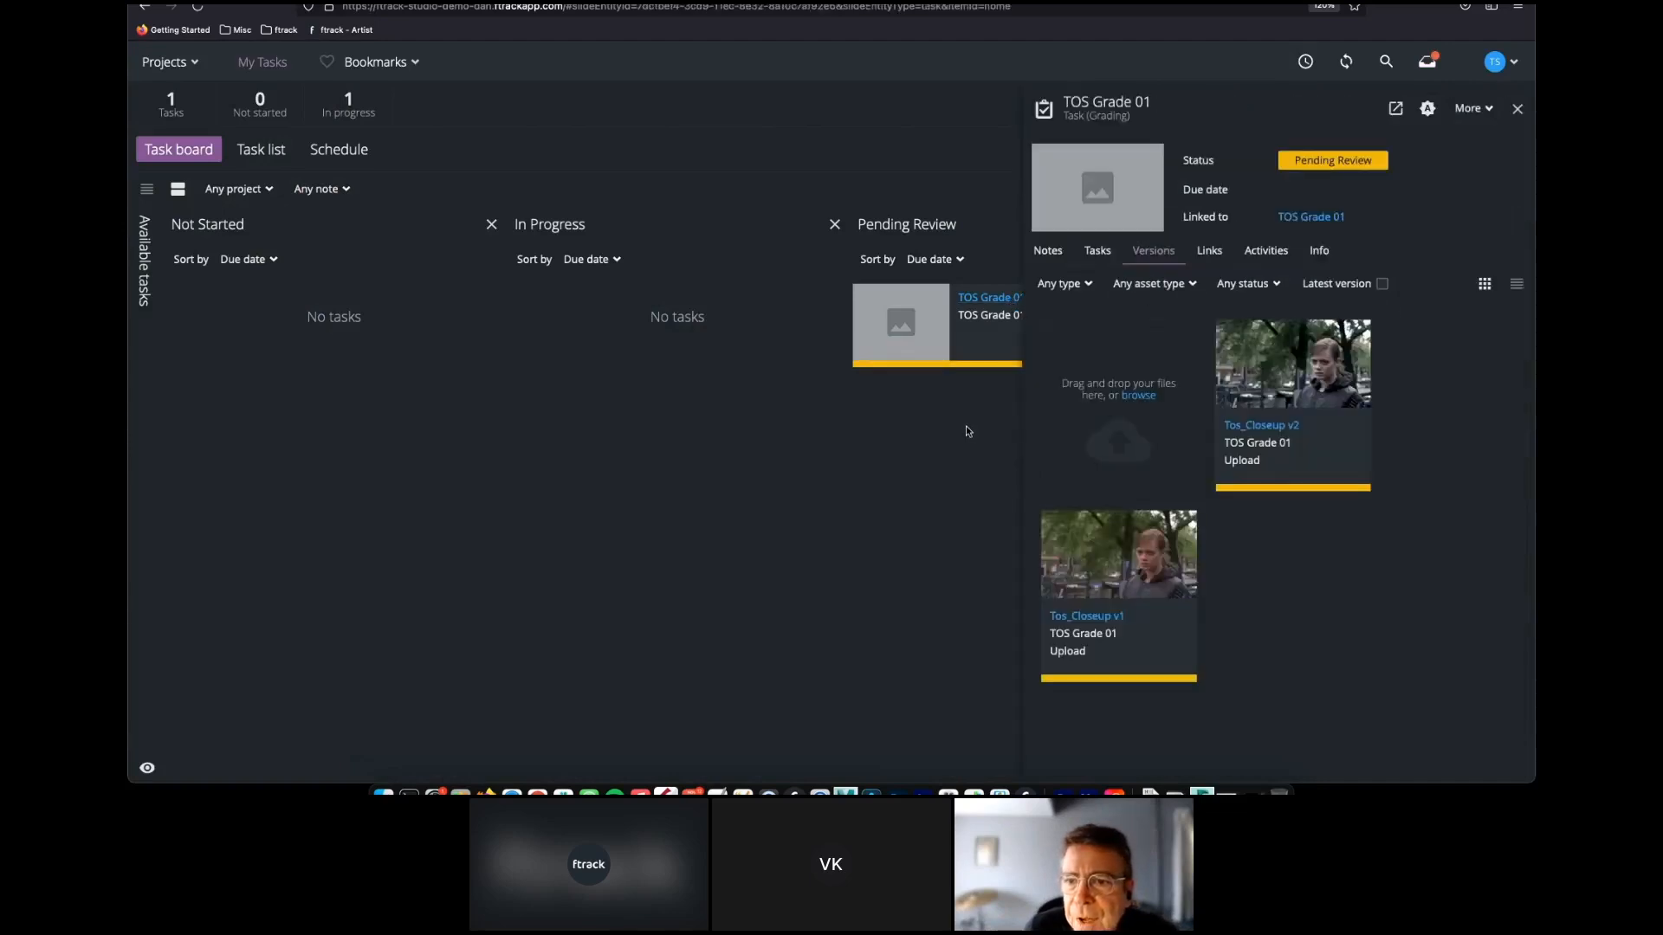
{"action": "left_click", "coordinate": [384, 792]}
{"action": "left_click", "coordinate": [305, 98]}
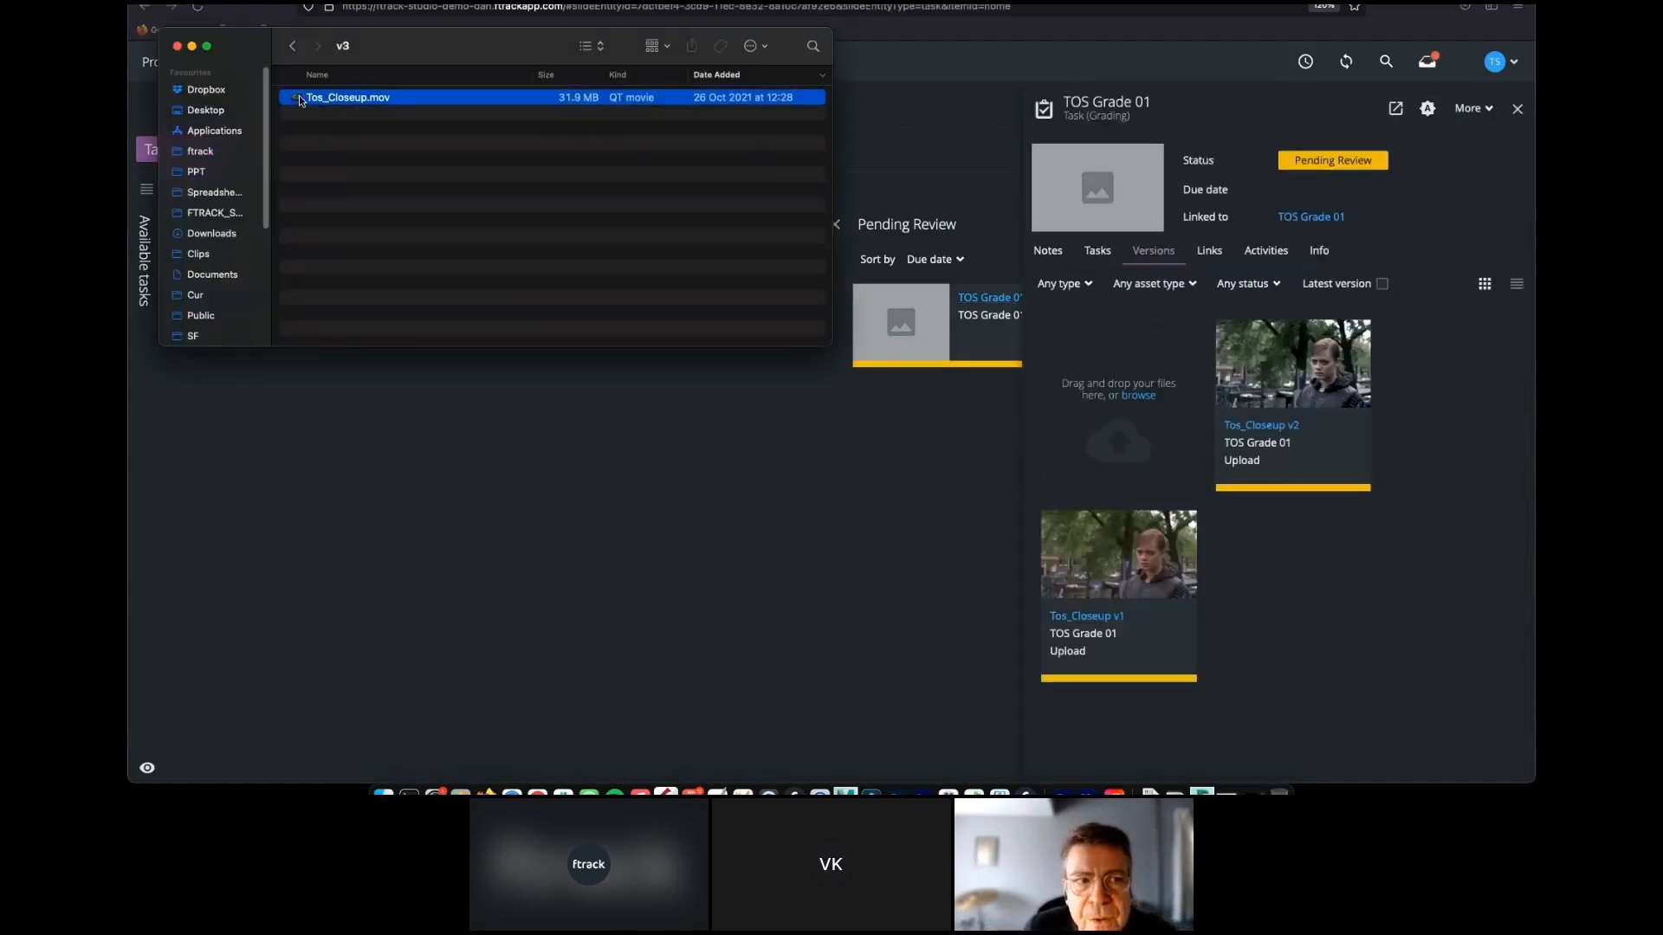
{"action": "left_click_drag", "start_coordinate": [305, 98], "coordinate": [1128, 383]}
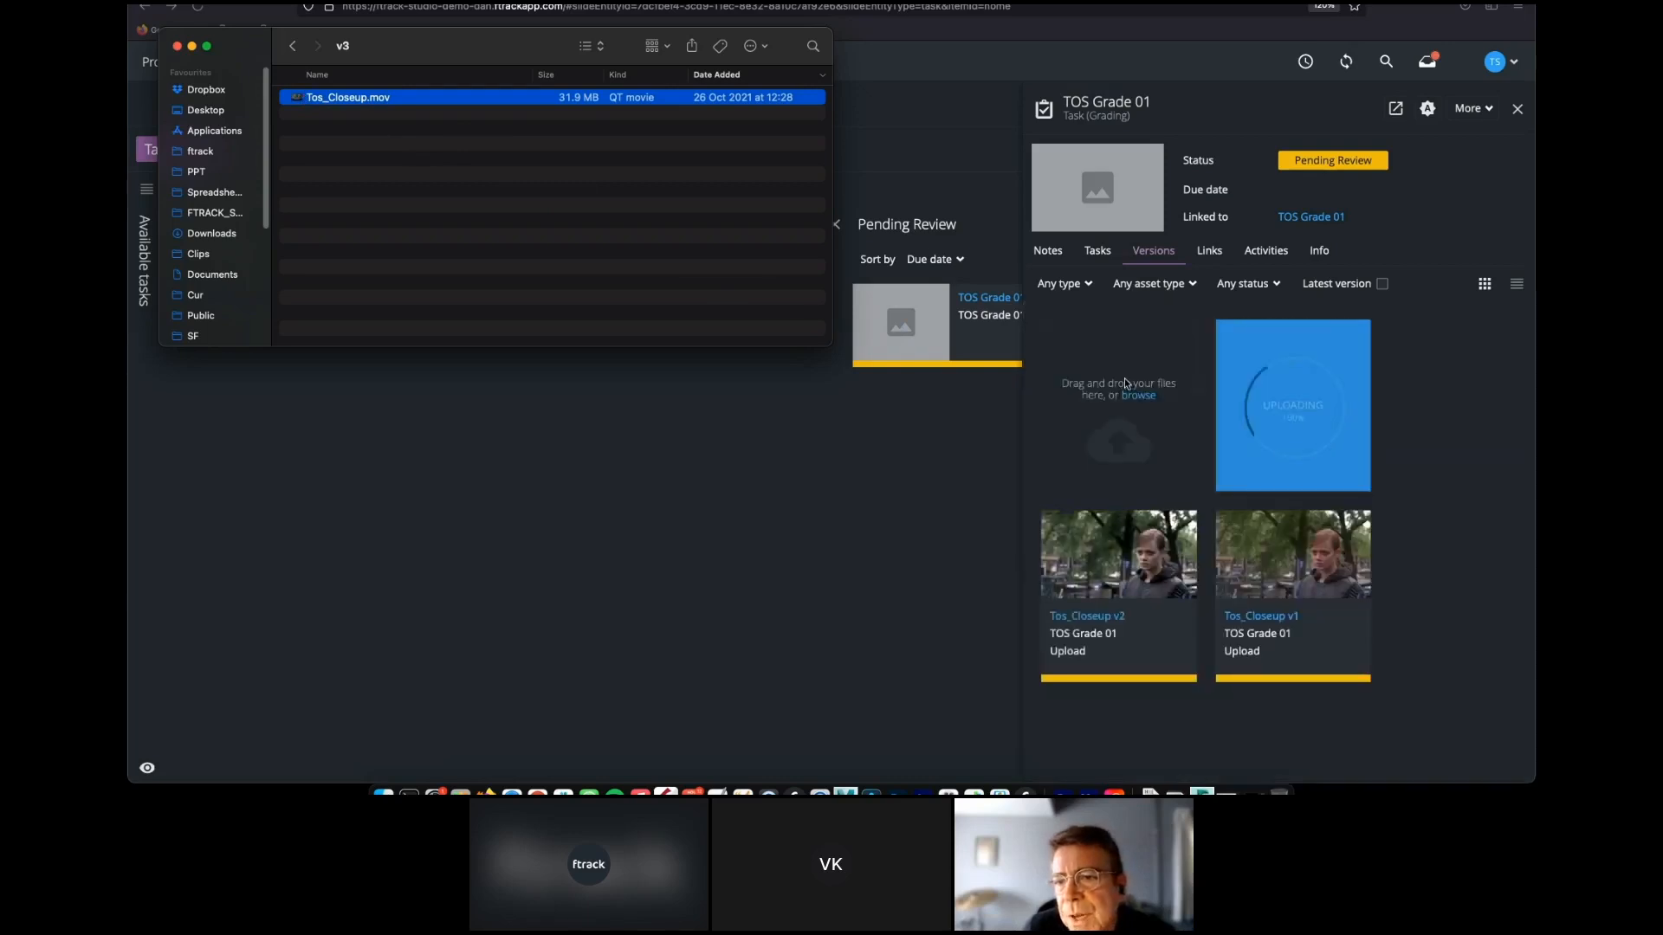
{"action": "left_click", "coordinate": [1127, 384]}
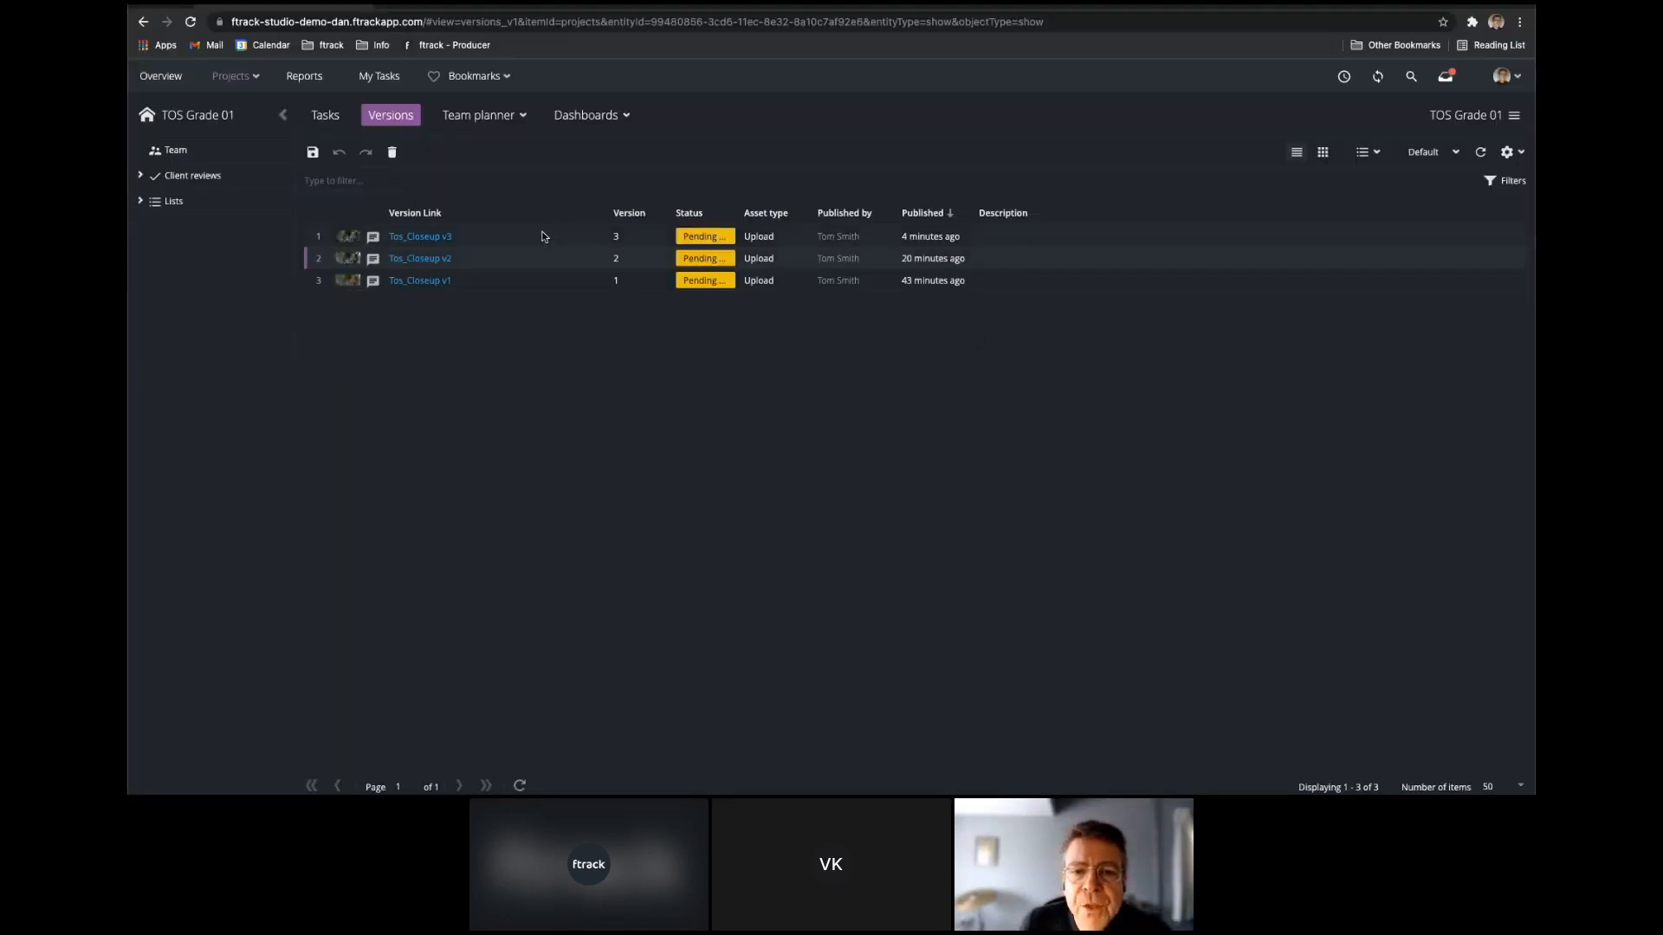
Open Tos_Closeup v3 in the producer's review player and pause playback partway through the clip.
{"action": "right_click", "coordinate": [546, 234]}
{"action": "left_click", "coordinate": [579, 278]}
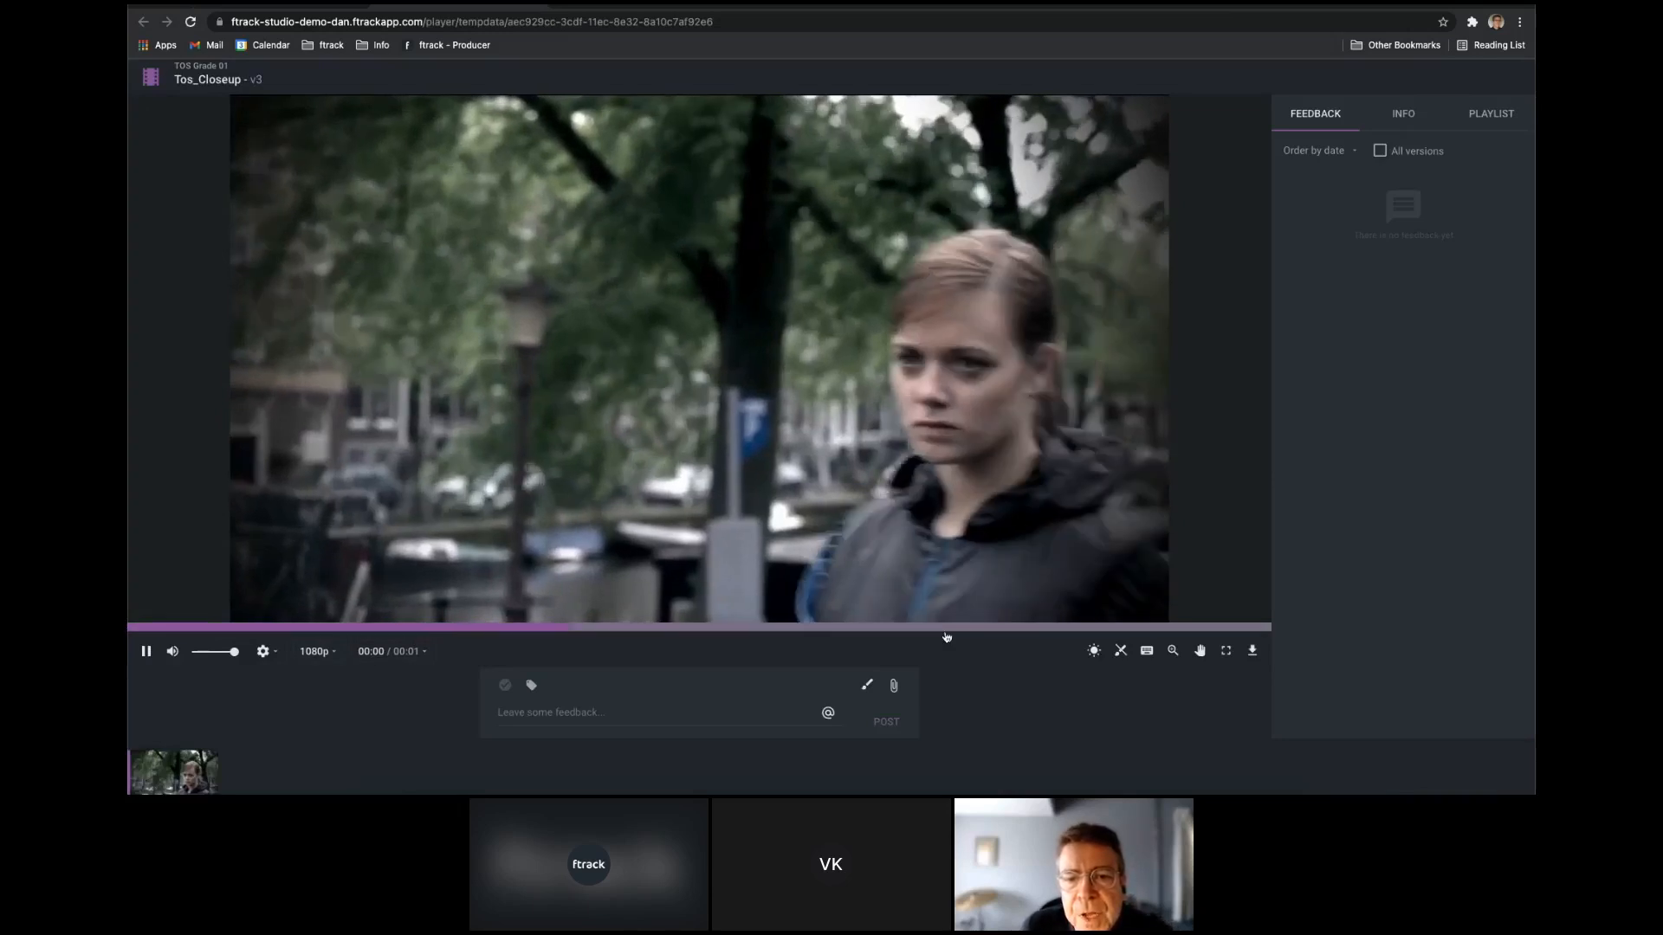
{"action": "left_click", "coordinate": [146, 651]}
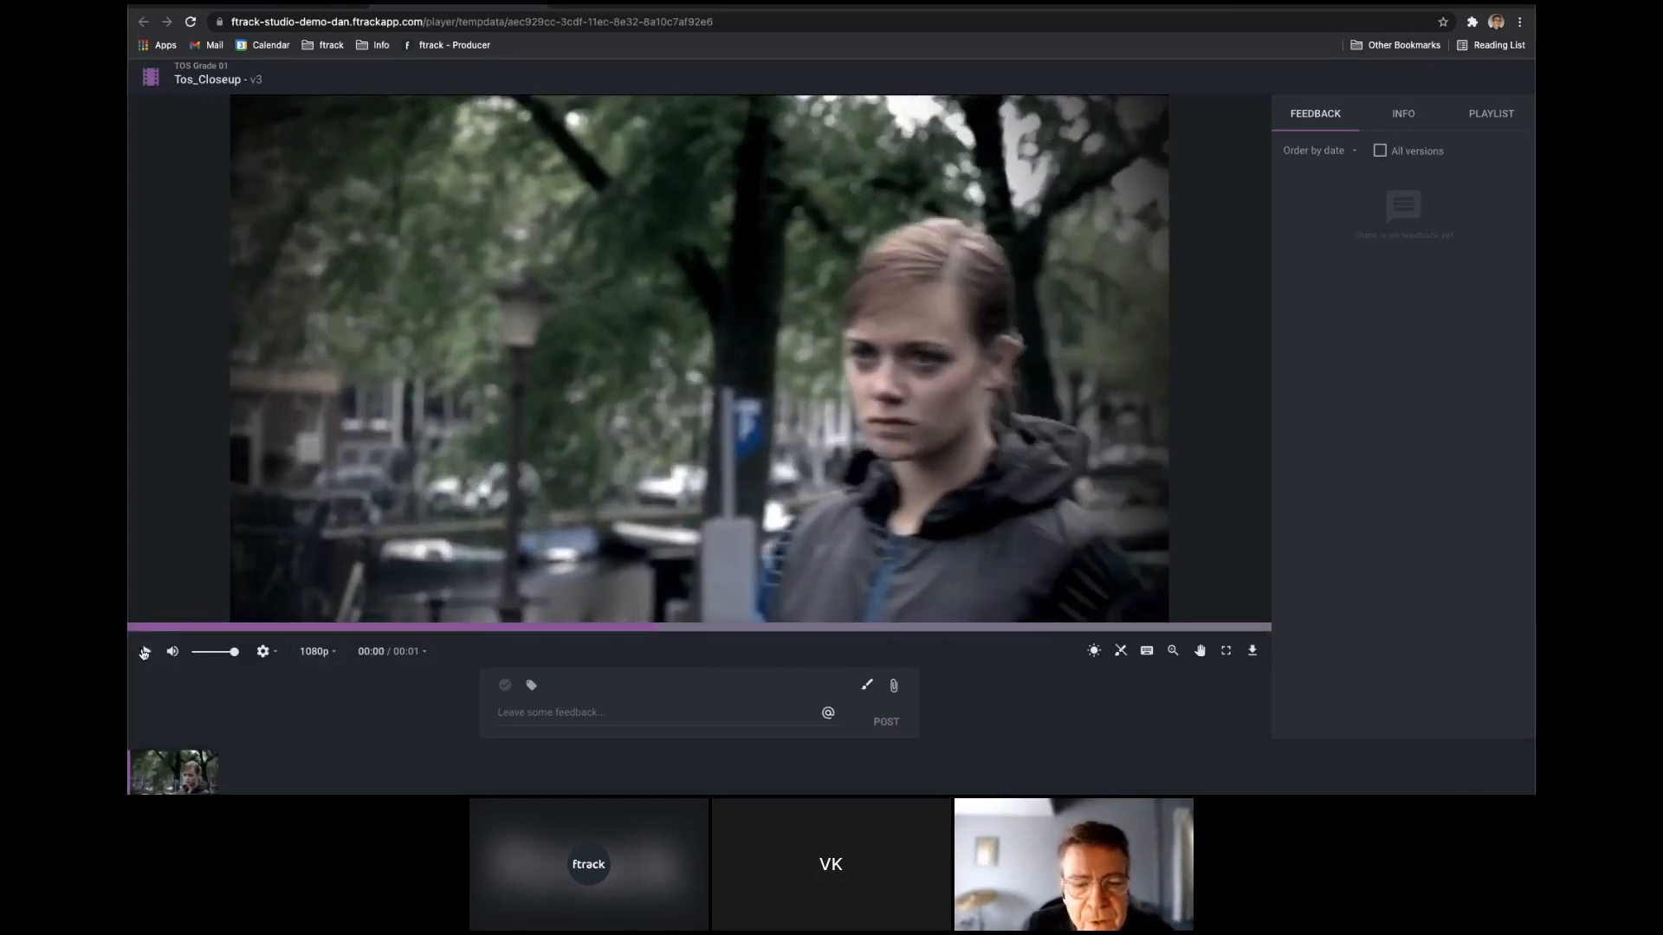
Post feedback on Tos_Closeup v3 that mentions the colleague and asks "what do you think ??".
{"action": "left_click", "coordinate": [828, 712]}
{"action": "left_click", "coordinate": [542, 662]}
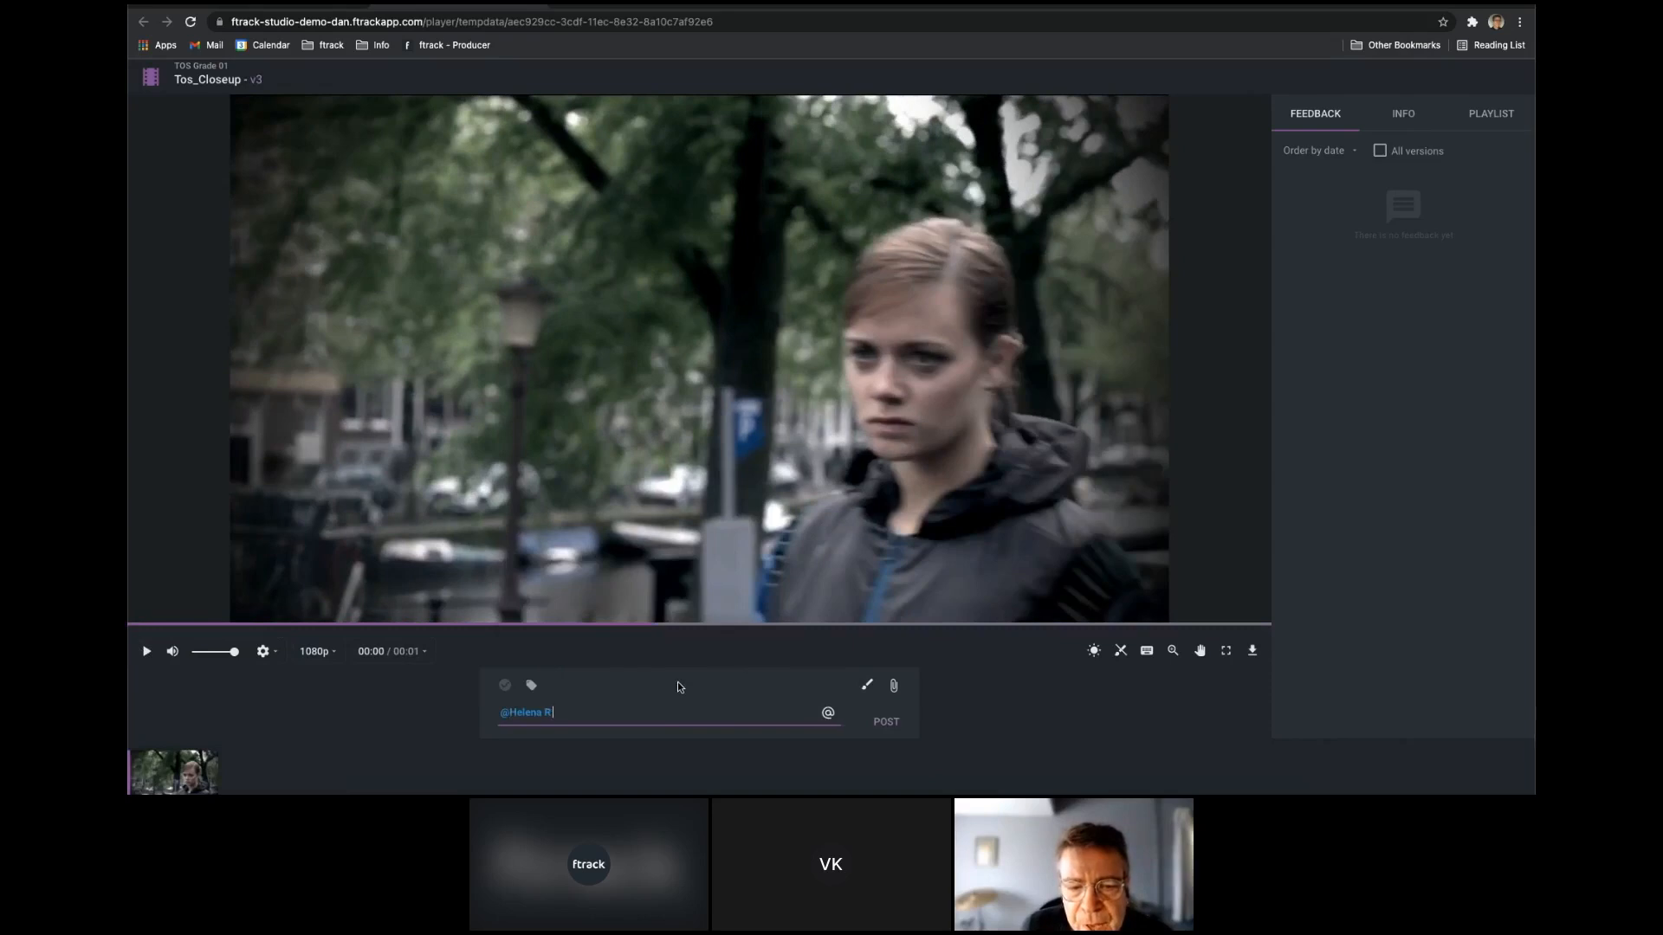
{"action": "type", "text": "what do you think ??"}
{"action": "left_click", "coordinate": [869, 721]}
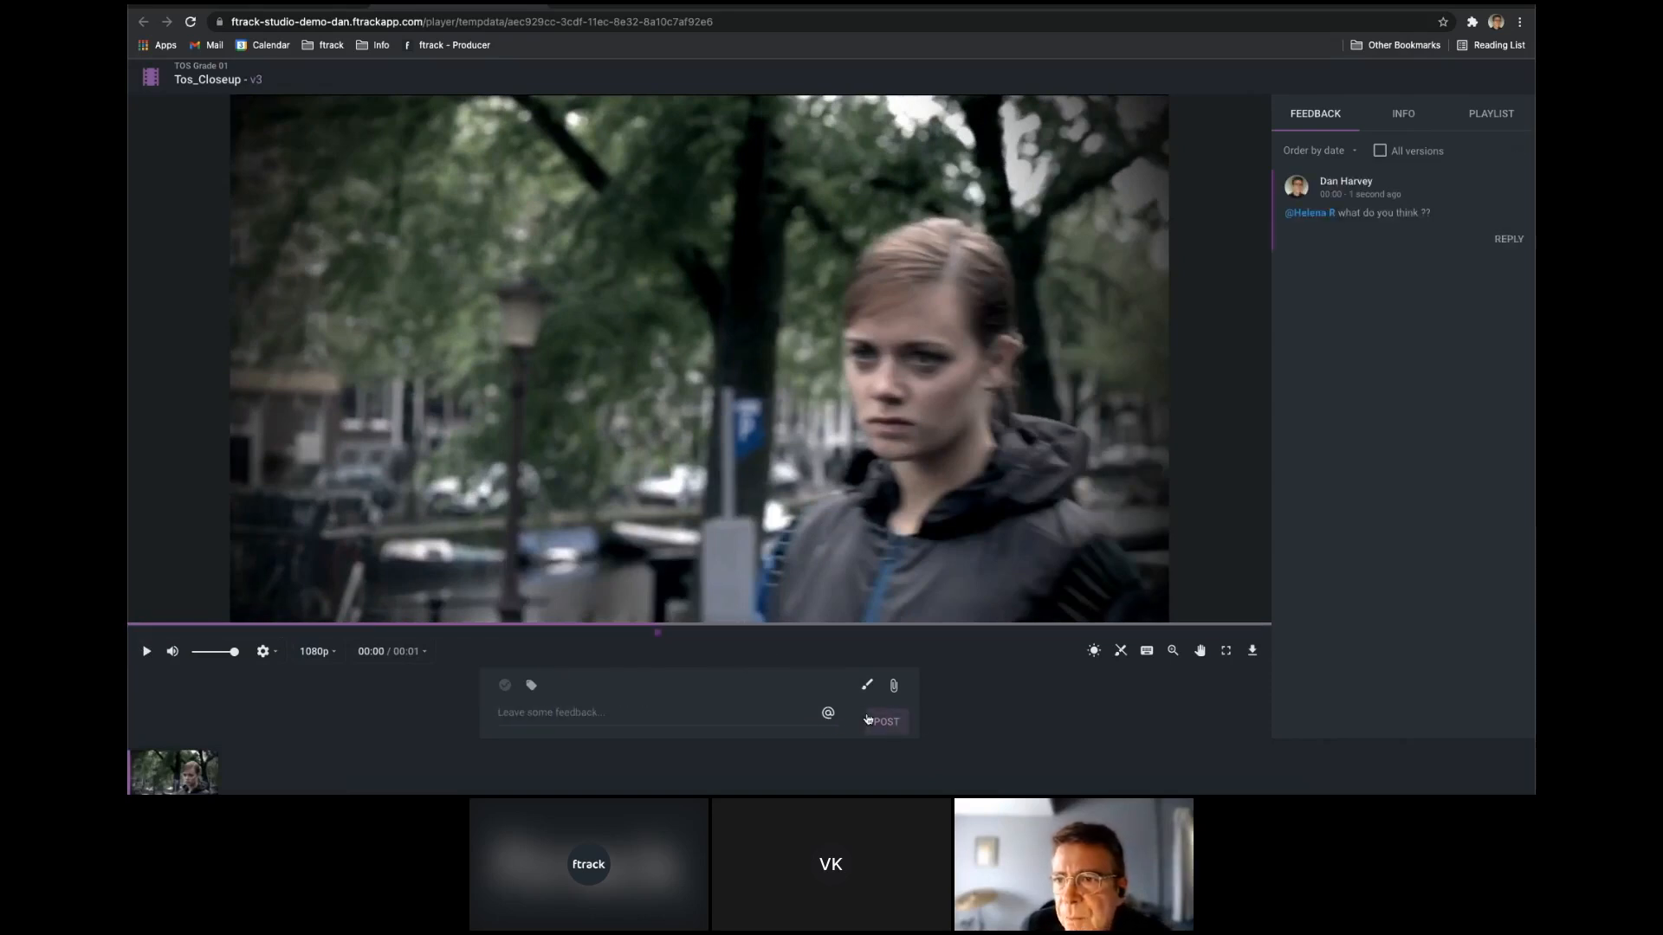
Return to the versions list, place the producer's window beside the other browser and sign in there with the colleague's username and password.
{"action": "left_click", "coordinate": [532, 6]}
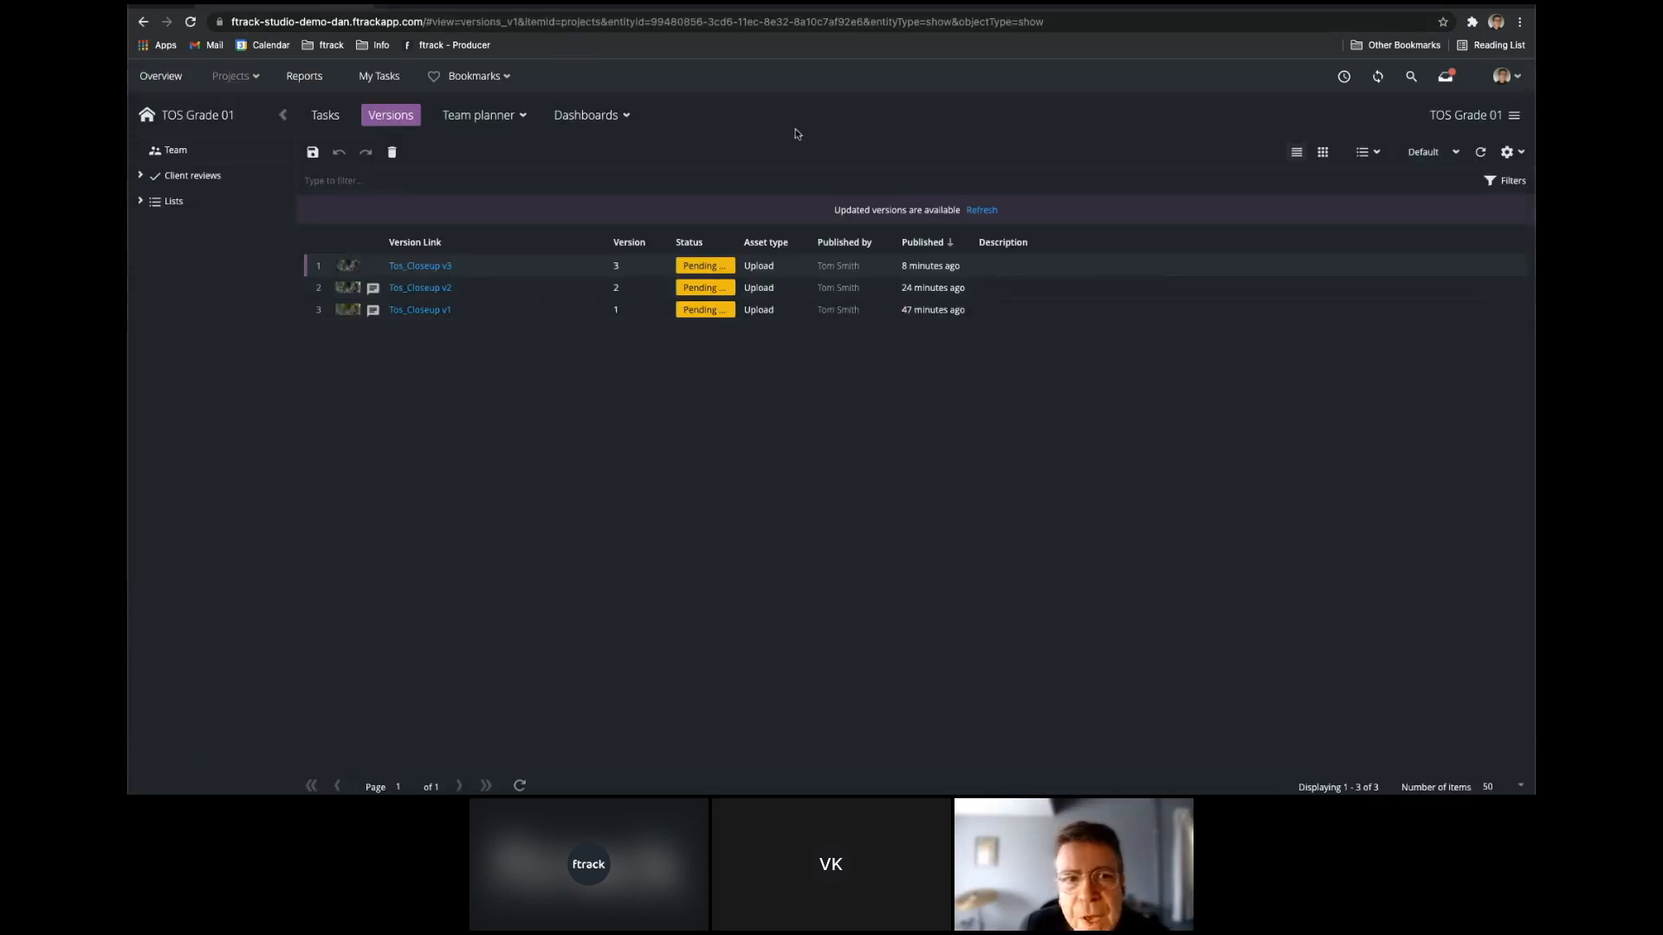
{"action": "left_click_drag", "start_coordinate": [1534, 435], "coordinate": [768, 634]}
{"action": "left_click", "coordinate": [1152, 407]}
{"action": "left_click", "coordinate": [1119, 487]}
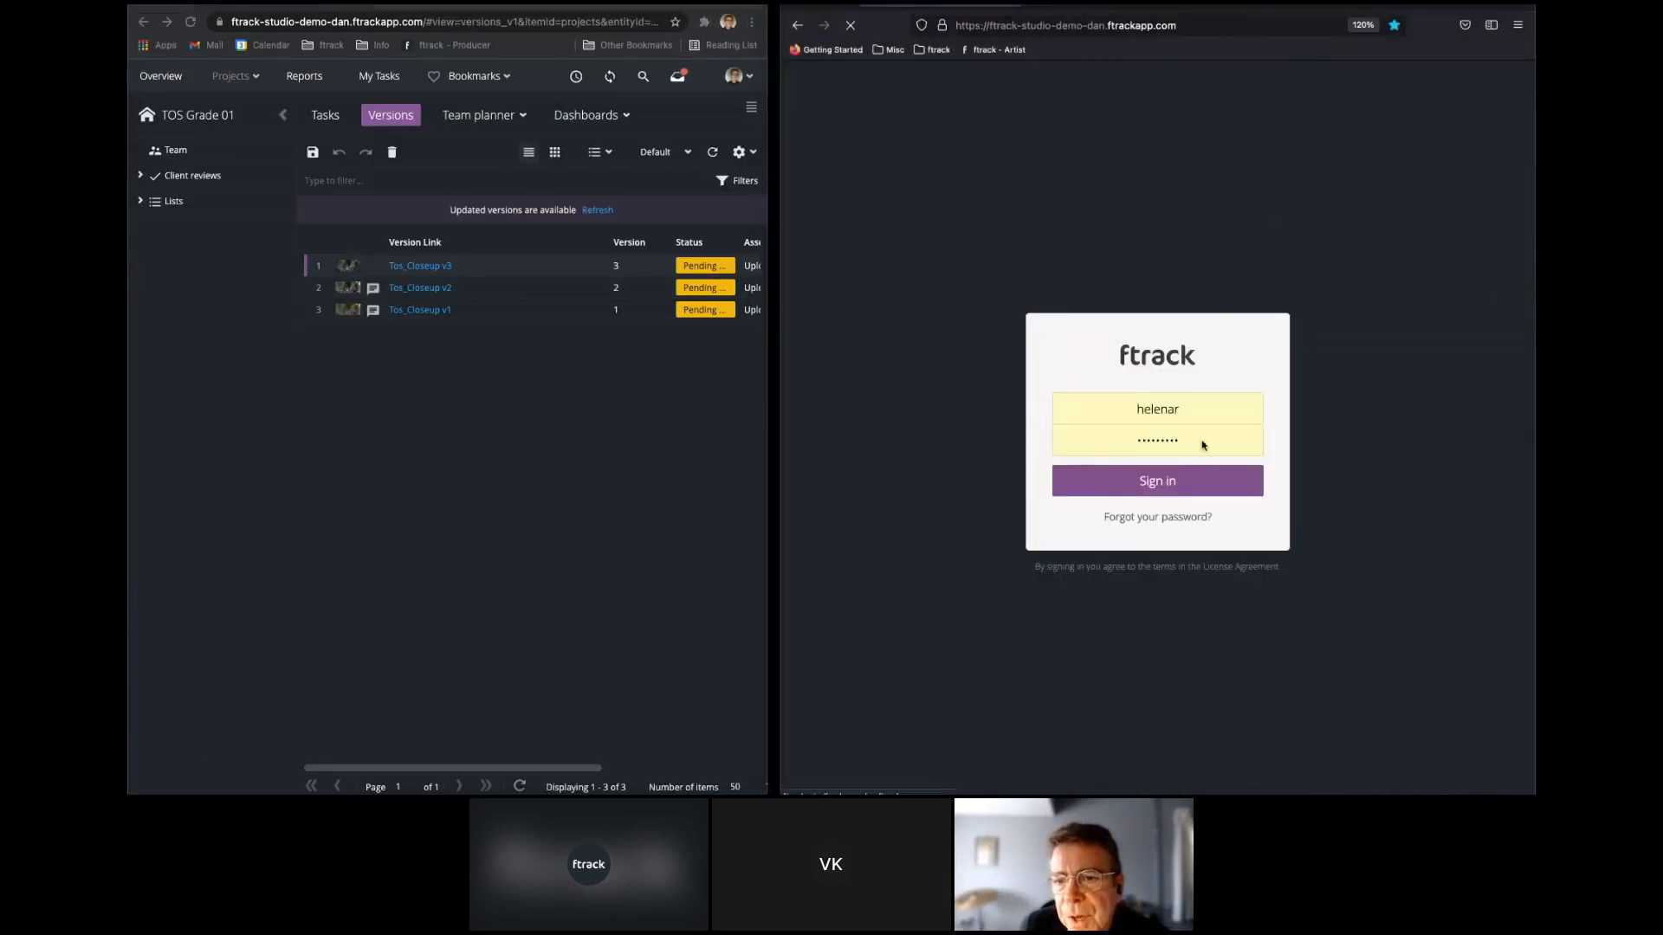
Open the colleague's inbox and preview the annotated frame attached to the Tos_Closeup v3 mention.
{"action": "left_click", "coordinate": [1430, 84]}
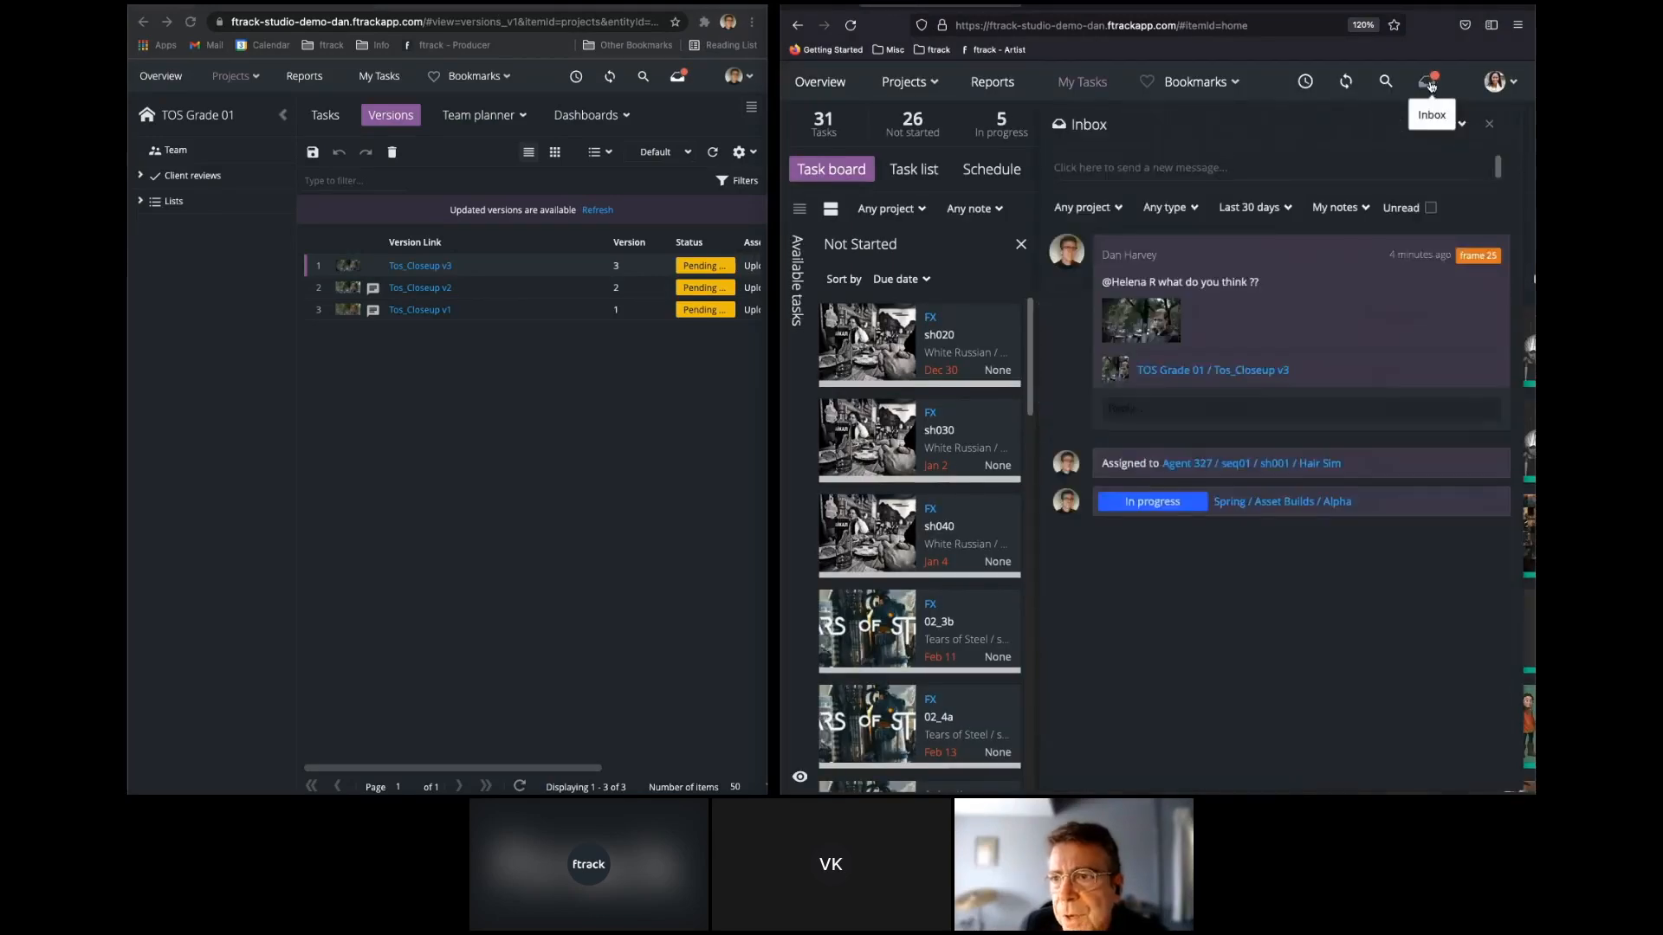
{"action": "left_click", "coordinate": [1156, 325]}
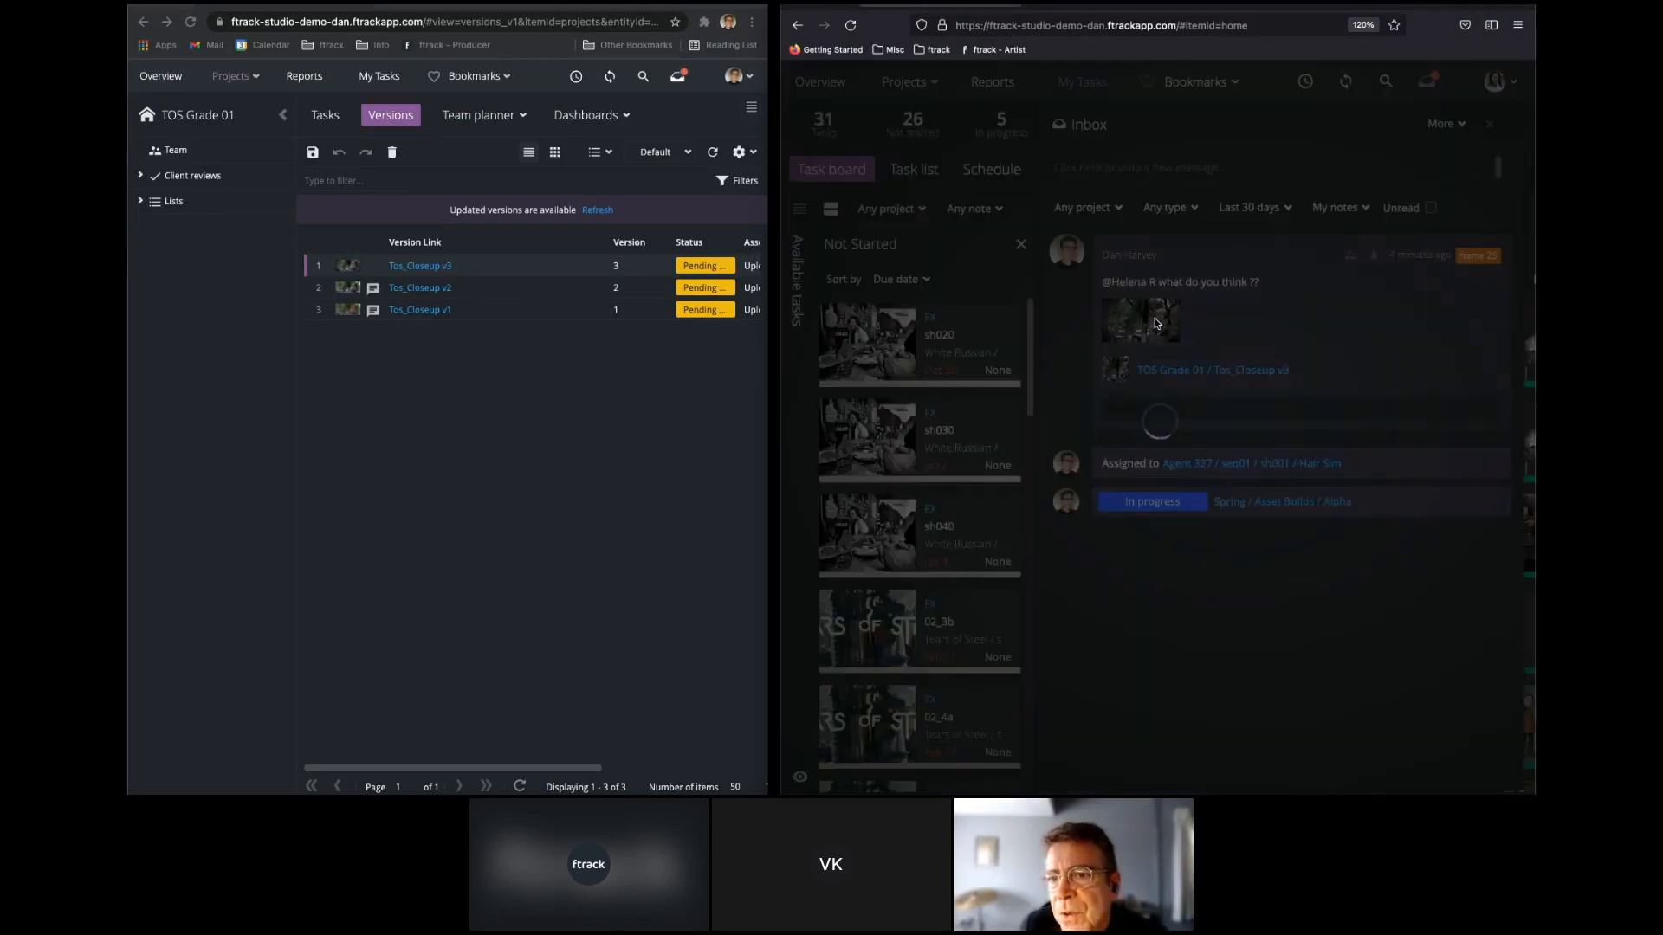
{"action": "left_click", "coordinate": [1305, 139]}
Reply "Love it !!!" to the Tos_Closeup v3 mention in the colleague's inbox.
{"action": "left_click", "coordinate": [1166, 403]}
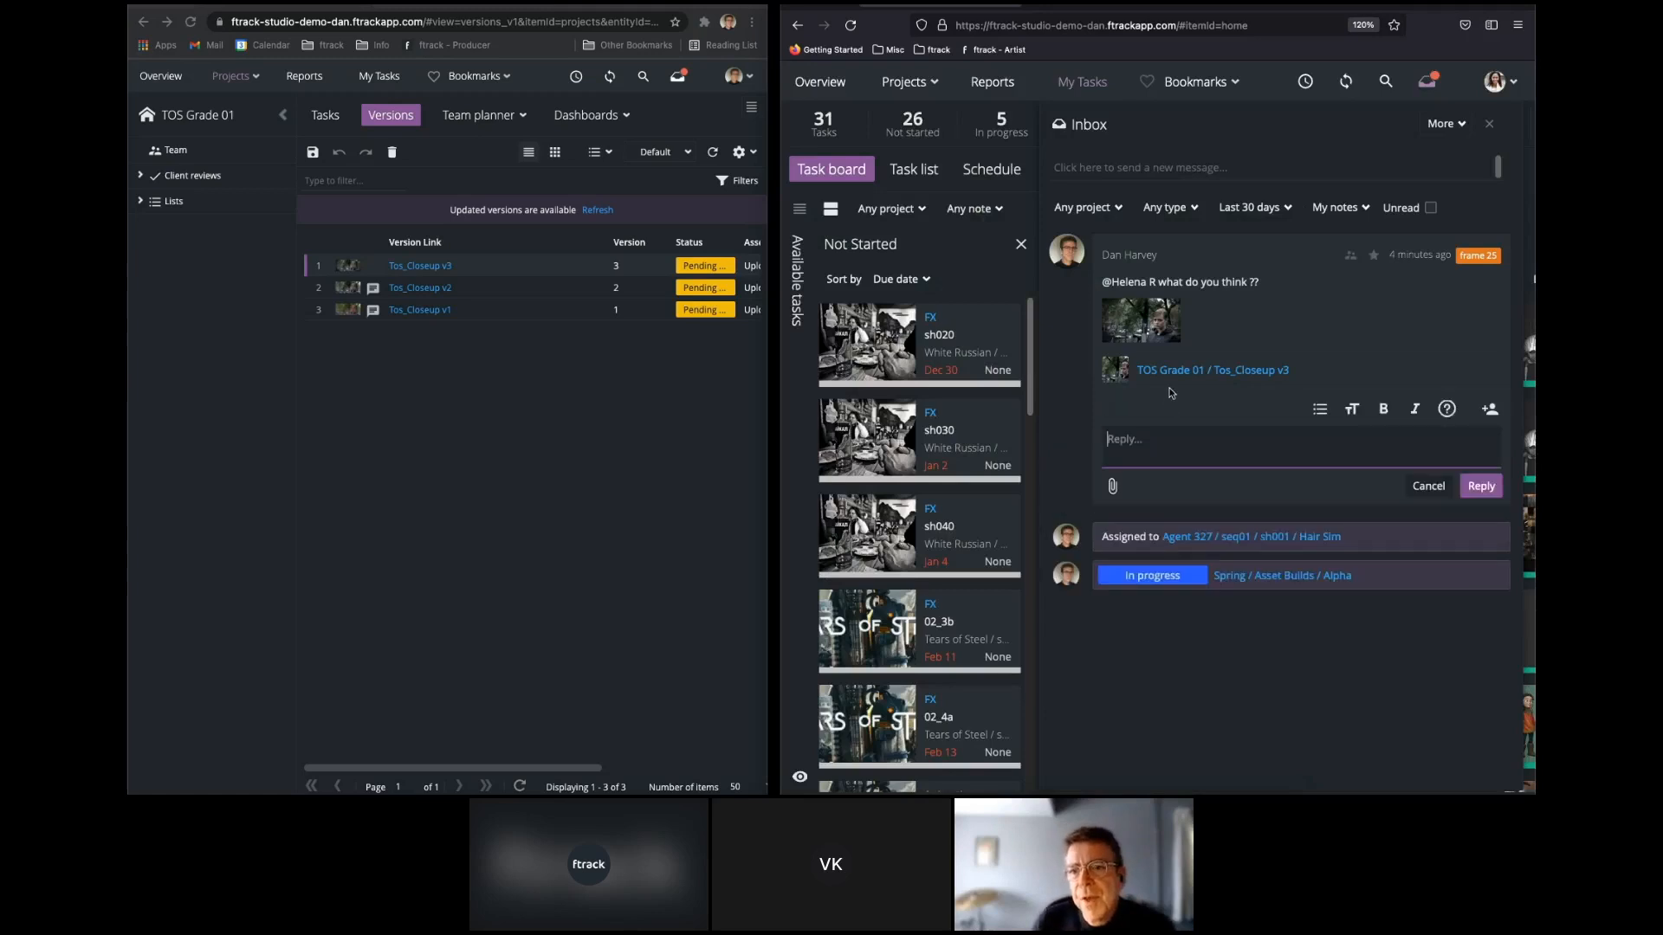
{"action": "type", "text": "Love it "}
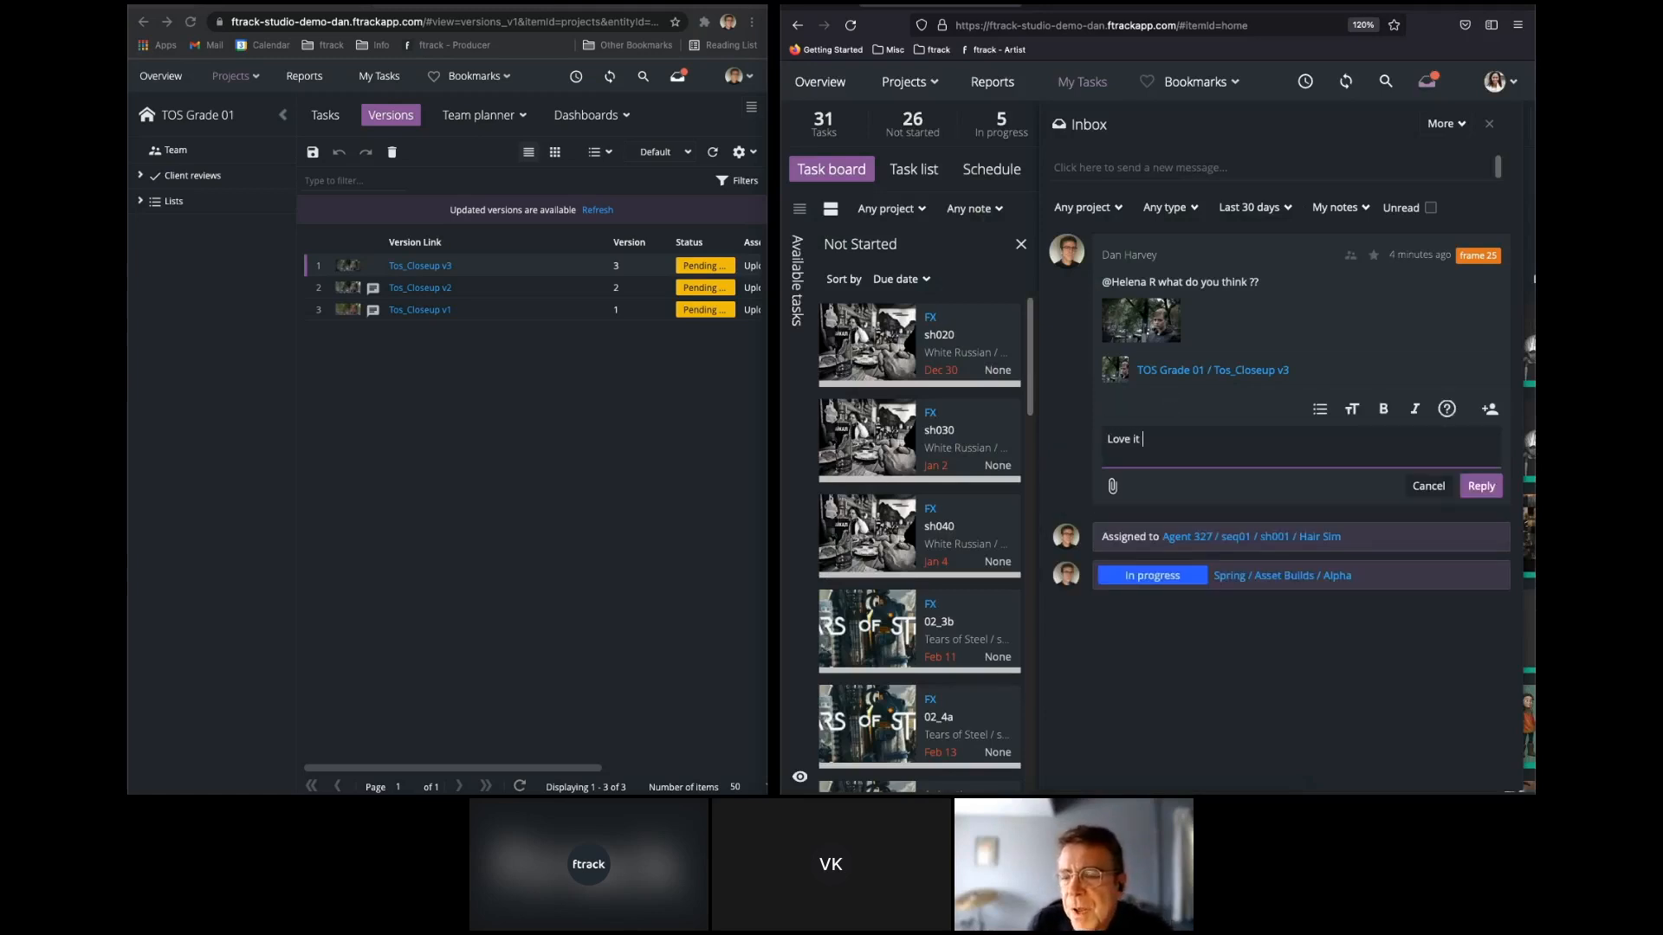
{"action": "type", "text": "!!!"}
{"action": "left_click", "coordinate": [1481, 486]}
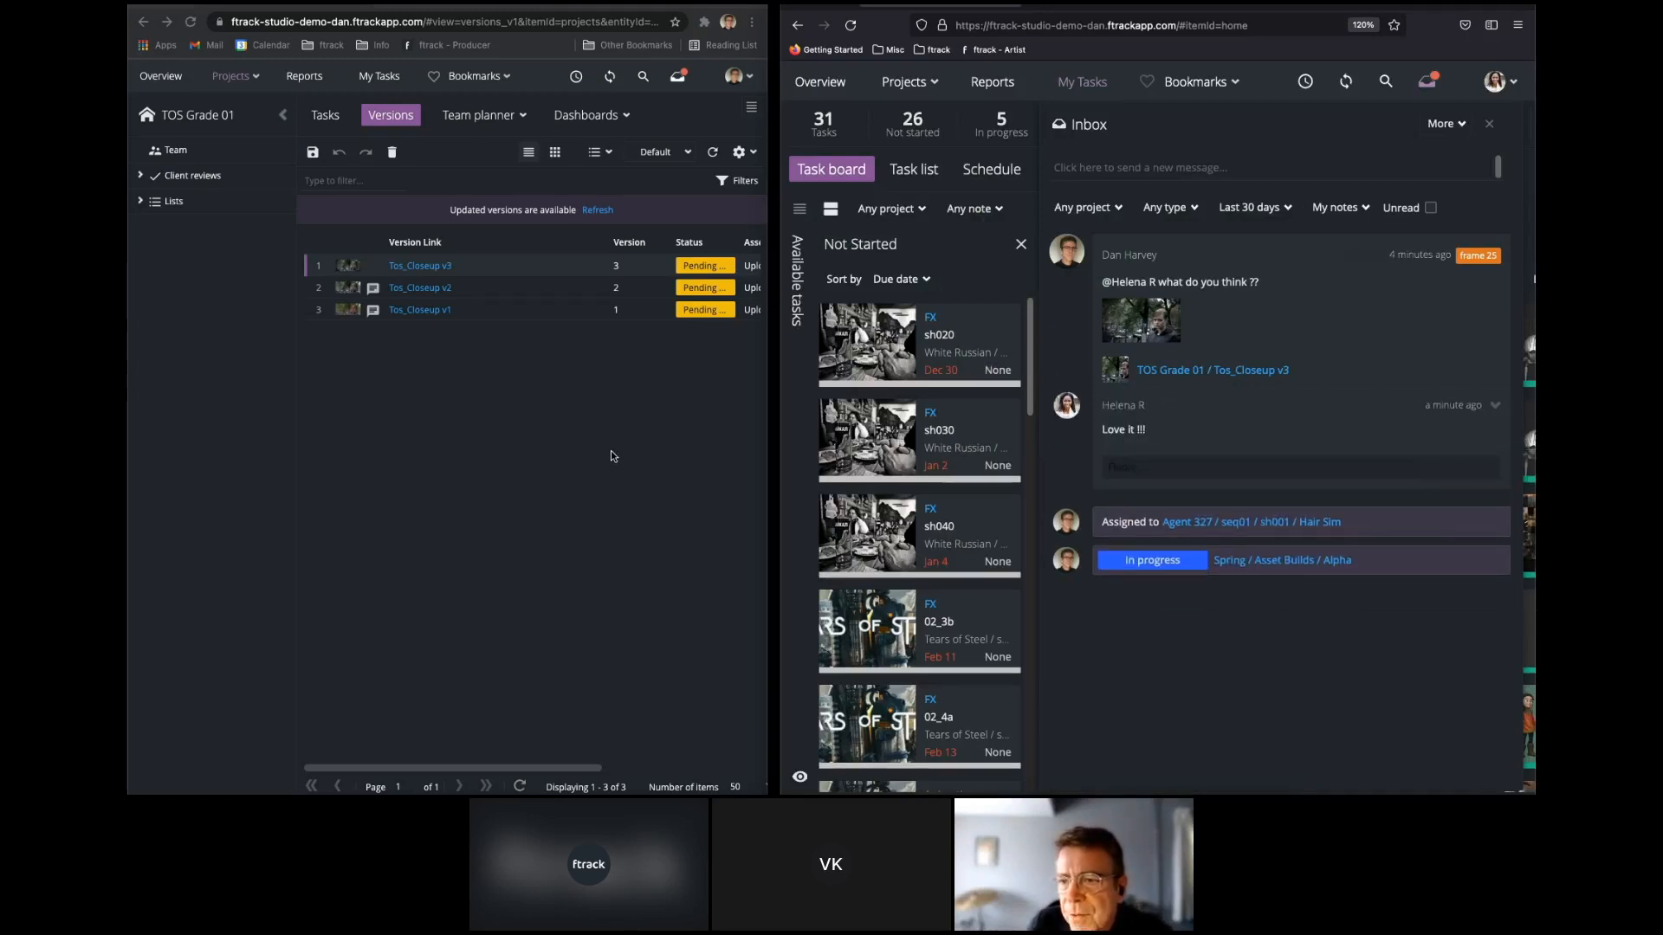
Widen the producer's window to full width and check the colleague's reply in the producer's inbox.
{"action": "left_click_drag", "start_coordinate": [769, 365], "coordinate": [1534, 337]}
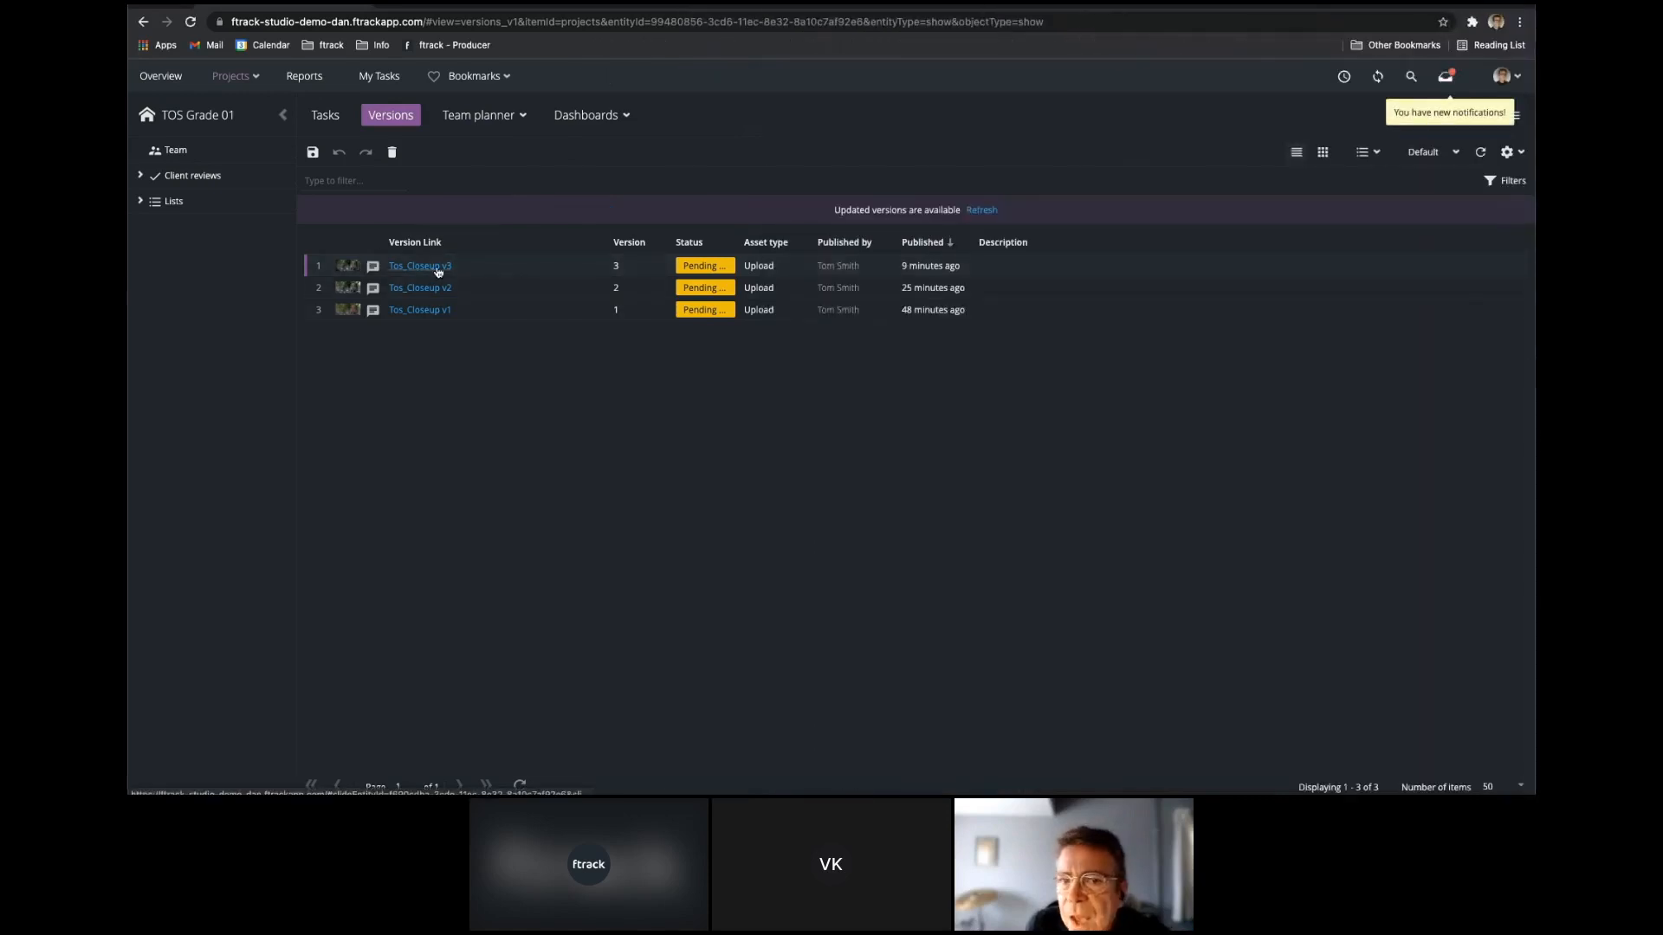
{"action": "left_click", "coordinate": [1446, 76]}
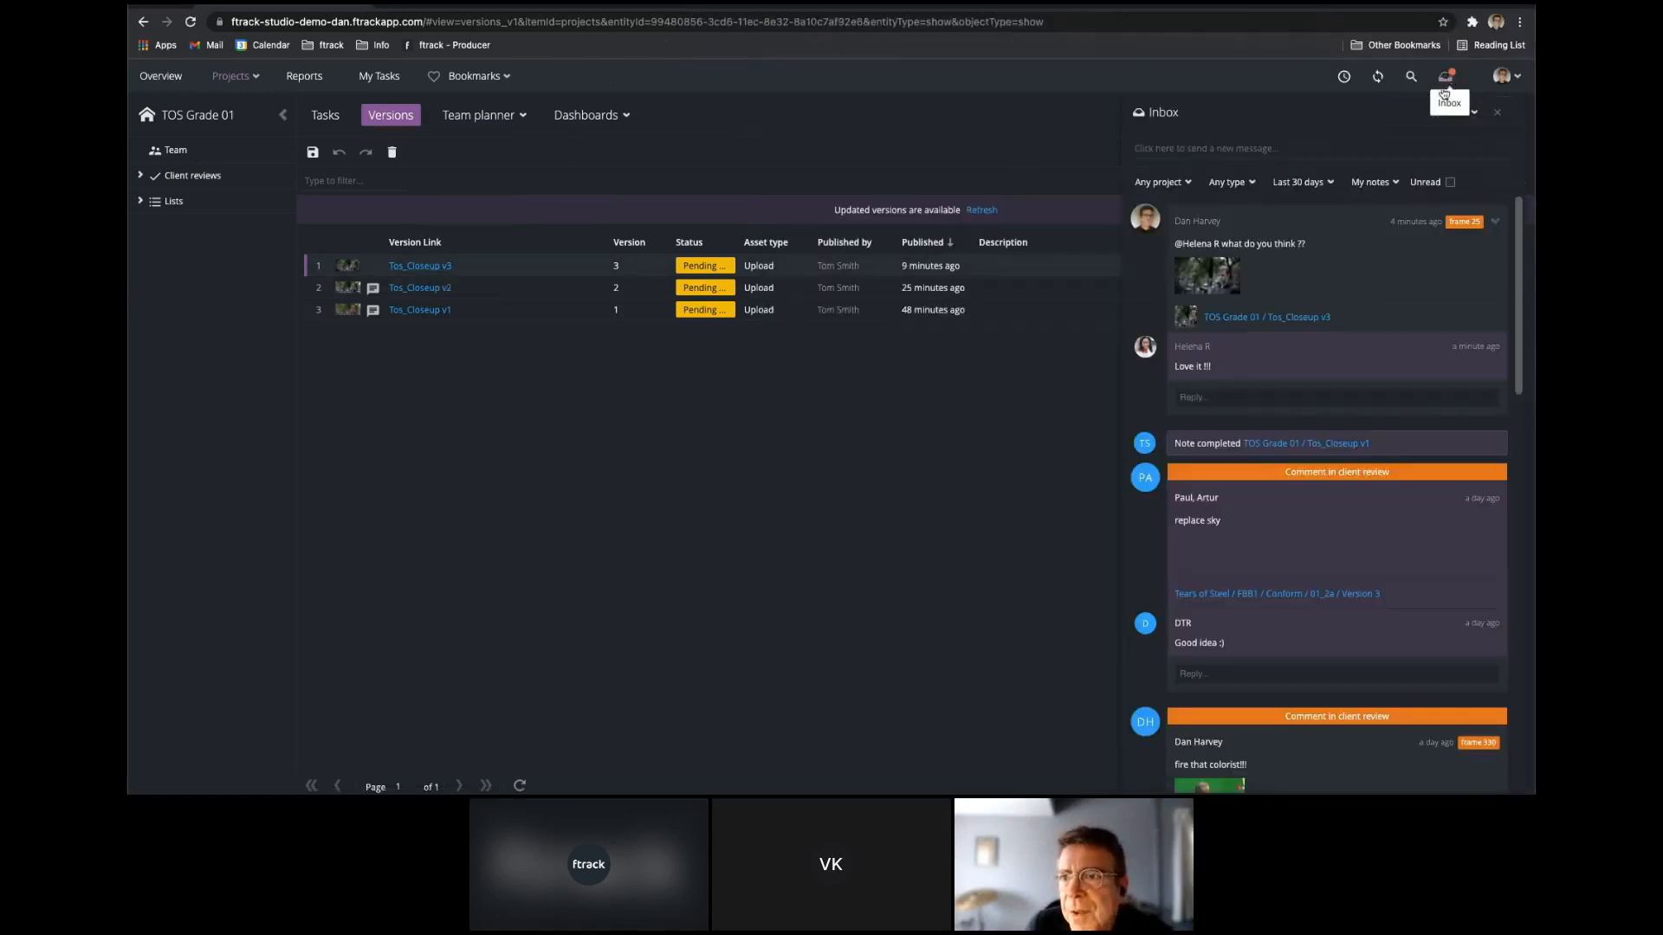
{"action": "left_click", "coordinate": [1497, 113]}
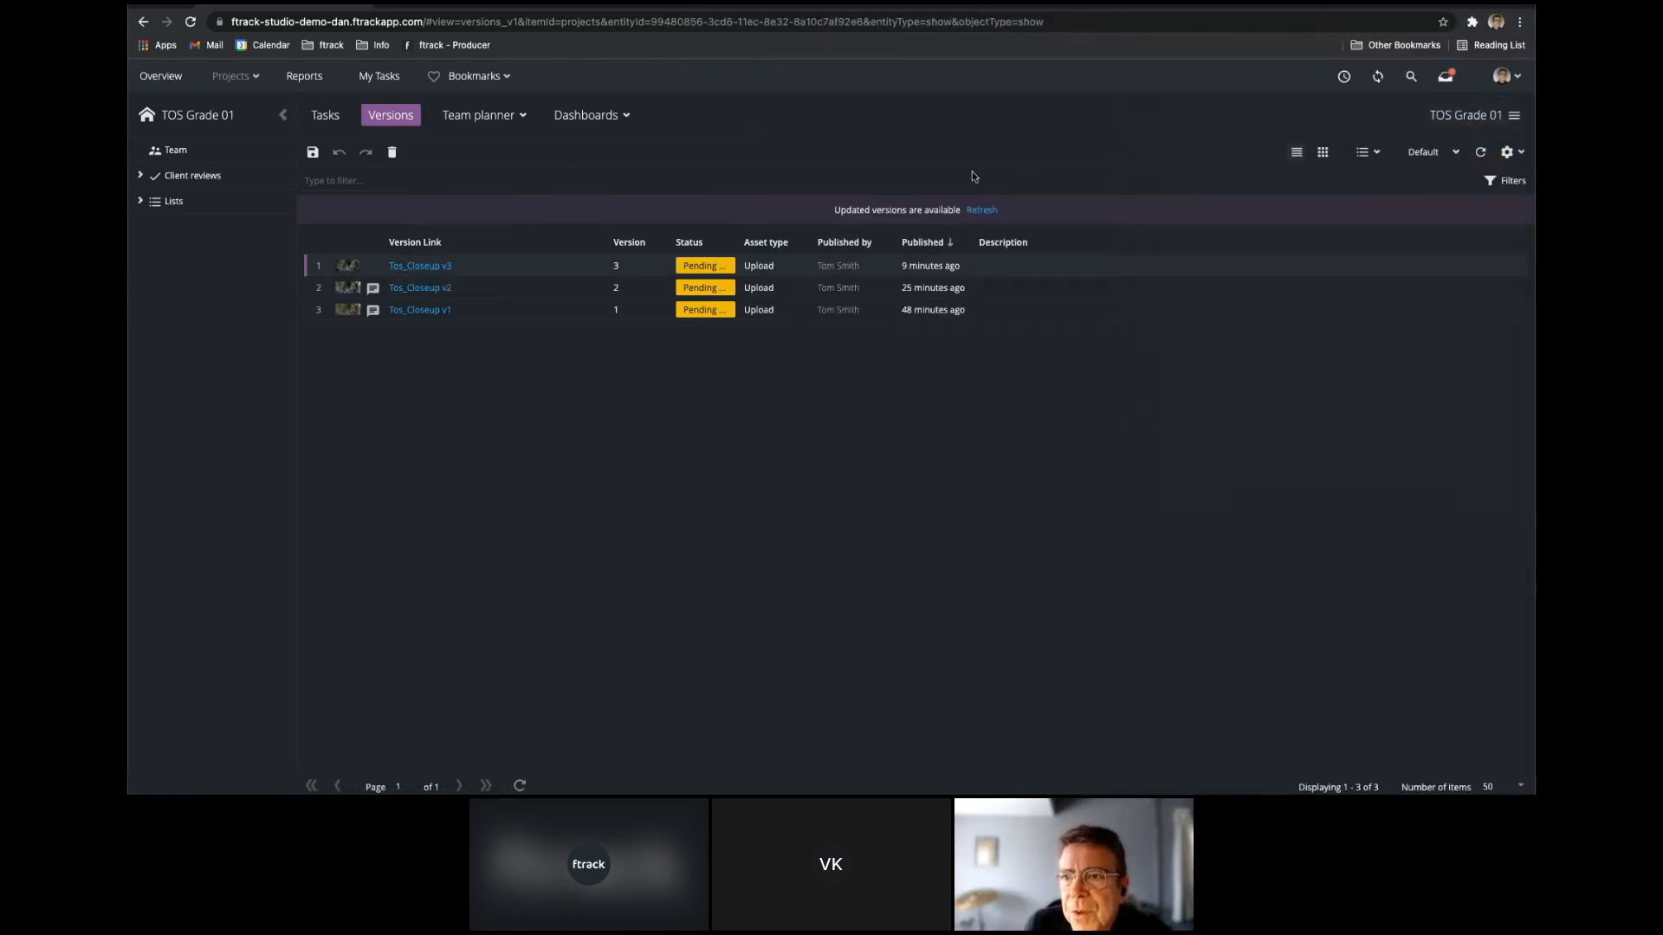
Set the status of Tos_Closeup v3 and of the TOS Grade 01 task to Approved.
{"action": "left_click", "coordinate": [709, 269]}
{"action": "left_click", "coordinate": [697, 338]}
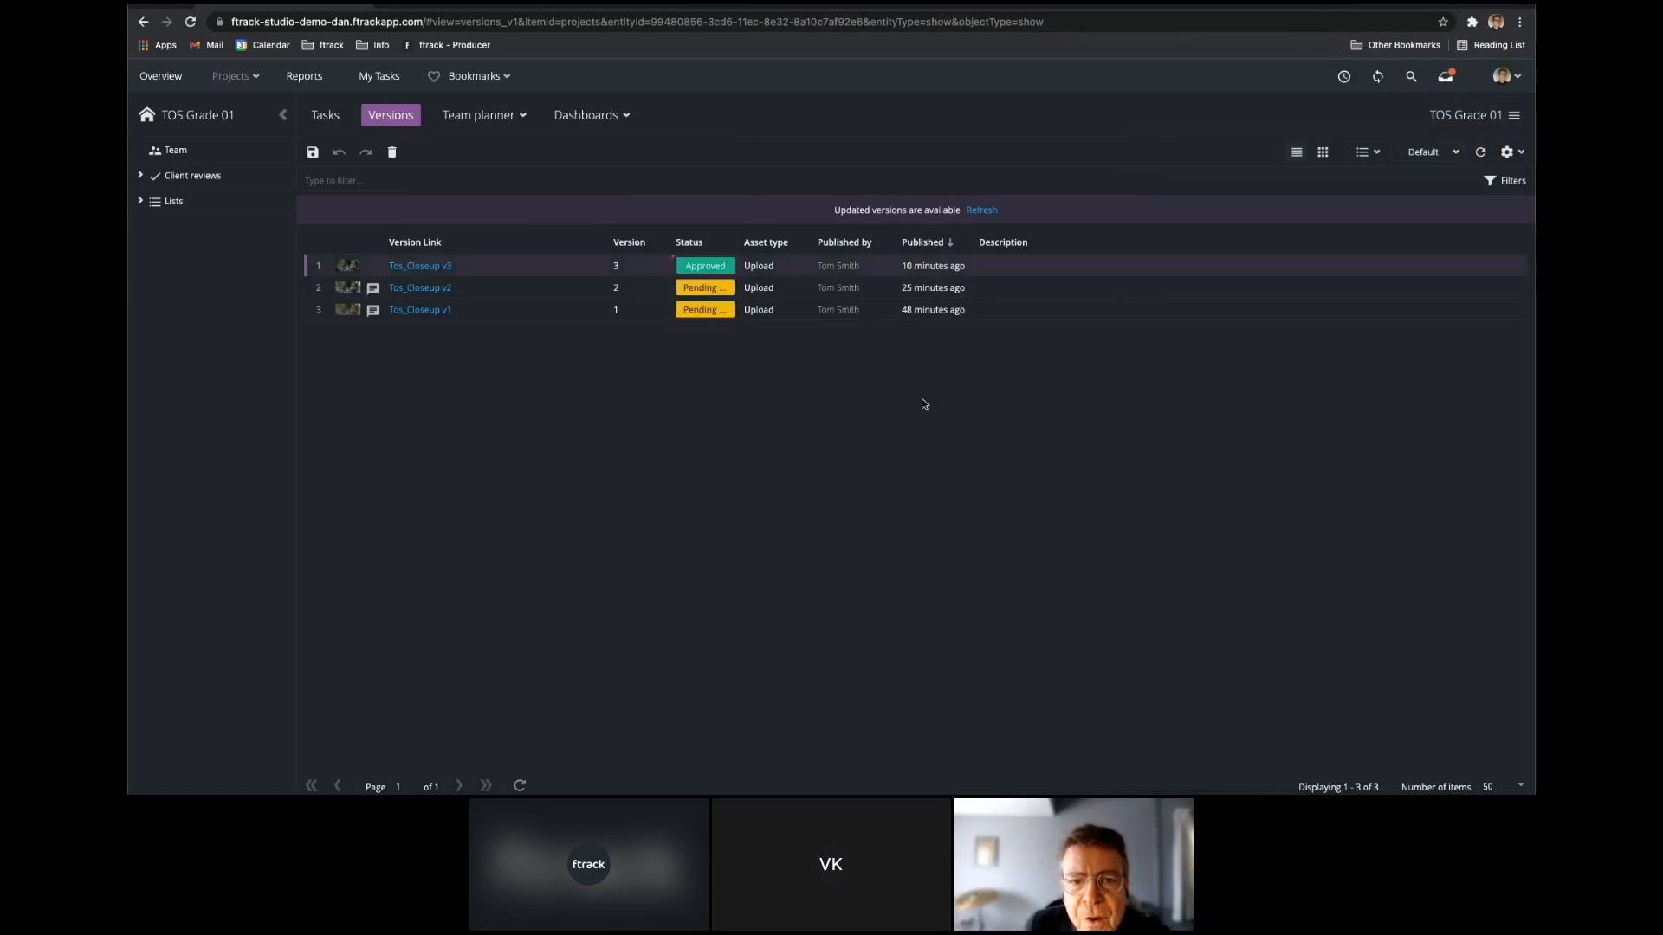
{"action": "left_click", "coordinate": [325, 115]}
{"action": "left_click", "coordinate": [784, 271]}
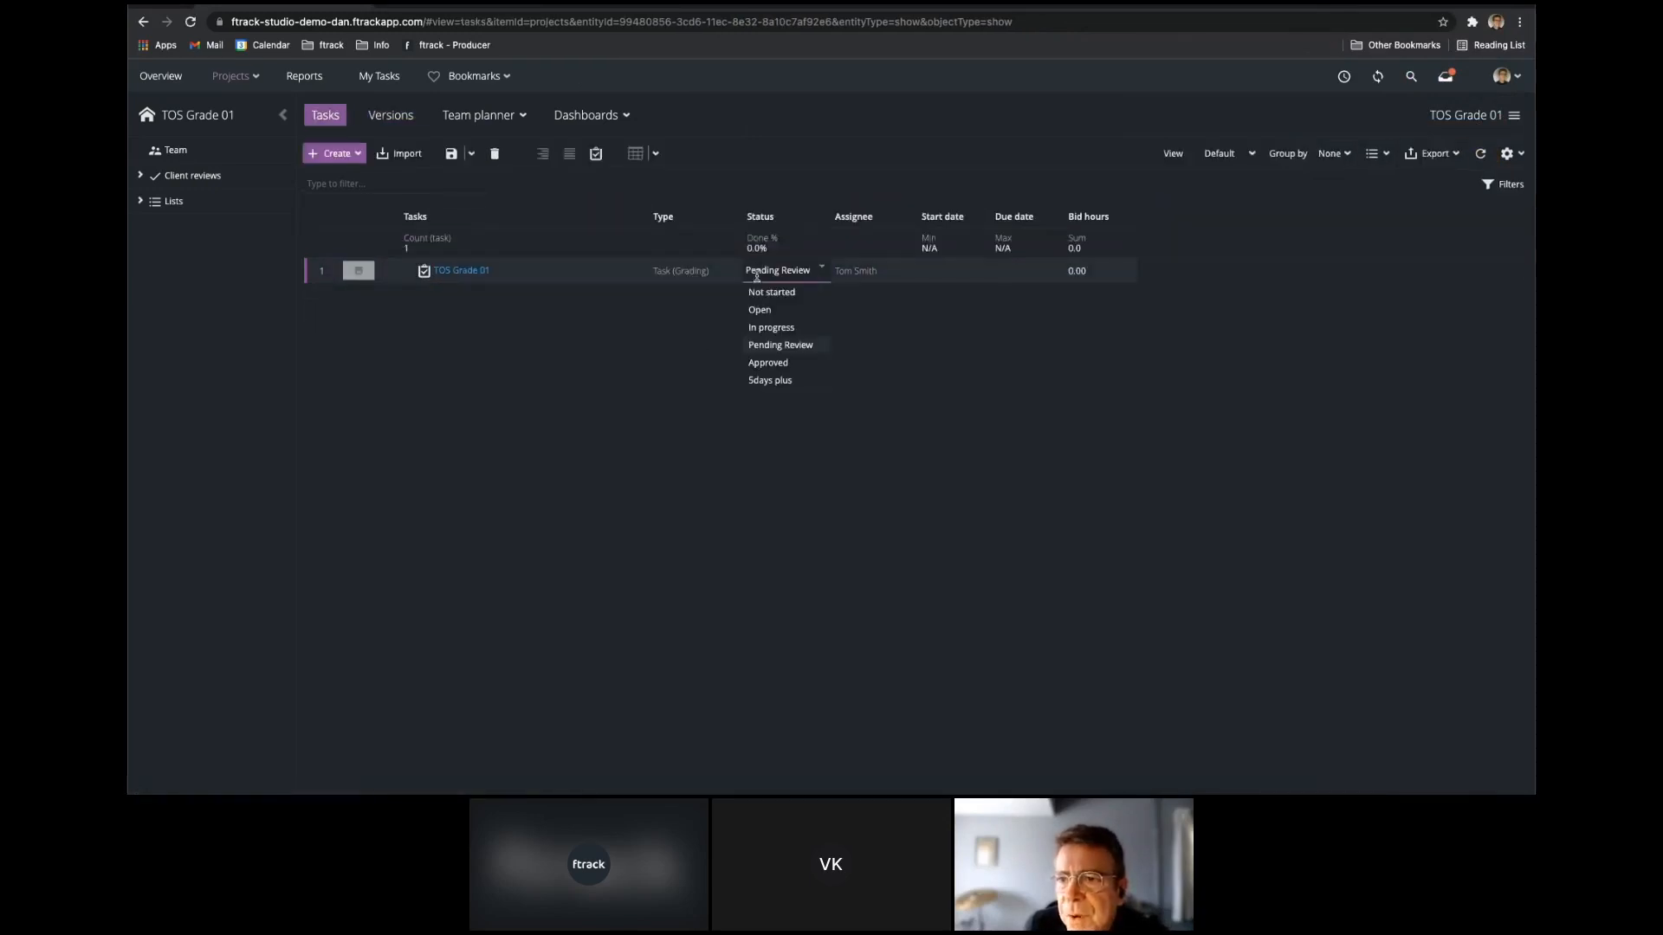
{"action": "left_click", "coordinate": [768, 363]}
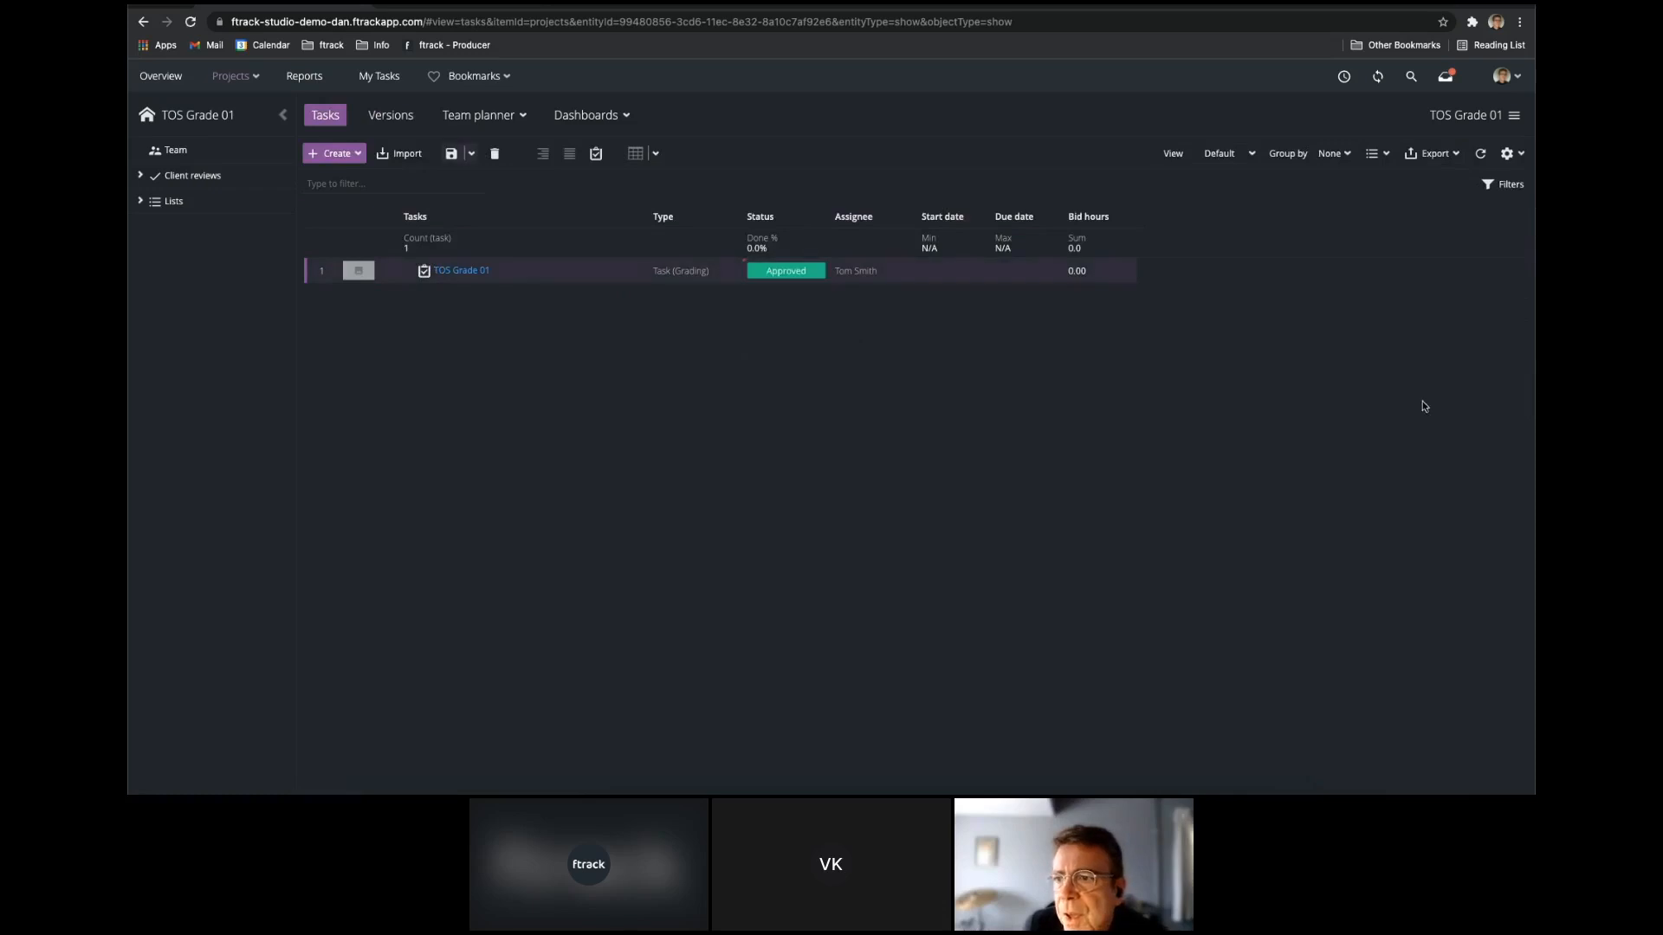
Narrow the producer's window, sign in to the other browser as the artist and widen that browser.
{"action": "left_click_drag", "start_coordinate": [936, 502], "coordinate": [768, 502]}
{"action": "left_click", "coordinate": [1185, 482]}
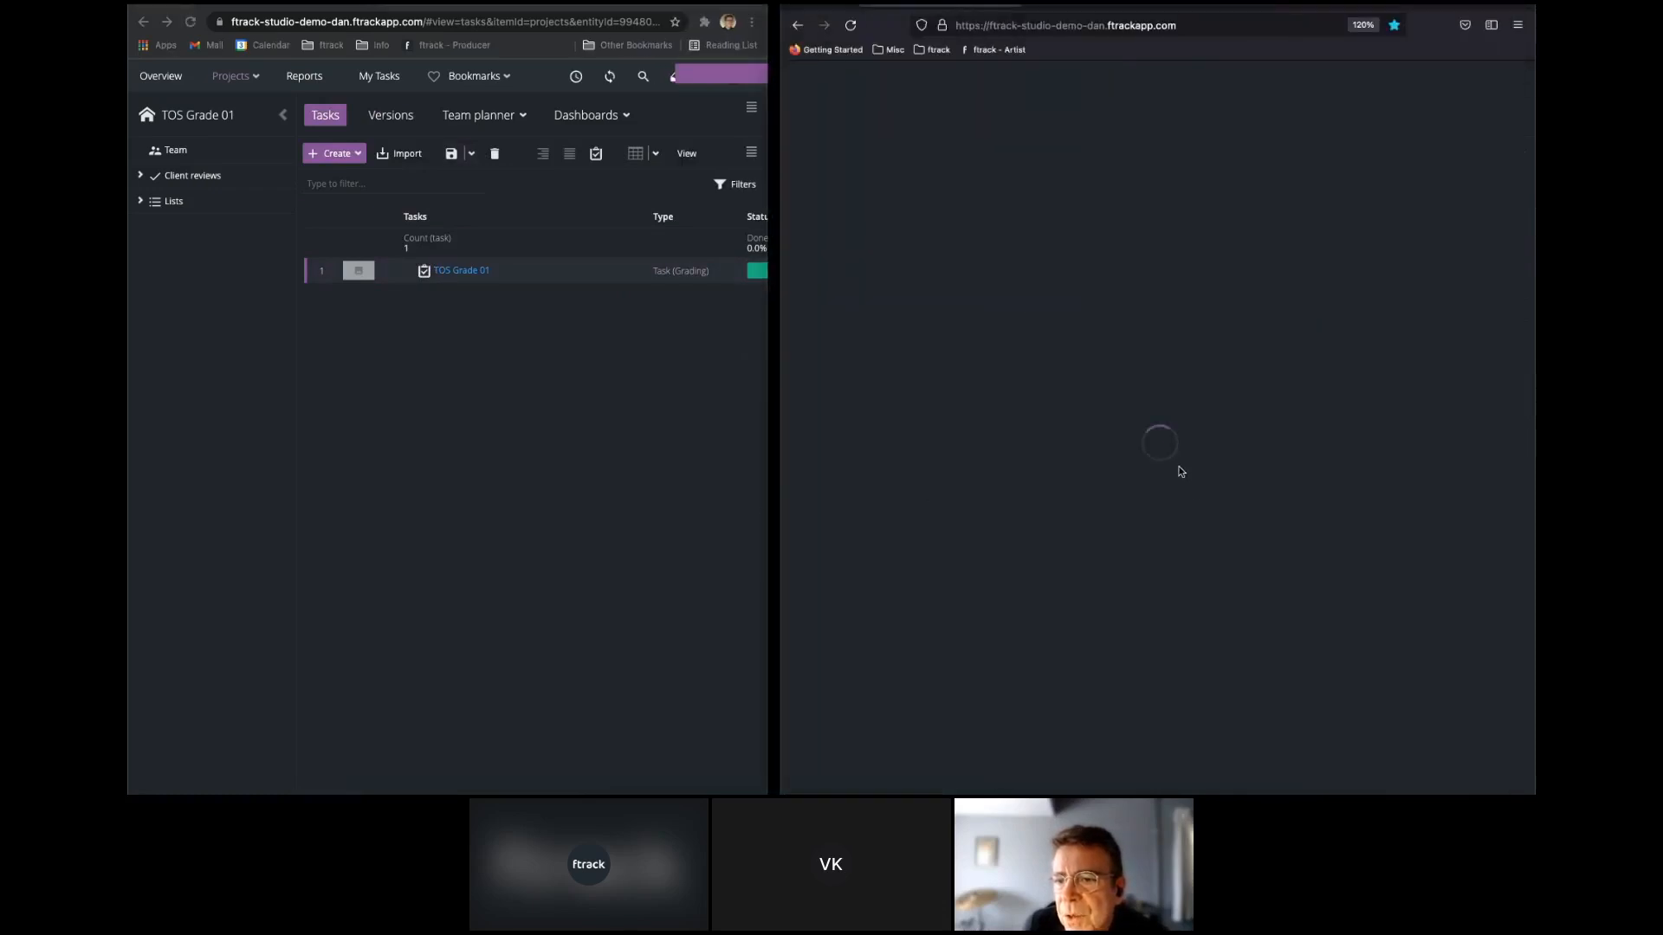
{"action": "left_click_drag", "start_coordinate": [786, 434], "coordinate": [140, 434]}
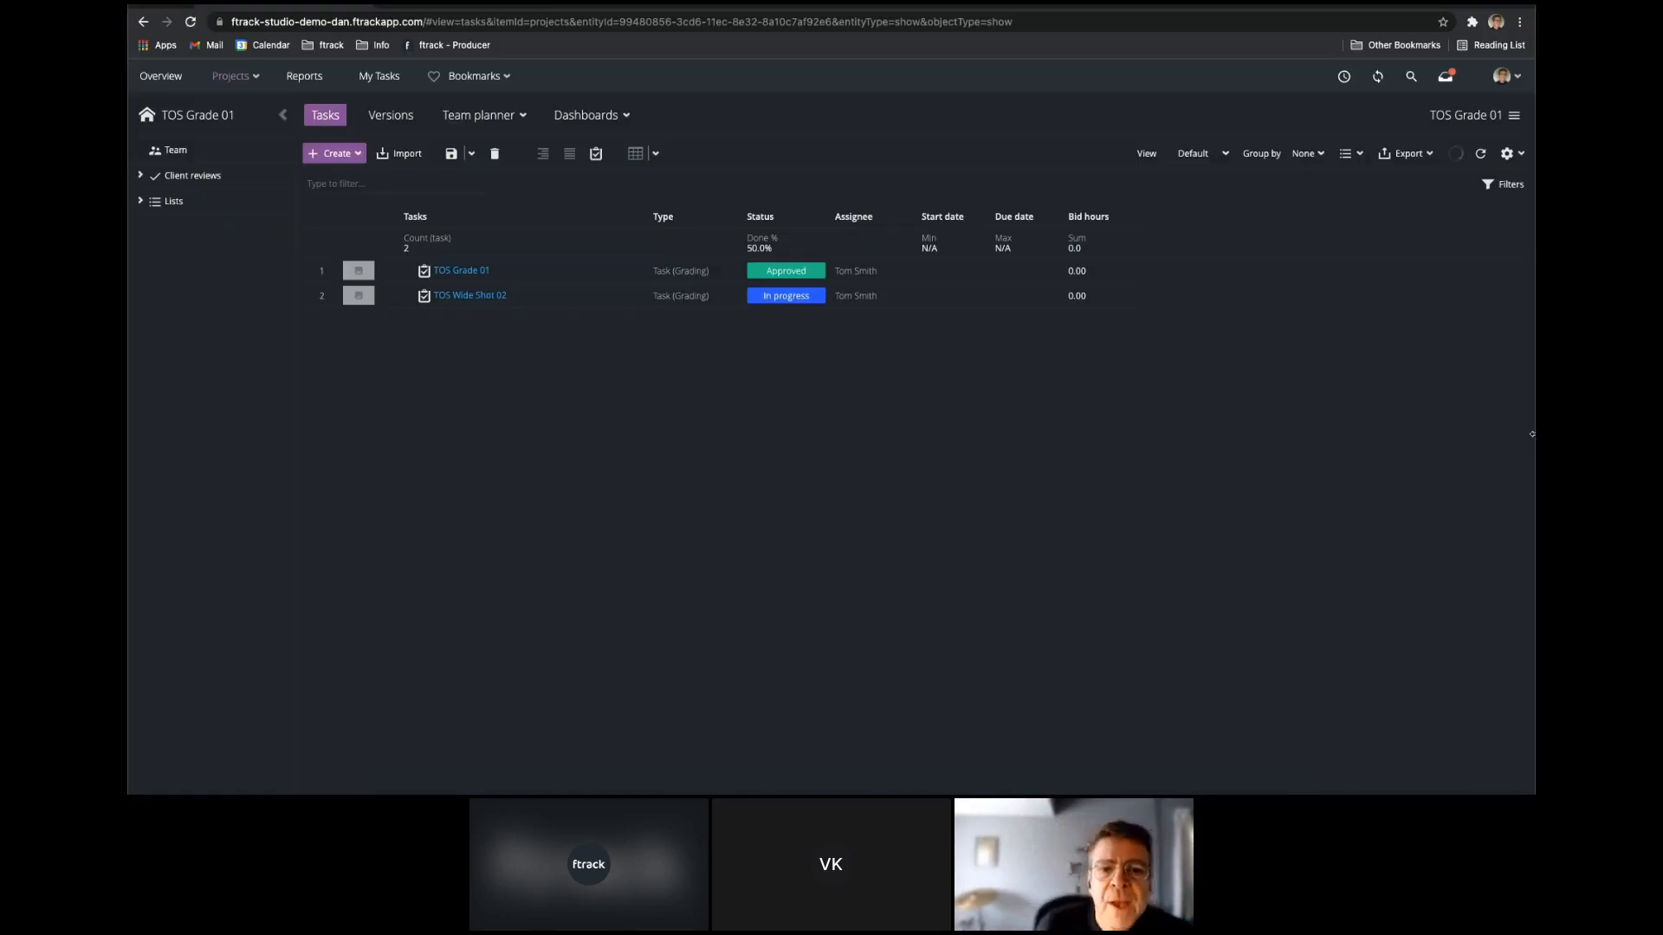
Place the artist's window beside the producer's and open the versions of the artist's TOS Wide Shot 02 task.
{"action": "left_click_drag", "start_coordinate": [1531, 588], "coordinate": [831, 588]}
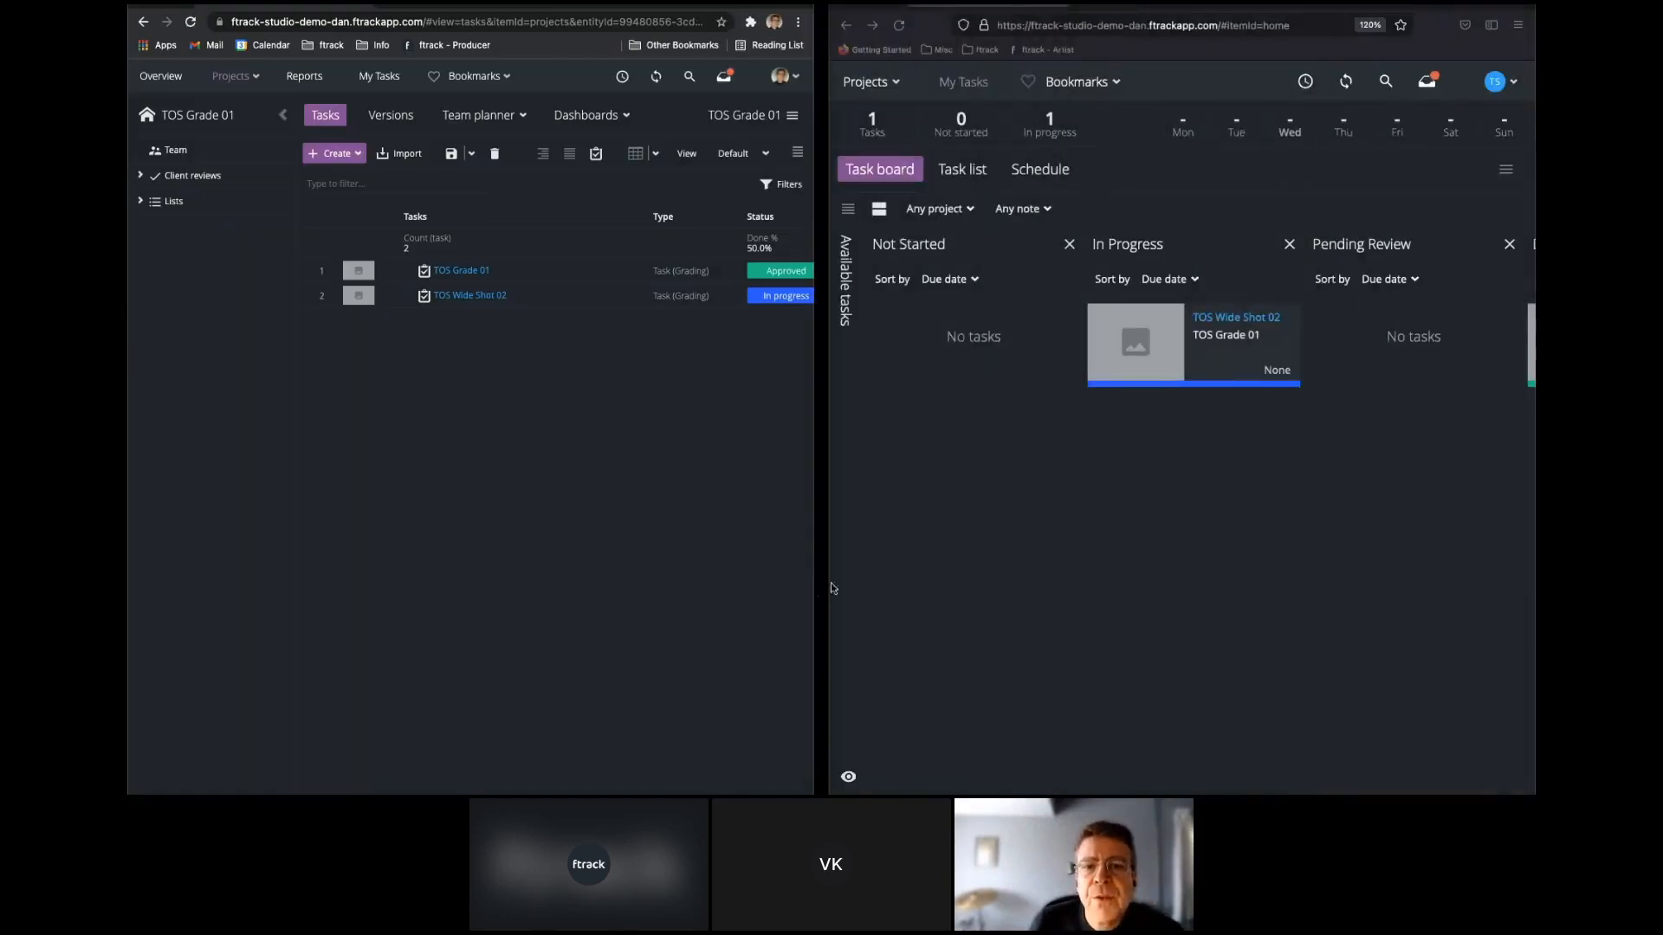
{"action": "left_click", "coordinate": [1247, 320]}
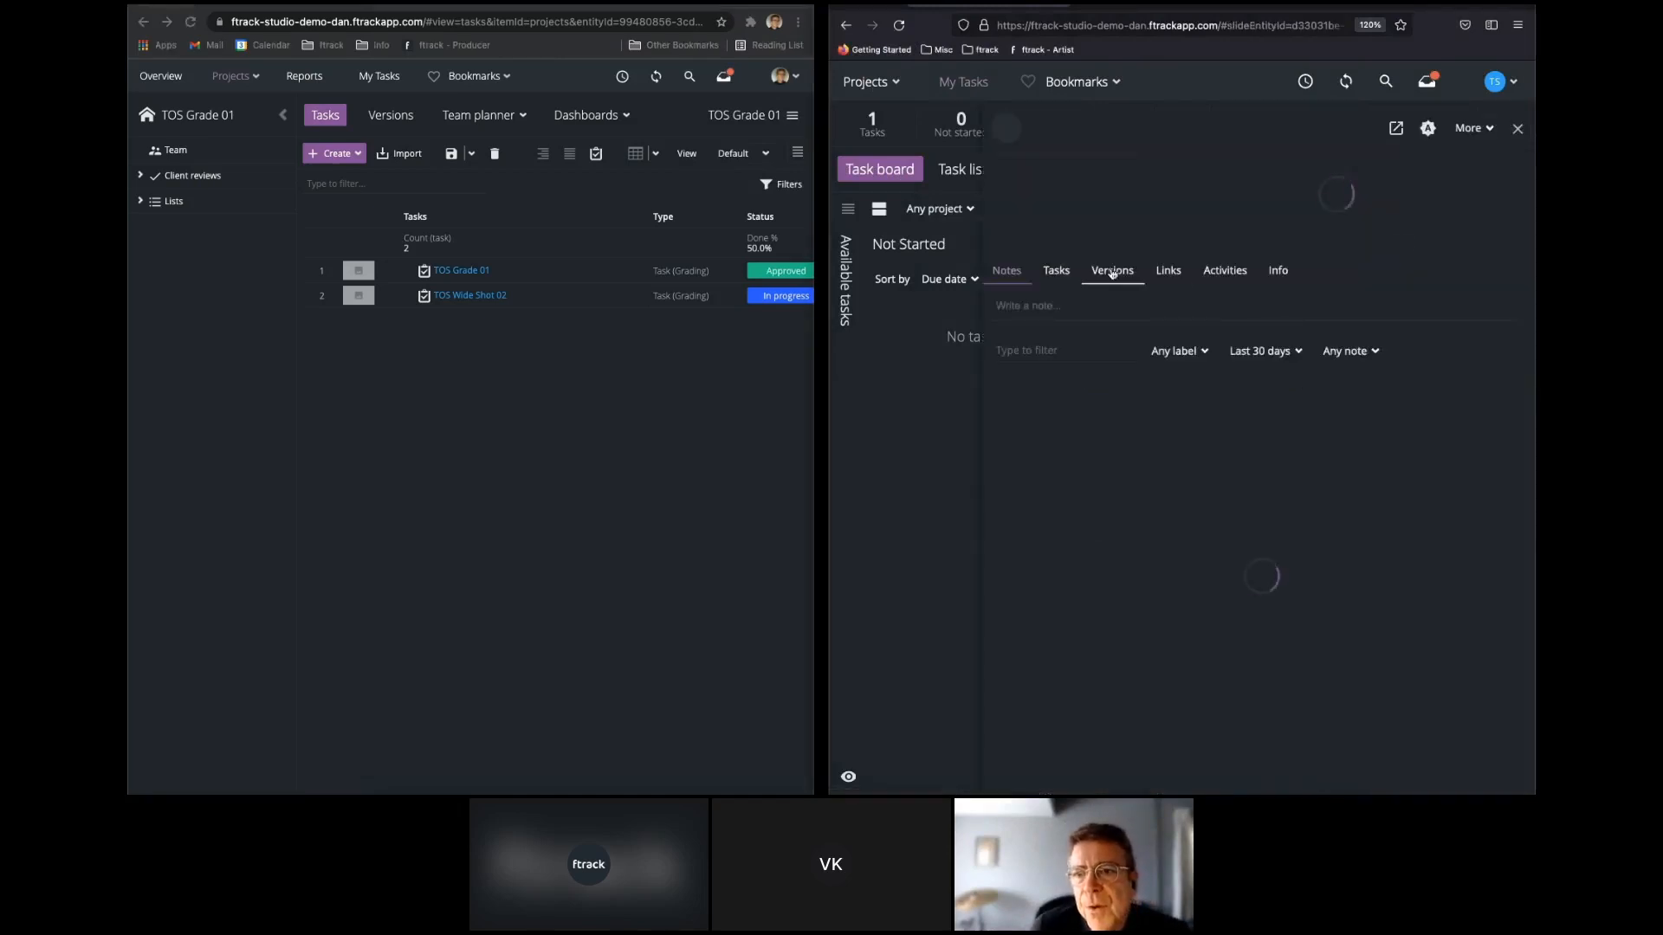
{"action": "left_click", "coordinate": [1115, 272]}
Upload TOS_Version00001 v01.mov through v05.mov from the Numbered Versions folder in Finder to the TOS Wide Shot 02 task.
{"action": "left_click", "coordinate": [381, 809]}
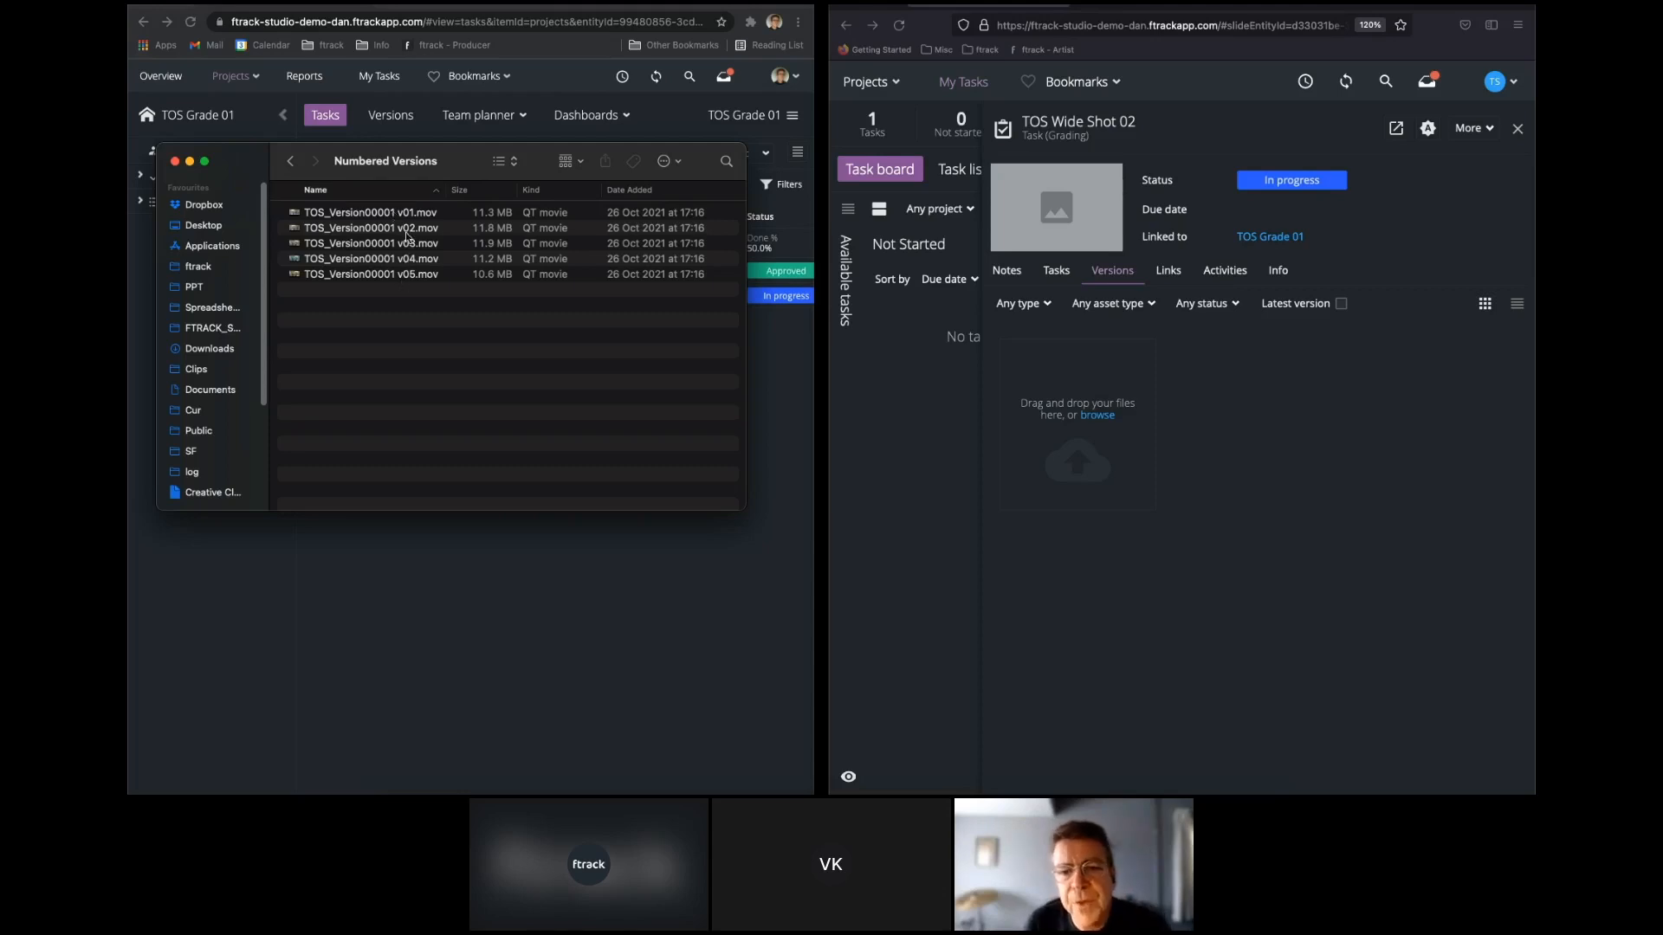
{"action": "left_click", "coordinate": [370, 216]}
{"action": "left_click", "coordinate": [374, 274], "text": "shift"}
{"action": "left_click_drag", "start_coordinate": [374, 229], "coordinate": [1144, 423]}
Open TOS_Version00001 v1 to v5 together in the review player from the producer's versions list.
{"action": "left_click", "coordinate": [1156, 9]}
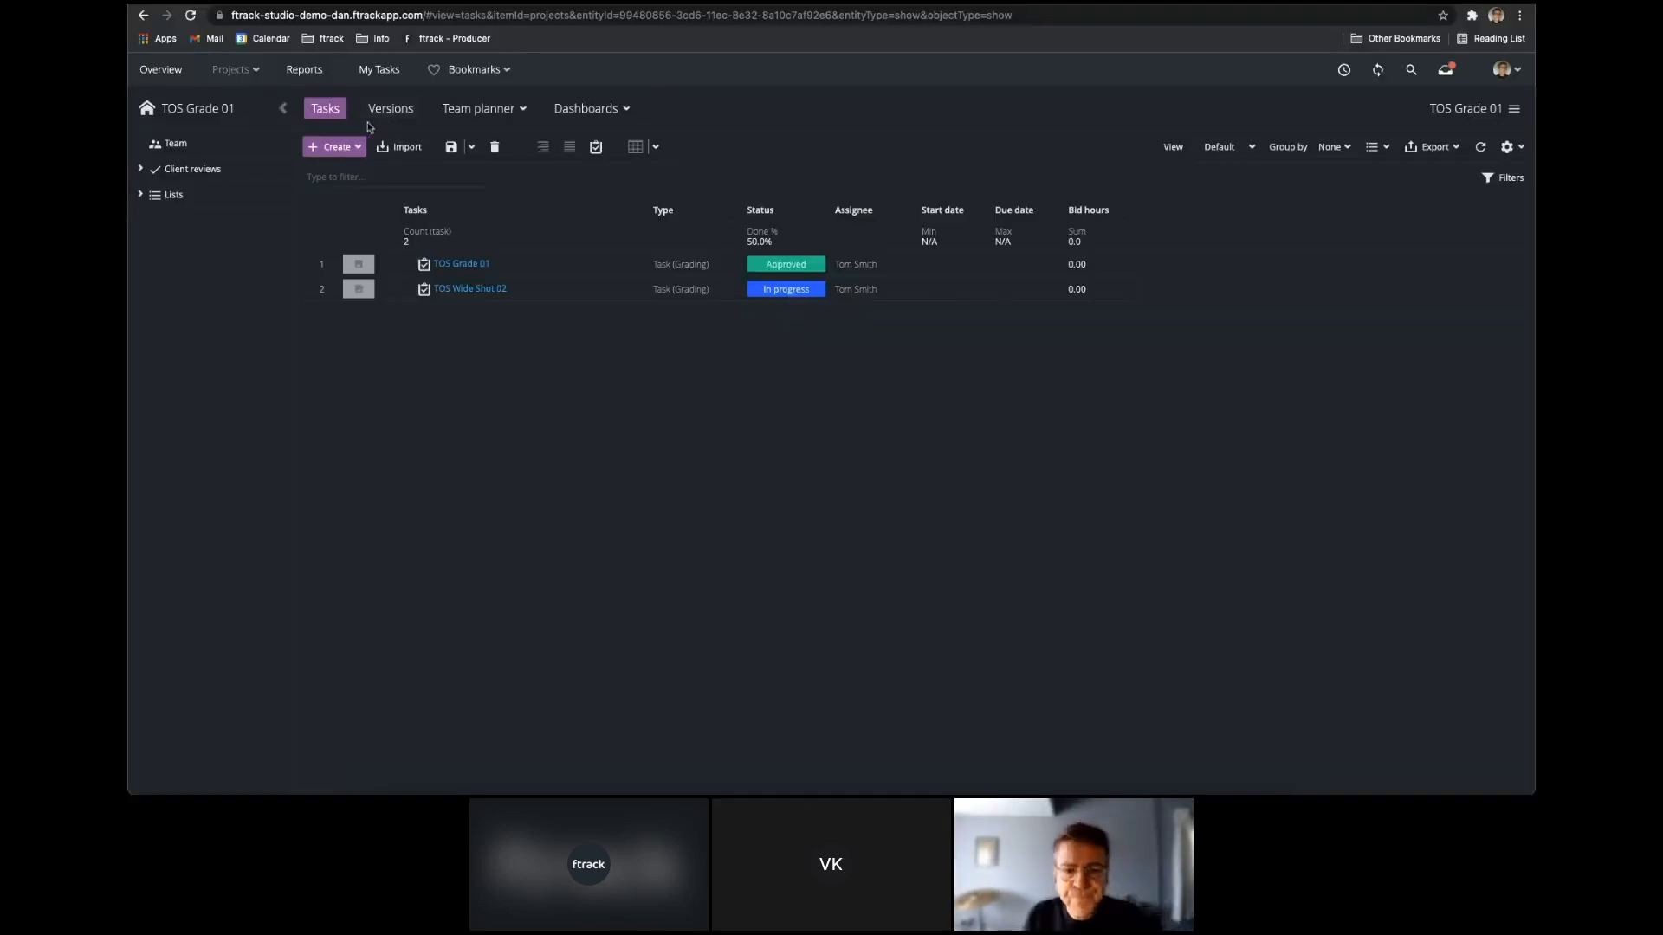
{"action": "left_click", "coordinate": [415, 108]}
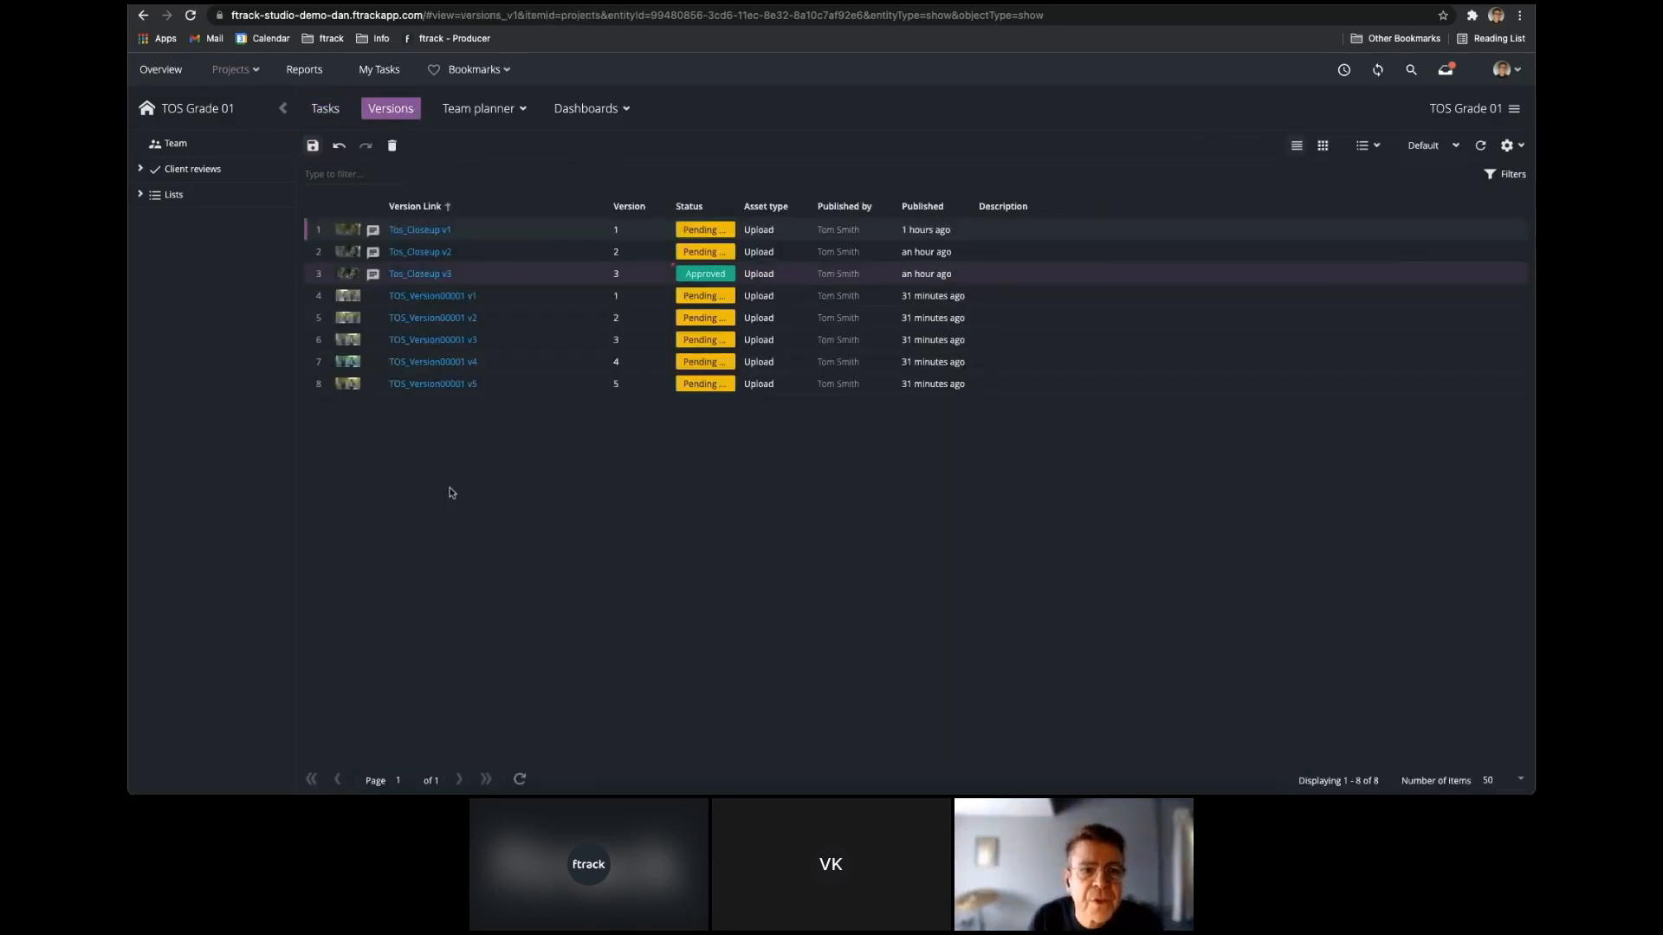
{"action": "left_click", "coordinate": [538, 299]}
{"action": "left_click", "coordinate": [542, 386], "text": "shift"}
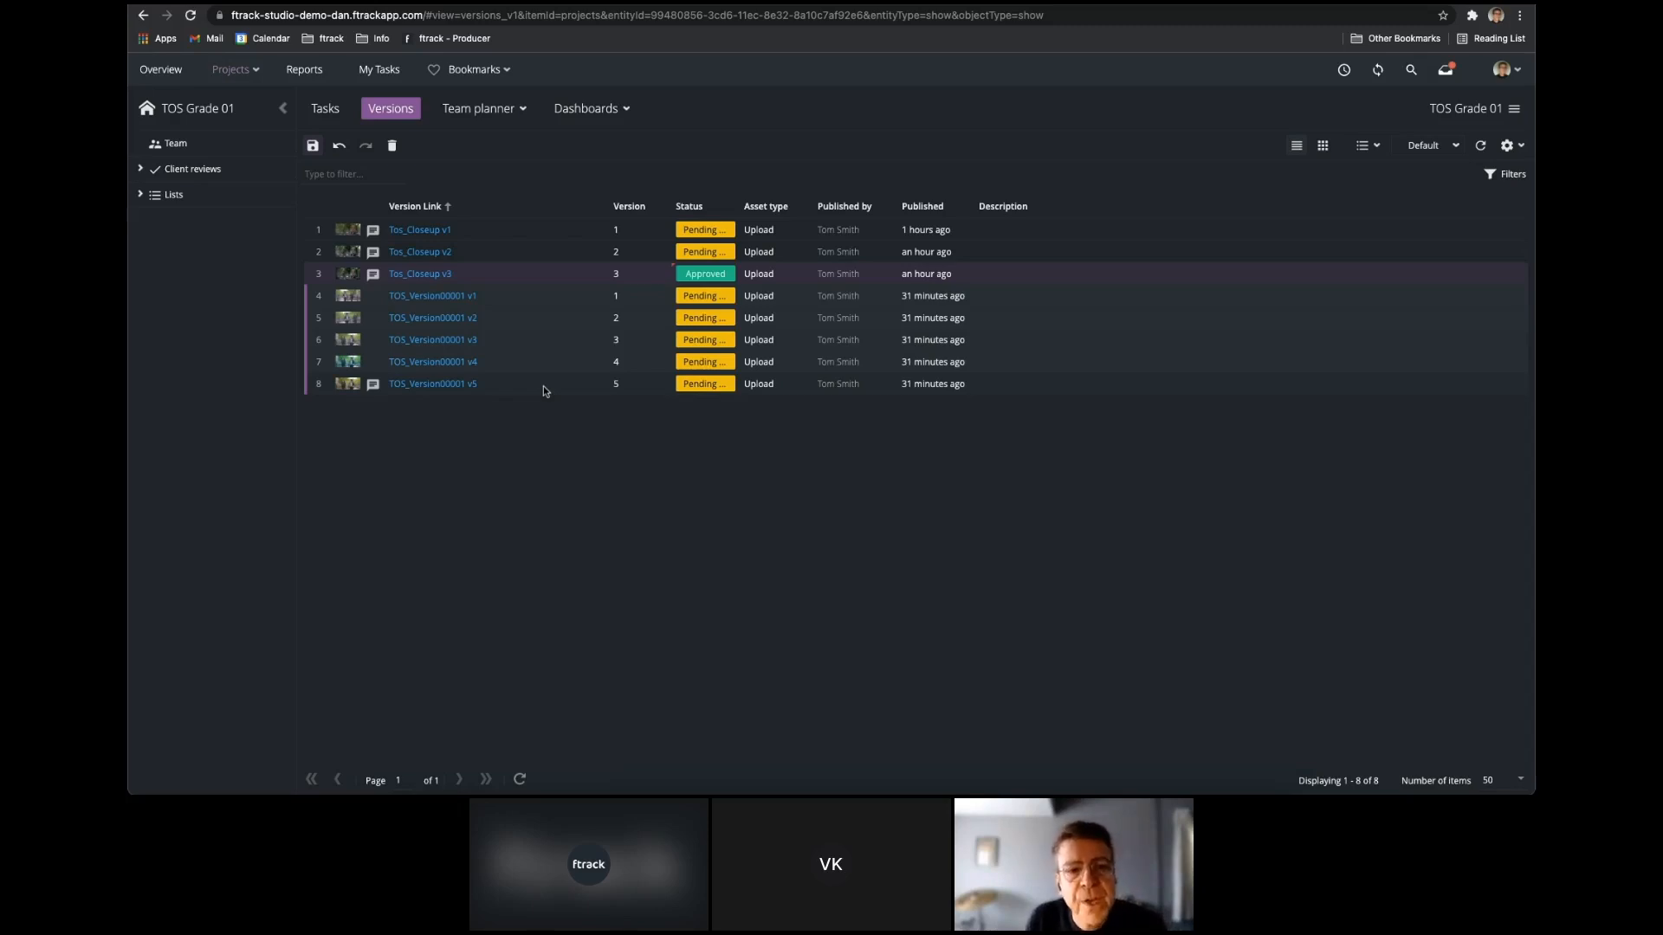
{"action": "right_click", "coordinate": [528, 306]}
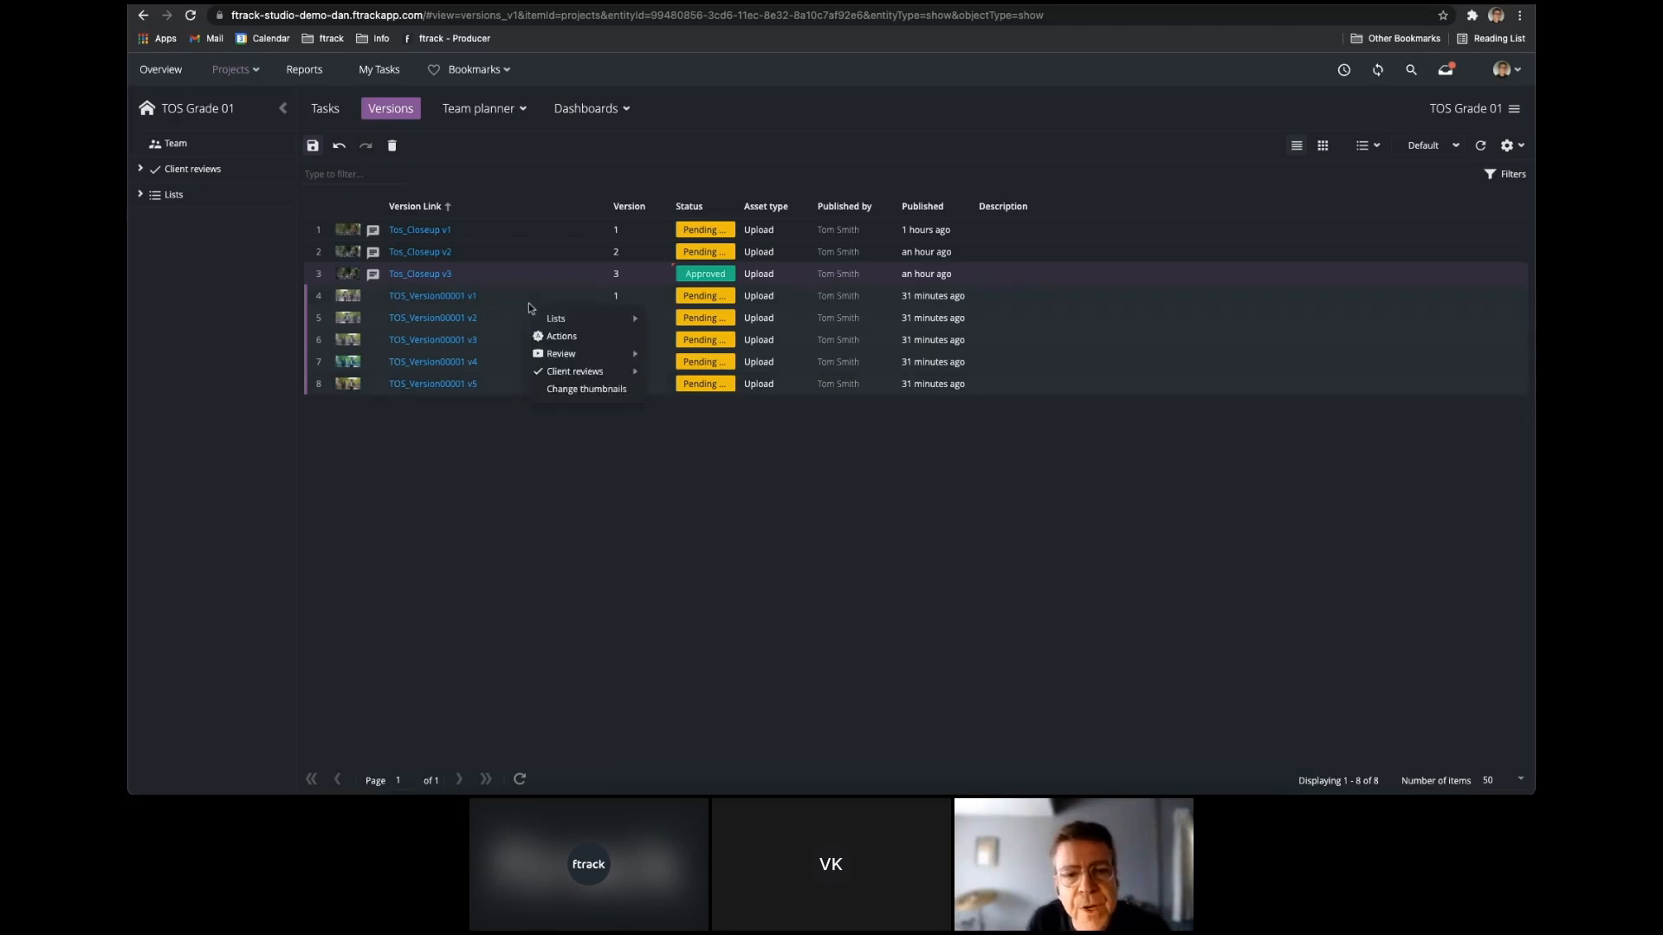
{"action": "mouse_move", "coordinate": [576, 352]}
{"action": "left_click", "coordinate": [702, 358]}
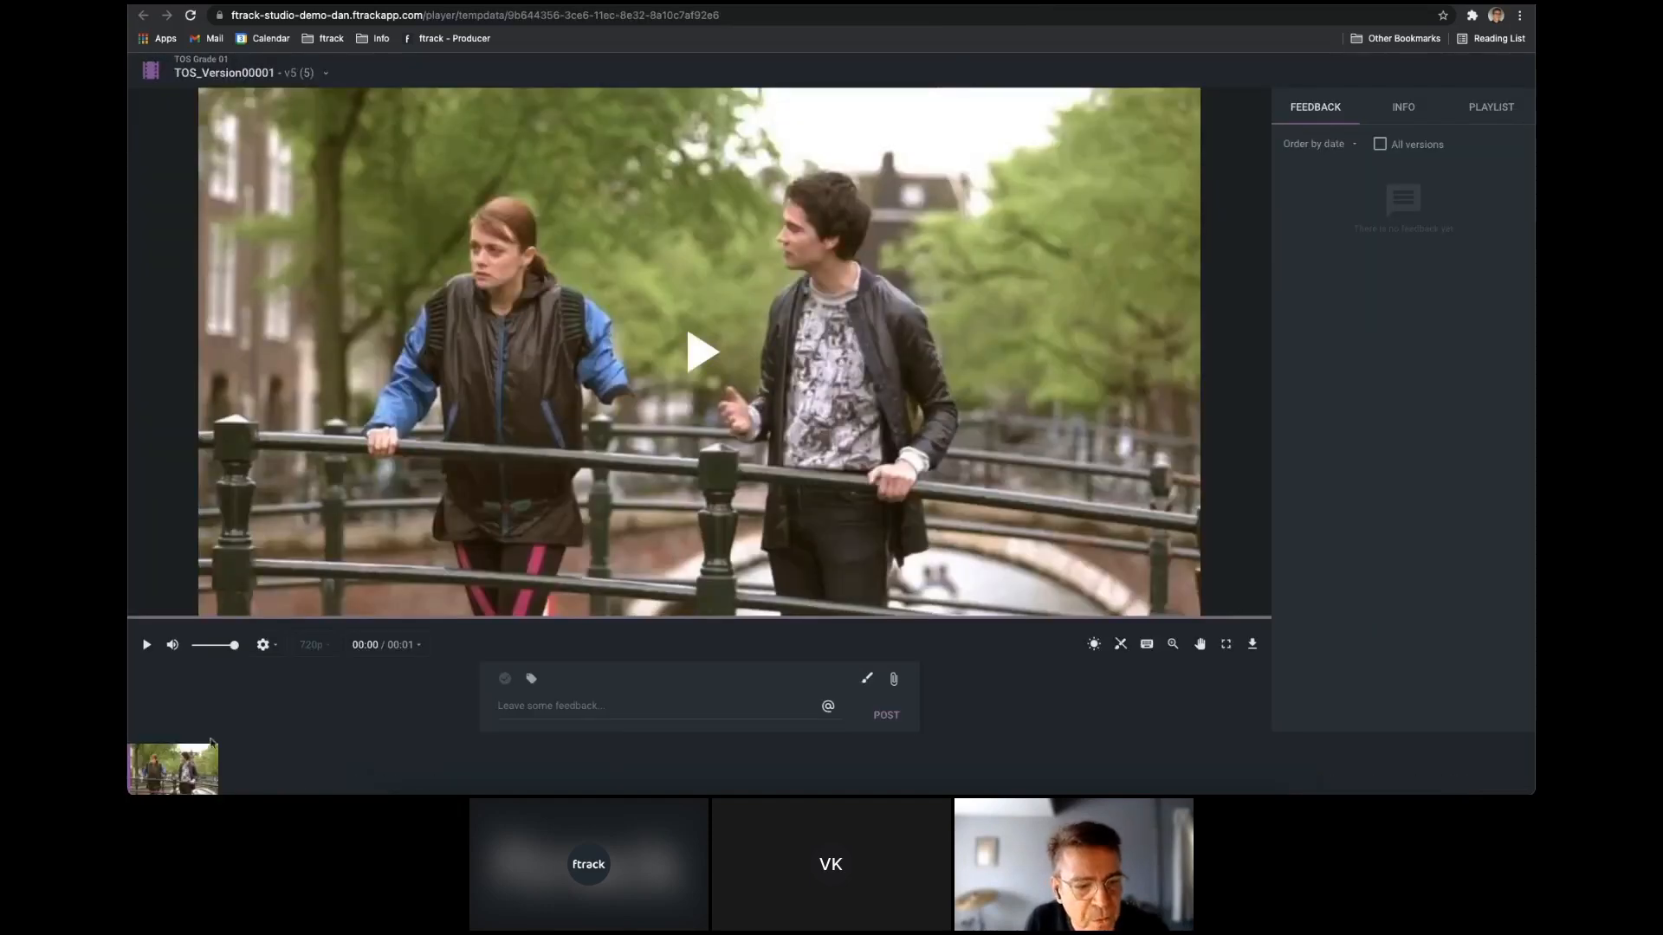
Browse the TOS_Version00001 iterations from the playlist thumbnail, ending on v3.
{"action": "mouse_move", "coordinate": [204, 765]}
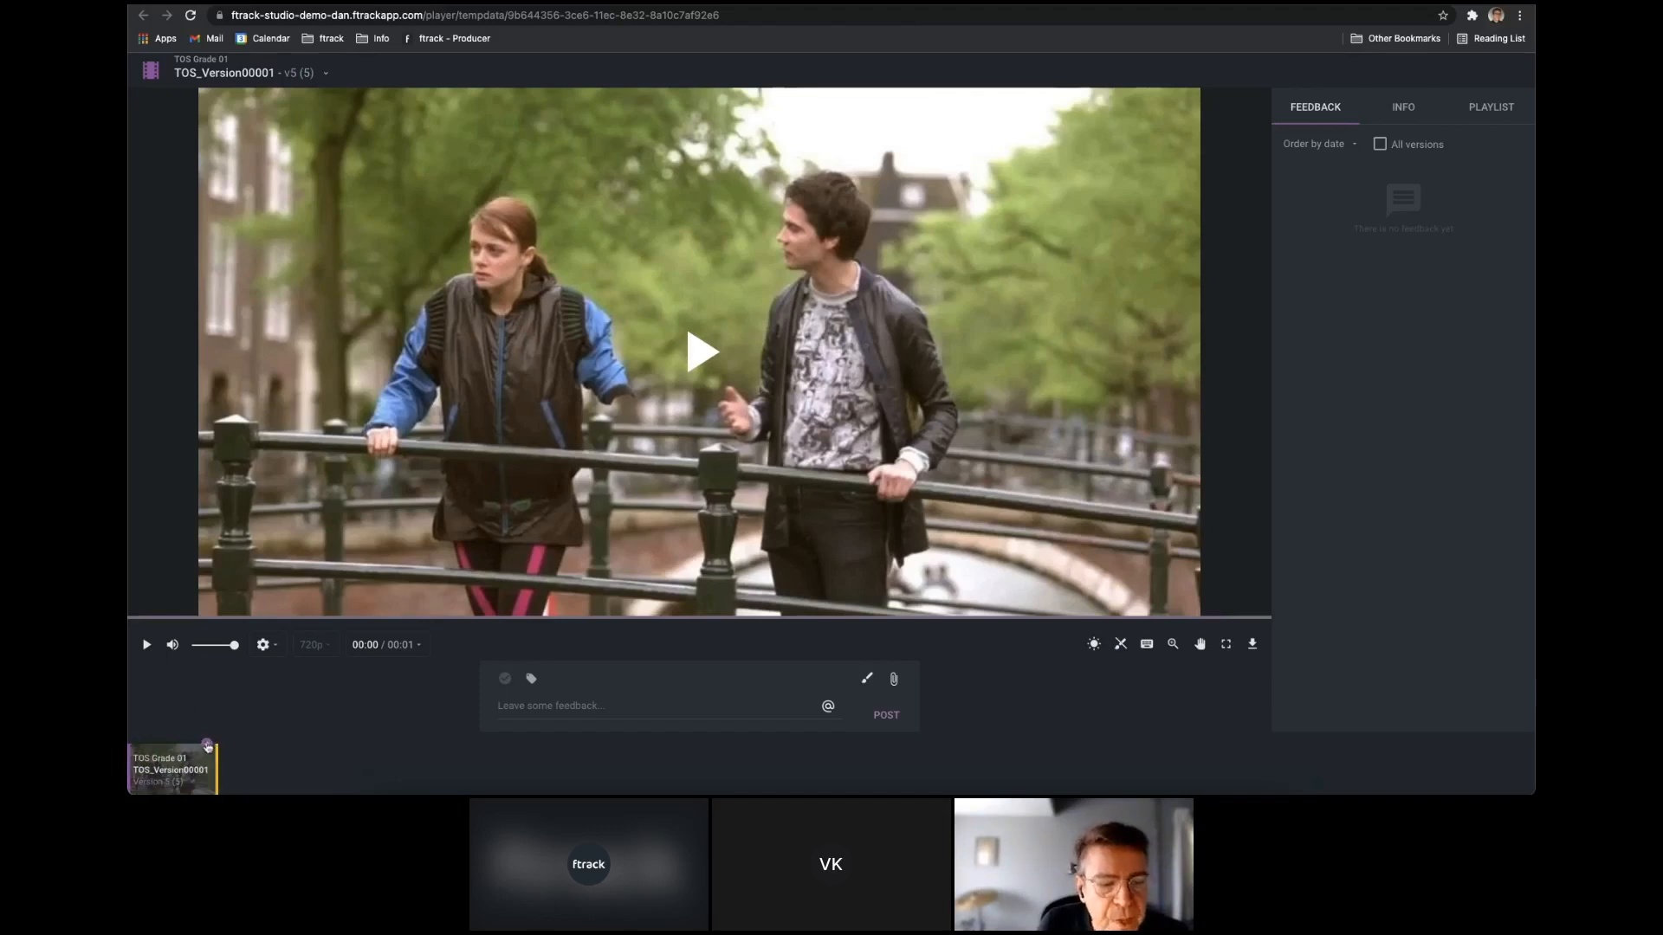
{"action": "left_click", "coordinate": [208, 742]}
{"action": "left_click", "coordinate": [199, 684]}
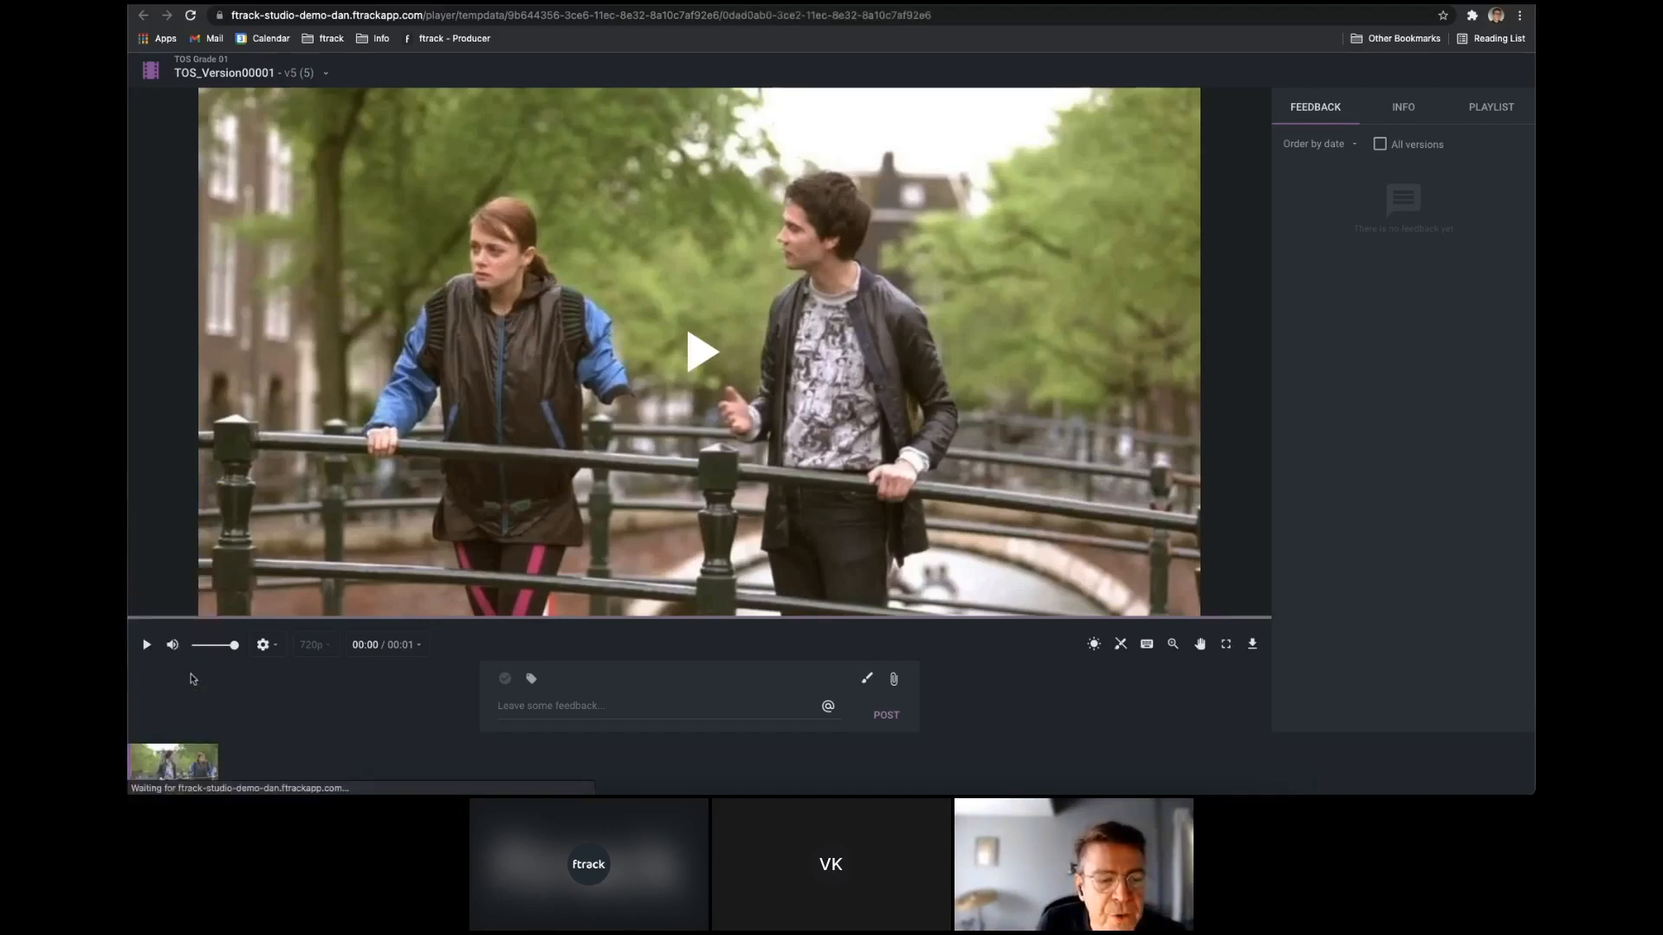
{"action": "left_click", "coordinate": [208, 744]}
{"action": "left_click", "coordinate": [174, 623]}
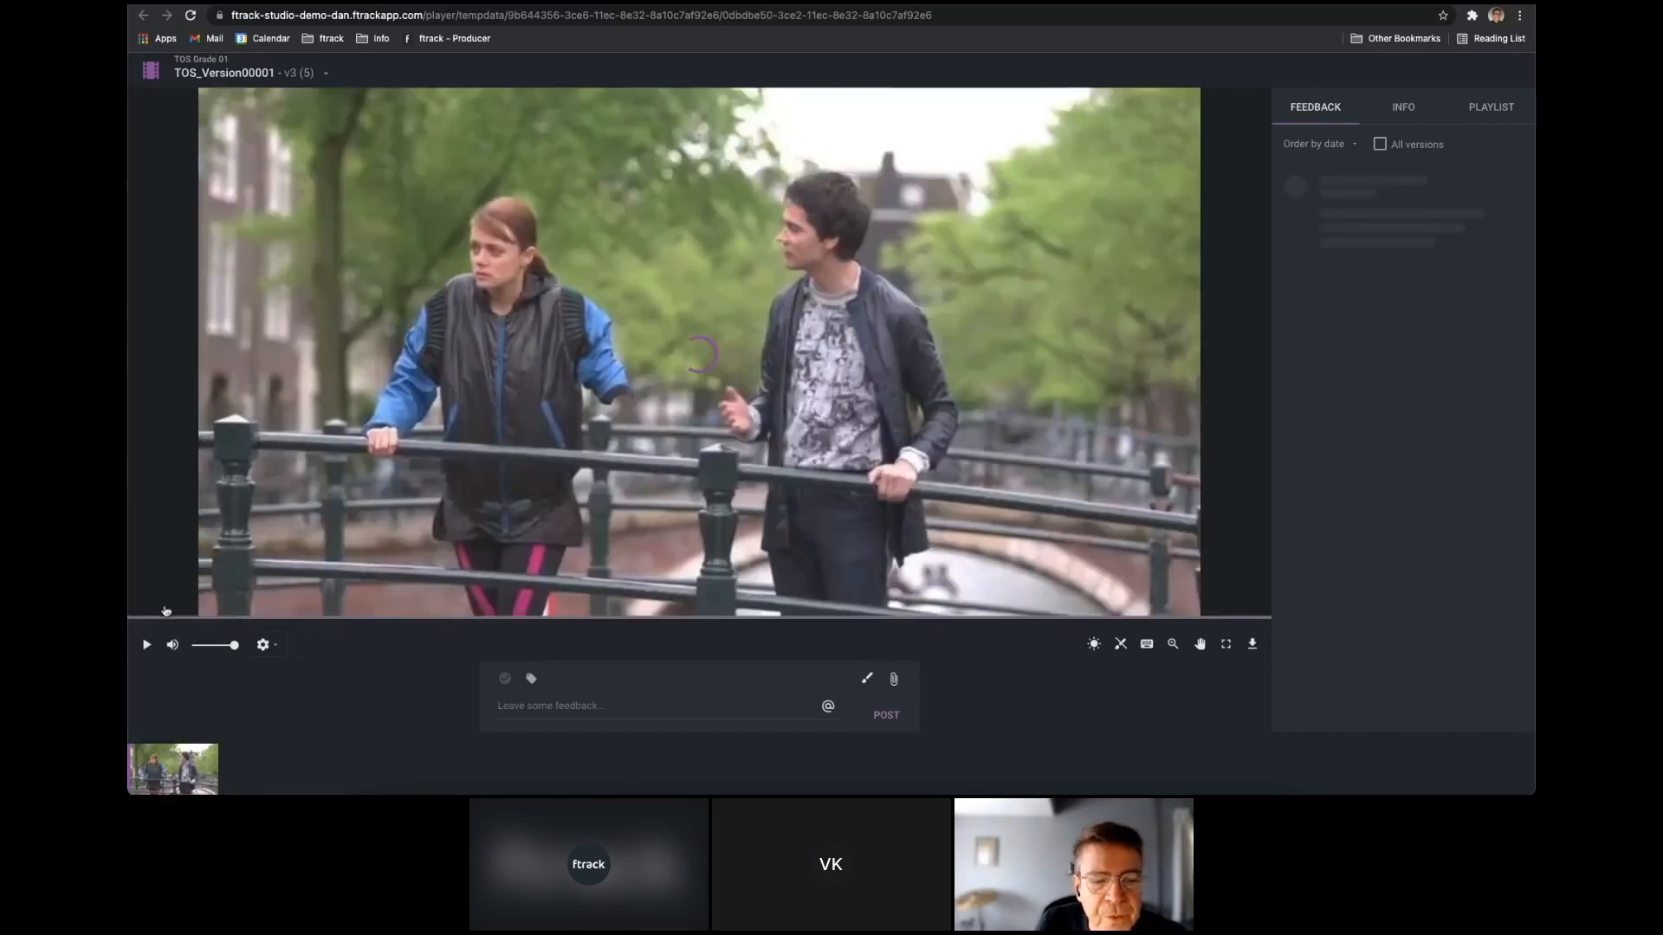
View TOS_Version00001 v4, v5 and v1 in turn using the version selector above the player.
{"action": "left_click", "coordinate": [326, 72]}
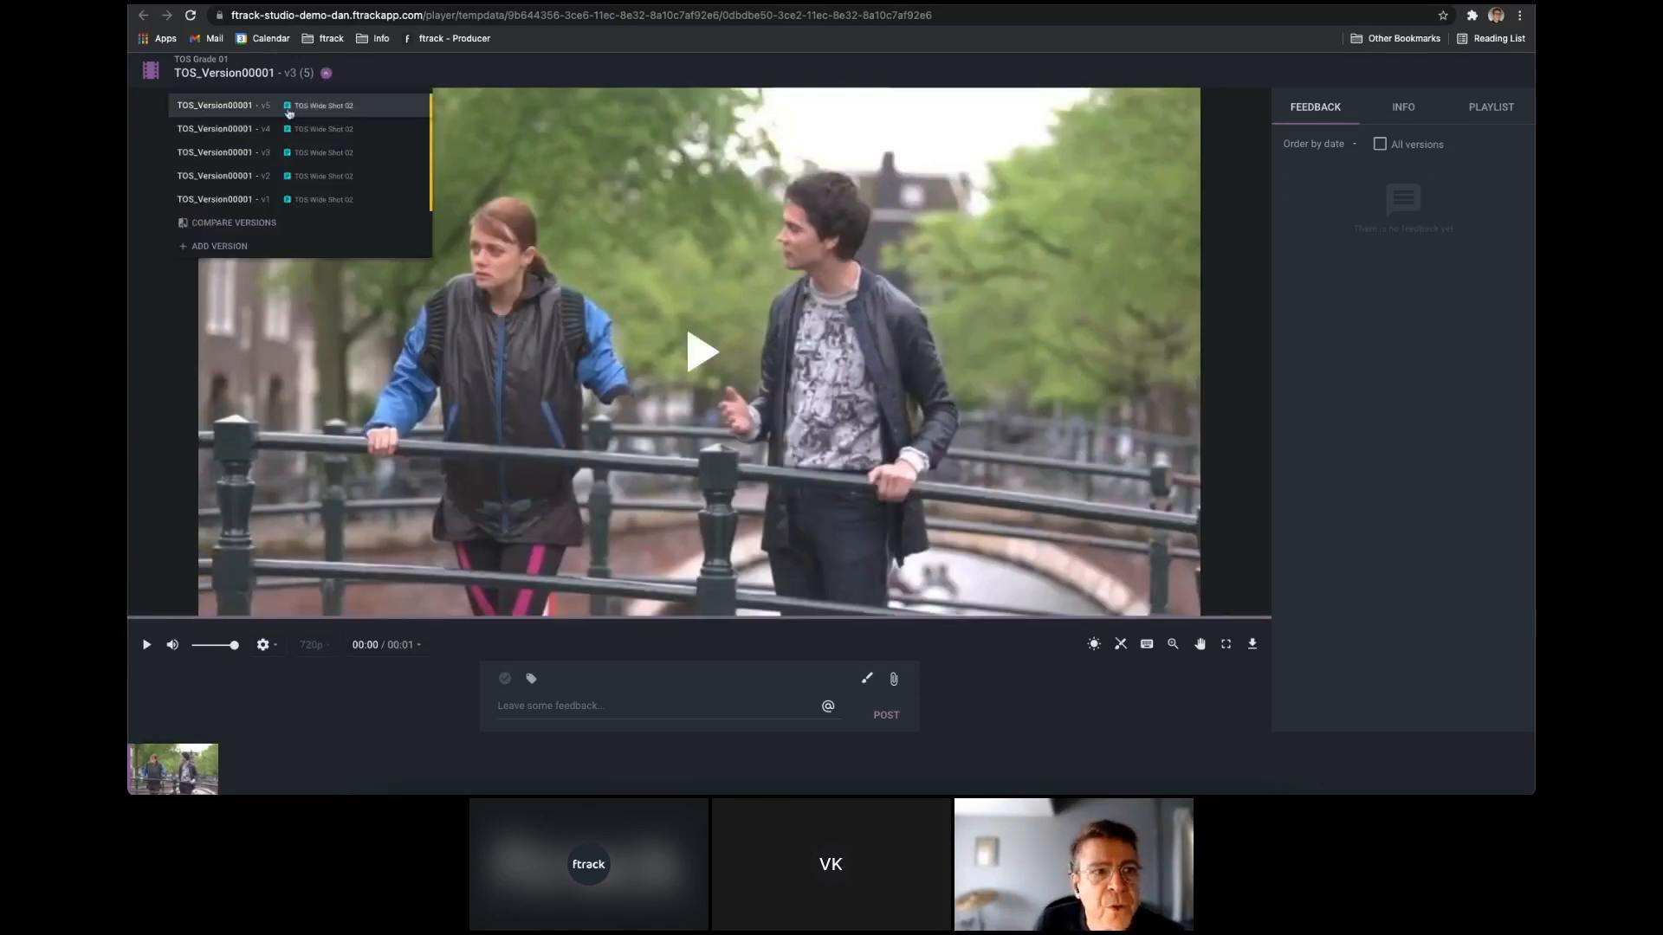
{"action": "left_click", "coordinate": [273, 130]}
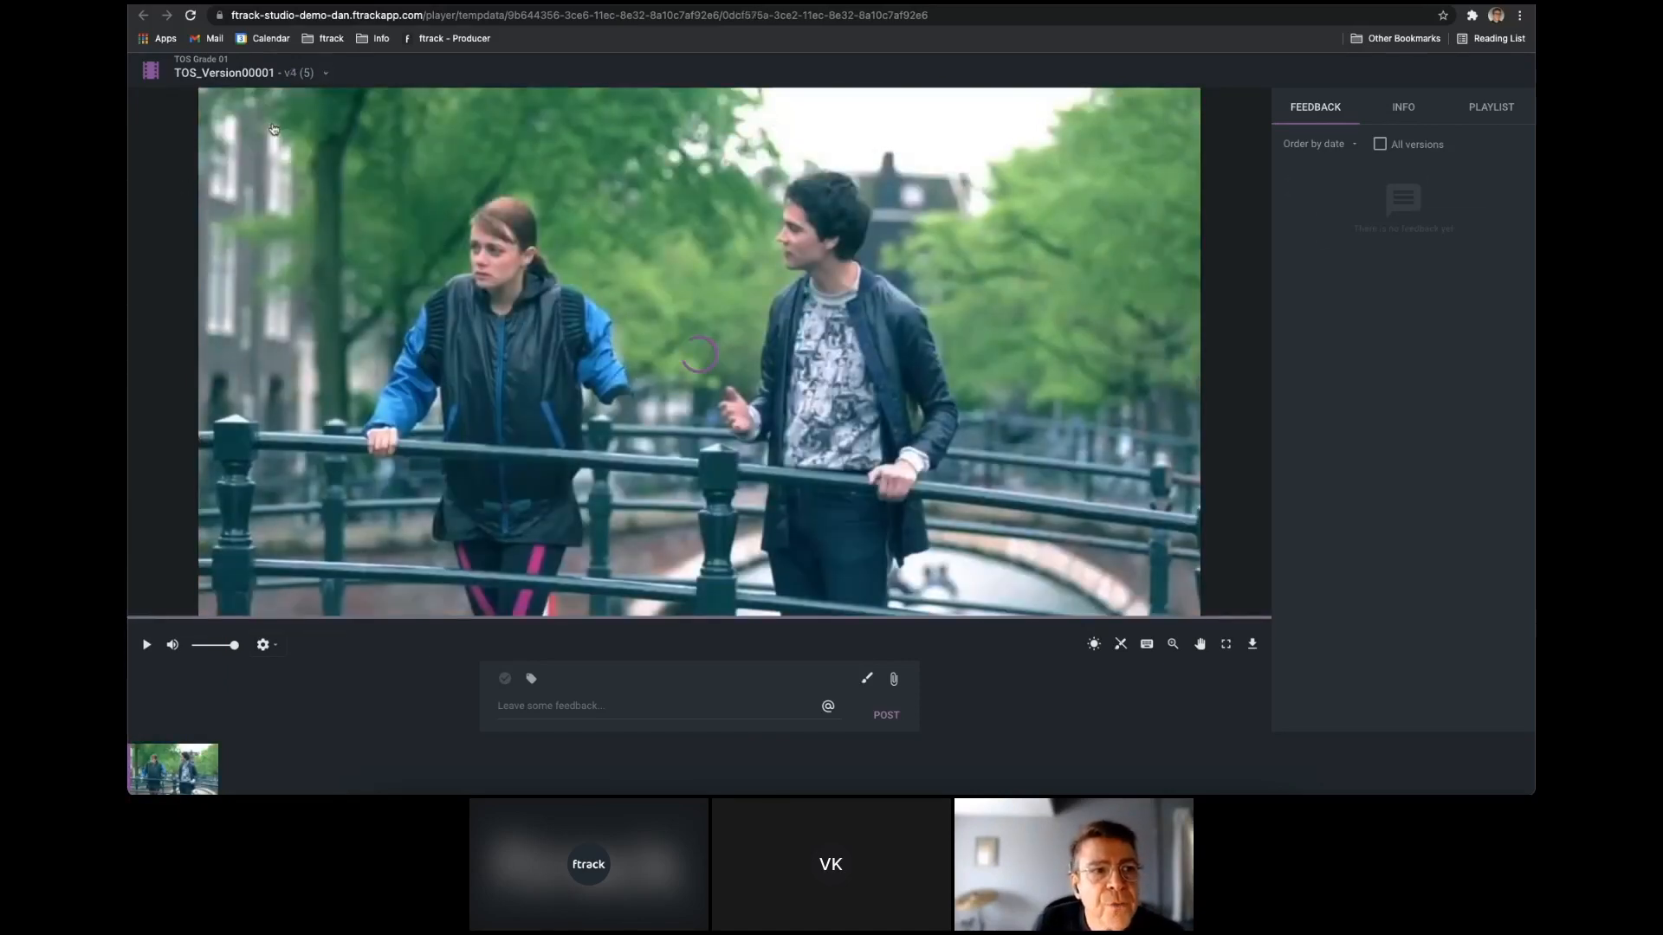
{"action": "left_click", "coordinate": [326, 73]}
{"action": "left_click", "coordinate": [257, 105]}
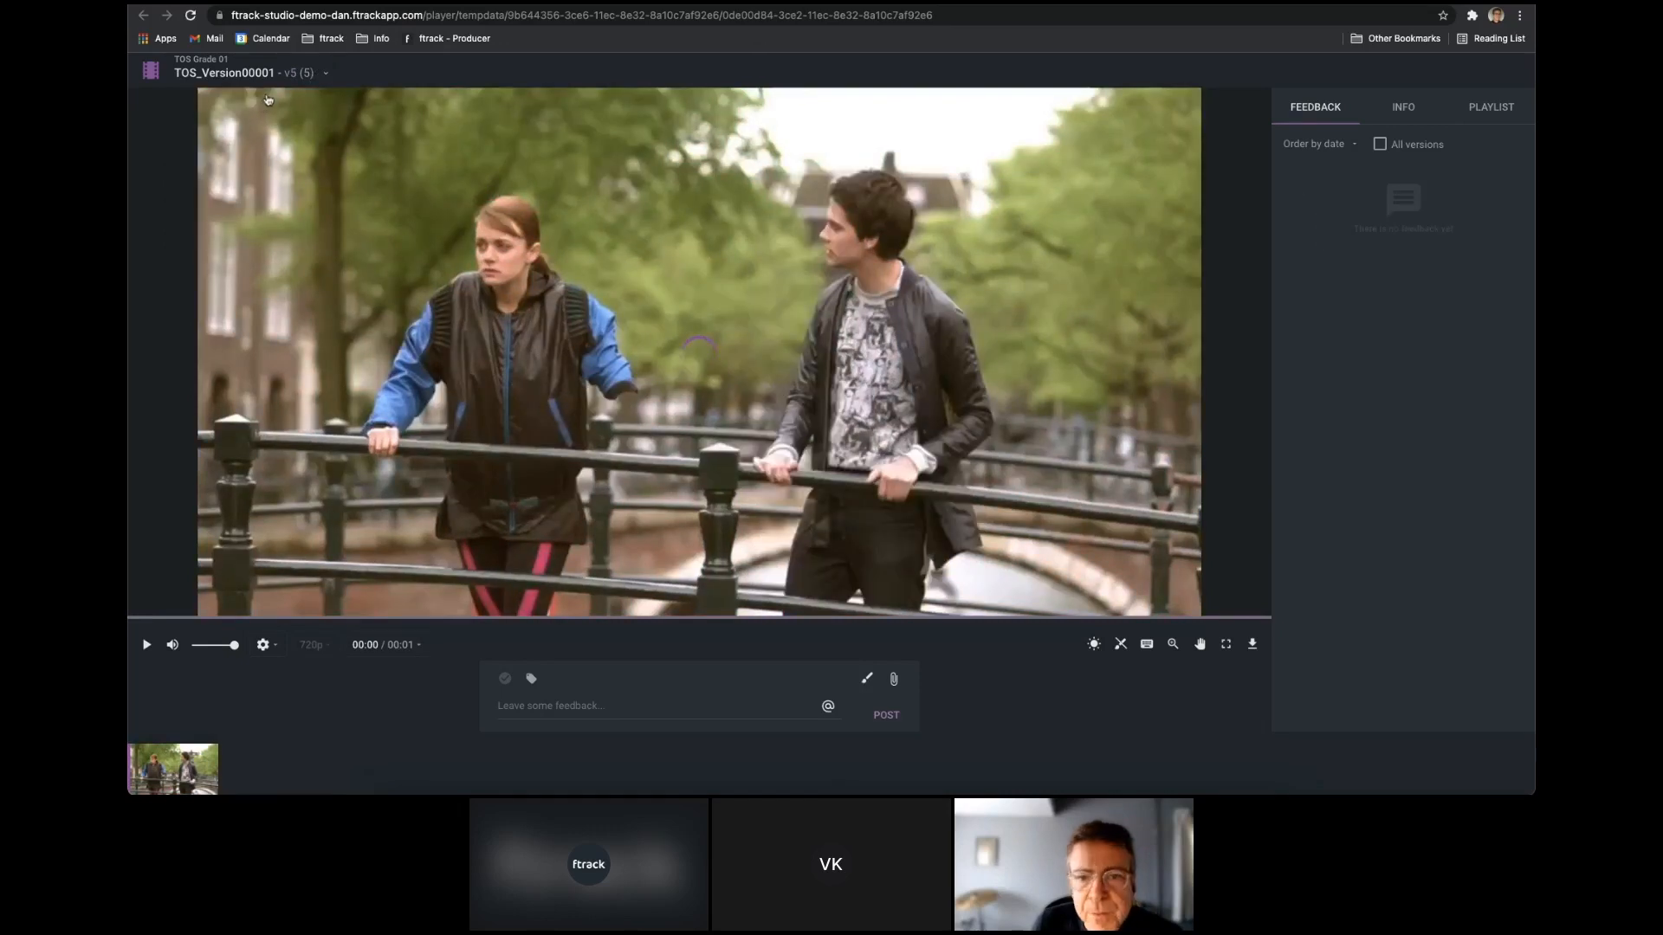
{"action": "left_click", "coordinate": [326, 73]}
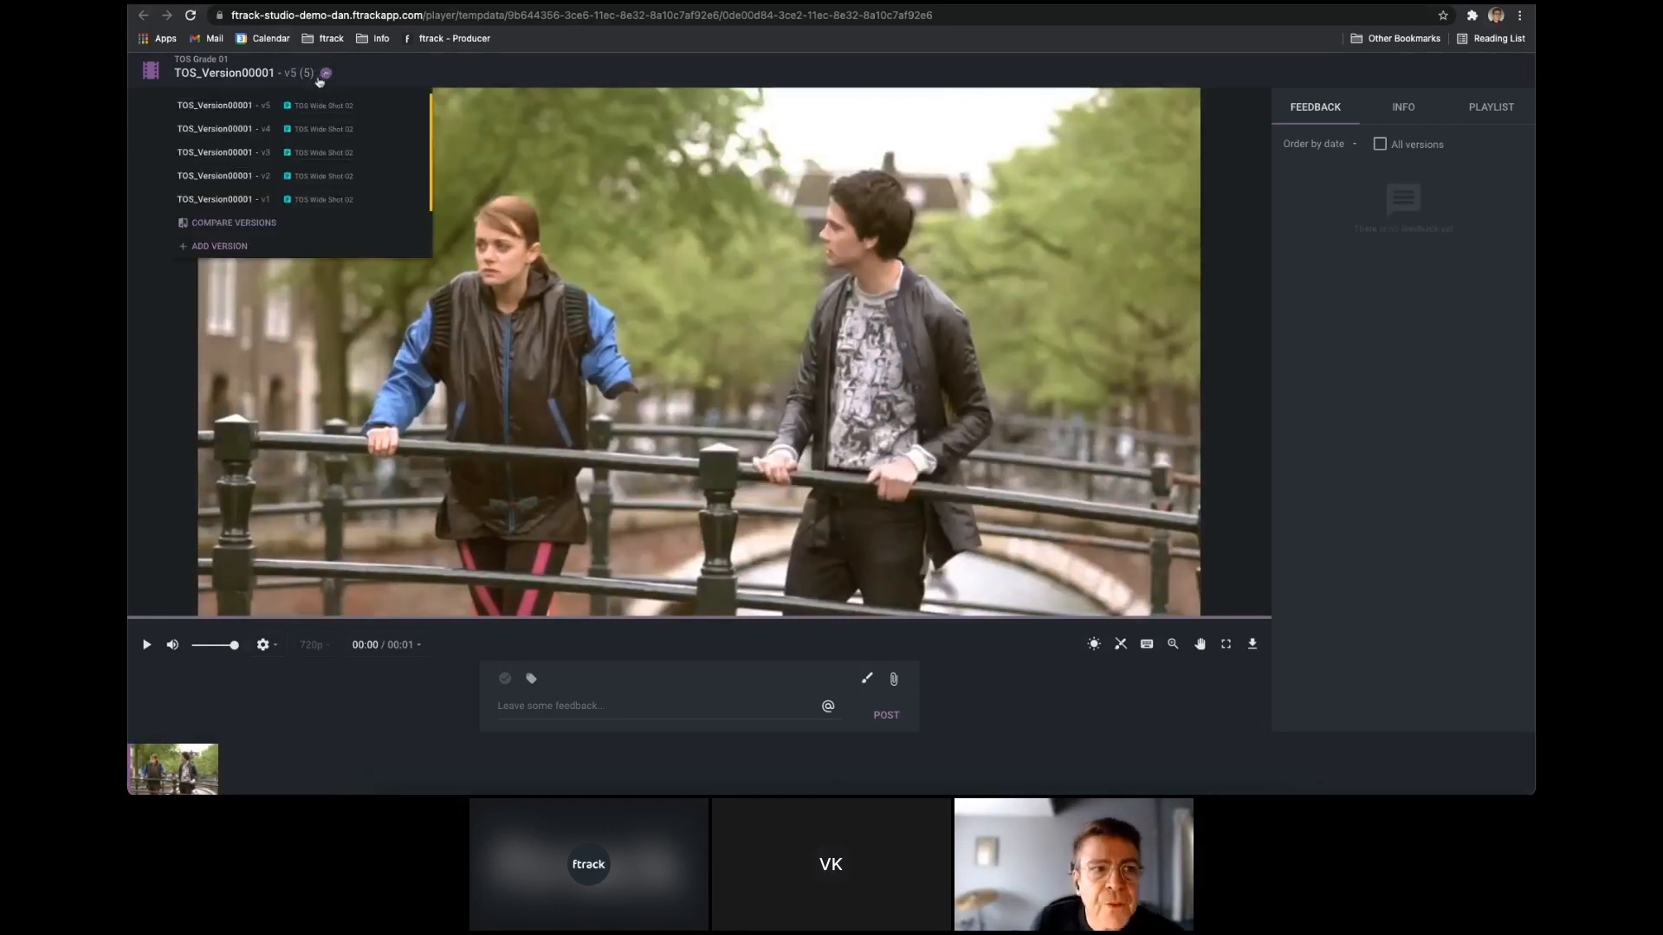
{"action": "left_click", "coordinate": [250, 201]}
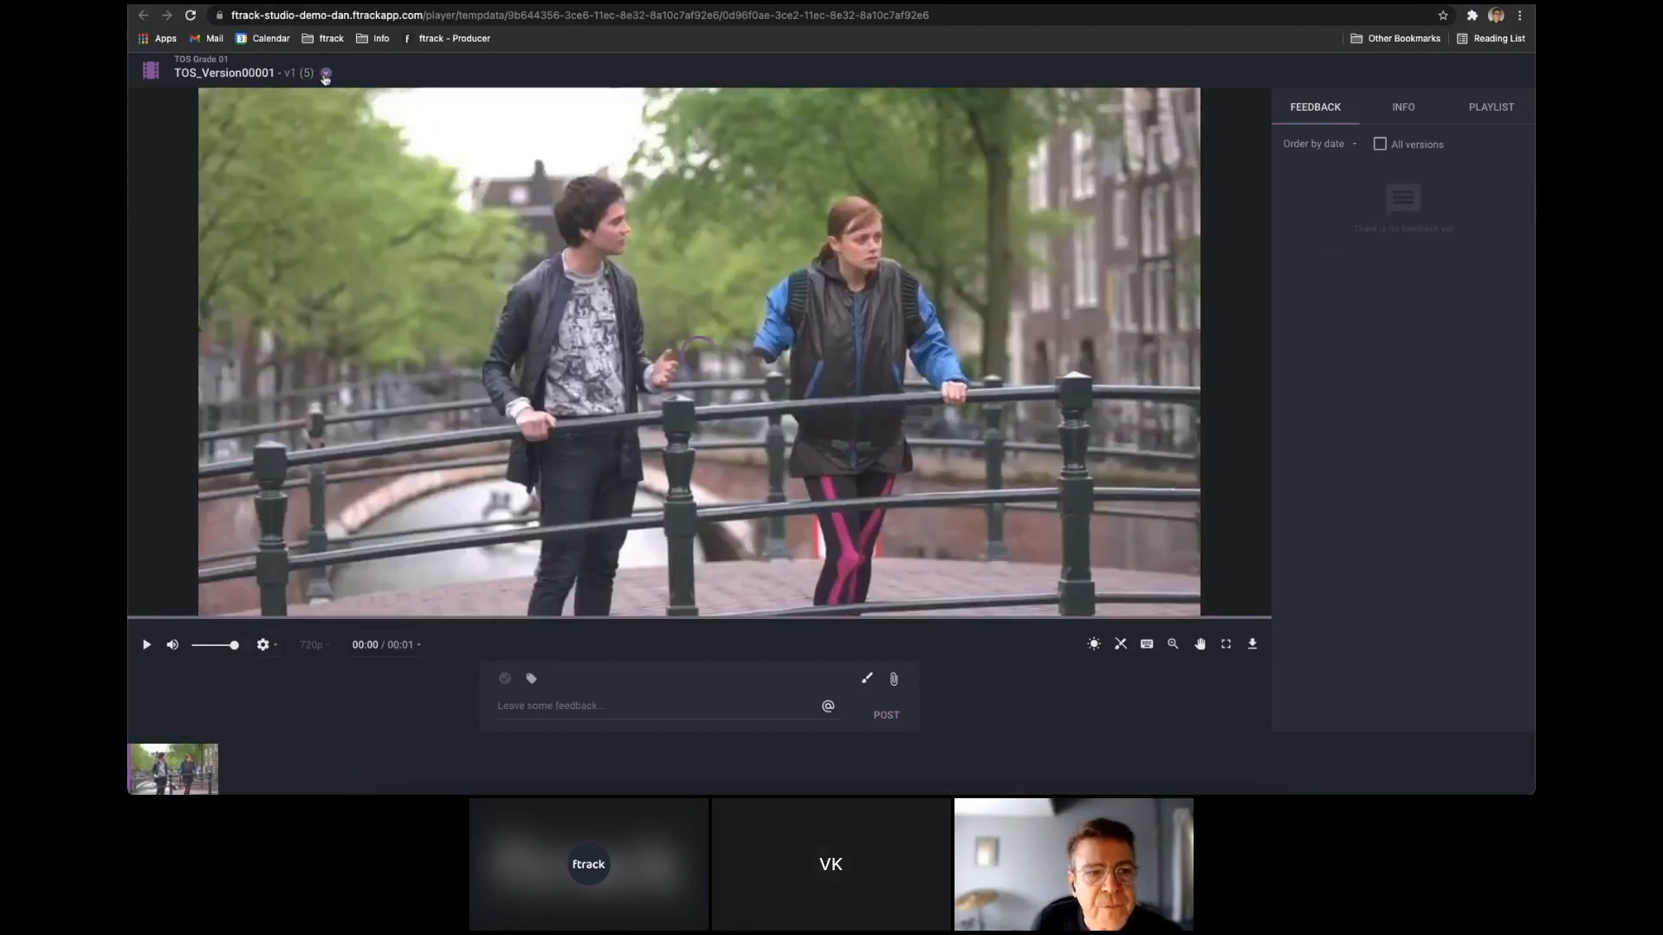
Compare TOS_Version00001 v1 with v5 in Side by side mode and play both clips.
{"action": "left_click", "coordinate": [326, 73]}
{"action": "left_click", "coordinate": [233, 222]}
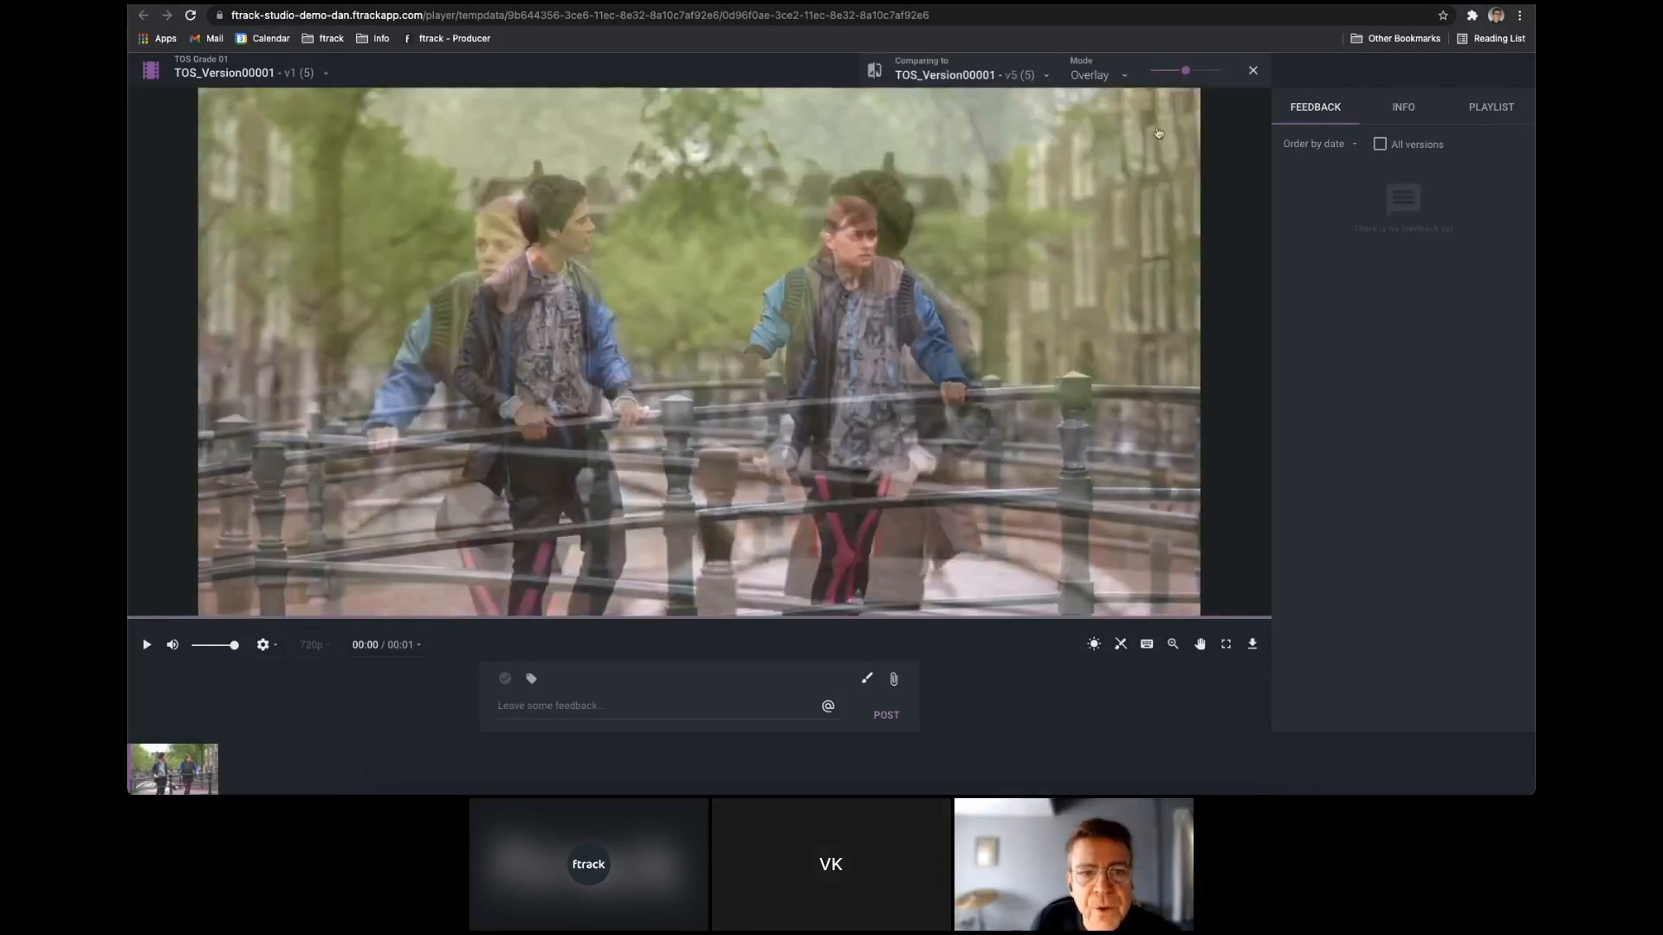
{"action": "left_click", "coordinate": [1113, 80]}
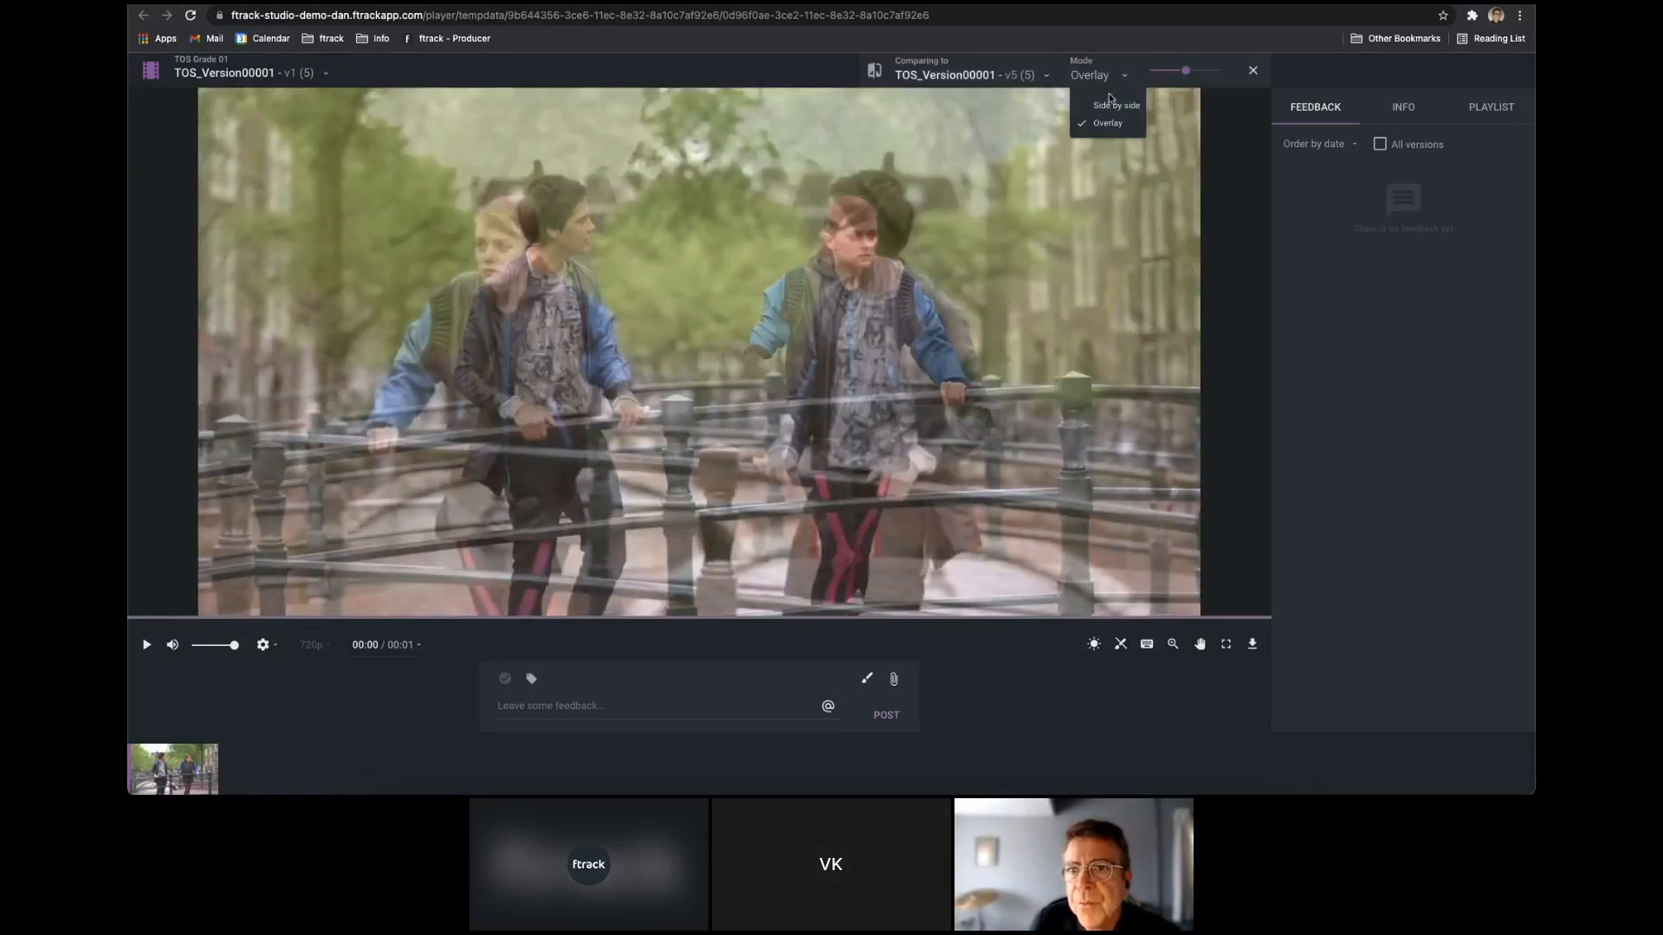
{"action": "left_click", "coordinate": [1113, 106]}
{"action": "left_click", "coordinate": [146, 645]}
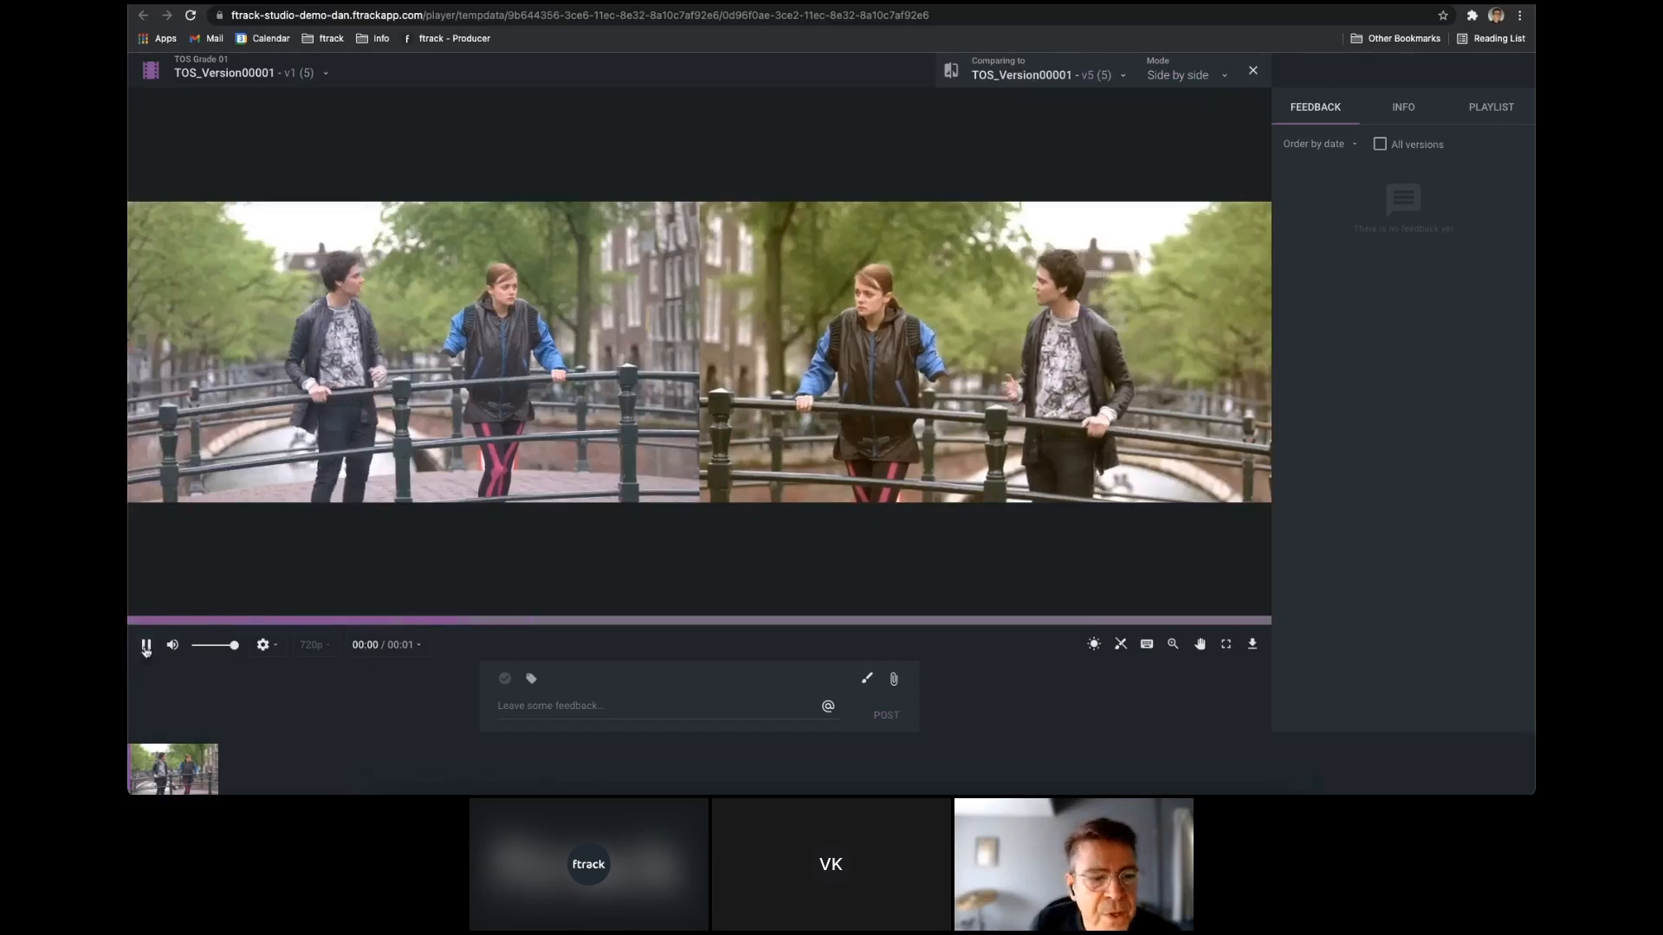
Compare TOS_Version00001 v1 with v3 instead and set the comparison mode to Overlay.
{"action": "left_click", "coordinate": [1123, 75]}
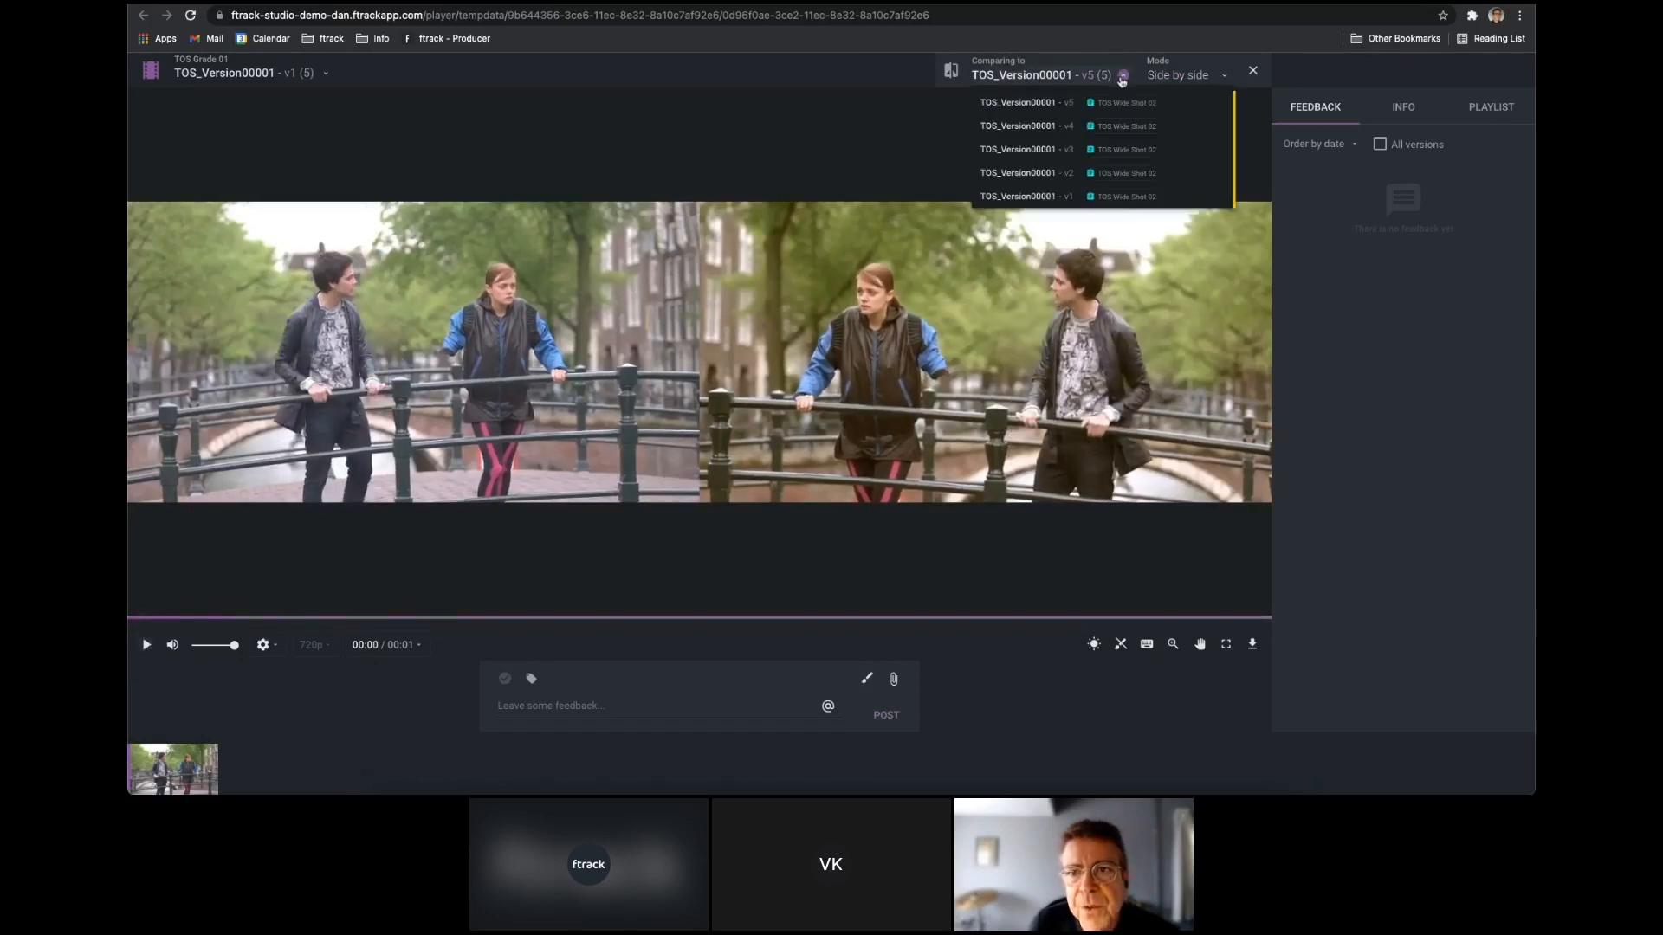
{"action": "left_click", "coordinate": [1044, 149]}
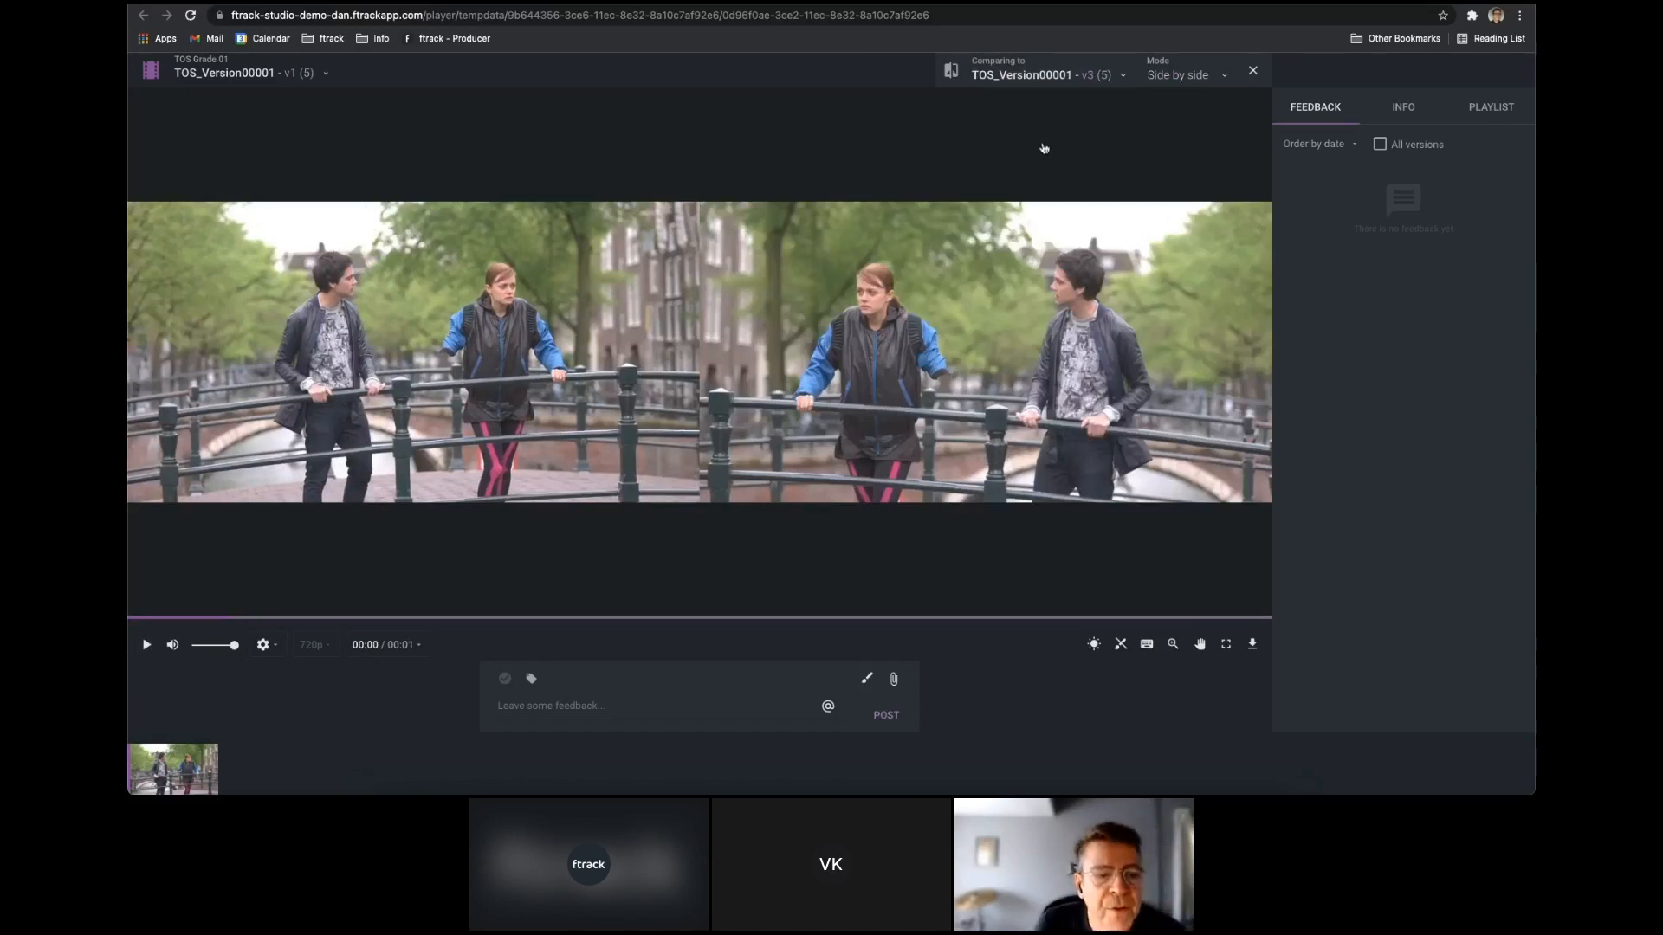
{"action": "left_click", "coordinate": [1207, 76]}
{"action": "left_click", "coordinate": [1183, 123]}
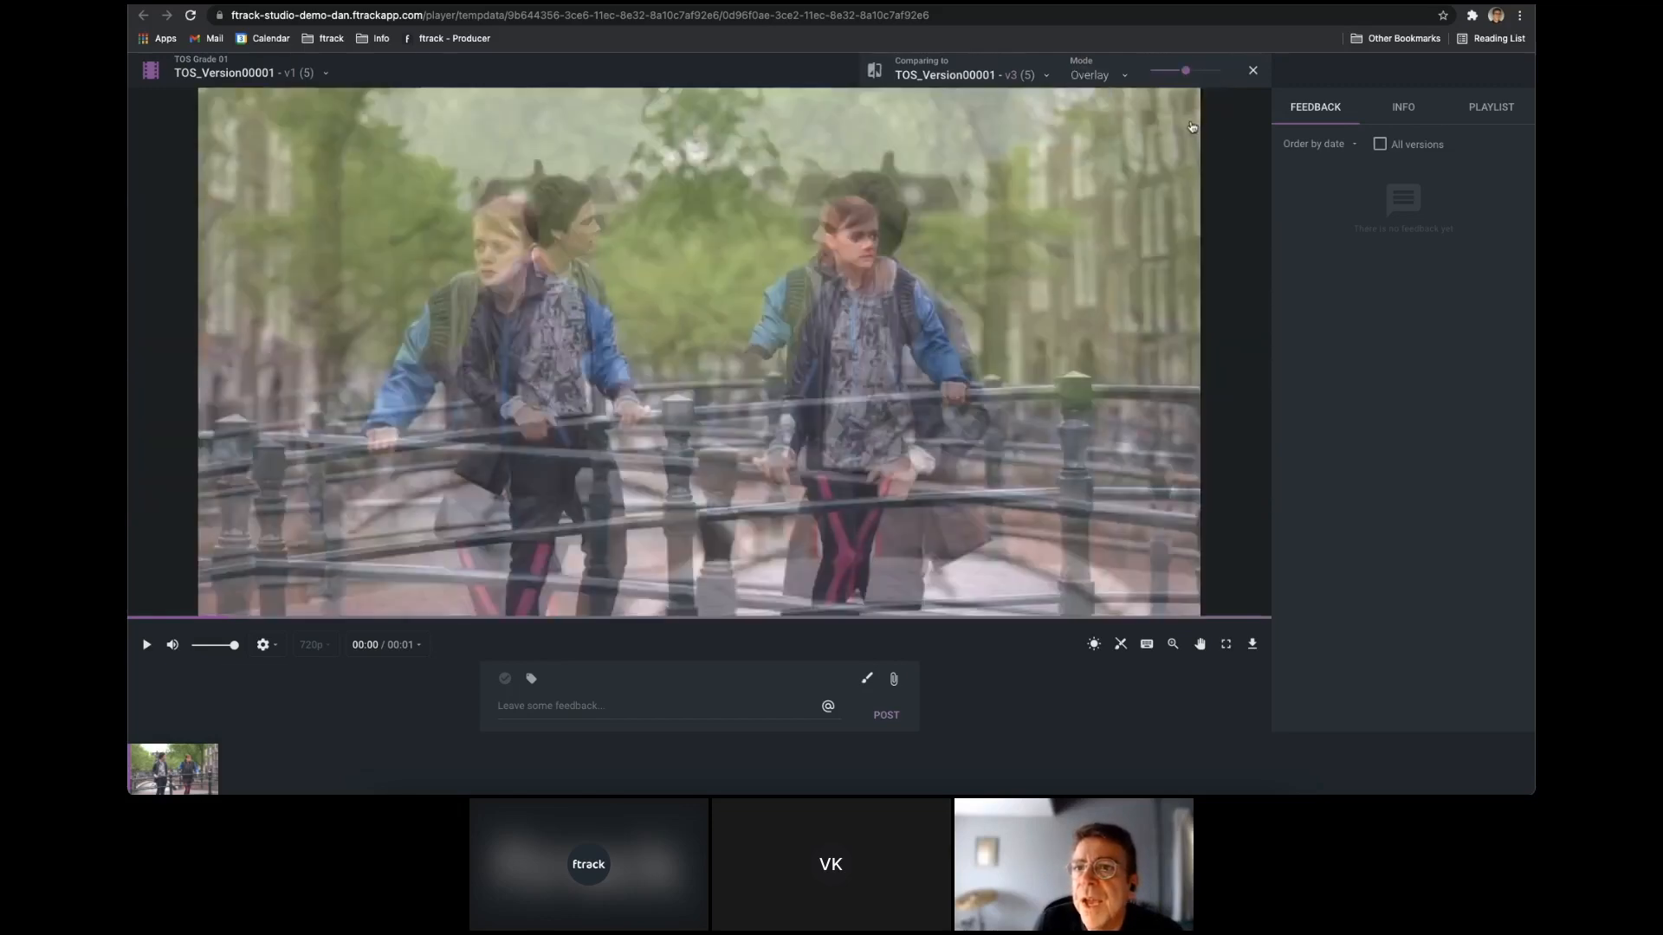
Adjust the overlay blend between TOS_Version00001 v1 and v3.
{"action": "left_click_drag", "start_coordinate": [1185, 72], "coordinate": [1221, 87]}
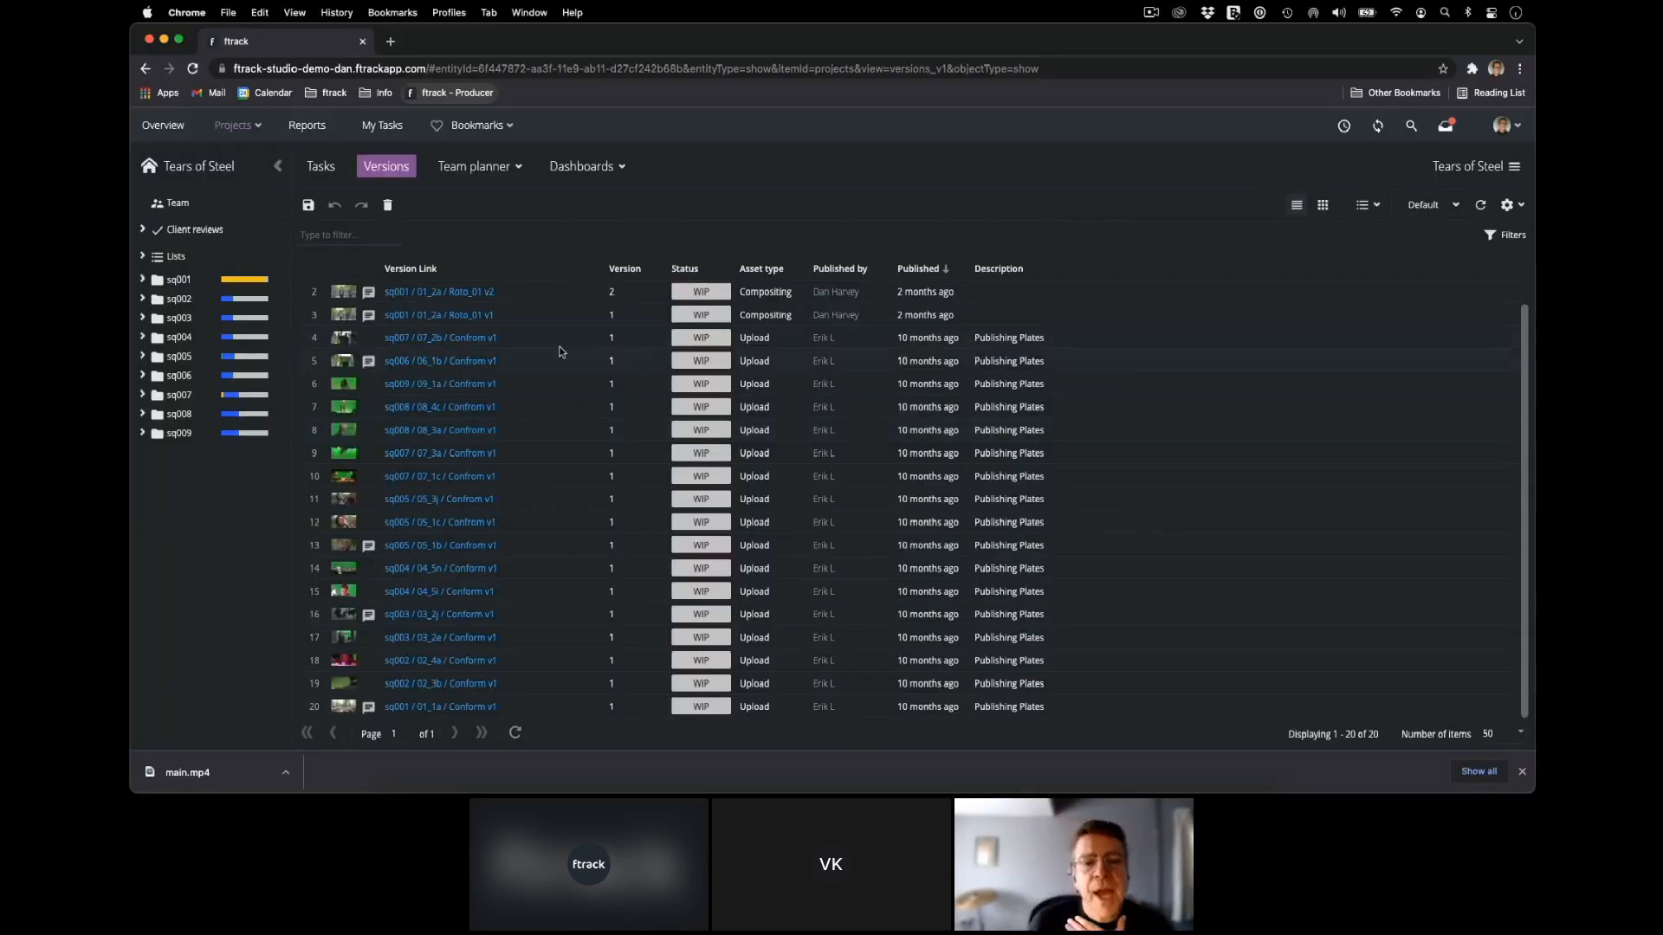
Select the four versions from sq007 / 07_2b through sq008 / 08_4c and play the selection in the Web Player.
{"action": "left_click", "coordinate": [558, 337]}
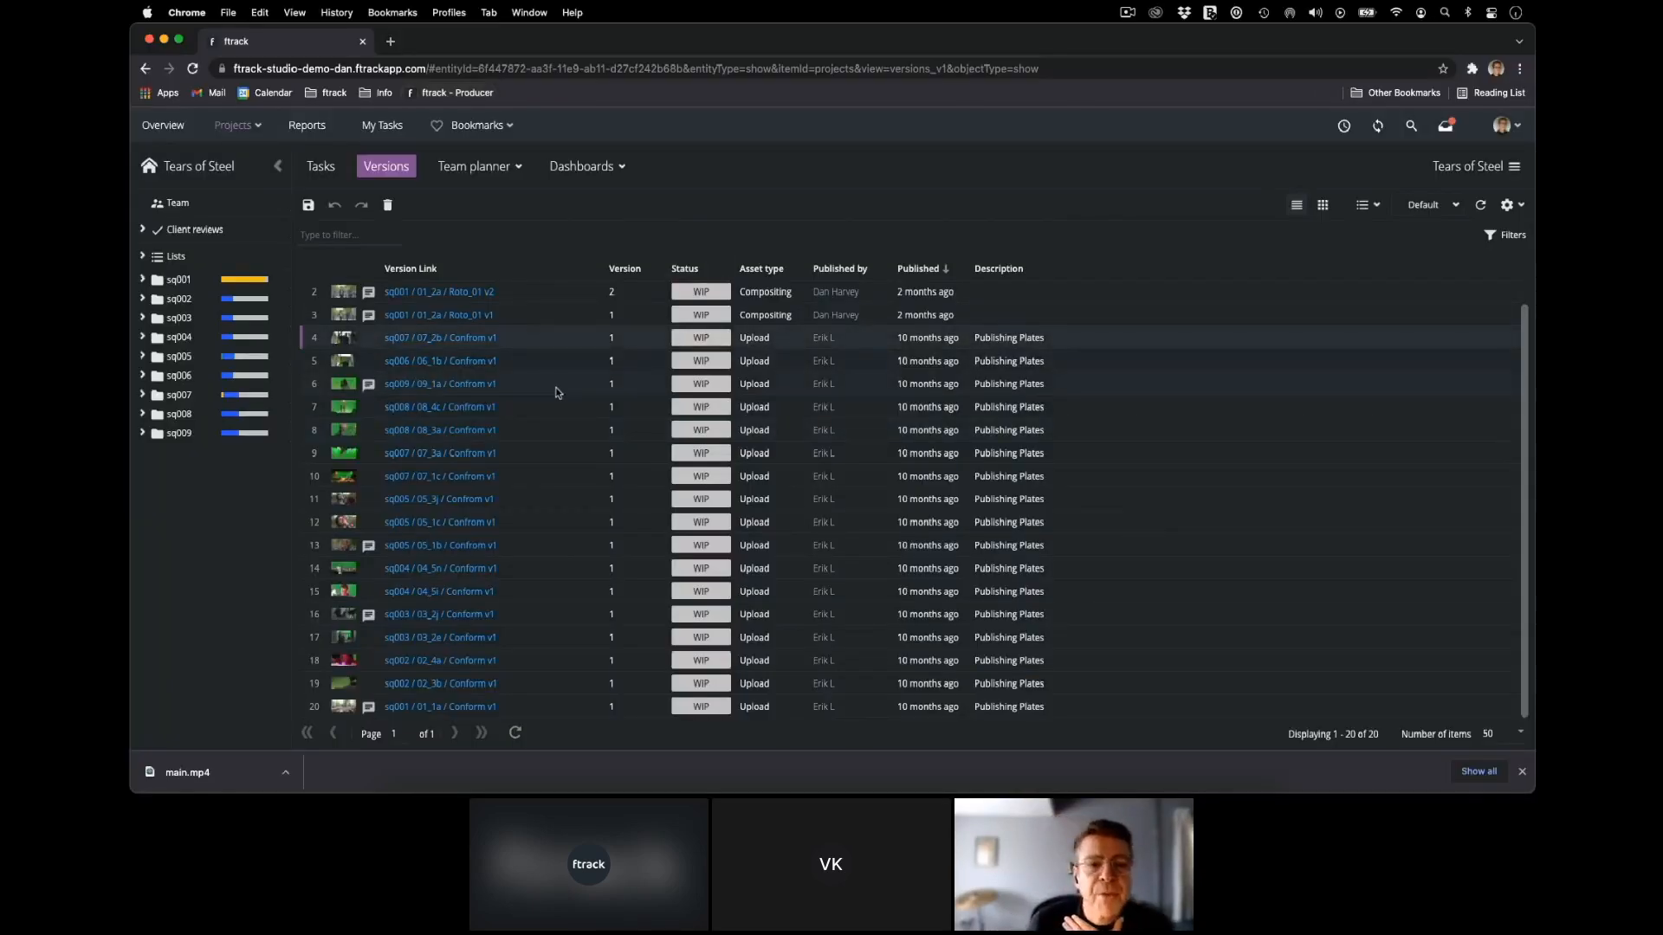
{"action": "right_click", "coordinate": [563, 359]}
{"action": "mouse_move", "coordinate": [623, 409]}
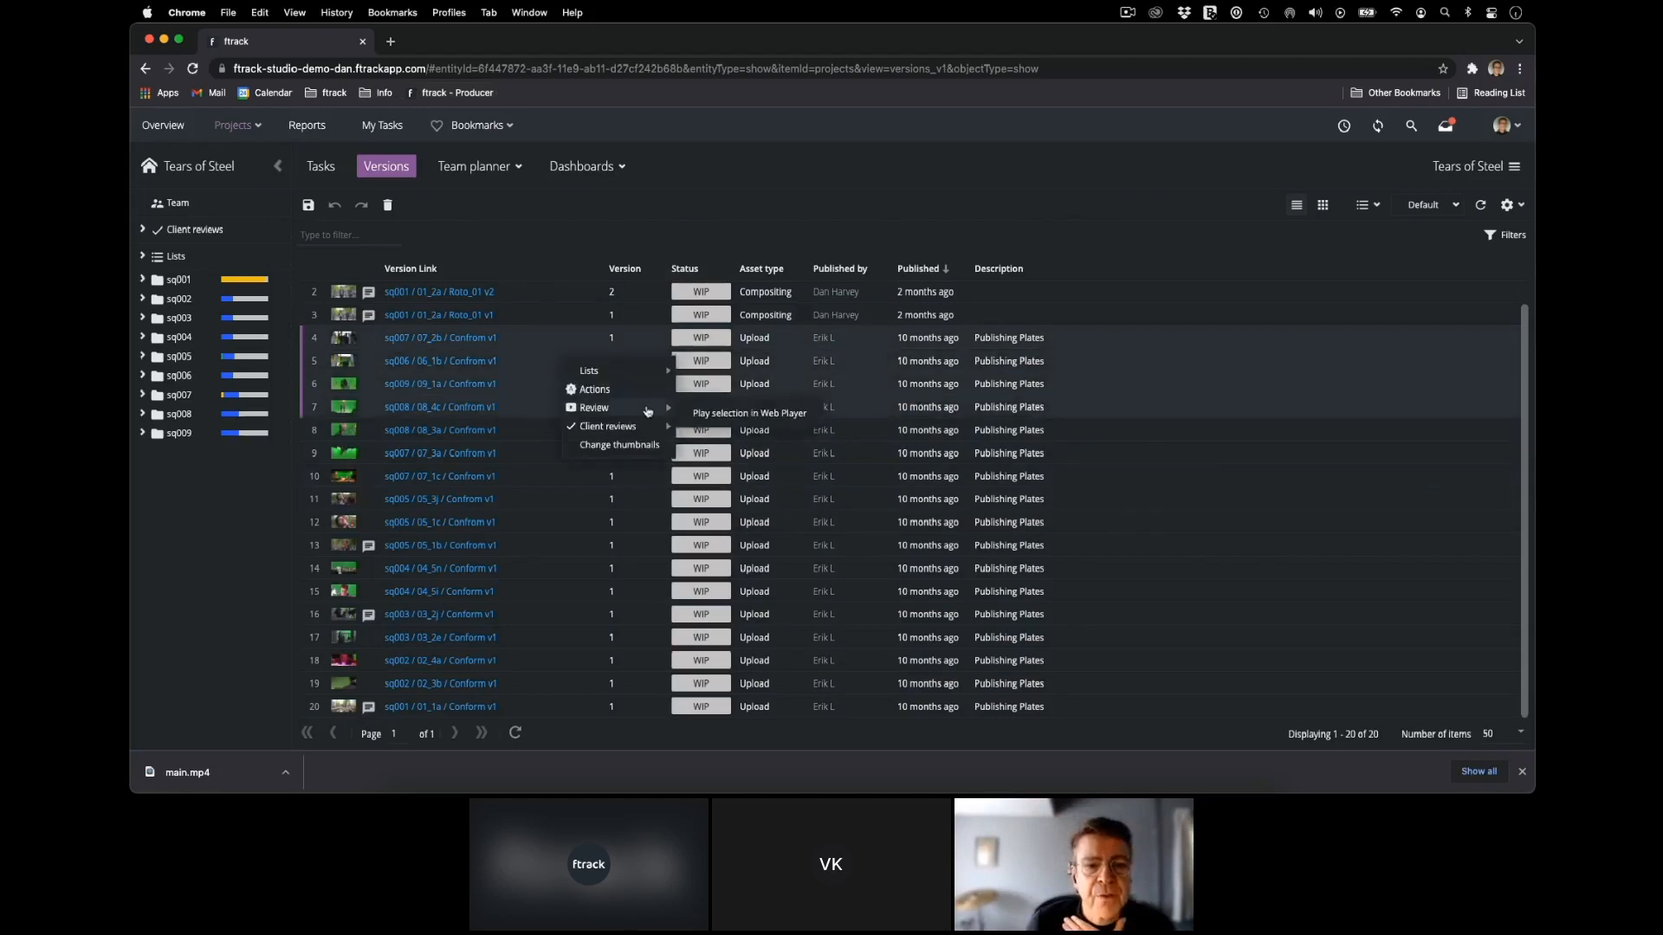
{"action": "left_click", "coordinate": [710, 412]}
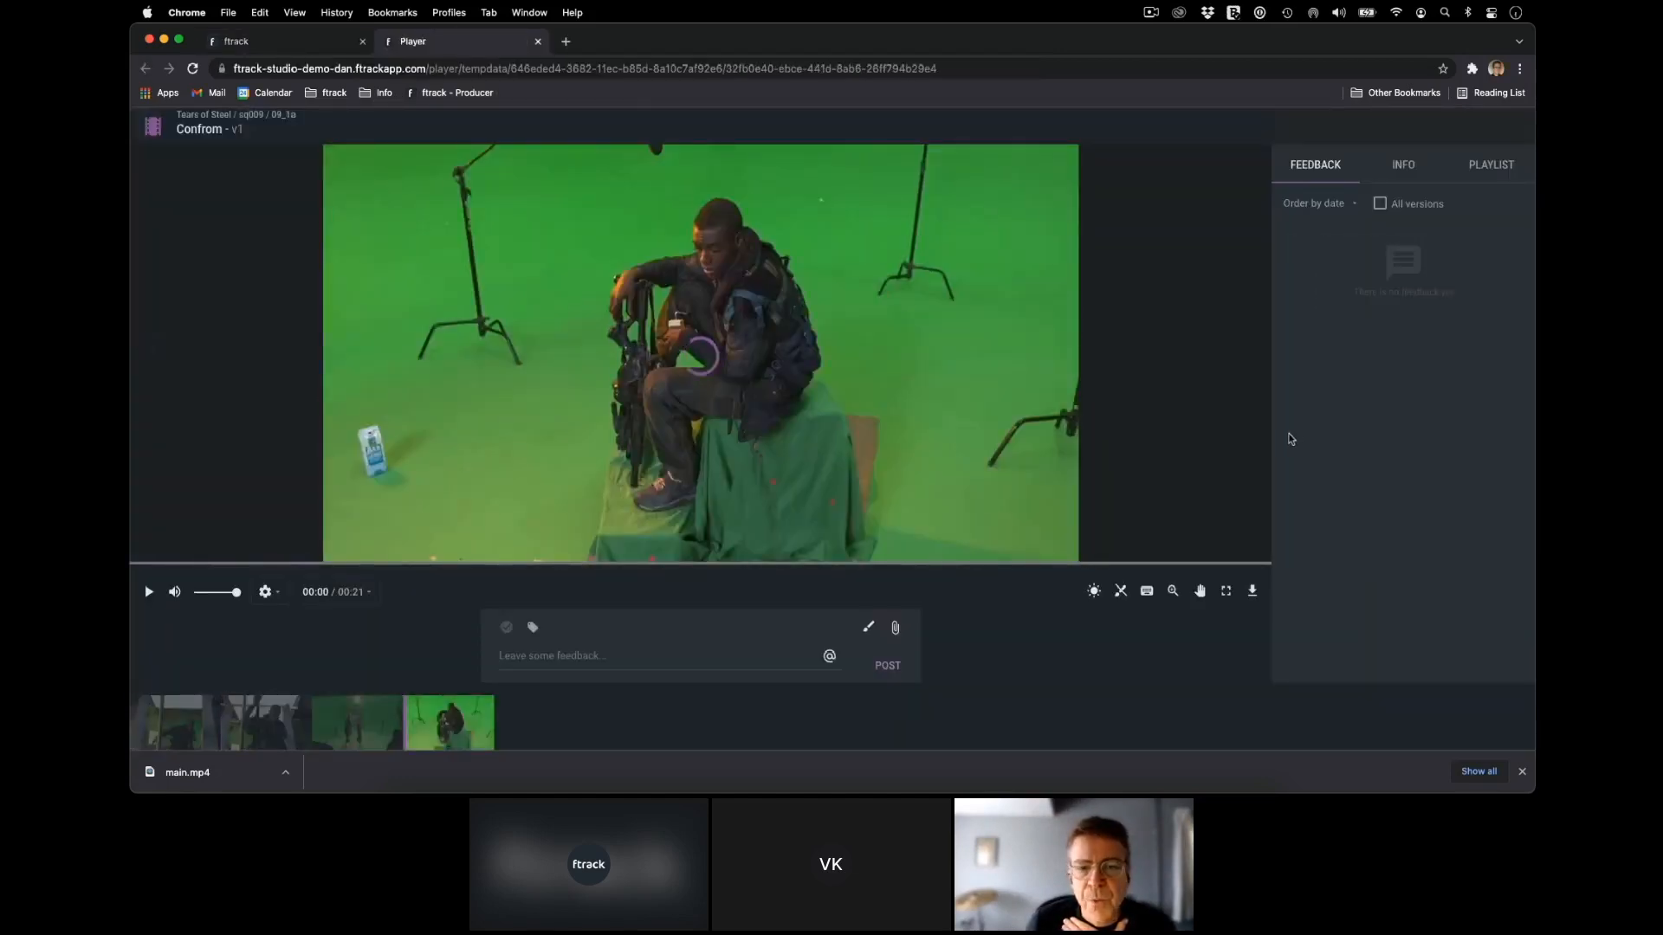
Show the player's playlist and view the 07_2b, 08_4c and 09_1a clips in turn.
{"action": "left_click", "coordinate": [1522, 175]}
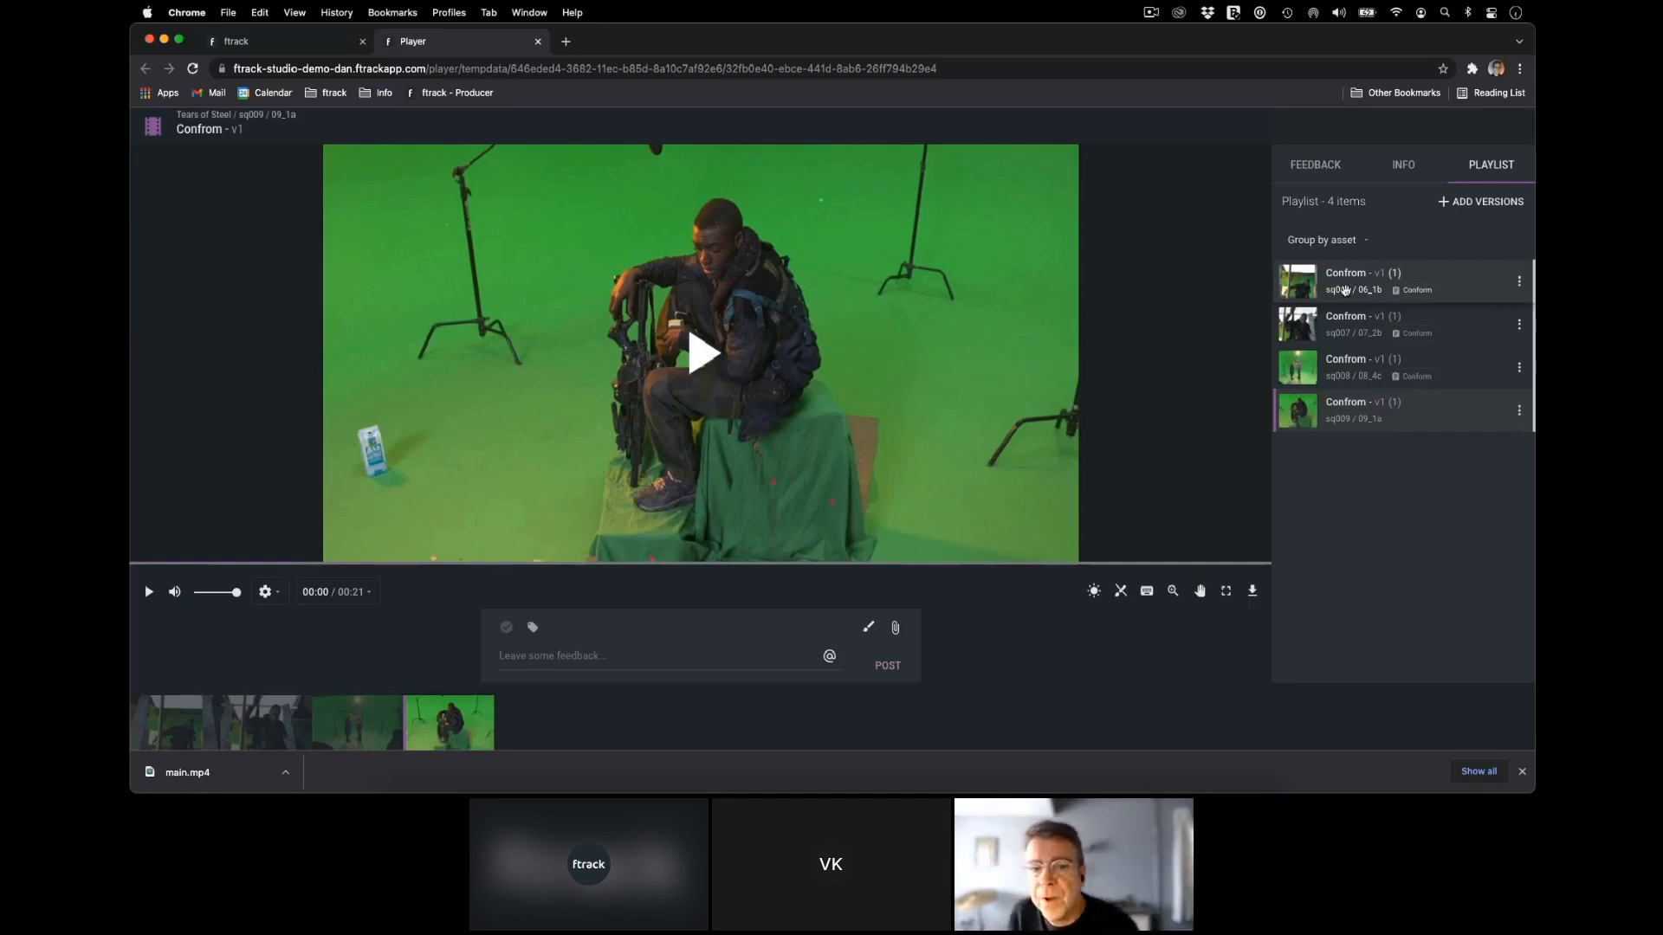
{"action": "left_click", "coordinate": [1349, 330]}
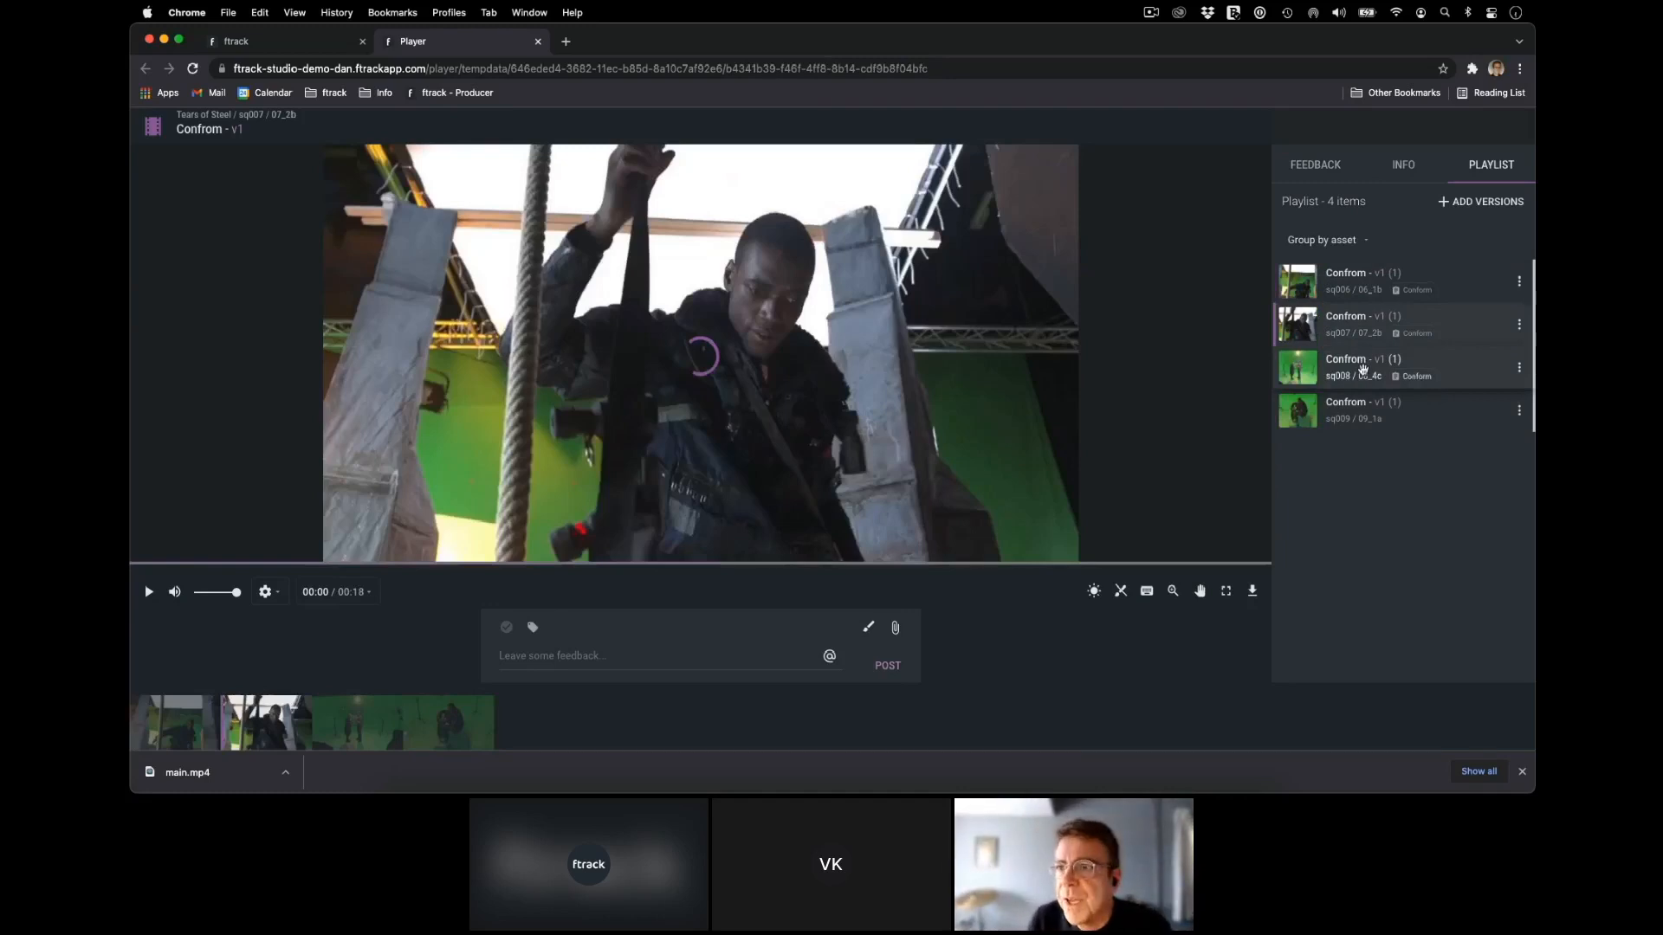
{"action": "left_click", "coordinate": [1362, 368]}
{"action": "left_click", "coordinate": [1362, 417]}
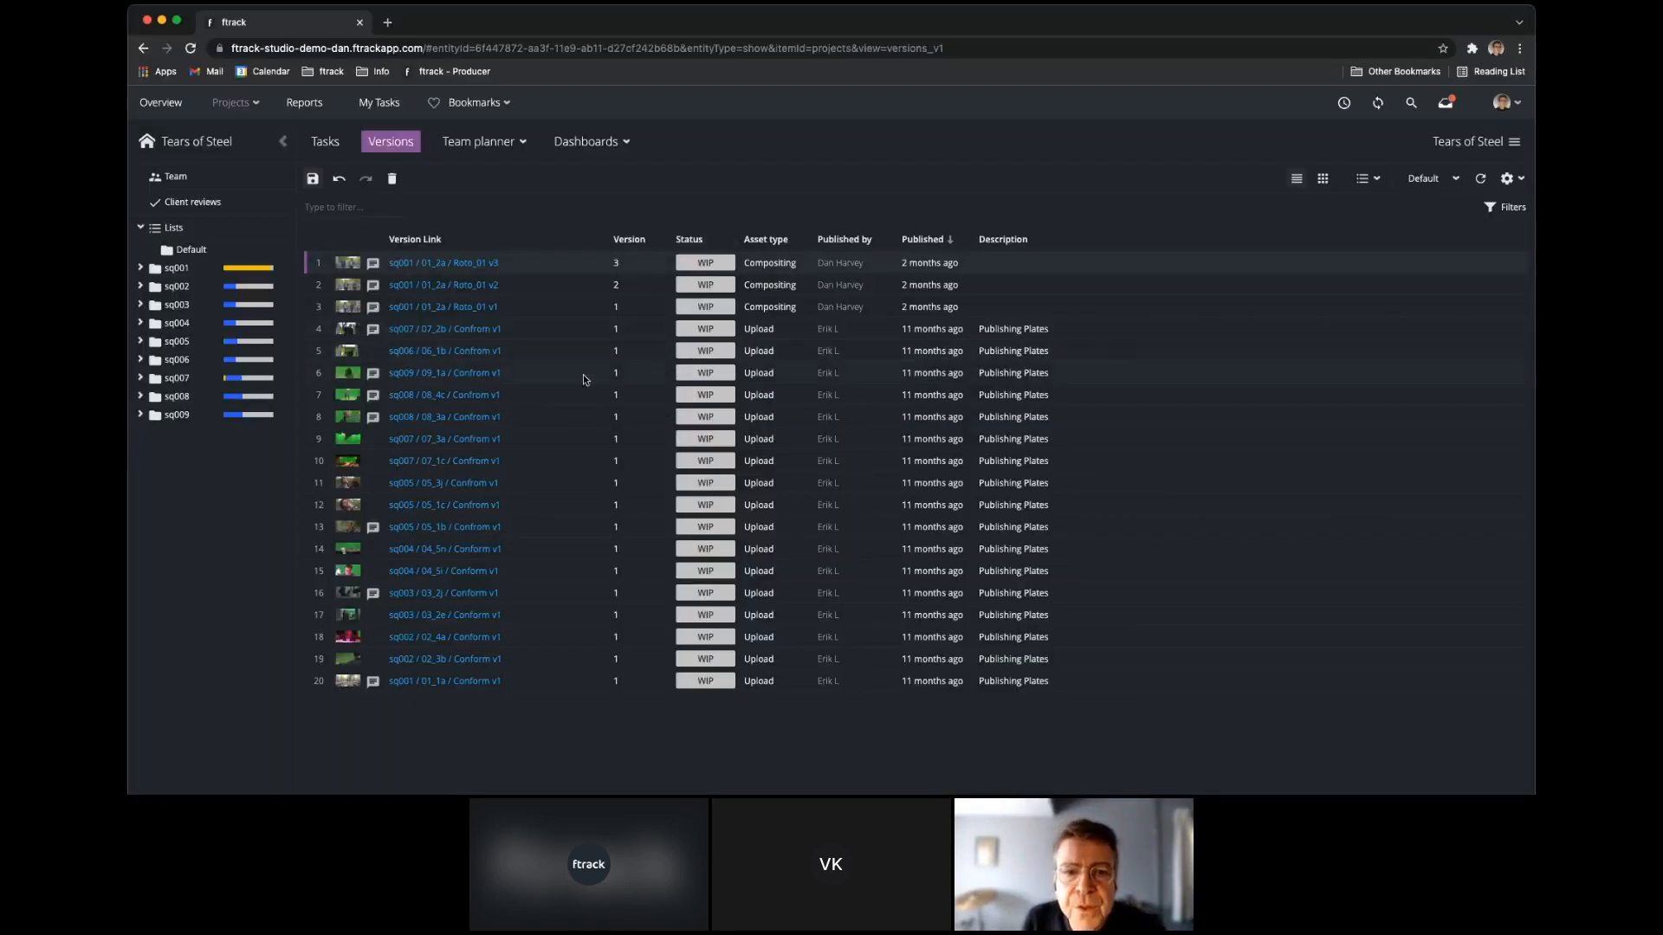
Add the six versions from sq008 / 08_4c through sq005 / 05_1c to a new list named My List in the Default category.
{"action": "left_click_drag", "start_coordinate": [523, 405], "coordinate": [531, 511]}
{"action": "right_click", "coordinate": [516, 428]}
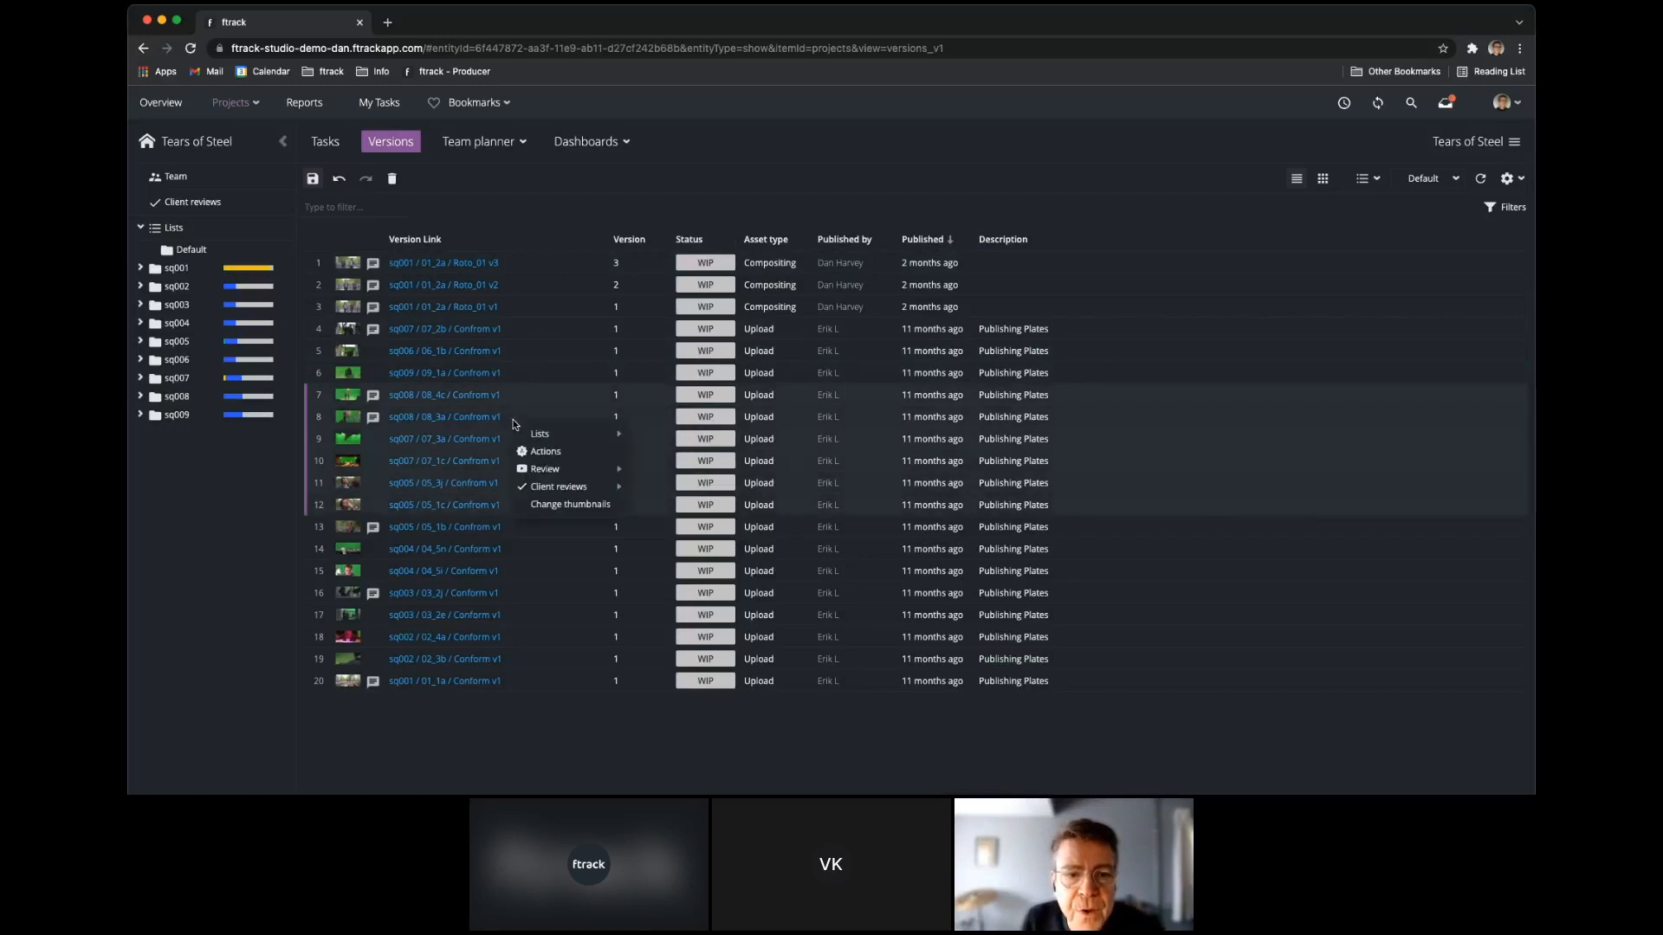
{"action": "mouse_move", "coordinate": [546, 440]}
{"action": "left_click", "coordinate": [687, 443]}
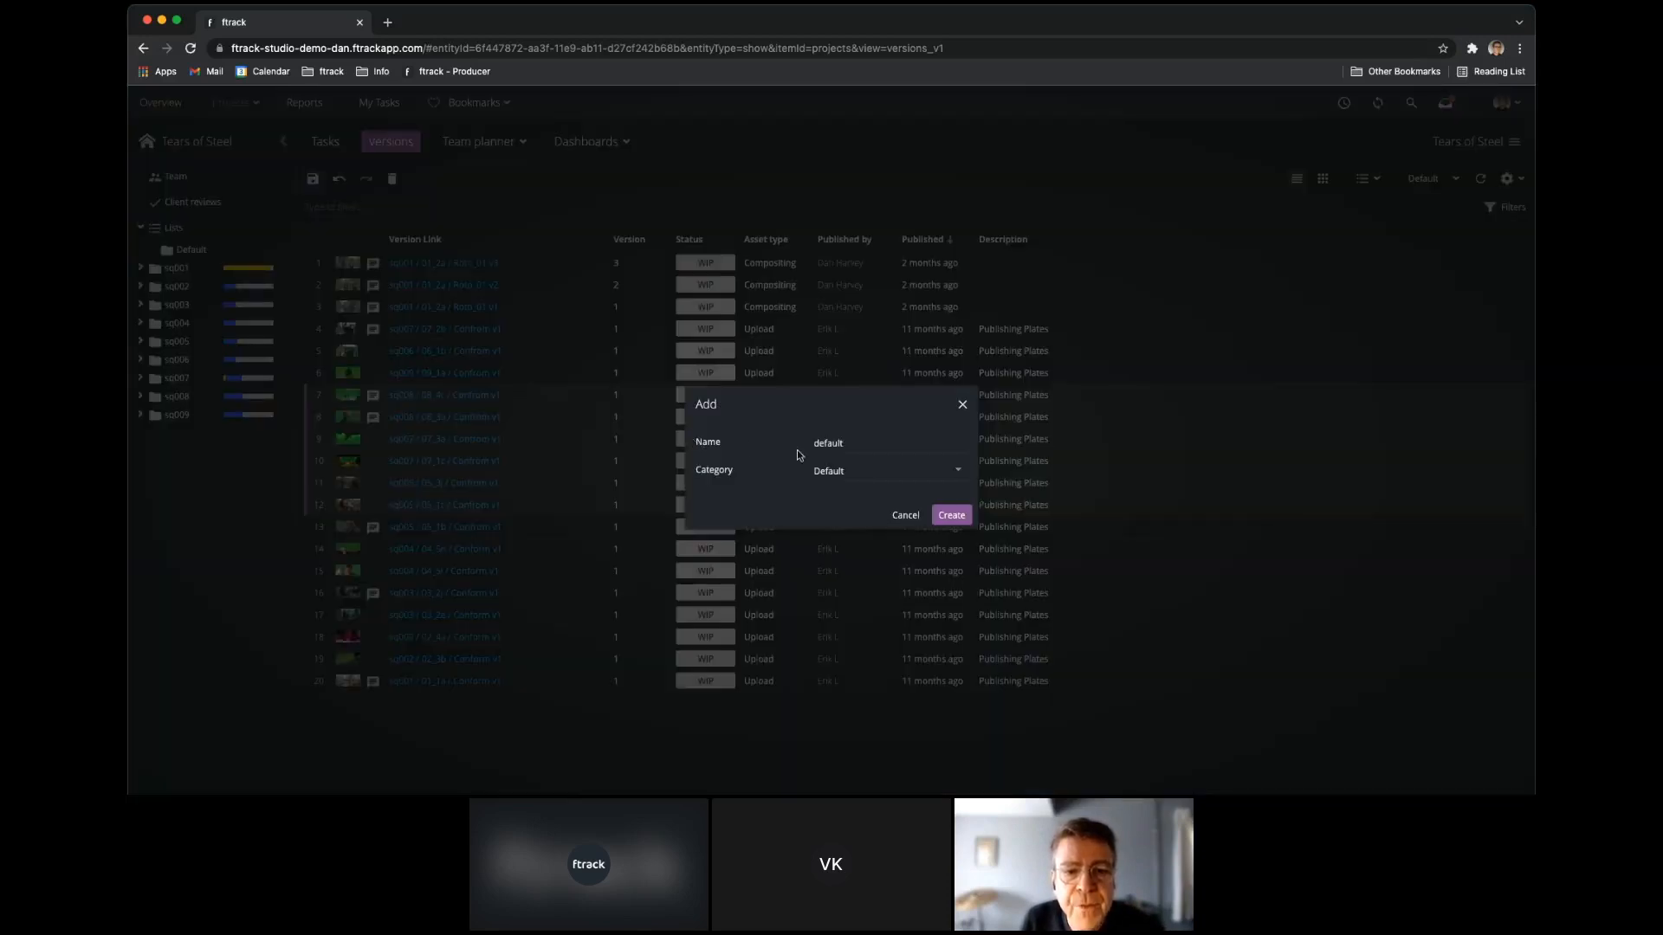
{"action": "left_click", "coordinate": [959, 475]}
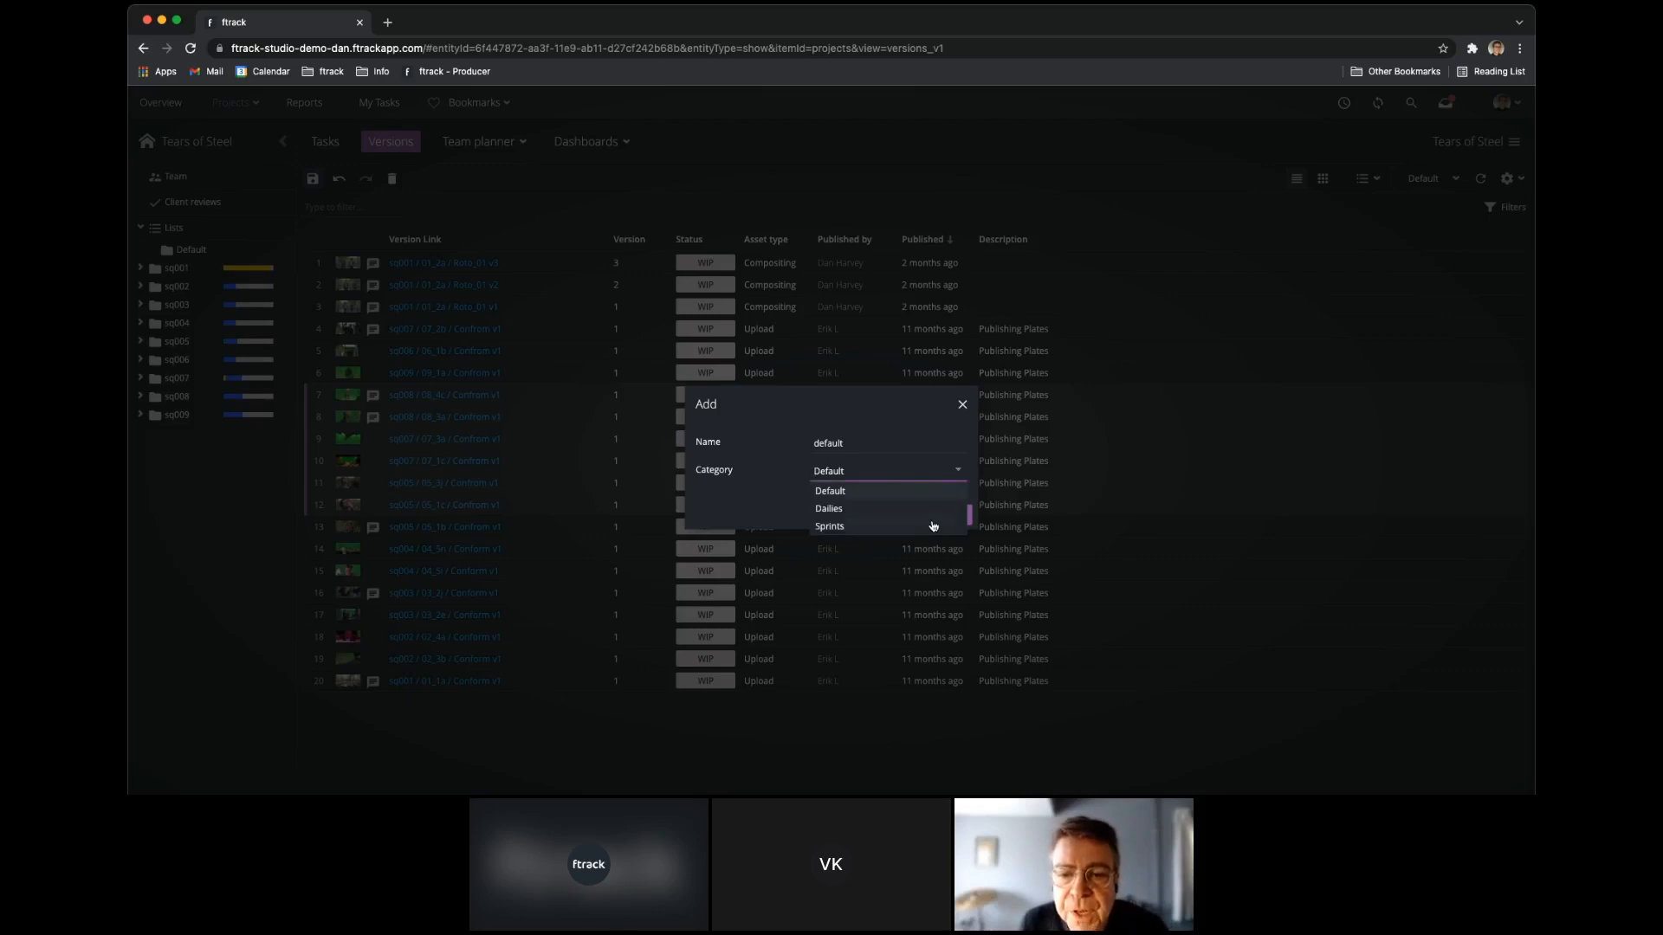
{"action": "left_click", "coordinate": [936, 493]}
{"action": "left_click_drag", "start_coordinate": [870, 442], "coordinate": [787, 442]}
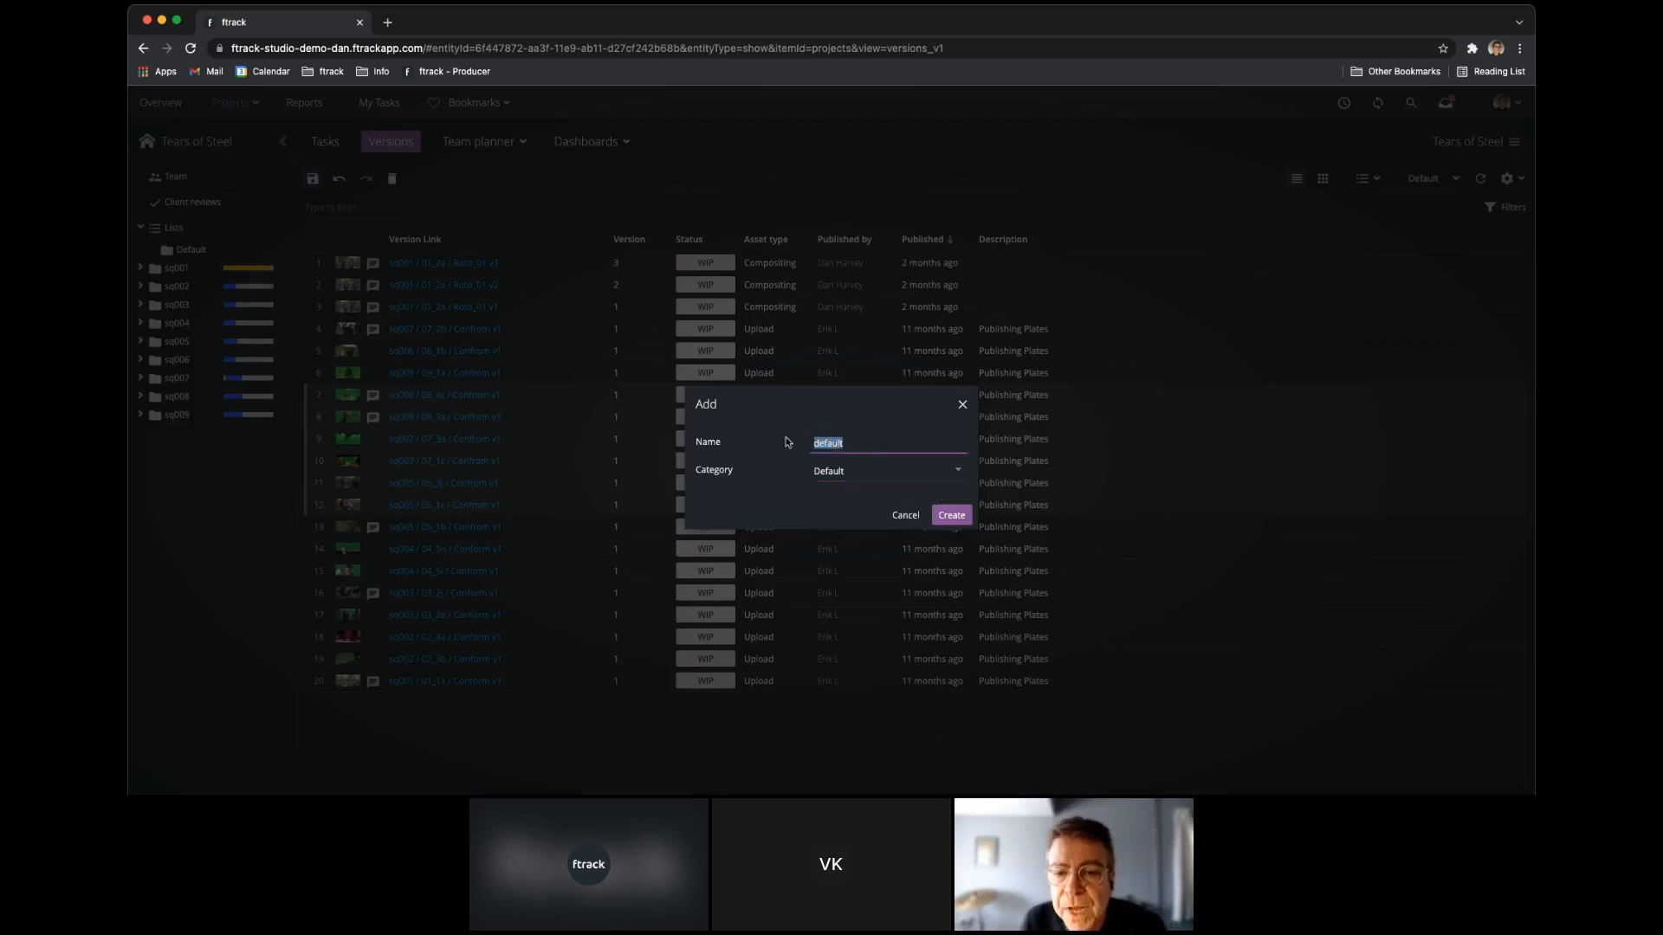
{"action": "type", "text": "My List"}
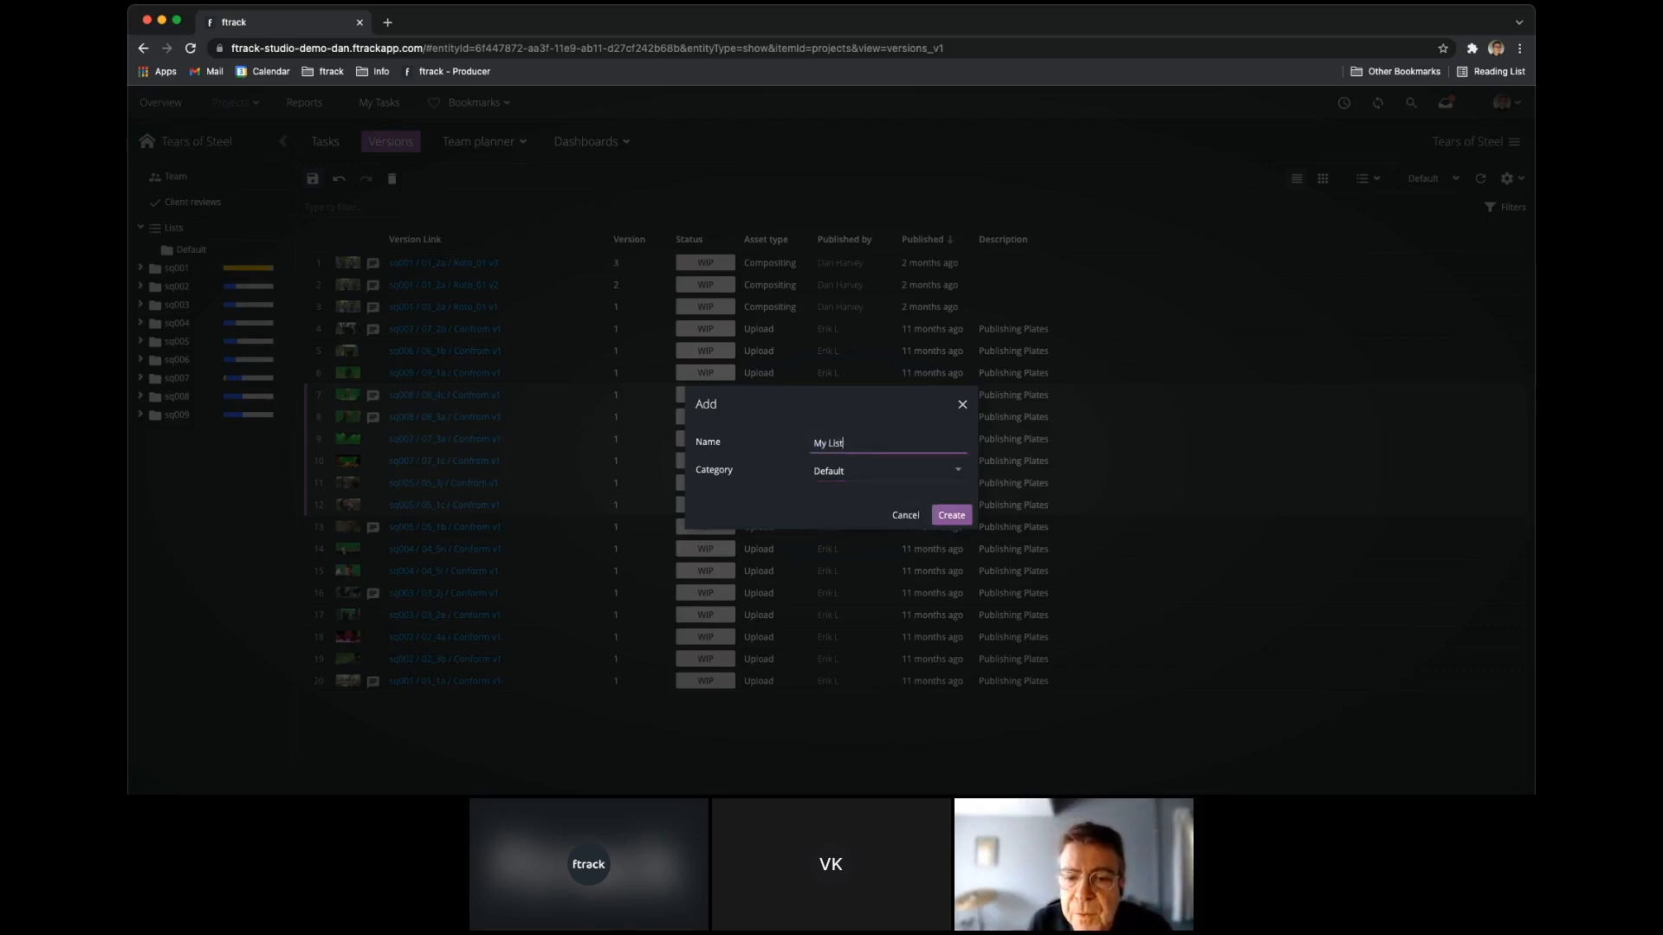
{"action": "left_click", "coordinate": [951, 514]}
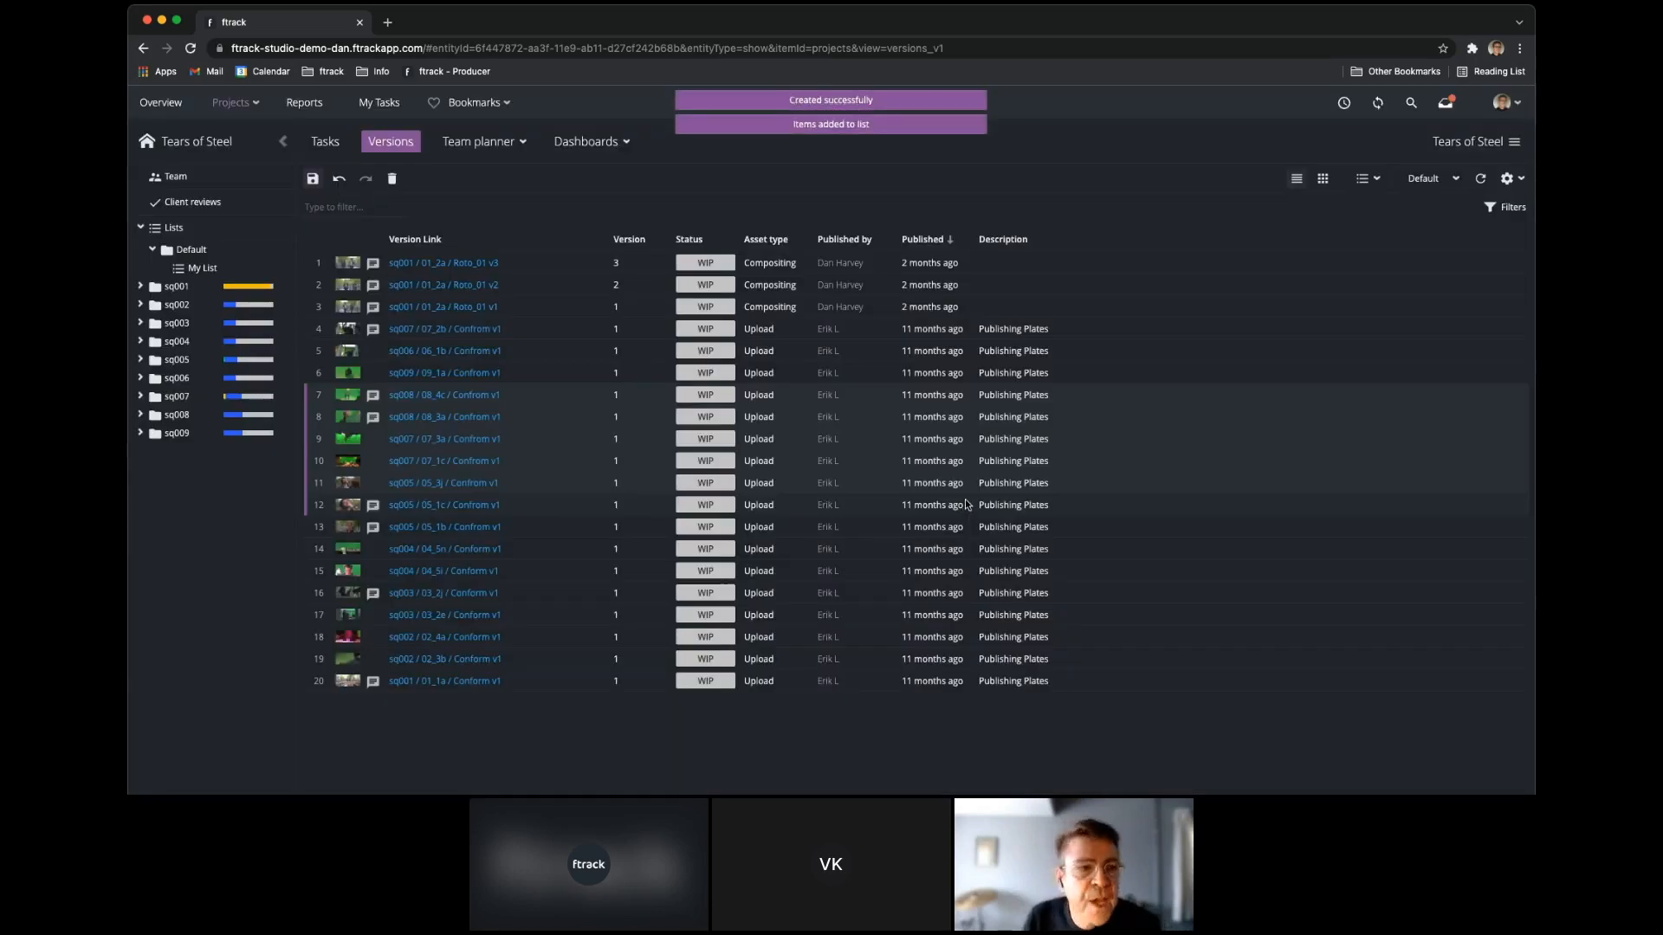
Open My List in the project's Default lists and launch it in the Web Player.
{"action": "left_click", "coordinate": [141, 228]}
{"action": "left_click", "coordinate": [141, 228]}
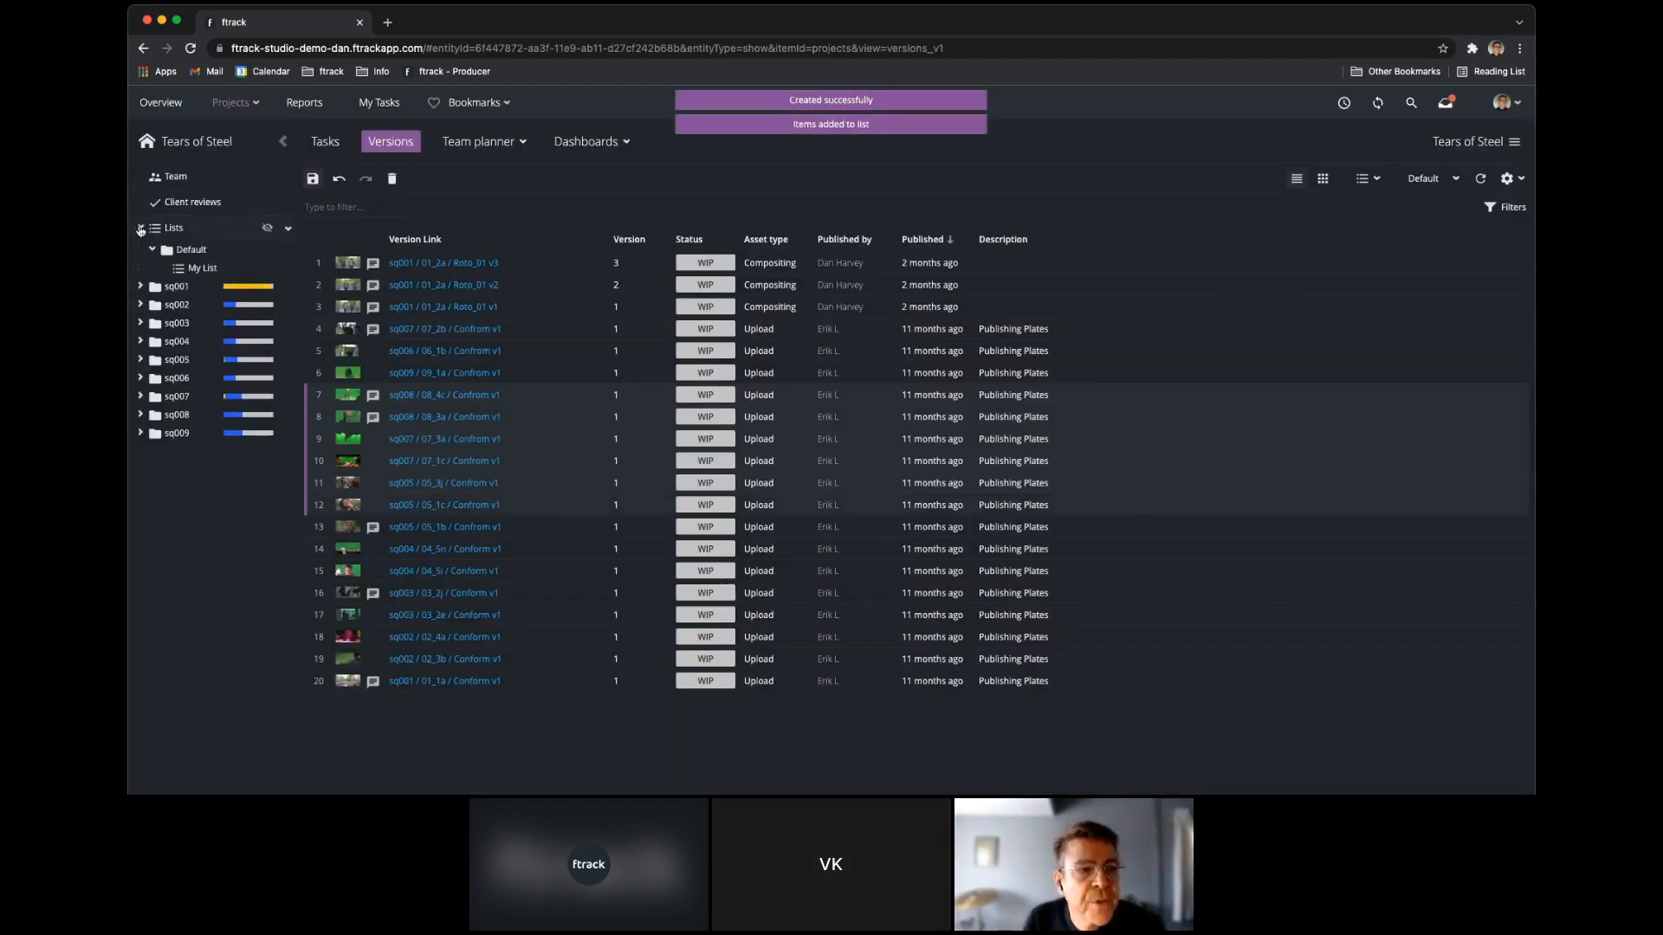
{"action": "left_click", "coordinate": [239, 269]}
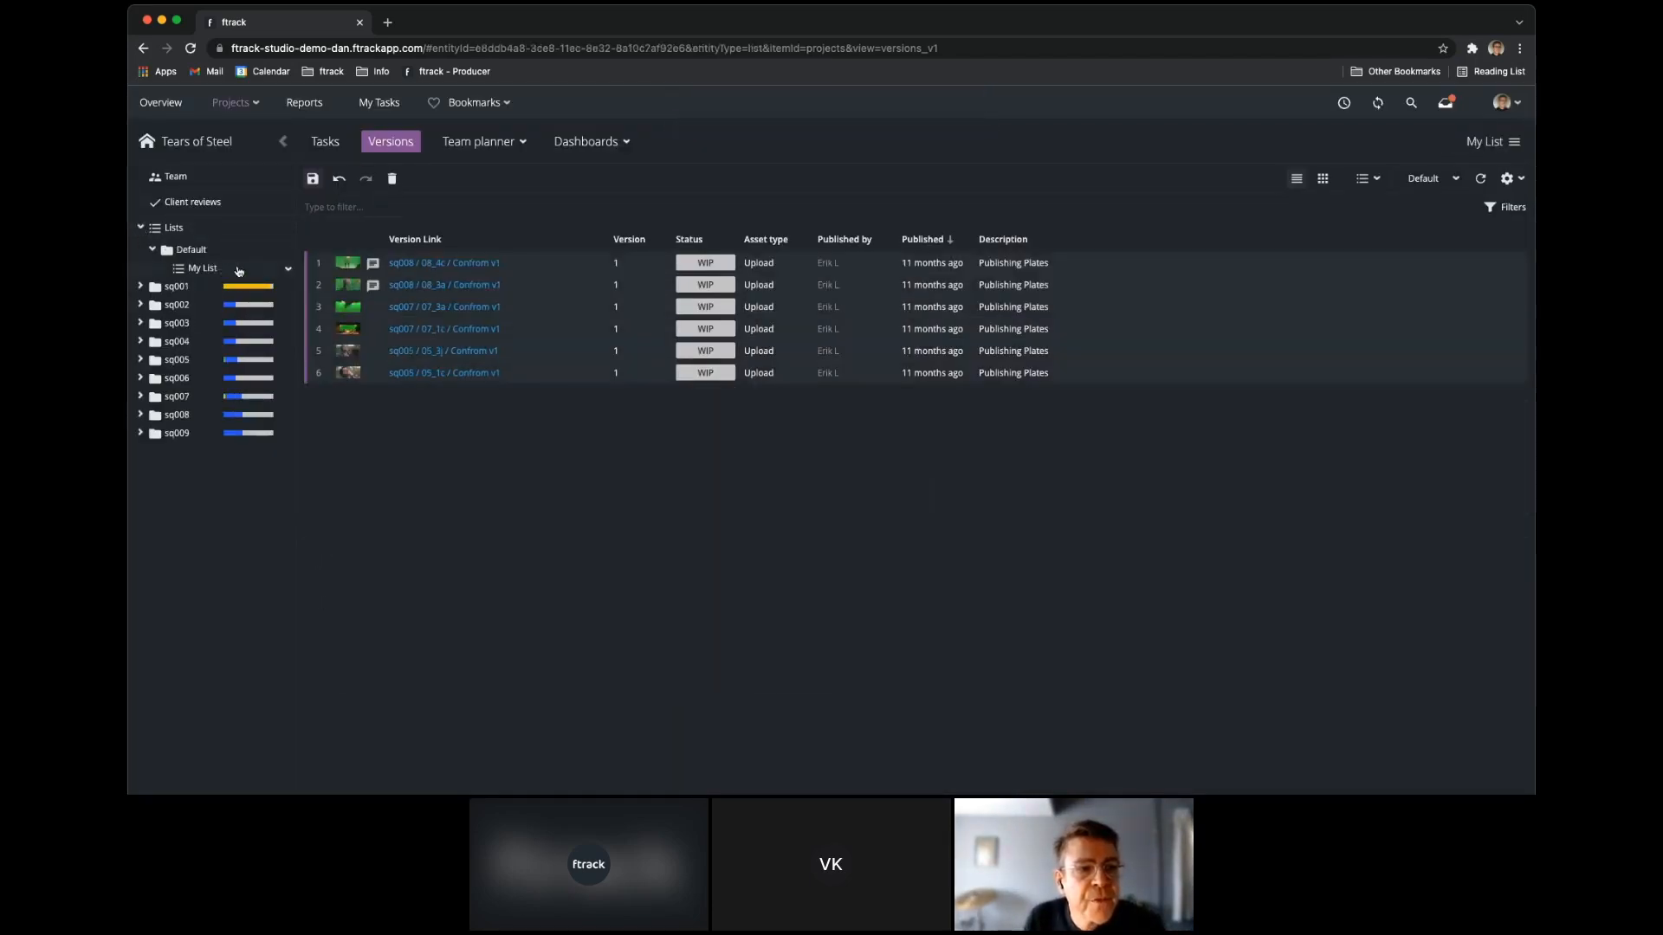
{"action": "left_click", "coordinate": [209, 332]}
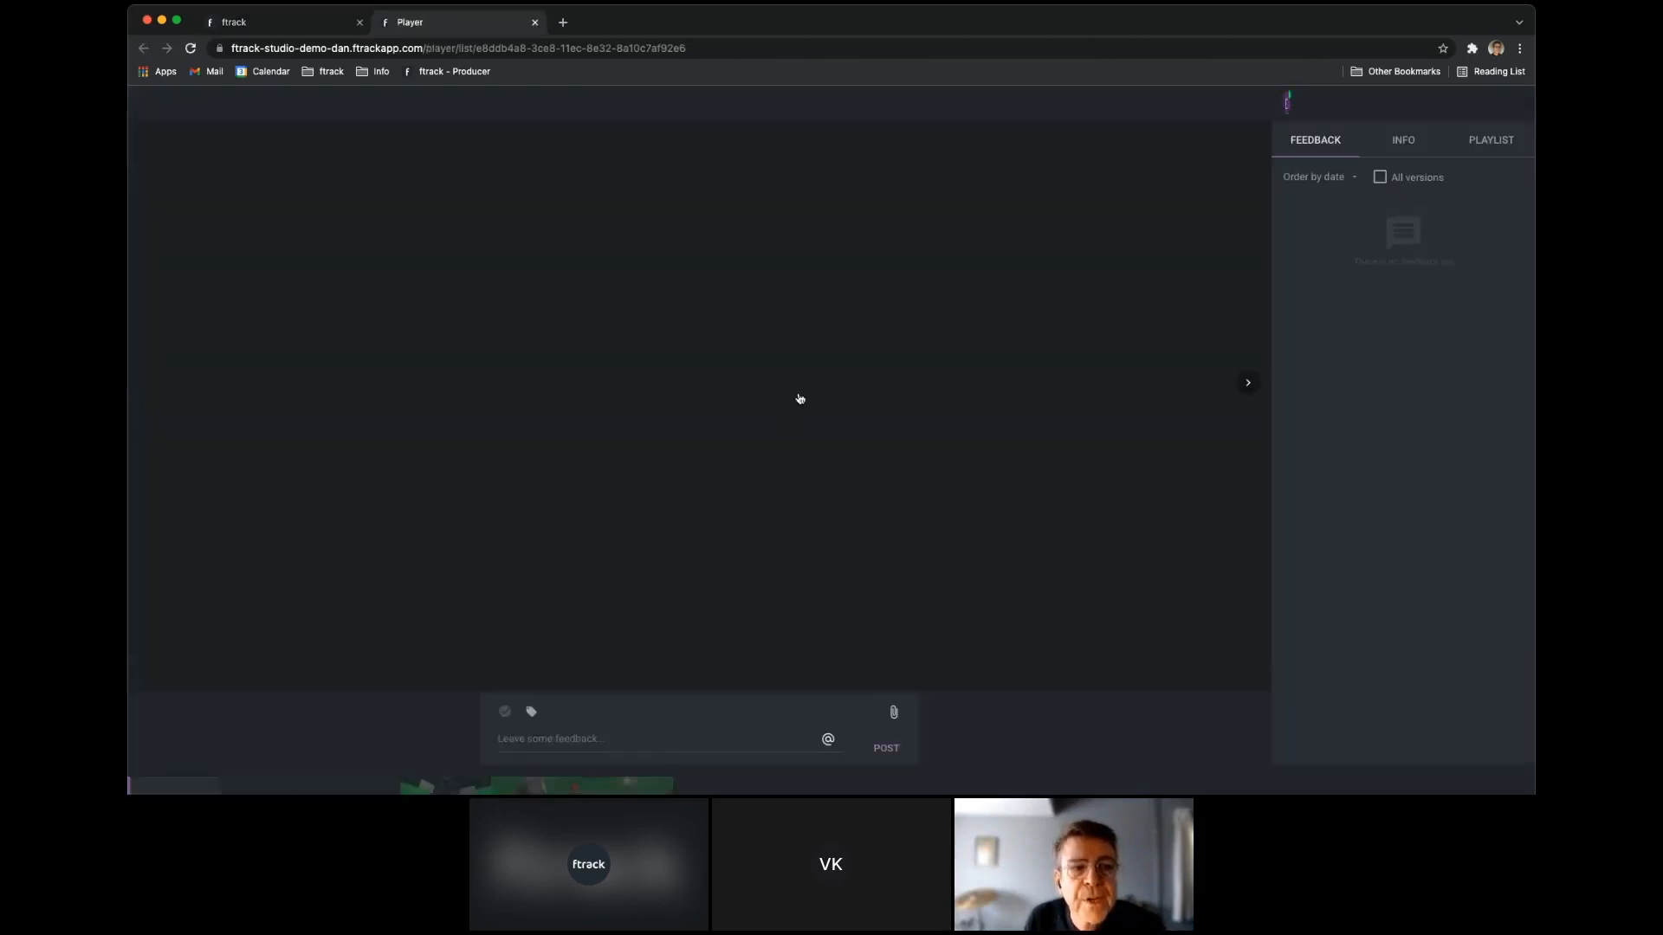
View the remaining My List clips one after another from the thumbnail strip, ending on sq008 / 08_4c.
{"action": "left_click", "coordinate": [264, 786]}
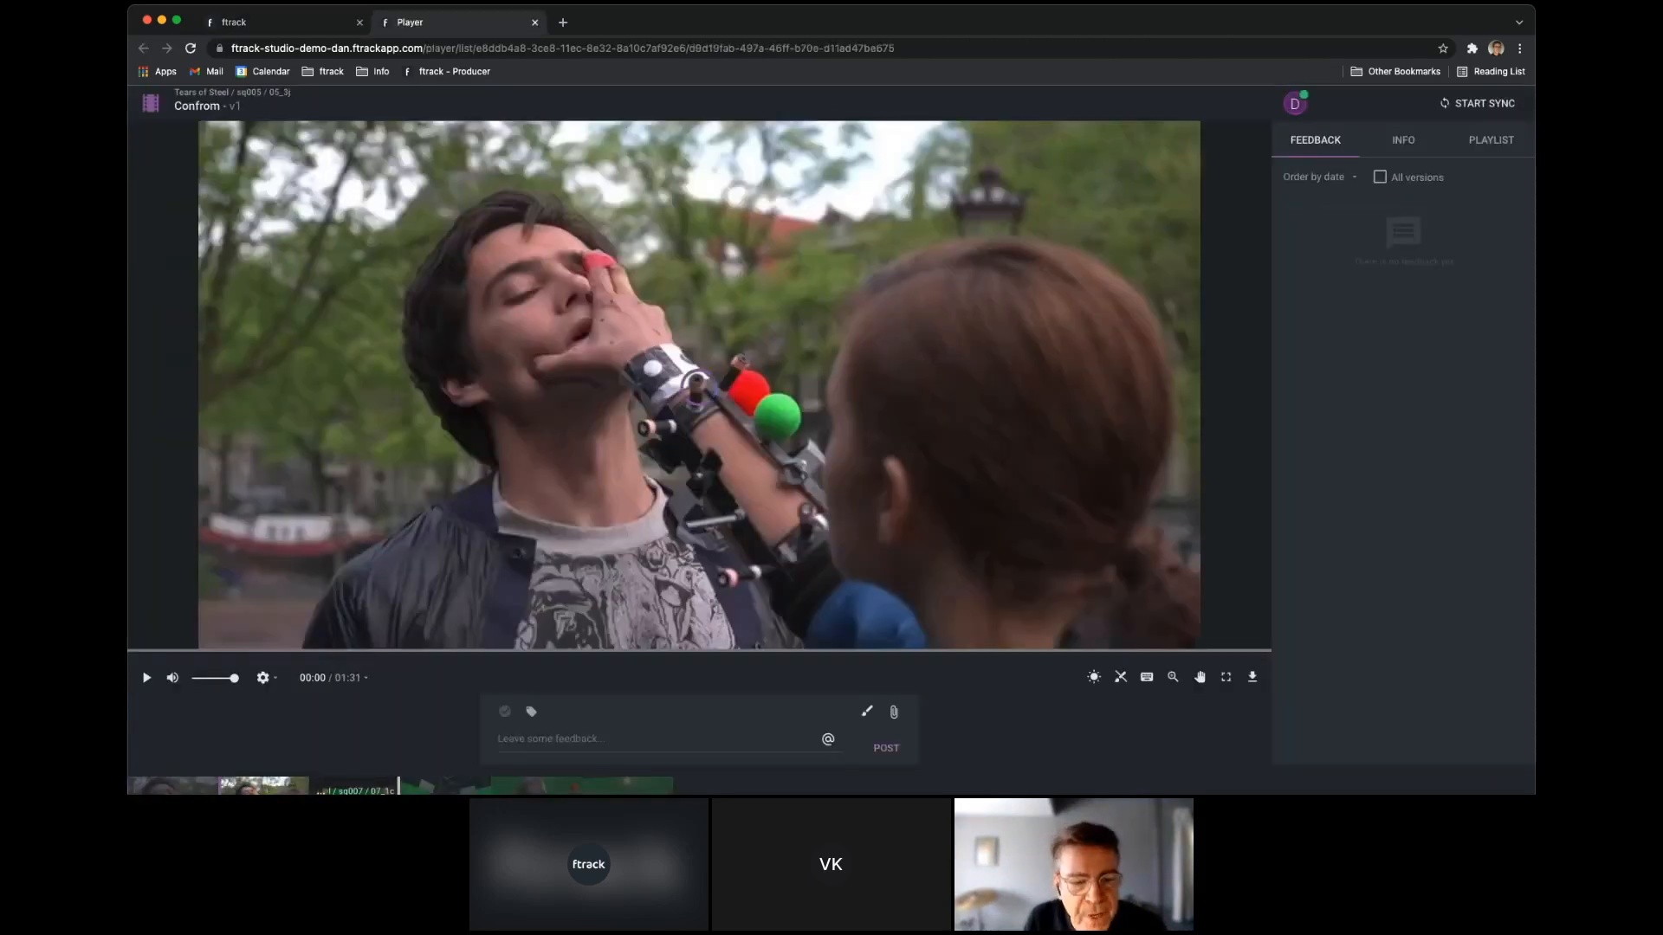
{"action": "left_click", "coordinate": [355, 786]}
{"action": "left_click", "coordinate": [446, 786]}
{"action": "left_click", "coordinate": [539, 786]}
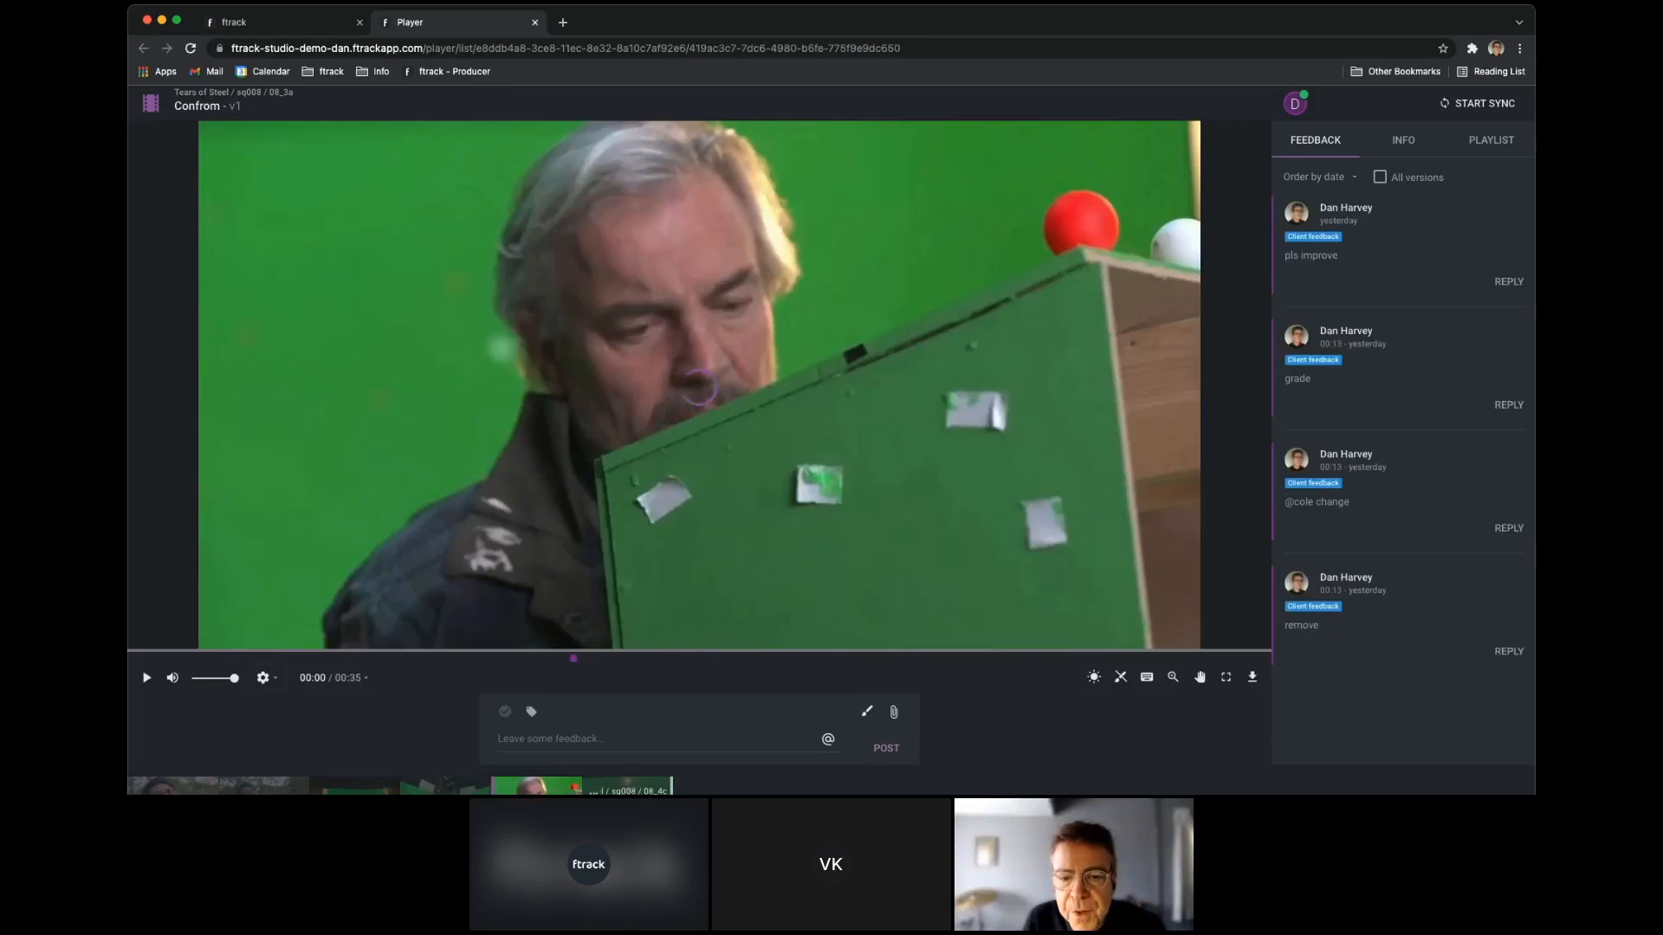
{"action": "left_click", "coordinate": [629, 786]}
Narrow the player window and, in the second browser beside it, open My List in the Tears of Steel project.
{"action": "left_click_drag", "start_coordinate": [1534, 424], "coordinate": [804, 482]}
{"action": "left_click", "coordinate": [1206, 508]}
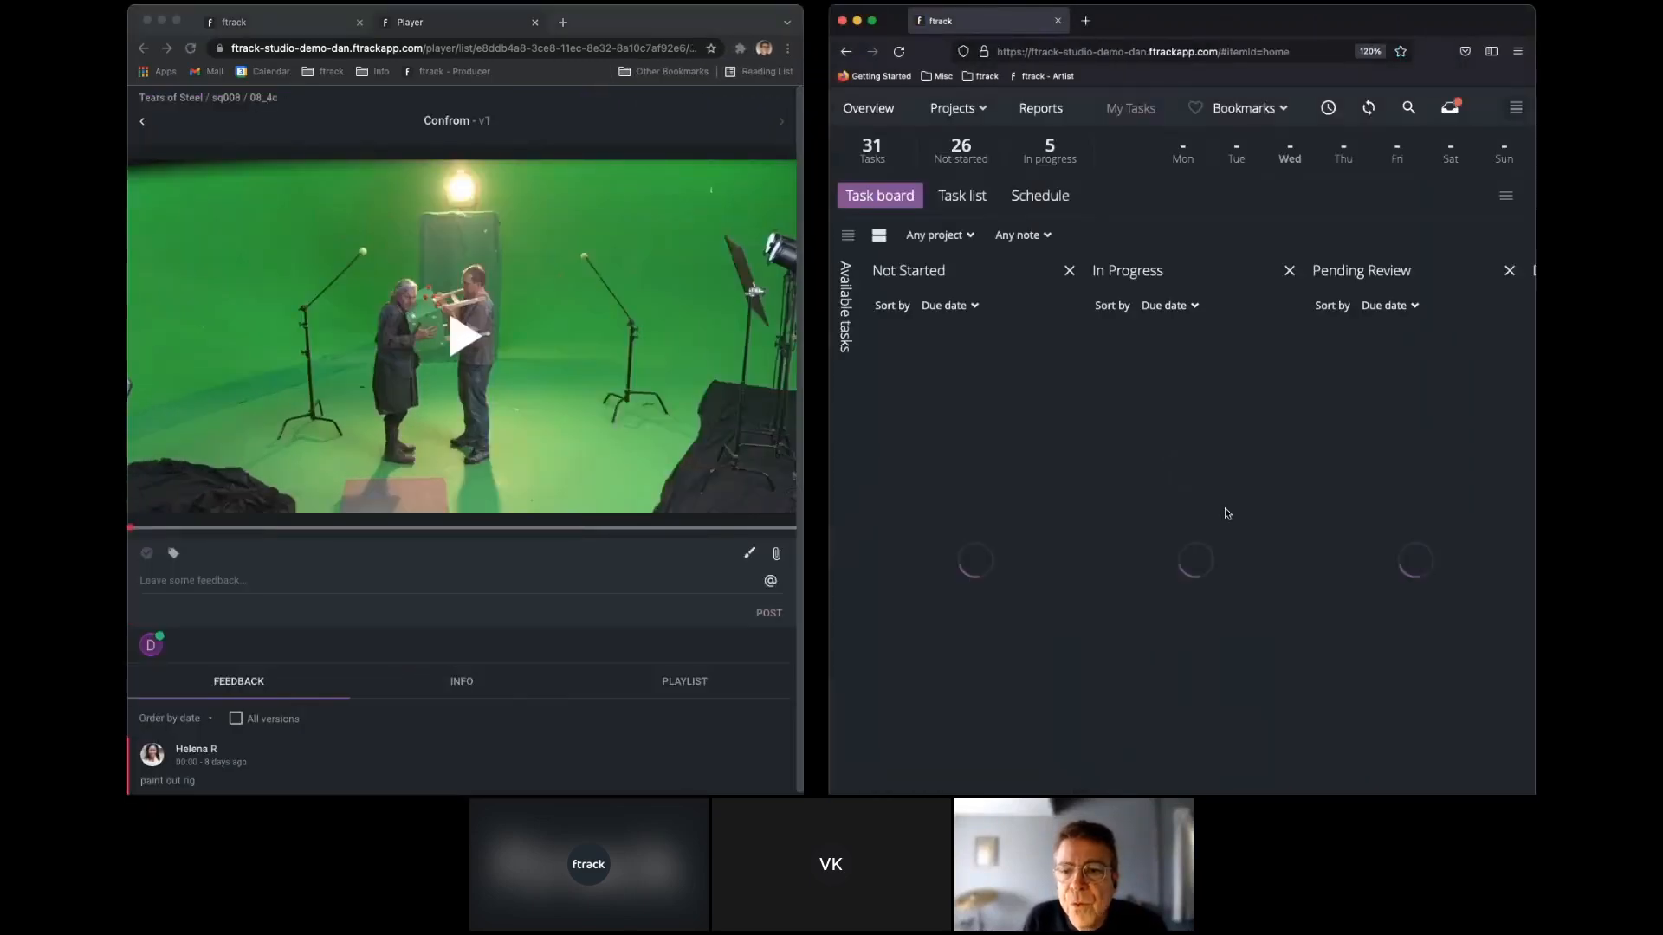
{"action": "left_click", "coordinate": [952, 108]}
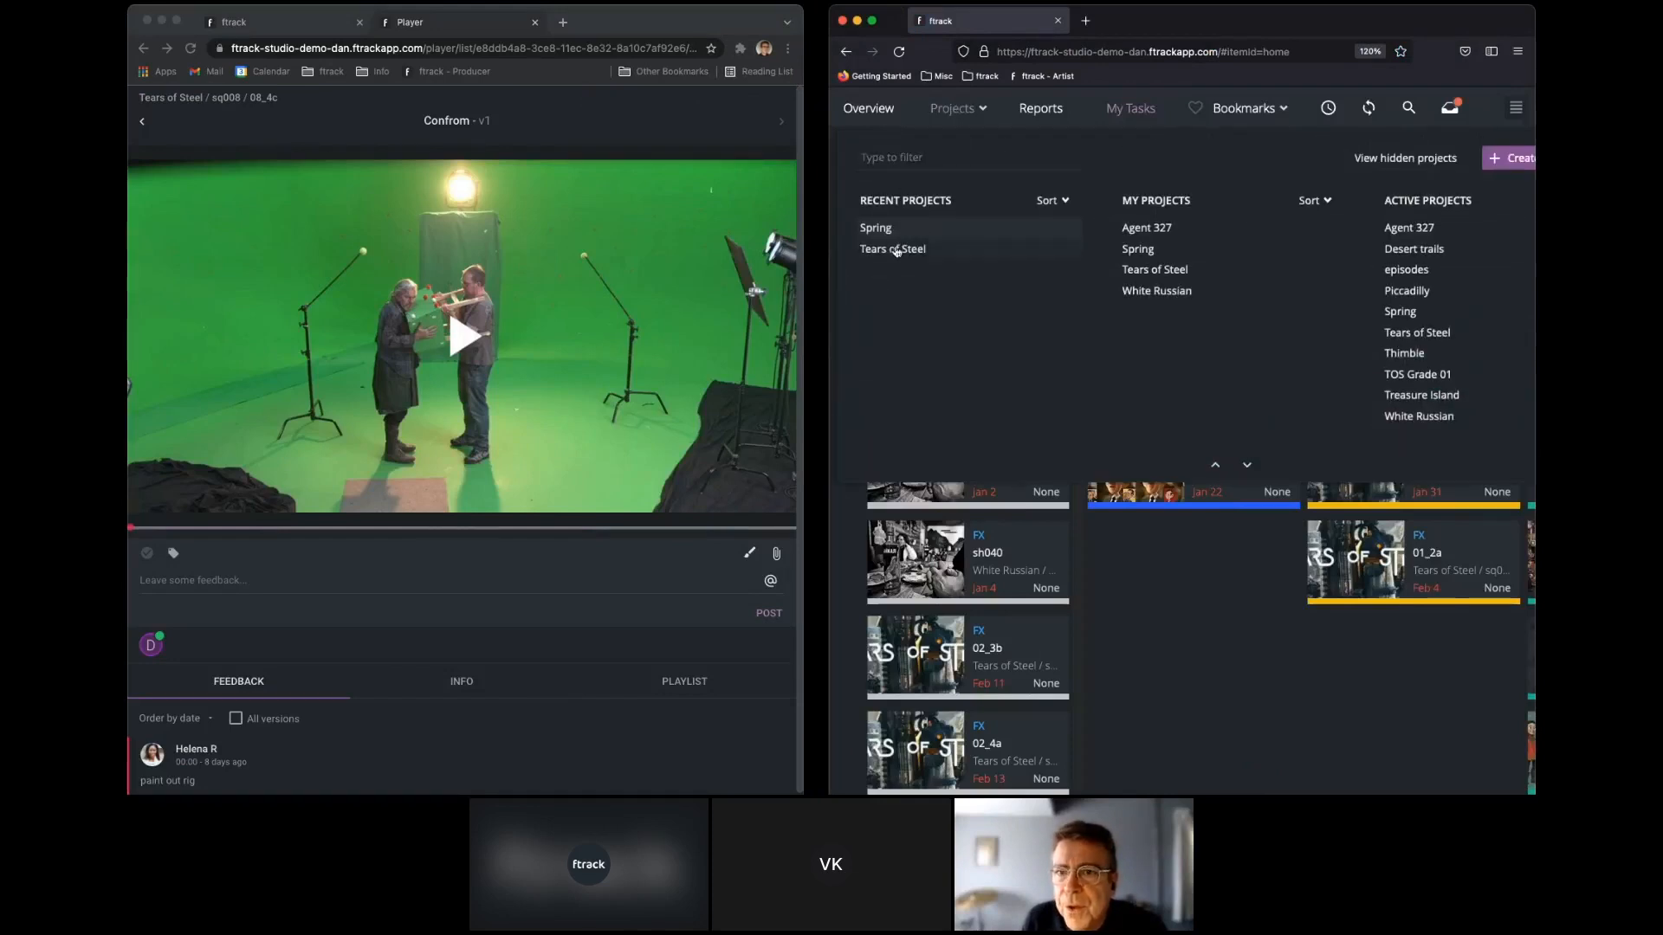
{"action": "left_click", "coordinate": [897, 251]}
{"action": "left_click", "coordinate": [898, 254]}
{"action": "left_click", "coordinate": [858, 283]}
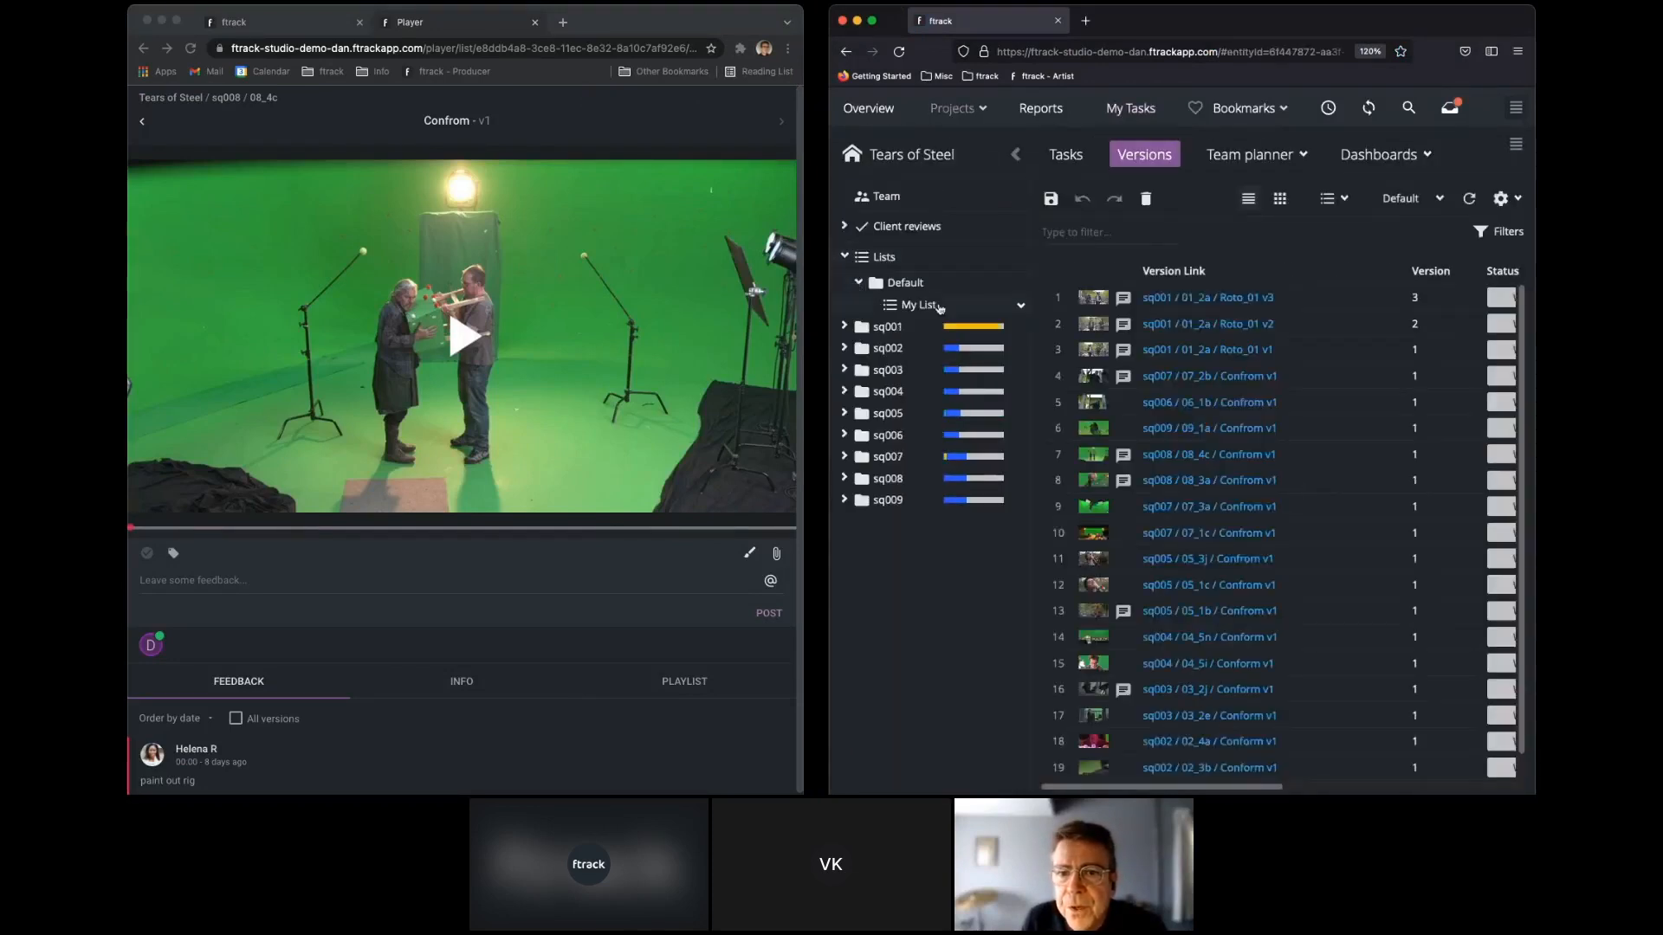
{"action": "left_click", "coordinate": [939, 308]}
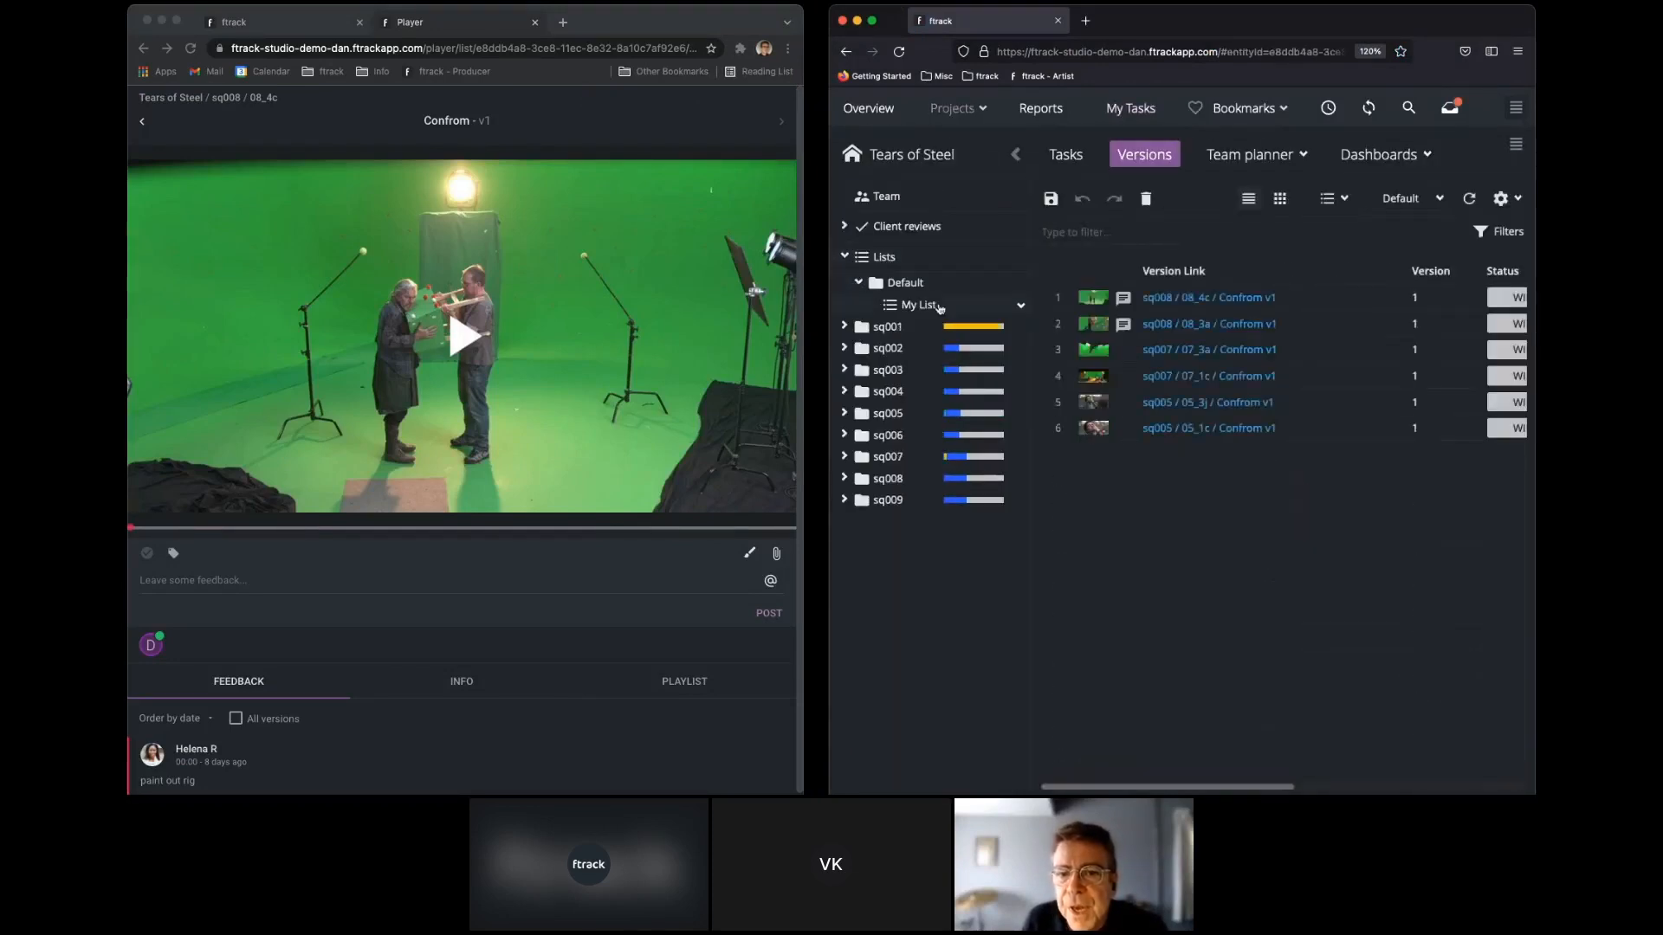
Launch My List in the Web Player in the second browser and widen its window across the screen.
{"action": "right_click", "coordinate": [939, 307]}
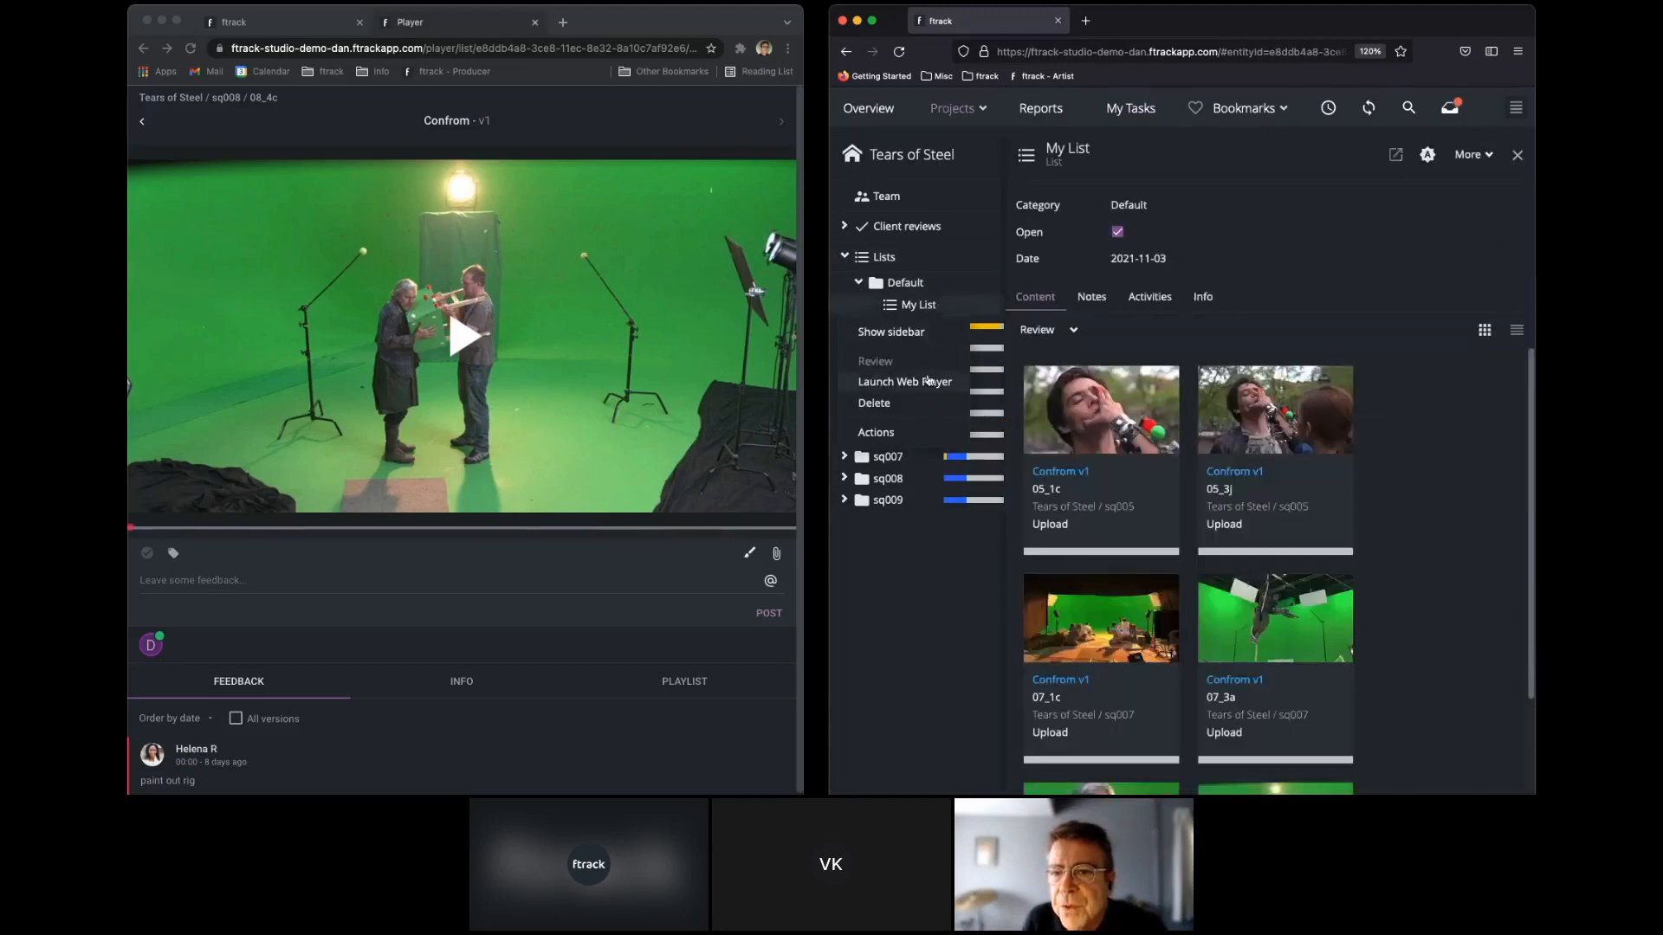
{"action": "left_click", "coordinate": [928, 381]}
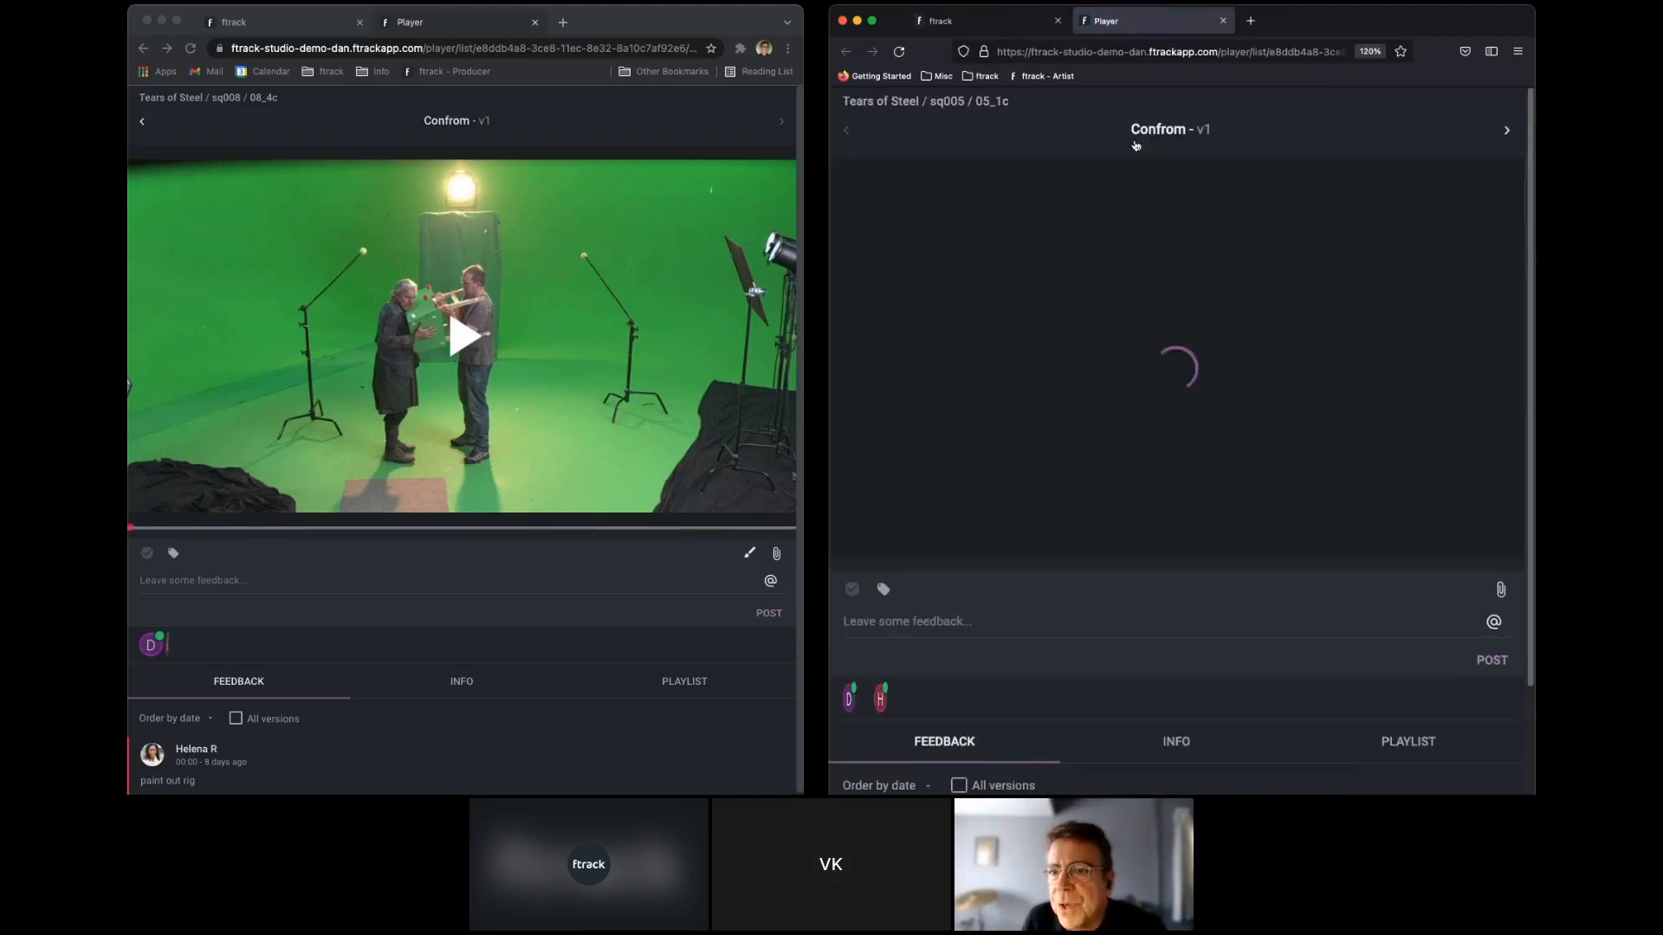
{"action": "left_click_drag", "start_coordinate": [828, 546], "coordinate": [129, 589]}
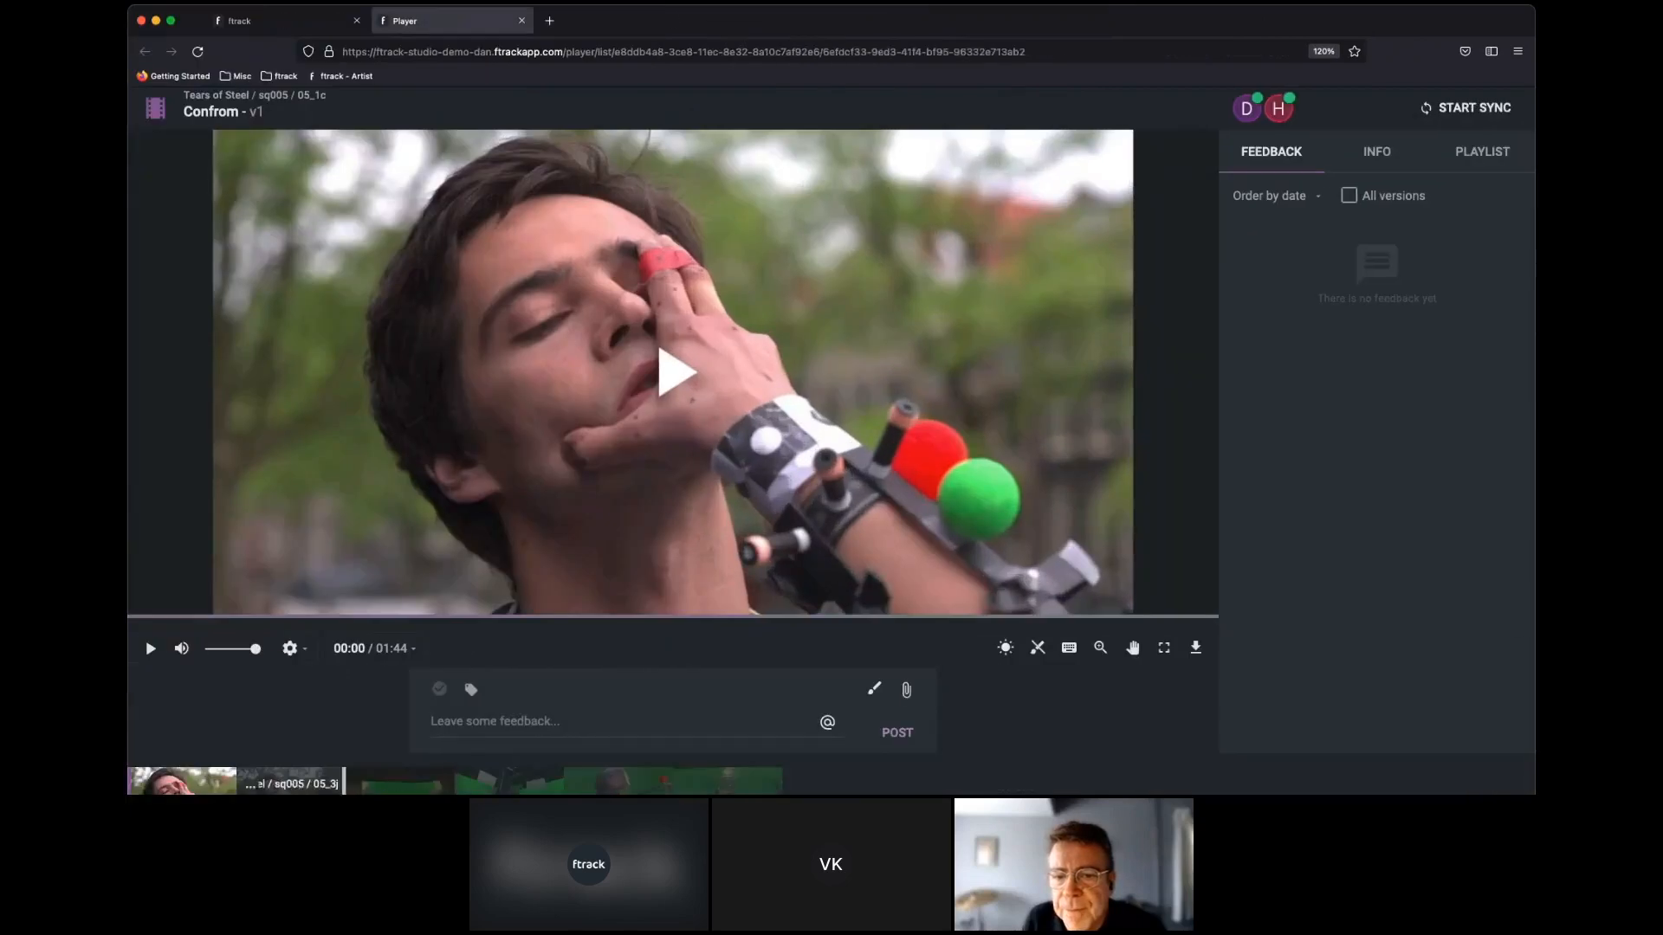
Post the feedback "paint out rig!" on the sq007 / 07_1c clip.
{"action": "left_click", "coordinate": [606, 721]}
{"action": "type", "text": "paint out rig!"}
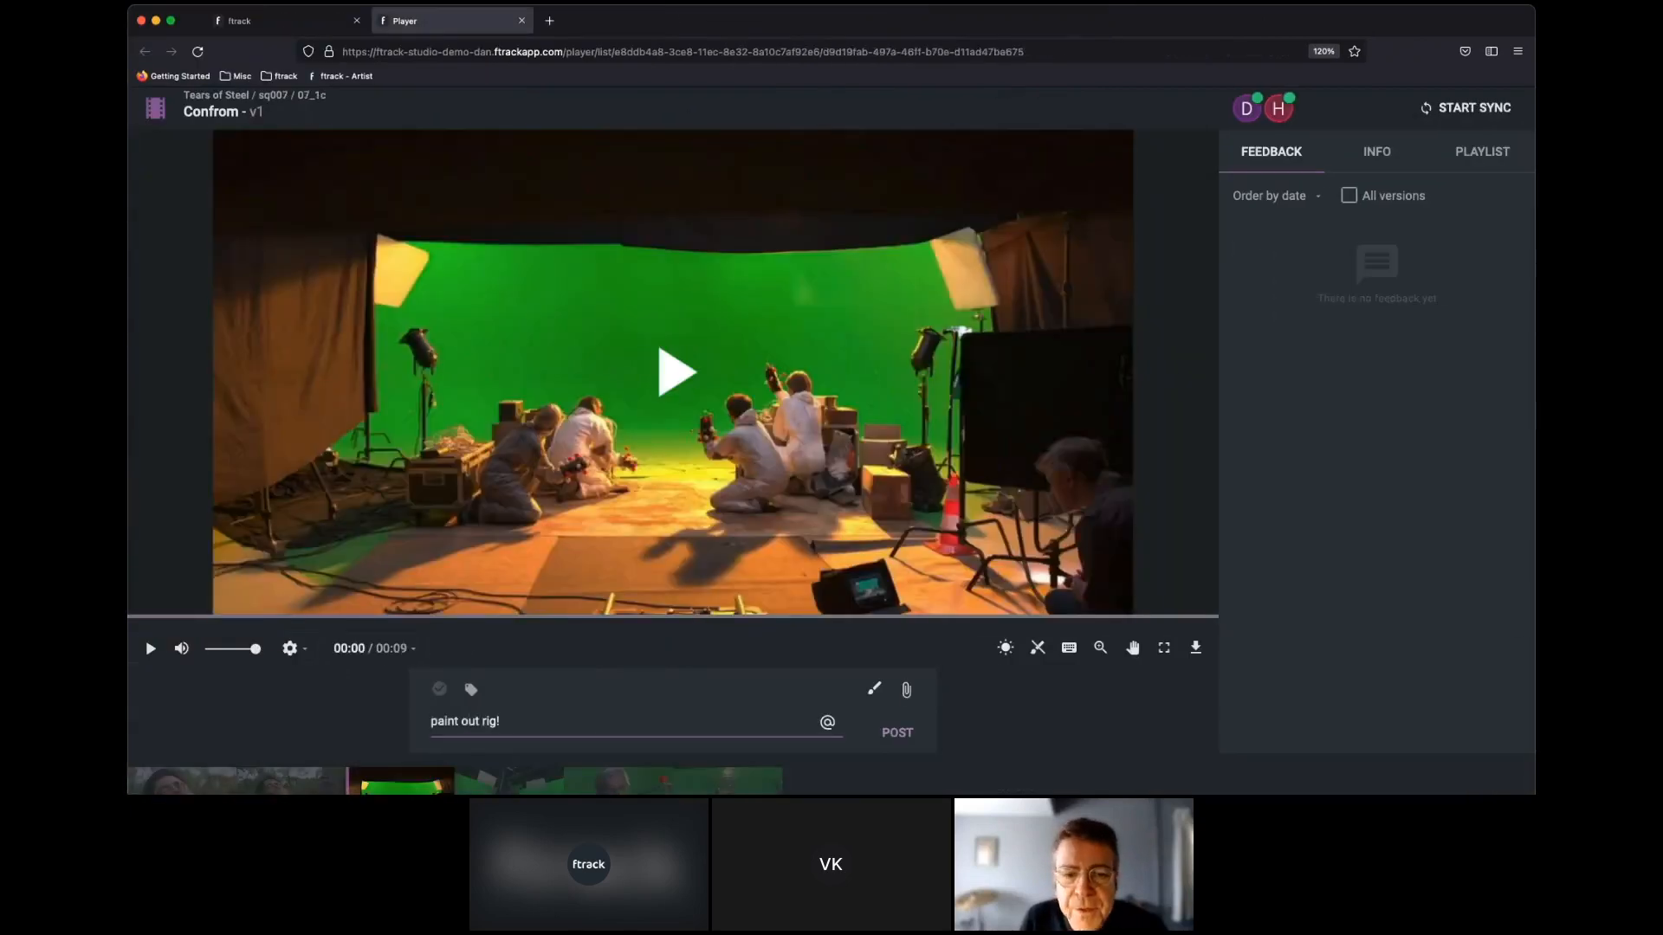
{"action": "left_click", "coordinate": [899, 733]}
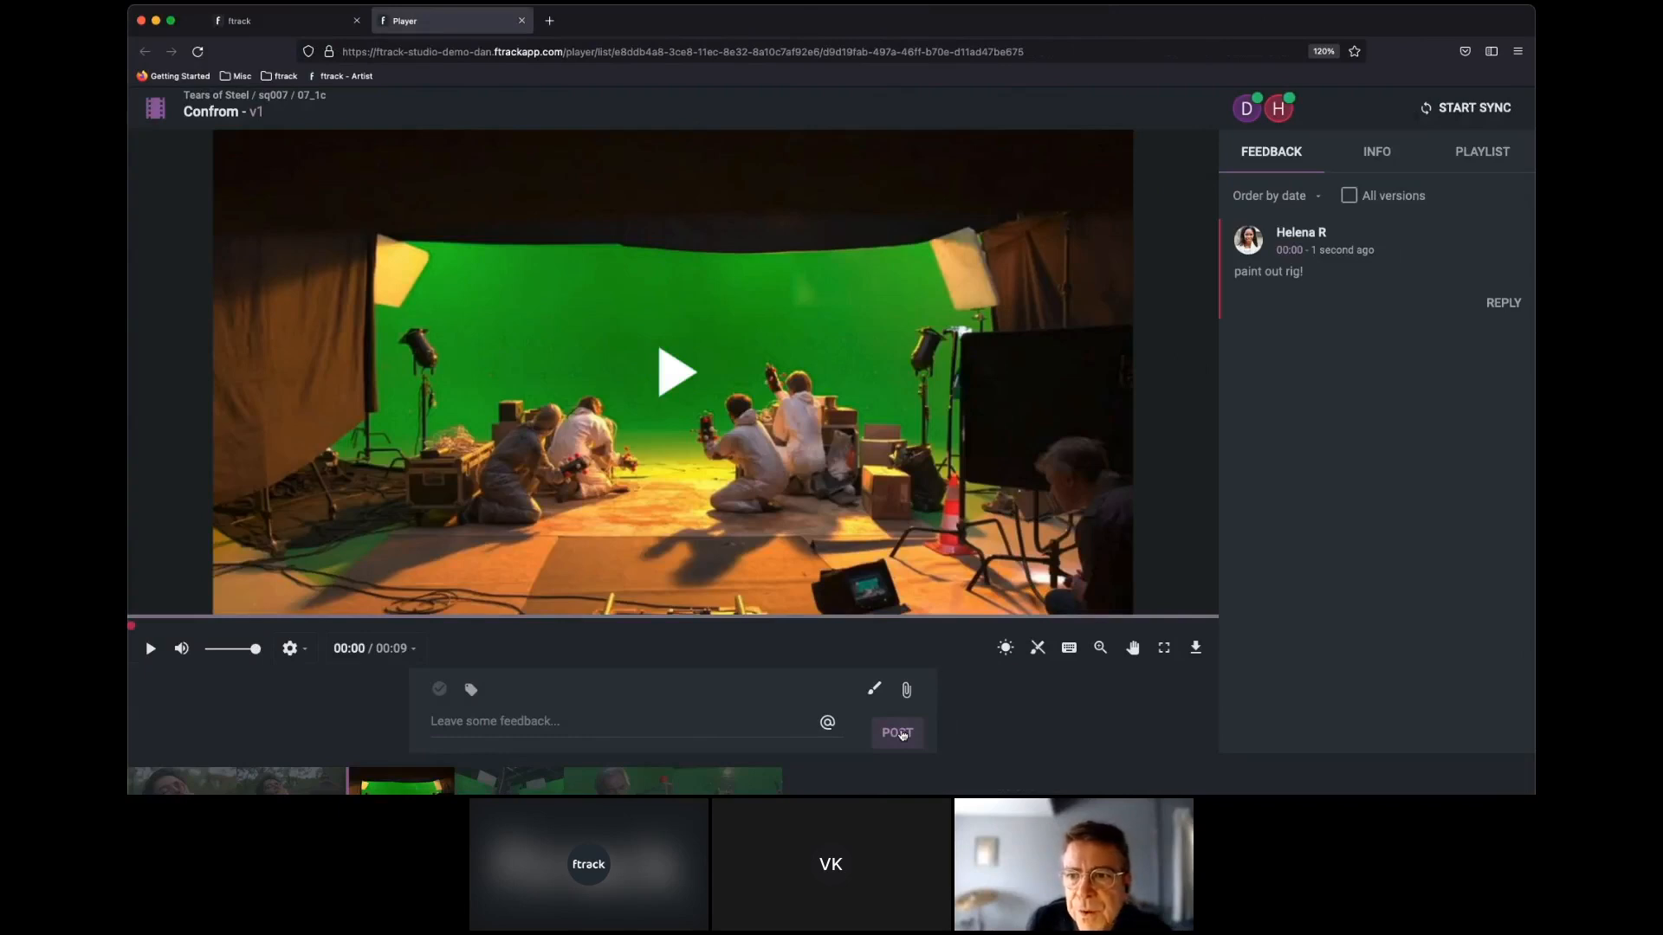
{"action": "key", "text": "Right"}
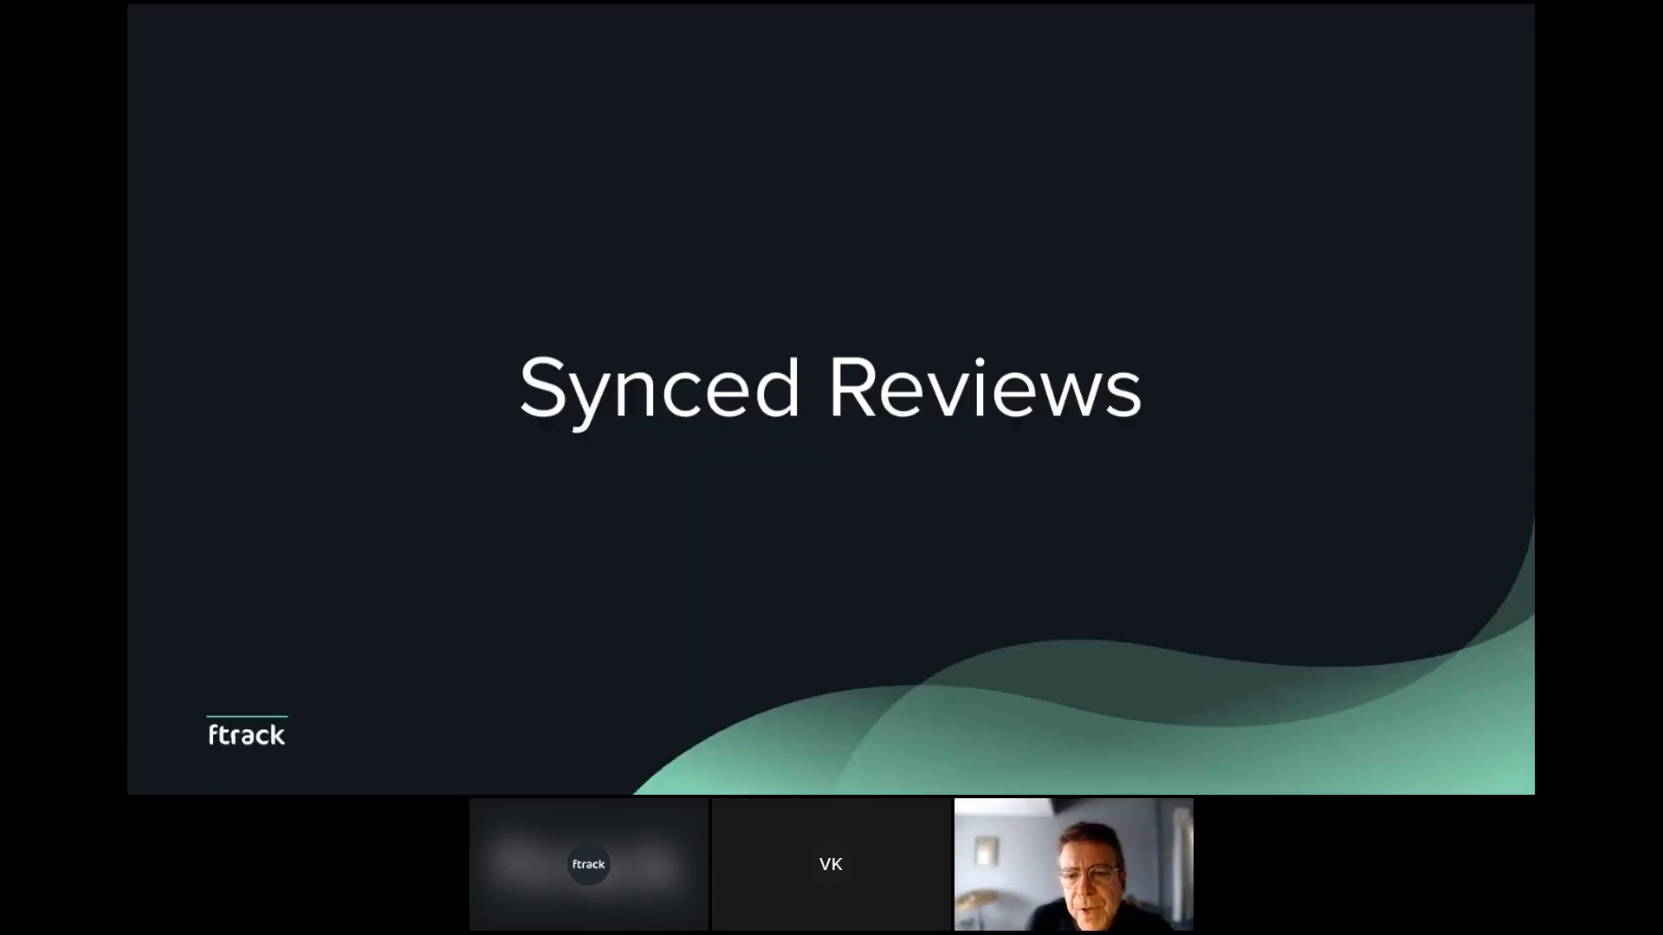
{"action": "key", "text": "Right"}
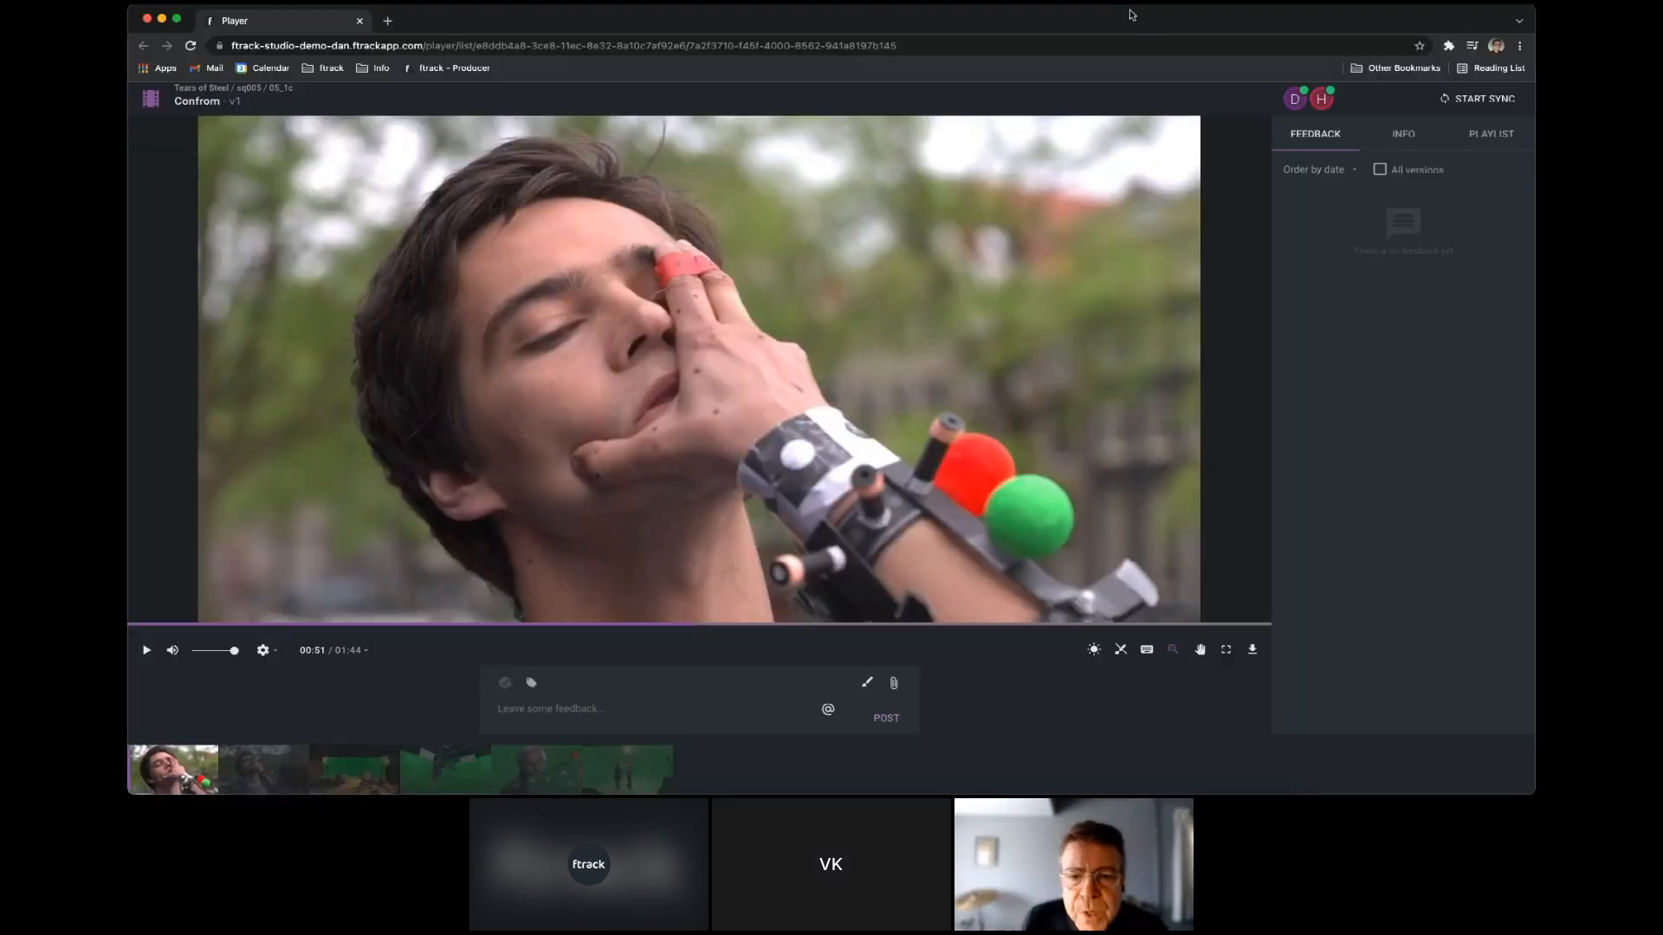
Start a sync session on the 05_1c clip, minimize that window, and join the session from the second browser.
{"action": "left_click", "coordinate": [1508, 101]}
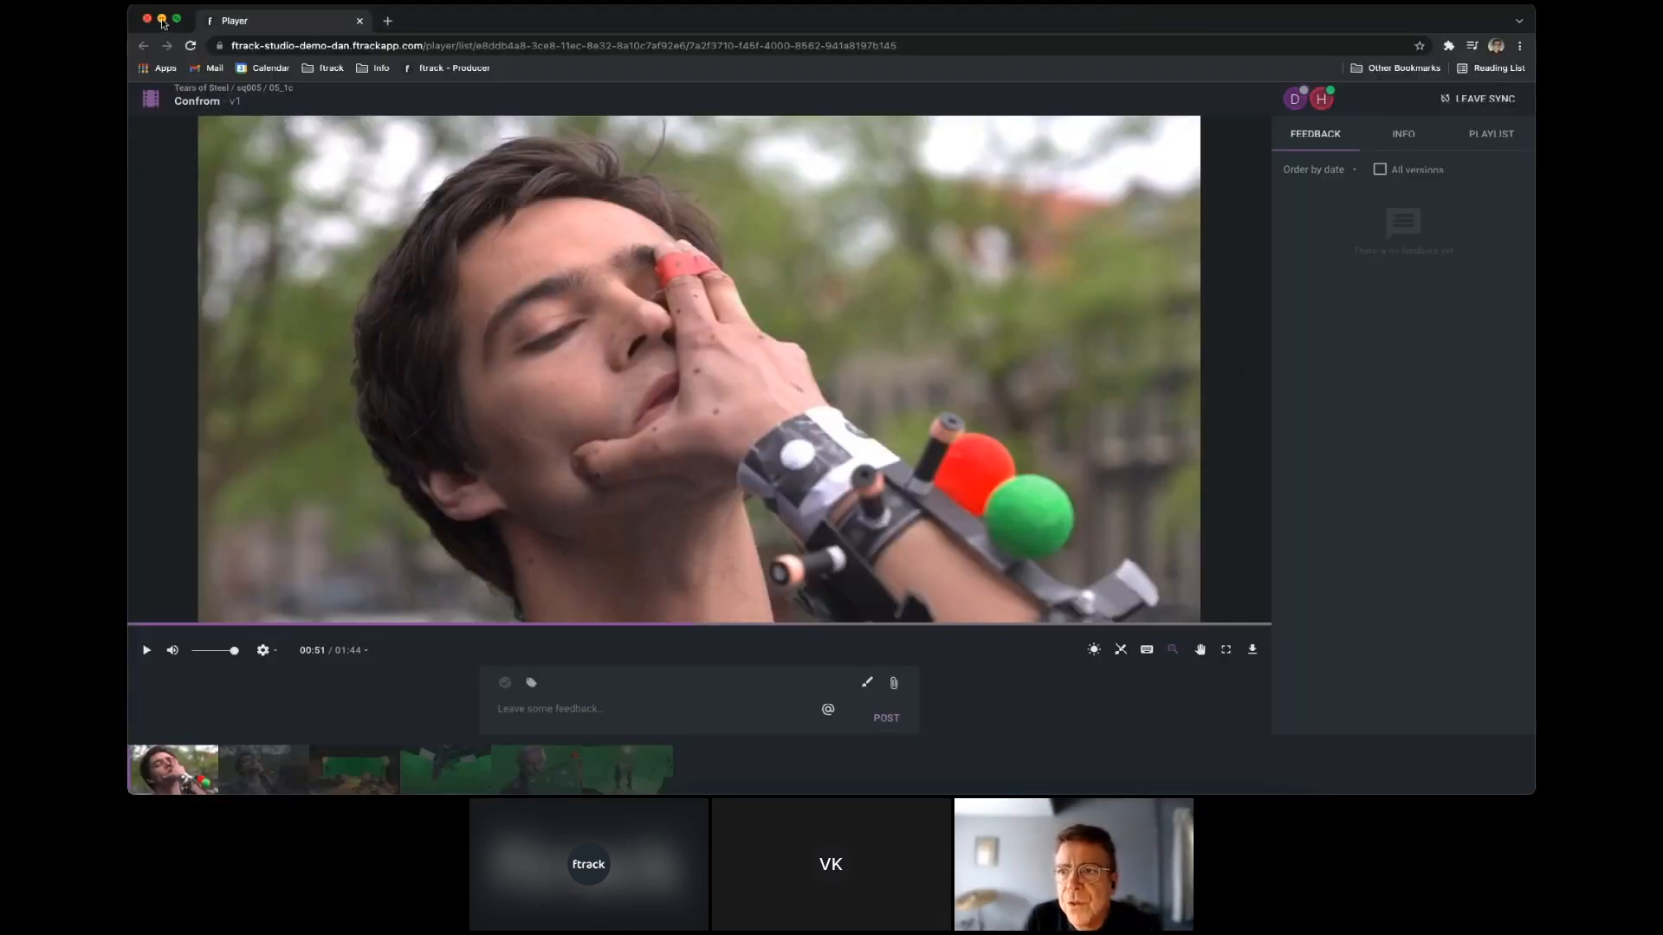
{"action": "left_click", "coordinate": [161, 19]}
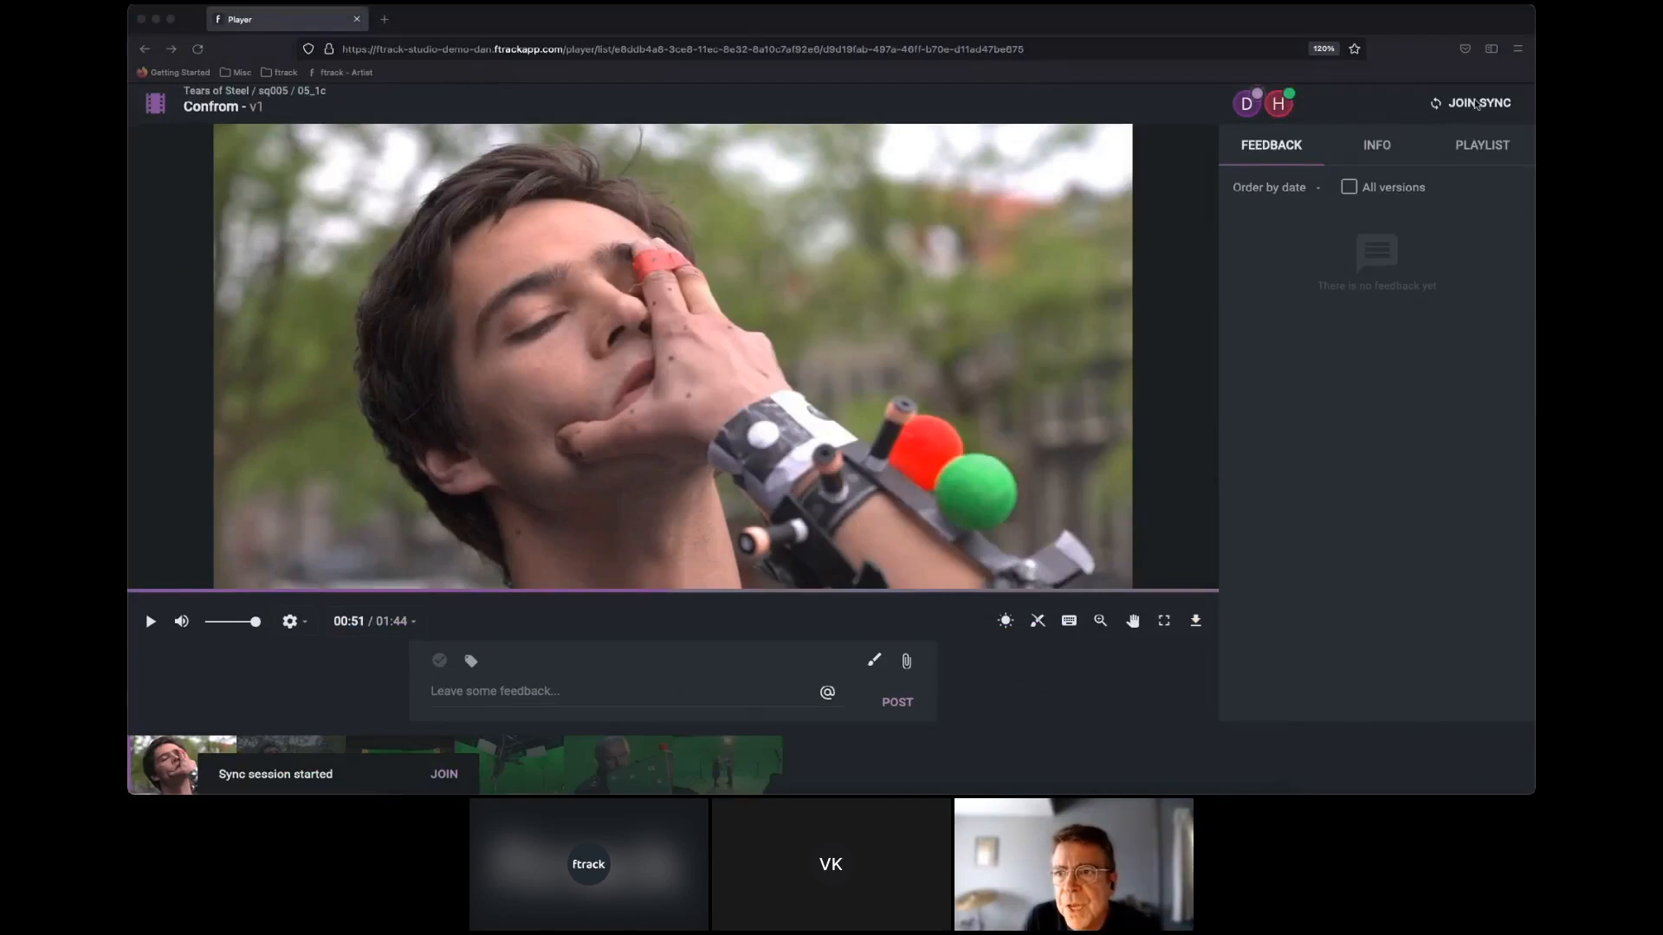
{"action": "left_click", "coordinate": [1477, 105]}
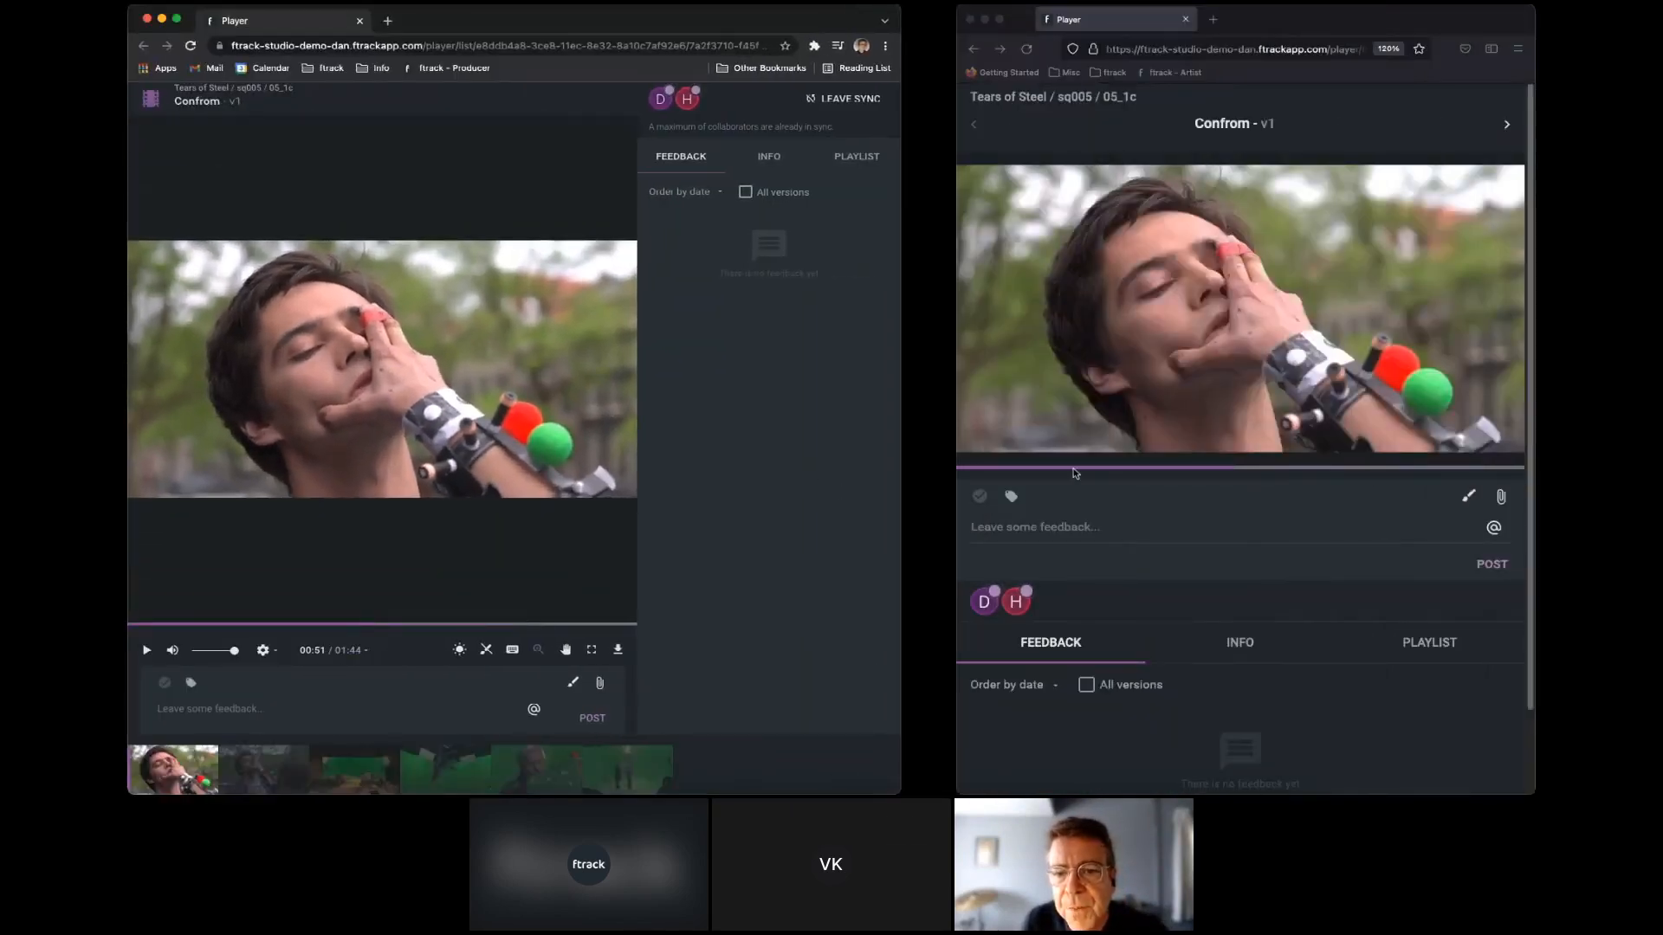
Scrub the synced 05_1c clip to 00:23 and 01:08, and zoom the image in the other player in and back out.
{"action": "left_click", "coordinate": [1075, 469]}
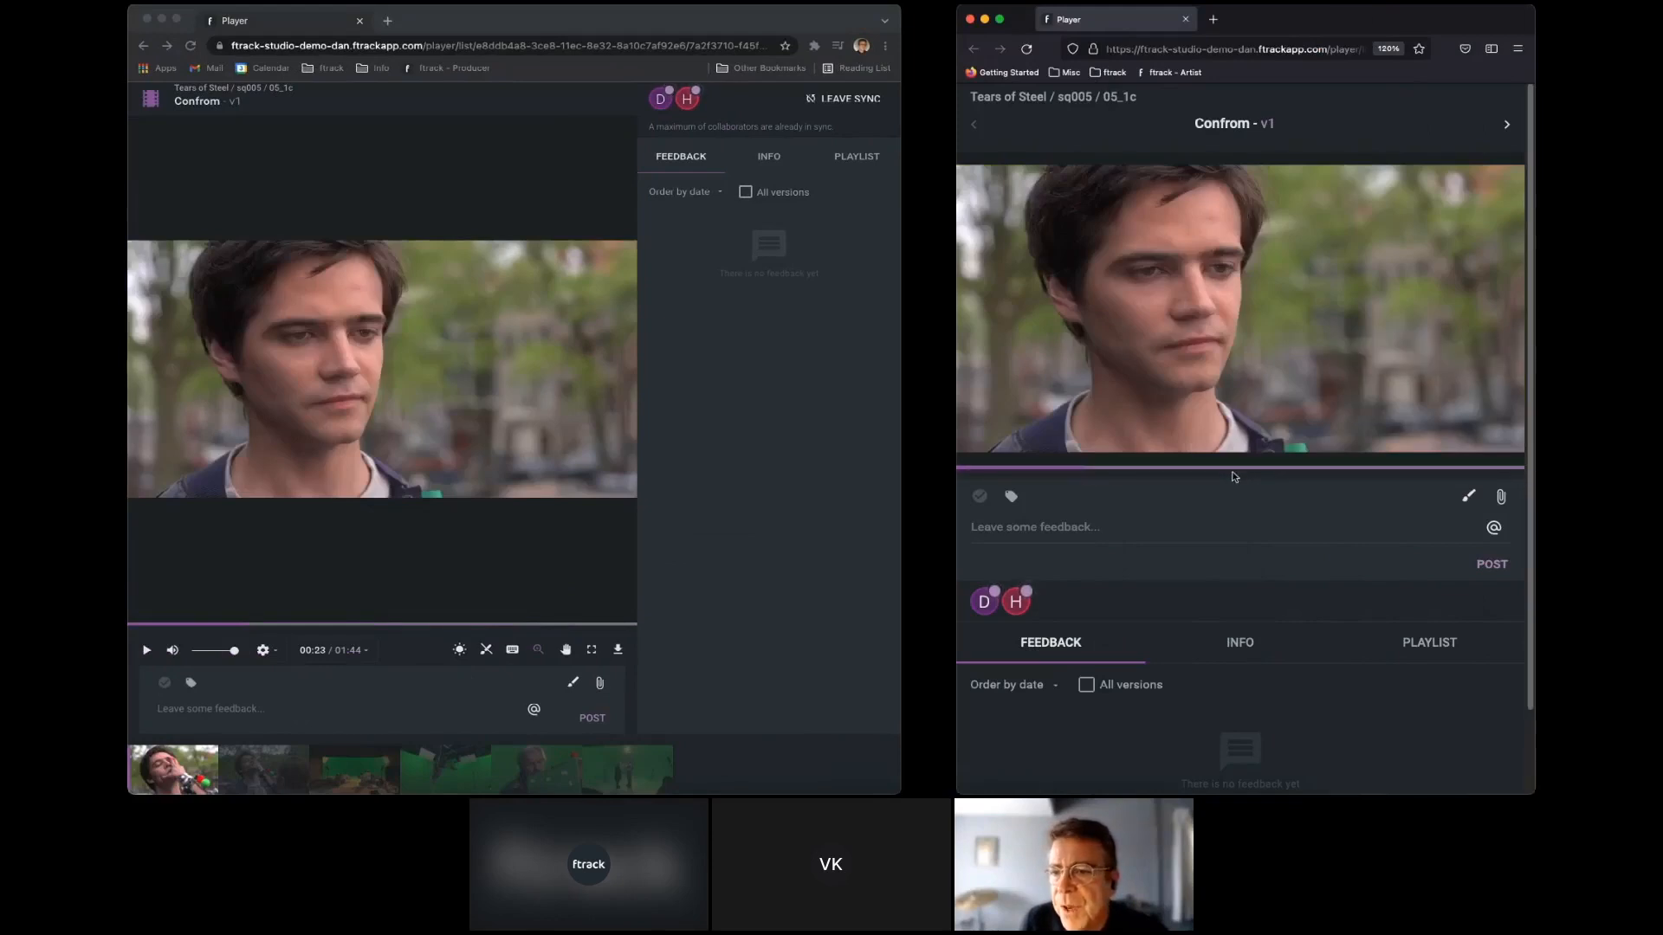
{"action": "left_click", "coordinate": [1328, 471]}
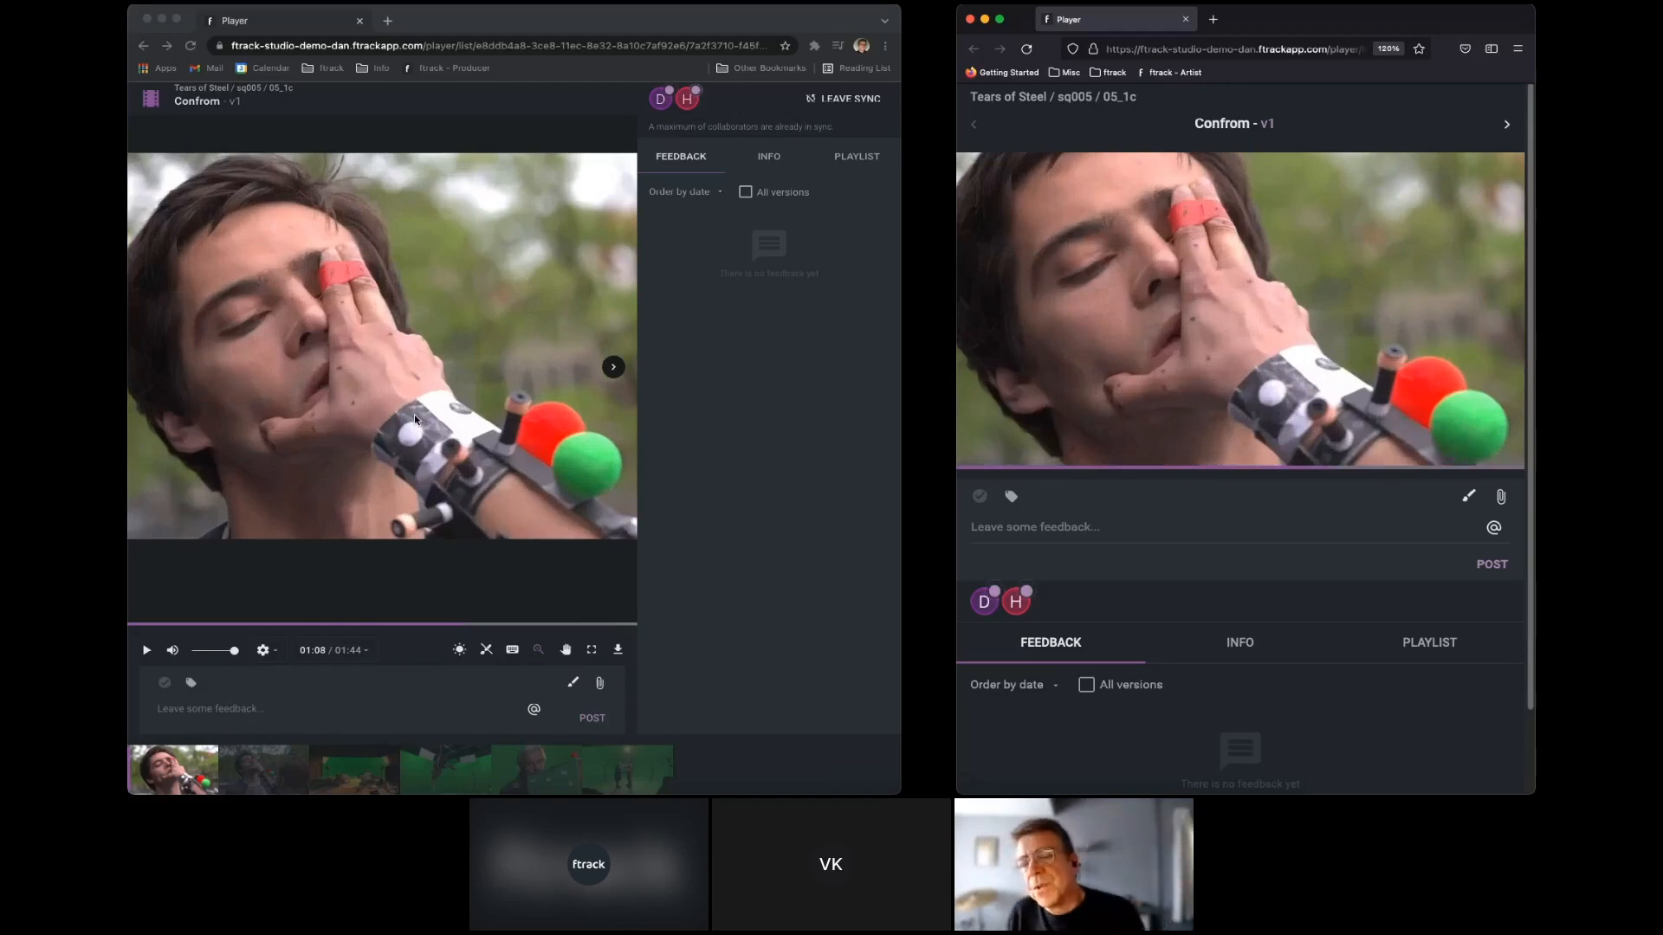
{"action": "scroll", "coordinate": [414, 419], "scroll_direction": "up", "scroll_amount": 5}
{"action": "scroll", "coordinate": [414, 419], "scroll_direction": "down", "scroll_amount": 10}
Turn on the laser pointer and sweep it over the face and background in the synced 05_1c frame.
{"action": "left_click", "coordinate": [460, 652]}
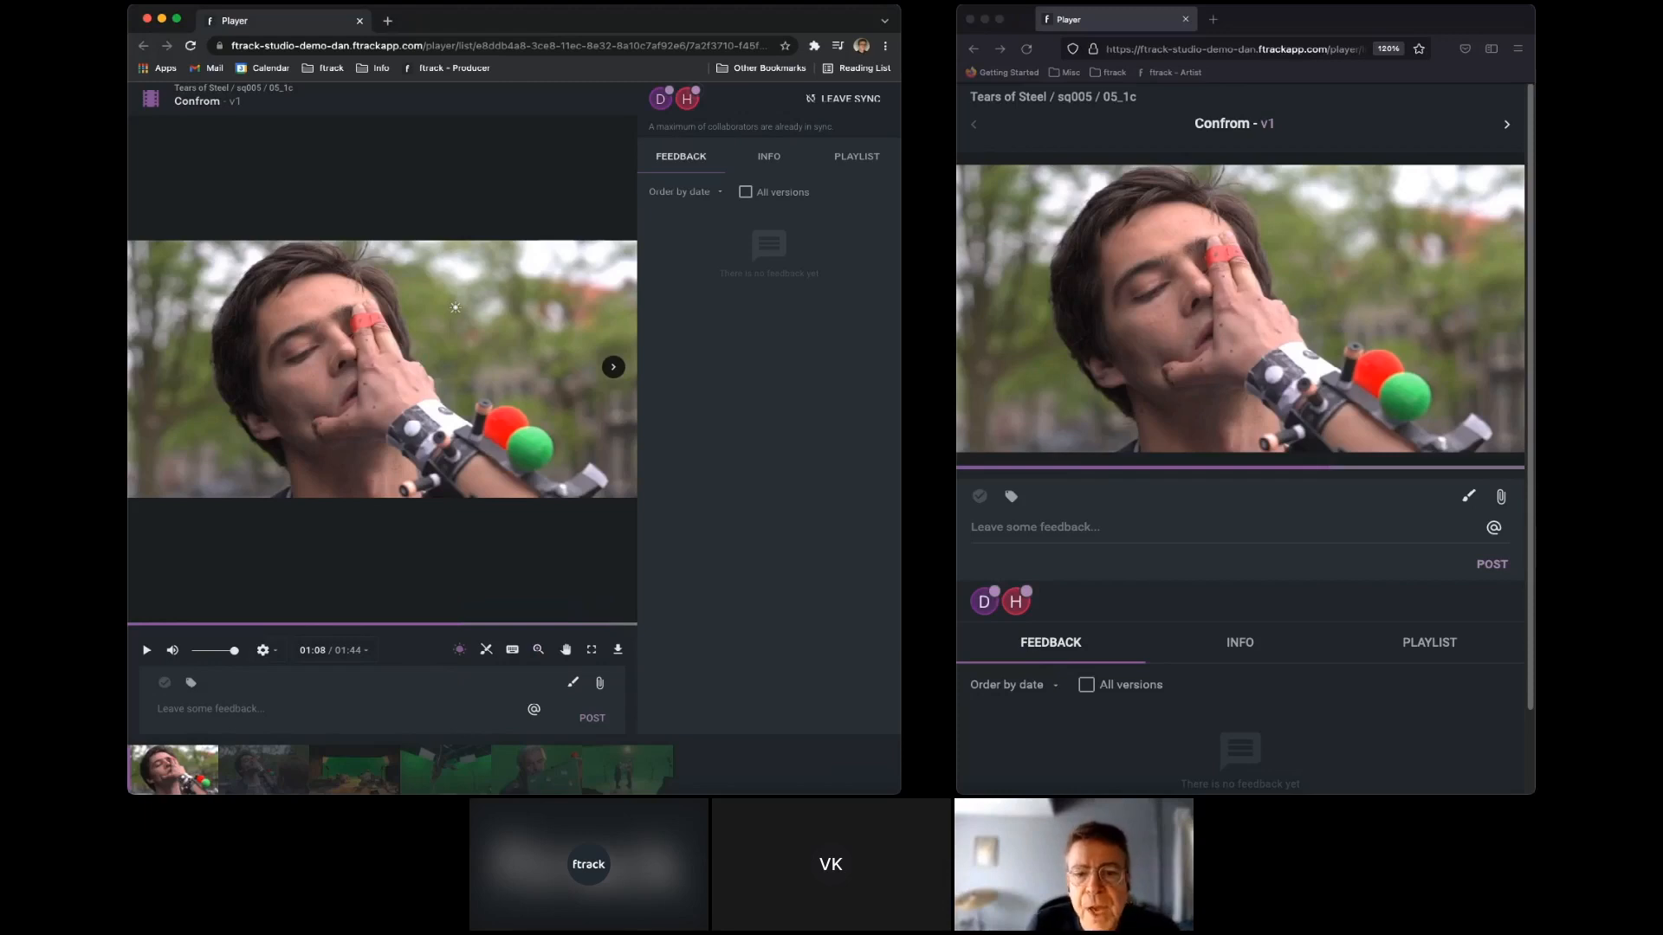
{"action": "mouse_move", "coordinate": [456, 308]}
{"action": "left_mouse_down"}
{"action": "mouse_move", "coordinate": [390, 326]}
{"action": "mouse_move", "coordinate": [447, 461]}
{"action": "mouse_move", "coordinate": [243, 447]}
{"action": "mouse_move", "coordinate": [323, 374]}
{"action": "left_mouse_up"}
{"action": "left_click_drag", "start_coordinate": [219, 312], "coordinate": [350, 321]}
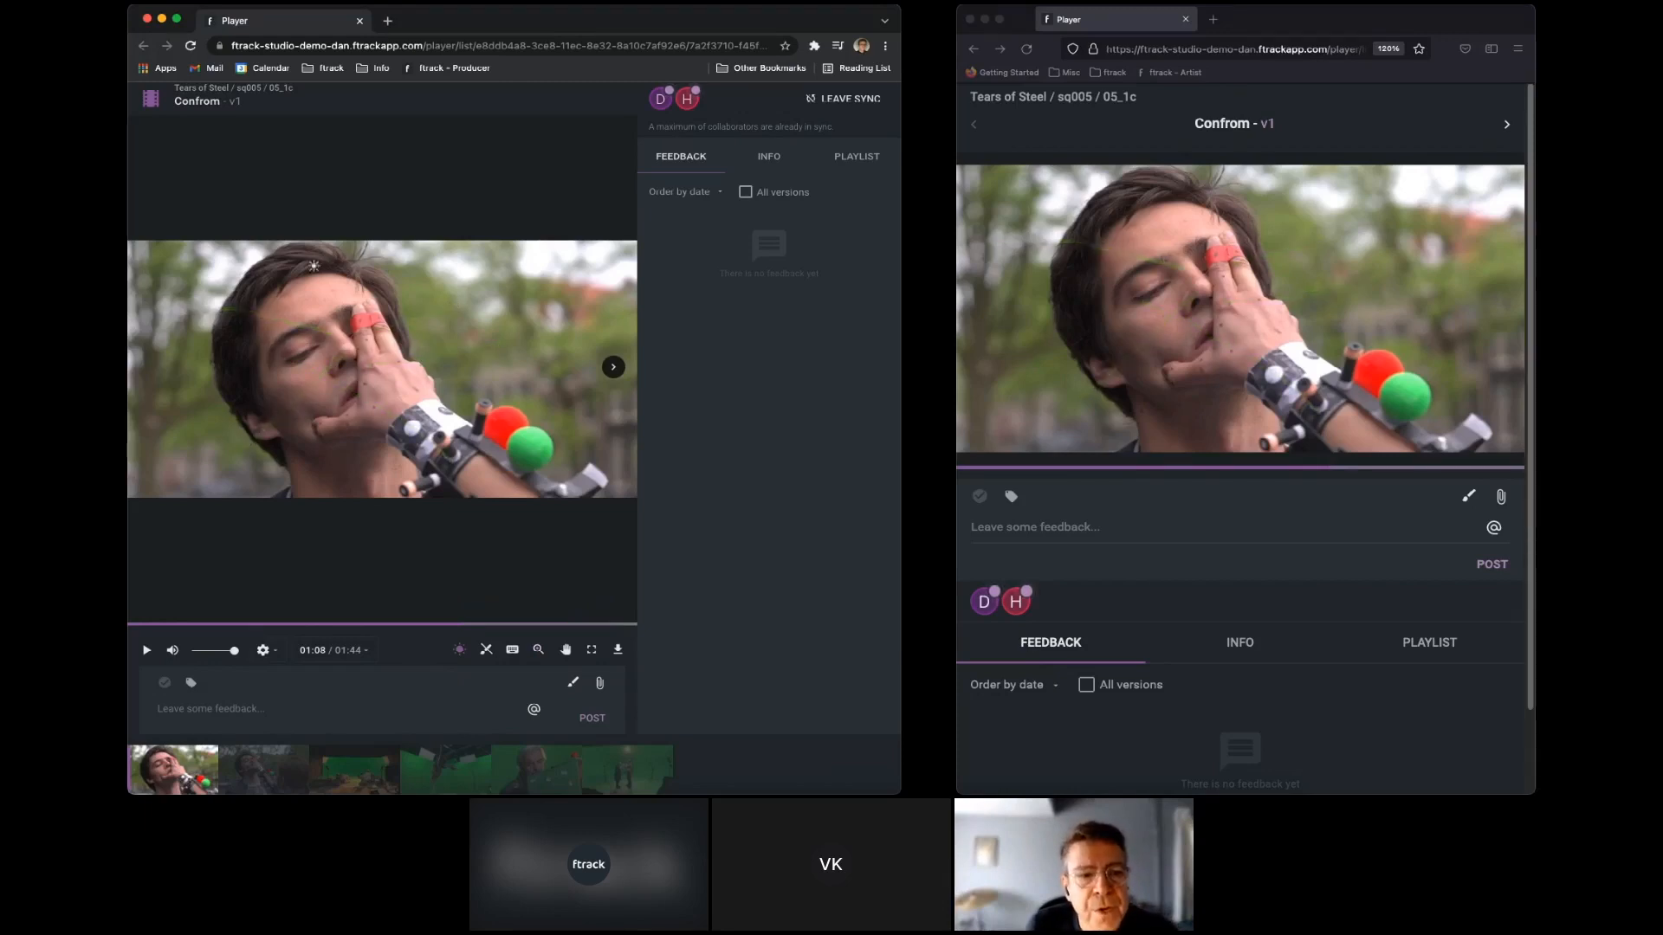
{"action": "left_click_drag", "start_coordinate": [325, 262], "coordinate": [344, 335]}
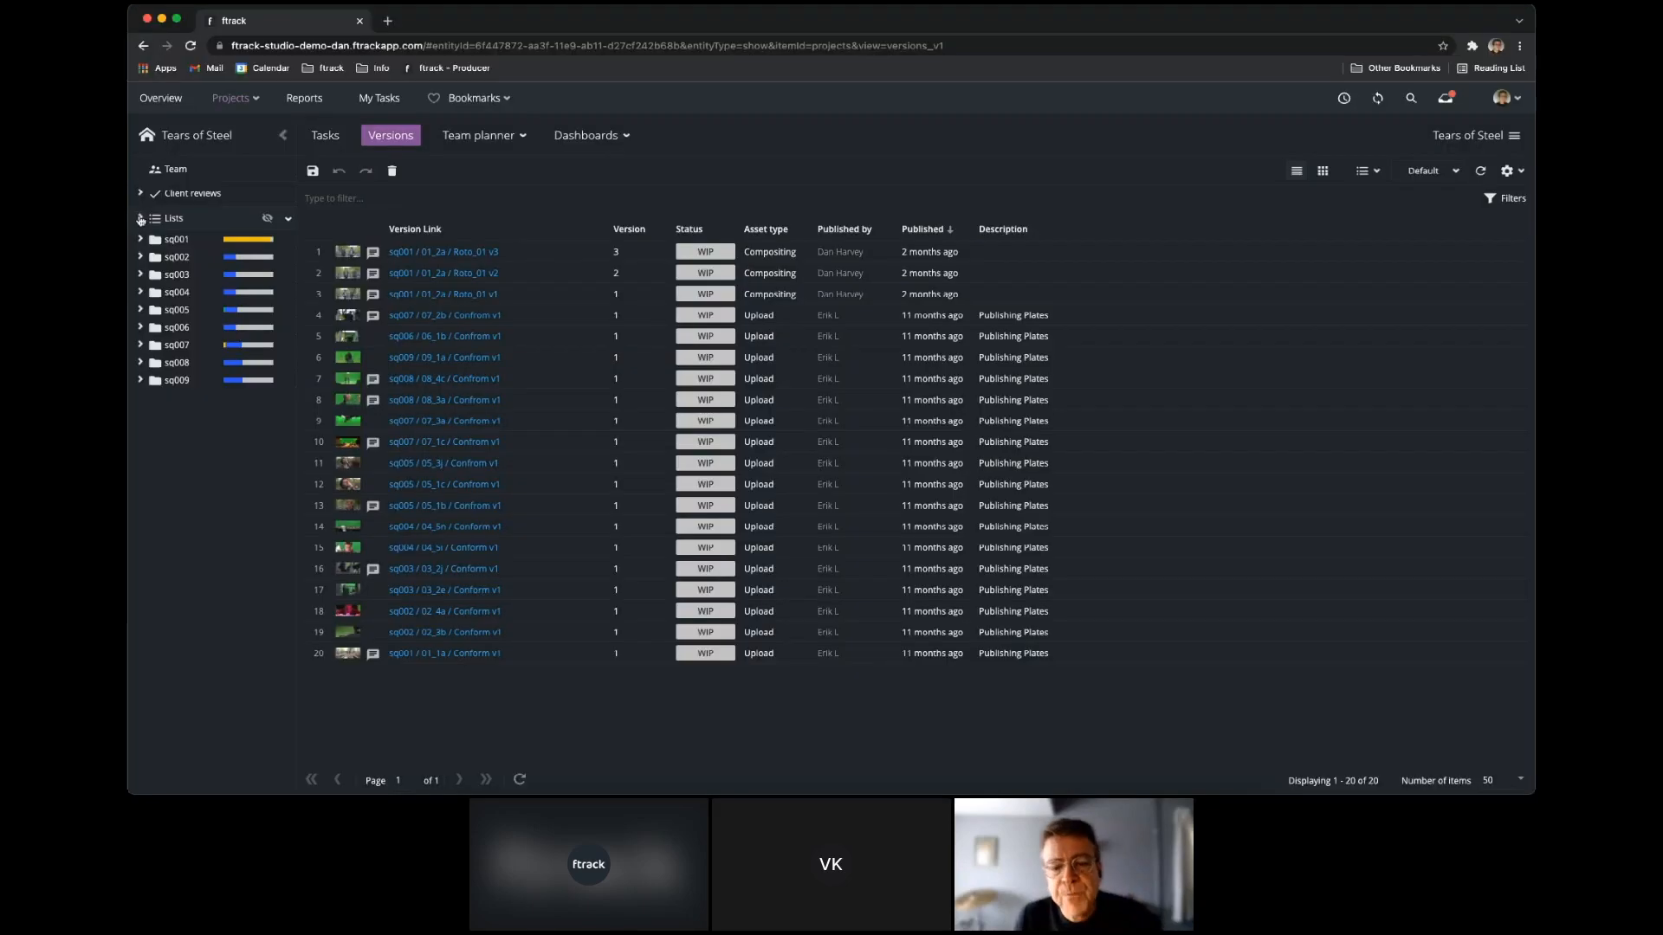
Create a client review from all six versions in My List of the Tears of Steel project.
{"action": "left_click", "coordinate": [151, 240]}
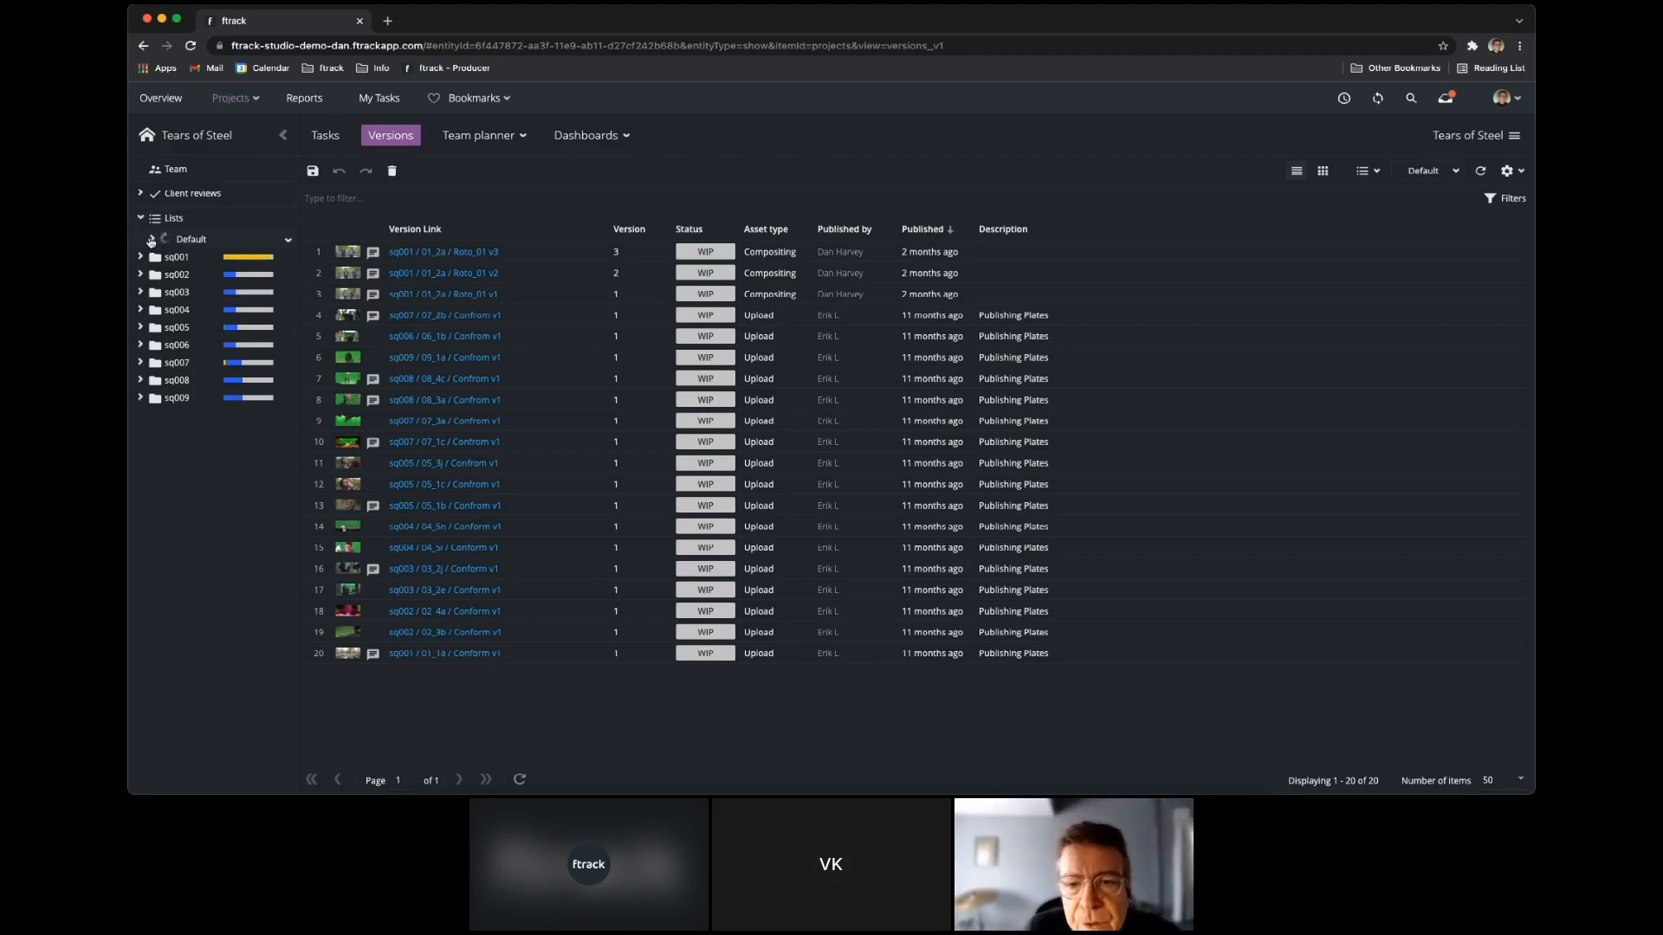
{"action": "left_click", "coordinate": [151, 240]}
{"action": "left_click", "coordinate": [203, 257]}
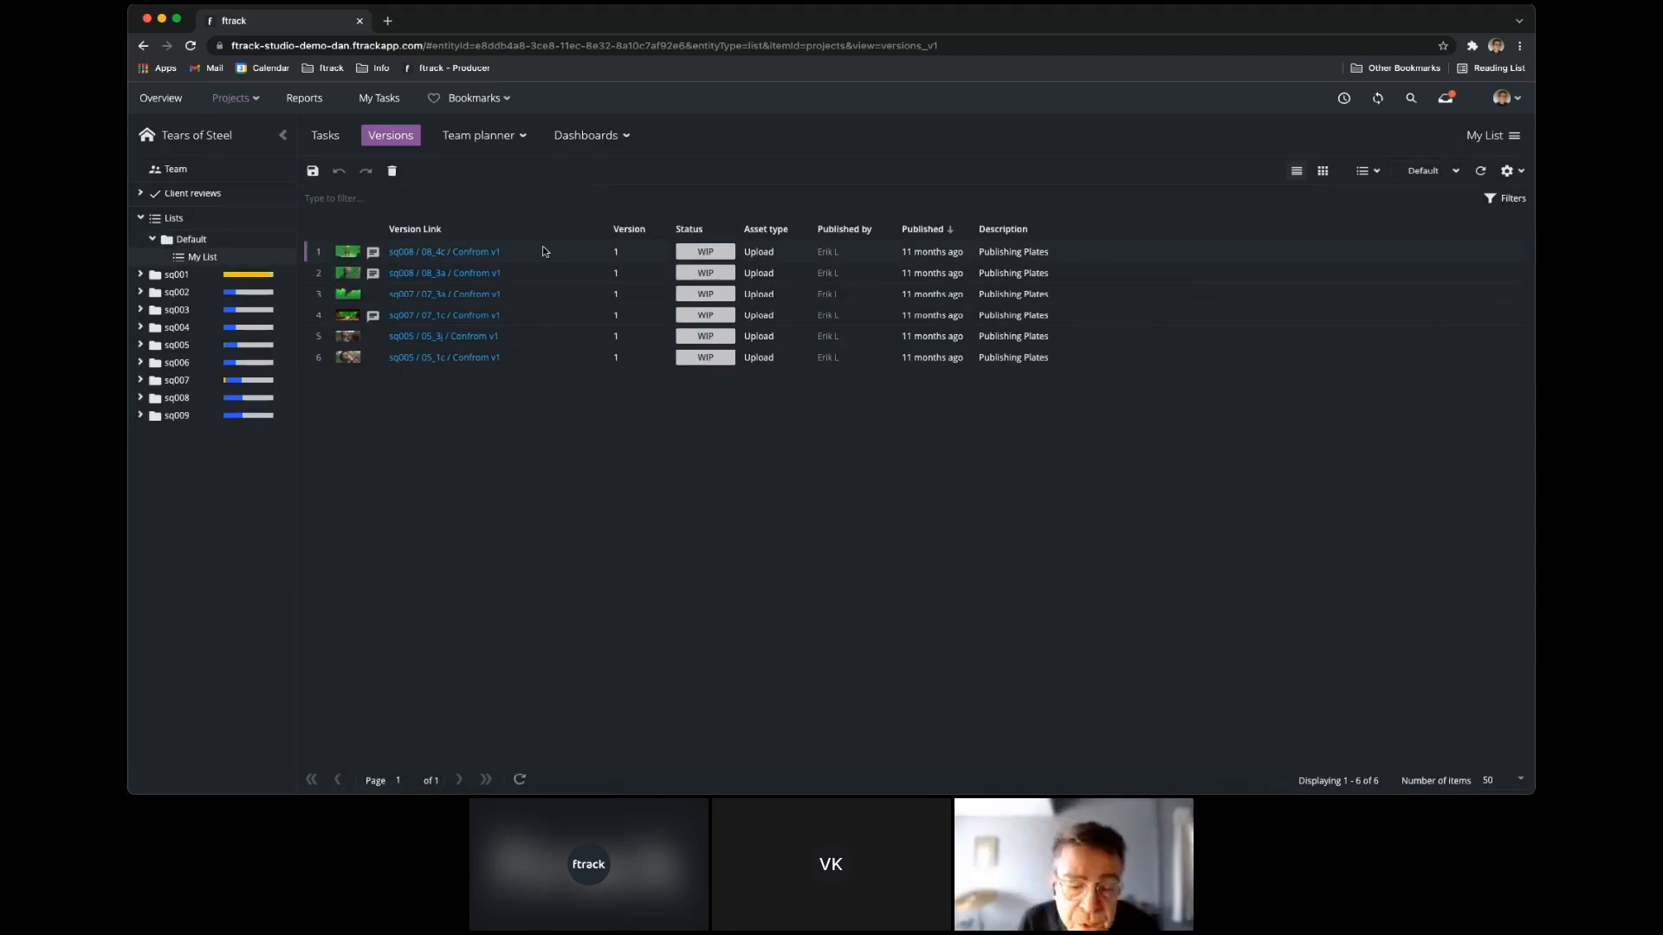
{"action": "left_click", "coordinate": [557, 359], "text": "shift"}
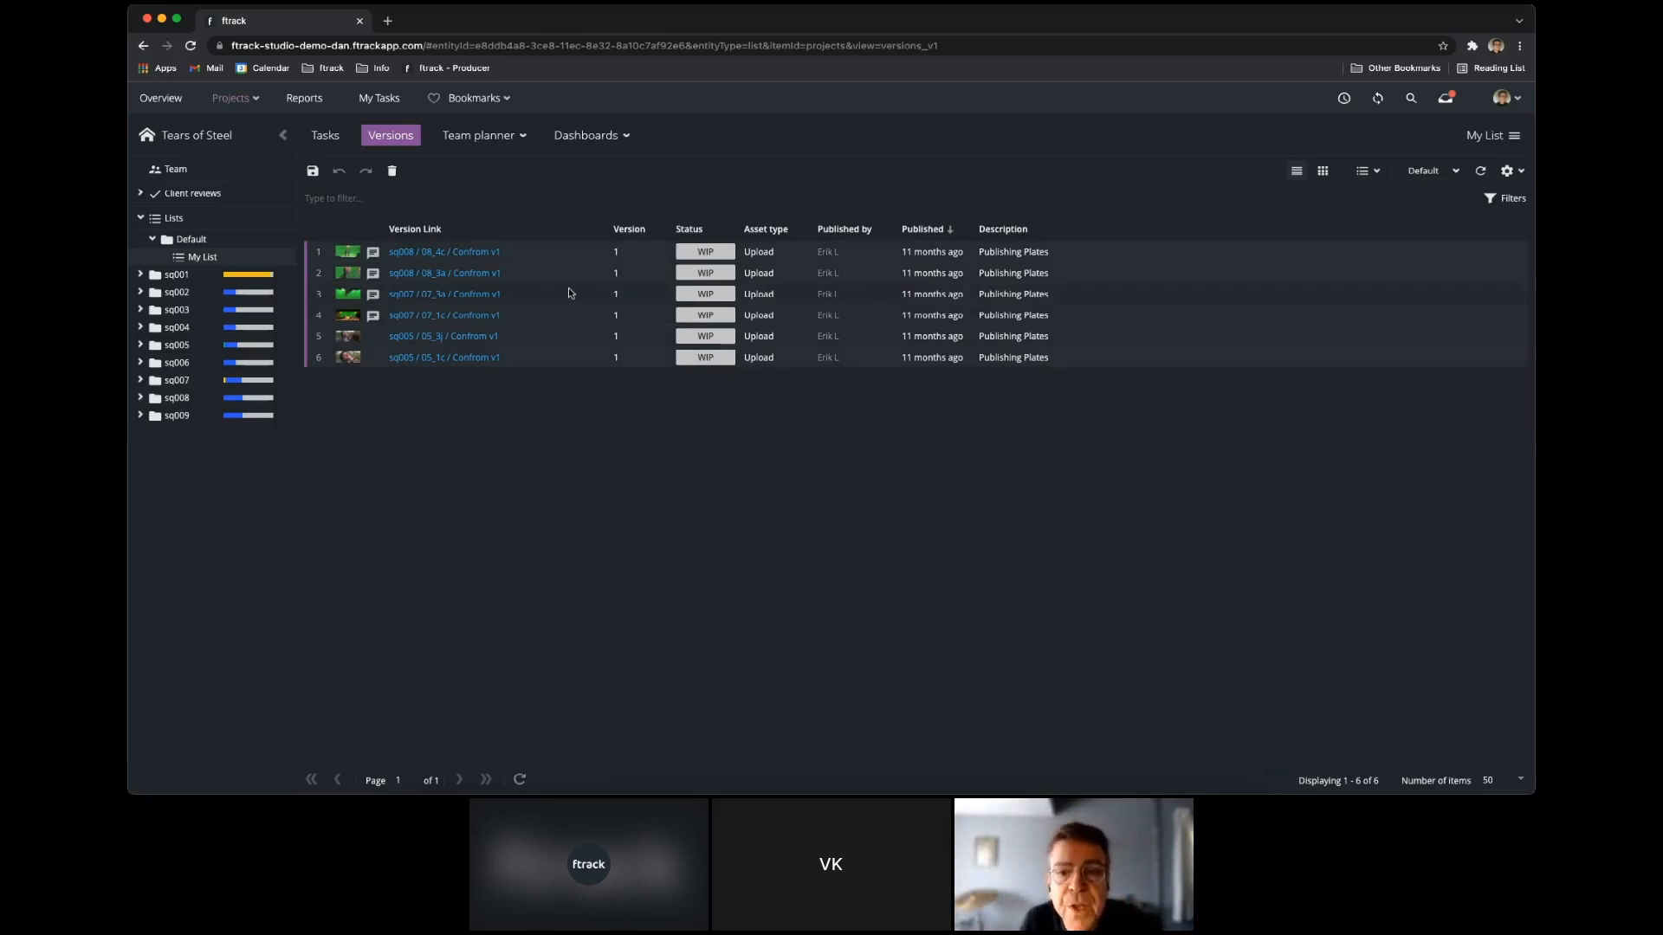
{"action": "right_click", "coordinate": [568, 292]}
{"action": "mouse_move", "coordinate": [626, 354]}
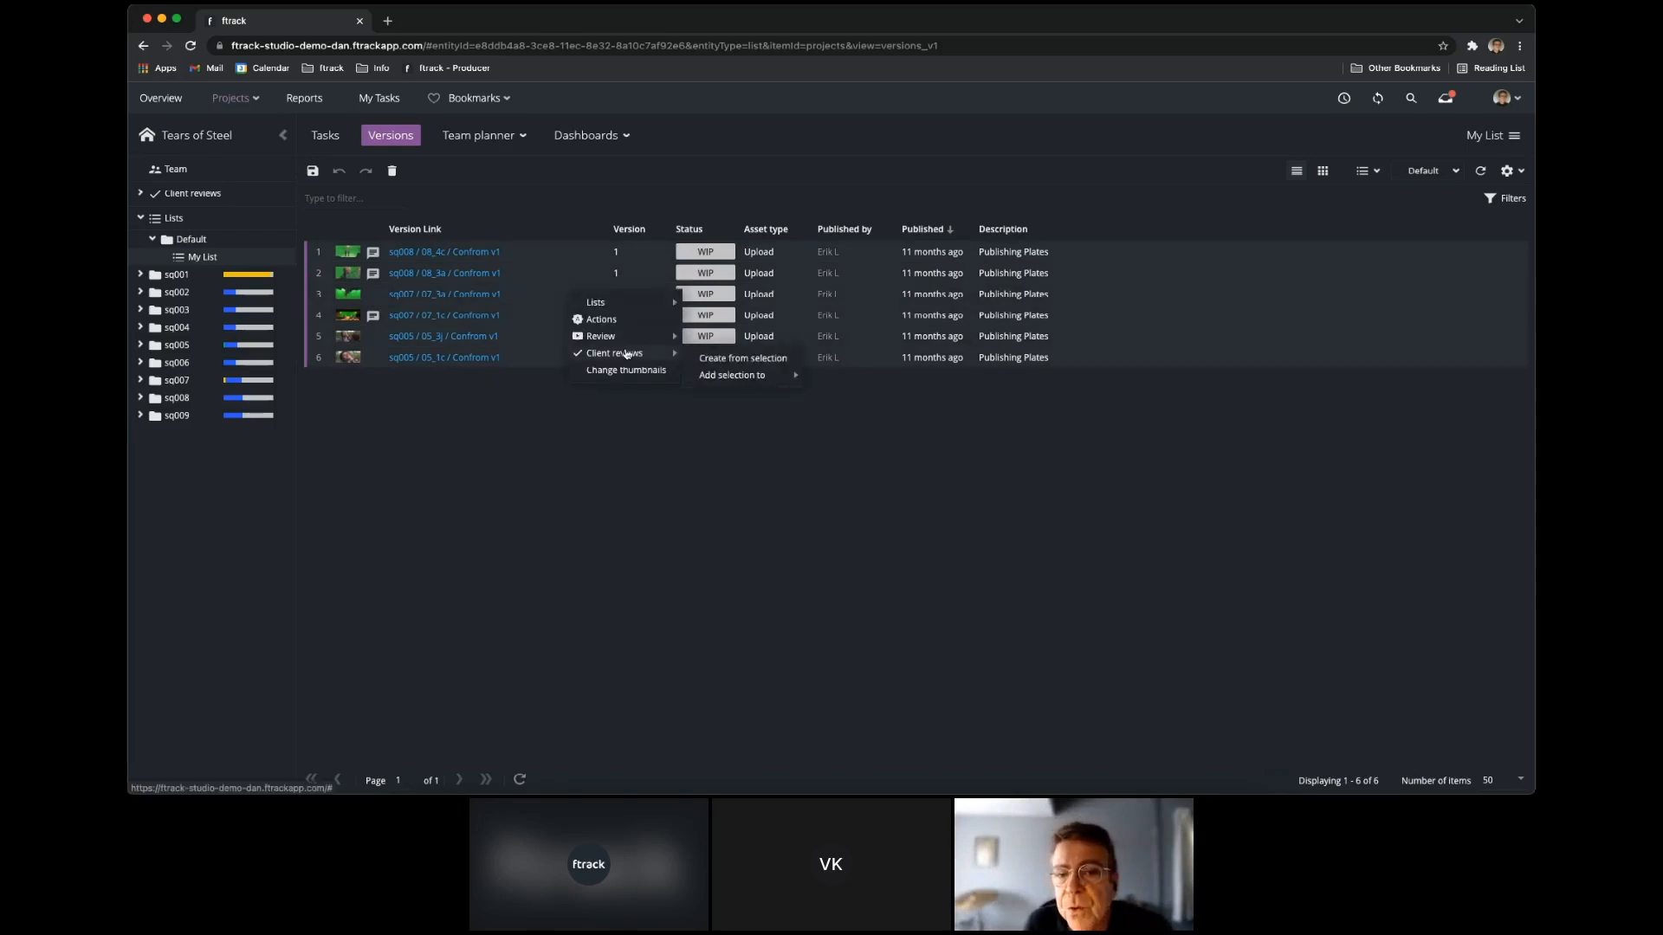
{"action": "left_click", "coordinate": [732, 360]}
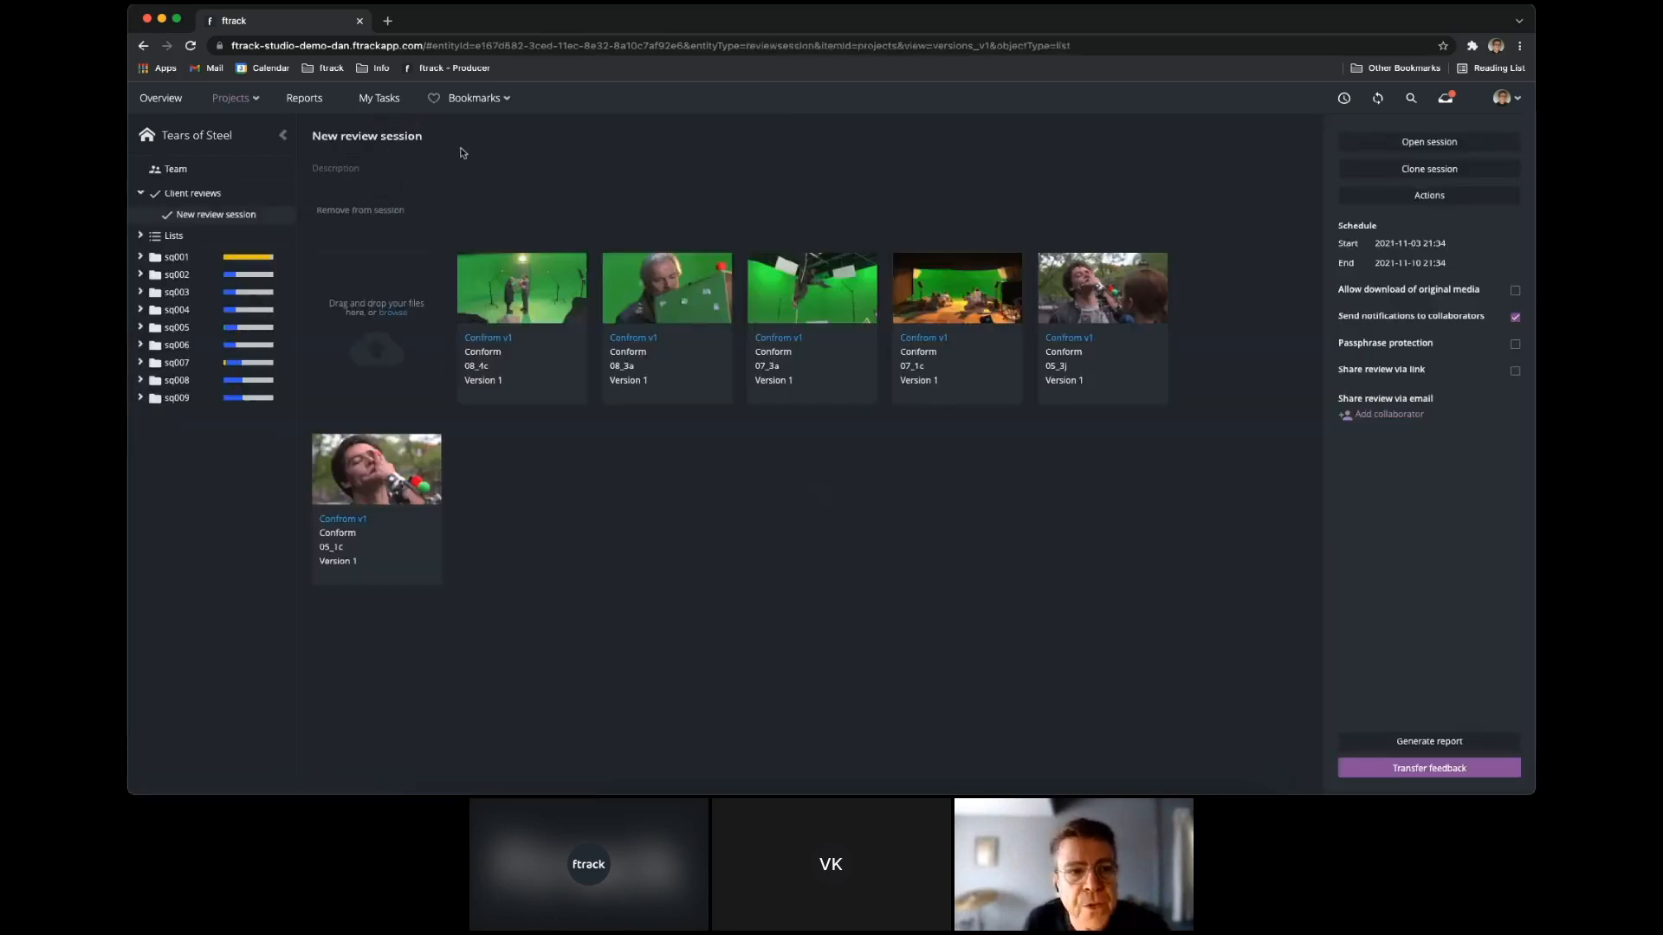
Name the review session "TOS Review" and enable sharing it via link.
{"action": "left_click", "coordinate": [462, 138]}
{"action": "type", "text": "TOS Review"}
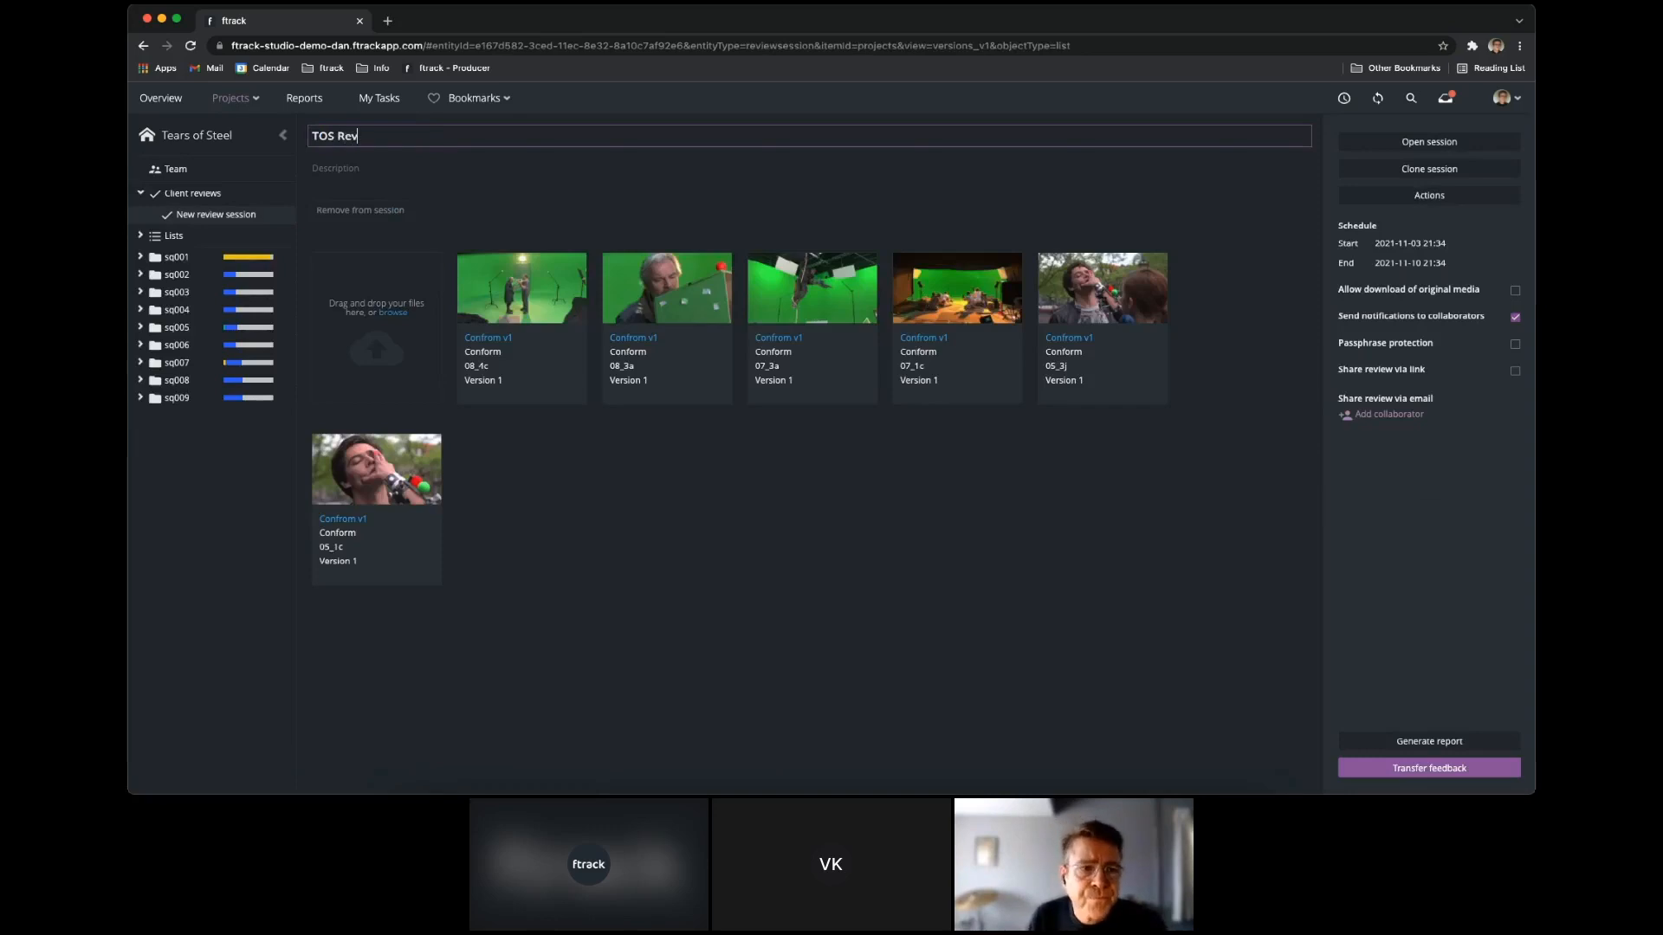
{"action": "left_click", "coordinate": [1412, 369]}
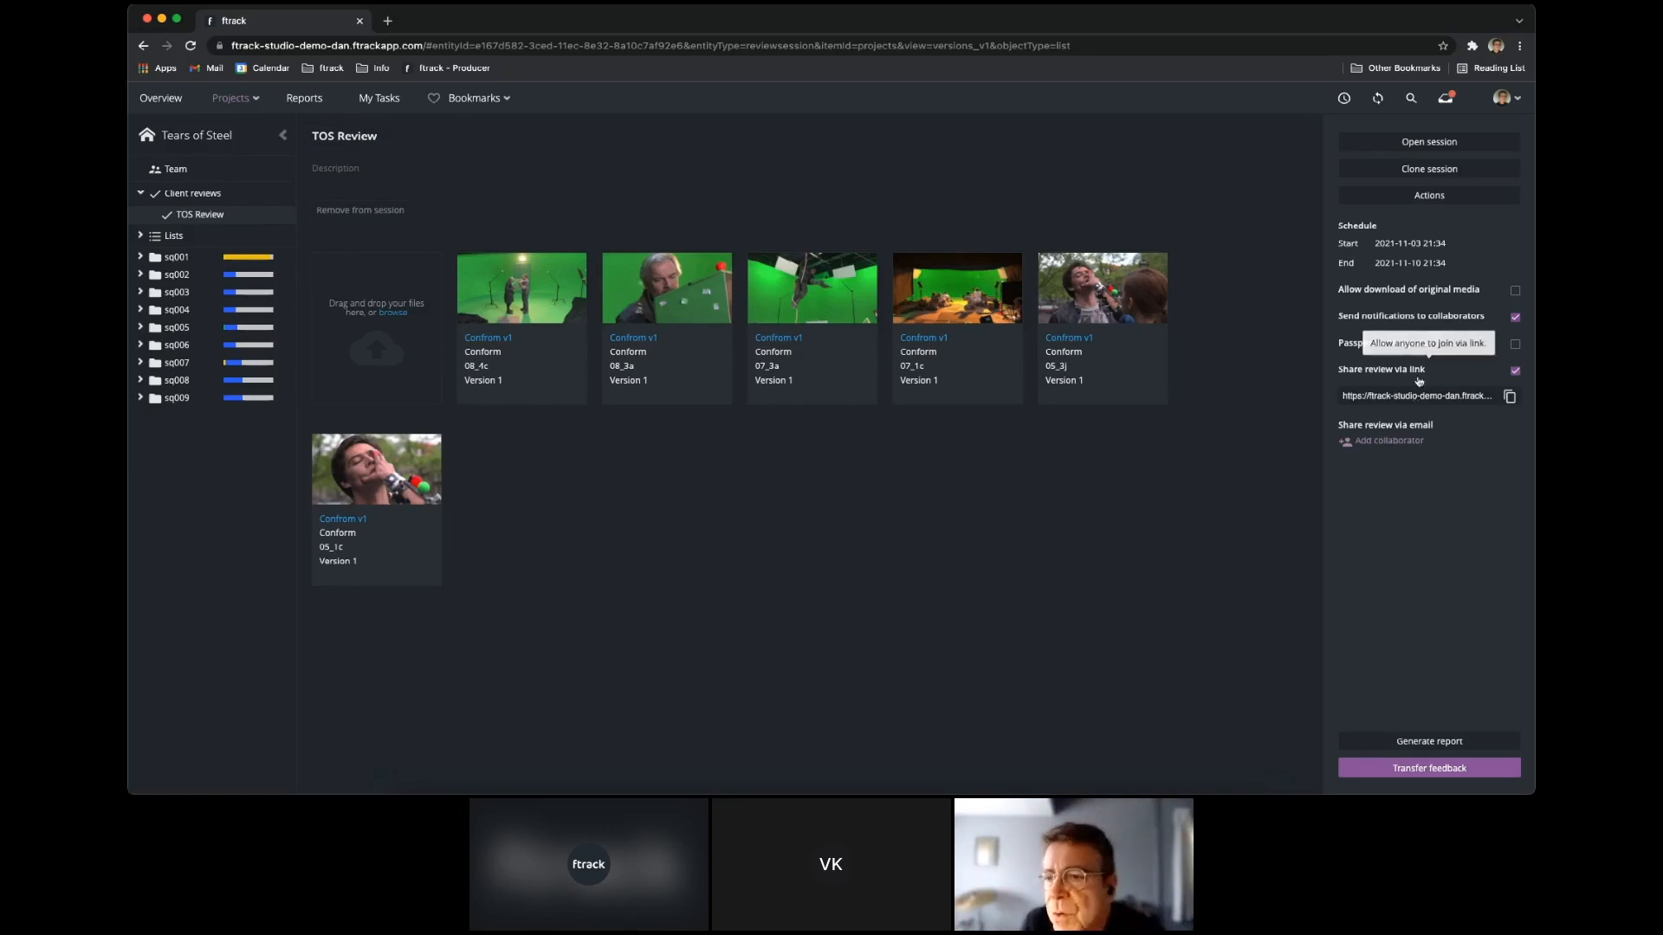
Add a collaborator with their first name and email address, and send the review invite.
{"action": "left_click", "coordinate": [1394, 442]}
{"action": "type", "text": "liam"}
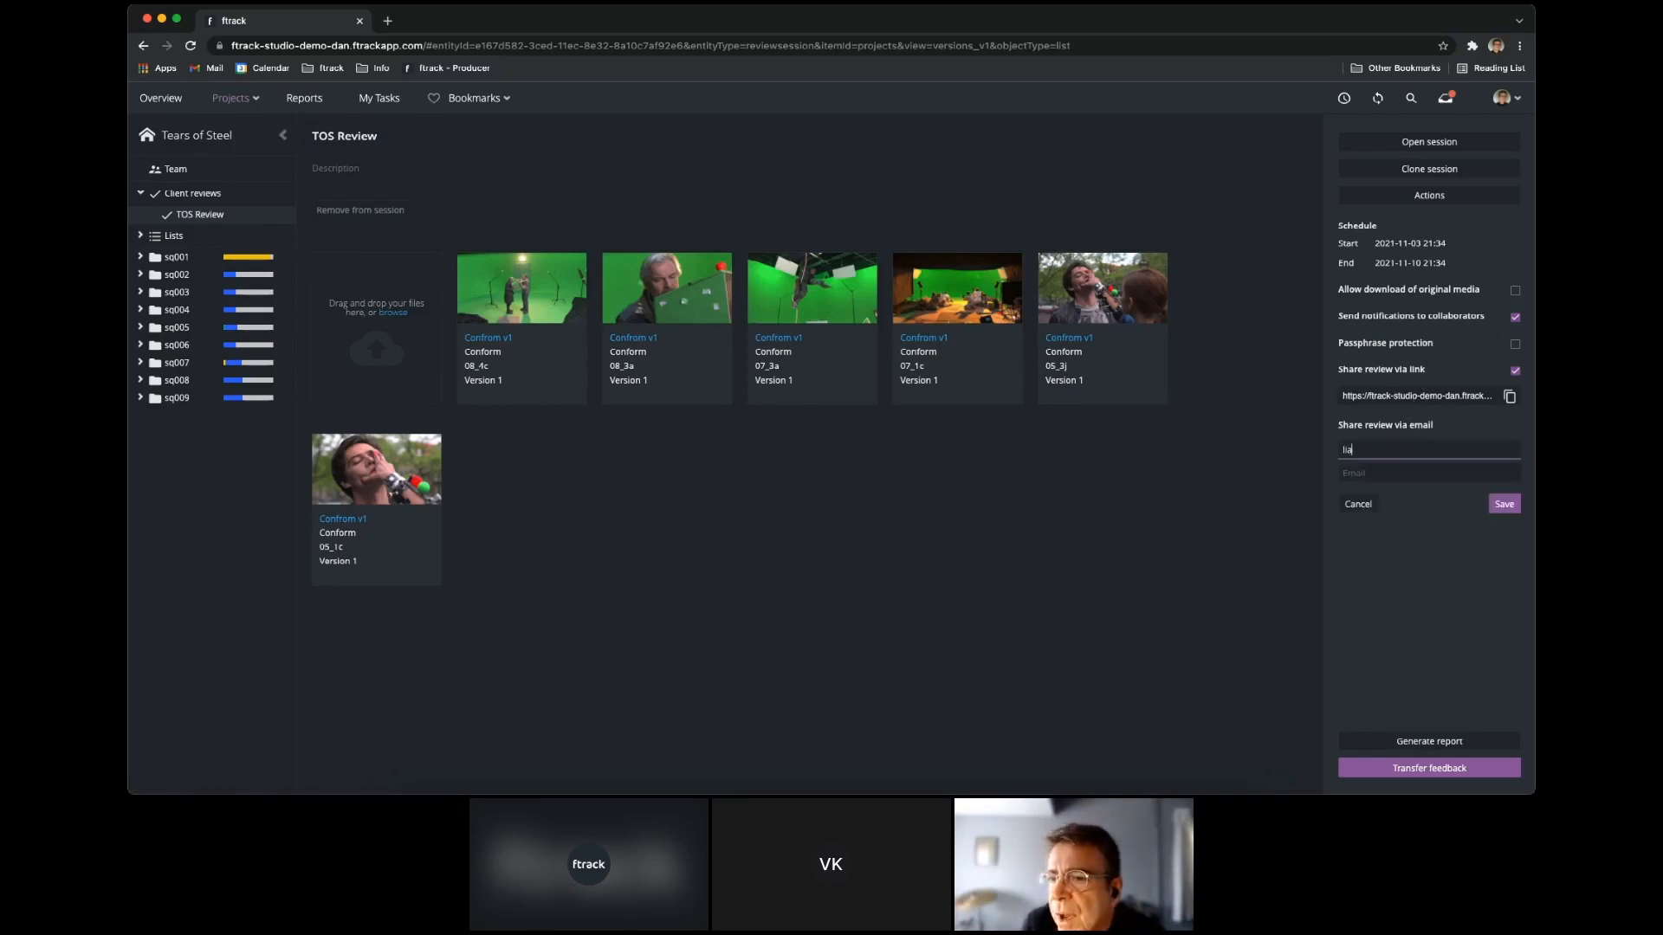
{"action": "left_click", "coordinate": [1408, 478]}
{"action": "key", "text": "super+v"}
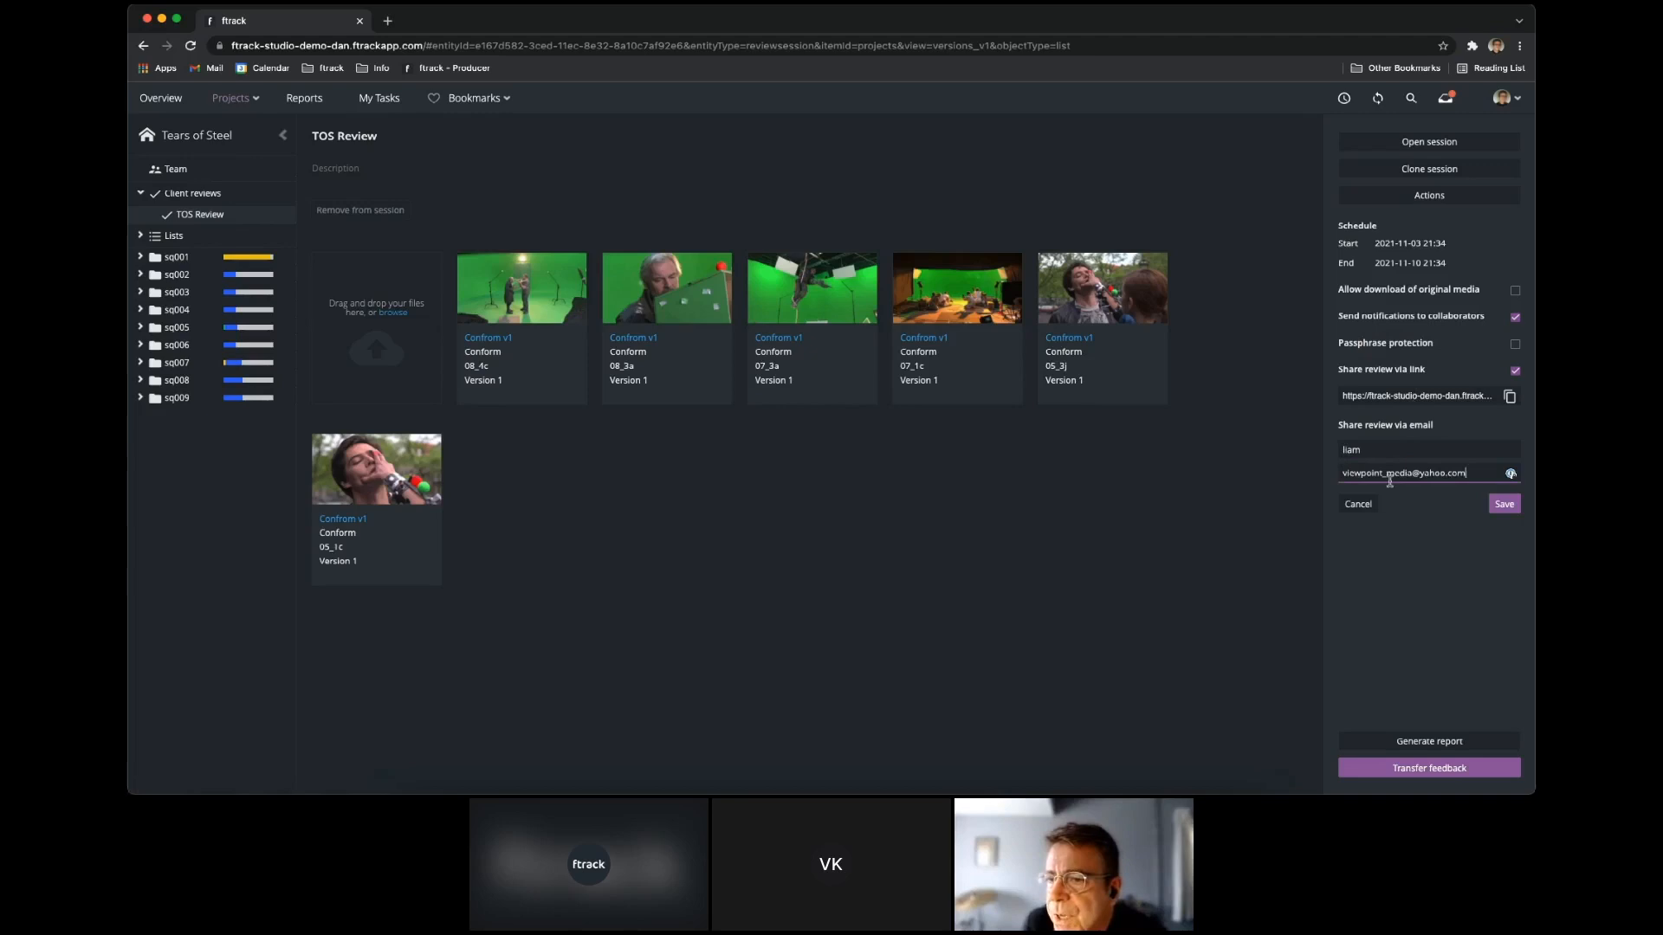
{"action": "left_click", "coordinate": [1505, 506]}
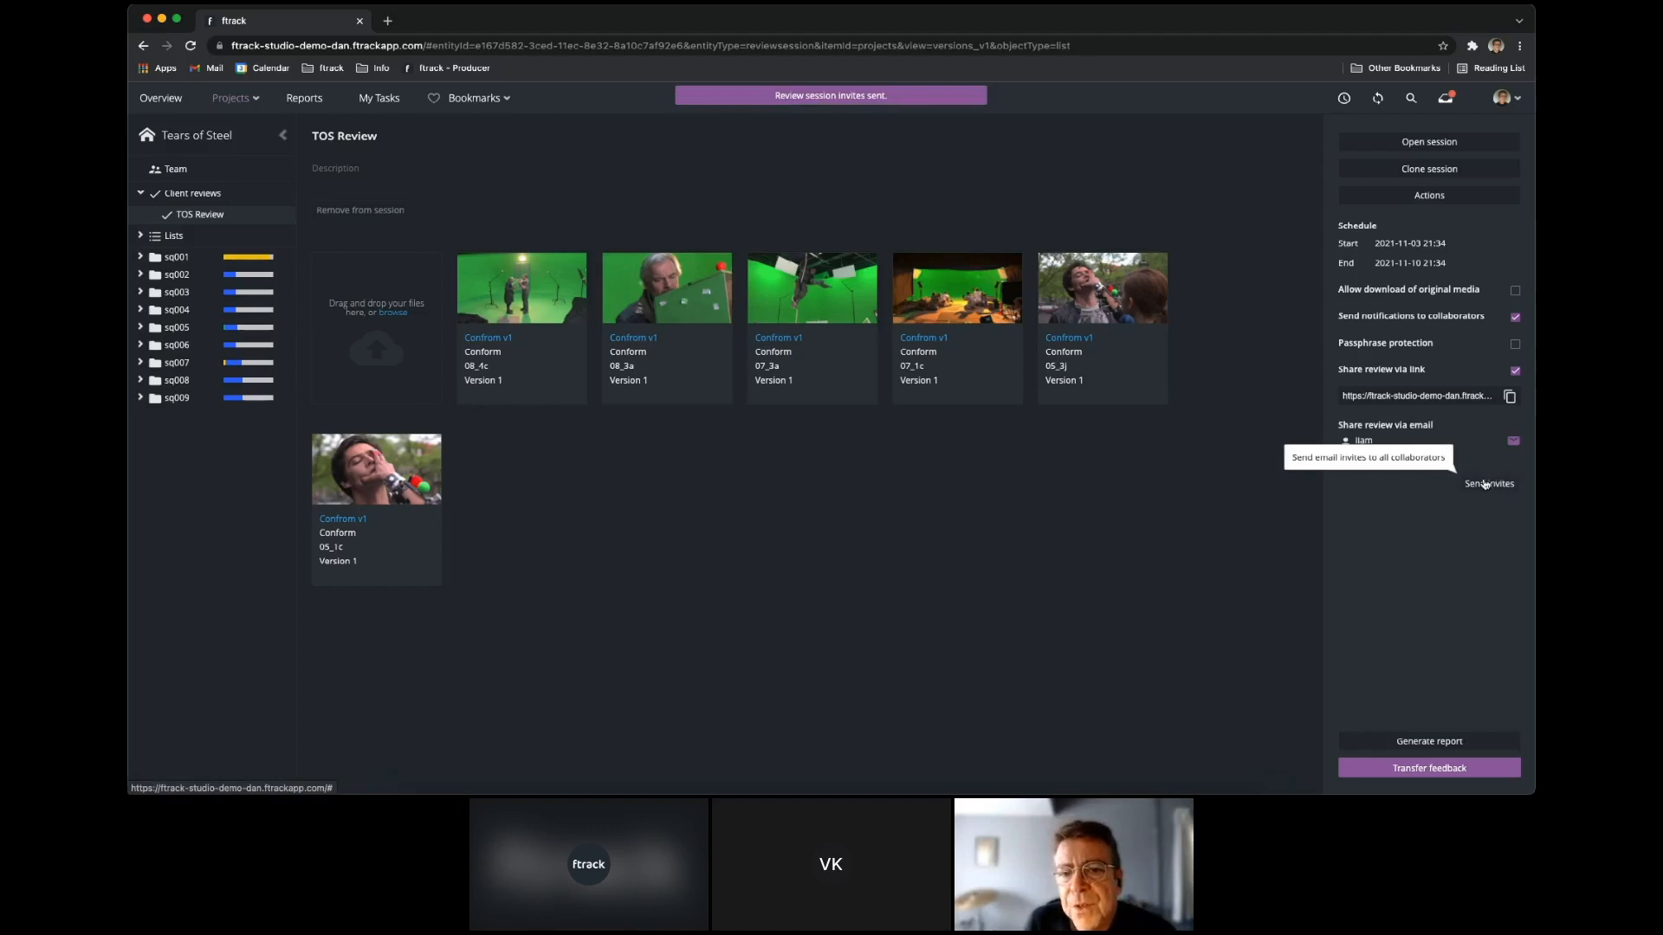
Switch to Yahoo Mail, open TOS Review from the invitation email, and go through its clips to 05_3j.
{"action": "left_click", "coordinate": [537, 790]}
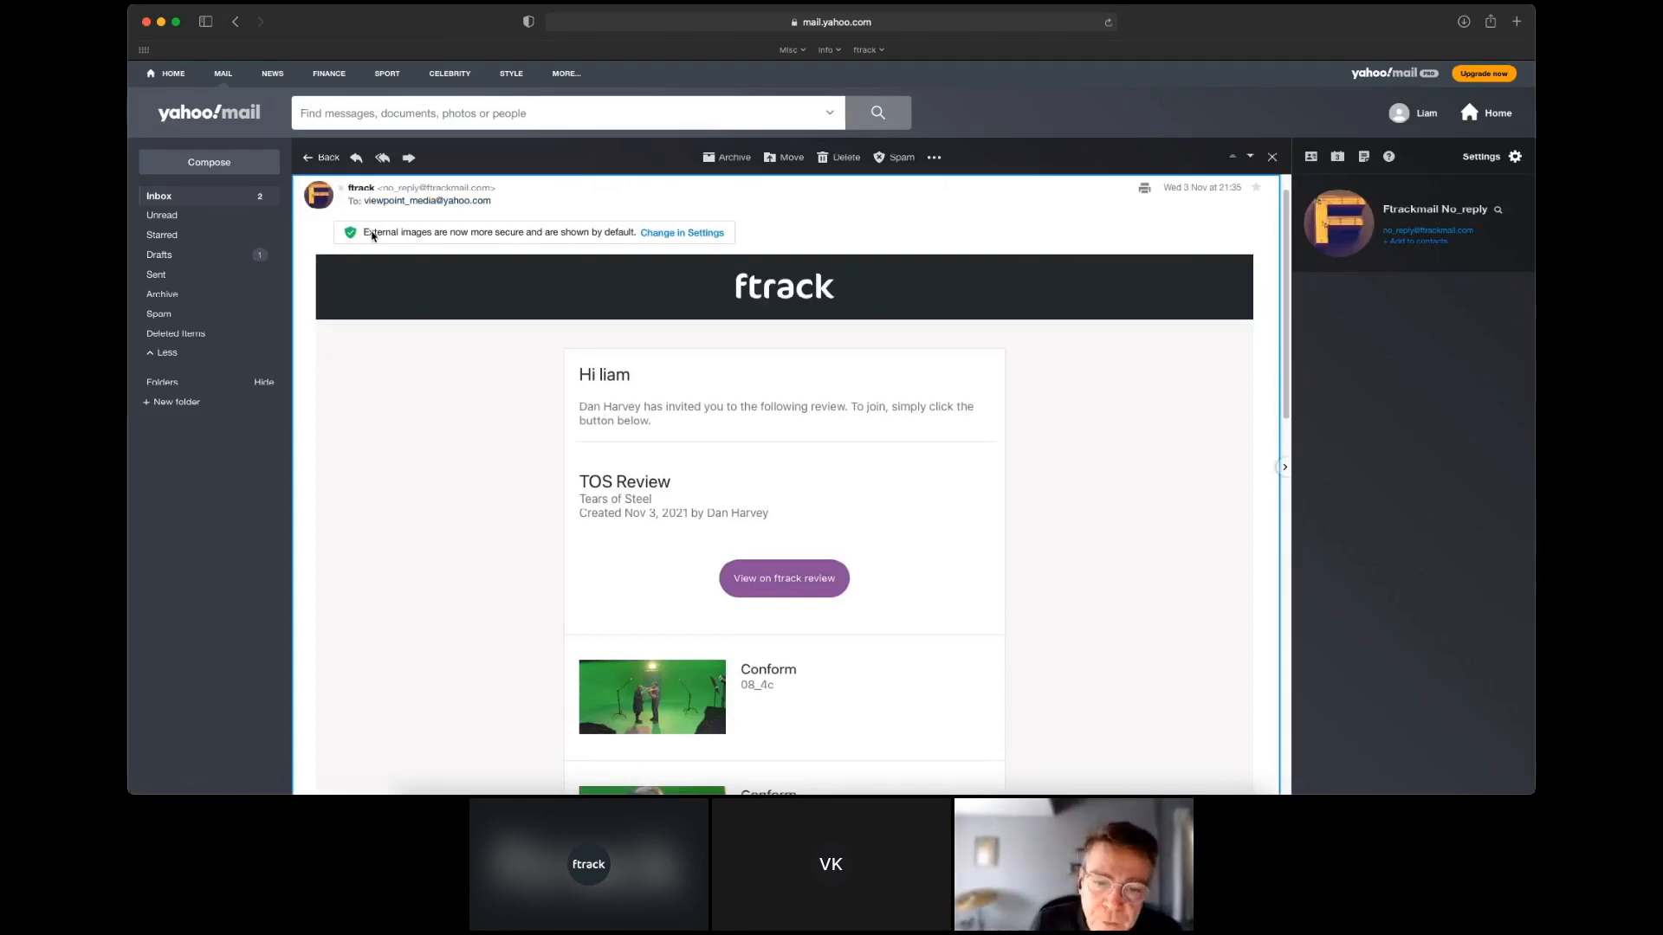
{"action": "left_click", "coordinate": [840, 582]}
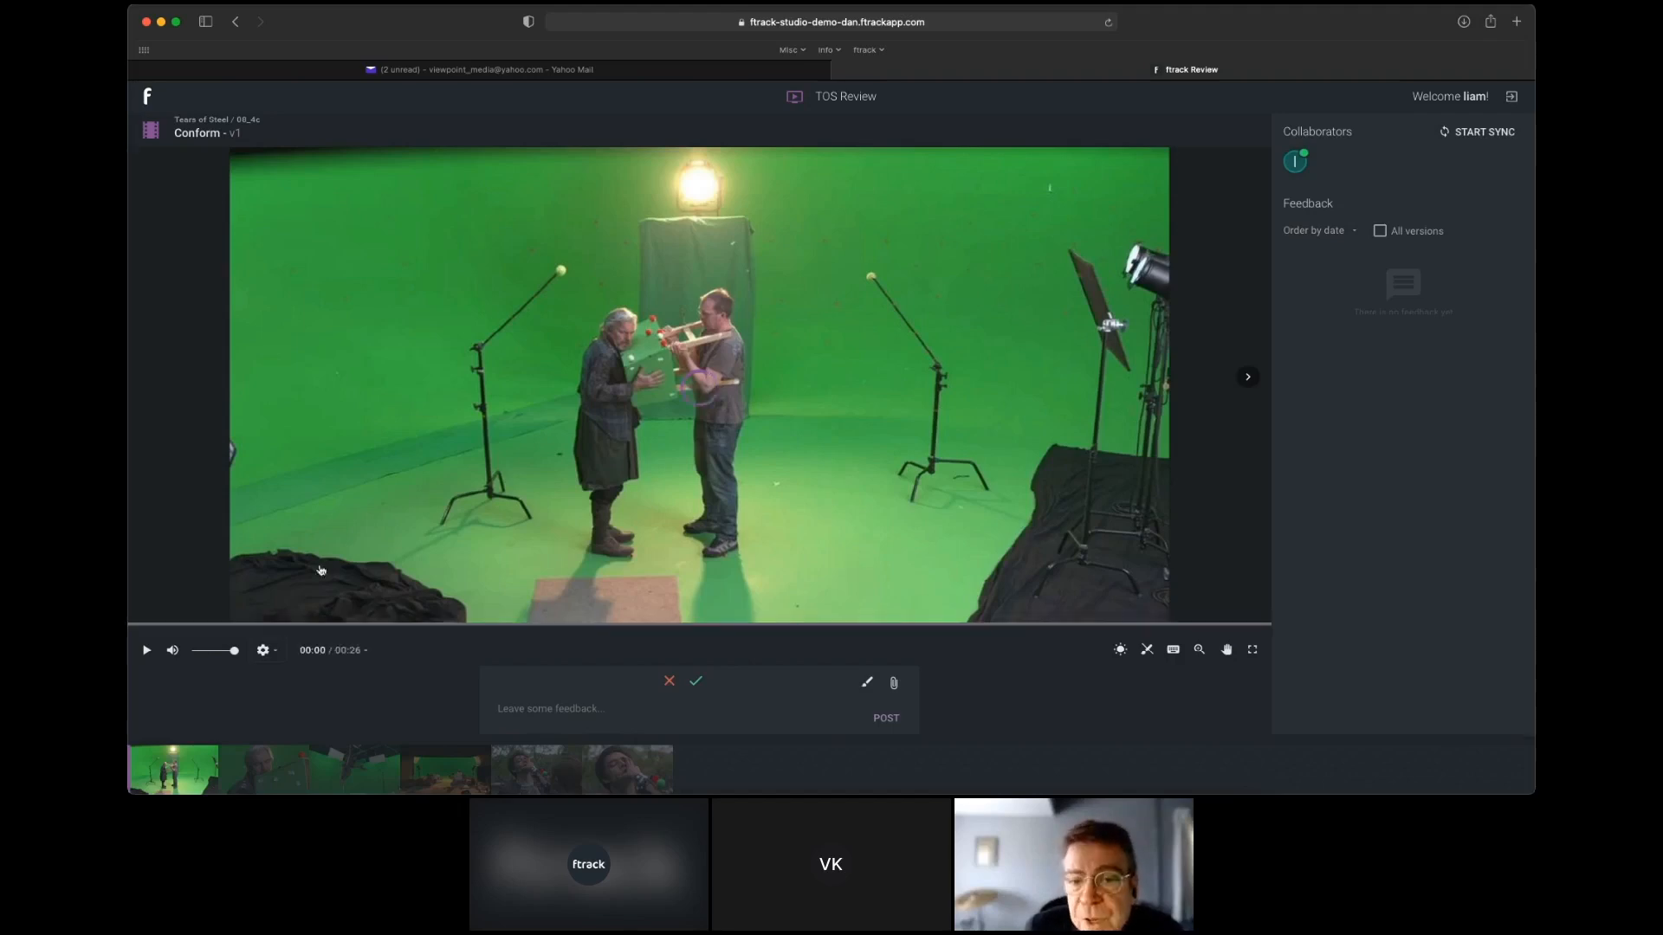
{"action": "left_click", "coordinate": [265, 774]}
{"action": "left_click", "coordinate": [388, 781]}
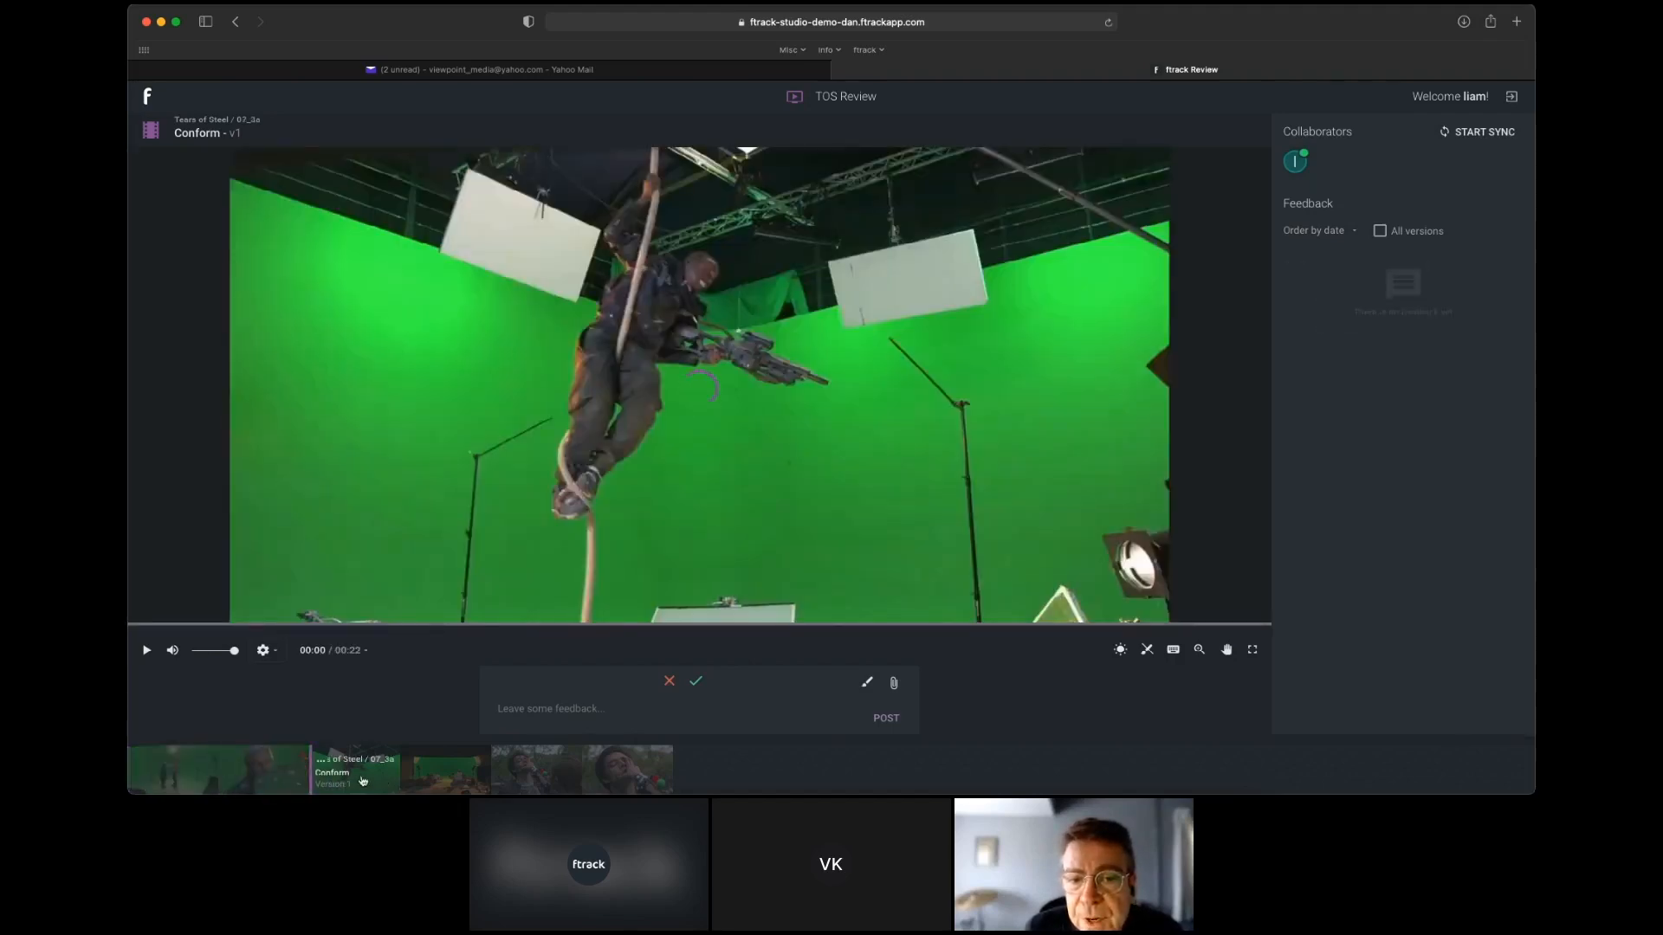
{"action": "left_click", "coordinate": [459, 778]}
{"action": "left_click", "coordinate": [538, 770]}
Draw a teal rectangle just inside the 05_3j frame's edges at 00:01 and post the feedback "reframe".
{"action": "left_click", "coordinate": [867, 684]}
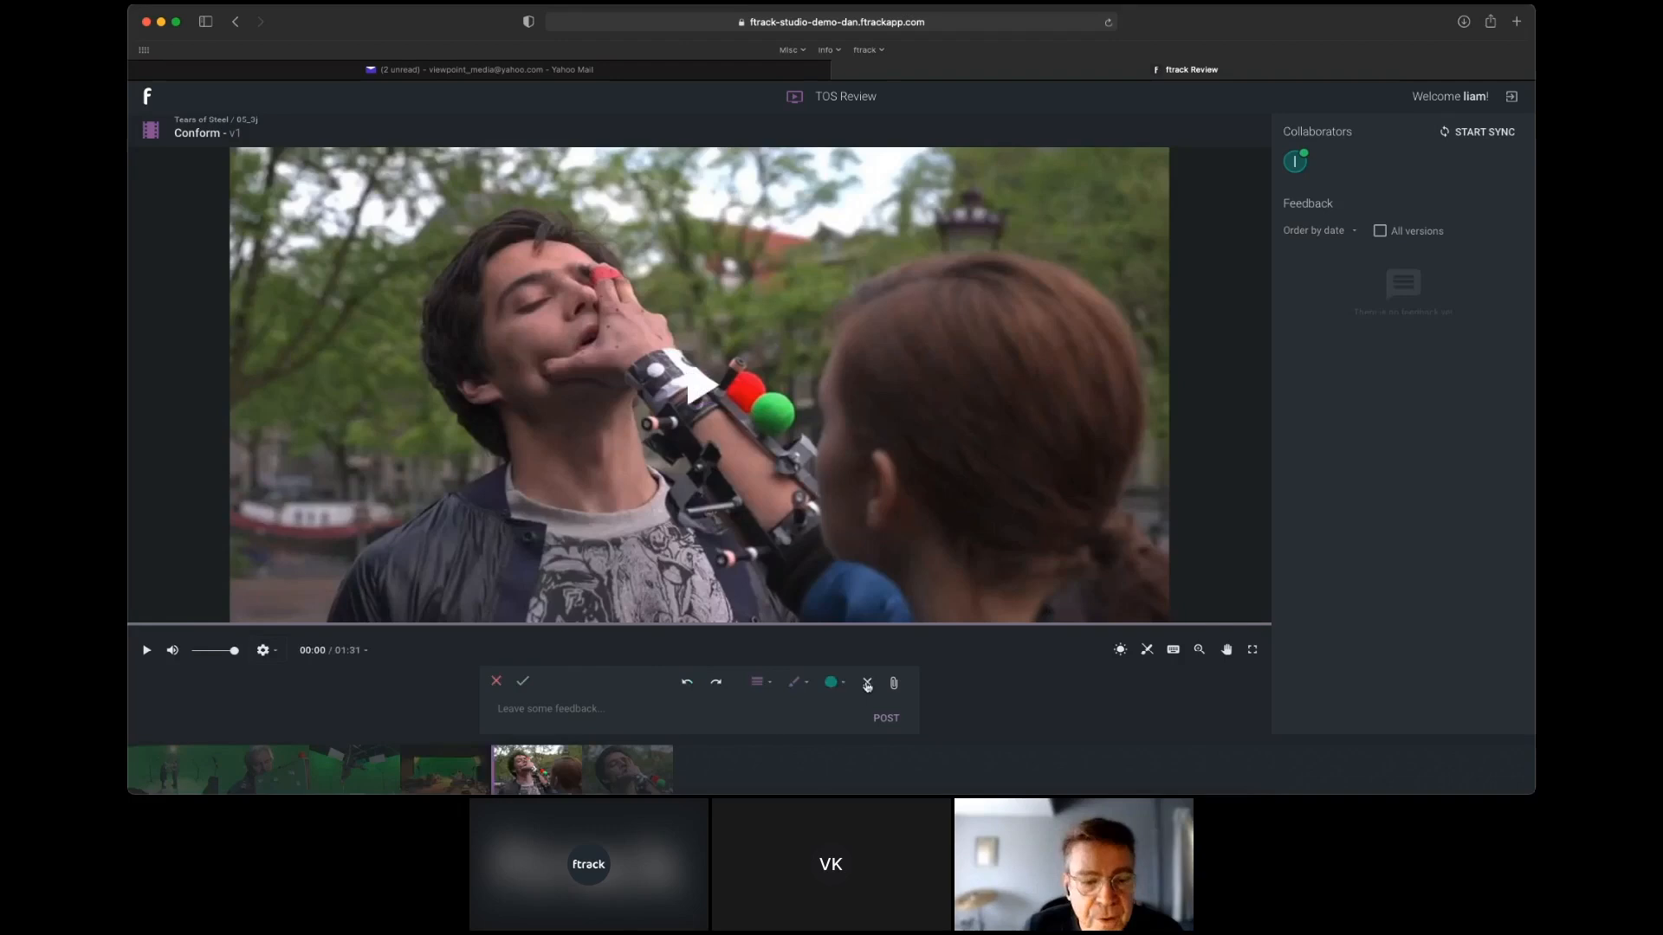
{"action": "left_click", "coordinate": [796, 683]}
{"action": "left_click", "coordinate": [785, 630]}
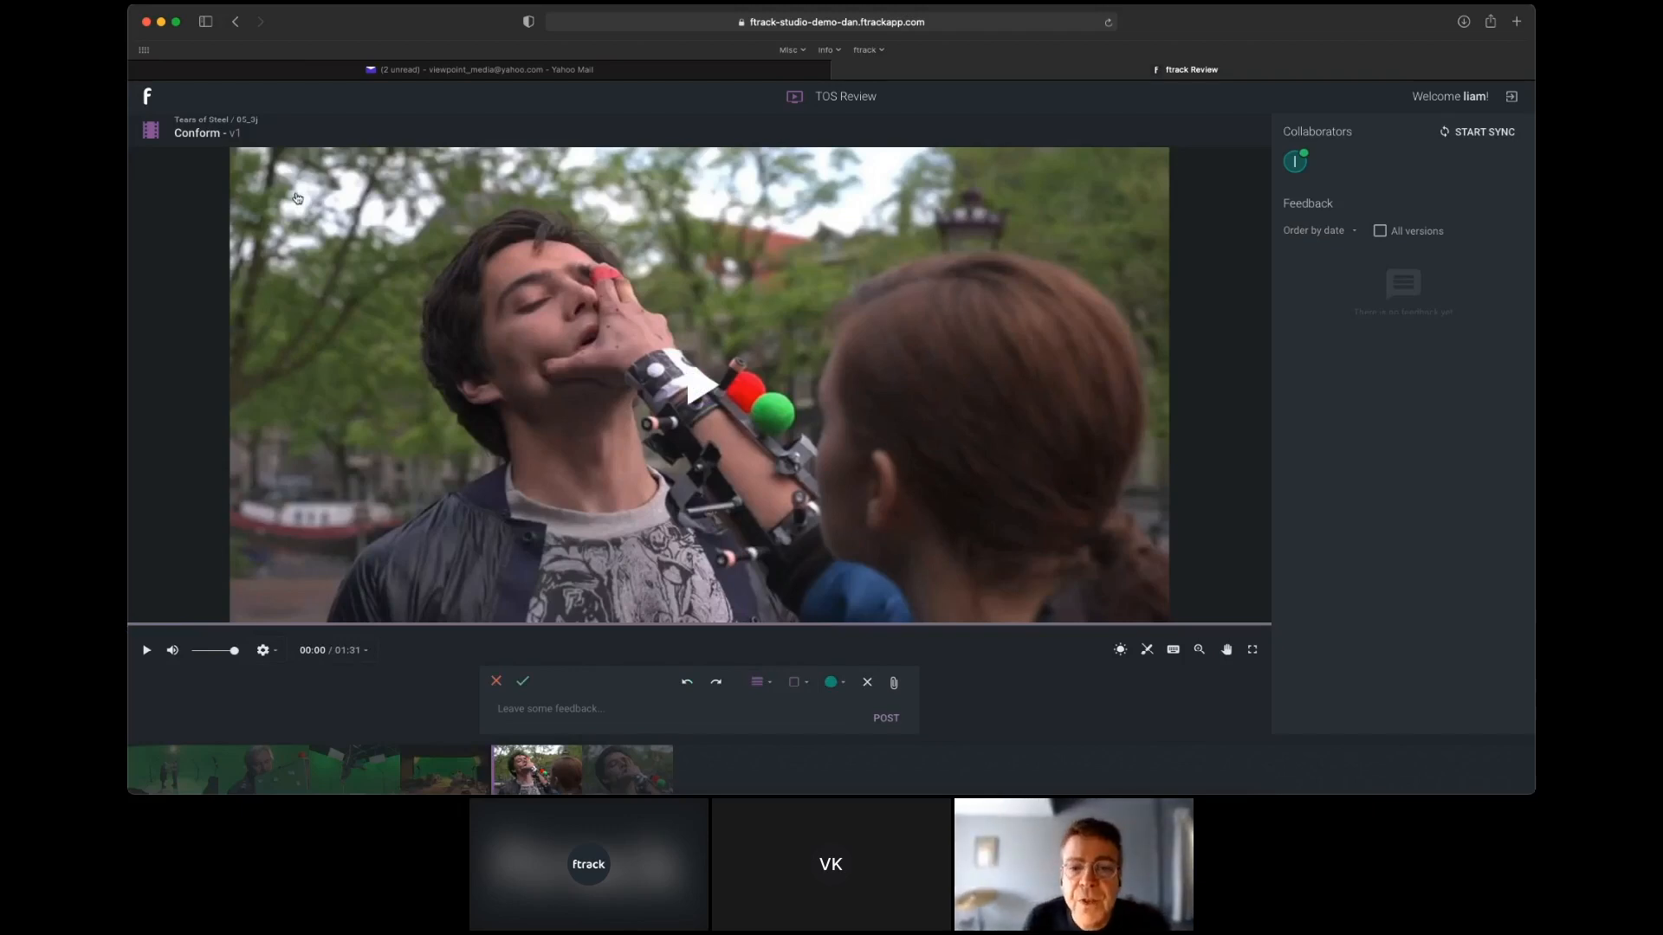
{"action": "key", "text": "space"}
{"action": "left_click_drag", "start_coordinate": [279, 174], "coordinate": [1140, 591]}
{"action": "type", "text": "reframe"}
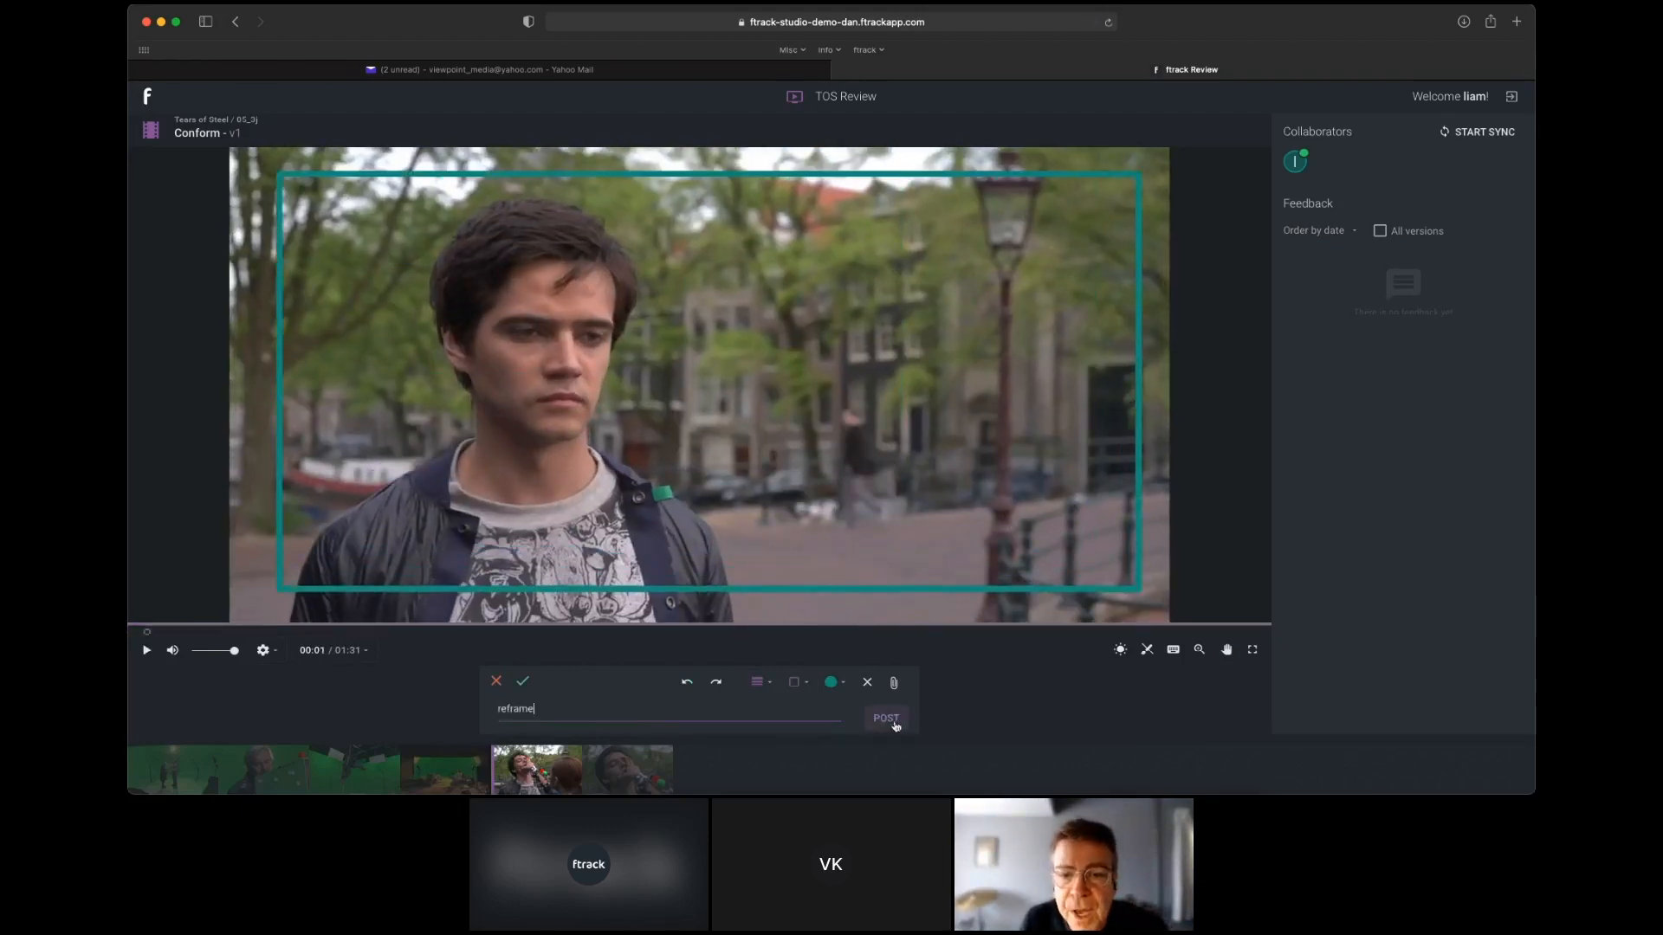
{"action": "key", "text": "Return"}
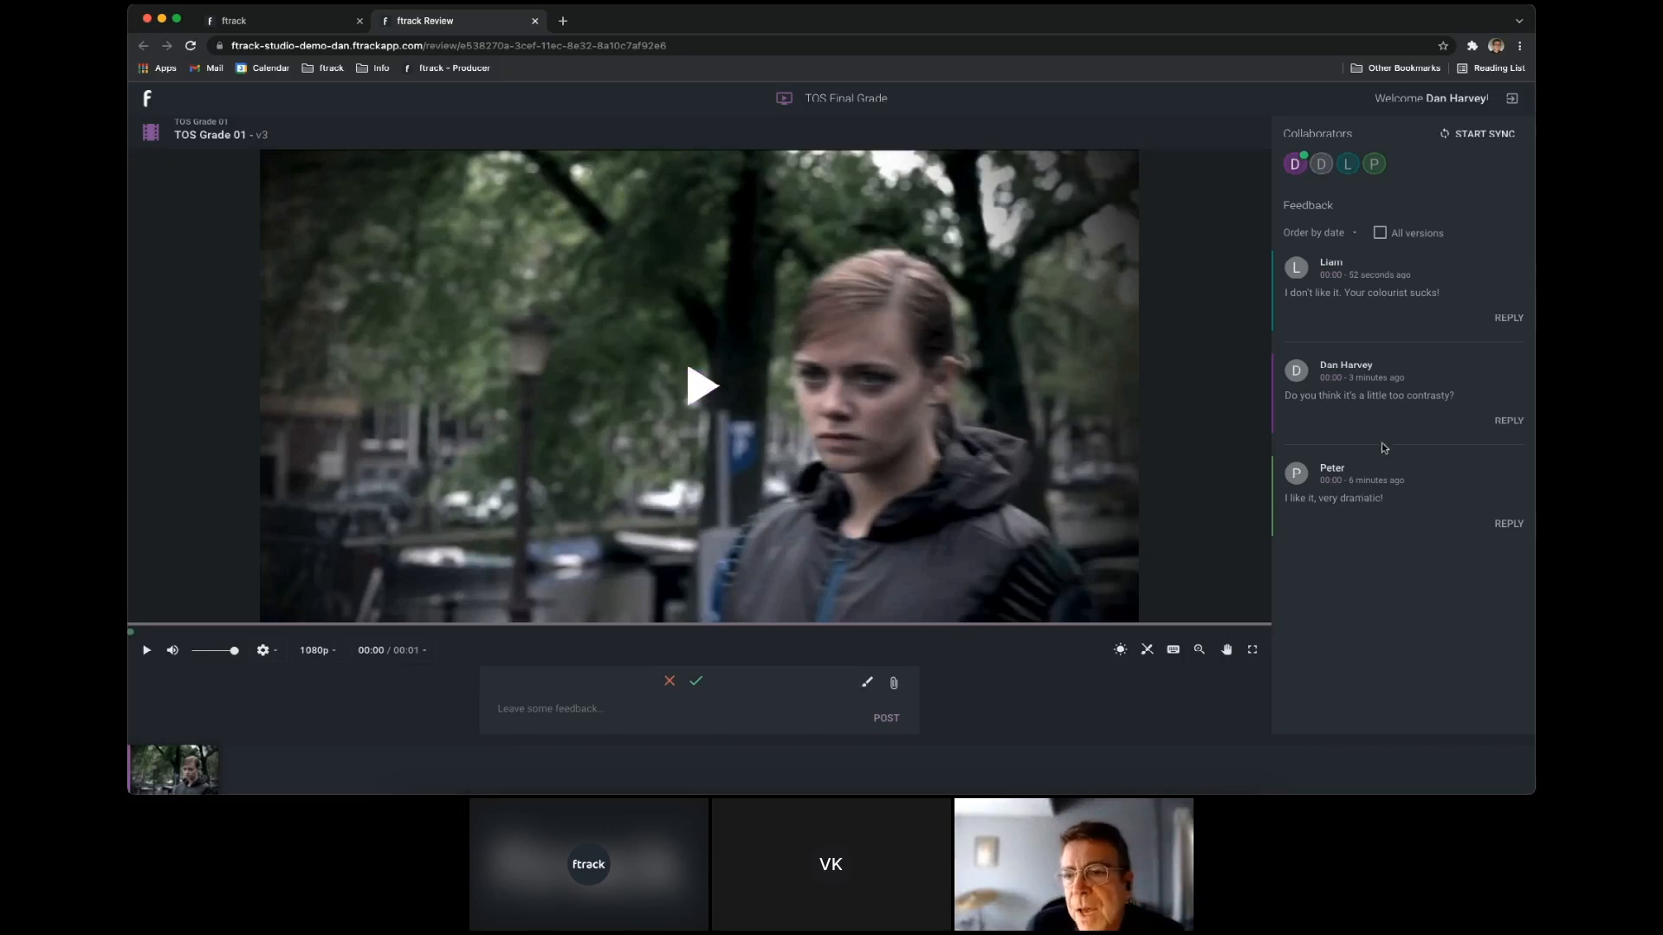
Read the collaborators' feedback on TOS Grade 01 v3 and close that review.
{"action": "left_click_drag", "start_coordinate": [1284, 294], "coordinate": [1419, 344]}
{"action": "left_click", "coordinate": [1406, 334]}
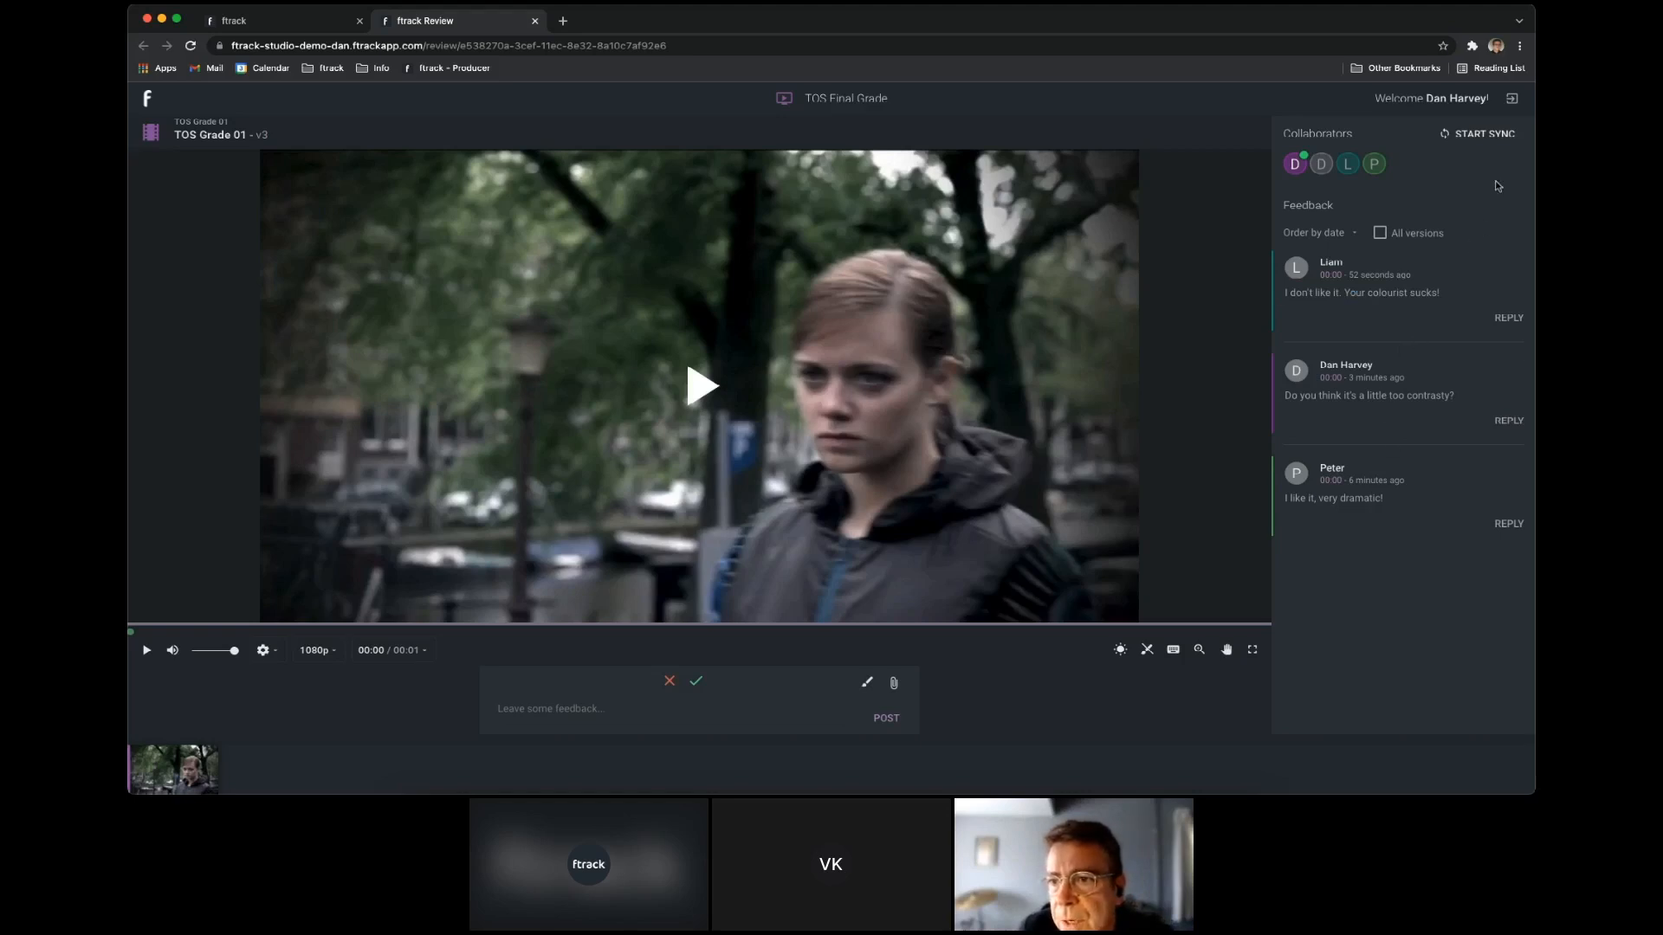
{"action": "left_click", "coordinate": [534, 20]}
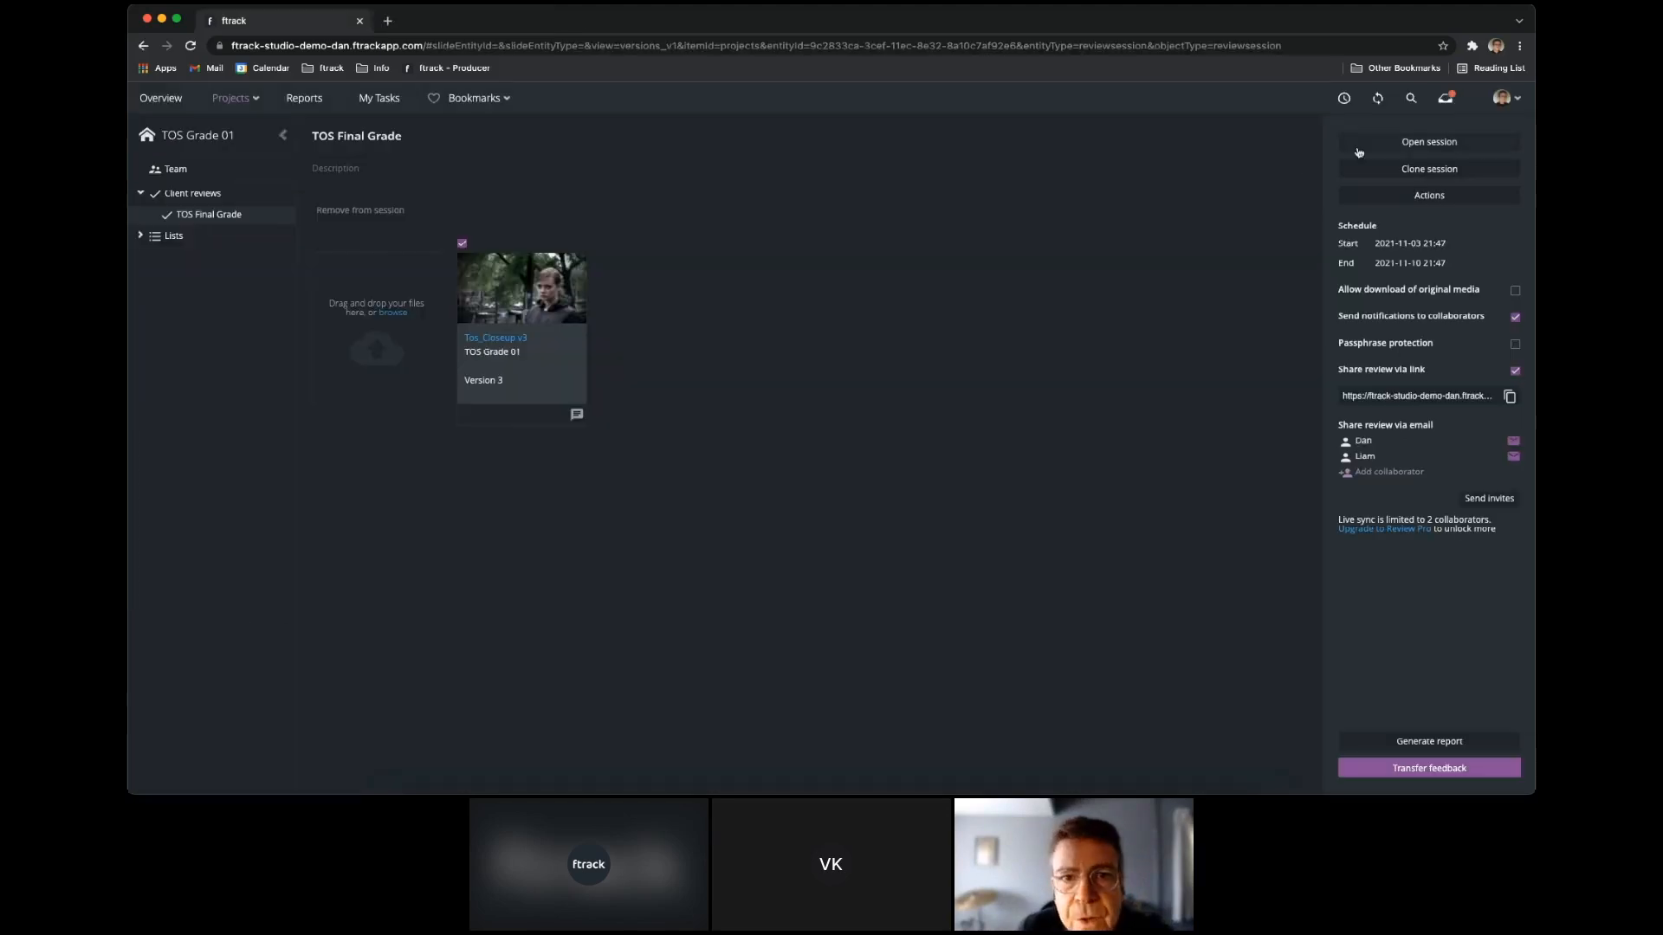
Set up the feedback transfer for TOS Final Grade, excluding the "Your colourist sucks!" comment.
{"action": "left_click", "coordinate": [1438, 769]}
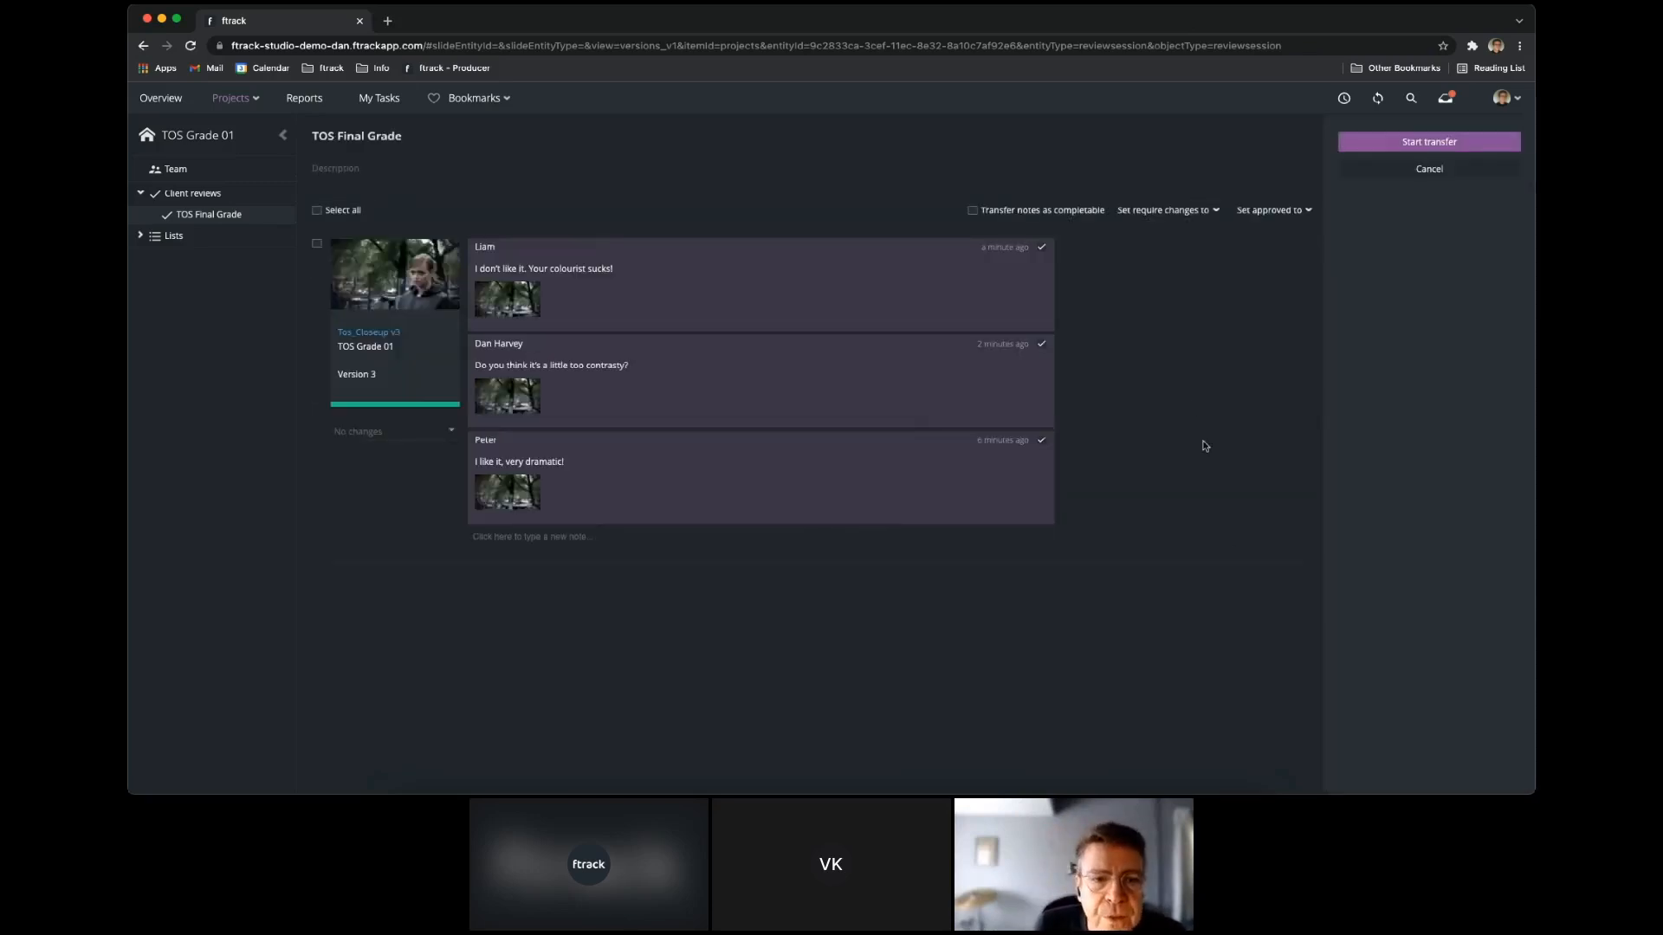
{"action": "left_click", "coordinate": [1042, 248]}
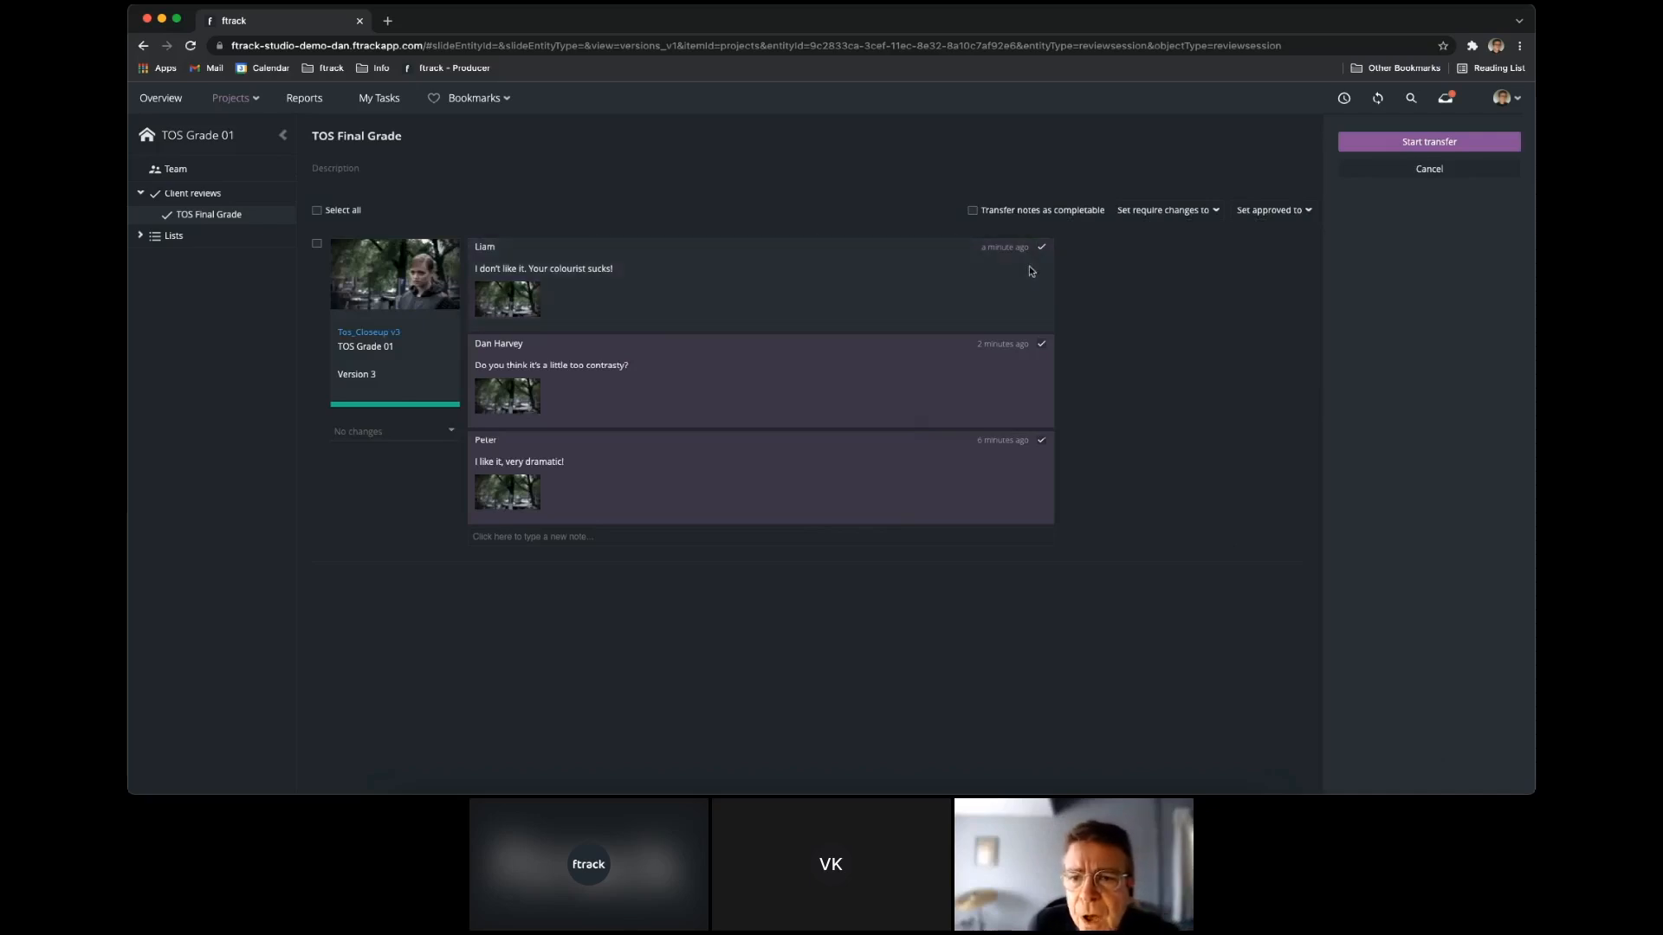
Add a completable note, "Could we try a little less contrast please", addressed to the artist by first name, and transfer the selected feedback.
{"action": "left_click", "coordinate": [571, 538]}
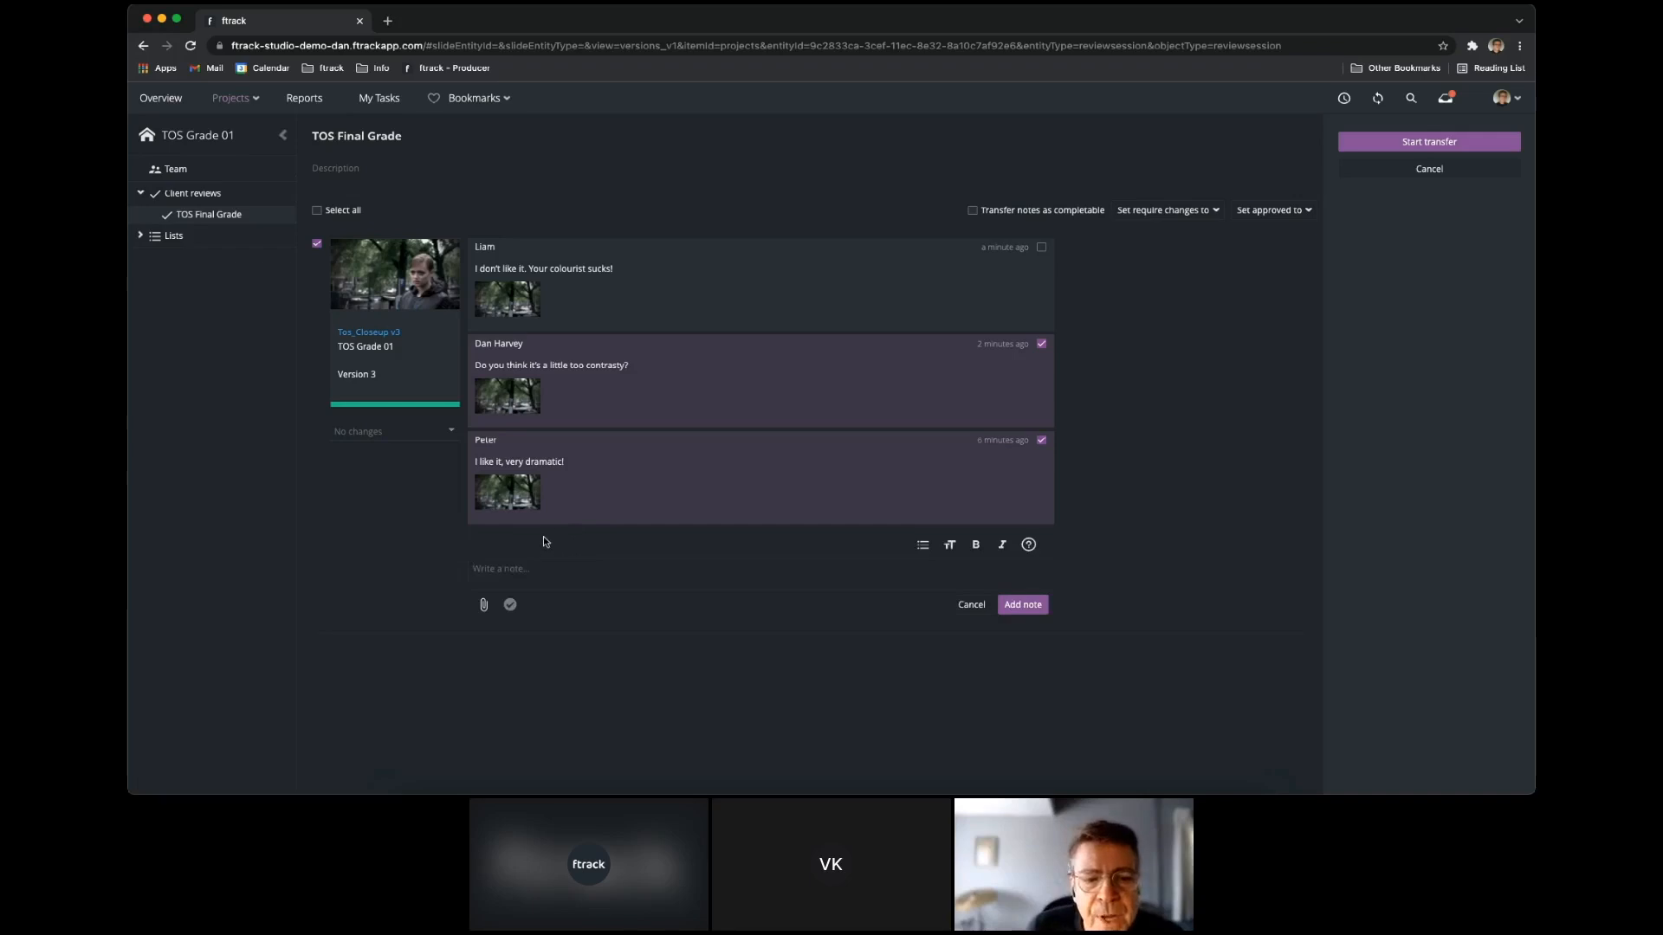
{"action": "type", "text": "Co"}
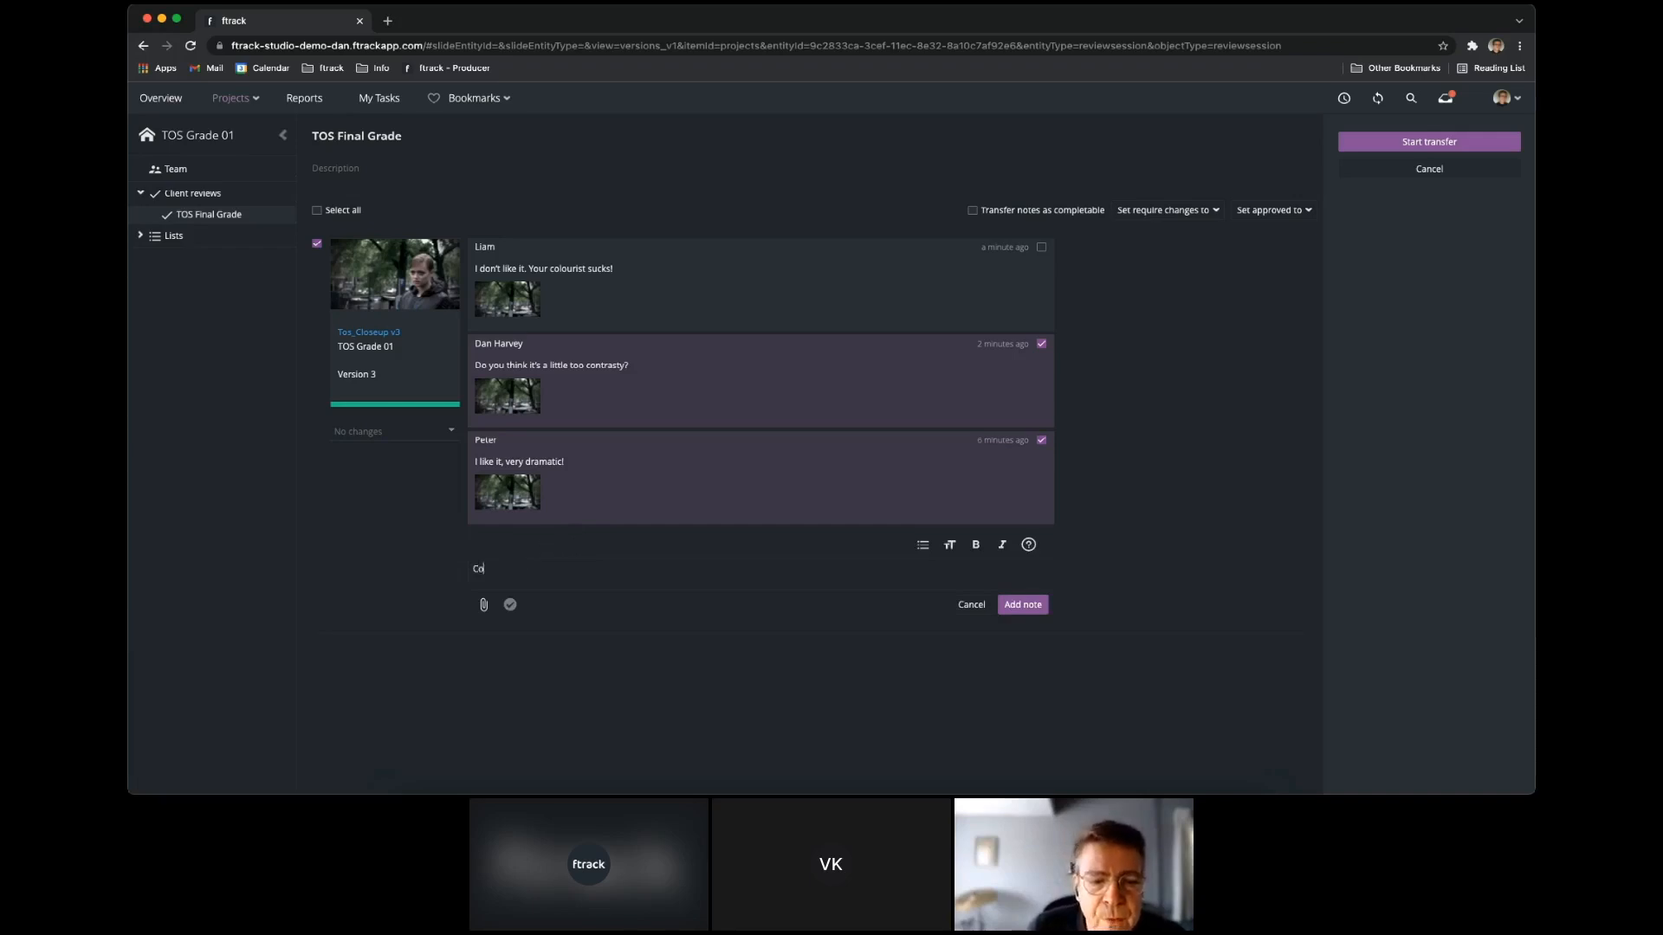
{"action": "type", "text": "uld we try a little less contrast please, Tom?"}
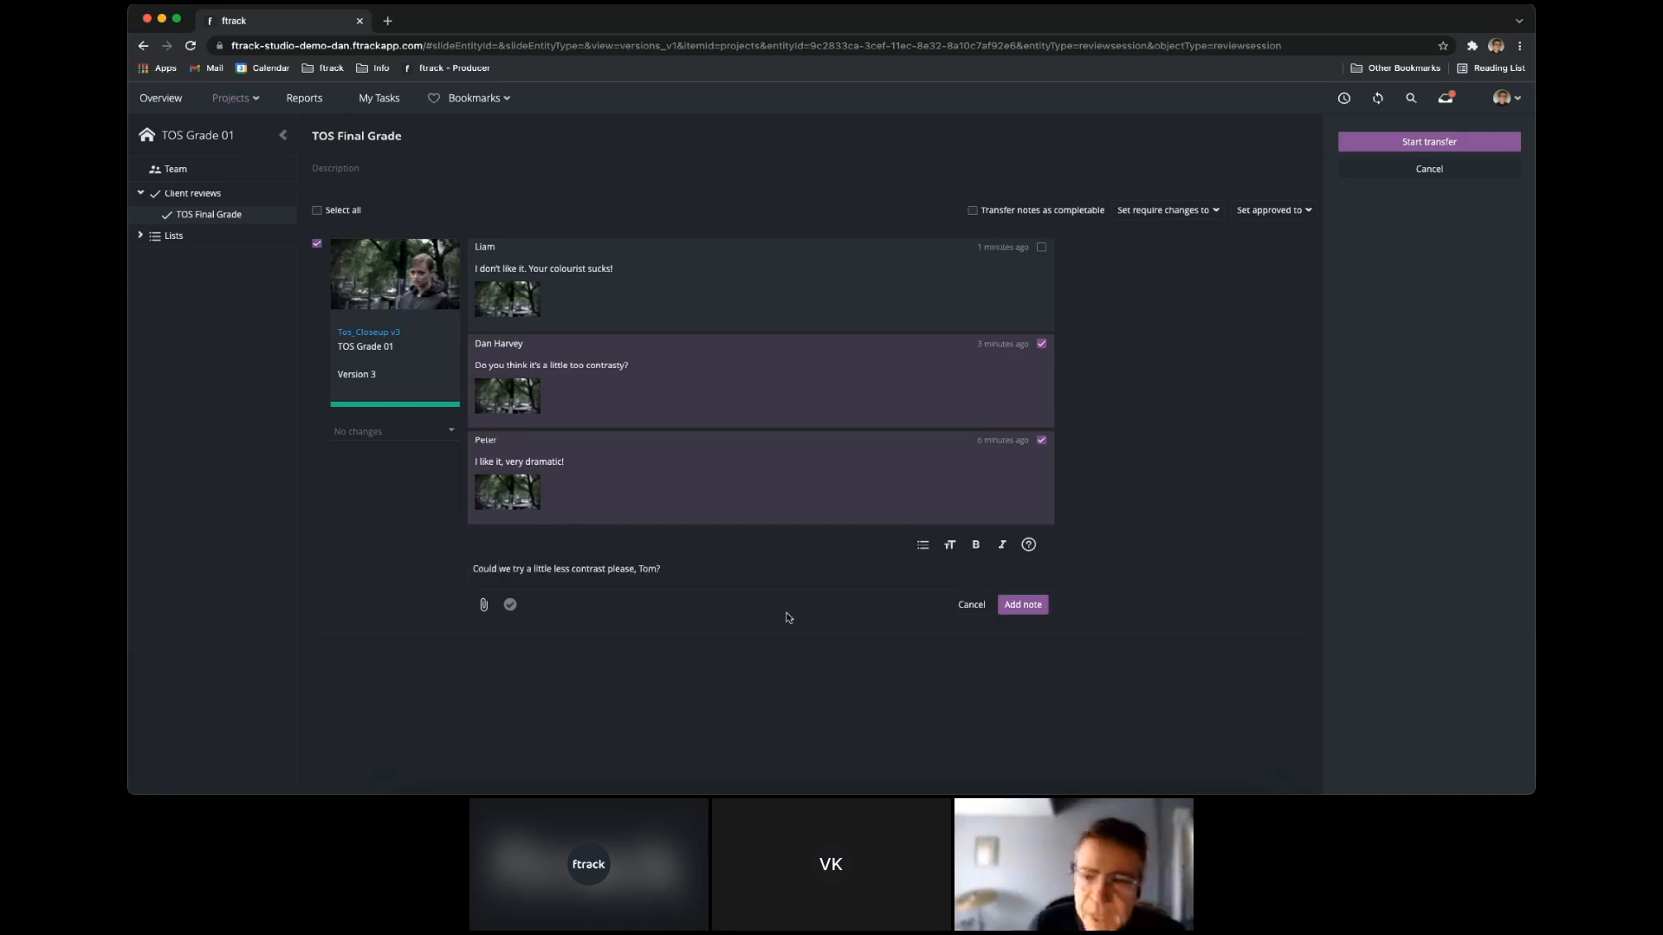
{"action": "left_click", "coordinate": [510, 606]}
{"action": "left_click", "coordinate": [1045, 605]}
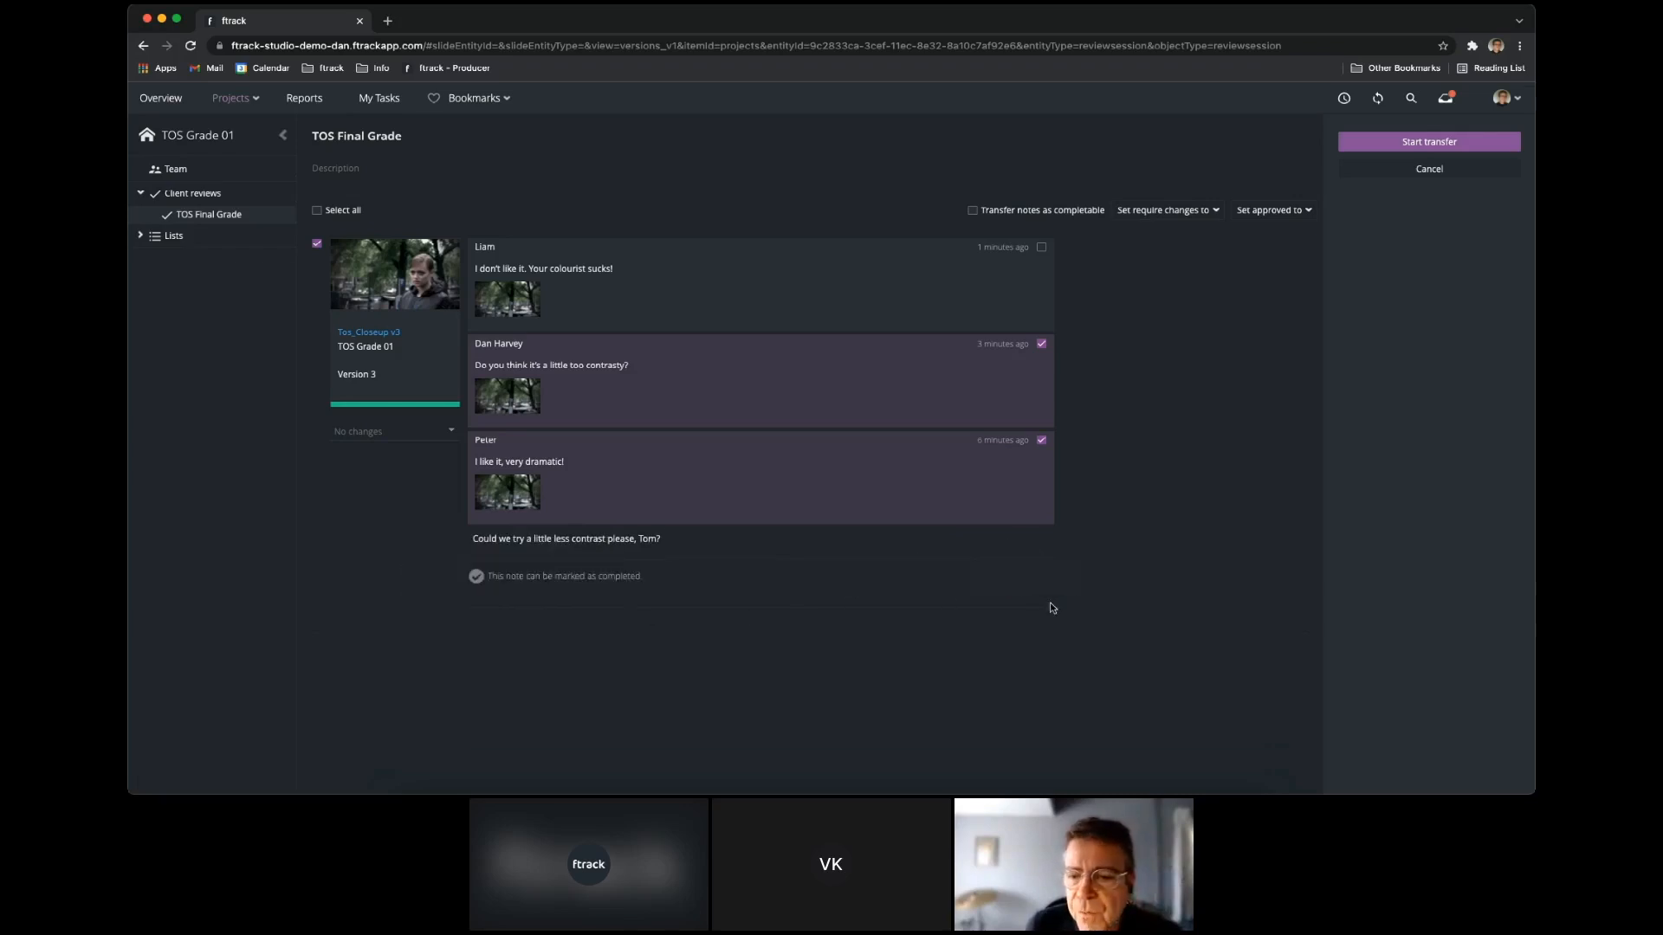
{"action": "left_click", "coordinate": [1463, 146]}
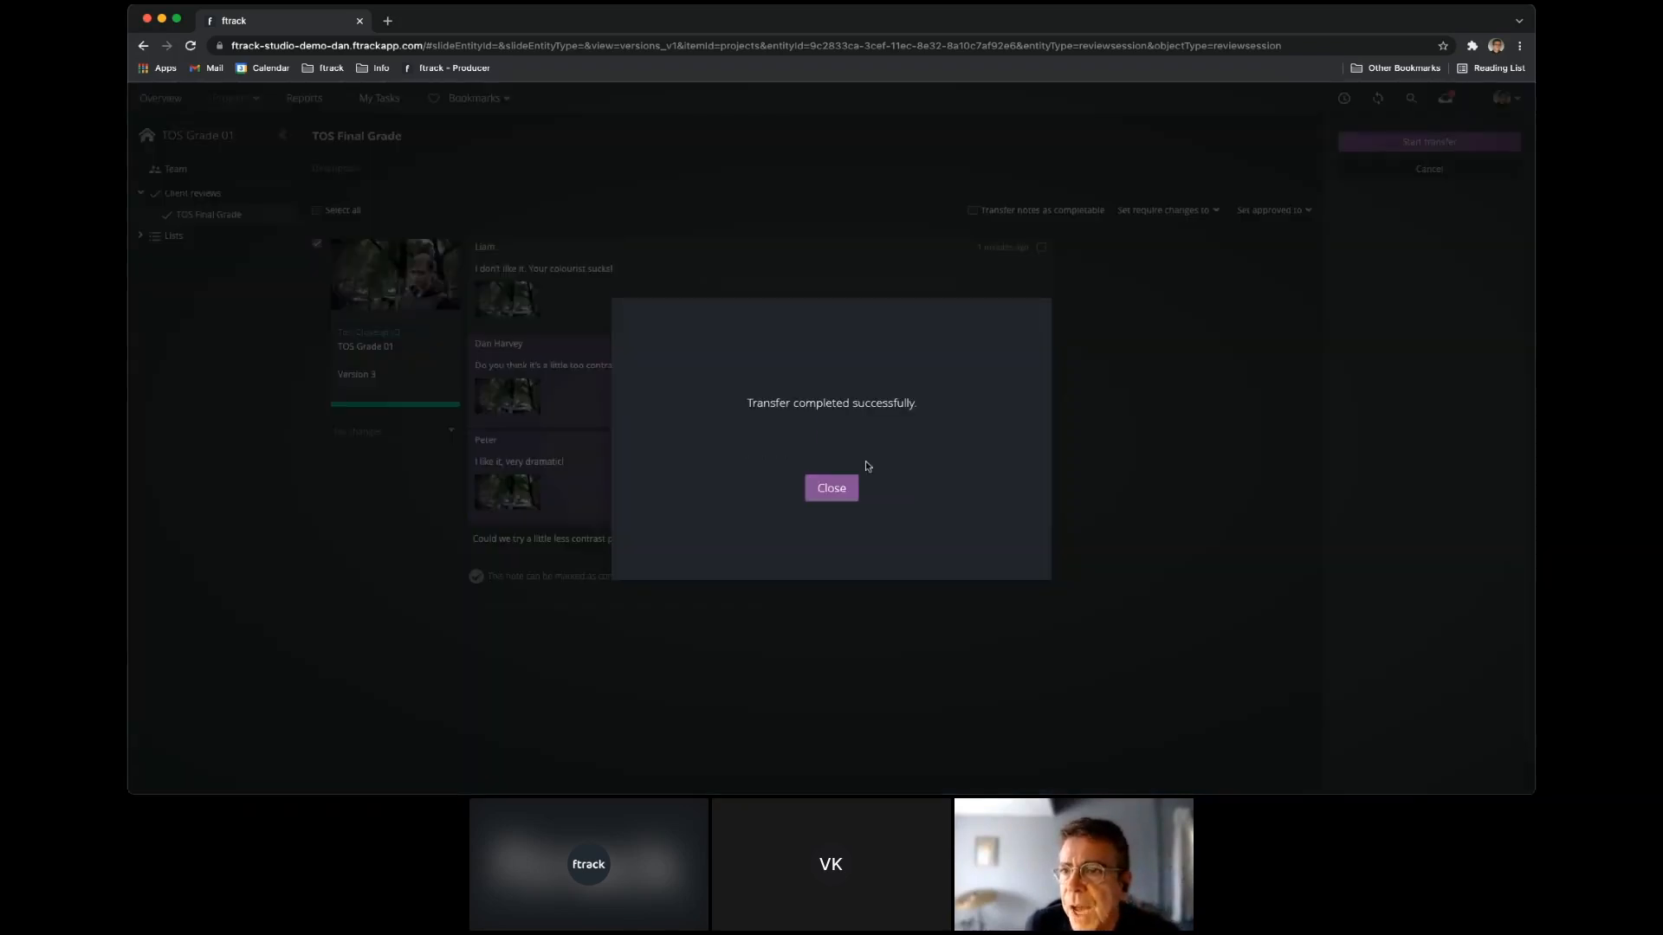
{"action": "left_click", "coordinate": [839, 482]}
Open the notes of Tos_Closeup v3 and examine the transferred client feedback.
{"action": "left_click", "coordinate": [510, 339]}
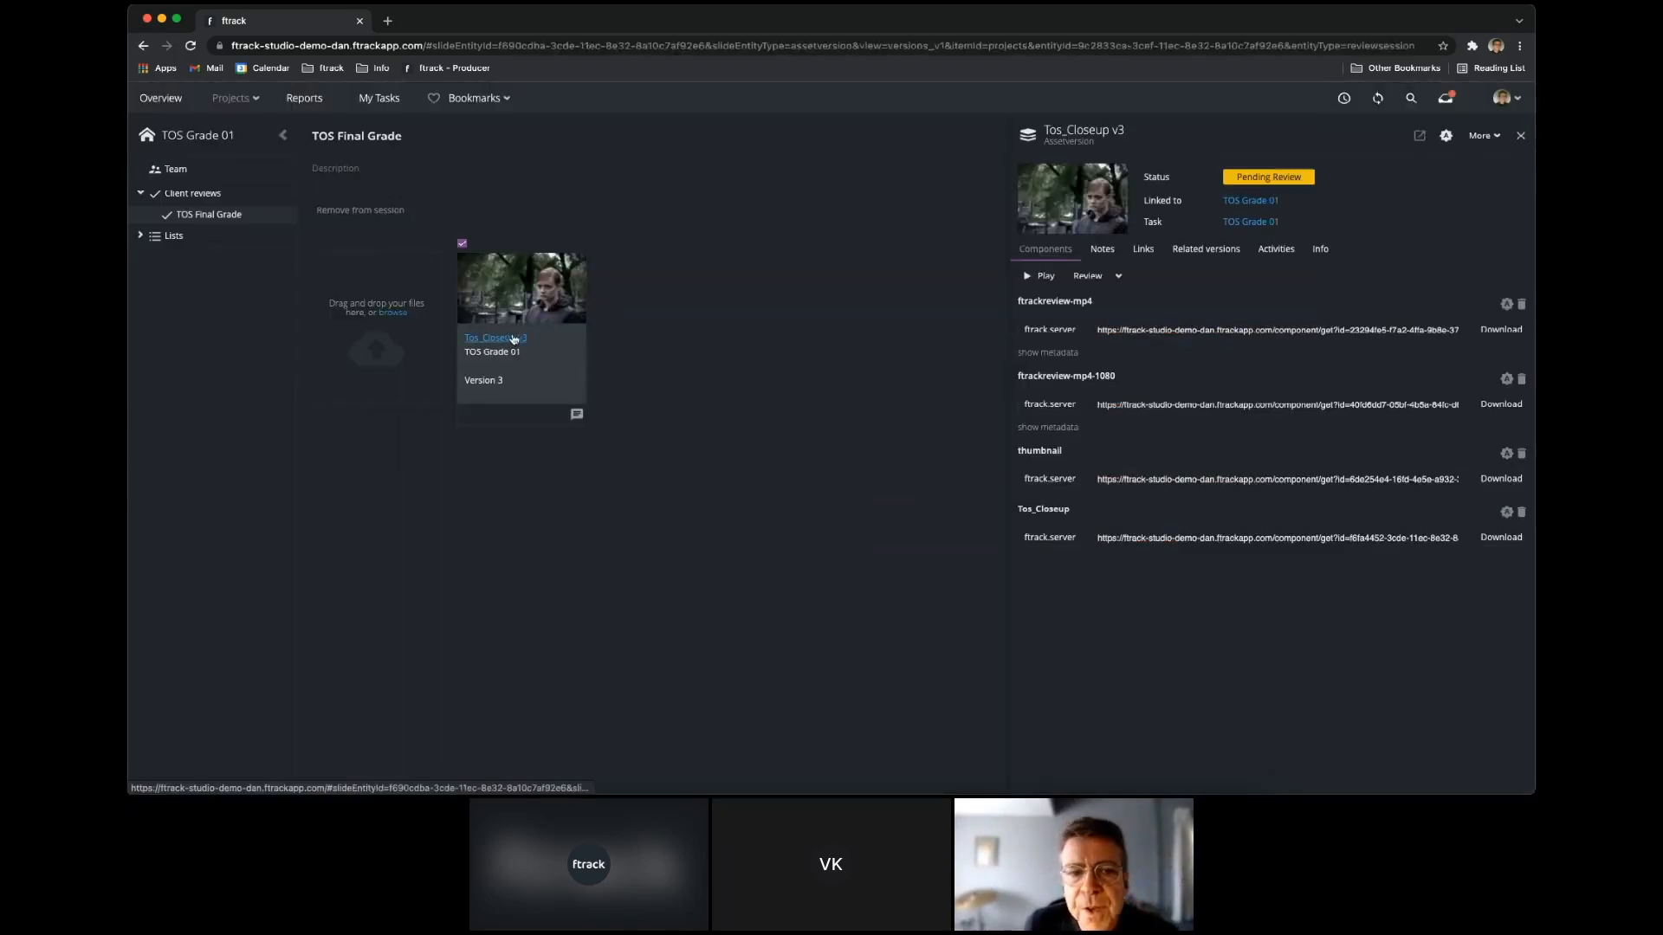
{"action": "left_click", "coordinate": [1112, 250]}
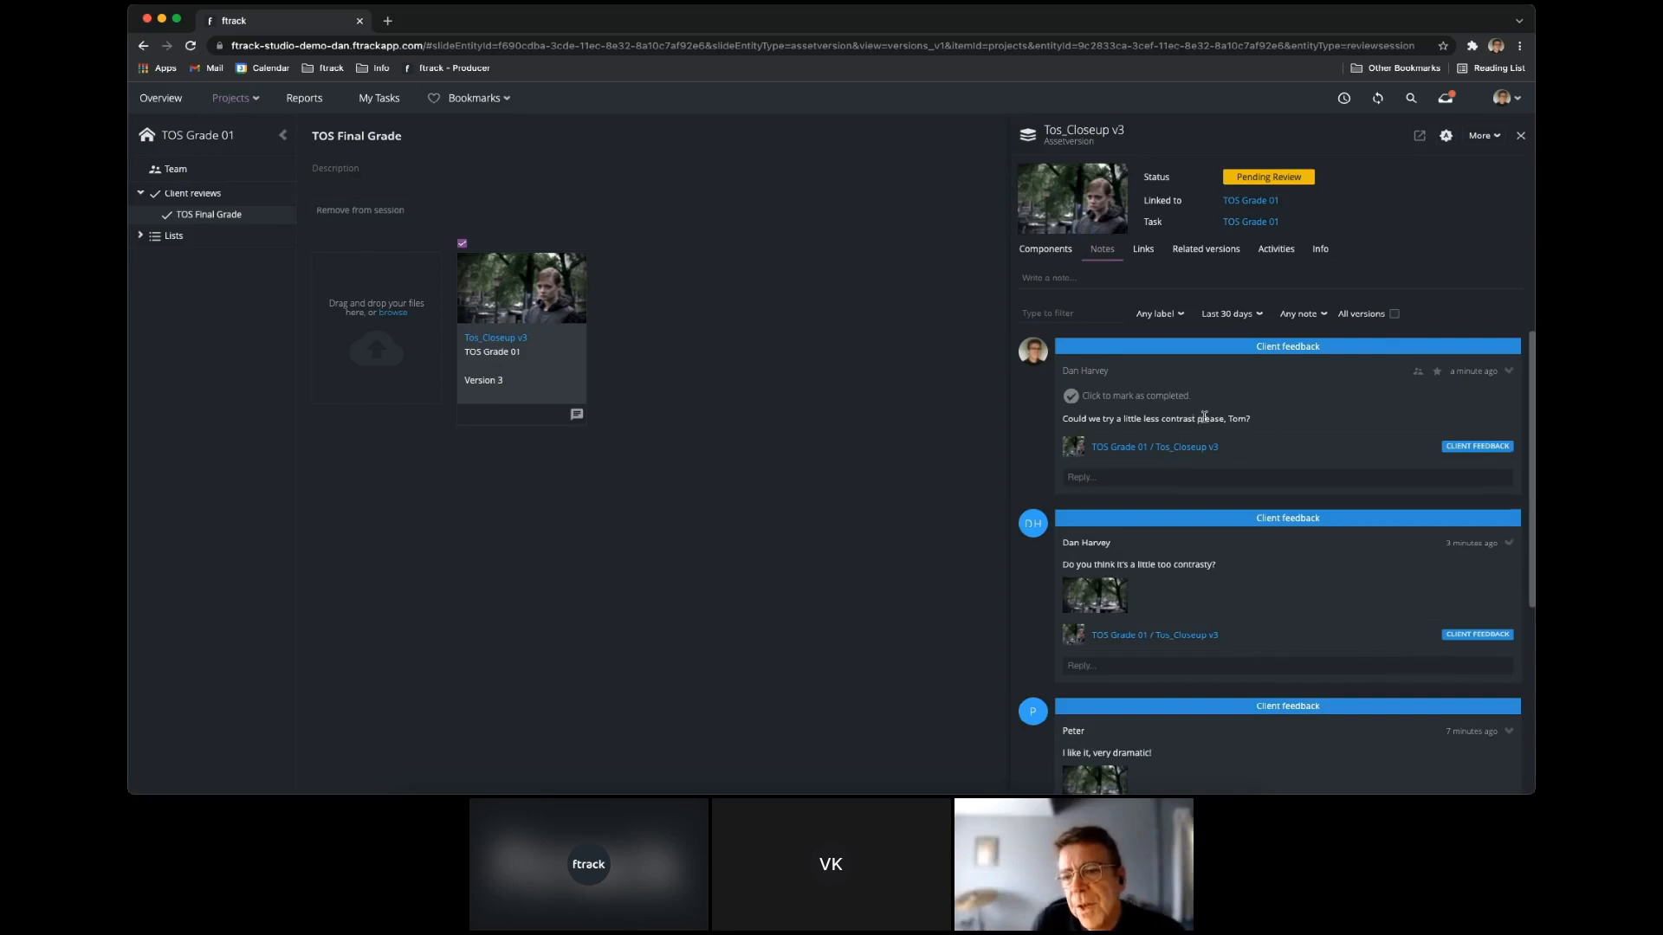
{"action": "scroll", "coordinate": [1247, 520], "scroll_direction": "down", "scroll_amount": 1}
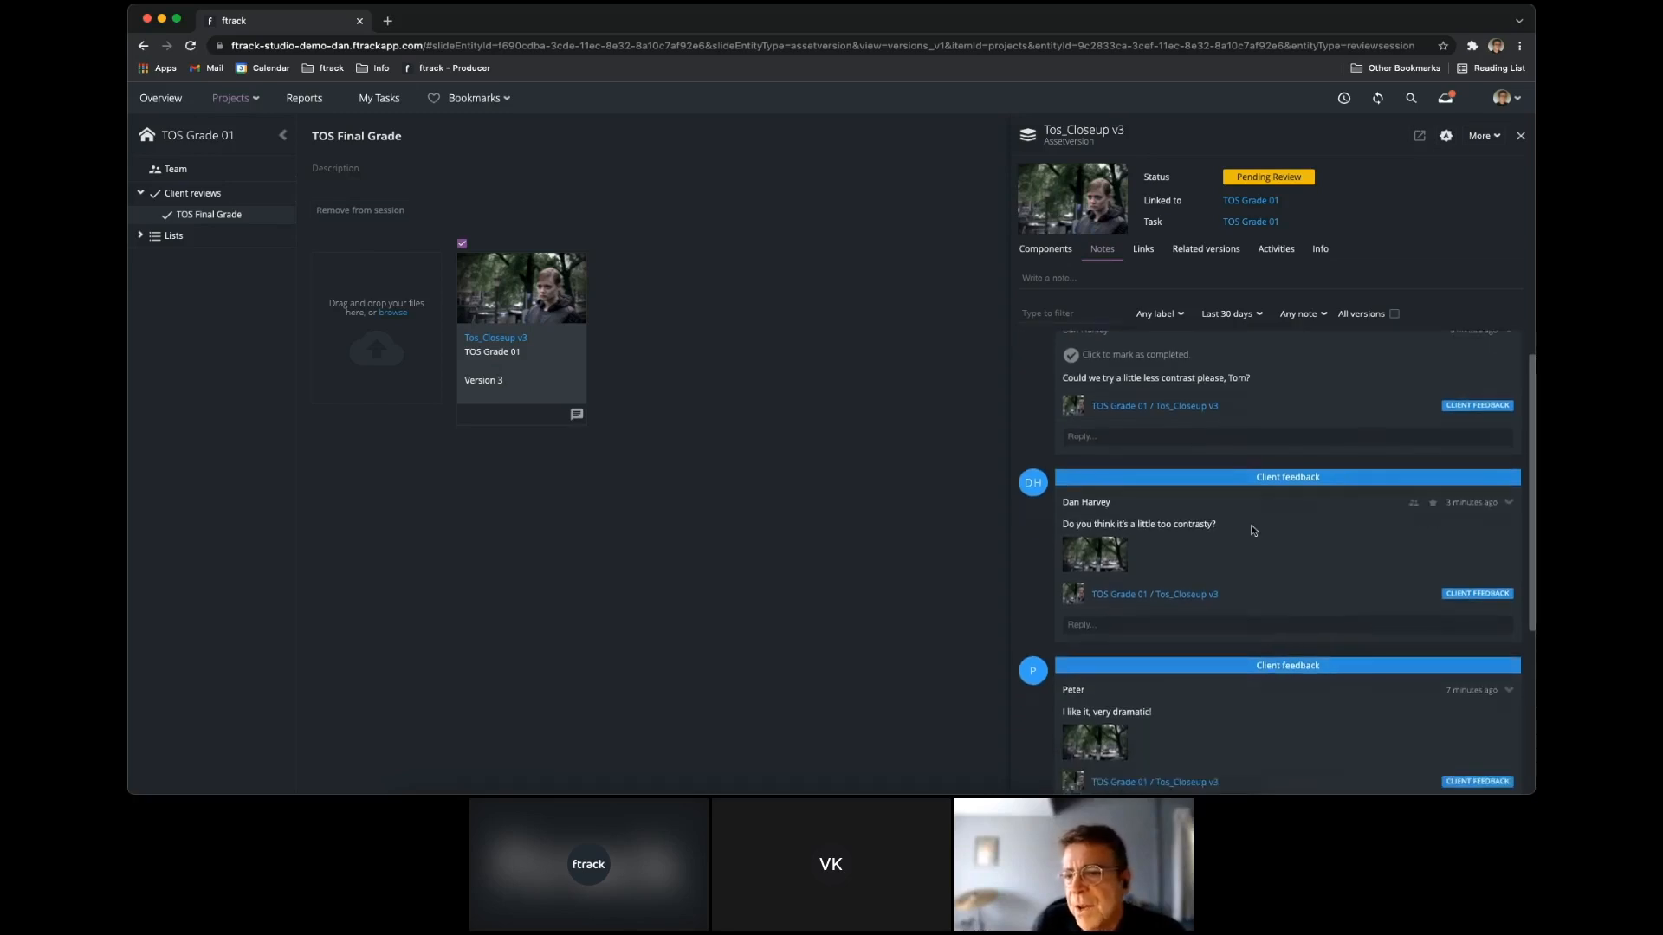
{"action": "scroll", "coordinate": [1252, 530], "scroll_direction": "down", "scroll_amount": 5}
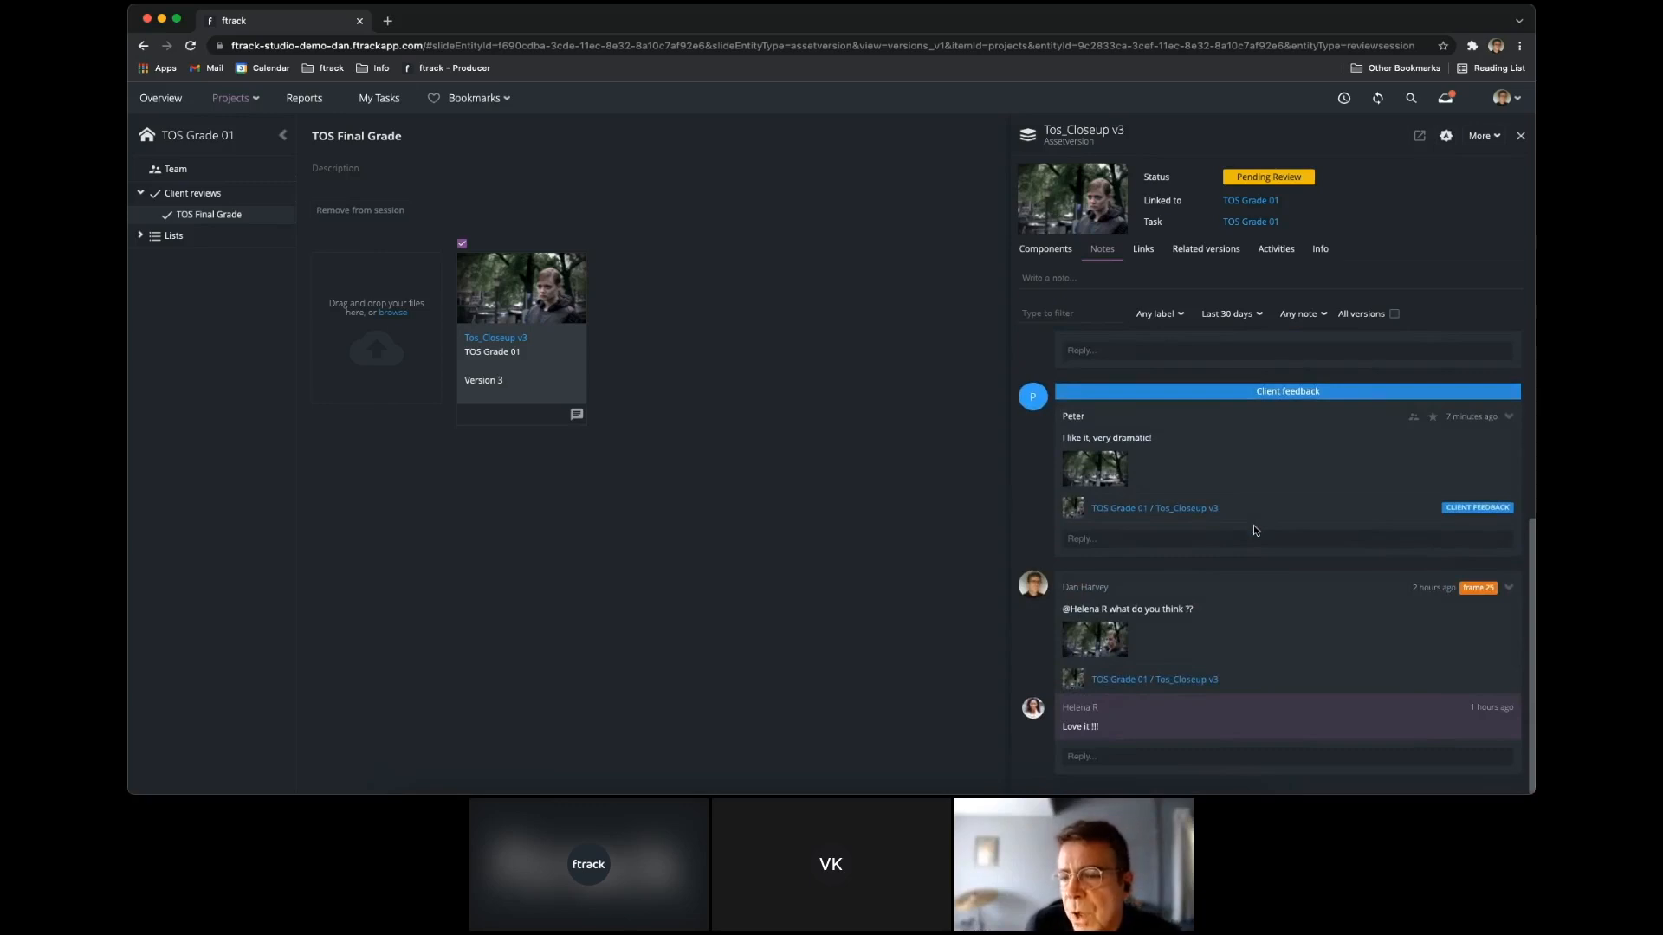
{"action": "scroll", "coordinate": [1254, 530], "scroll_direction": "up", "scroll_amount": 3}
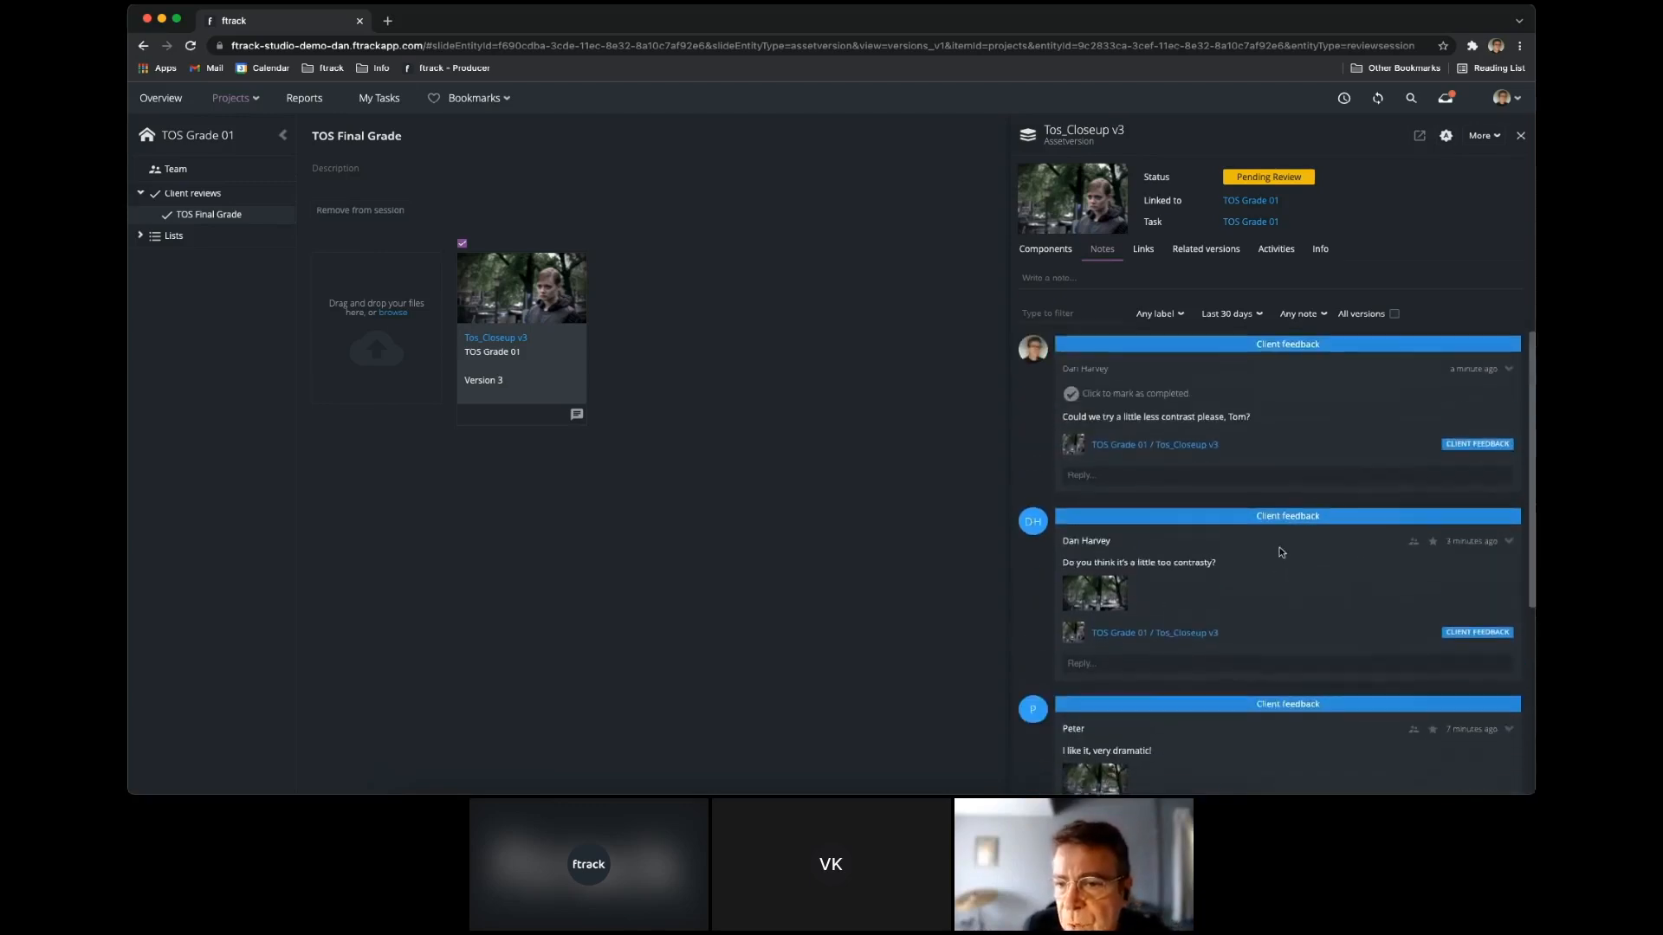
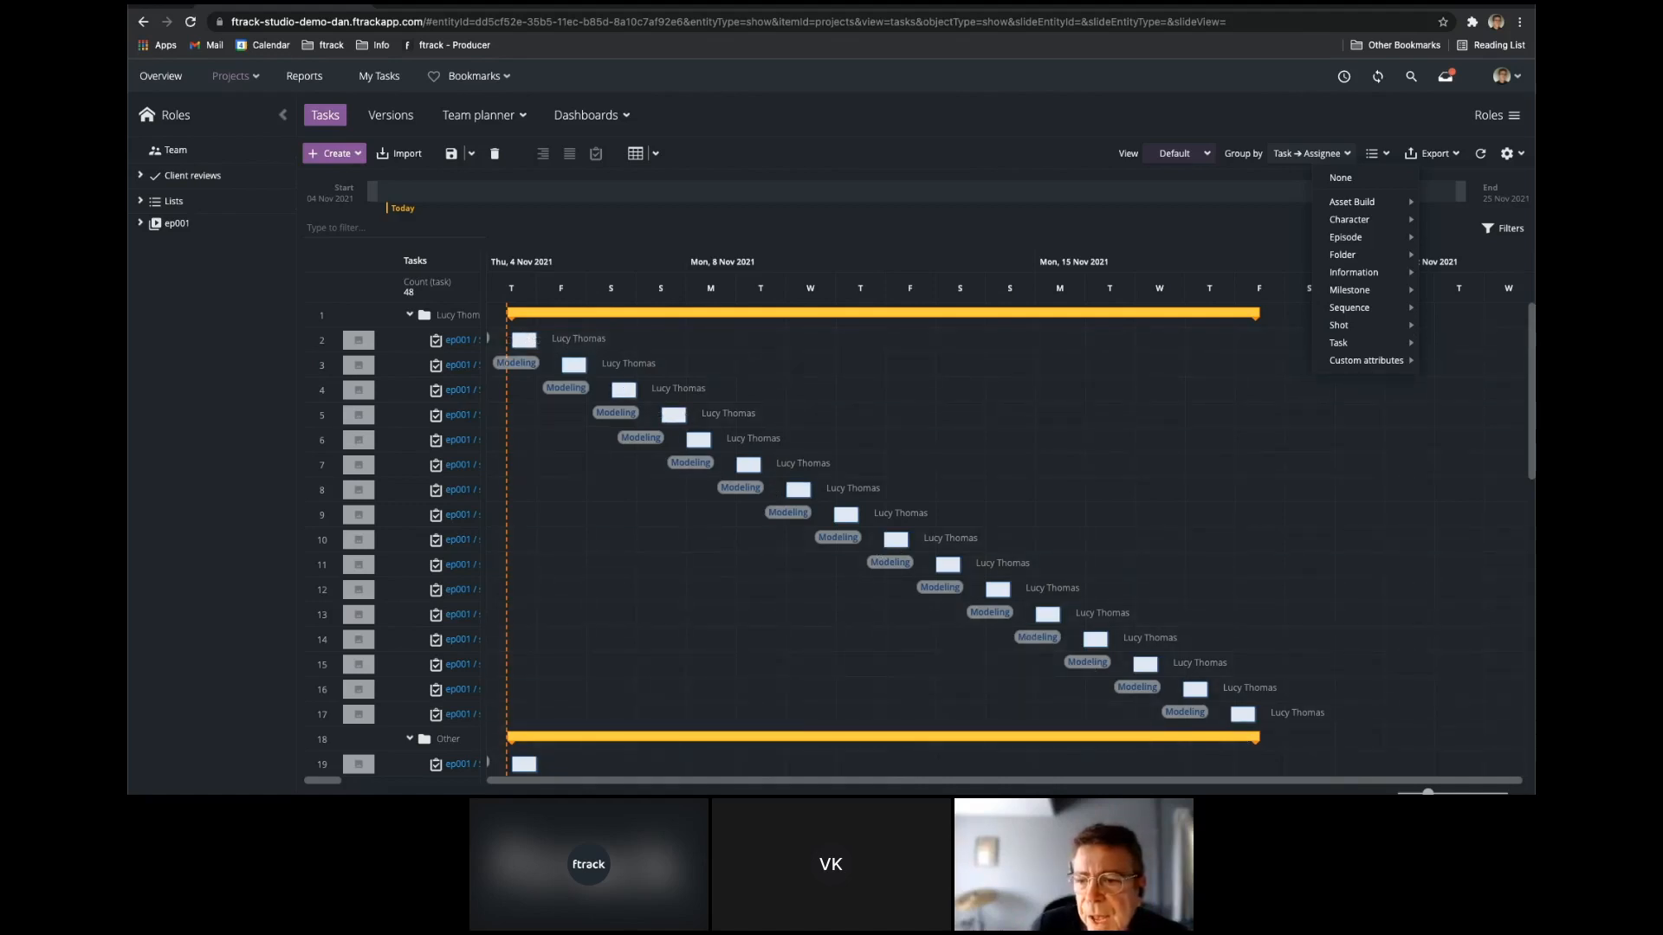
Place the artist's browser beside the producer's and look through its task board, Overview, Projects and Reports pages.
{"action": "left_click_drag", "start_coordinate": [1536, 520], "coordinate": [777, 520]}
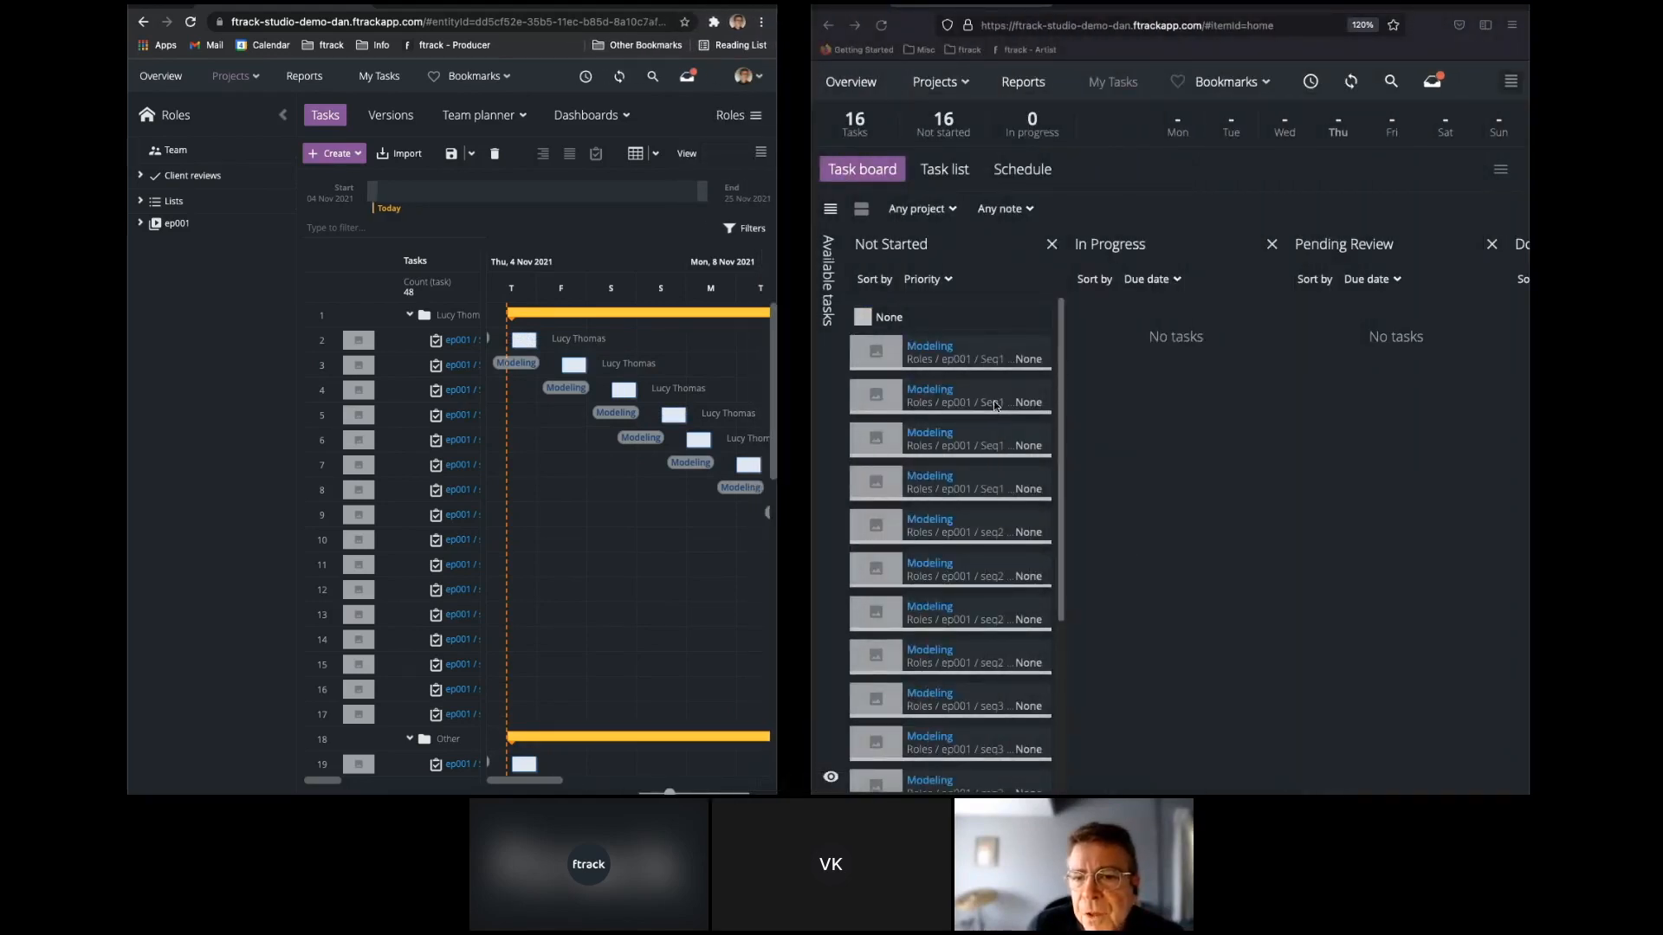
{"action": "scroll", "coordinate": [991, 477], "scroll_direction": "down", "scroll_amount": 3}
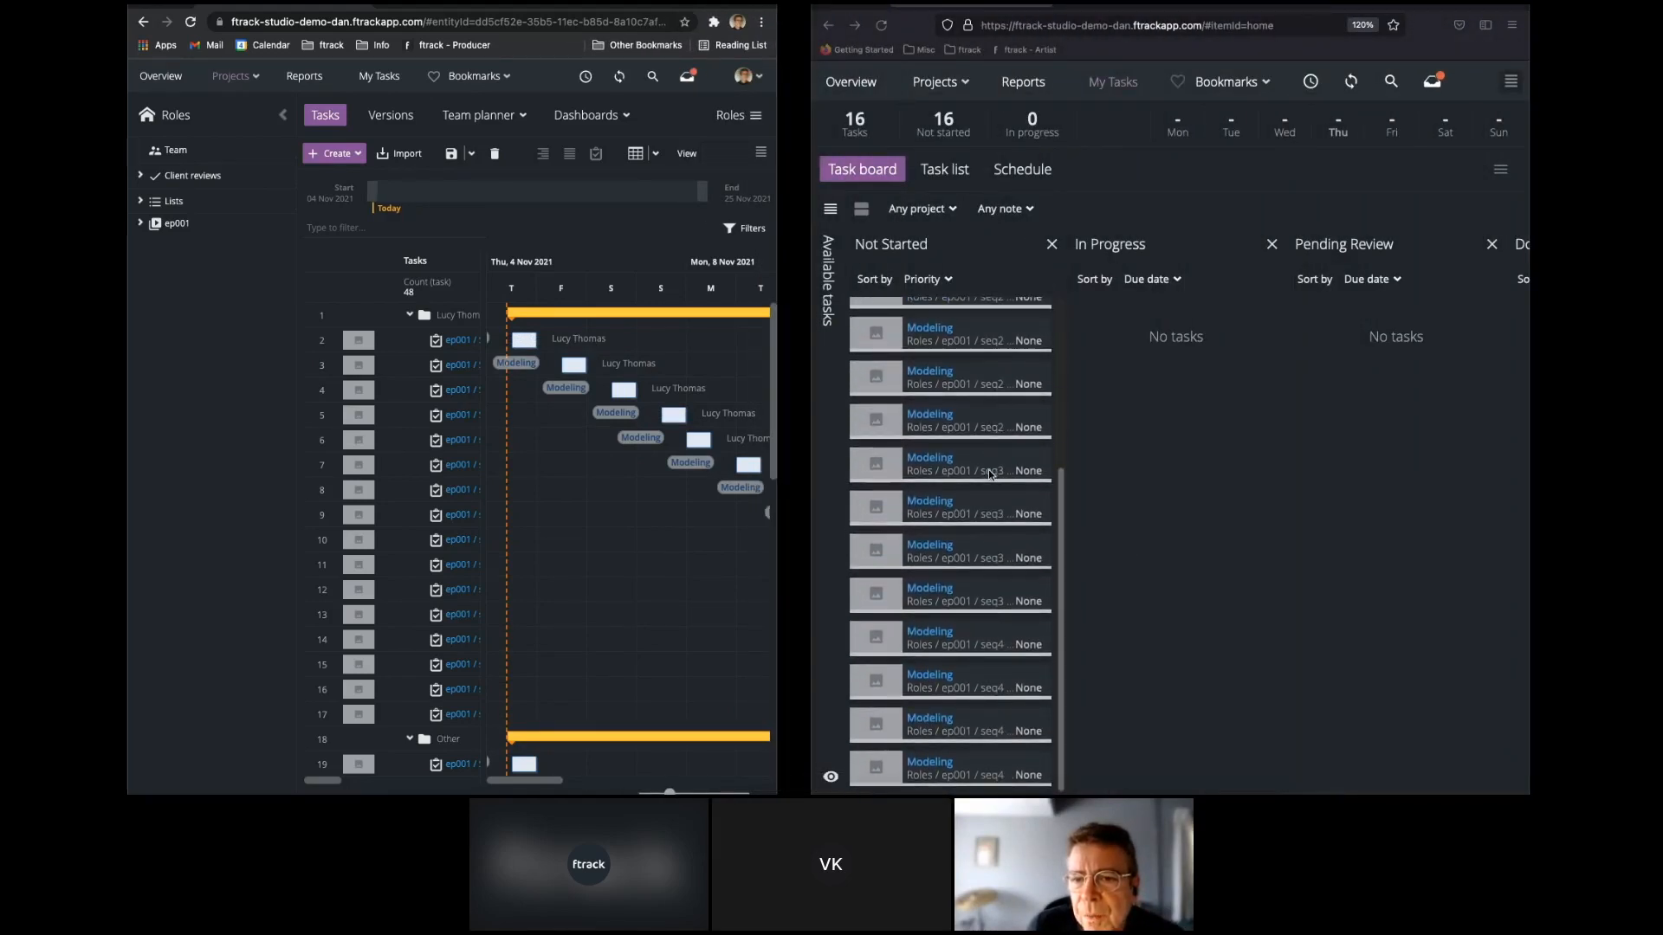
{"action": "scroll", "coordinate": [991, 477], "scroll_direction": "up", "scroll_amount": 3}
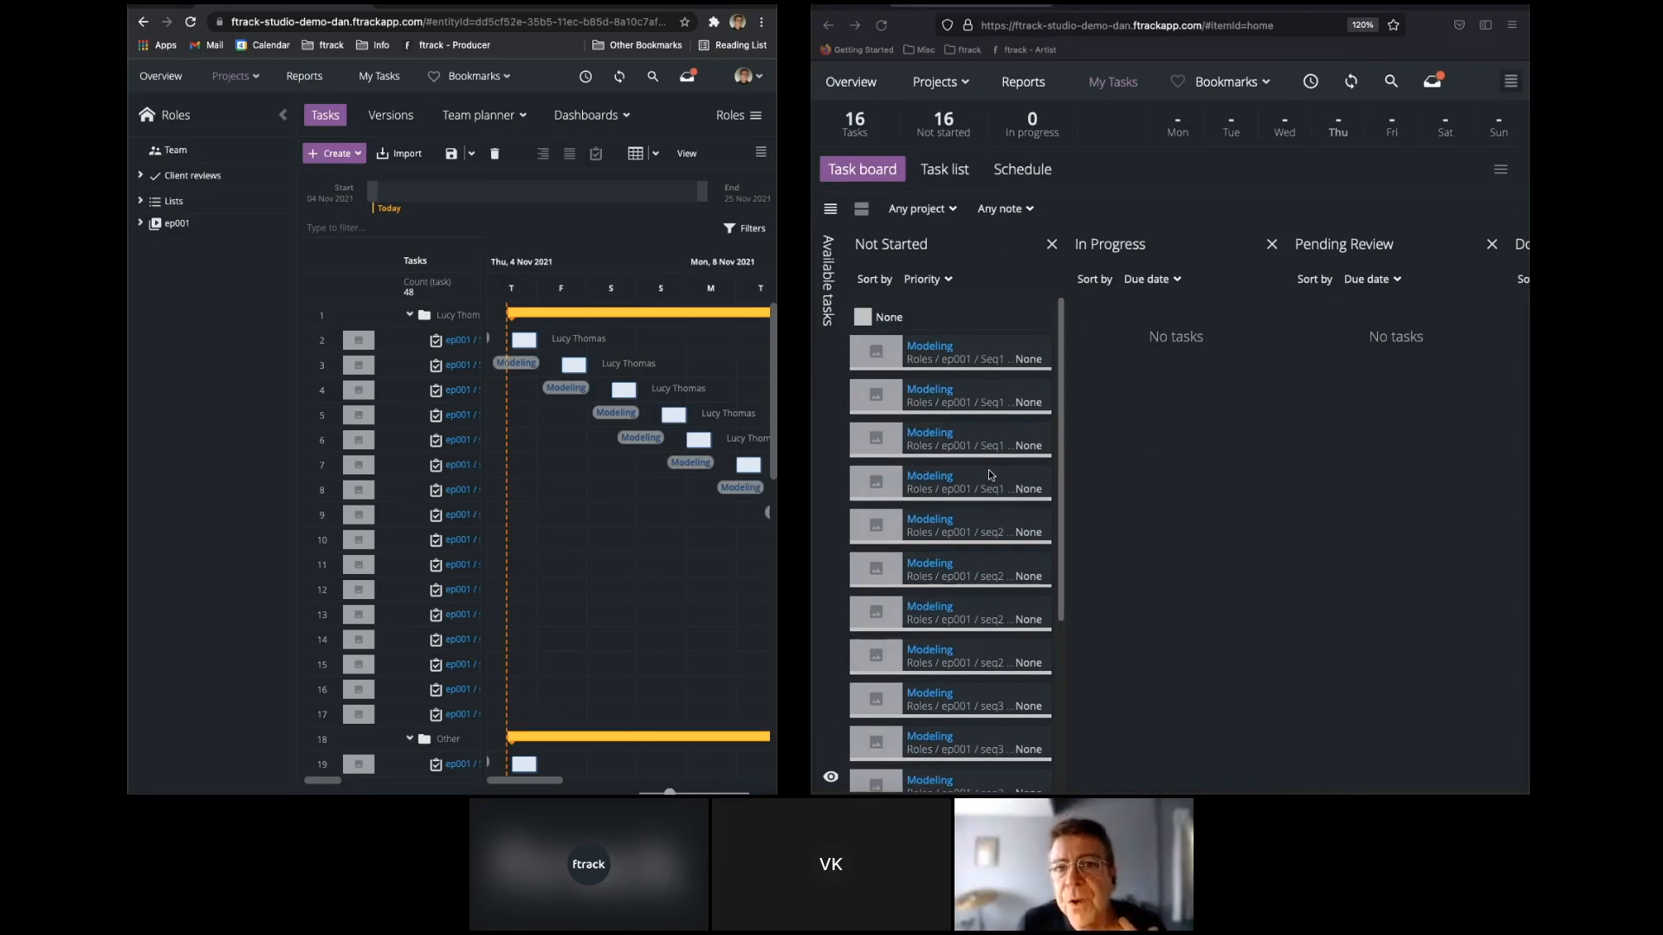
{"action": "left_click", "coordinate": [843, 84]}
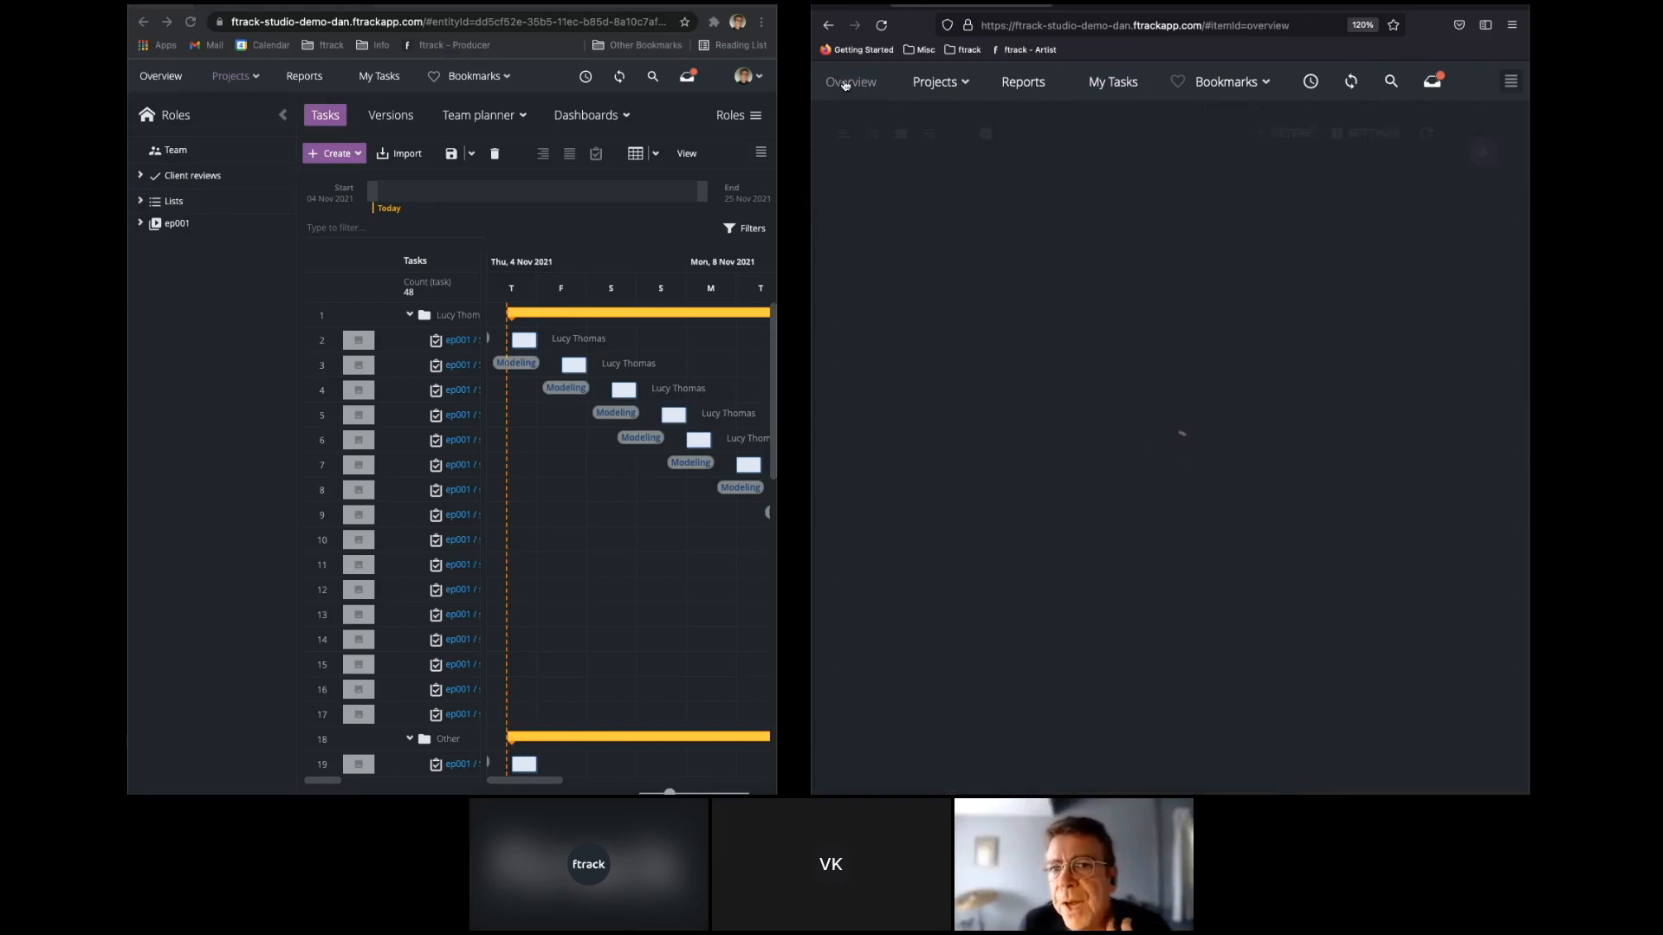
{"action": "left_click", "coordinate": [942, 84]}
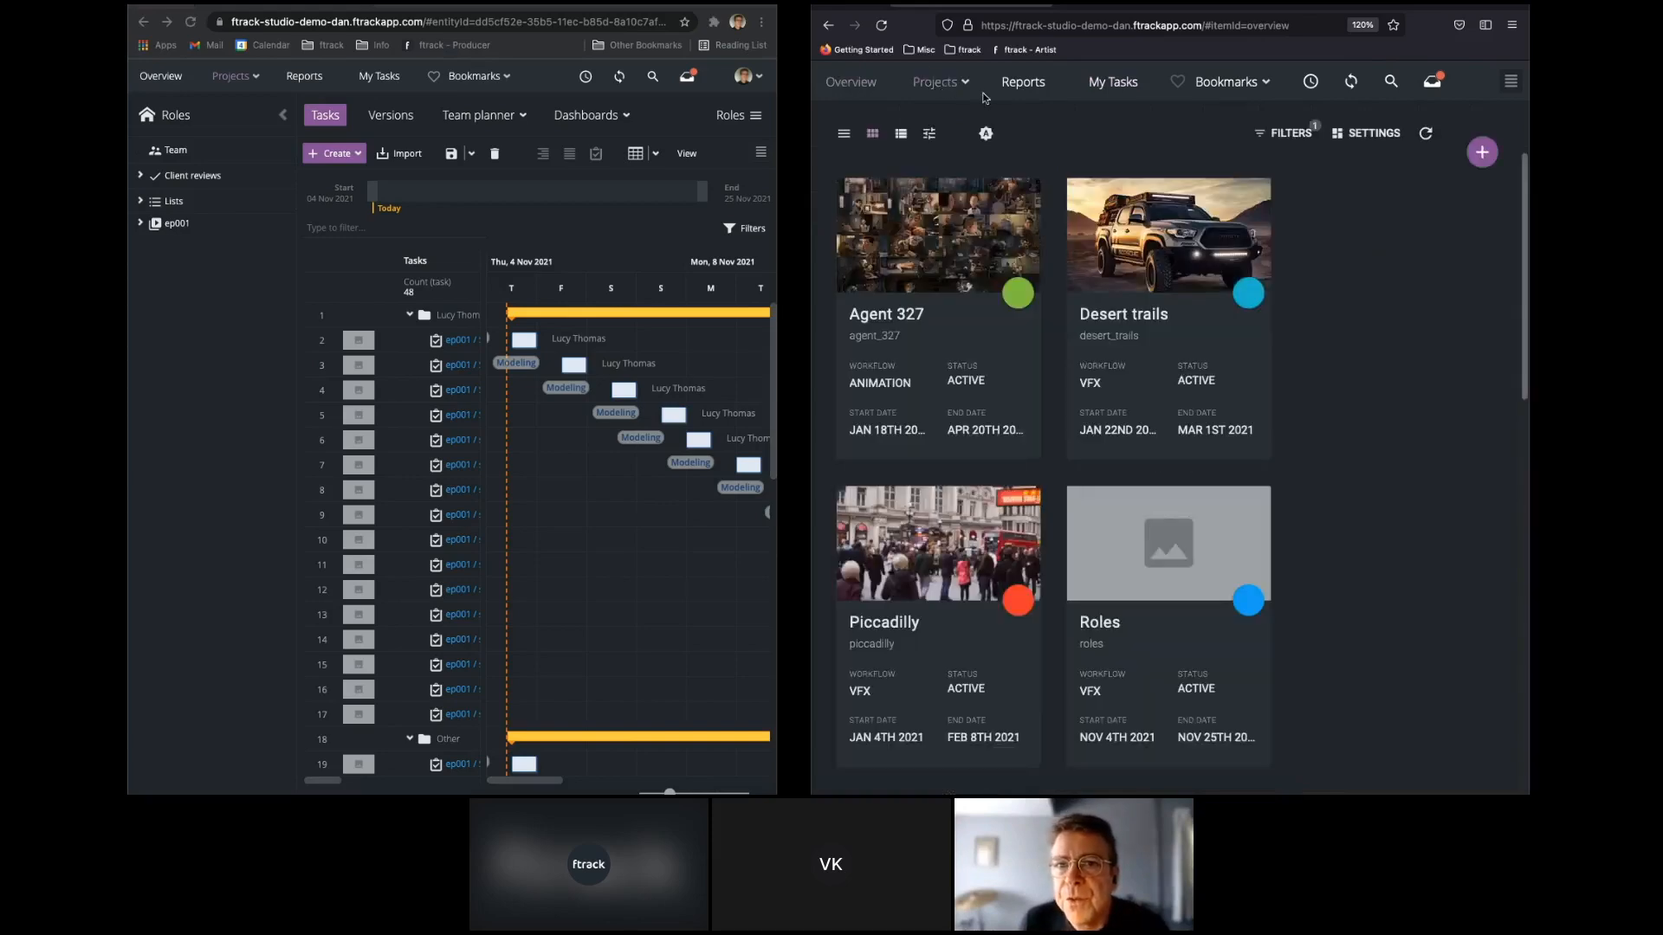
{"action": "left_click", "coordinate": [1026, 84]}
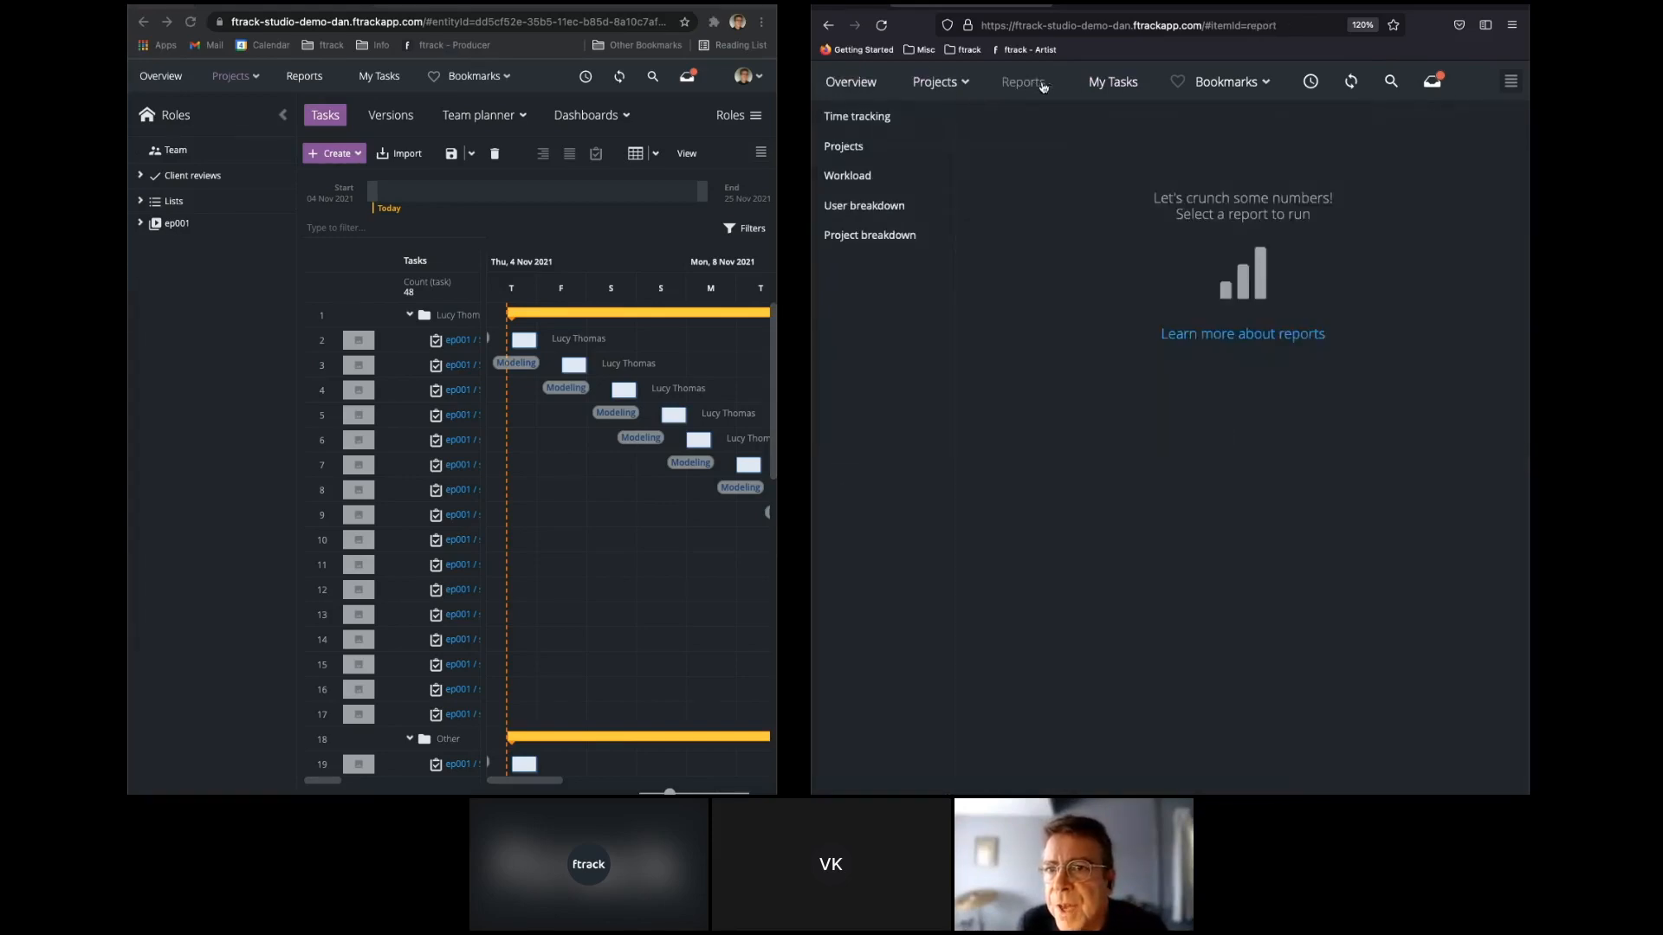
{"action": "left_click", "coordinate": [1119, 87]}
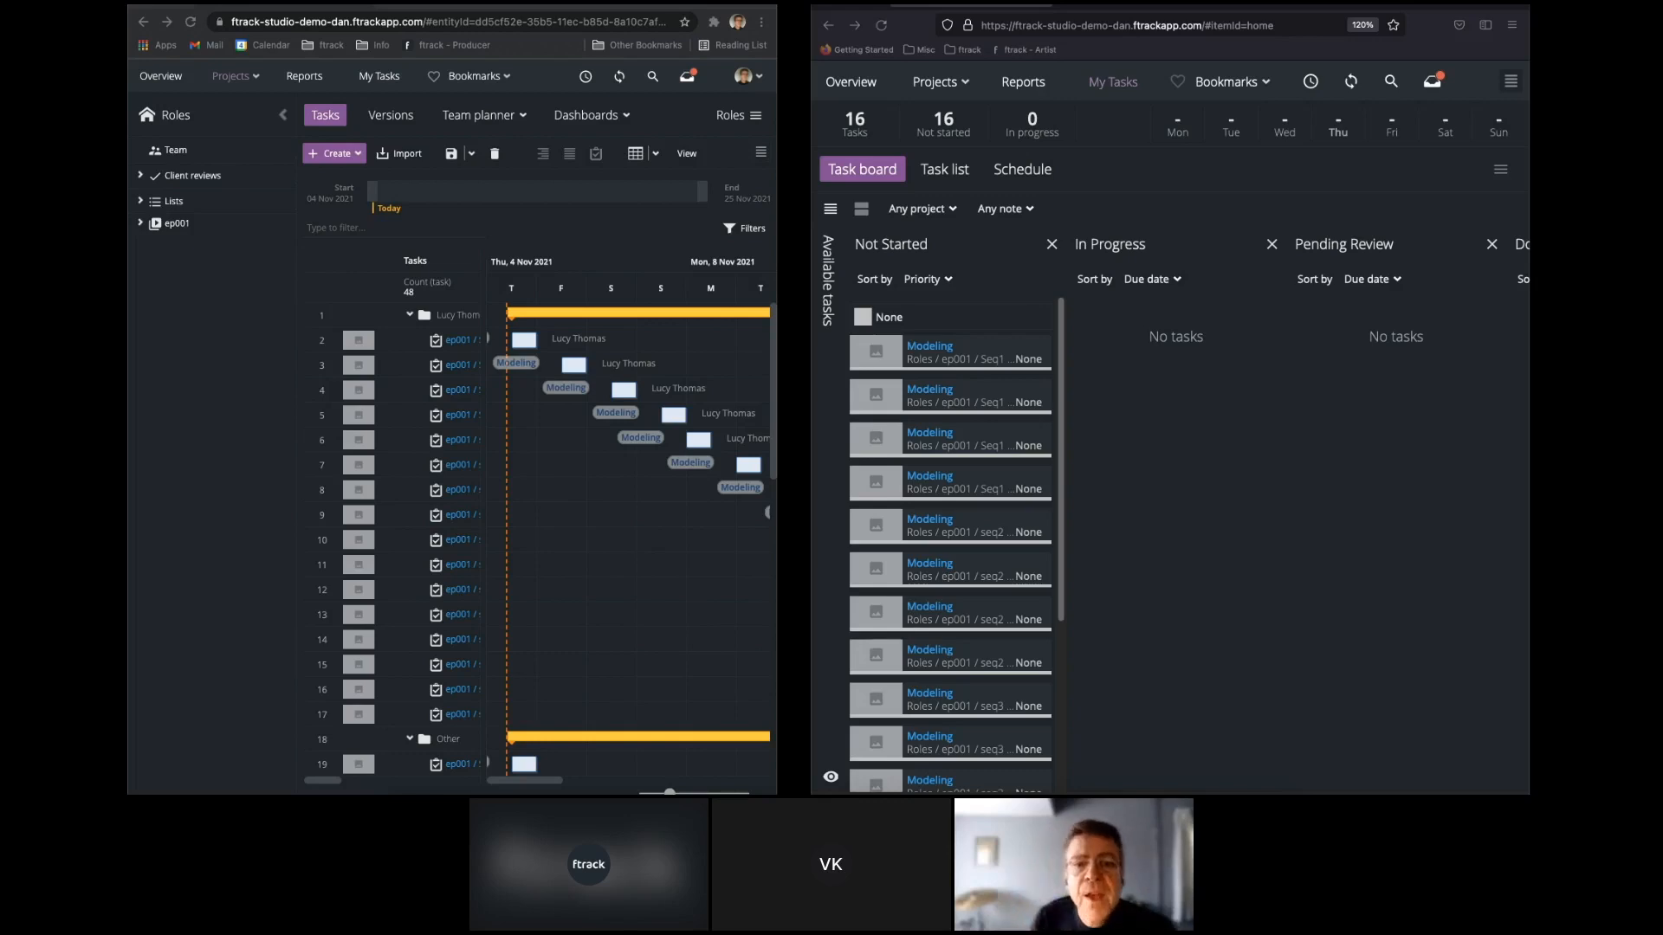
Sign the artist out of the ftrack session in the second browser.
{"action": "left_click", "coordinate": [1511, 82]}
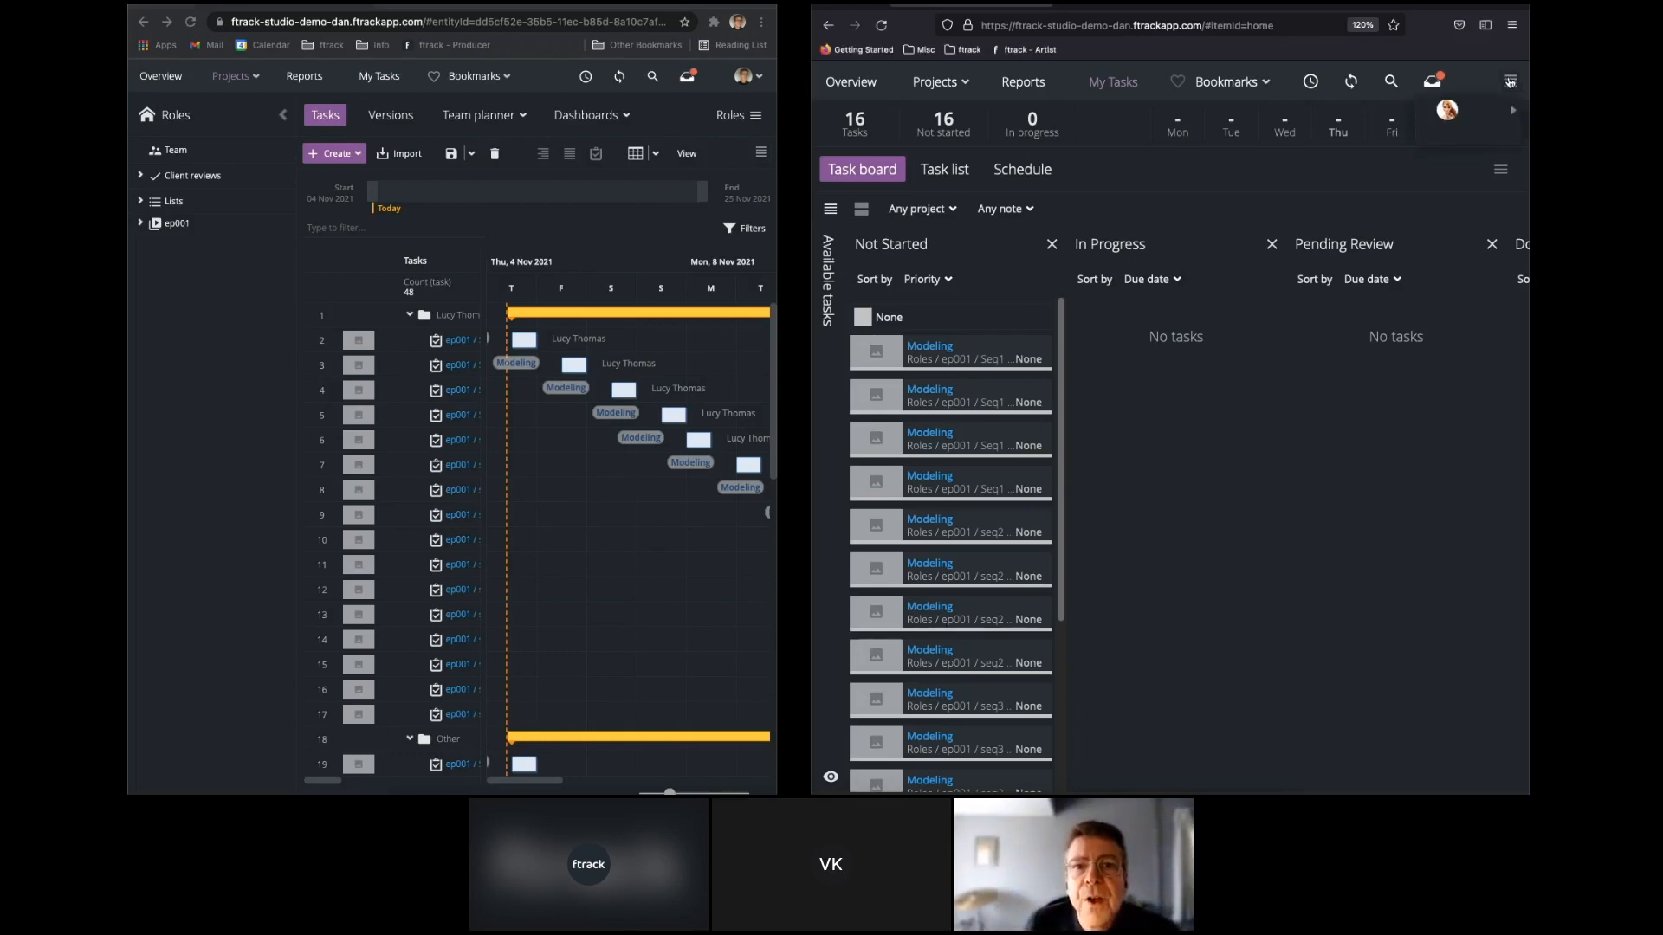
{"action": "left_click", "coordinate": [1449, 114]}
{"action": "left_click", "coordinate": [1314, 274]}
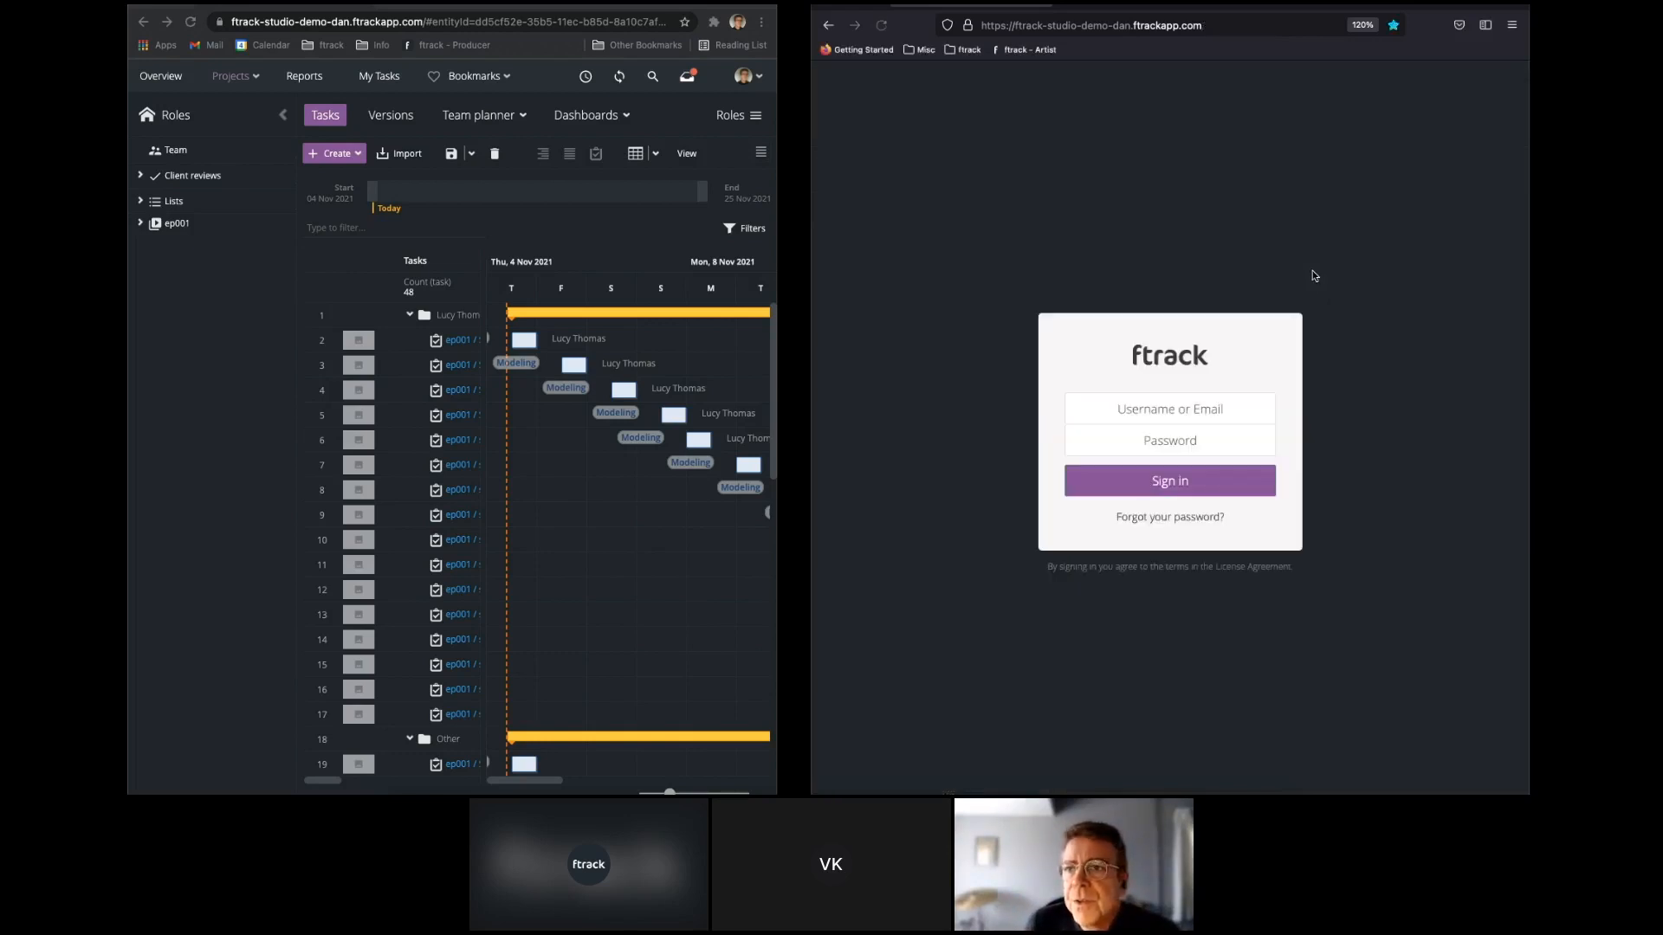
In the producer's system settings, remove the Administrator role from the artist assigned to the Modeling tasks and save the role changes.
{"action": "left_click", "coordinate": [745, 78]}
{"action": "left_click", "coordinate": [701, 171]}
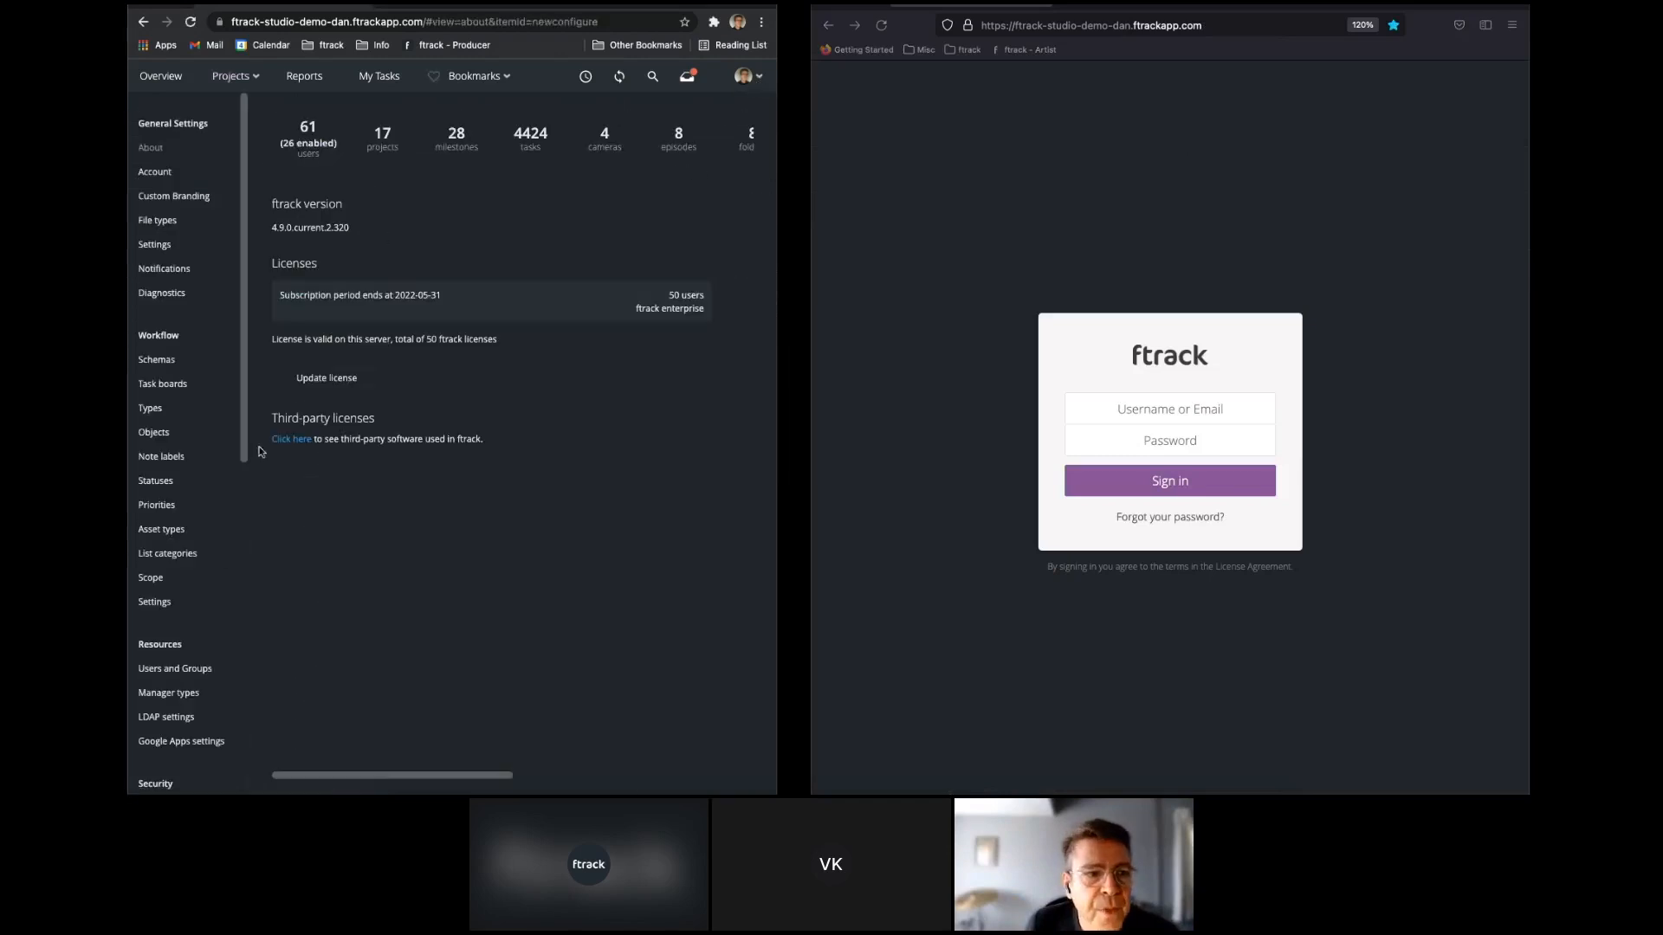
{"action": "left_click", "coordinate": [186, 673]}
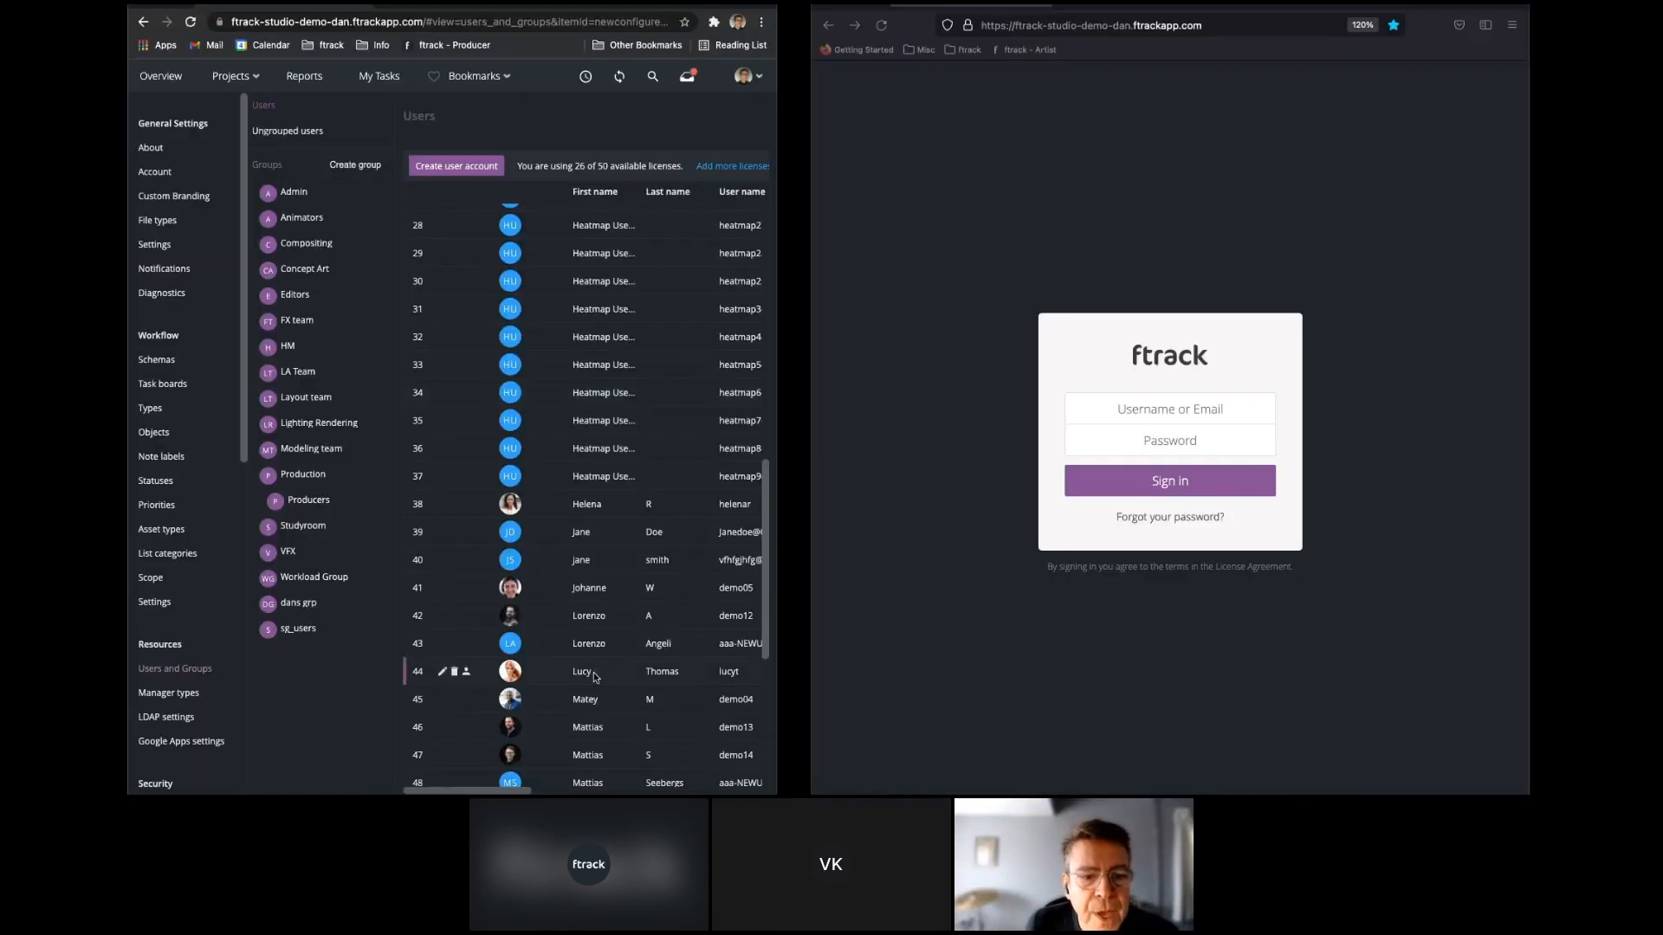
{"action": "double_click", "coordinate": [596, 675]}
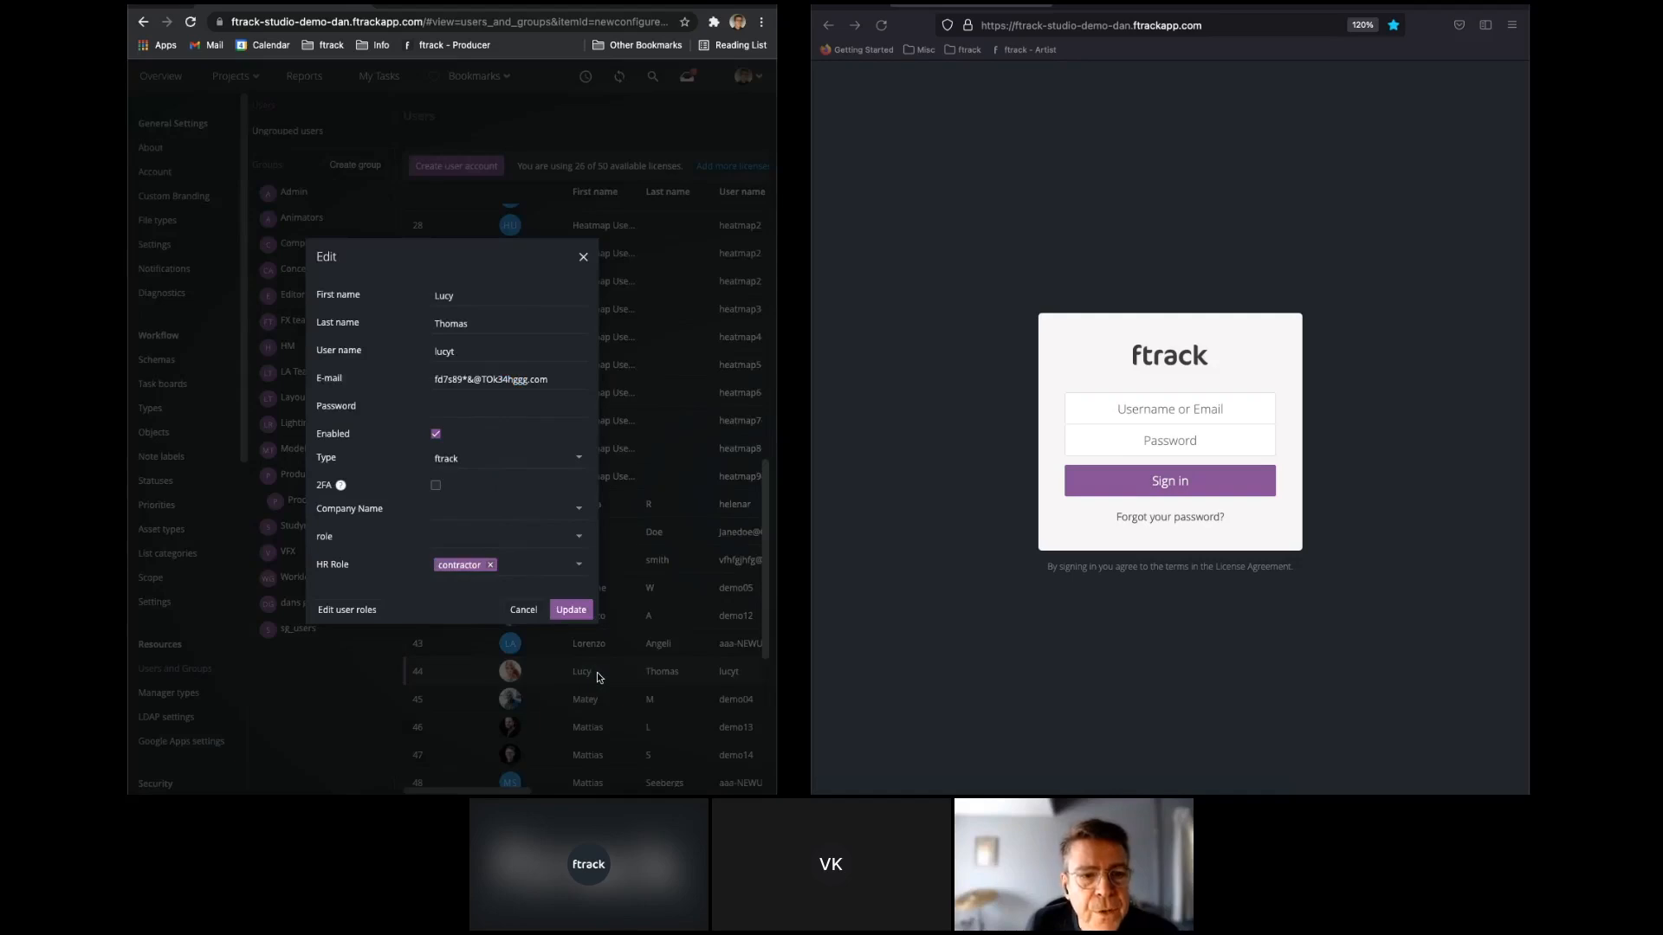
{"action": "left_click", "coordinate": [348, 611]}
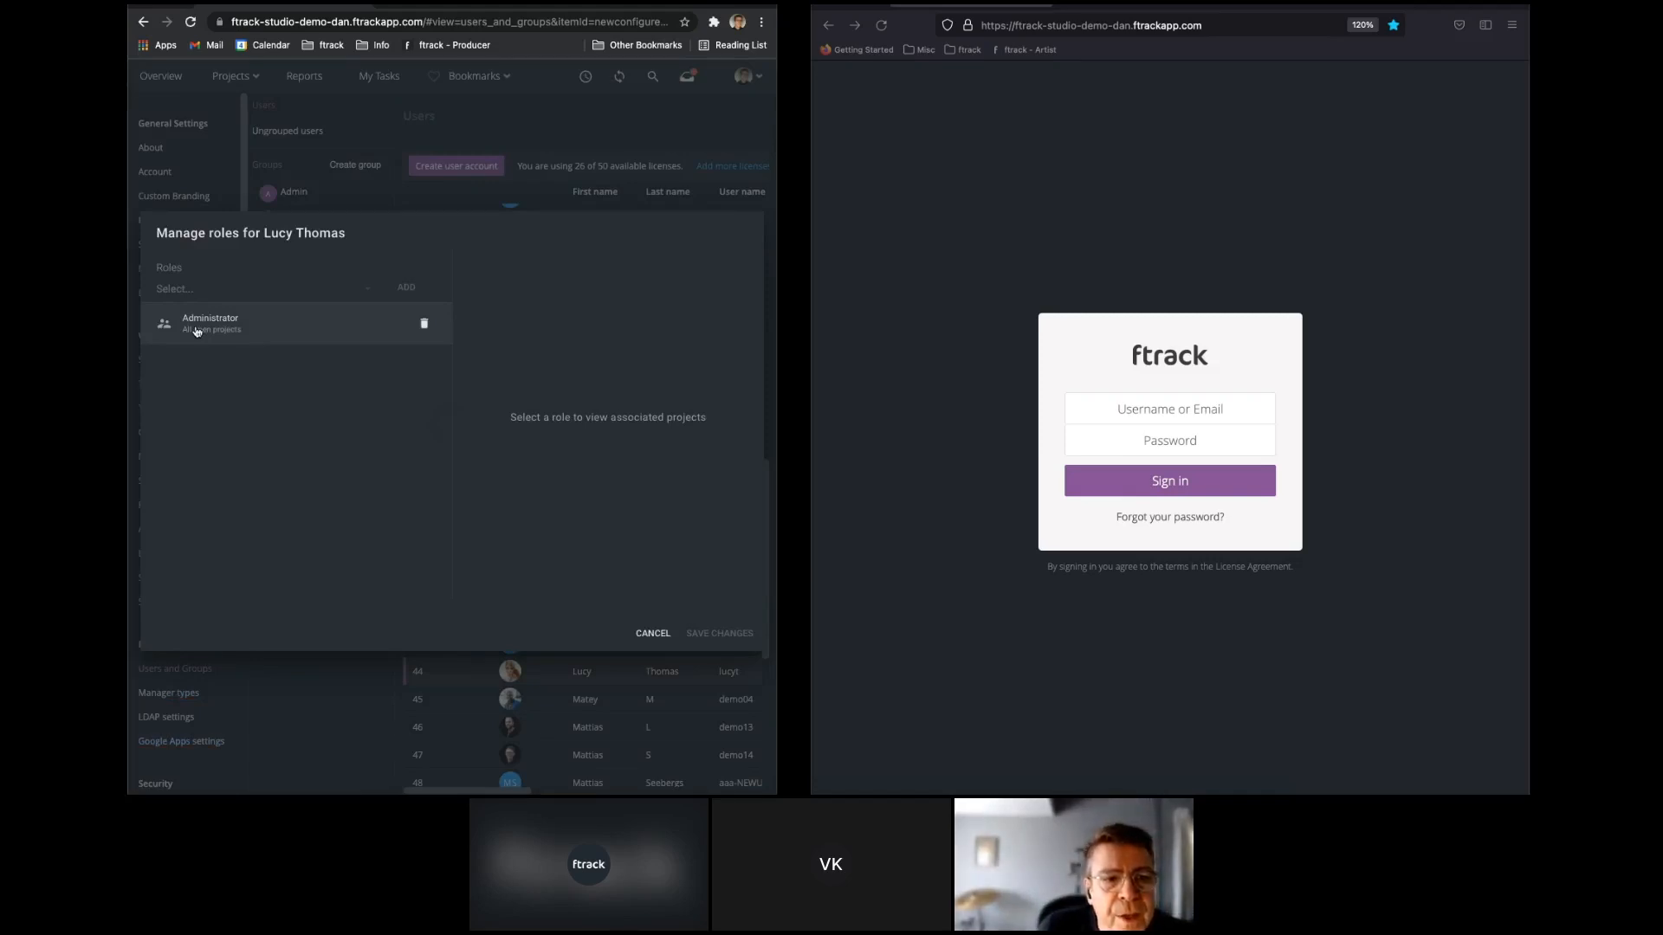
{"action": "left_click", "coordinate": [423, 323]}
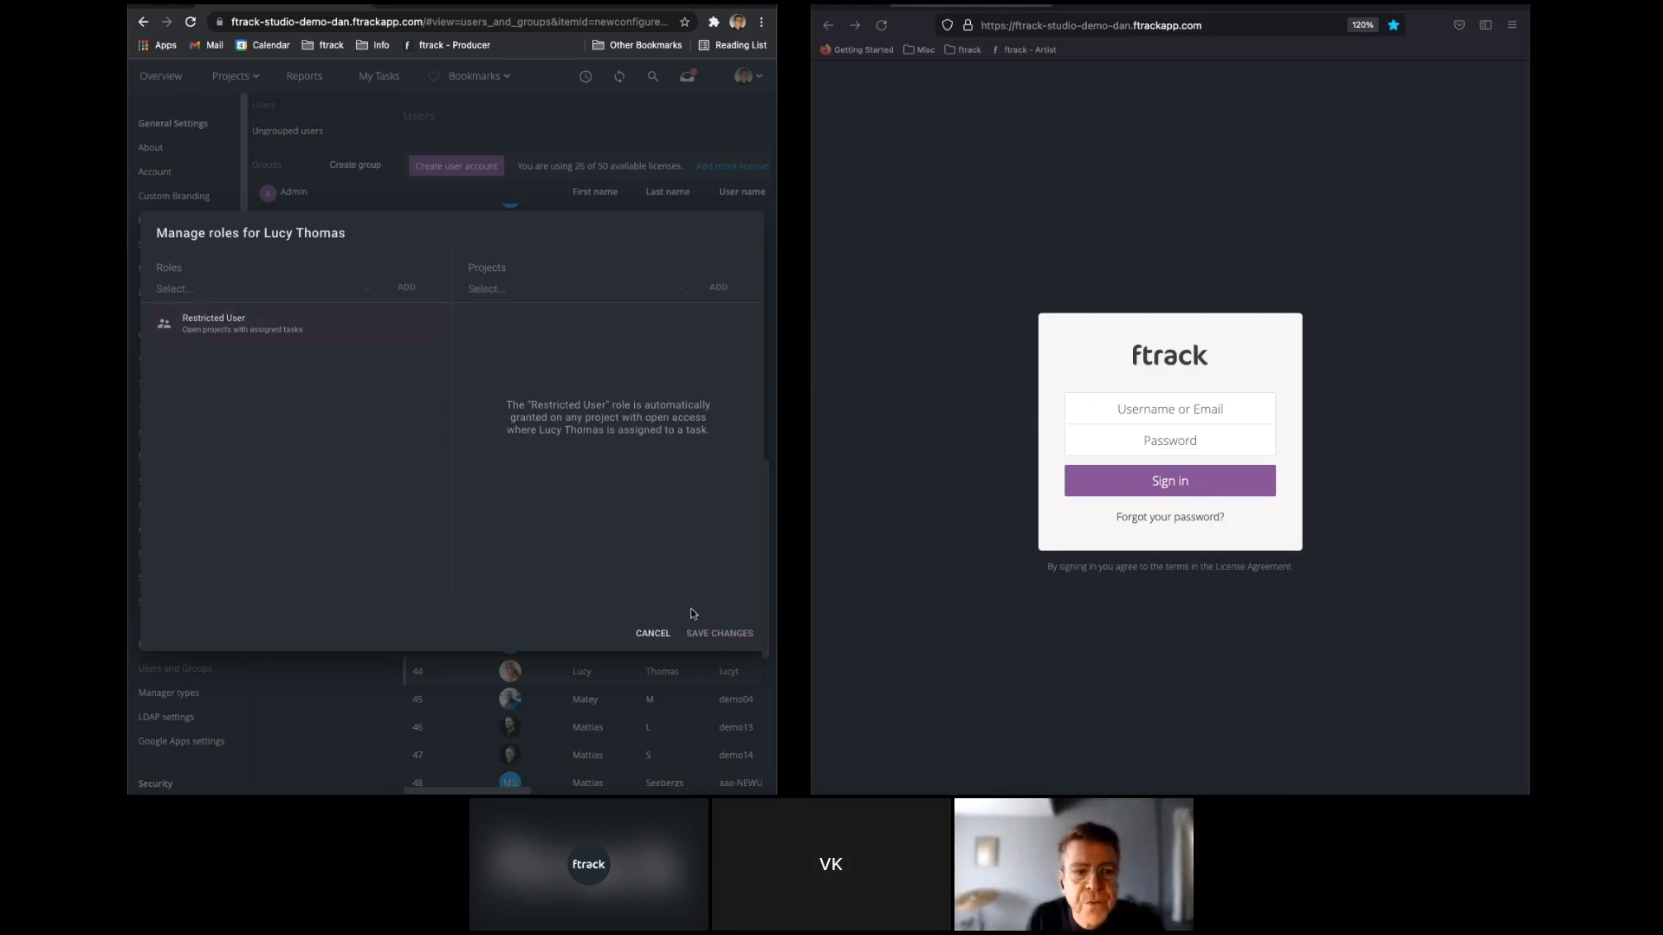
{"action": "left_click", "coordinate": [724, 633]}
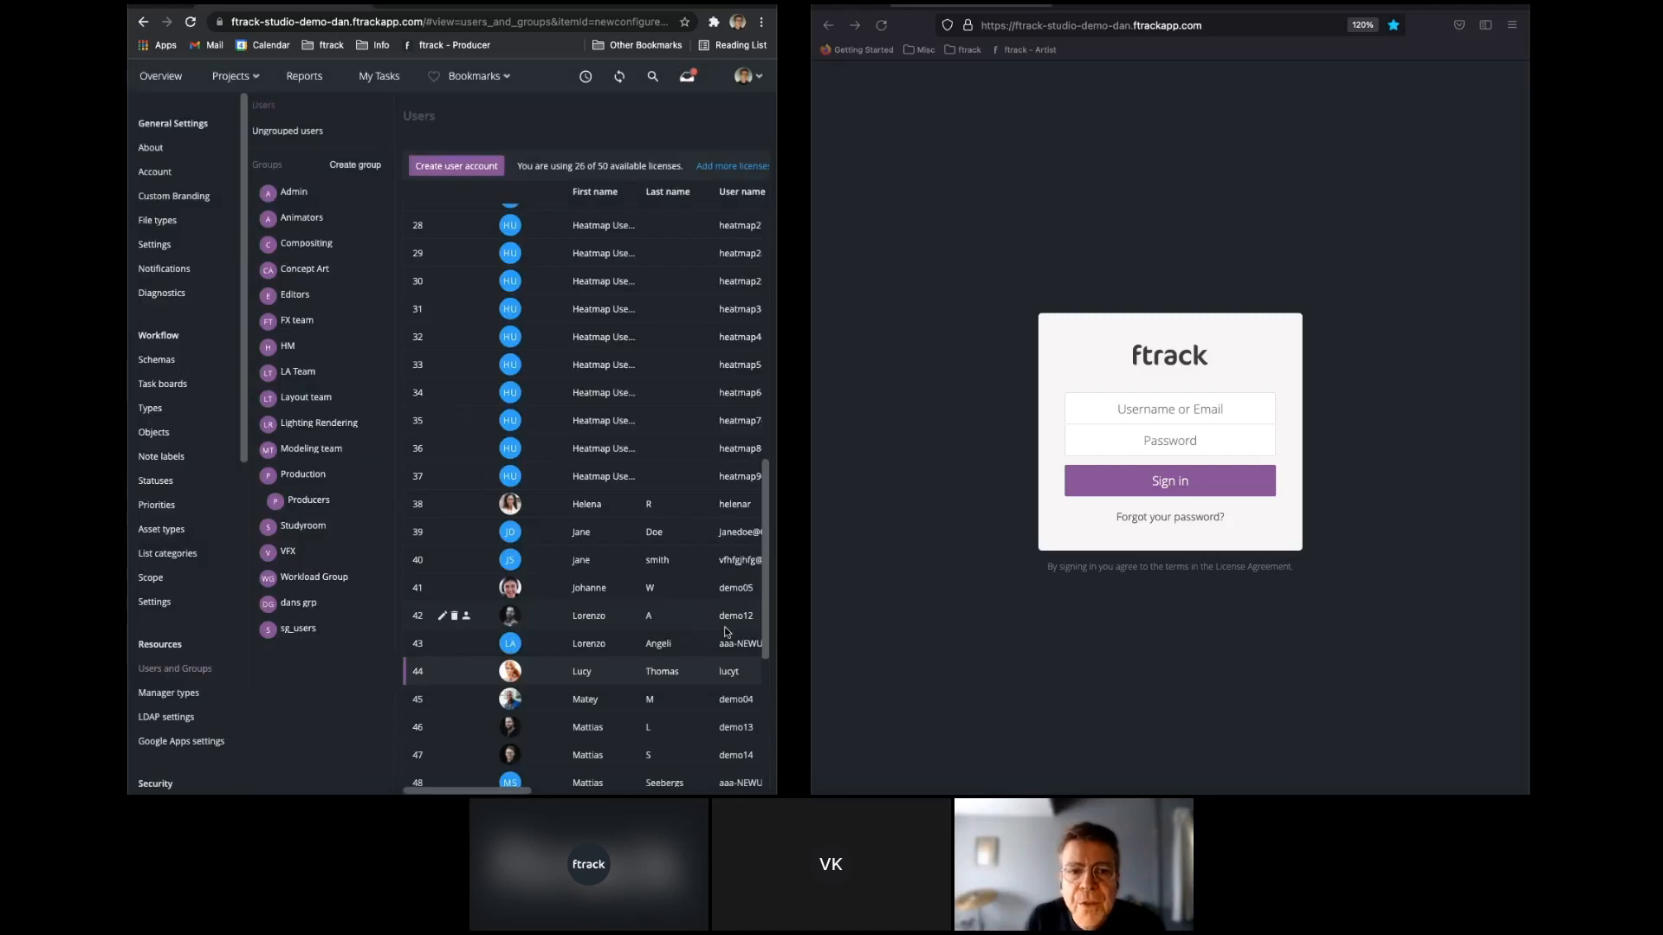
Sign the artist back in to ftrack with the saved username and password.
{"action": "left_click", "coordinate": [1230, 407]}
{"action": "left_click", "coordinate": [1230, 526]}
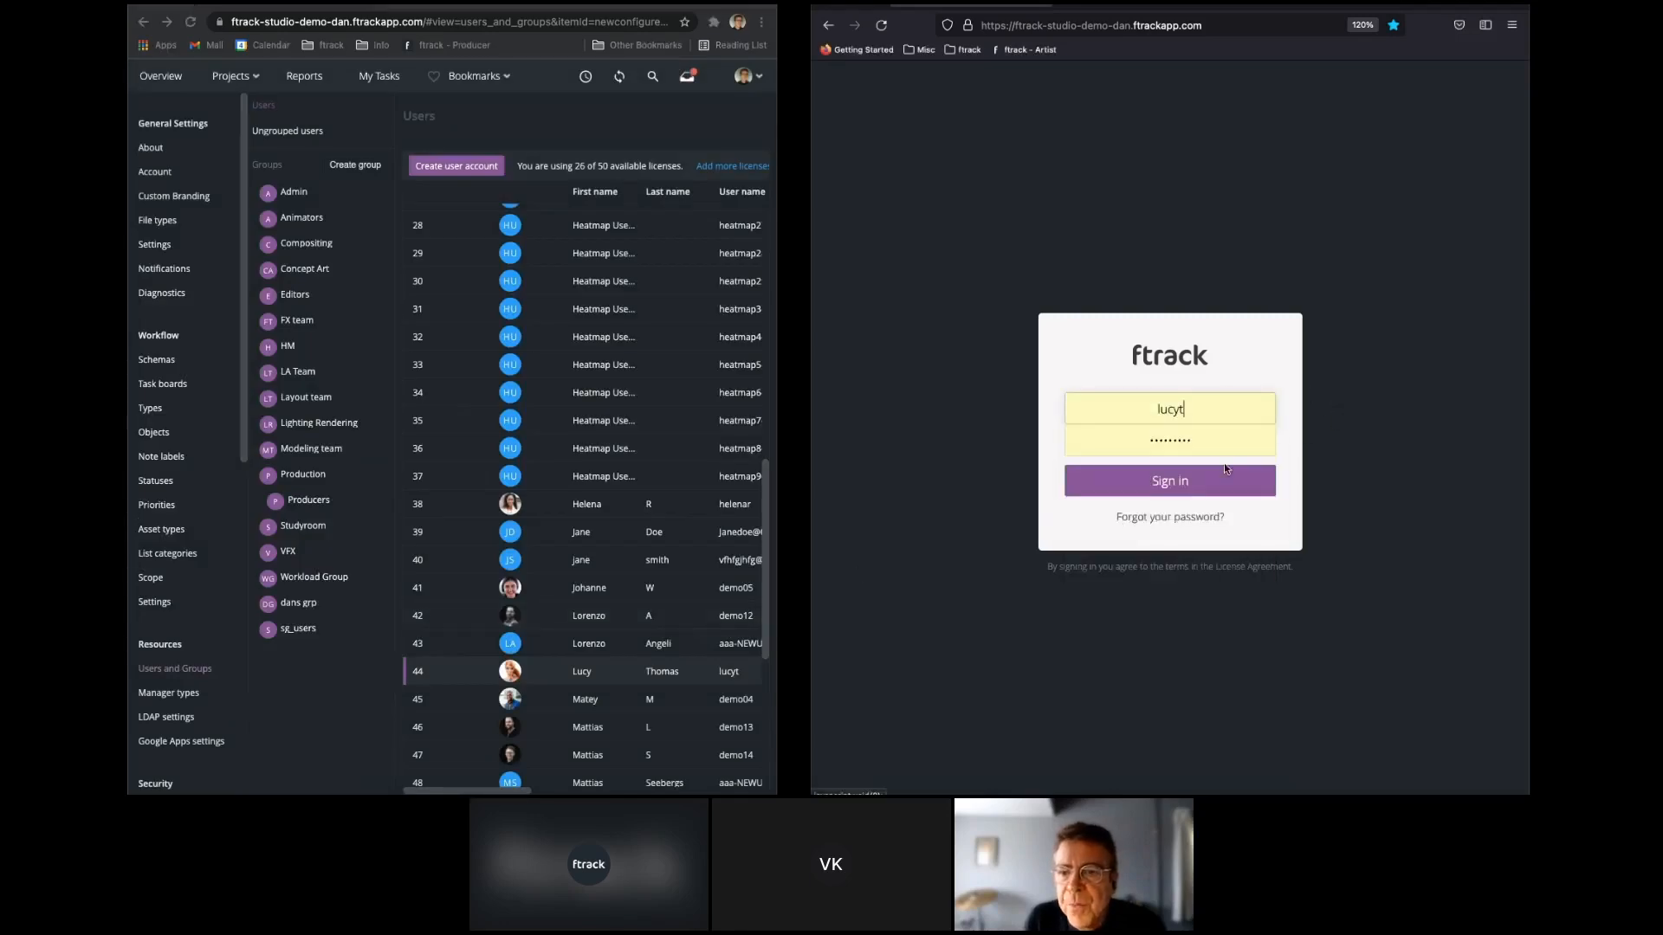
{"action": "left_click", "coordinate": [1230, 479]}
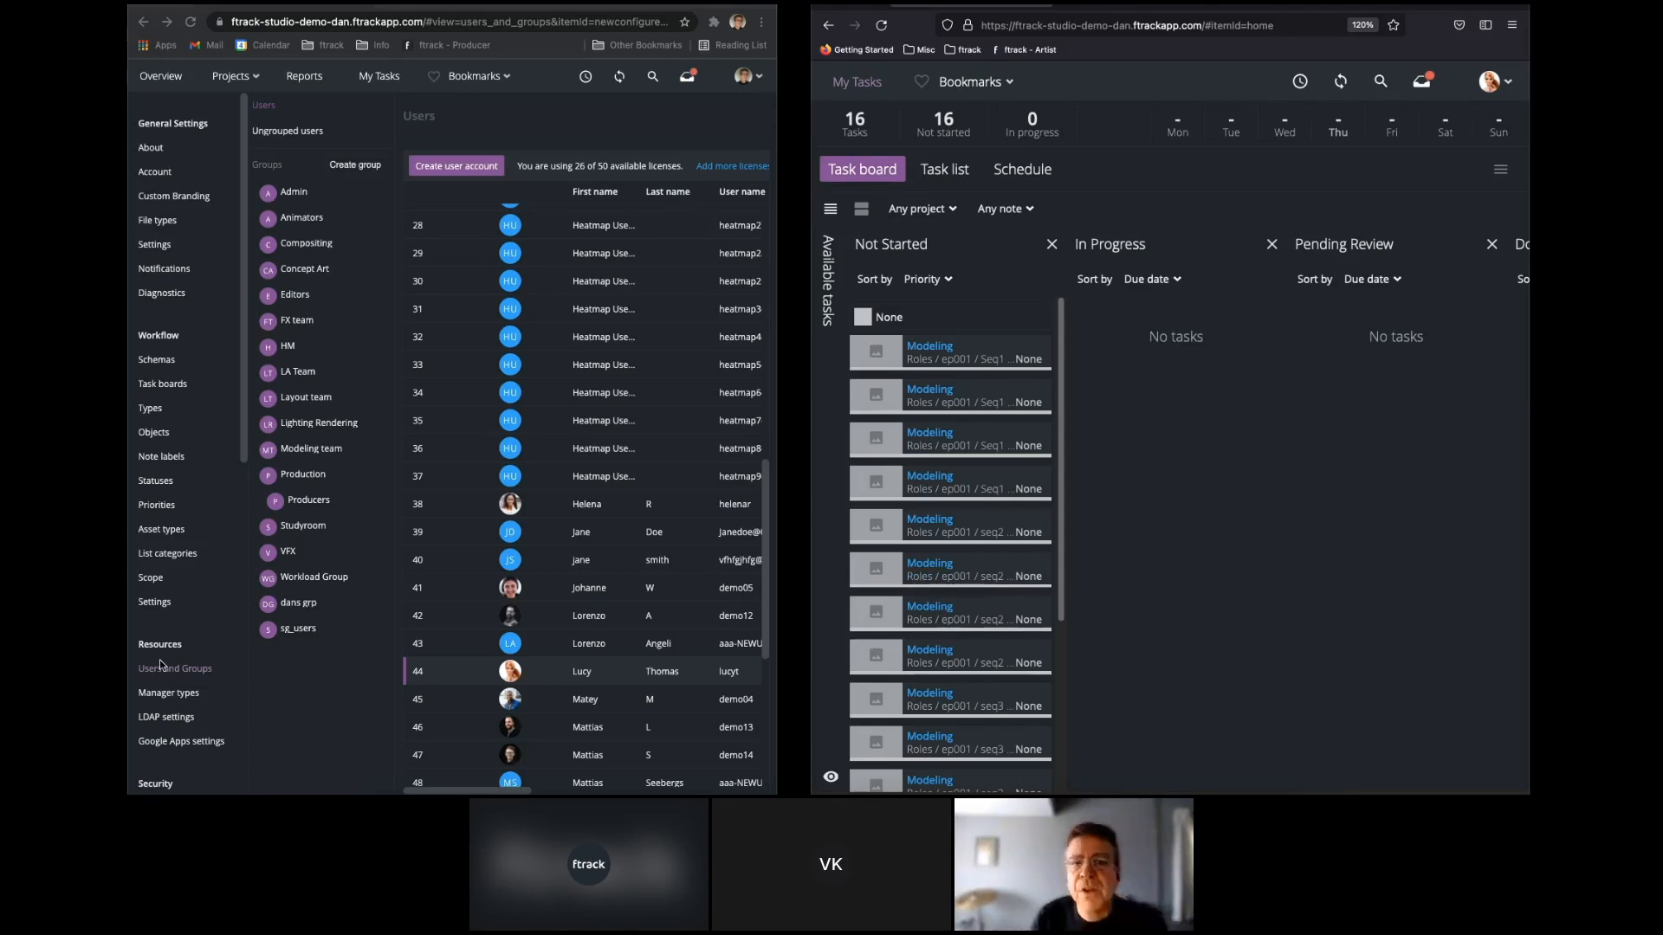
Open the Restricted User role in the security settings, review its global and assigned permissions, and save it.
{"action": "scroll", "coordinate": [160, 666], "scroll_direction": "down", "scroll_amount": 3}
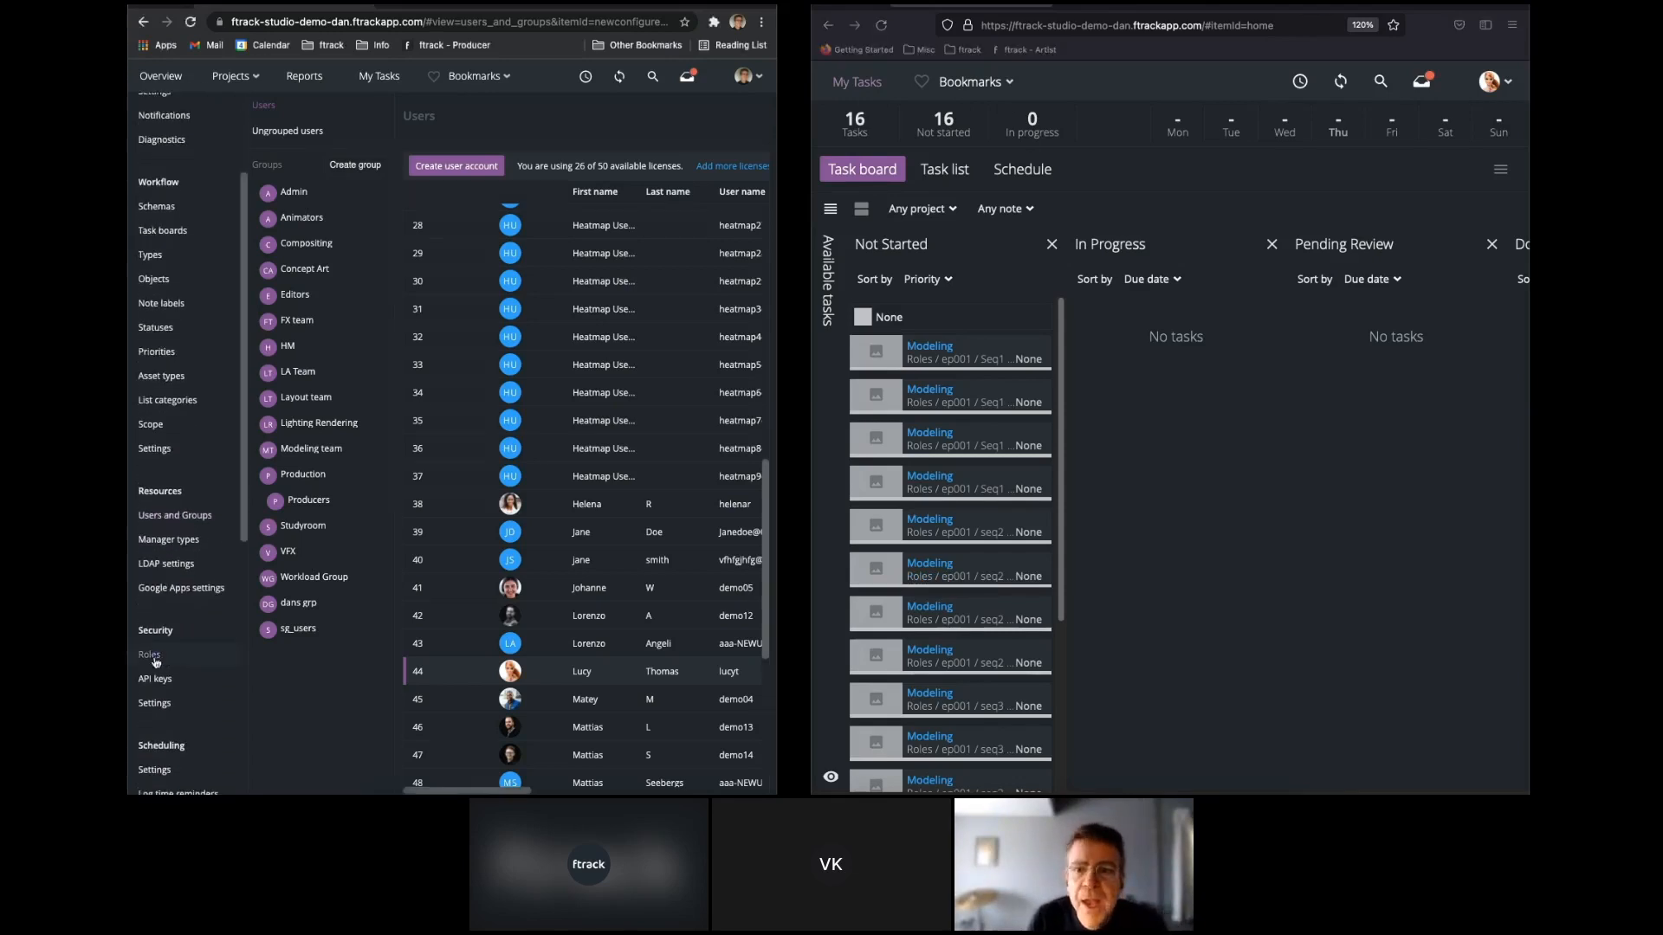
{"action": "left_click", "coordinate": [156, 659]}
{"action": "left_click", "coordinate": [383, 155]}
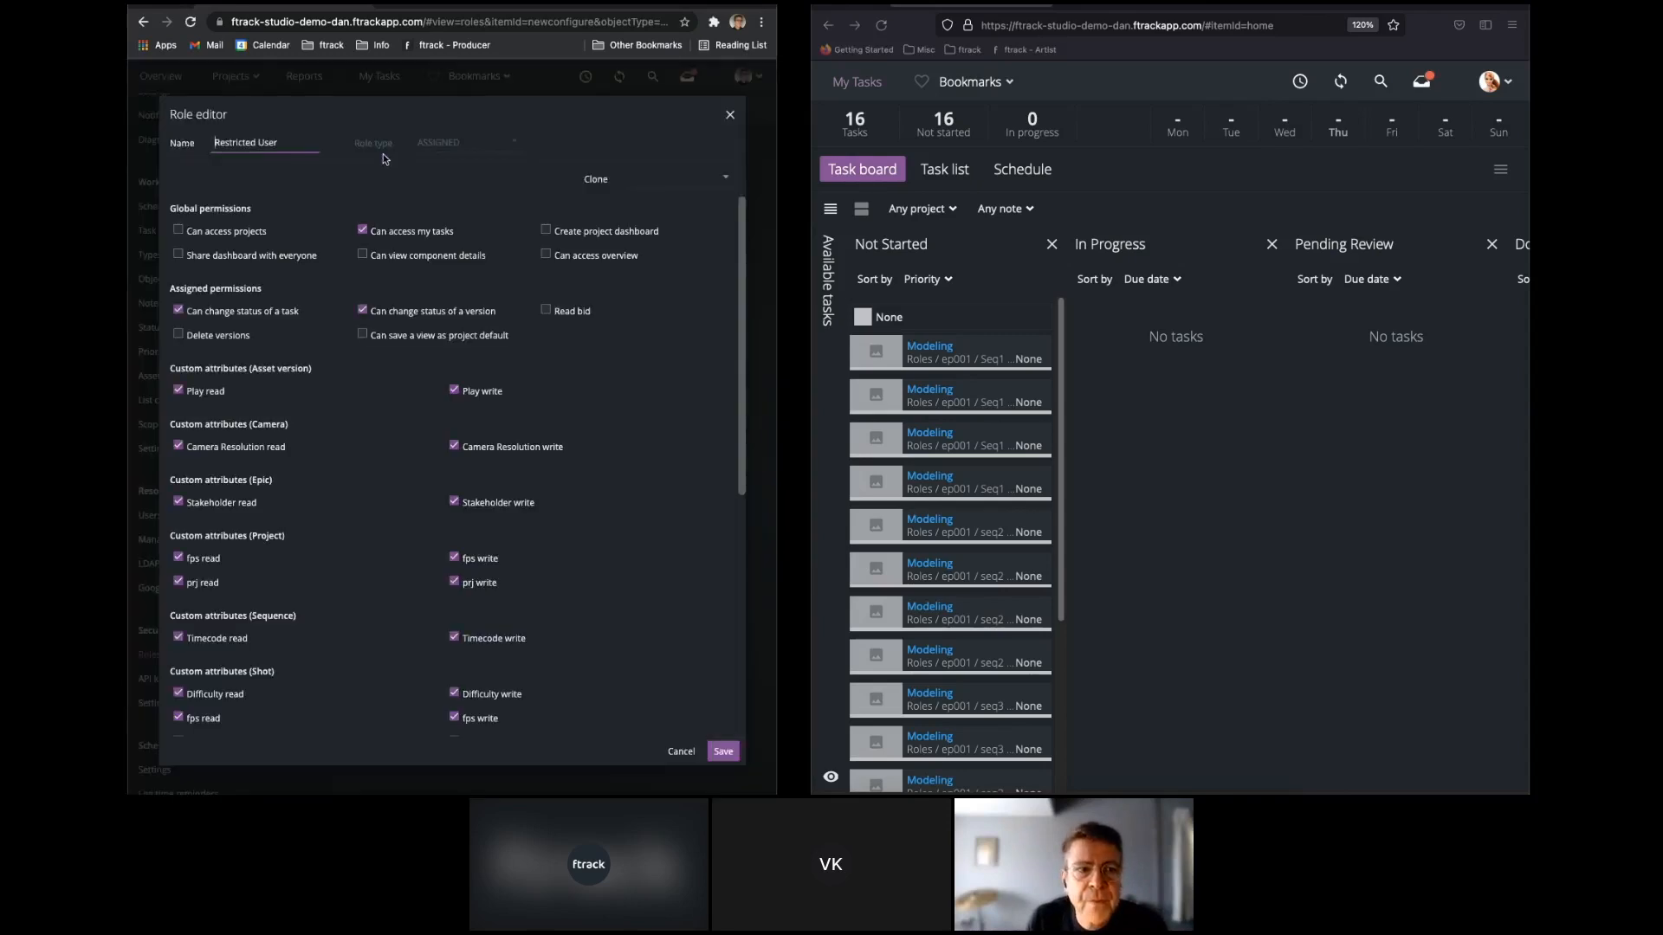
{"action": "left_click", "coordinate": [726, 751]}
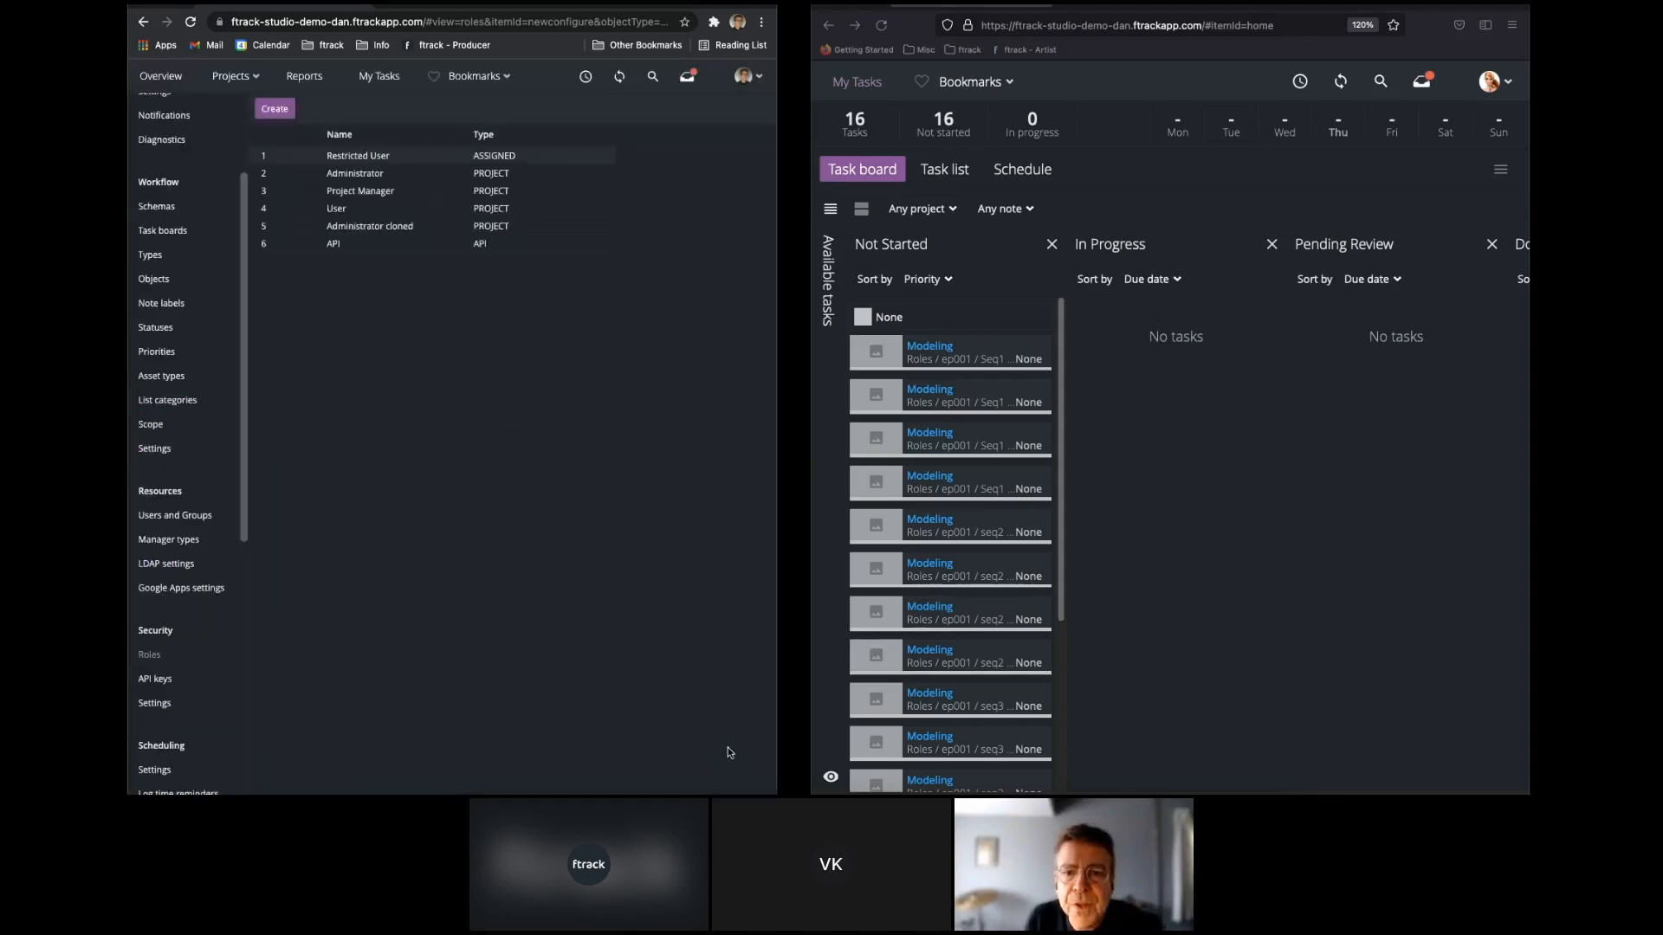
On the artist's board, move the first Modeling task to In Progress and on to Pending Review.
{"action": "left_click_drag", "start_coordinate": [965, 346], "coordinate": [1171, 443]}
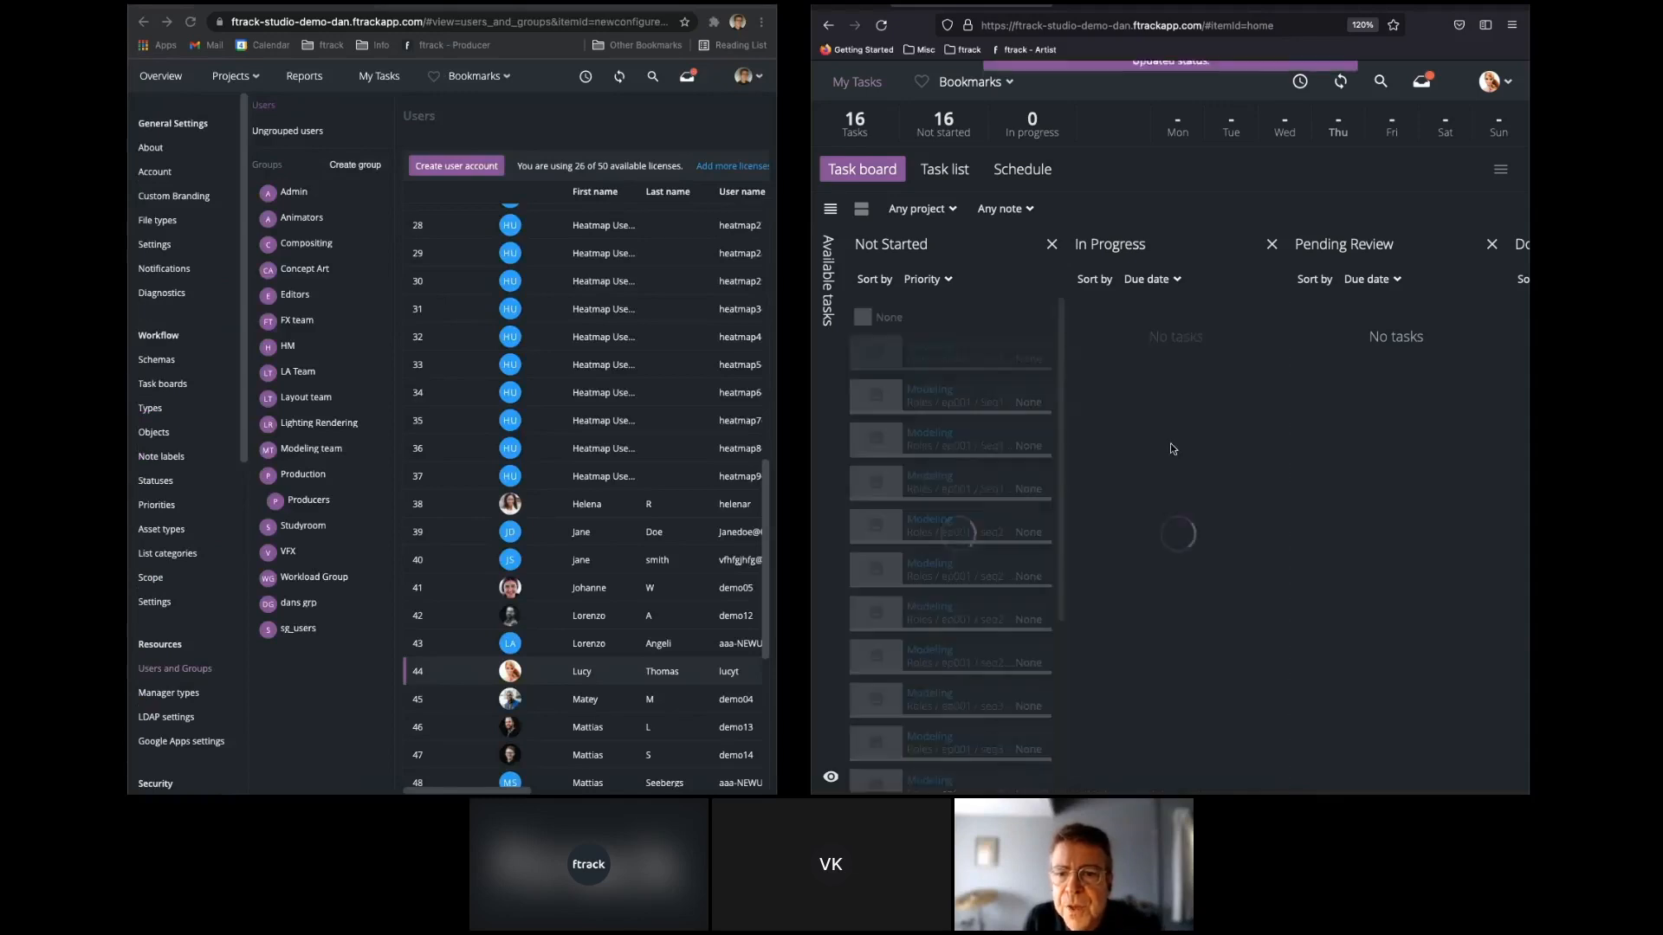
{"action": "left_click_drag", "start_coordinate": [1182, 314], "coordinate": [1390, 351]}
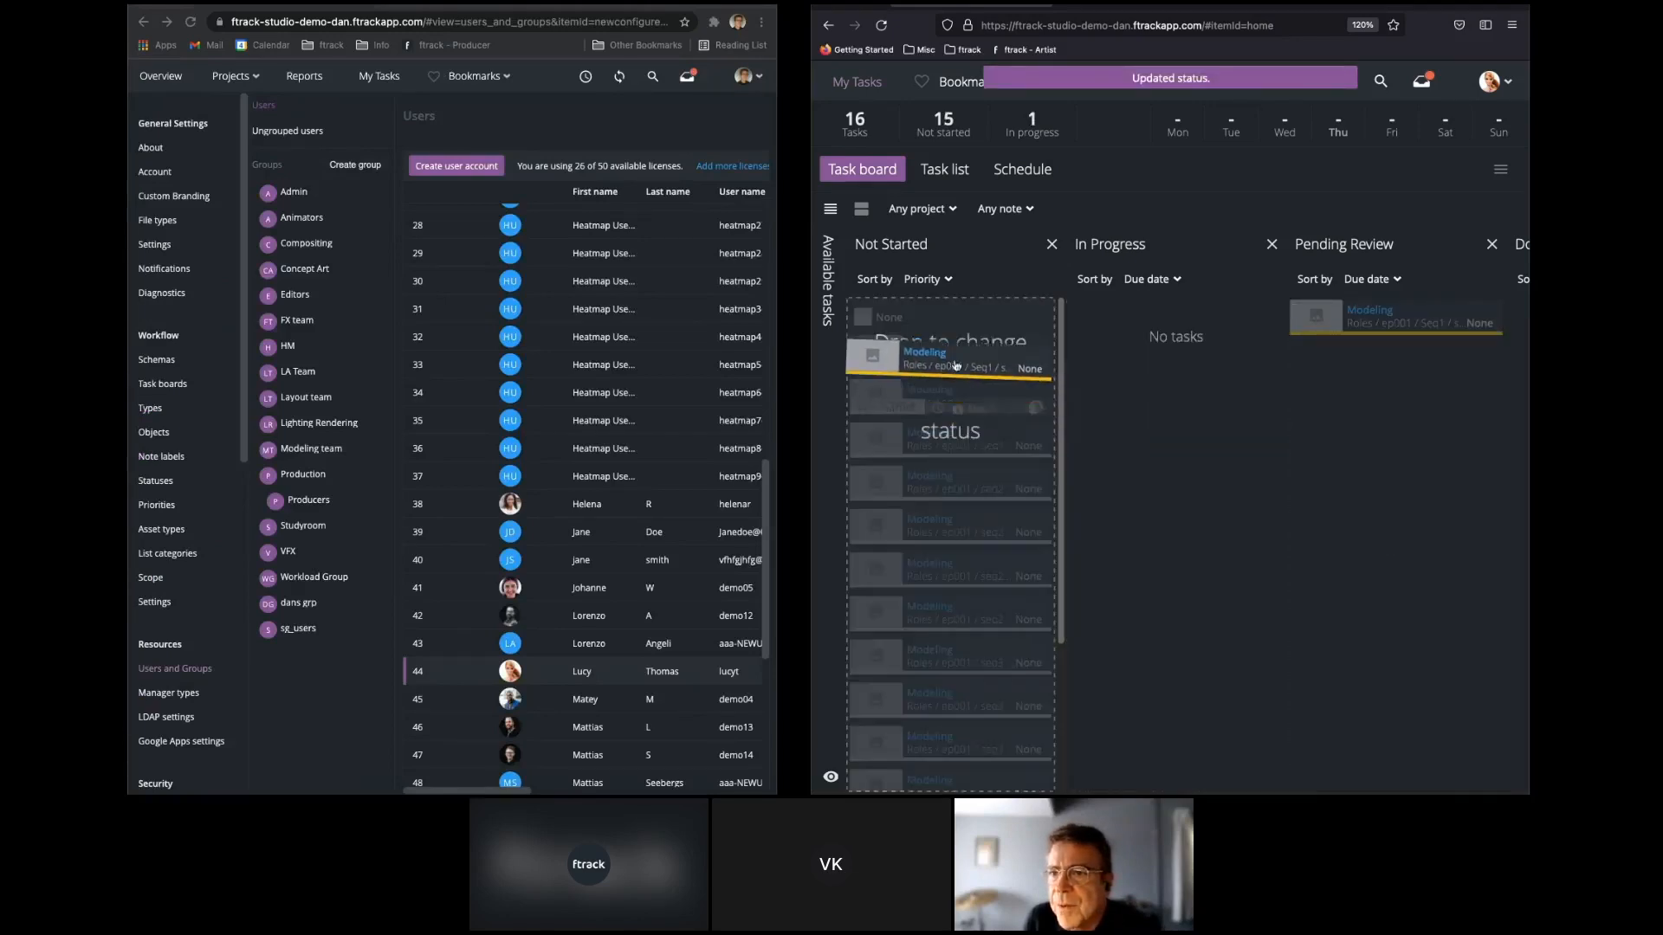
Disable "Can change status of a task" for the Restricted User role and try moving the artist's first Modeling task to In Progress.
{"action": "scroll", "coordinate": [162, 663], "scroll_direction": "down", "scroll_amount": 3}
{"action": "double_click", "coordinate": [156, 660]}
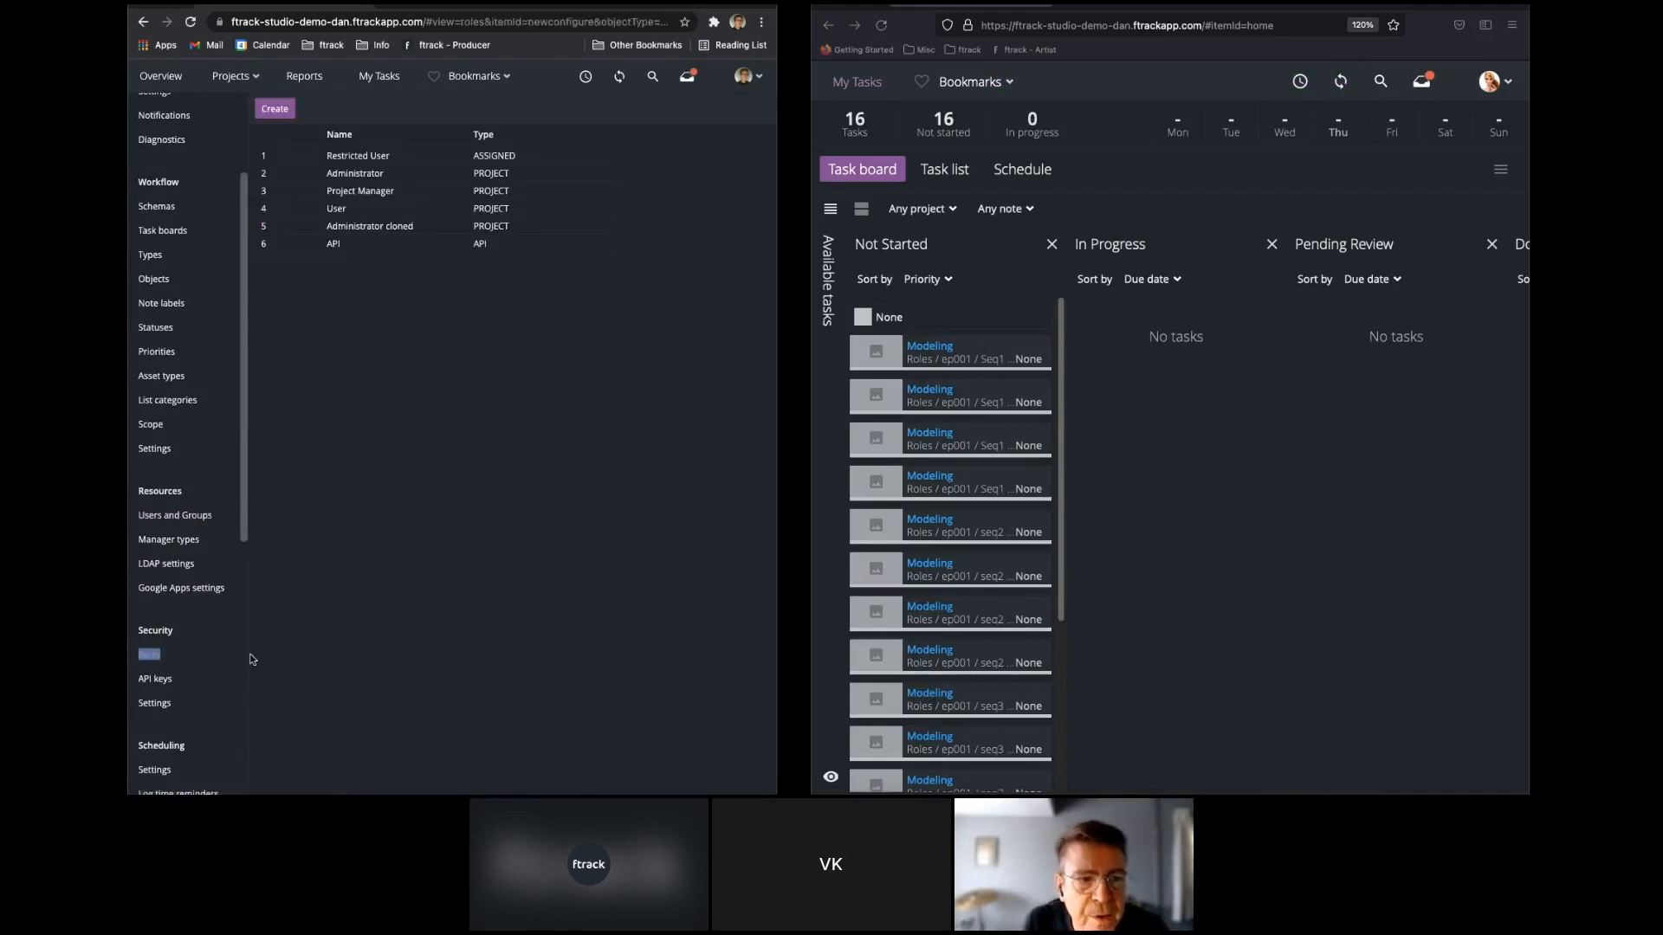
{"action": "left_click", "coordinate": [384, 157]}
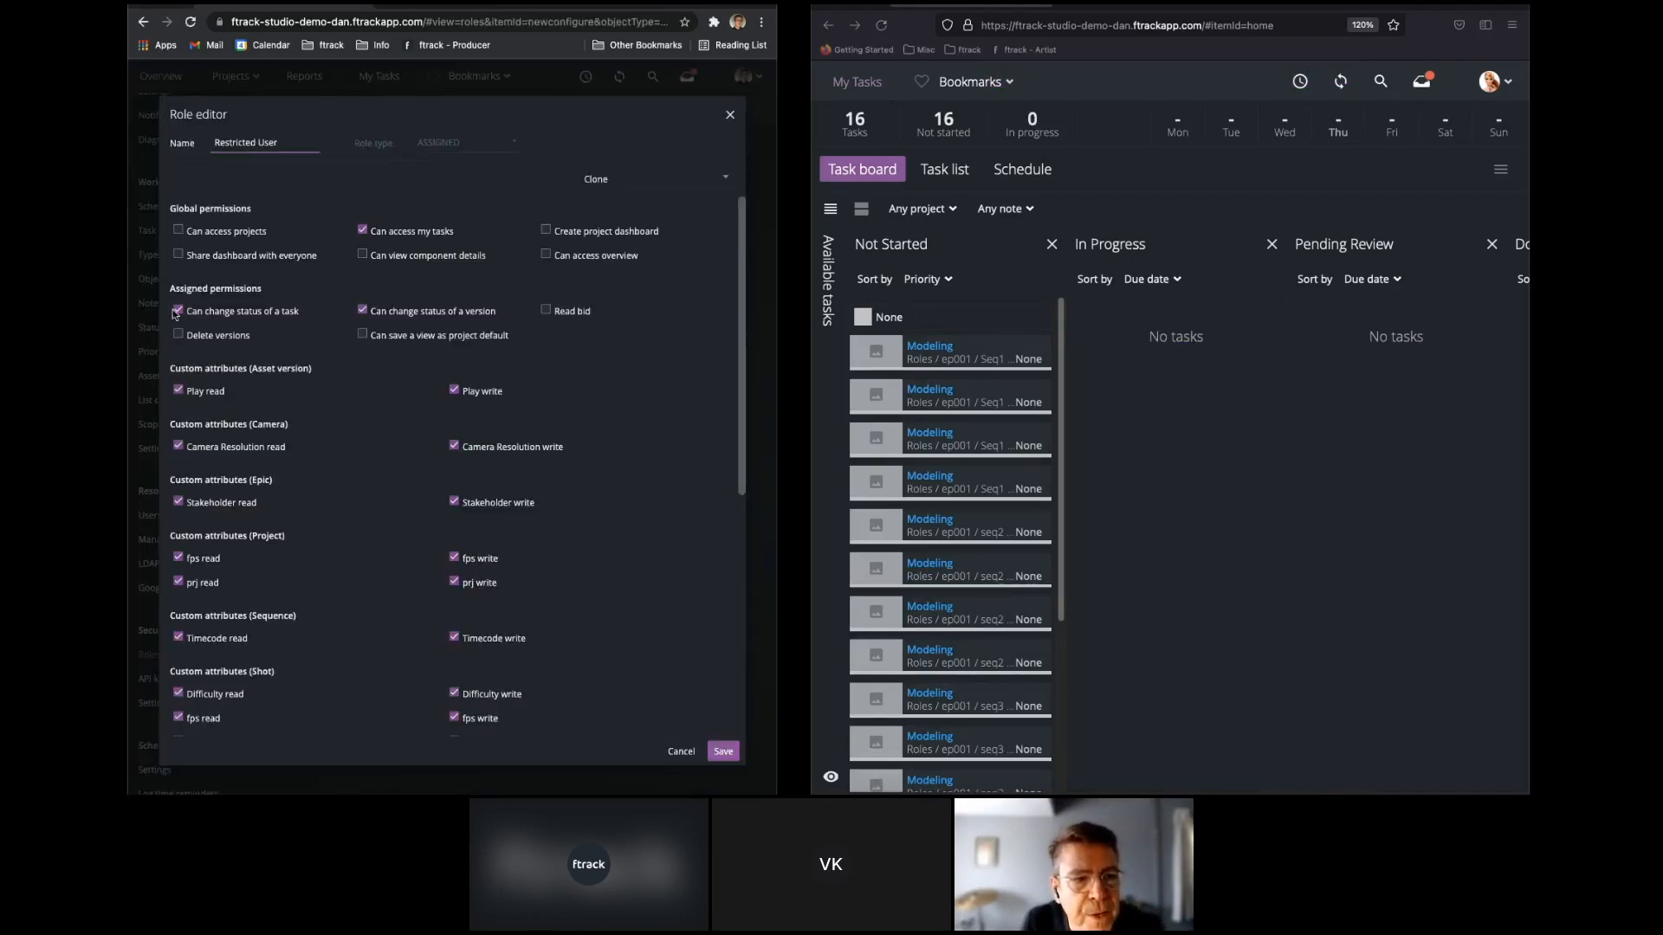
{"action": "left_click", "coordinate": [177, 311]}
{"action": "left_click", "coordinate": [722, 752]}
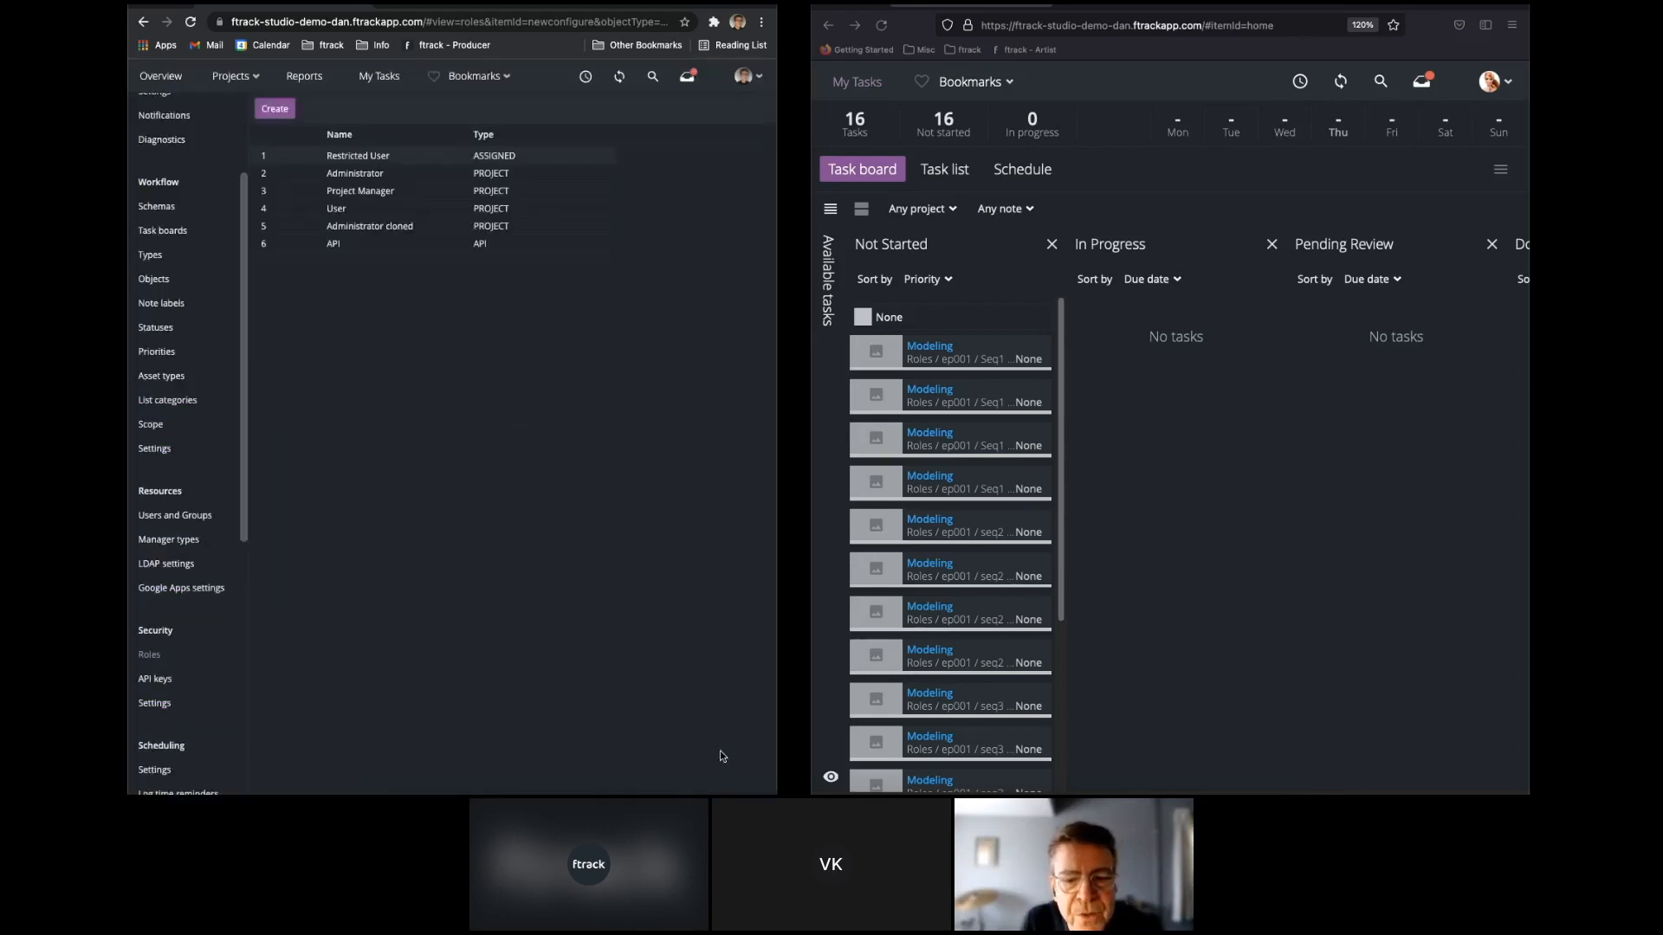
{"action": "left_click_drag", "start_coordinate": [944, 355], "coordinate": [1126, 357]}
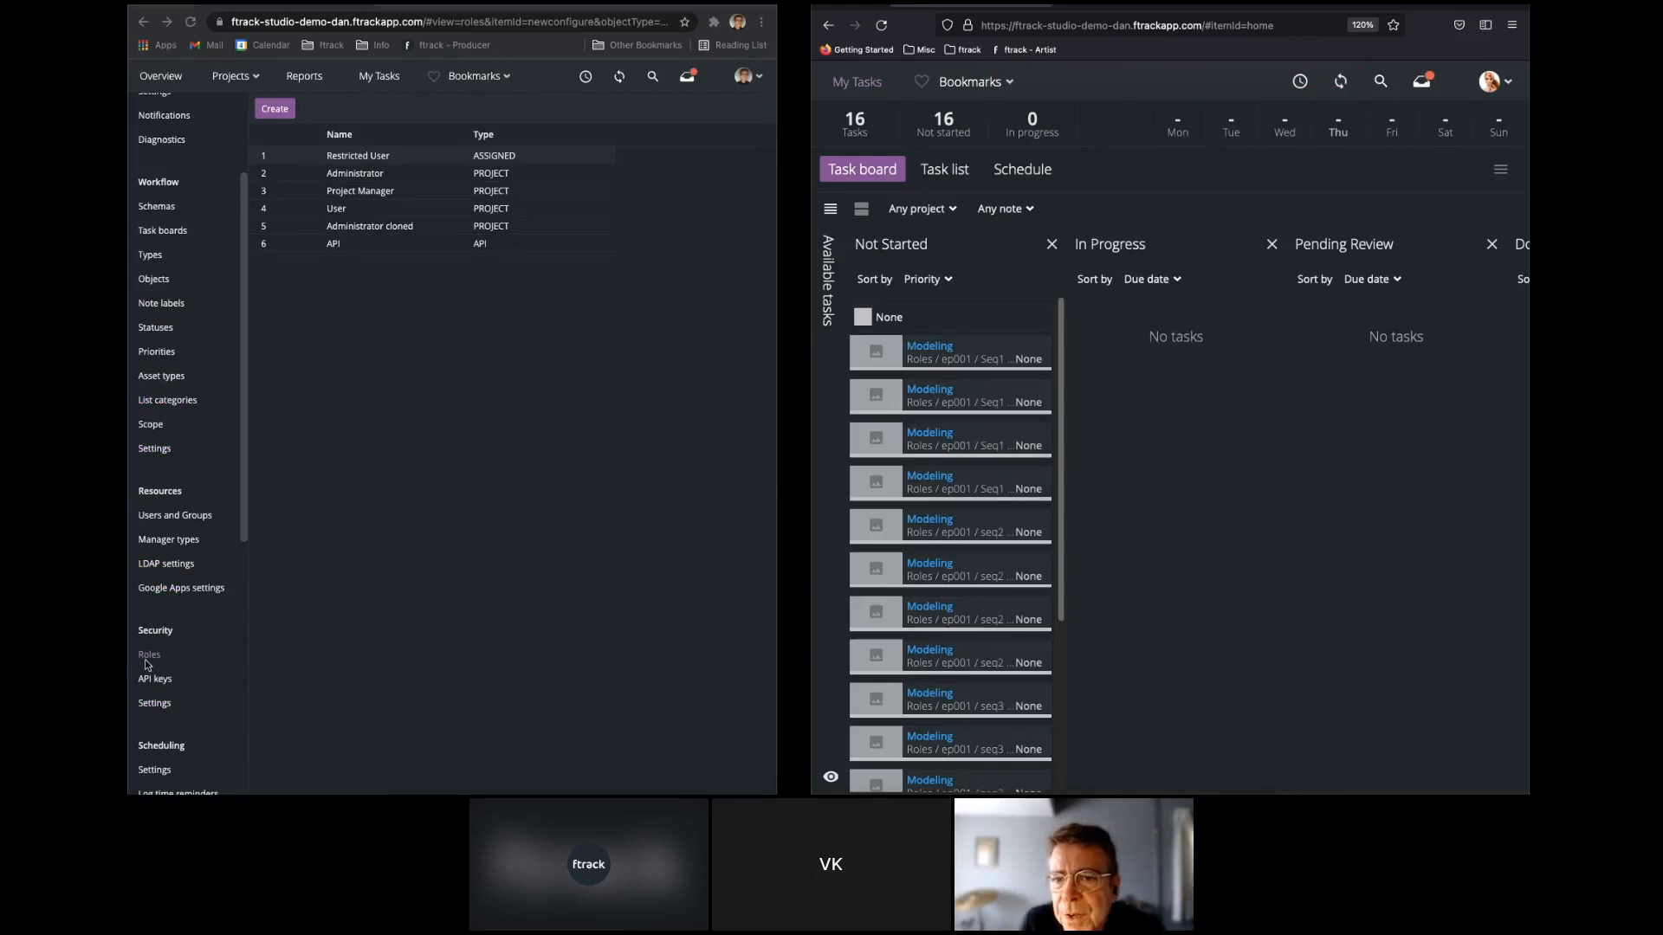
Enable "Can change status of a task" for the Restricted User role and move the artist's first Modeling task to In Progress.
{"action": "left_click", "coordinate": [372, 160]}
{"action": "left_click", "coordinate": [179, 311]}
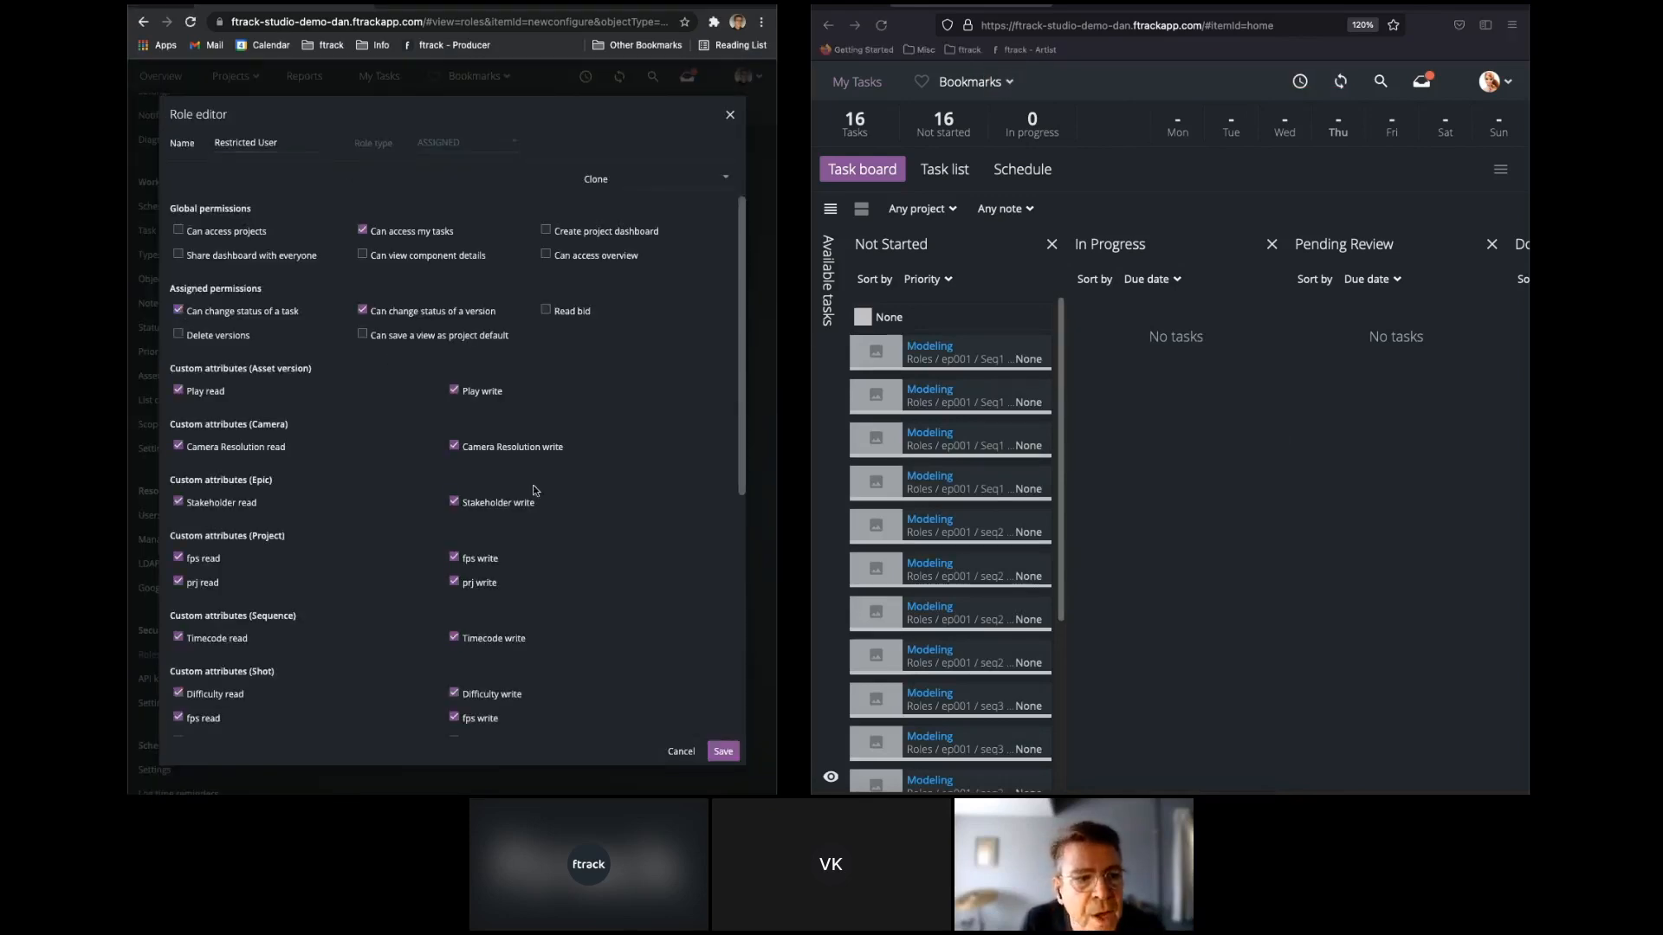
{"action": "left_click", "coordinate": [727, 753]}
{"action": "left_click_drag", "start_coordinate": [940, 350], "coordinate": [1113, 427]}
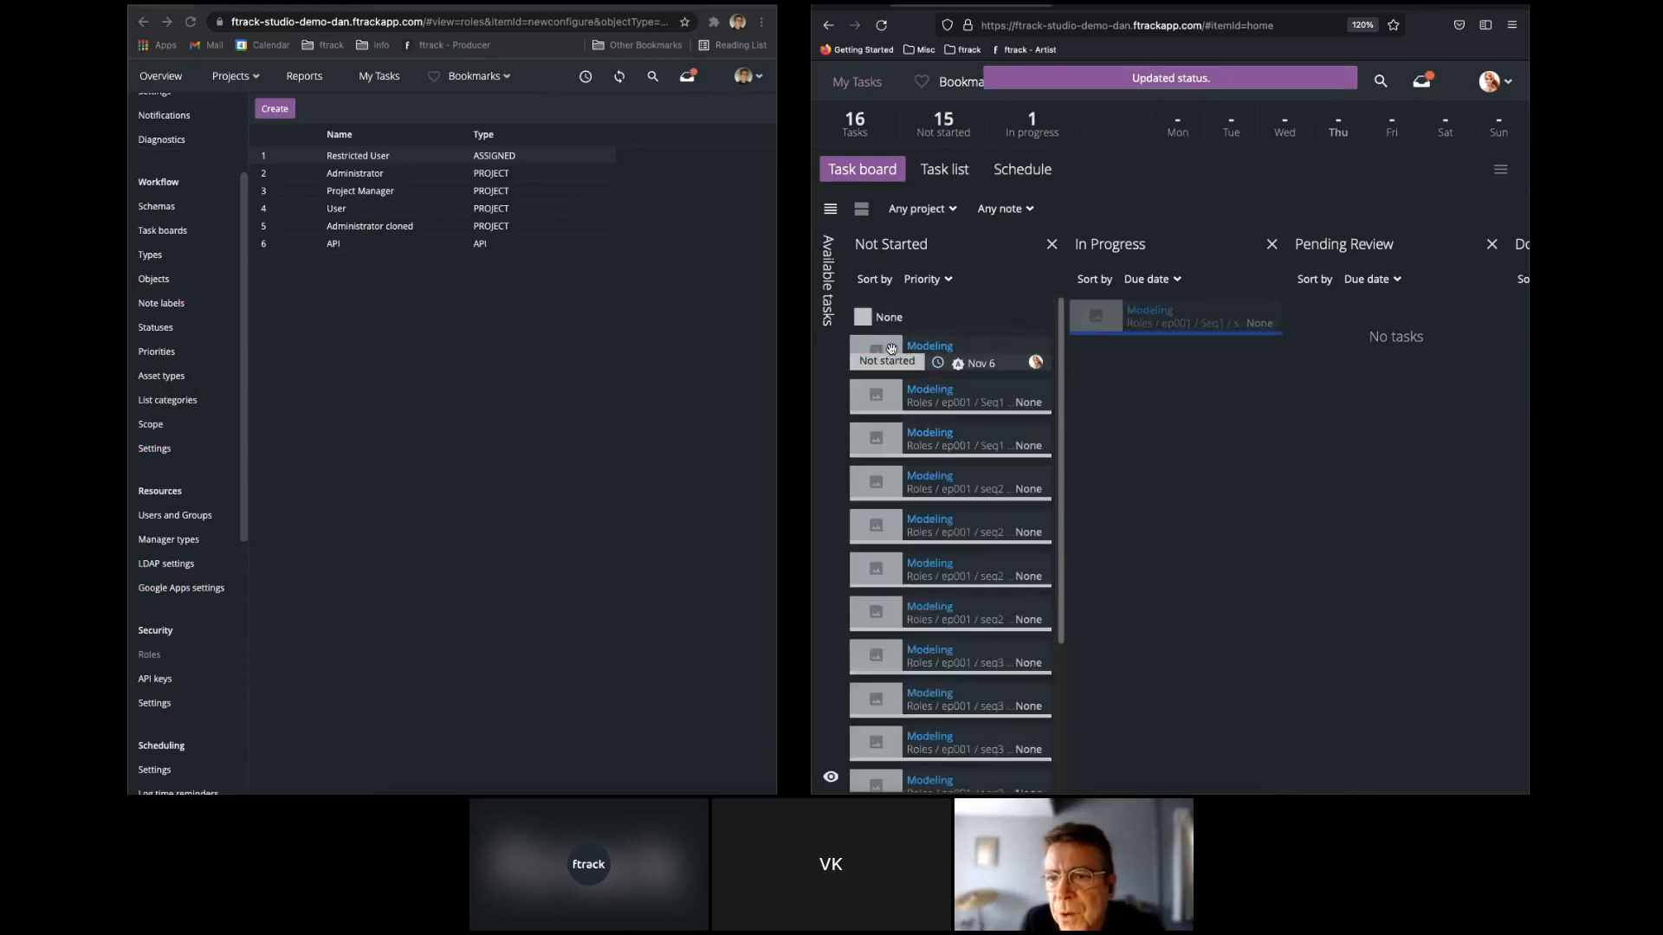
Widen the producer's browser to full width and open the task view of the Roles project.
{"action": "left_click_drag", "start_coordinate": [777, 357], "coordinate": [1532, 246]}
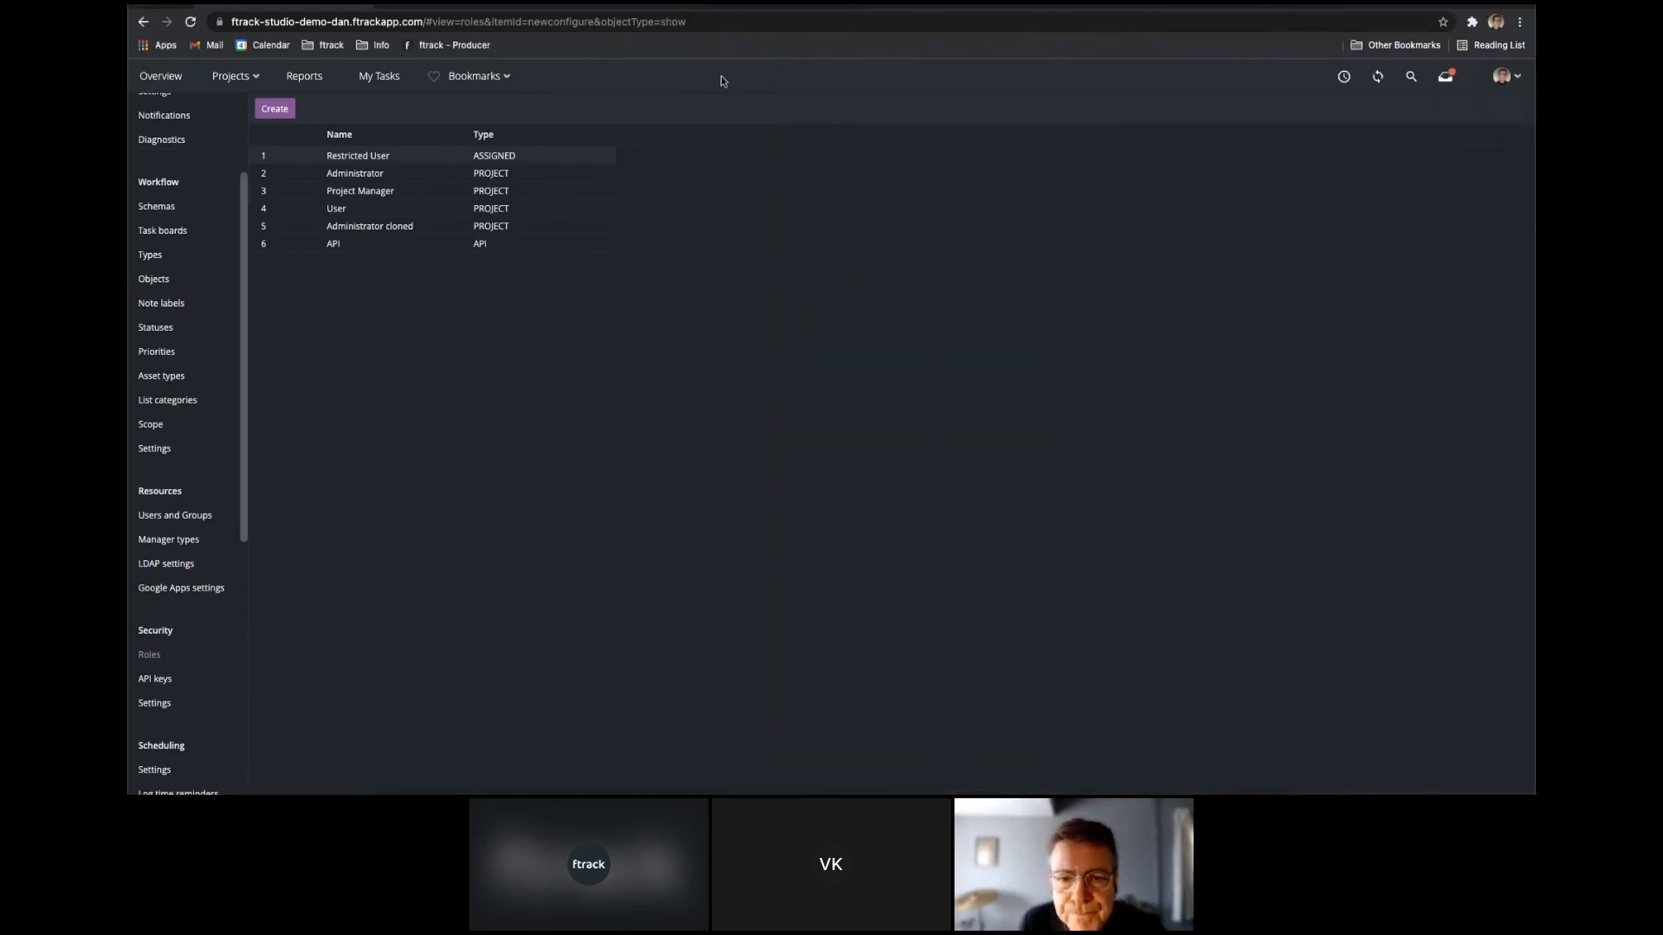
{"action": "left_click", "coordinate": [227, 77]}
{"action": "left_click", "coordinate": [162, 176]}
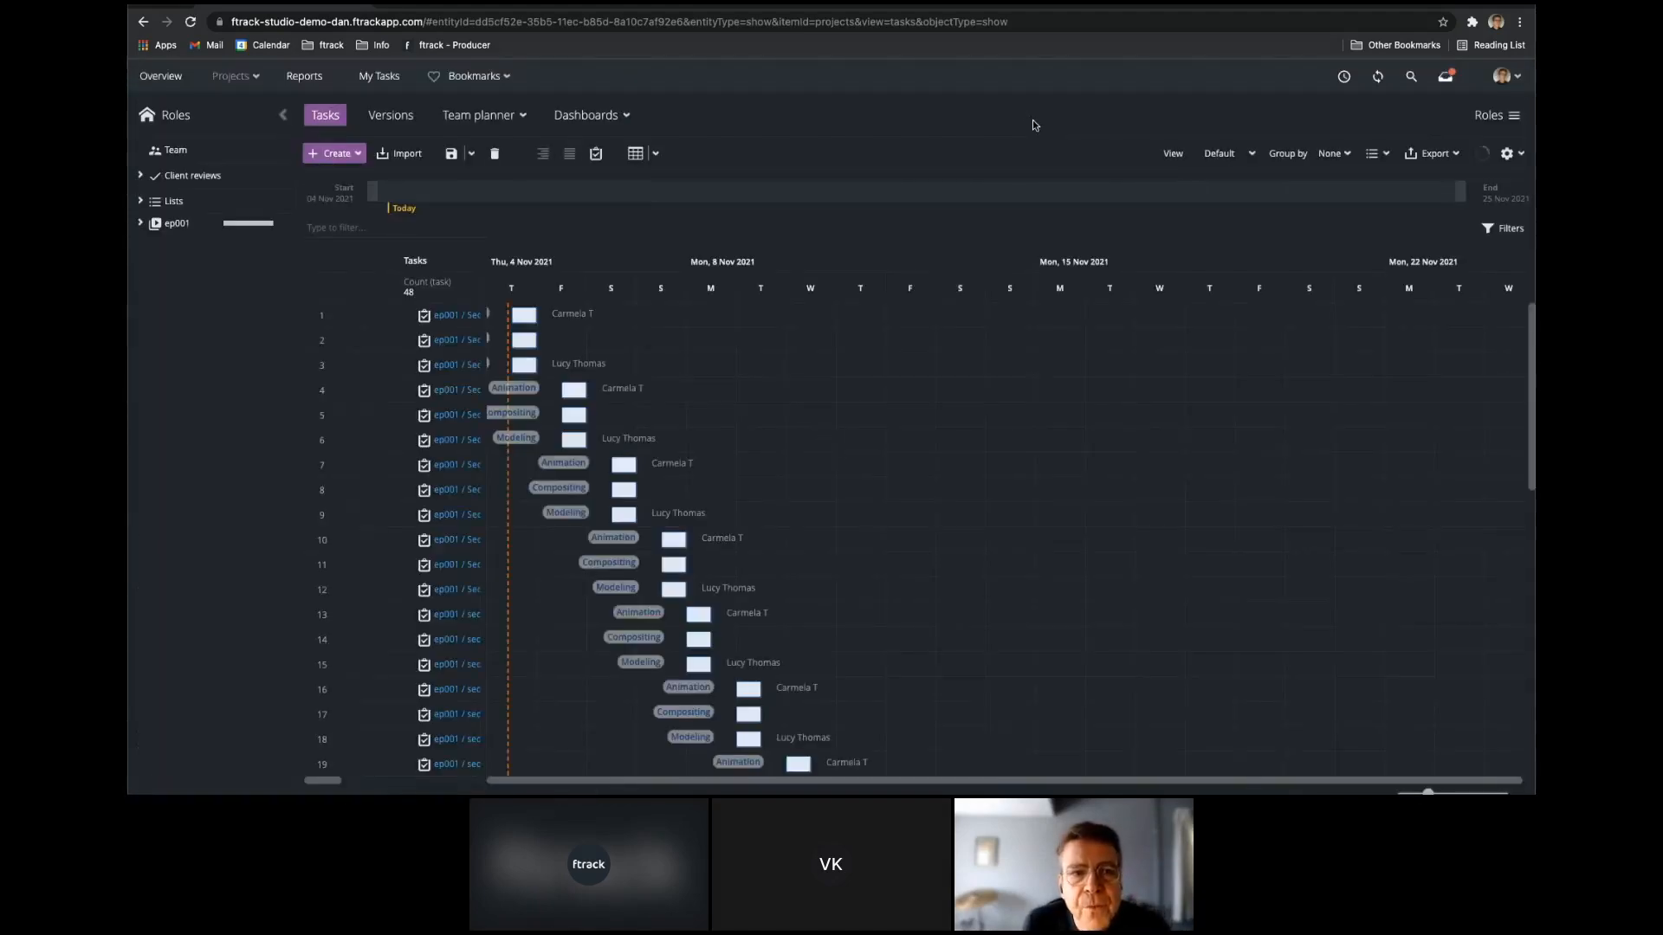
{"action": "scroll", "coordinate": [635, 372], "scroll_direction": "down", "scroll_amount": 5}
{"action": "scroll", "coordinate": [672, 382], "scroll_direction": "up", "scroll_amount": 5}
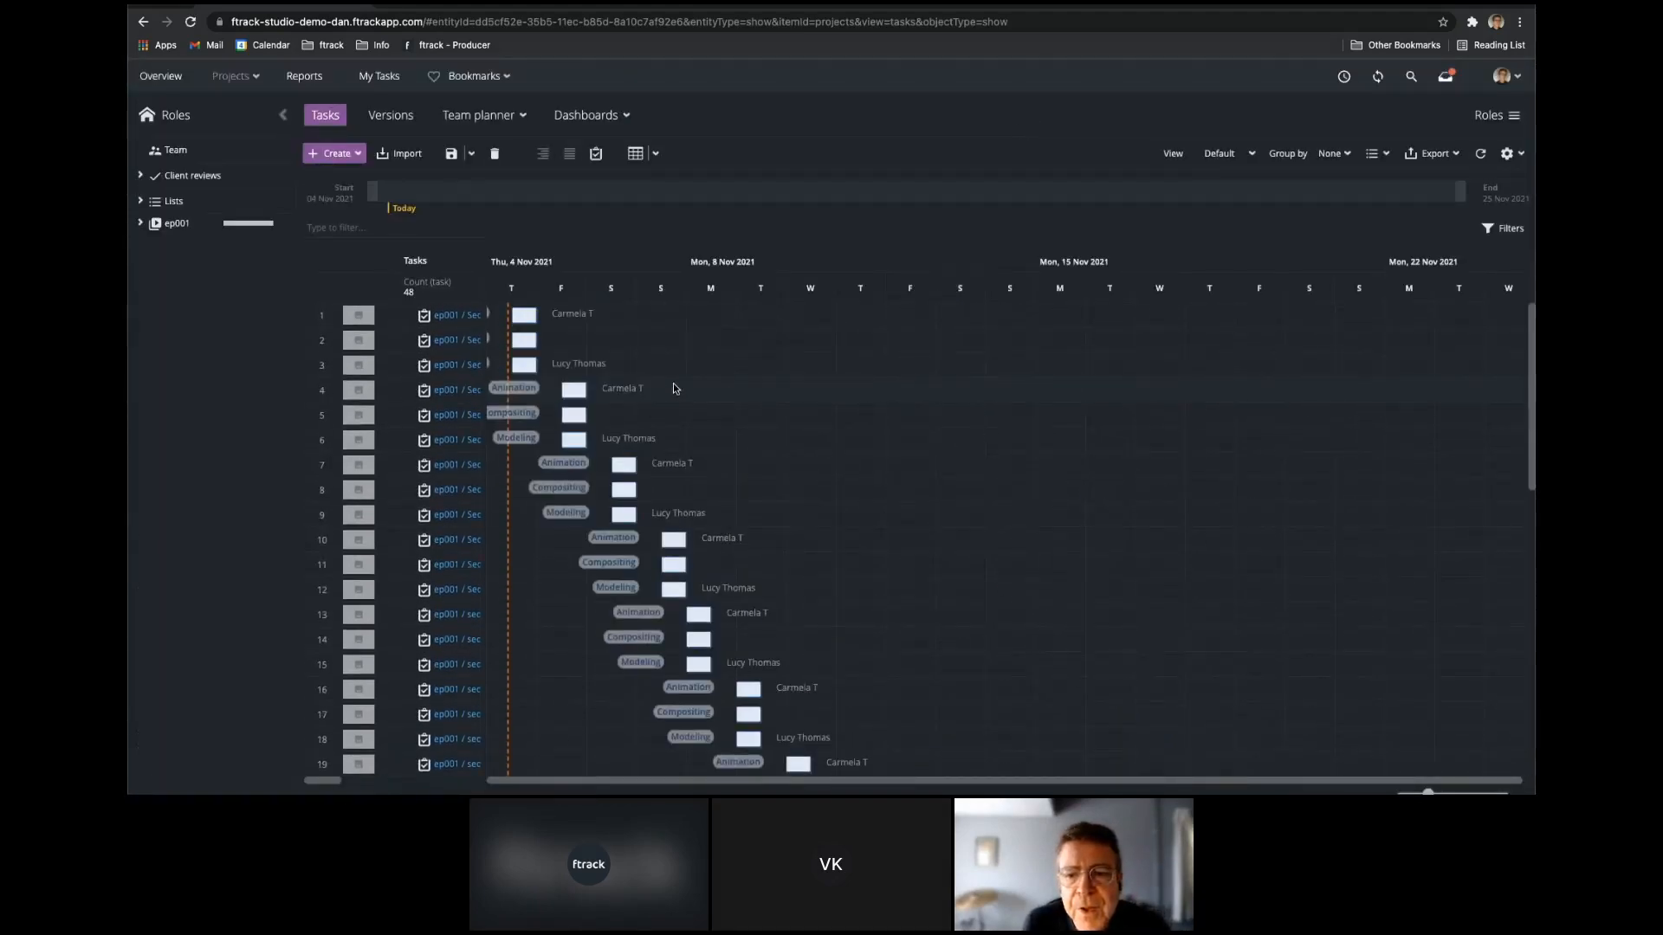
{"action": "left_click", "coordinate": [634, 154]}
{"action": "left_click", "coordinate": [635, 154]}
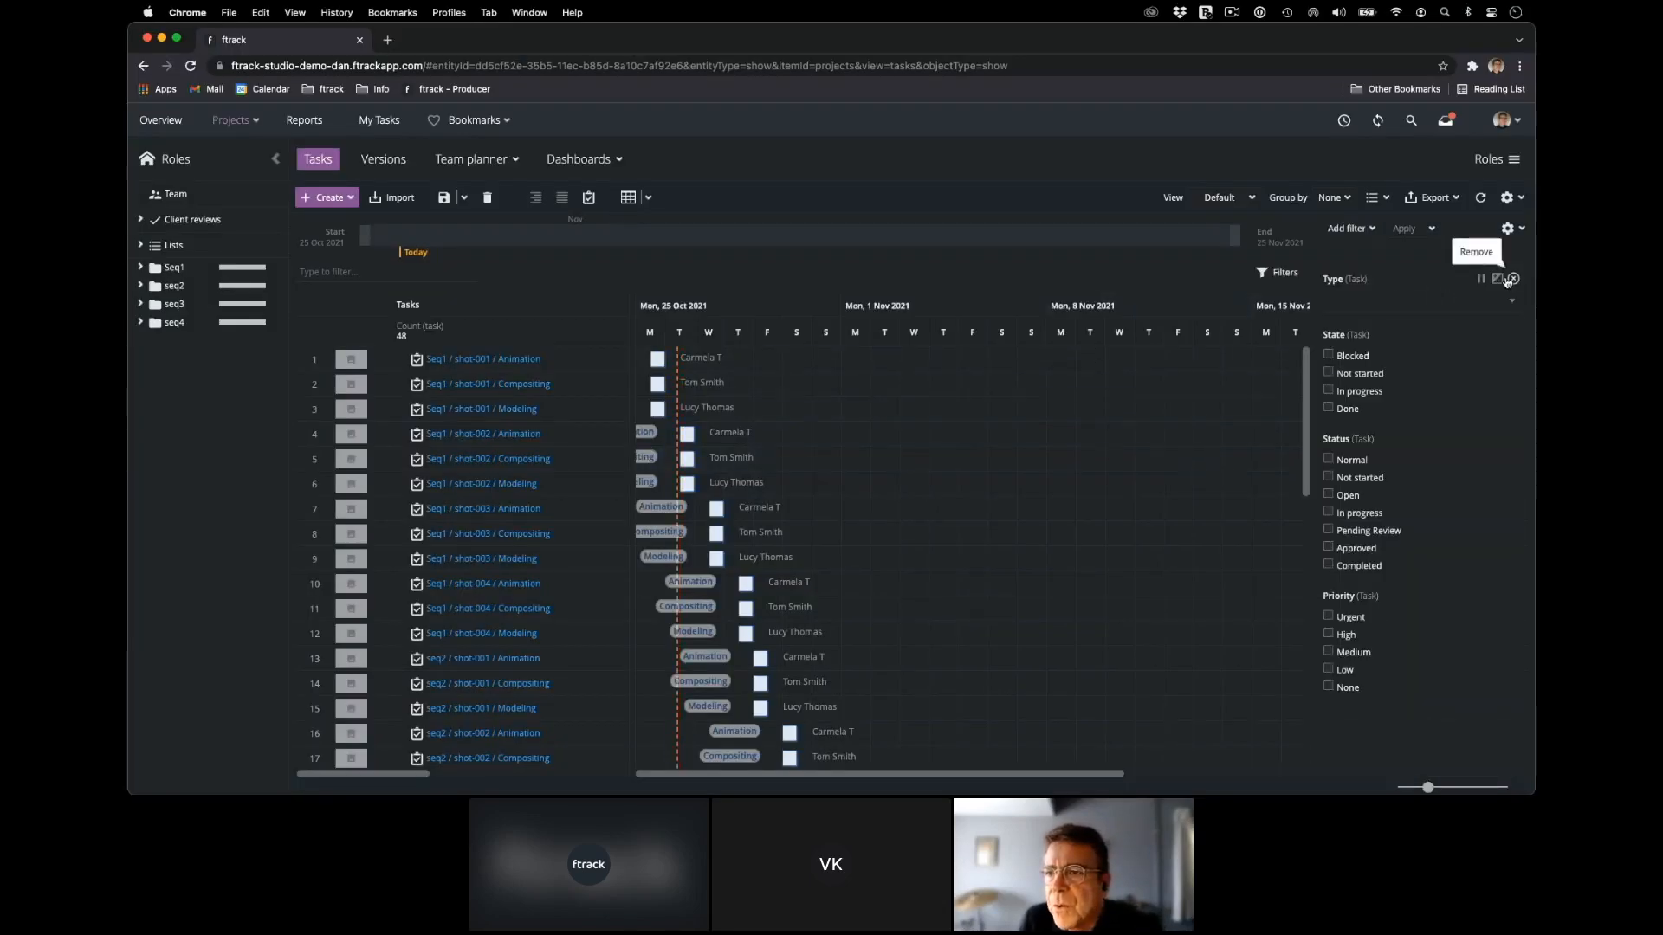
Filter the Roles project's tasks with a task query for end_date > "{TODAY}".
{"action": "left_click", "coordinate": [1343, 229]}
{"action": "mouse_move", "coordinate": [1373, 465]}
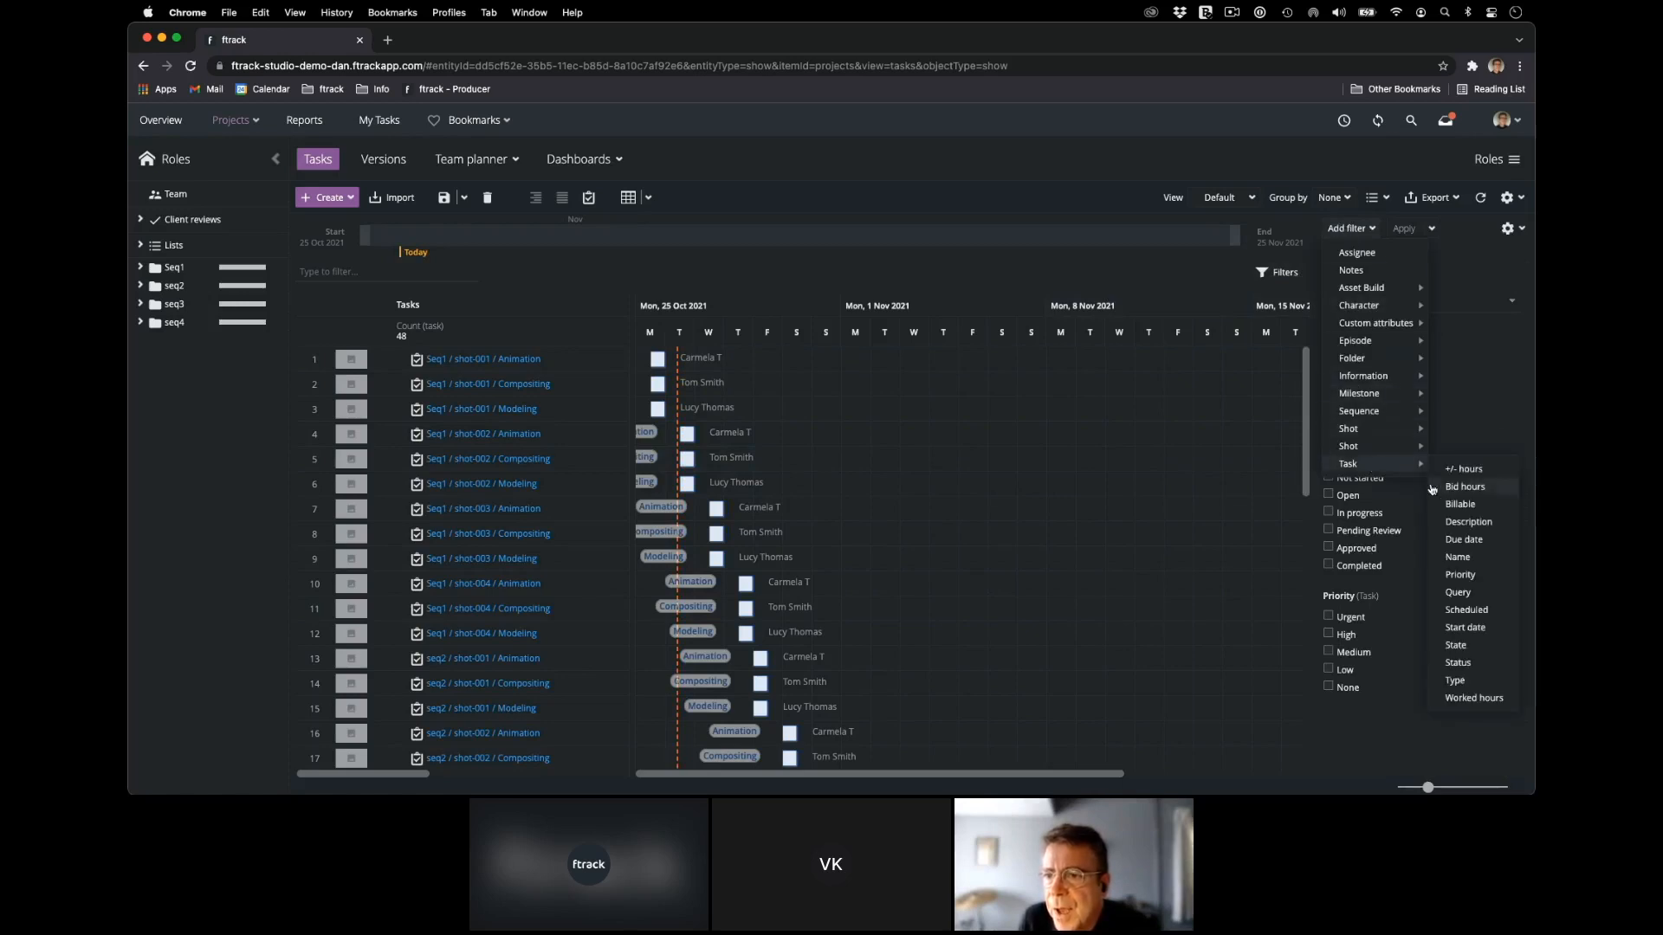
{"action": "left_click", "coordinate": [1482, 594]}
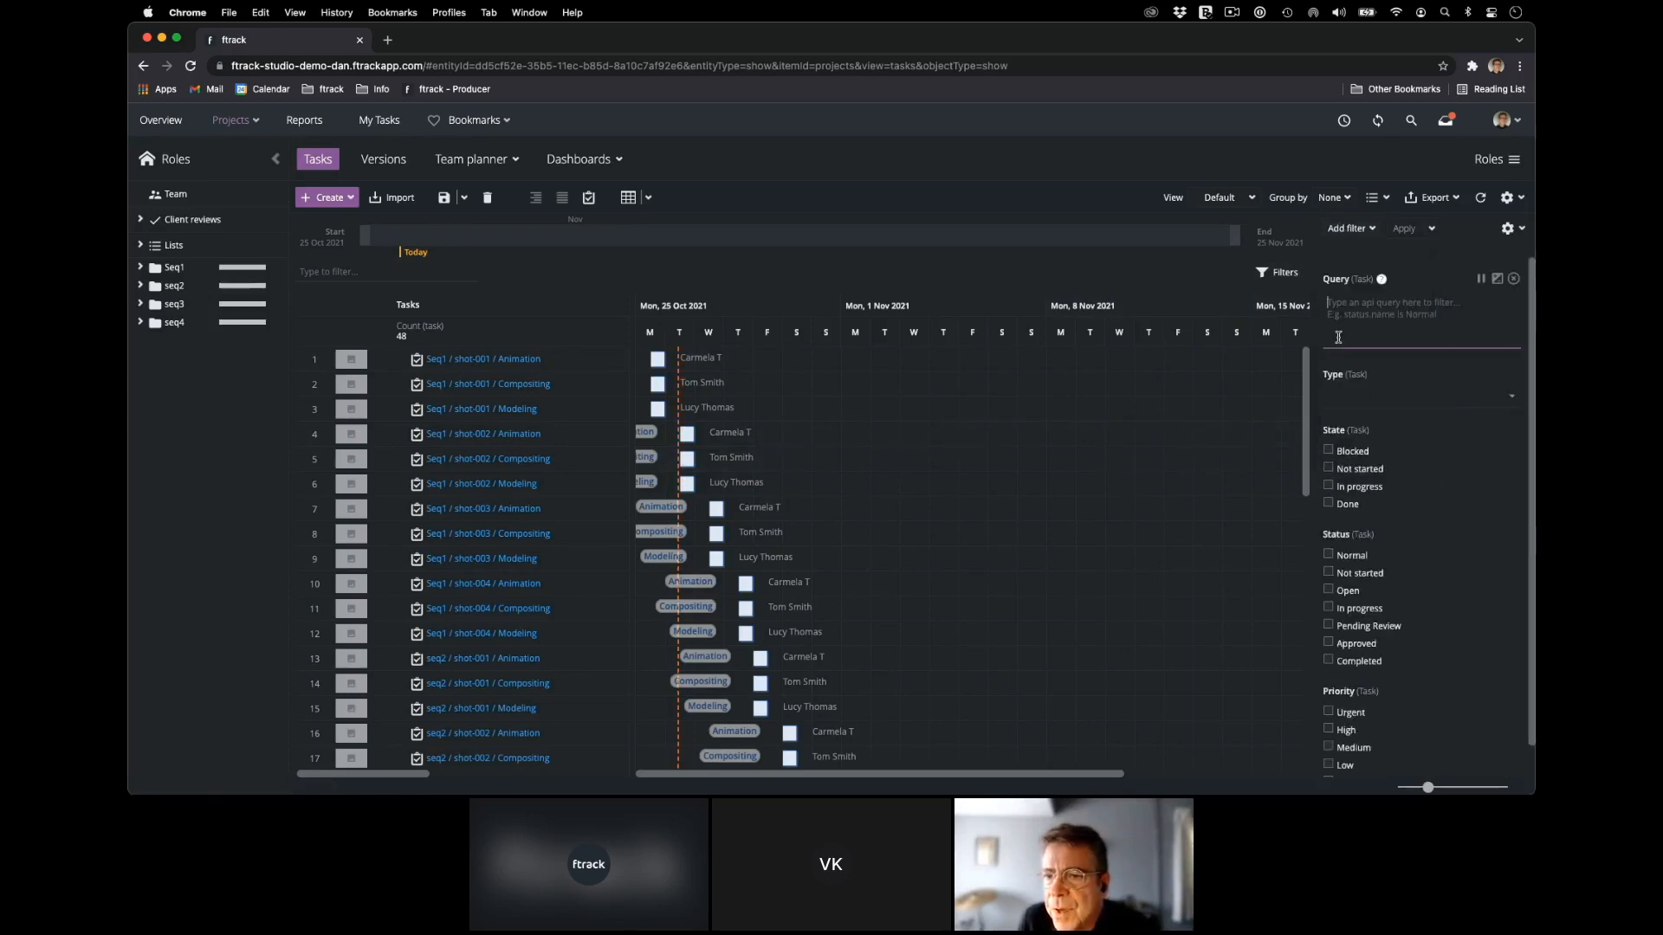
{"action": "type", "text": "end_date > \"{TODAY}\""}
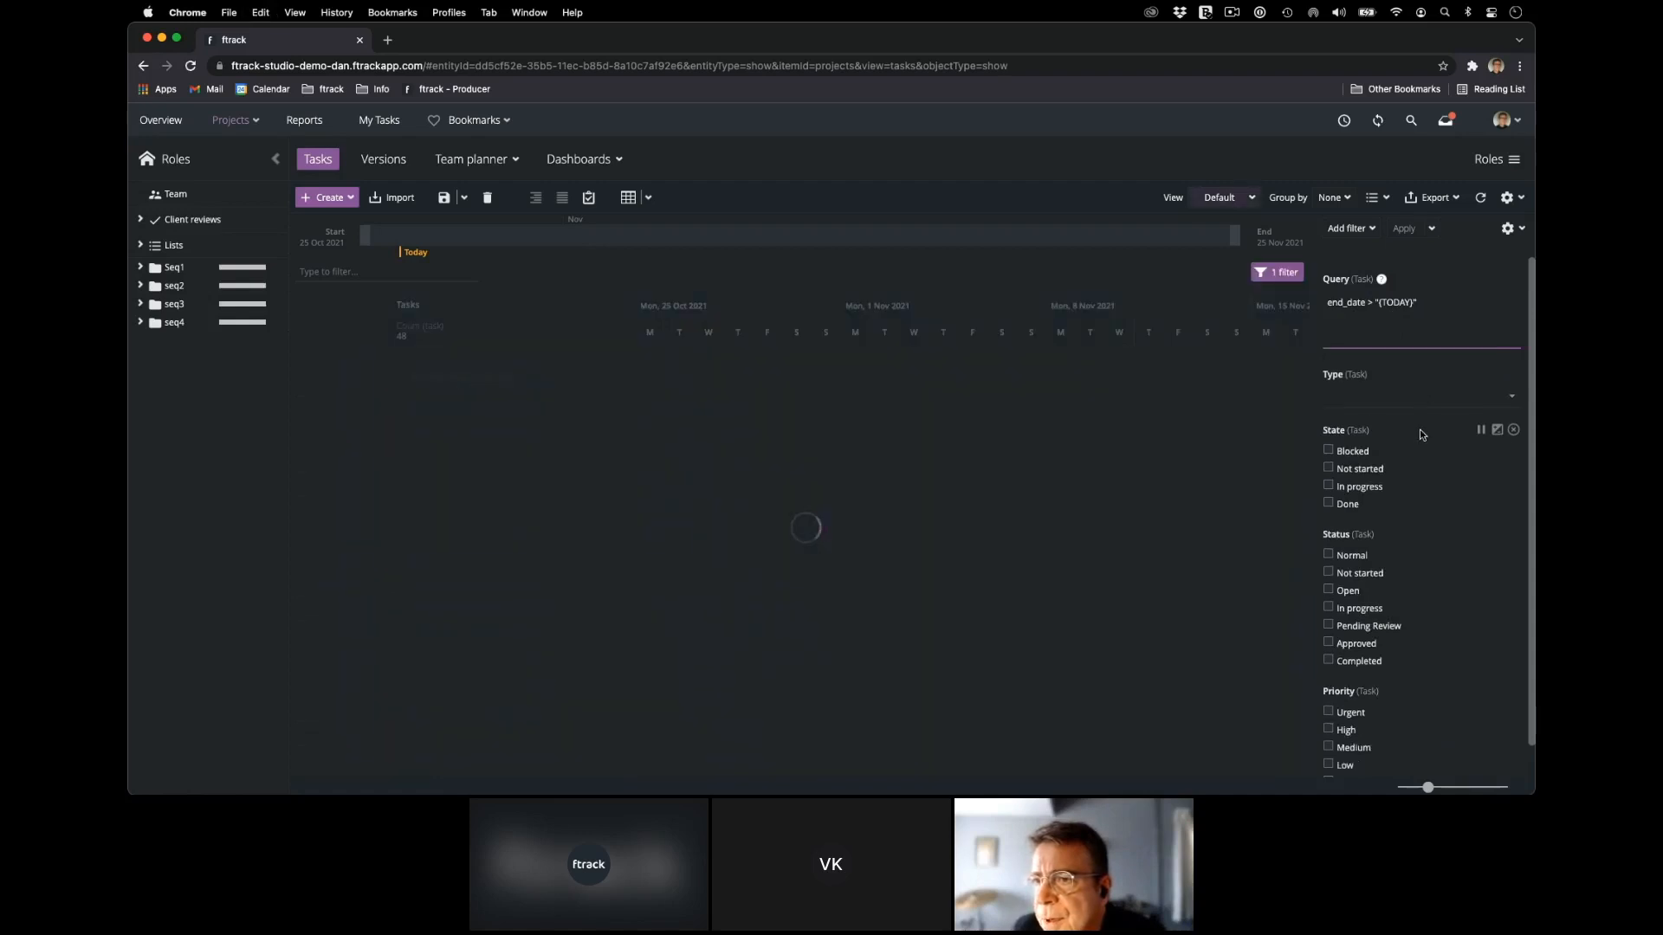
Extend the task query with and end_date < "{DAYS(5)}" to limit the tasks to those ending within five days.
{"action": "type", "text": "and end_date"}
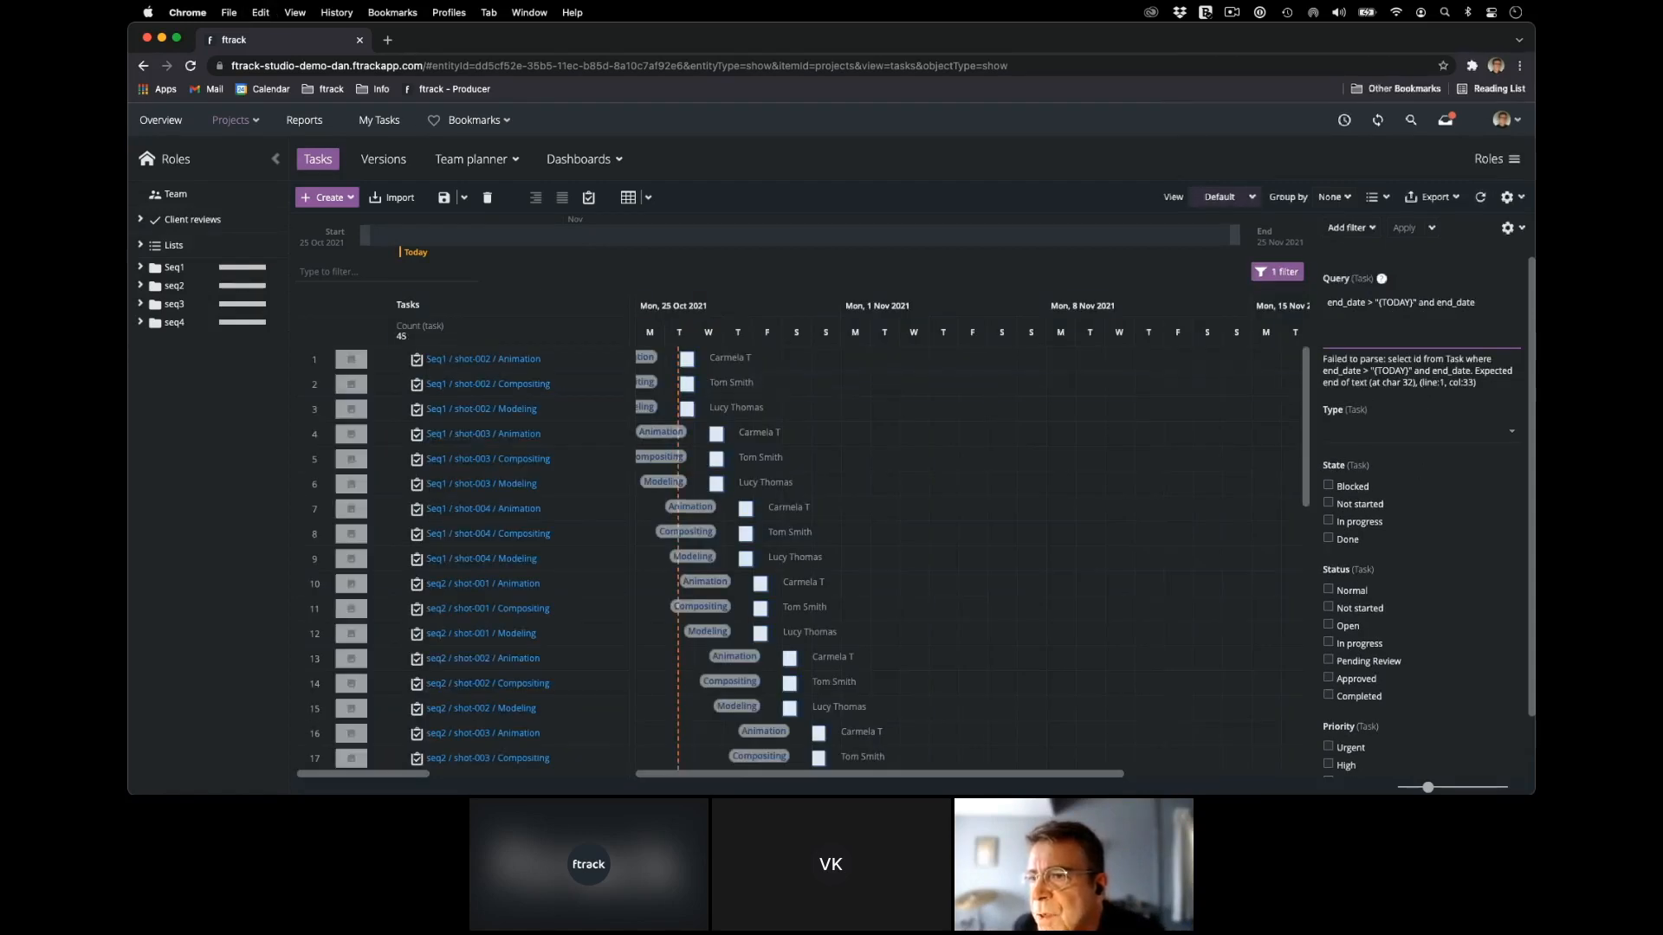
{"action": "type", "text": " < \"{DAYS(5)}\""}
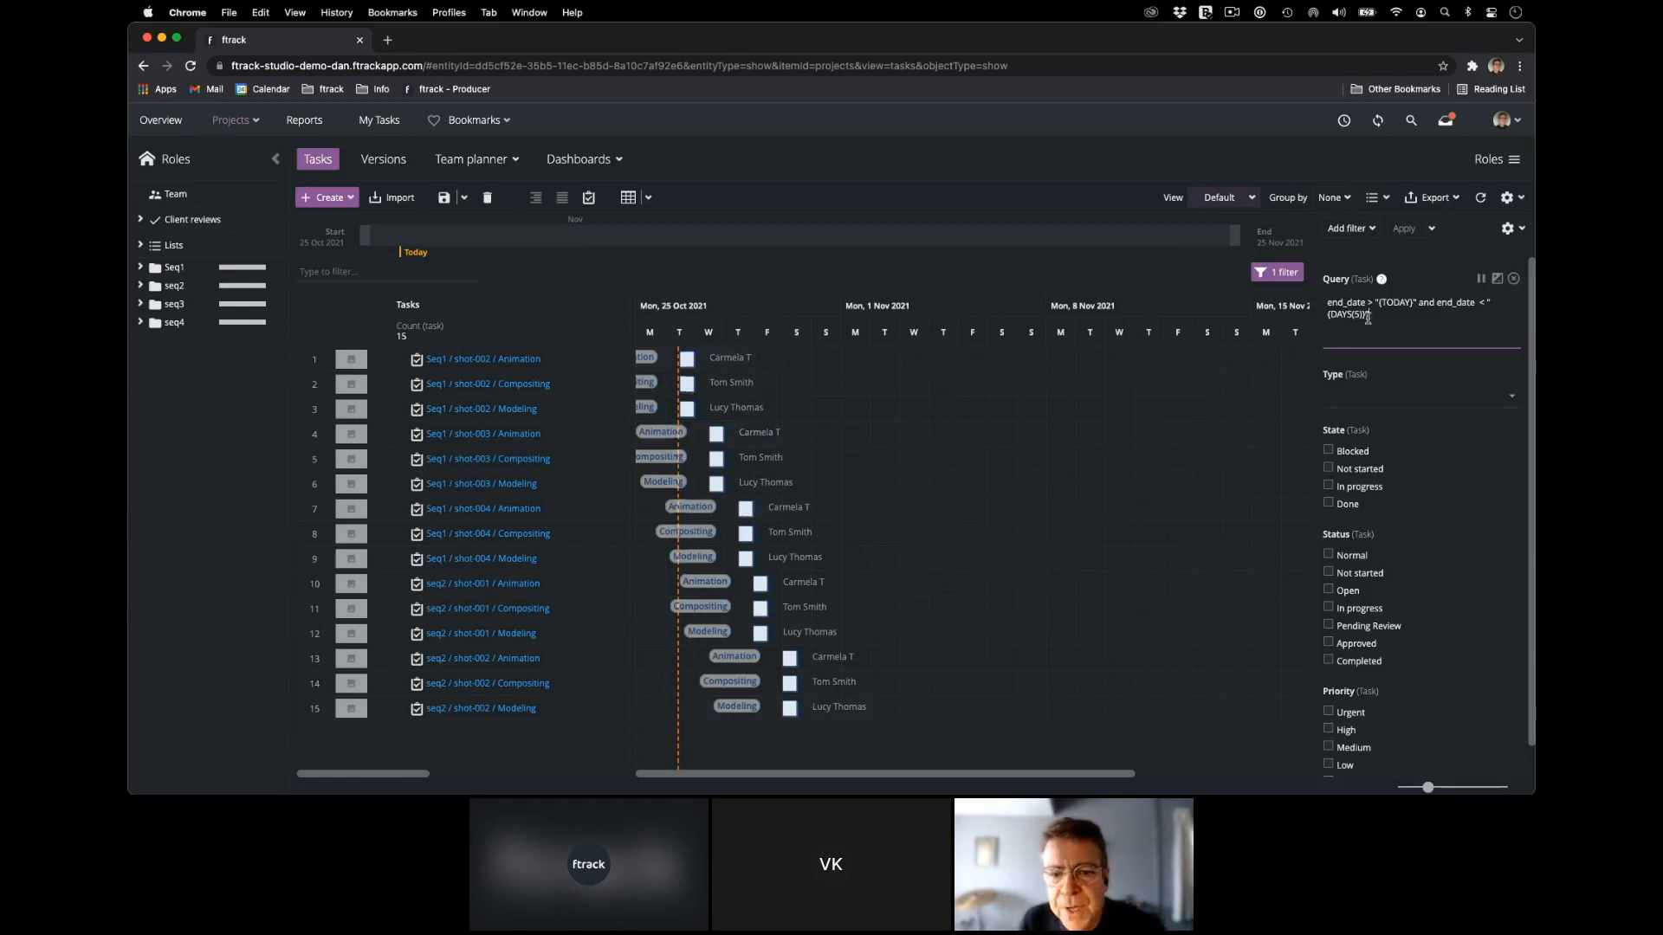
{"action": "key", "text": "super+Tab"}
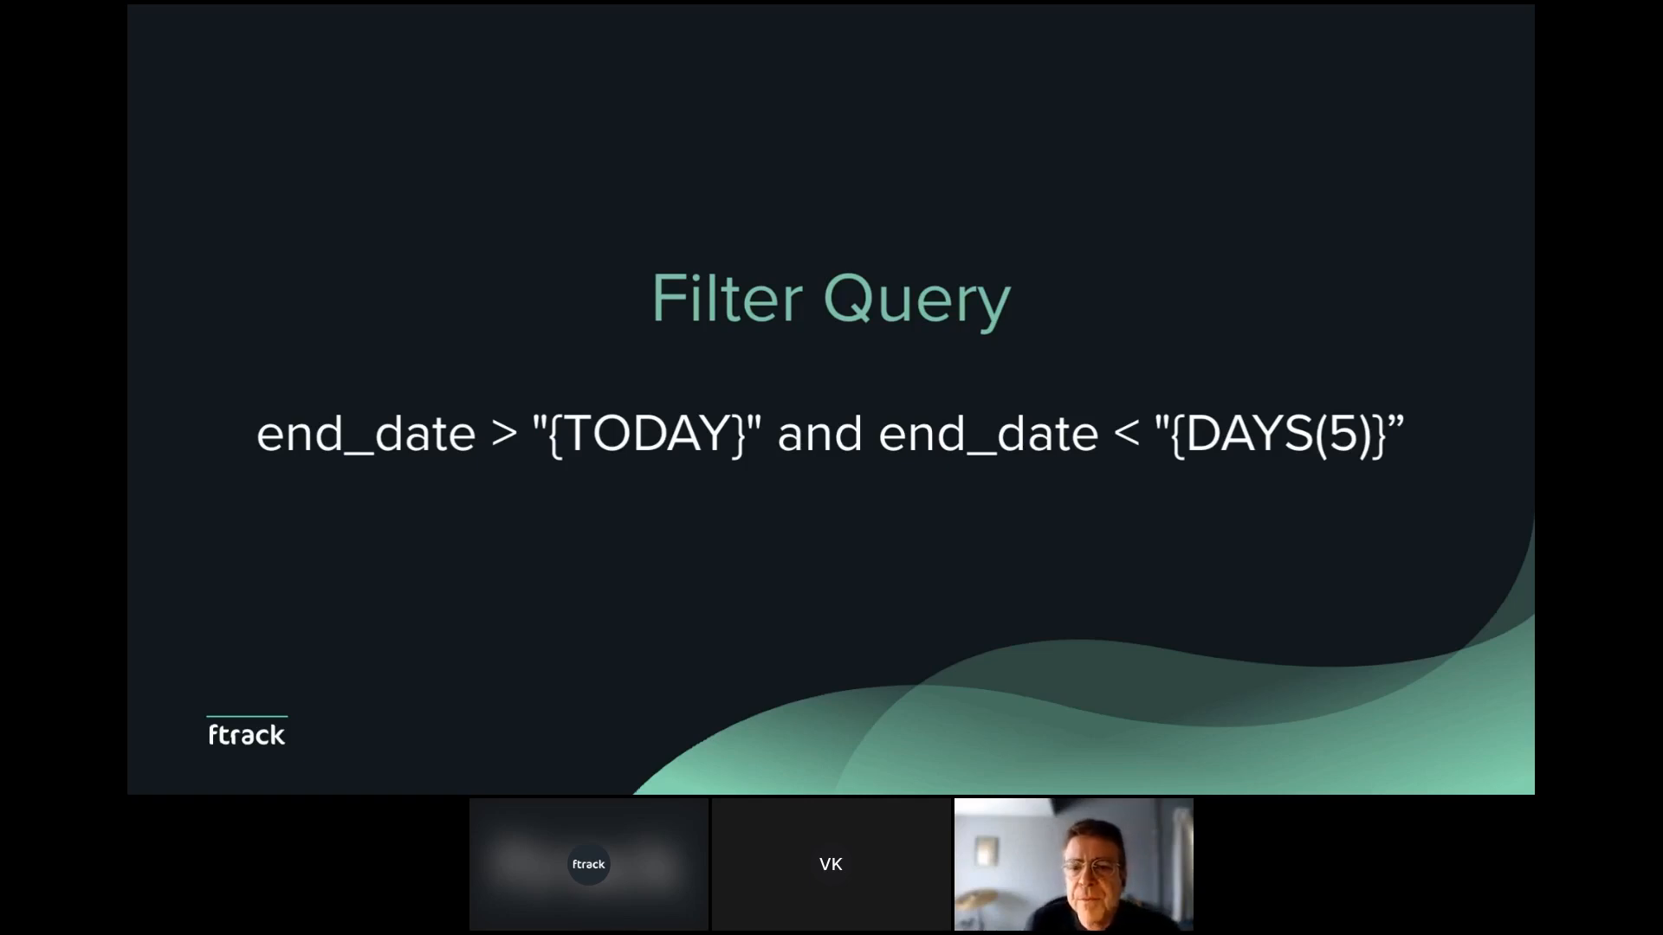
{"action": "key", "text": "super+Tab"}
Try a shorter day range in the query's upper end_date limit and restore it to {DAYS(5)}.
{"action": "left_click", "coordinate": [1359, 271]}
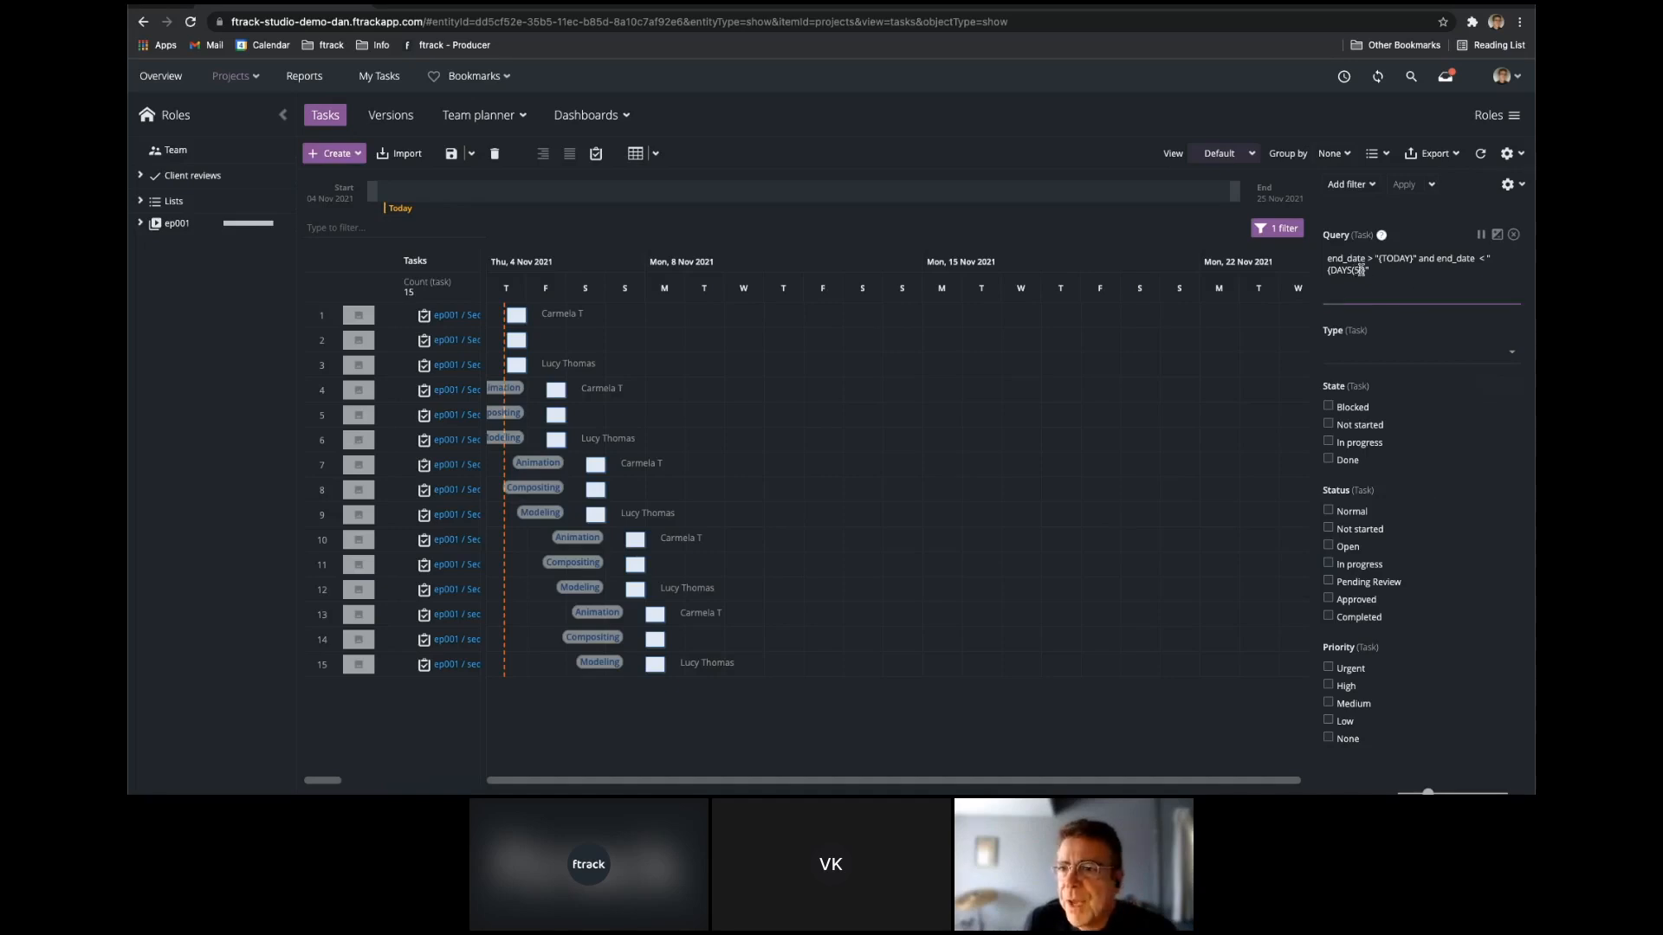
{"action": "key", "text": "BackSpace"}
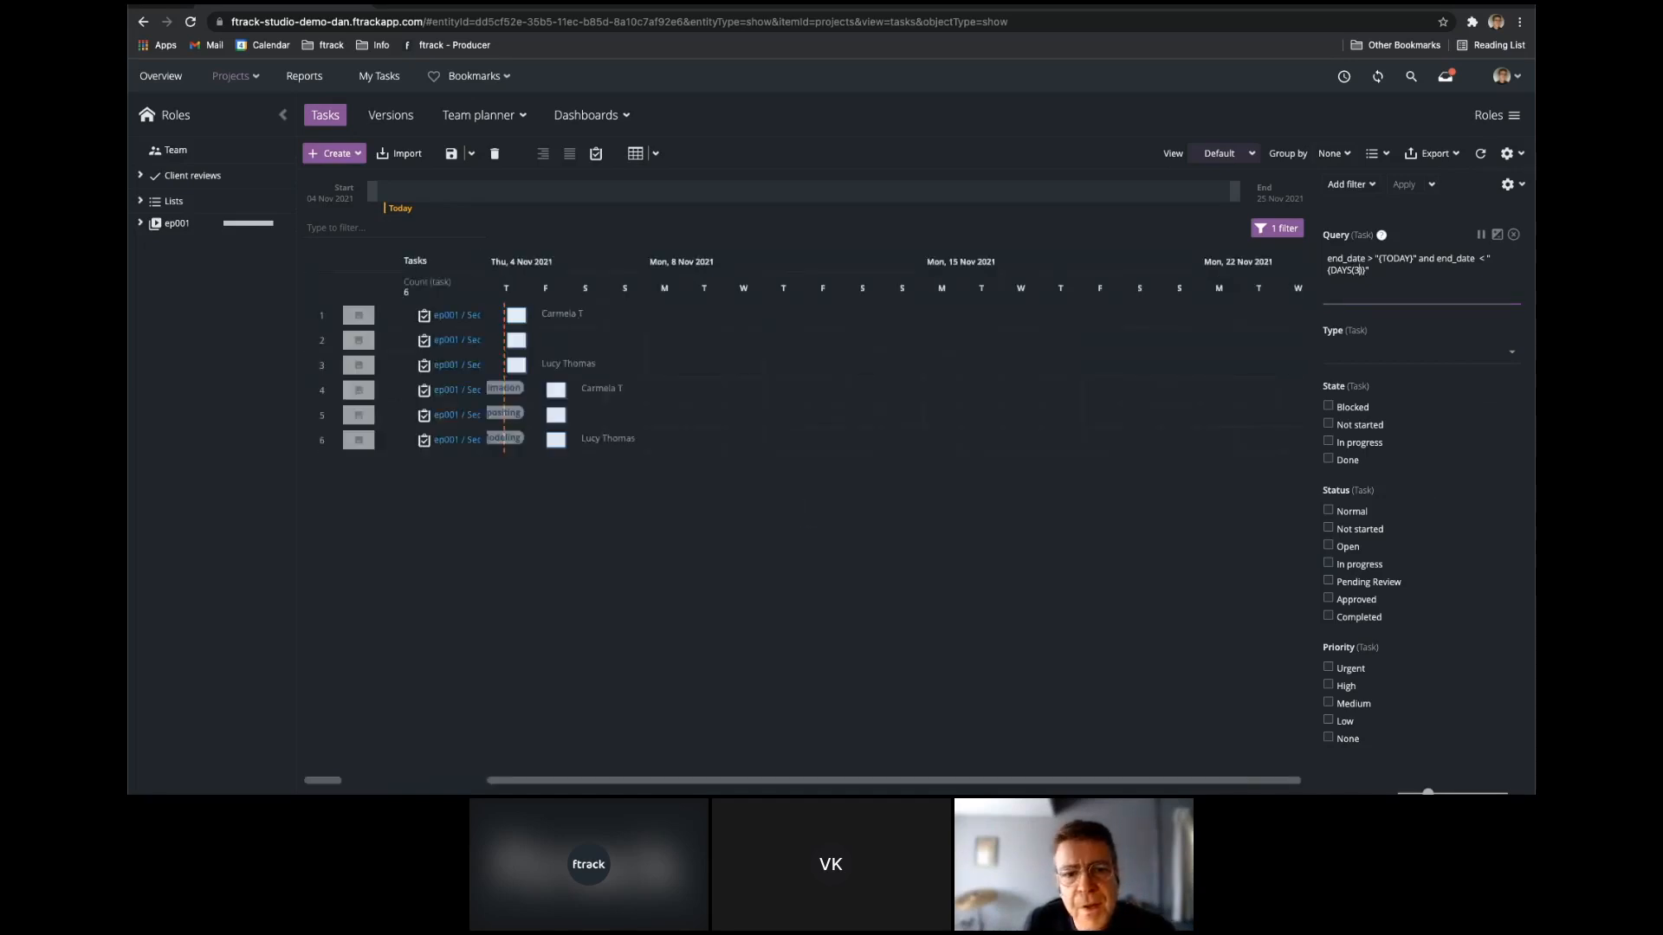
{"action": "type", "text": "7"}
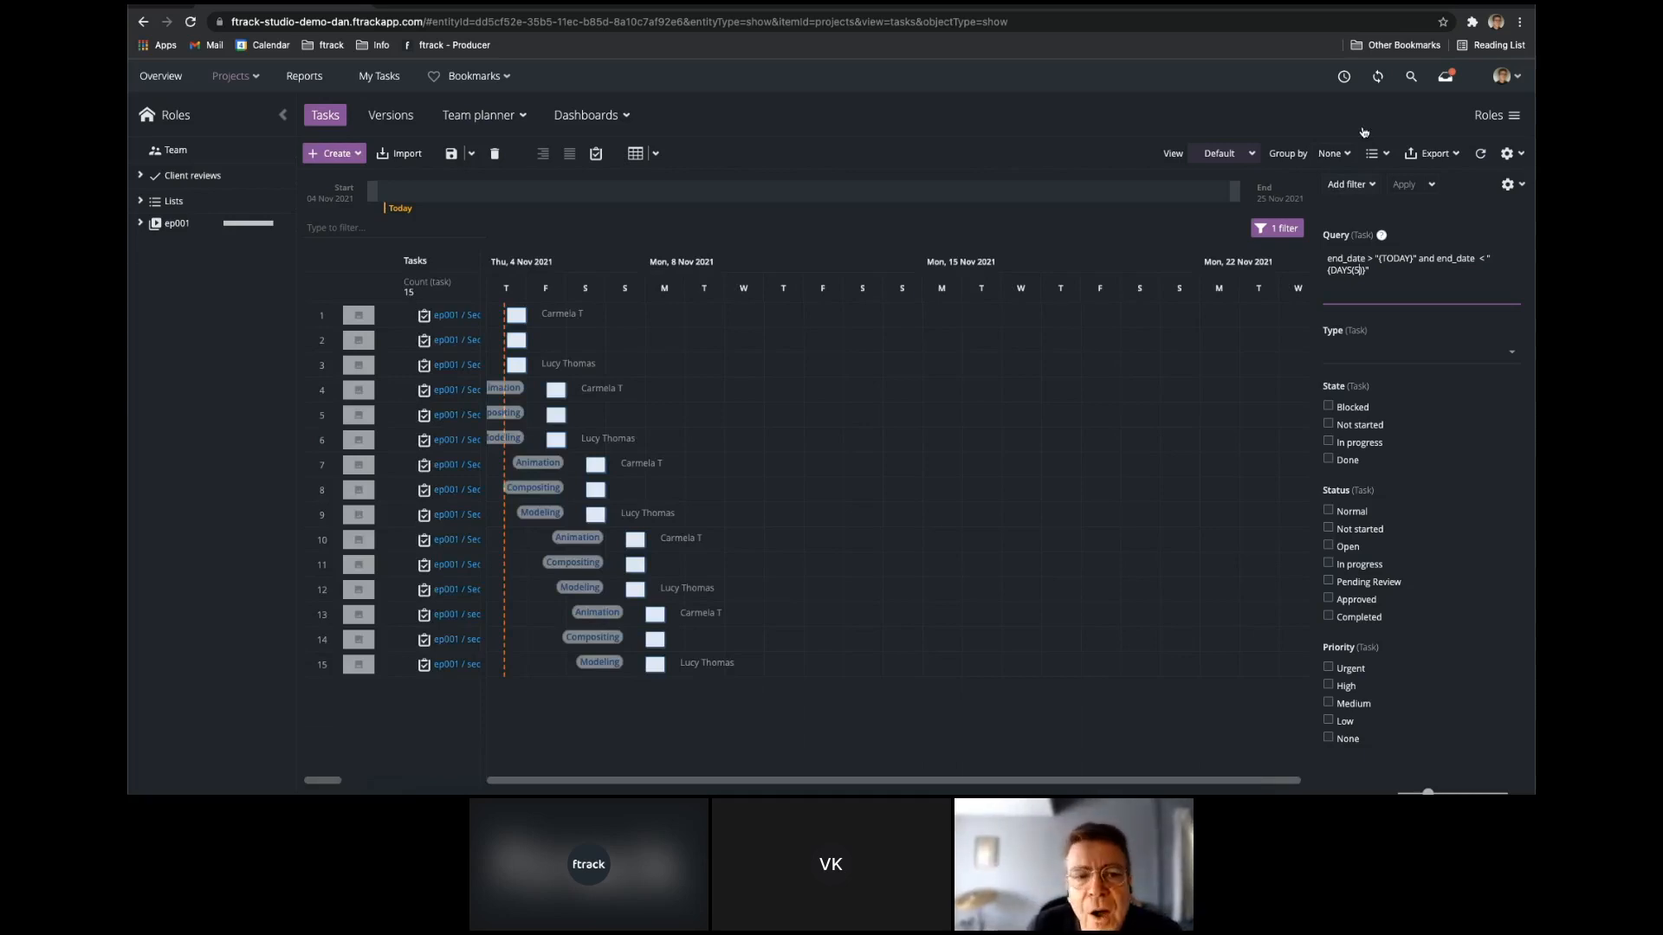
Group the filtered tasks by the Assignee attribute of Task.
{"action": "left_click", "coordinate": [1342, 156]}
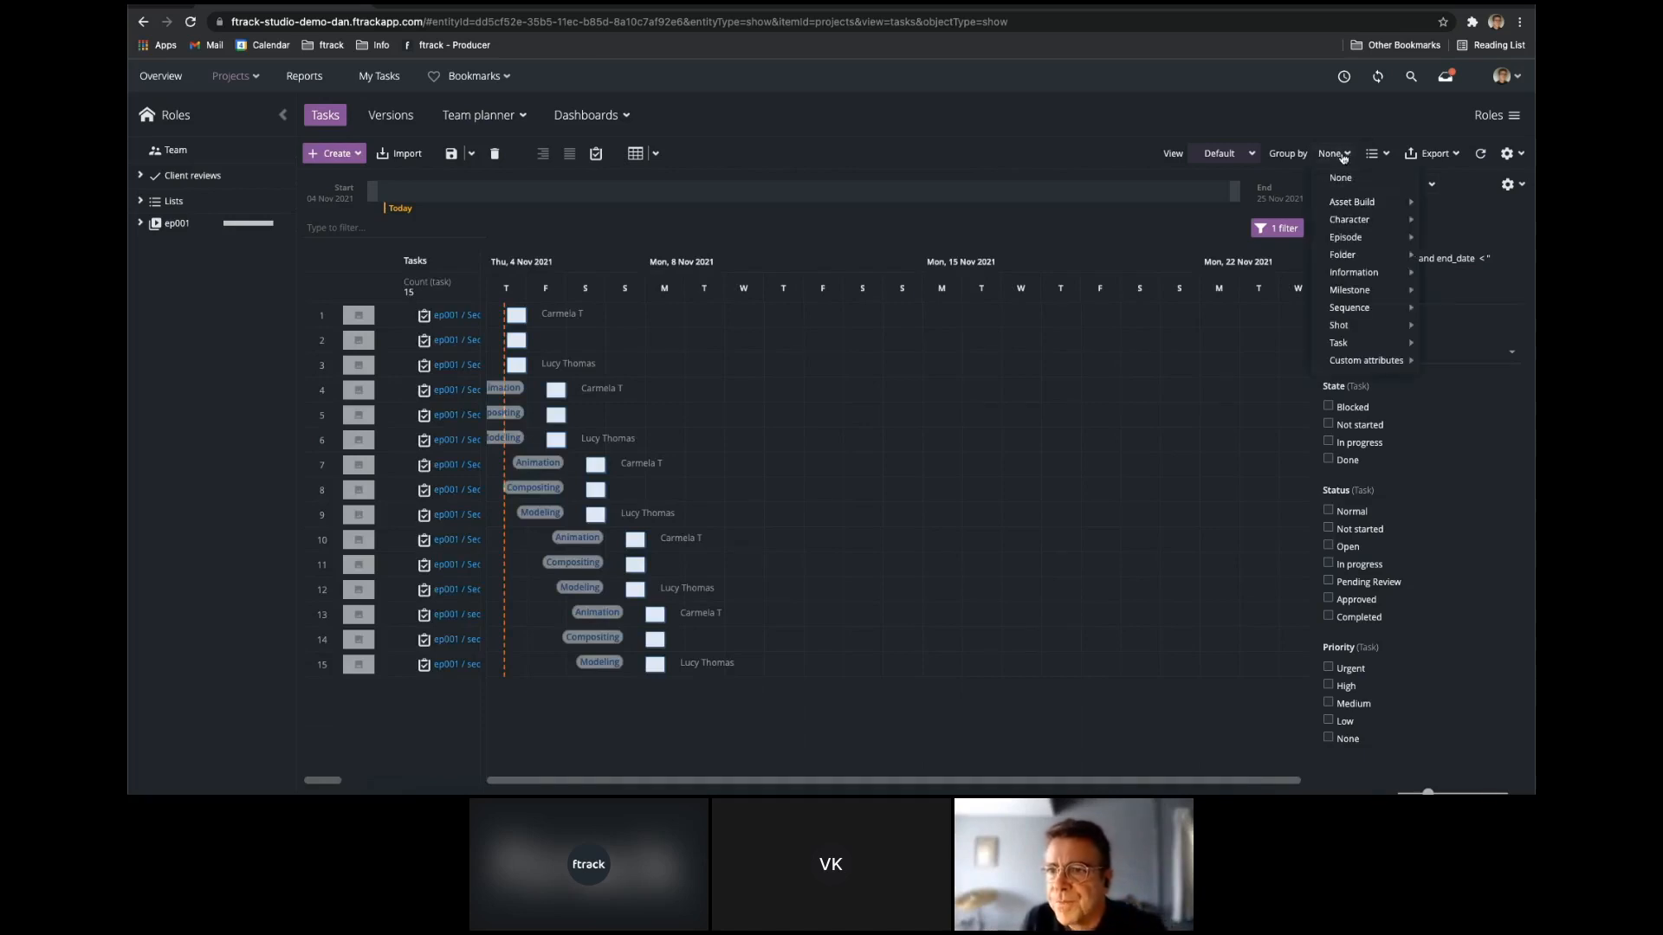
{"action": "mouse_move", "coordinate": [1377, 346]}
{"action": "left_click", "coordinate": [1454, 372]}
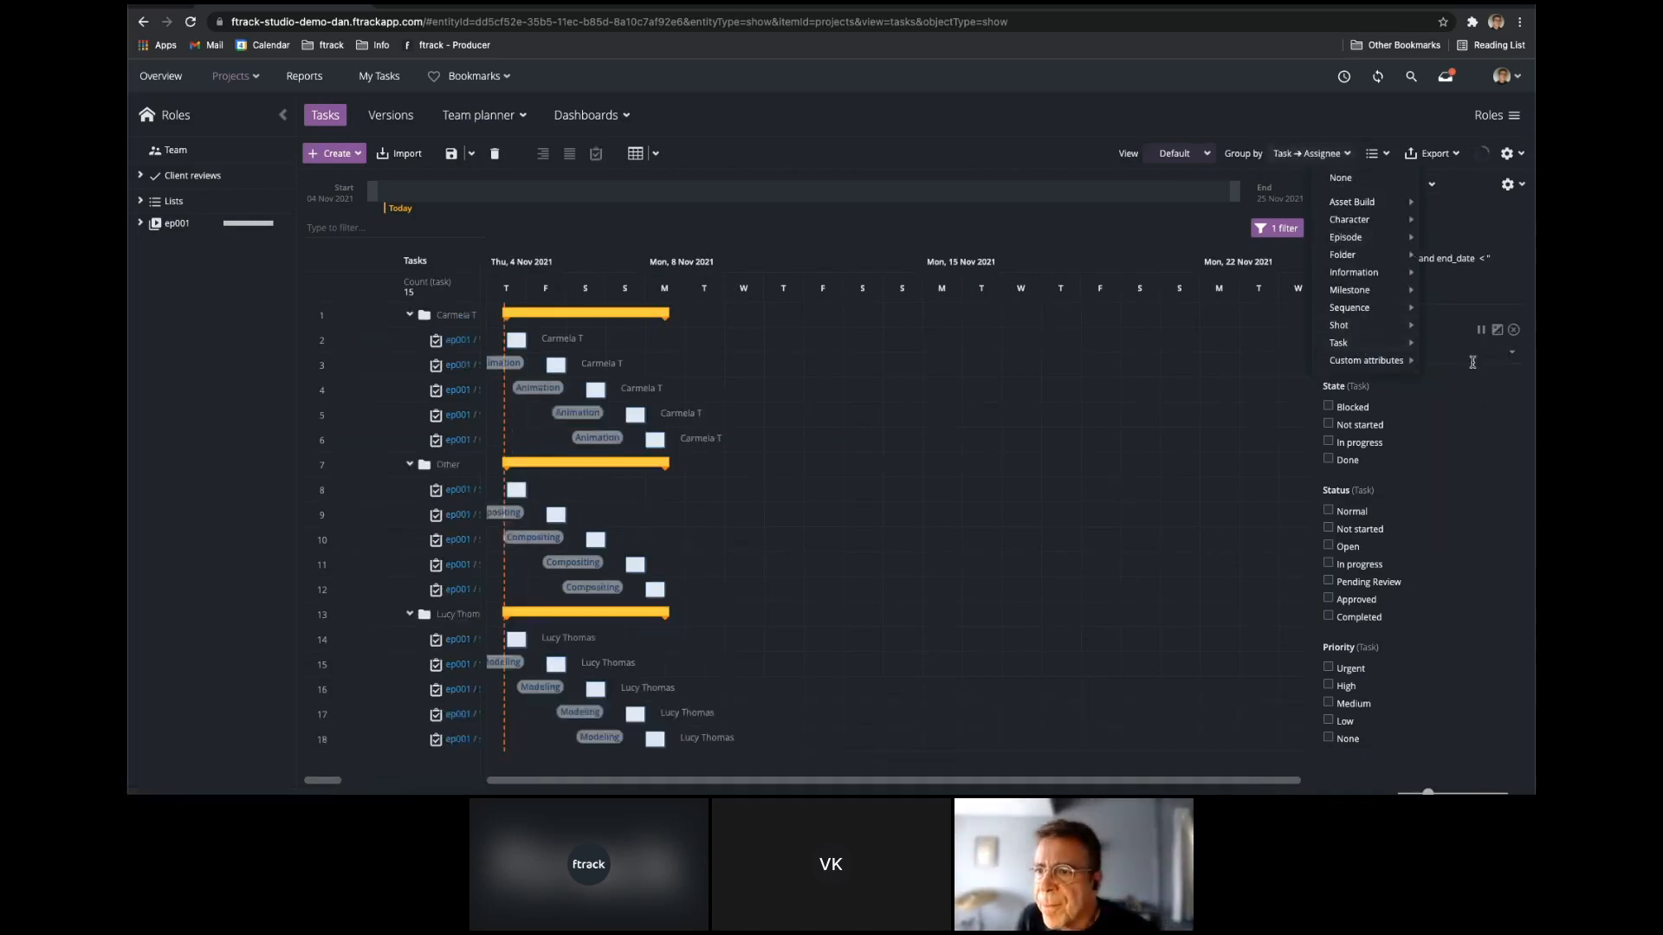
Save the filtered and grouped task layout as a new view named "Next 5 days".
{"action": "left_click", "coordinate": [1180, 153]}
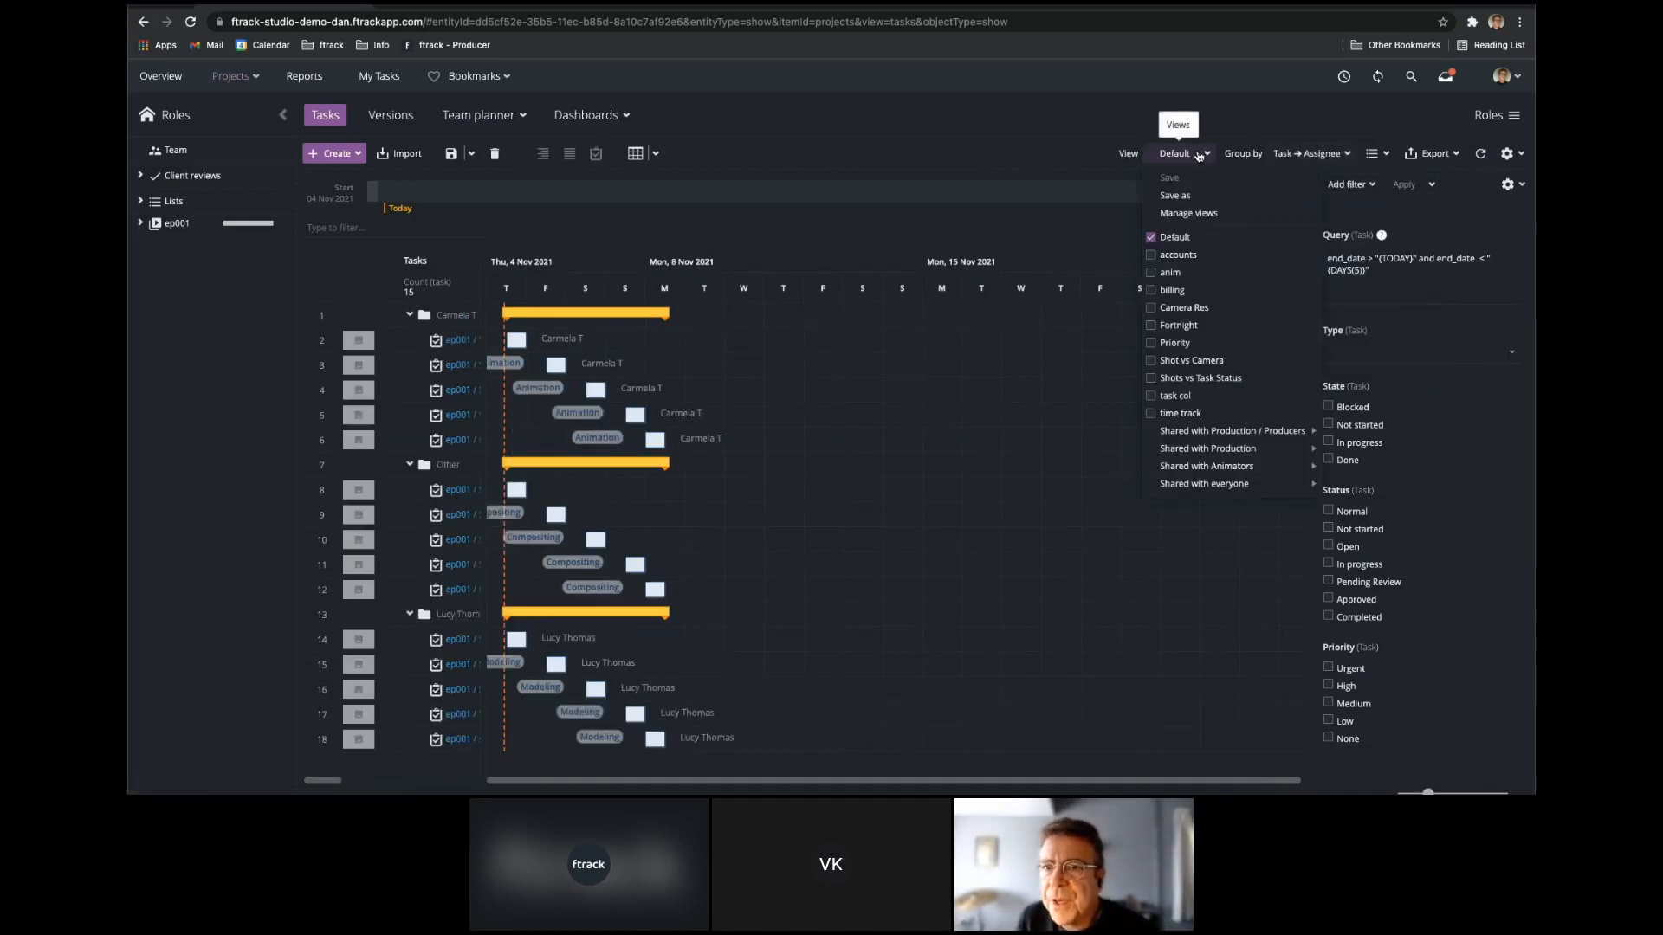
{"action": "left_click", "coordinate": [1192, 204]}
{"action": "type", "text": "Next 5 days"}
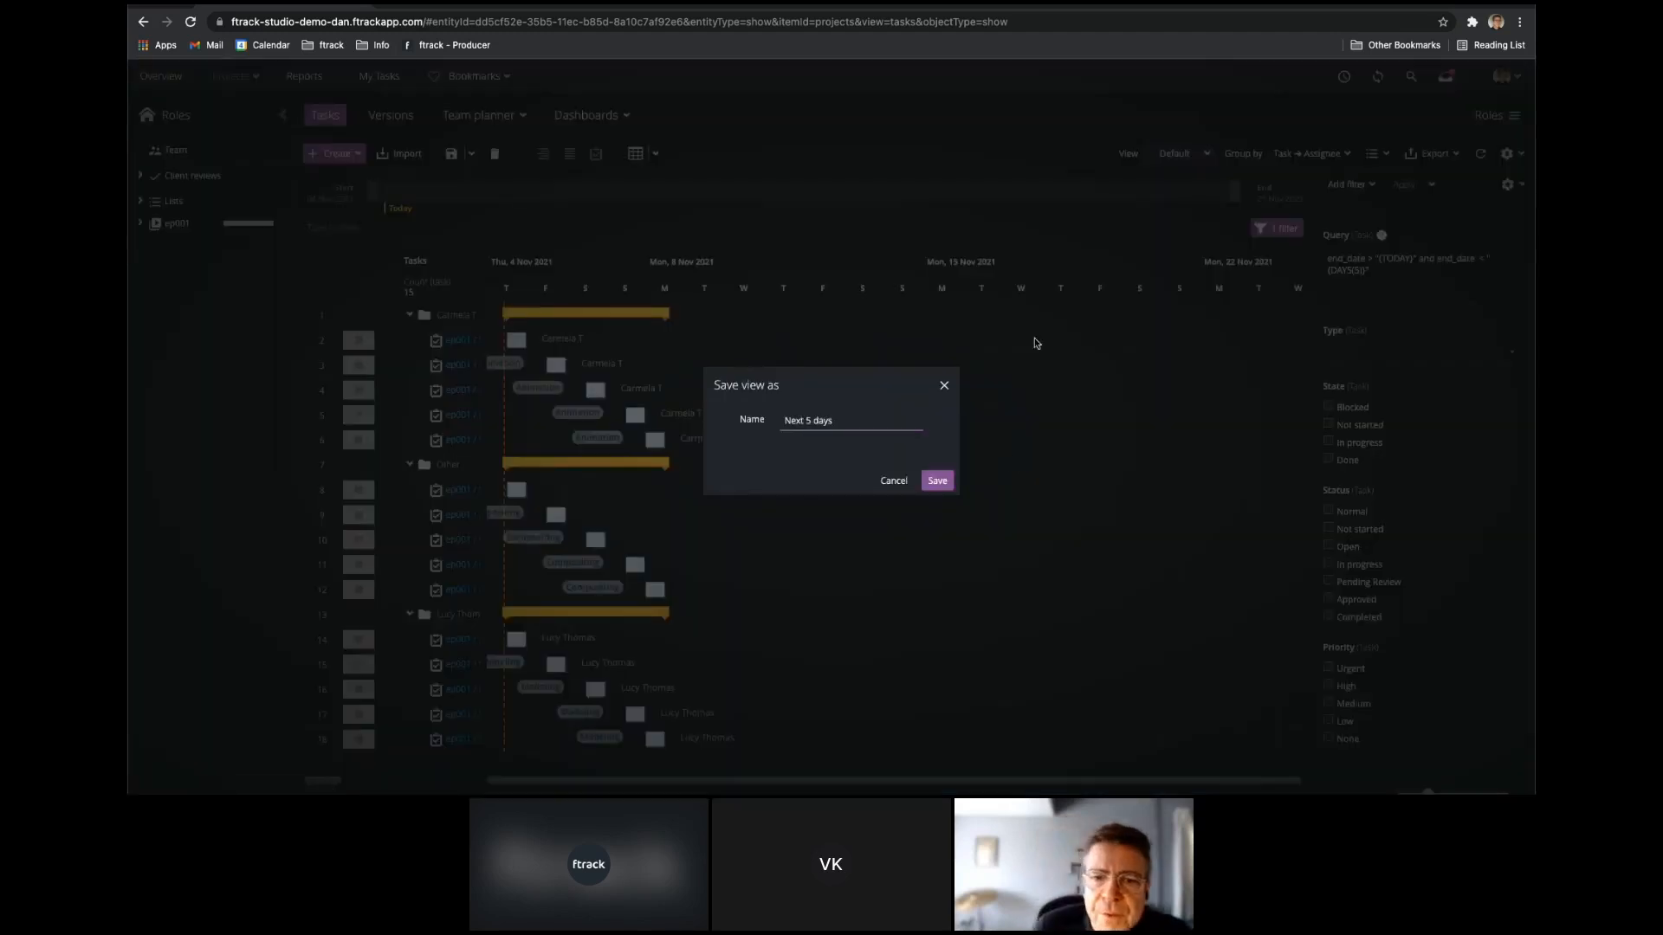
{"action": "left_click", "coordinate": [942, 482]}
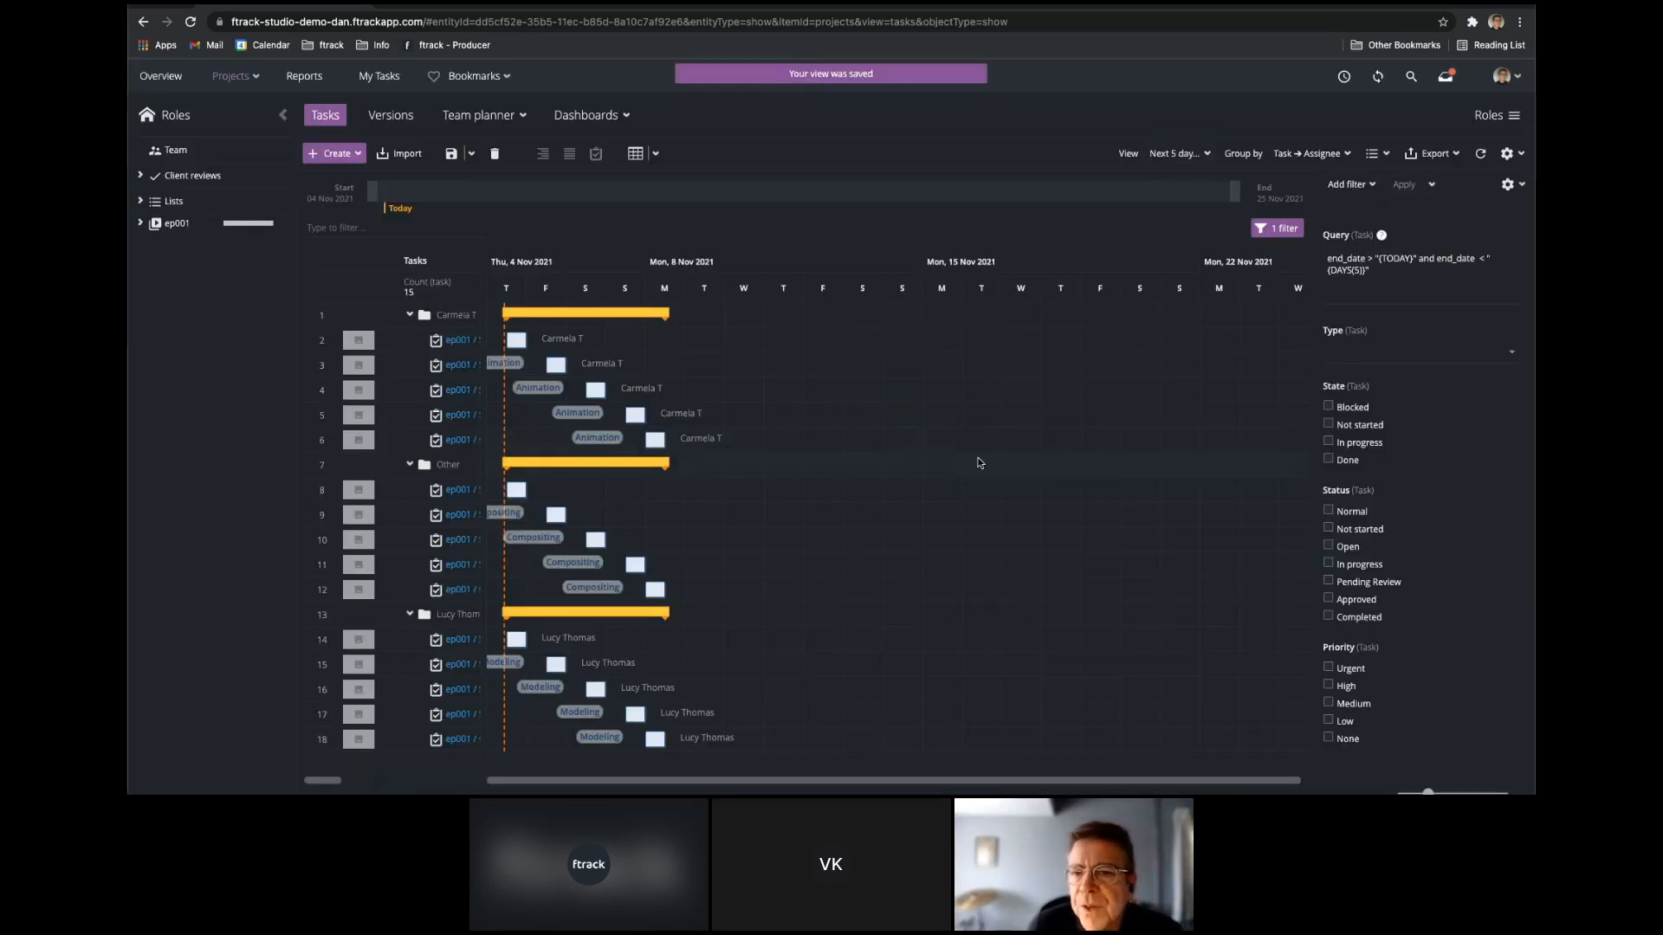